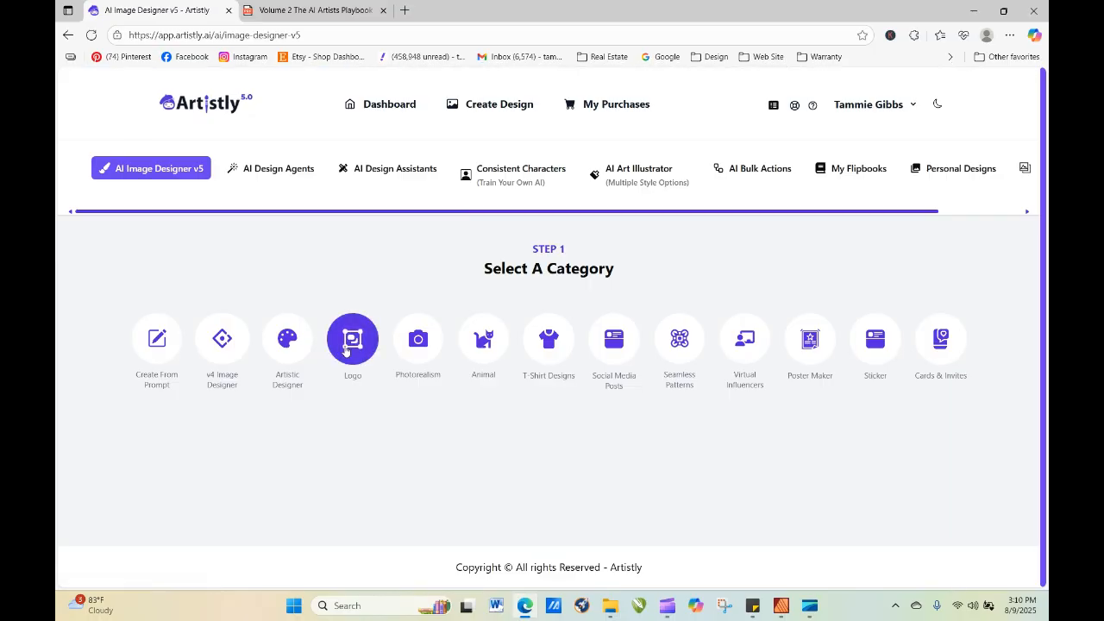
View the details of the realistic little girl in the white floral dress among the personal designs.
left_click(945, 177)
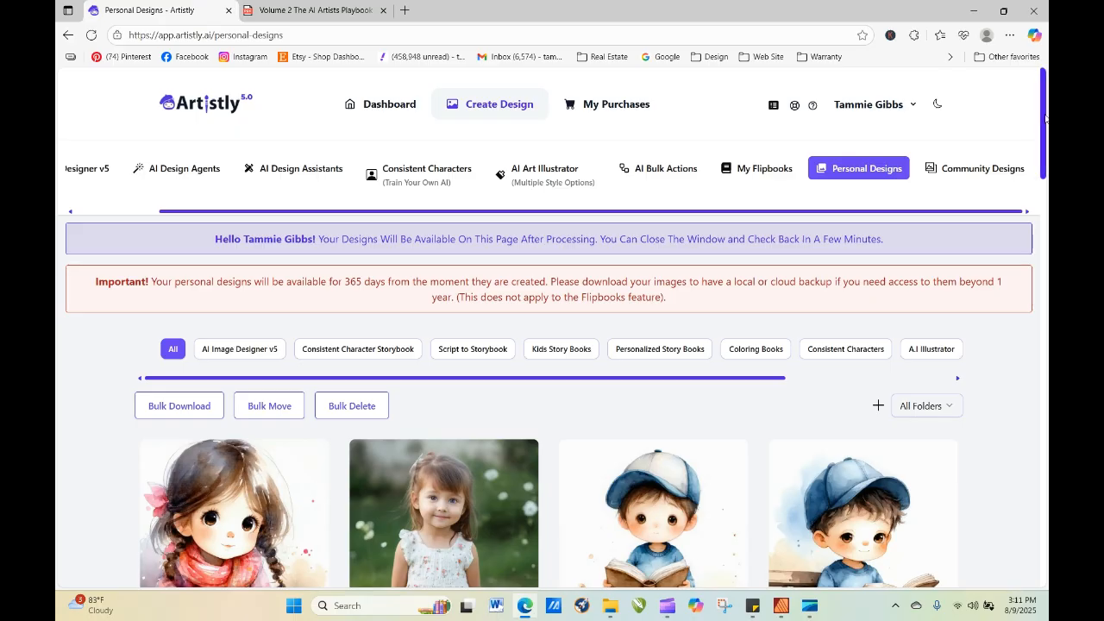
scroll(1045, 122, "down", 2)
scroll(1045, 122, "down", 2)
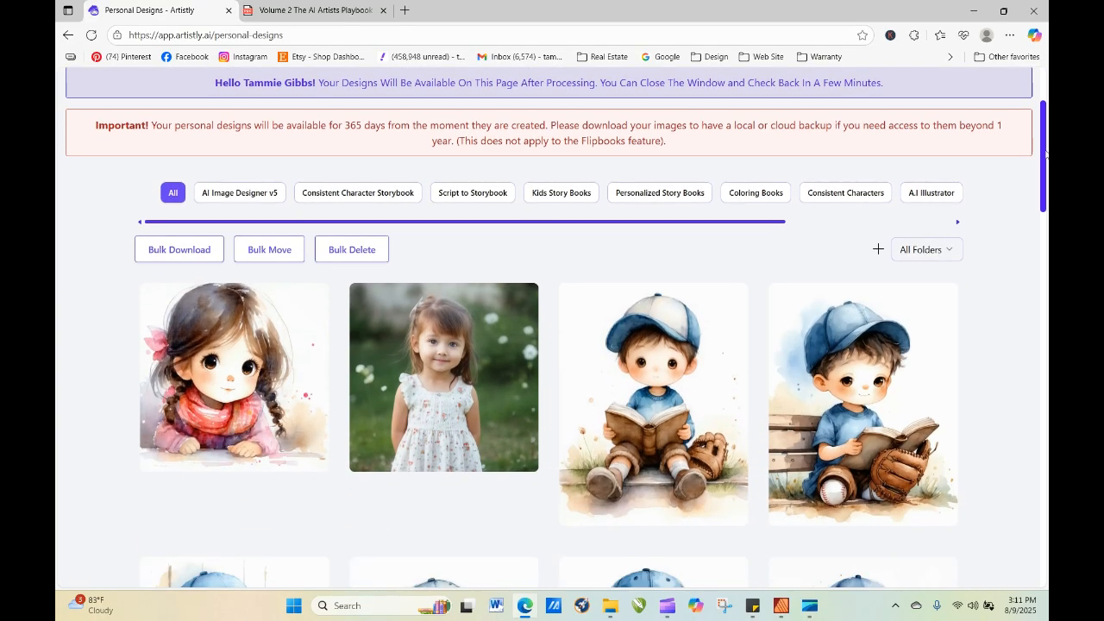
mouse_move(427, 401)
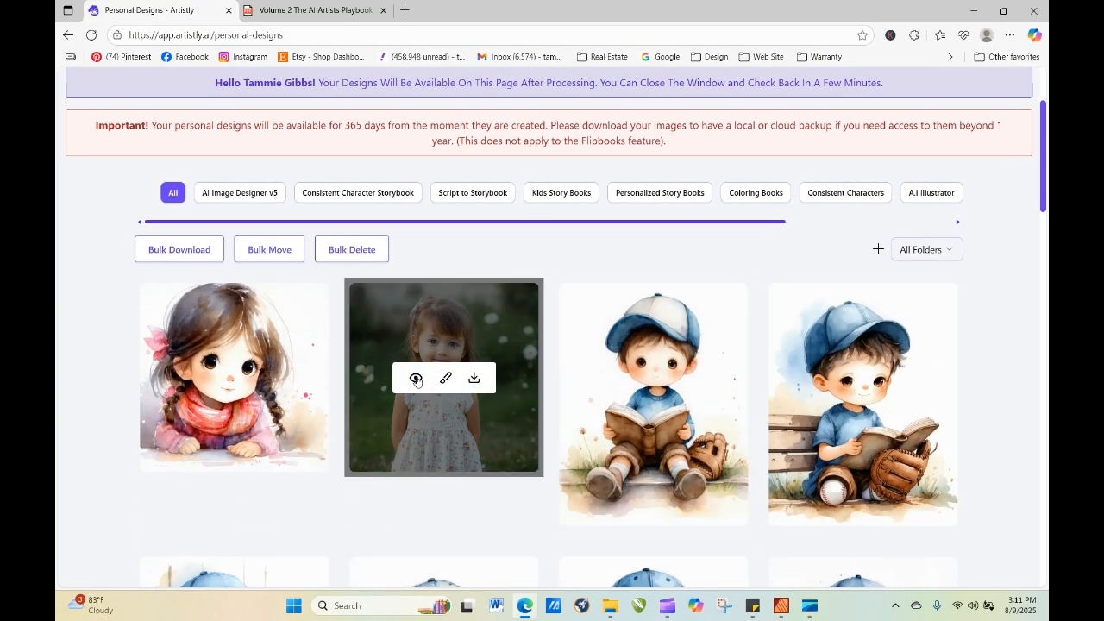
left_click(416, 380)
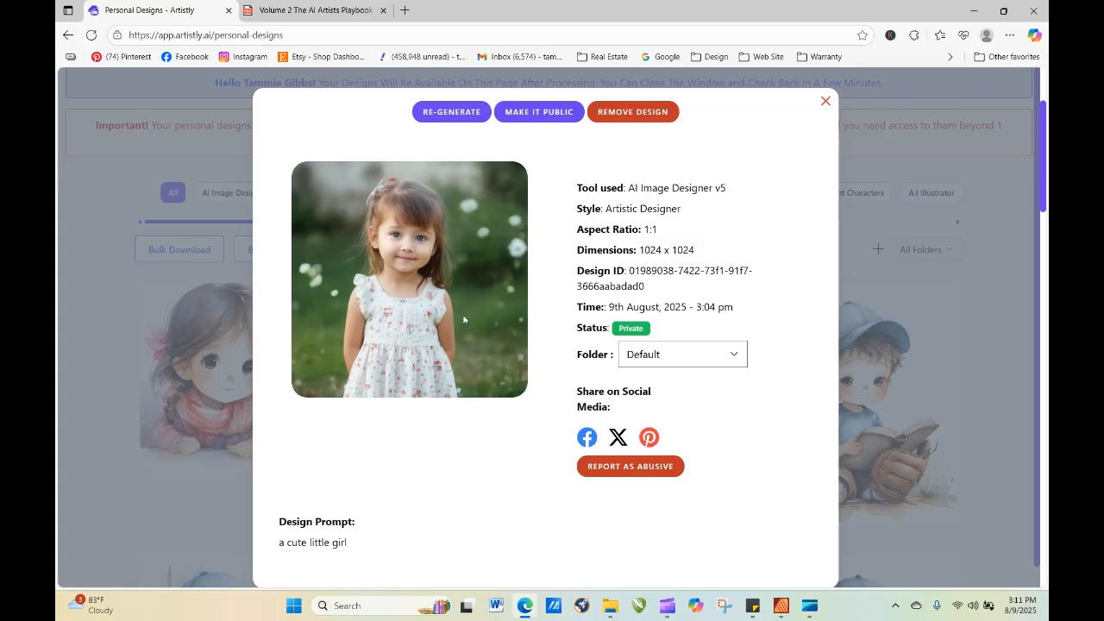
left_click(826, 101)
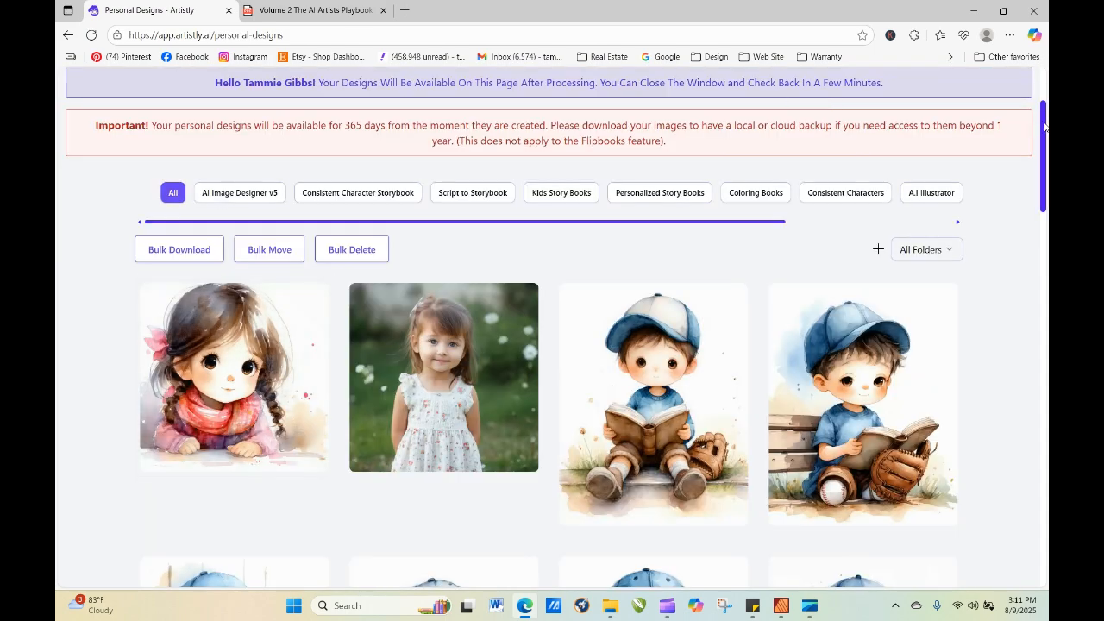
Start a new AI Image Designer v5 image in the Create From Prompt category with the prompt "a cute little girl".
scroll(1044, 127, "up", 2)
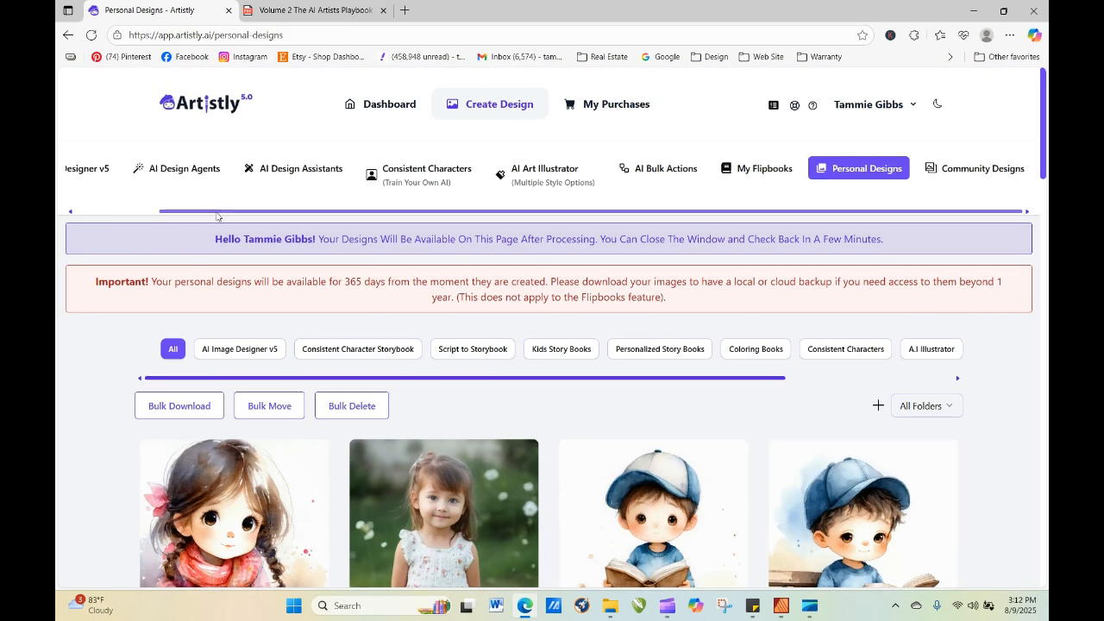
left_click_drag(216, 215, 129, 214)
left_click(152, 173)
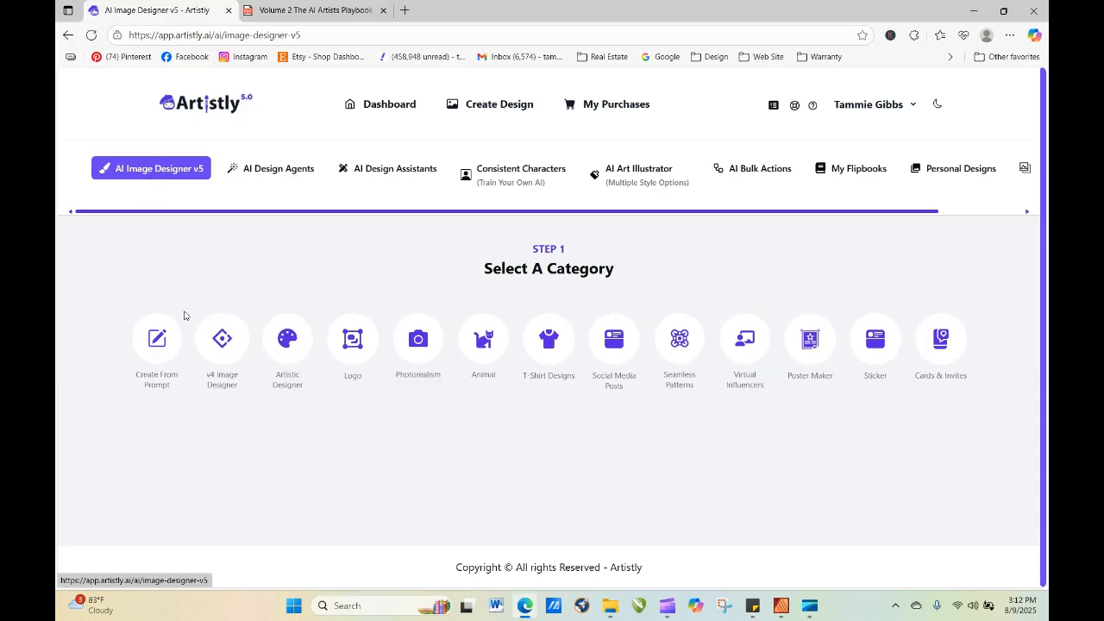
left_click(157, 339)
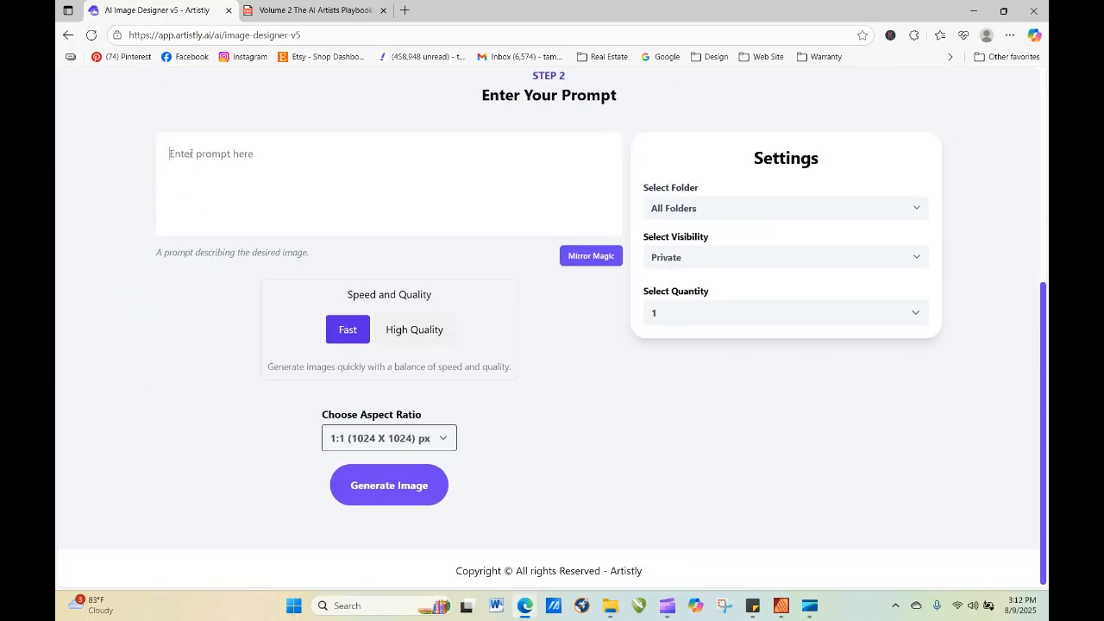
left_click(190, 154)
type("a cute ")
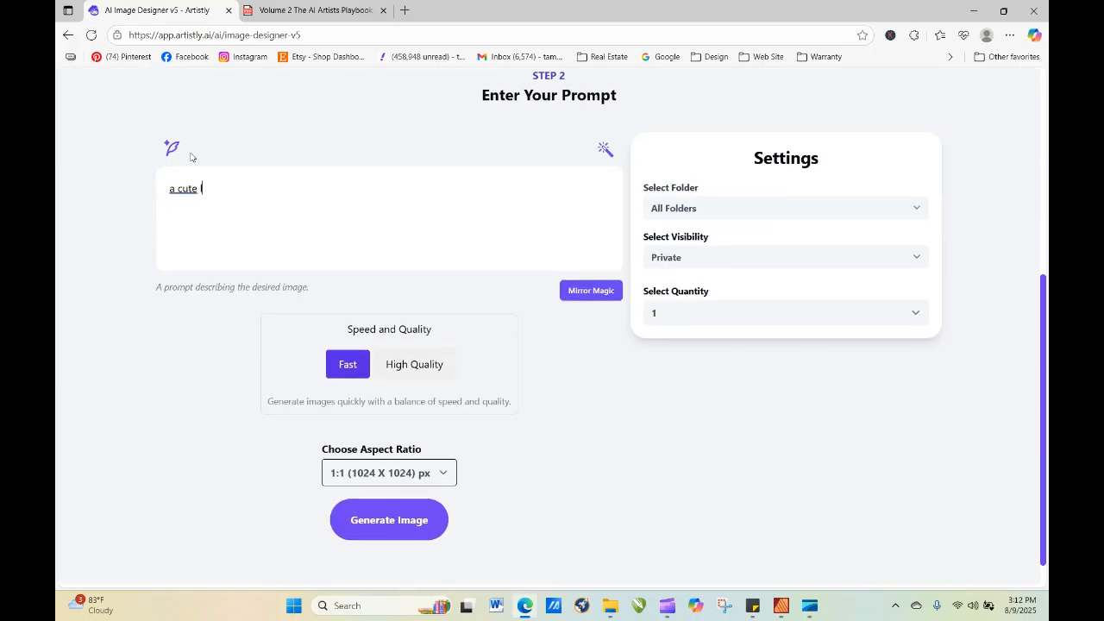
type("little girl")
Select the Grass folder for the design and generate the image.
left_click(679, 213)
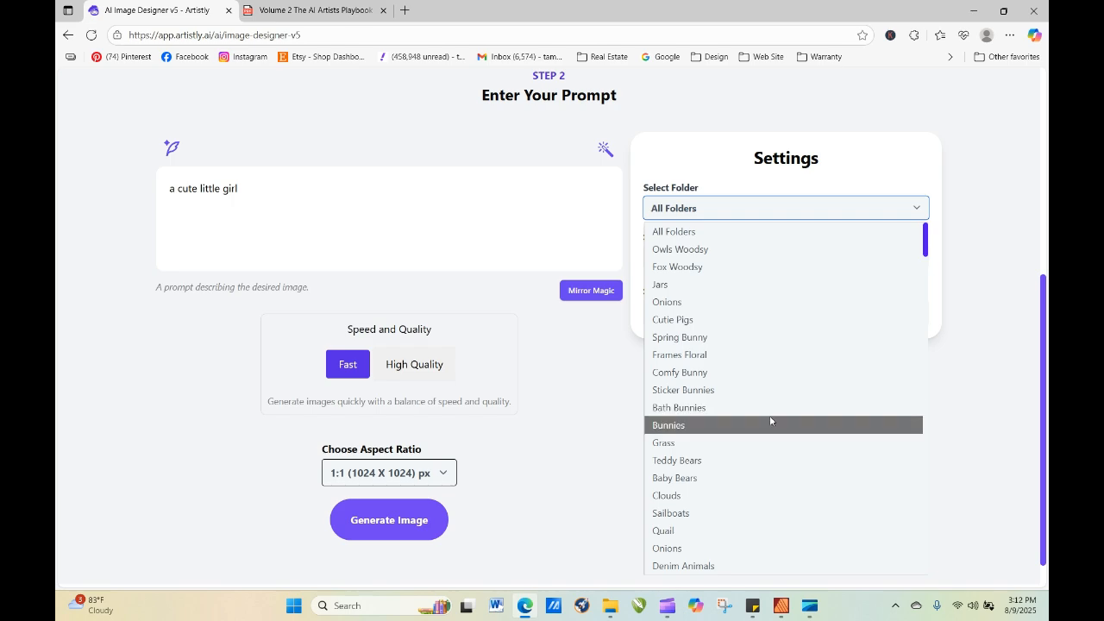
left_click(759, 444)
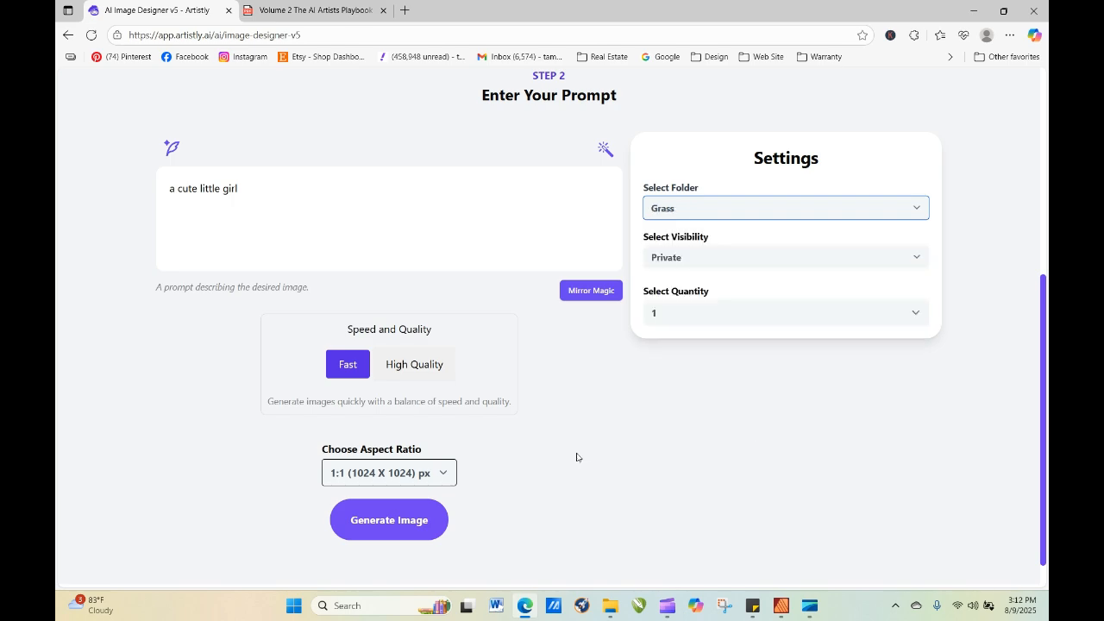
left_click(383, 526)
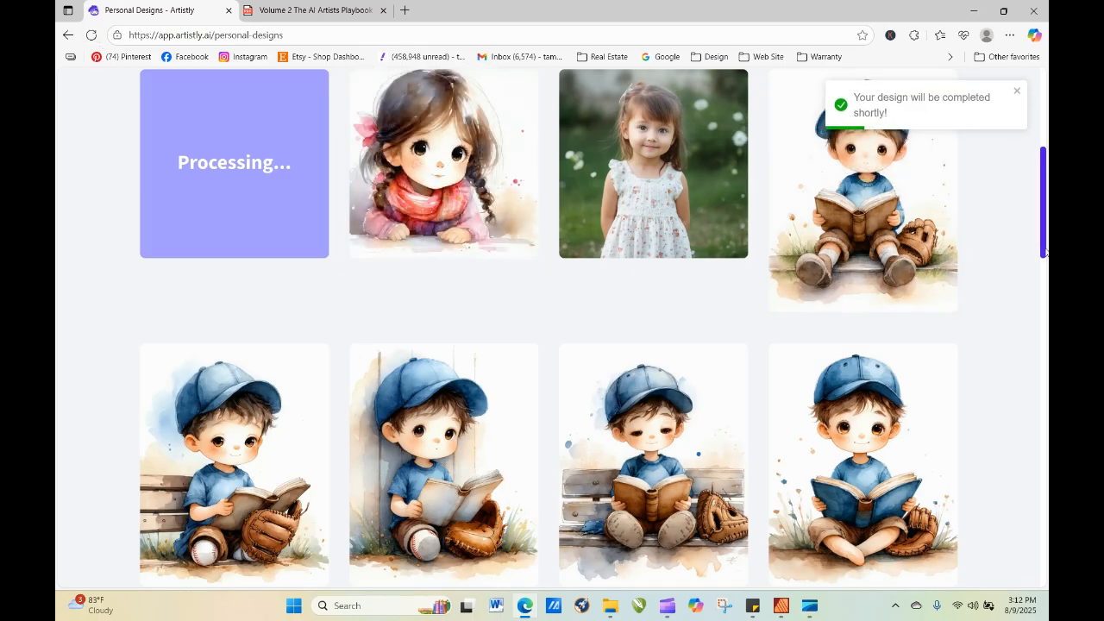
Reload the personal designs by leaving and reopening the page, and view the details of the newly generated girl image.
scroll(423, 274, "up", 3)
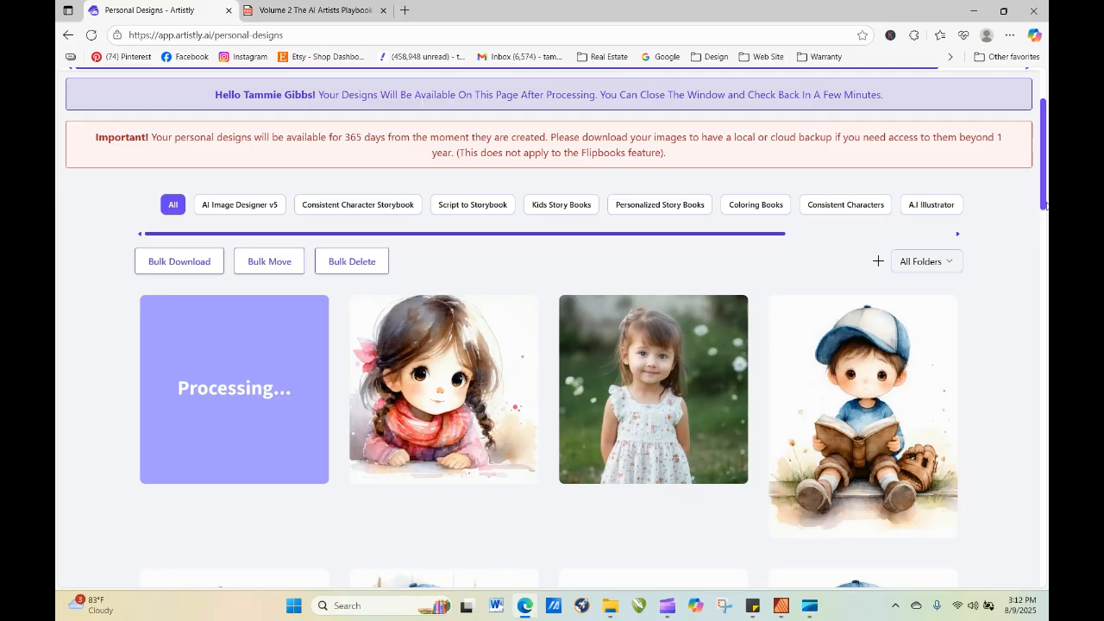
scroll(1040, 122, "up", 1)
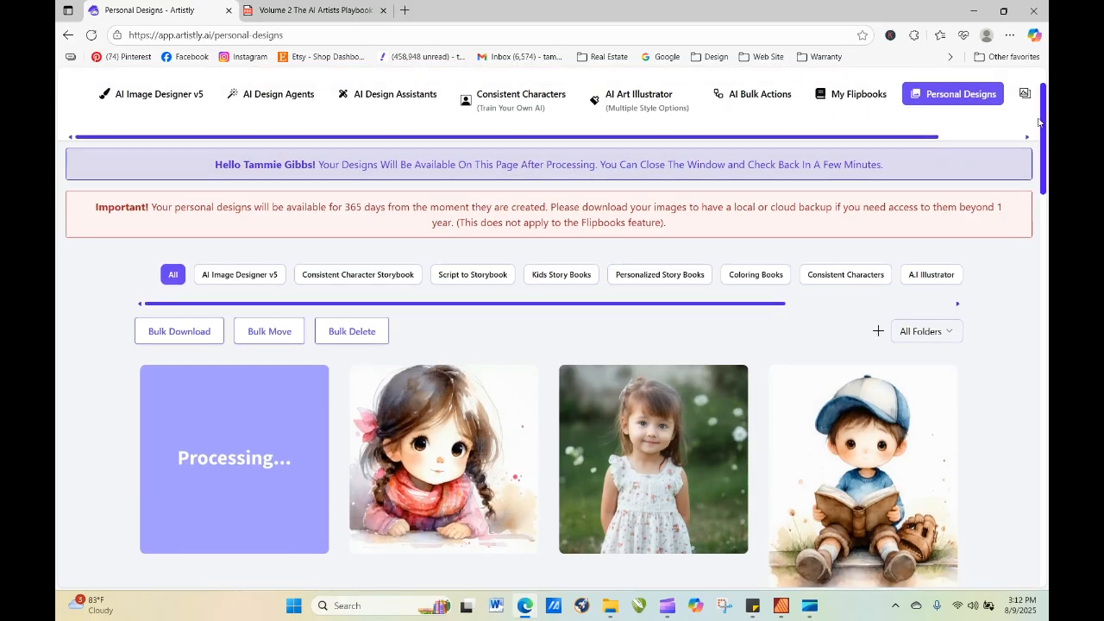
scroll(1039, 121, "up", 1)
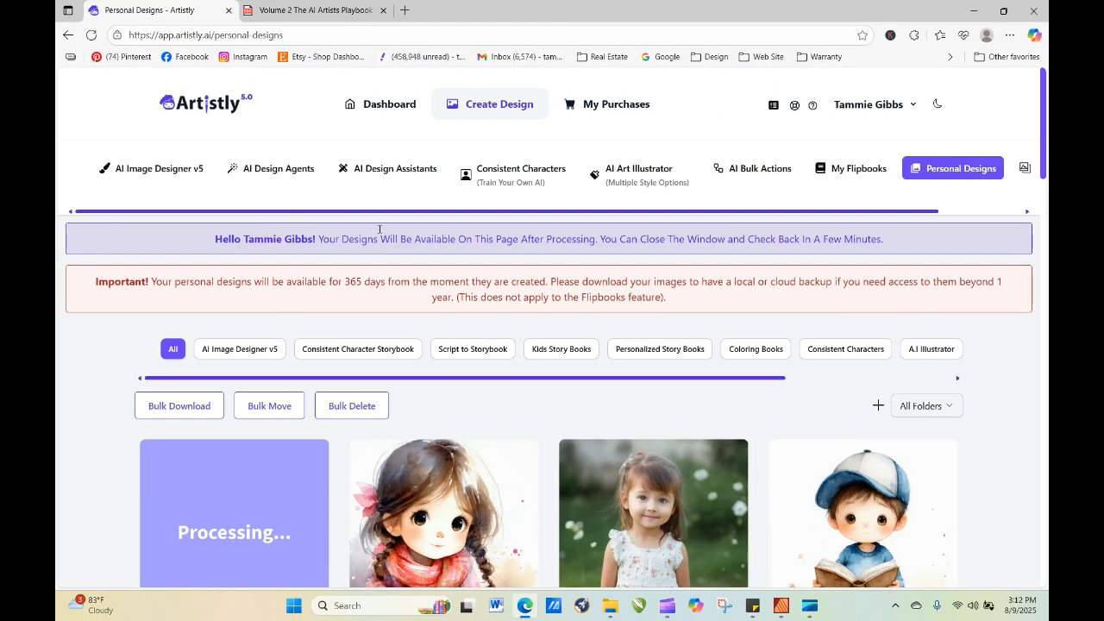
left_click(153, 170)
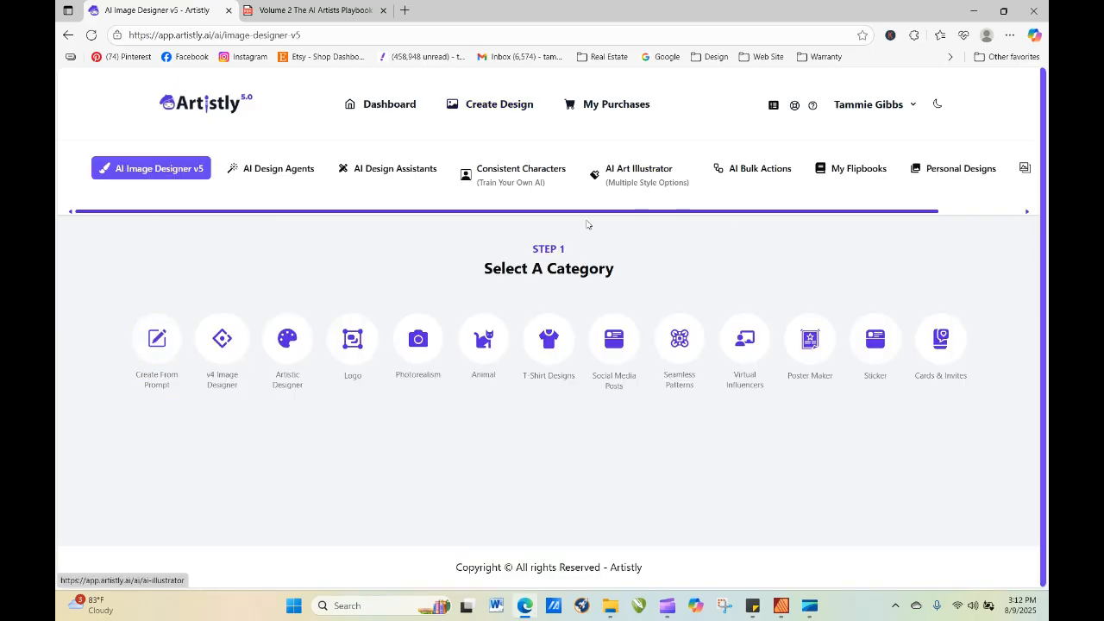
left_click(975, 168)
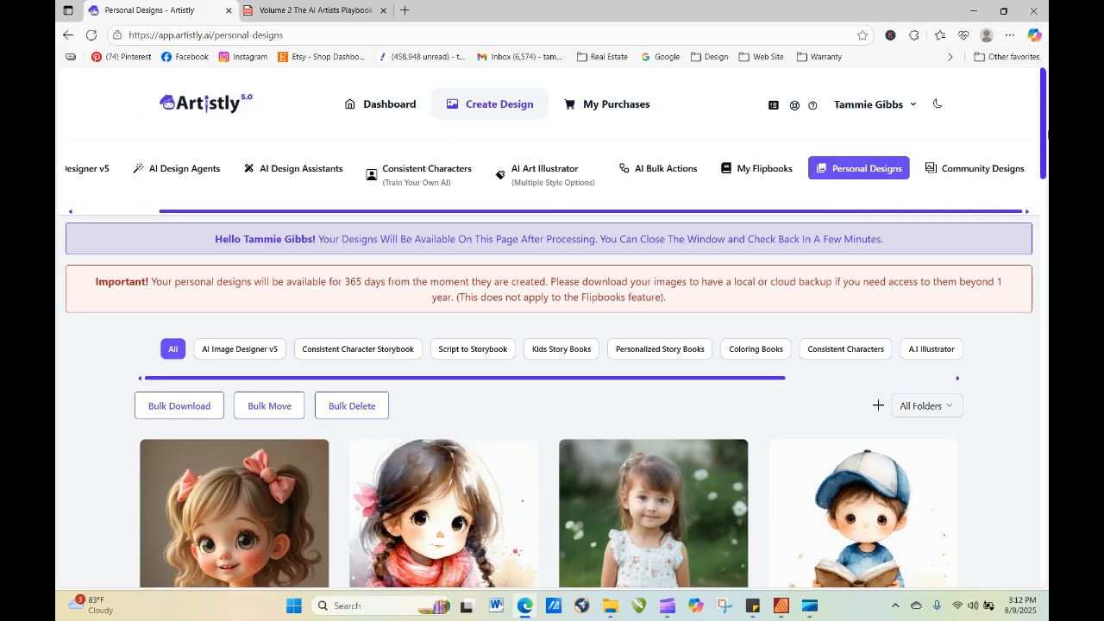
scroll(777, 311, "down", 3)
mouse_move(226, 382)
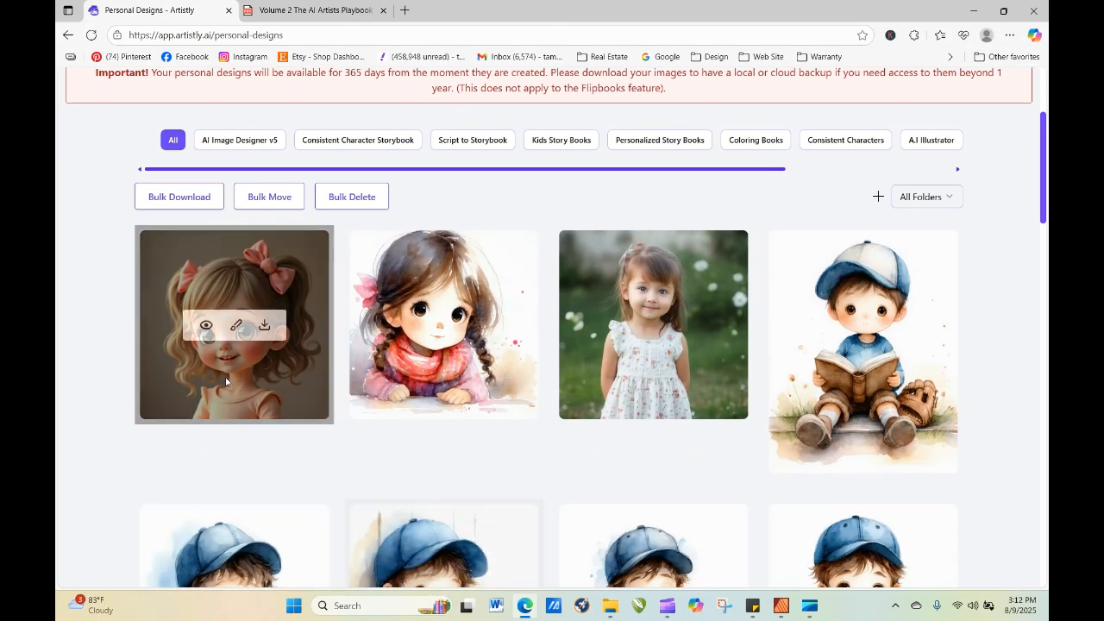
left_click(205, 326)
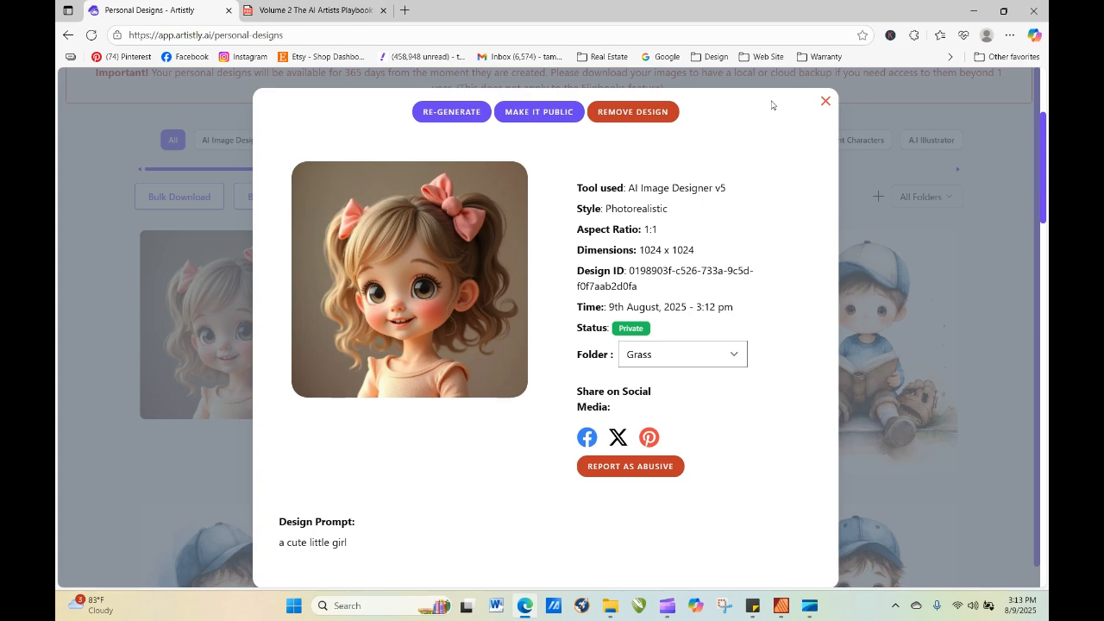
left_click(825, 101)
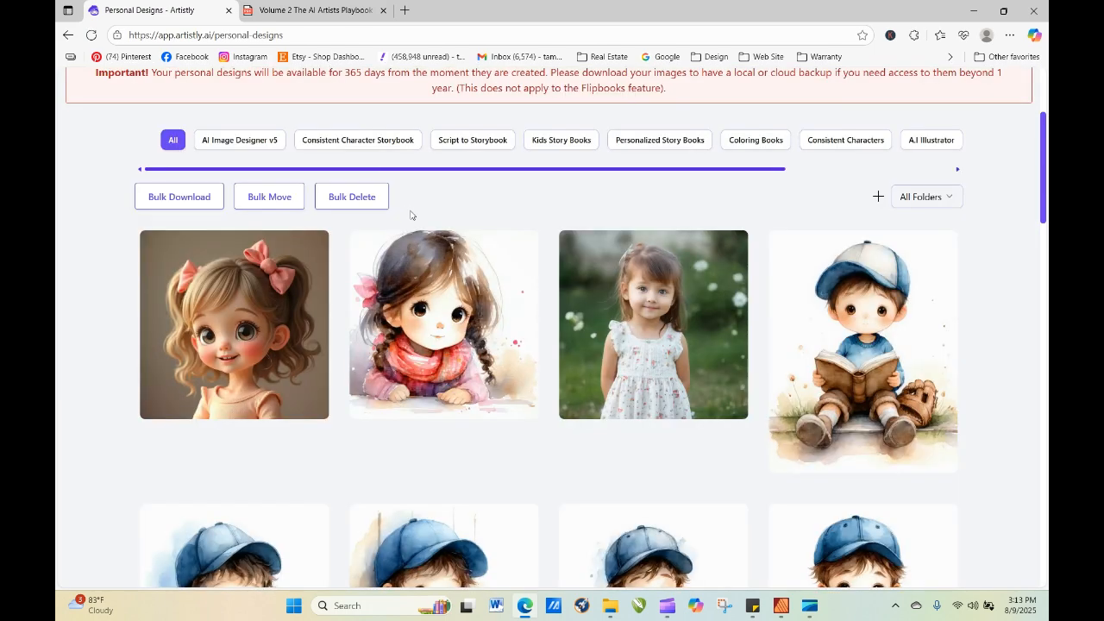
Re-generate the design of the girl with two pink bows with the quantity set to 4.
mouse_move(205, 329)
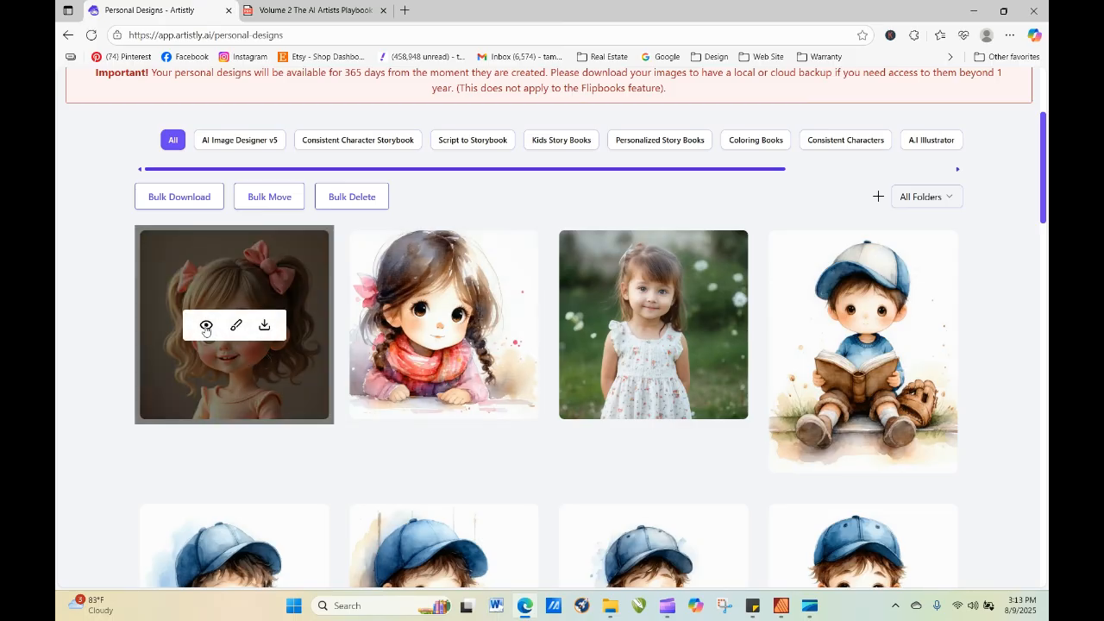
left_click(205, 327)
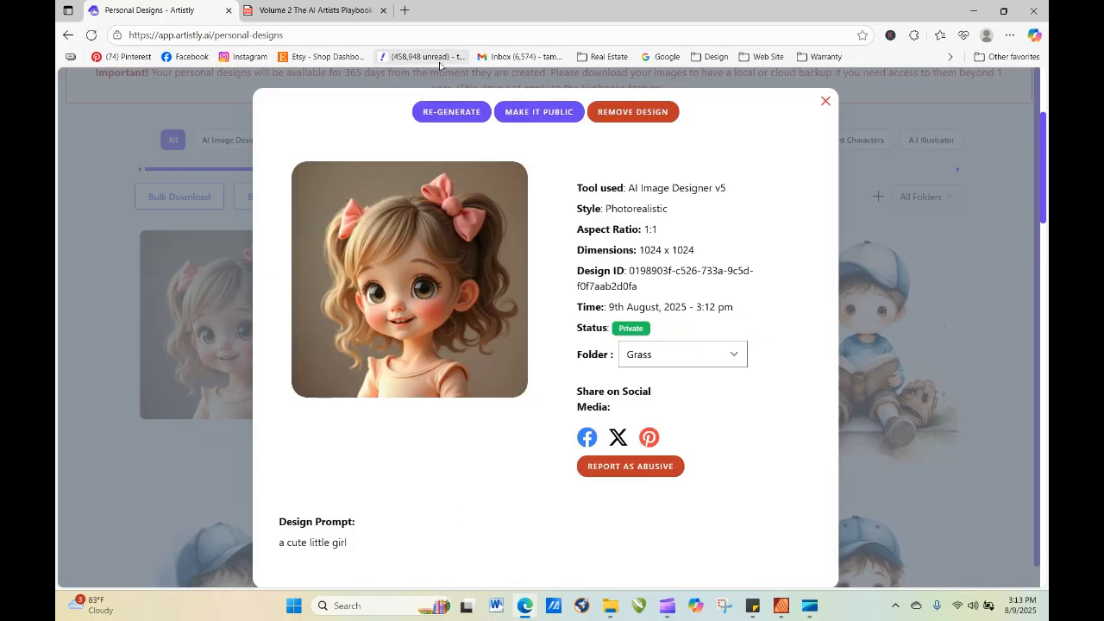
left_click(451, 111)
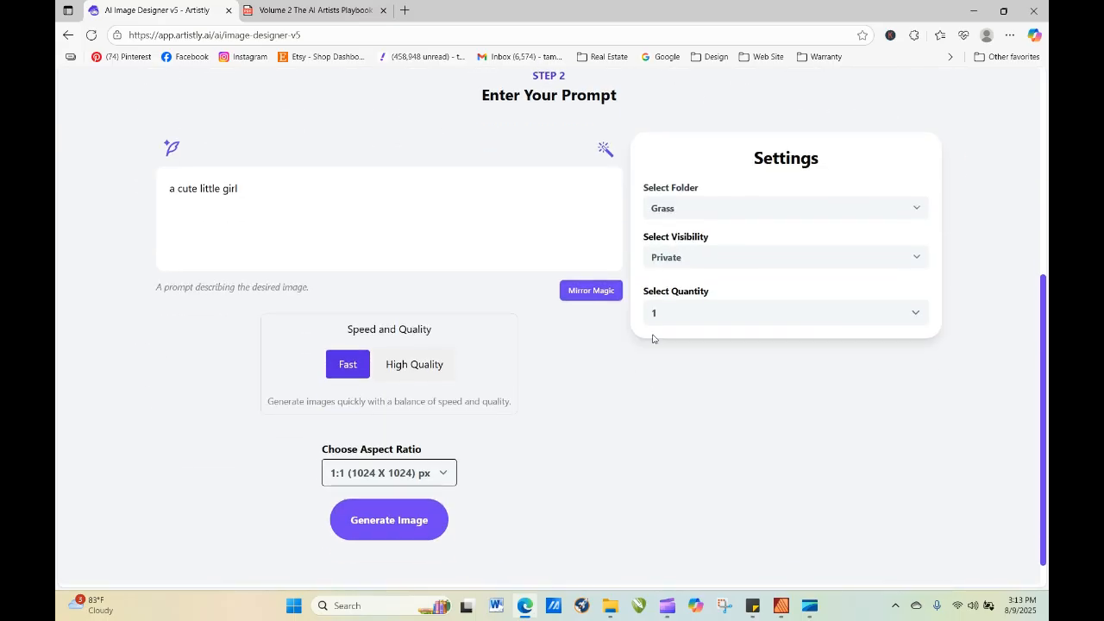
left_click(655, 325)
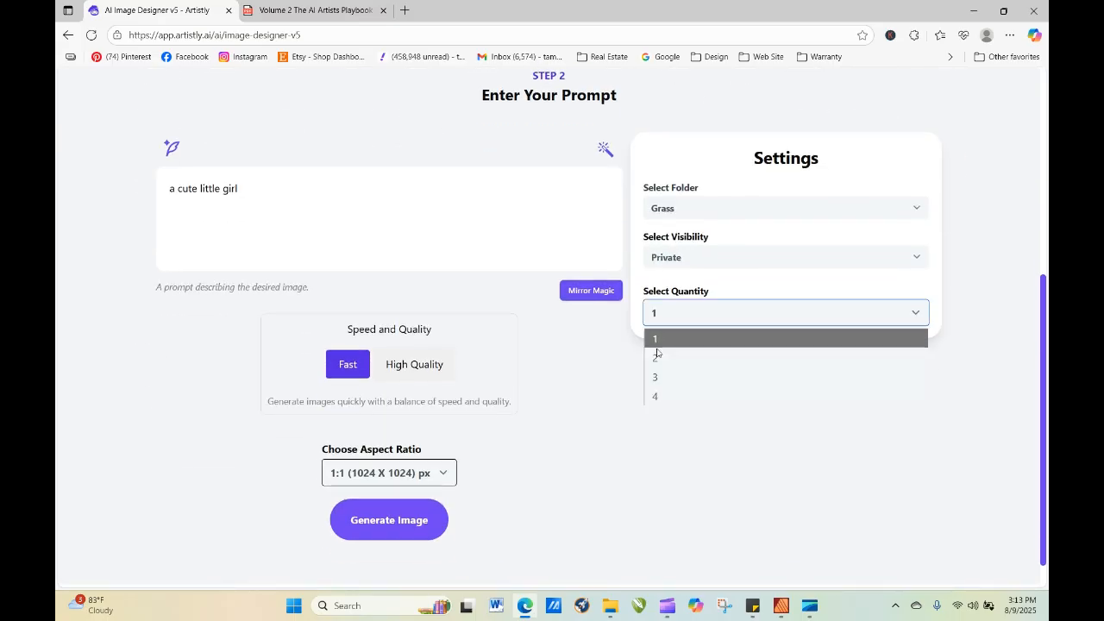
left_click(661, 398)
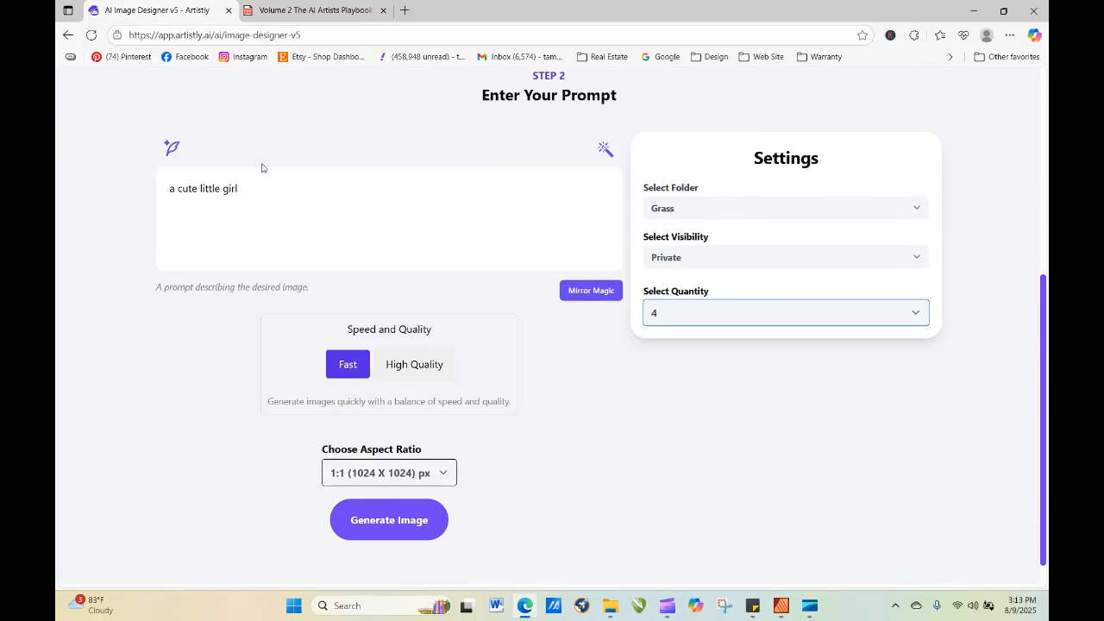
left_click(391, 519)
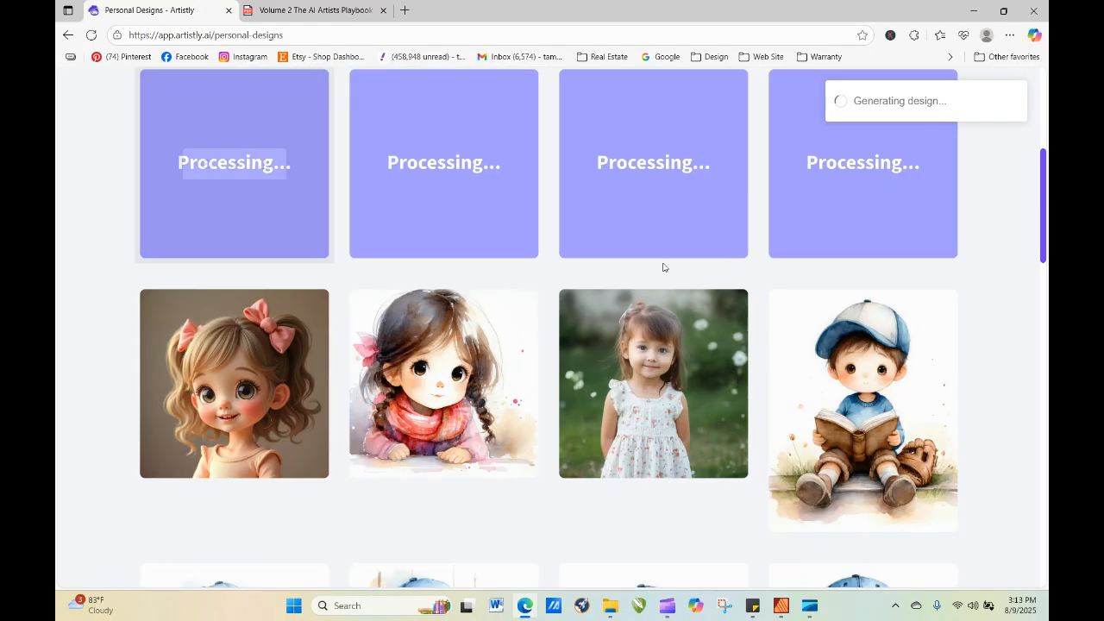
Refresh the personal designs page and examine the newly generated girl images.
left_click_drag(1044, 161, 1042, 124)
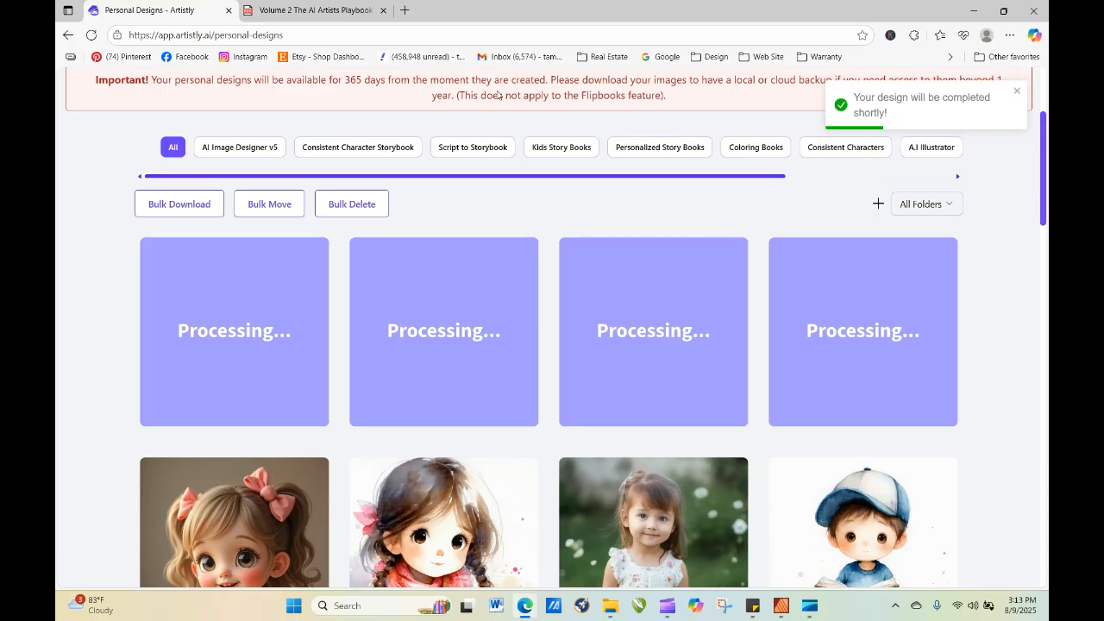
left_click(91, 35)
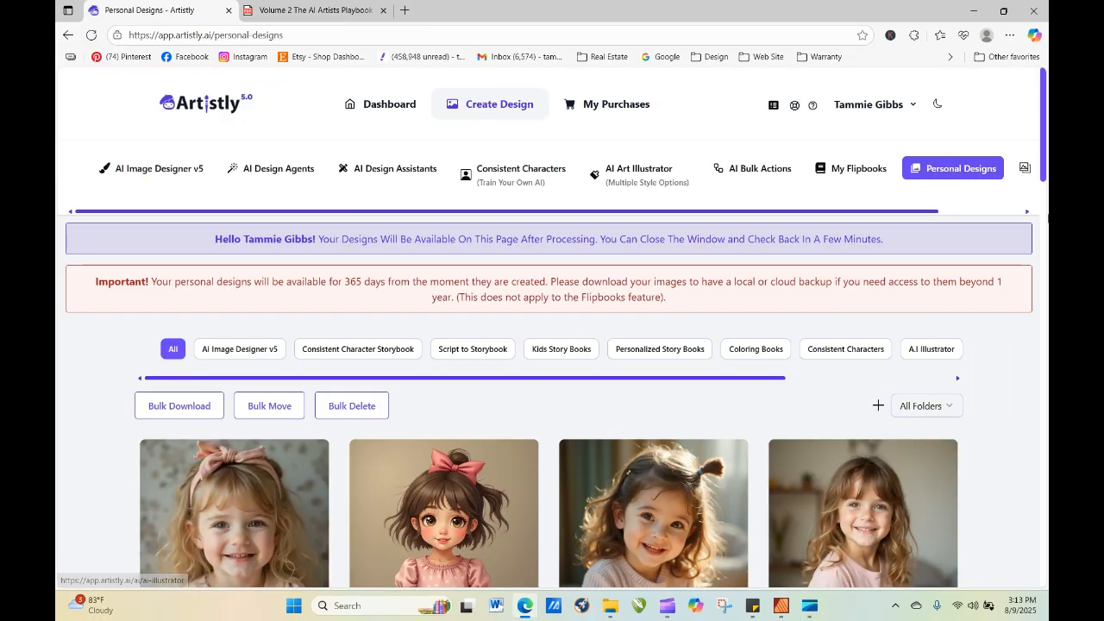
left_click_drag(1044, 172, 1040, 240)
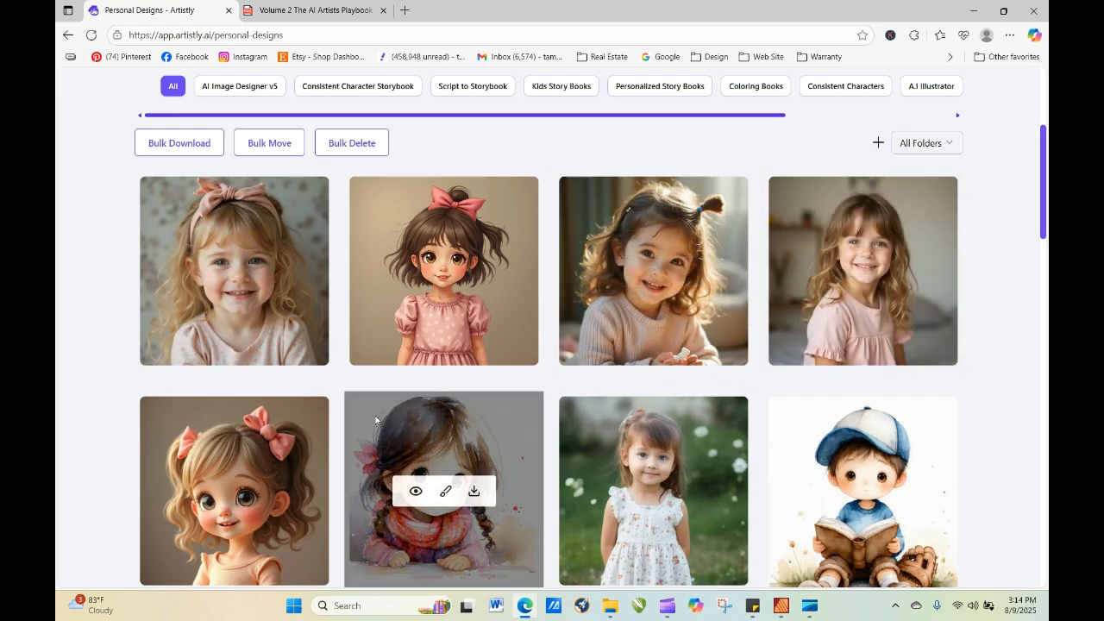
Compare the prompts and details of the watercolor girl and the girl in the white floral dress.
left_click(415, 491)
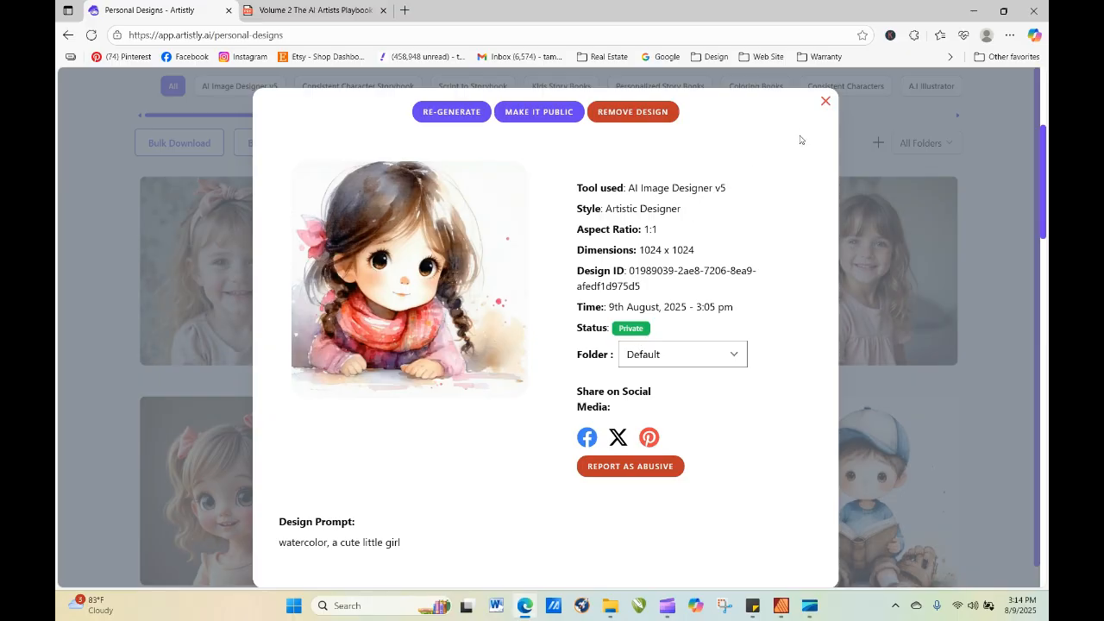
left_click(826, 101)
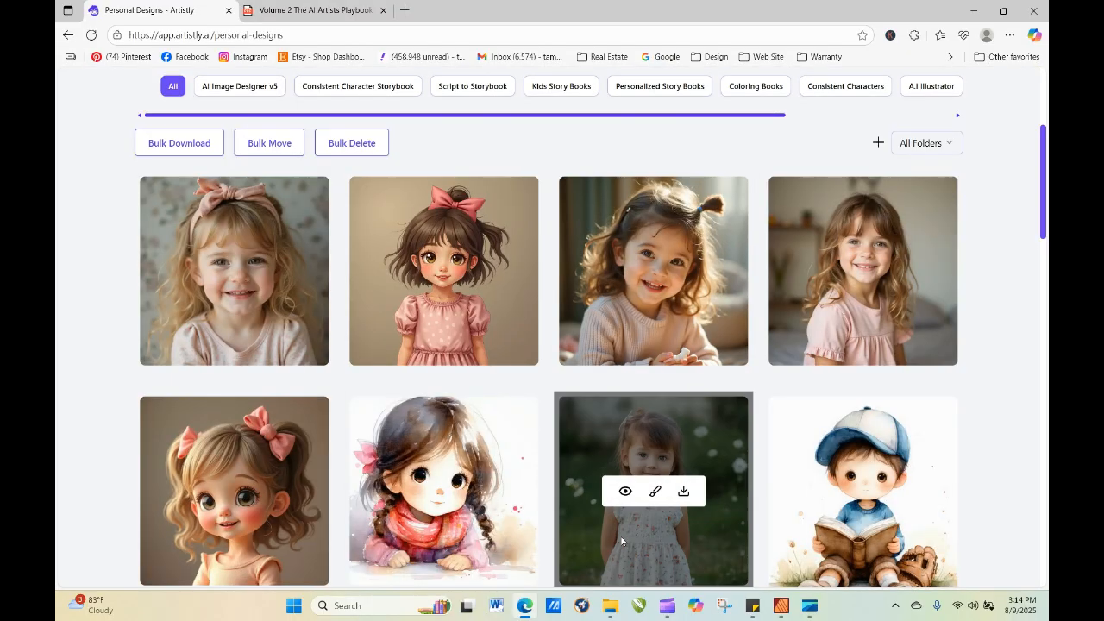
left_click(624, 497)
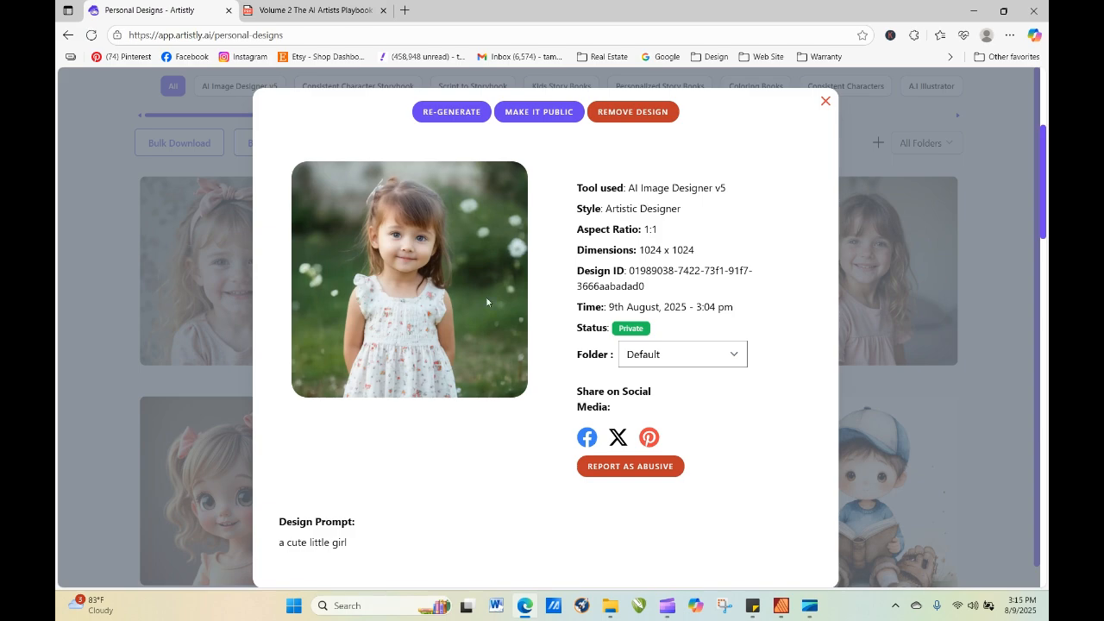
left_click(826, 101)
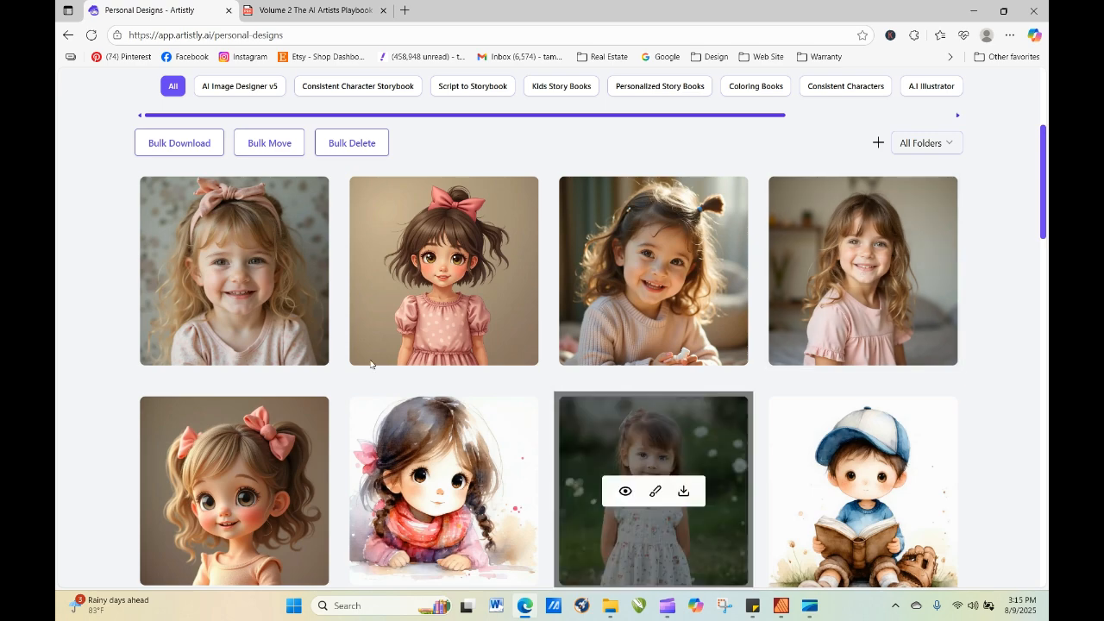
Re-generate the watercolor girl's design and shorten its prompt to "a cute little girl".
mouse_move(481, 311)
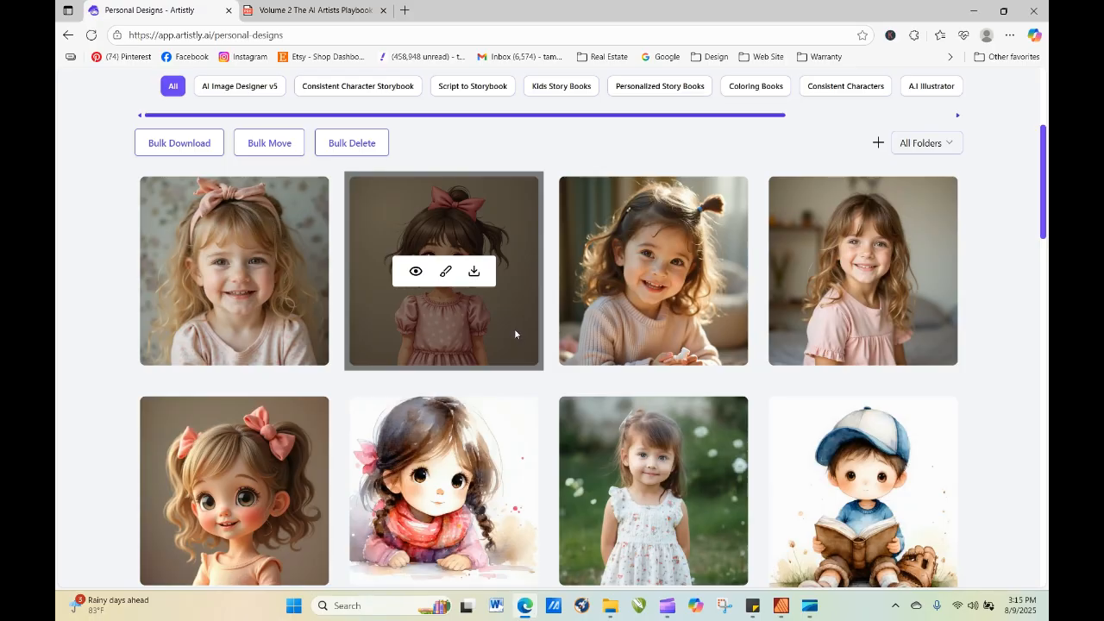
mouse_move(453, 568)
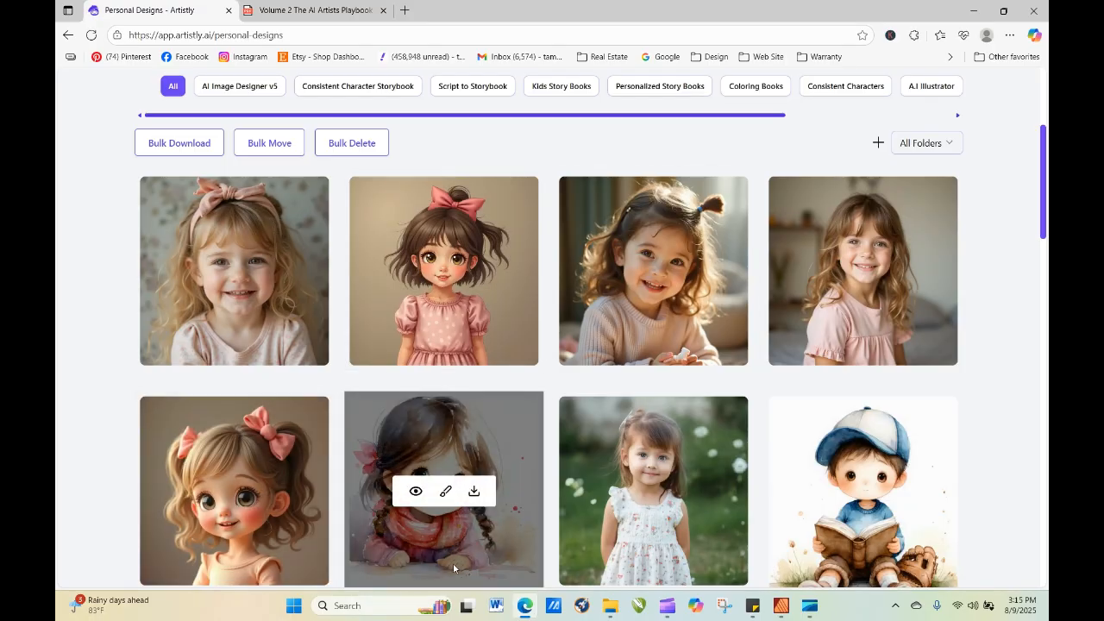
left_click(417, 492)
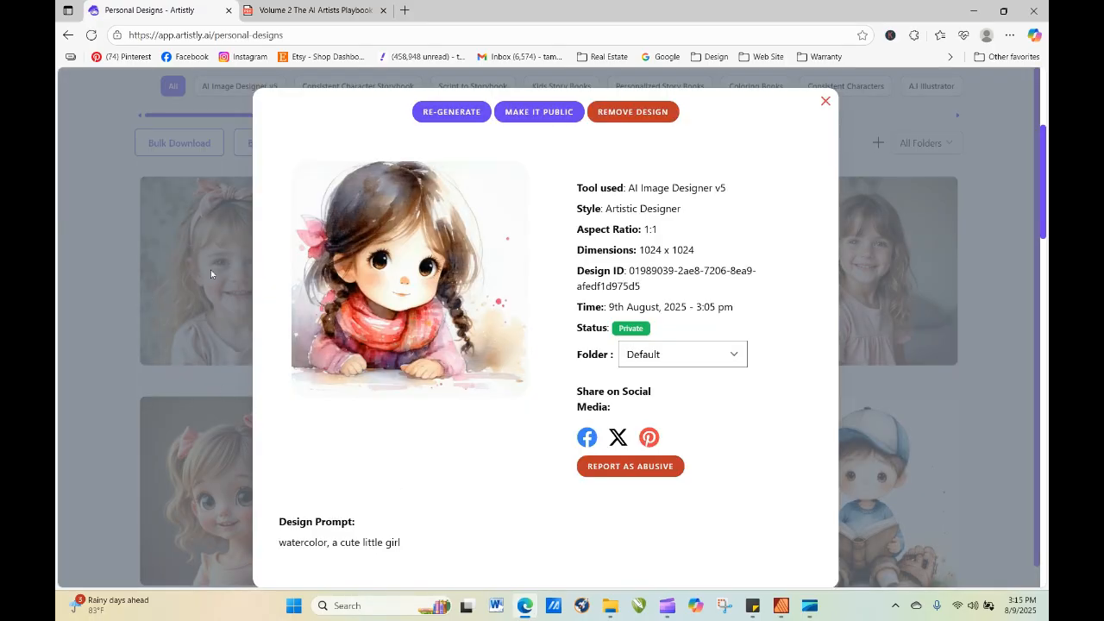
left_click(436, 112)
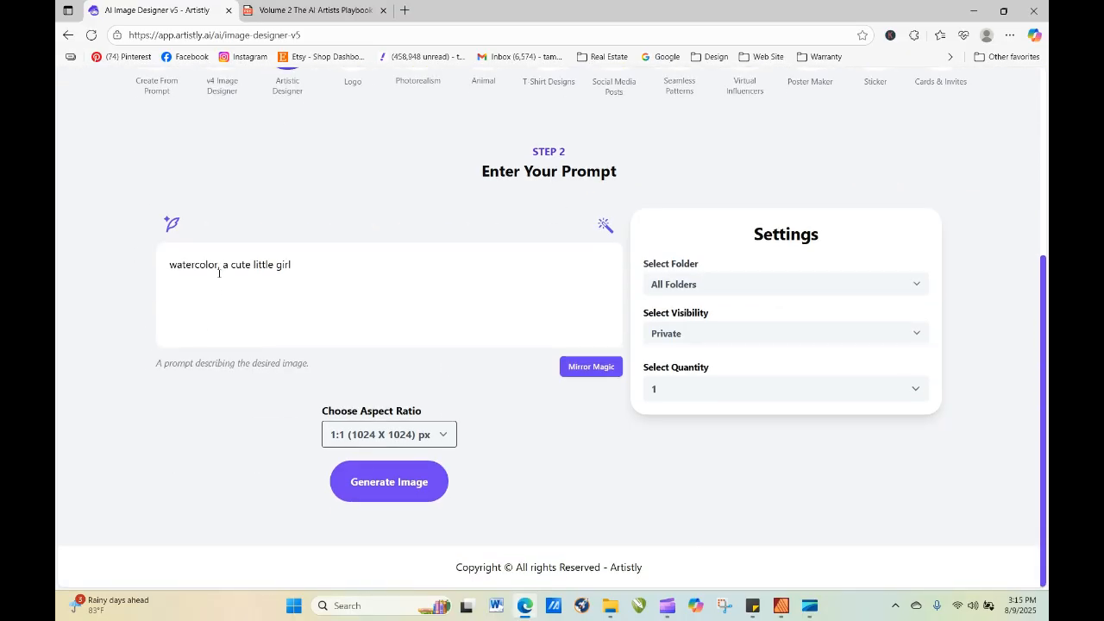
left_click_drag(223, 268, 147, 264)
key("BackSpace")
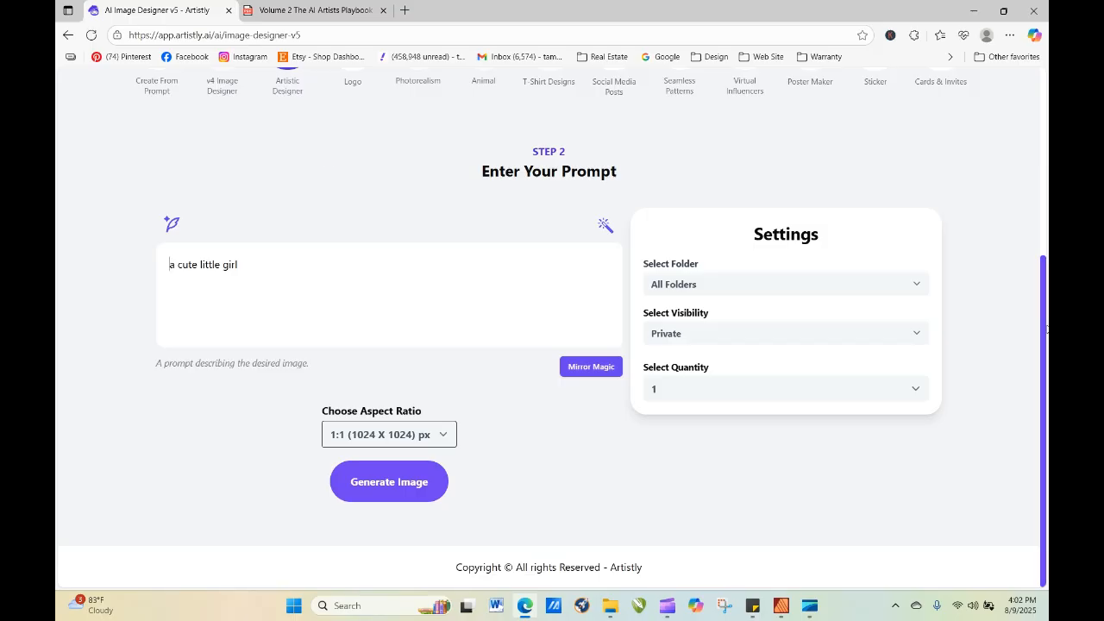
left_click_drag(1043, 323, 1028, 228)
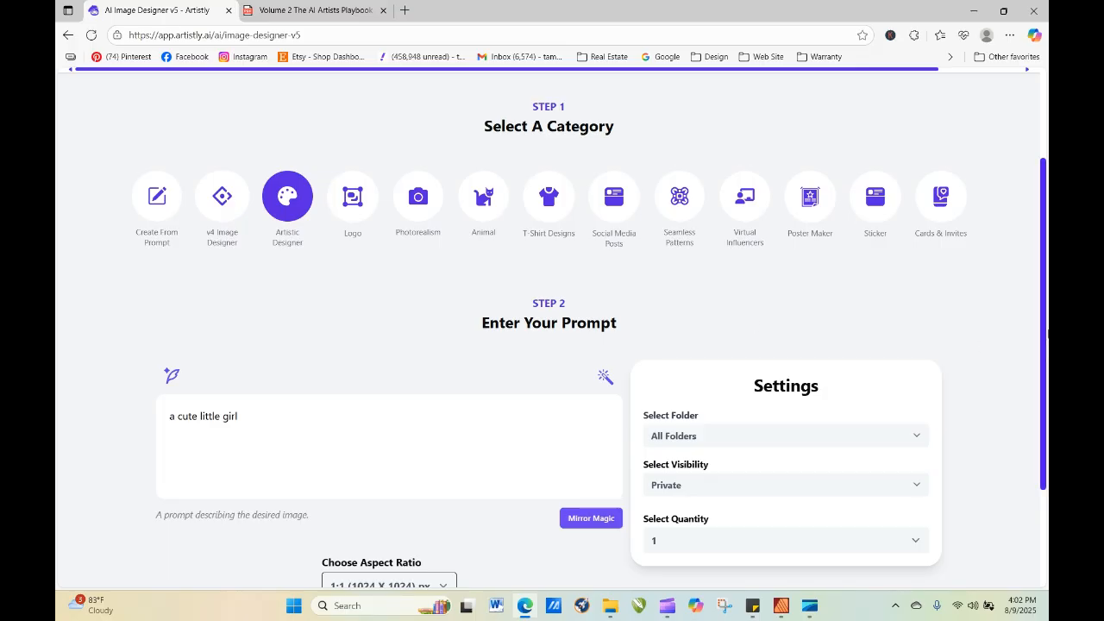
mouse_move(1045, 330)
left_mouse_down()
mouse_move(1045, 234)
mouse_move(1041, 312)
left_mouse_up()
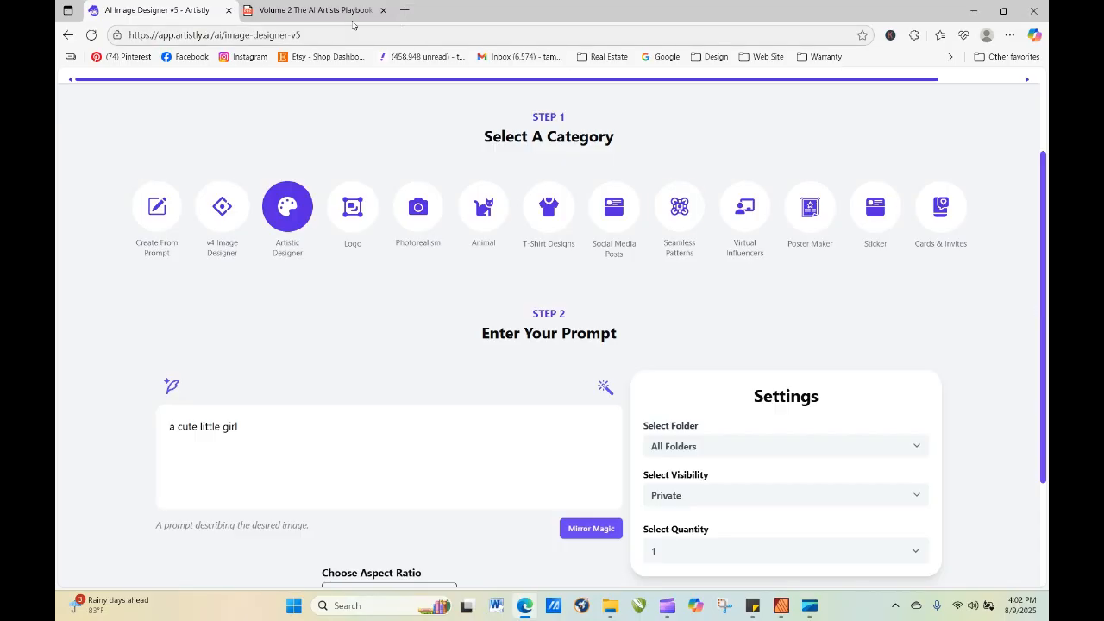
Switch to the AI Artists Playbook PDF, go to the contents on page 6, and open the Whimsical & Fun Clipart section.
left_click(319, 11)
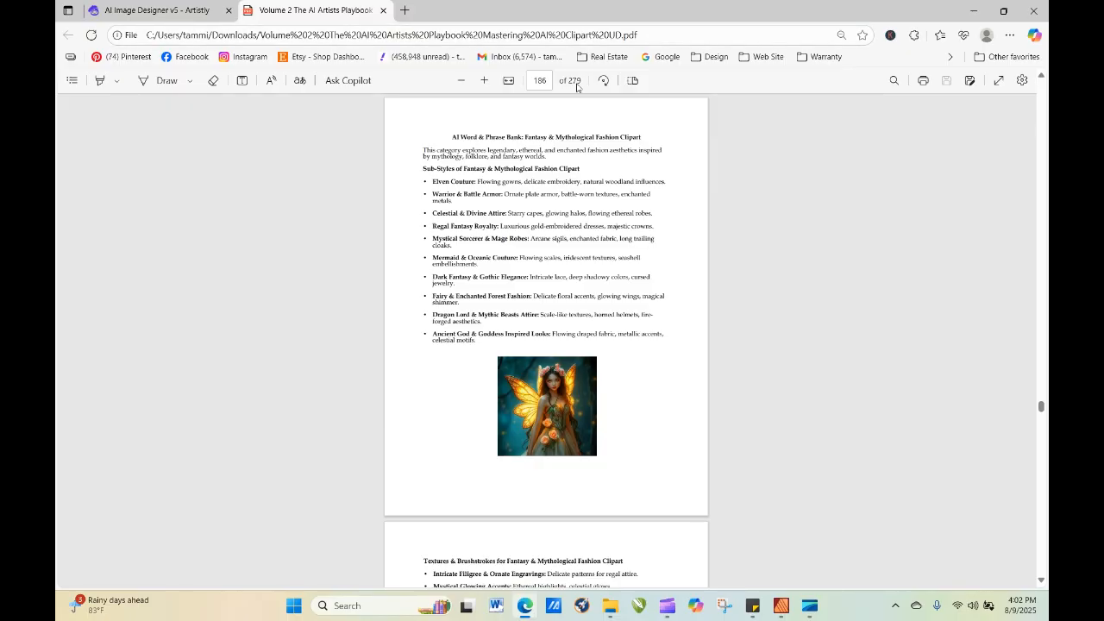
left_click(540, 80)
type("6")
key("Return")
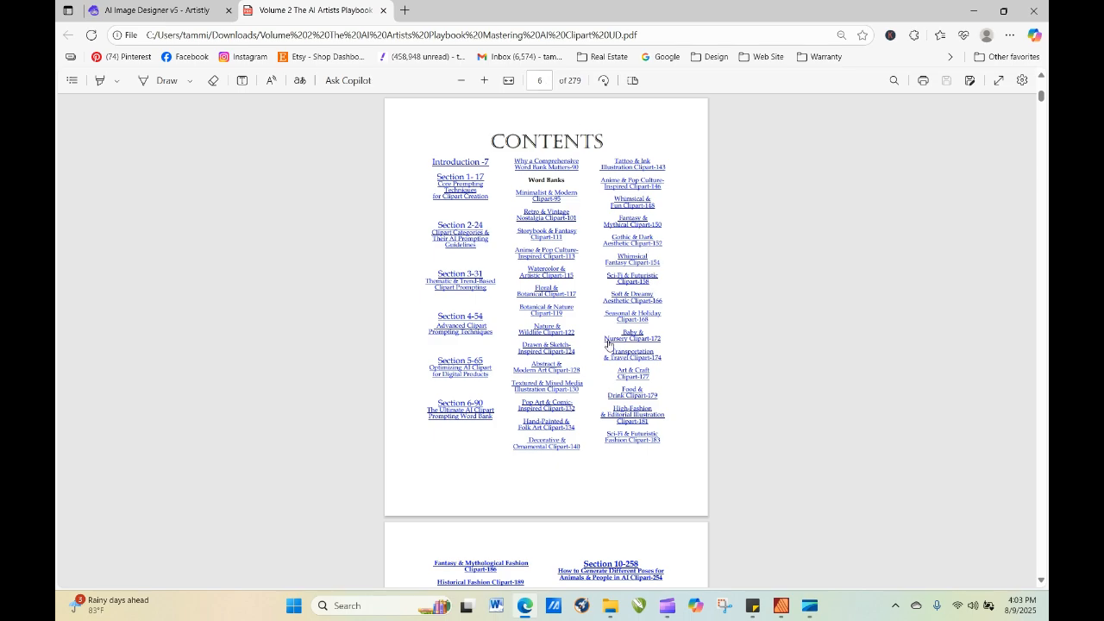
left_click(636, 206)
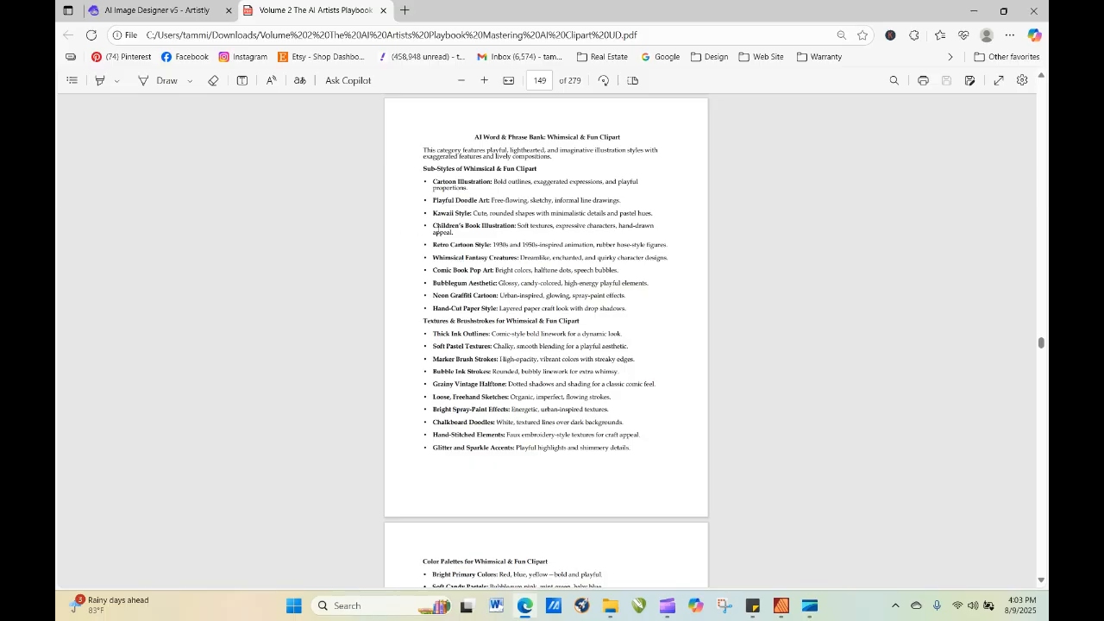
Copy the Children's Book Illustration entry from the Whimsical & Fun Clipart sub-styles.
left_click_drag(434, 225, 454, 237)
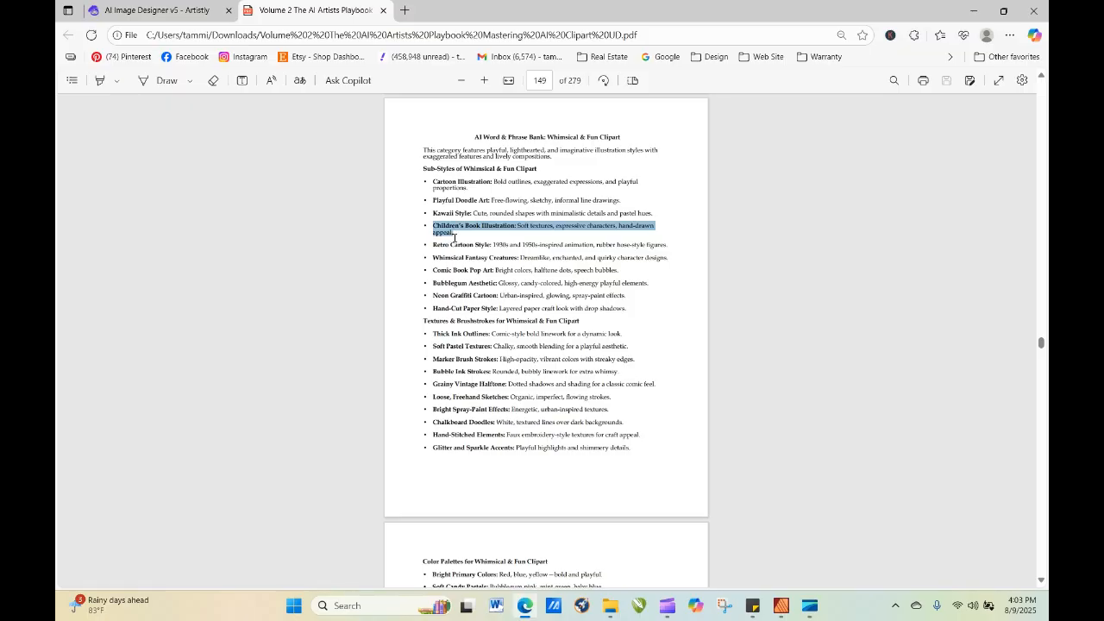
right_click(443, 232)
left_click(481, 287)
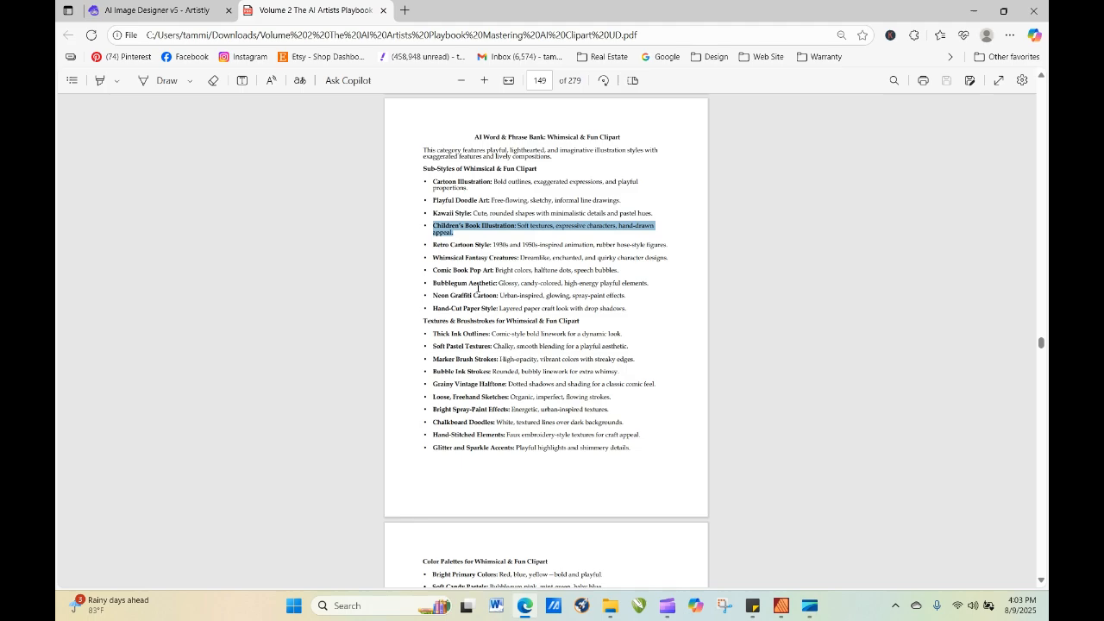
Switch back to Artistly and change the prompt to "watercolor, hand drawn, a cute little girl,".
left_click(156, 15)
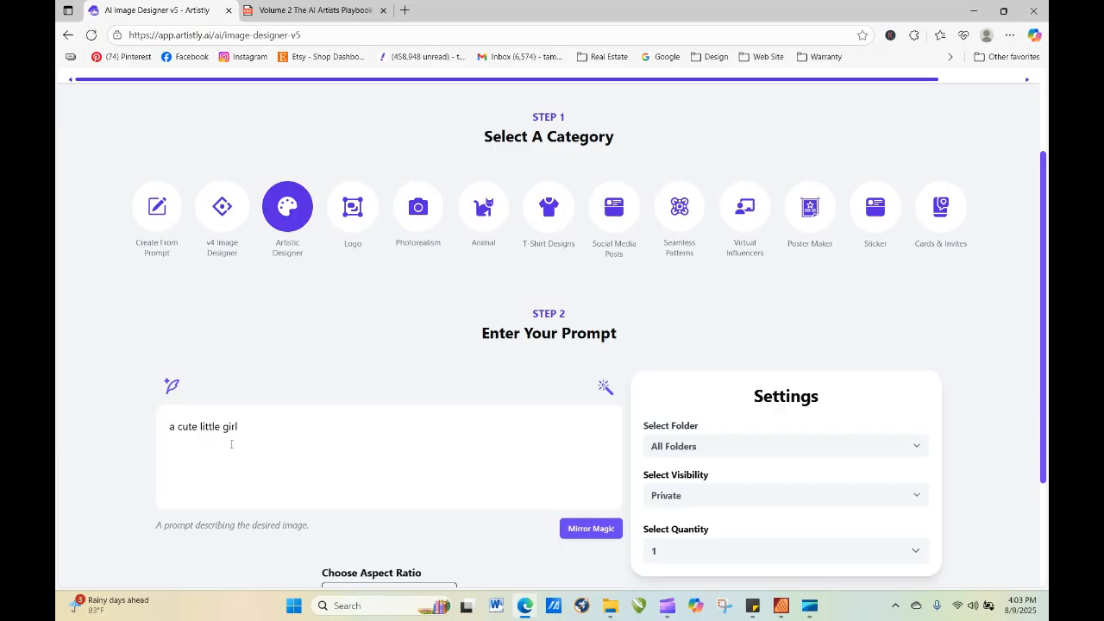
type("waterco")
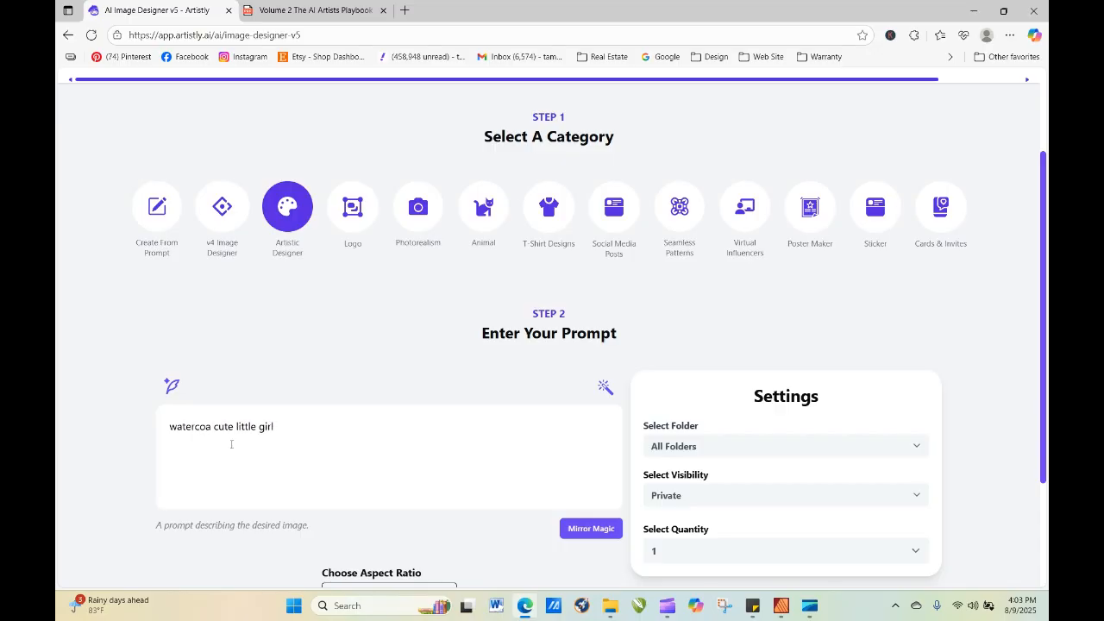
type("lor,")
left_click(304, 426)
type(",")
left_click(225, 427)
type("hand draw")
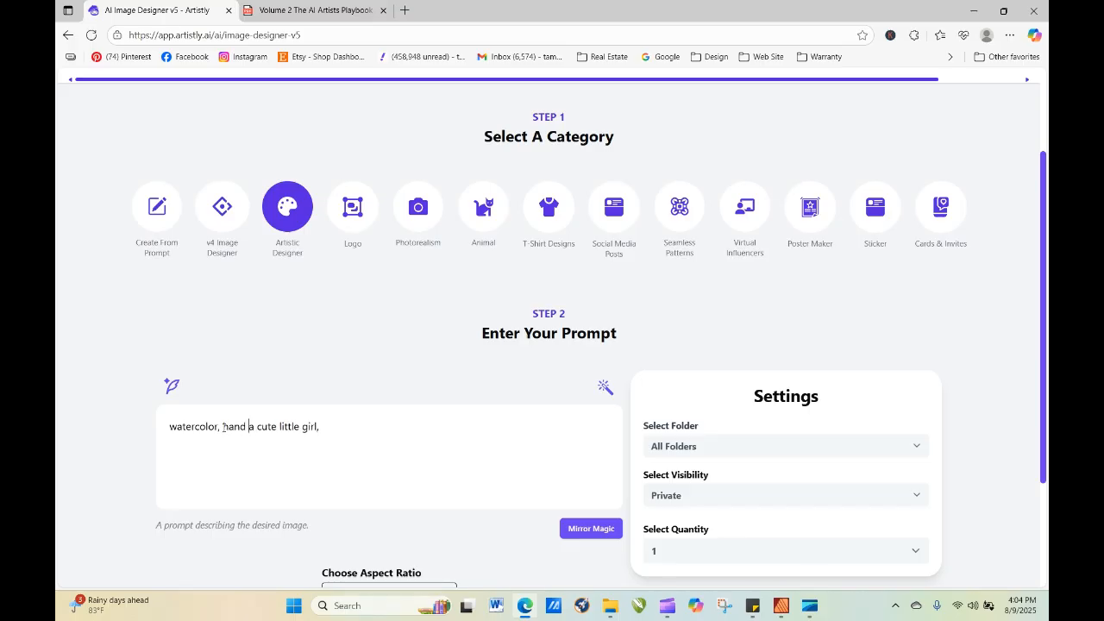
type("n,")
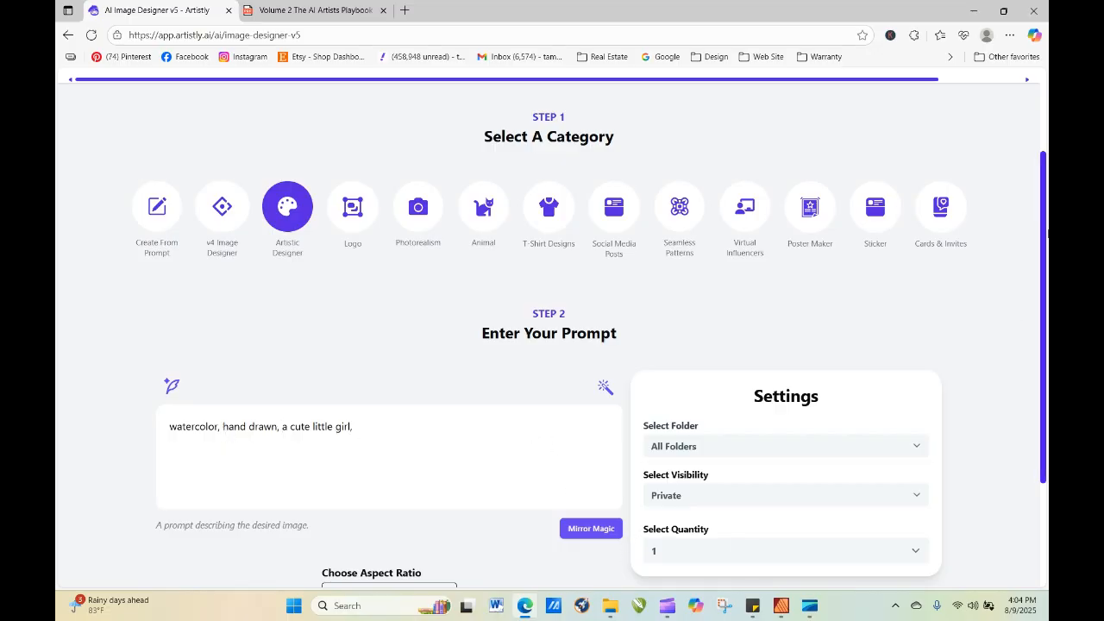
Generate the image in the Artistic Designer category and refresh the personal designs page.
scroll(1044, 225, "down", 1)
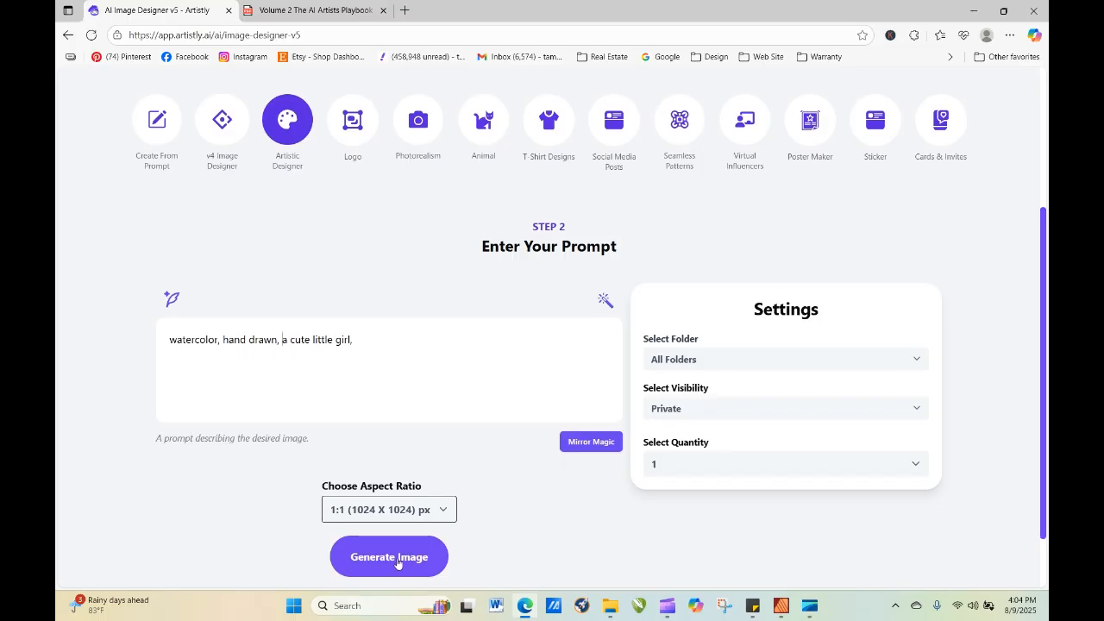
left_click(397, 561)
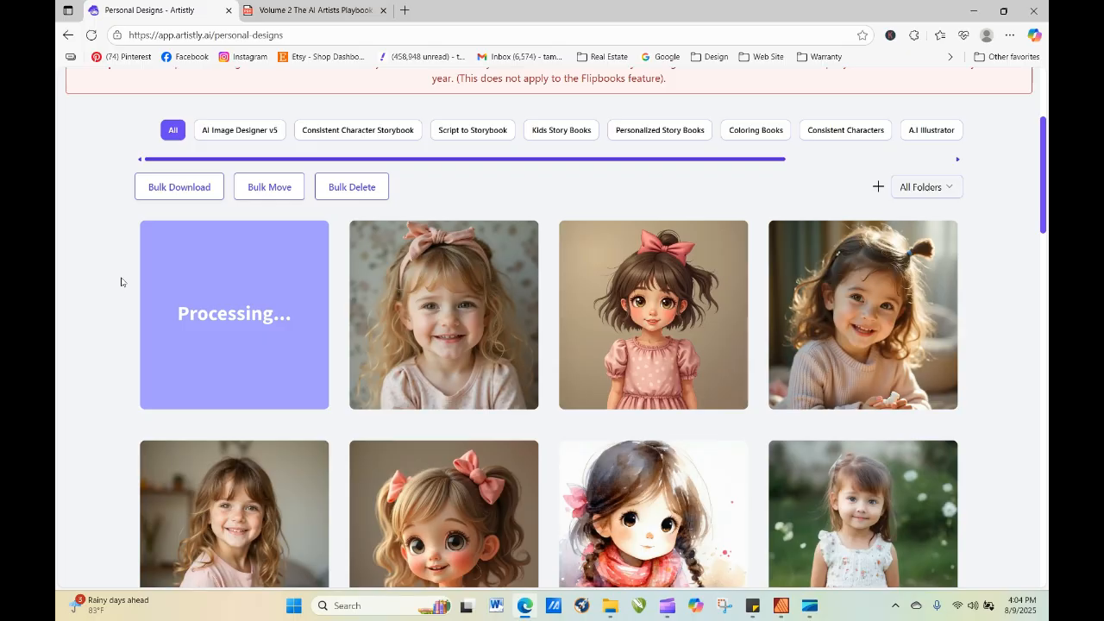
left_click(92, 34)
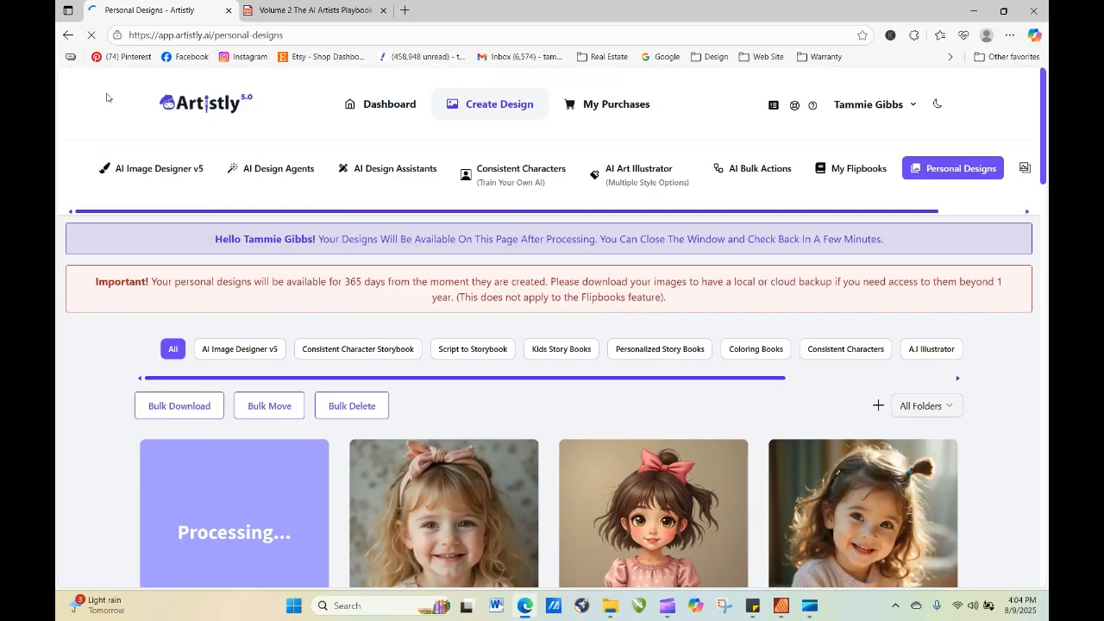
left_click(92, 34)
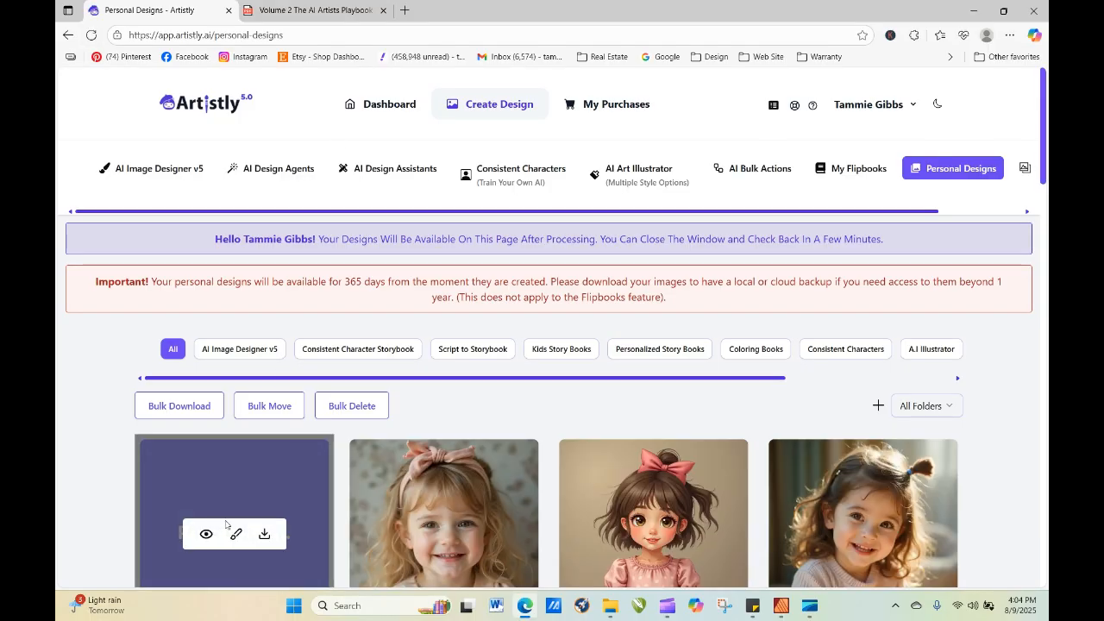
Open the details of the design that is still processing and copy its prompt.
left_click(208, 532)
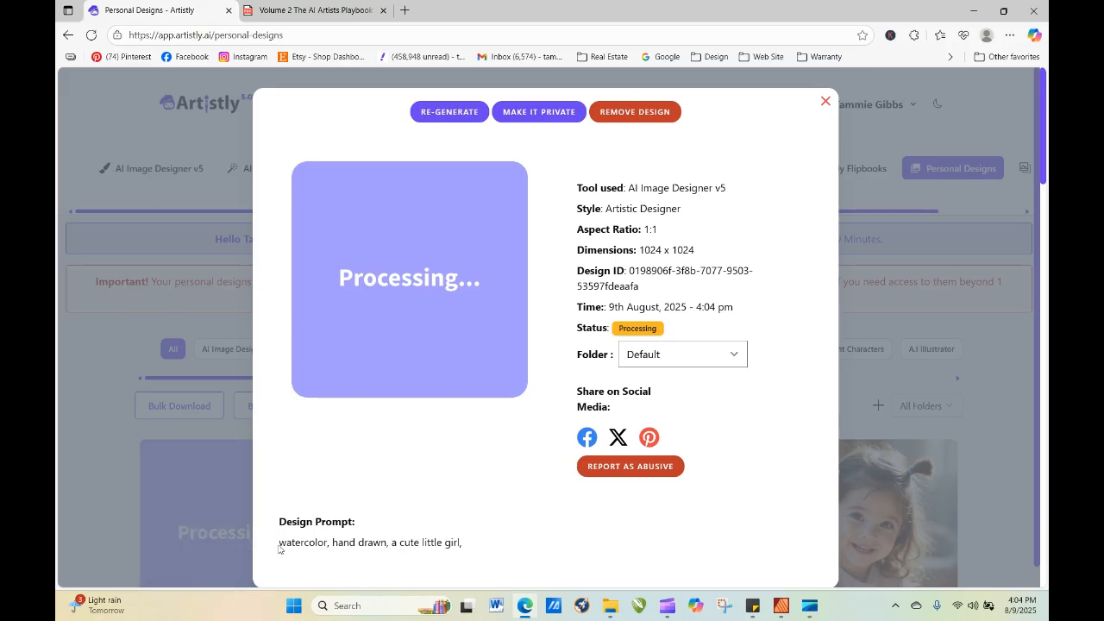
left_click_drag(279, 549, 473, 549)
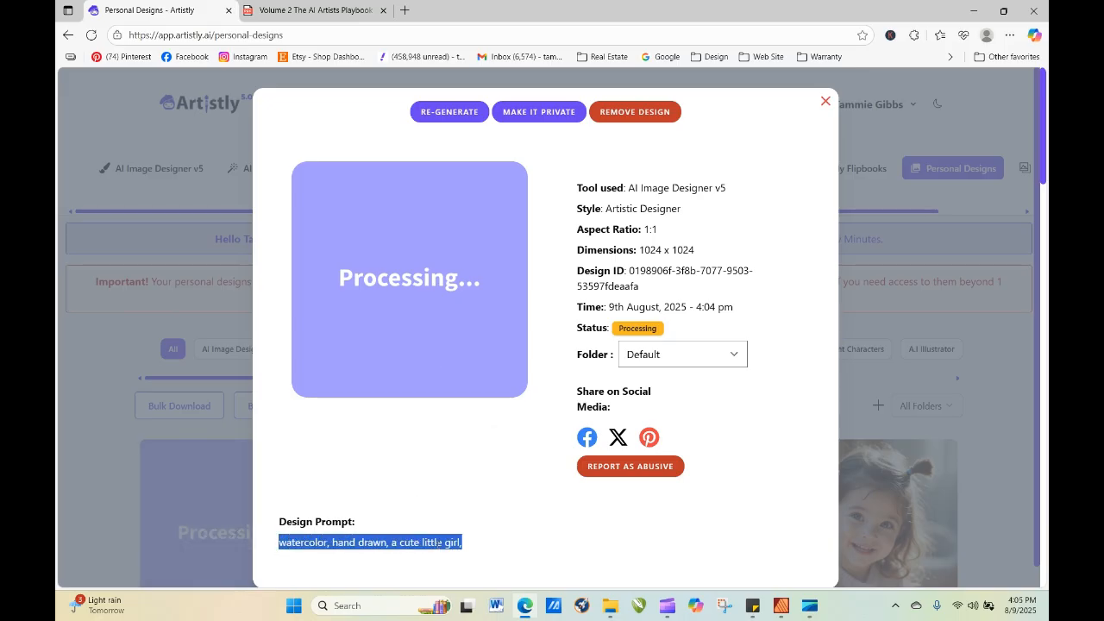
right_click(443, 541)
left_click(496, 296)
left_click(826, 101)
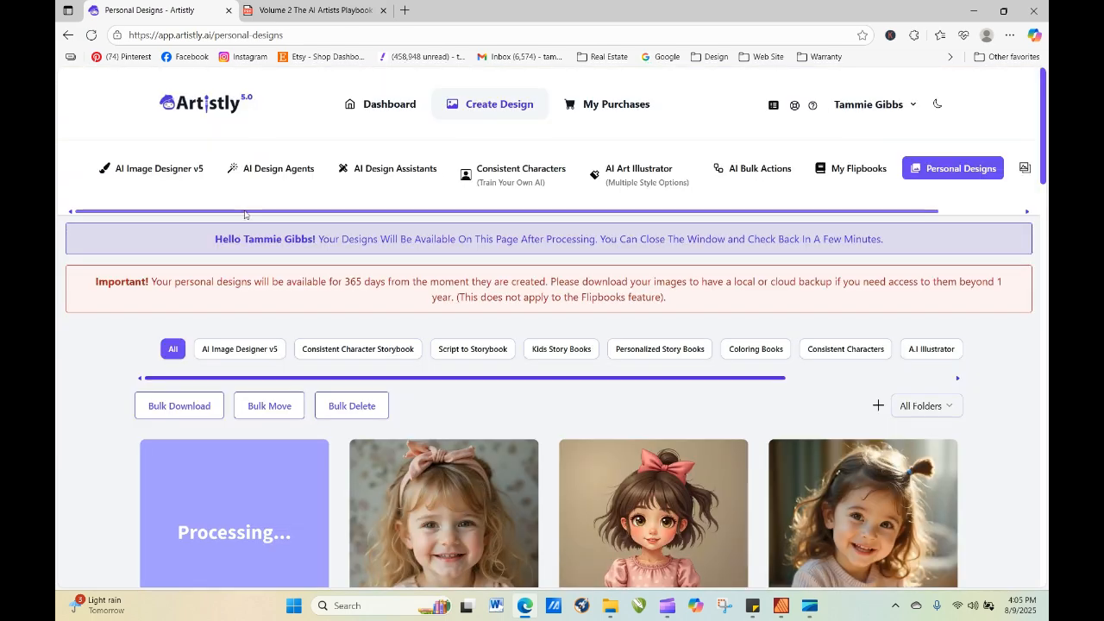
Generate a High Quality image in AI Image Designer v5 using Create From Prompt and the copied prompt.
left_click(163, 168)
left_click(163, 359)
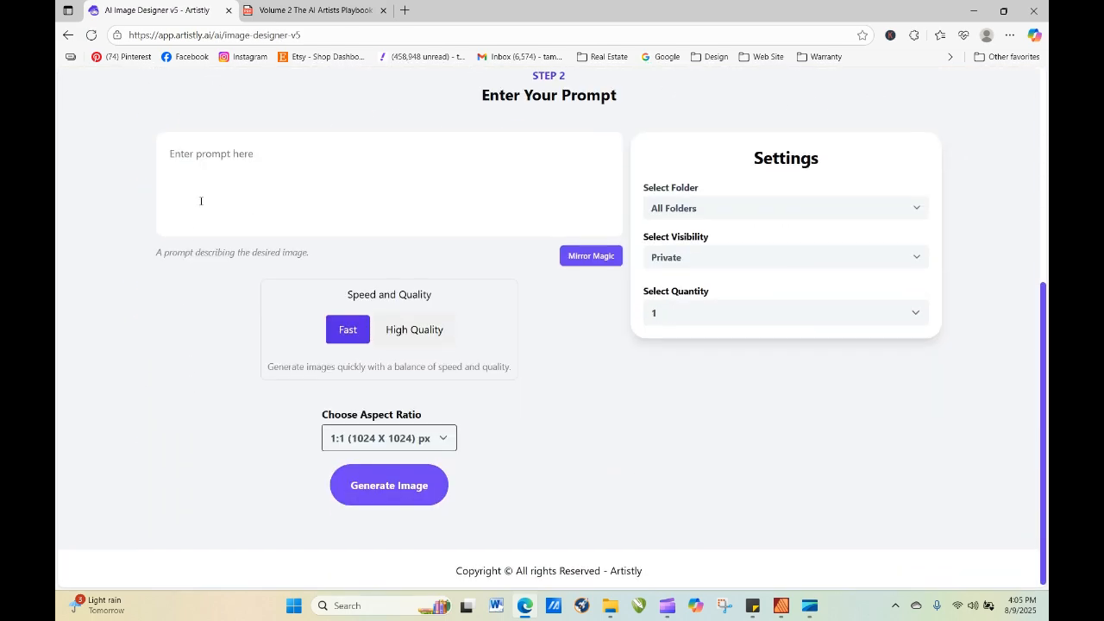
left_click(202, 199)
right_click(170, 155)
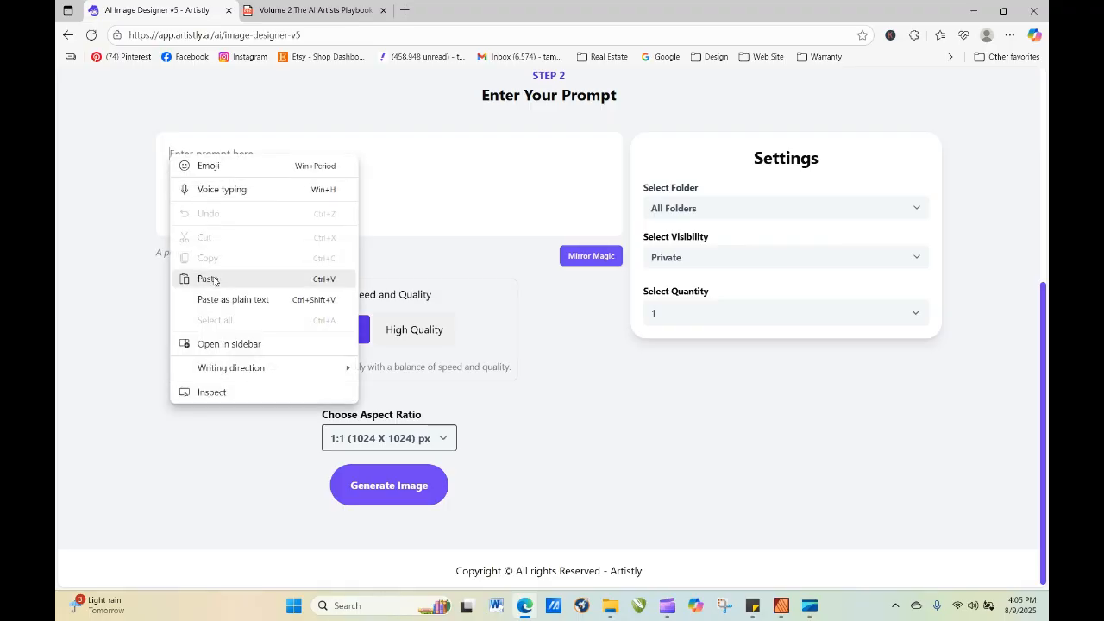
left_click(214, 278)
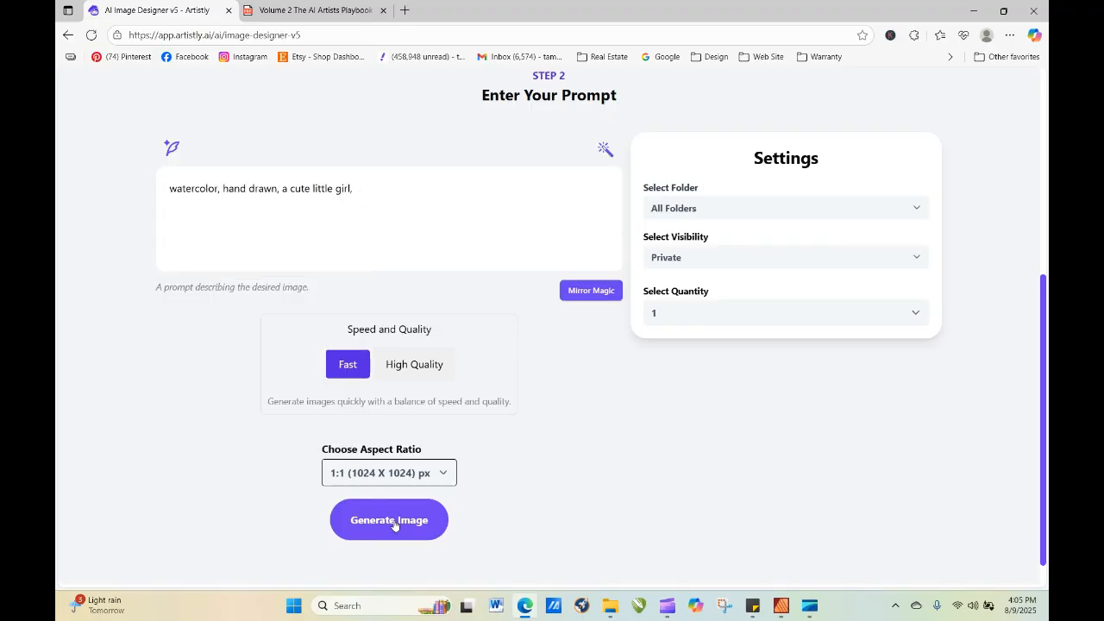
left_click(416, 376)
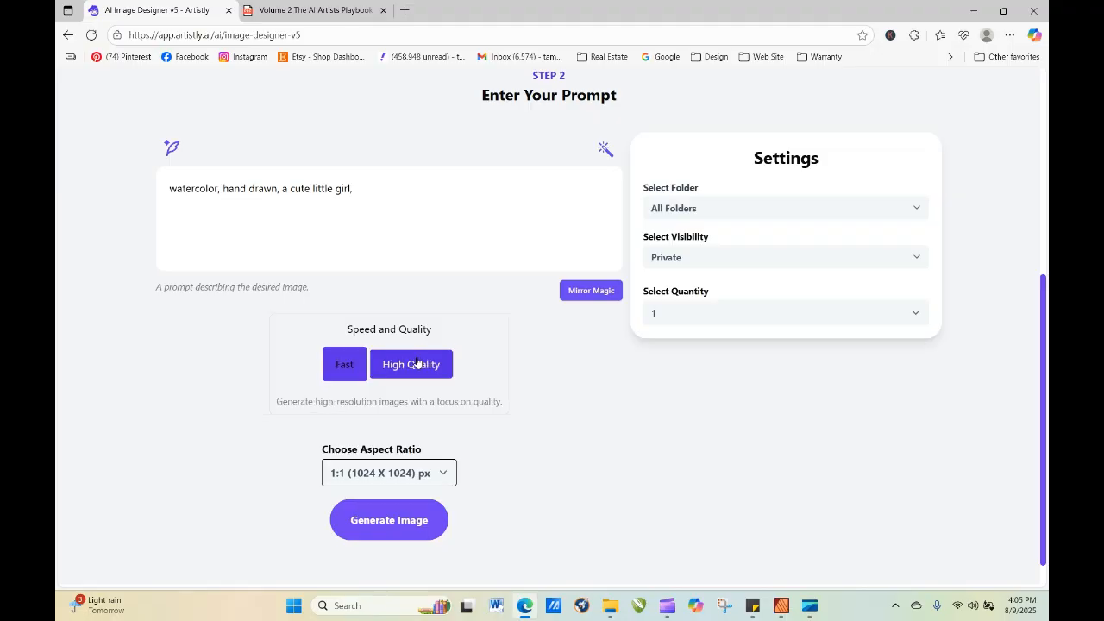
left_click(430, 528)
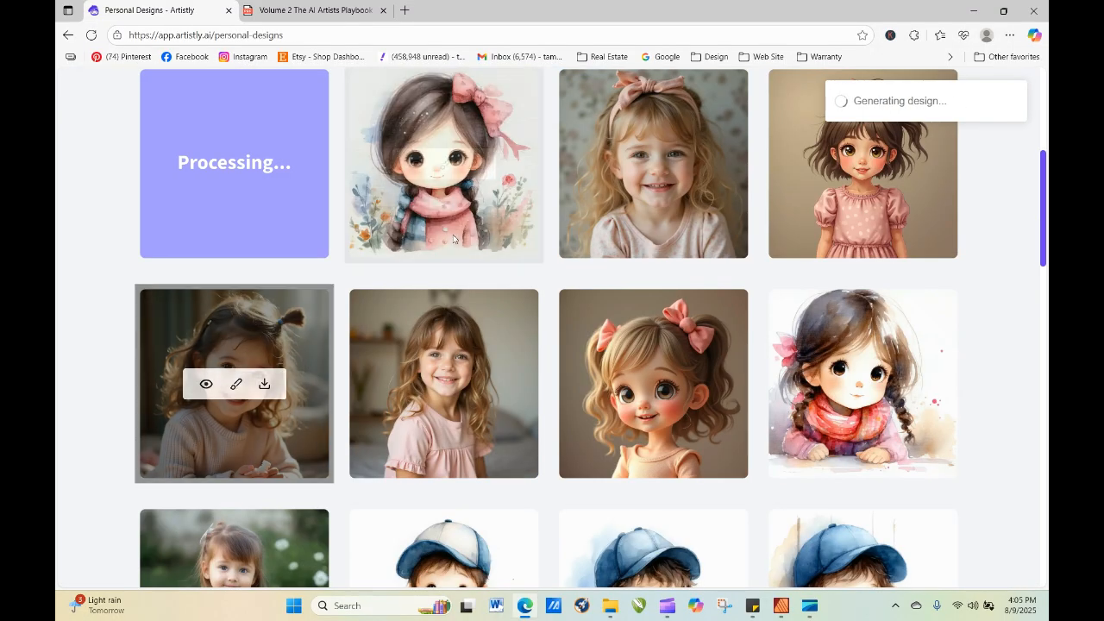
Compare the details of the new girl with the pink bow and the girl in the blue skirt.
left_click(416, 164)
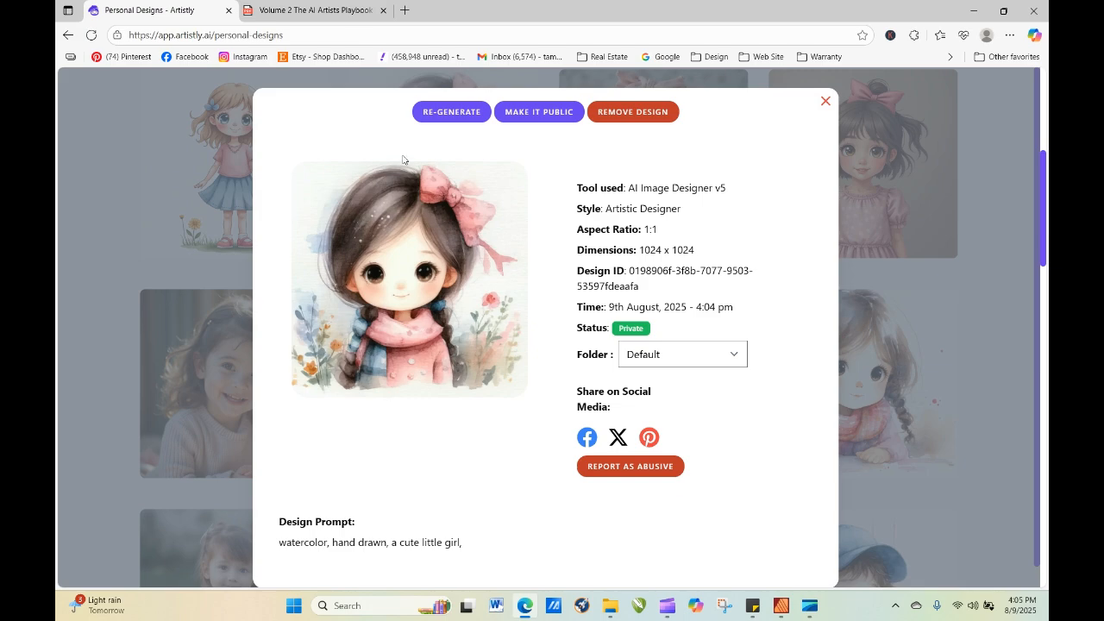
left_click(826, 103)
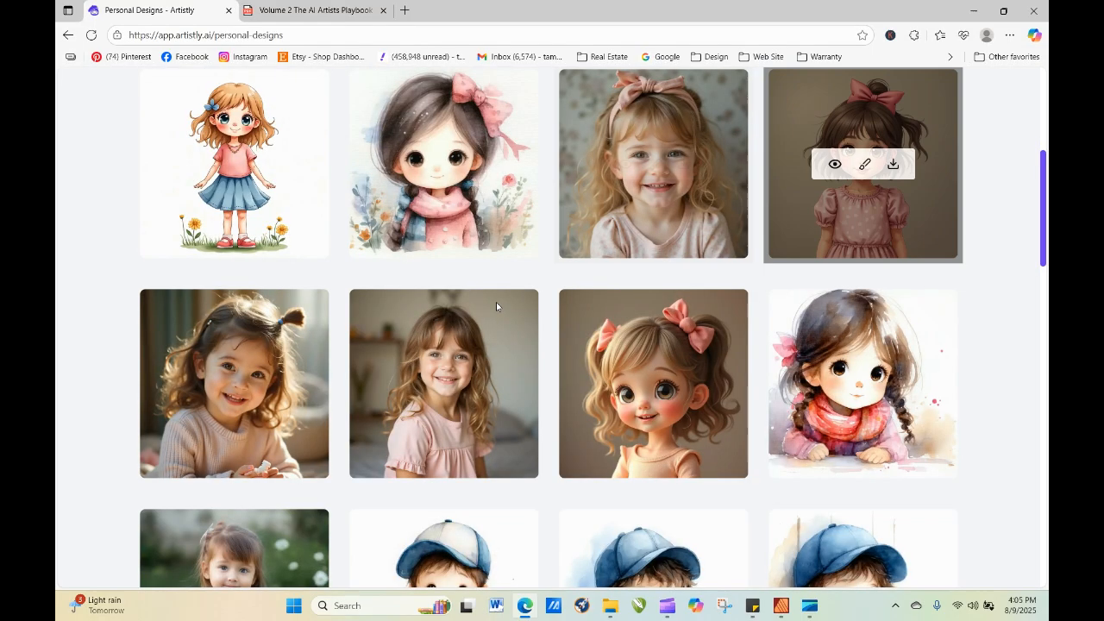
left_click(206, 165)
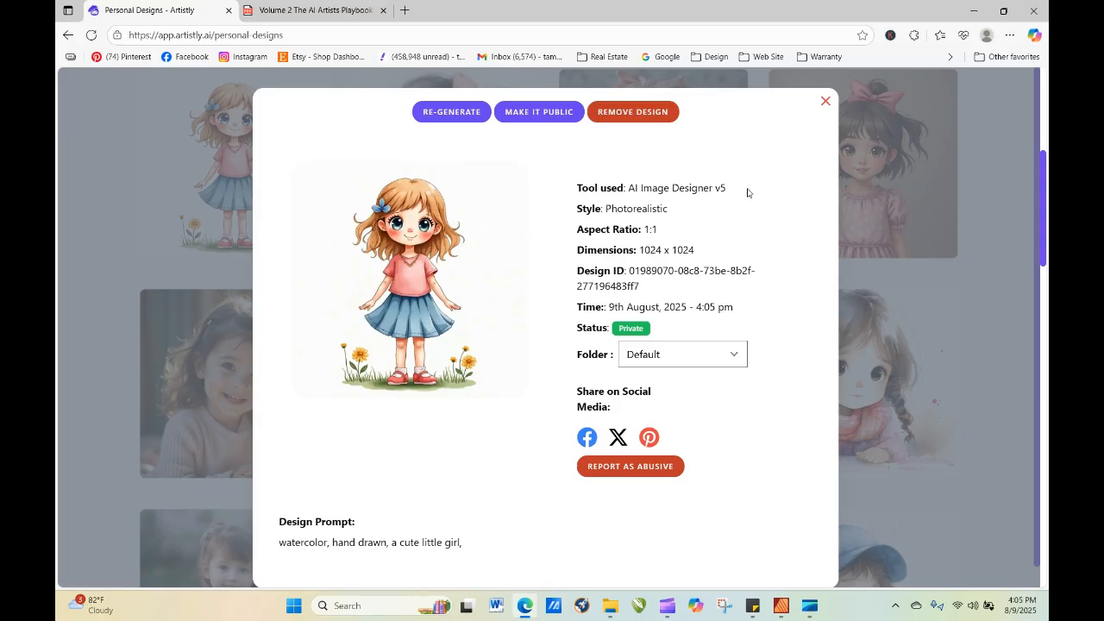
left_click(825, 104)
mouse_move(263, 229)
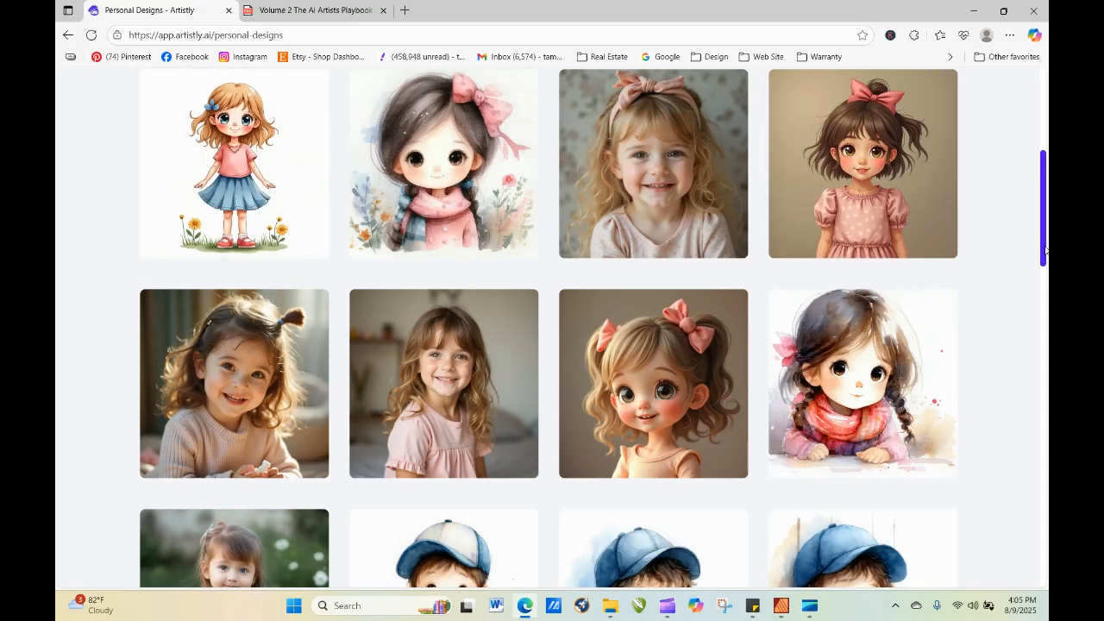
Generate an image in the v4 Image Designer category from the copied prompt "watercolor, hand drawn, a cute little girl,".
left_click_drag(1045, 251, 1038, 175)
mouse_move(447, 455)
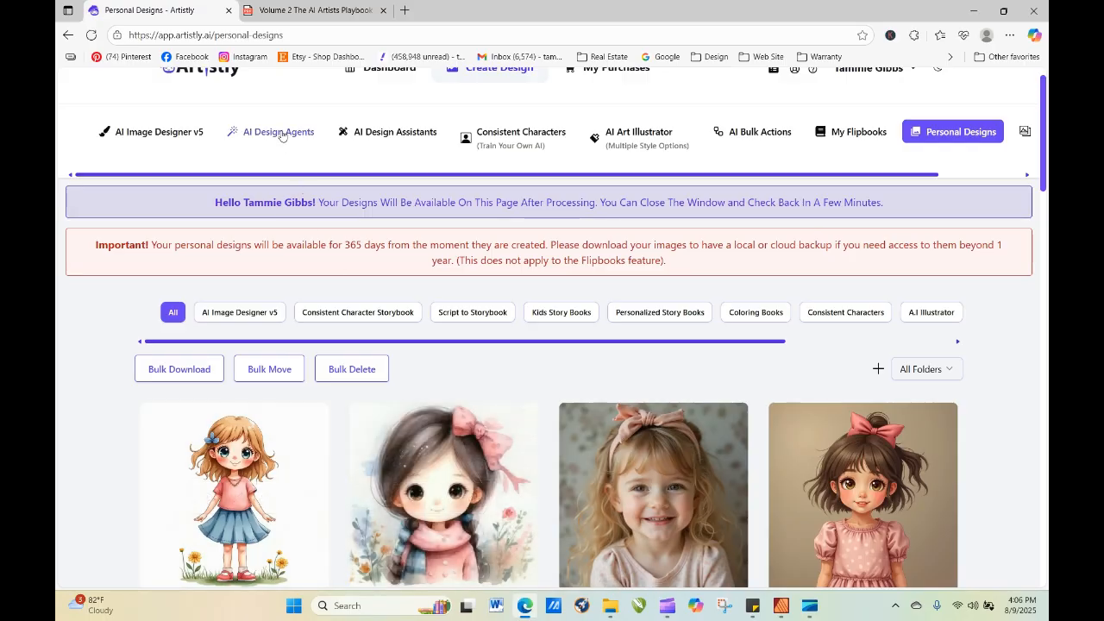
left_click(177, 139)
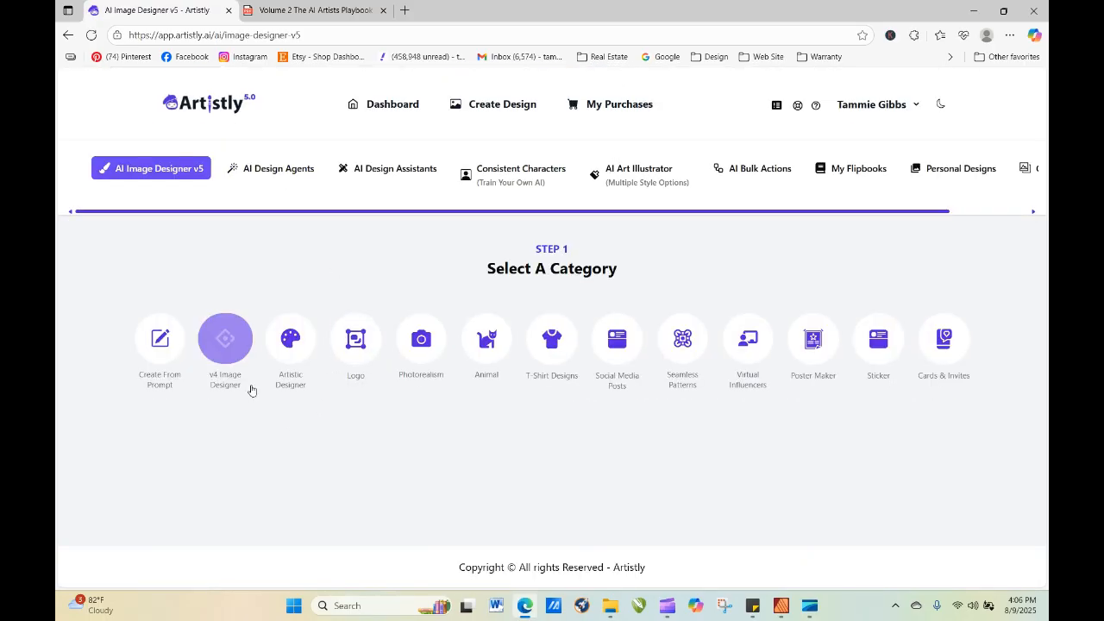
left_click(225, 338)
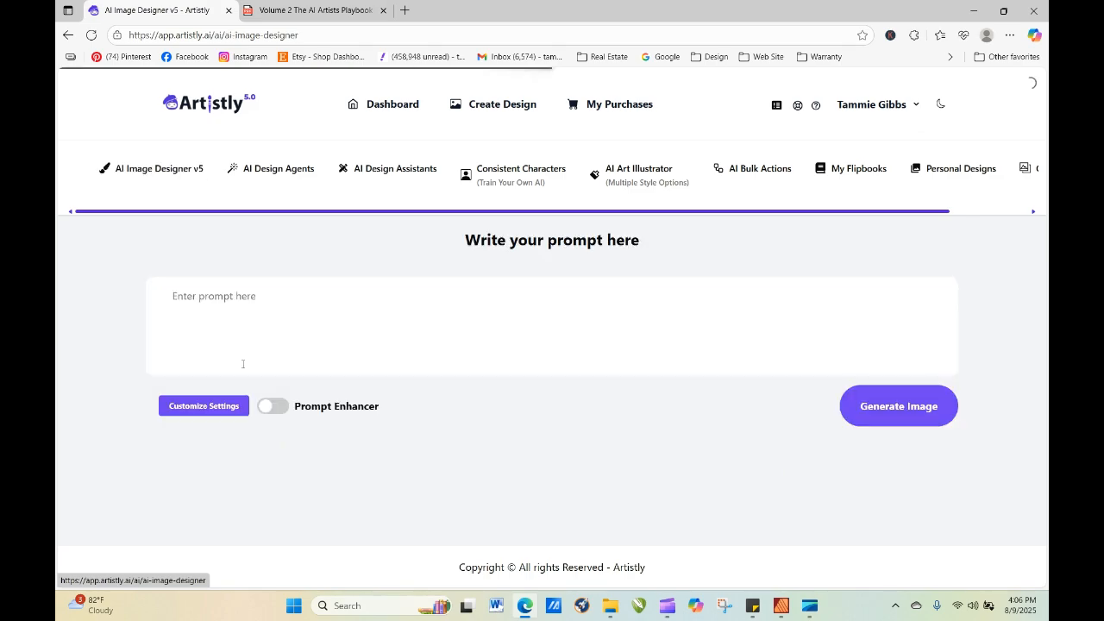
right_click(229, 292)
left_click(291, 416)
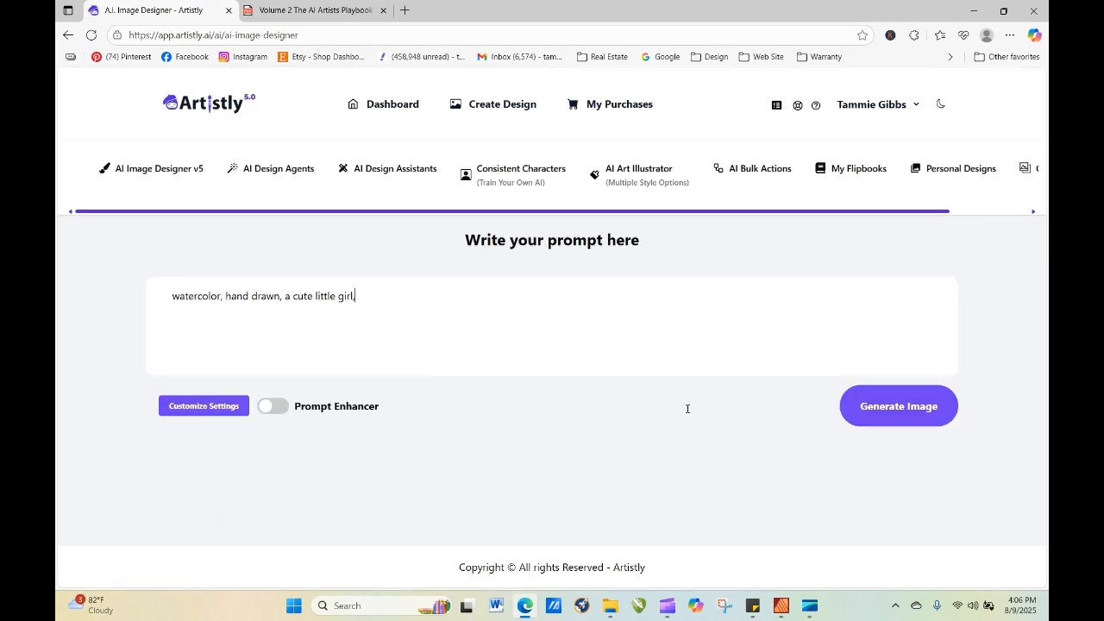
left_click(918, 418)
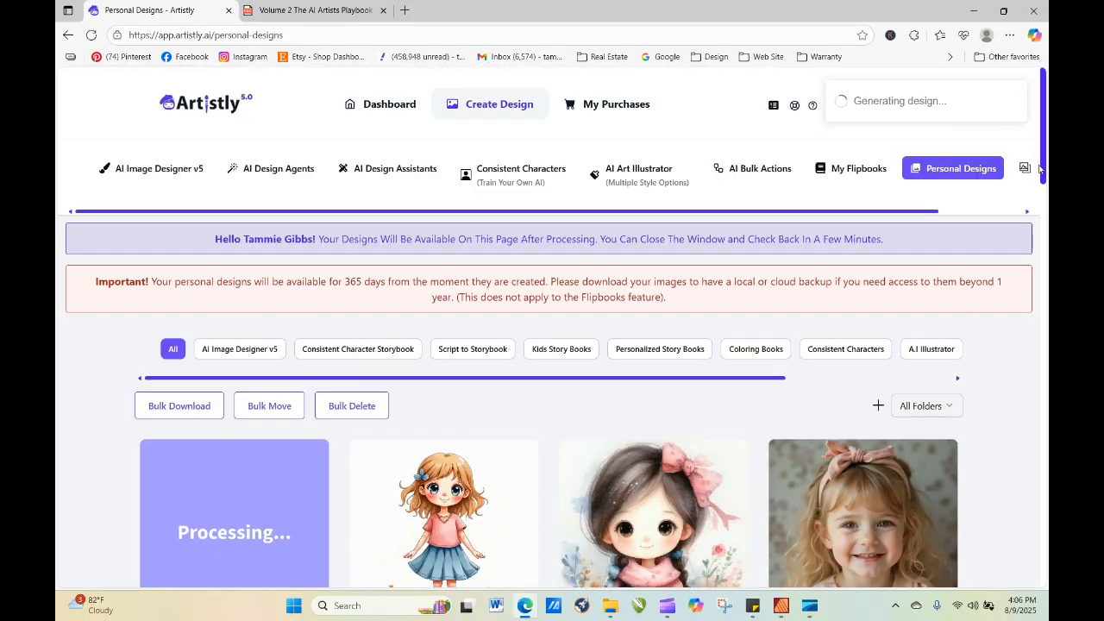
Refresh the personal designs page to load the v4 image and bring the newest designs into view.
left_click_drag(1042, 169, 1042, 207)
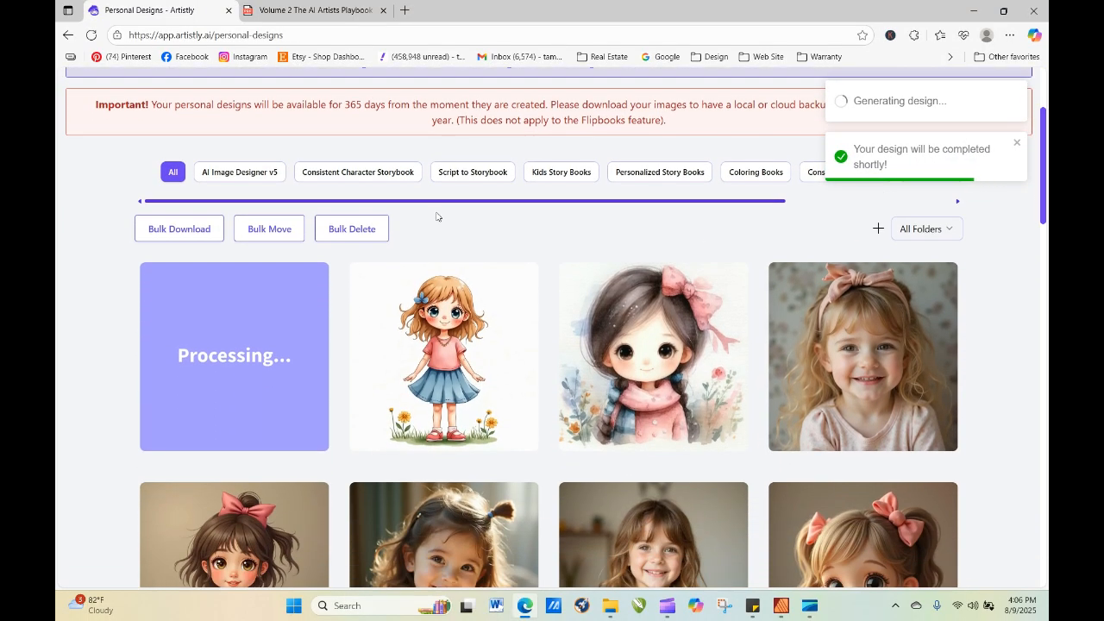
left_click(93, 35)
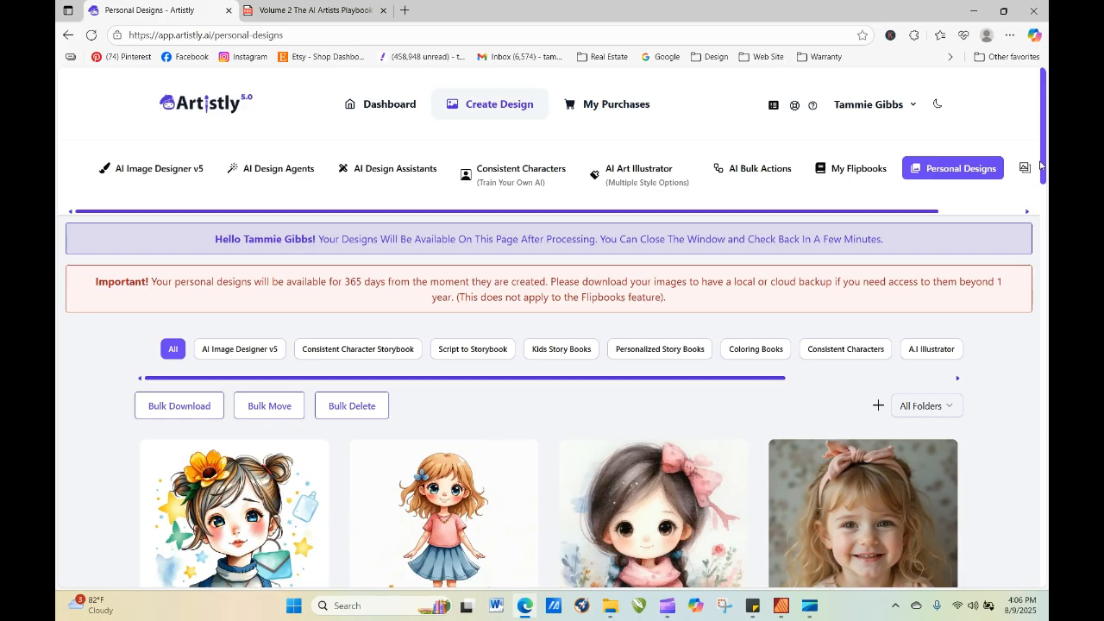
left_click_drag(1044, 177, 1047, 207)
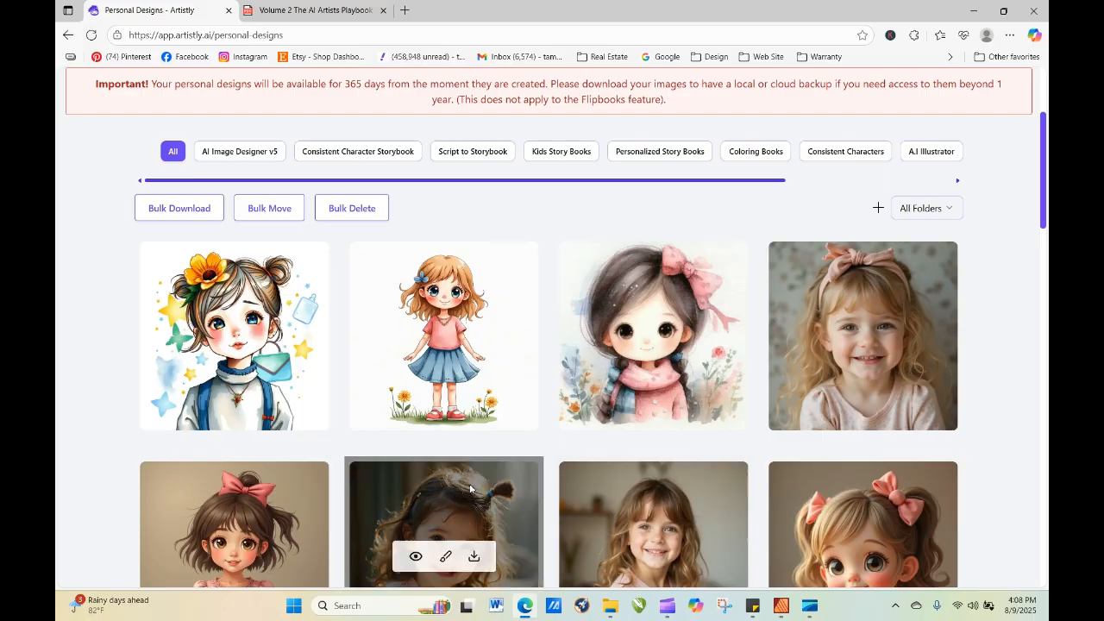
Re-generate the girl with the yellow flower using the Artistic style and view the new design among the others.
left_click(205, 338)
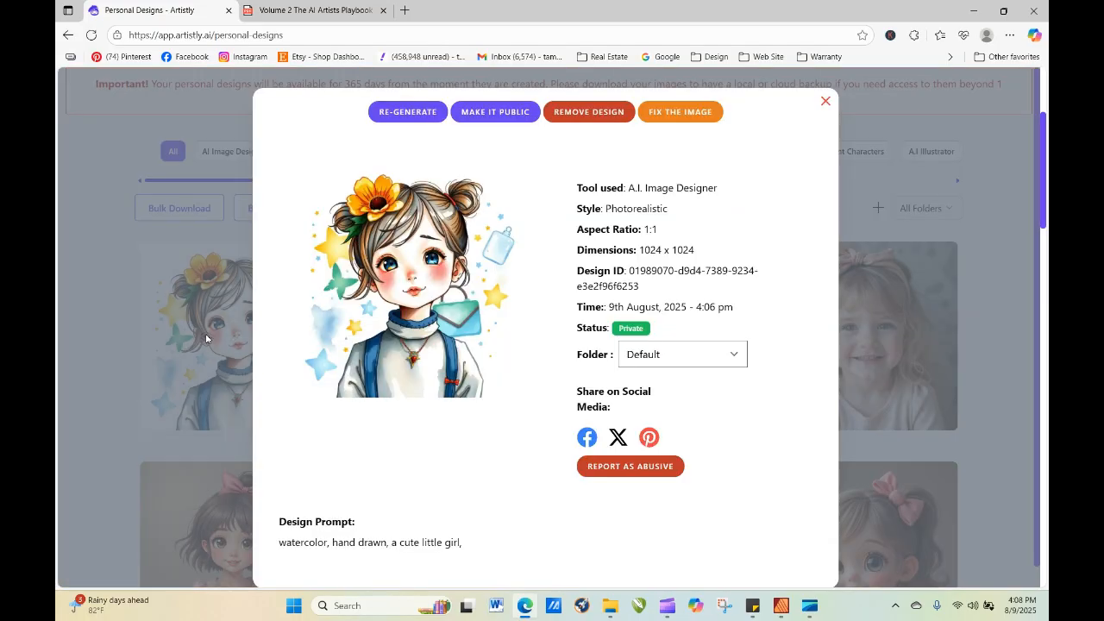
left_click(407, 113)
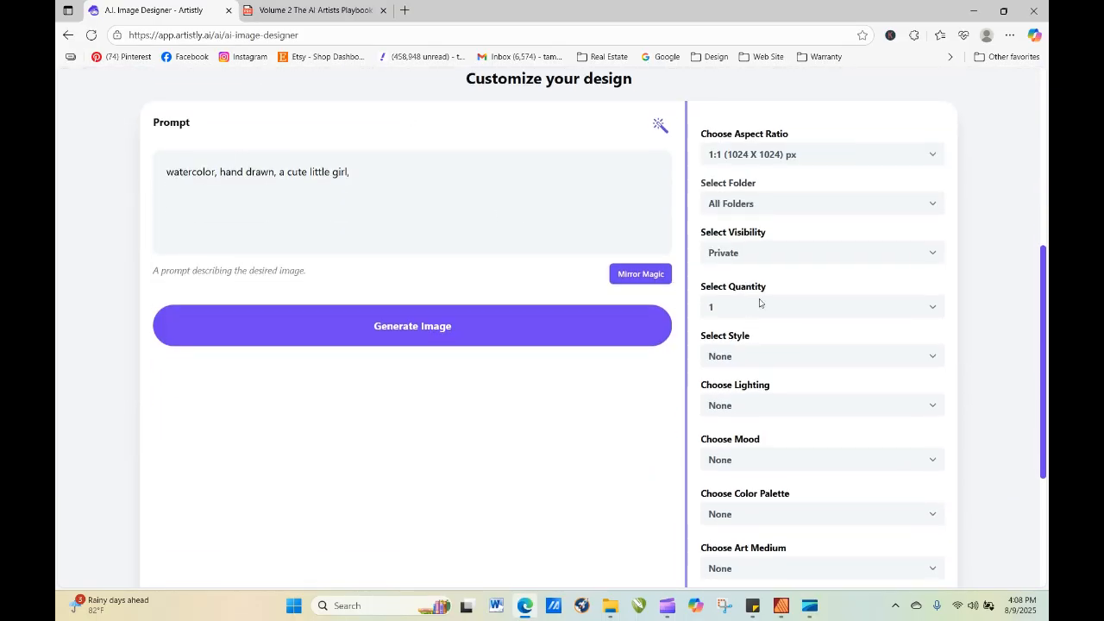
left_click(751, 362)
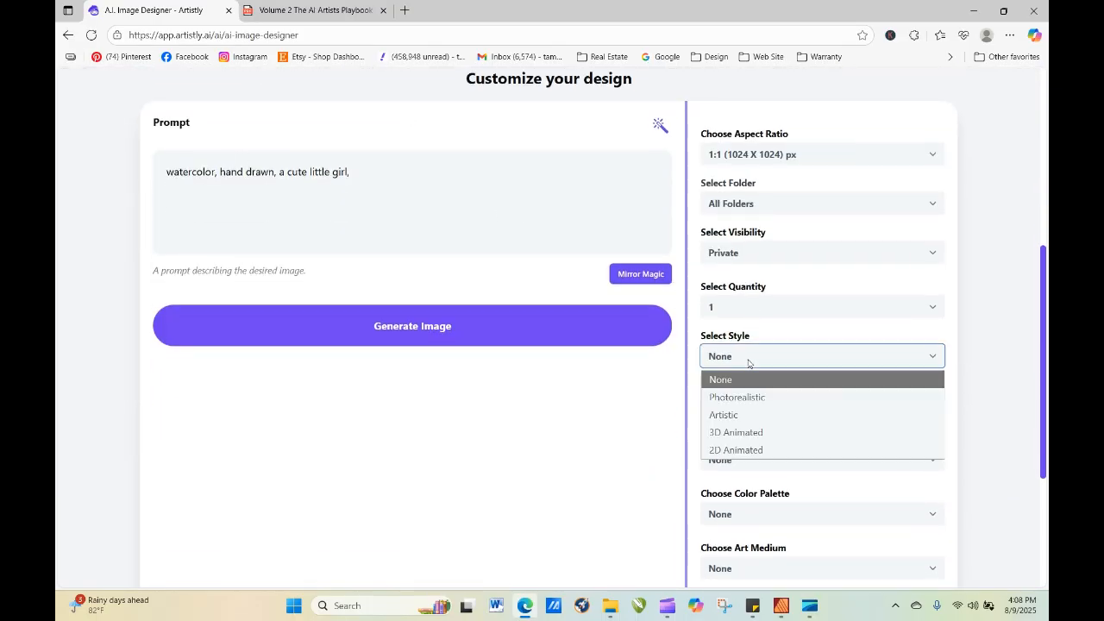
left_click(729, 415)
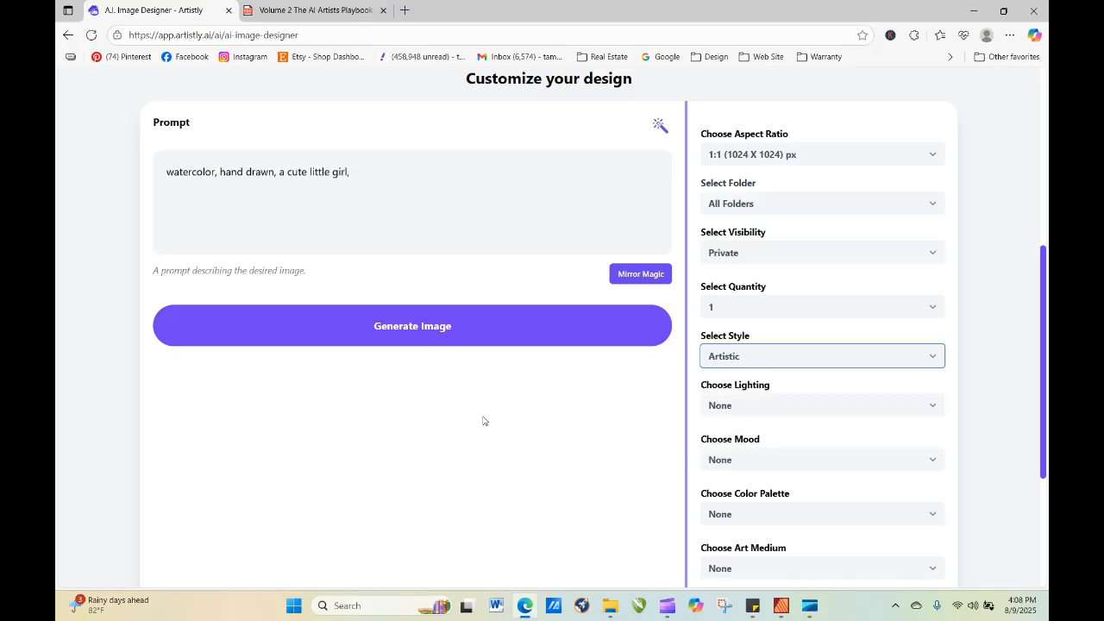
left_click(436, 328)
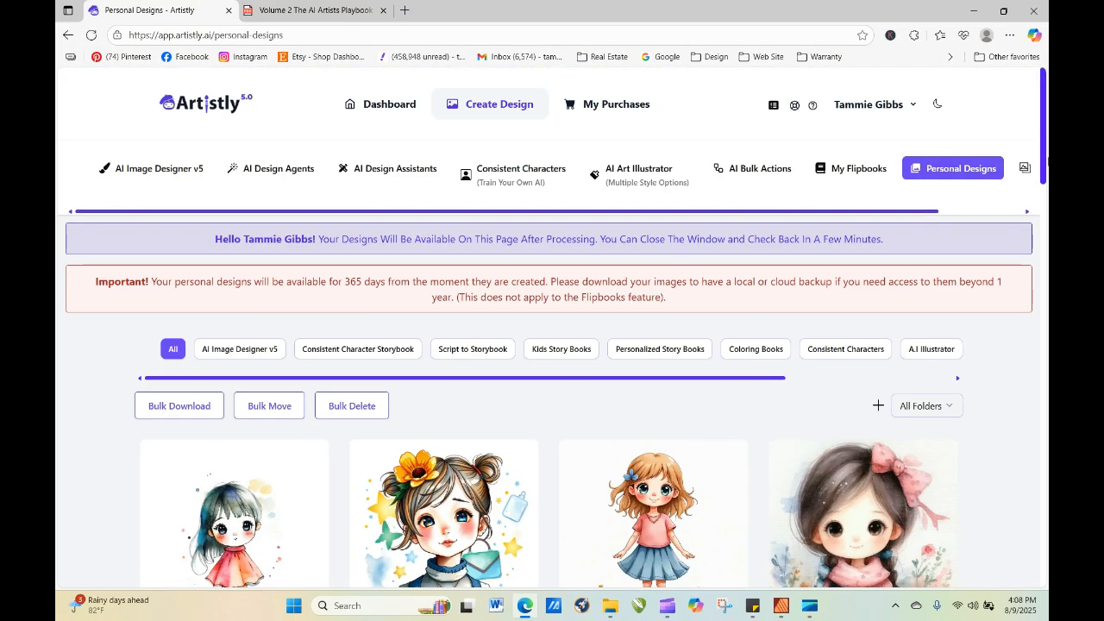
left_click_drag(1044, 153, 1044, 199)
mouse_move(218, 405)
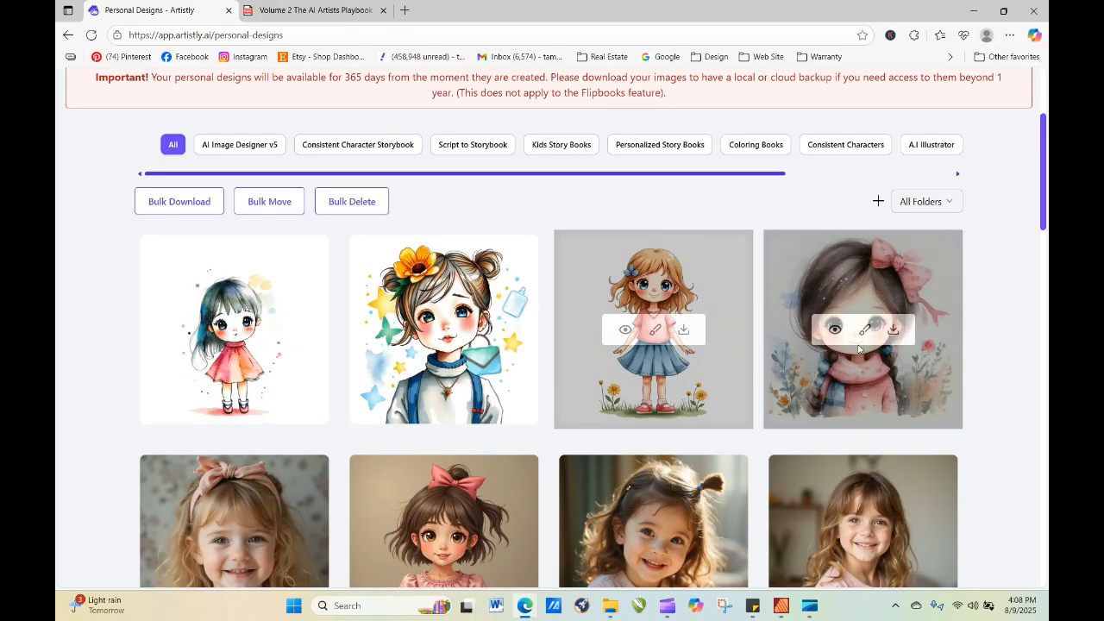
Re-generate the Artistic Designer image of the girl with the pink bow and scarf, with the quantity set to 4.
left_click(836, 331)
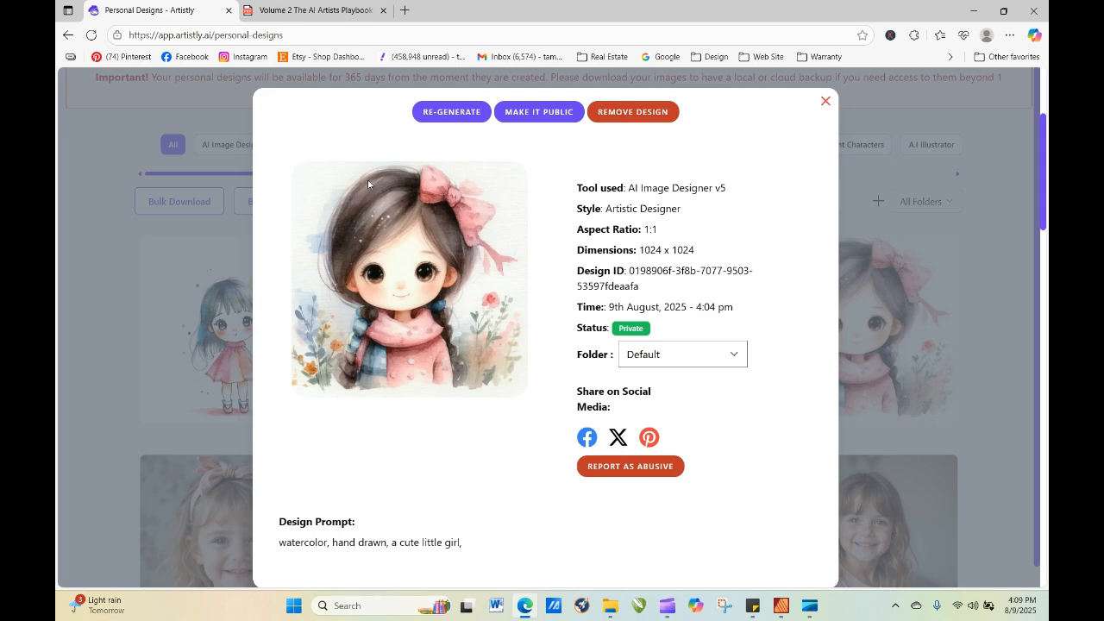
left_click(450, 117)
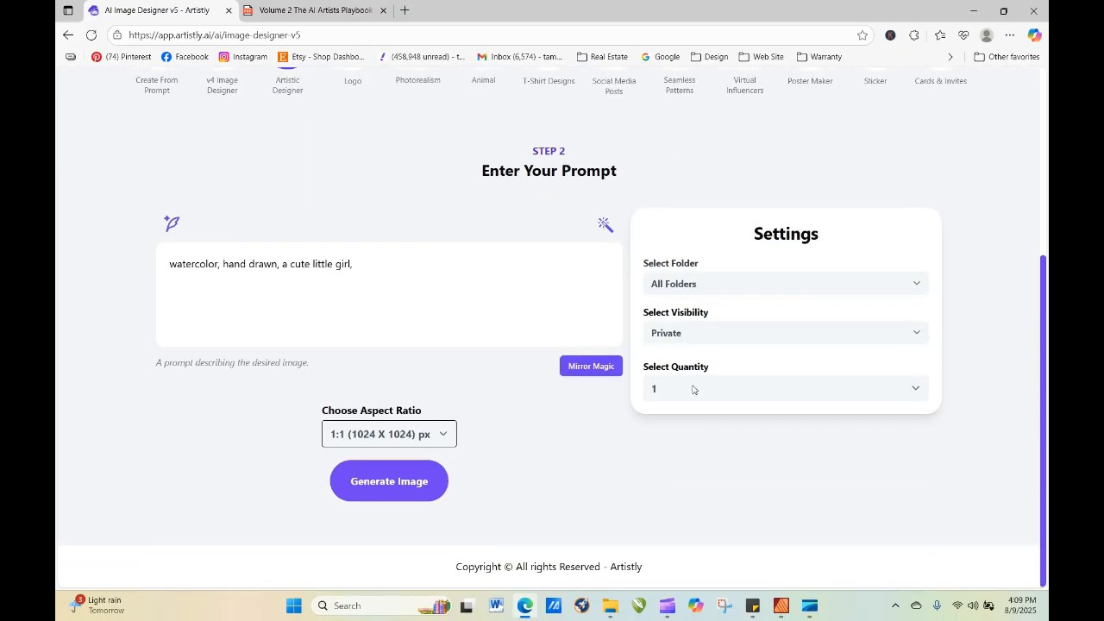
left_click(696, 390)
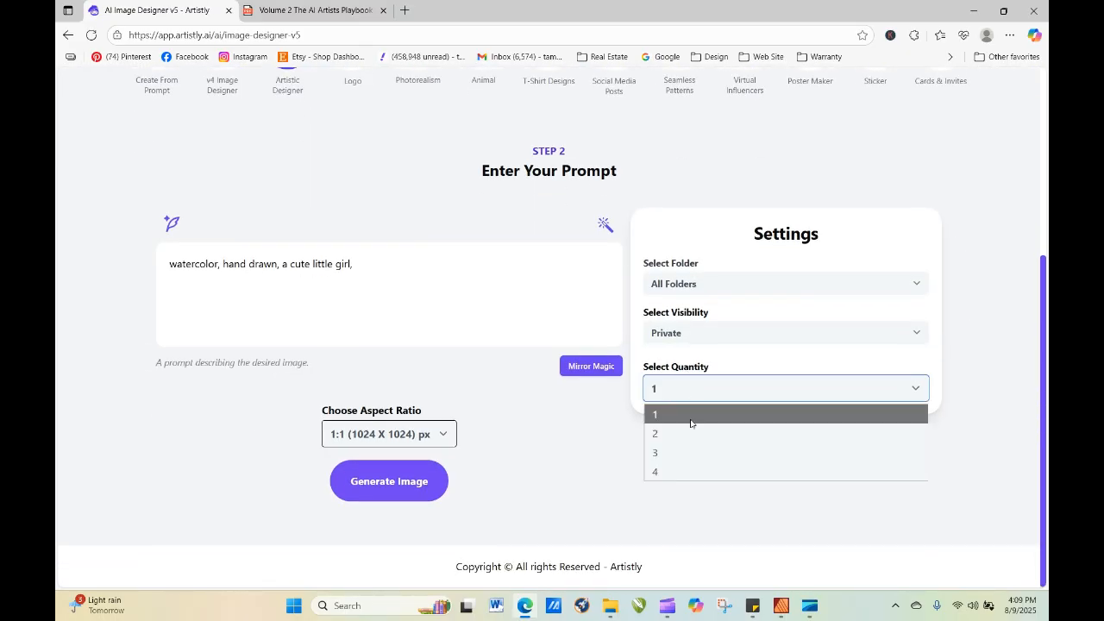
left_click(687, 472)
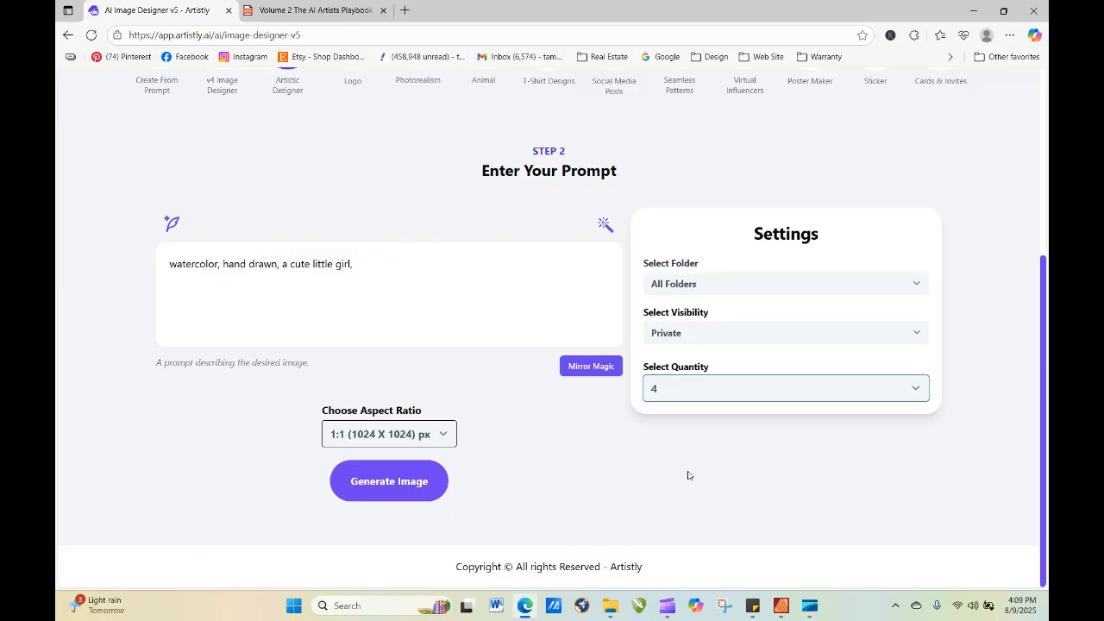
left_click(405, 488)
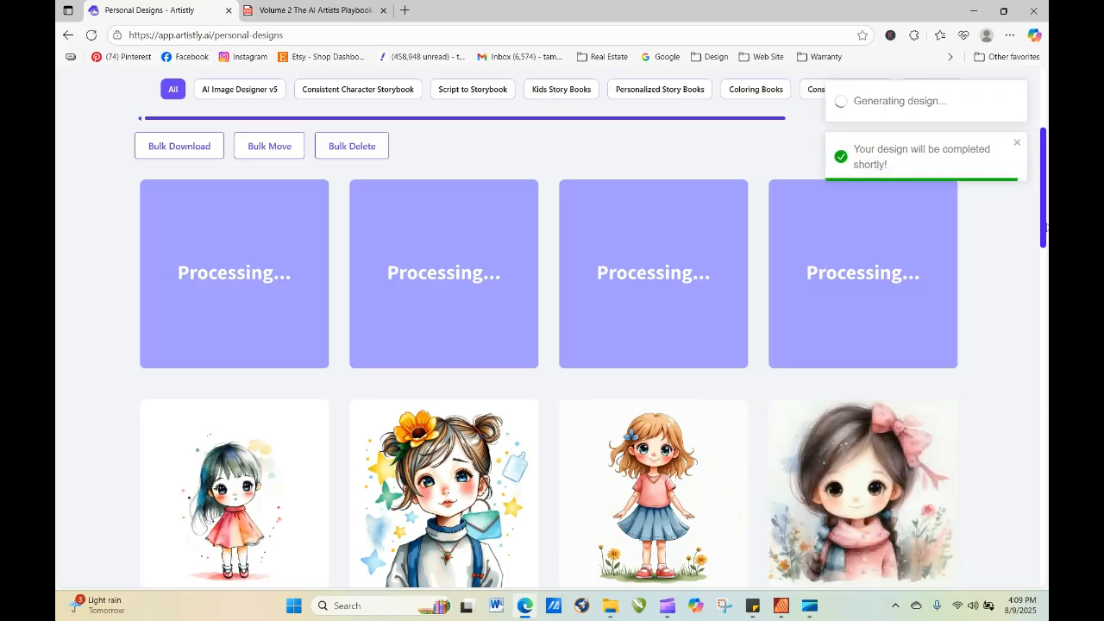
right_click(1043, 254)
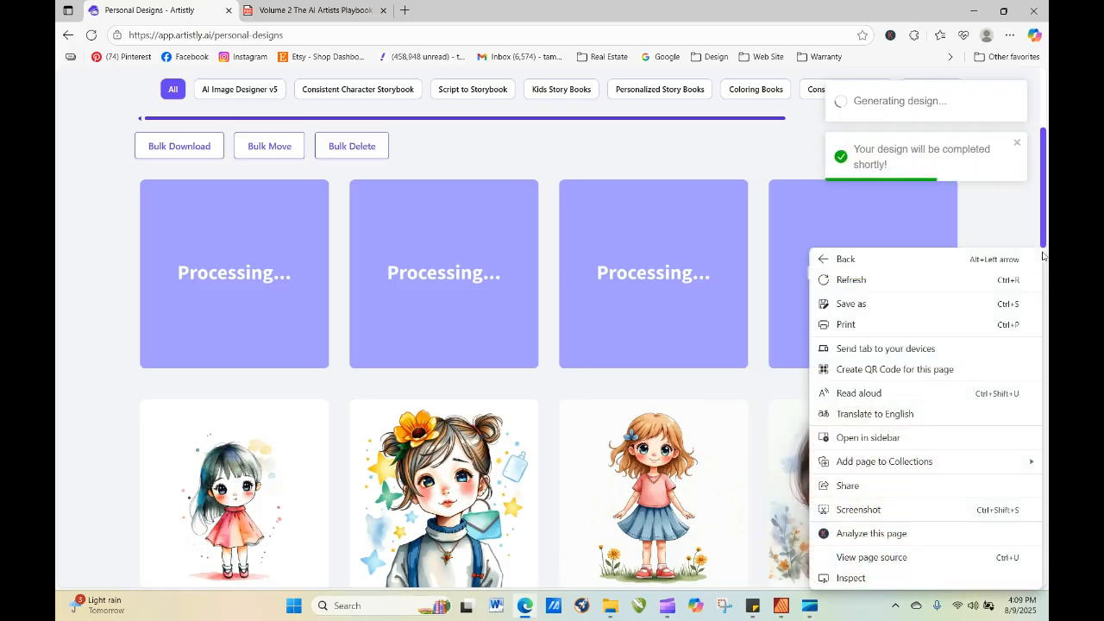
left_click(1029, 226)
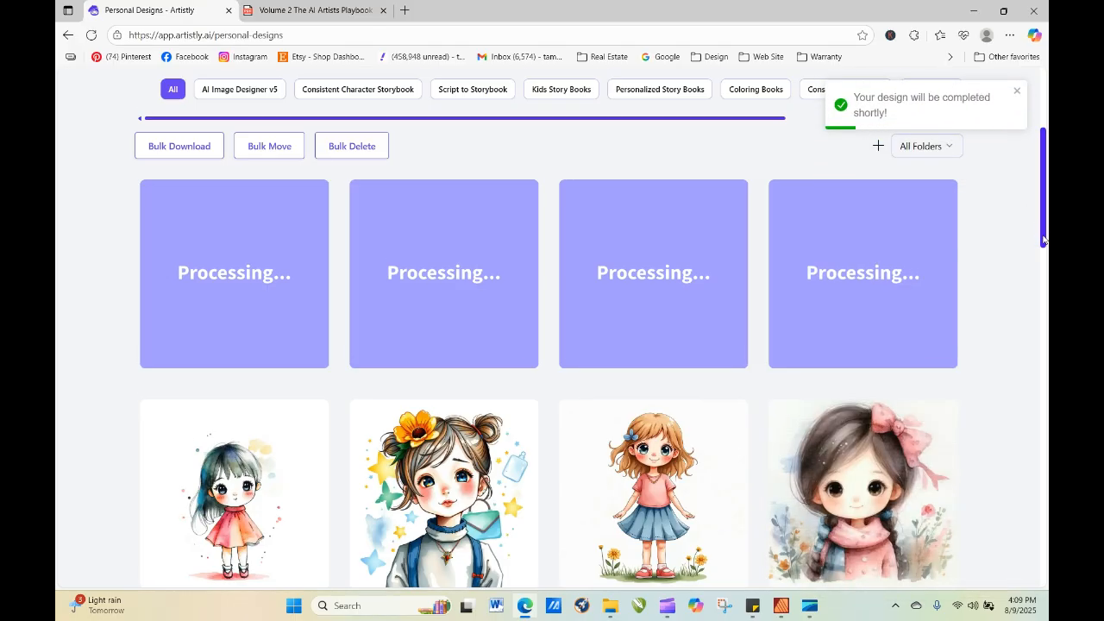
mouse_move(1043, 240)
left_mouse_down()
mouse_move(1044, 261)
mouse_move(1044, 244)
left_mouse_up()
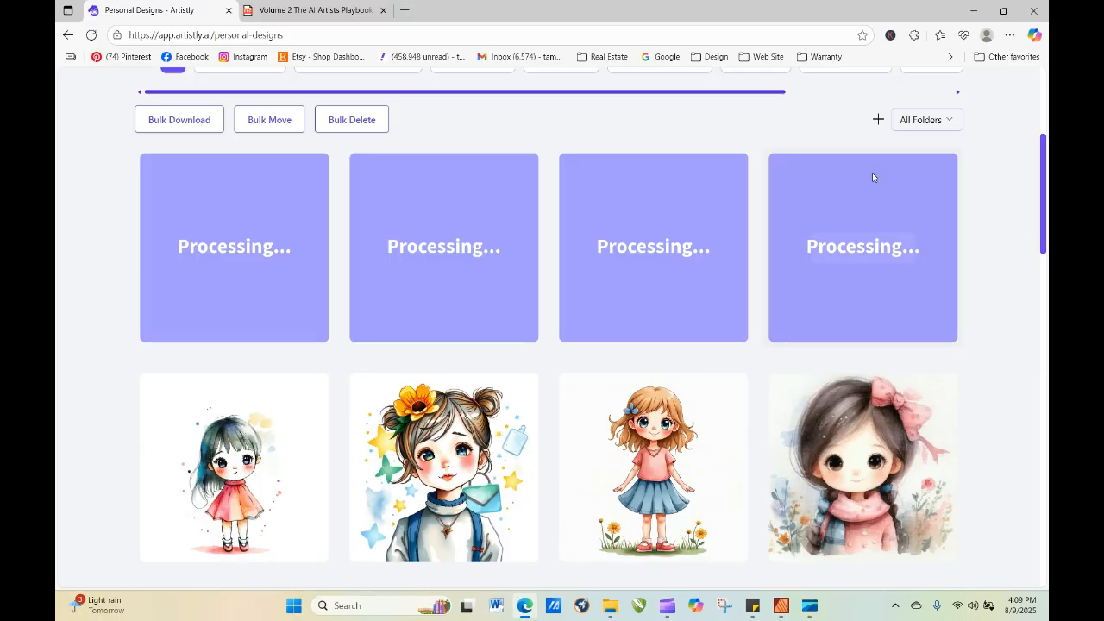
Refresh the personal designs page repeatedly until all four re-generated images finish processing, and look over the results.
left_click(91, 38)
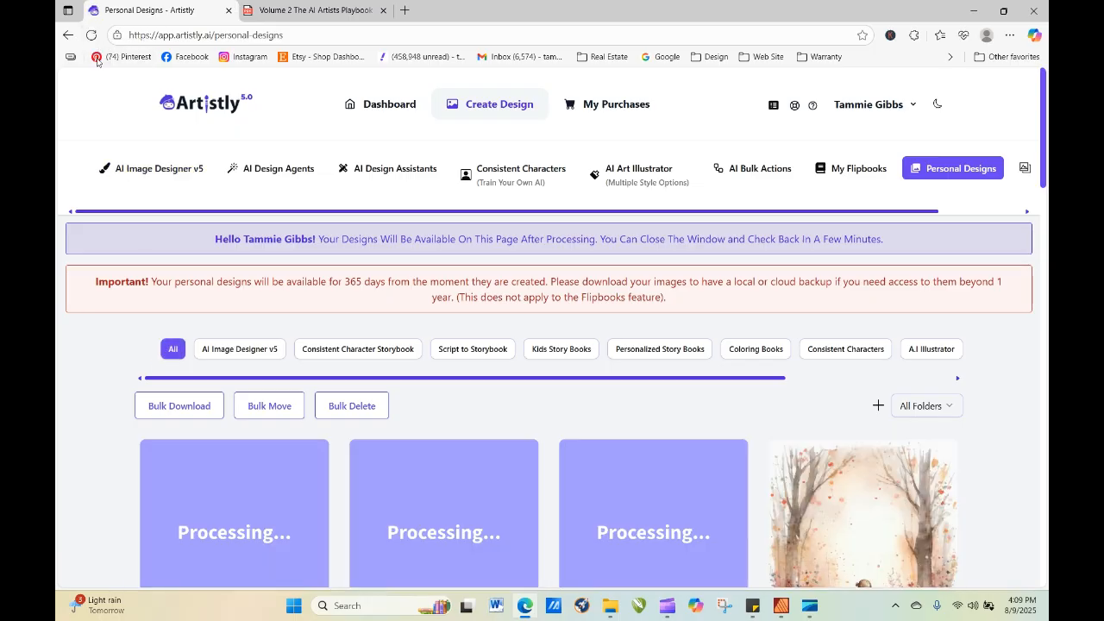
left_click(90, 36)
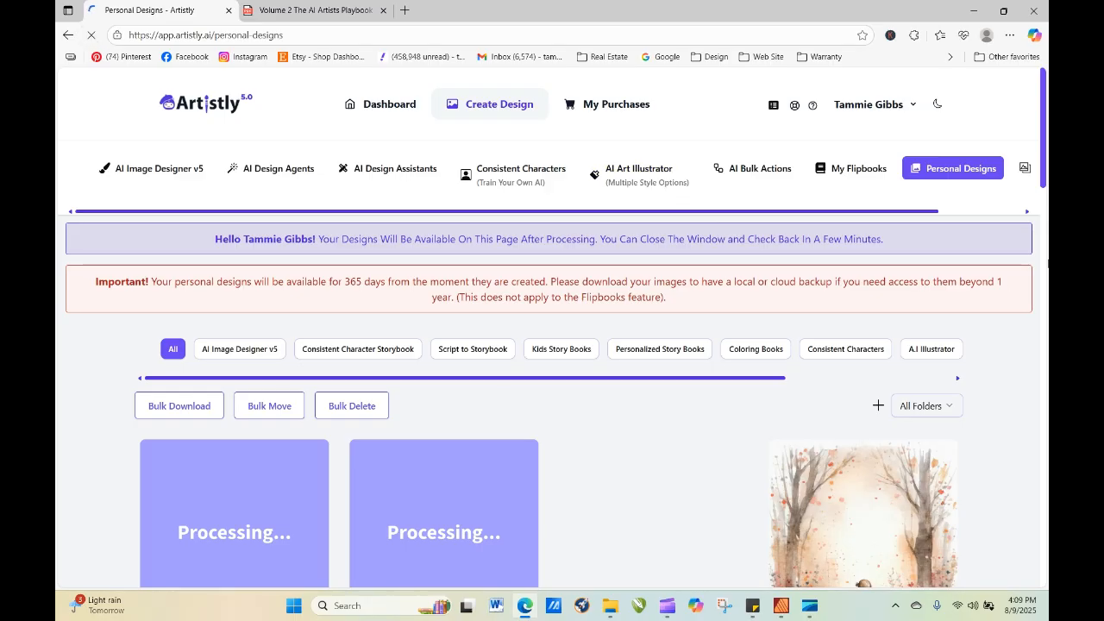
scroll(1048, 155, "down", 2)
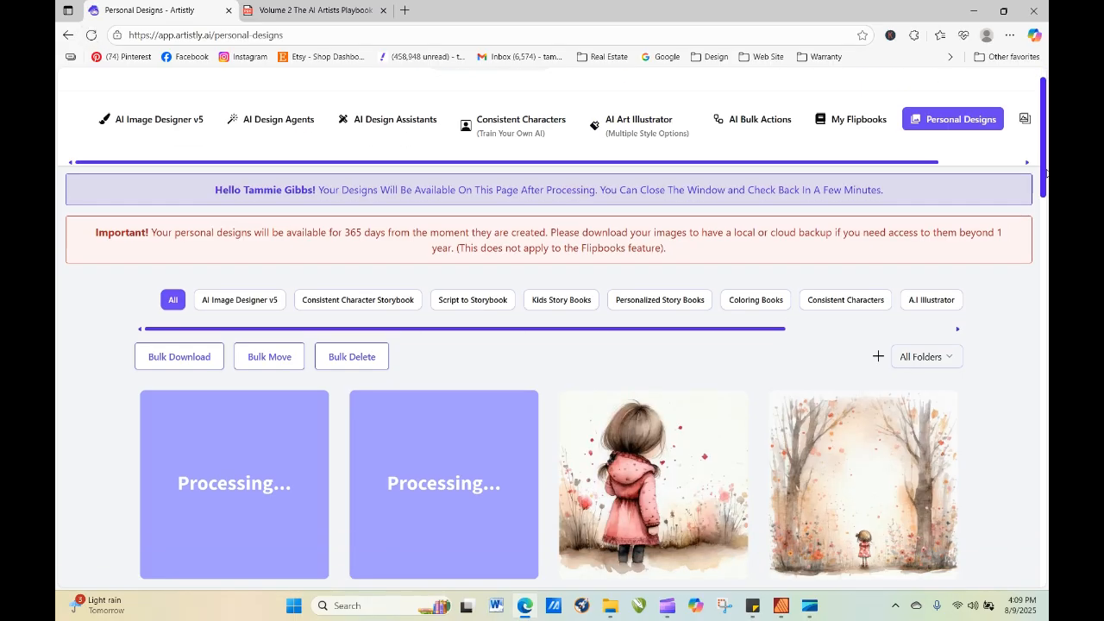
left_click(90, 35)
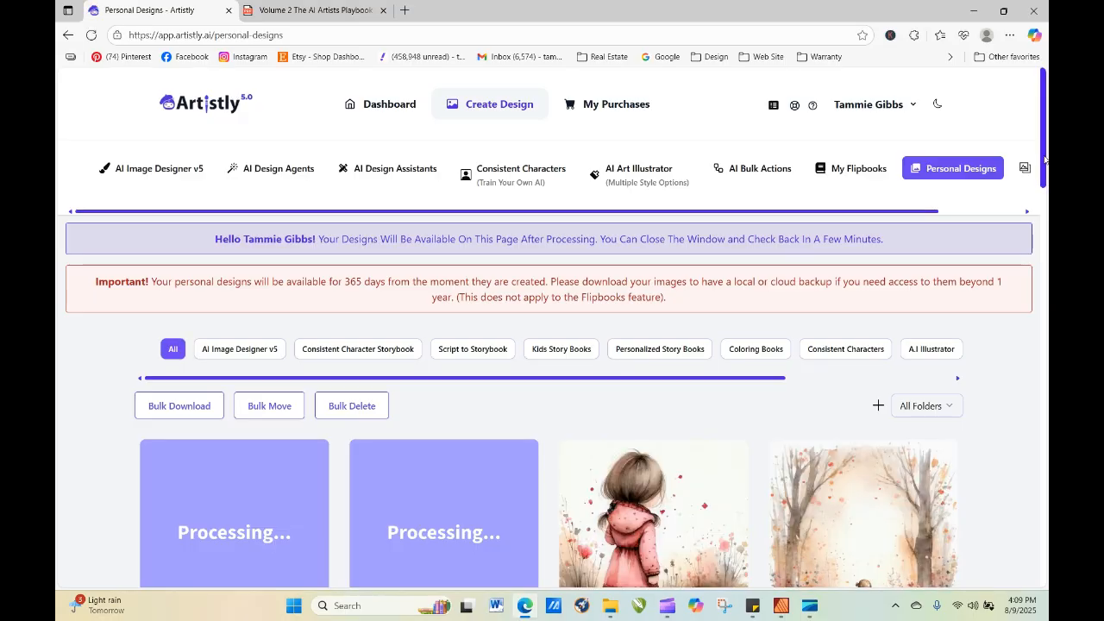
scroll(524, 260, "down", 2)
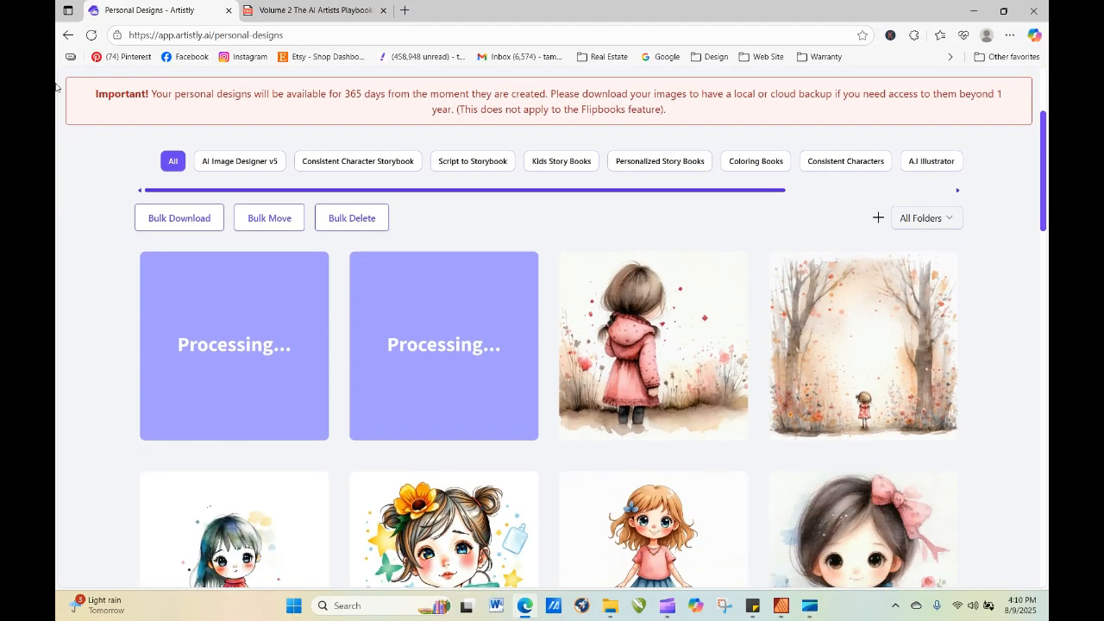
left_click(92, 35)
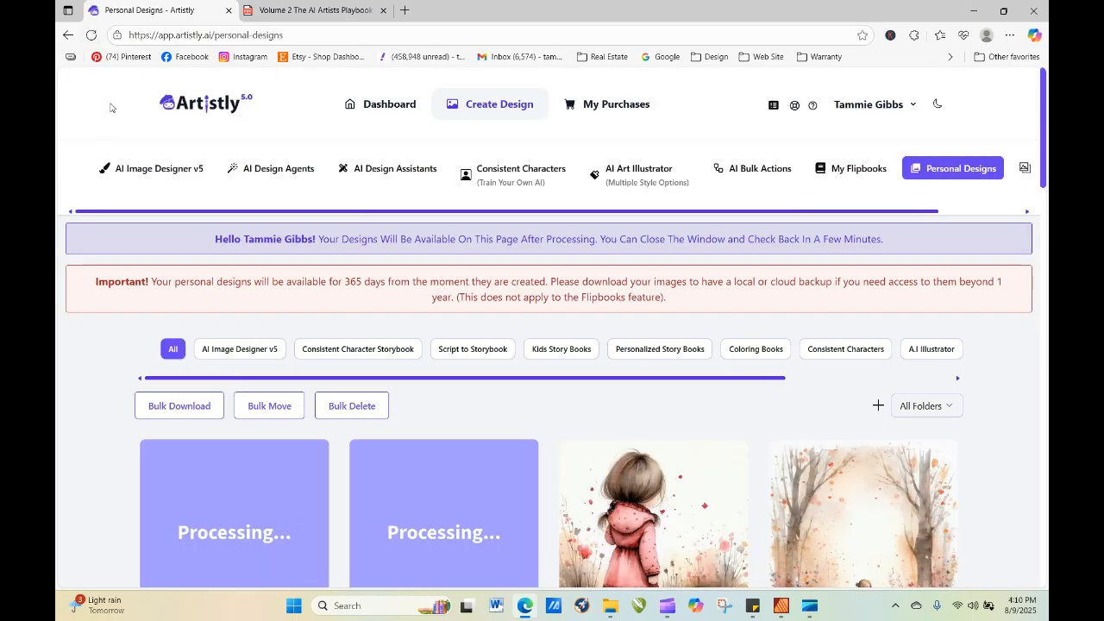
left_click(91, 36)
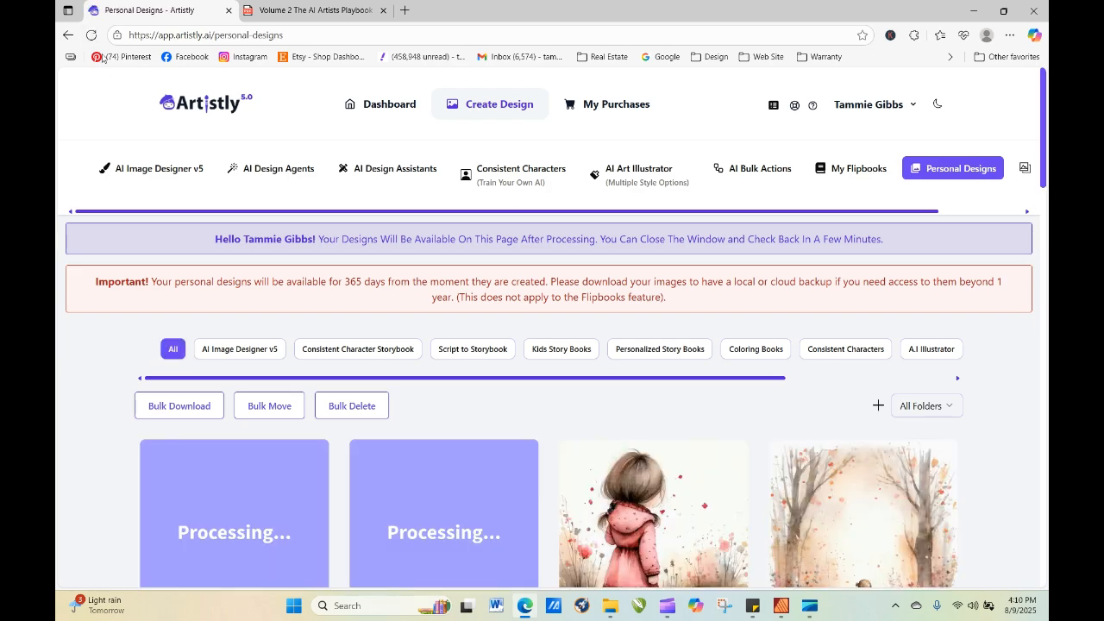
left_click(95, 40)
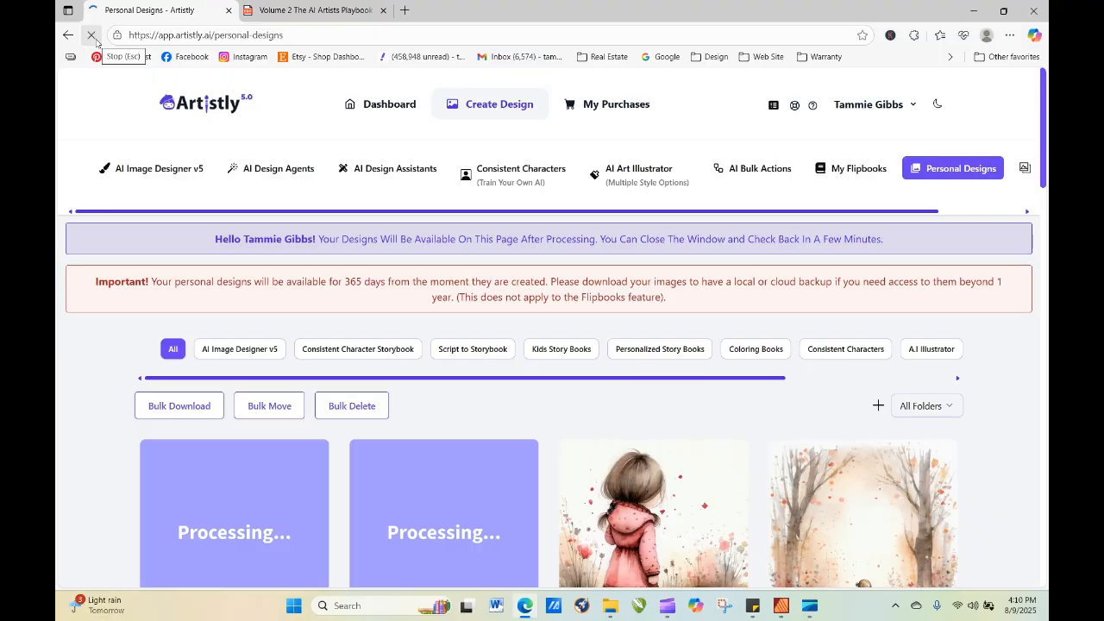
left_click(91, 37)
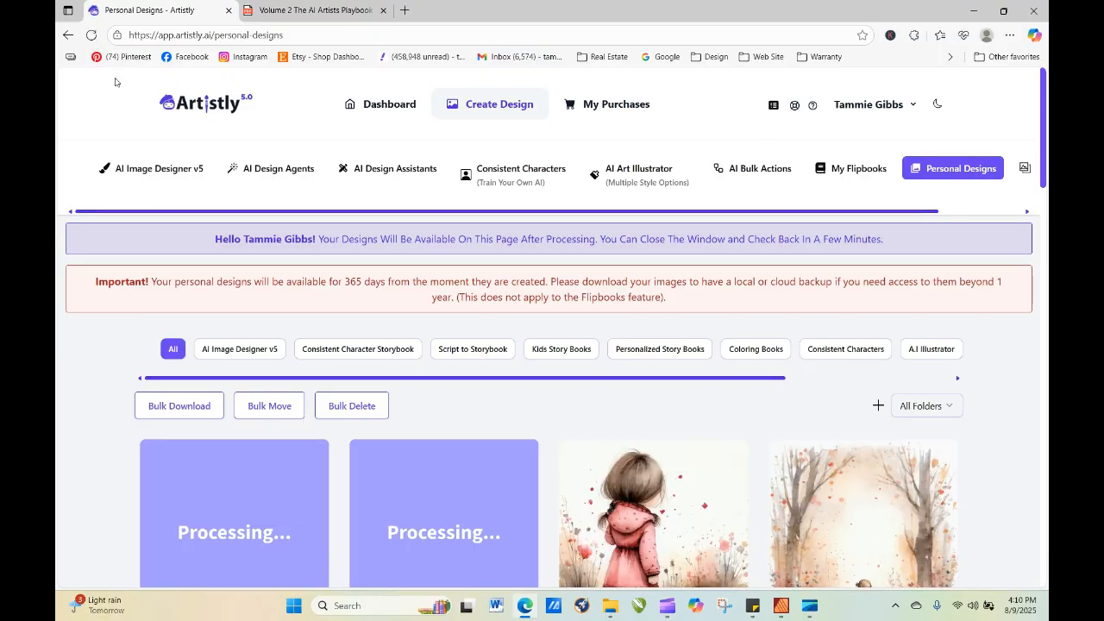
left_click(91, 35)
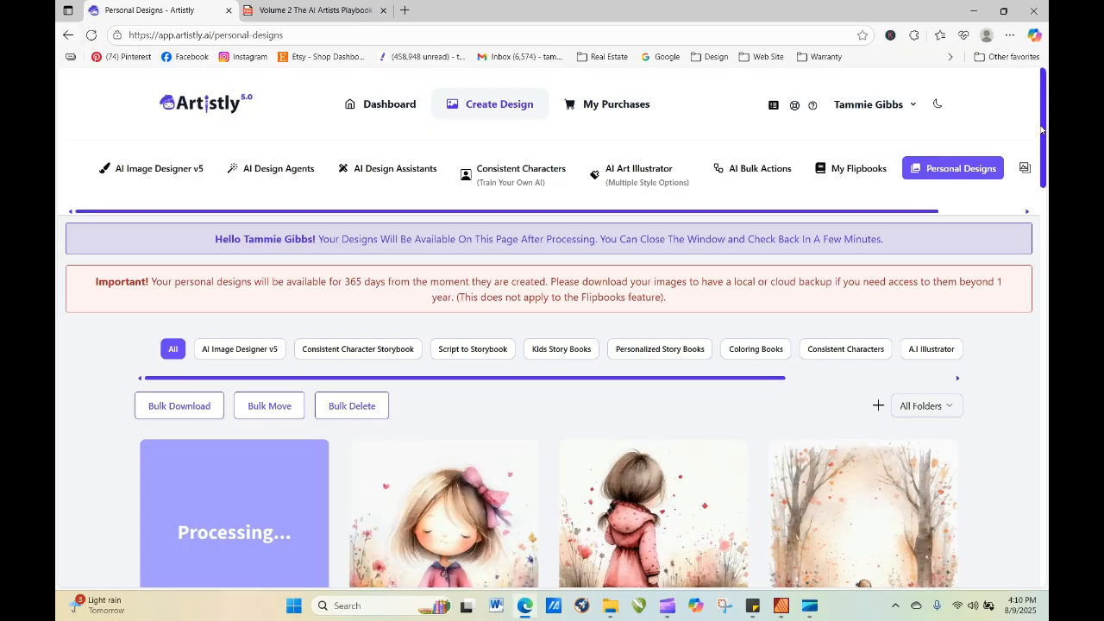
scroll(1043, 138, "down", 2)
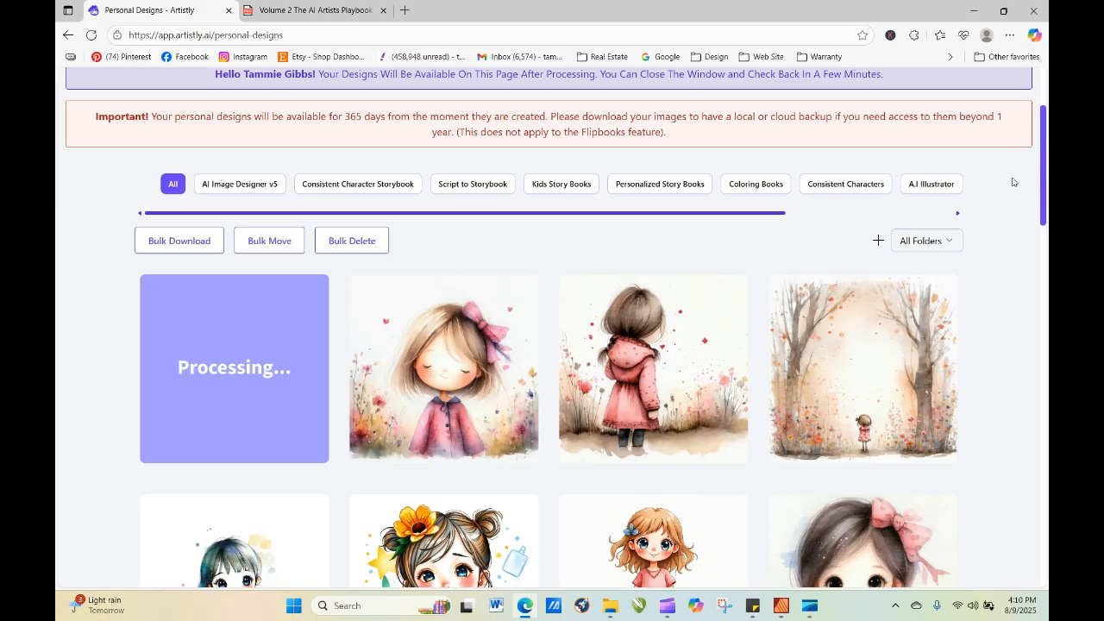
left_click(90, 36)
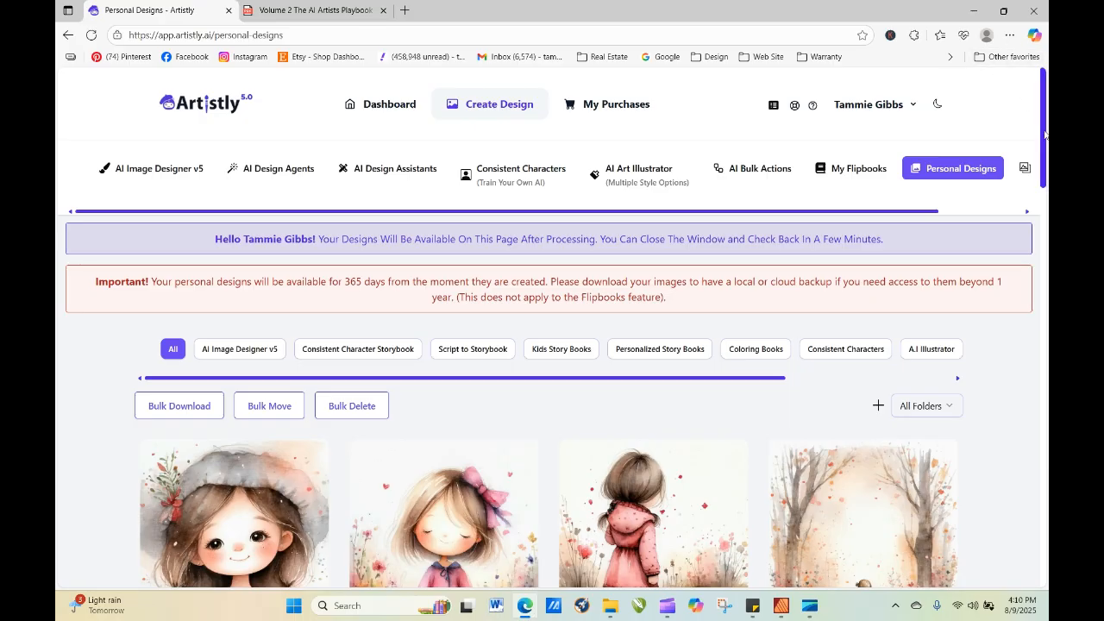
scroll(1045, 133, "down", 3)
mouse_move(918, 357)
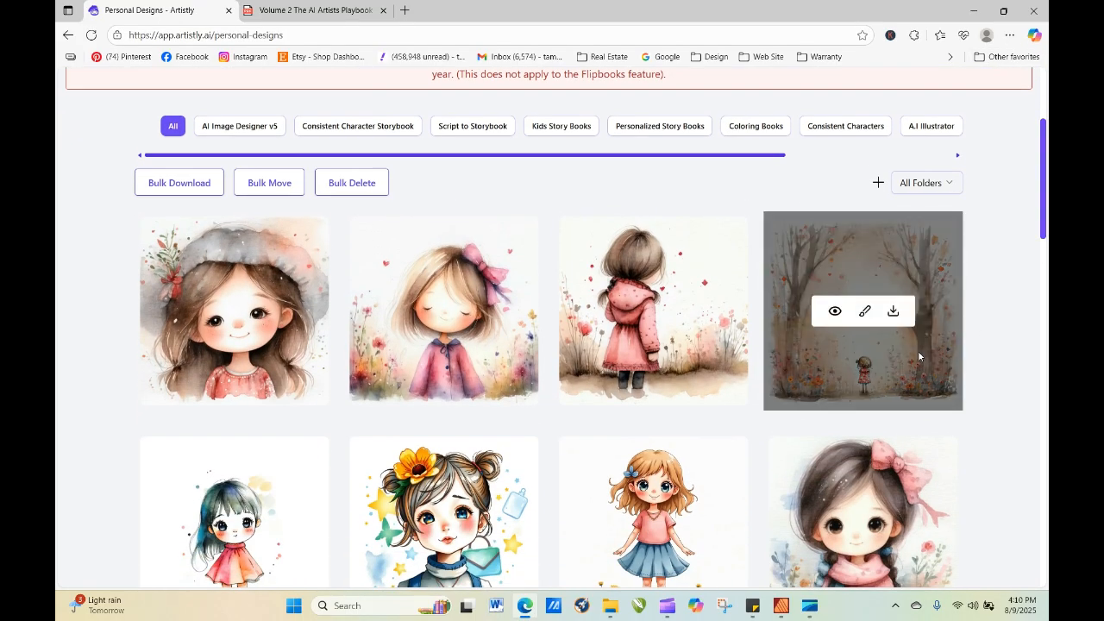
Check the details and prompt of the re-generated girl with closed eyes and a pink bow, and compare it with the other results.
left_click(417, 311)
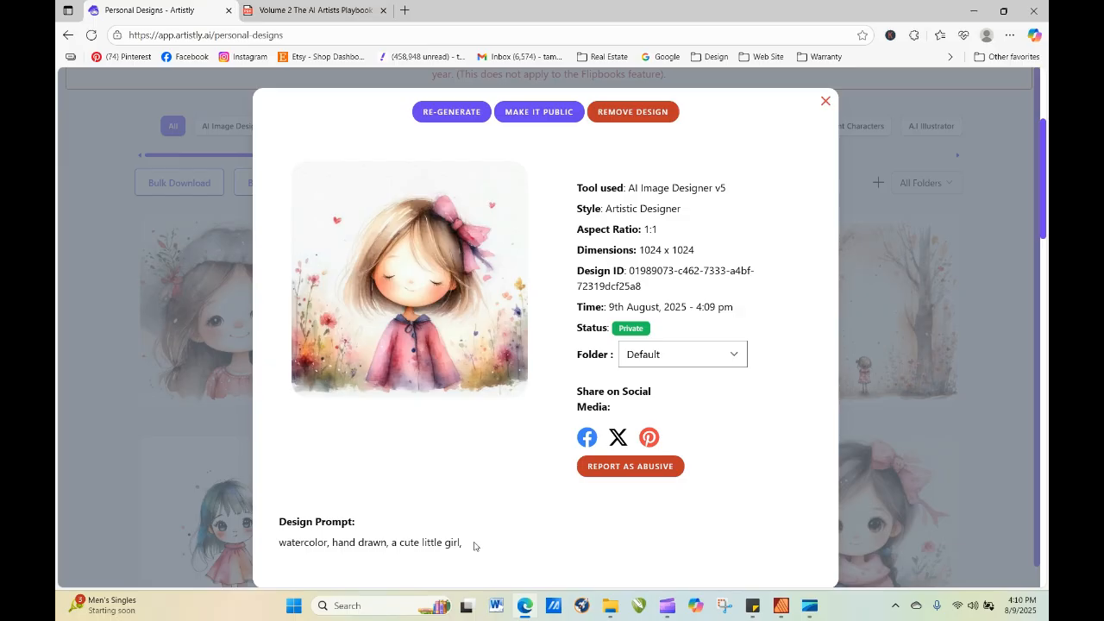
left_click(826, 101)
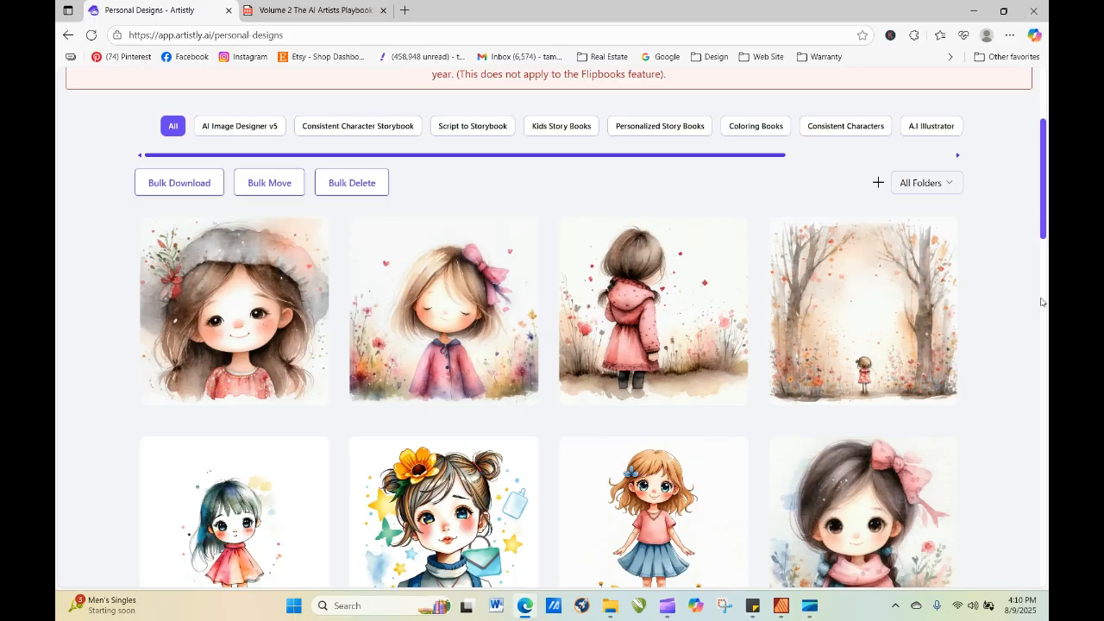
mouse_move(884, 296)
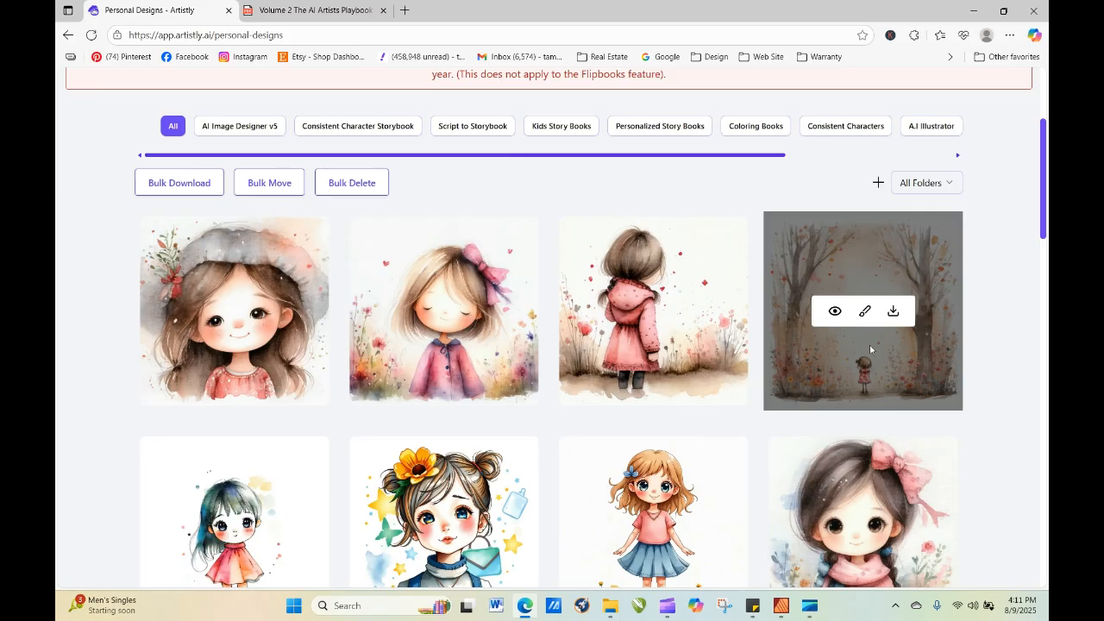
mouse_move(389, 360)
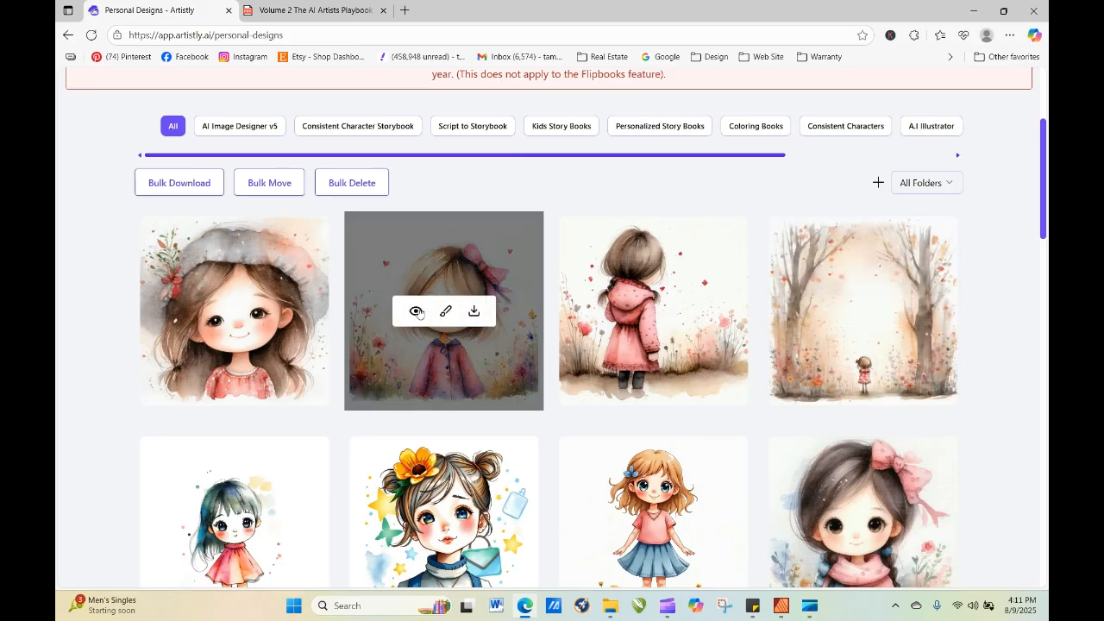
Re-open the pink bow and scarf girl's prompt for re-generation and insert the playbook's Children's Book Illustration phrase after "watercolor,".
left_click(831, 534)
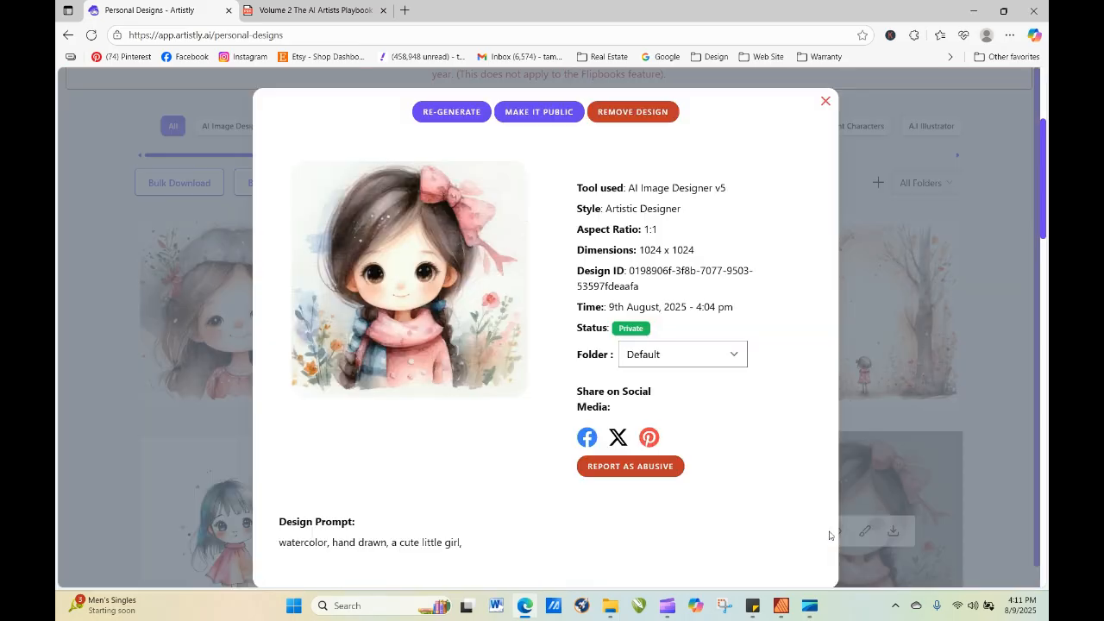
left_click(442, 112)
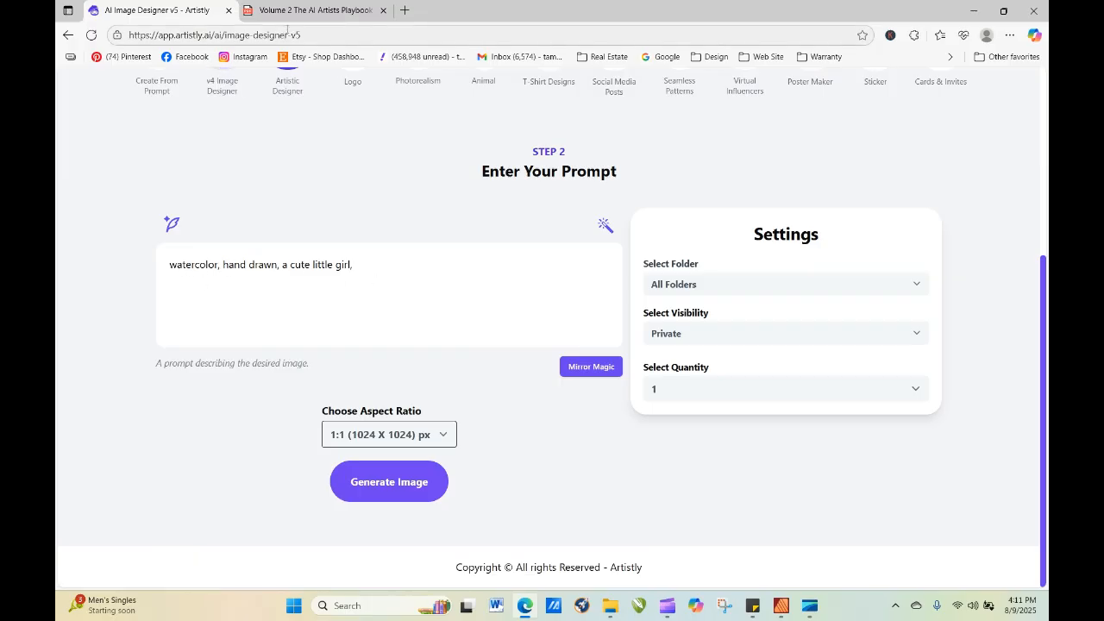
left_click(311, 10)
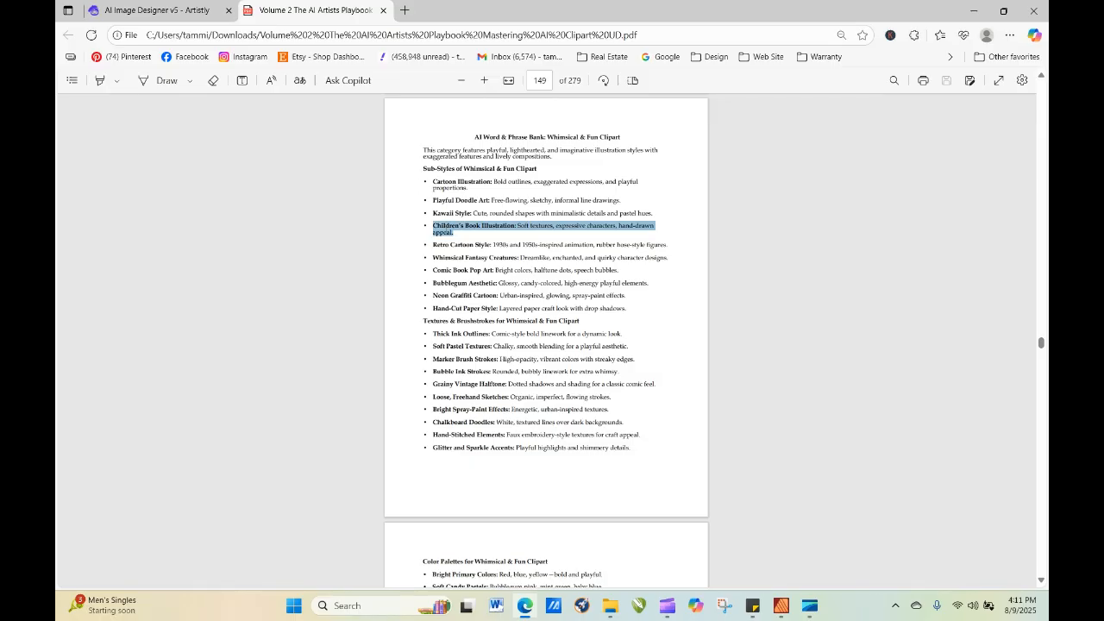
right_click(442, 227)
left_click(481, 286)
left_click(184, 12)
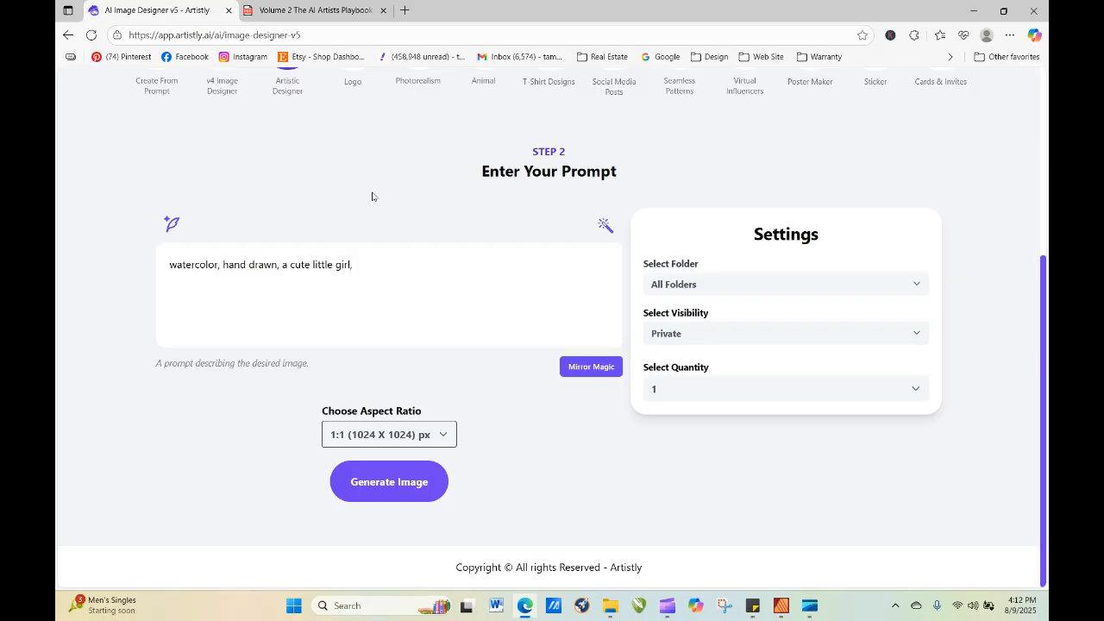
left_click(278, 264)
right_click(223, 266)
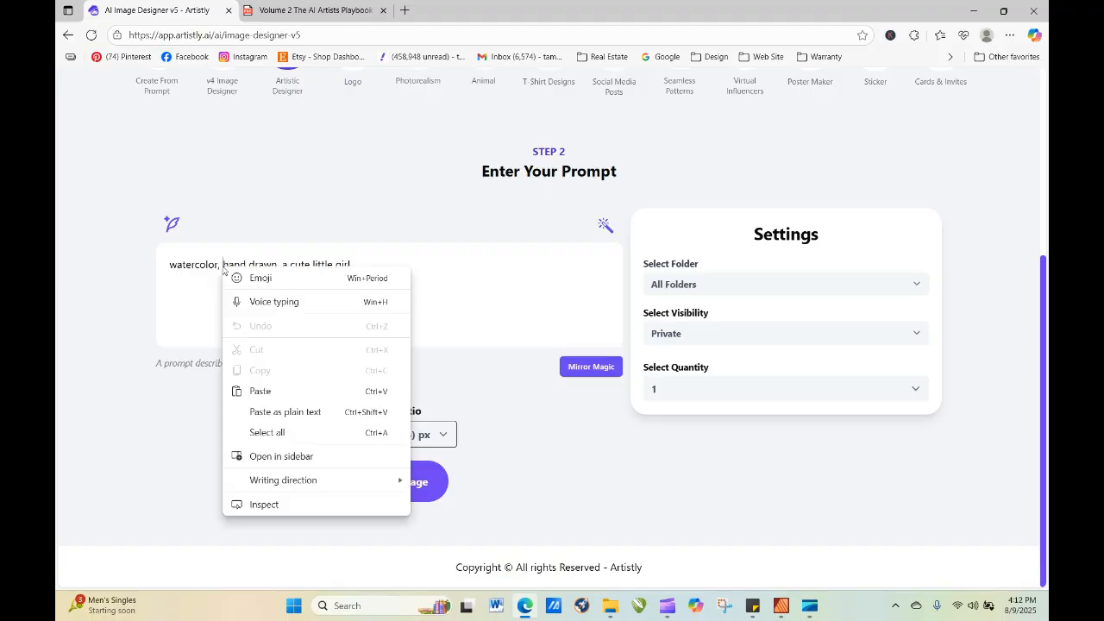
left_click(261, 391)
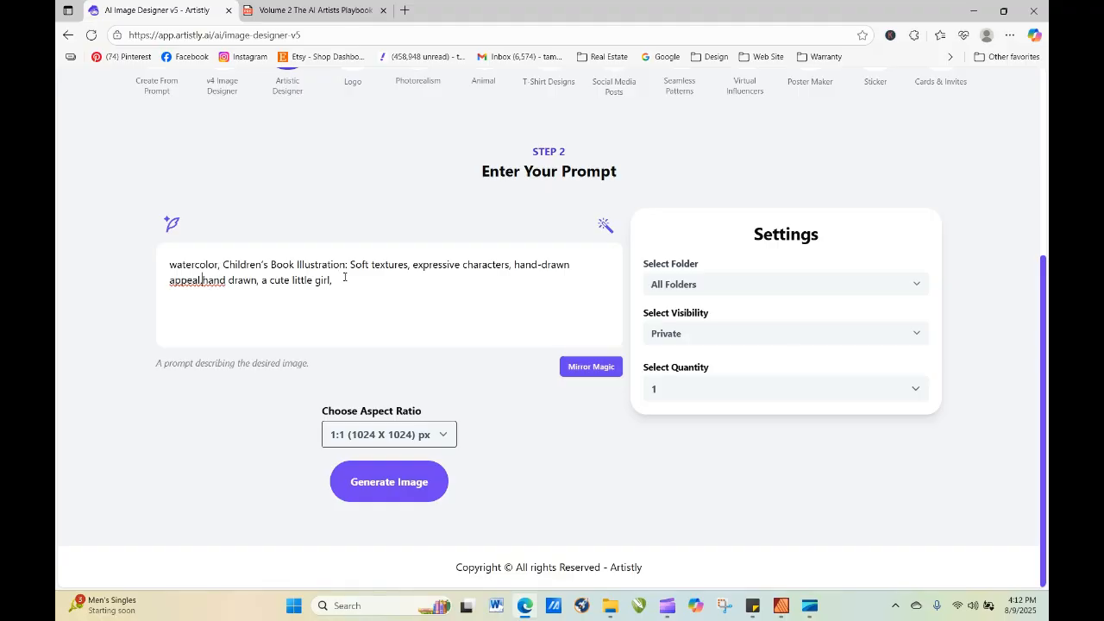
Clean up the prompt to read "expressive character, hand-drawn appeal, a cute little girl", without the duplicate "hand drawn" and the trailing comma.
left_click(510, 265)
key("BackSpace")
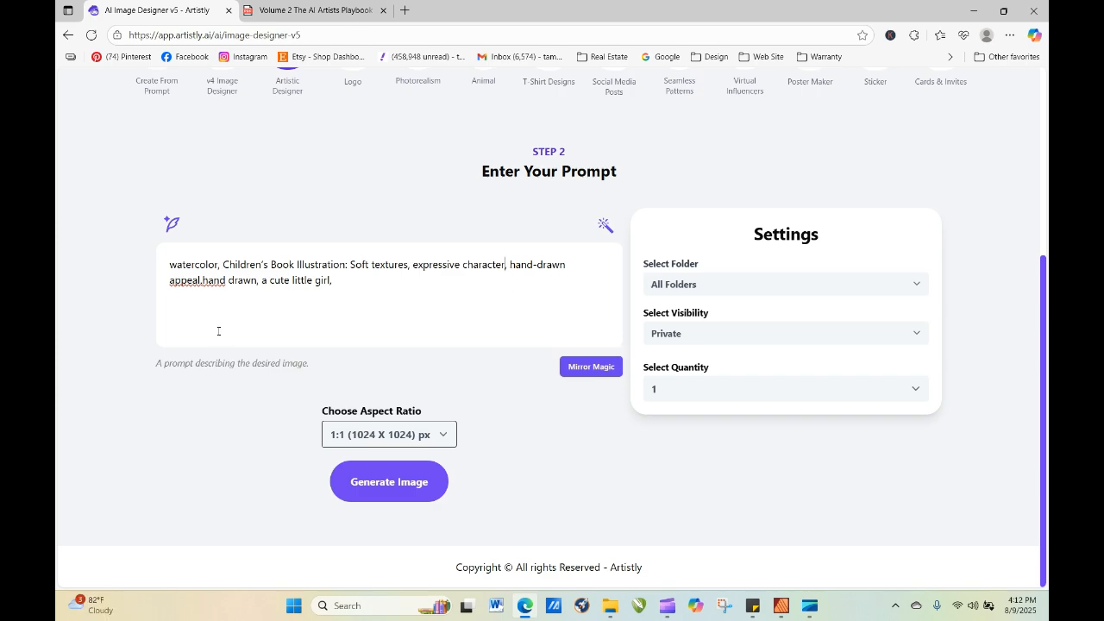
left_click(201, 283)
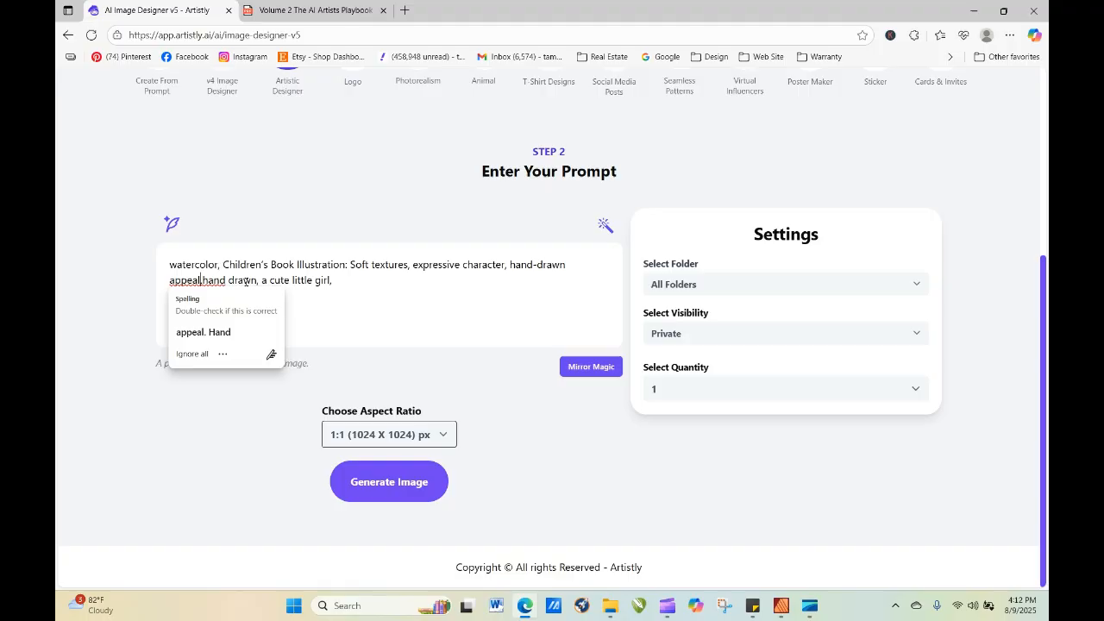
left_click_drag(258, 281, 202, 281)
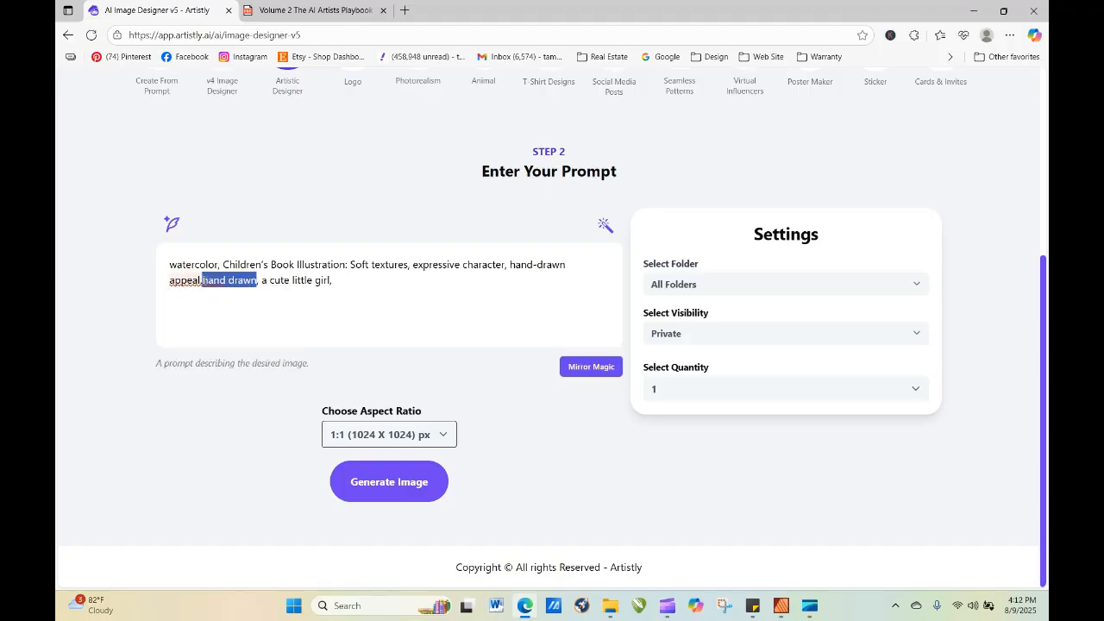
key("BackSpace")
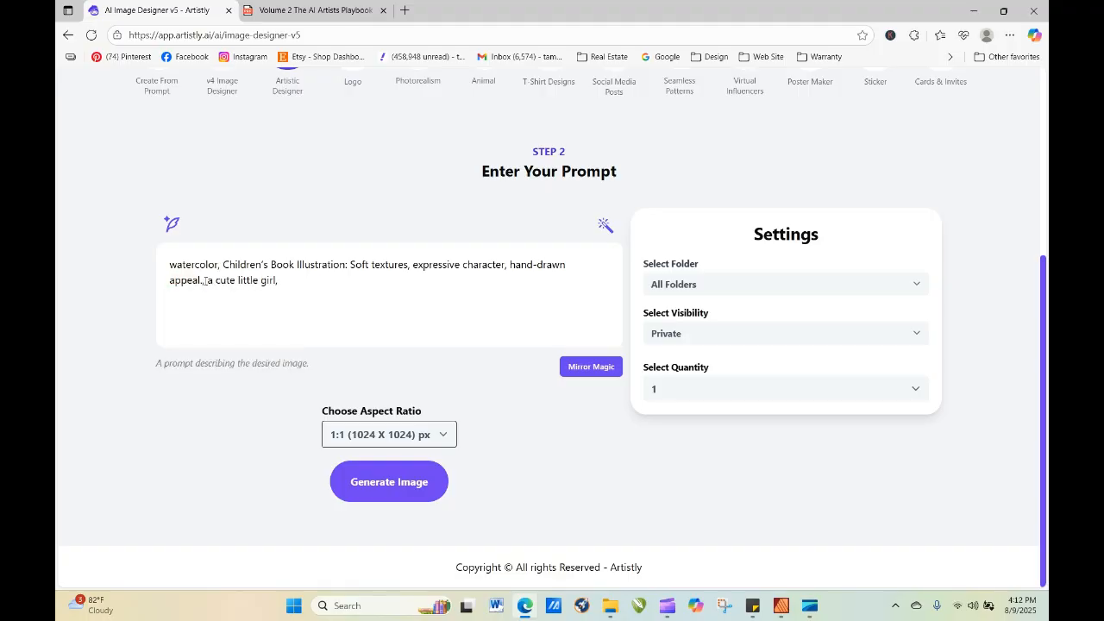
key("BackSpace")
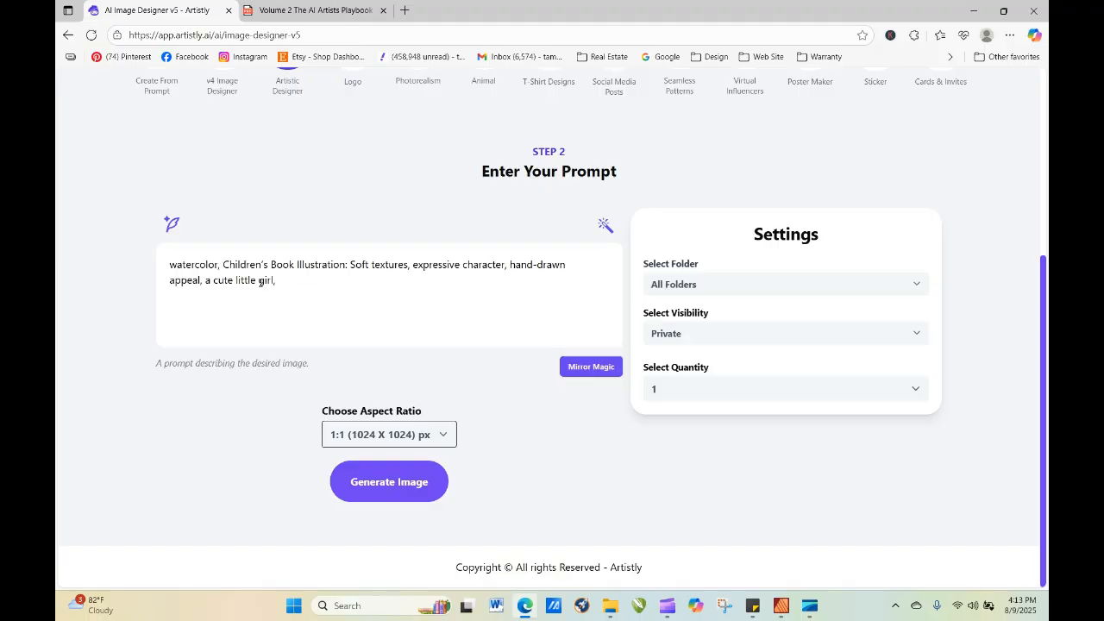
left_click(277, 279)
key("BackSpace")
Go to the playbook's contents on page 7 and open the Bohemian & Free-Spirited Fashion Clipart section.
left_click(304, 11)
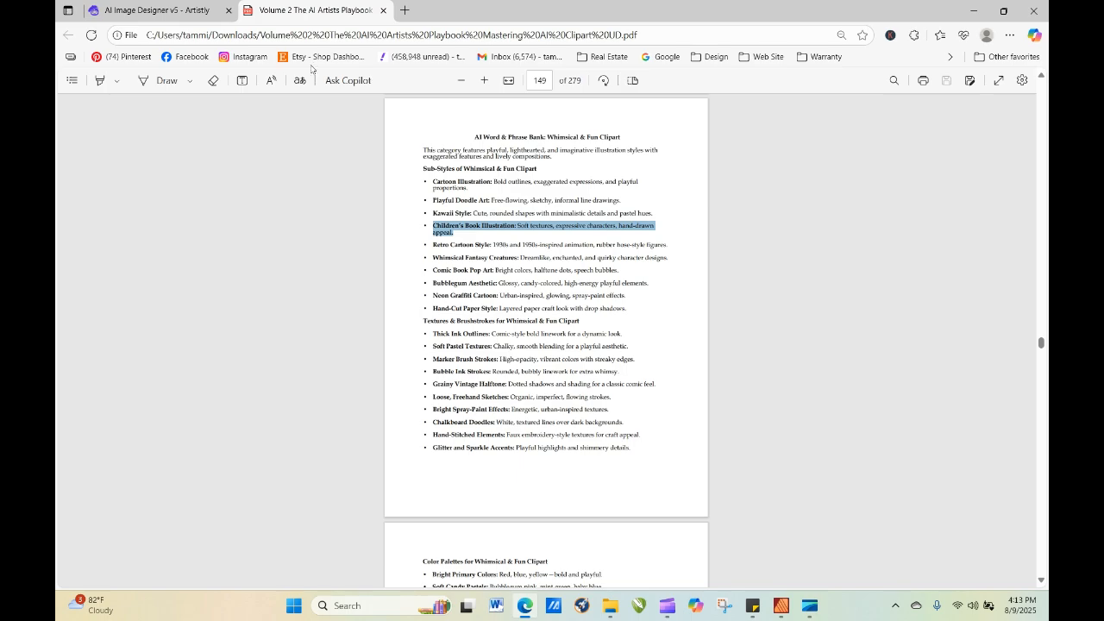
left_click(545, 82)
type("6")
type("7")
key("Return")
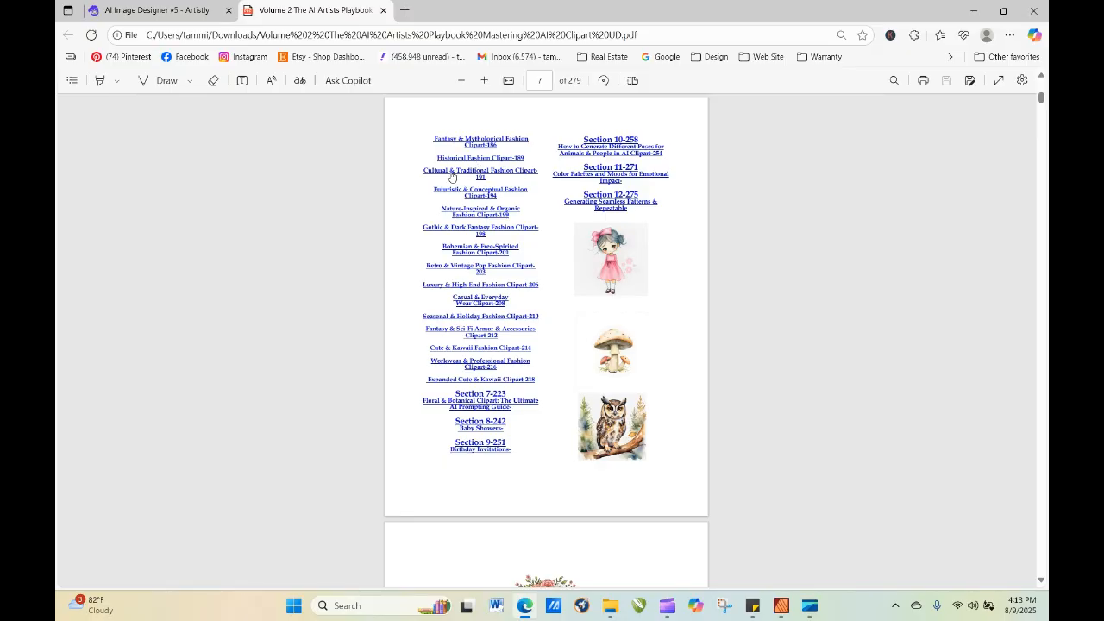
left_click(473, 255)
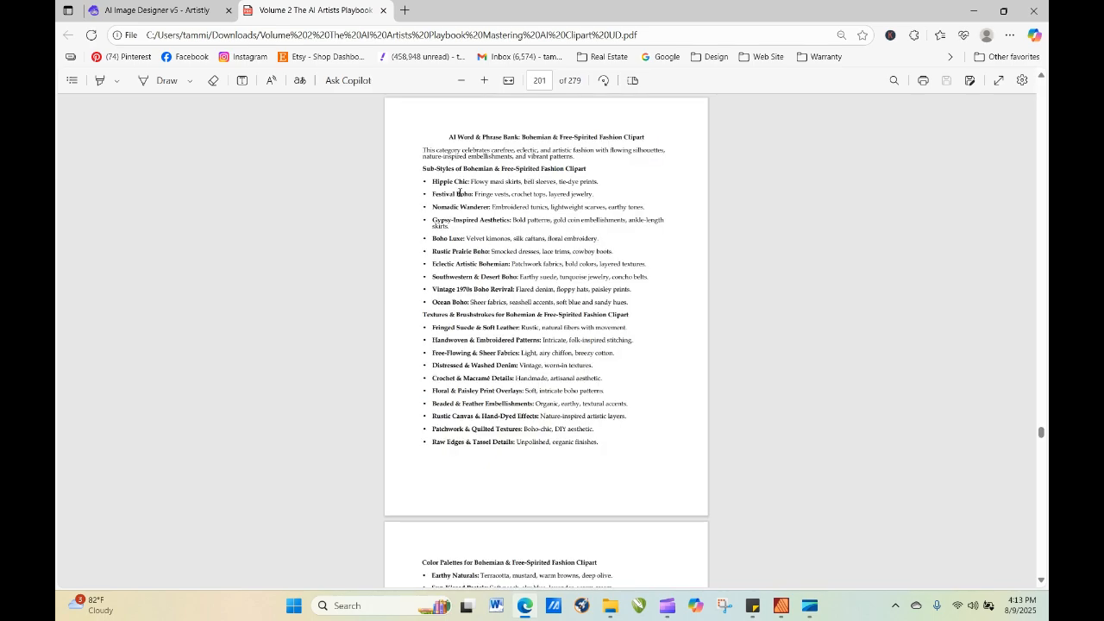
Copy the Hippie Chic sub-style line from the playbook and add it to the end of the Artistly prompt after the word "wearing".
left_click_drag(433, 184, 602, 183)
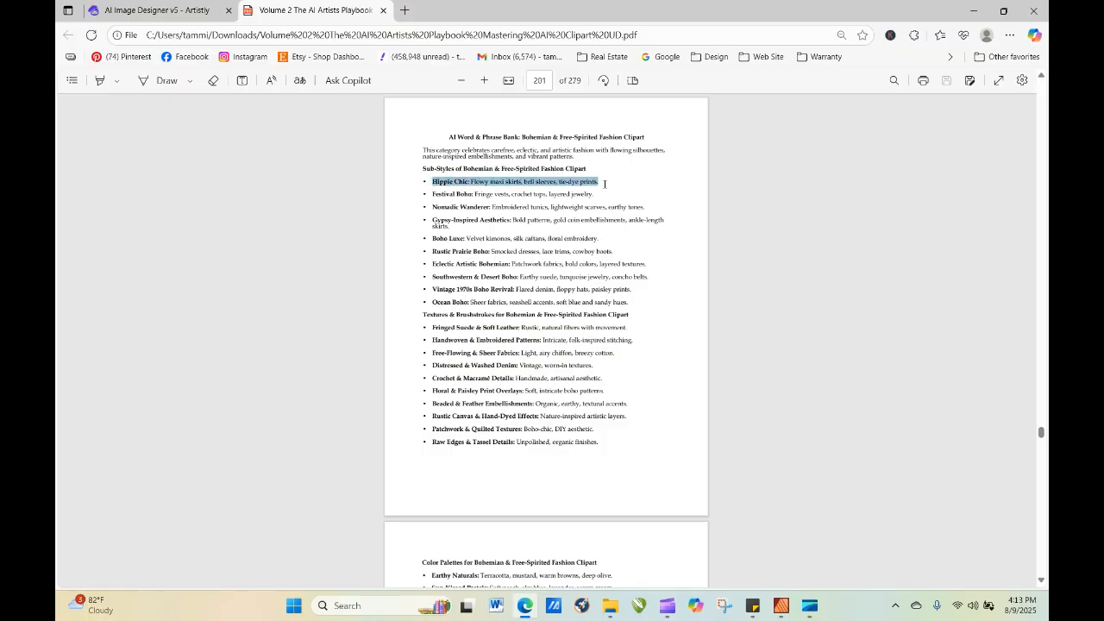
right_click(598, 185)
left_click(635, 241)
left_click(193, 12)
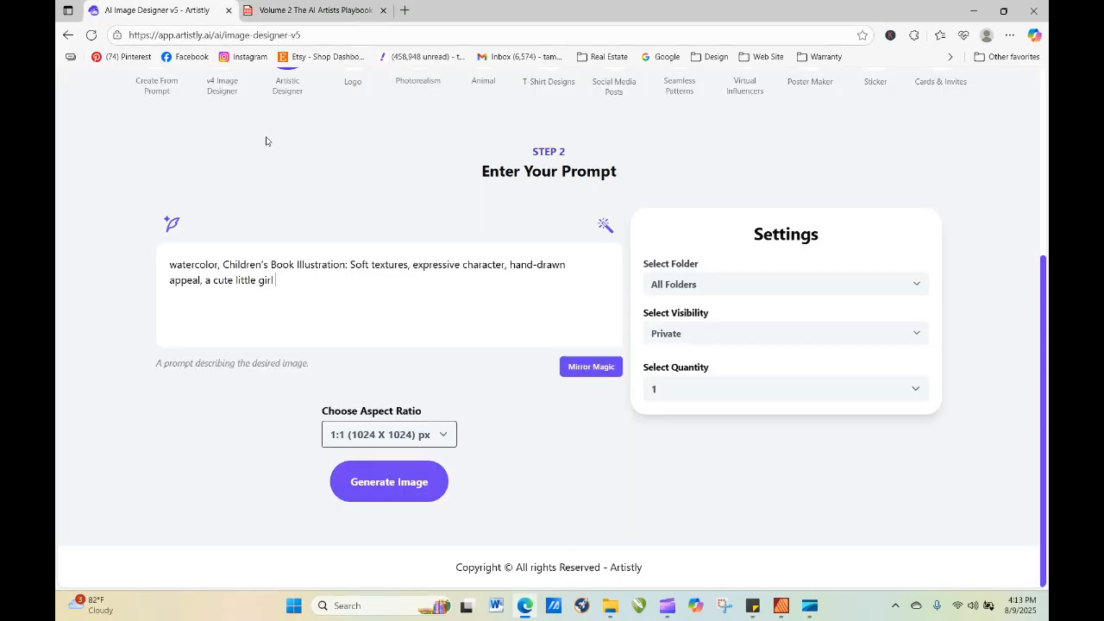
type("wearing")
right_click(339, 290)
left_click(393, 414)
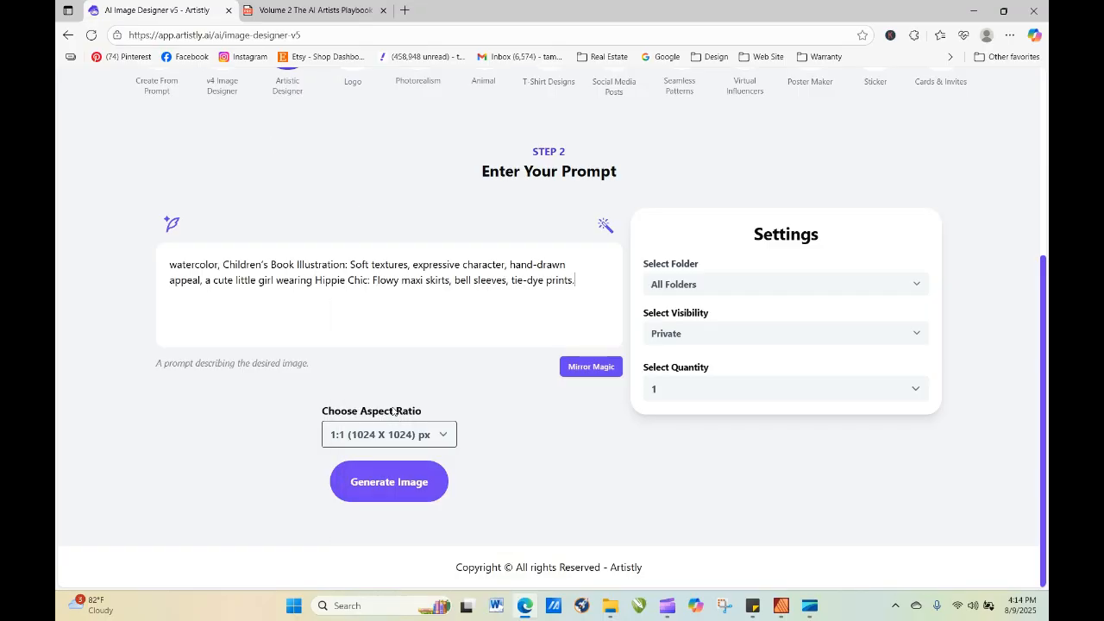
Reword the style part of the prompt to "wearing in a Hippie Chic style," ahead of the skirt description.
left_click(316, 281)
type("in a")
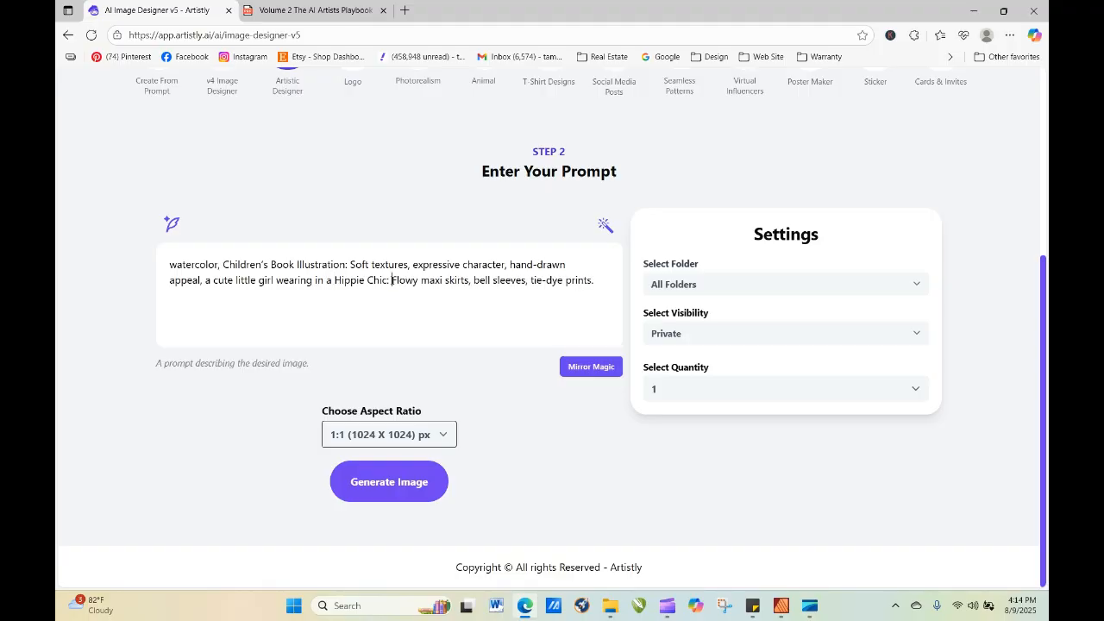
left_click(392, 280)
key("BackSpace")
key("BackSpace")
type("style")
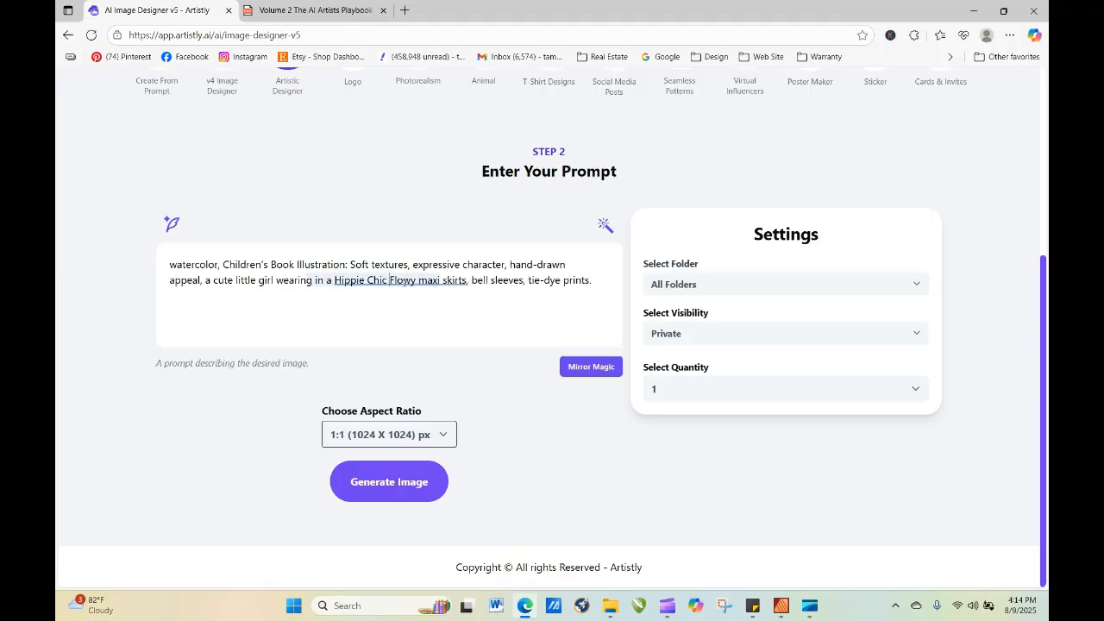
type(",")
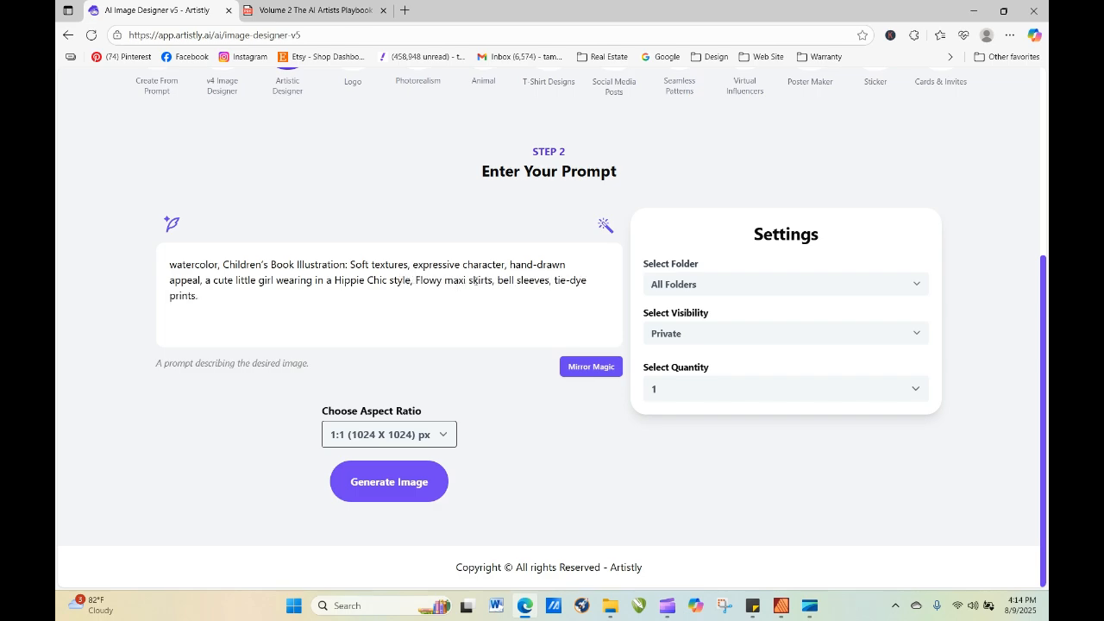
Reword the outfit to "a Flowy maxi skirt and top with bell sleeves," and remove the tie-dye prints from the prompt.
left_click(496, 282)
key("Delete")
left_click(417, 280)
type("a")
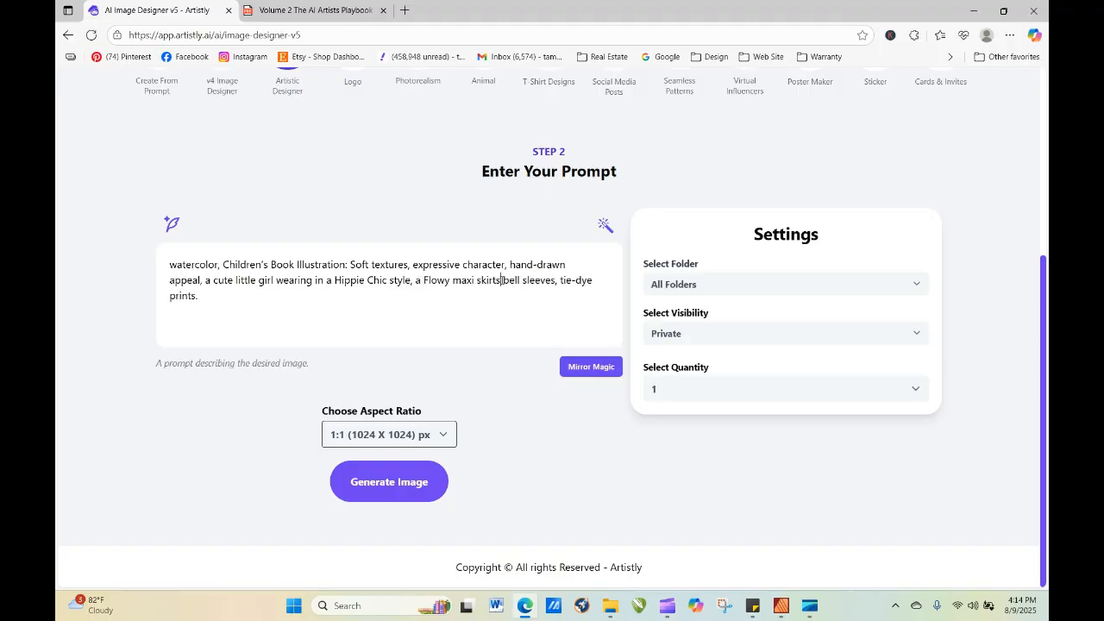
key("BackSpace")
type("and top ")
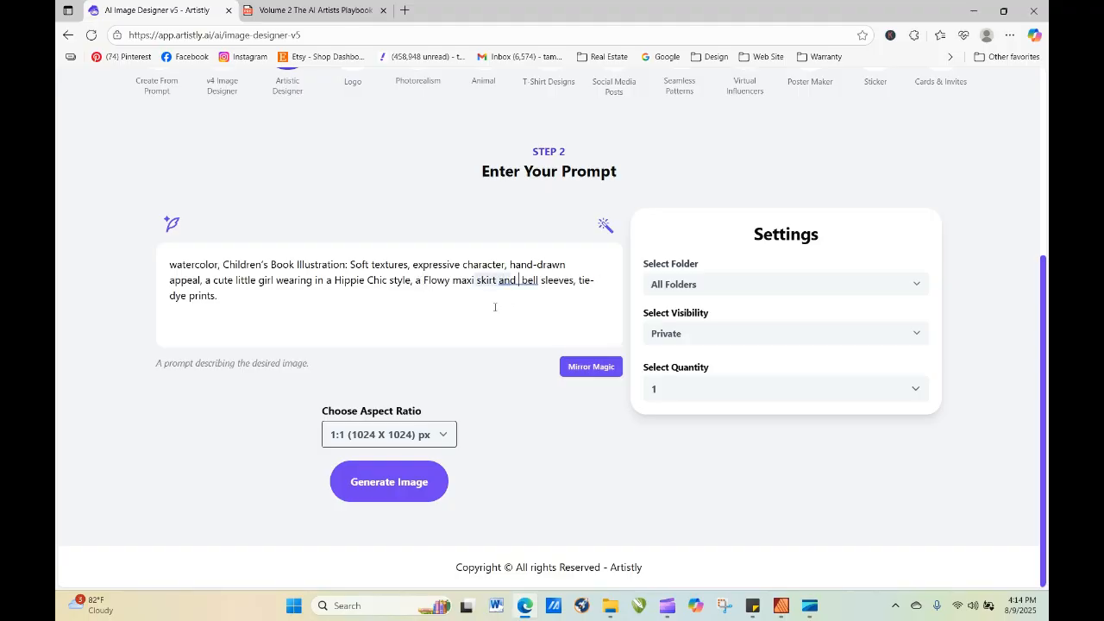
type("with")
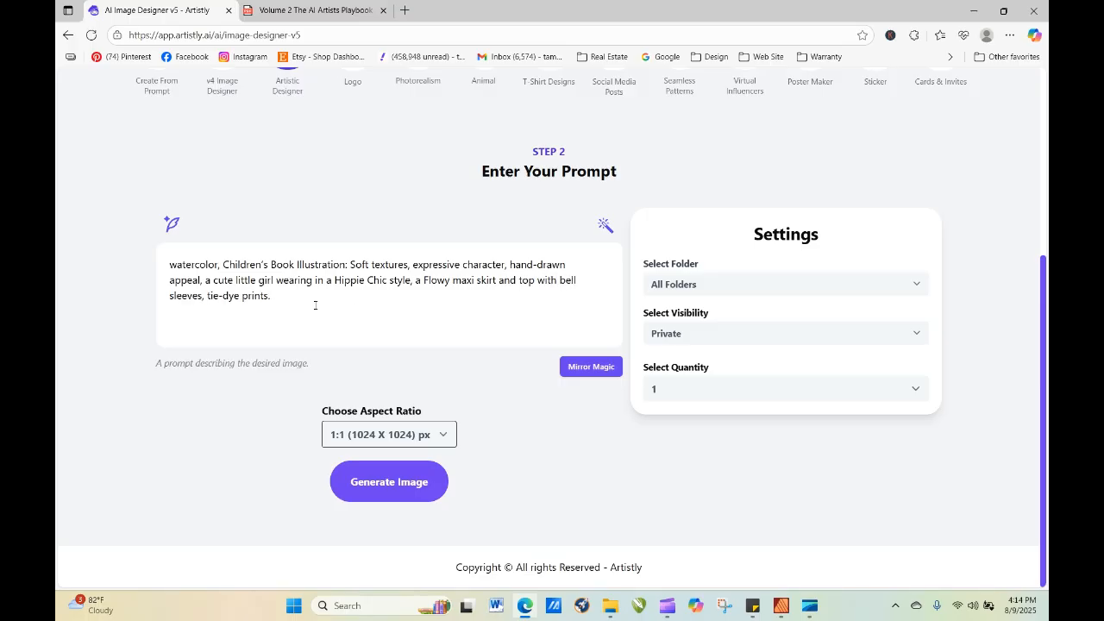
left_click_drag(208, 300, 375, 321)
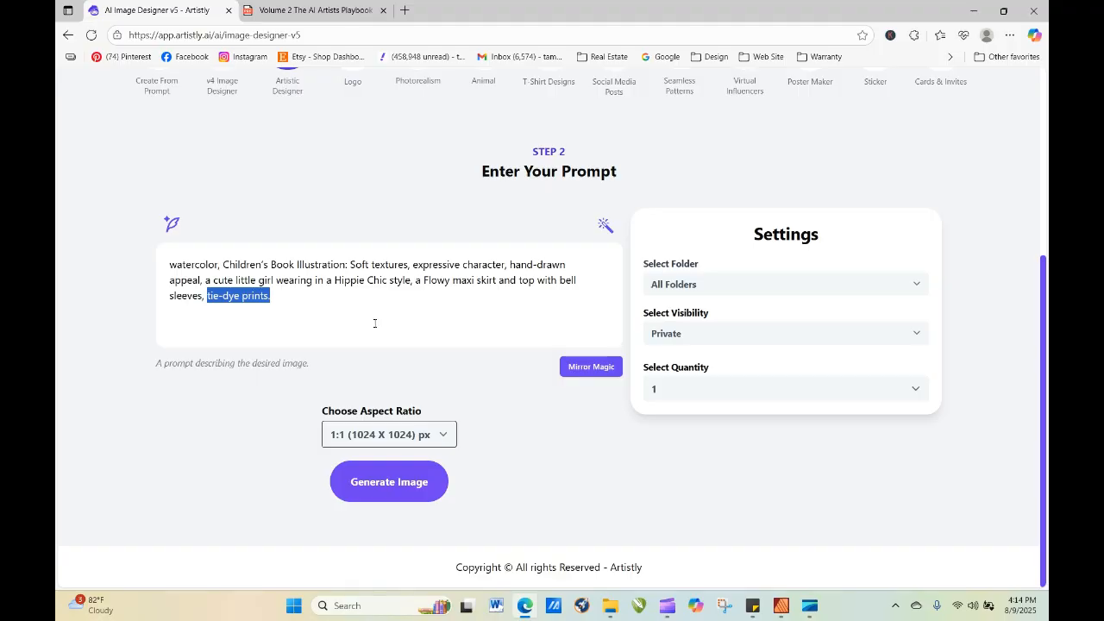
key("BackSpace")
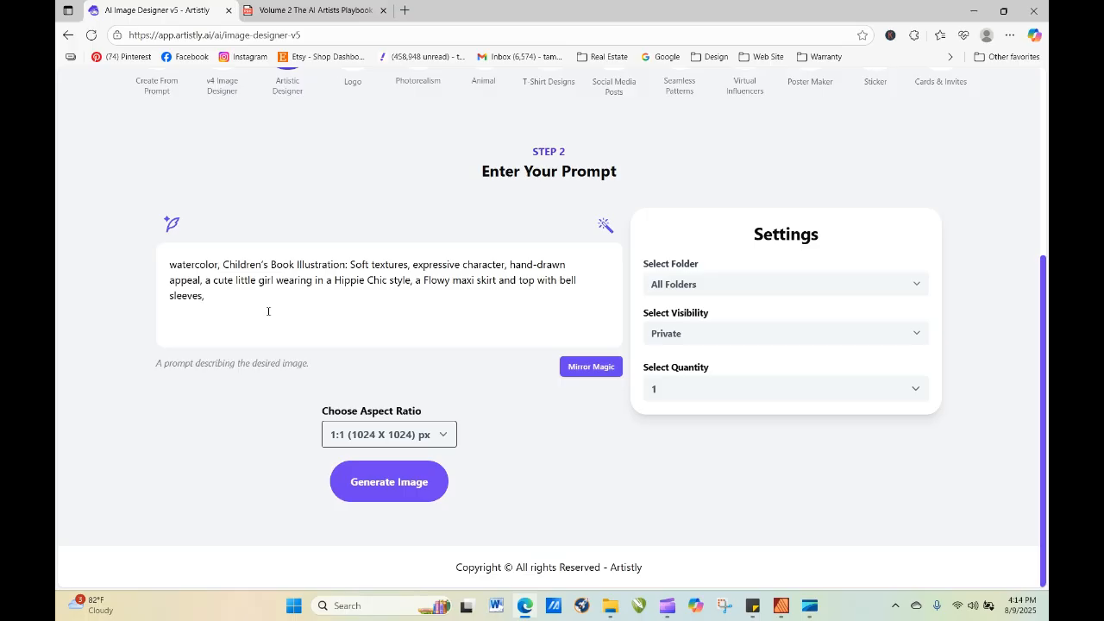
Insert "with brown hair tied up with a matching bow and" after "a cute little girl" in the prompt.
type("with brown")
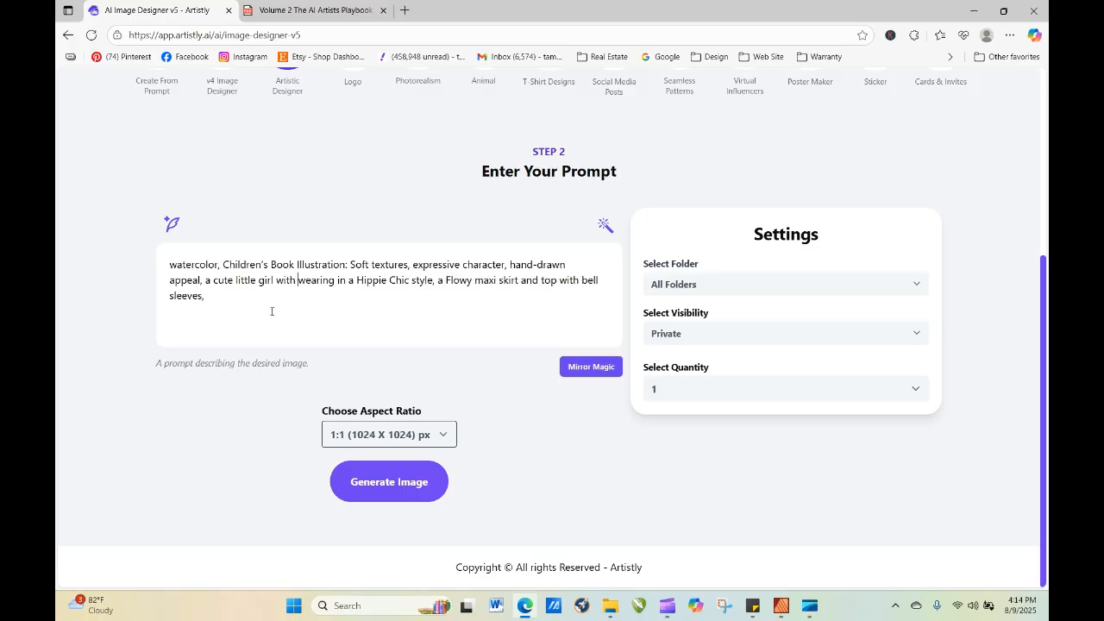
type(" hair t")
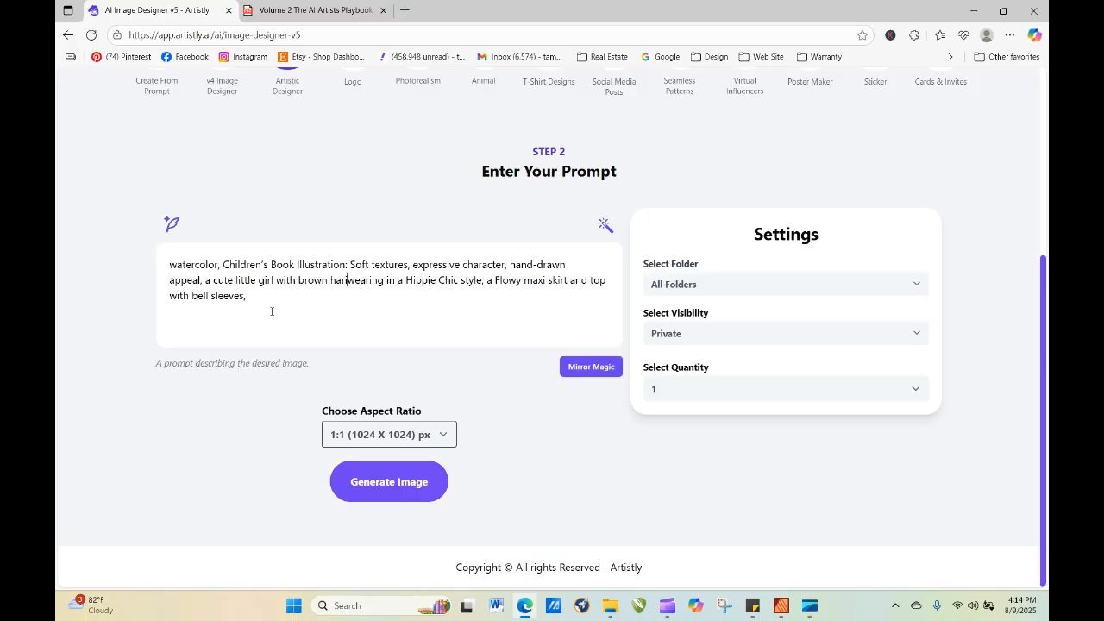
type("i")
key("BackSpace")
key("BackSpace")
type("ir tied")
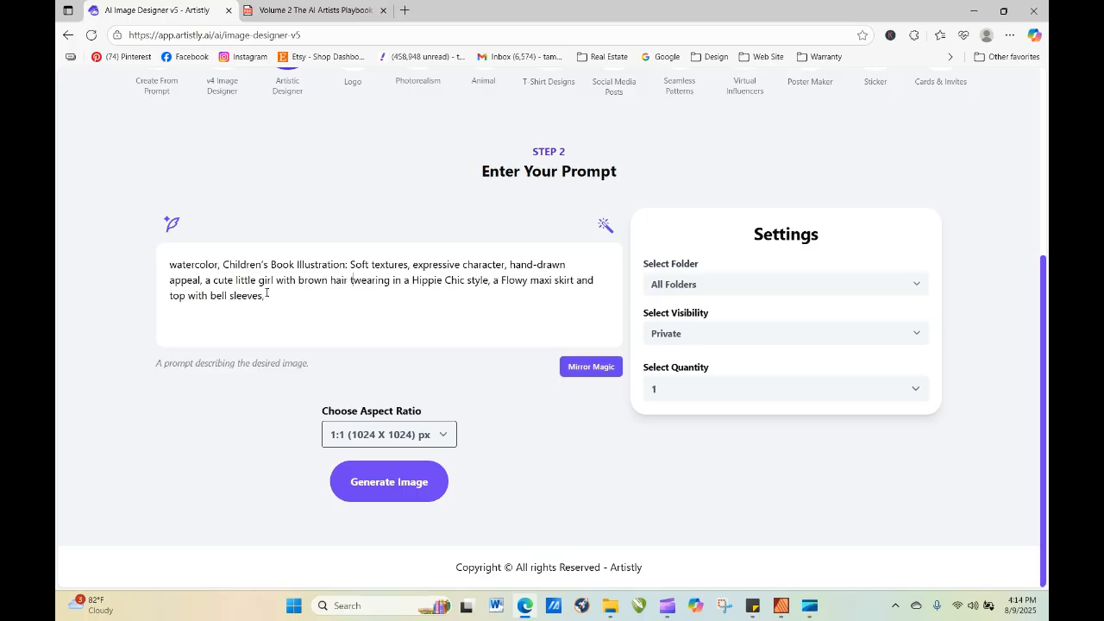
type(" up with a m")
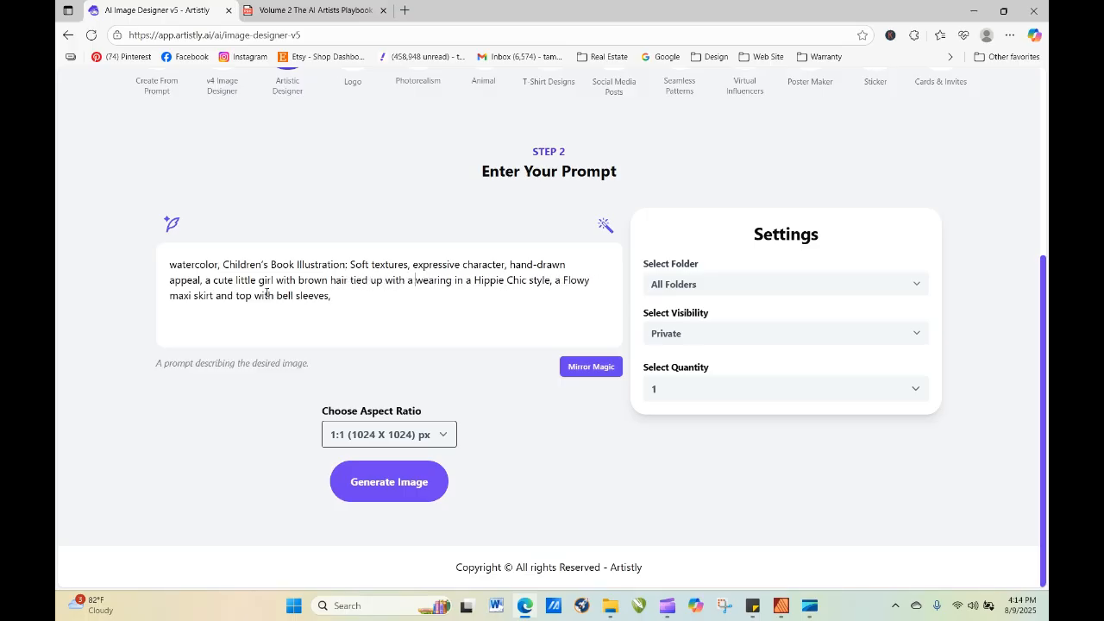
type("atchin g")
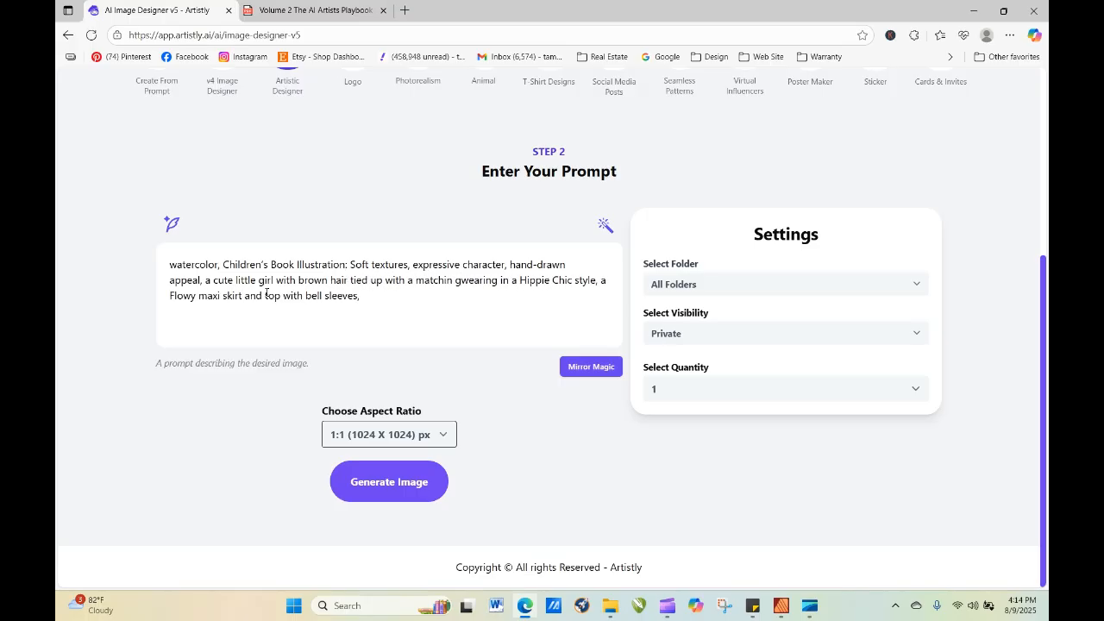
key("BackSpace")
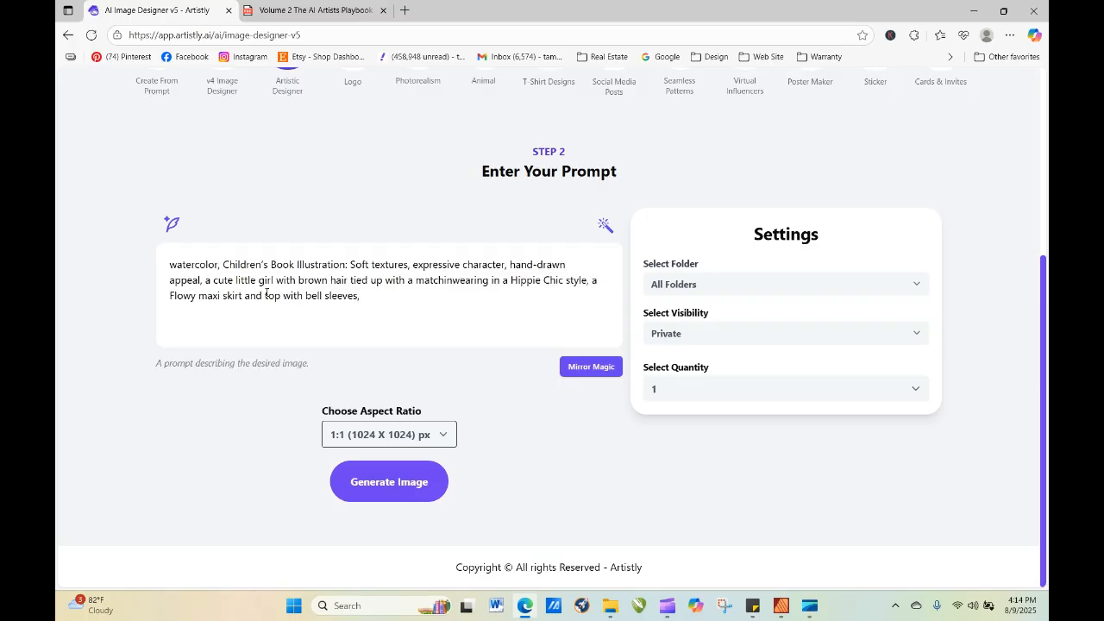
type("g bow")
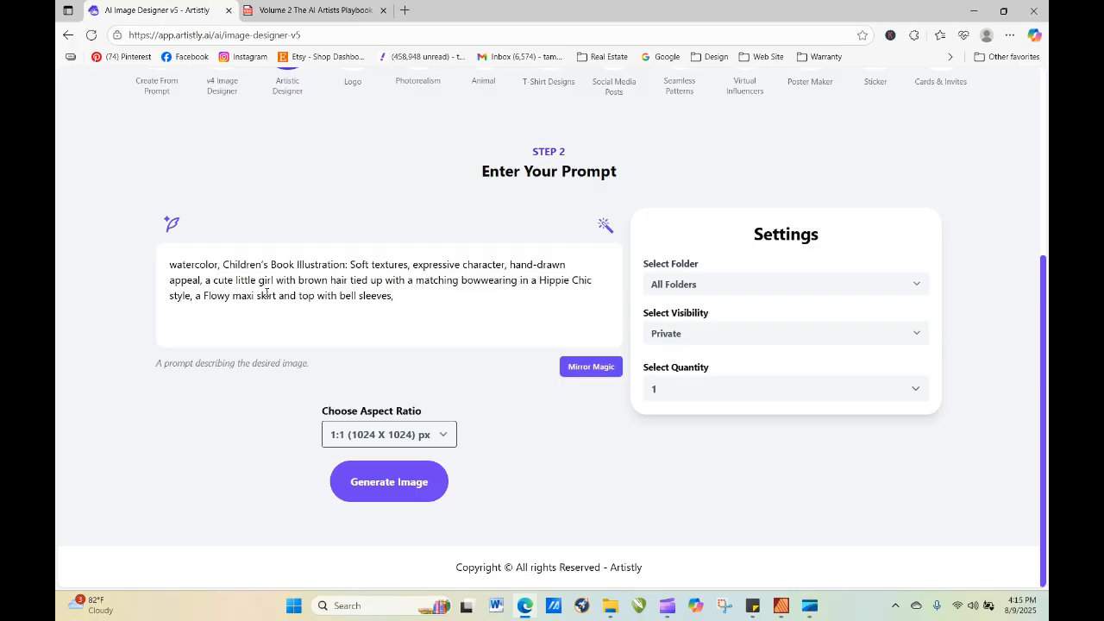
type(" and")
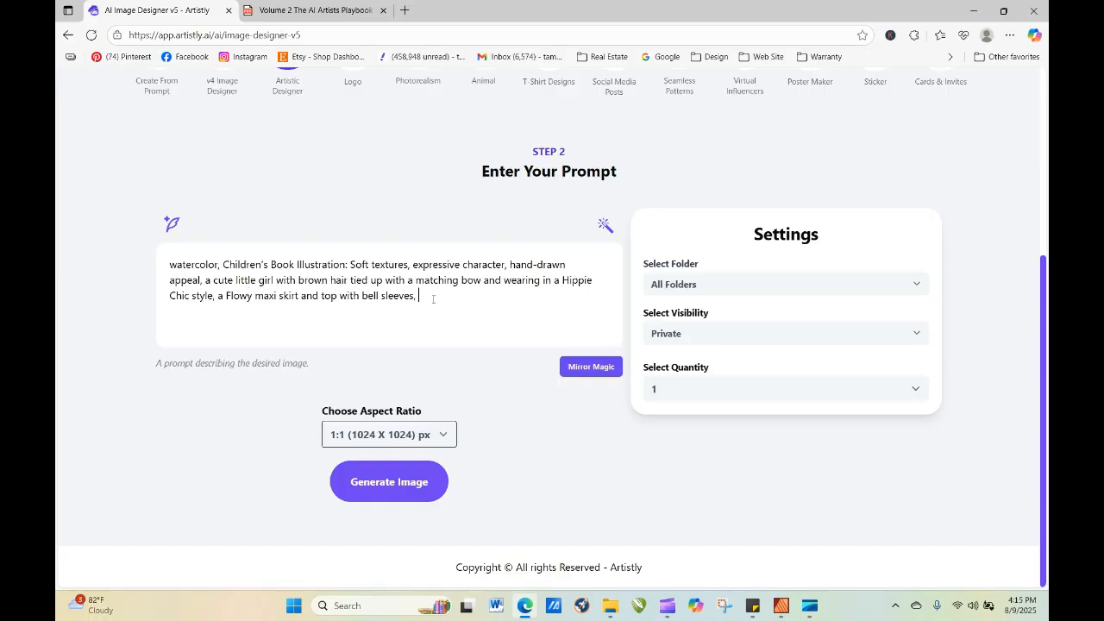
Add "isolated against a white background" to the end of the prompt and generate the image.
type("isolated against a white backg")
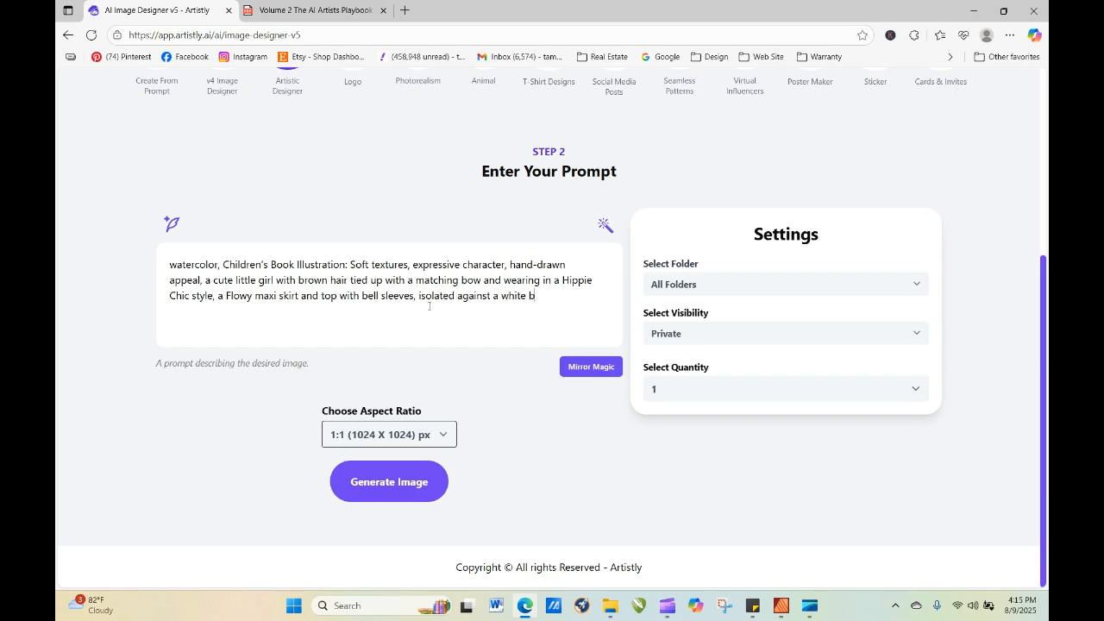
type("round")
left_click(396, 494)
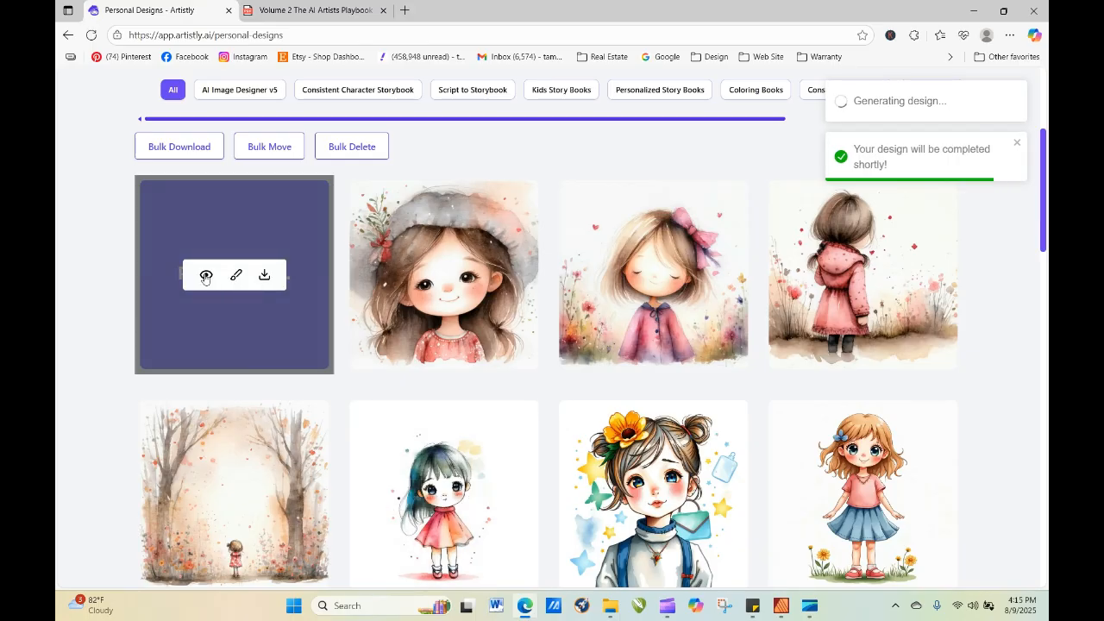
Copy the full design prompt from the details of the image still processing, and reload the personal designs page.
left_click(205, 277)
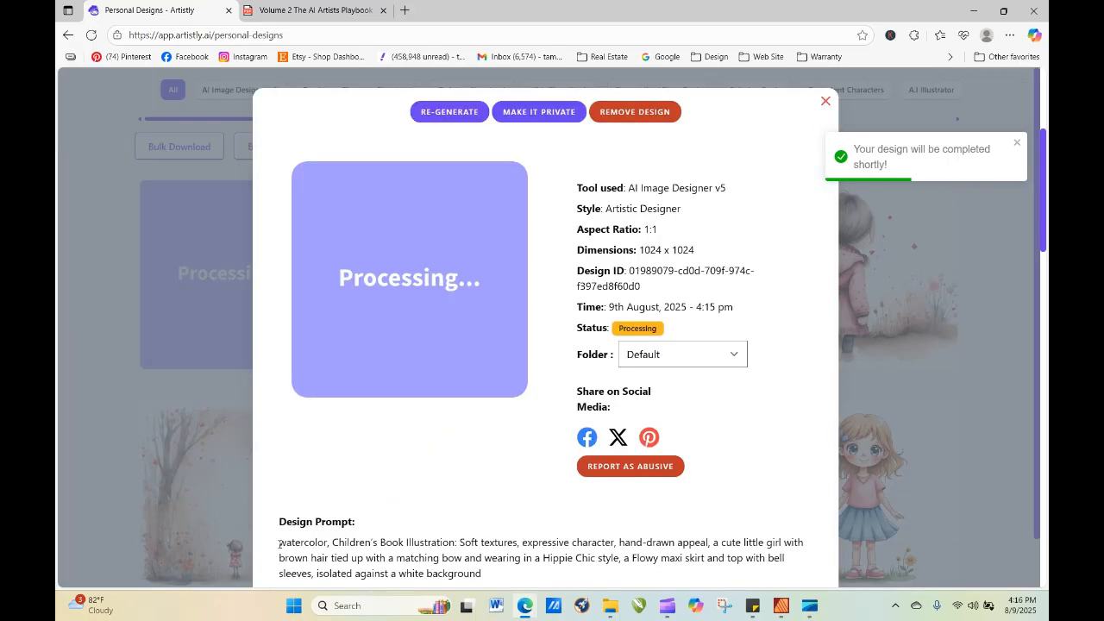
triple_click(411, 561)
right_click(410, 561)
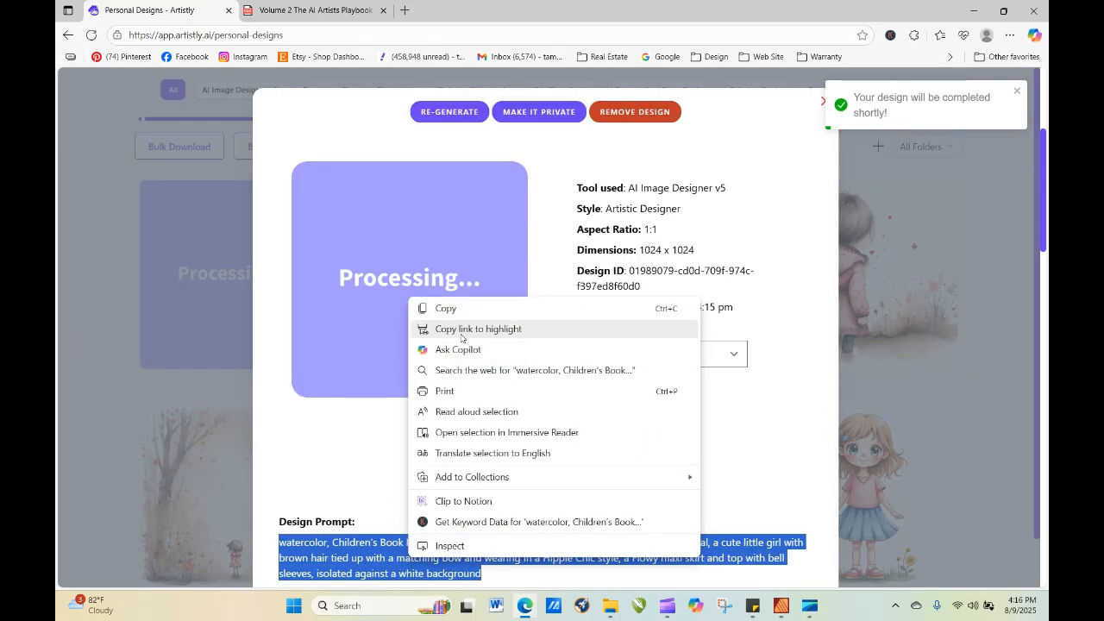
left_click(459, 308)
left_click(826, 101)
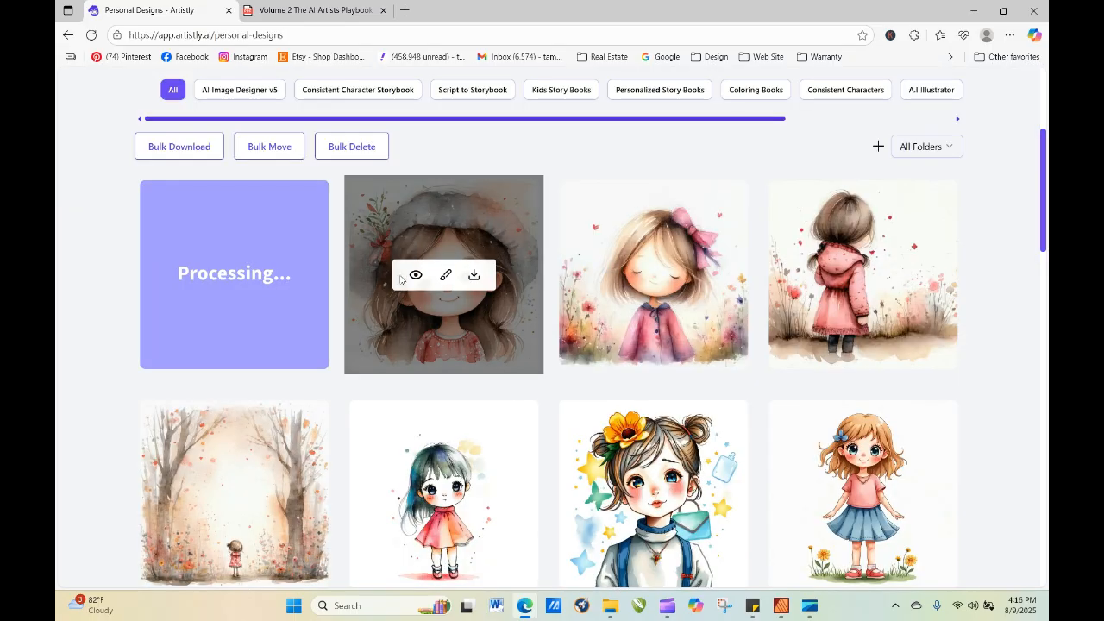
left_click(92, 35)
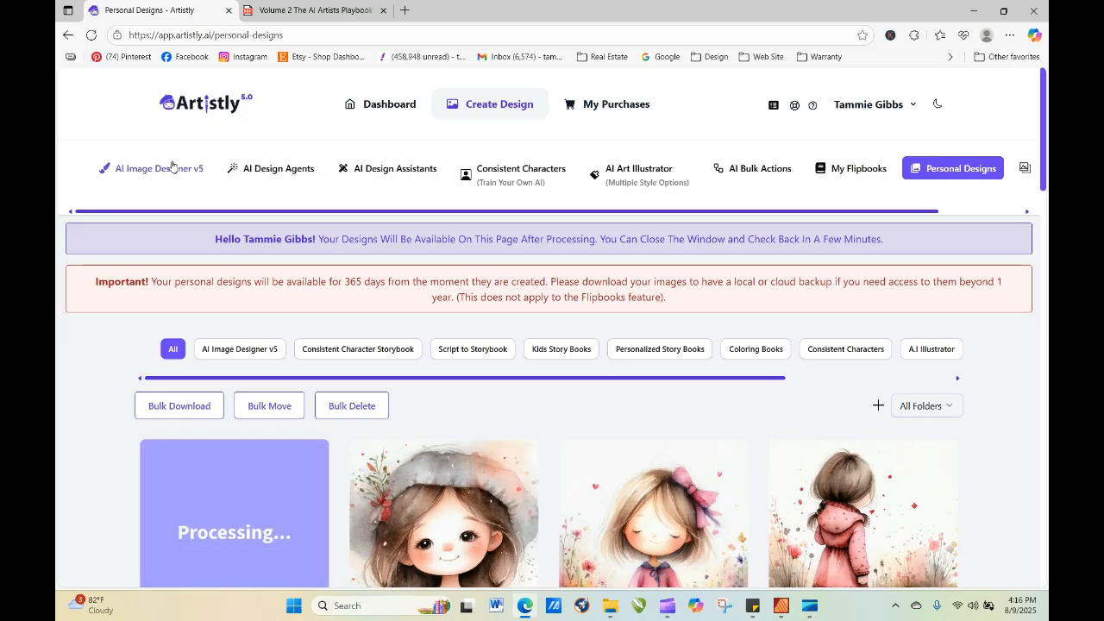
Open the v4 Image Designer category and paste the copied prompt as its prompt.
left_click(171, 171)
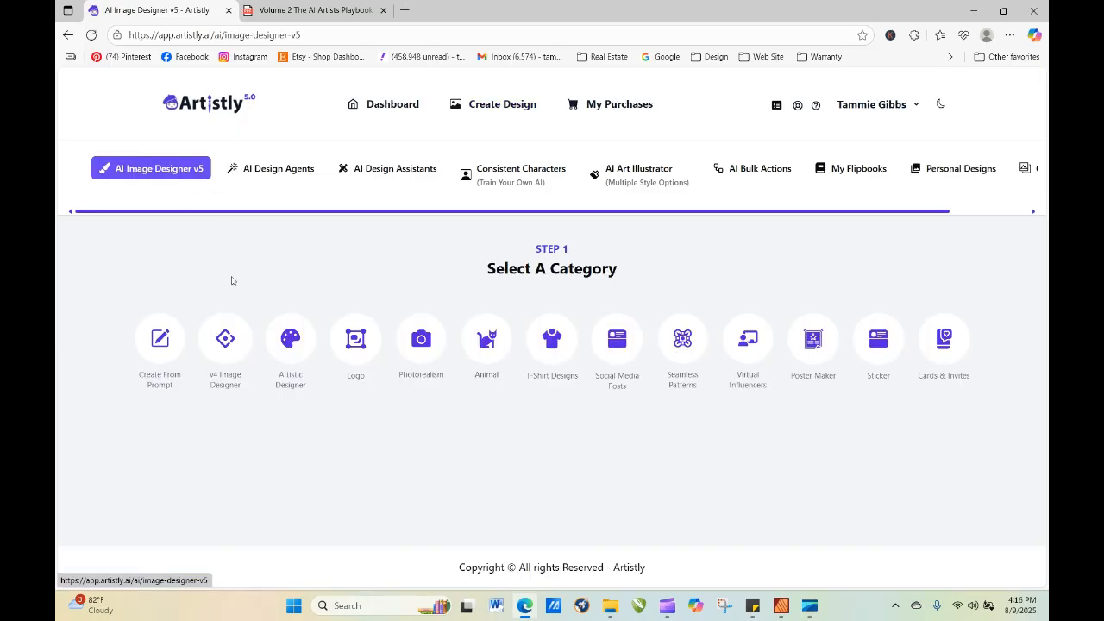
left_click(221, 341)
right_click(215, 321)
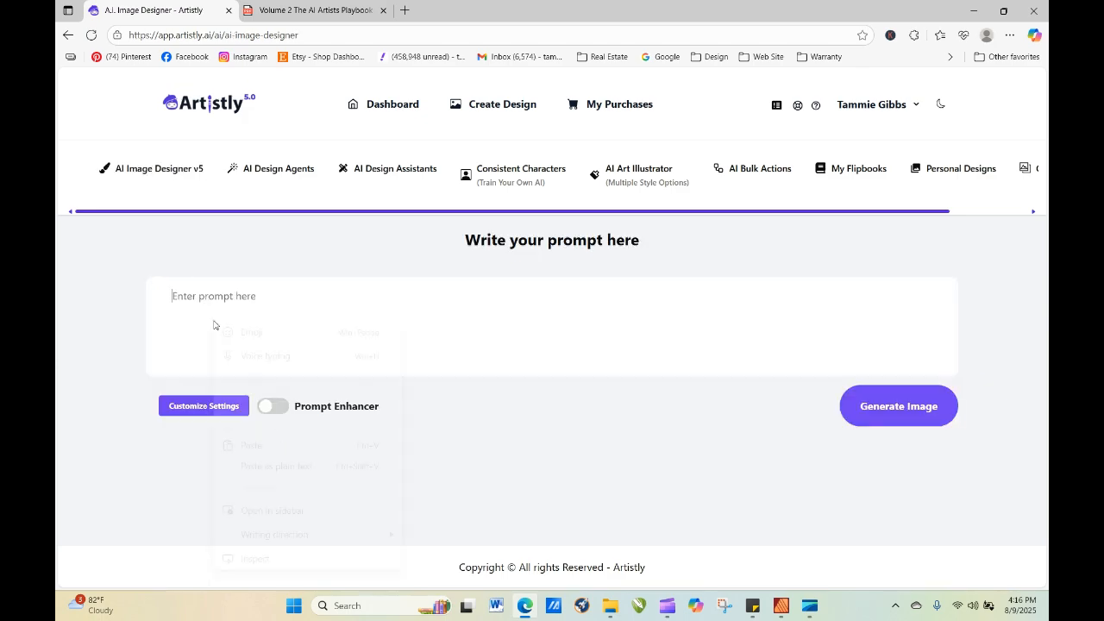
left_click(257, 440)
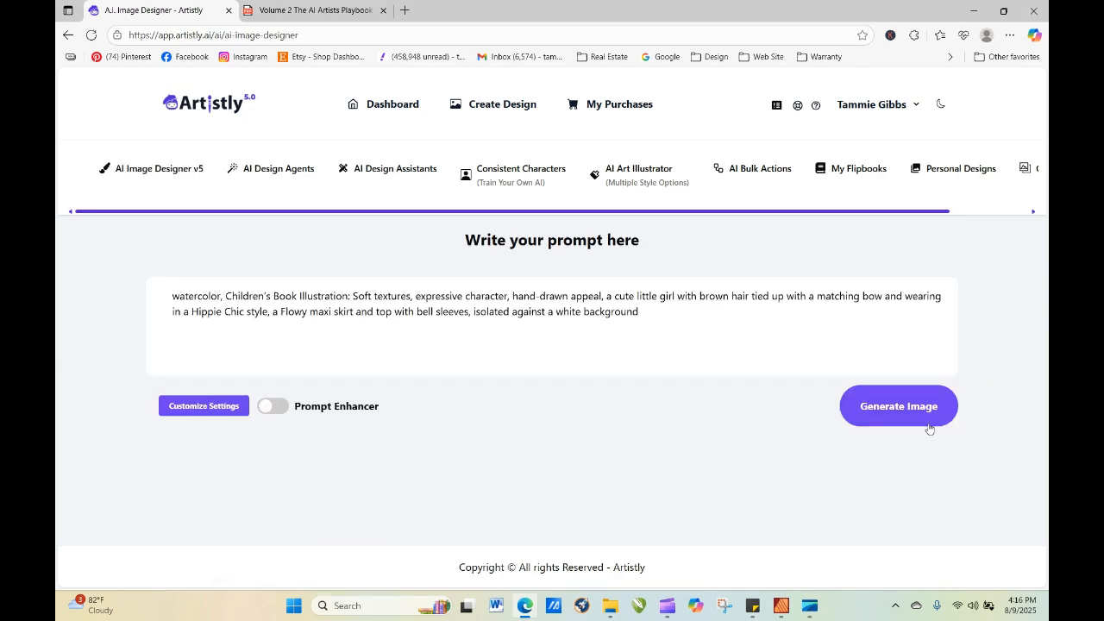
Customize the v4 design with the Artistic style and generate the image.
left_click(216, 412)
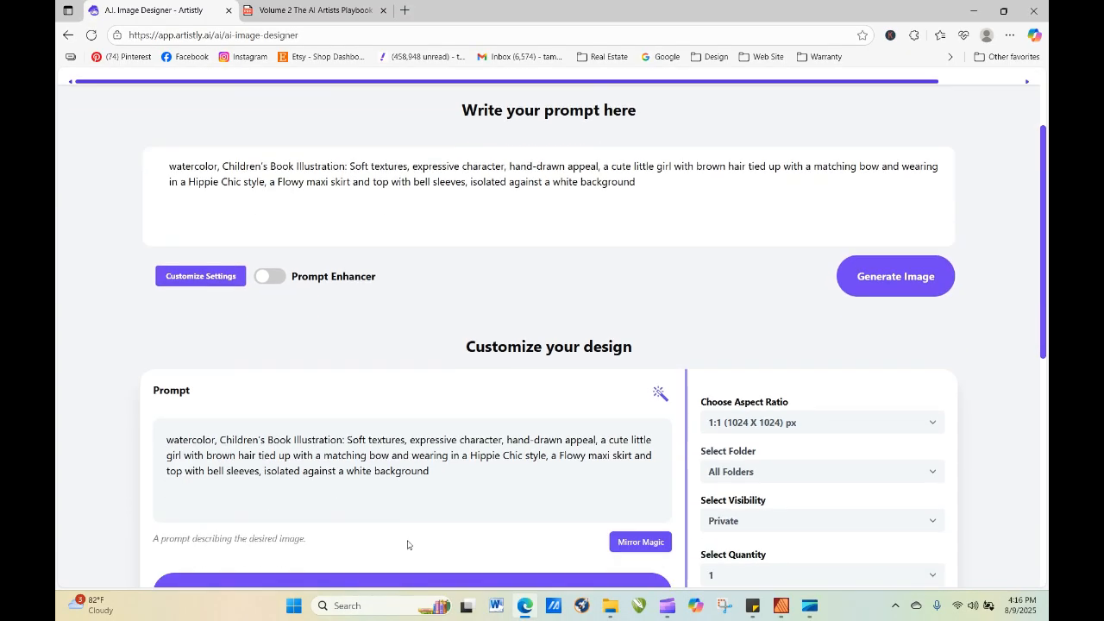
left_click(734, 363)
left_click(729, 412)
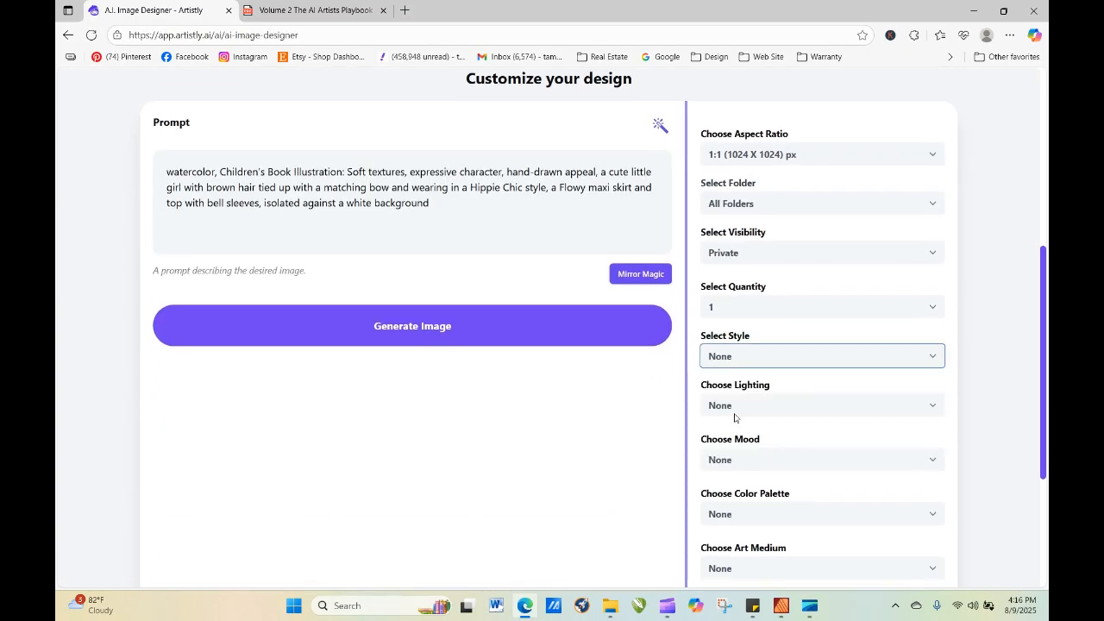
left_click(522, 333)
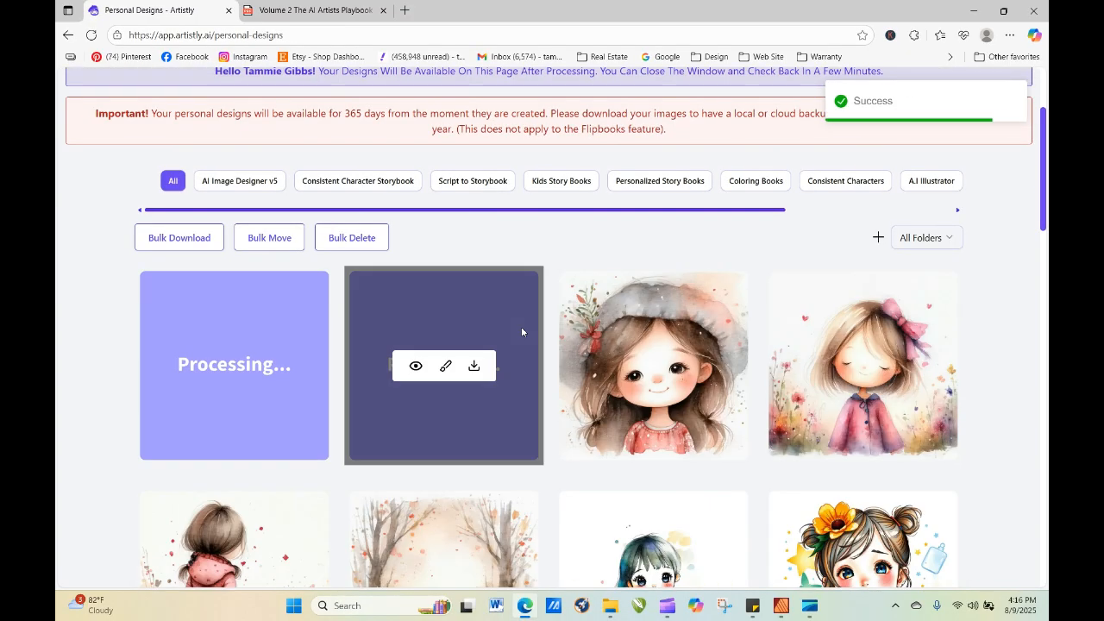
Reload the personal designs and re-generate the finished Artistic Designer image of the Hippie Chic girl with a quantity of 4.
left_click(91, 34)
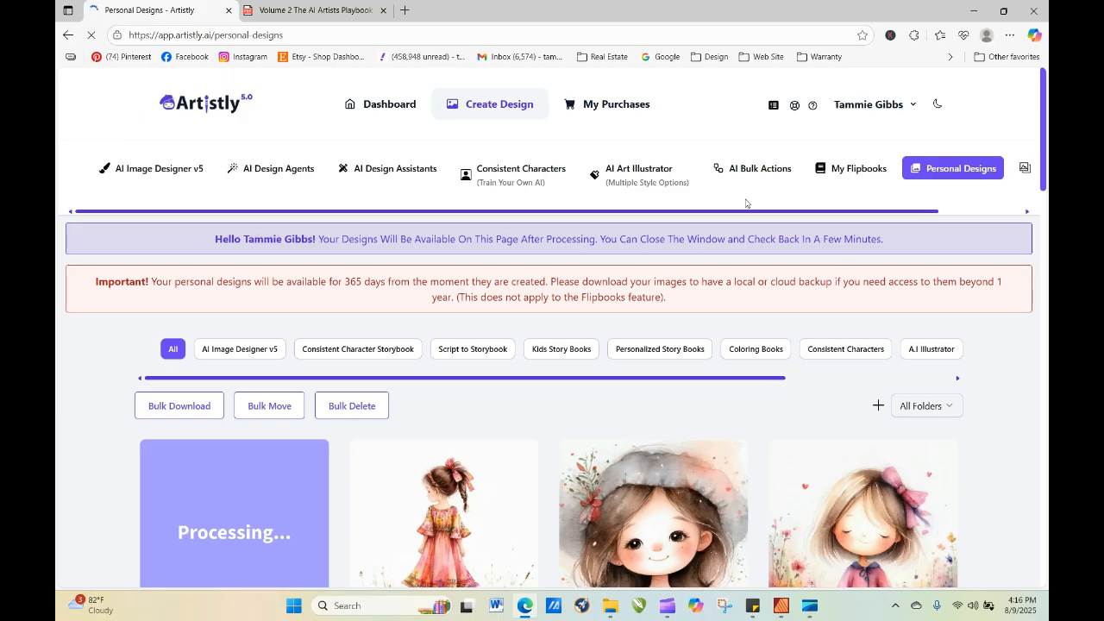
scroll(1045, 154, "down", 3)
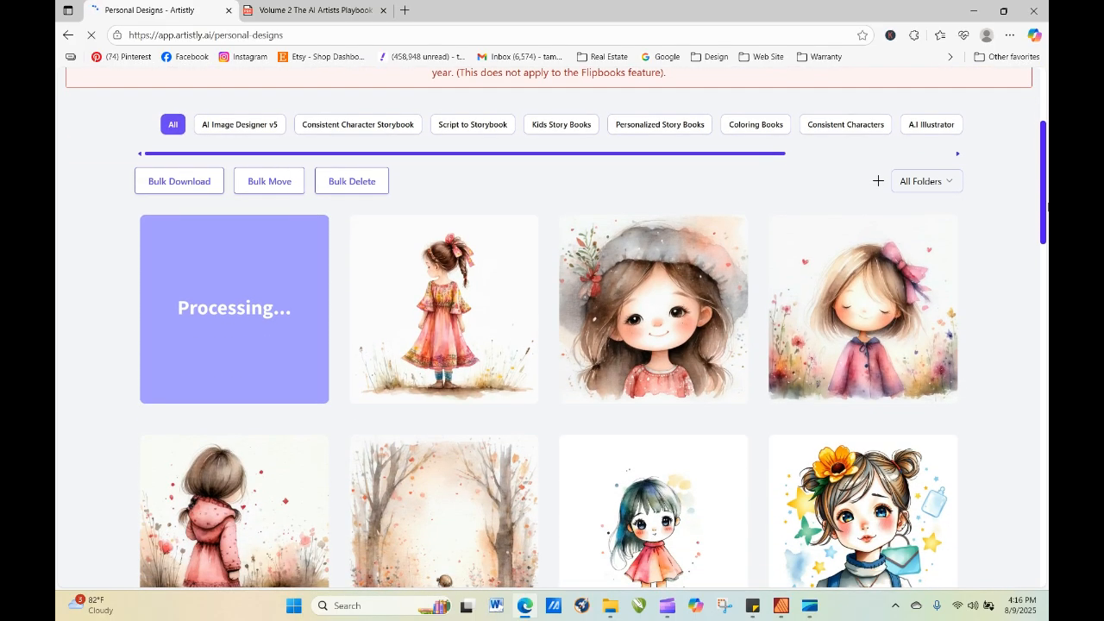
left_click(416, 312)
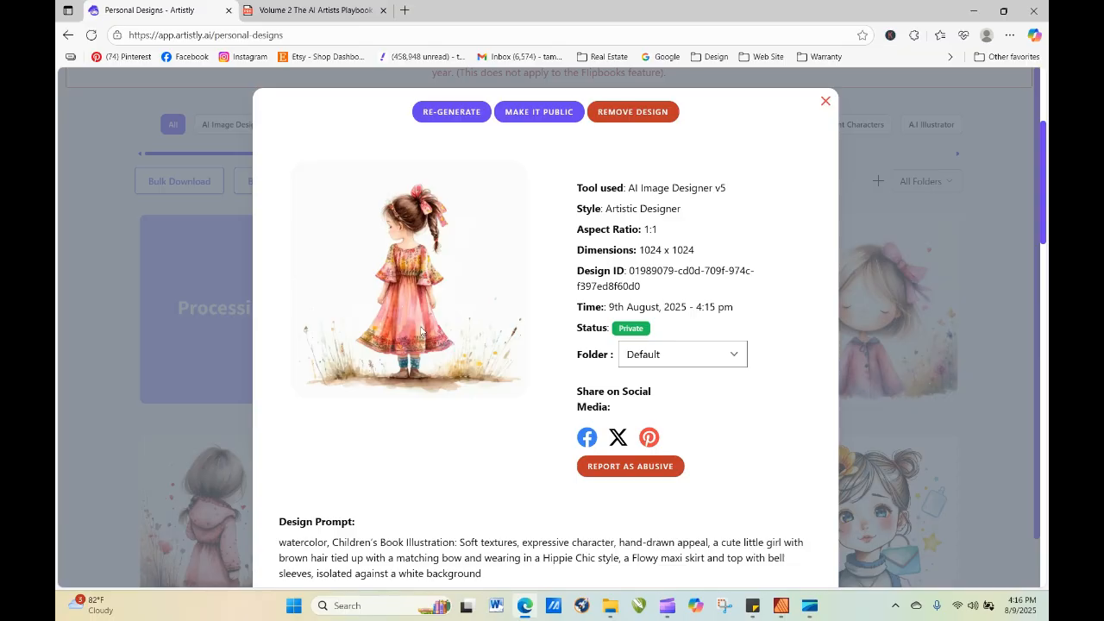
left_click(452, 112)
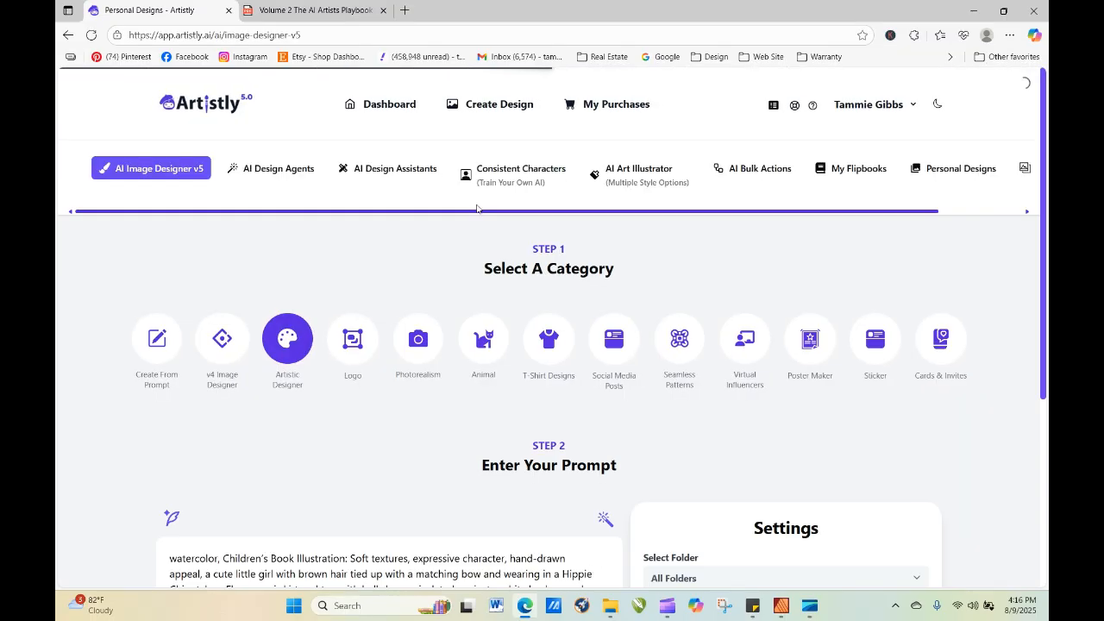
left_click(671, 388)
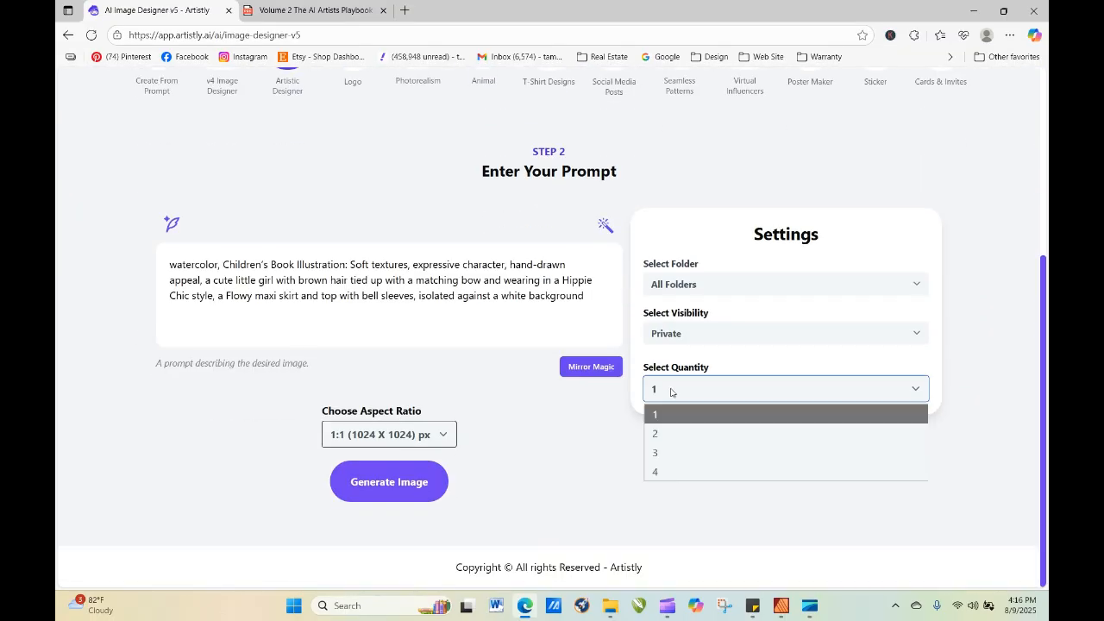
left_click(655, 472)
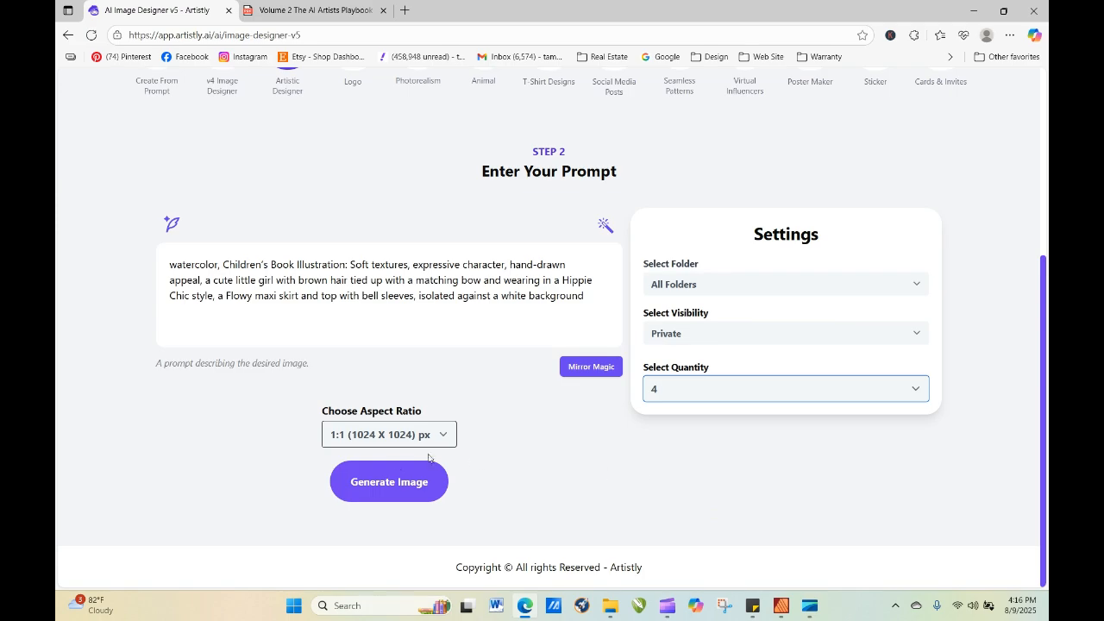
left_click(383, 476)
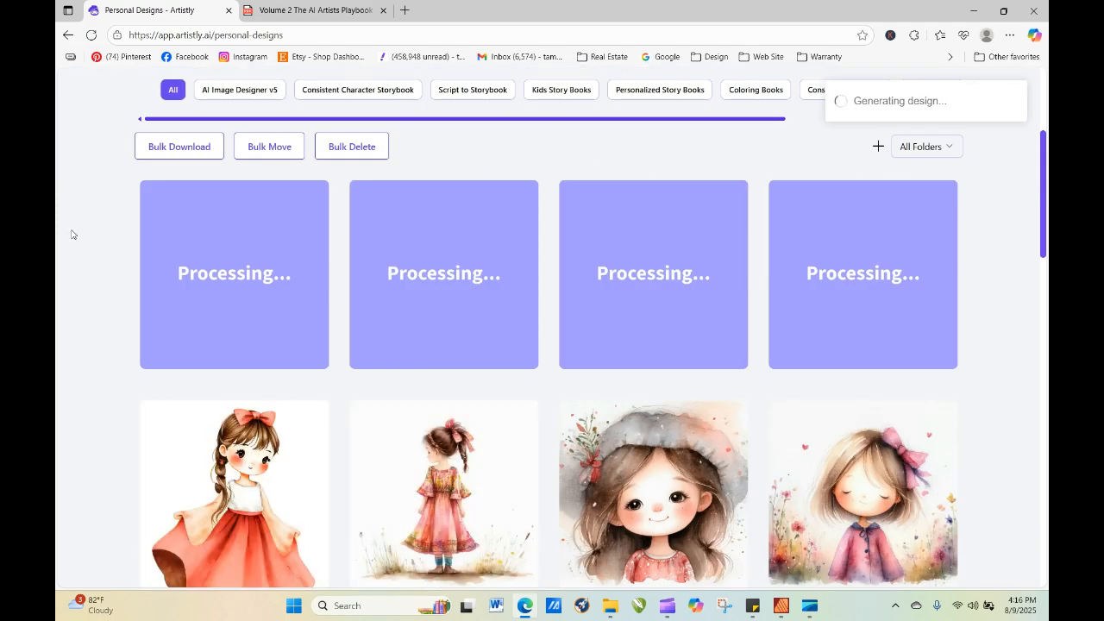
View the details of the v4 image and the Artistic Designer image in turn to compare their results.
left_click(220, 521)
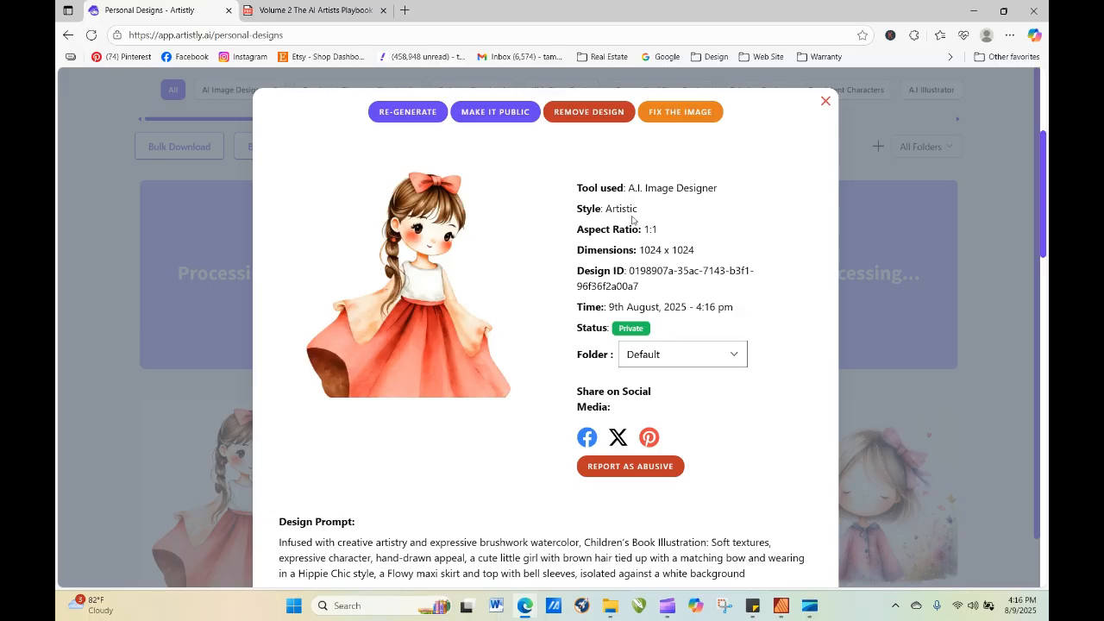
left_click(826, 103)
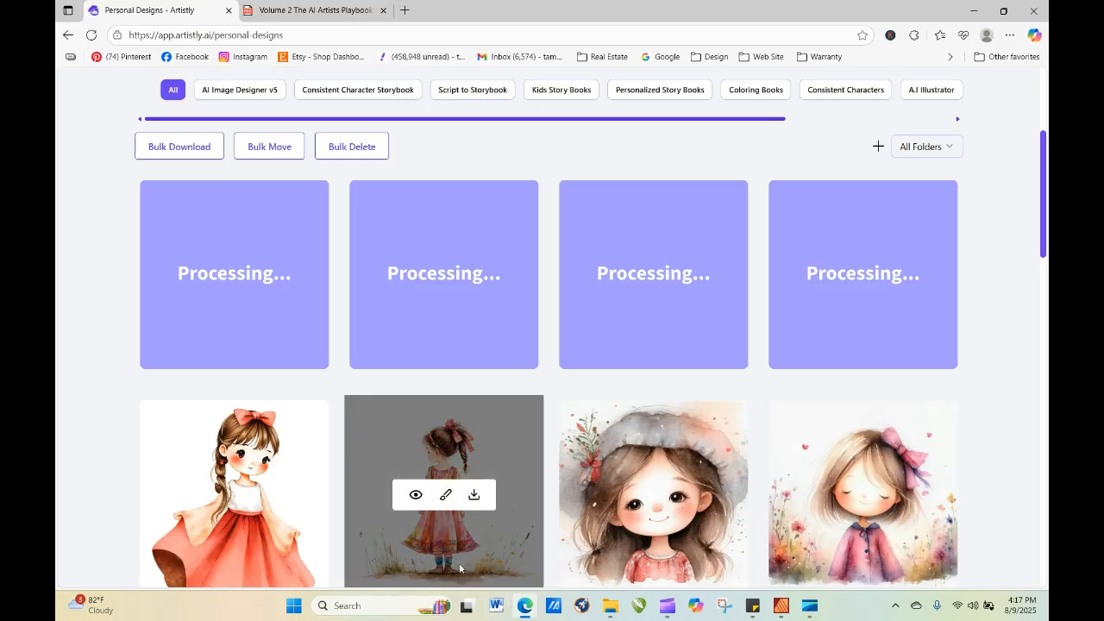
left_click(415, 496)
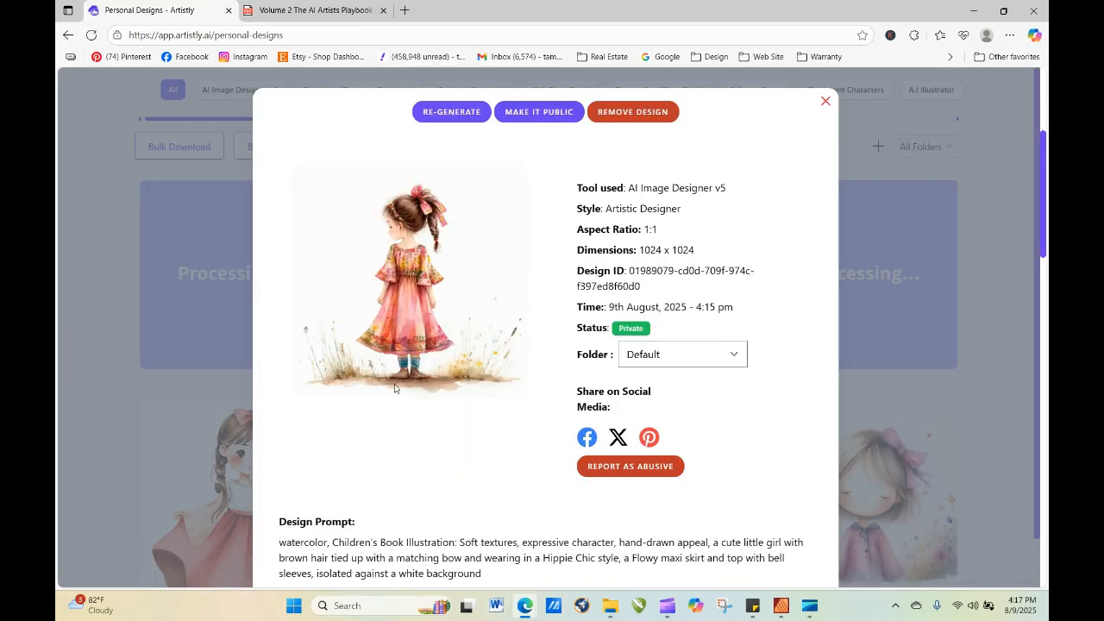
left_click(825, 101)
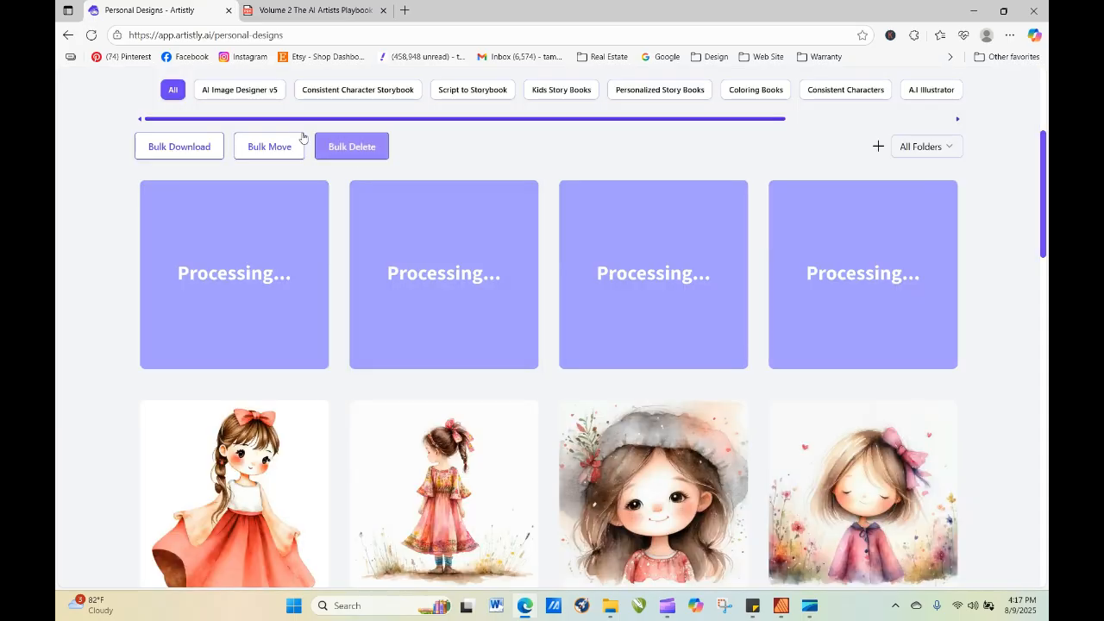
Reload the personal designs page twice to check on the re-generated images.
left_click(92, 36)
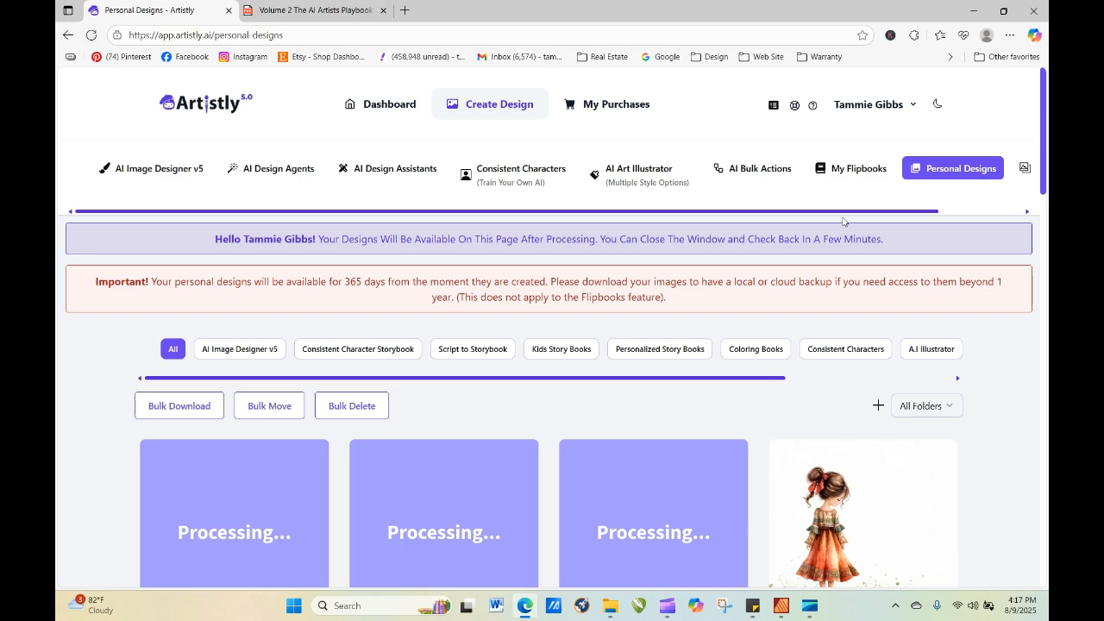
left_click_drag(1045, 161, 1047, 206)
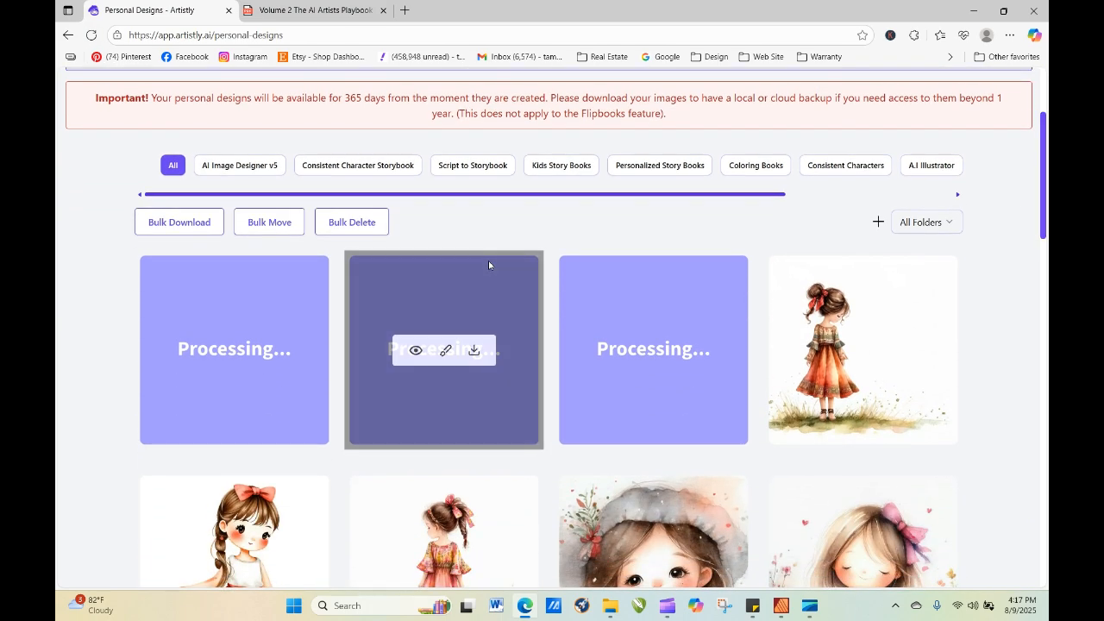
left_click(91, 35)
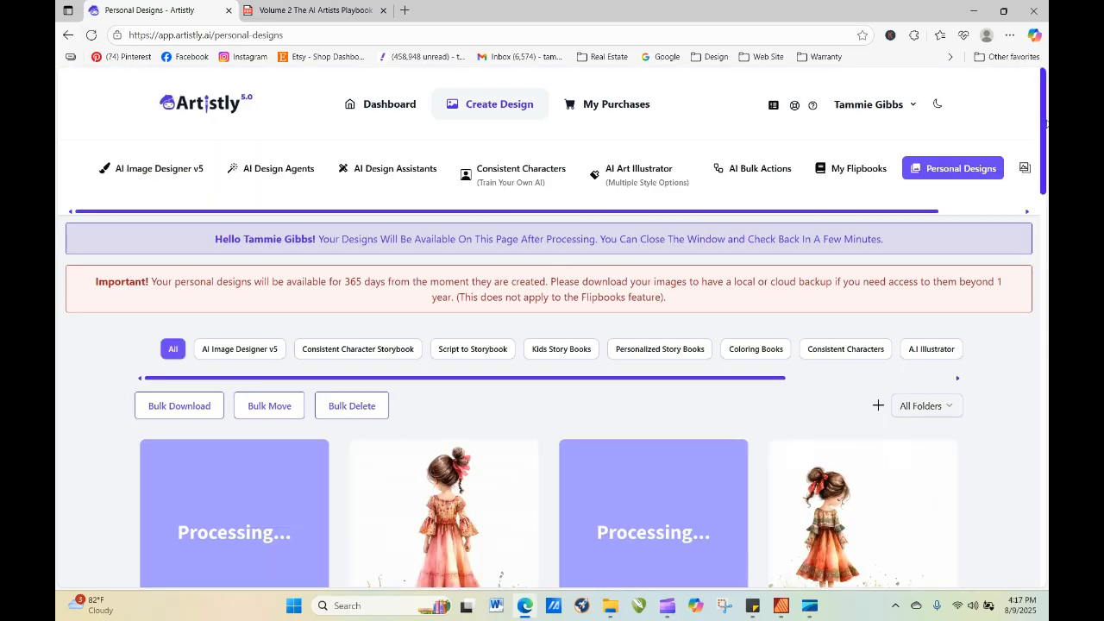
scroll(1044, 121, "down", 2)
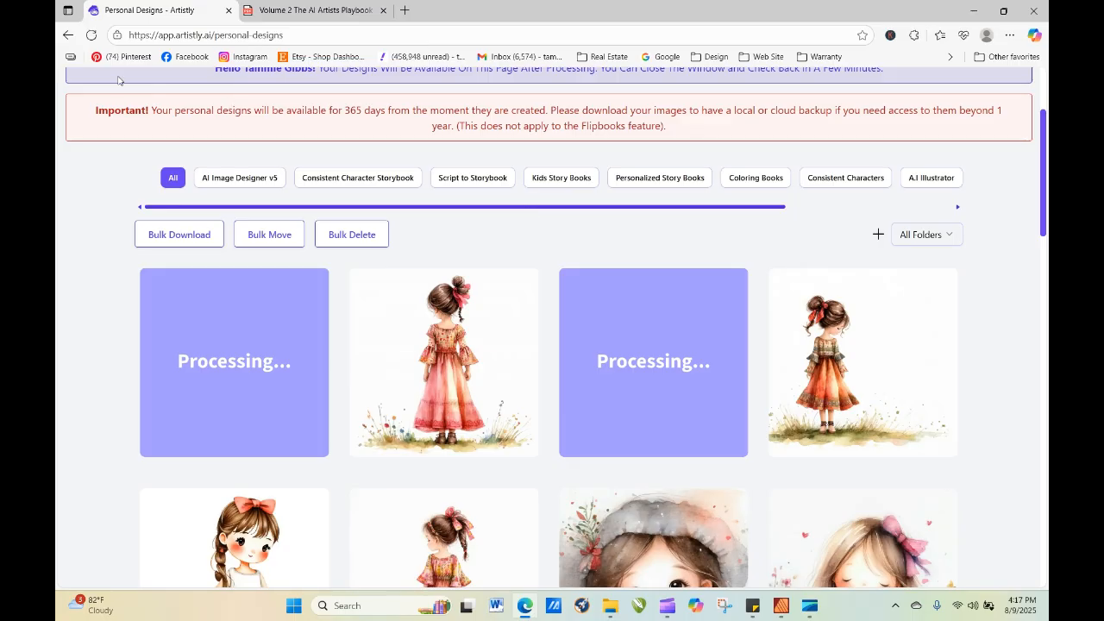
Reload the personal designs and open the back-view image of the girl in the pink maxi dress for re-generation.
left_click(91, 35)
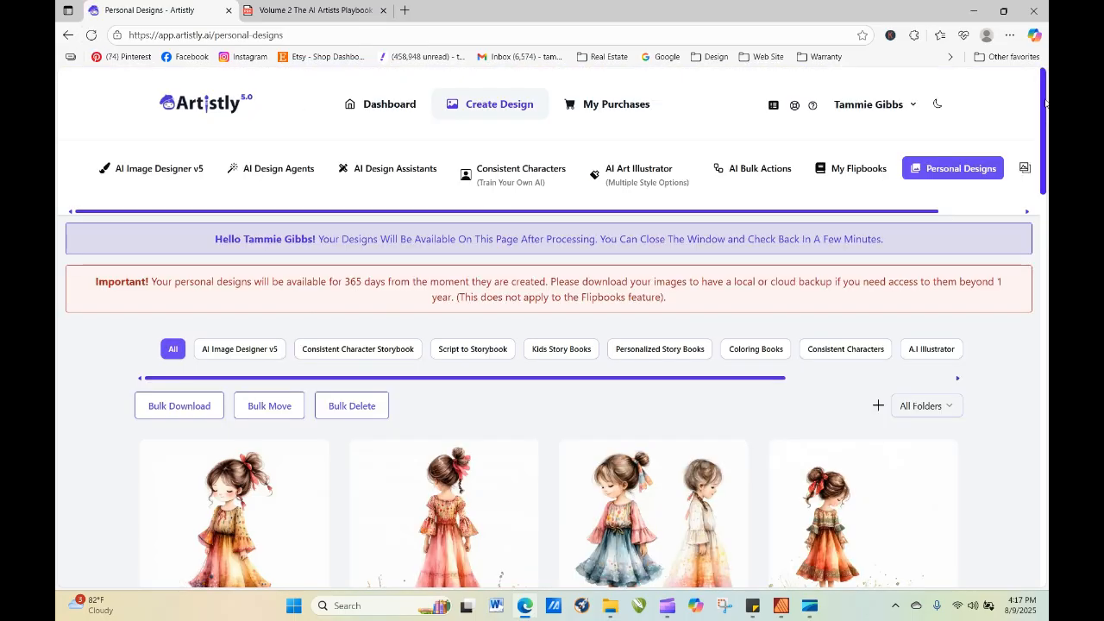
left_click_drag(1046, 103, 1048, 149)
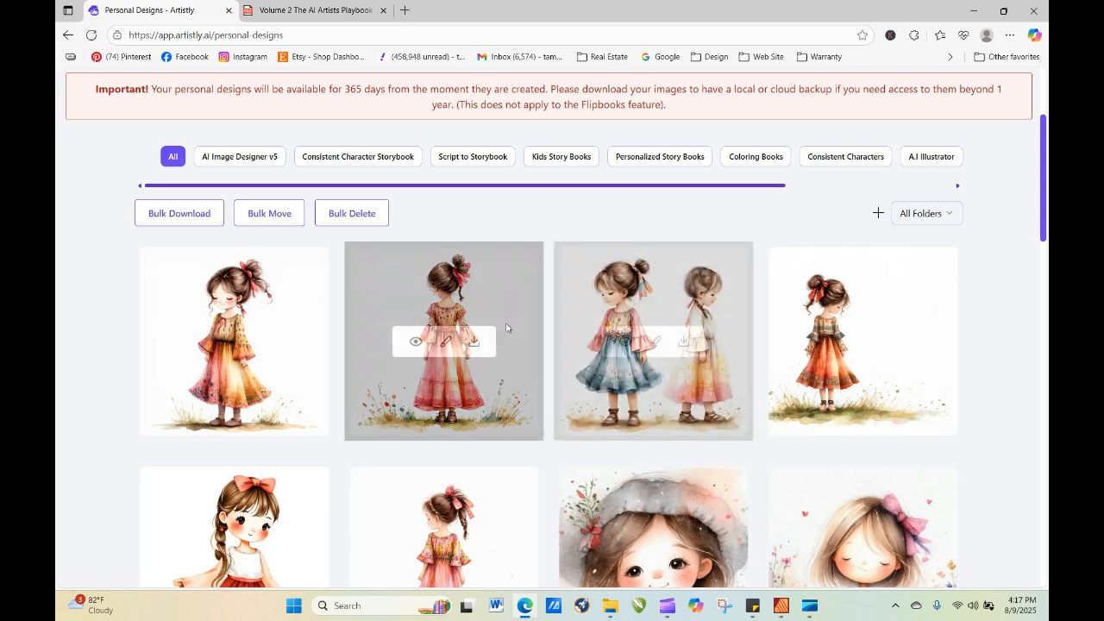
left_click(416, 341)
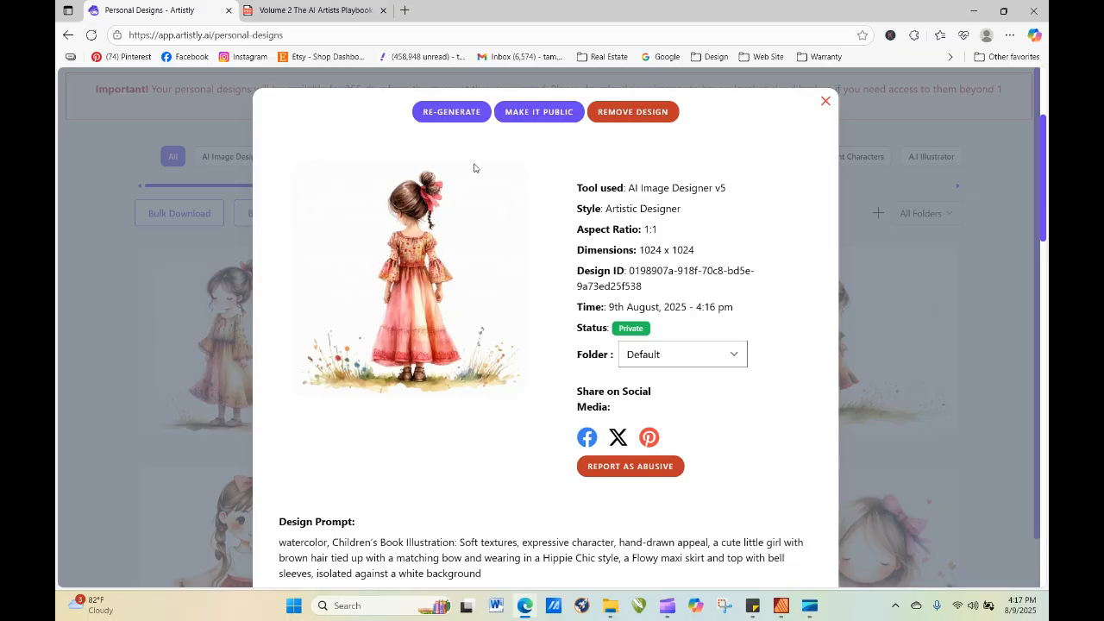
left_click(452, 113)
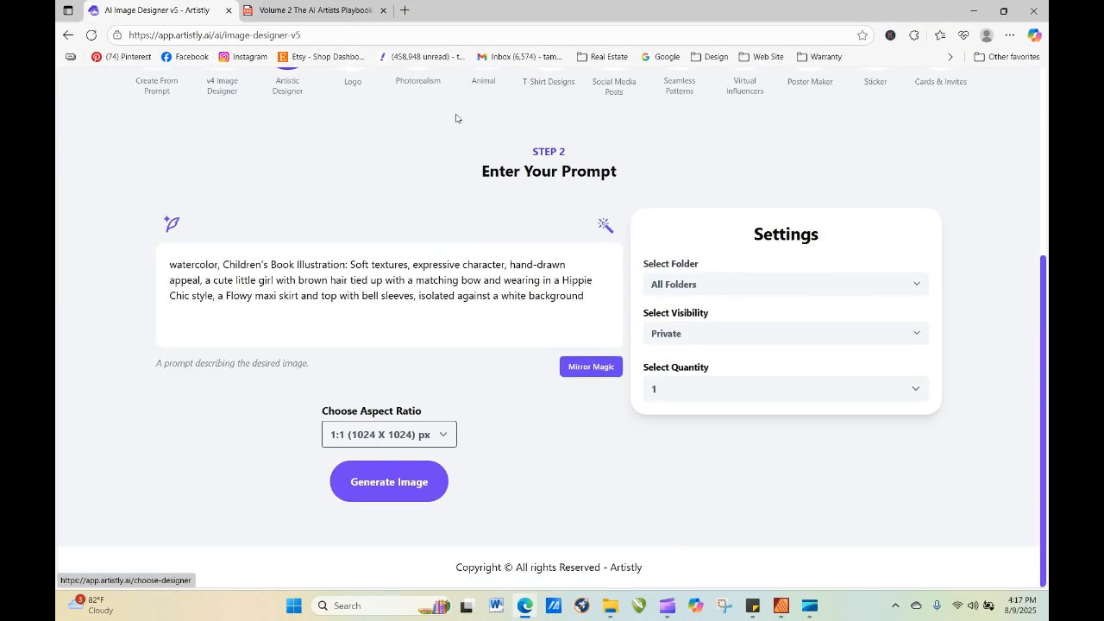
Move "Children's Book Illustration: Soft textures, expressive character," to the end of the prompt after a comma and generate the image.
left_click_drag(223, 264, 585, 296)
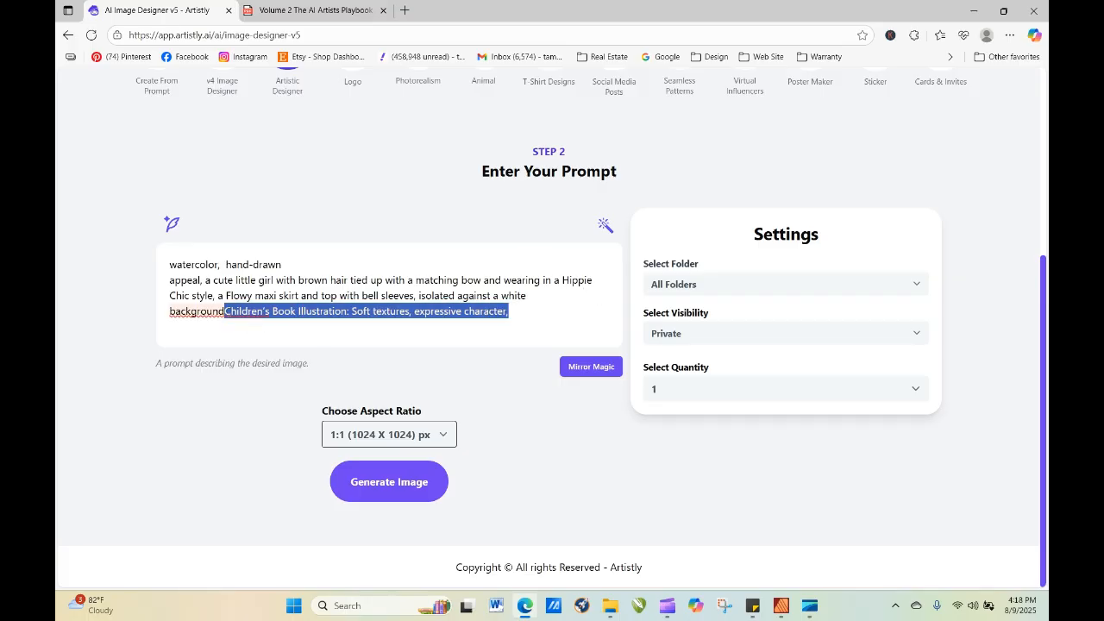
left_click(225, 308)
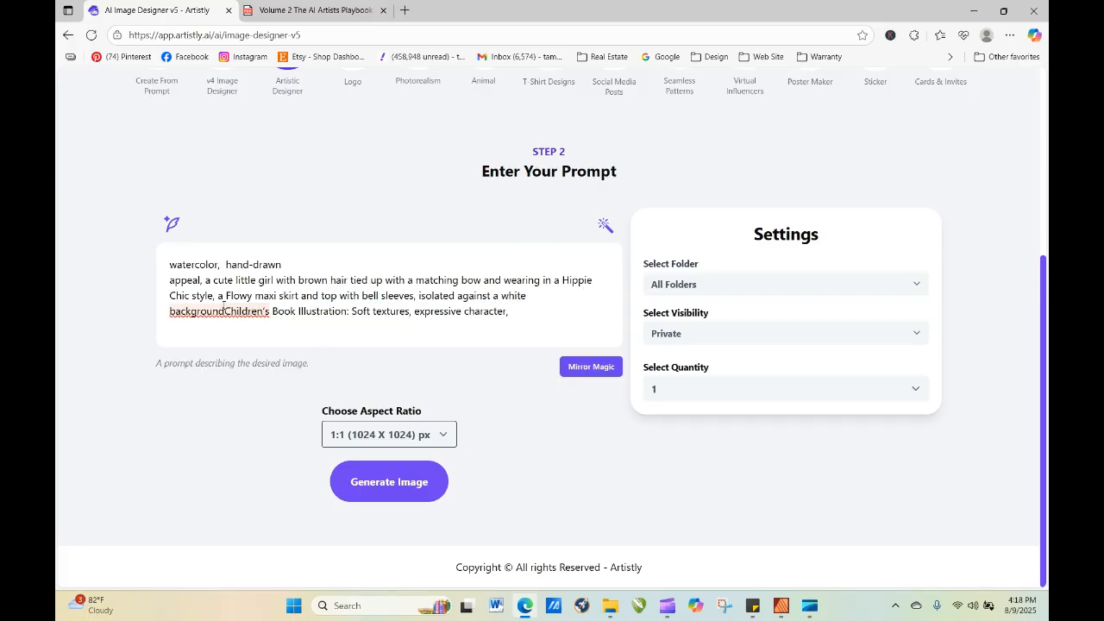
type(",")
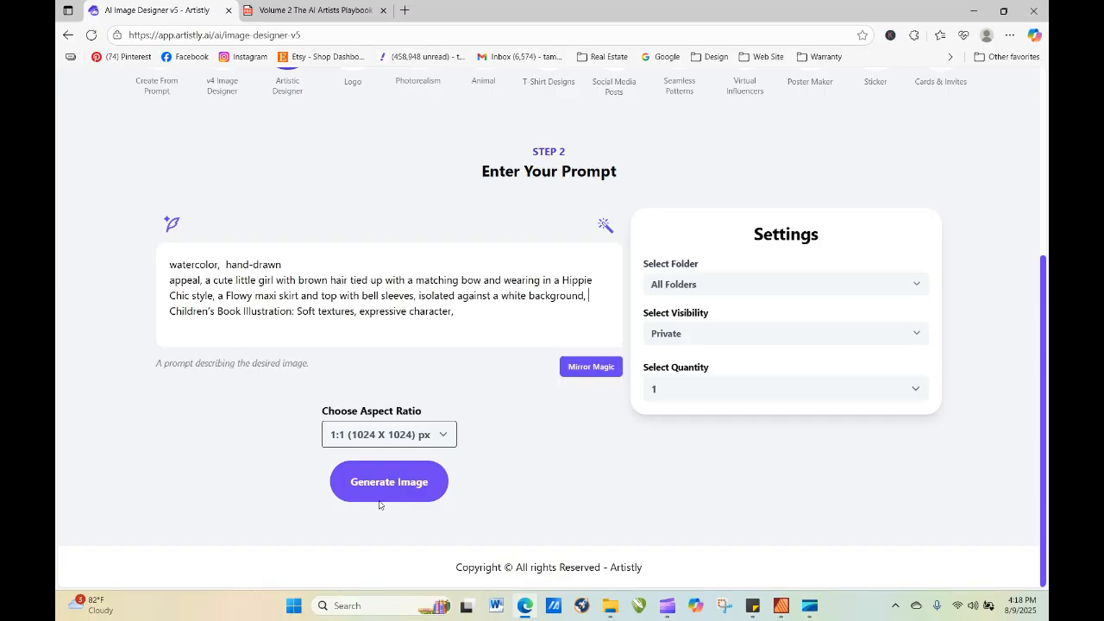
left_click(409, 484)
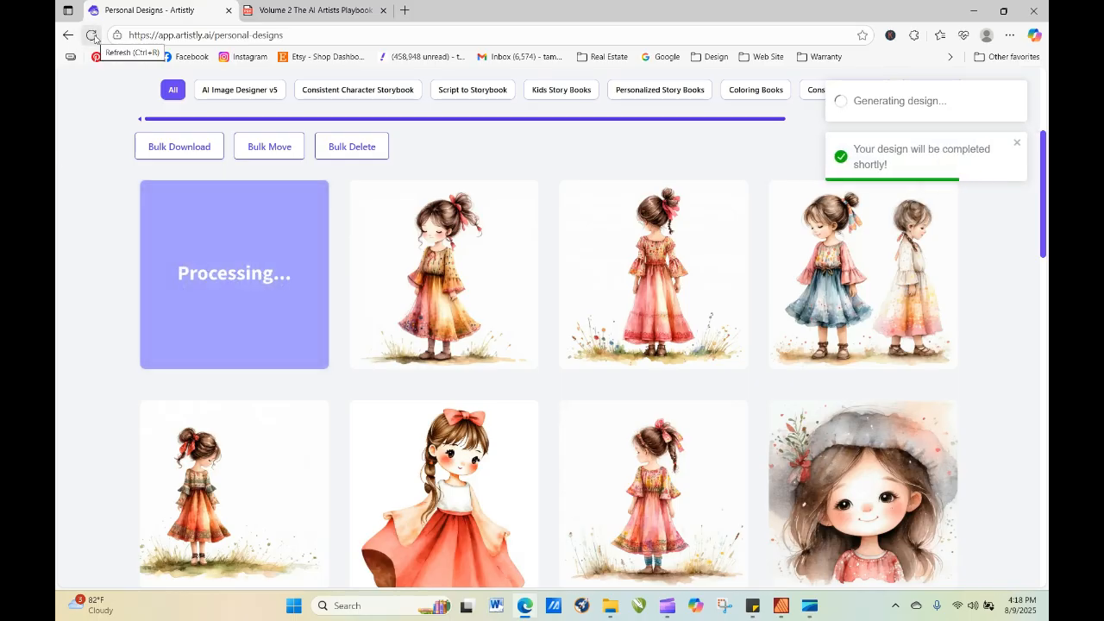
Reload the personal designs page repeatedly until the image from the reordered prompt is finished.
left_click(91, 35)
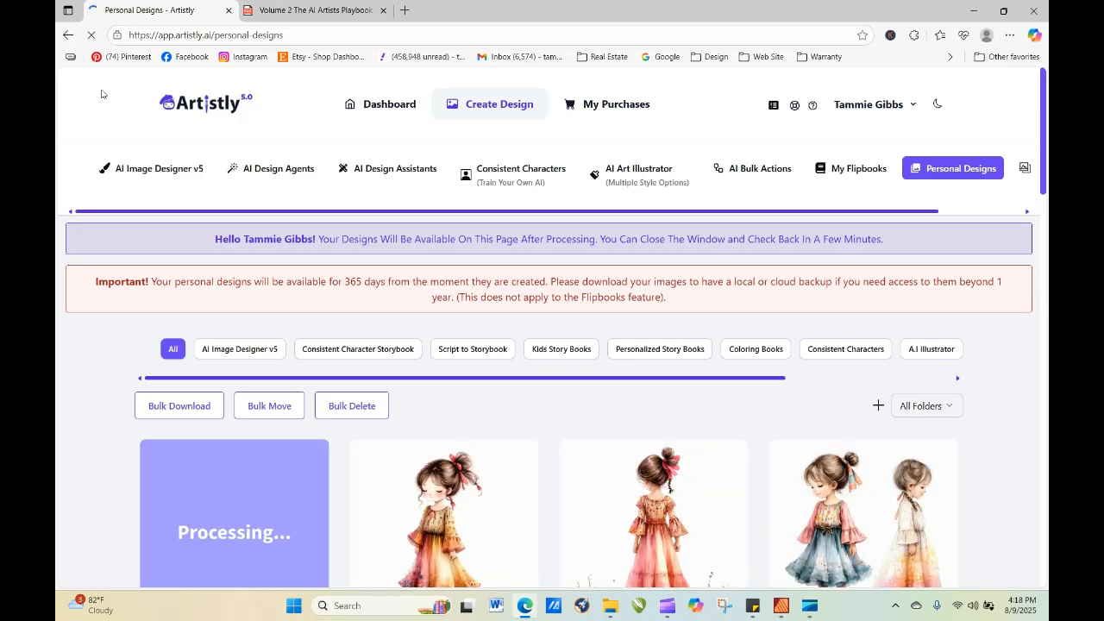
left_click(92, 36)
left_click(91, 35)
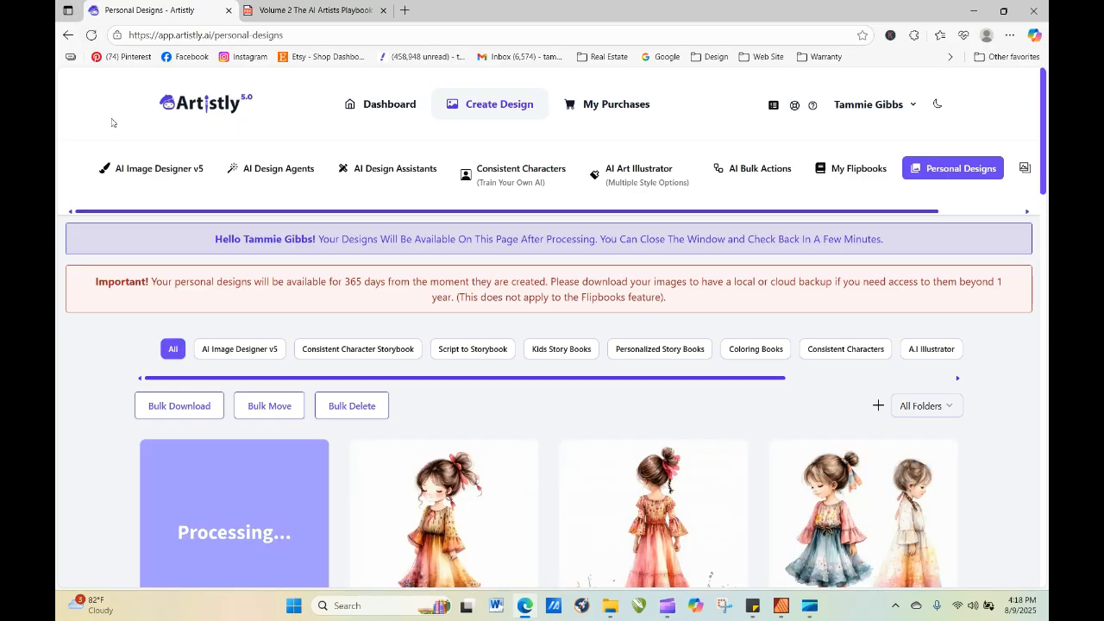
left_click(91, 35)
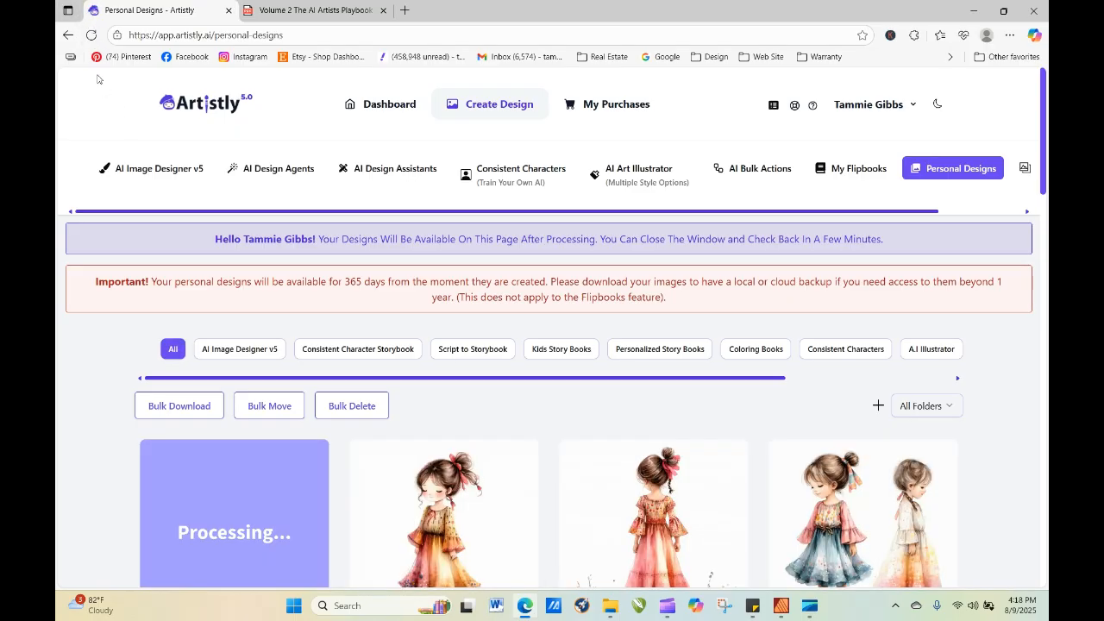
left_click(91, 37)
left_click(92, 36)
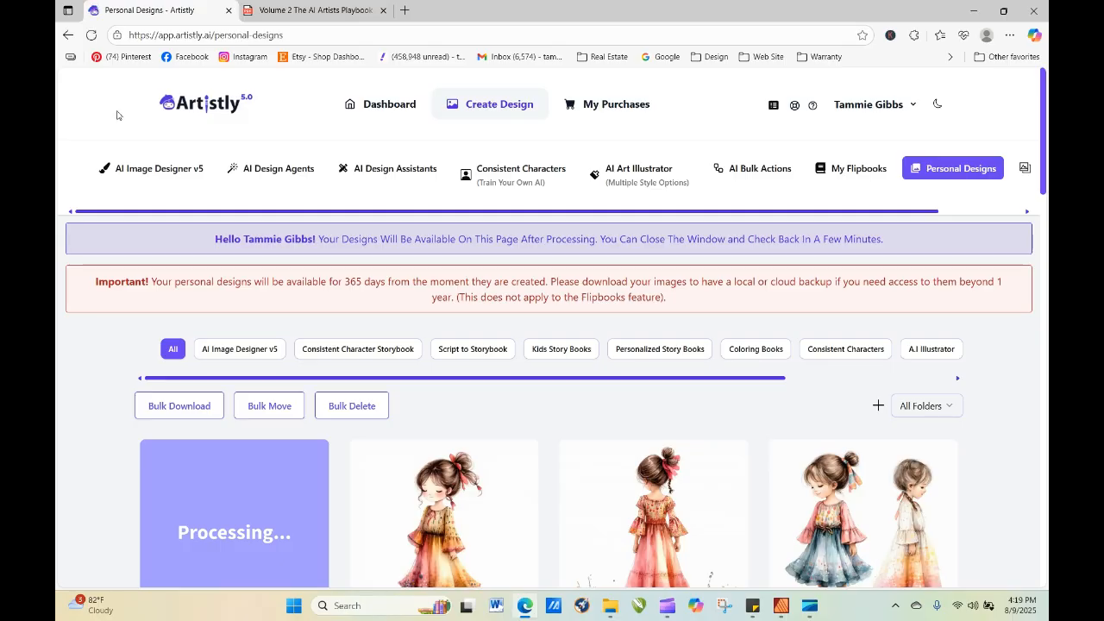
left_click(91, 37)
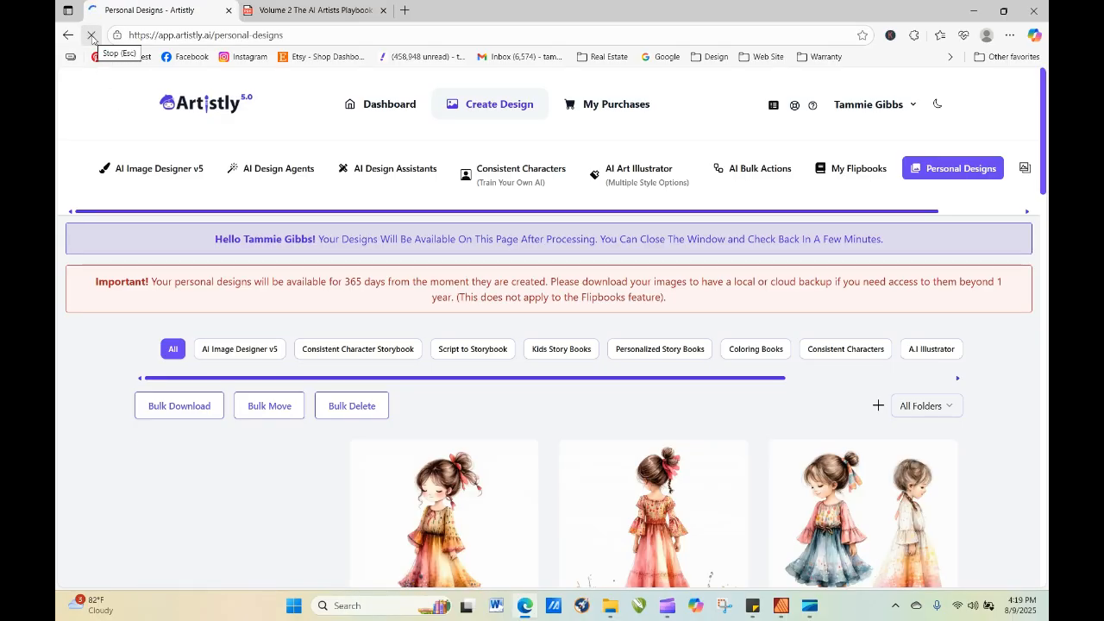
Re-generate the newest image of the front-facing girl with a quantity of 4, removing the line break after "hand-drawn" in the prompt.
scroll(552, 345, "down", 3)
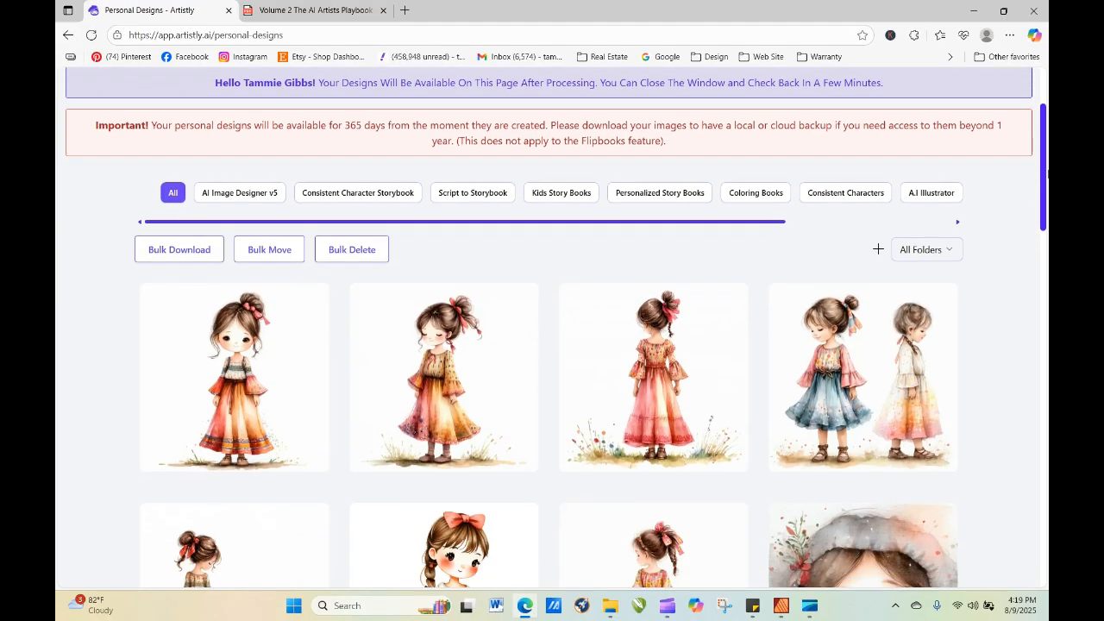
left_click(206, 338)
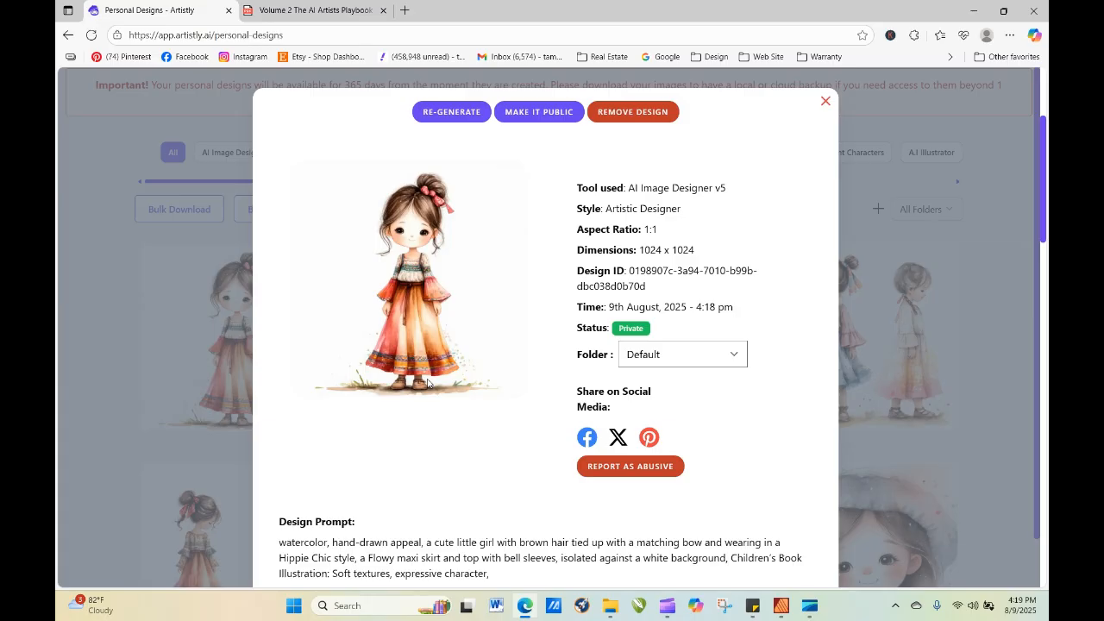
left_click(441, 114)
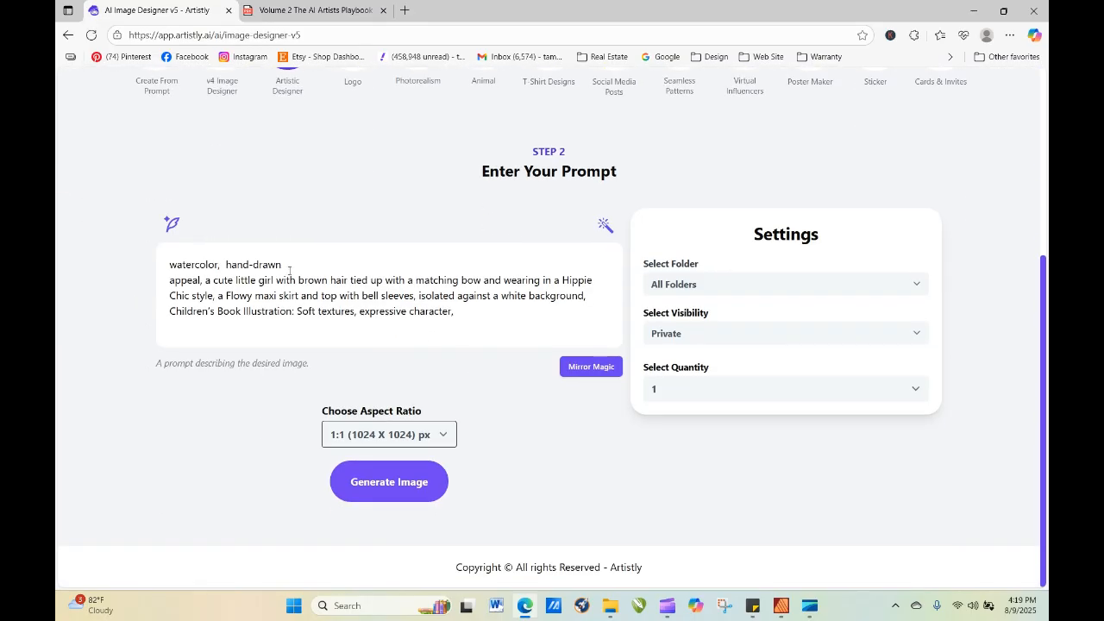
left_click(290, 271)
key("Delete")
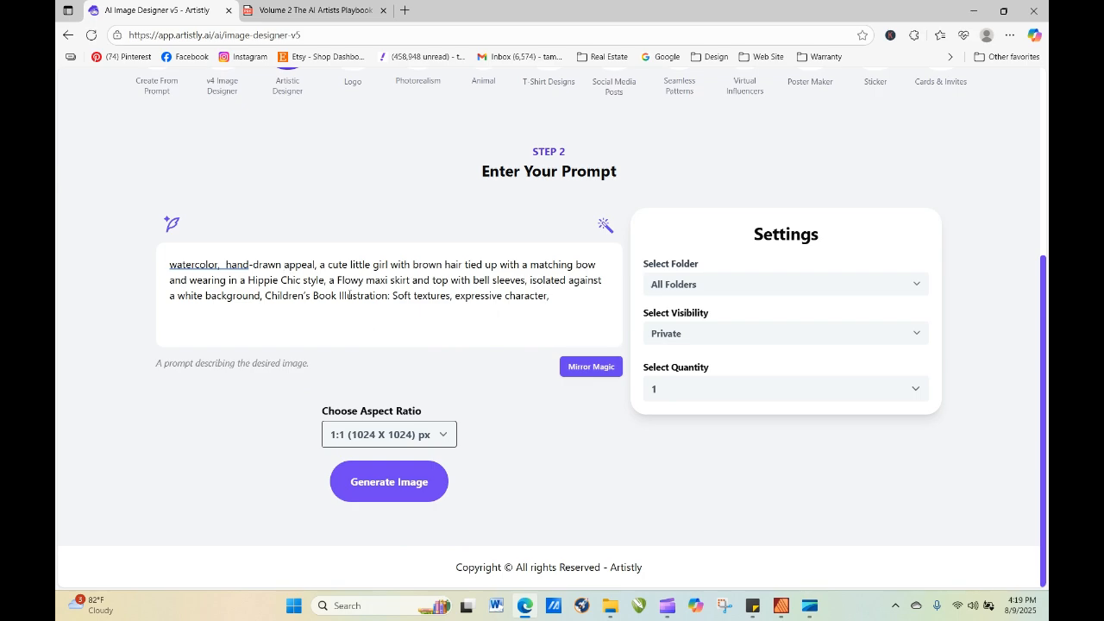
left_click(652, 395)
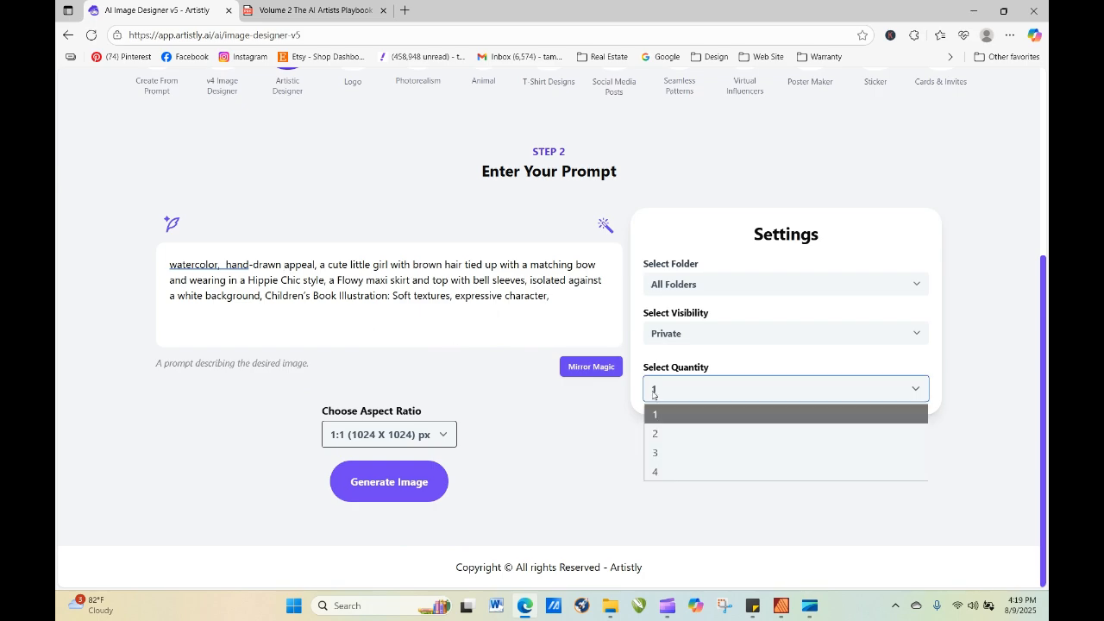
left_click(658, 470)
left_click(387, 480)
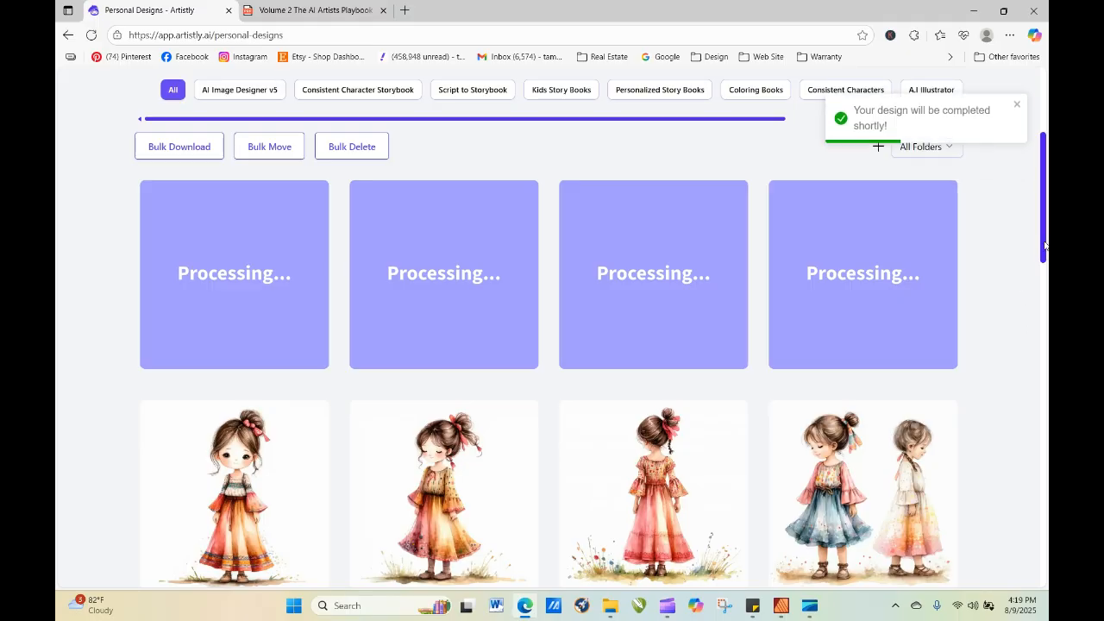
Browse the earlier personal designs and keep reloading the page until all four re-generated images are finished.
right_click(1016, 339)
left_click(1007, 161)
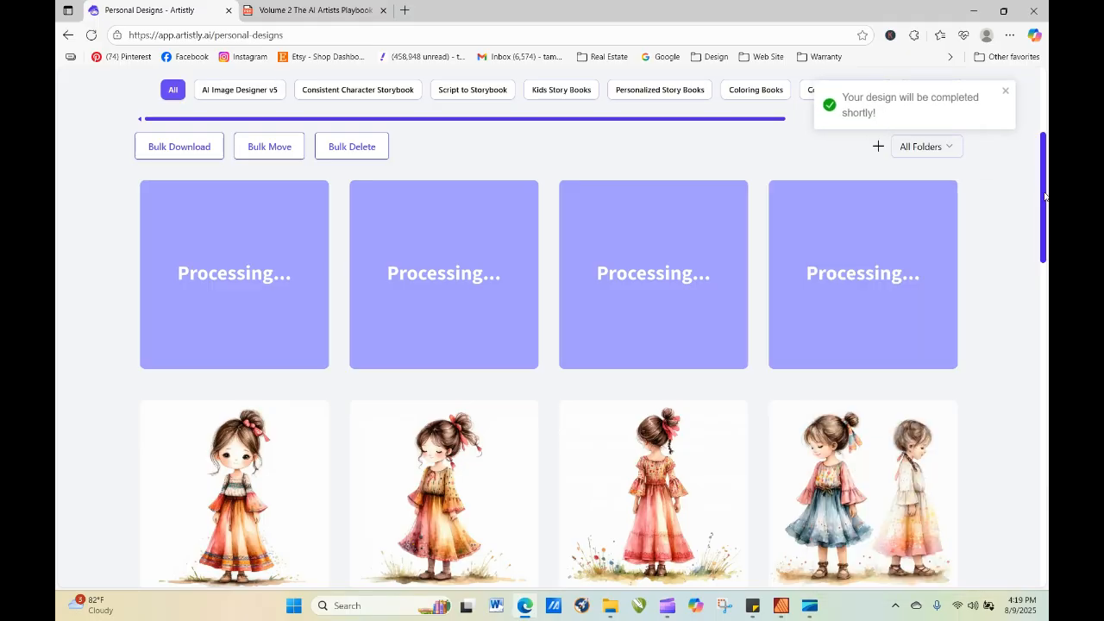
left_click_drag(1045, 200, 1046, 352)
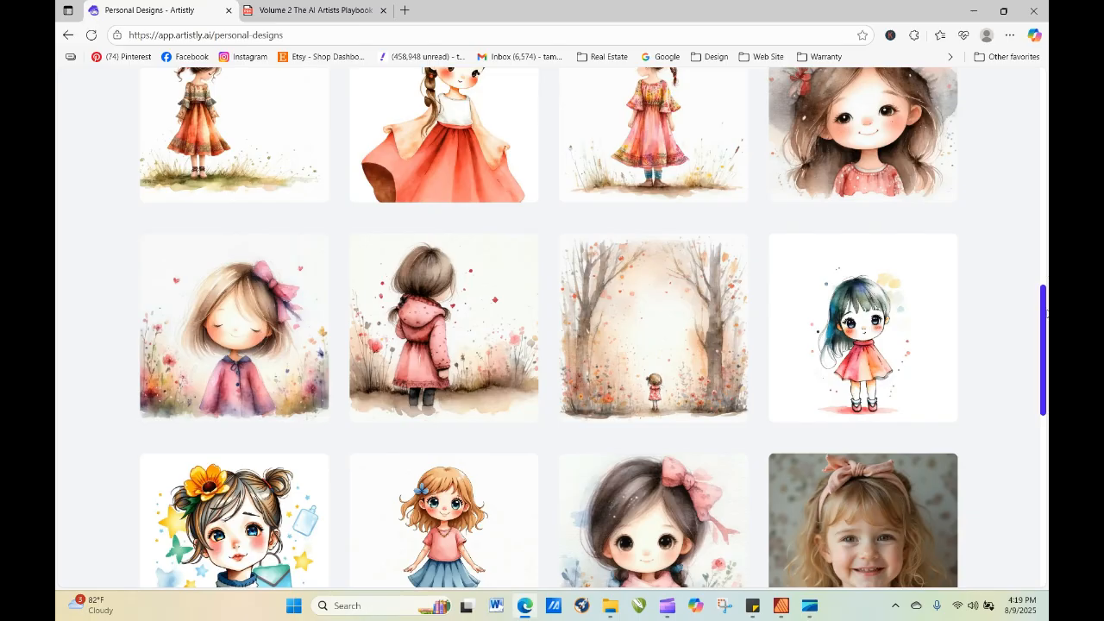
left_click_drag(1044, 326, 1028, 195)
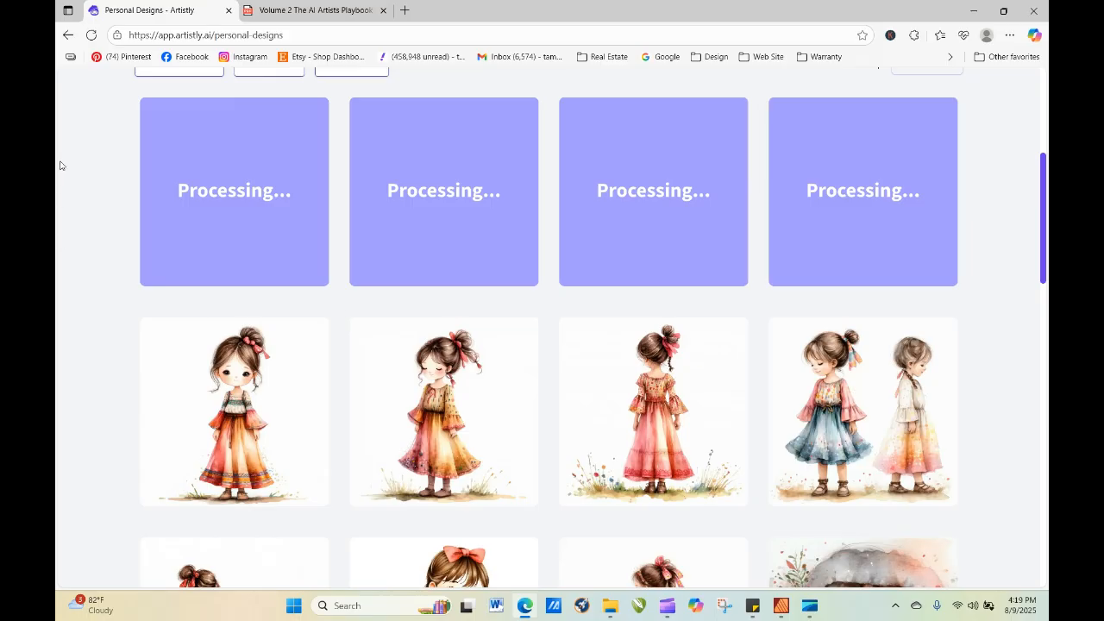
left_click(90, 36)
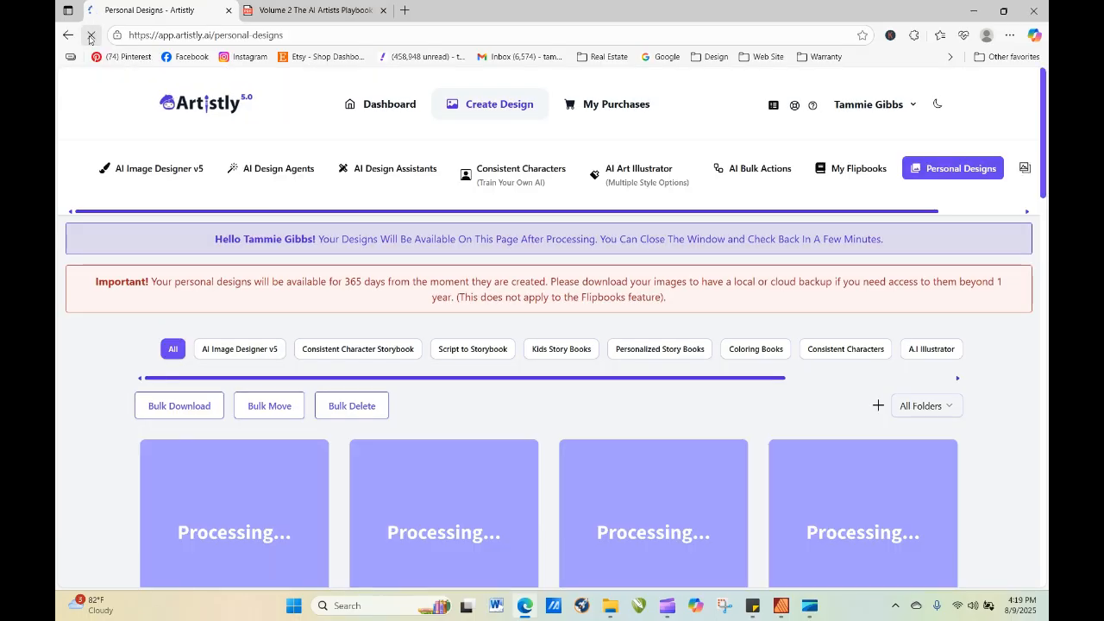
left_click(92, 37)
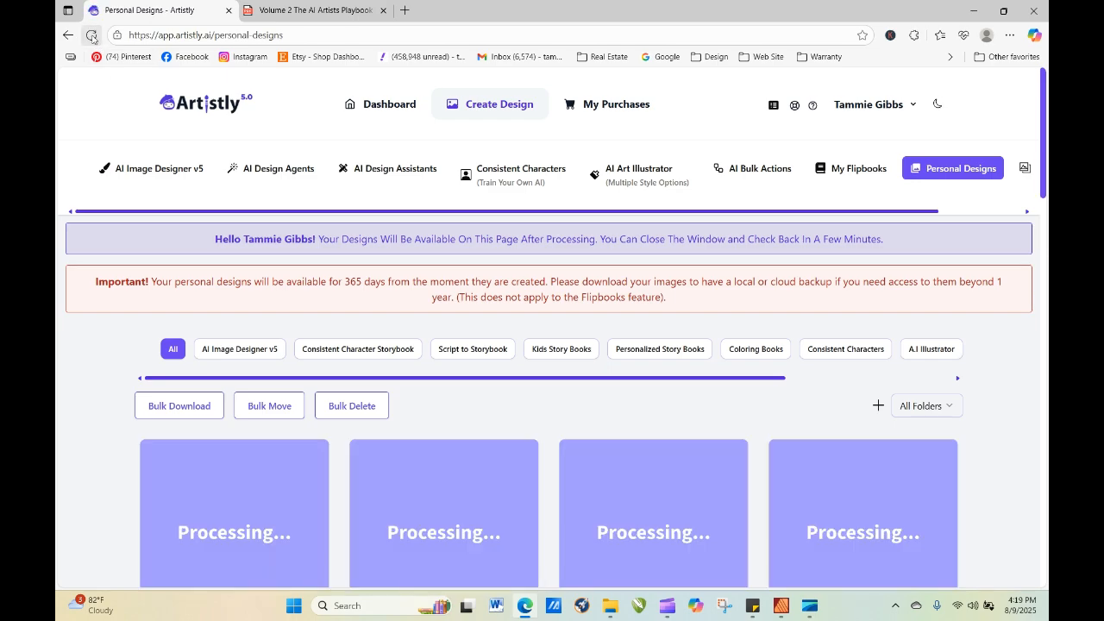
left_click(90, 36)
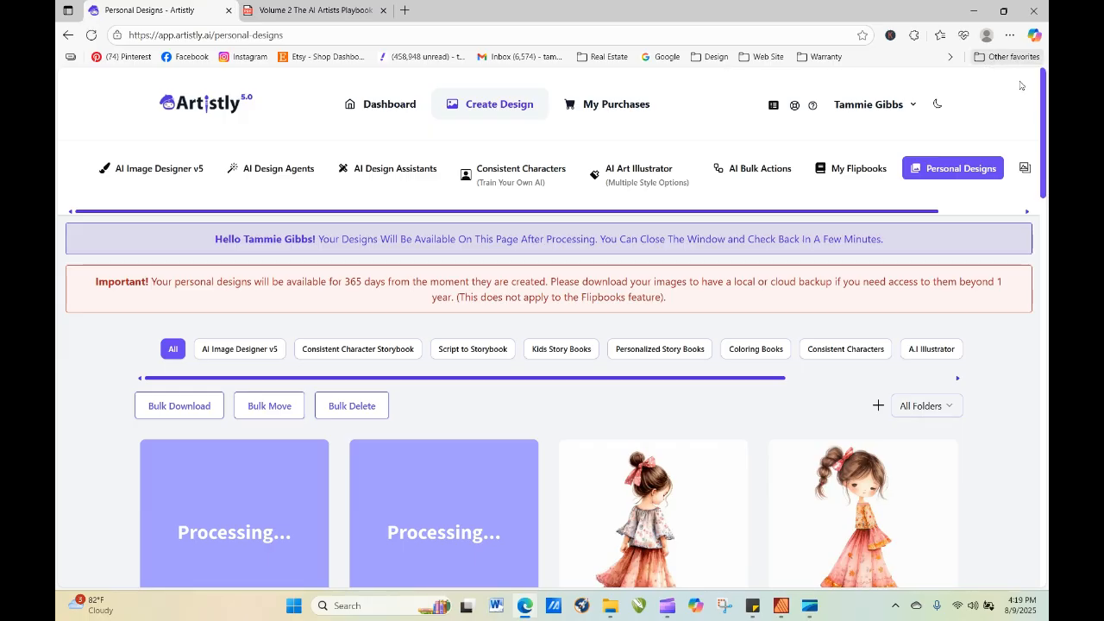
left_click_drag(1044, 113, 1043, 127)
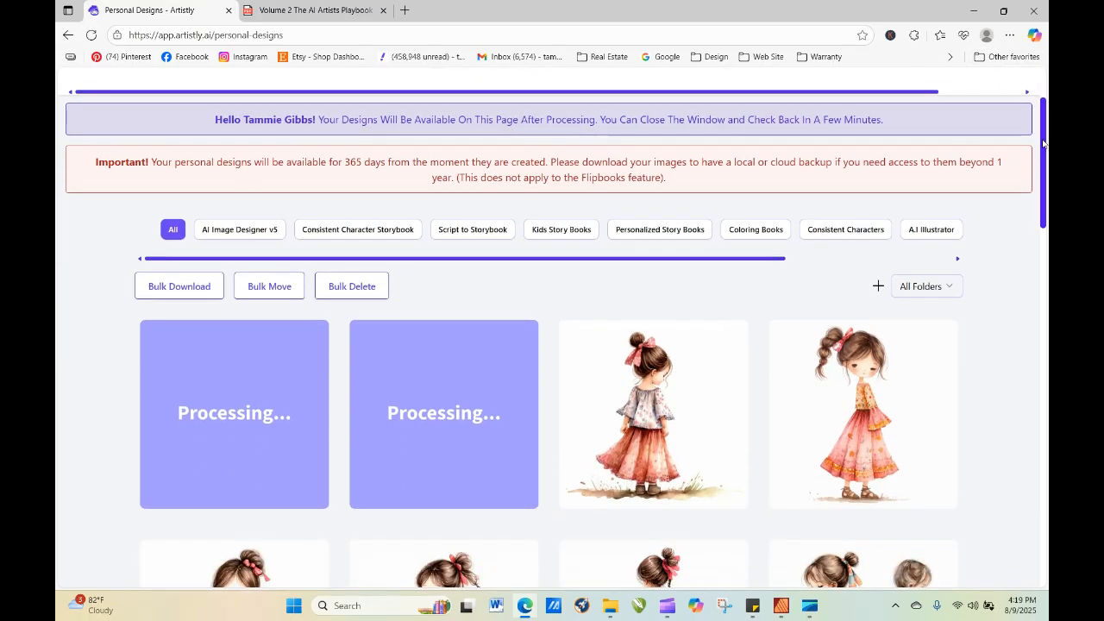
left_click(92, 36)
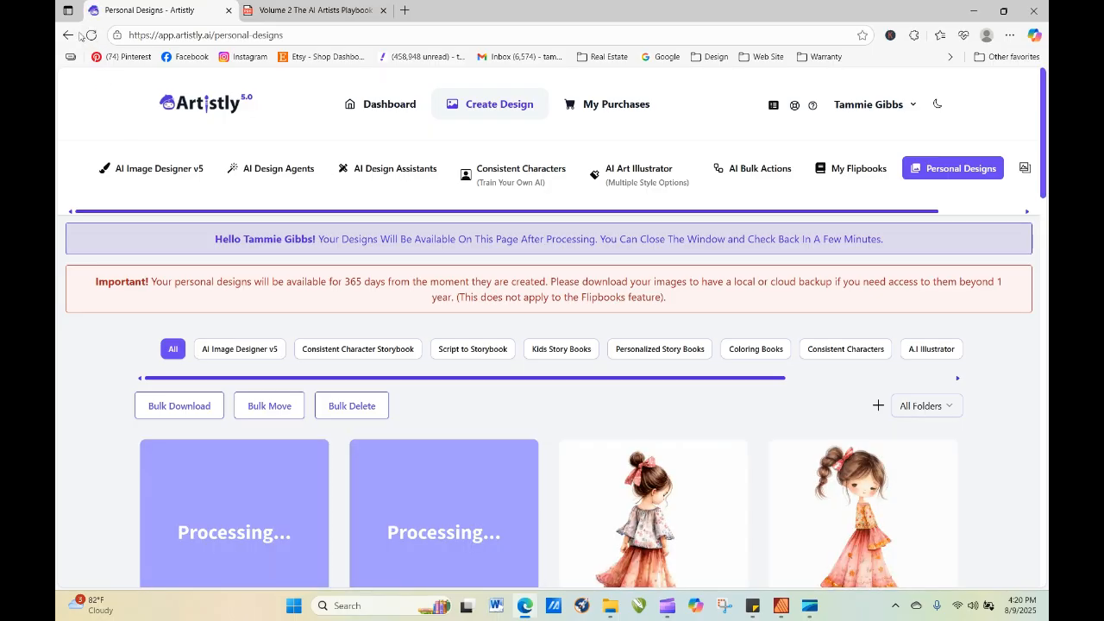
left_click(90, 35)
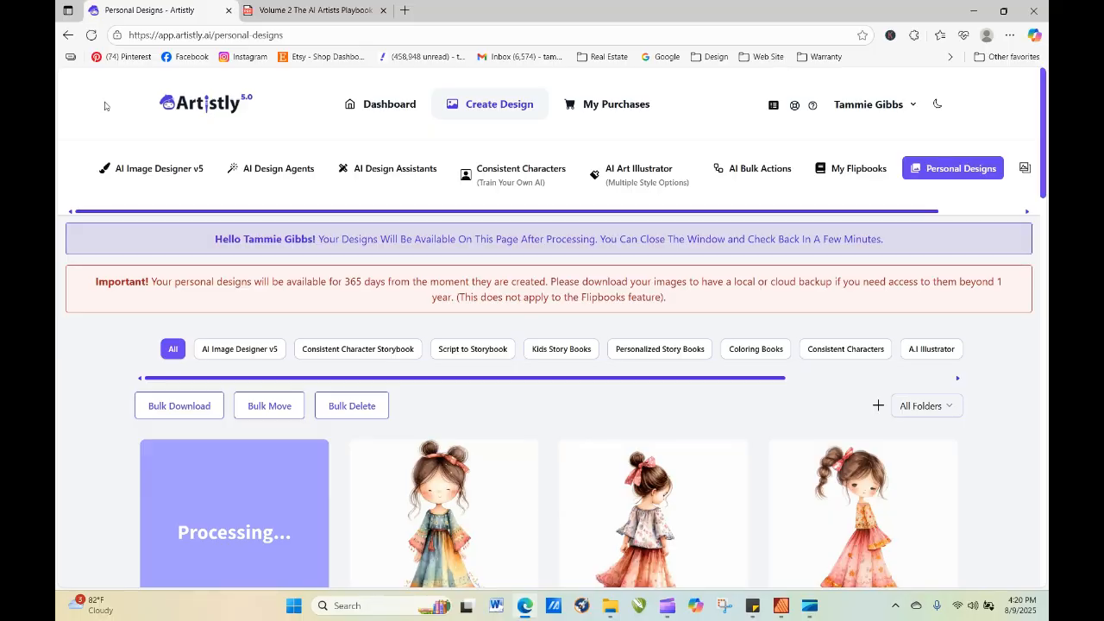
left_click(91, 35)
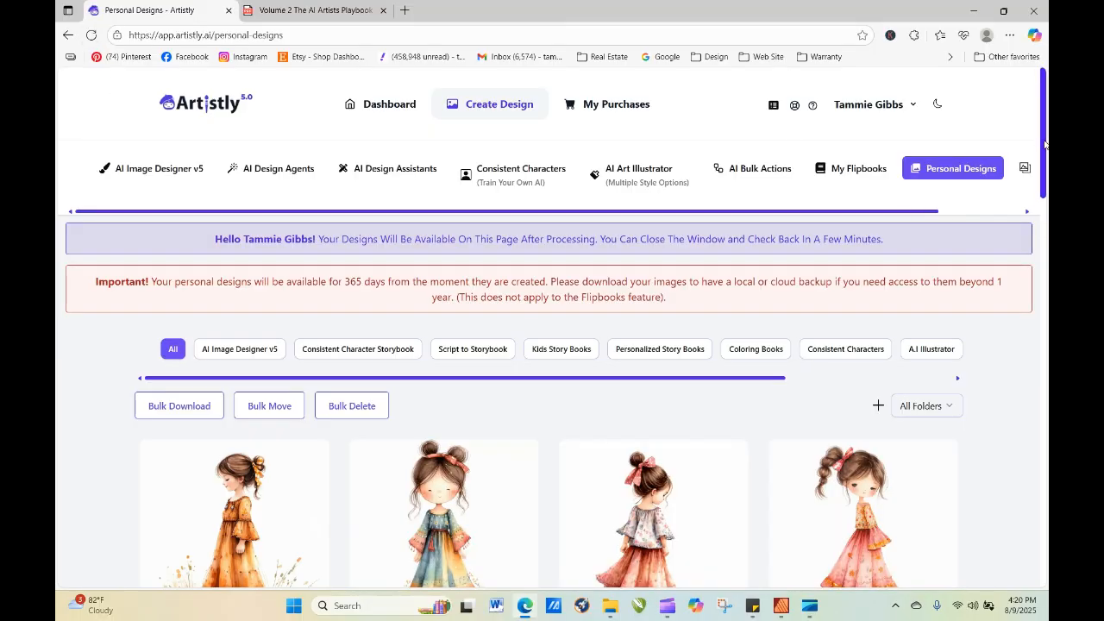
View the details of the new image of the girl with two hair buns, and zoom in on the new designs.
scroll(1045, 144, "down", 3)
mouse_move(542, 264)
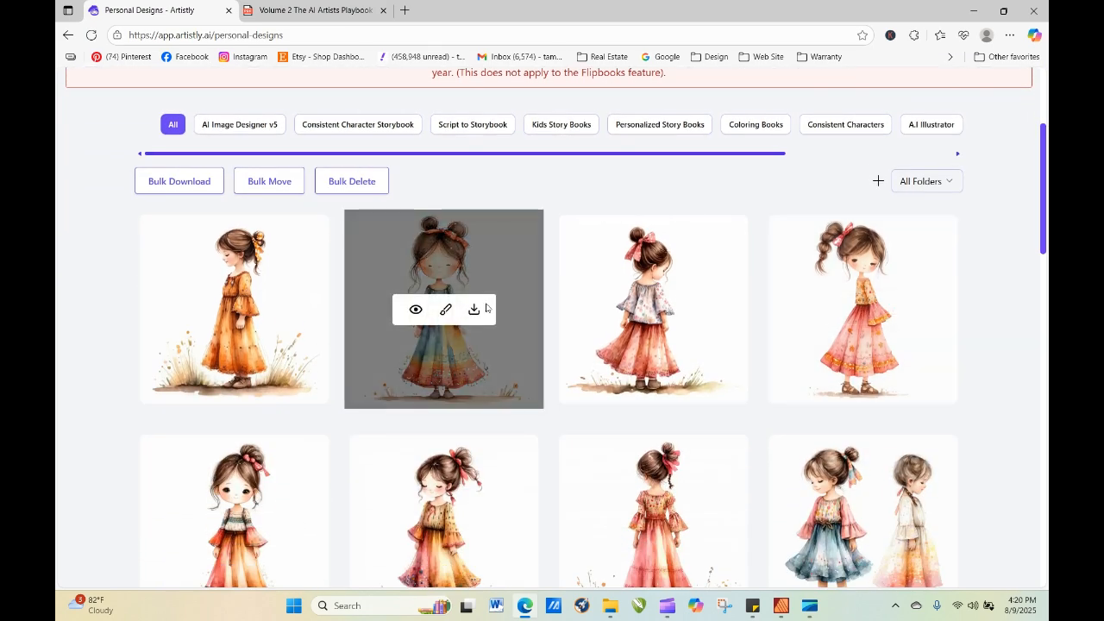
left_click(416, 310)
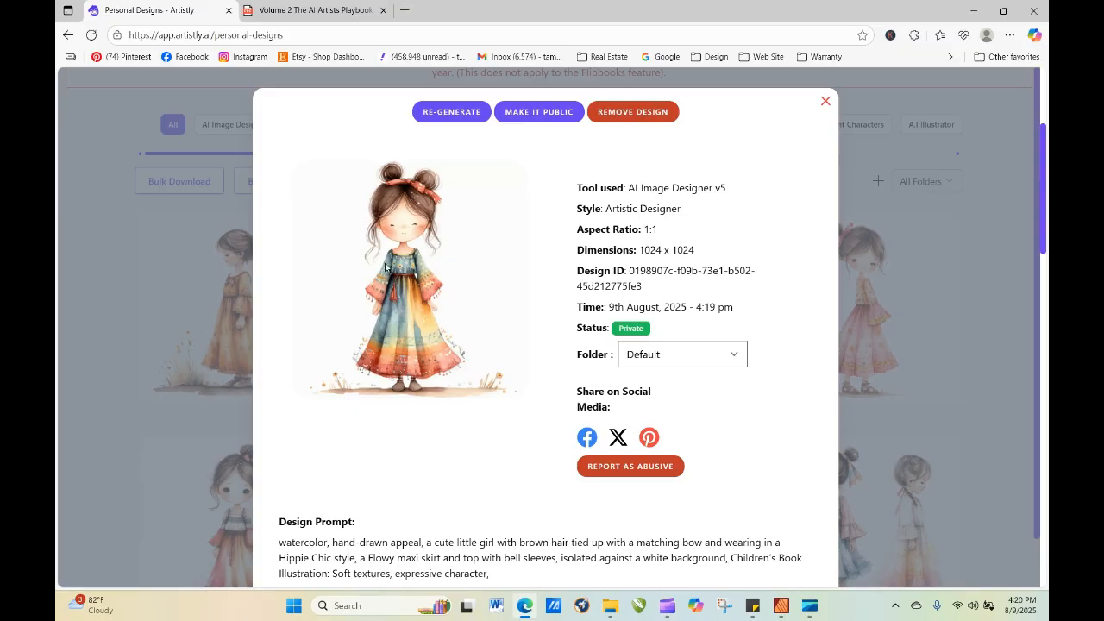
left_click(825, 101)
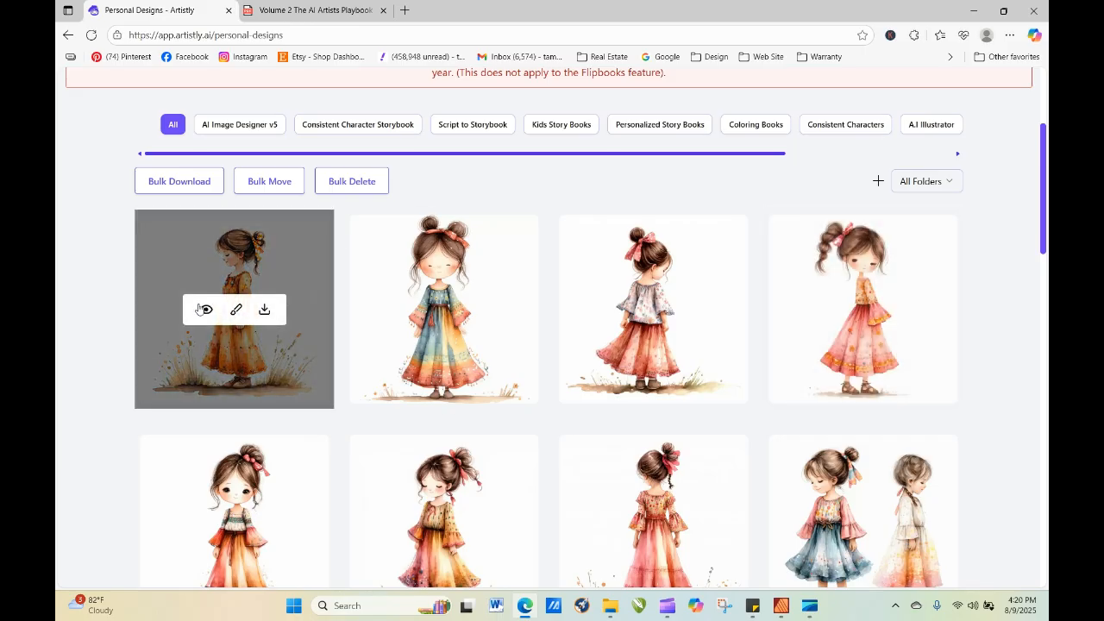
scroll(206, 310, "up", 3)
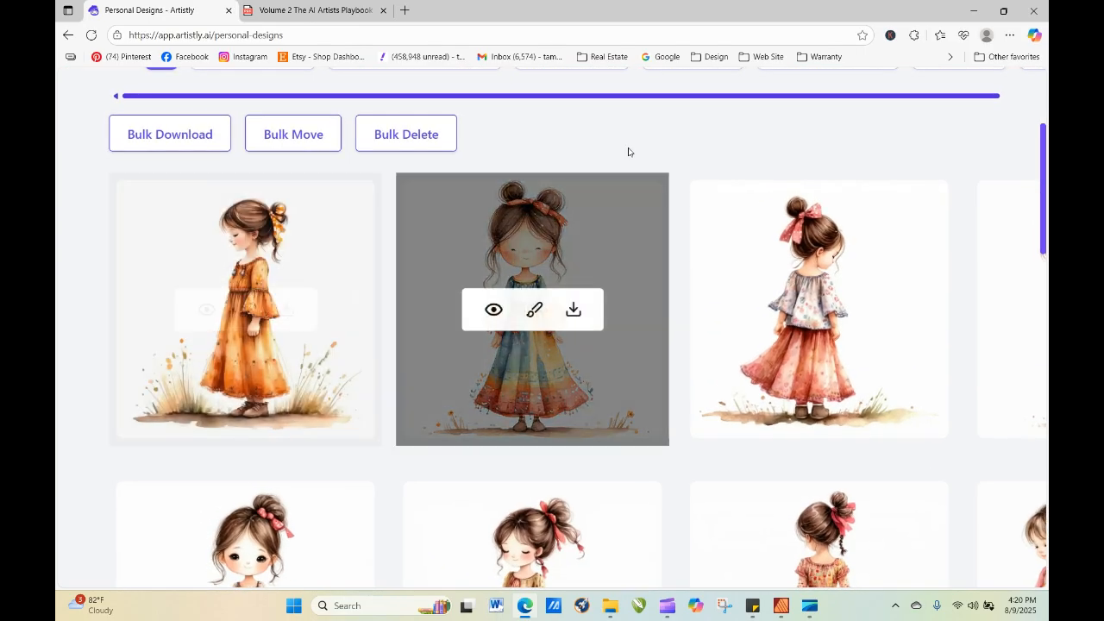
Open Artistly in a new browser tab and bring up the newest images in the personal designs.
left_click(405, 10)
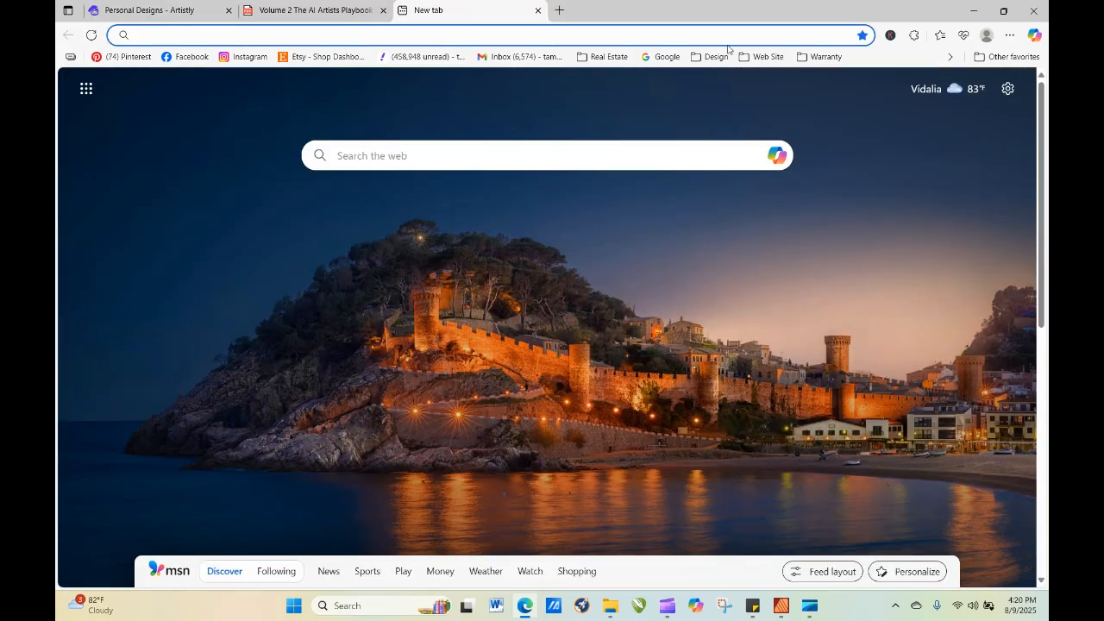
left_click(712, 56)
left_click(742, 94)
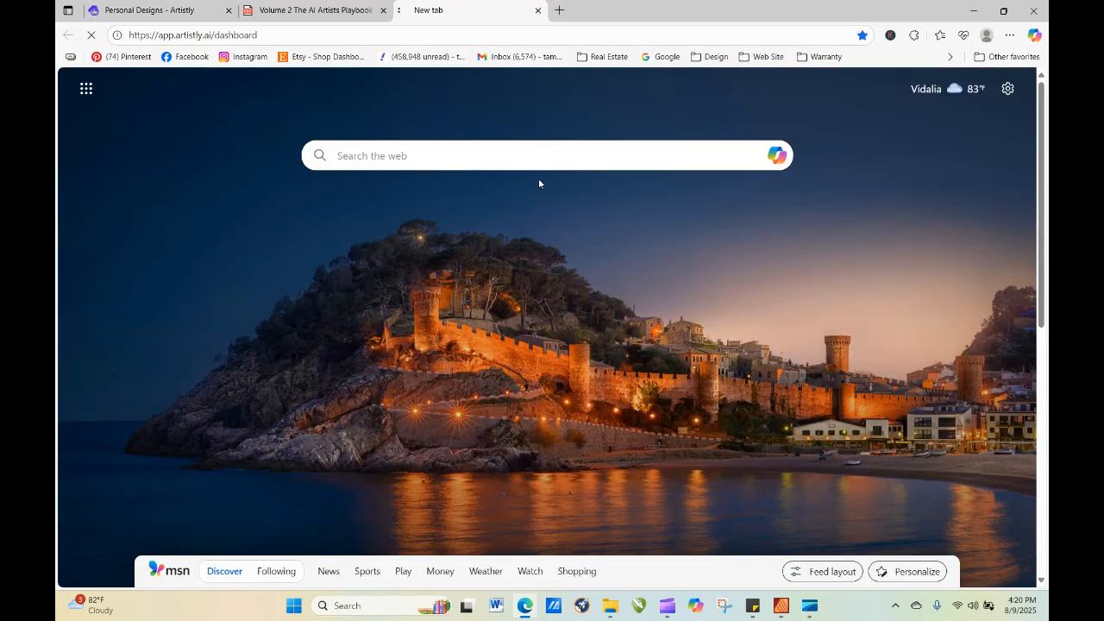
left_click(483, 104)
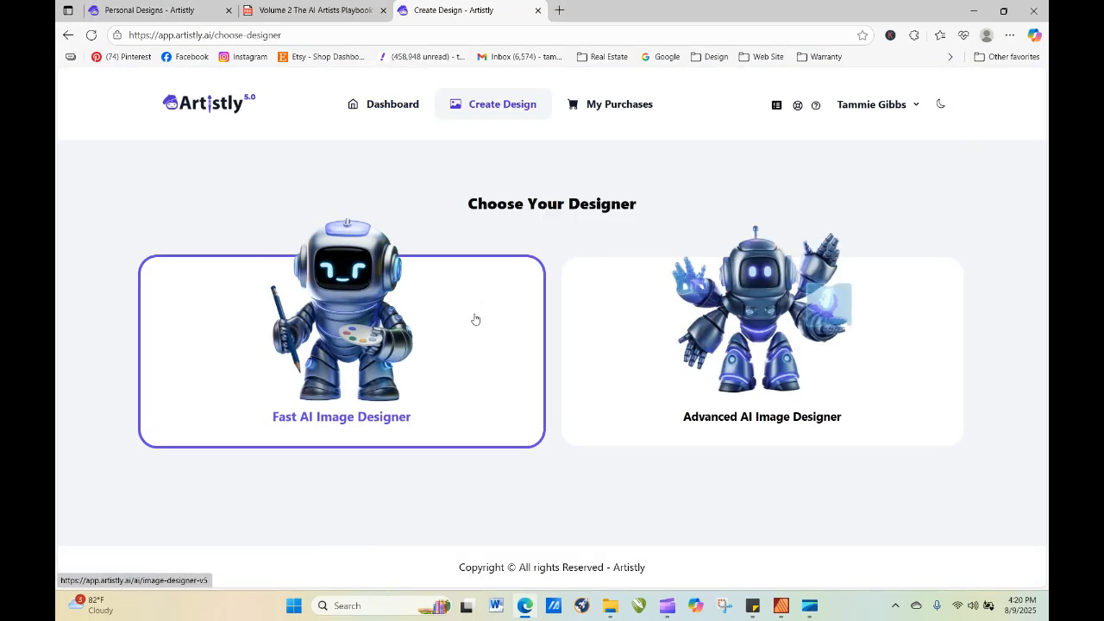
left_click(456, 328)
left_click(947, 172)
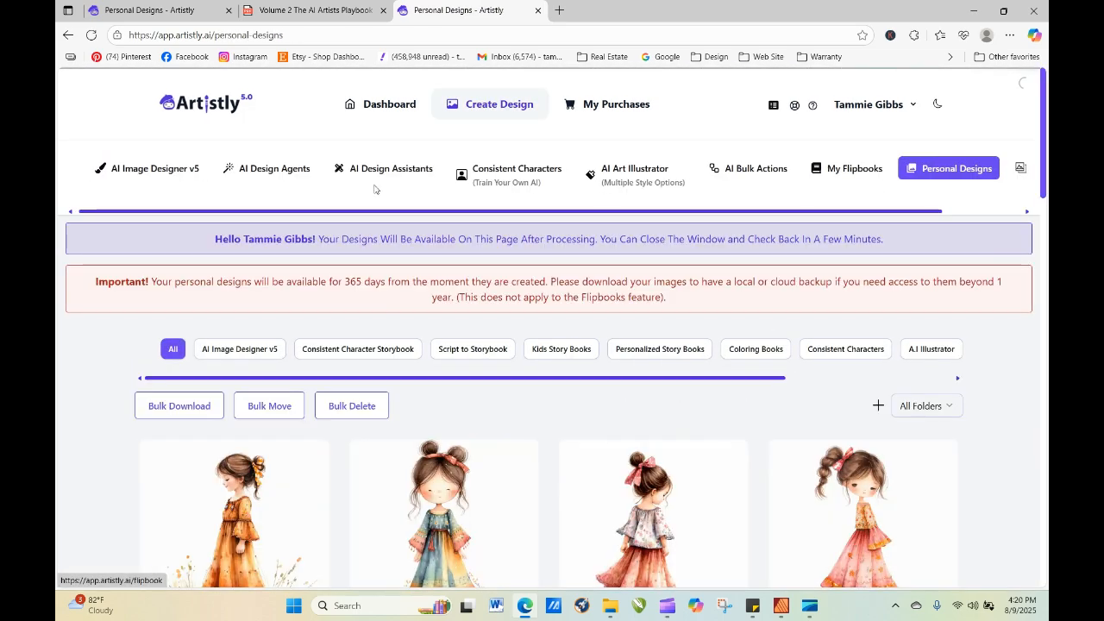
scroll(1046, 157, "down", 3)
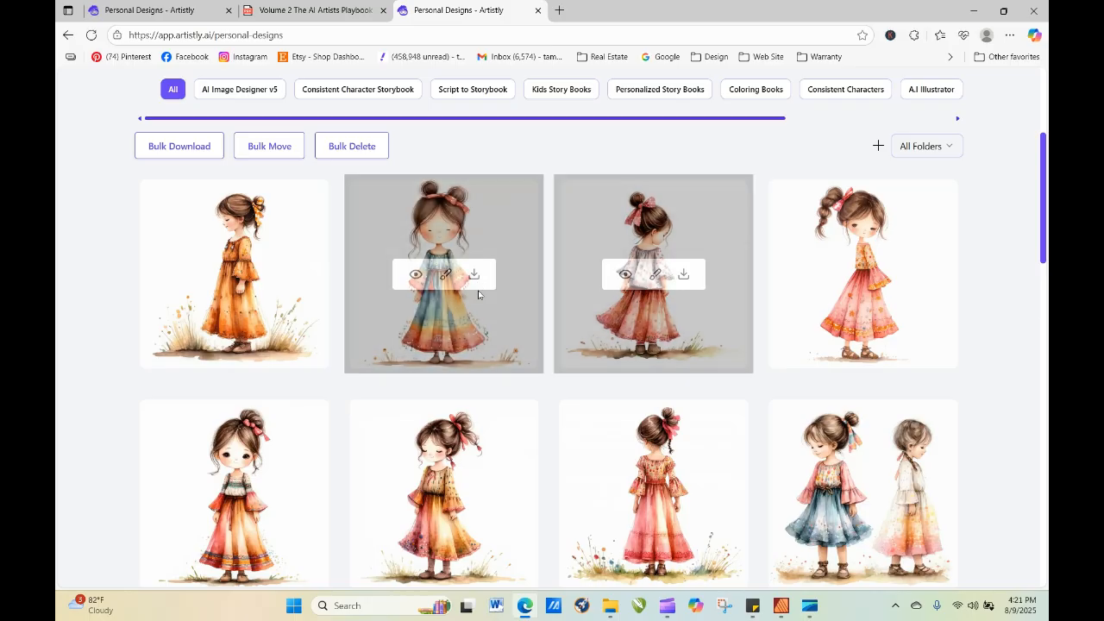
Re-generate the newest image of the girl in the orange dress, adding "looking forward" after "a cute little girl" in the prompt.
left_click(206, 276)
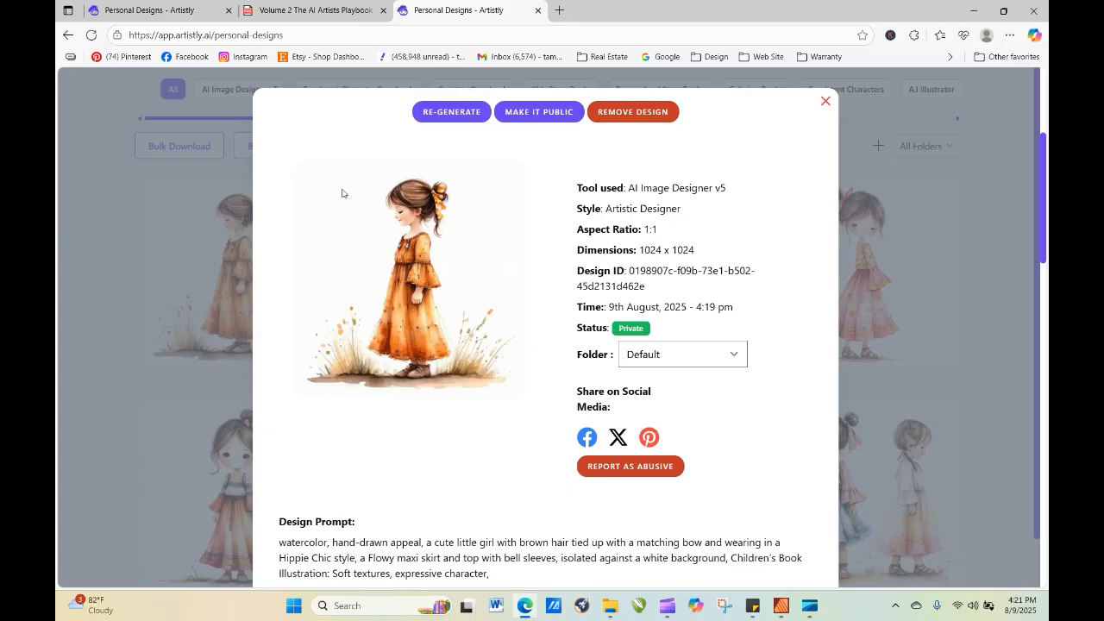
left_click(436, 121)
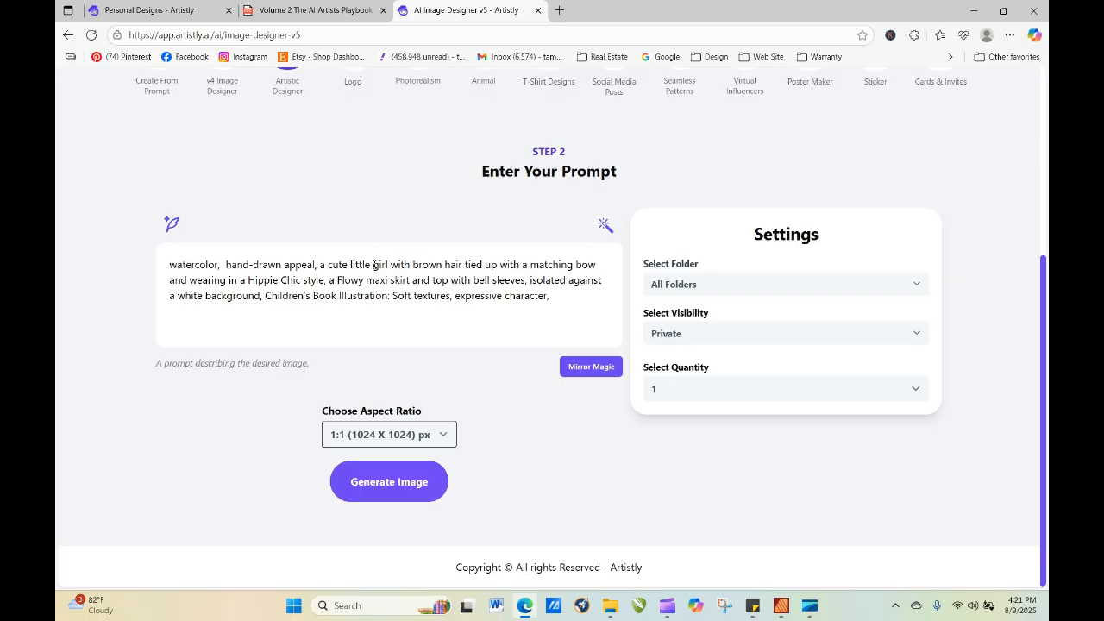
left_click(390, 265)
type("a")
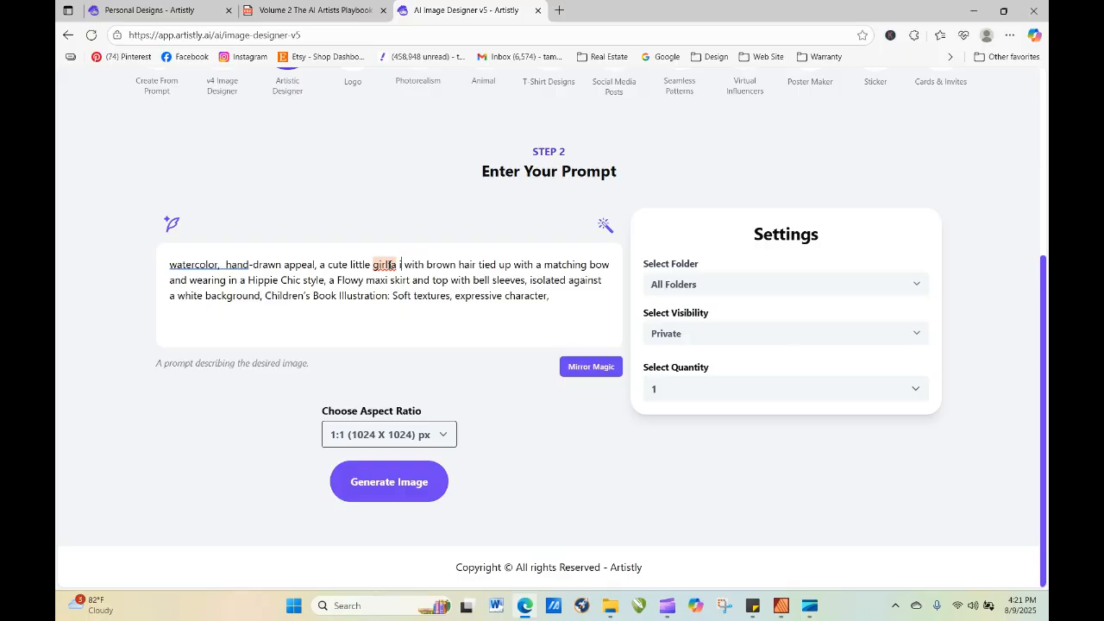
key("BackSpace")
key("BackSpace")
key("BackSpace")
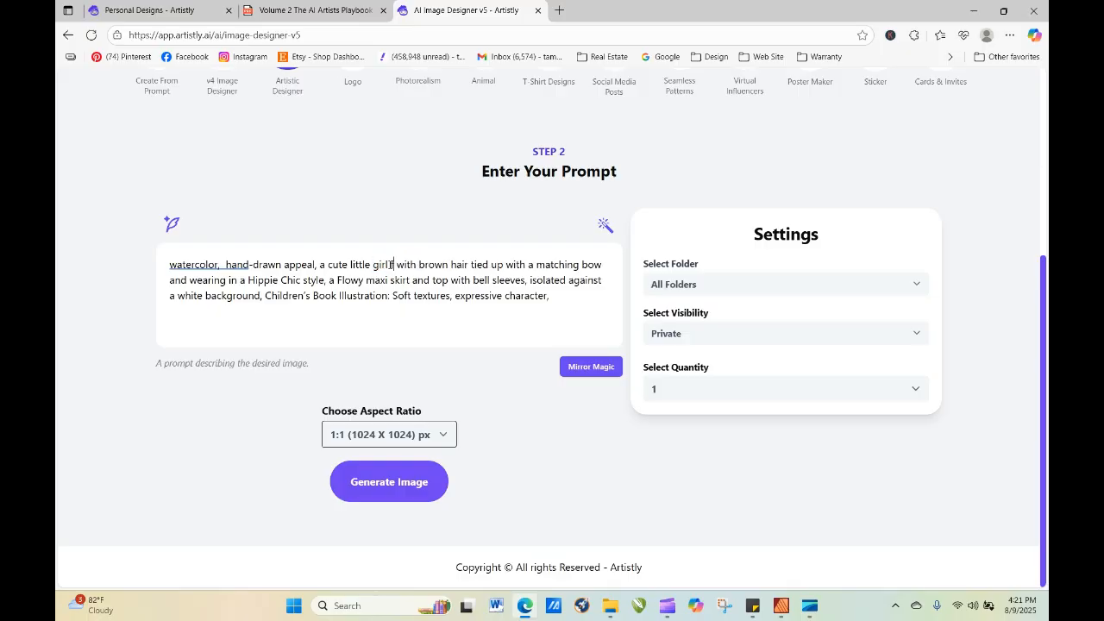
type("looking for")
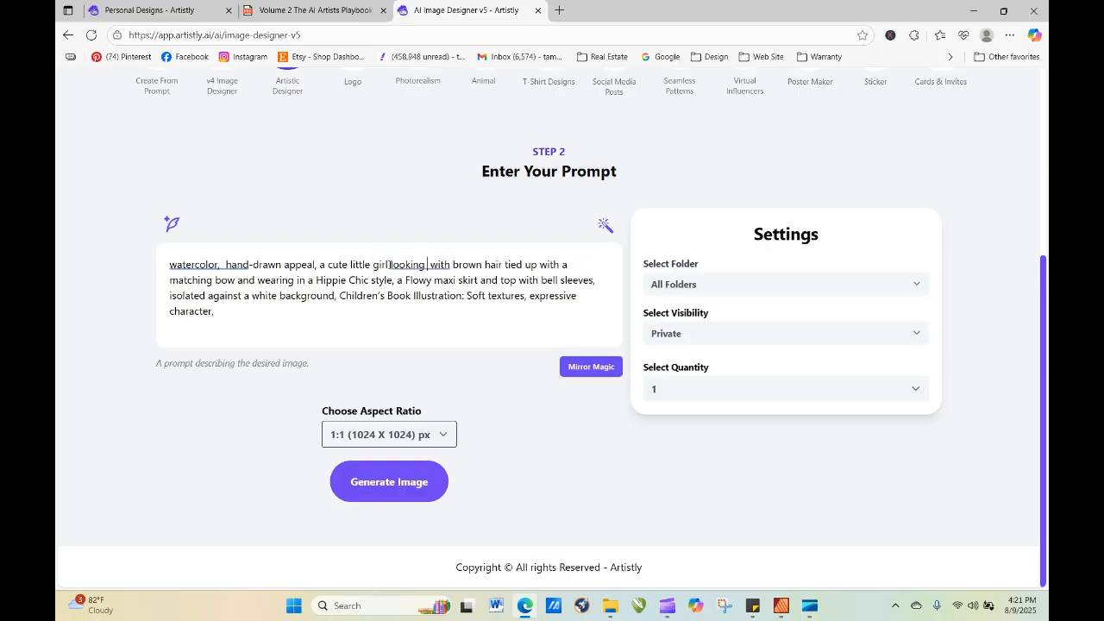
type("ward ")
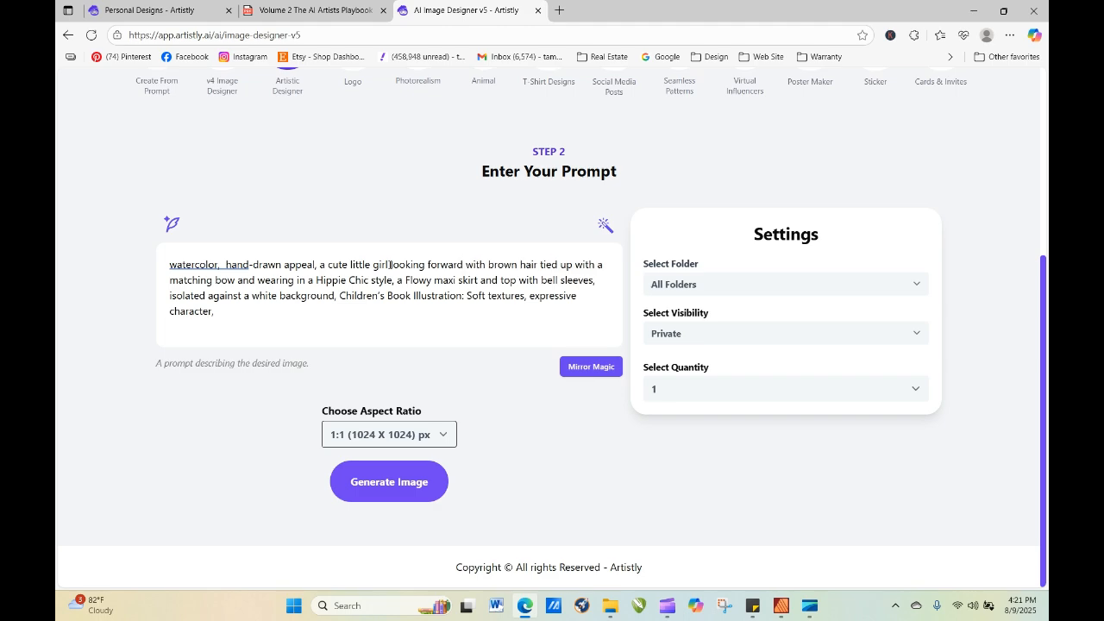
type(",")
key("BackSpace")
left_click(414, 485)
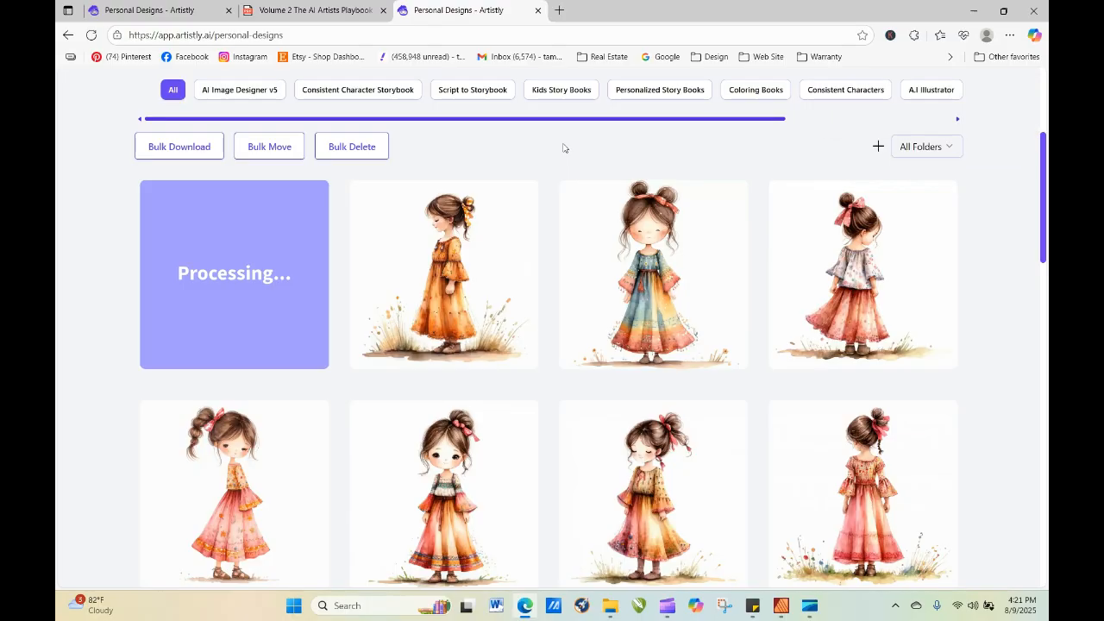
View the details of the back-facing girl in the pink skirt, and close them again.
mouse_move(866, 220)
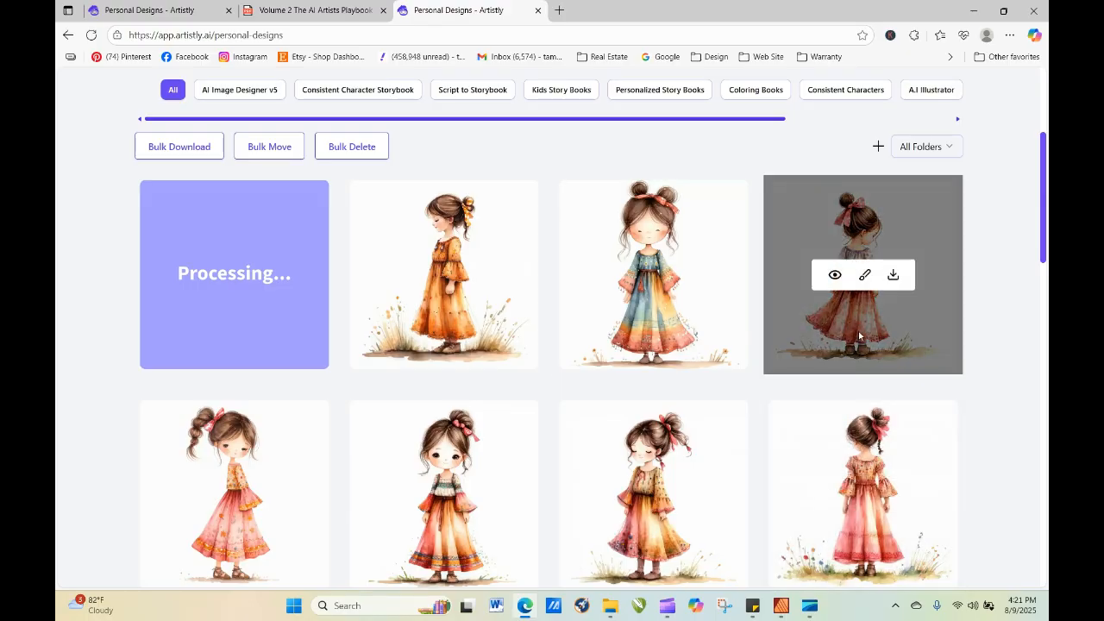
mouse_move(848, 463)
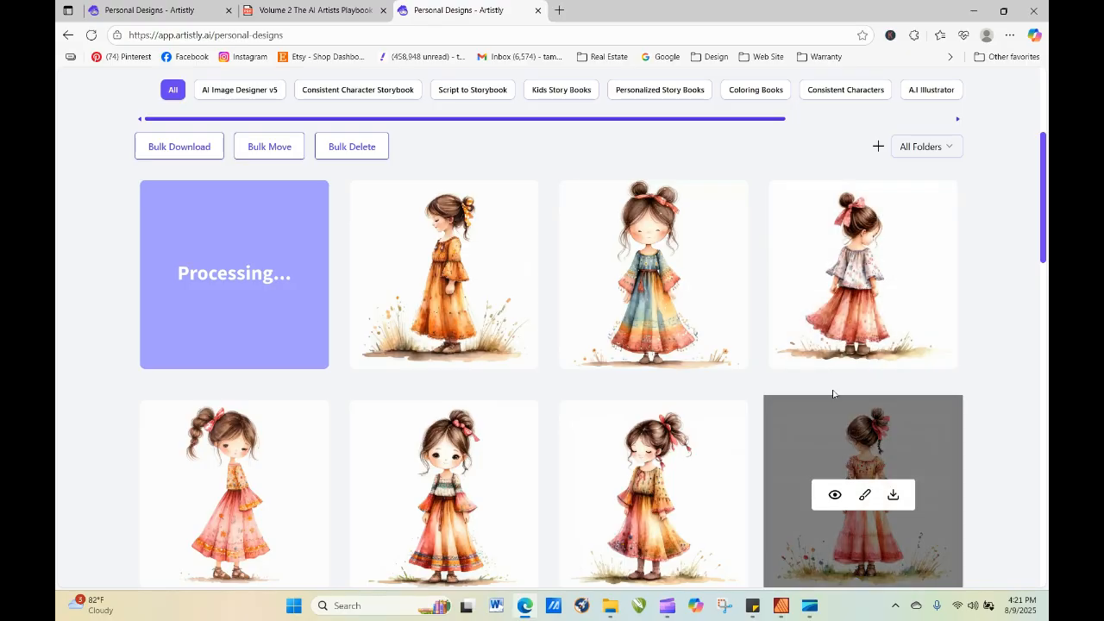
mouse_move(821, 271)
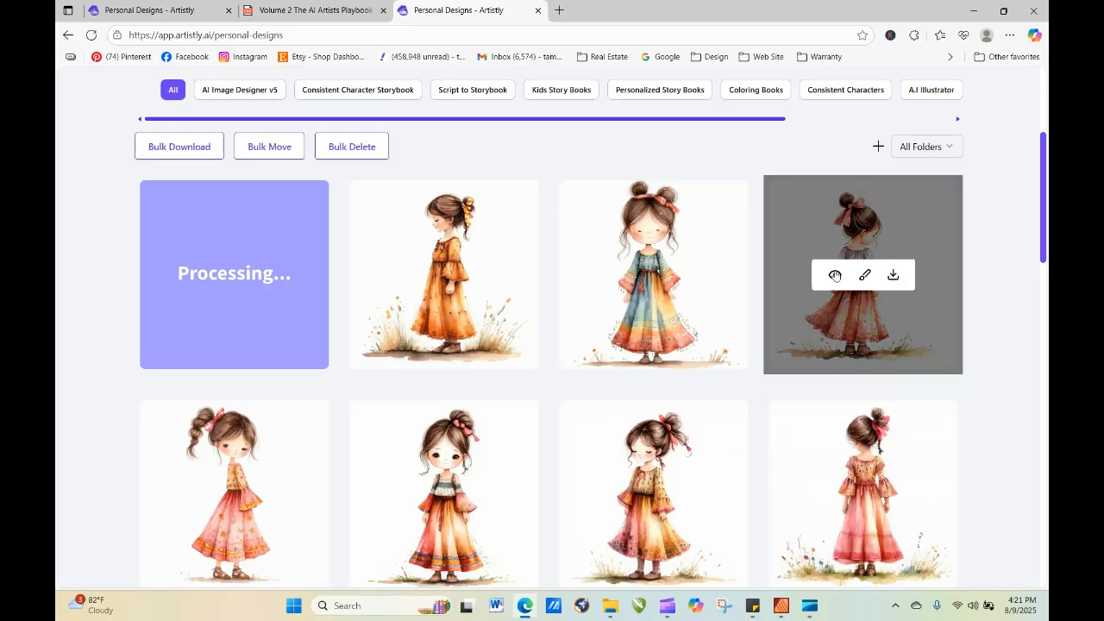
left_click(835, 275)
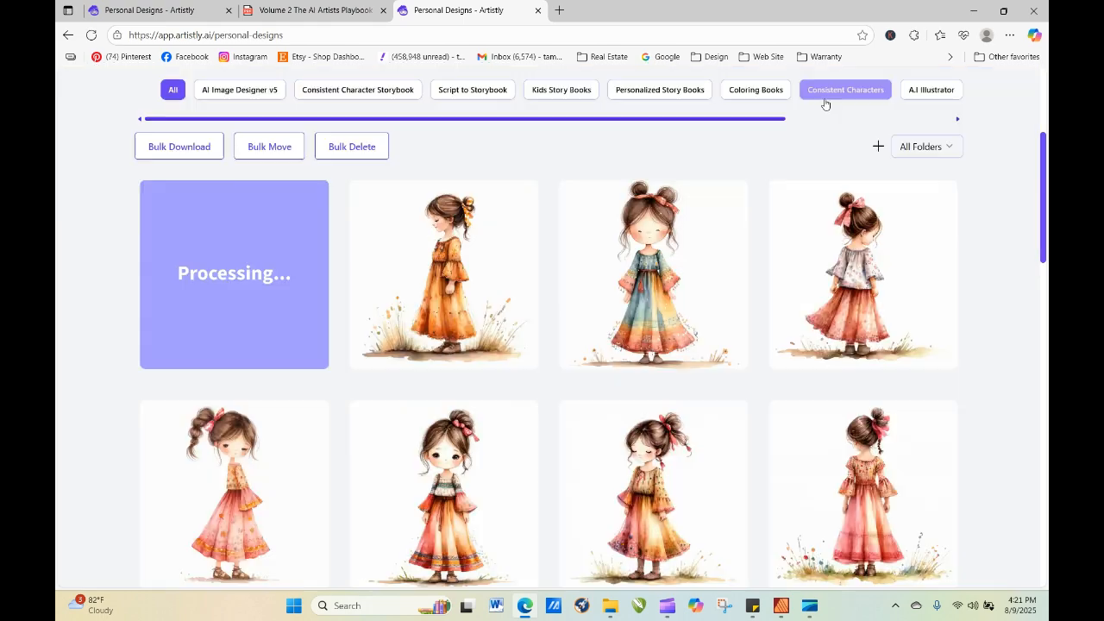
left_click(826, 102)
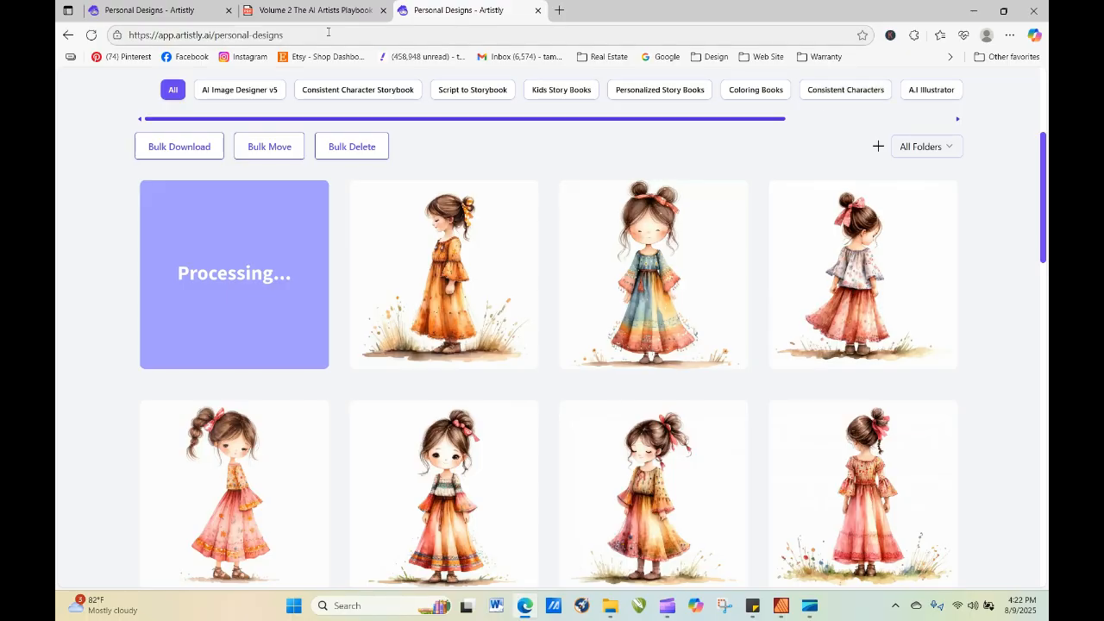
Reload the personal designs page until the "looking forward" image is finished, and check its details.
left_click(91, 34)
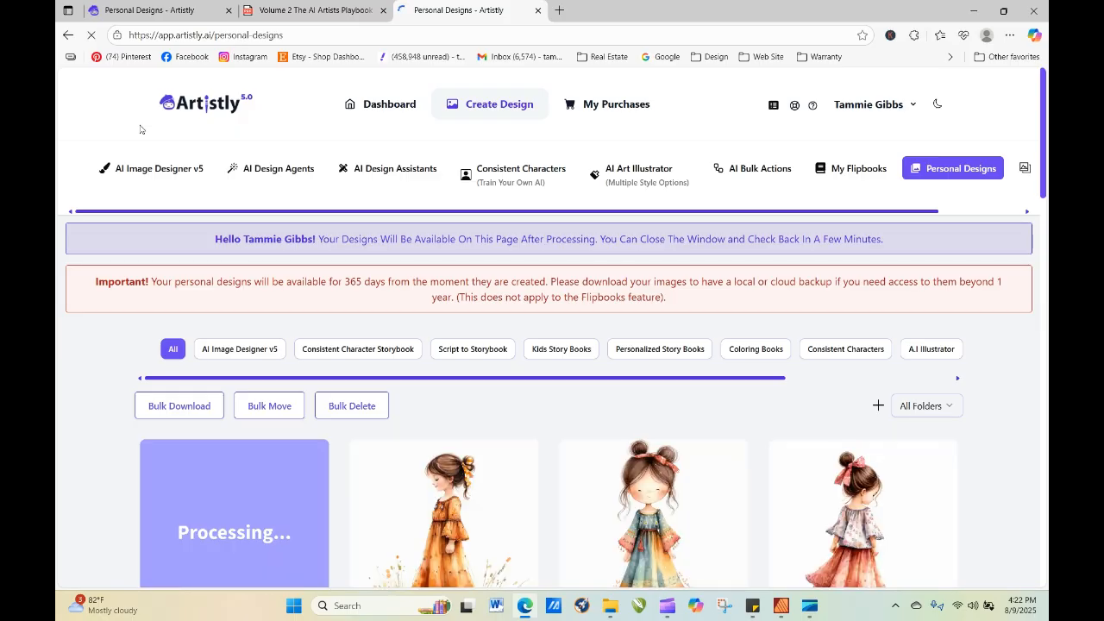
scroll(1045, 92, "down", 2)
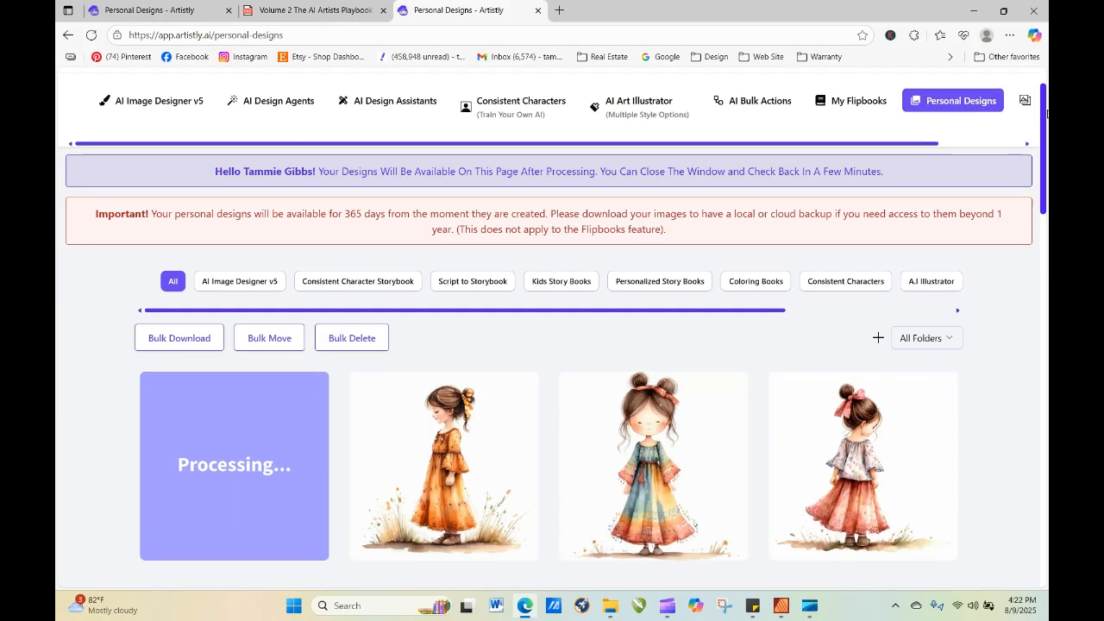
left_click(91, 34)
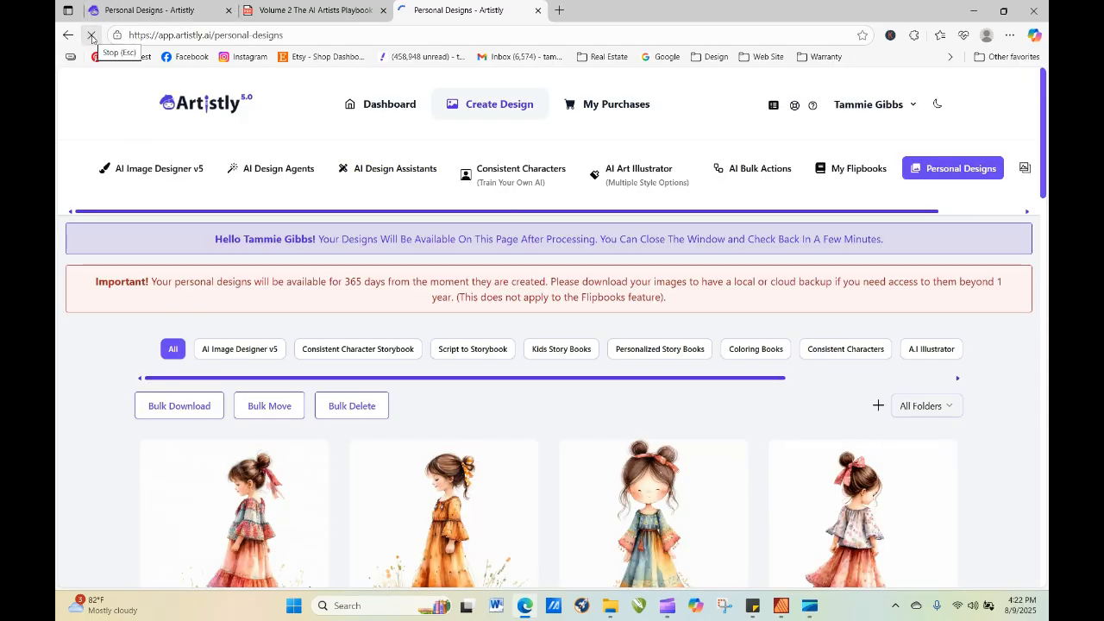
scroll(1044, 186, "down", 2)
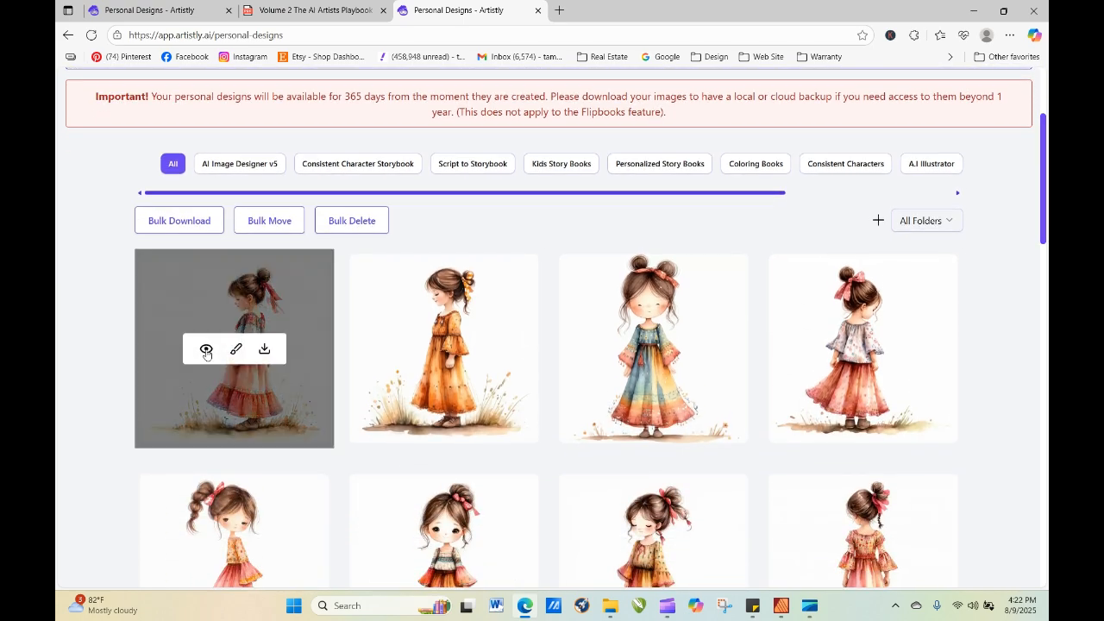
left_click(205, 348)
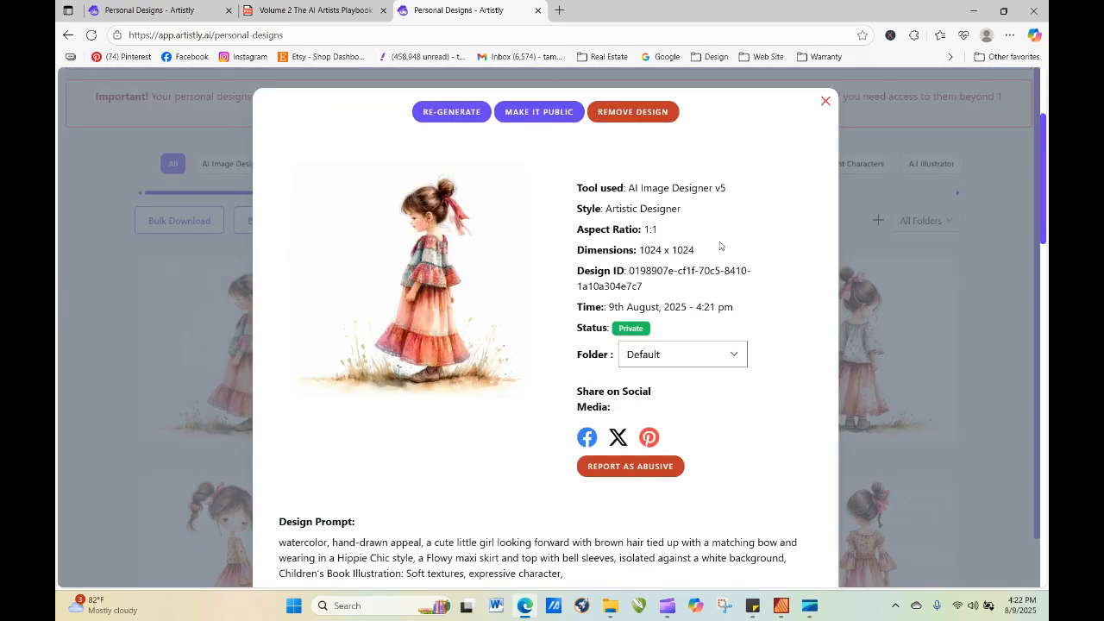
left_click(825, 101)
Start re-generating the front-facing girl with one hair bun, and move "watercolor, hand-drawn appeal," to the end of the prompt.
mouse_move(434, 294)
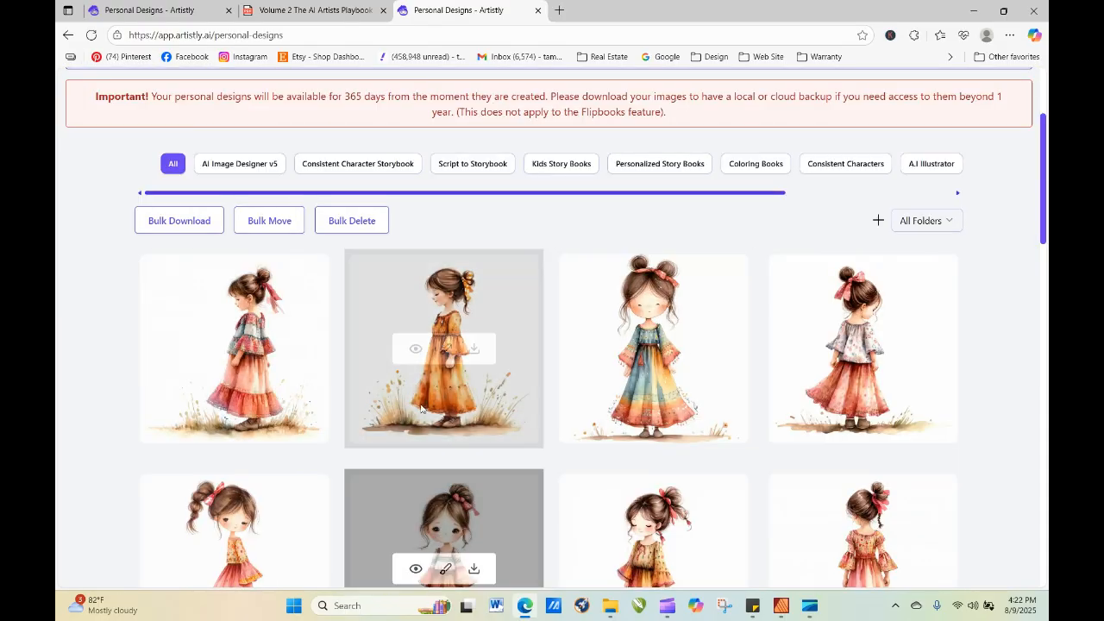
left_click(416, 572)
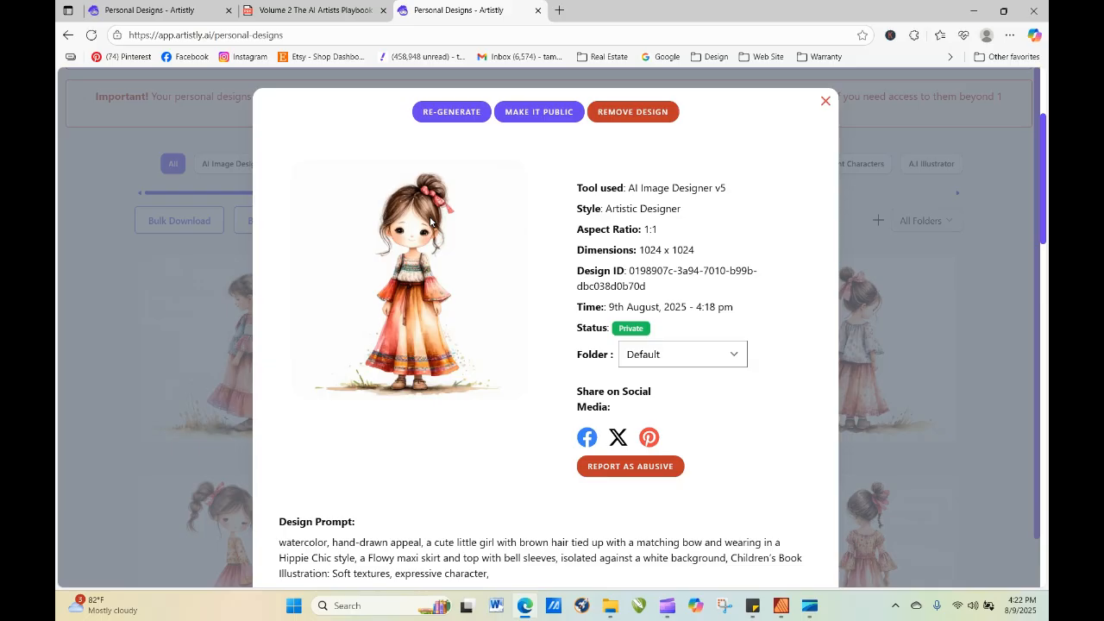
left_click(457, 115)
scroll(468, 291, "down", 4)
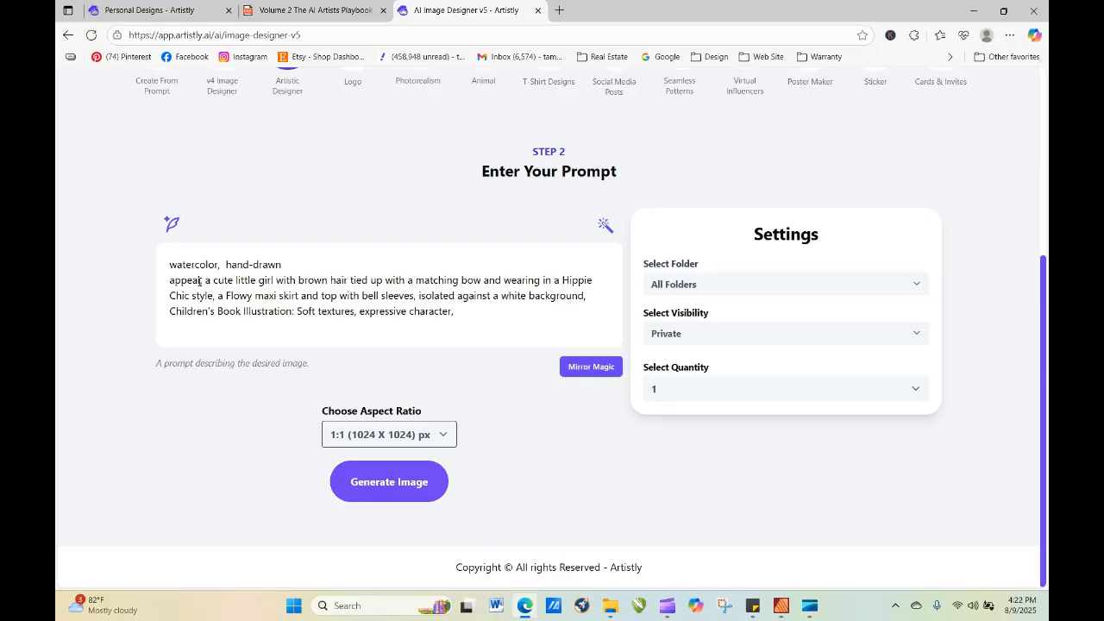
mouse_move(203, 279)
left_mouse_down()
mouse_move(167, 265)
mouse_move(367, 284)
mouse_move(483, 323)
mouse_move(472, 320)
left_mouse_up()
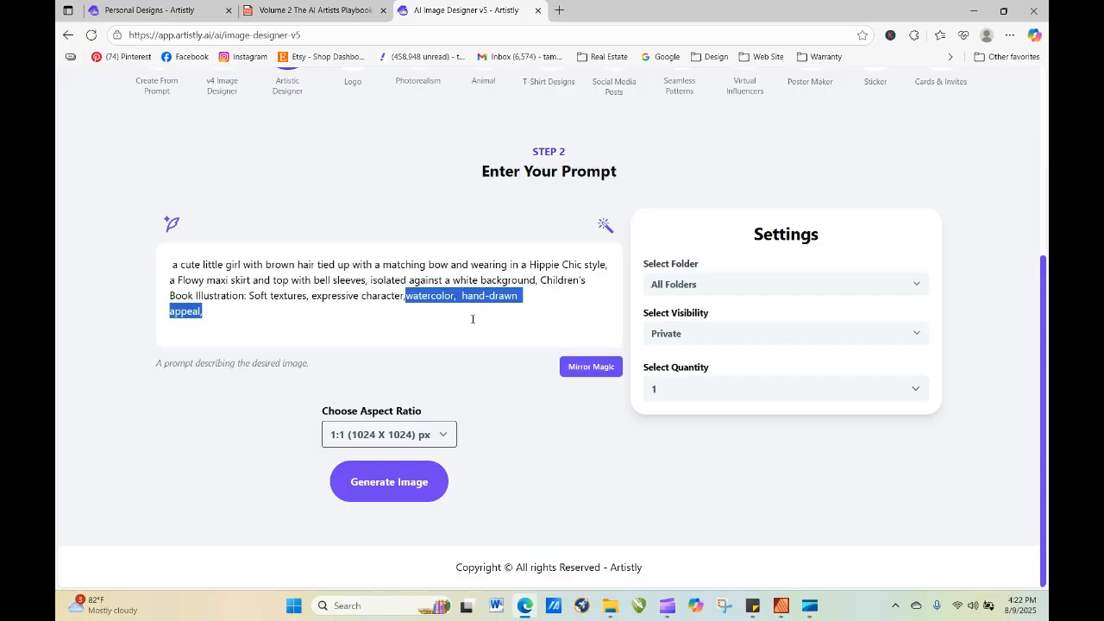
left_click(406, 296)
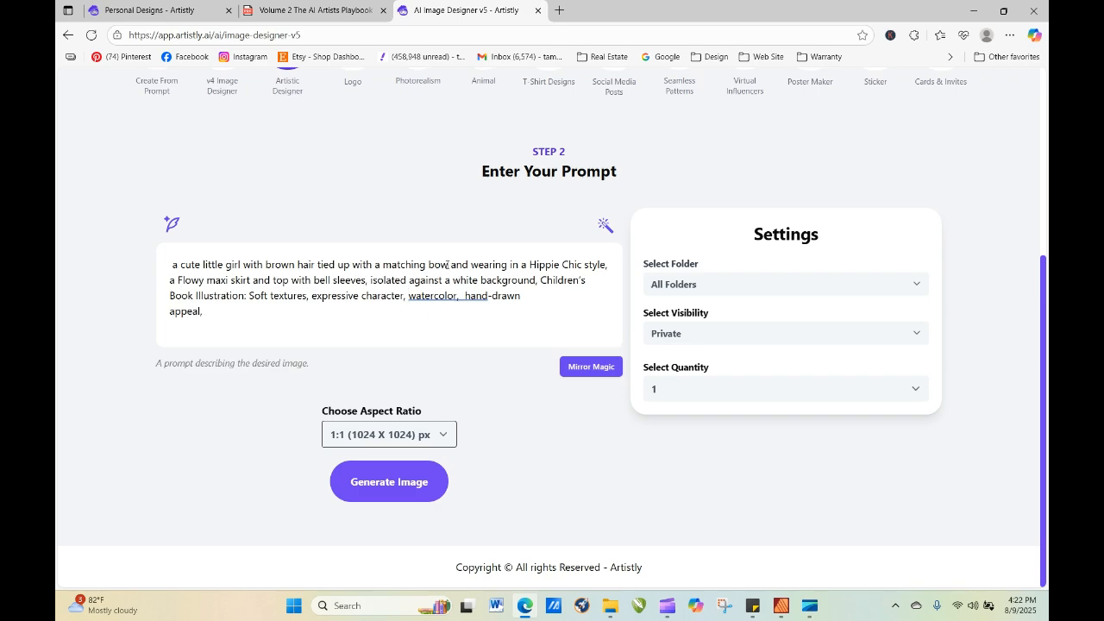
End the prompt's first sentence after "matching bow" and replace "and" before "wearing" with "She is".
type(",")
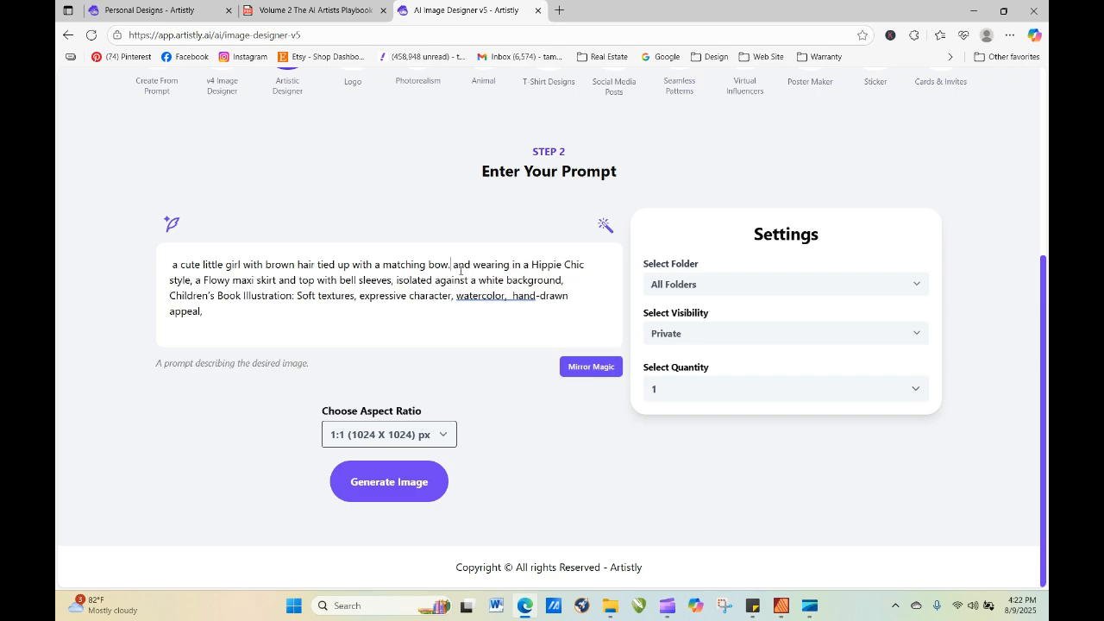
key("BackSpace")
key("BackSpace")
key("BackSpace")
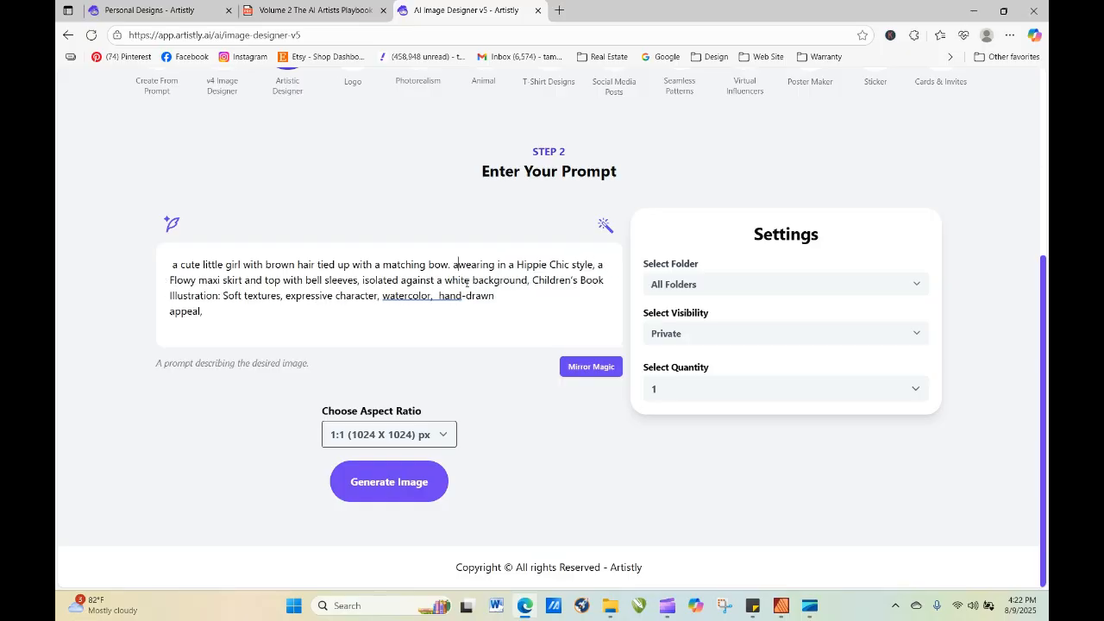
key("BackSpace")
type("She is")
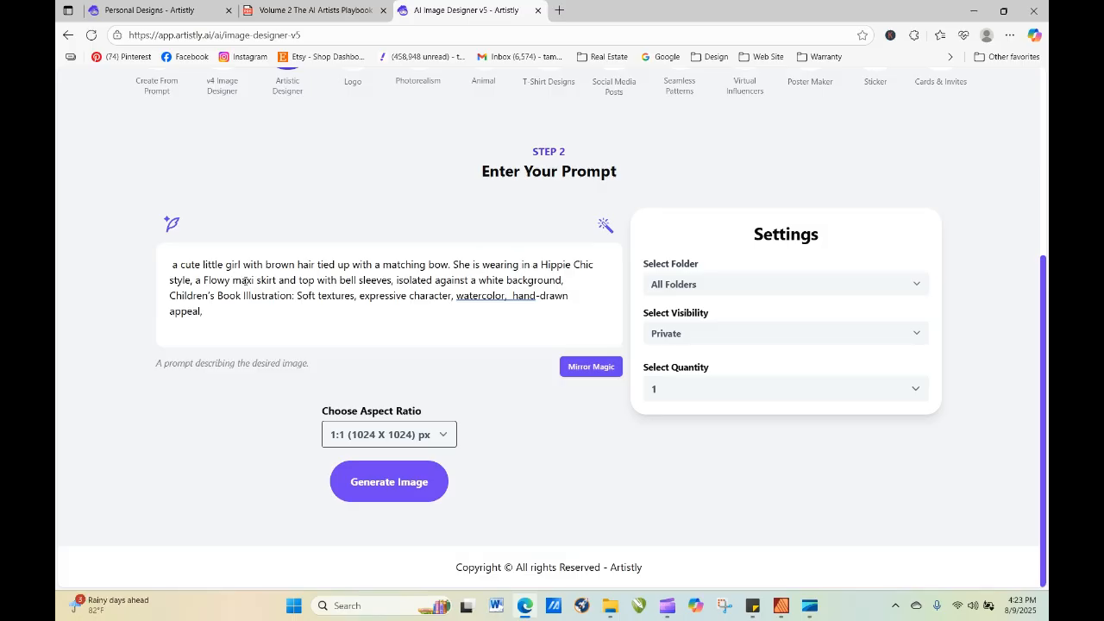
Move "a Flowy maxi skirt and top with bell sleeves" in front of "in a Hippie Chic style" and remove the leftover comma.
left_click_drag(196, 282, 518, 275)
left_click(520, 268)
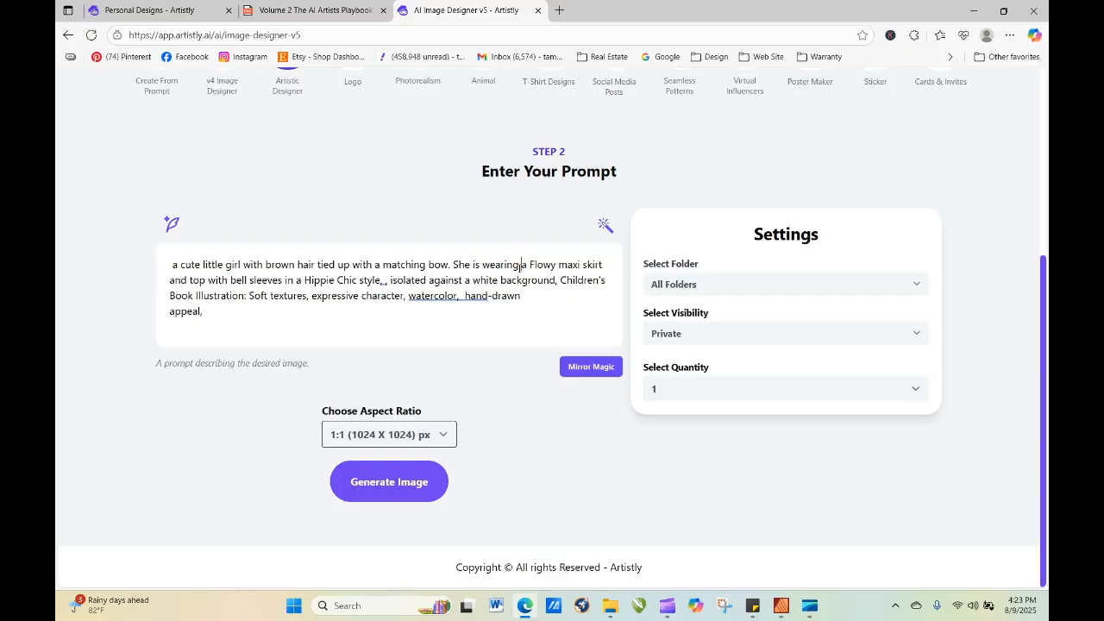
left_click(388, 283)
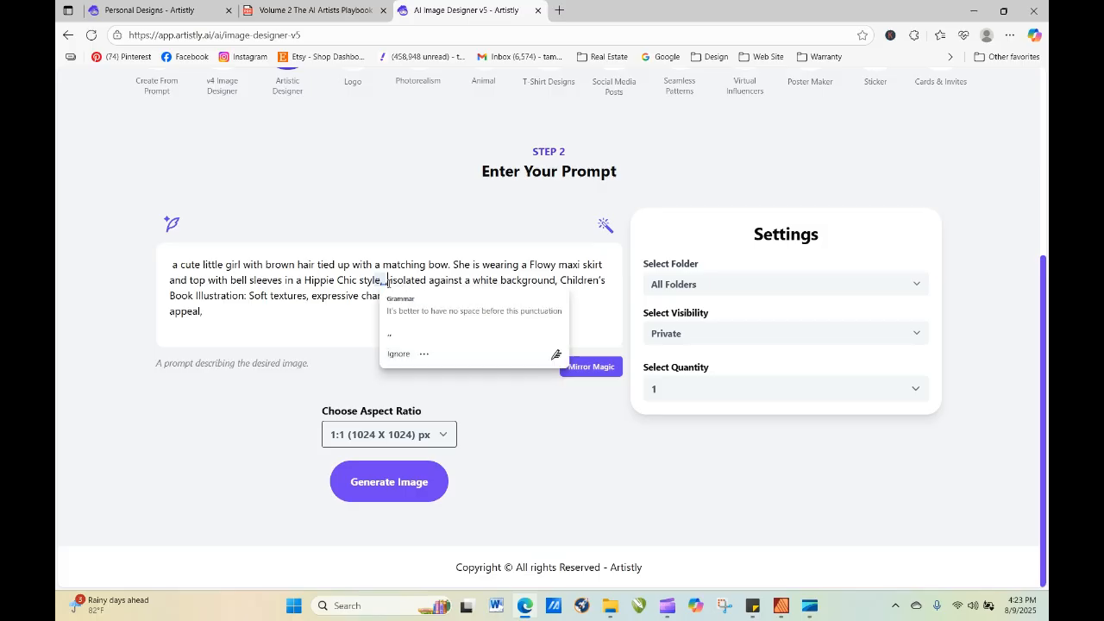
key("BackSpace")
key("BackSpace")
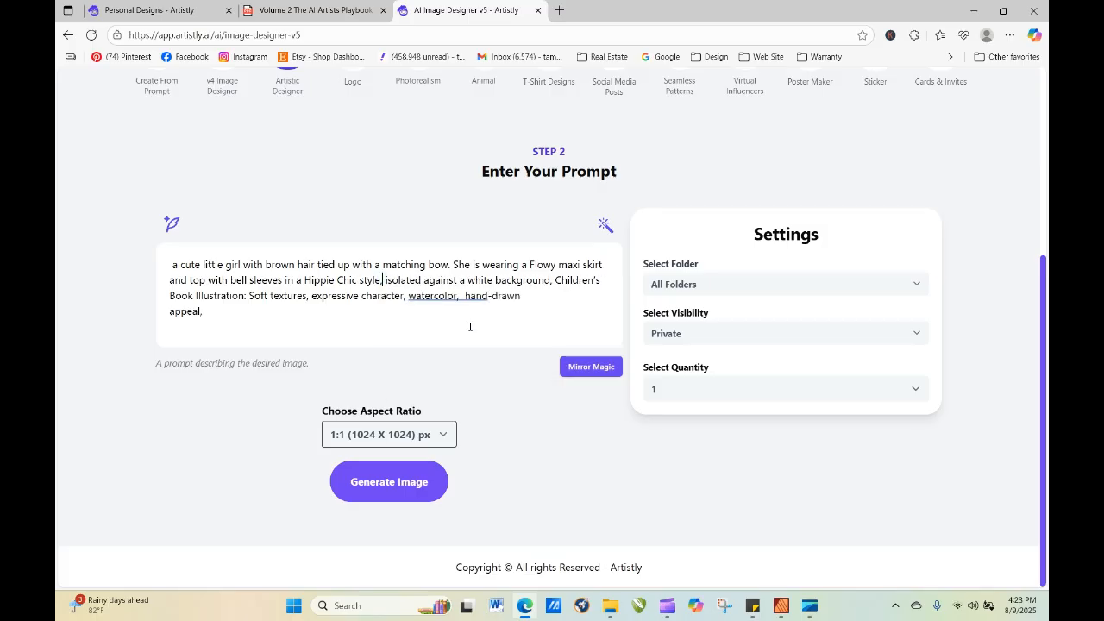
Remove the extra space before "hand-drawn" in the prompt and generate the image.
left_click(464, 296)
key("BackSpace")
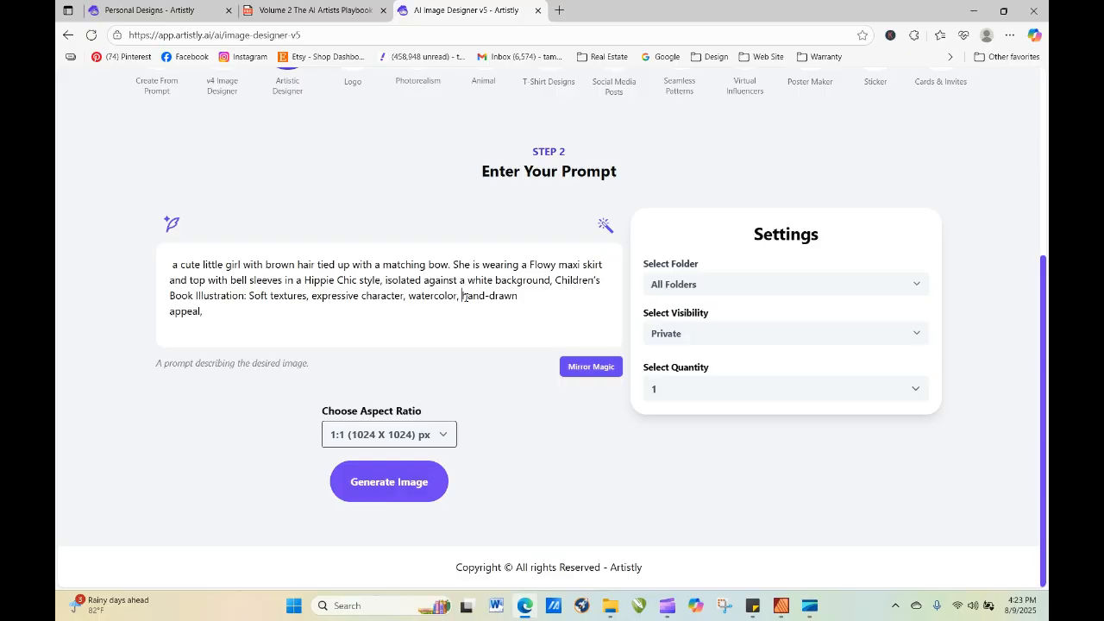
left_click_drag(466, 296, 493, 495)
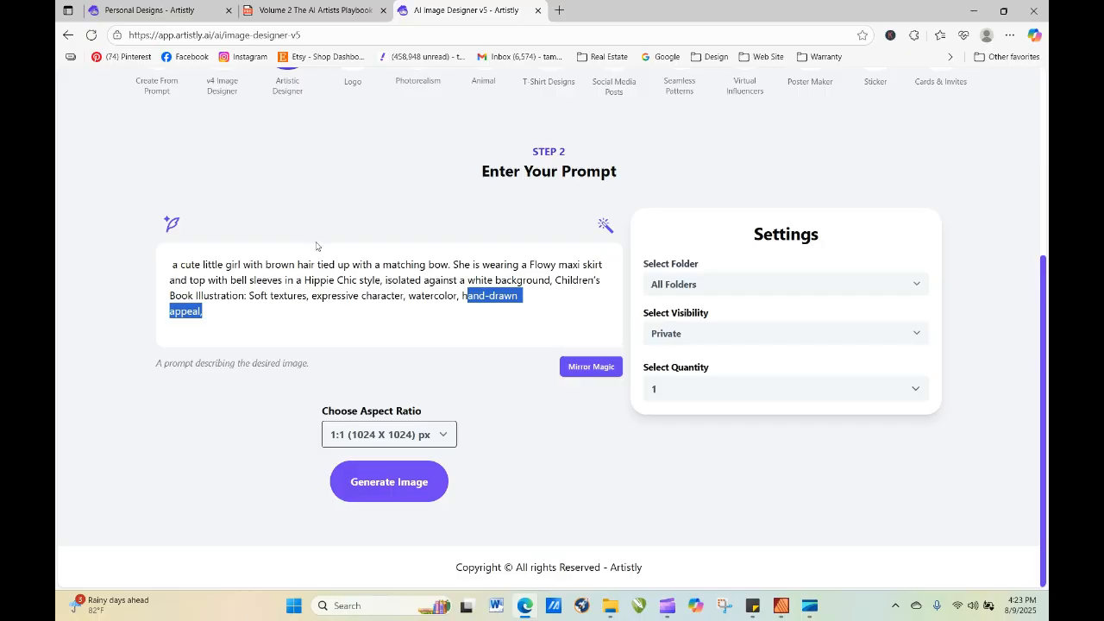
left_click(389, 496)
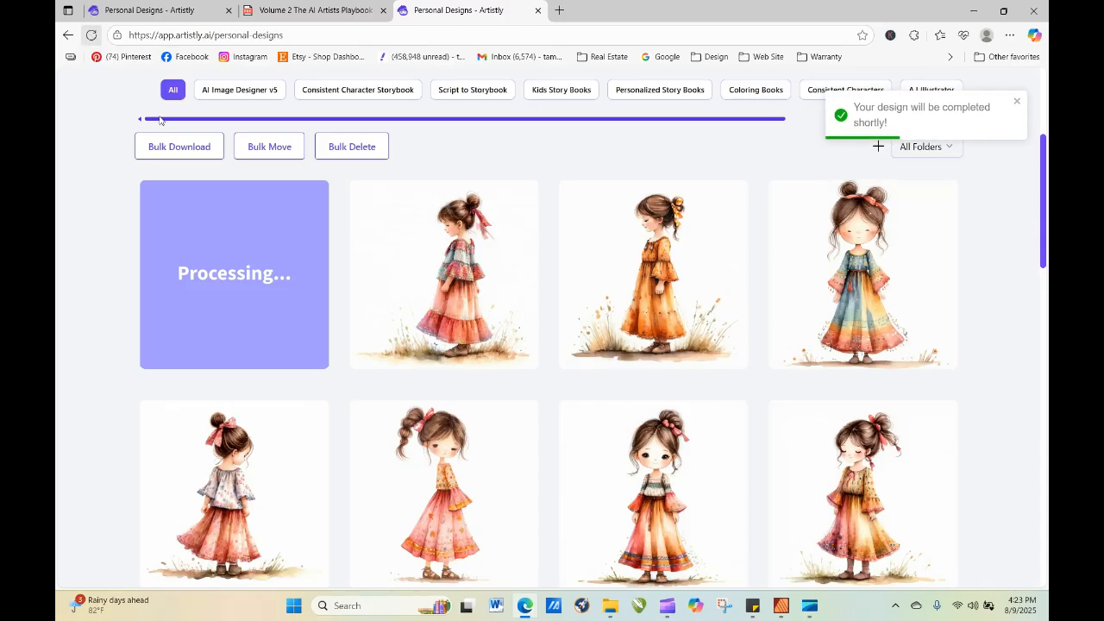
Start re-generating the newest, still processing design and insert "made of denim" after "maxi skirt" in its prompt.
left_click(208, 275)
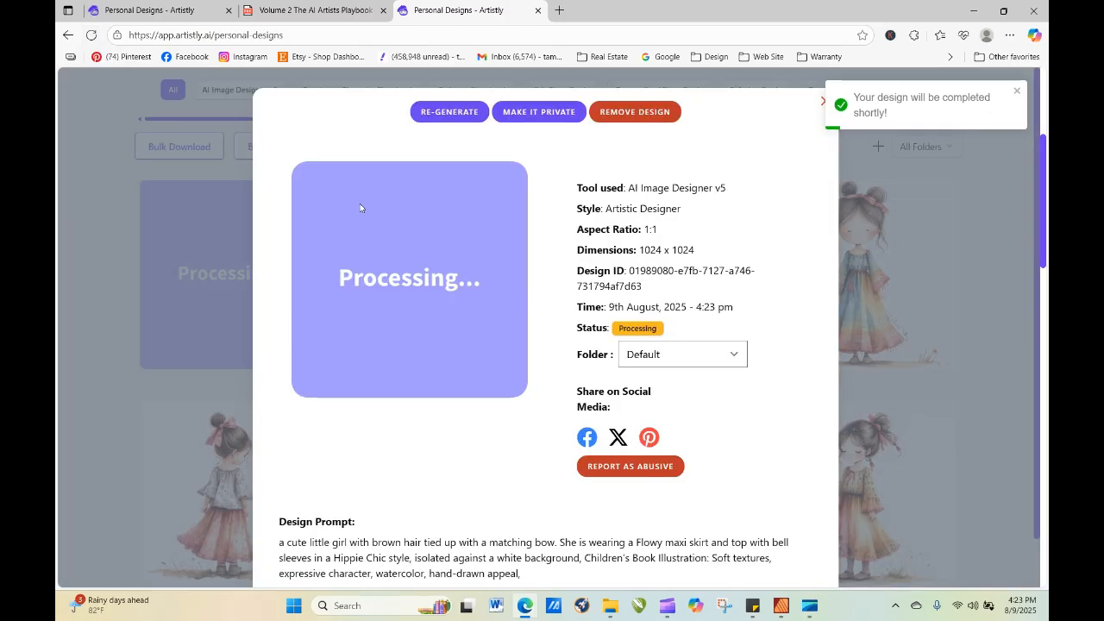
left_click(425, 113)
scroll(308, 330, "down", 3)
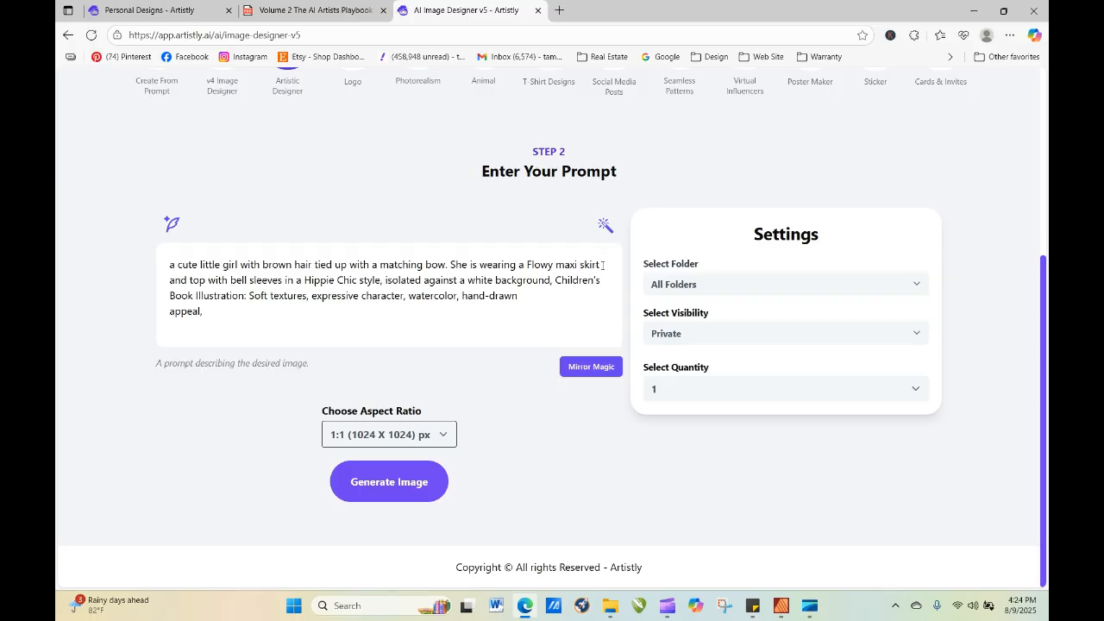
type("made of ")
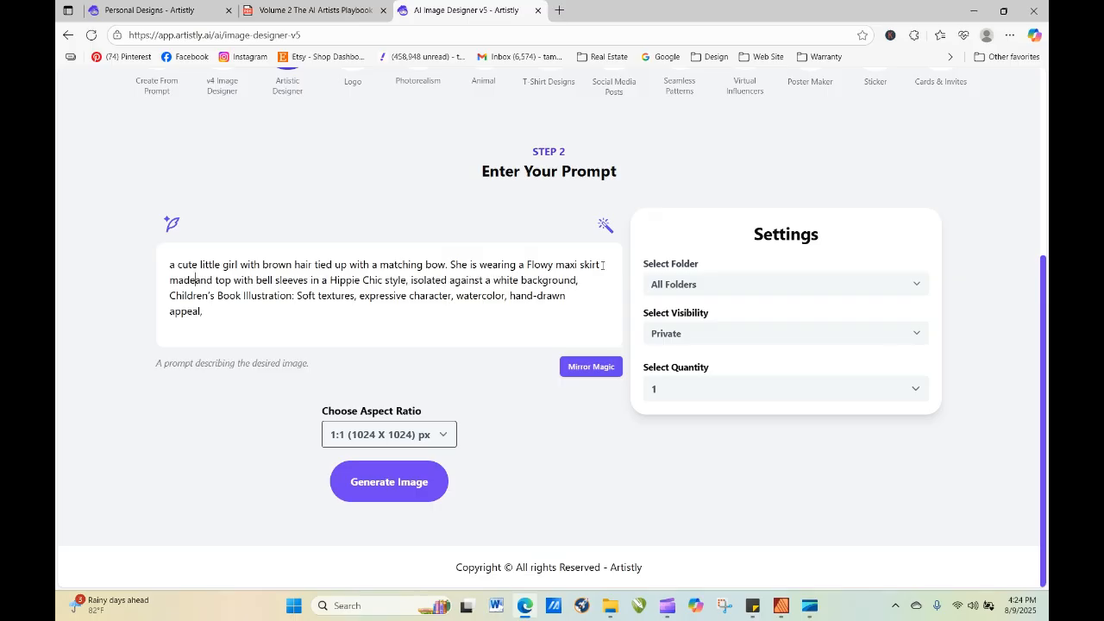
type("denim")
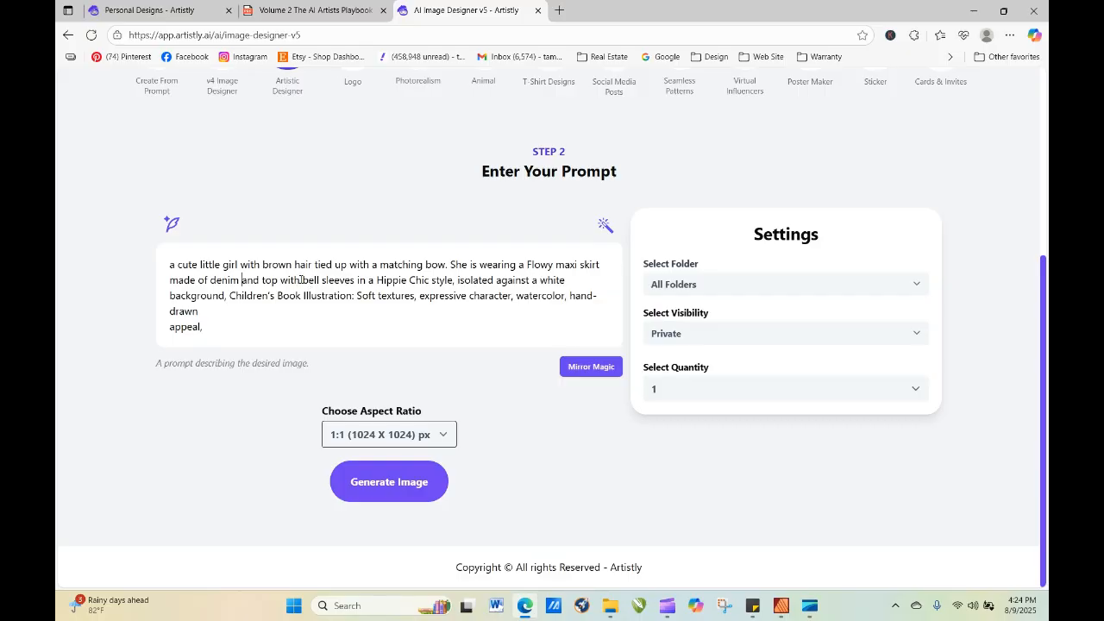
Insert "a pink paisley pattern and" between "top with" and "bell sleeves" in the prompt.
type("a ")
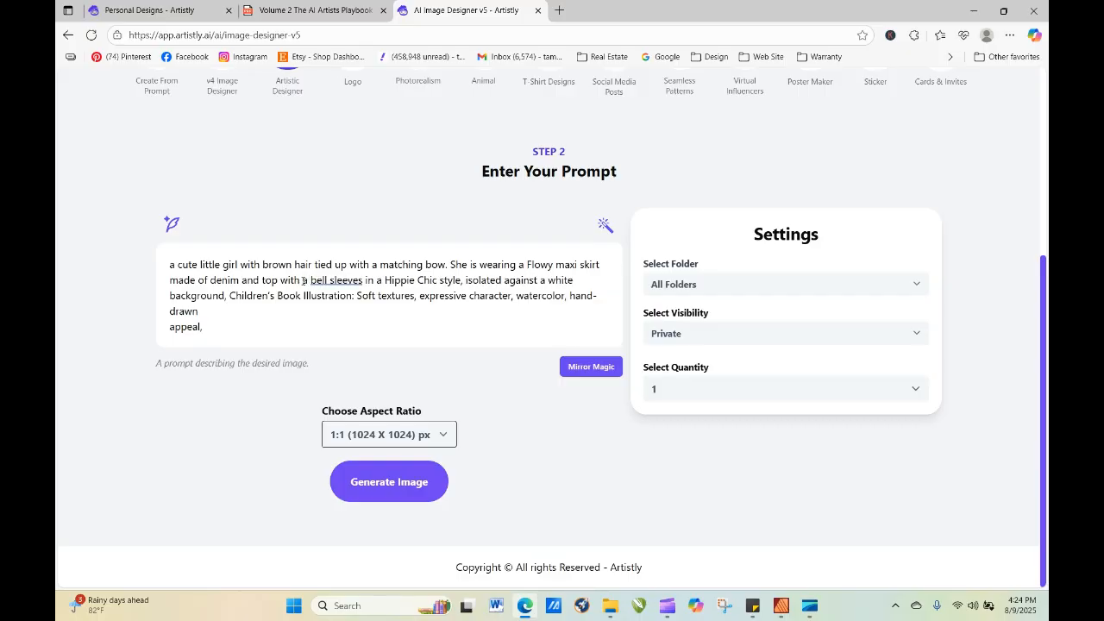
type("paisl")
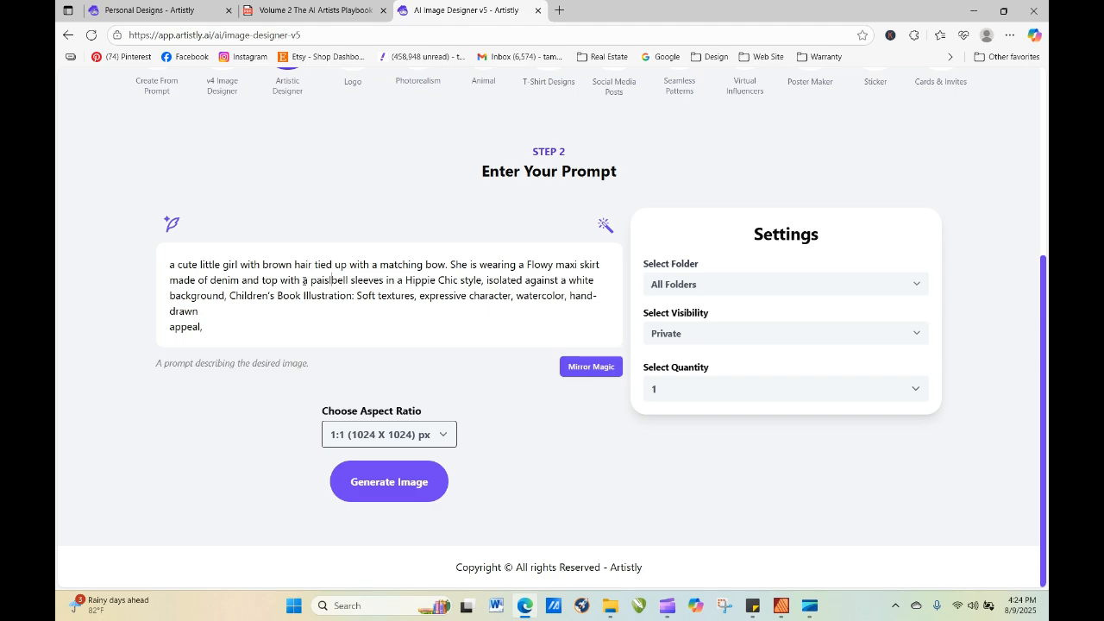
type("ey ")
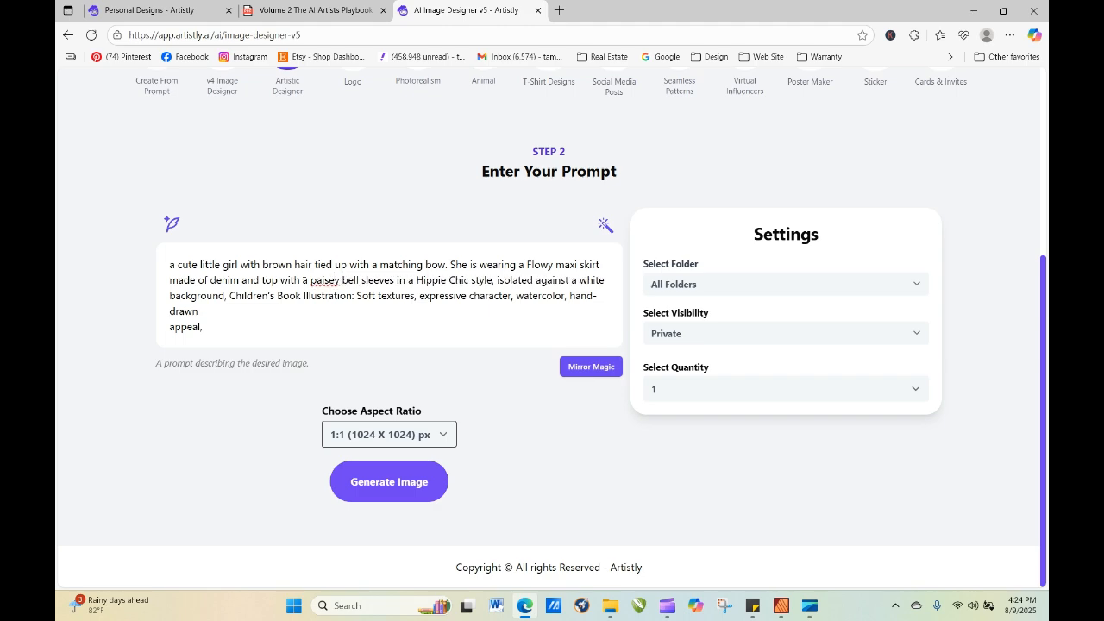
type("patter")
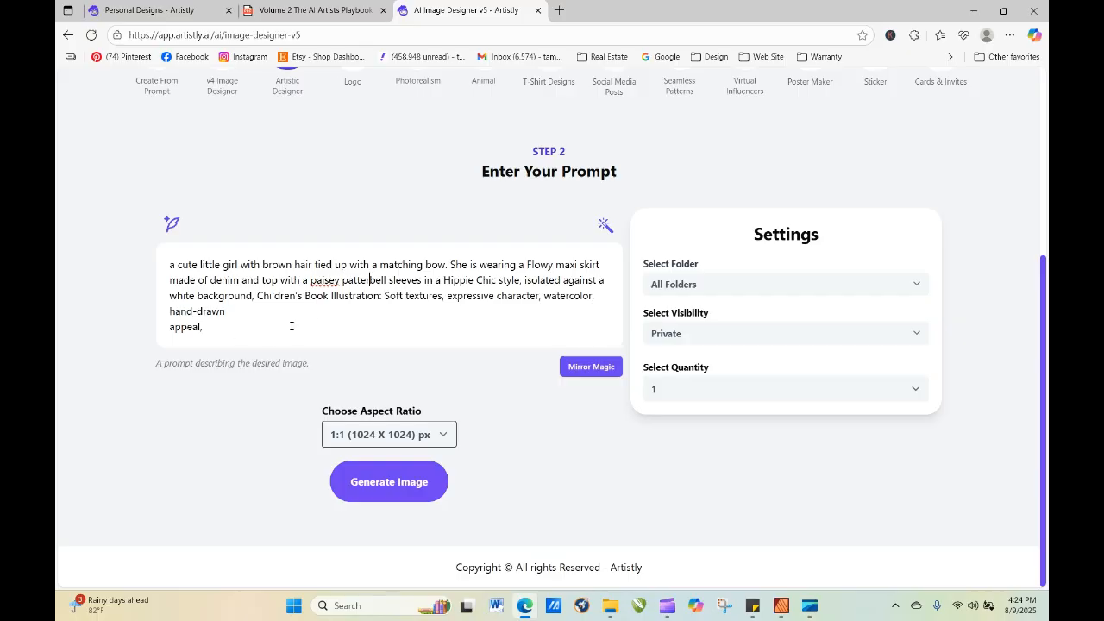
left_click(332, 281)
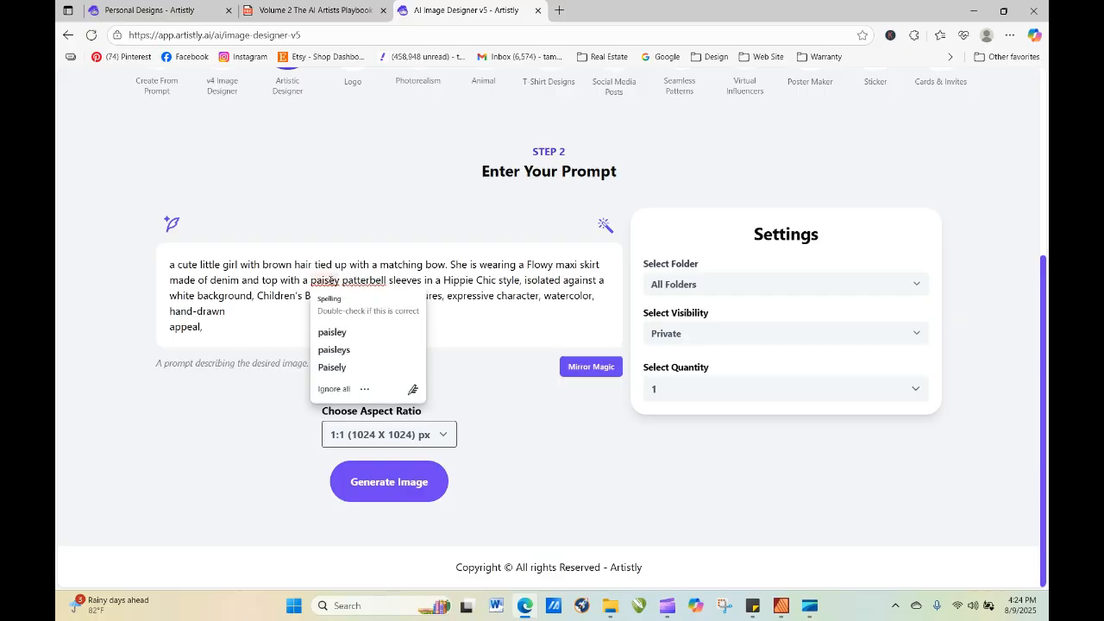
type("l")
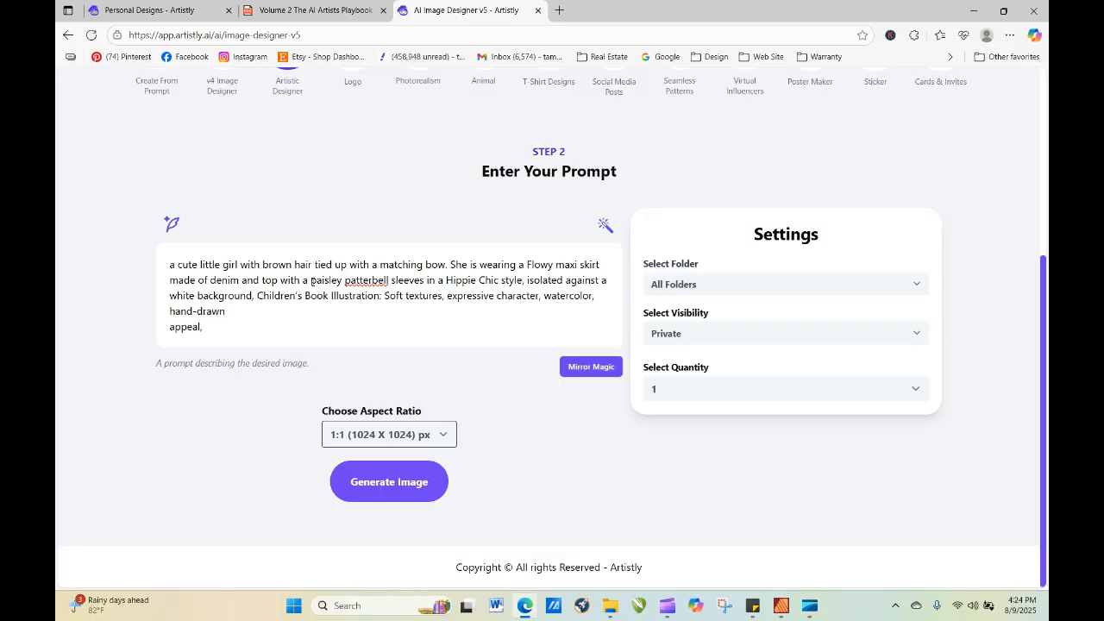
left_click(312, 281)
type("pink")
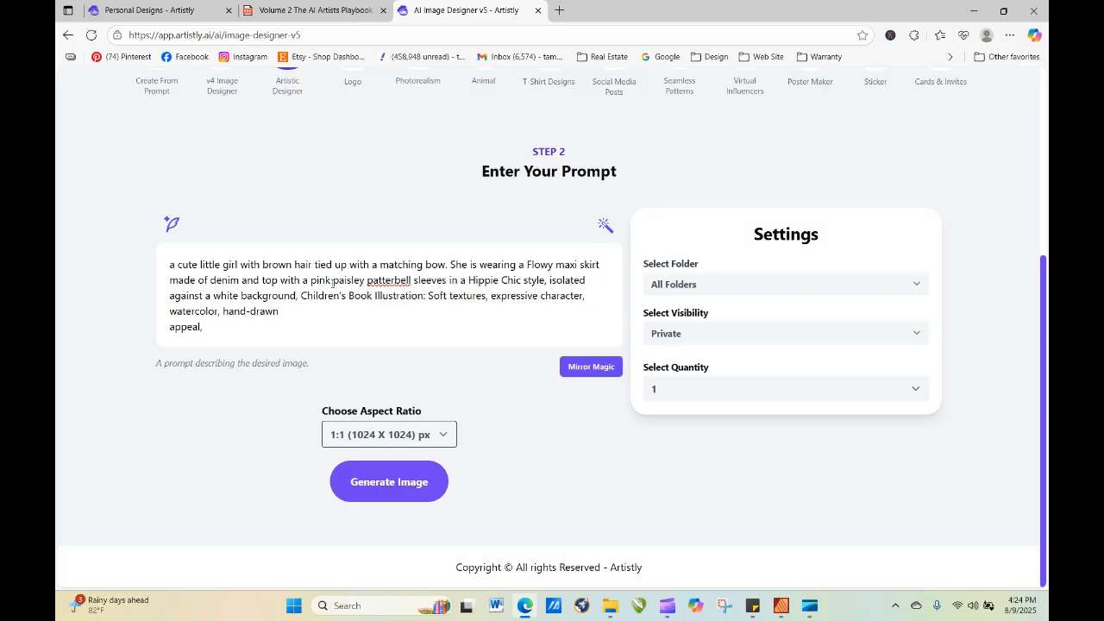
left_click(397, 281)
type("n and")
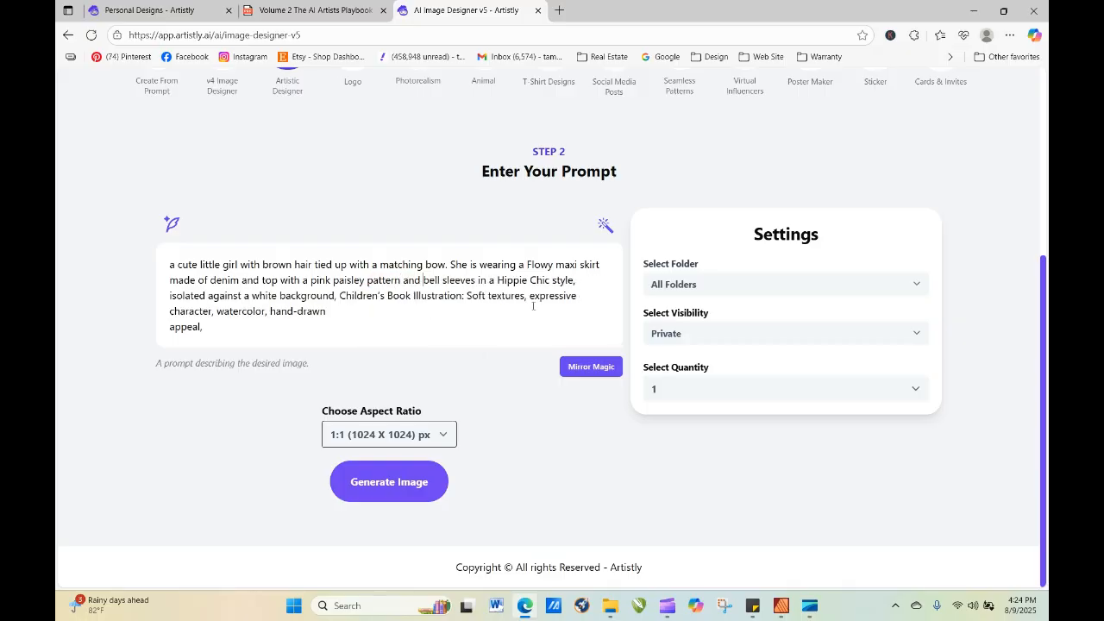
Generate the denim and pink paisley image and reload the personal designs page to check its progress.
left_click(389, 489)
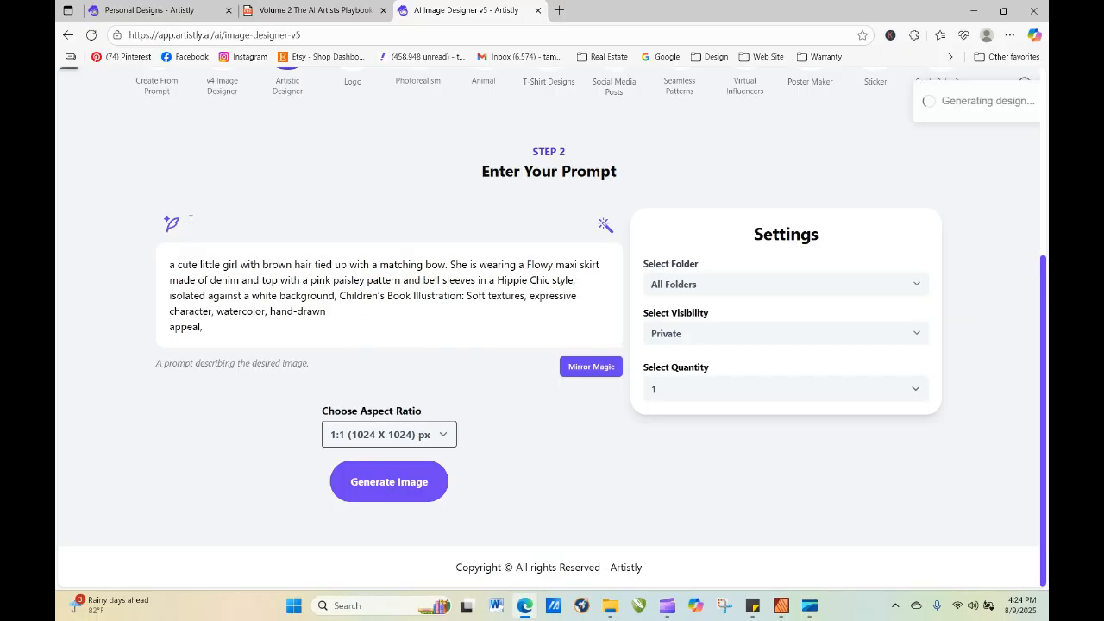
left_click(92, 34)
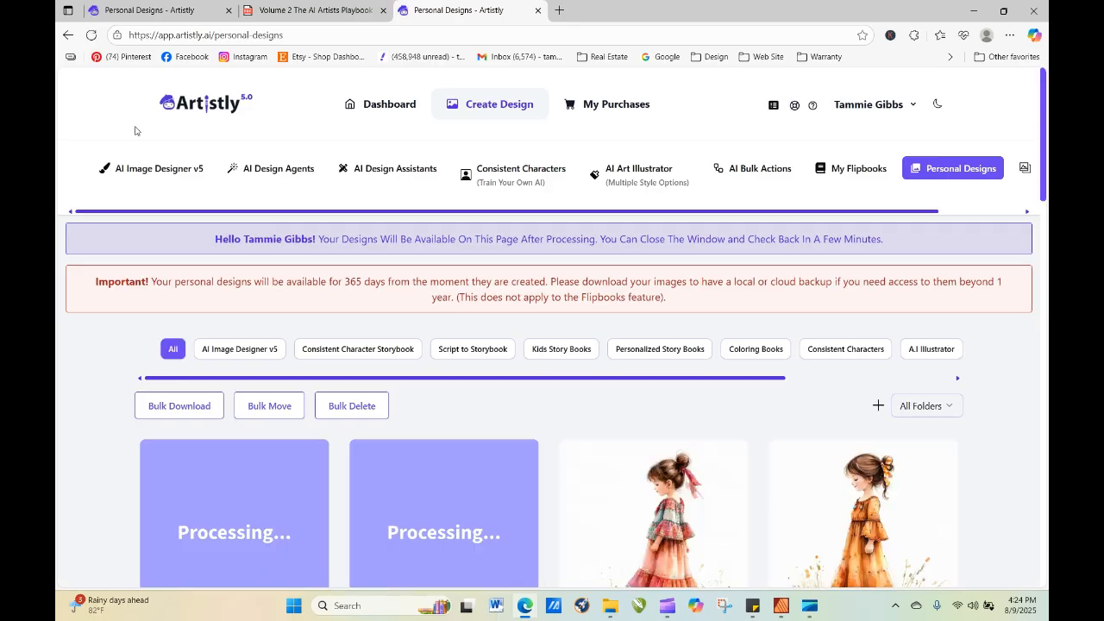
left_click(91, 36)
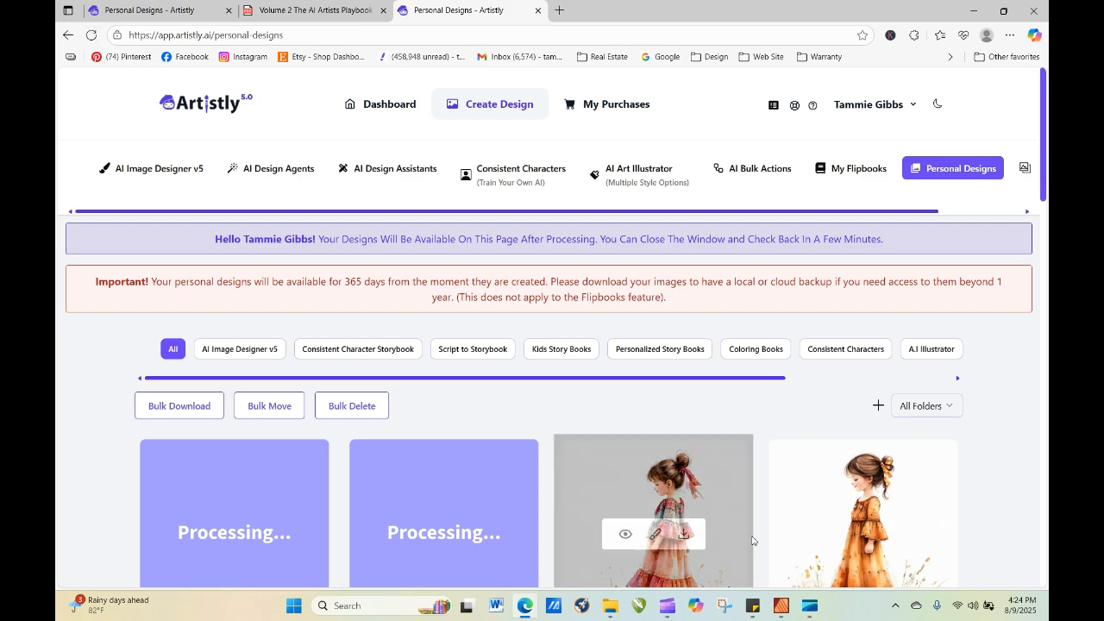
Copy the full design prompt from the finished "looking forward" image's details and close them.
left_click(626, 535)
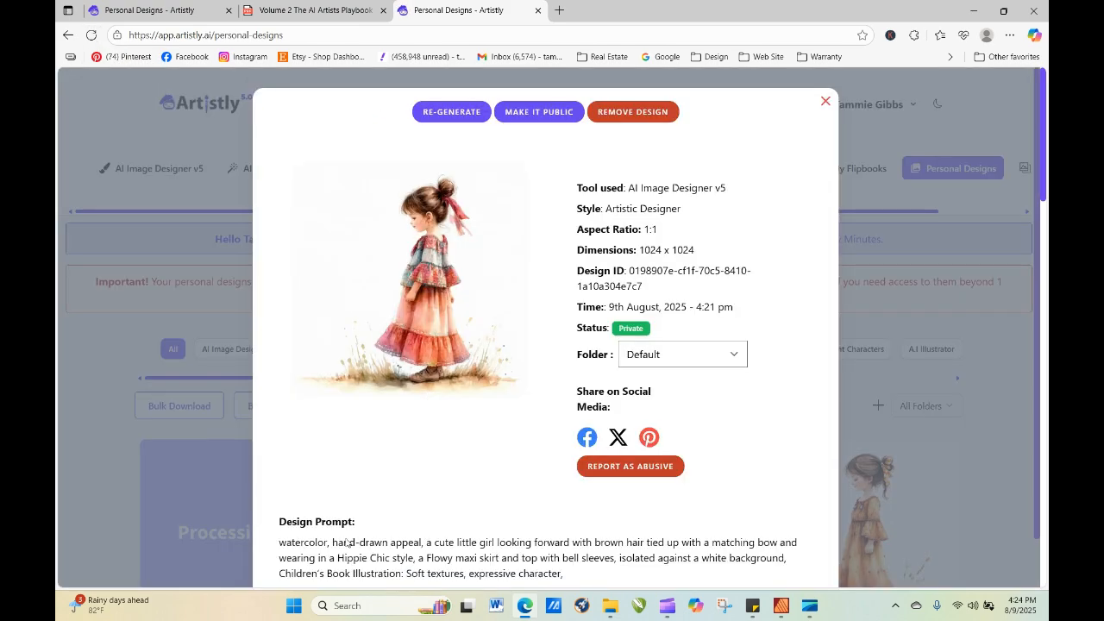
left_click_drag(279, 542, 604, 579)
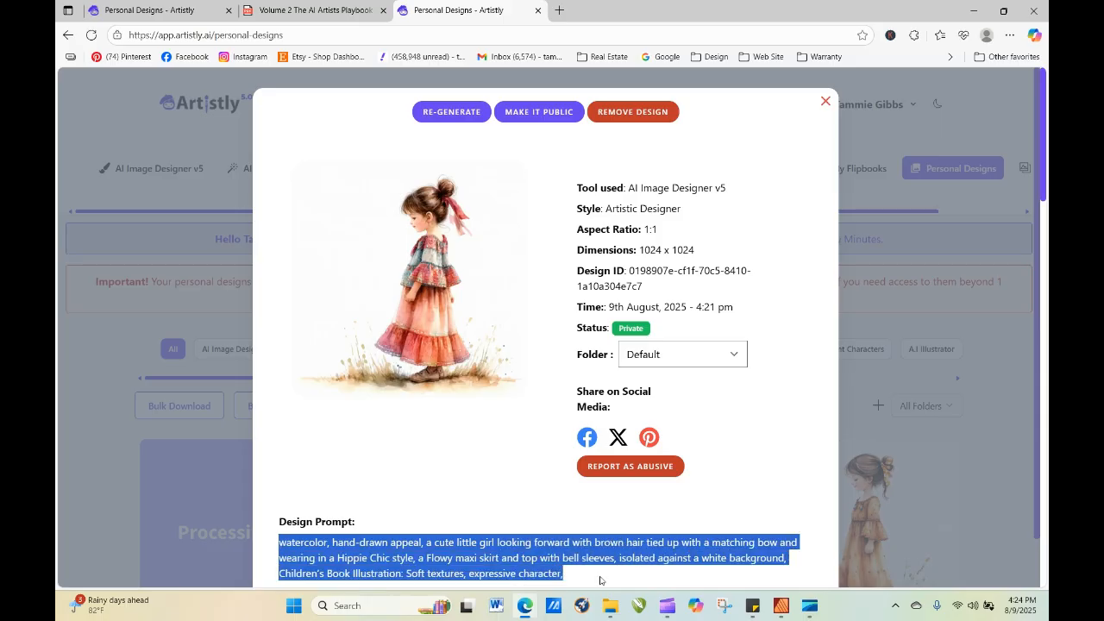
right_click(517, 568)
left_click(574, 324)
left_click(826, 111)
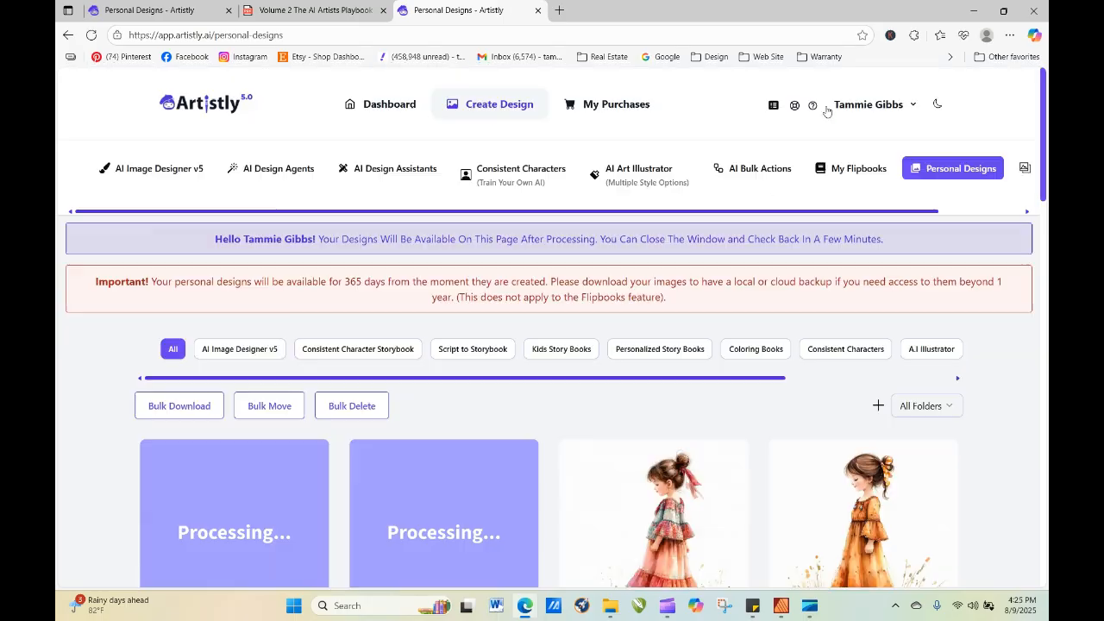
Generate an image from the copied prompt with the AI Art Illustrator in the Watercolor Portrait style.
left_click(661, 176)
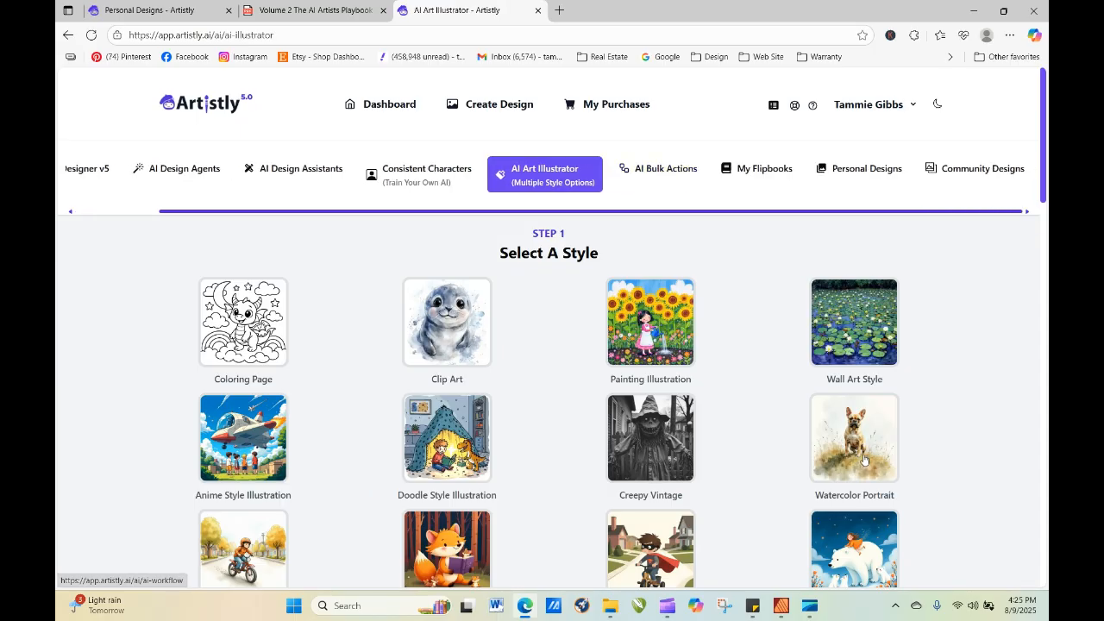
scroll(865, 461, "down", 15)
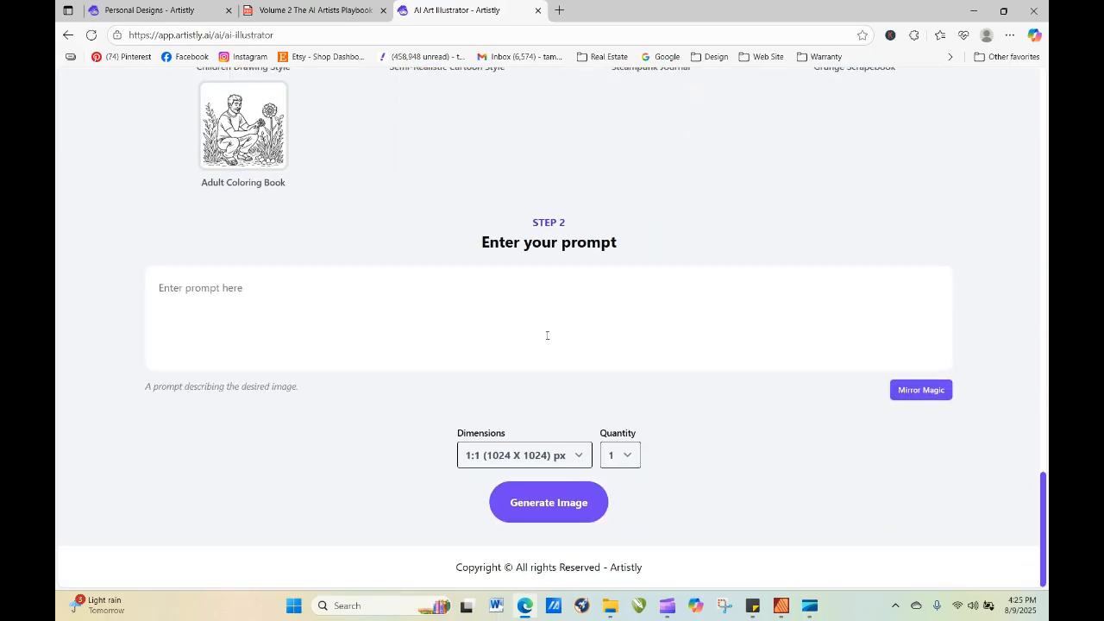
right_click(546, 321)
left_click(579, 447)
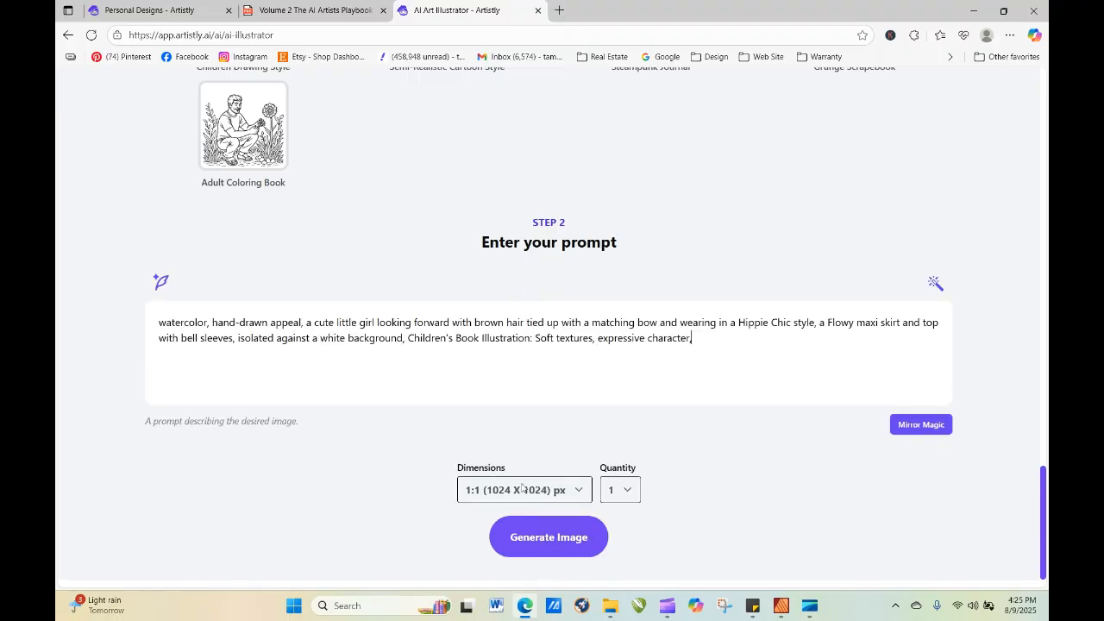
left_click(577, 540)
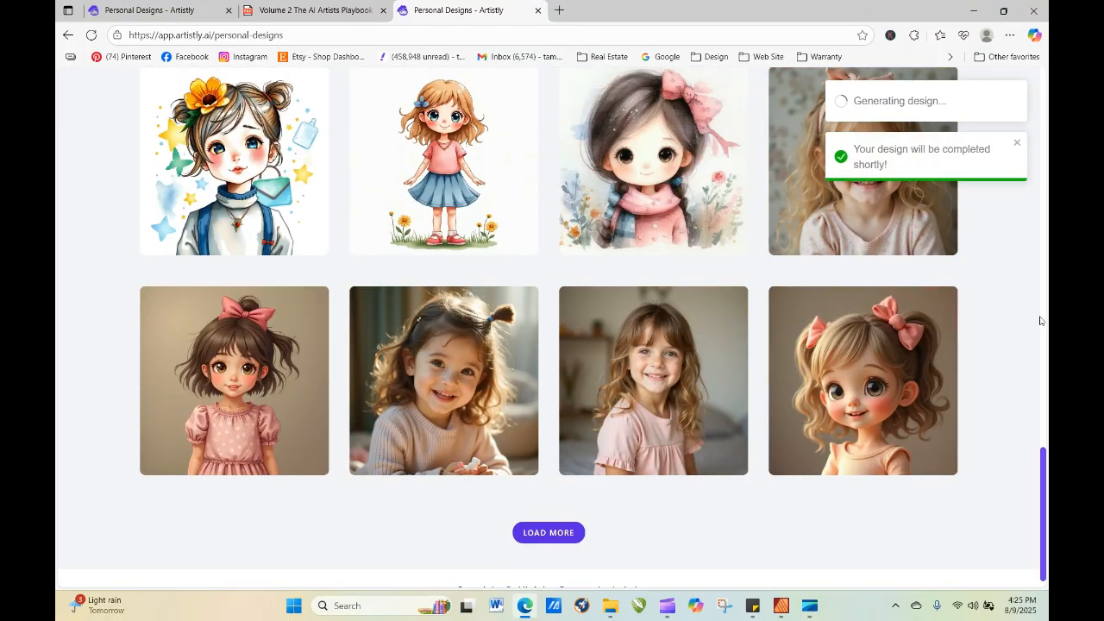
Reload the personal designs, and check the details of the Watercolor Portrait image and the girl facing the flower meadow.
key("ctrl+s")
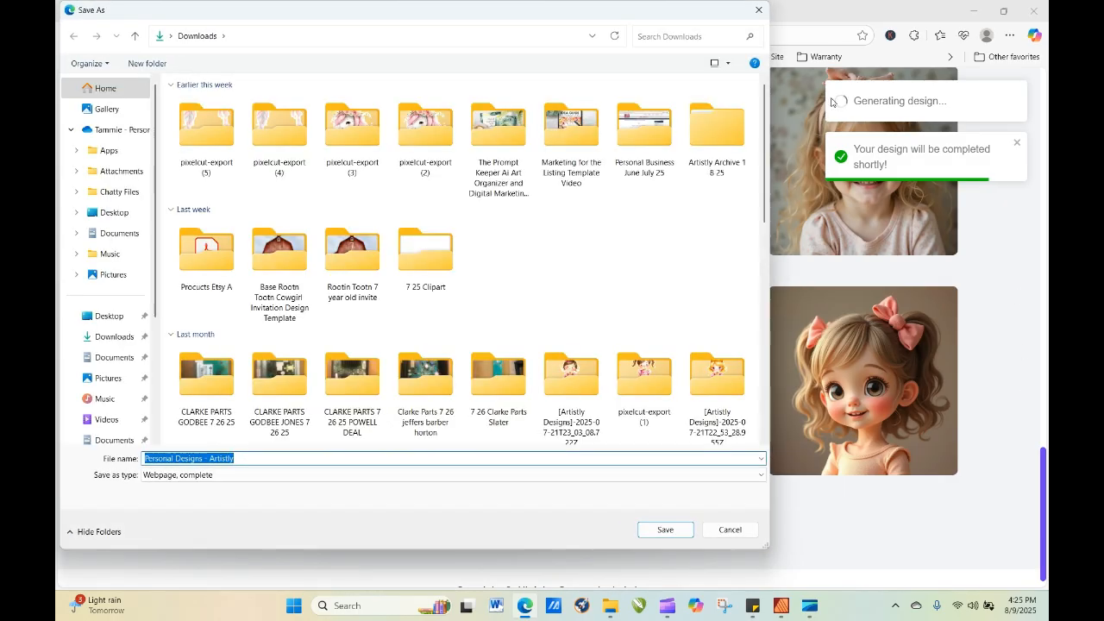
left_click(760, 10)
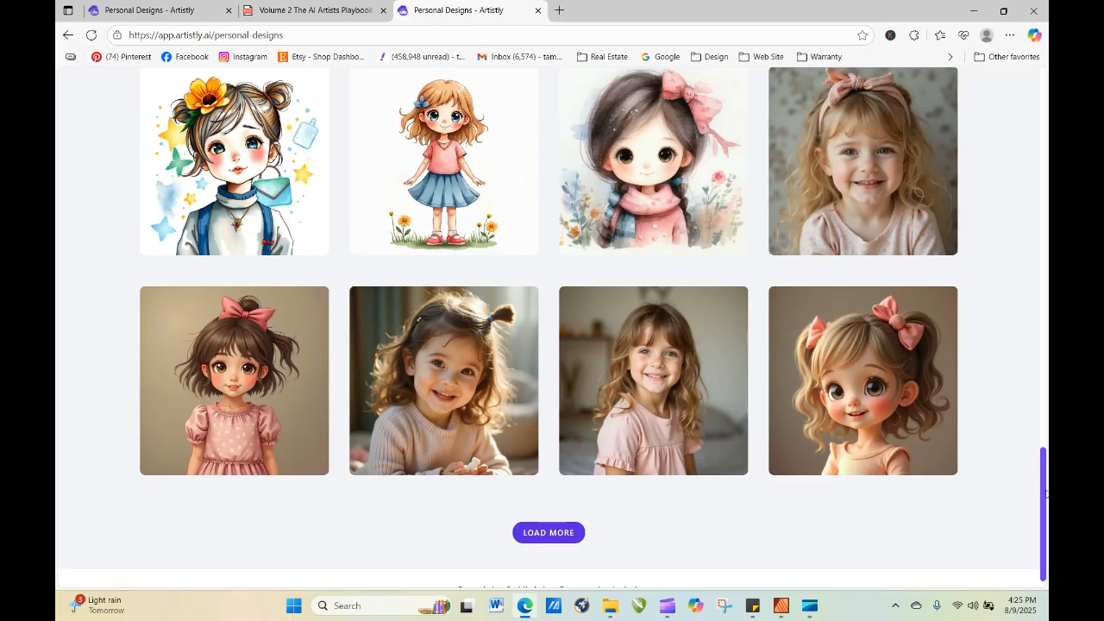
left_click_drag(1045, 488, 1042, 106)
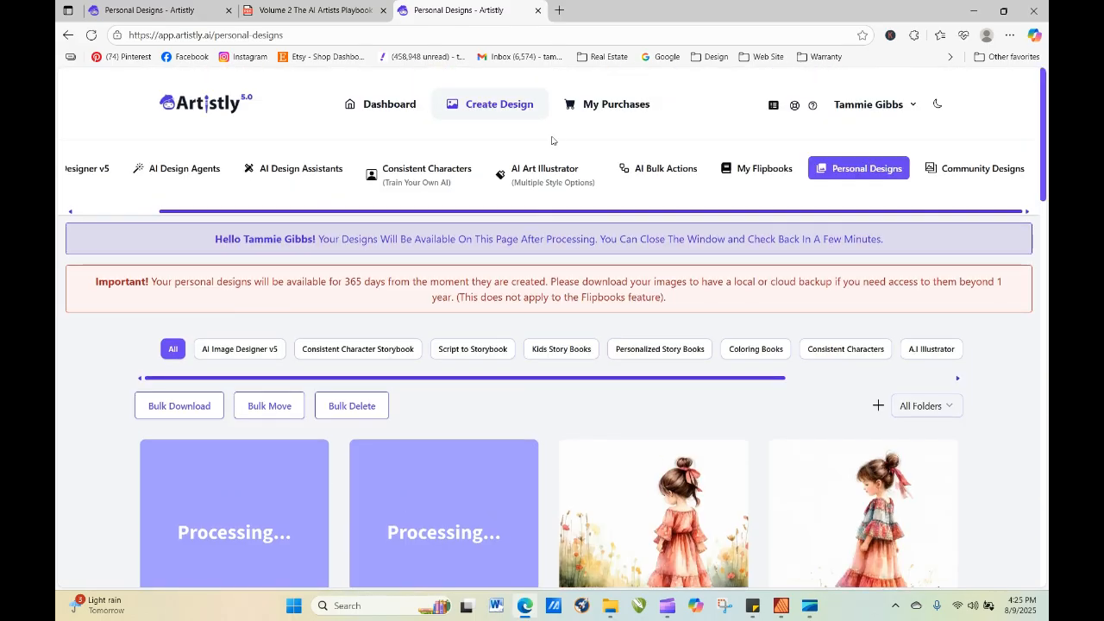
left_click(91, 35)
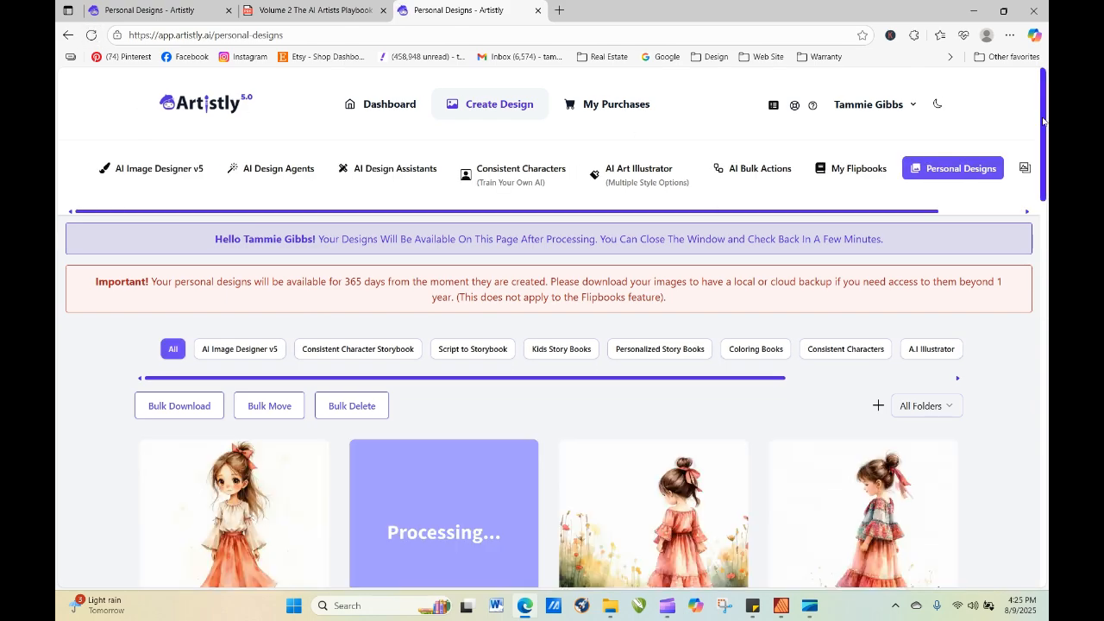
scroll(604, 483, "down", 2)
mouse_move(256, 341)
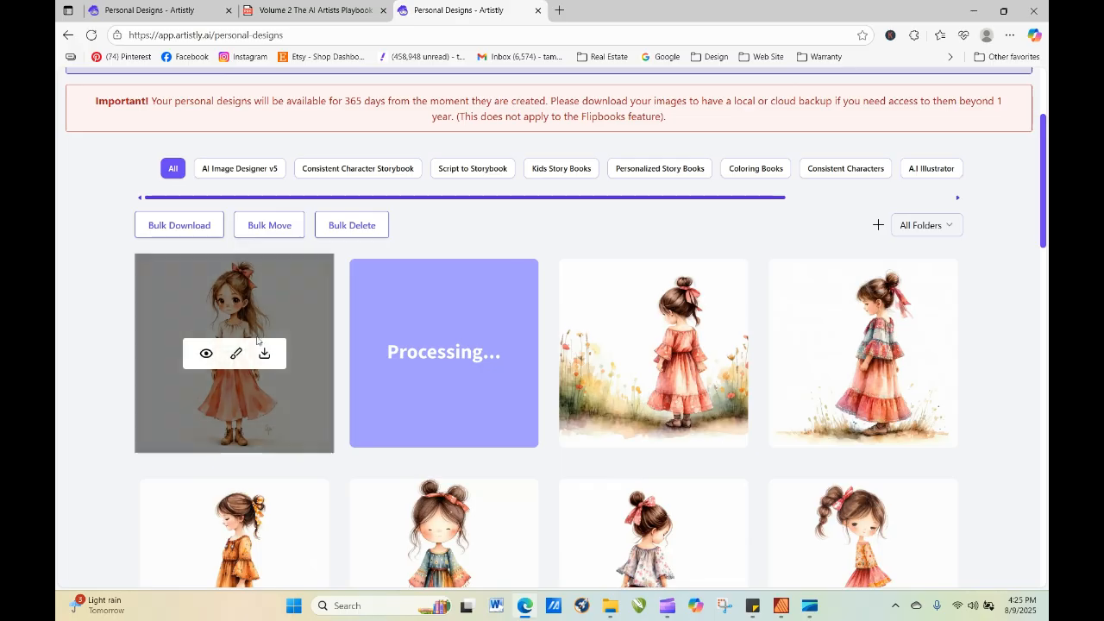
left_click(207, 354)
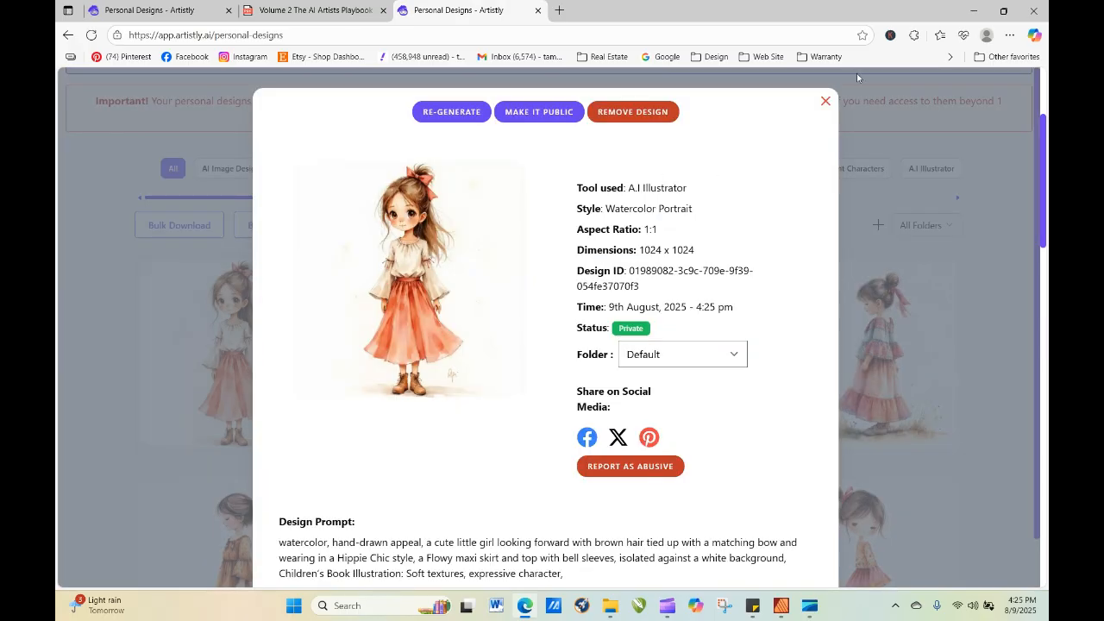
left_click(826, 101)
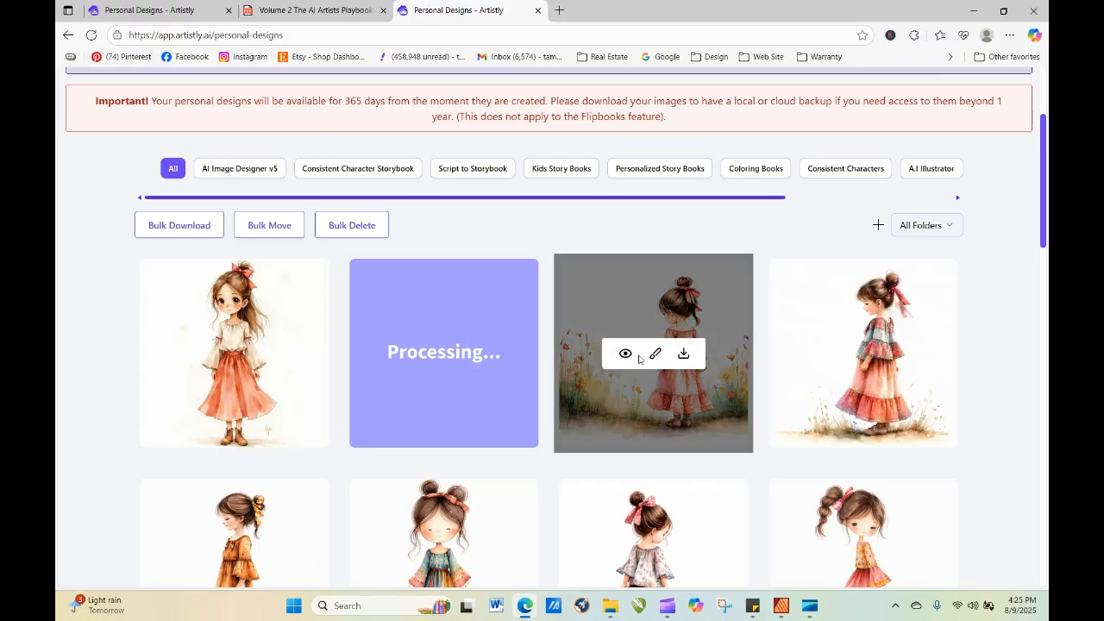
left_click(627, 354)
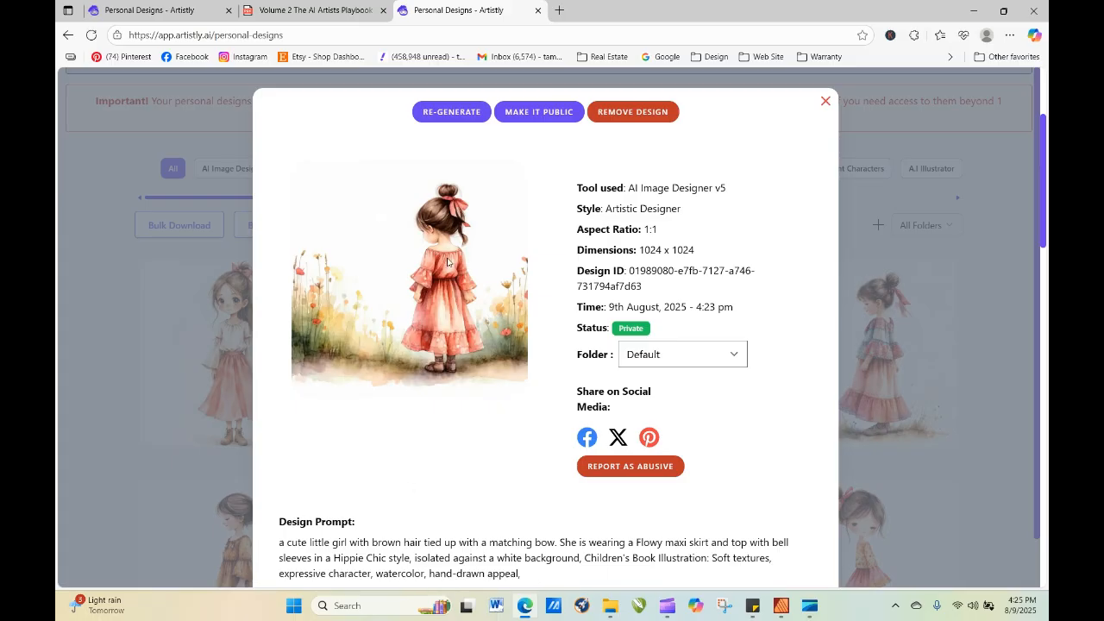
left_click(826, 102)
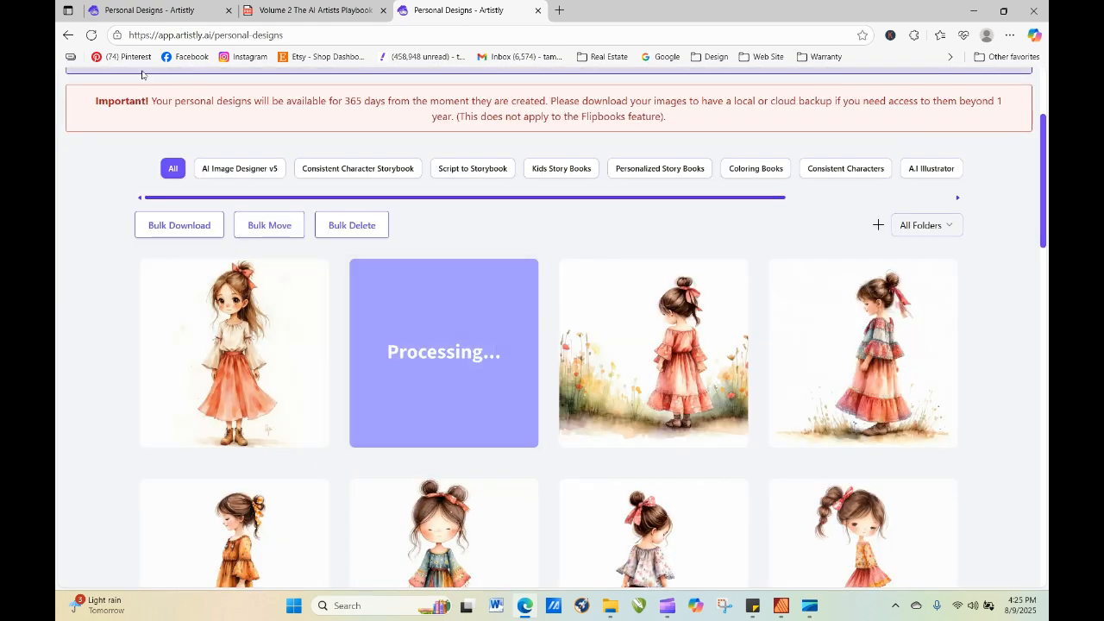
Reload the personal designs page until the denim skirt image is finished, and open its details.
left_click(92, 35)
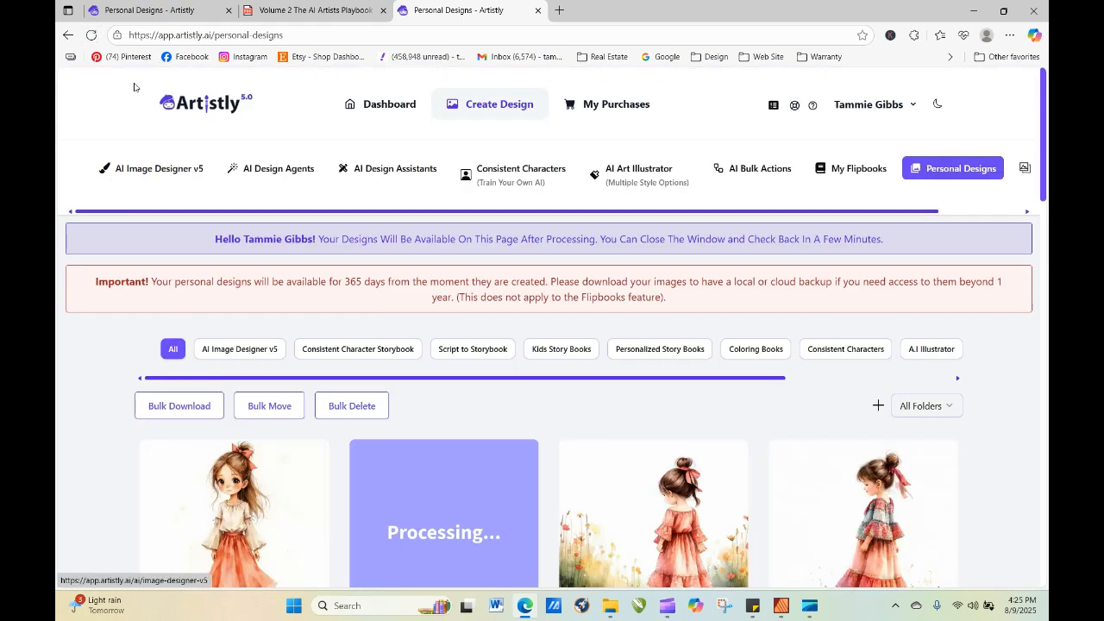
left_click(91, 35)
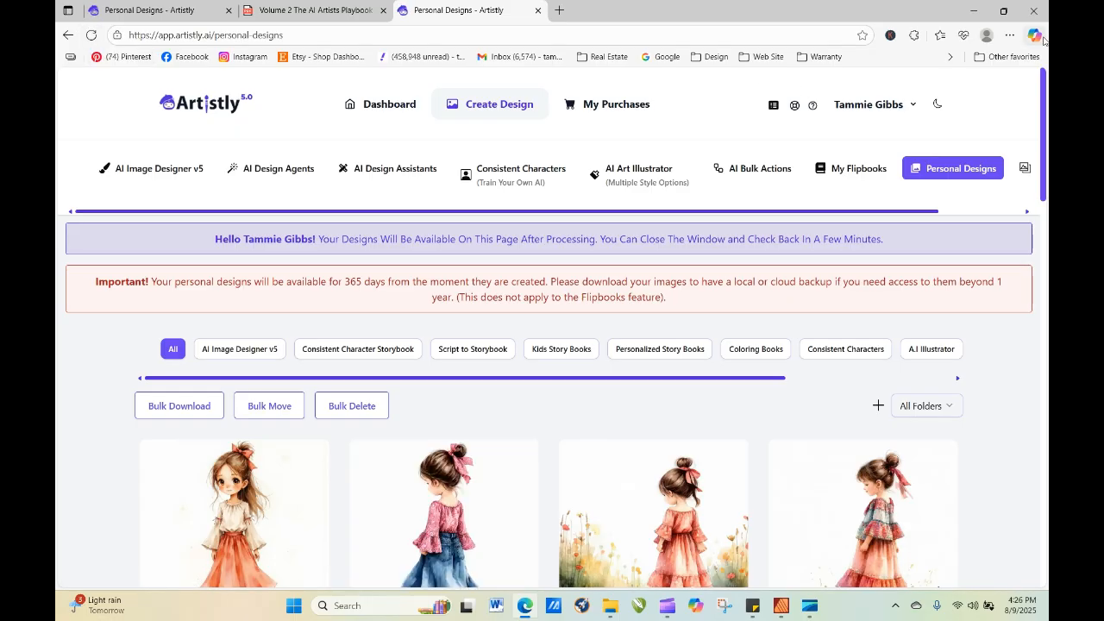
scroll(1044, 84, "down", 2)
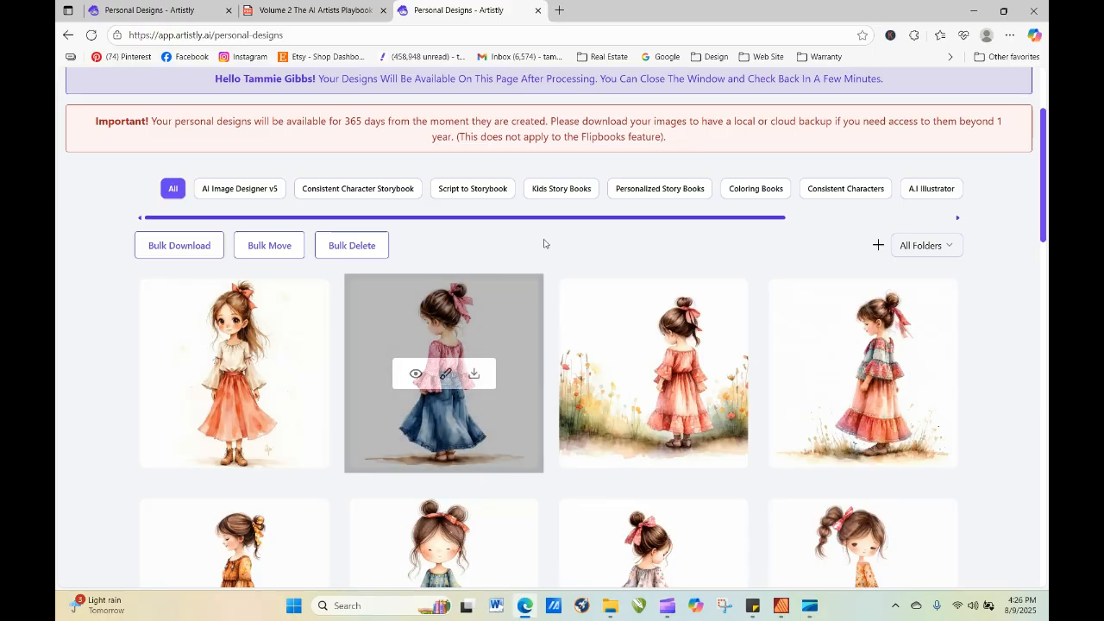
left_click(416, 371)
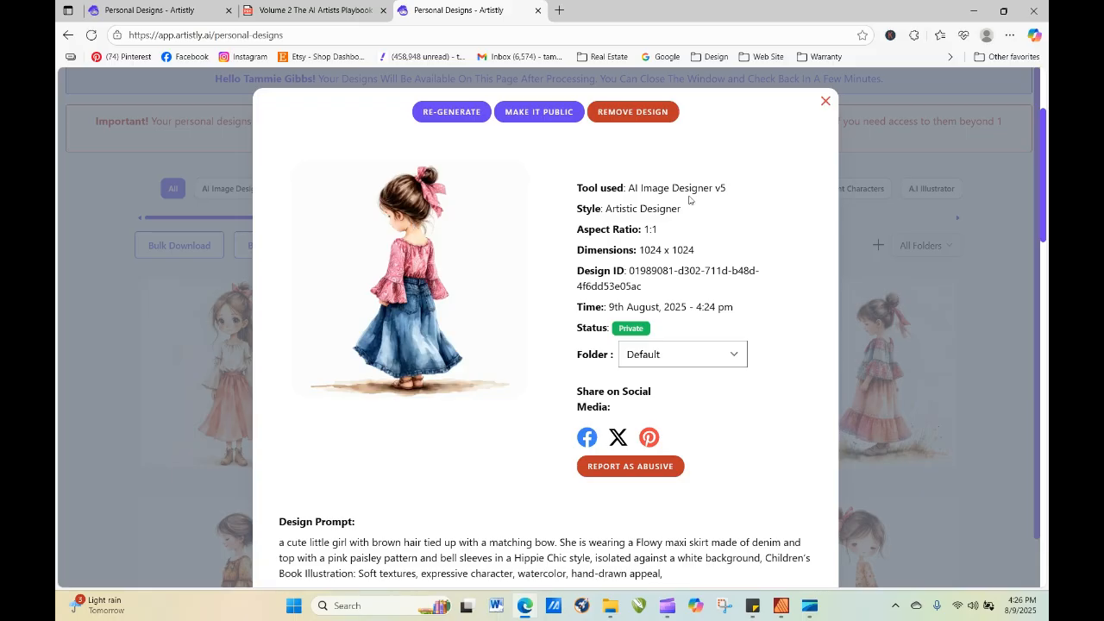
Close the denim skirt image's details and close the duplicate Artistly browser tab.
left_click(825, 102)
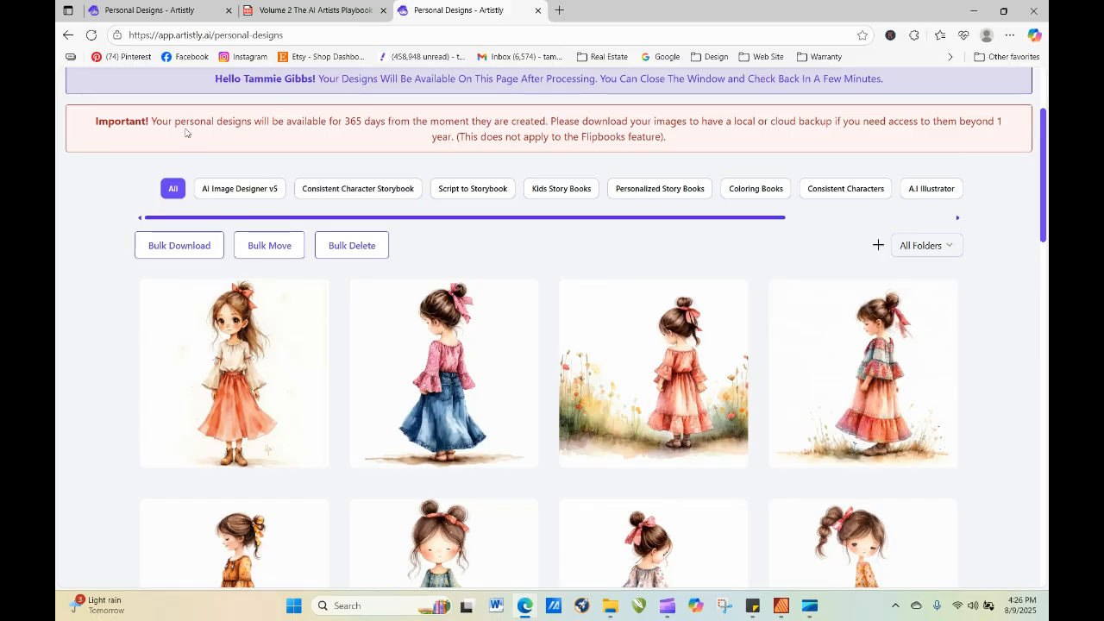
left_click(181, 10)
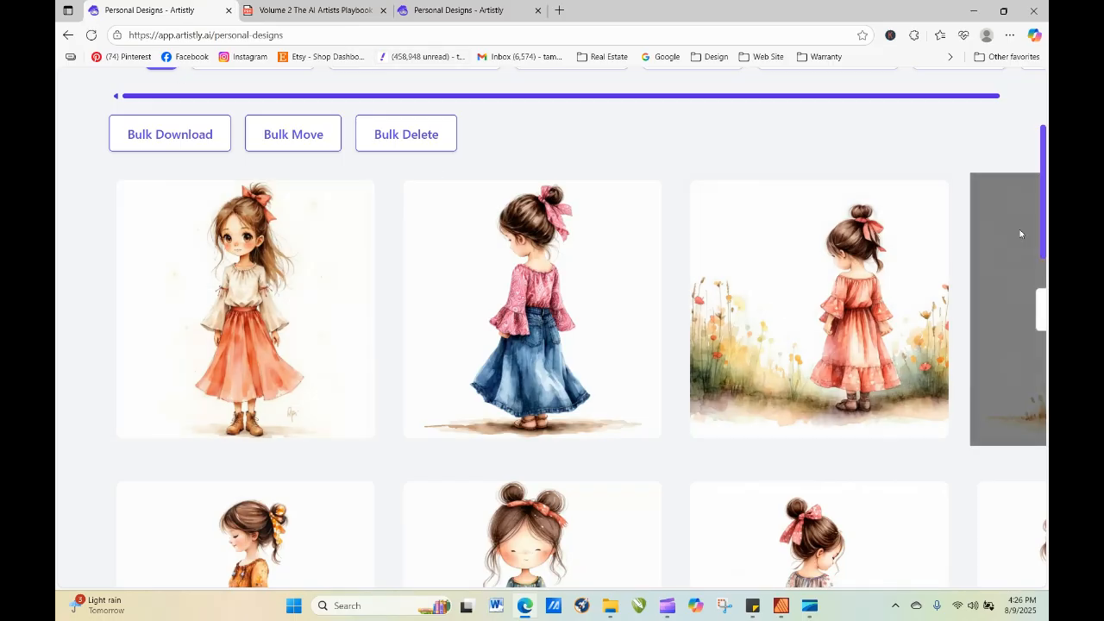
left_click_drag(1042, 250, 1042, 192)
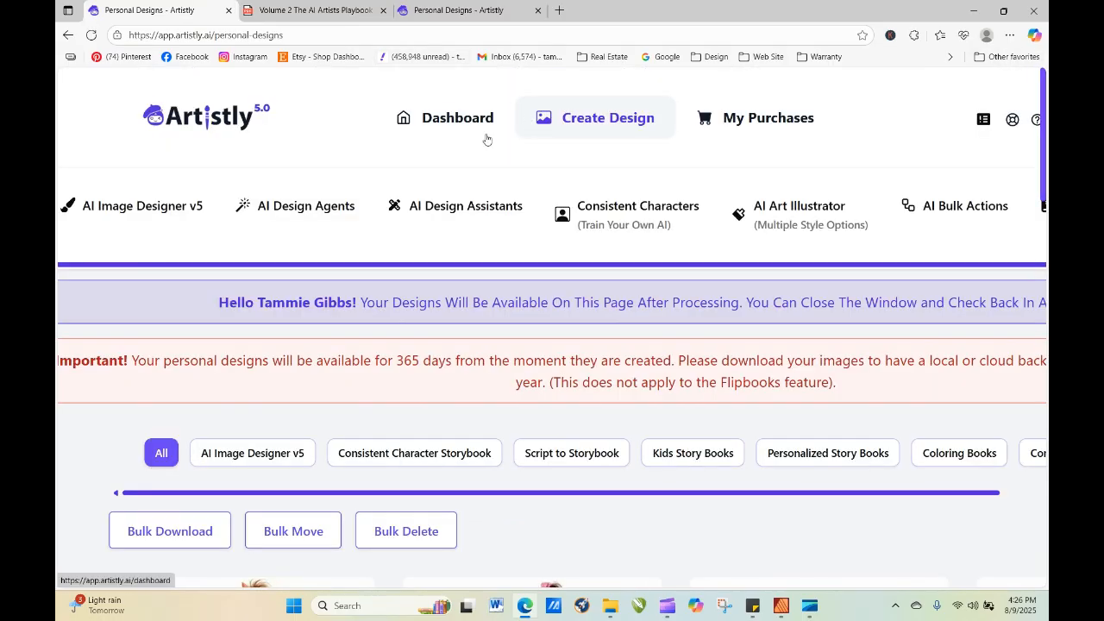
left_click(203, 122)
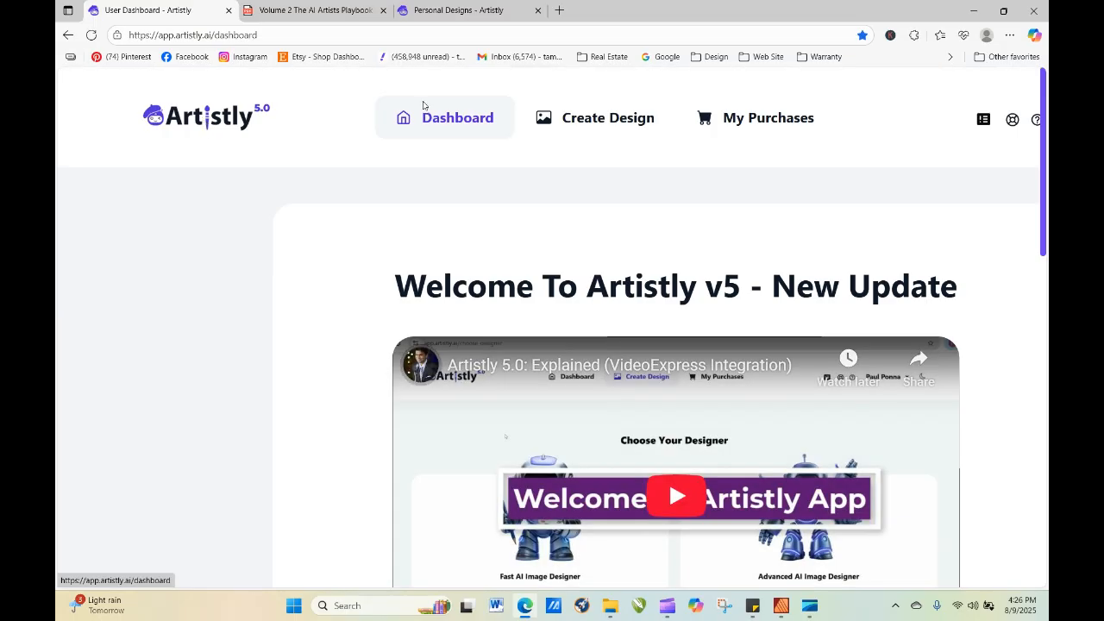
left_click(229, 11)
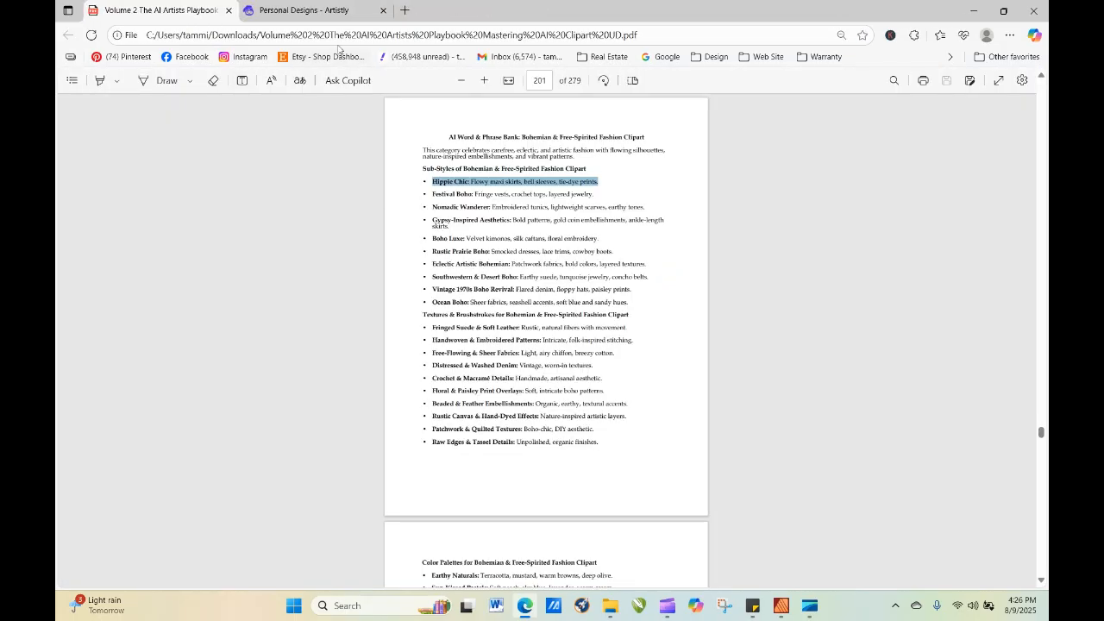
Return to the start of the playbook PDF and follow its contents link to Section 10 on poses for animals and people.
left_click(658, 207)
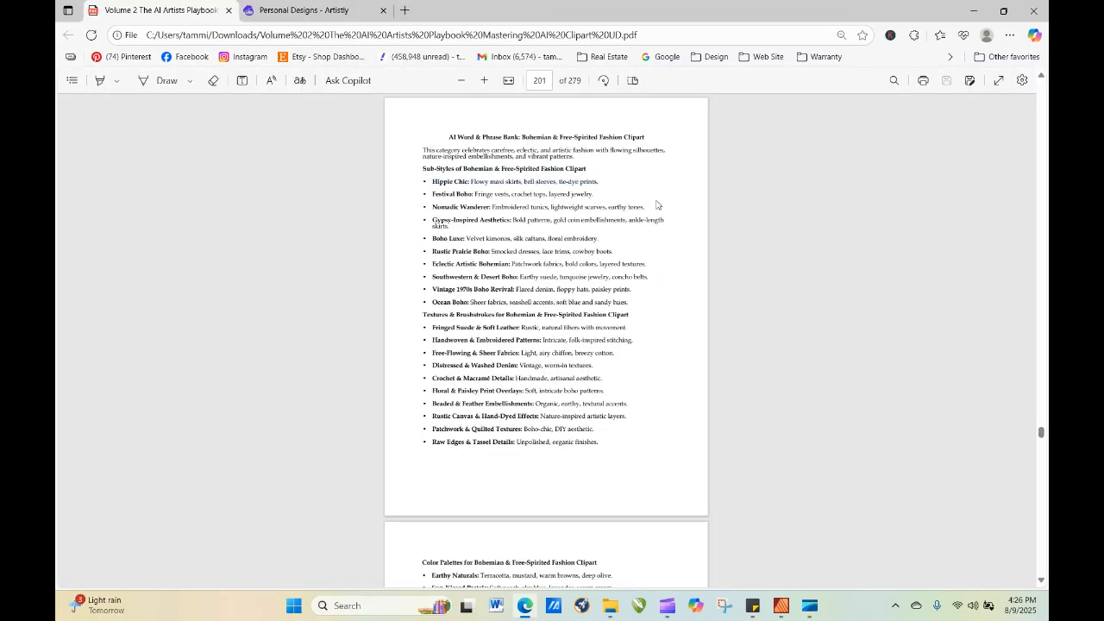
left_click(542, 80)
type("1")
key("Return")
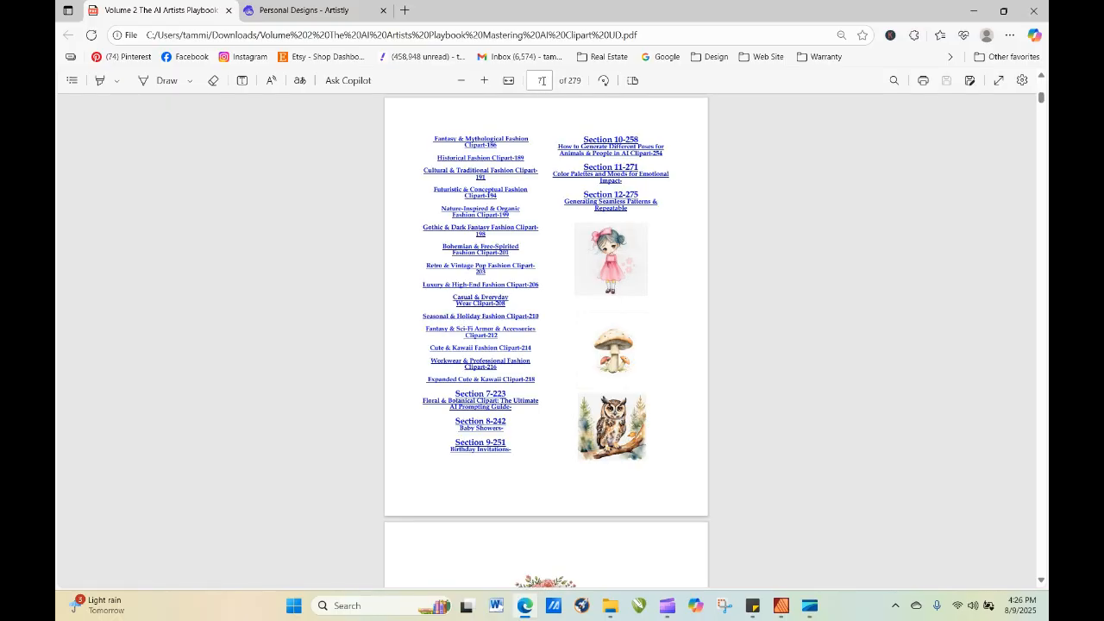
left_click(604, 153)
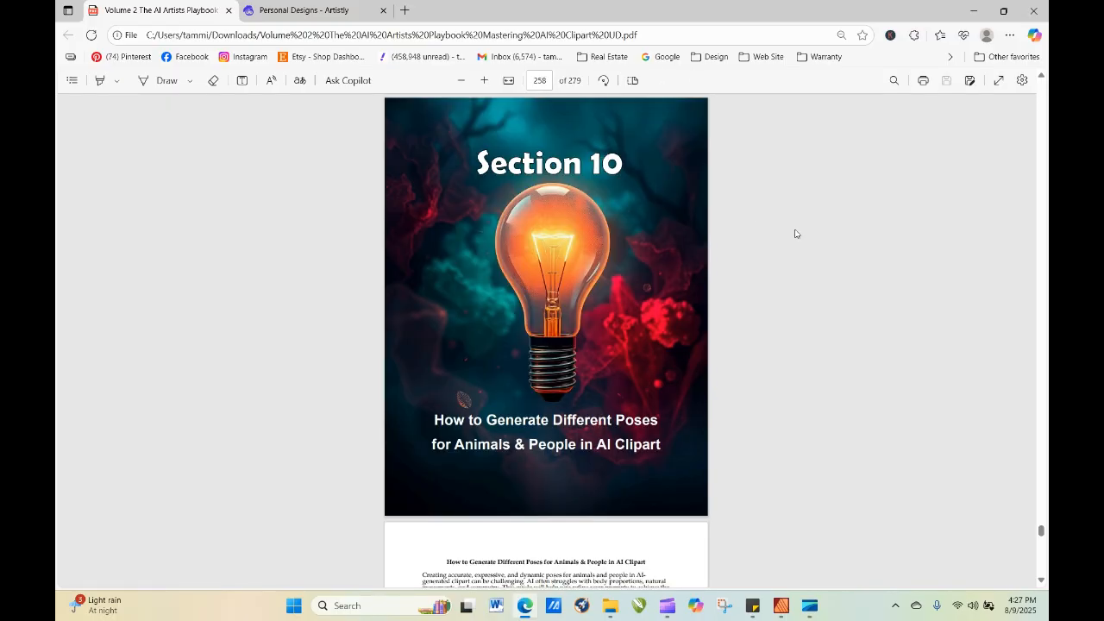
Copy "sitting on a park bench, hands folded in lap, gazing into the distance," from the playbook's example prompt for people.
scroll(841, 257, "down", 4)
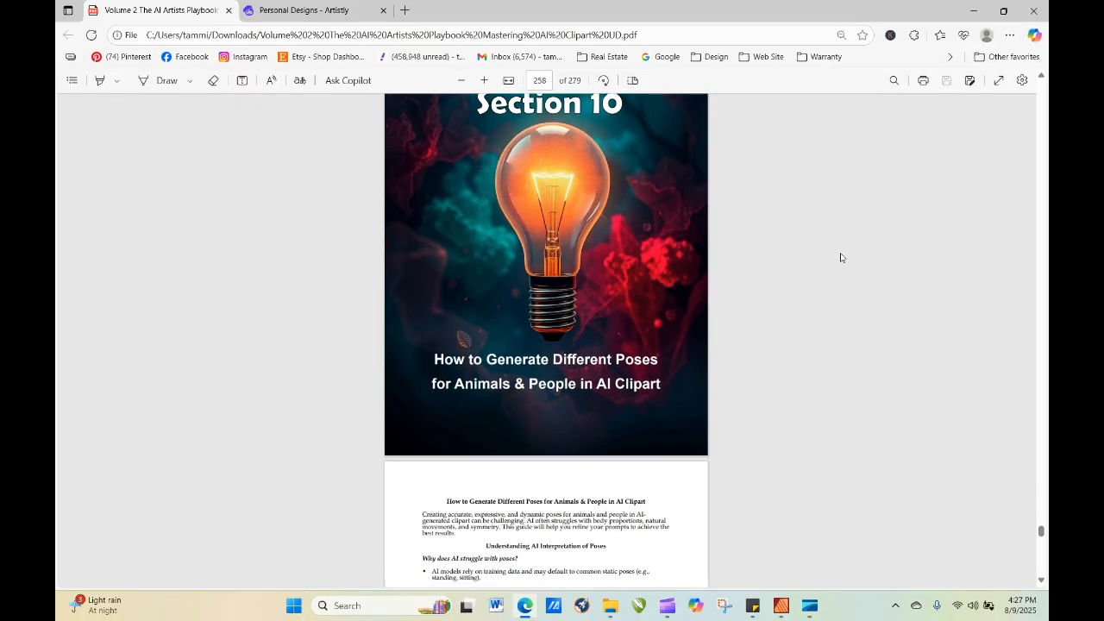
scroll(842, 257, "down", 2)
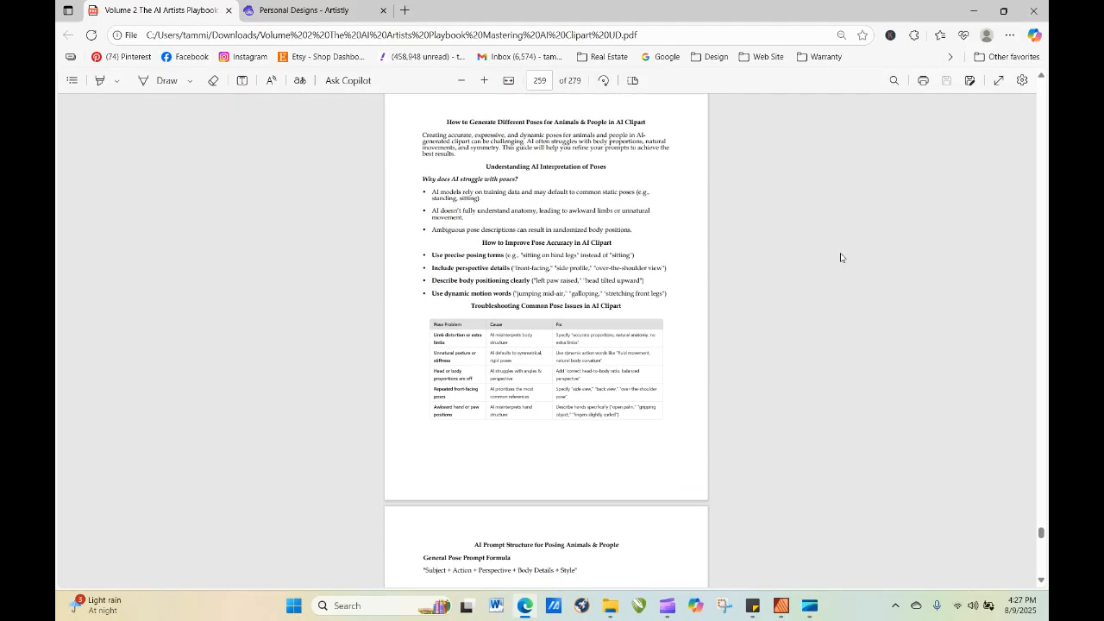
scroll(841, 257, "down", 2)
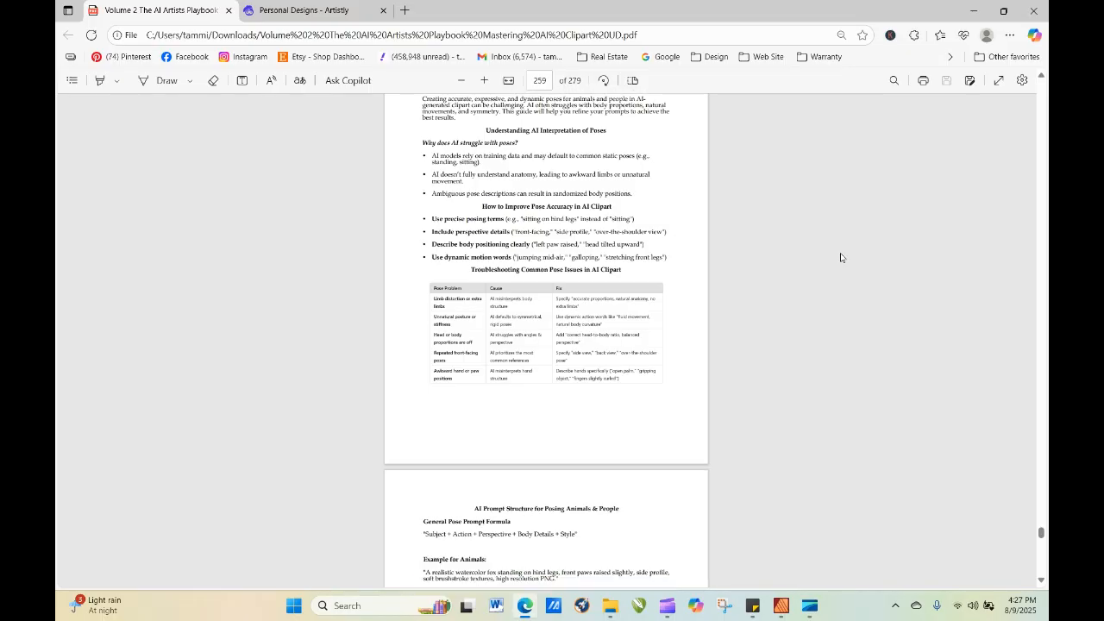
scroll(841, 257, "down", 2)
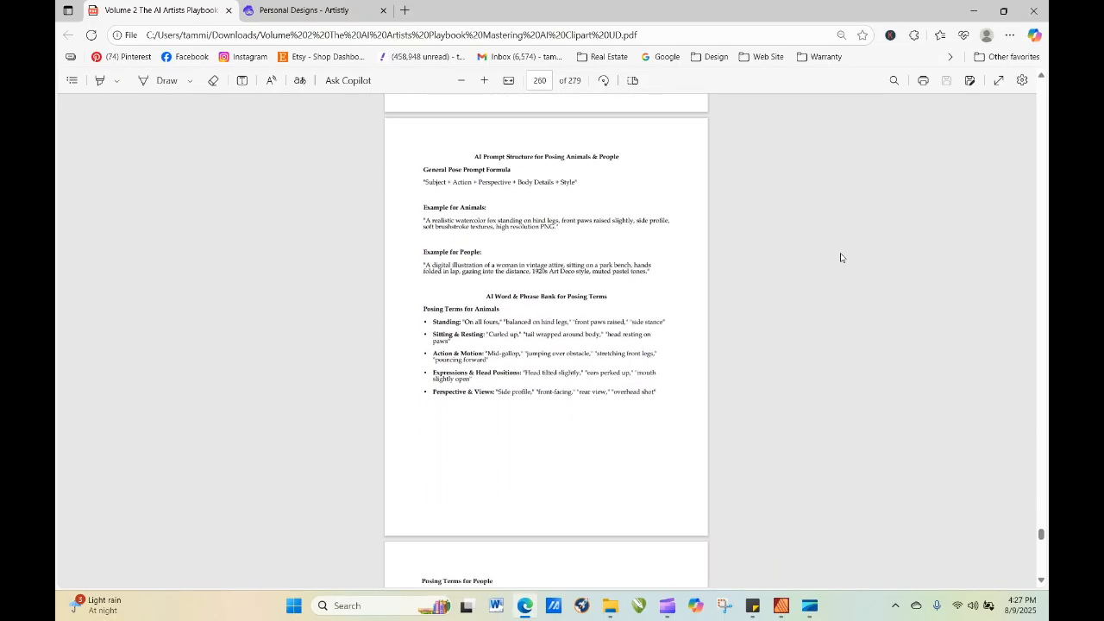
scroll(841, 257, "down", 1)
scroll(841, 257, "down", 1)
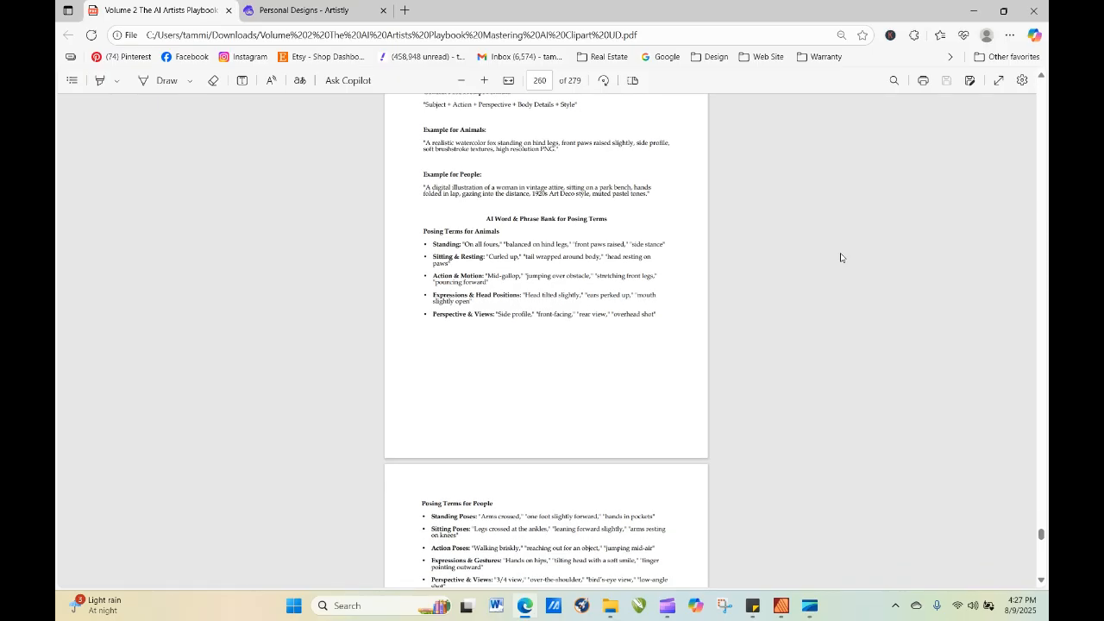
scroll(842, 257, "down", 1)
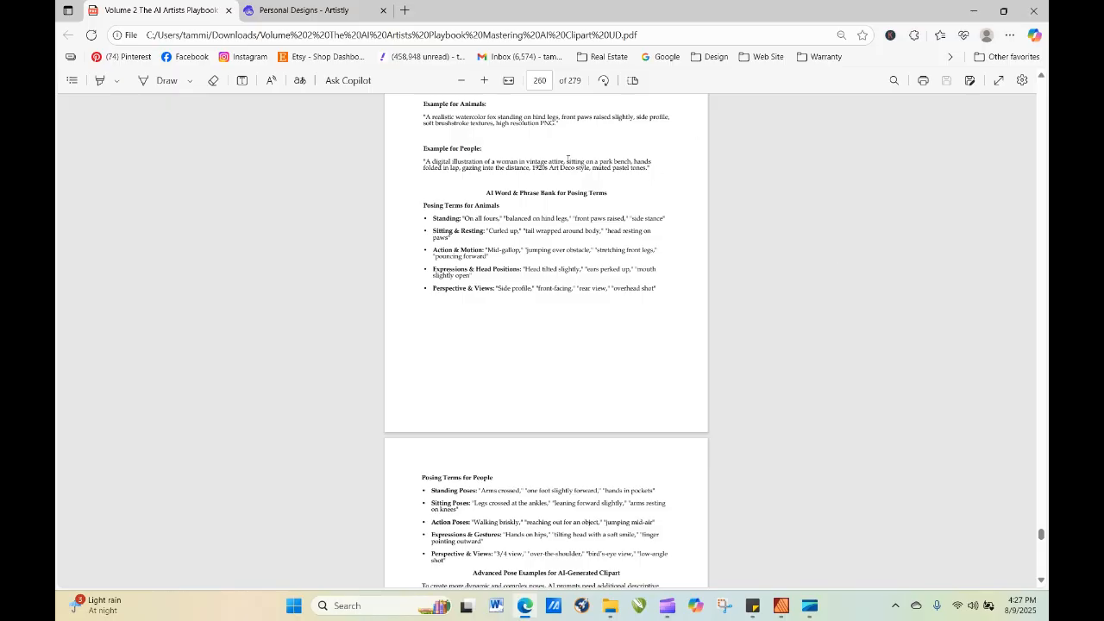
left_click_drag(567, 160, 532, 169)
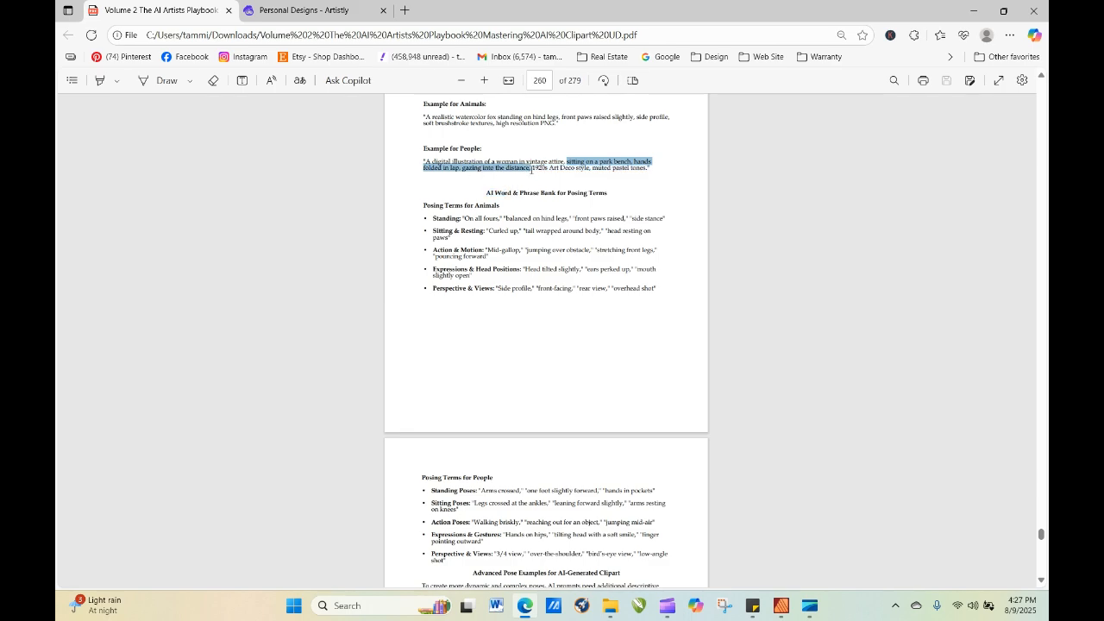
right_click(518, 169)
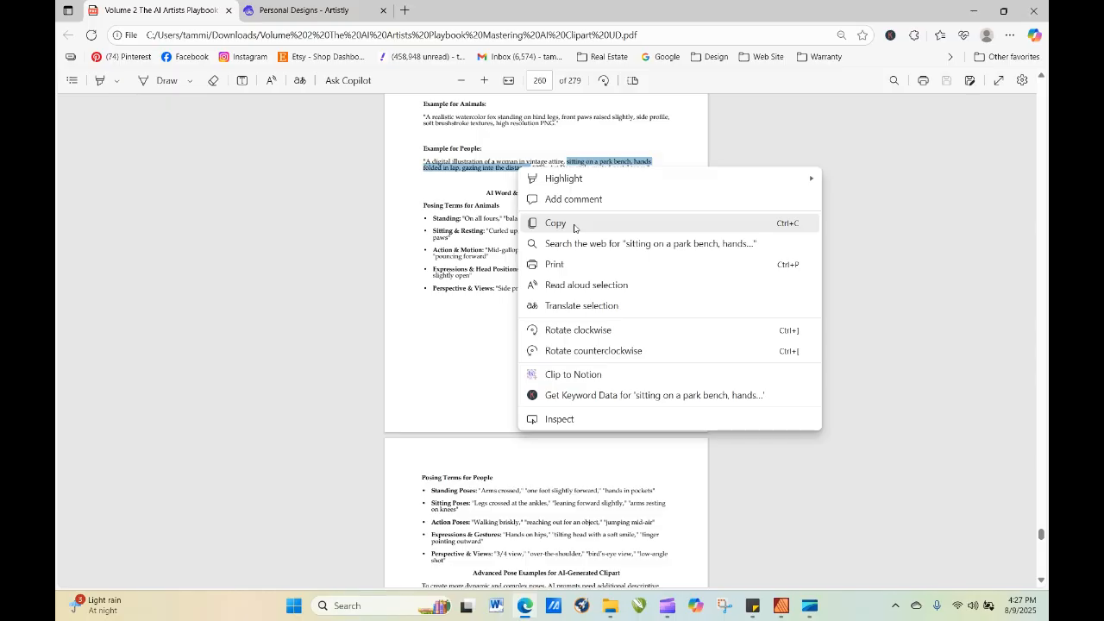
left_click(575, 225)
Switch to the personal designs and start re-generating the denim skirt image with its prompt loaded.
left_click(328, 11)
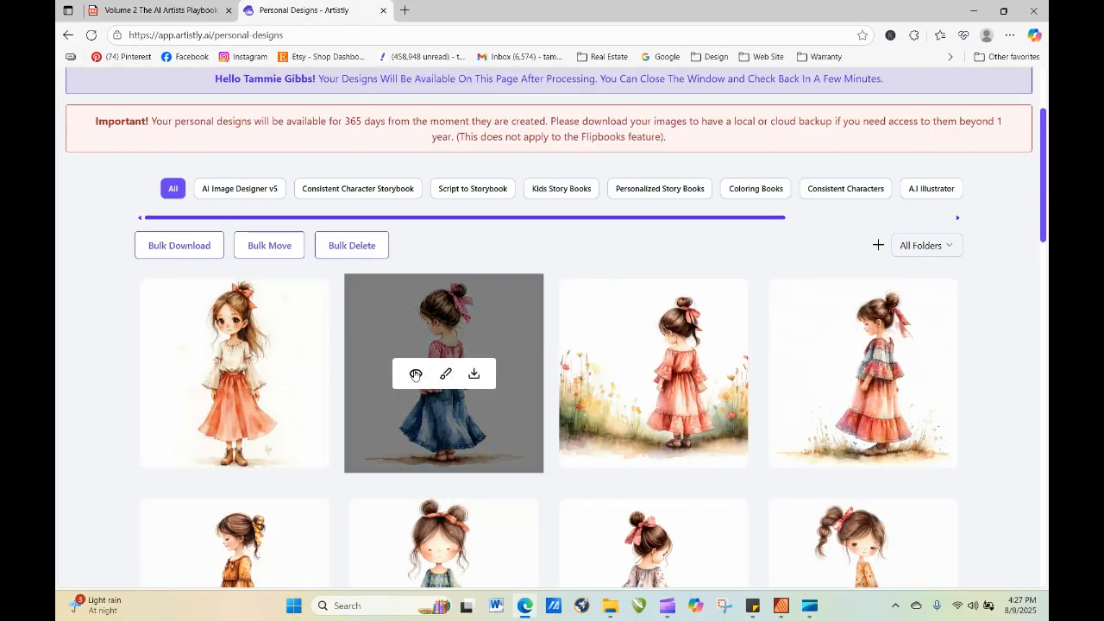
left_click(415, 373)
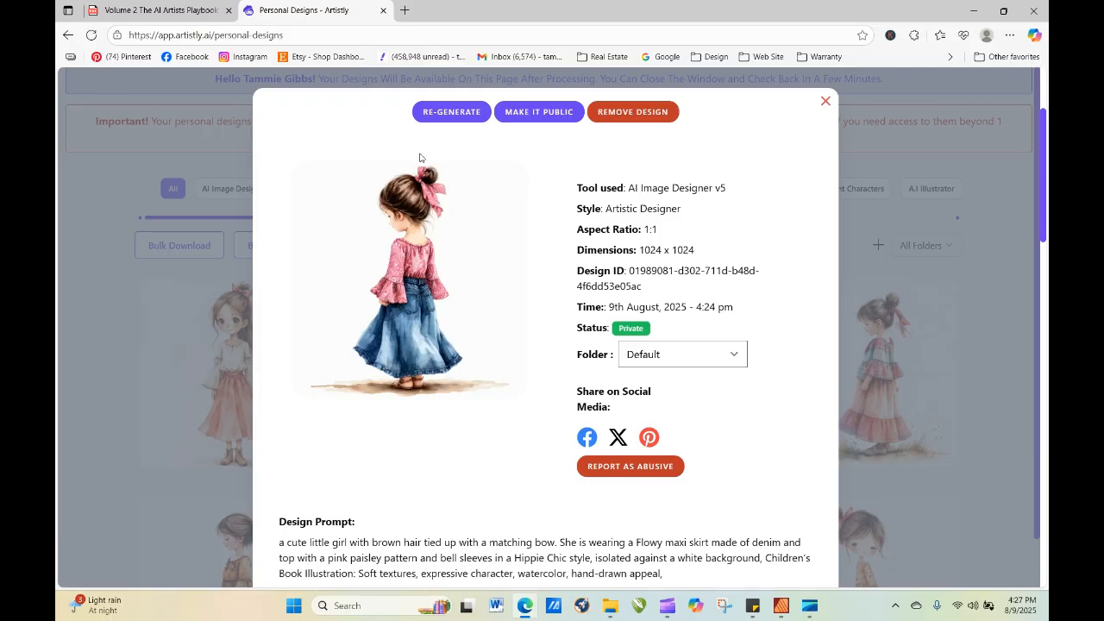
left_click(440, 112)
scroll(437, 240, "down", 1)
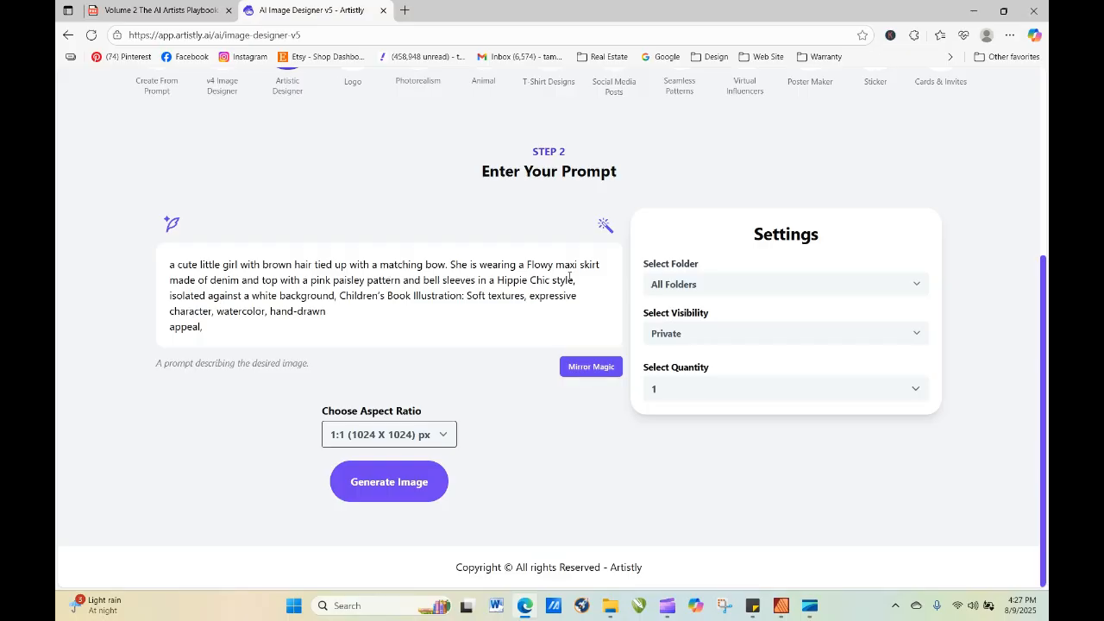
Append "She is sitting on a park bench, hands folded in lap, gazing into the distance," to the prompt.
right_click(259, 329)
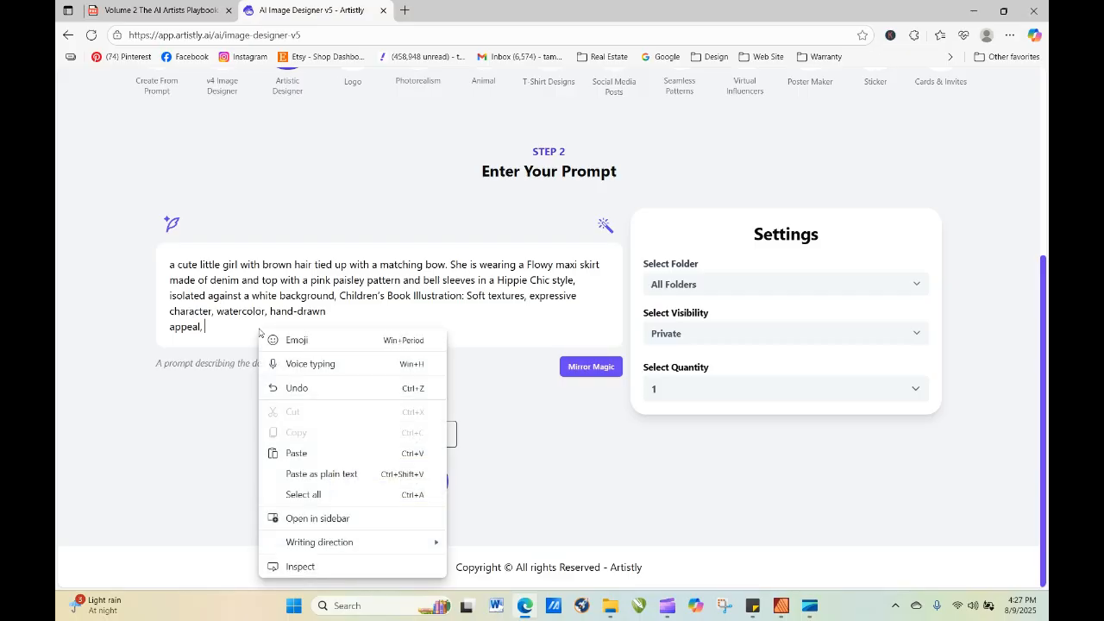
left_click(311, 455)
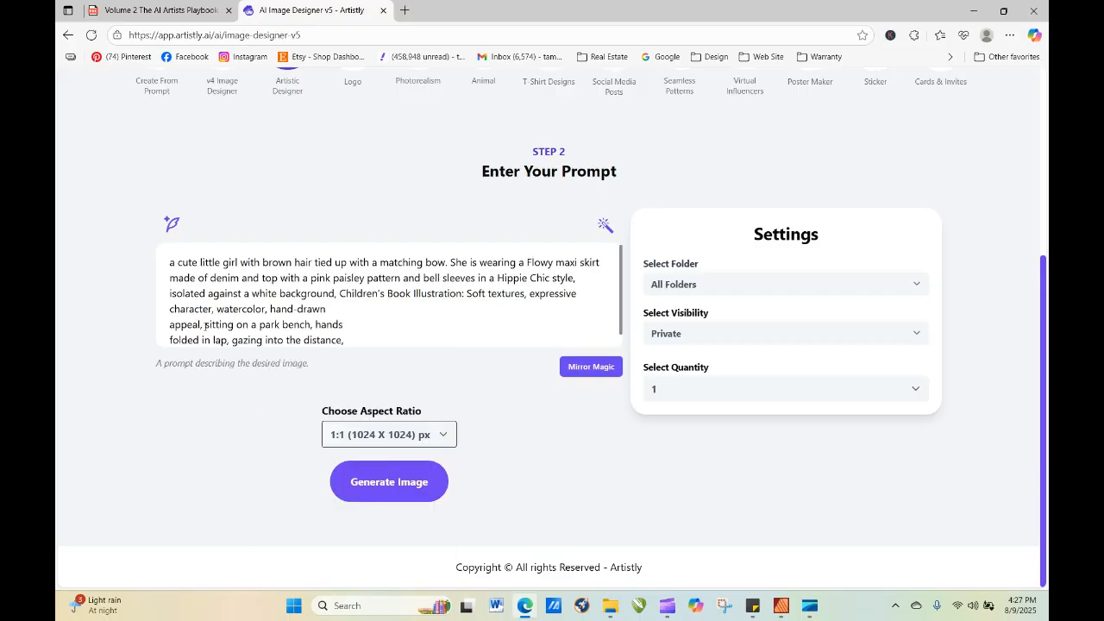
type("She ")
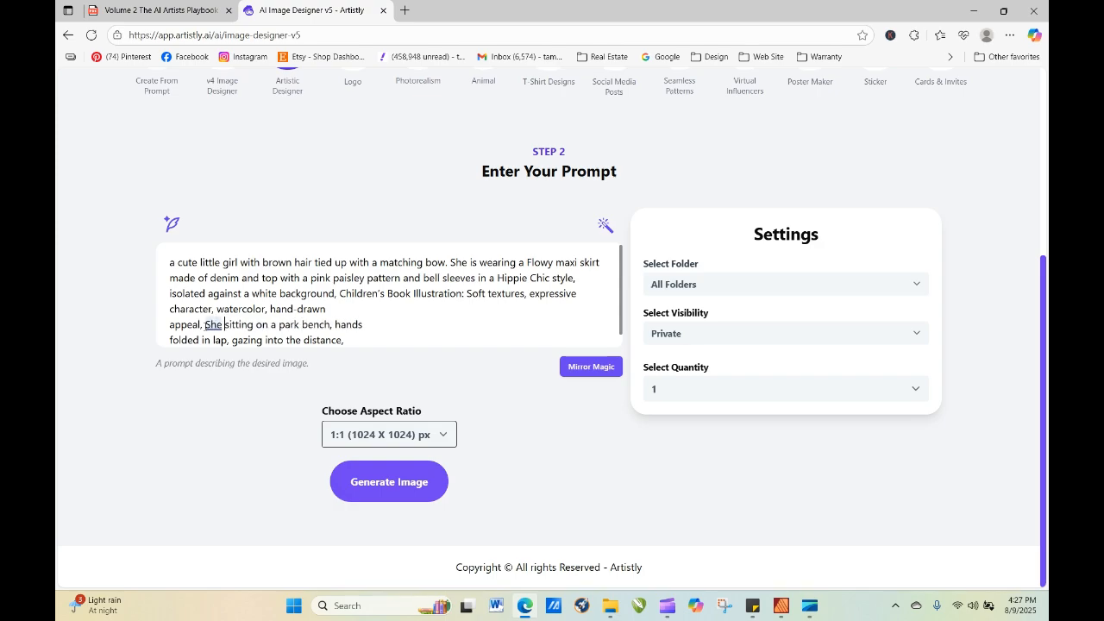
type("is")
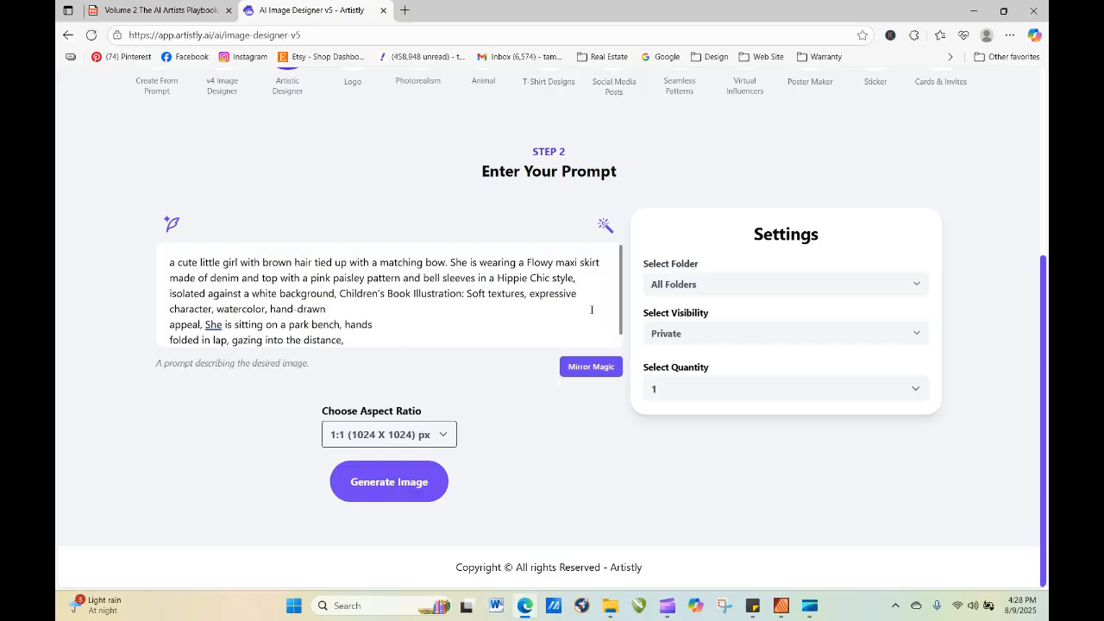
Generate the image from the park bench prompt and reload the personal designs page.
scroll(620, 319, "down", 1)
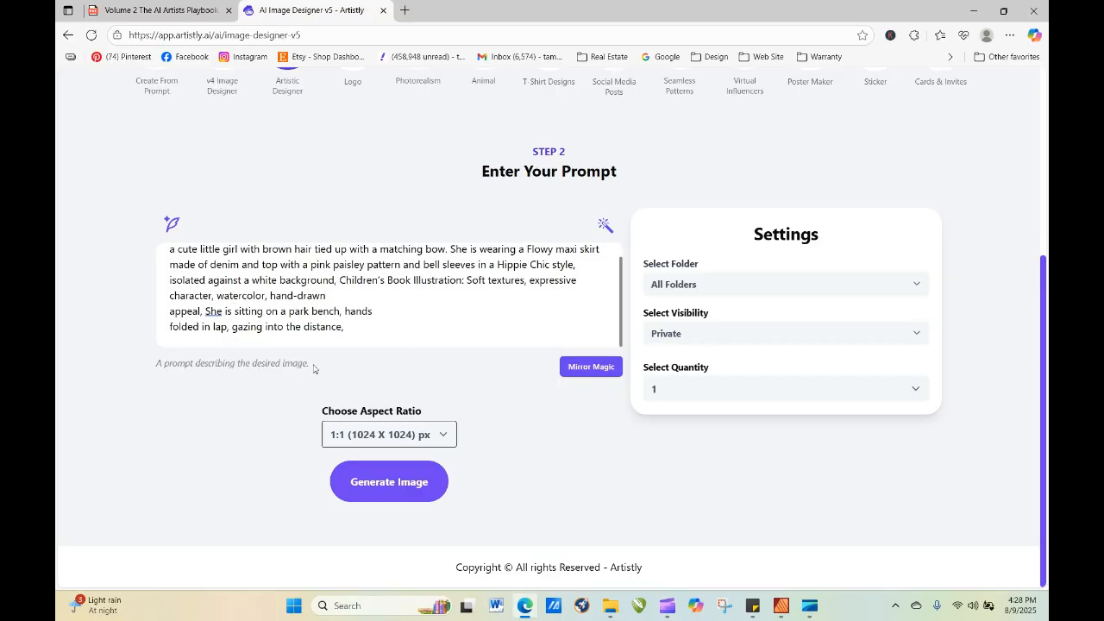
left_click(371, 483)
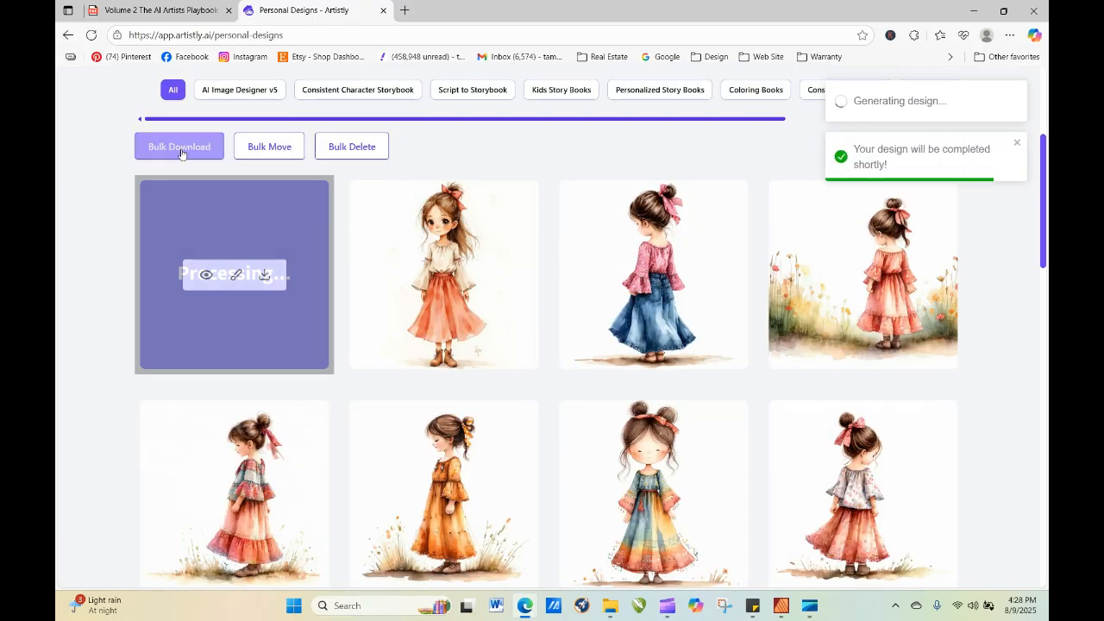
left_click(92, 36)
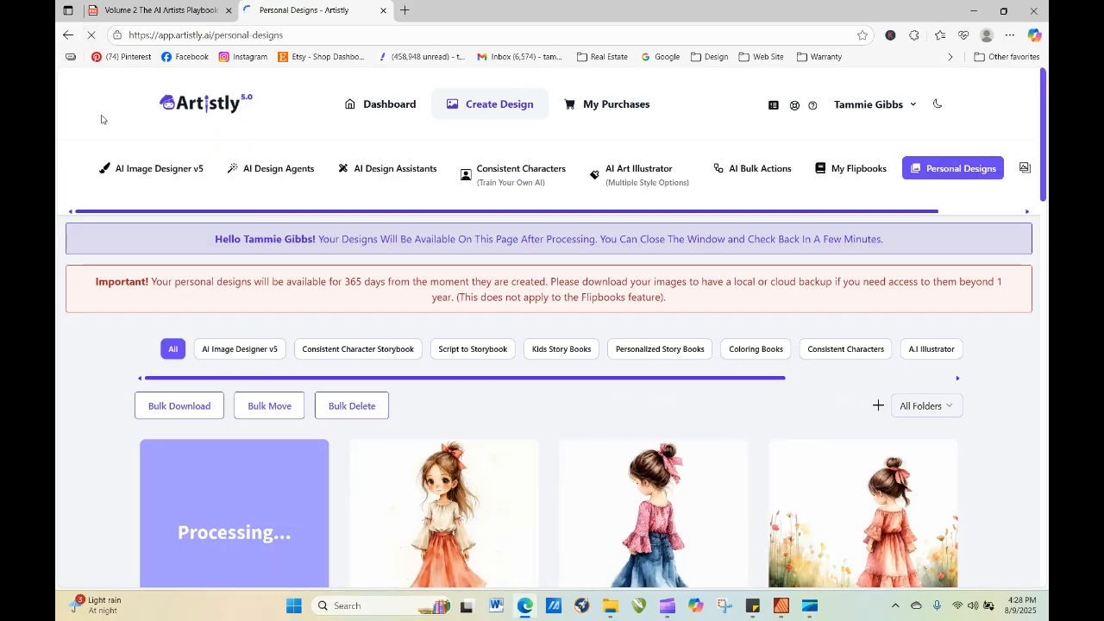
Review the playbook's posing terms, advanced pose prompts, complex pose troubleshooting and facial expression guidance for people.
left_click(208, 13)
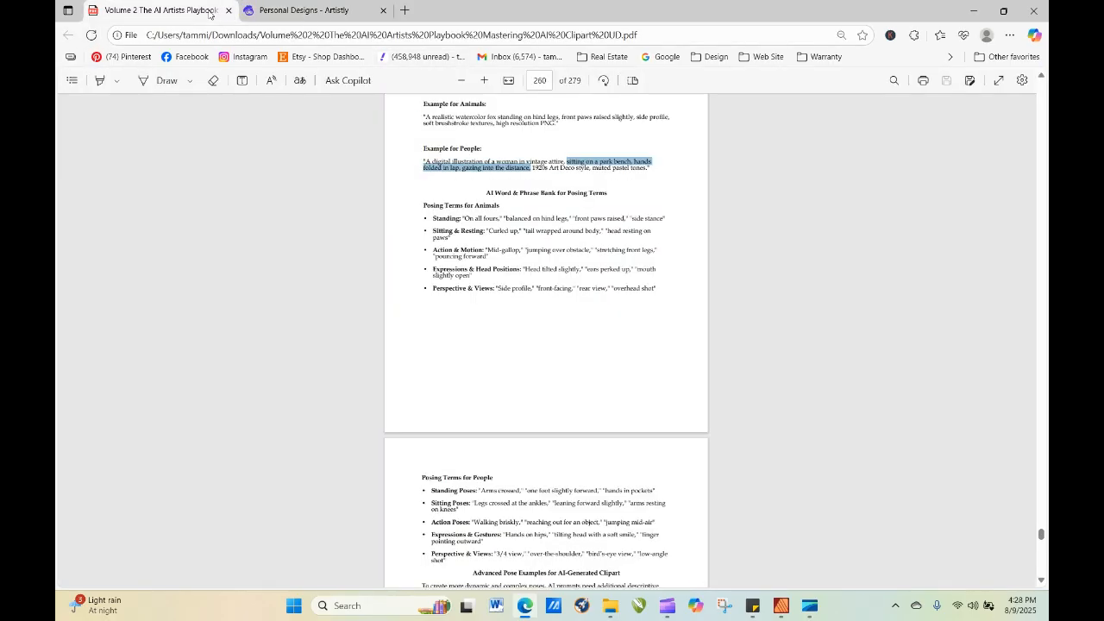
left_click(534, 352)
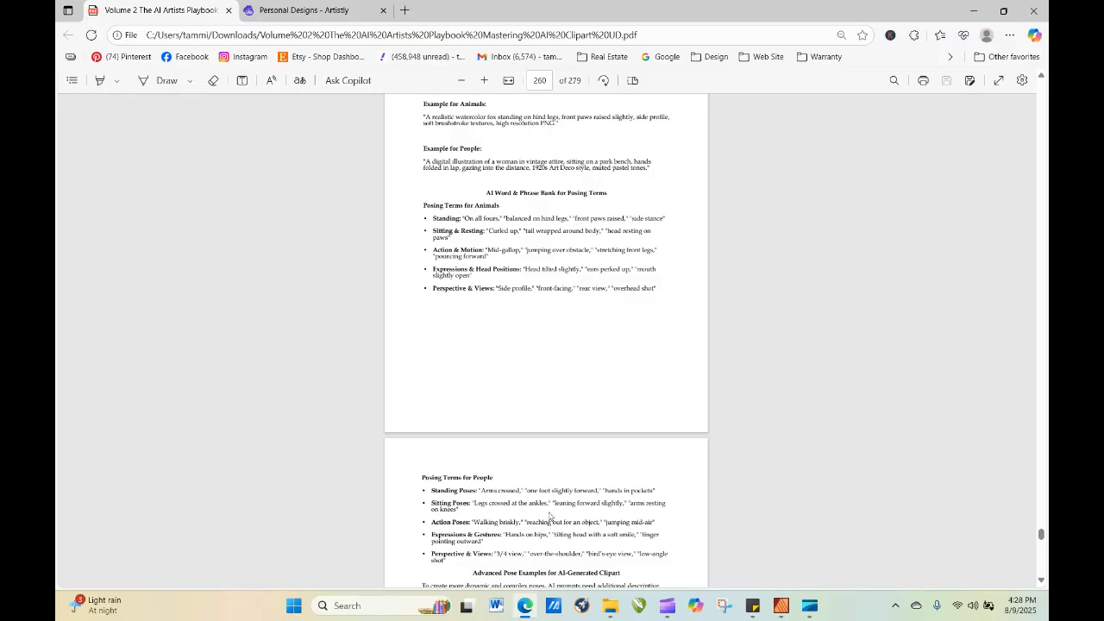
scroll(677, 490, "down", 4)
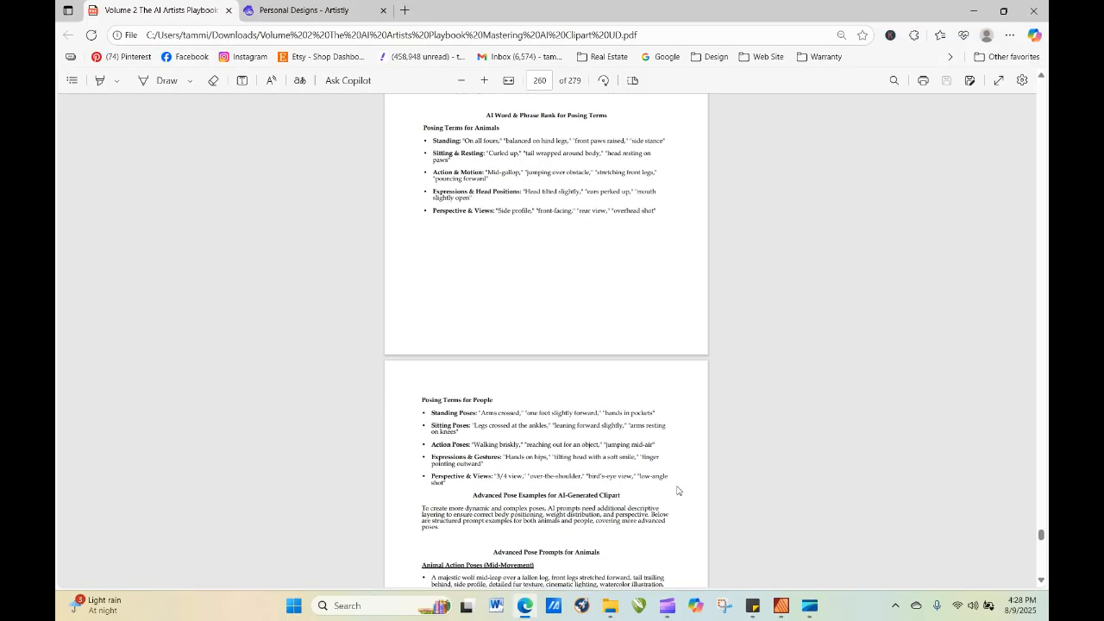
scroll(677, 491, "down", 3)
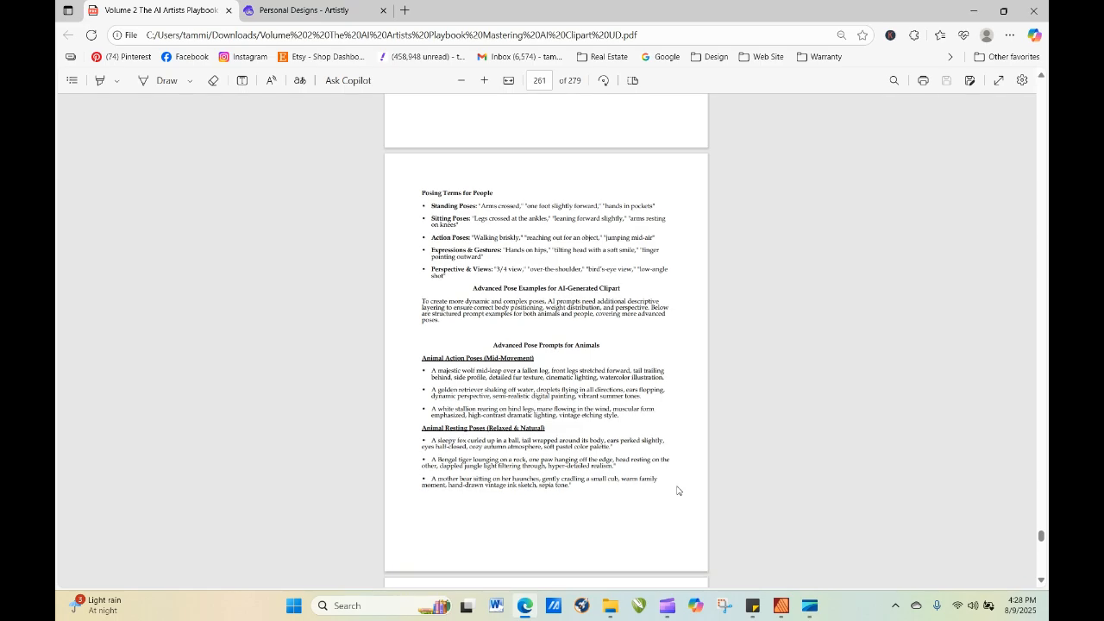
scroll(677, 490, "down", 5)
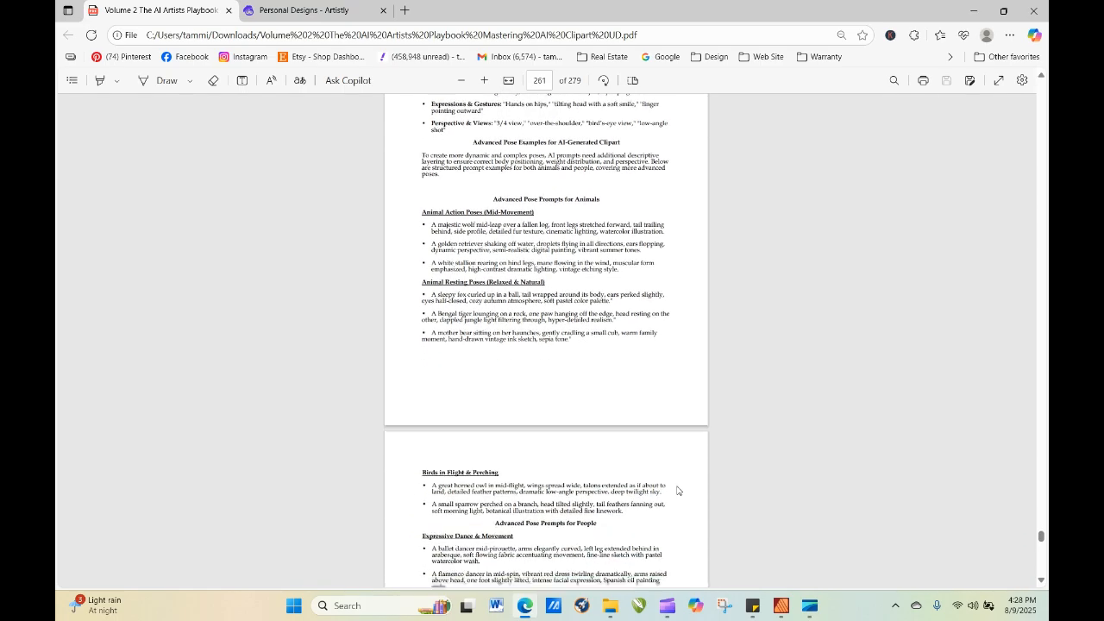
scroll(677, 490, "down", 4)
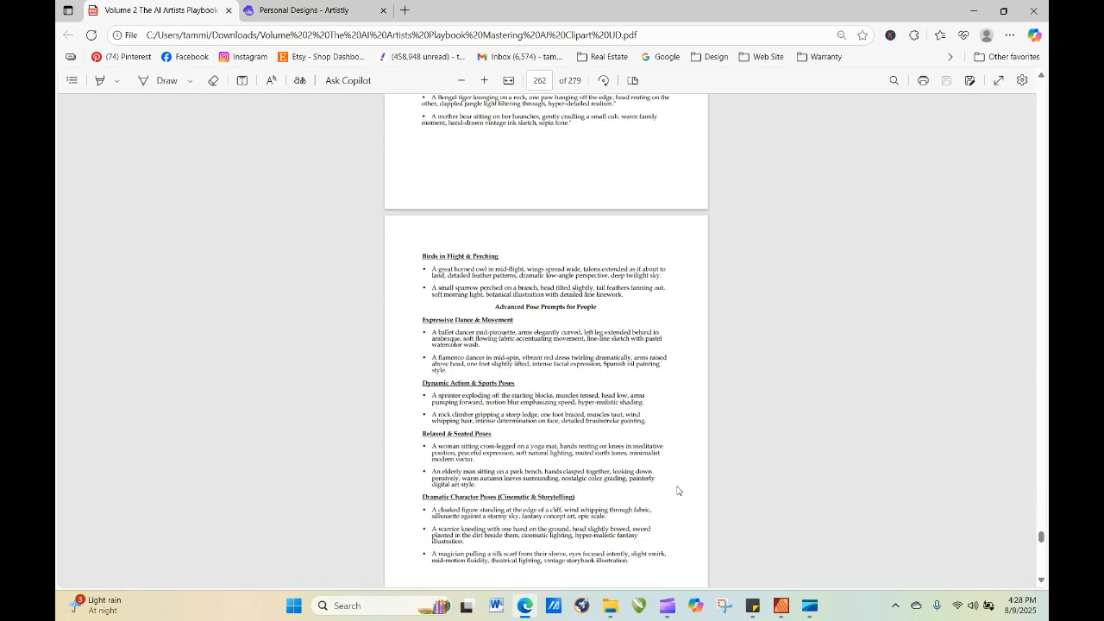
scroll(677, 490, "down", 4)
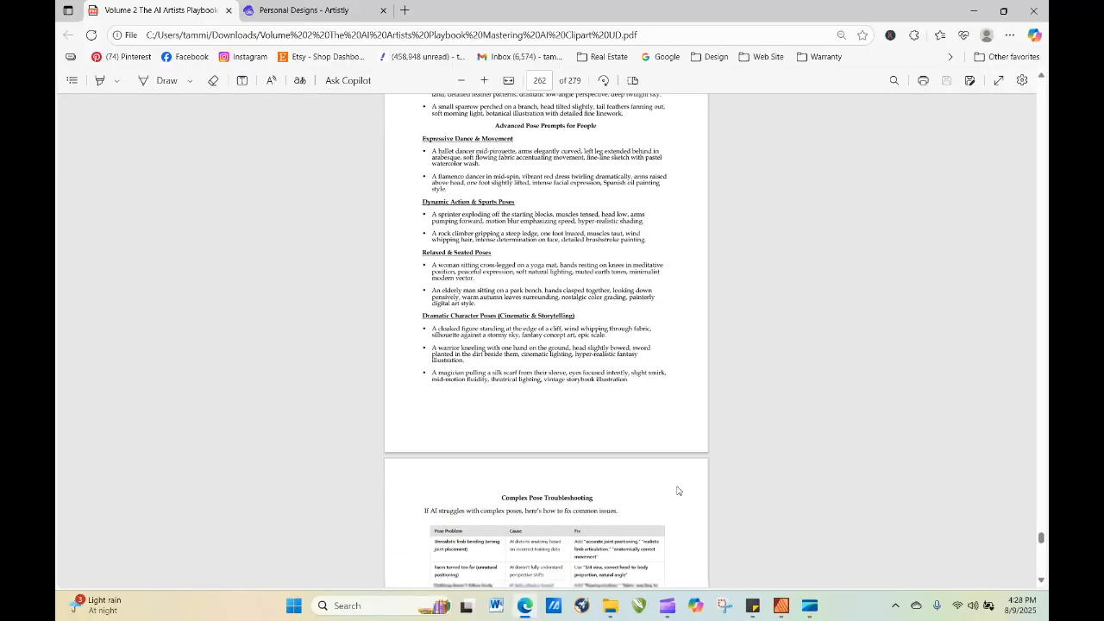
scroll(677, 490, "down", 5)
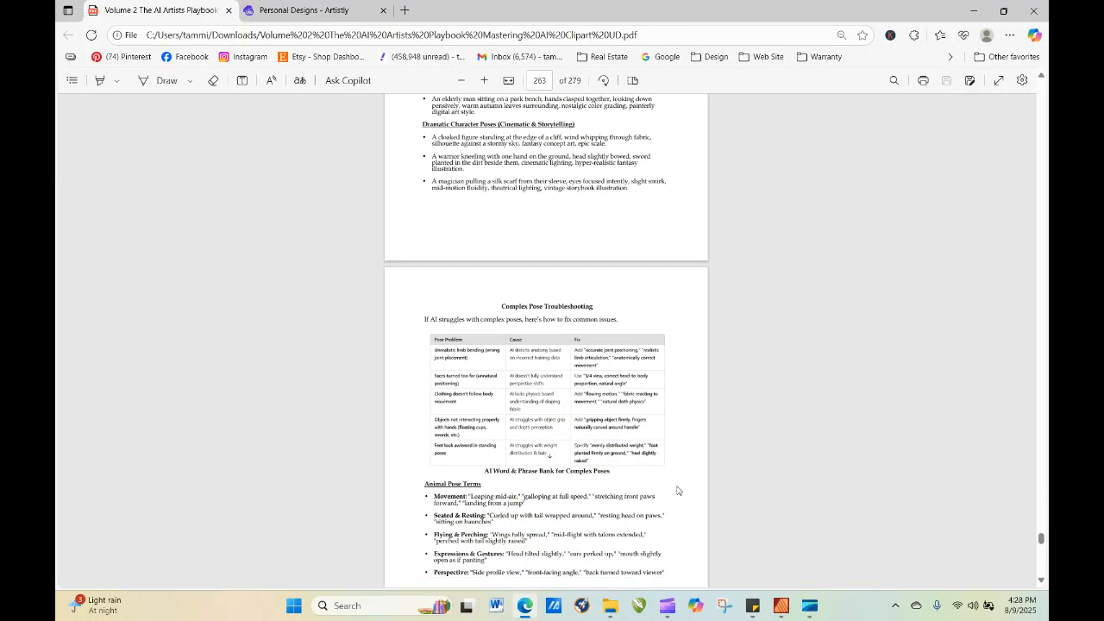
scroll(678, 490, "down", 11)
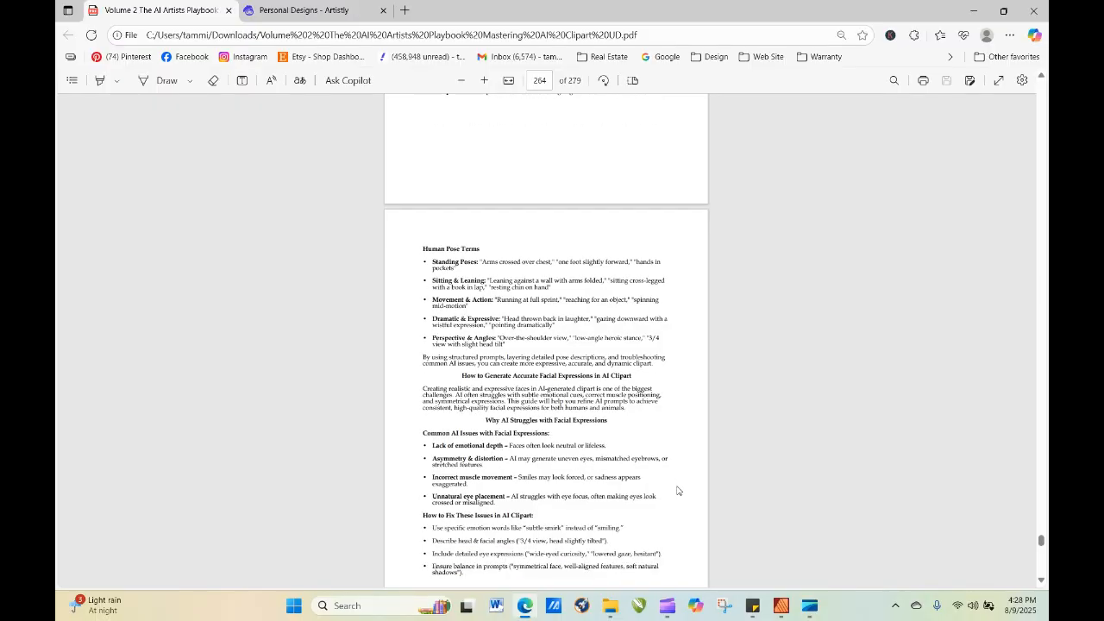
scroll(678, 490, "down", 3)
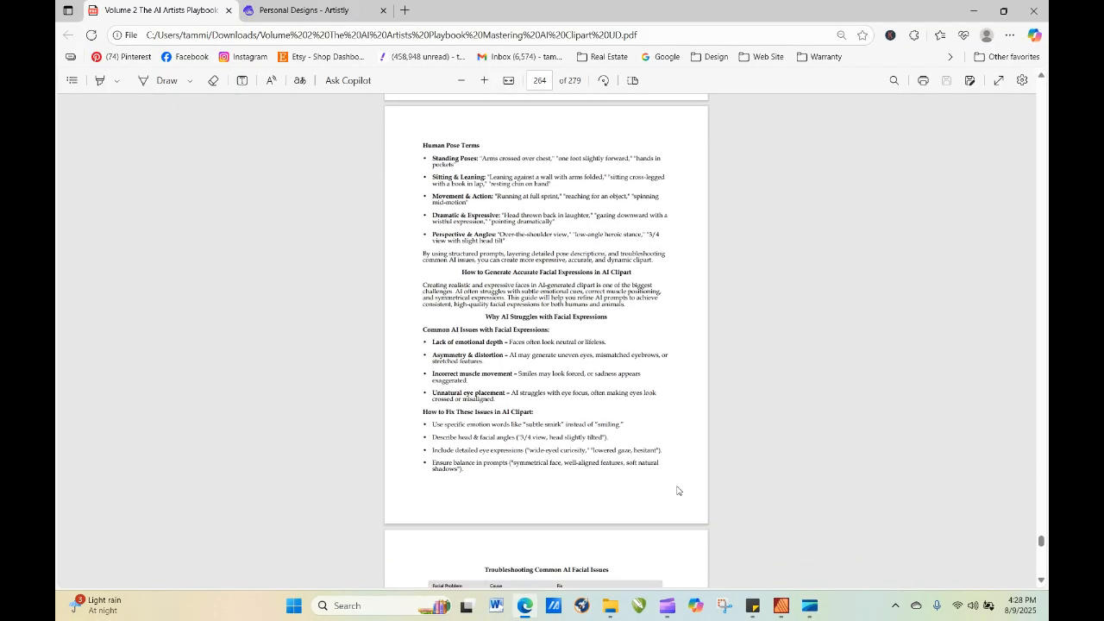
scroll(677, 490, "down", 2)
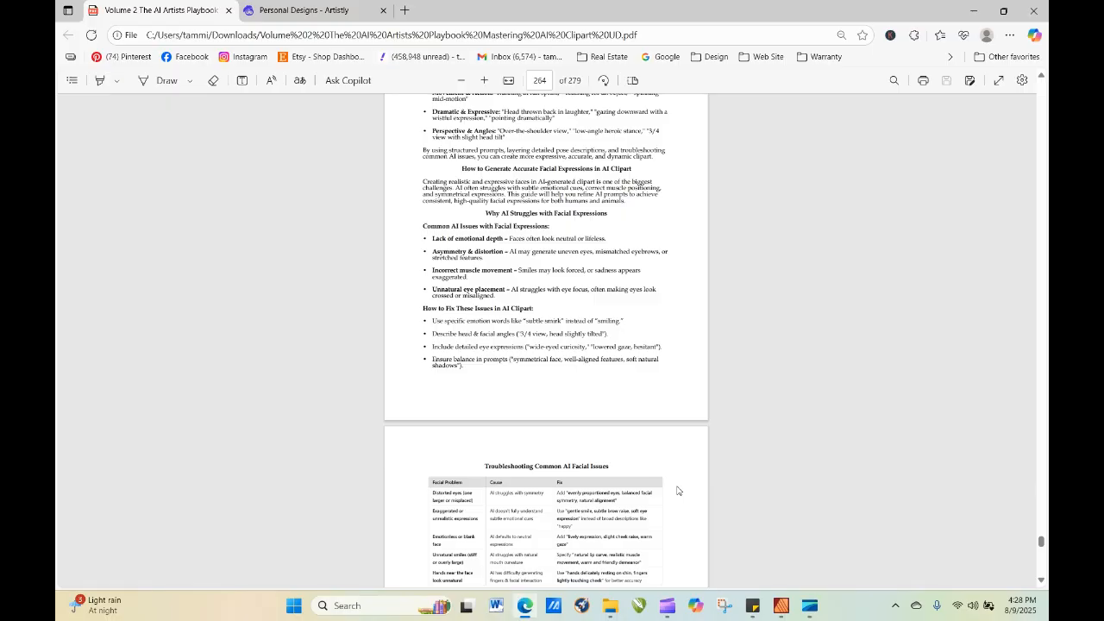
scroll(678, 491, "down", 4)
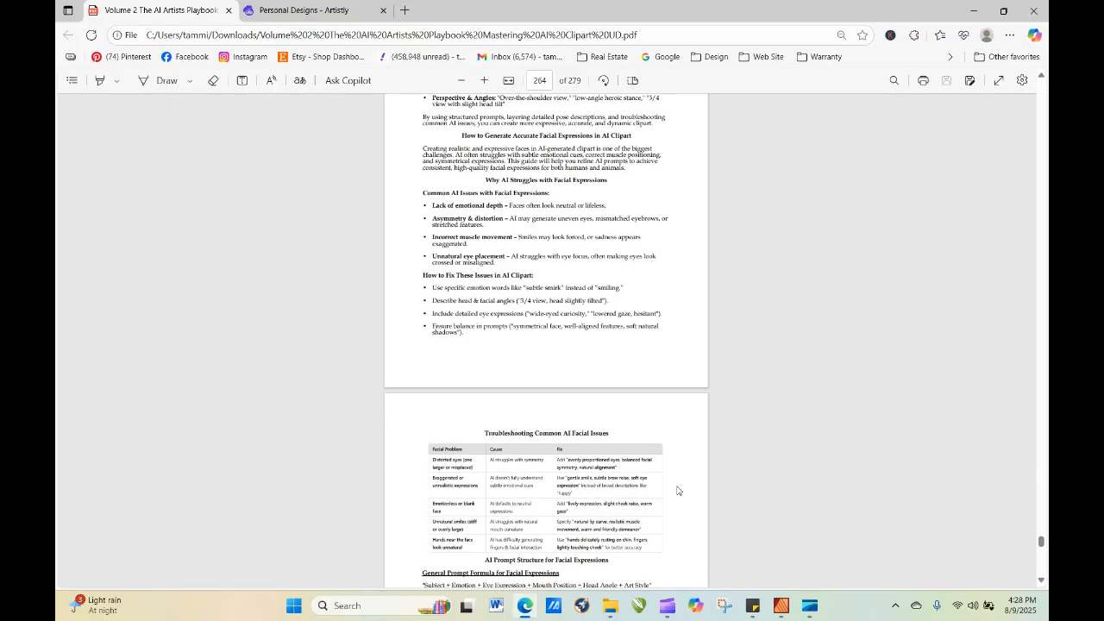
Copy "with a warm smile, eyes slightly crinkled, lips gently curved, natural face symmetry, looking slightly upward," from the playbook's happy expression example.
scroll(677, 491, "down", 4)
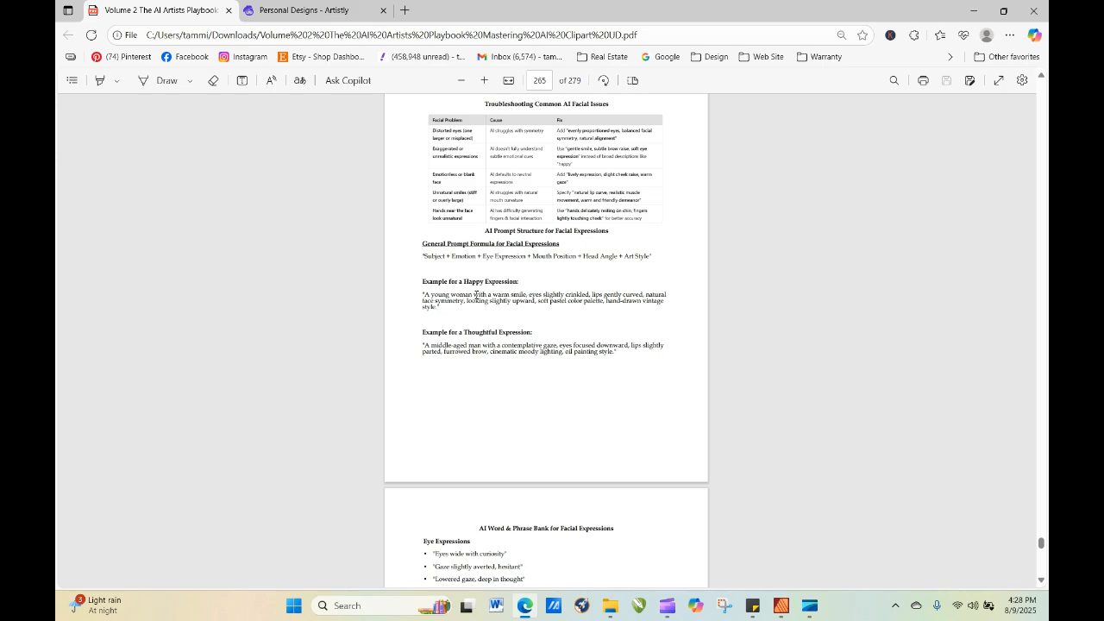
left_click_drag(475, 295, 533, 302)
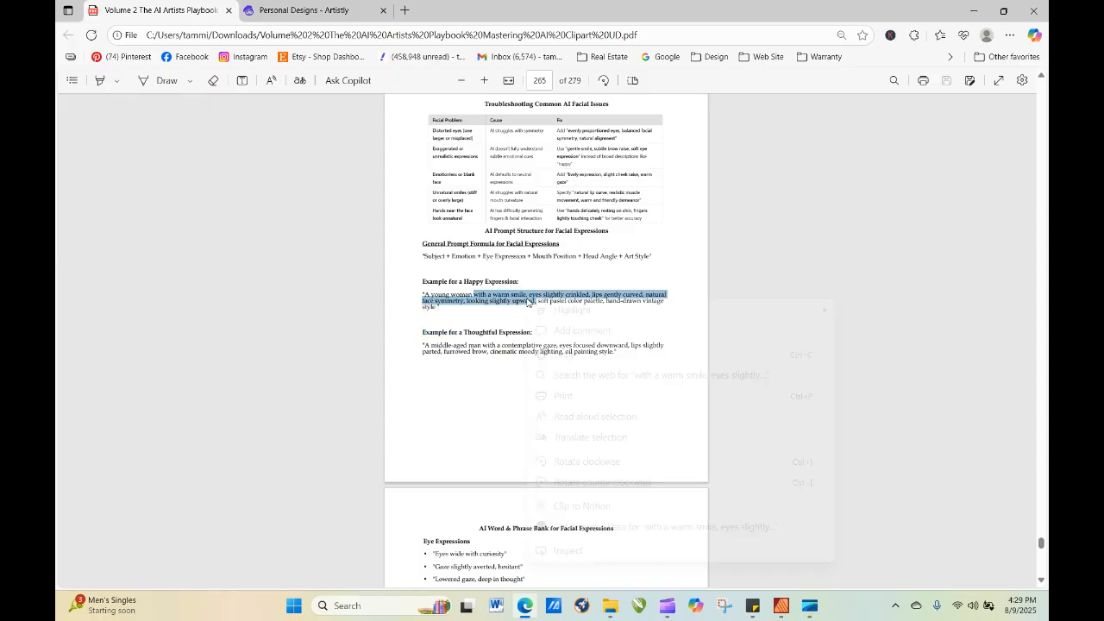
right_click(529, 301)
left_click(576, 355)
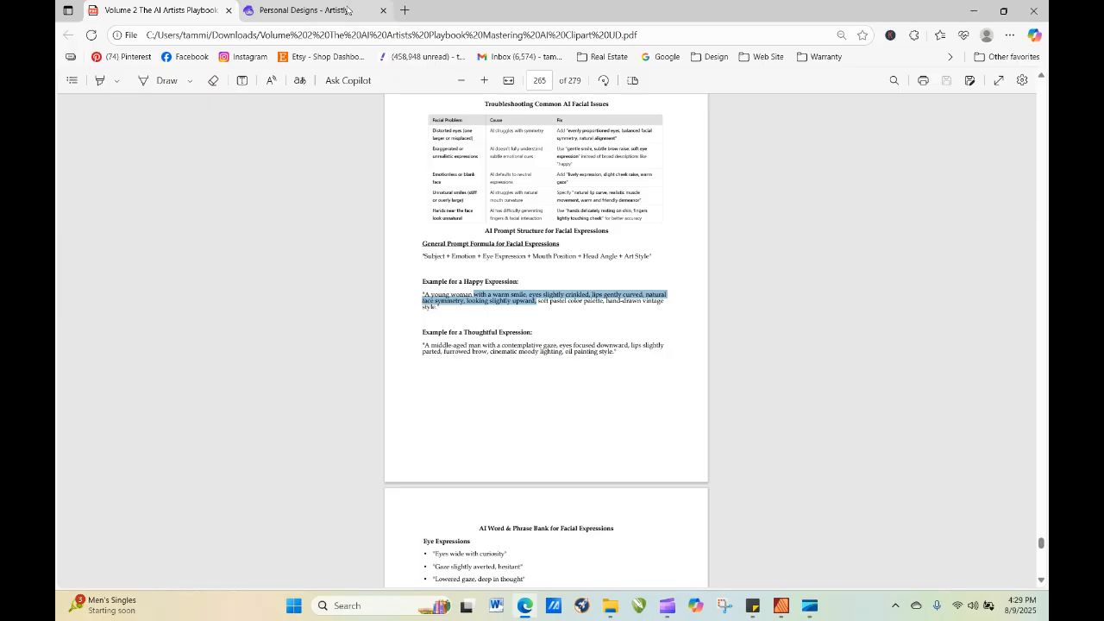
Switch to the personal designs, reload them, and start re-generating the park bench image with its prompt loaded.
left_click(297, 11)
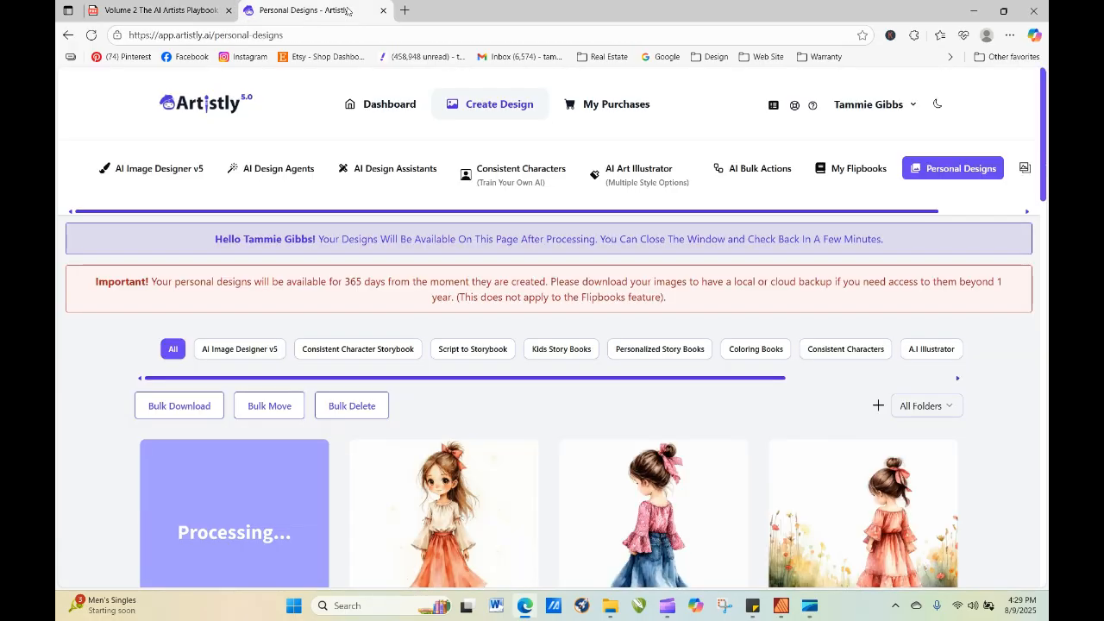
left_click(89, 38)
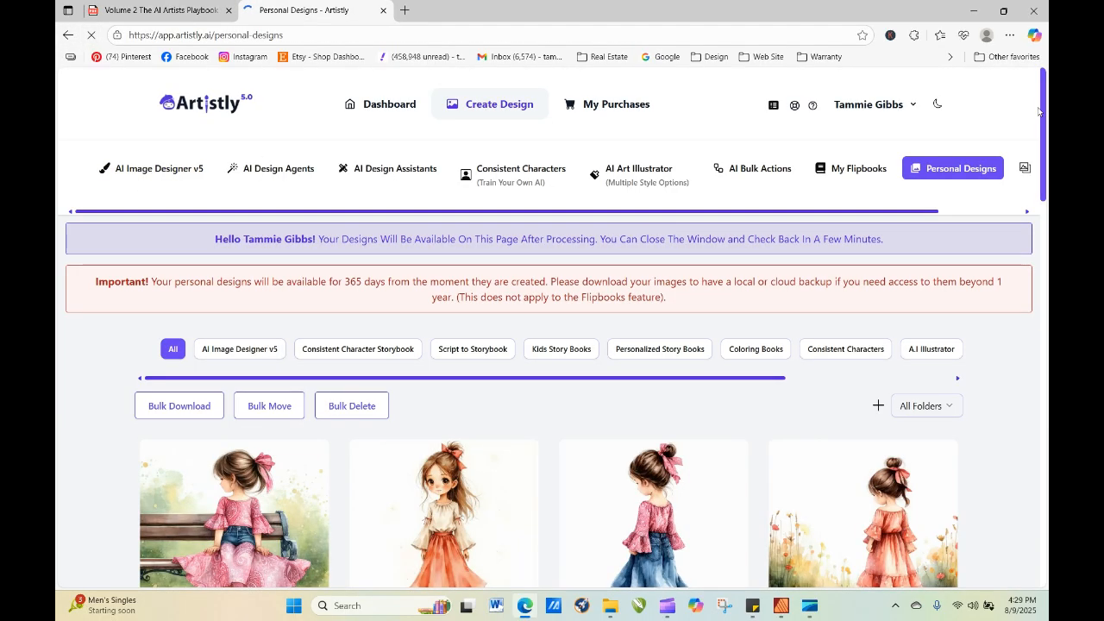
scroll(1045, 146, "down", 1)
scroll(1045, 147, "down", 1)
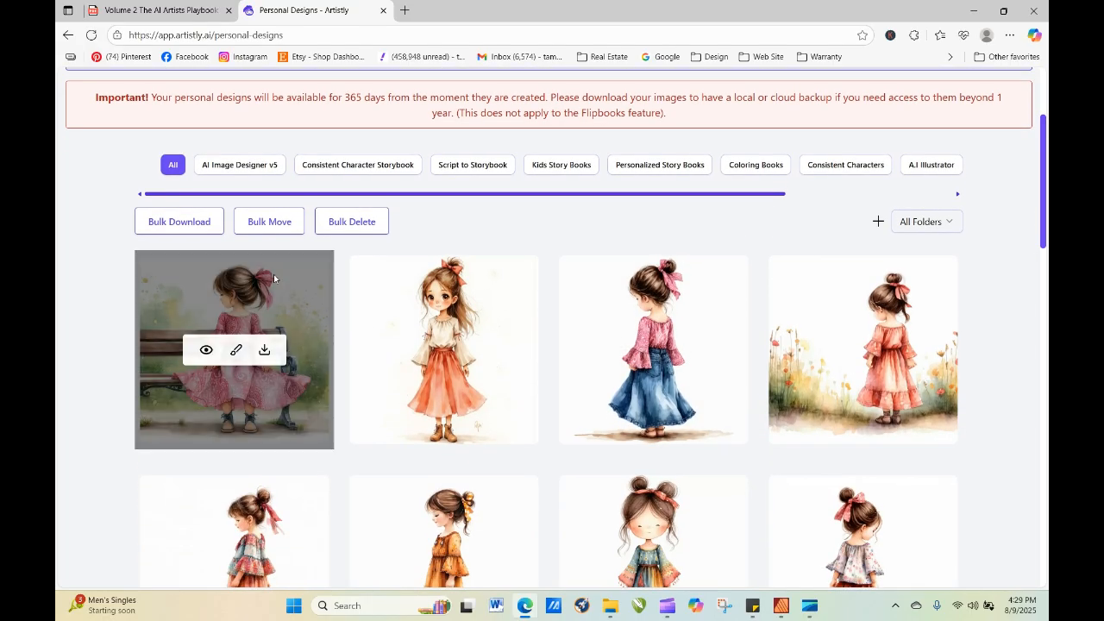
left_click(208, 351)
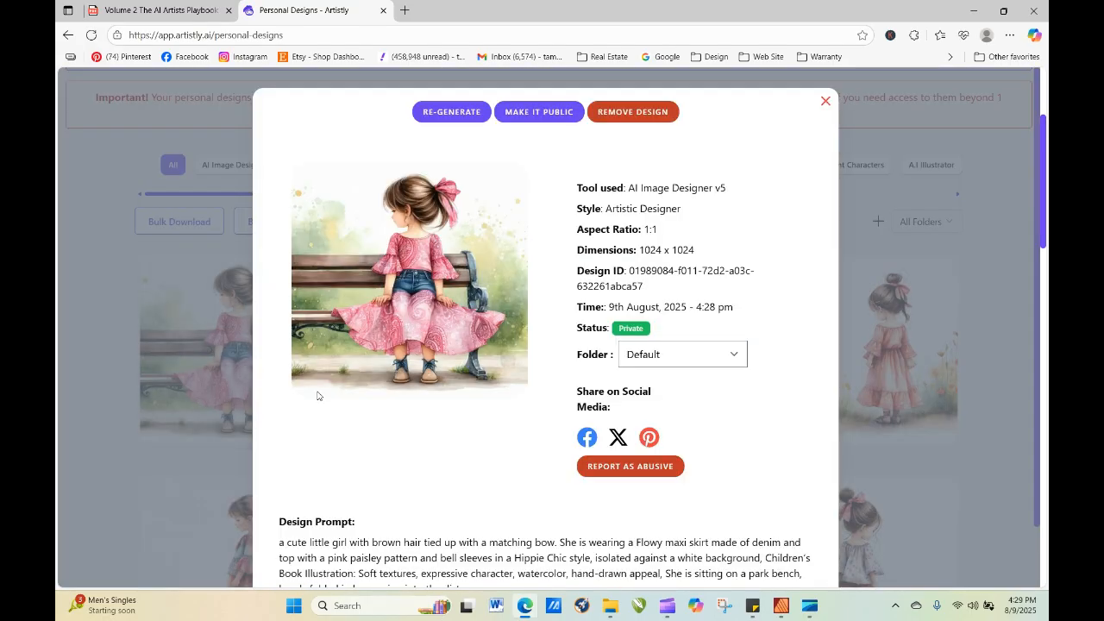
left_click(449, 117)
scroll(444, 293, "down", 3)
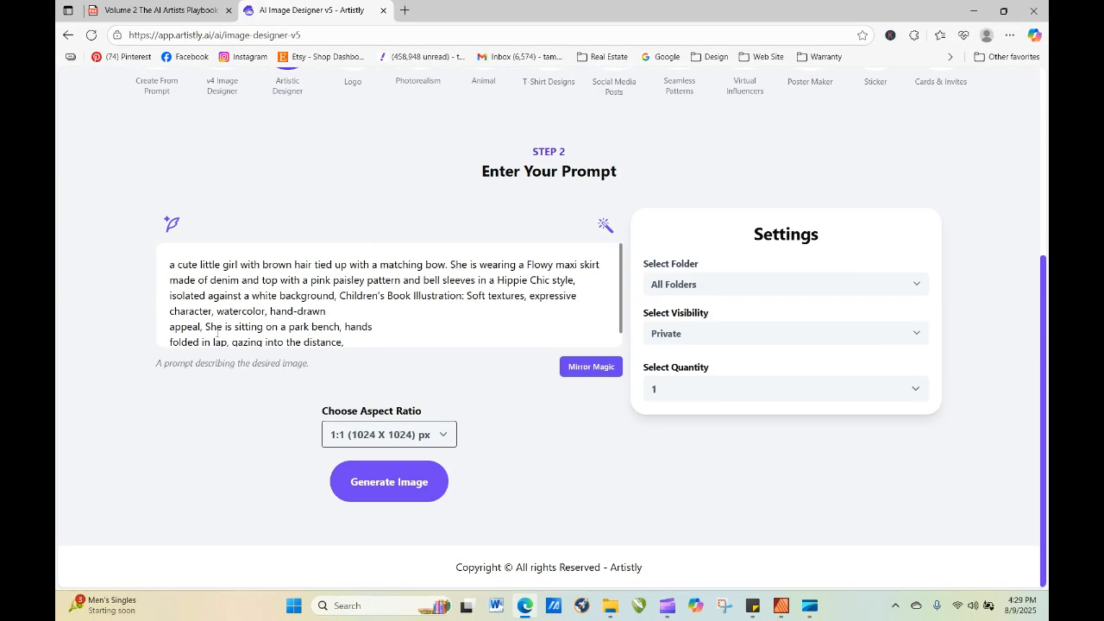
Move the "She is sitting on a park bench" sentence to after "in a Hippie Chic style,", remove its line break, and generate the image.
left_click_drag(207, 327, 366, 353)
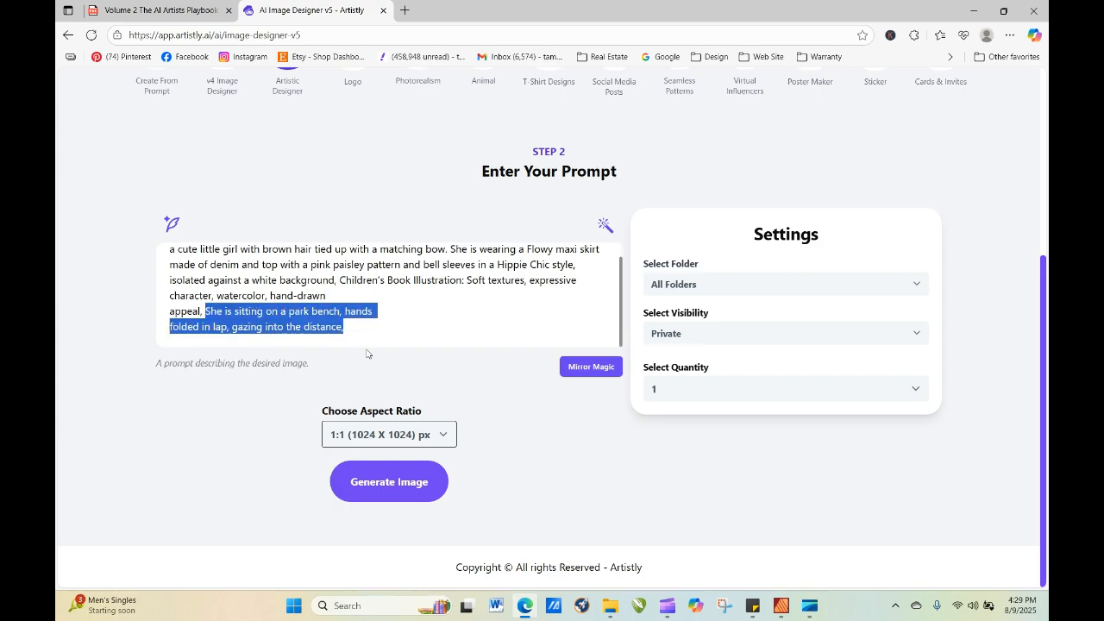
mouse_move(311, 312)
left_mouse_down()
mouse_move(289, 249)
mouse_move(282, 278)
mouse_move(344, 261)
mouse_move(560, 268)
mouse_move(595, 298)
mouse_move(479, 305)
mouse_move(561, 289)
mouse_move(487, 310)
mouse_move(345, 297)
mouse_move(401, 310)
mouse_move(602, 288)
left_mouse_up()
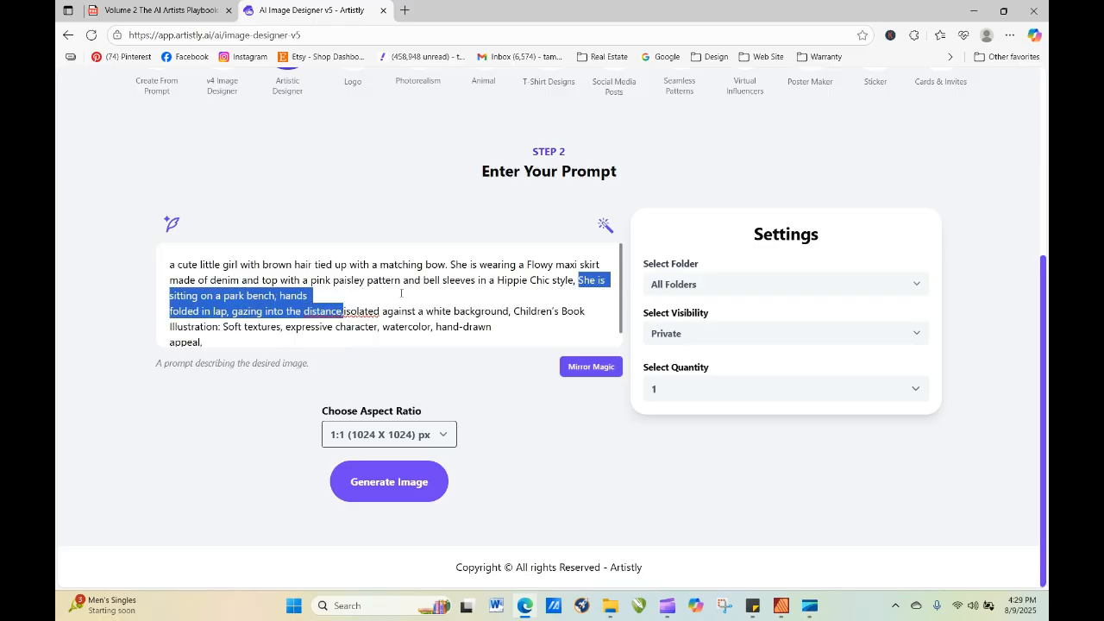
left_click(364, 298)
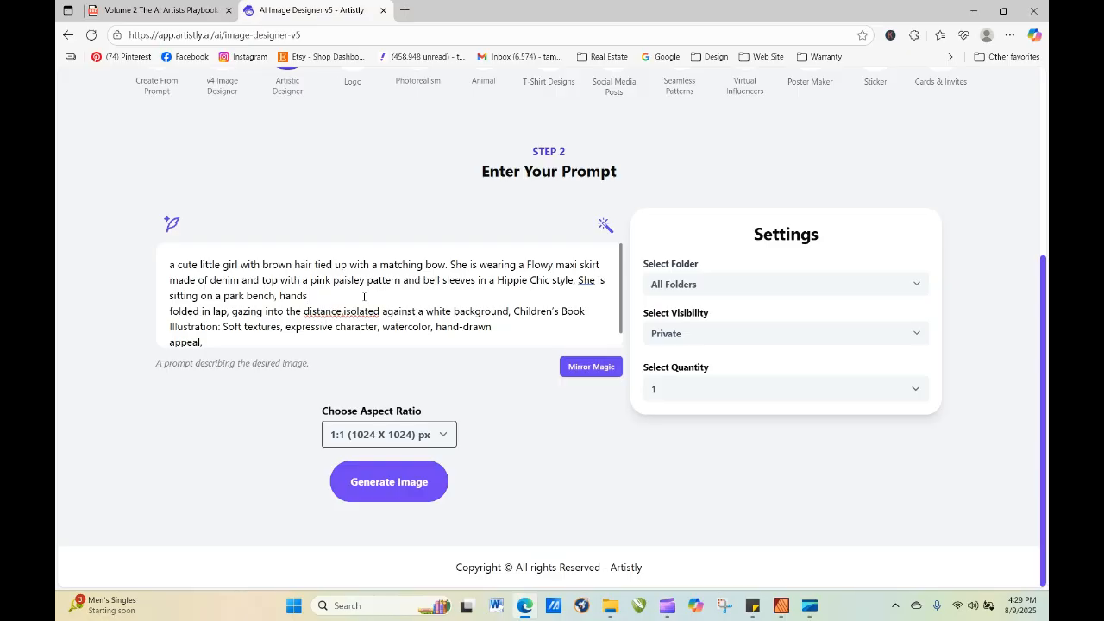
key("Delete")
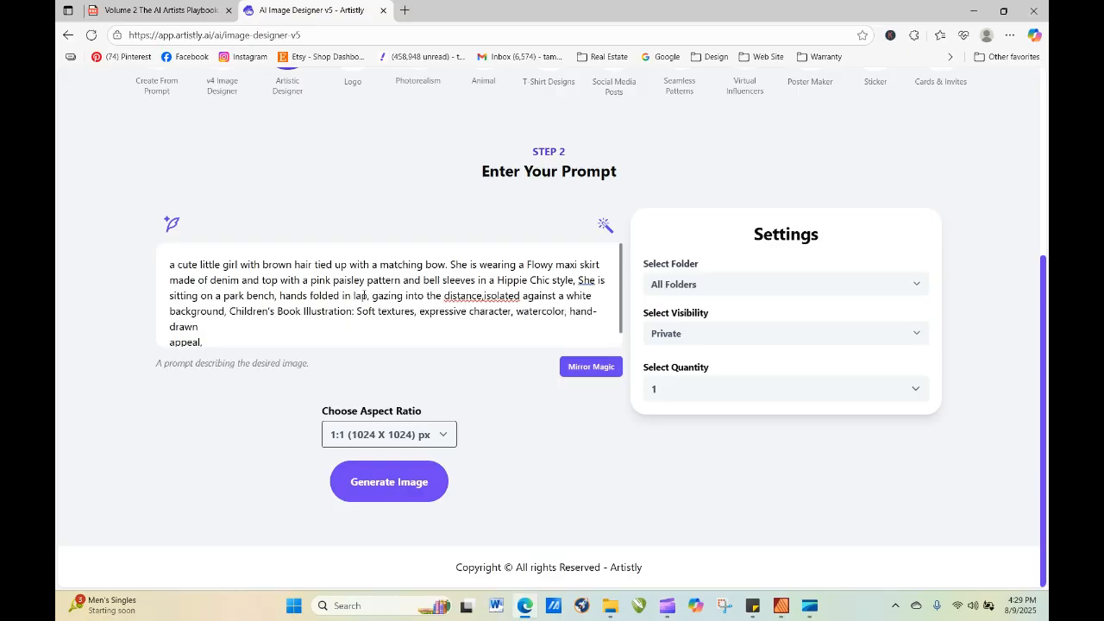
left_click(411, 483)
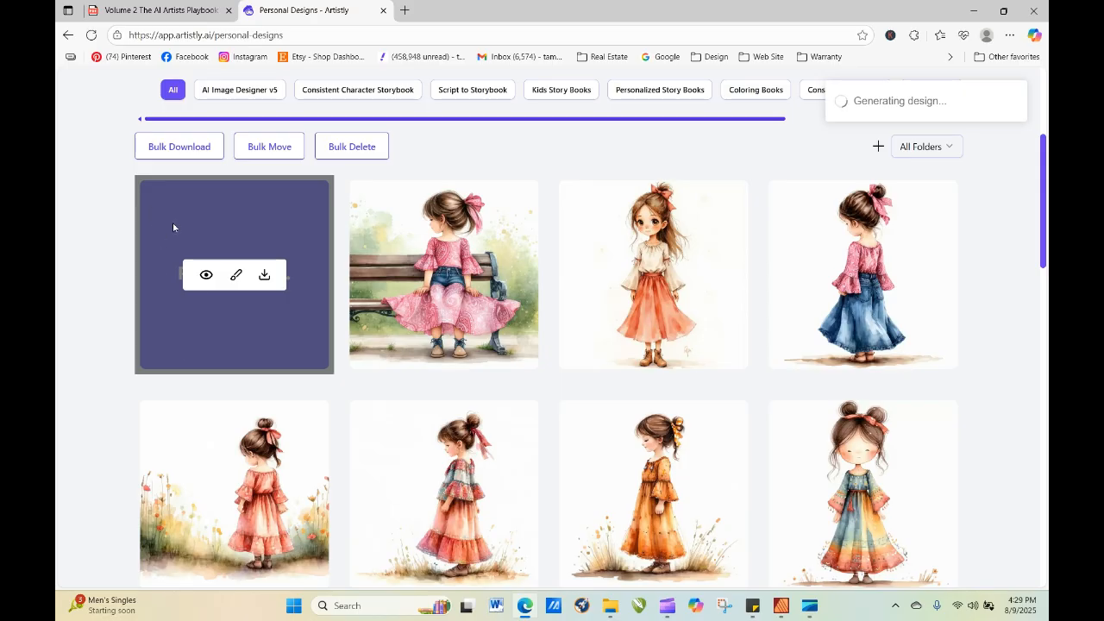
Start re-generating the newest design with its prompt loaded and remove the line break before "appeal,".
left_click(205, 275)
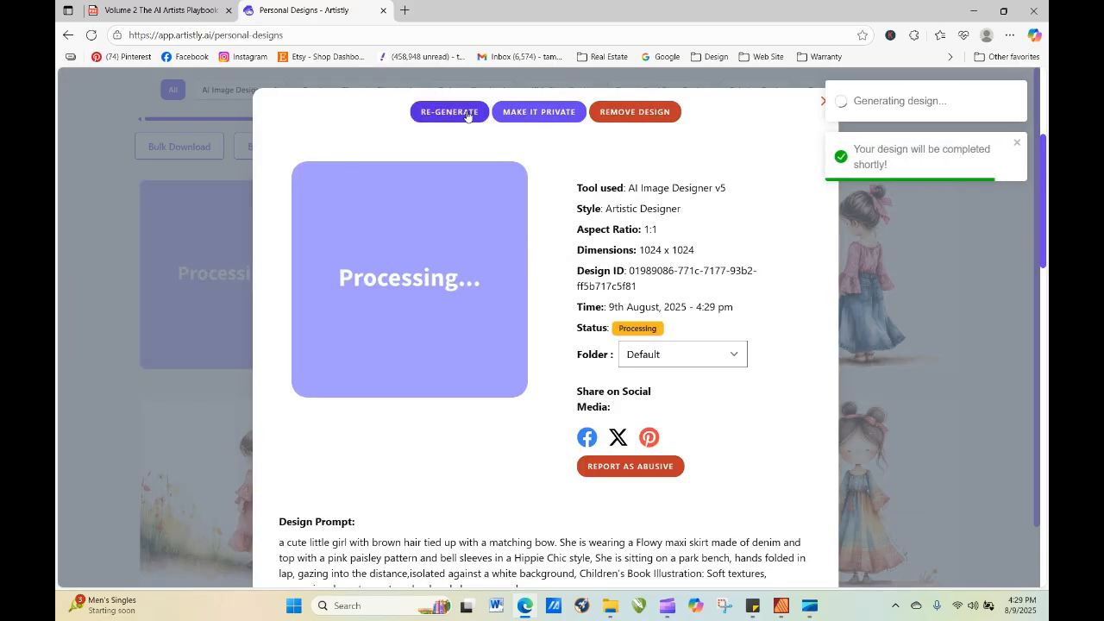
left_click(450, 112)
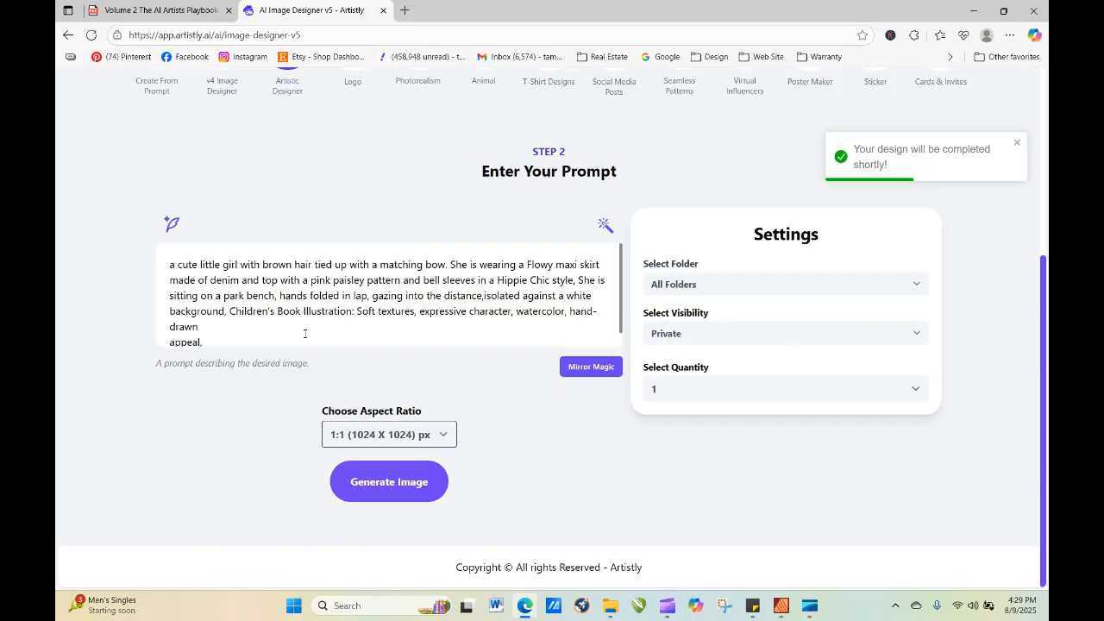
left_click(276, 330)
key("Delete")
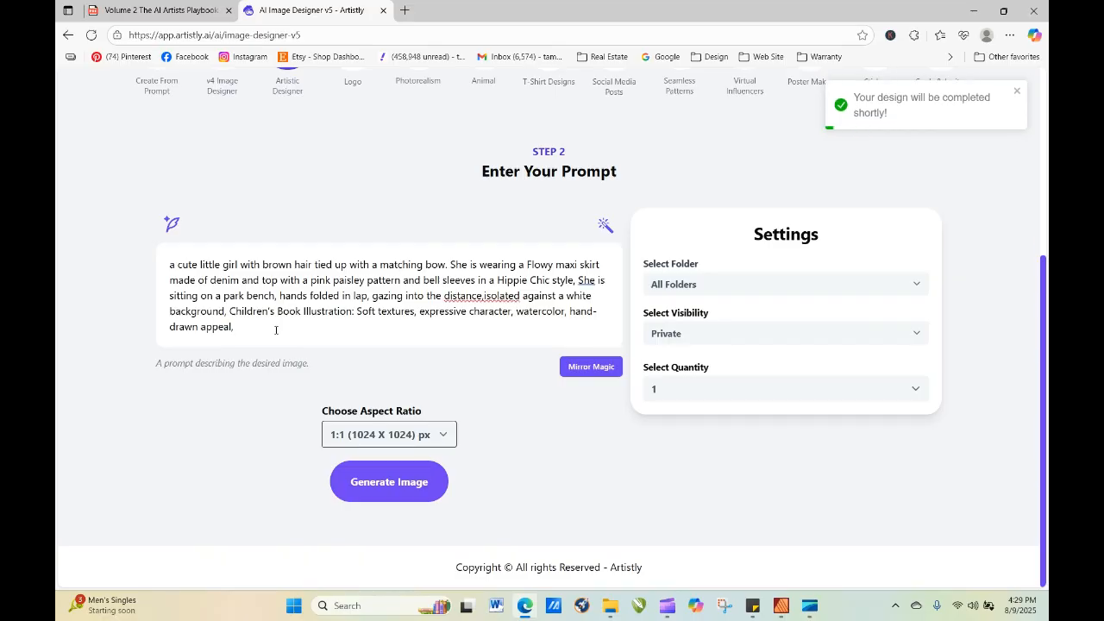
Insert "with a warm smile, eyes slightly crinkled, lips gently curved, natural face symmetry, looking slightly upward," after "a cute little girl" in the prompt.
right_click(276, 331)
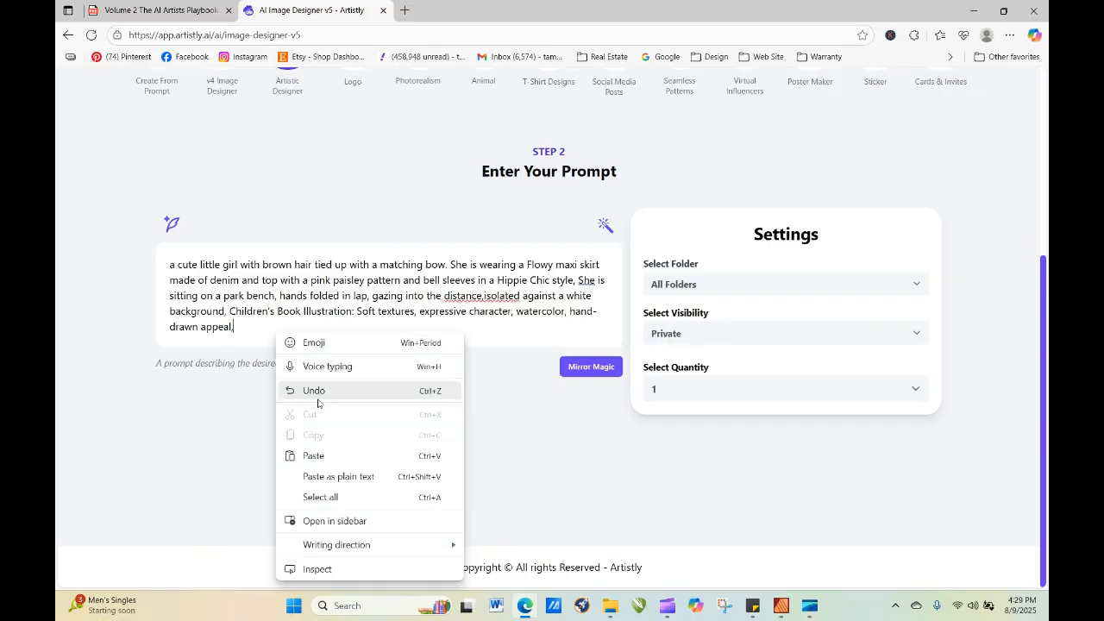
left_click(333, 455)
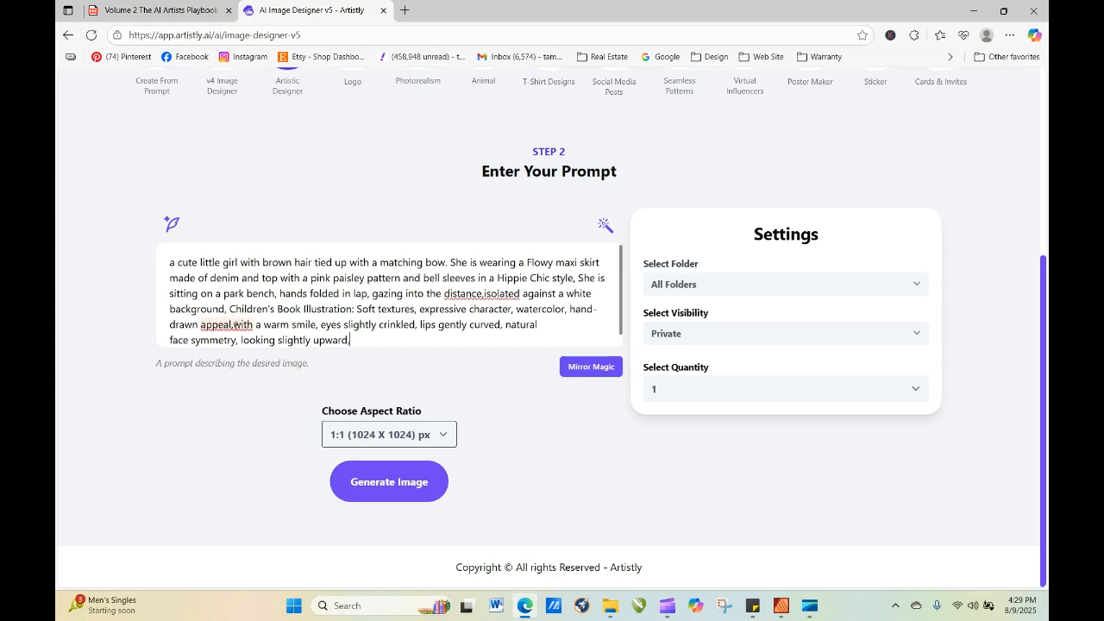
left_click(233, 323)
left_click_drag(367, 340, 239, 253)
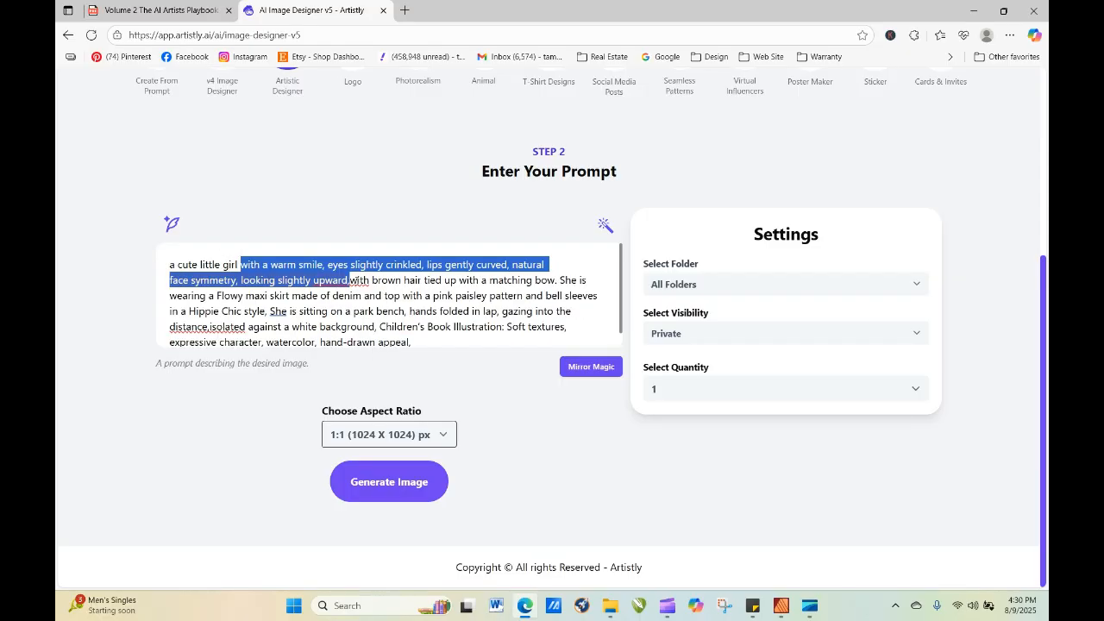
Add a space after "upward," and replace "with" before "brown hair" with "She has" in the prompt.
left_click(351, 279)
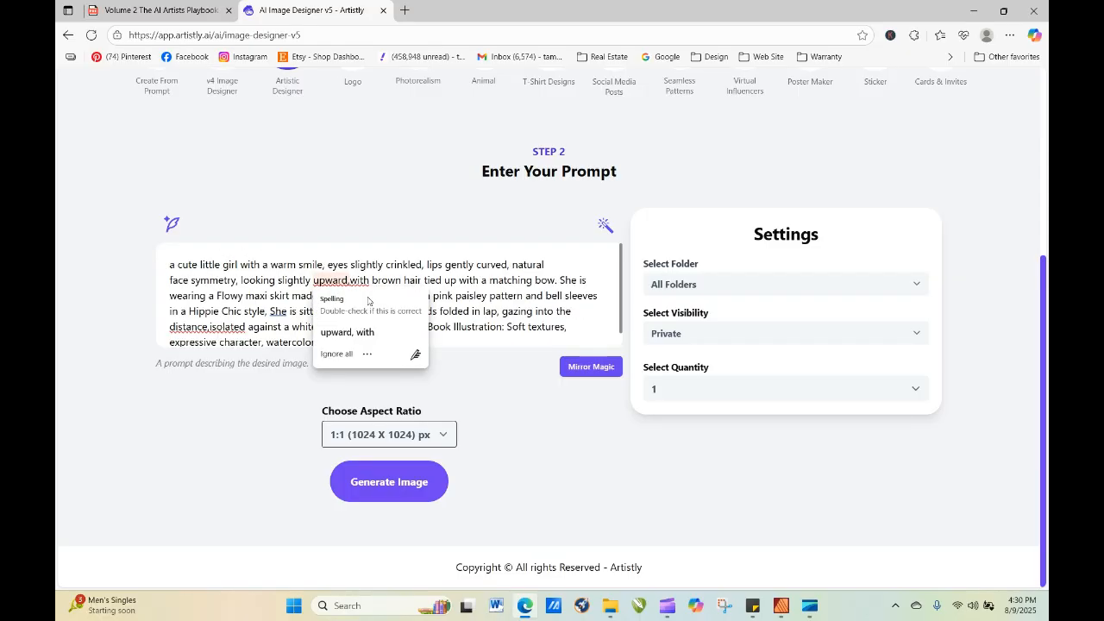
type(", ")
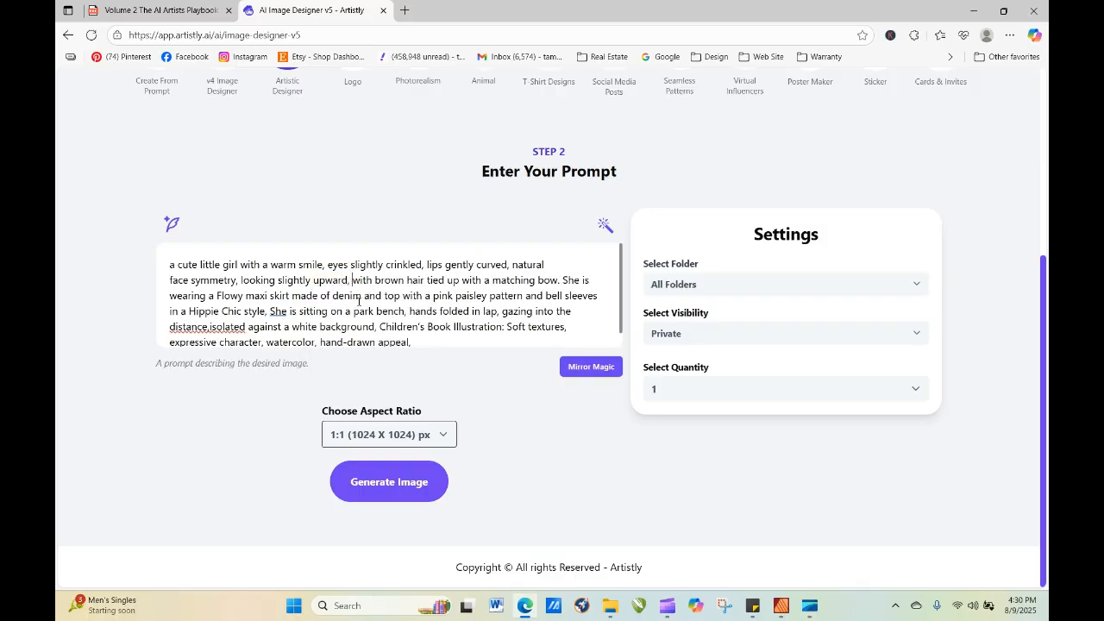
type("She has")
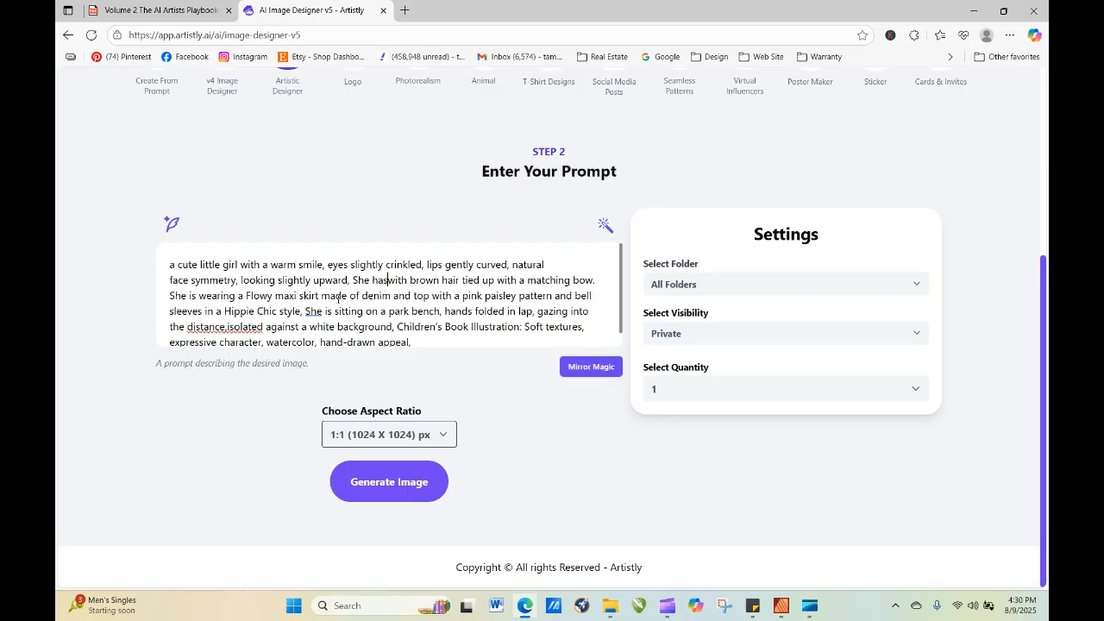
key("Delete")
key("Delete")
key("Delete")
key("Delete")
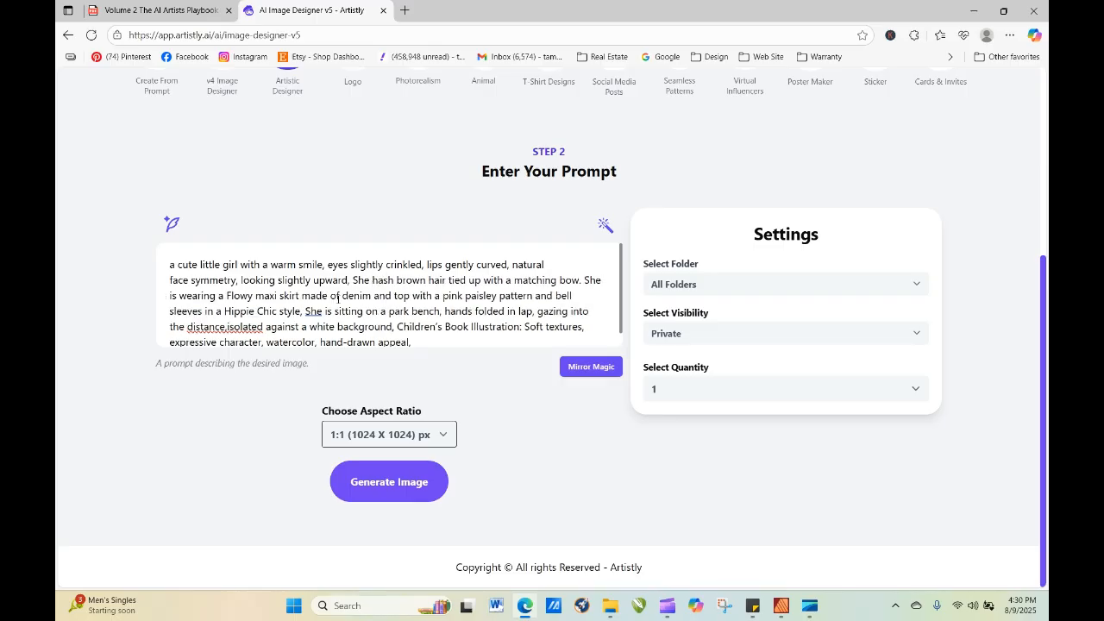
Generate the warm-smile image, and load the prompt of the previous park bench design for re-generation.
left_click(400, 483)
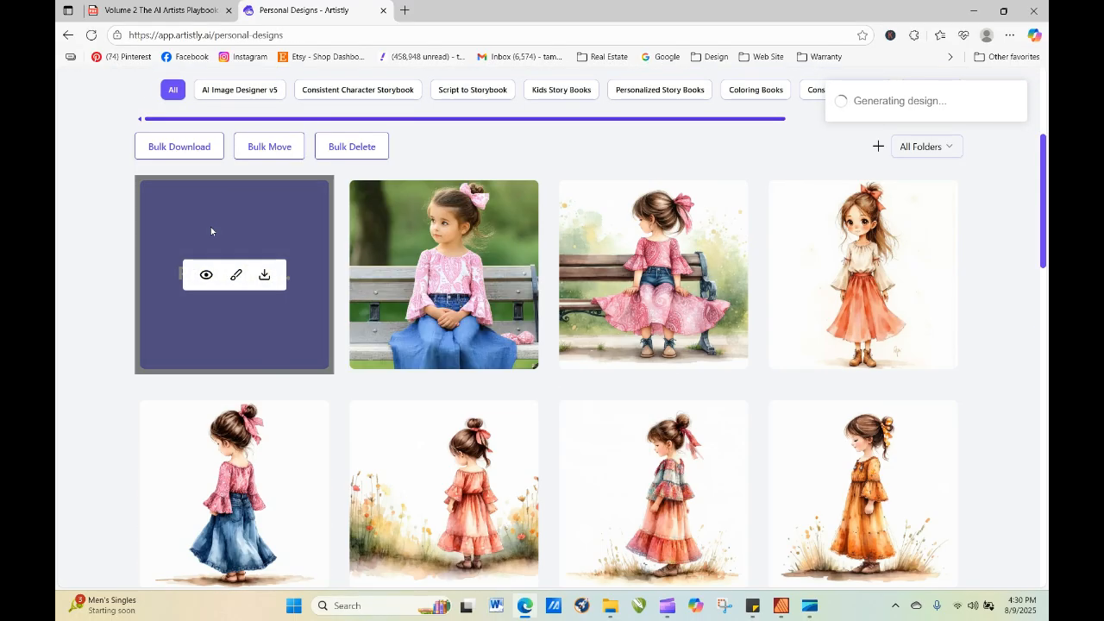
left_click(414, 276)
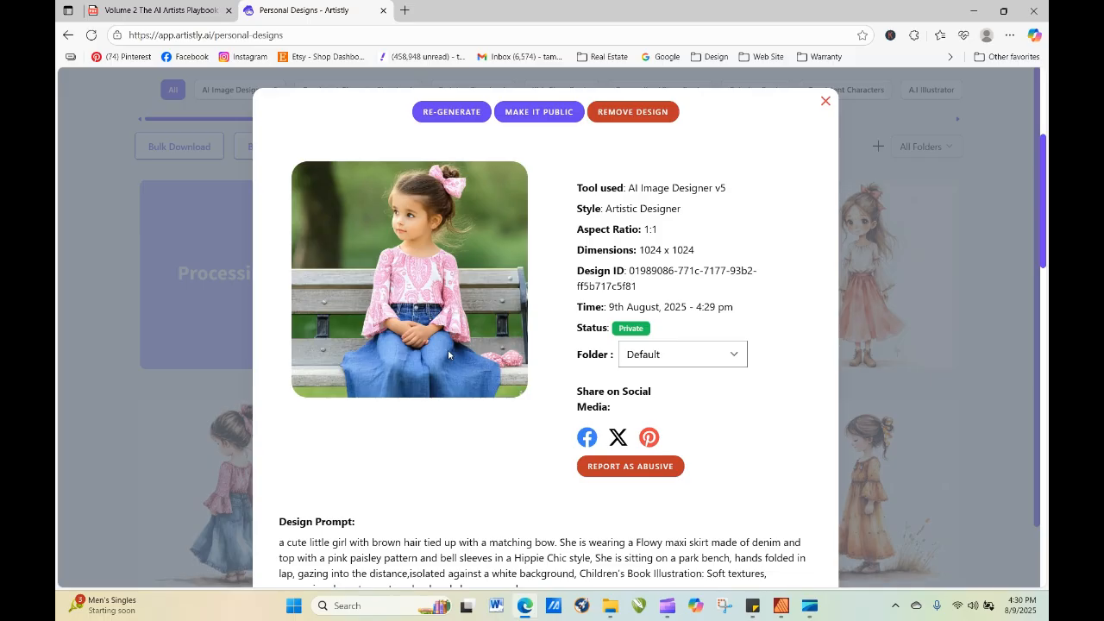
left_click(452, 112)
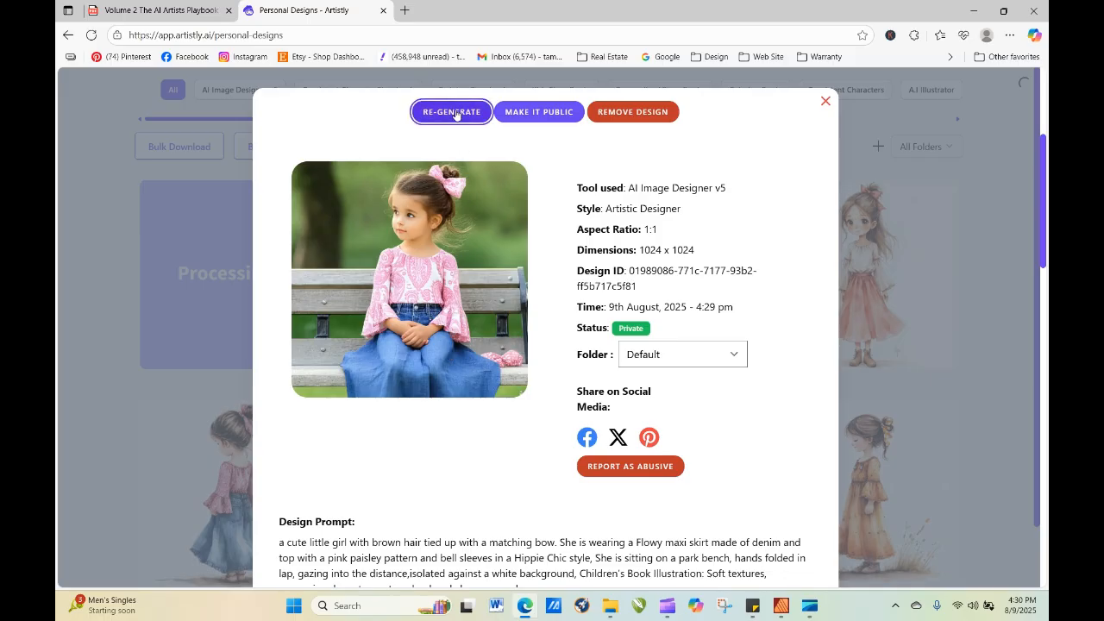
scroll(456, 115, "down", 1)
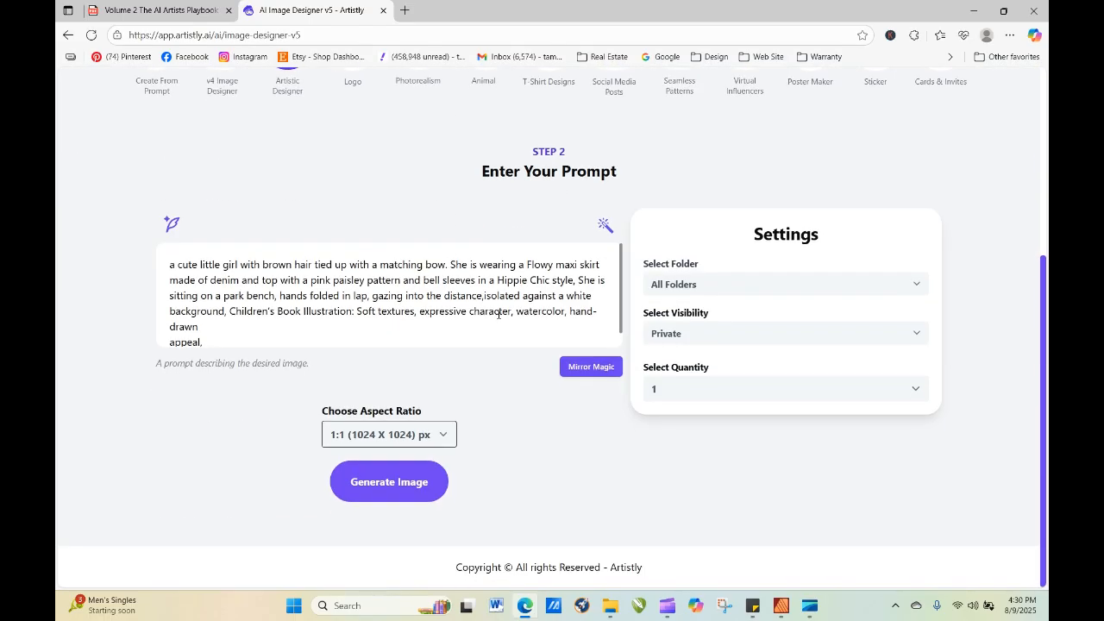
Move "watercolor, hand-drawn appeal," to the beginning of the prompt, add a space after it, and generate the image.
mouse_move(519, 314)
left_mouse_down()
mouse_move(578, 316)
mouse_move(585, 340)
left_mouse_up()
mouse_move(575, 300)
left_mouse_down()
mouse_move(315, 286)
mouse_move(166, 255)
left_mouse_up()
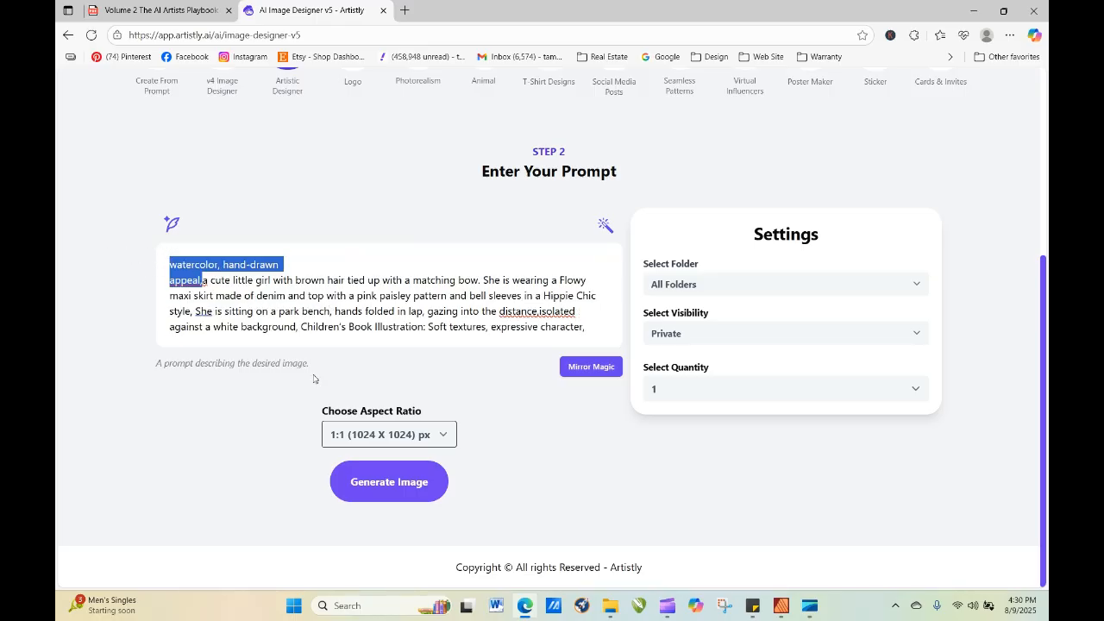
left_click(204, 280)
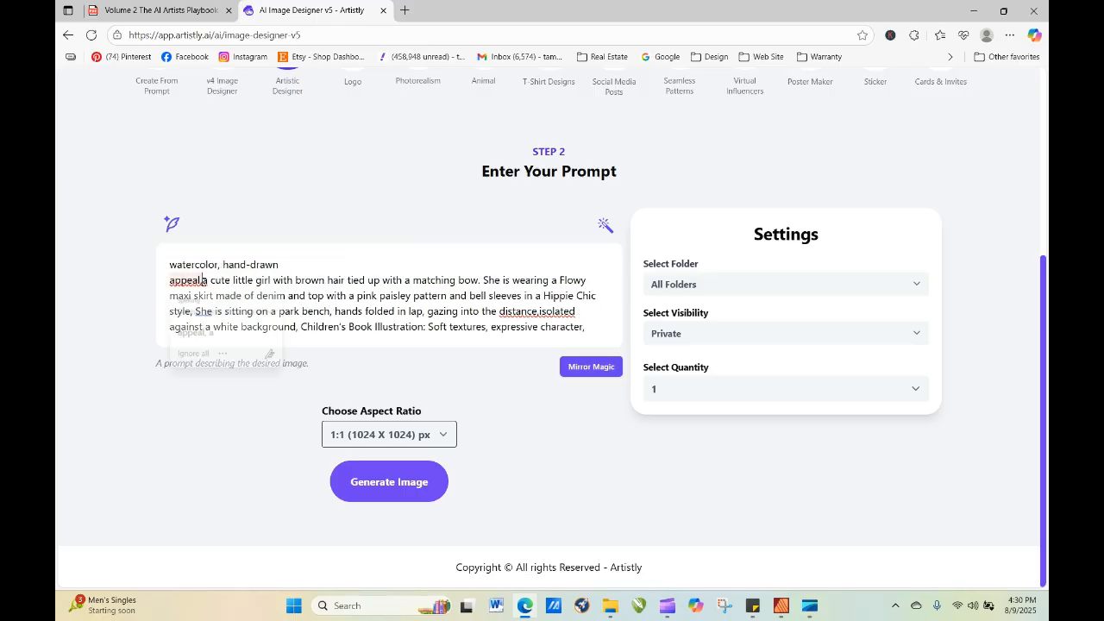
left_click(388, 482)
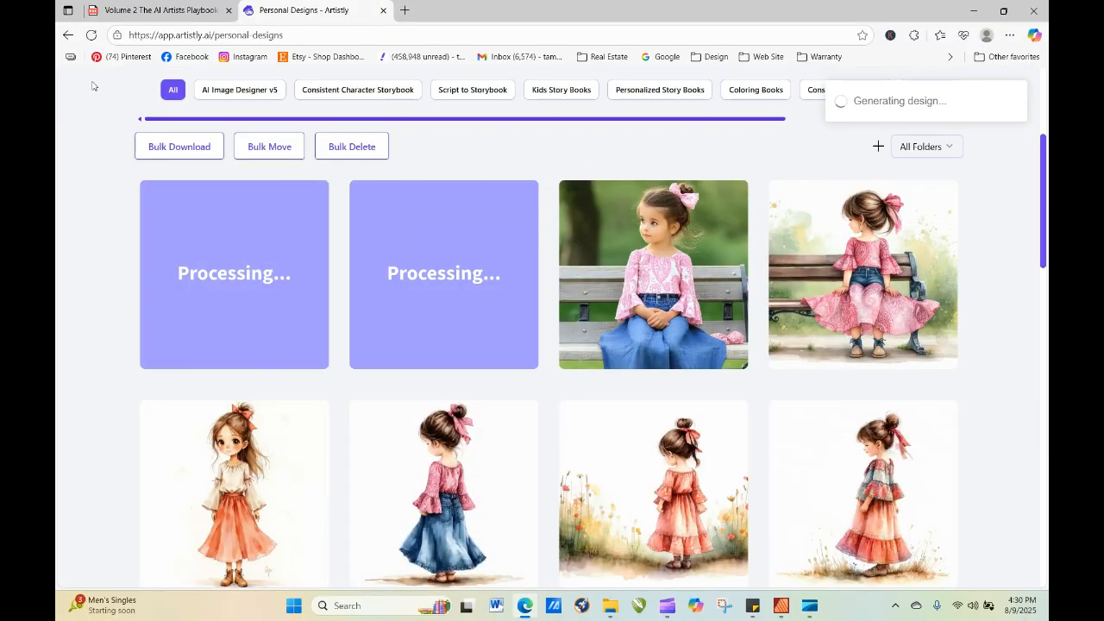
Refresh the personal designs until the warm-smile image is ready and inspect its enlarged picture and prompt.
left_click(90, 34)
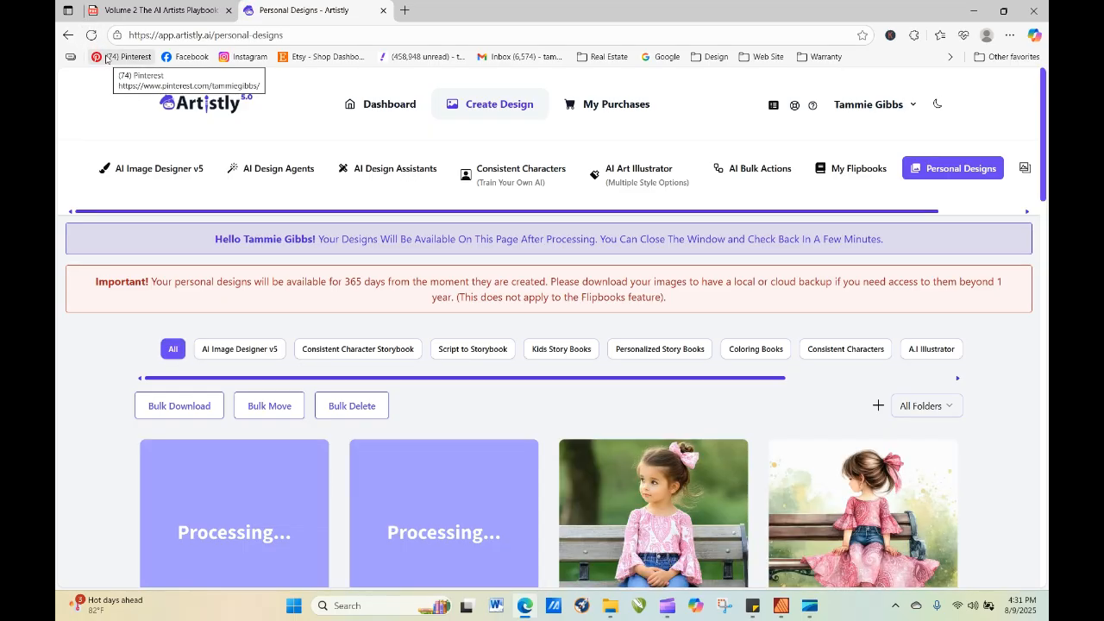
left_click(90, 35)
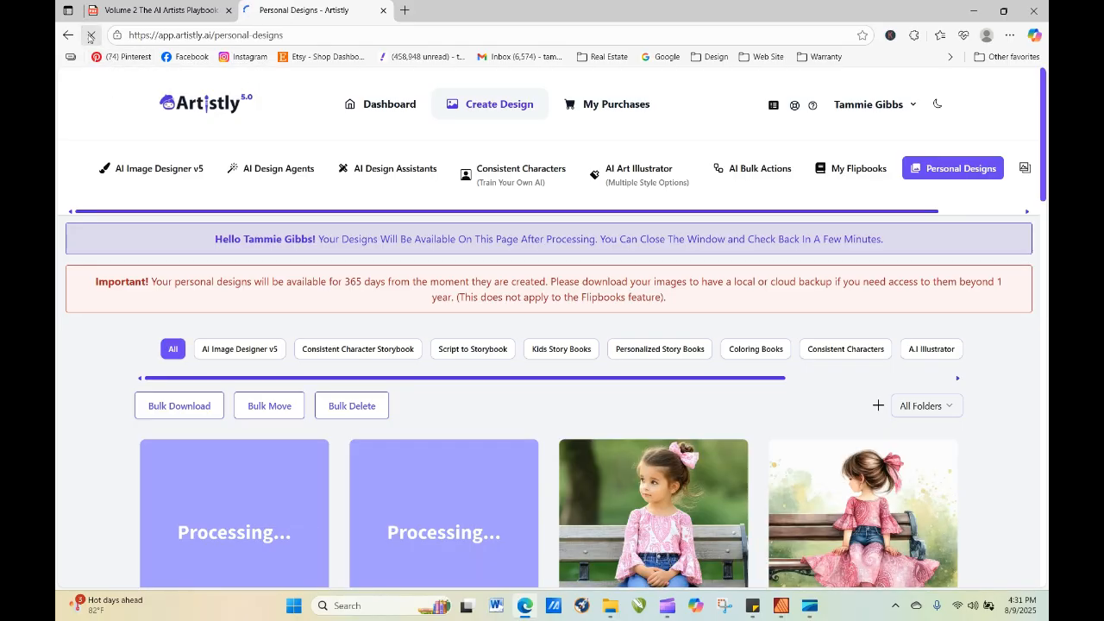
left_click(91, 37)
left_click(91, 37)
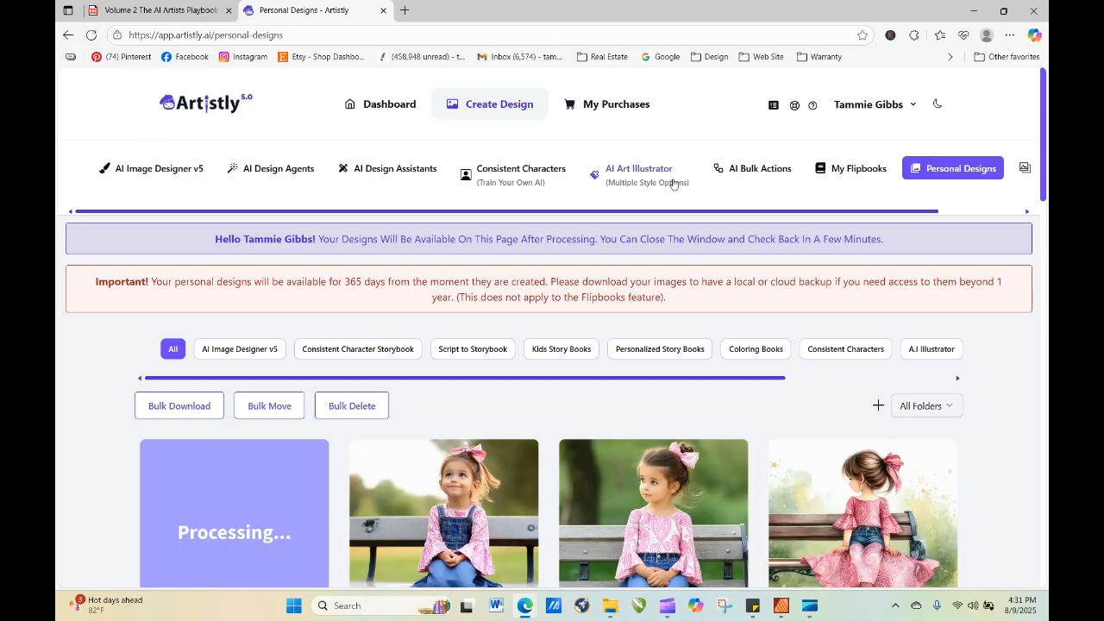
scroll(451, 230, "down", 3)
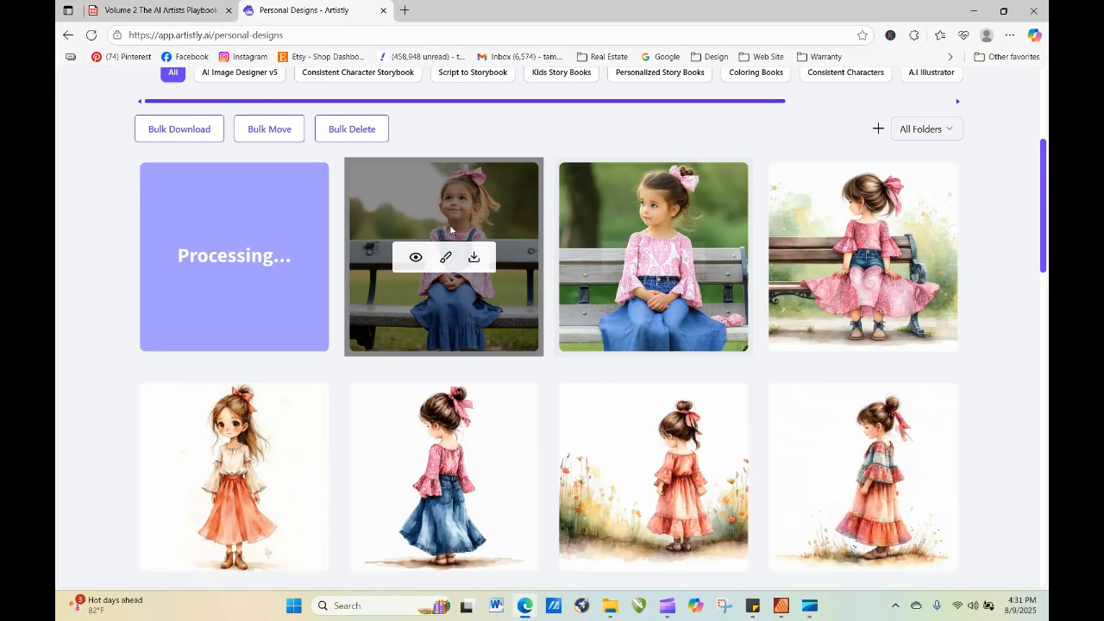
left_click(416, 257)
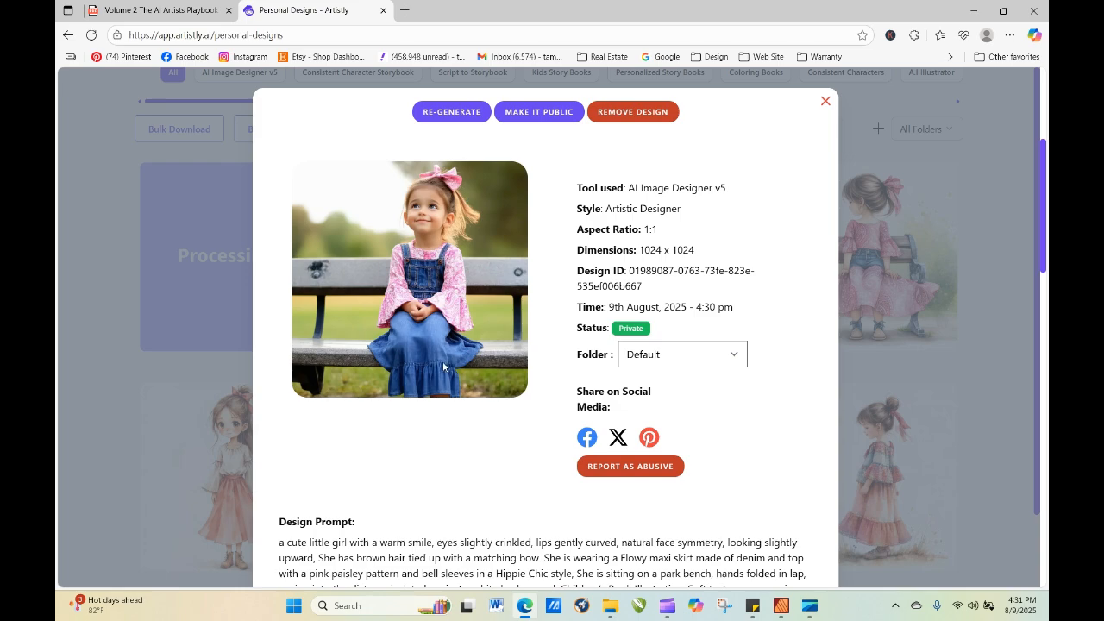
left_click(825, 101)
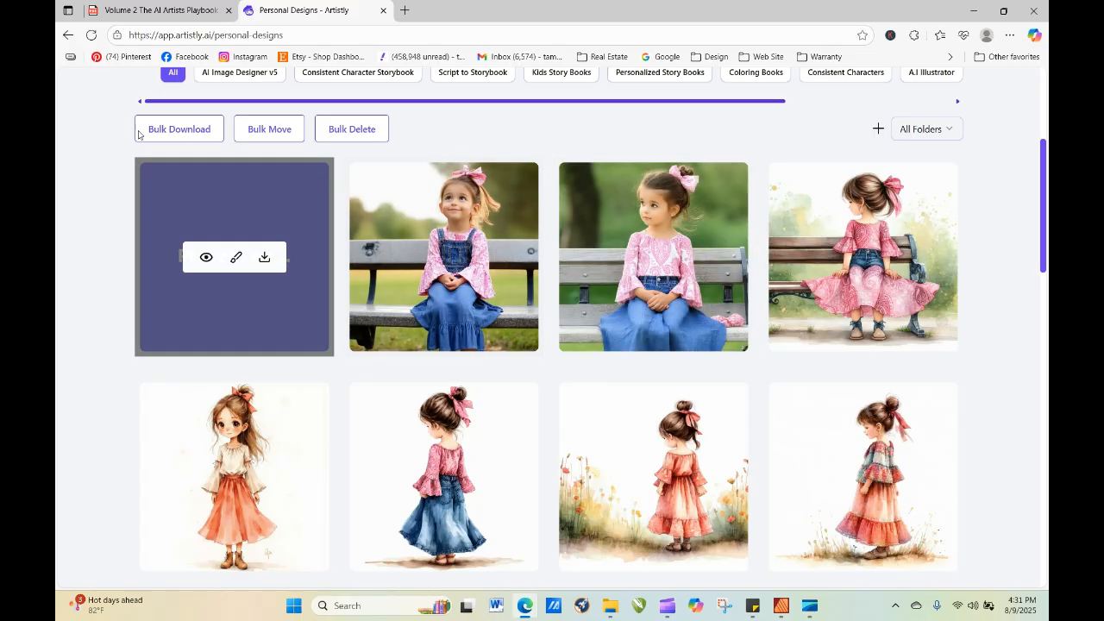
Refresh the personal designs and inspect the design whose prompt starts with "watercolor, hand-drawn appeal,".
left_click(92, 35)
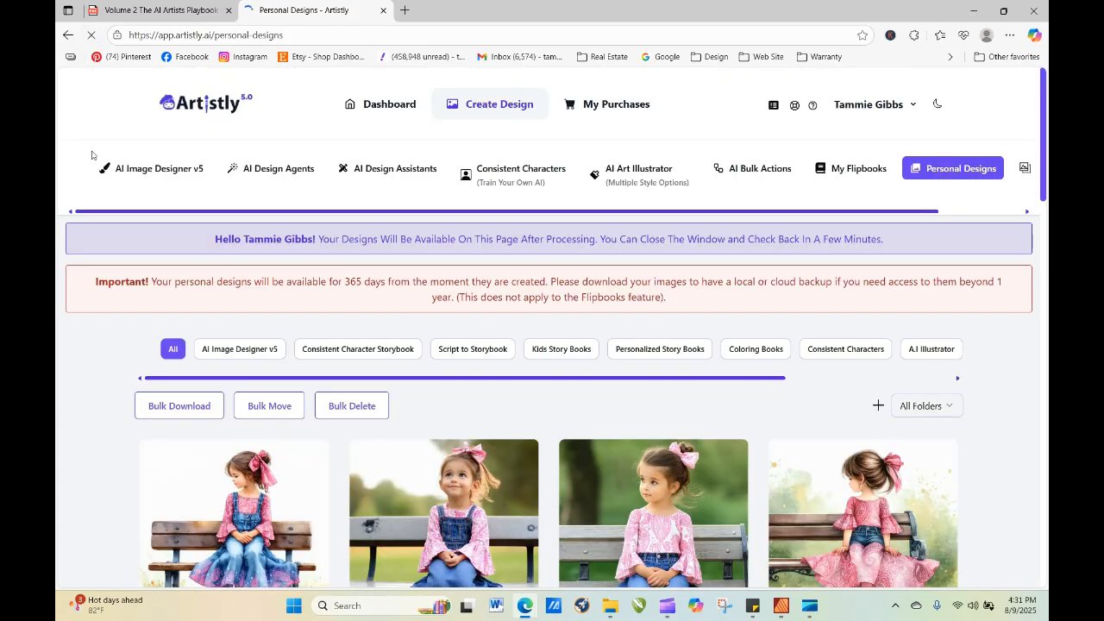
left_click_drag(1046, 129, 1045, 182)
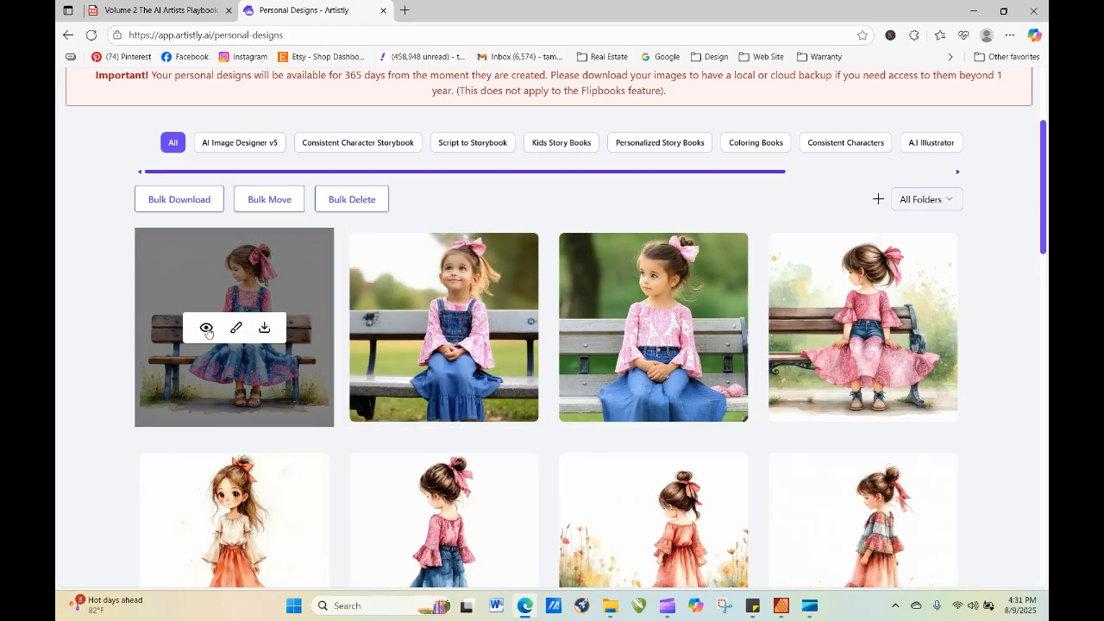
left_click(208, 330)
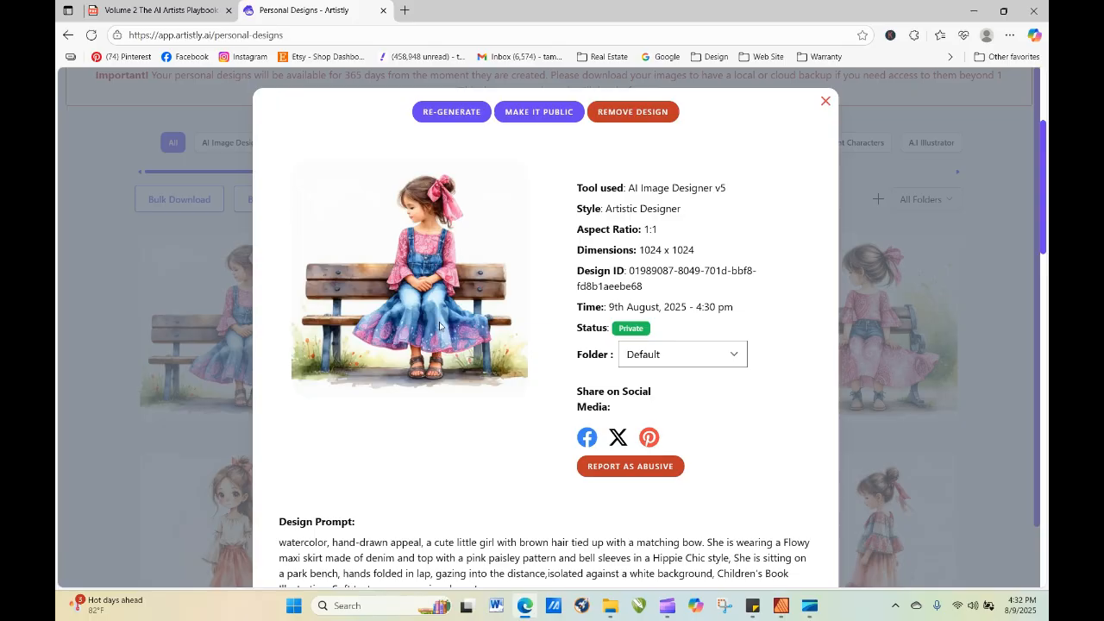
left_click(826, 101)
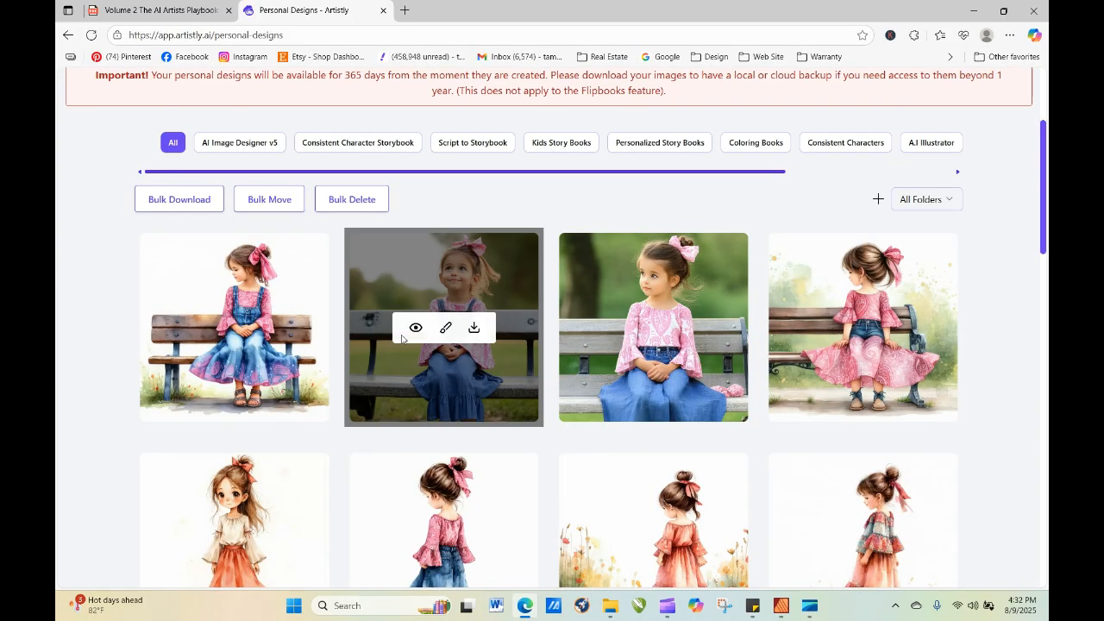
Copy the opening phrase through "looking slightly upward," from the warm-smile design's prompt and paste it after "appeal," in the watercolor-first prompt.
left_click(418, 332)
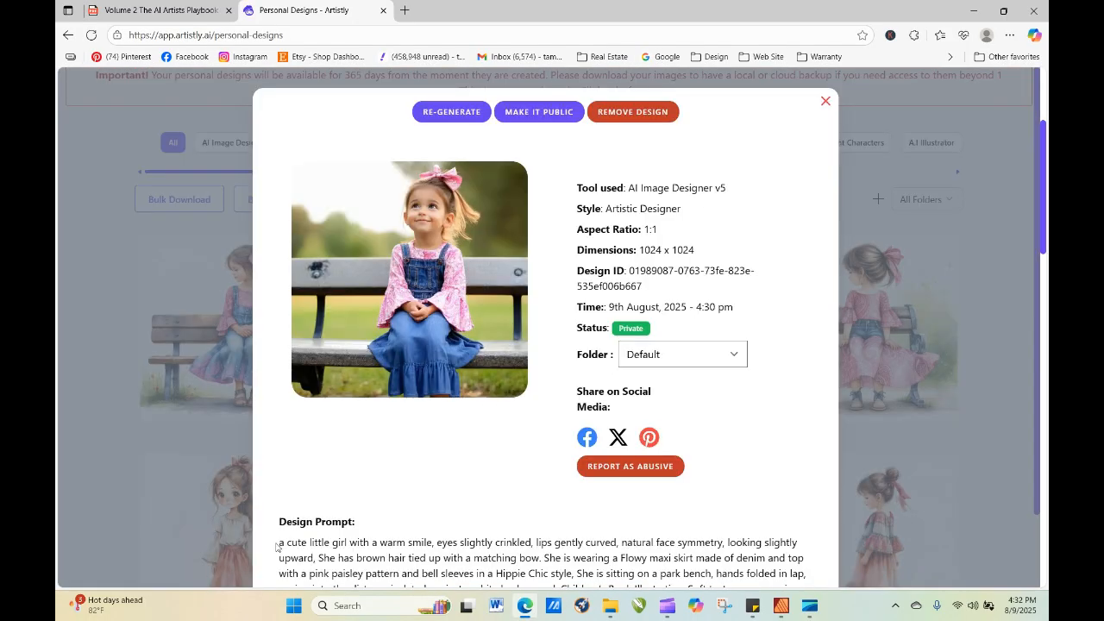
left_click_drag(281, 543, 314, 561)
key("ctrl+c")
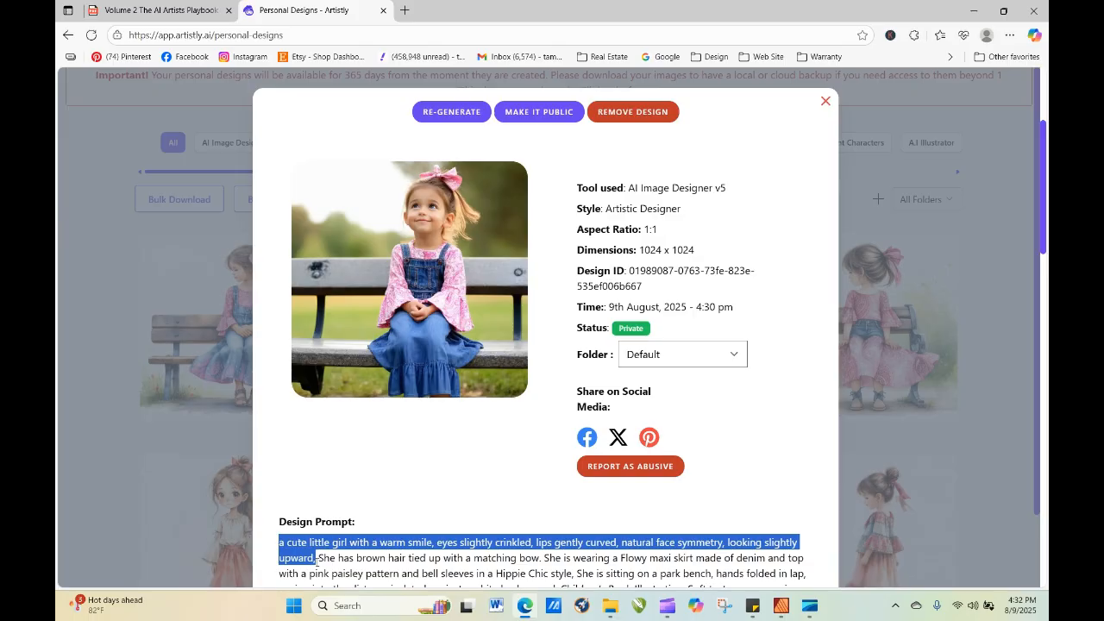
right_click(307, 559)
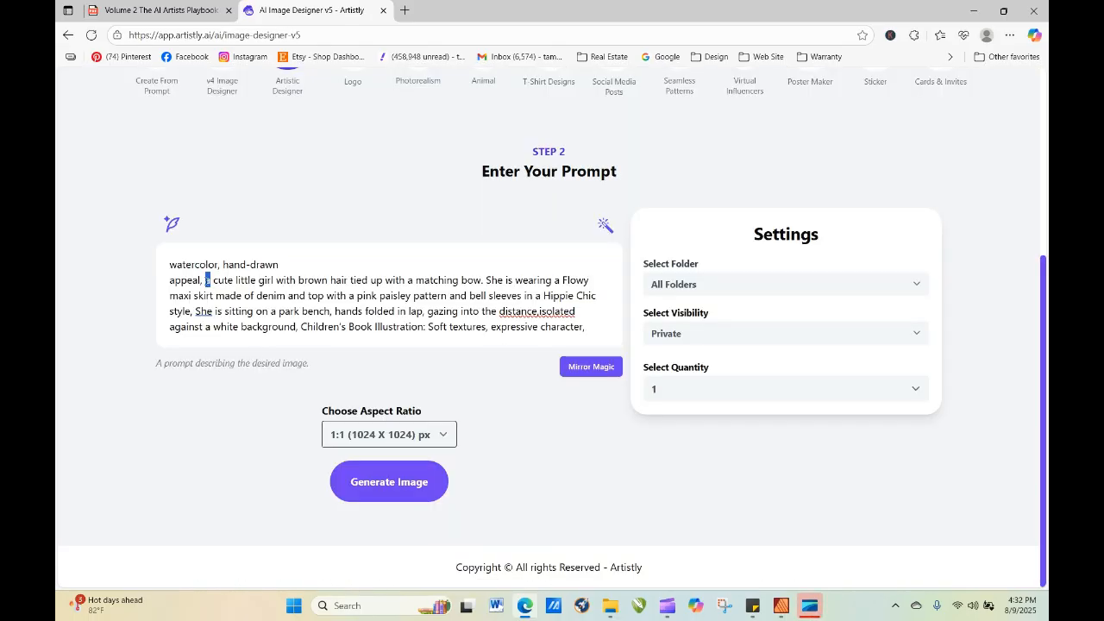
right_click(204, 276)
left_click(270, 405)
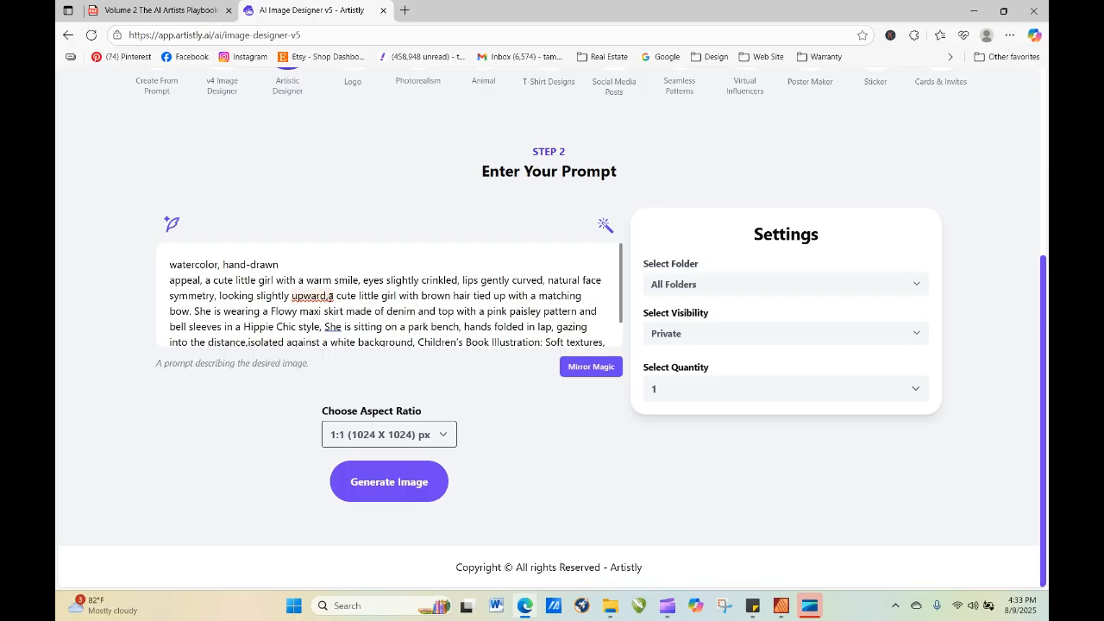
Replace the duplicate "a cute little girl with" before "brown hair" with "she has" and generate the image.
left_click_drag(329, 295, 421, 296)
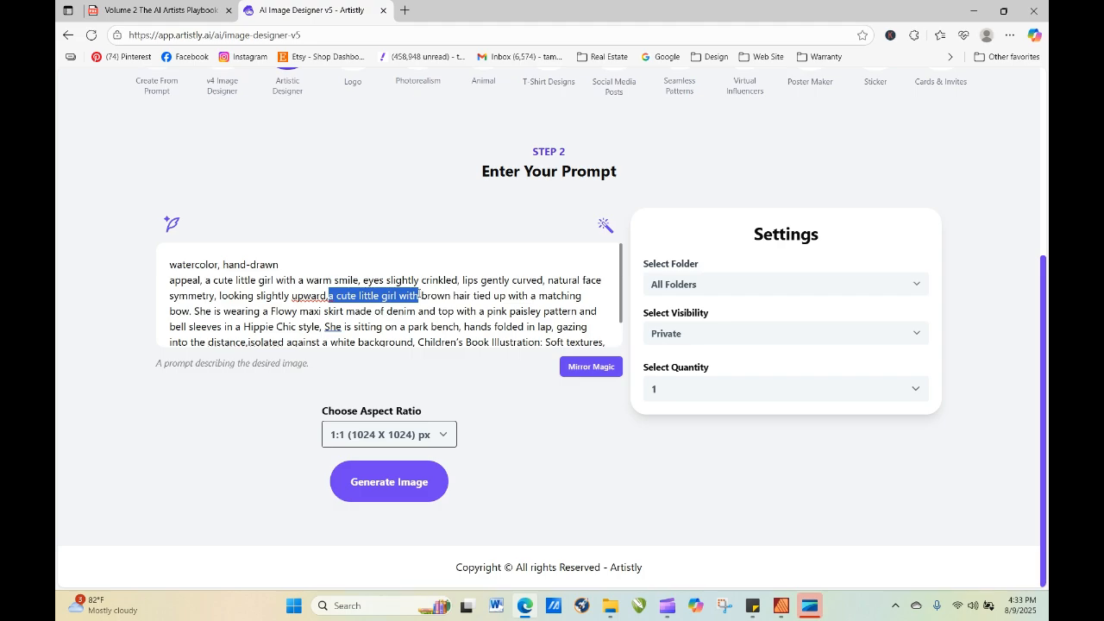
type("s")
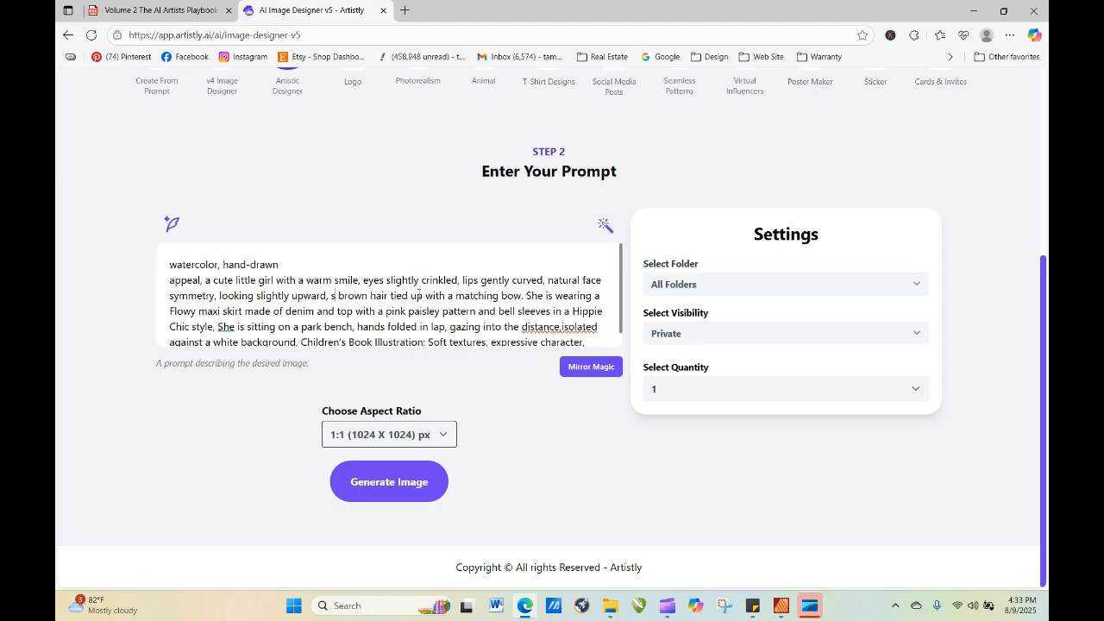
type("hd")
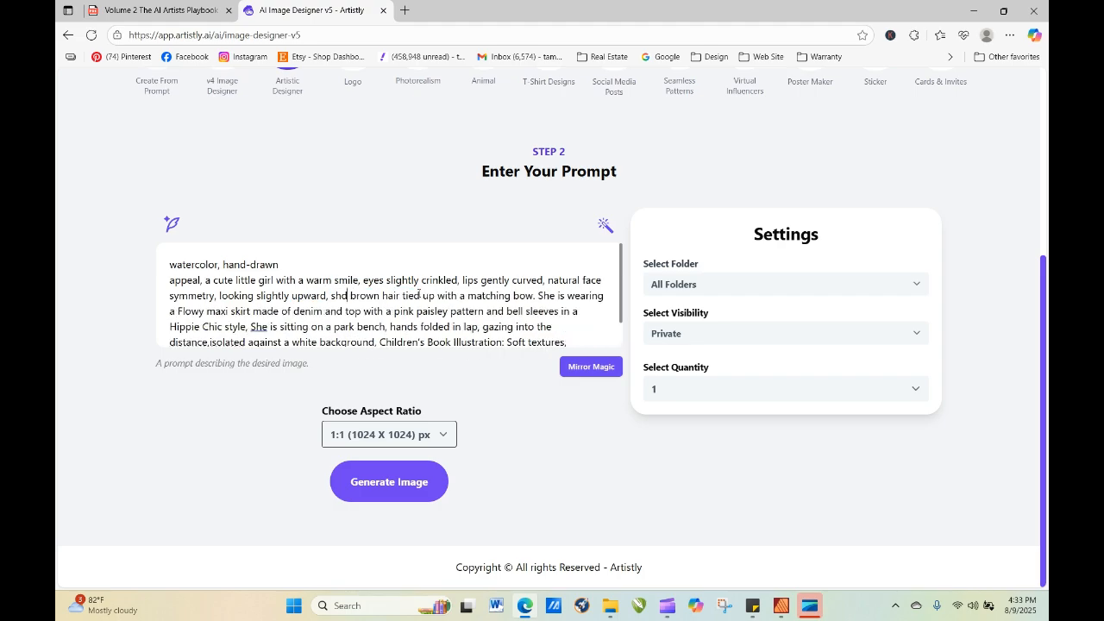
key("BackSpace")
type("e has")
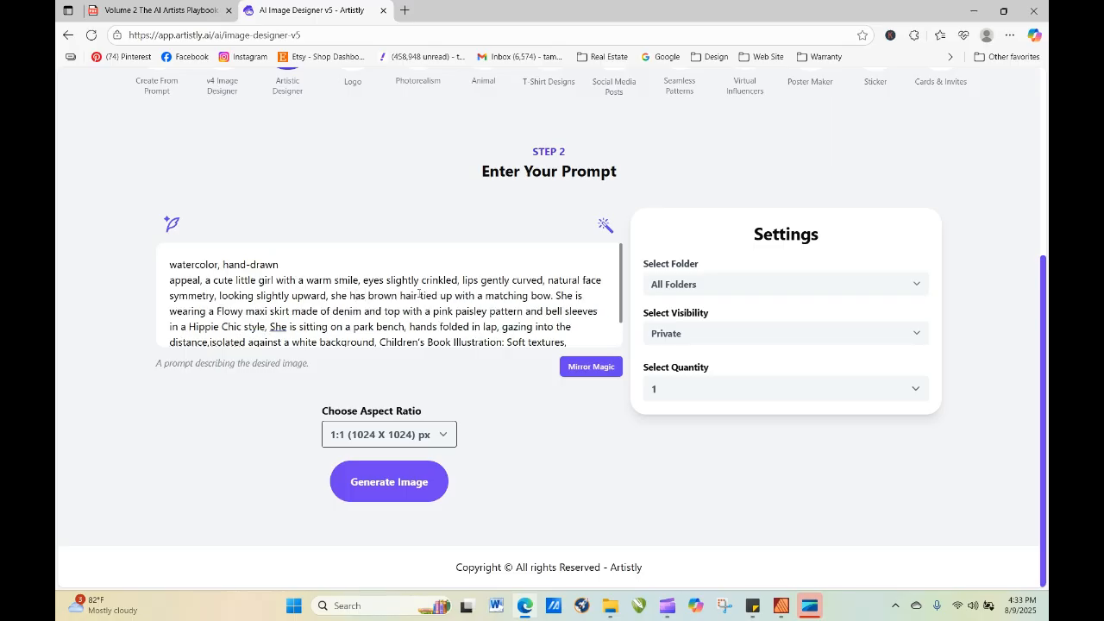
left_click(405, 485)
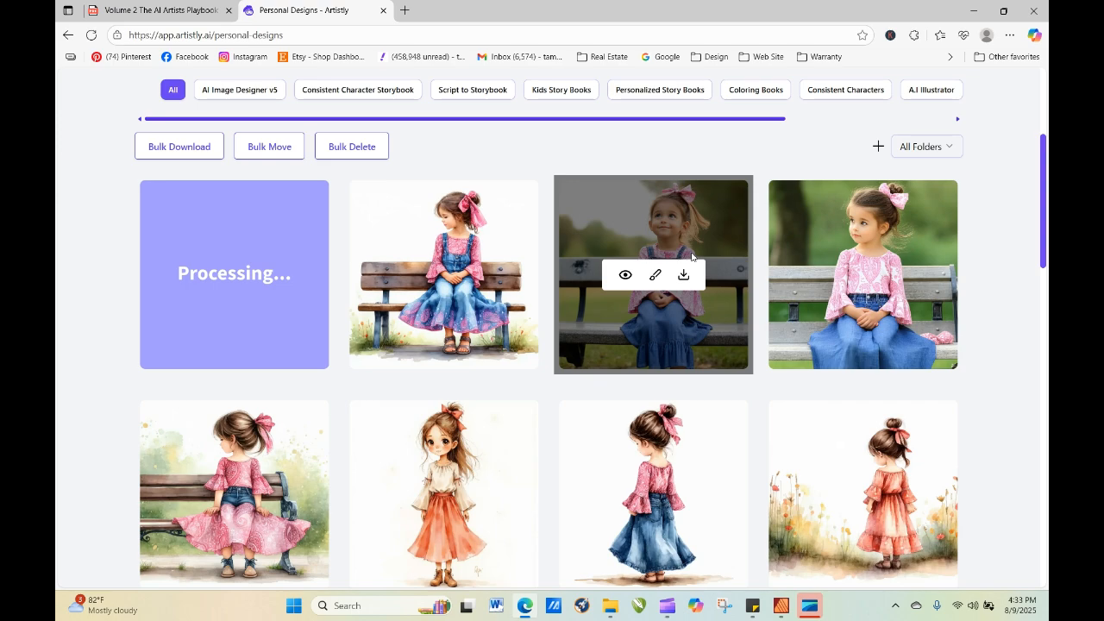
Refresh the personal designs and open the newest design's details to examine the facial expression and background.
left_click(91, 34)
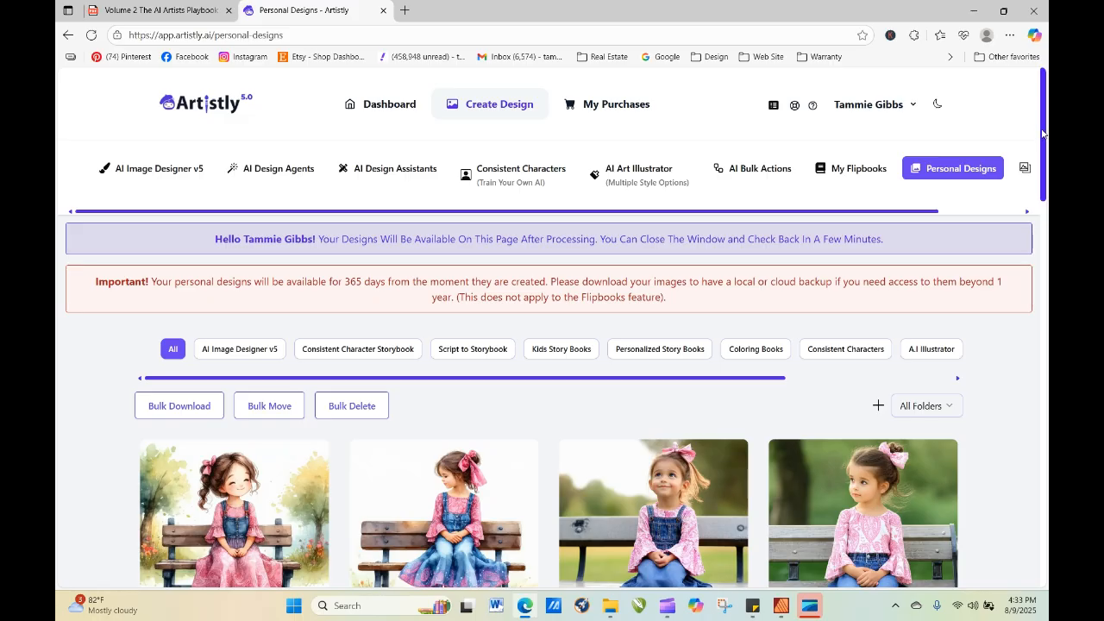
left_click_drag(1045, 134, 1046, 199)
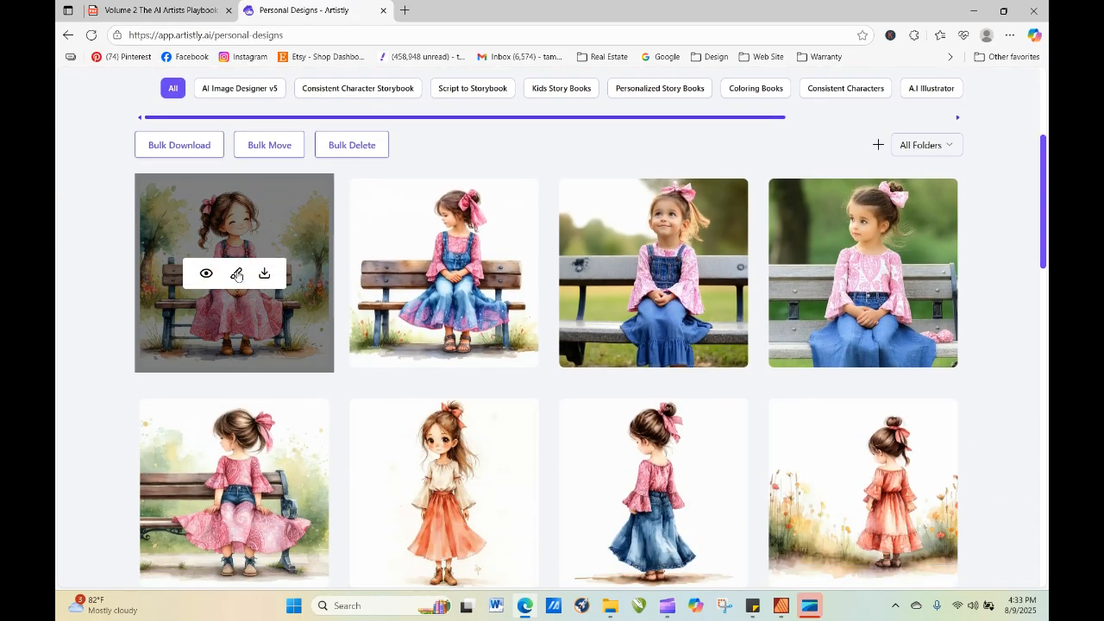
left_click(207, 272)
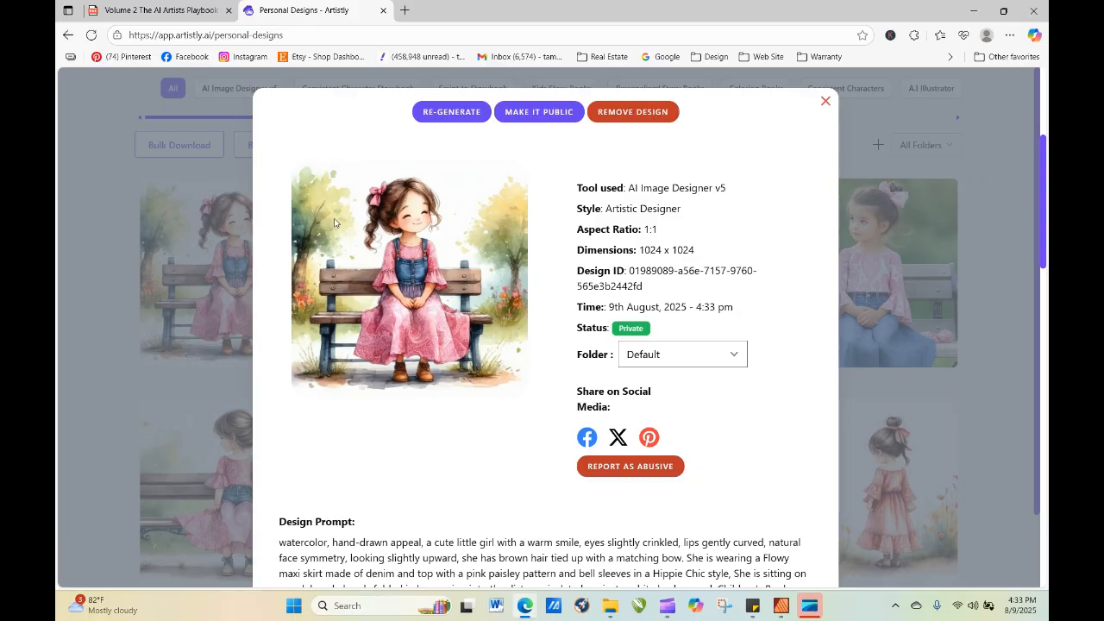
Load the newest design's prompt for re-generation and move "isolated against a white background," to the end, after "expressive character,".
left_click(452, 112)
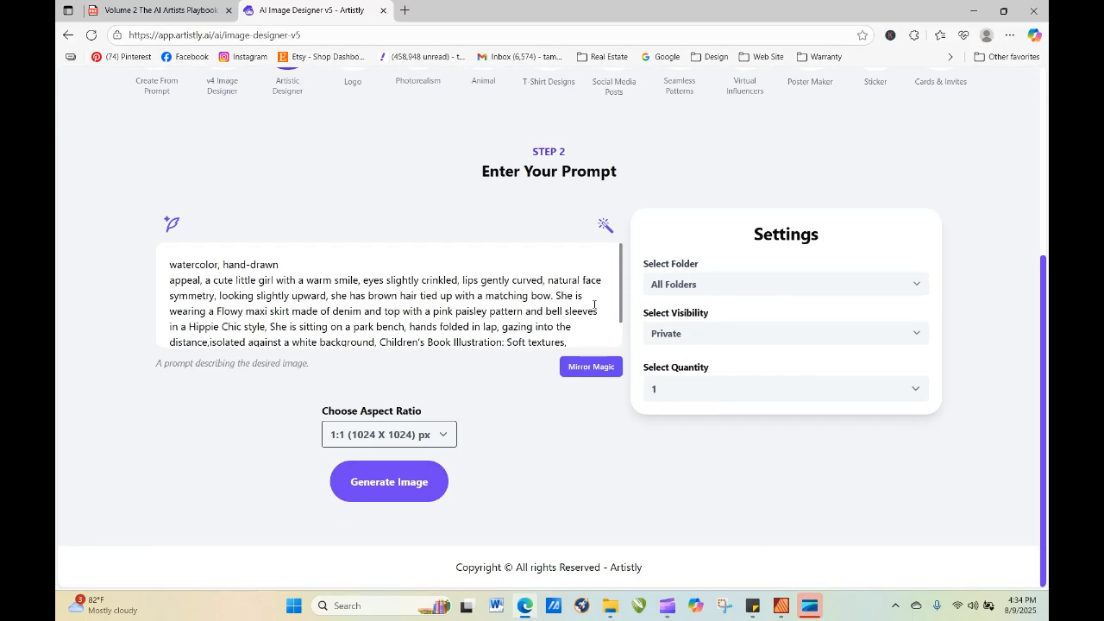
scroll(620, 328, "down", 1)
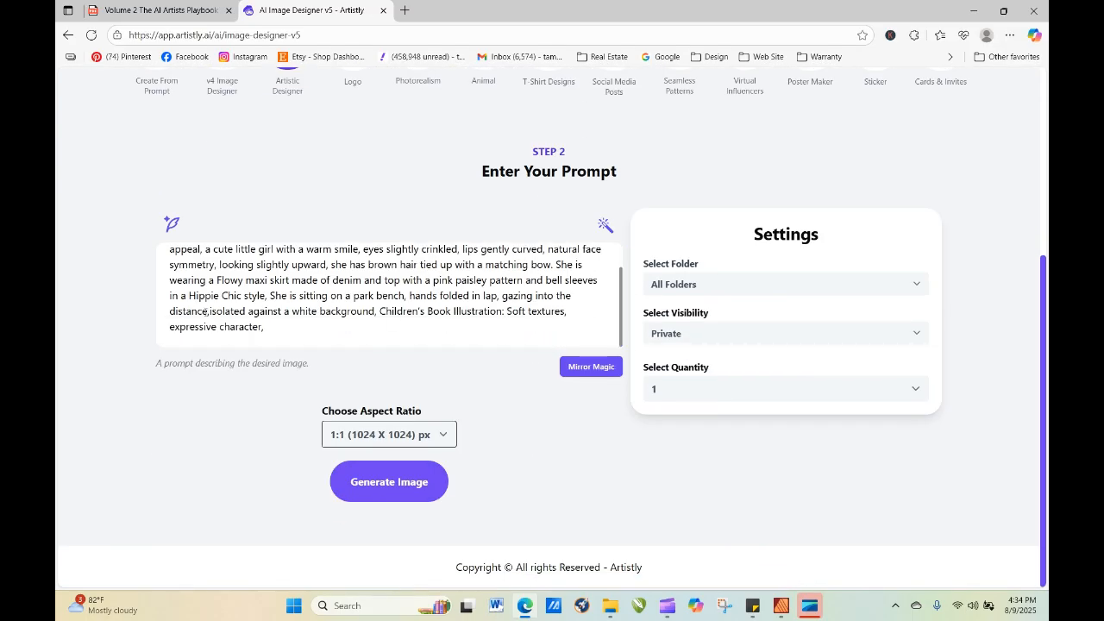
left_click_drag(211, 311, 378, 336)
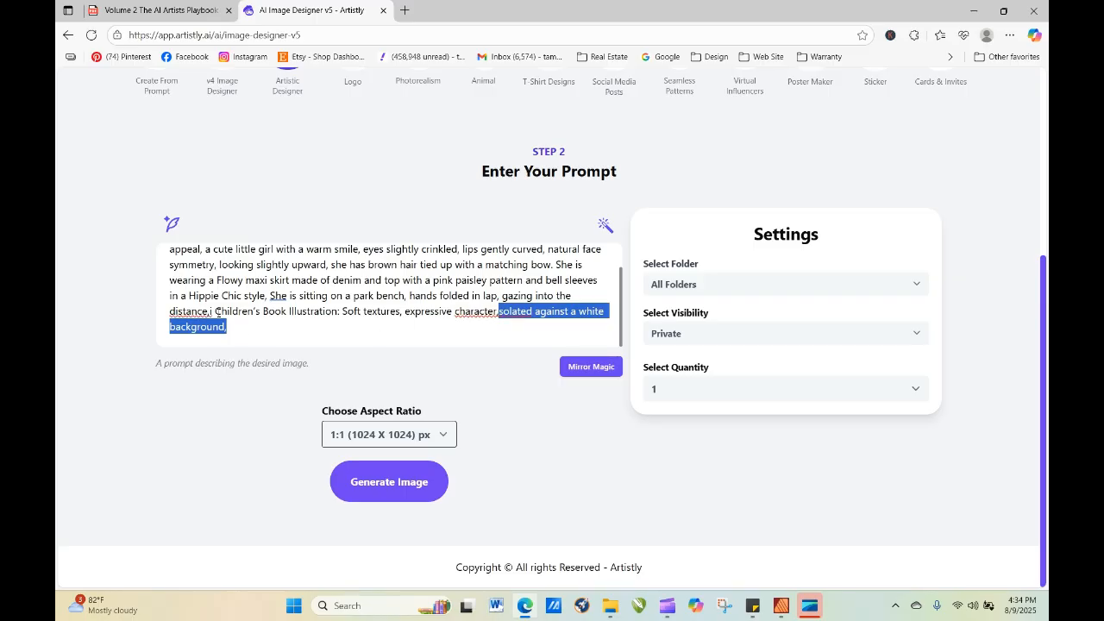
left_click(217, 312)
key("BackSpace")
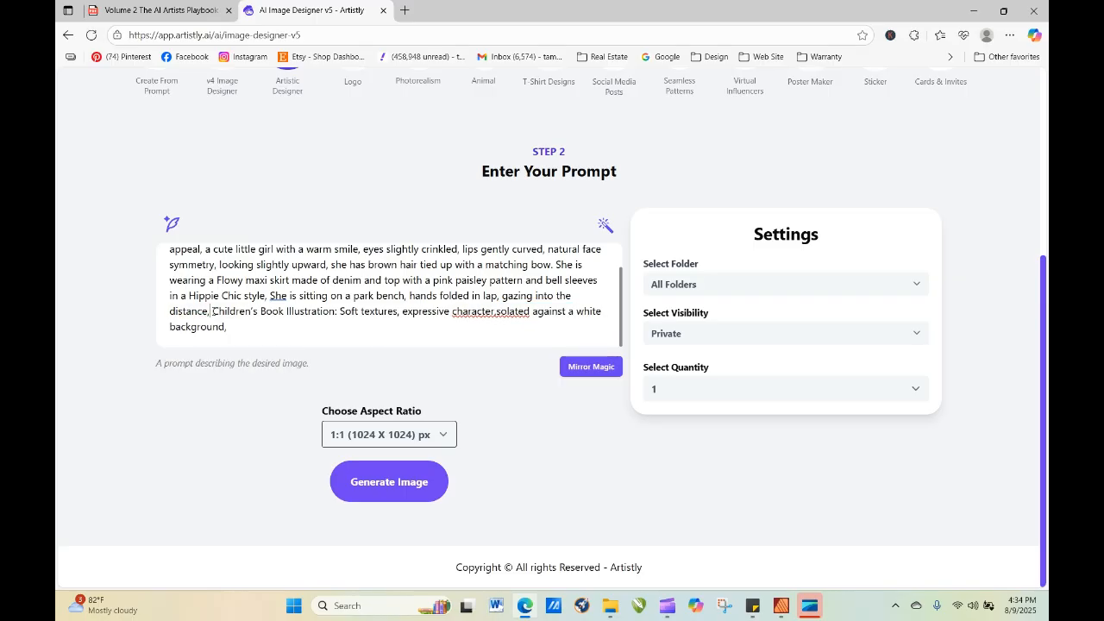
left_click(497, 312)
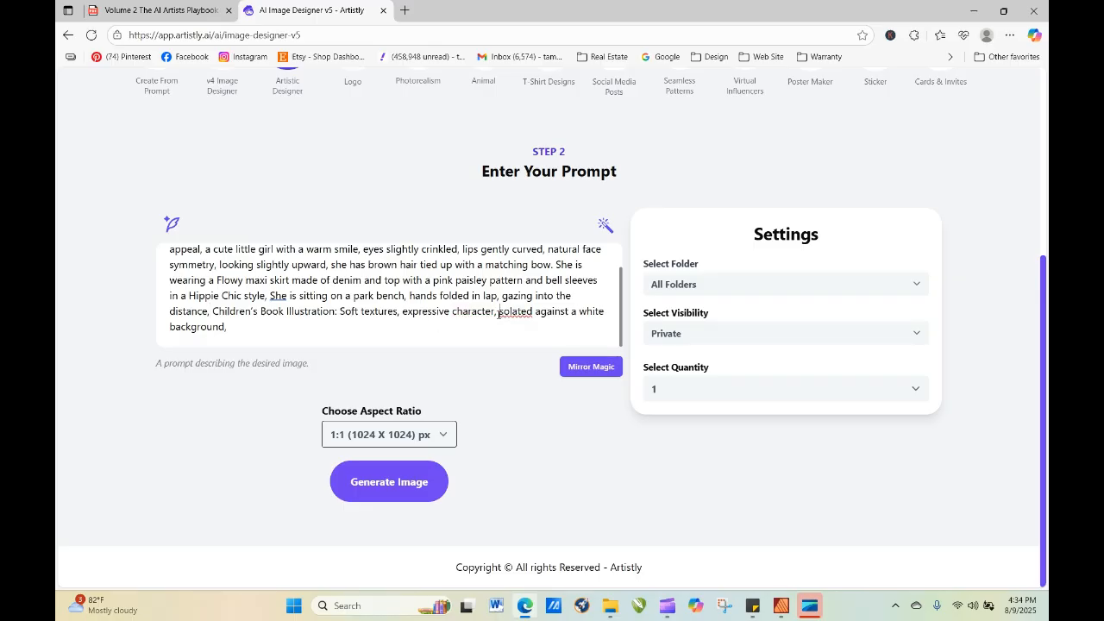
type("i")
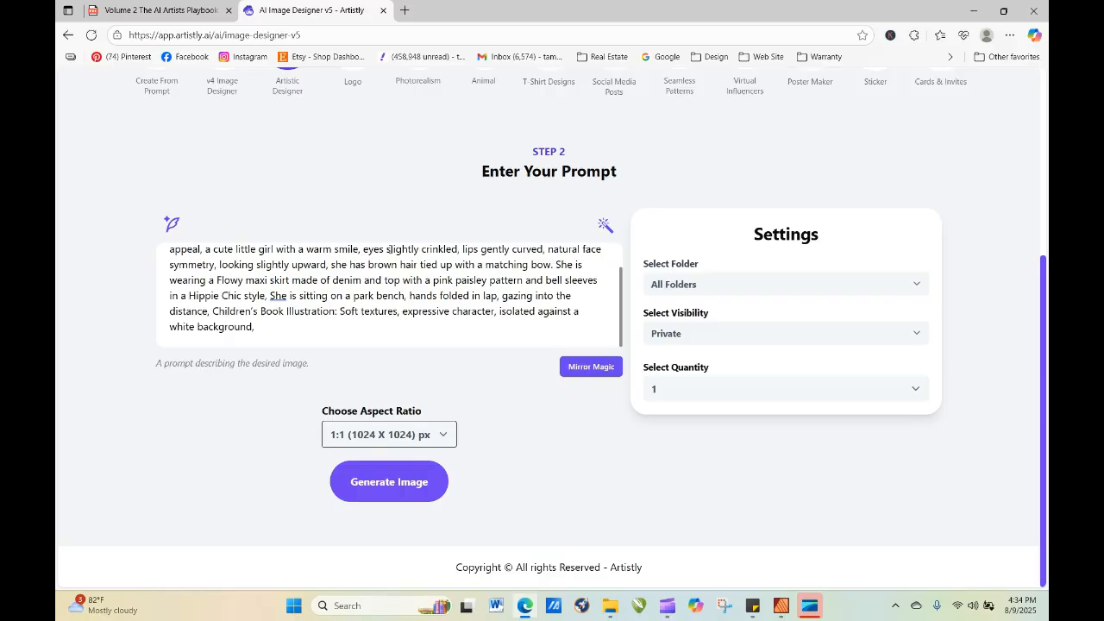
Replace "slightly crinkled" with "open with mischief" in the prompt's eye description and generate the image.
mouse_move(386, 249)
left_mouse_down()
mouse_move(422, 250)
mouse_move(440, 295)
mouse_move(459, 281)
left_mouse_up()
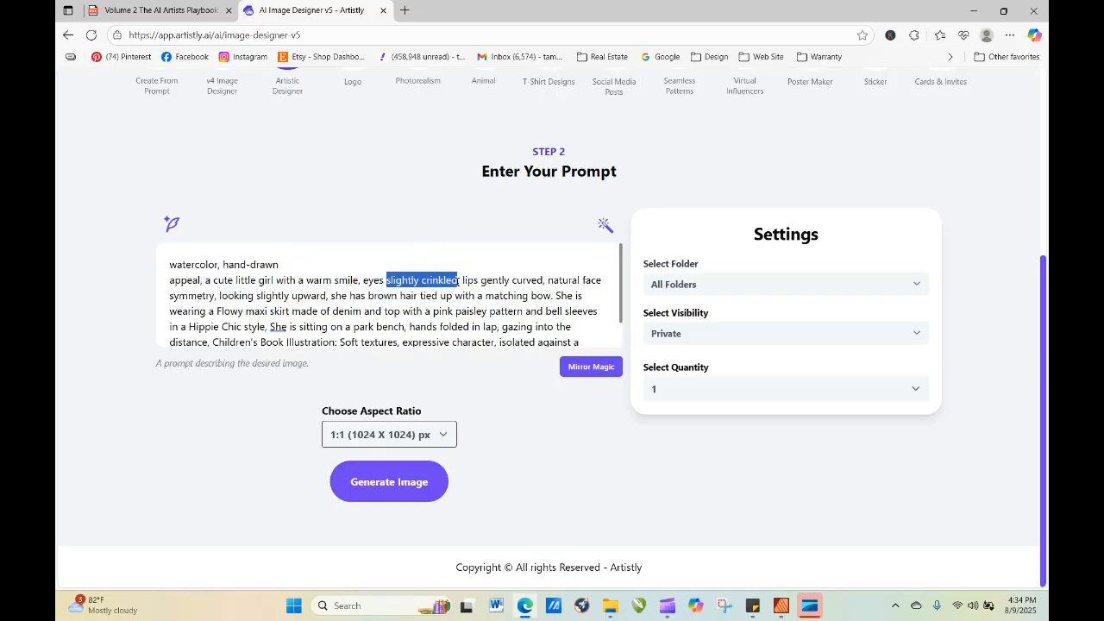
type("open with ")
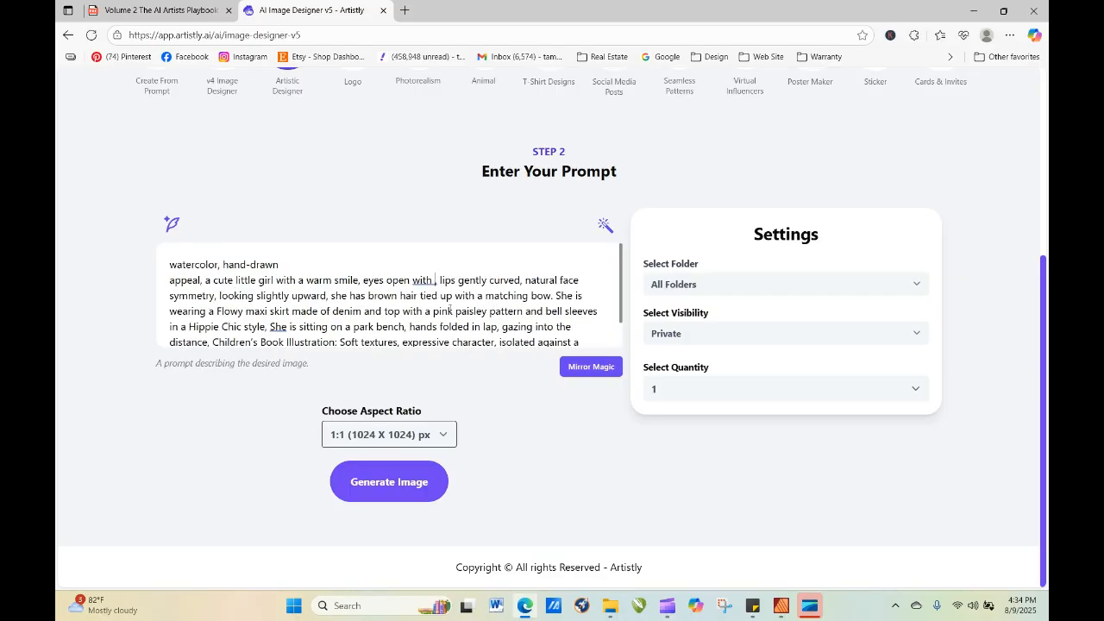
type("mischief")
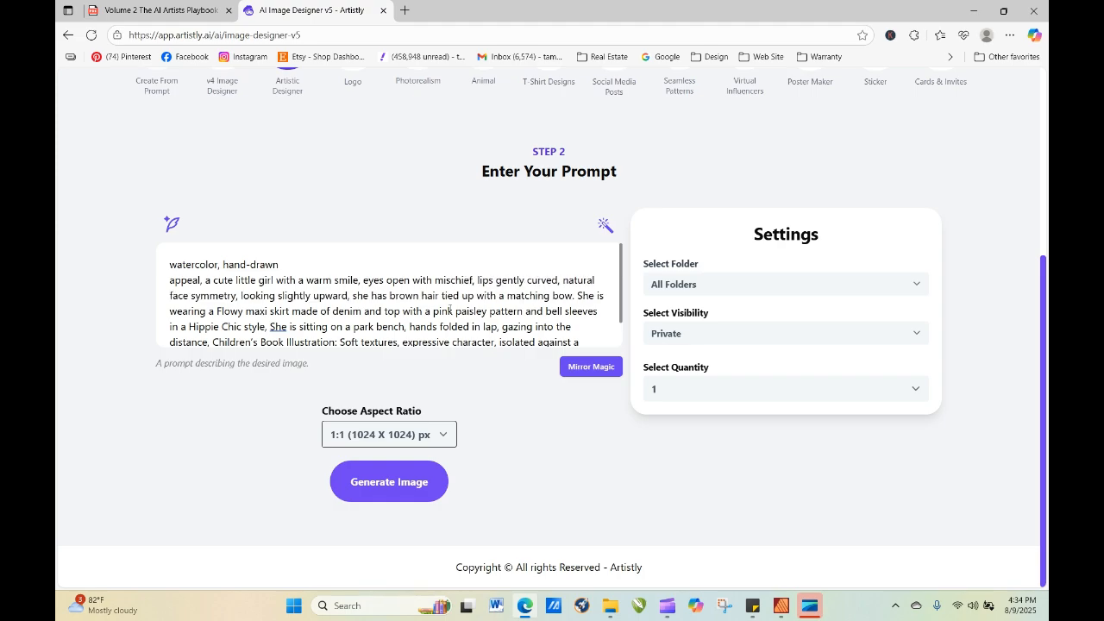
left_click(415, 493)
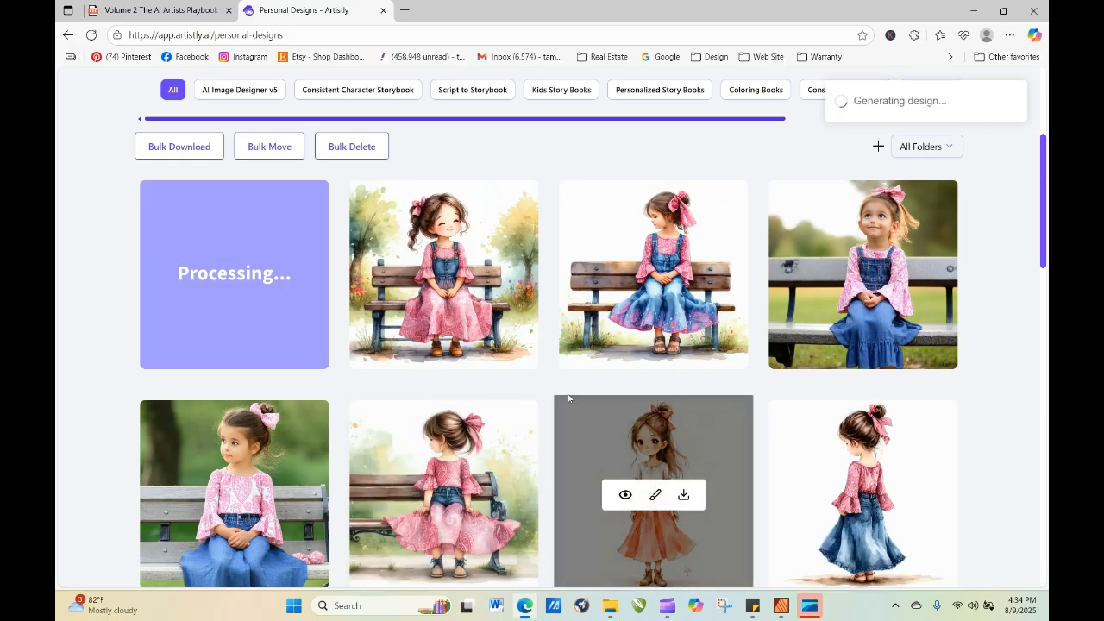
Refresh the personal designs repeatedly to check whether the newest image has finished processing.
left_click(91, 35)
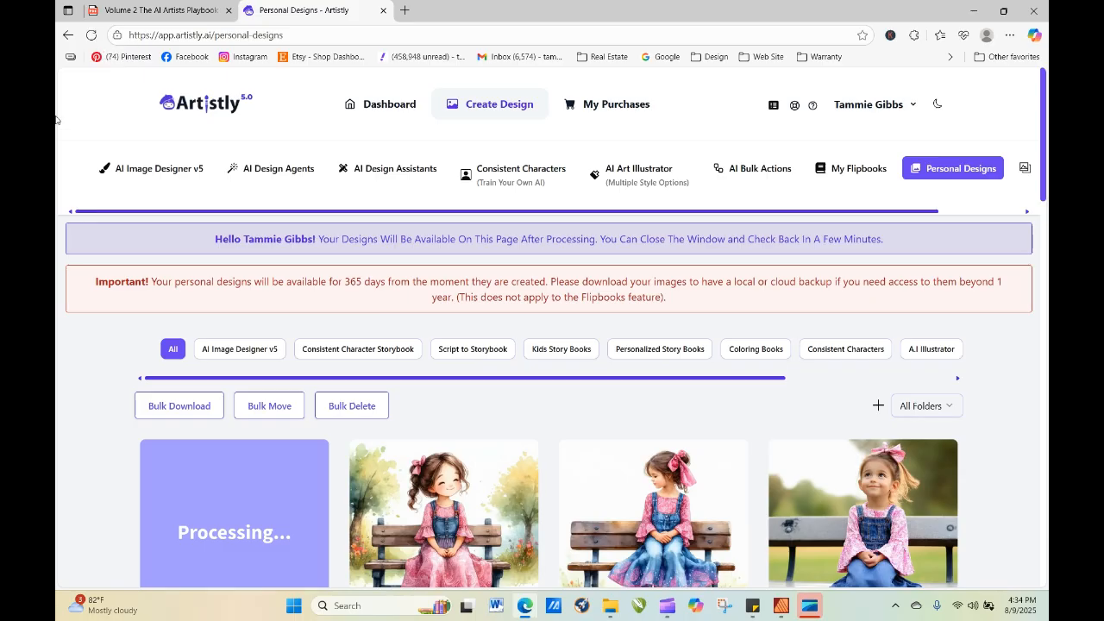
left_click(92, 35)
mouse_move(476, 500)
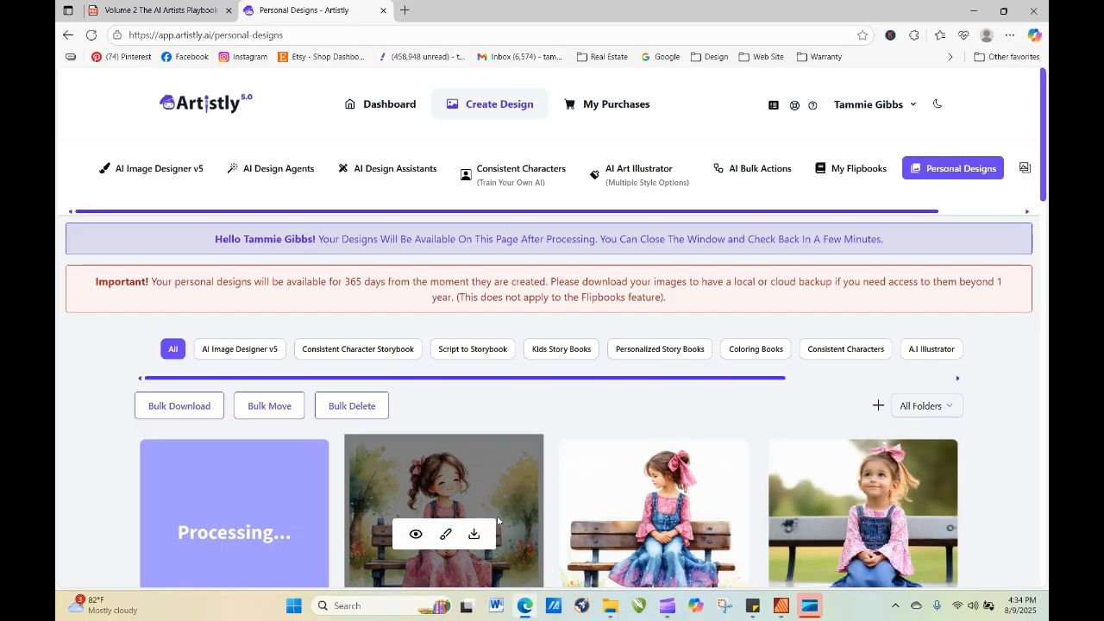
left_click(91, 36)
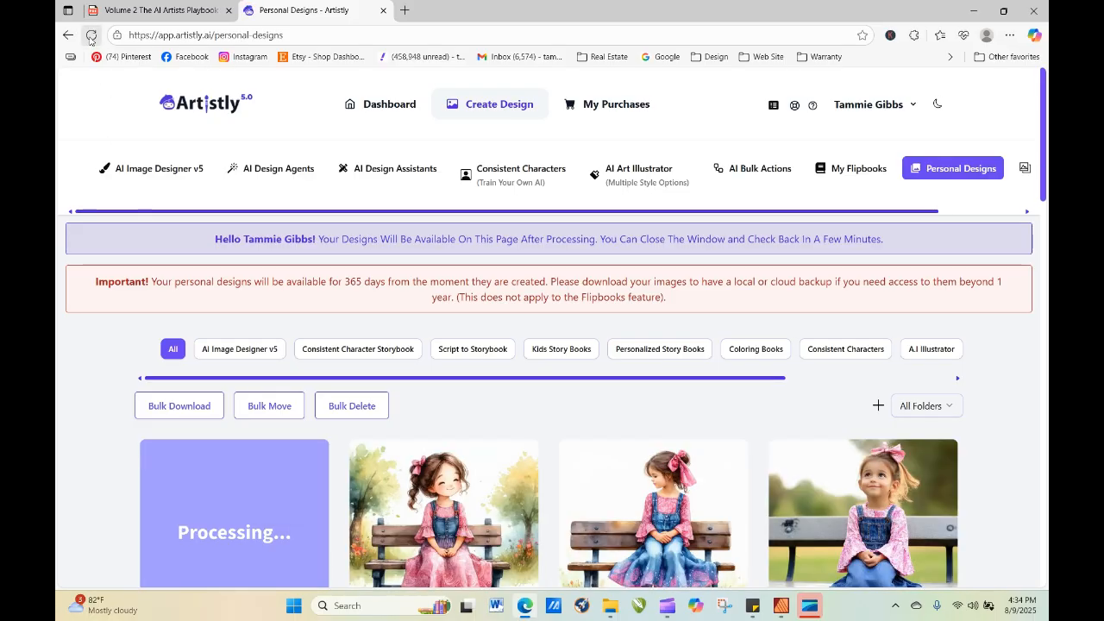
left_click(92, 38)
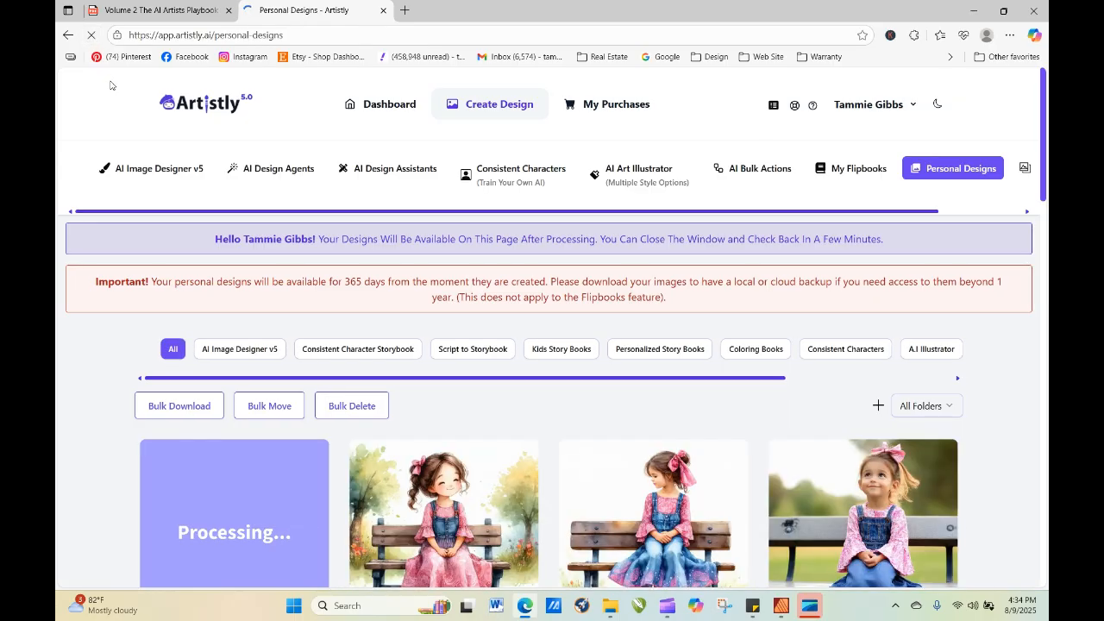
left_click(92, 35)
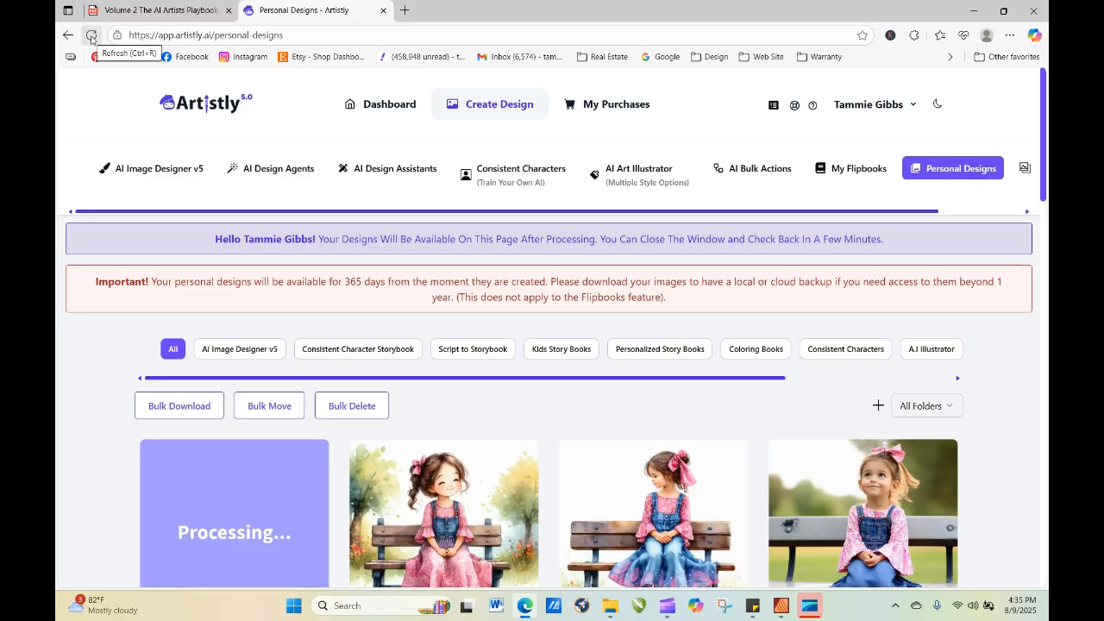
left_click(92, 39)
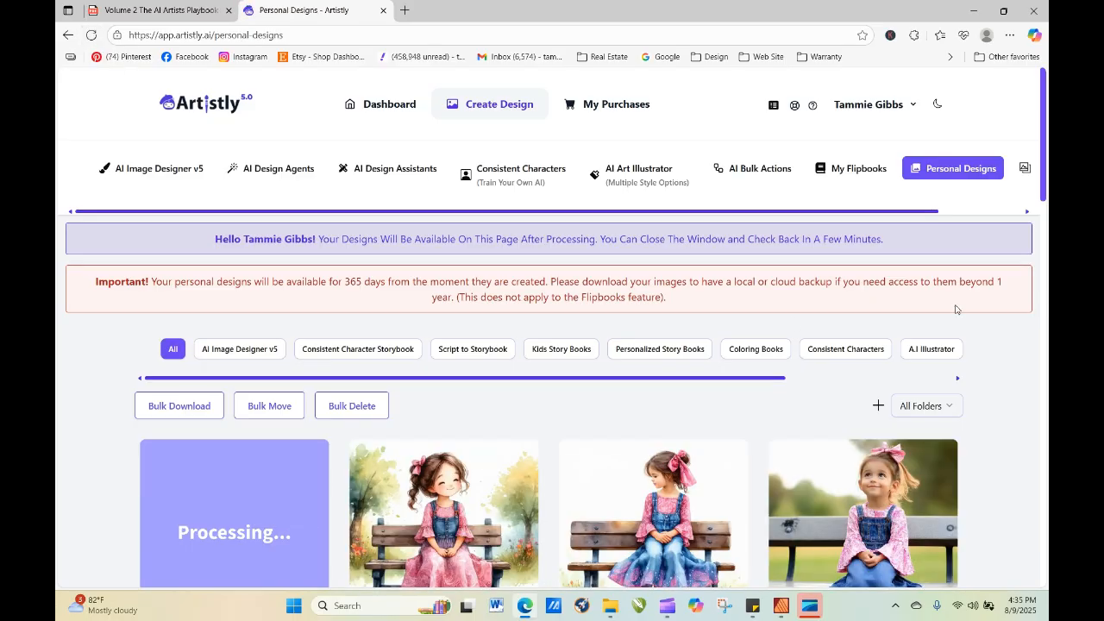
Load the watercolor design of the smiling girl in the pink skirt for re-generation and generate it with quantity 4.
scroll(1046, 144, "down", 3)
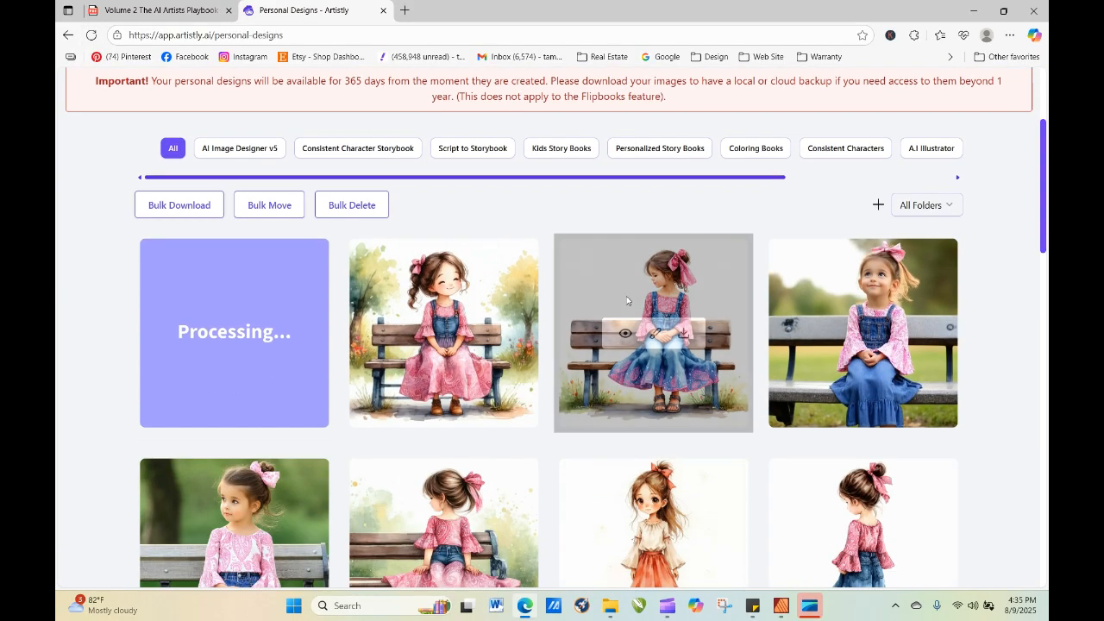
mouse_move(510, 254)
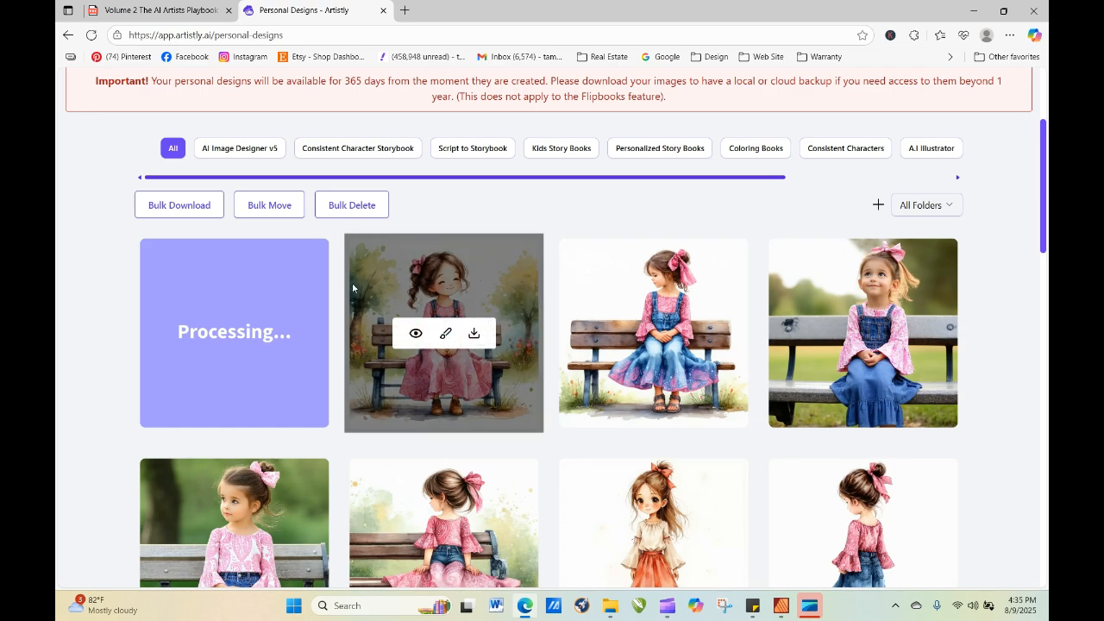
left_click(416, 333)
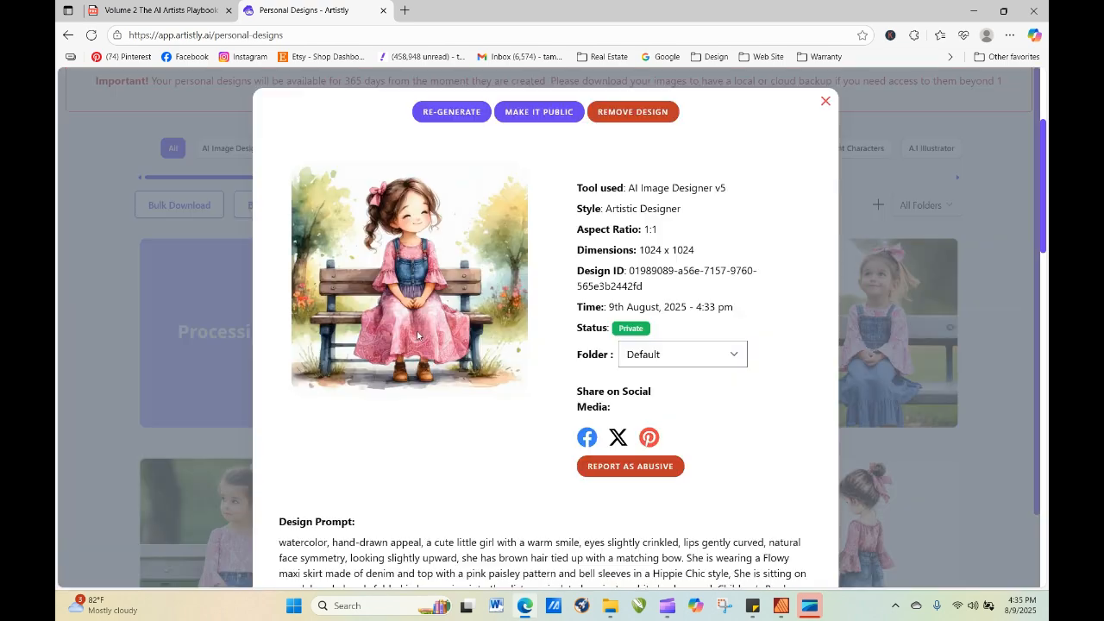
left_click(451, 113)
left_click(655, 390)
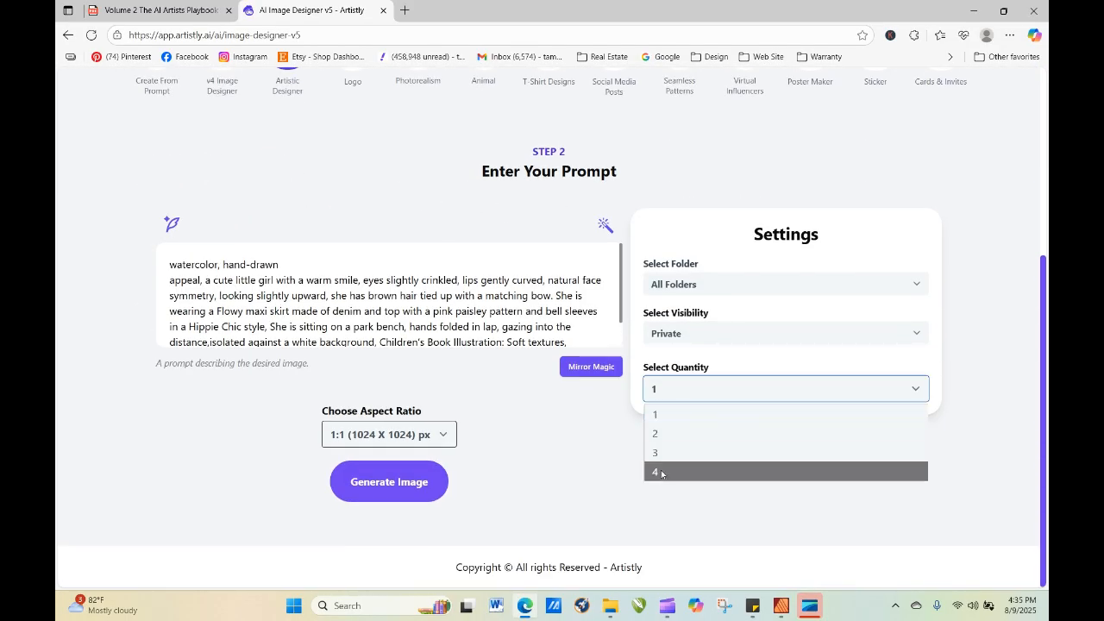
left_click(661, 474)
left_click(396, 485)
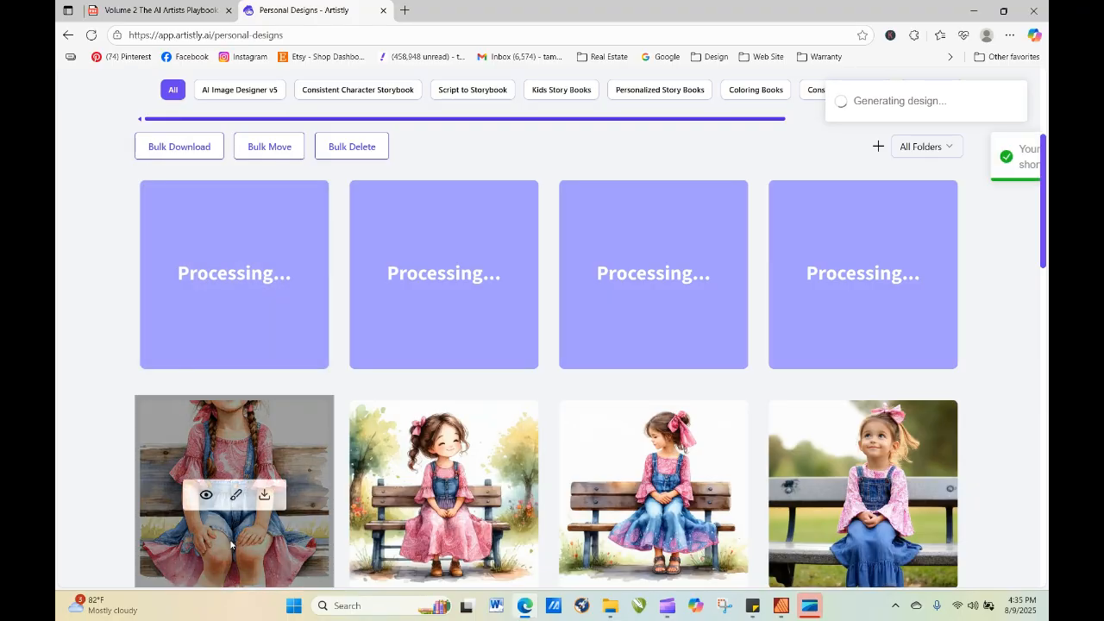
left_click(207, 495)
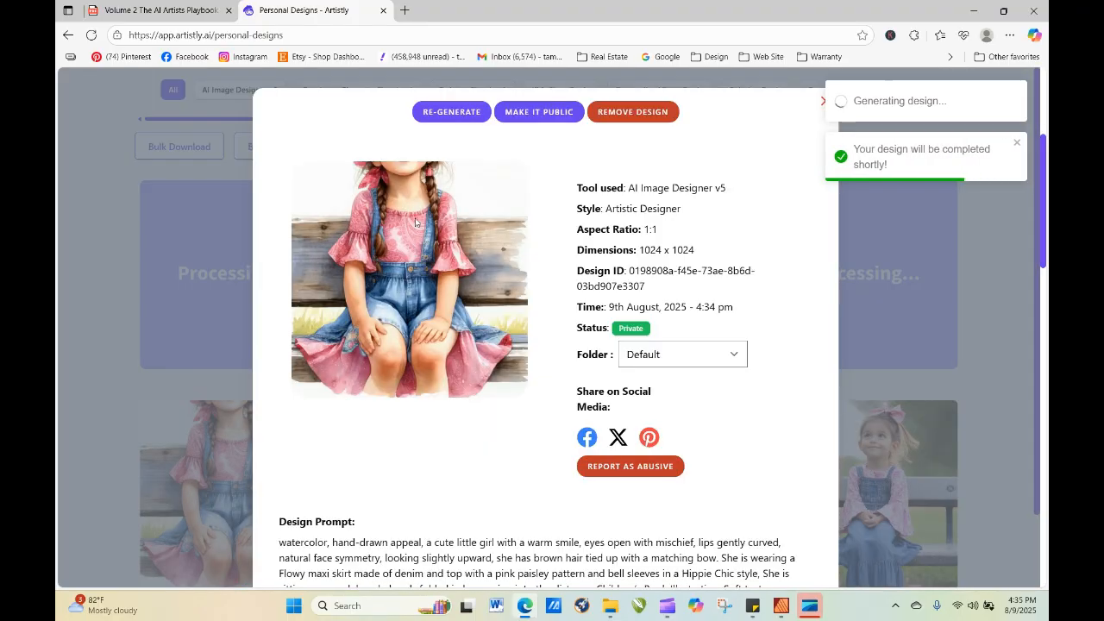
left_click(451, 112)
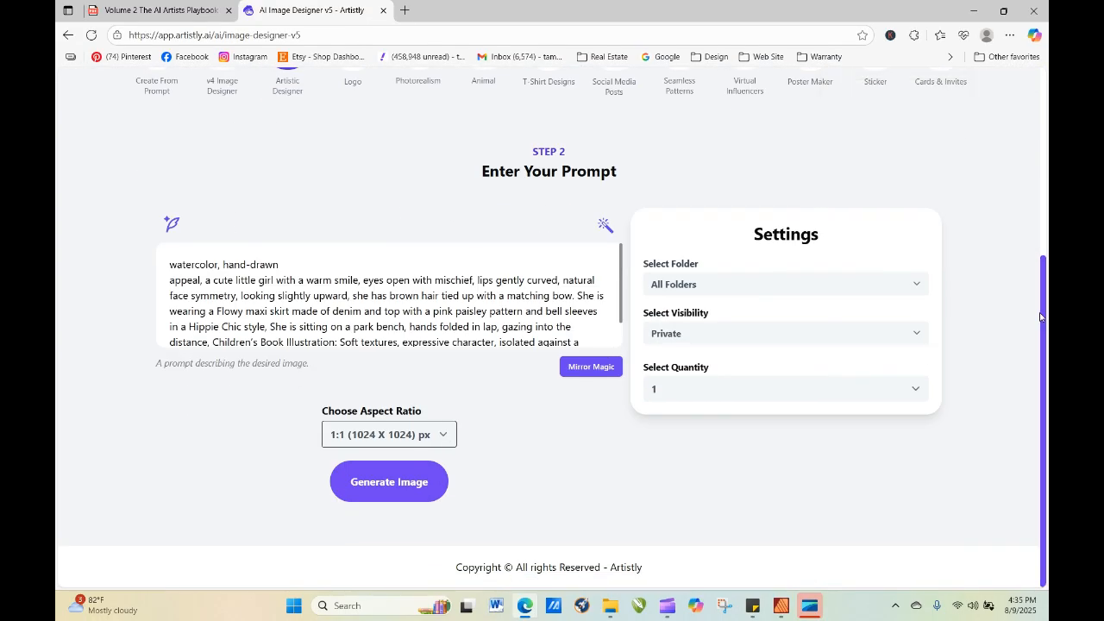
key("ctrl+a")
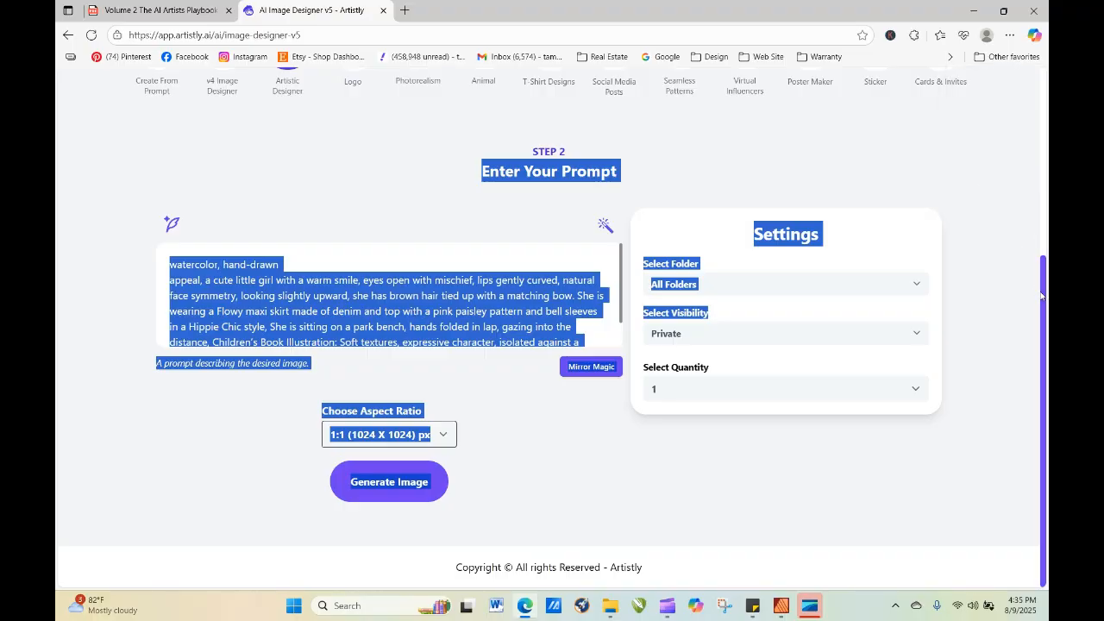
left_click(1014, 323)
scroll(1046, 327, "up", 5)
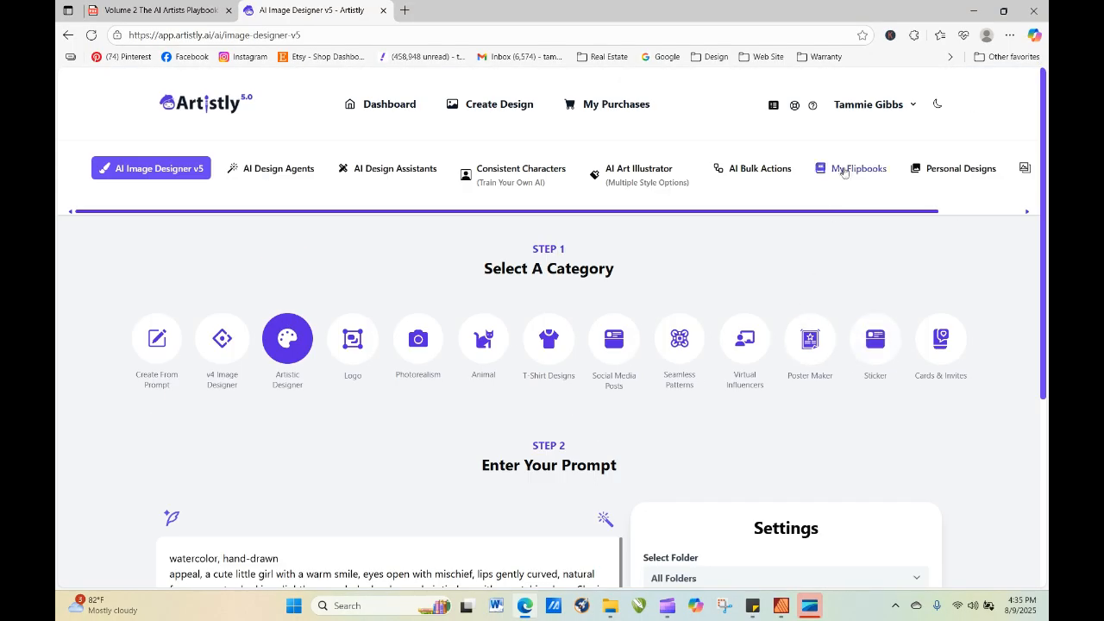
left_click(958, 170)
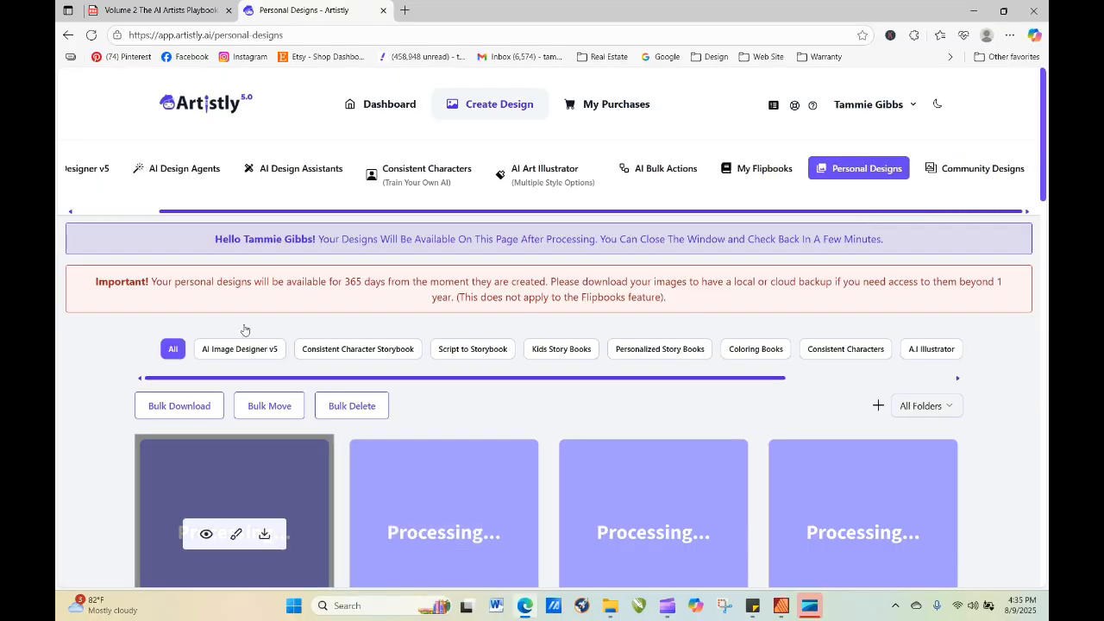
Remove the personal design that crops off the head of the girl with braids on the bench.
scroll(1044, 133, "down", 3)
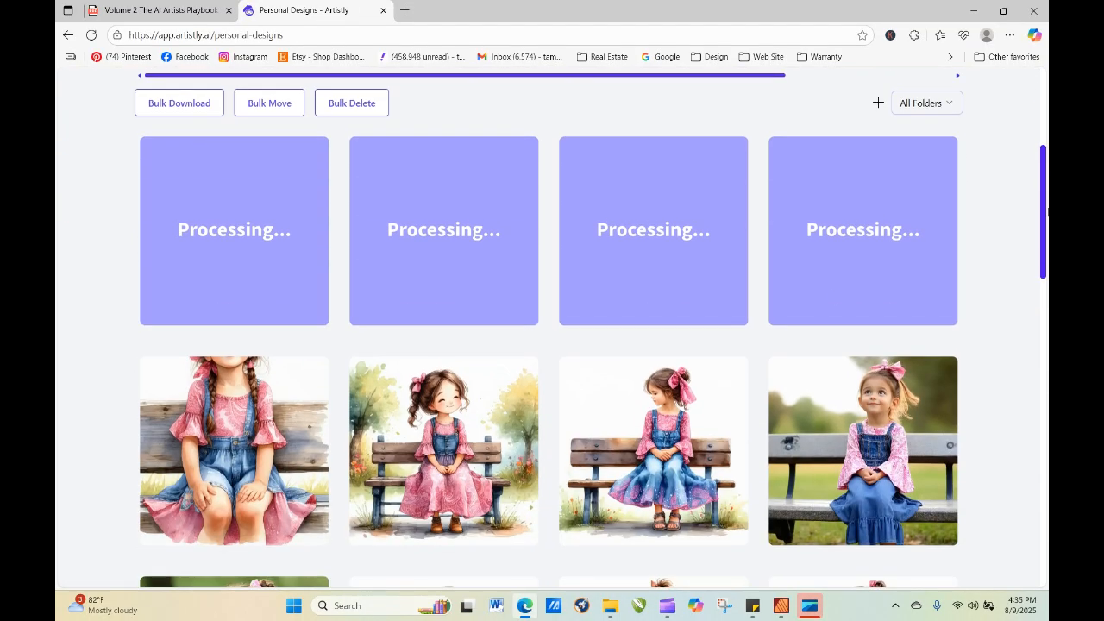
mouse_move(237, 479)
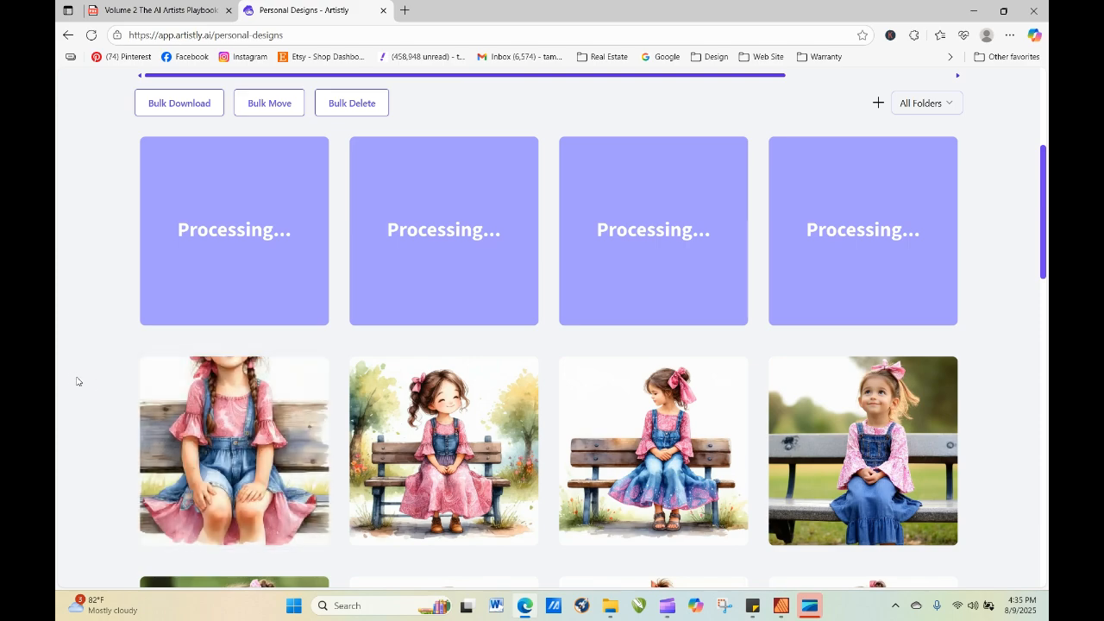
mouse_move(246, 436)
left_click(207, 453)
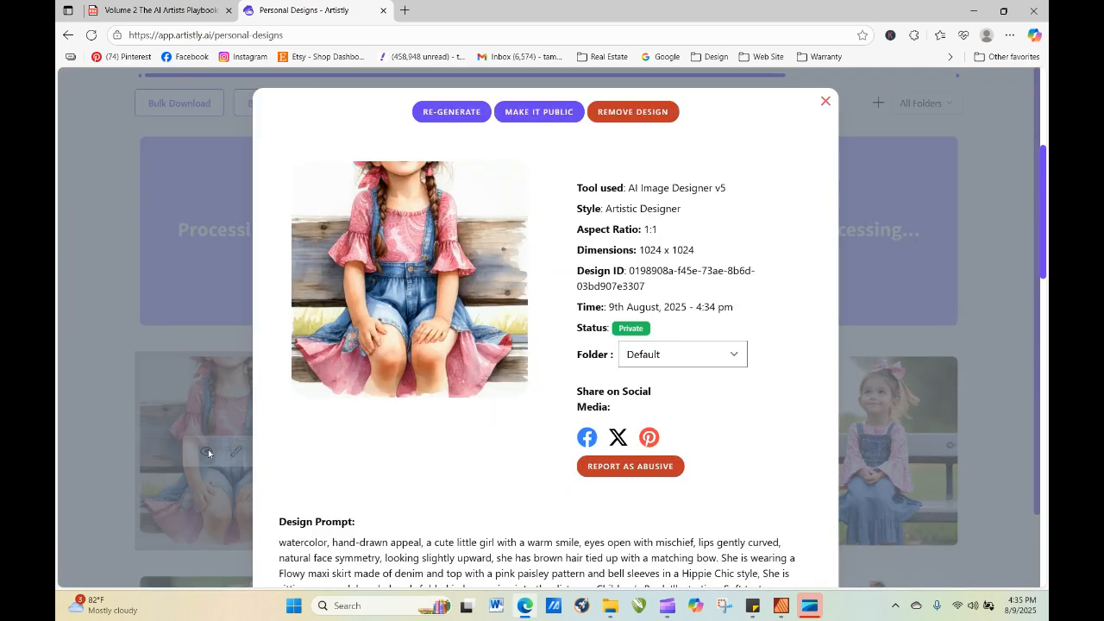
left_click(631, 115)
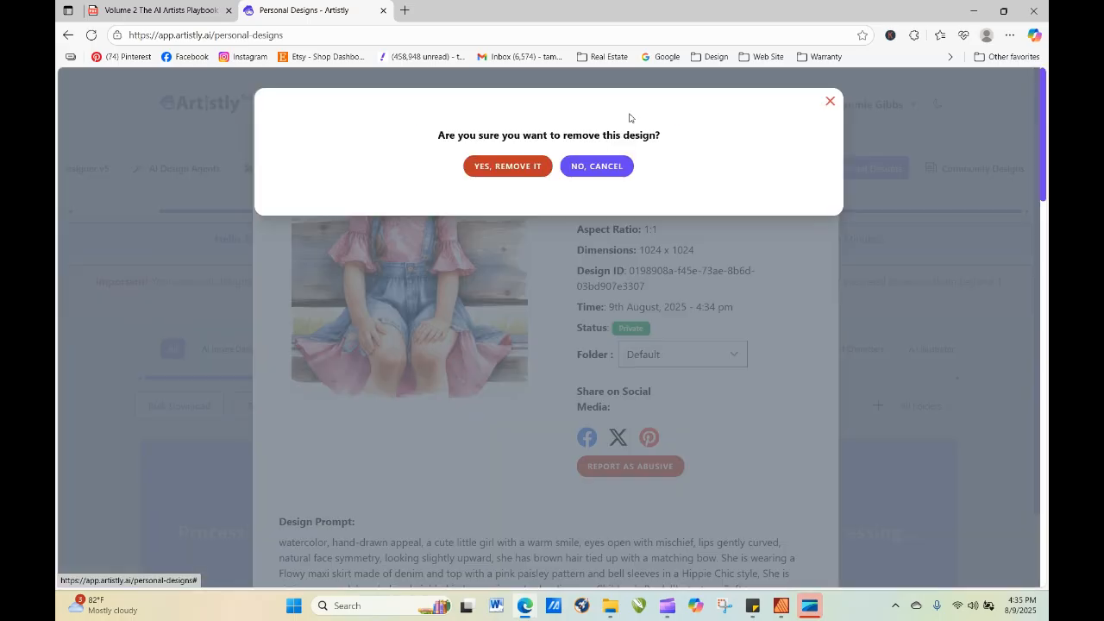
left_click(548, 173)
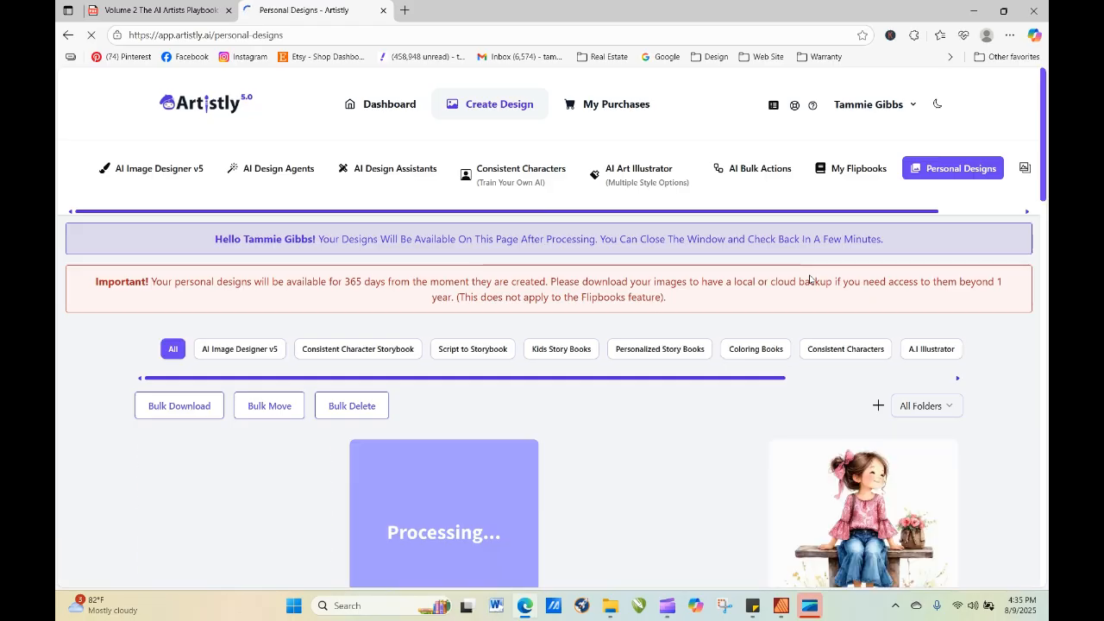
Remove the newly generated design that crops off the head of the girl in the denim pinafore dress.
scroll(993, 198, "down", 2)
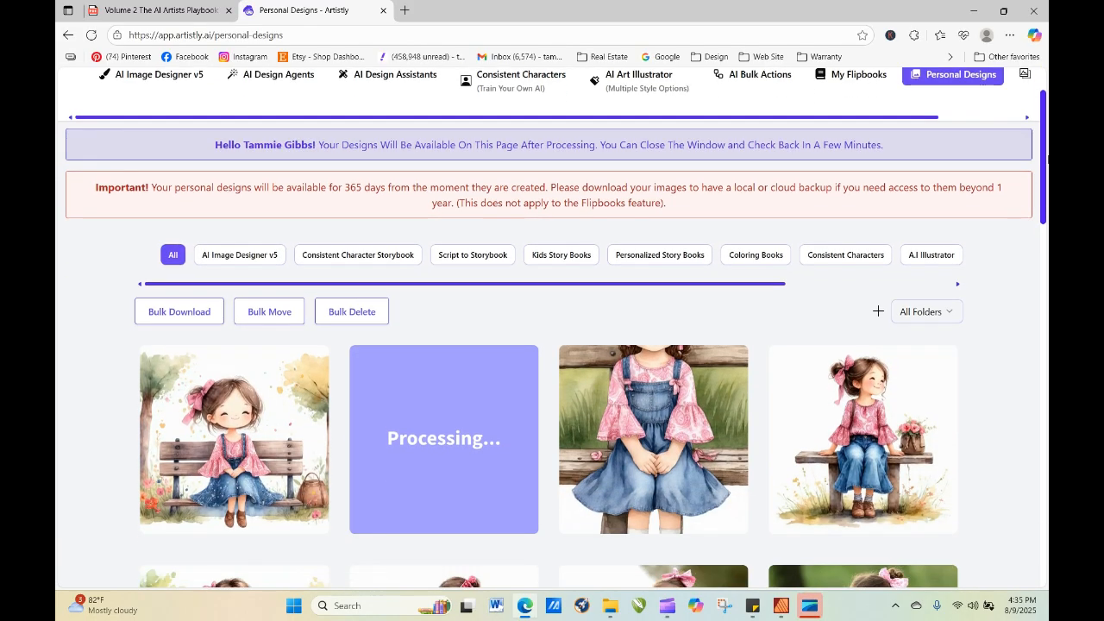
mouse_move(663, 363)
left_click(626, 366)
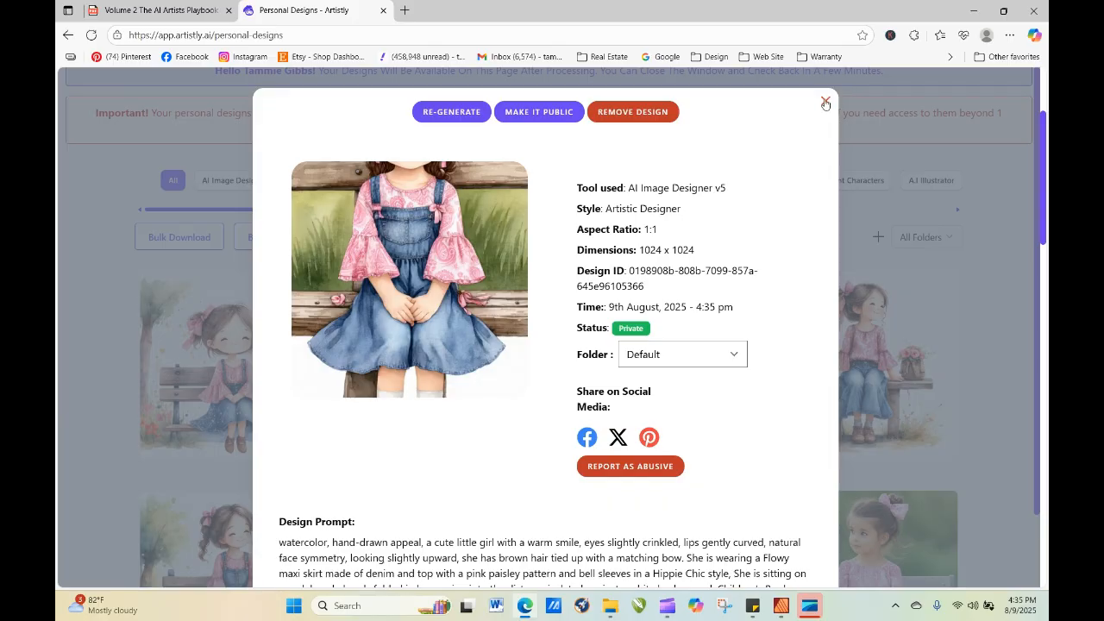
left_click(635, 113)
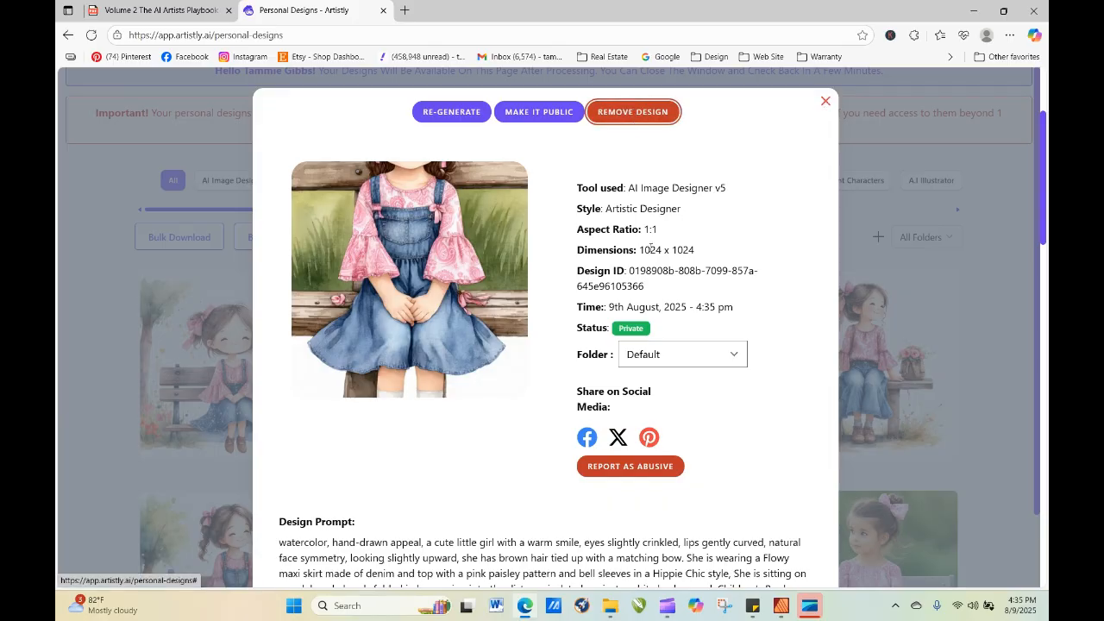
left_click(636, 112)
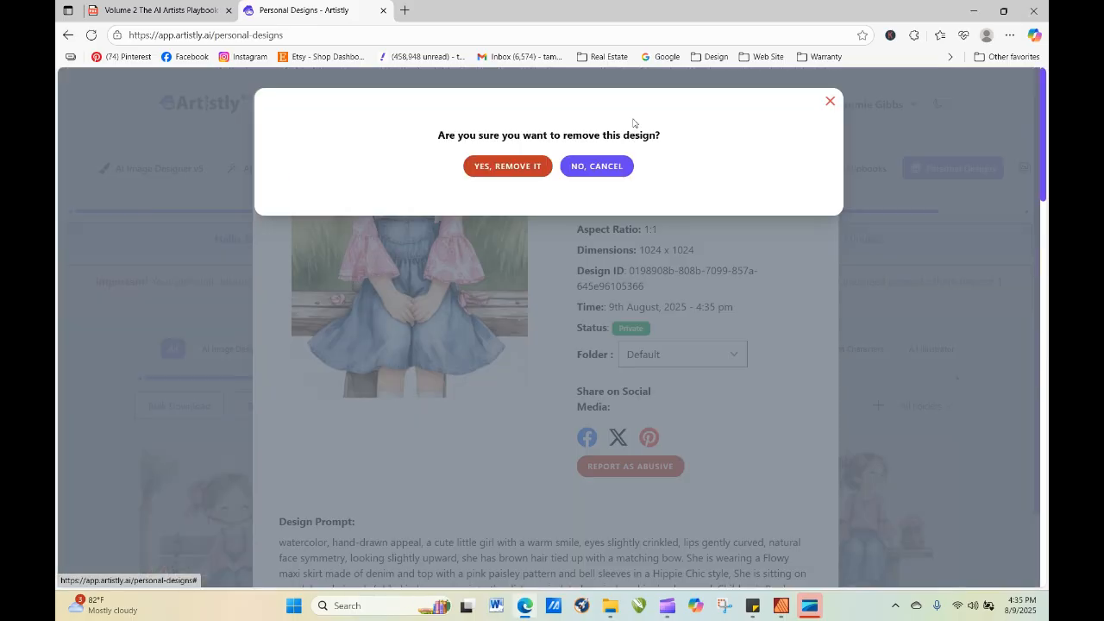
left_click(522, 167)
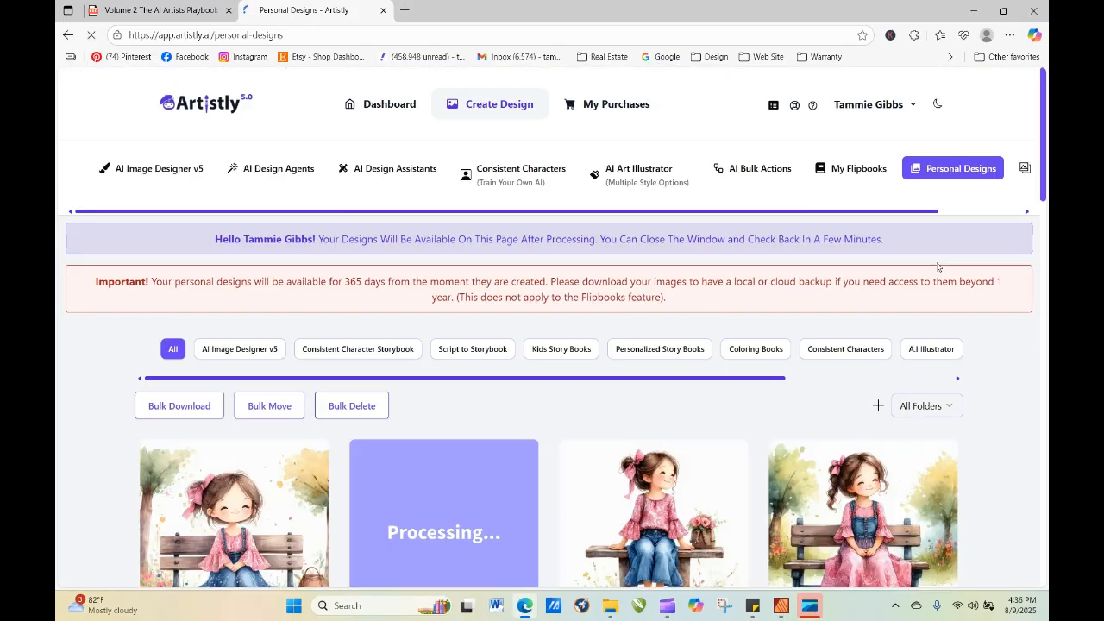
Compare the remaining watercolor designs of the girl on the bench in the personal designs.
scroll(991, 317, "down", 2)
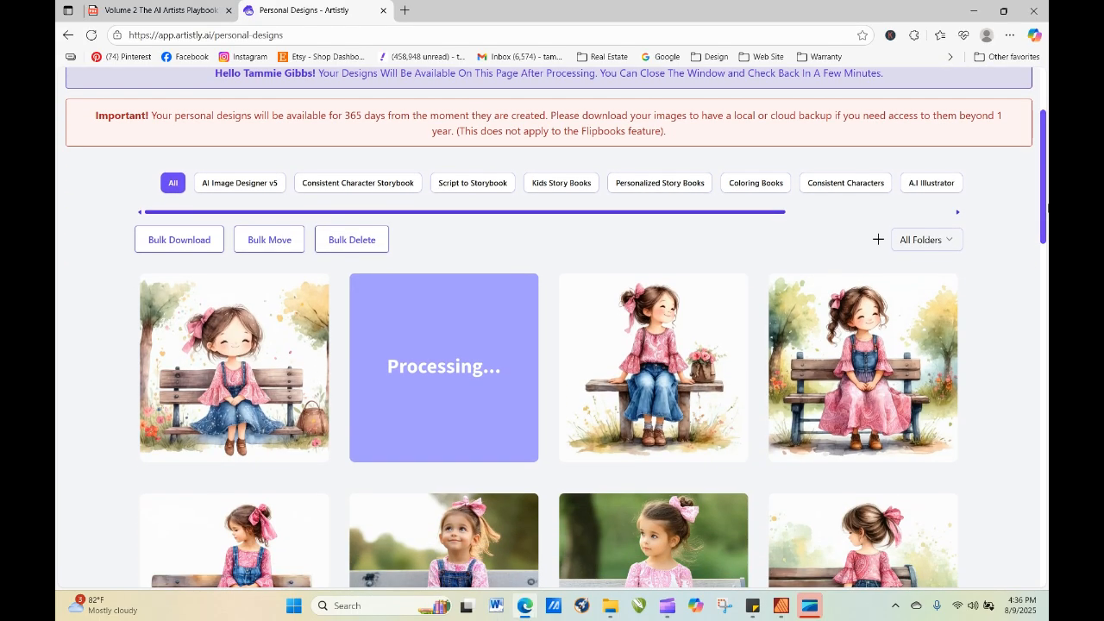
mouse_move(856, 390)
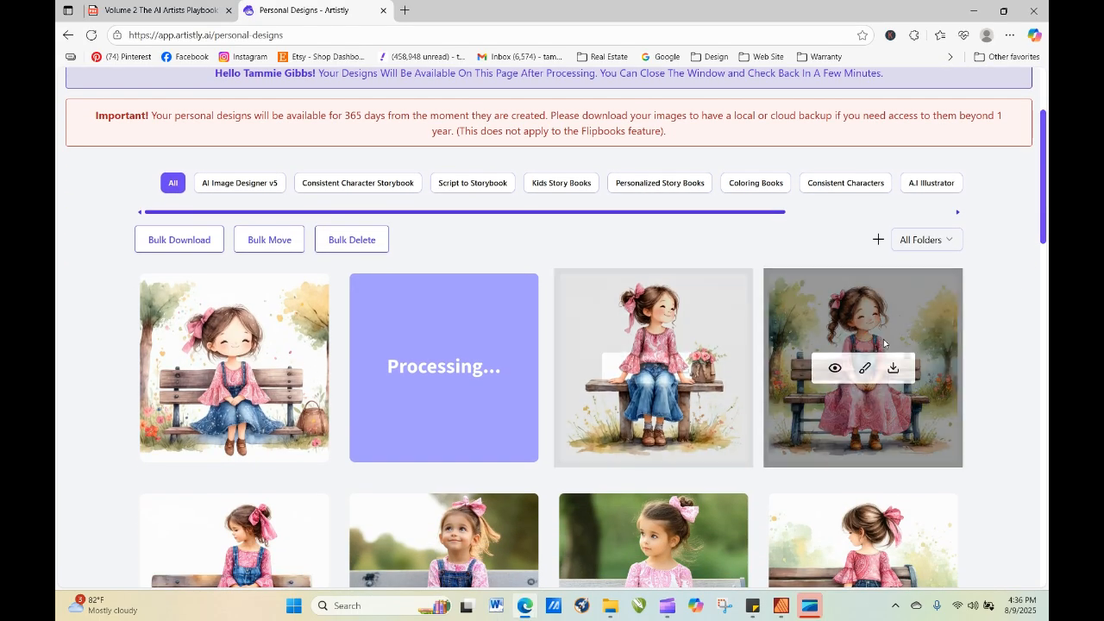
mouse_move(691, 340)
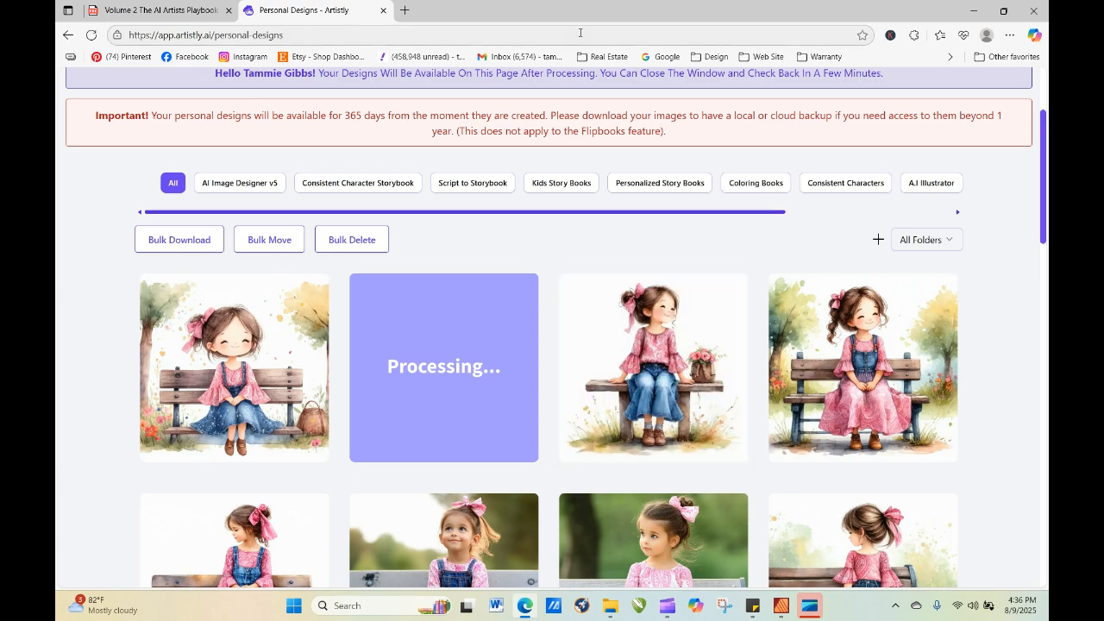
Copy the phrase "Eyes wide with curiosity" from the Eye Expressions list in the AI Artists Playbook PDF.
left_click(166, 12)
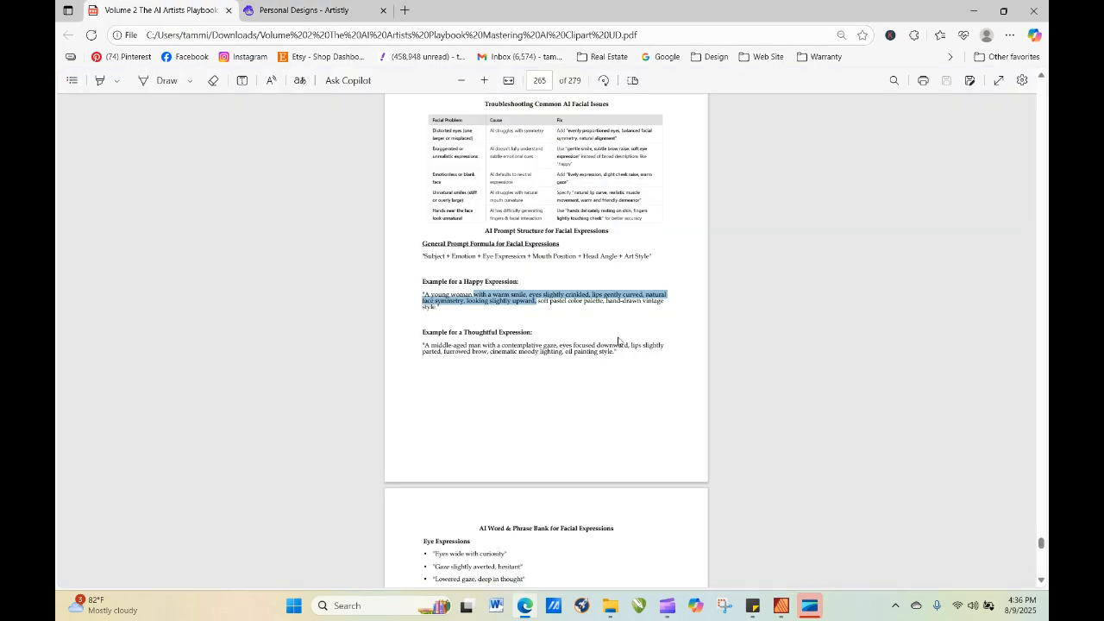
left_click(581, 411)
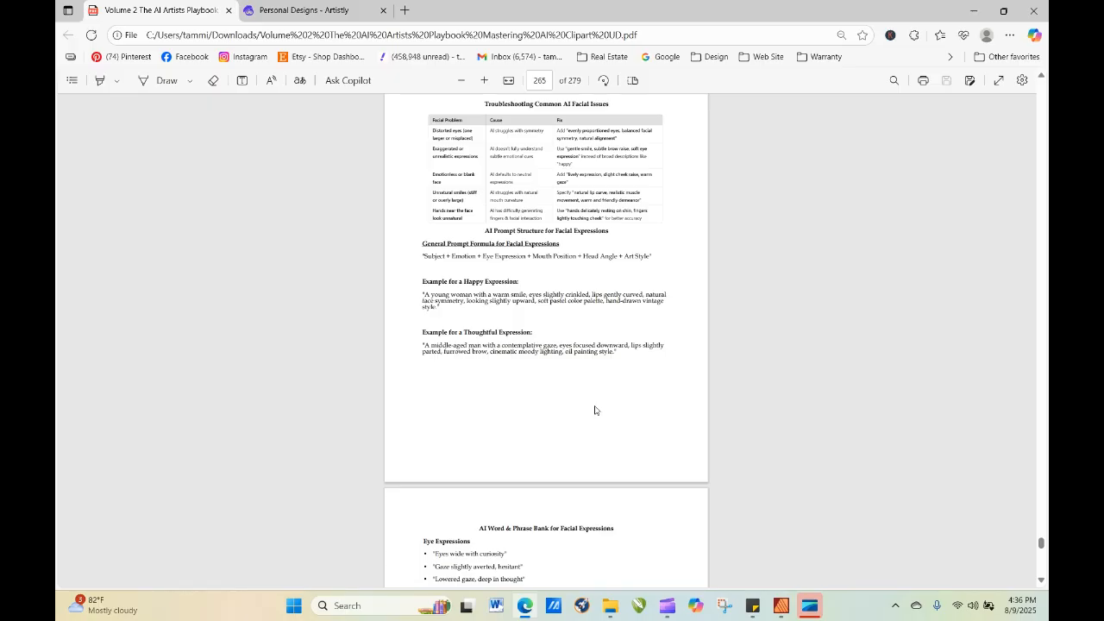
scroll(594, 408, "down", 3)
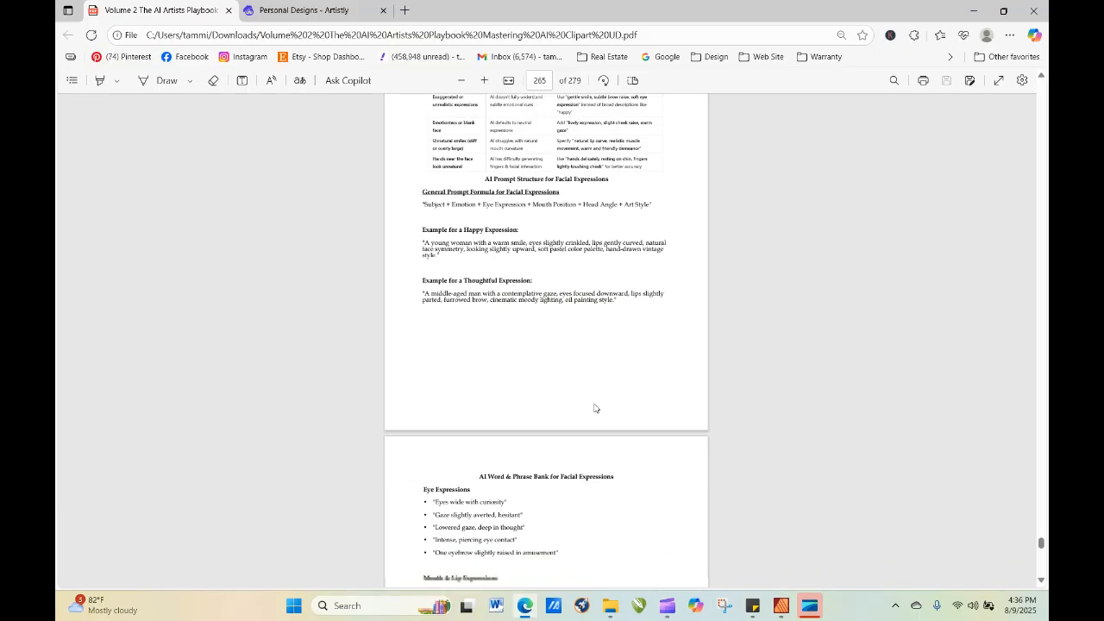
scroll(594, 408, "down", 1)
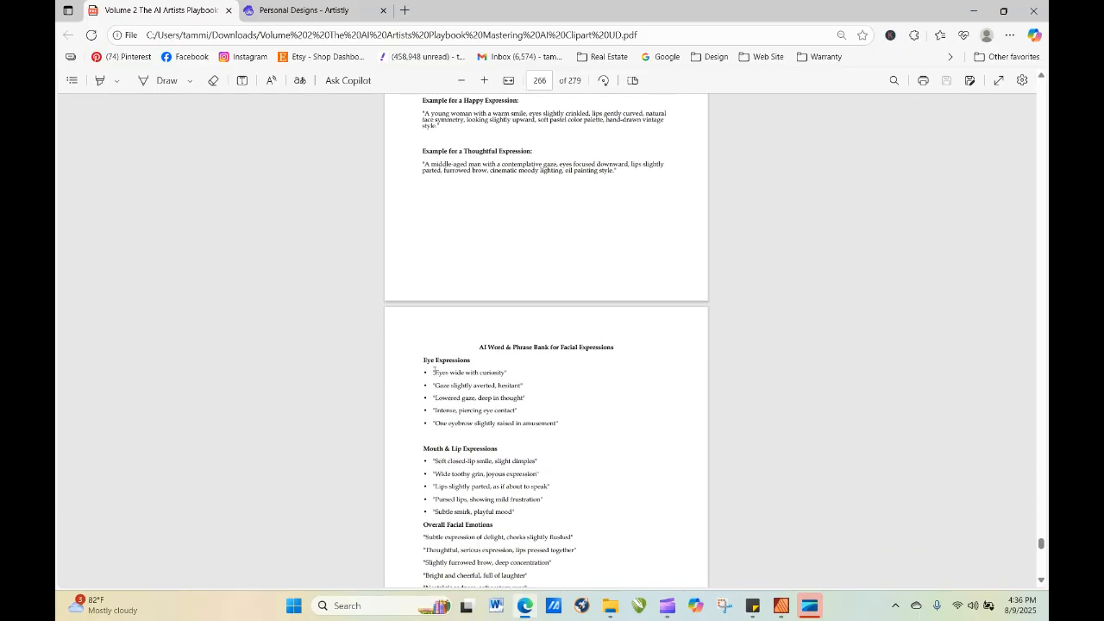
left_click_drag(440, 372, 502, 379)
right_click(503, 380)
left_click(552, 166)
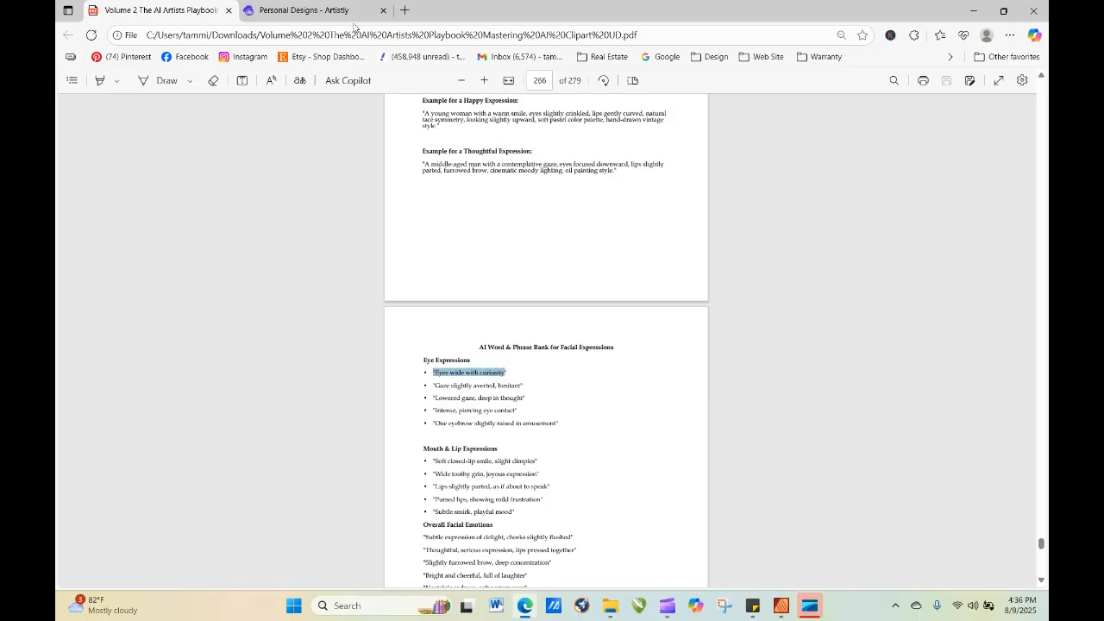
Examine the newly finished close-up design of the girl with the tilted head in Artistly's personal designs.
left_click(350, 11)
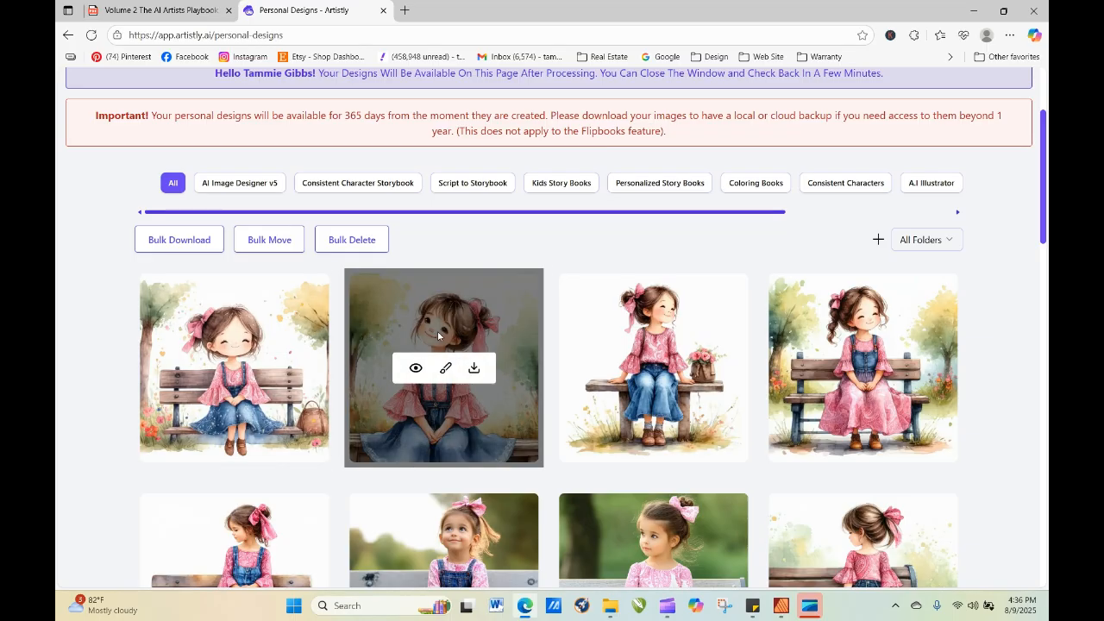
left_click(415, 369)
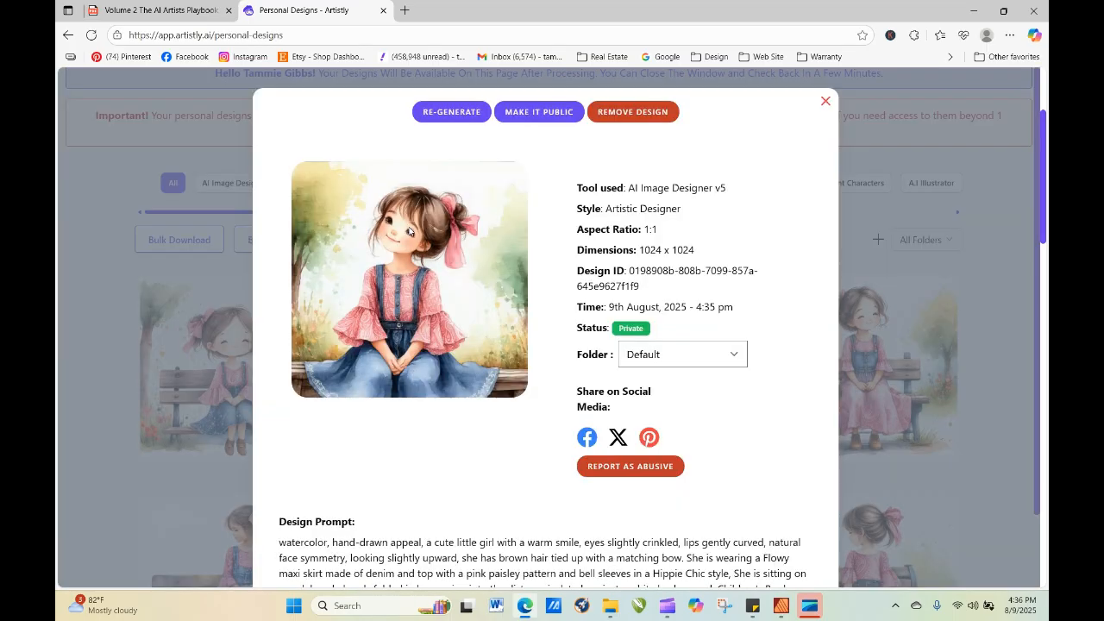
right_click(826, 102)
right_click(756, 473)
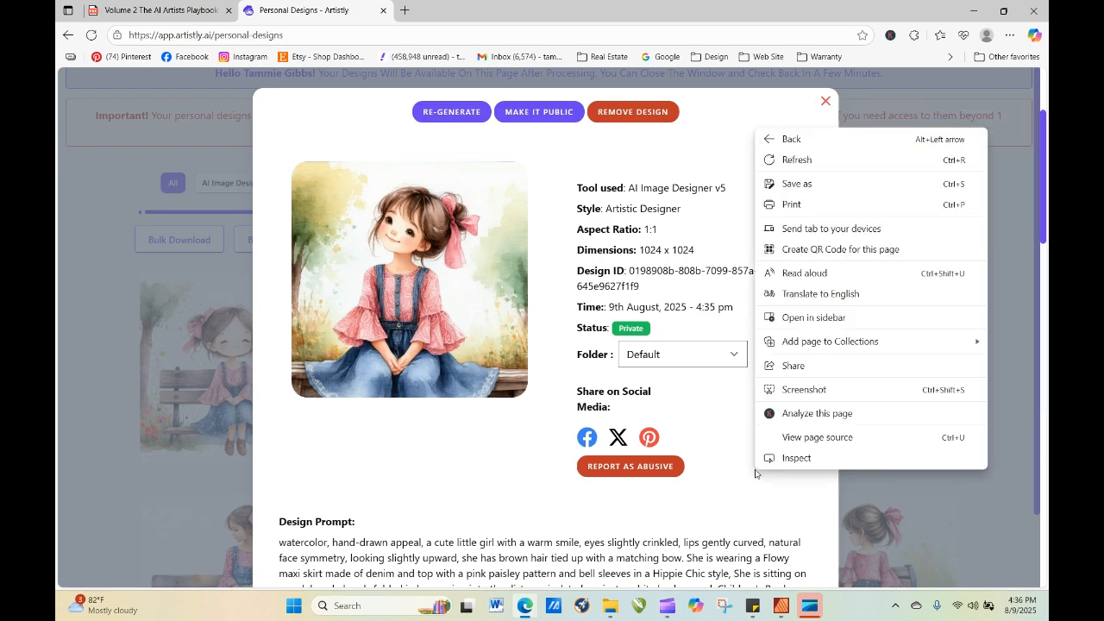
left_click(827, 101)
left_click(827, 102)
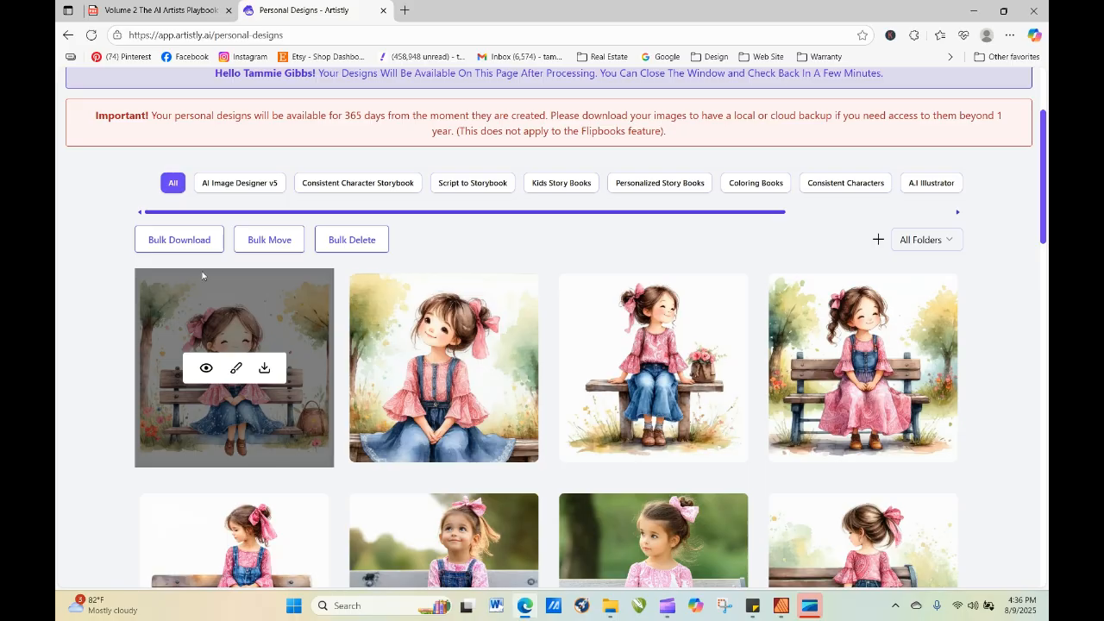
Re-generate the design of the girl with the basket on the bench, replacing "eyes slightly crinkled" with "Eyes wide with curiosity" in its prompt.
left_click(205, 369)
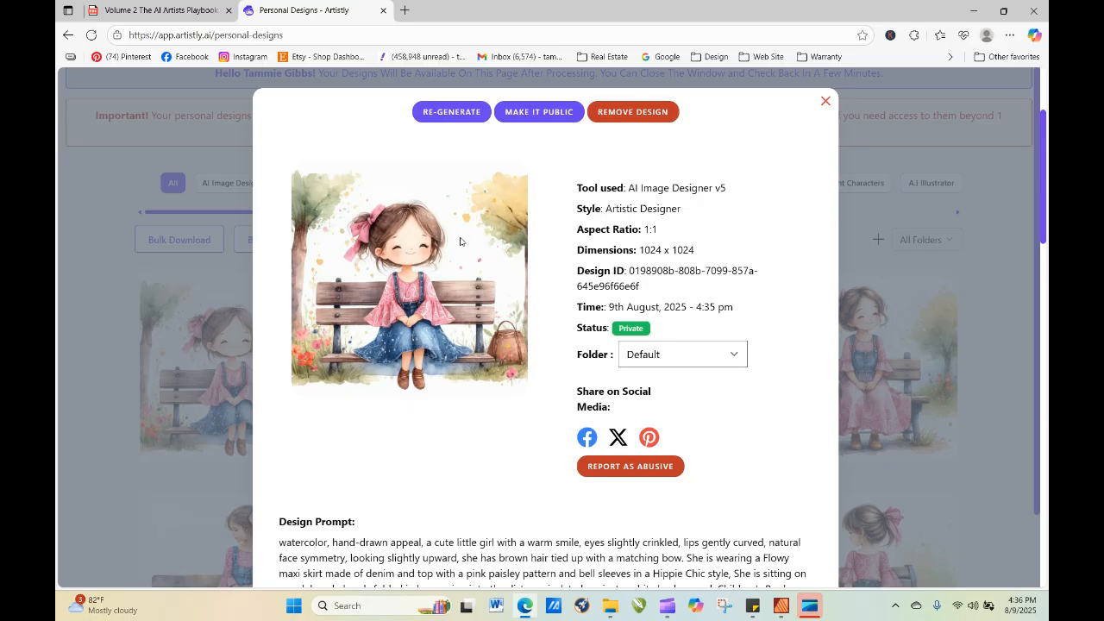
left_click(459, 112)
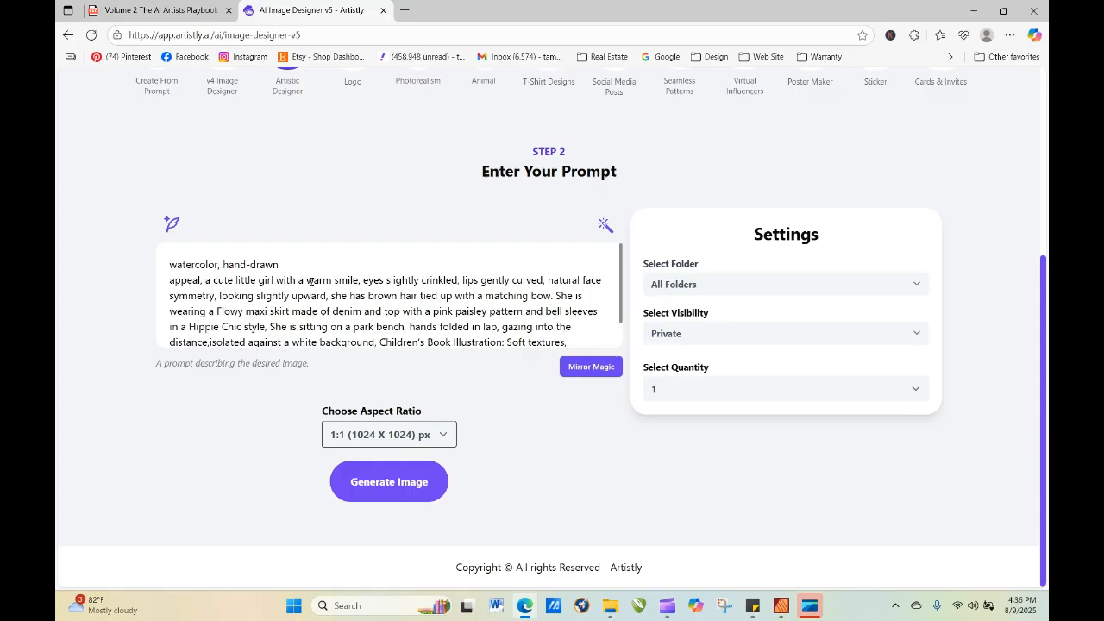
left_click_drag(459, 280, 364, 281)
right_click(365, 277)
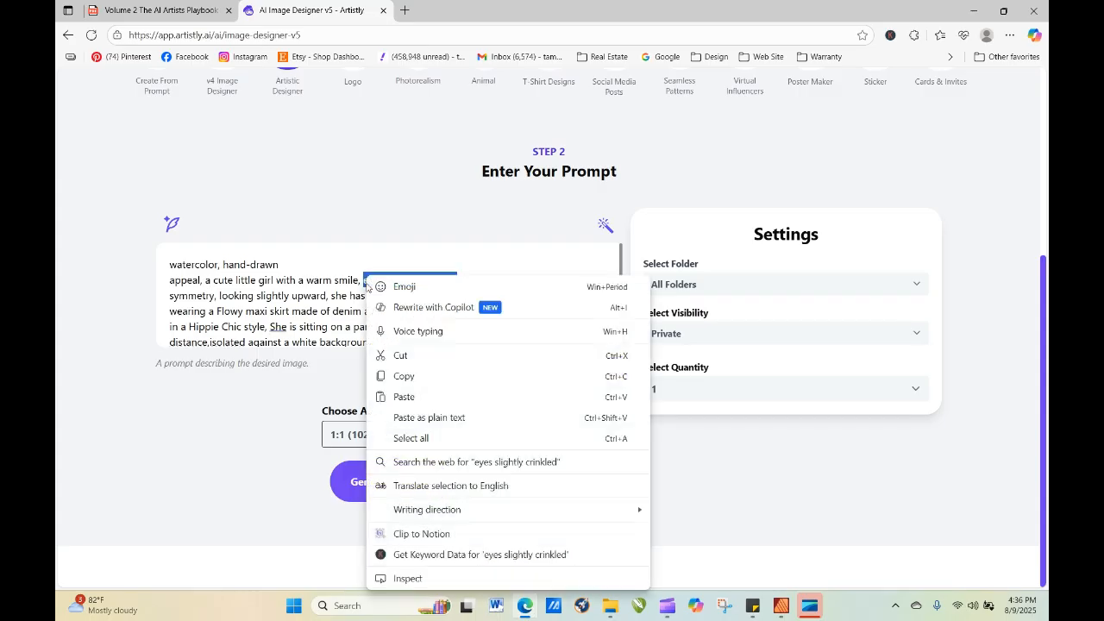
left_click(403, 397)
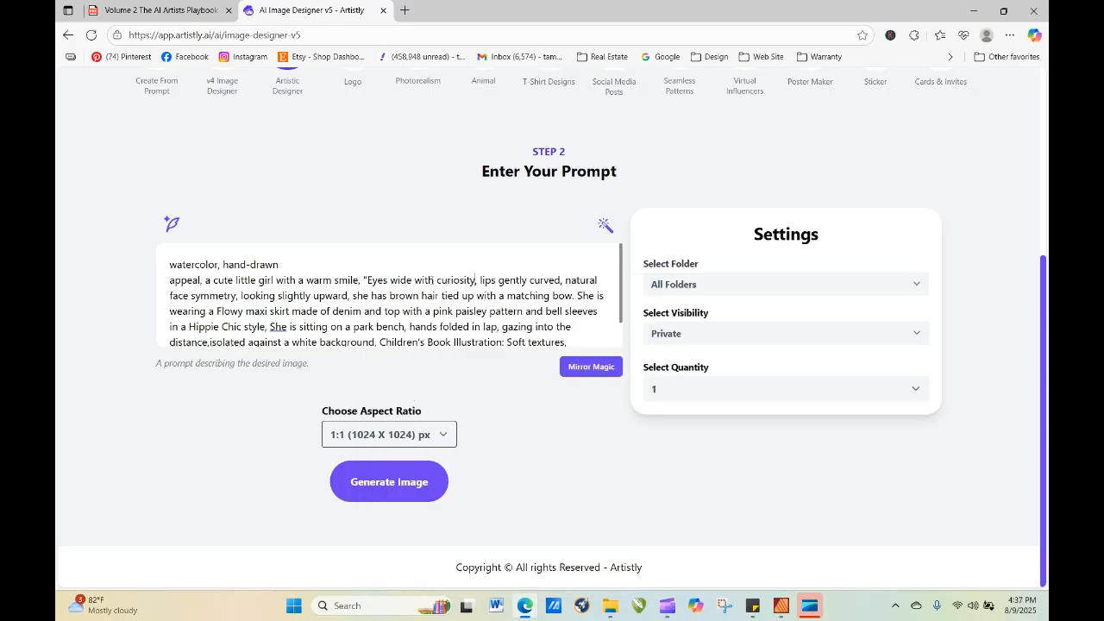
left_click(420, 488)
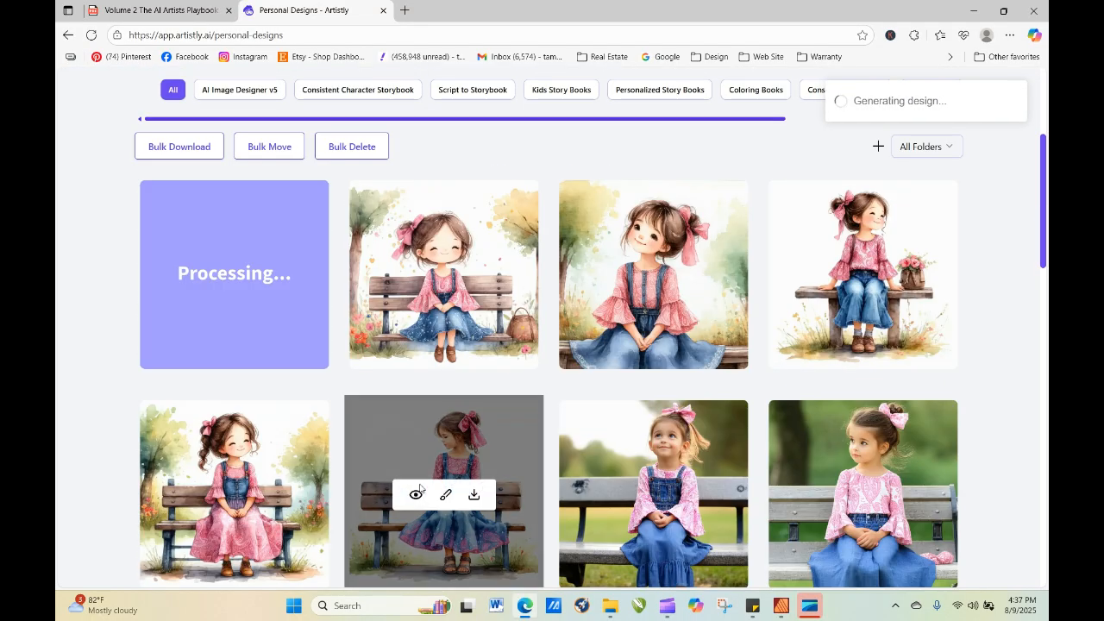
Reload the personal designs to check on the design still being processed.
left_click(91, 34)
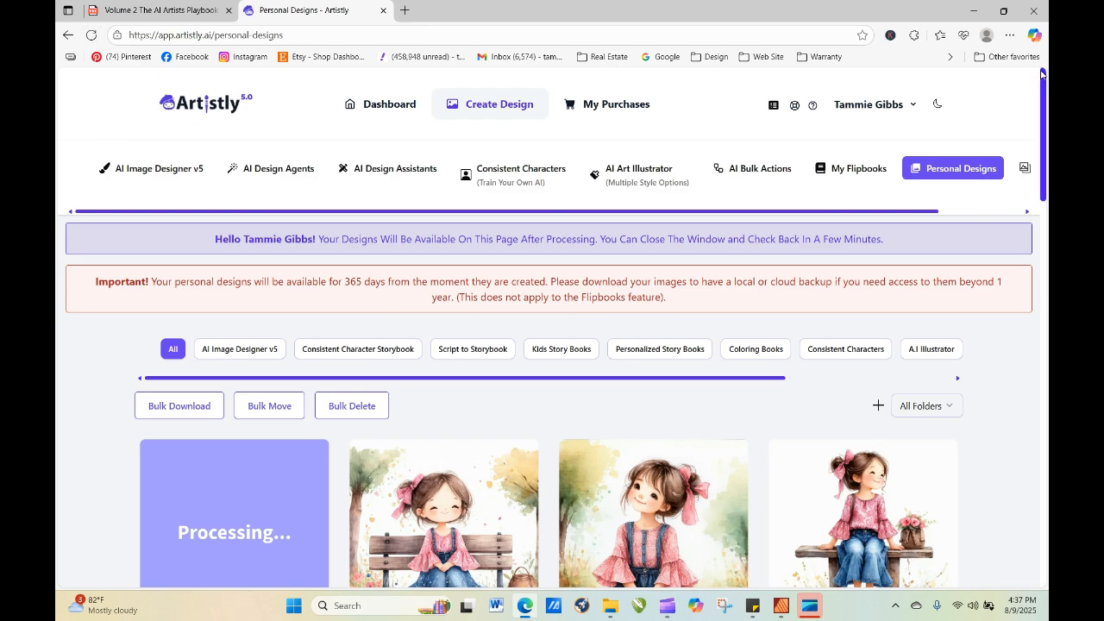
scroll(1044, 90, "down", 2)
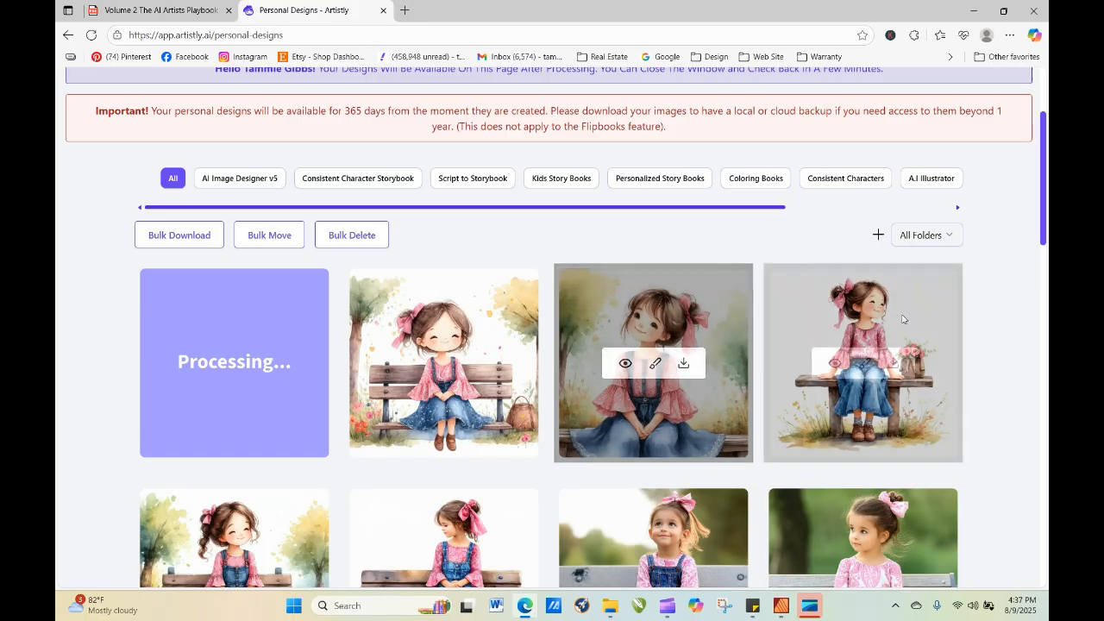
left_click(91, 35)
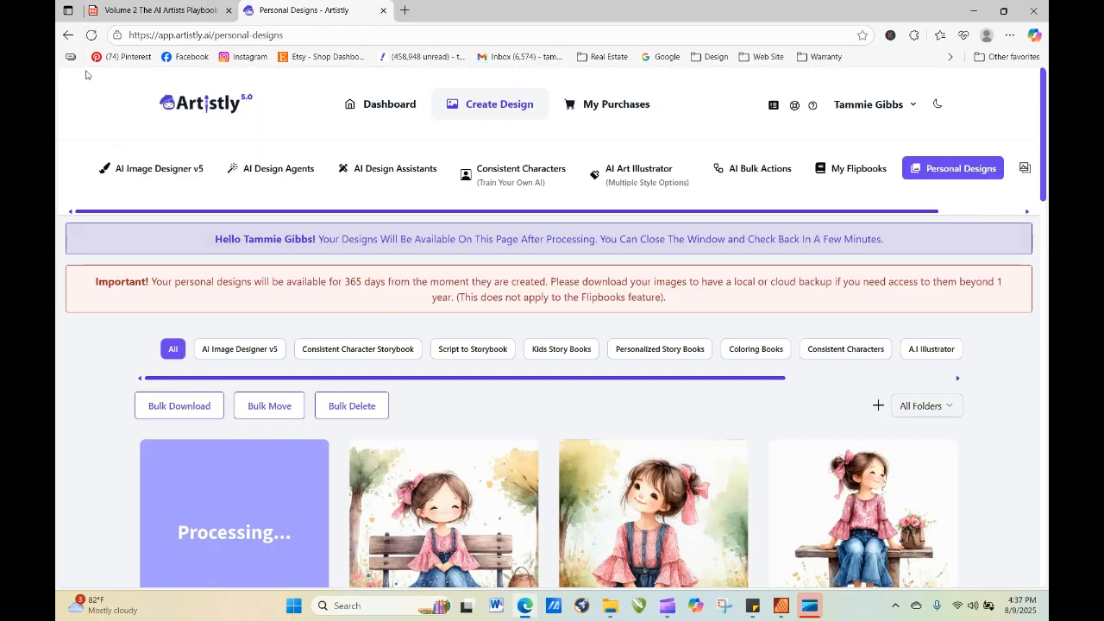
left_click(91, 37)
Open the Artistly image editor from the user dashboard in a new browser tab.
left_click(405, 10)
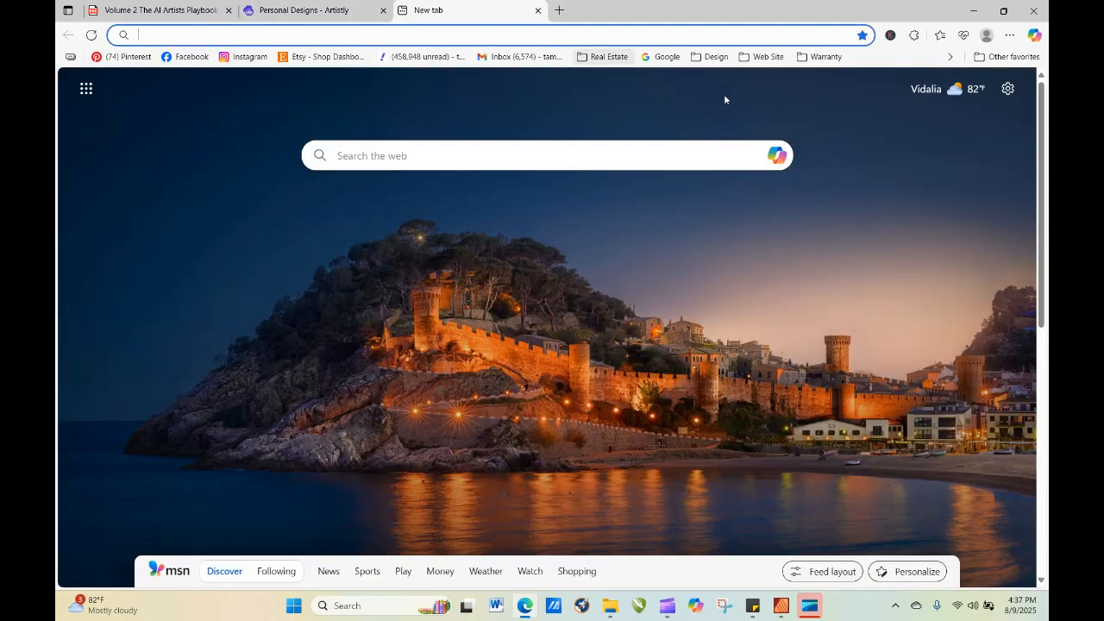
left_click(713, 56)
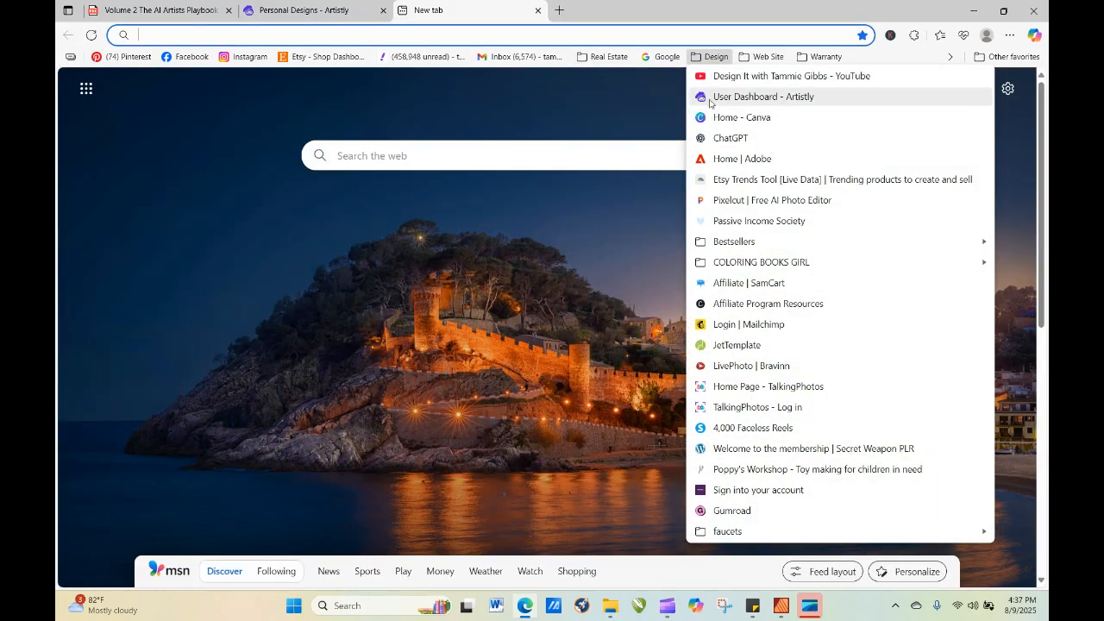
left_click(759, 97)
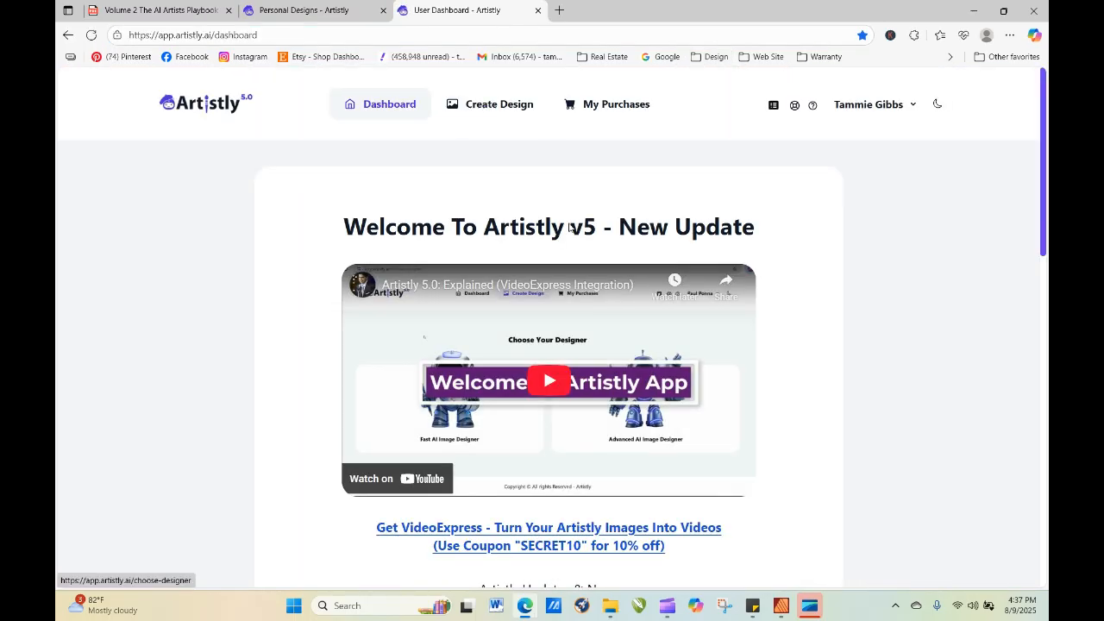
left_click(492, 103)
left_click(729, 339)
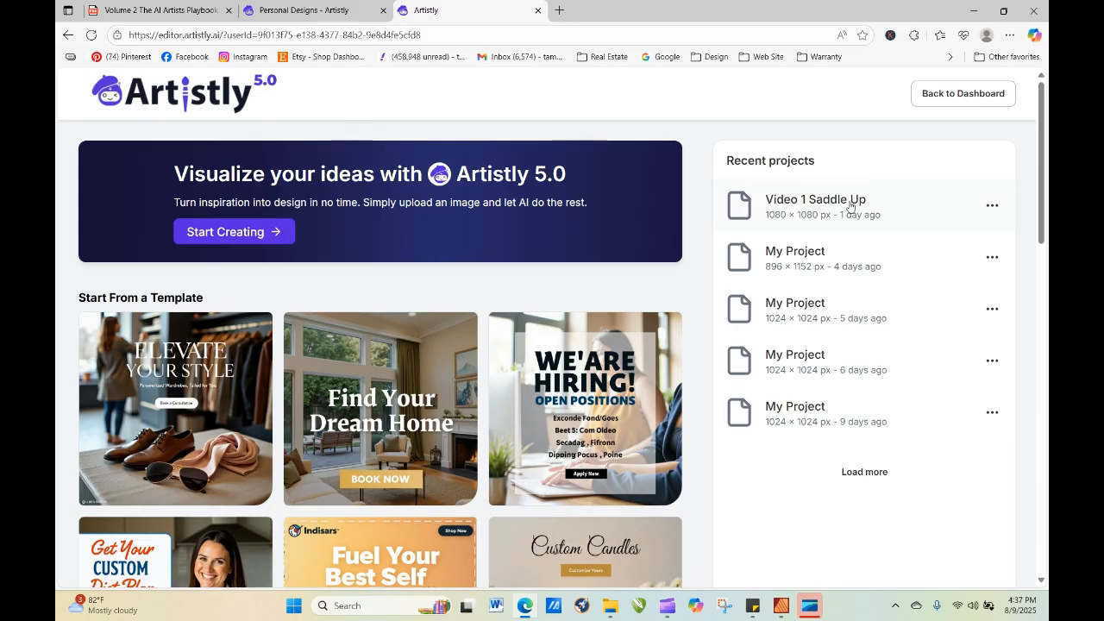
Empty the canvas of the Video 1 Saddle Up project and open its AI Designer.
left_click(849, 207)
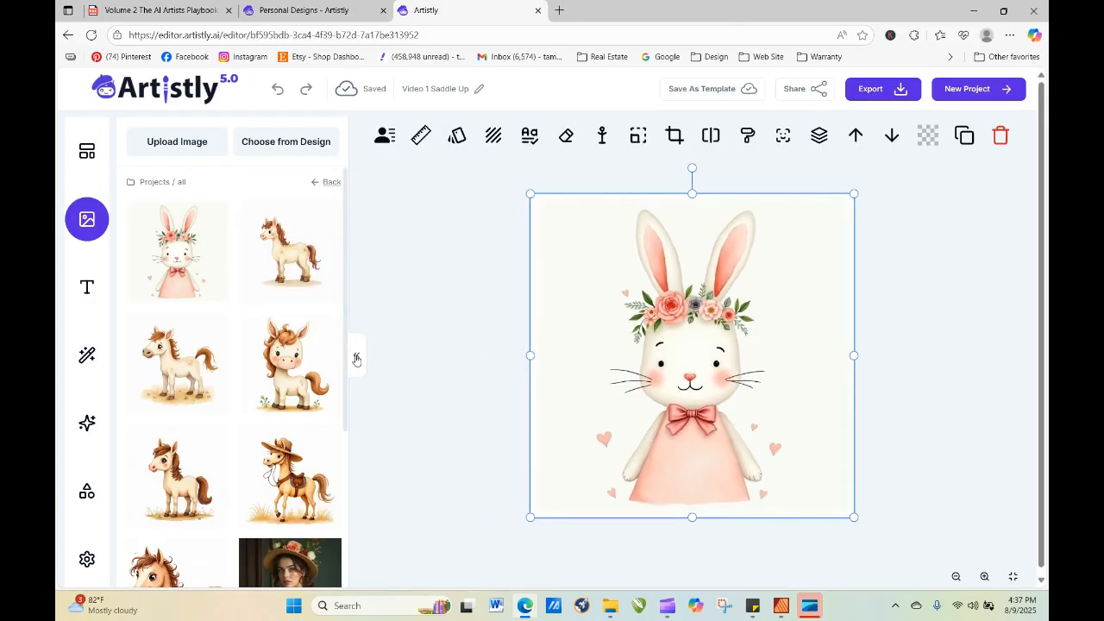
left_click(357, 360)
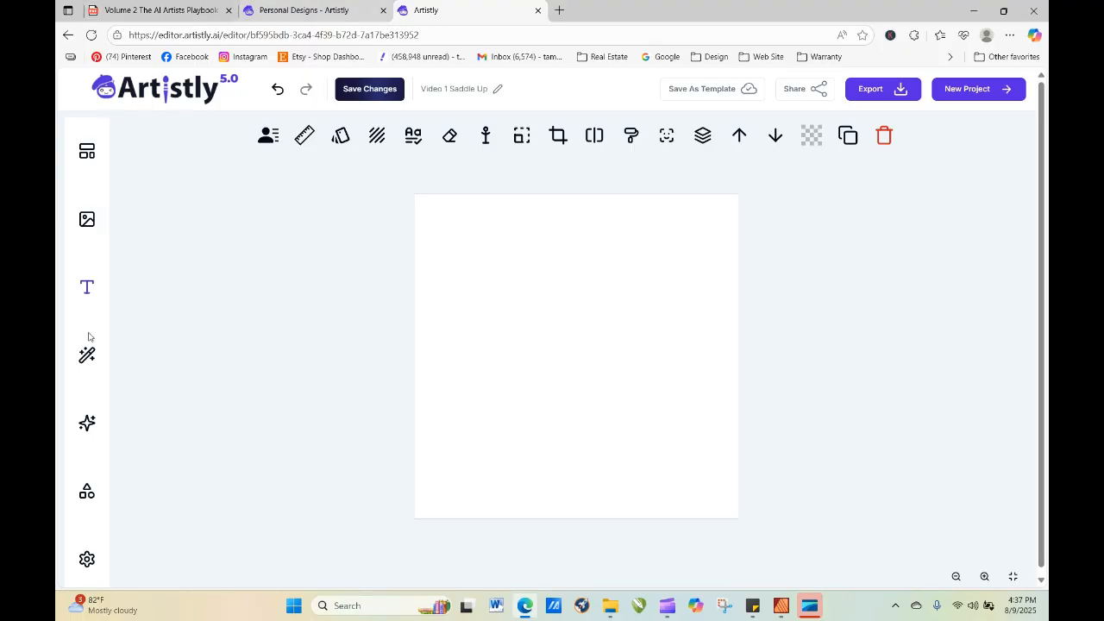
left_click(87, 423)
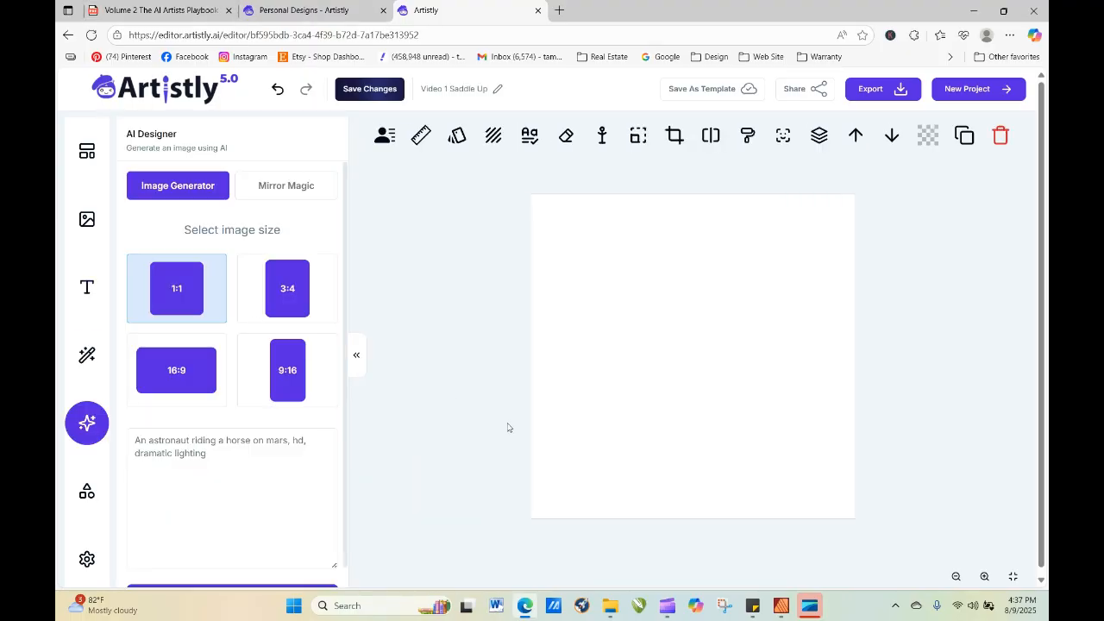
Copy the full design prompt of the girl in the pink skirt from the personal designs, then reload the designs.
left_click(345, 10)
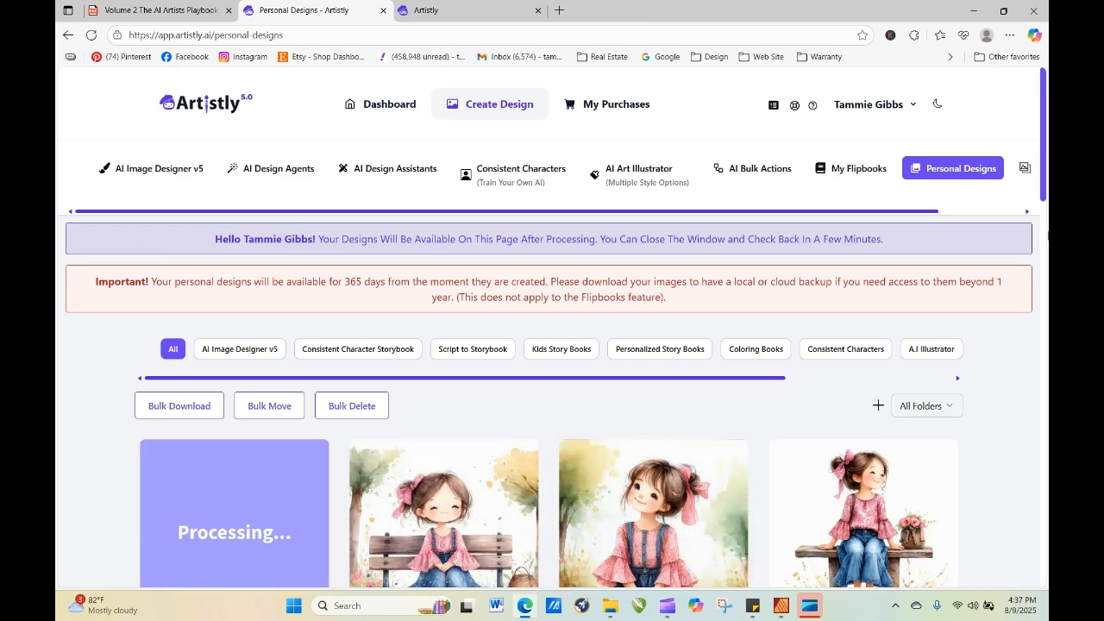
scroll(625, 289, "down", 4)
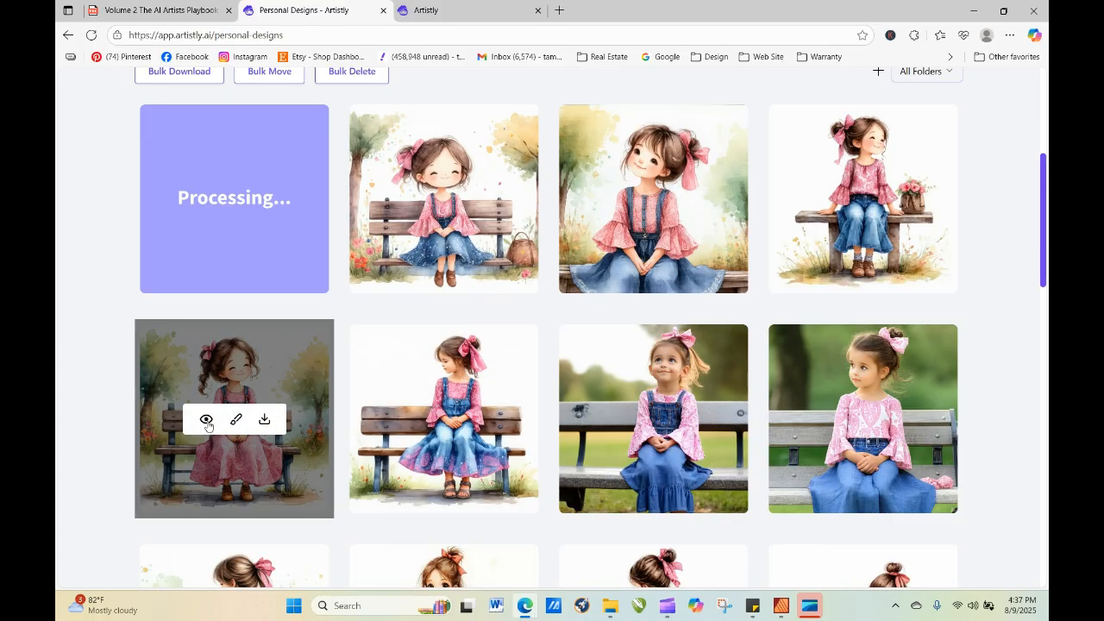
left_click(207, 420)
left_click_drag(278, 543, 549, 523)
right_click(404, 482)
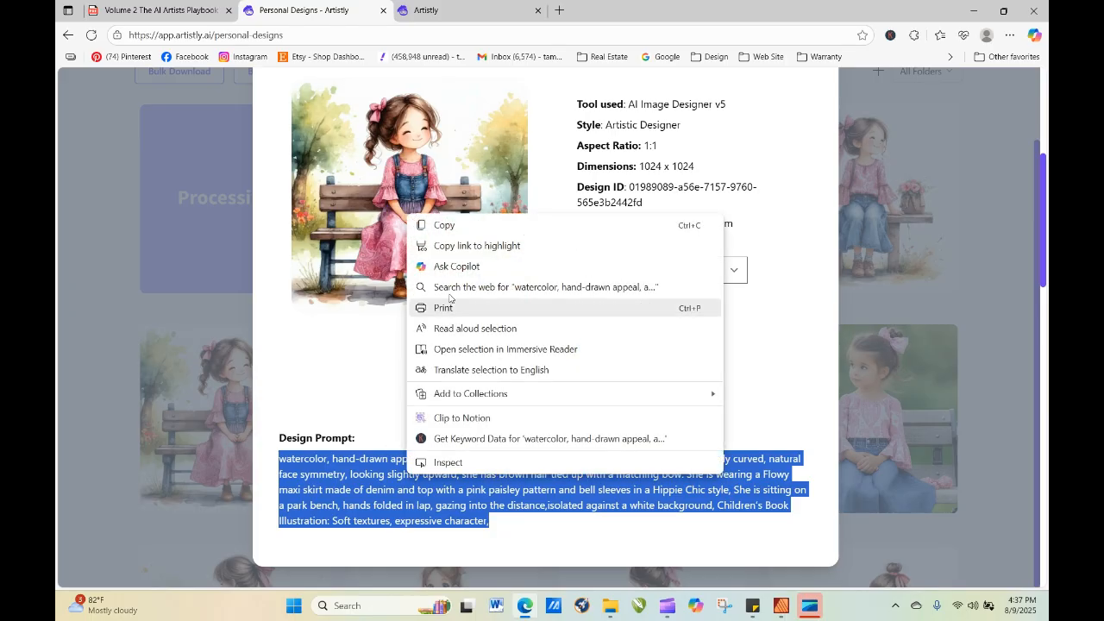
left_click(427, 225)
left_click(960, 221)
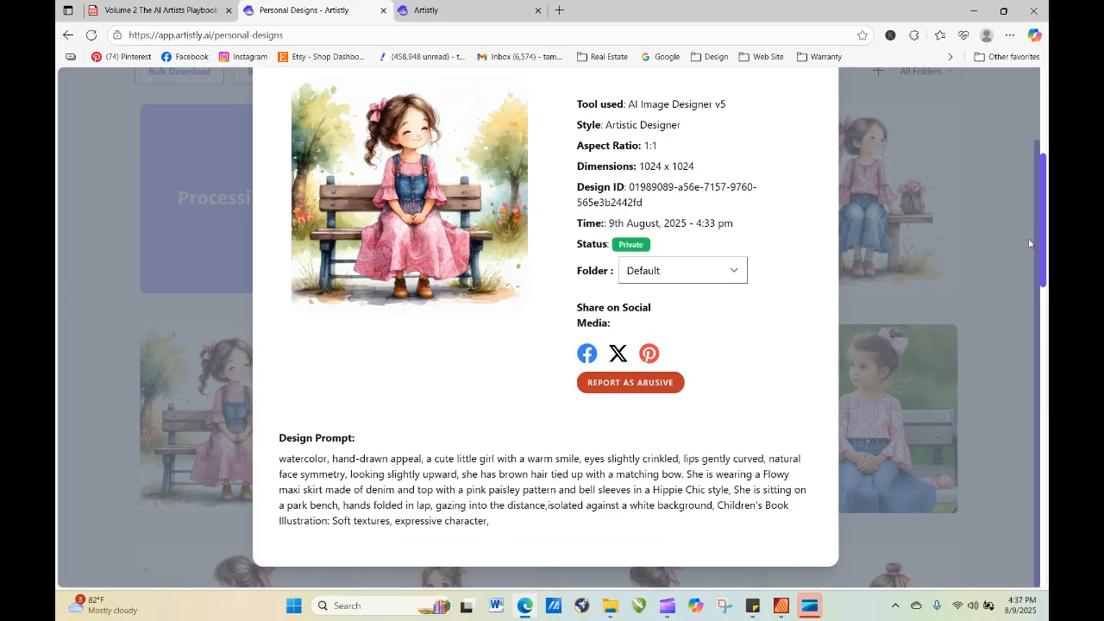
scroll(1039, 249, "up", 3)
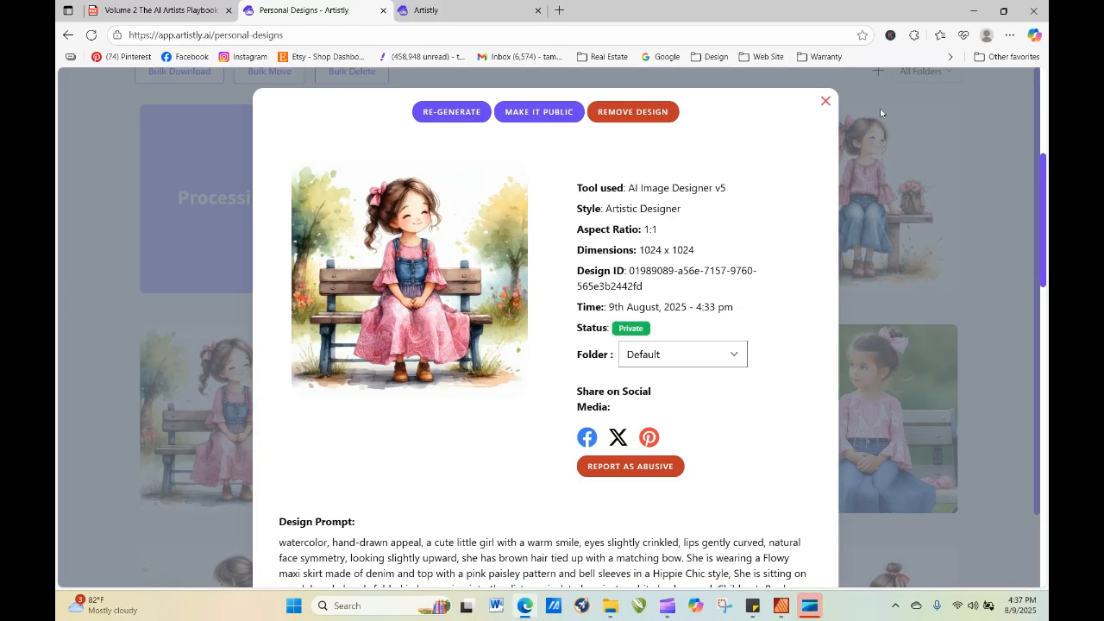
left_click(822, 107)
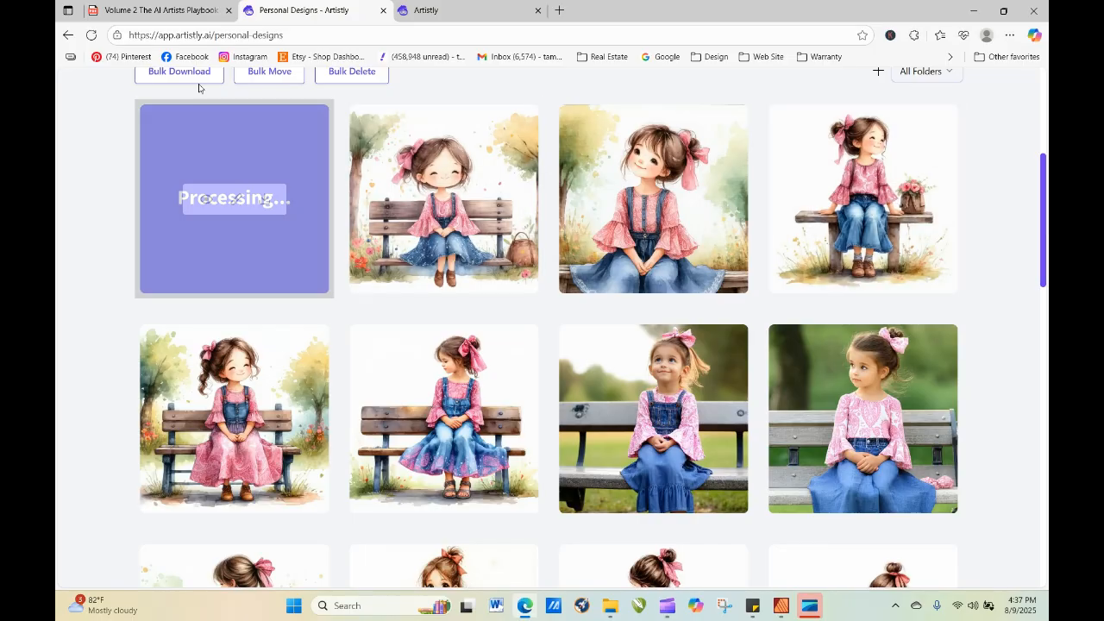
left_click(90, 35)
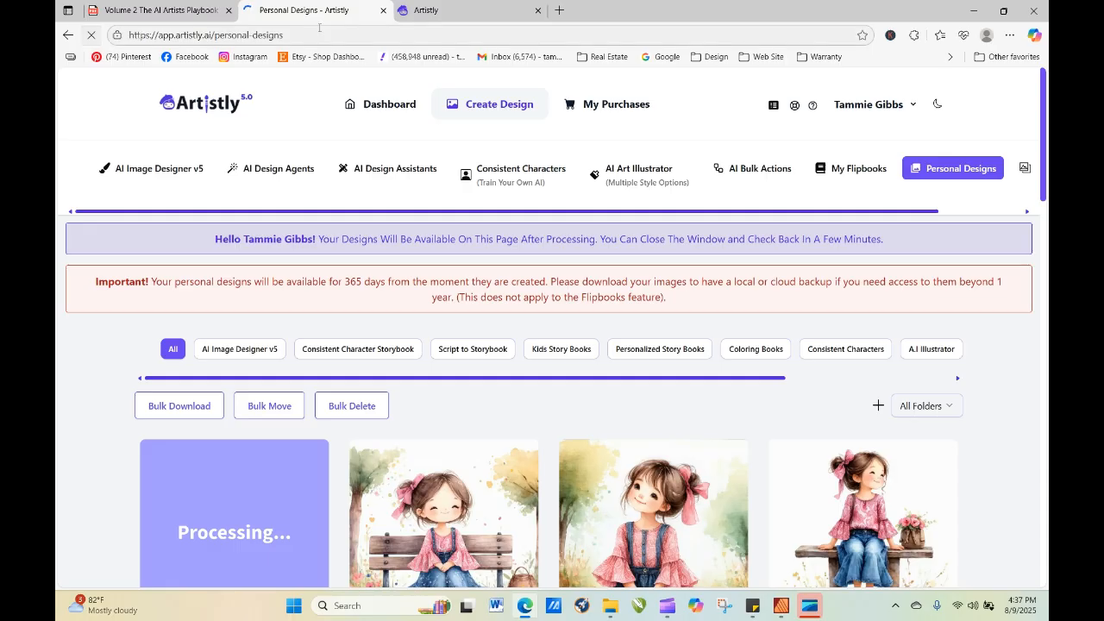
Generate a 1:1 image in the editor's AI Designer from the copied watercolor girl prompt.
left_click(429, 11)
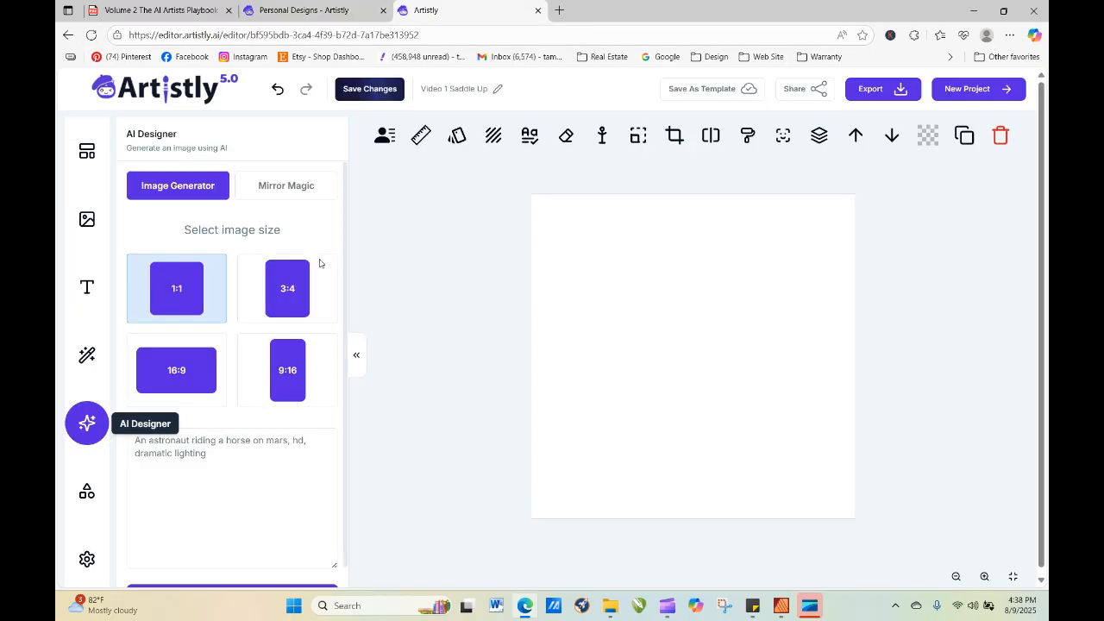
left_click(234, 456)
right_click(233, 457)
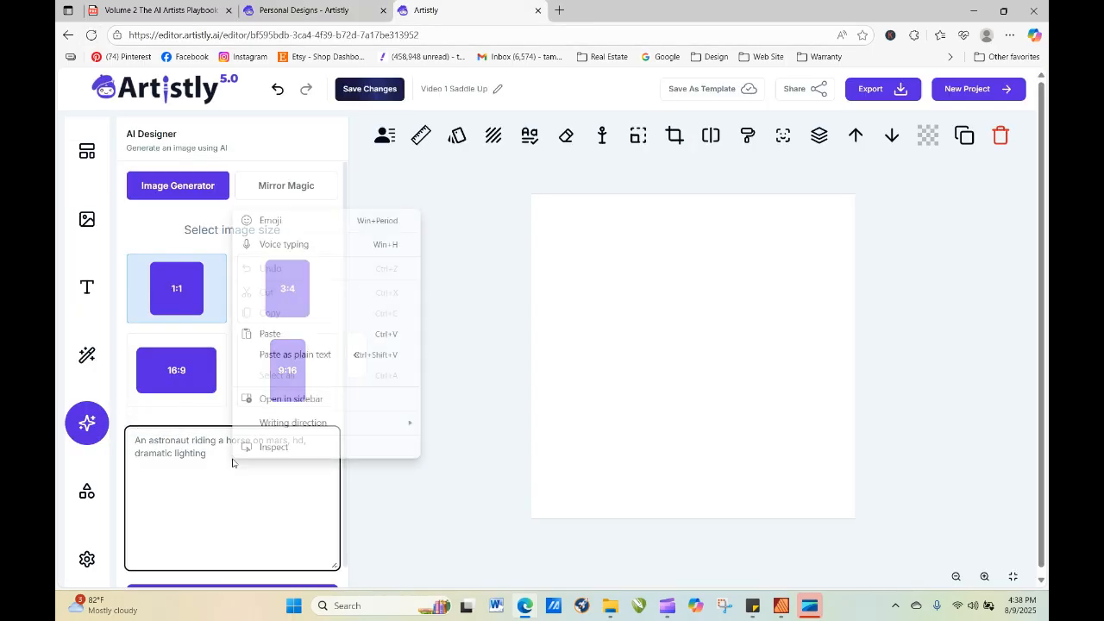
left_click(274, 335)
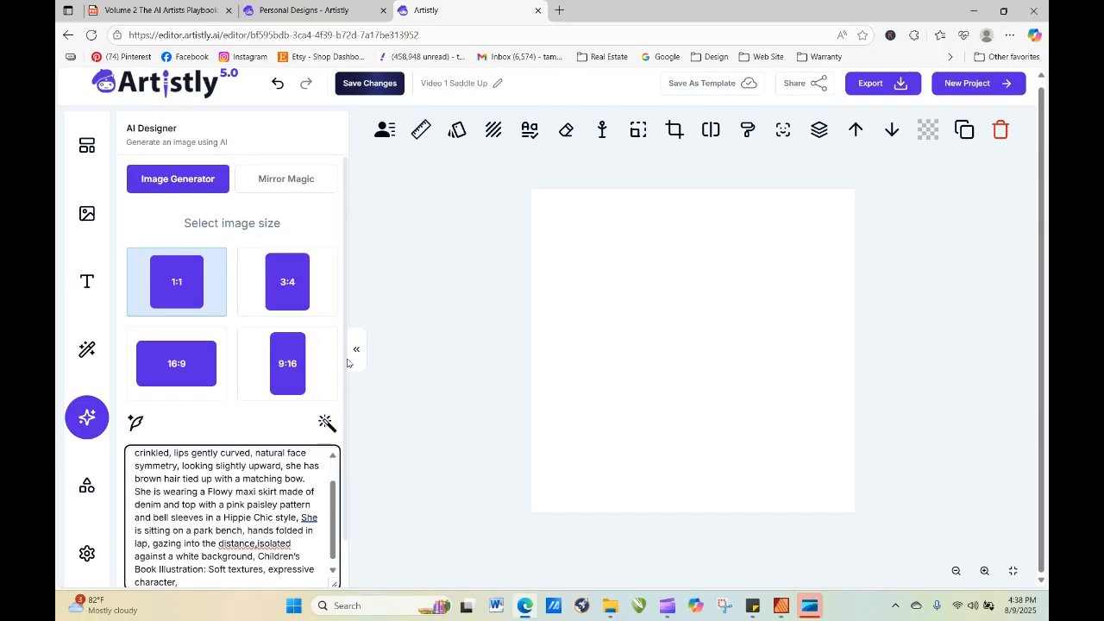
scroll(353, 458, "down", 1)
left_click(274, 564)
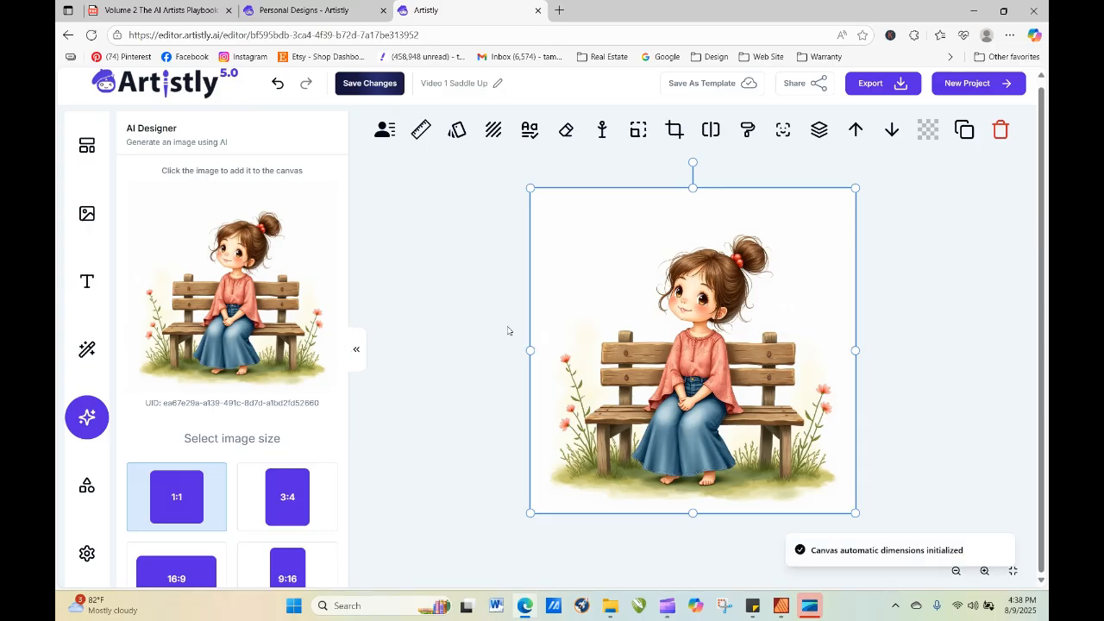
Switch to the AI Artists Playbook PDF and go from its contents on page 6 to the Watercolor & Artistic Clipart word bank.
left_click_drag(345, 217, 369, 407)
left_click_drag(333, 482, 332, 472)
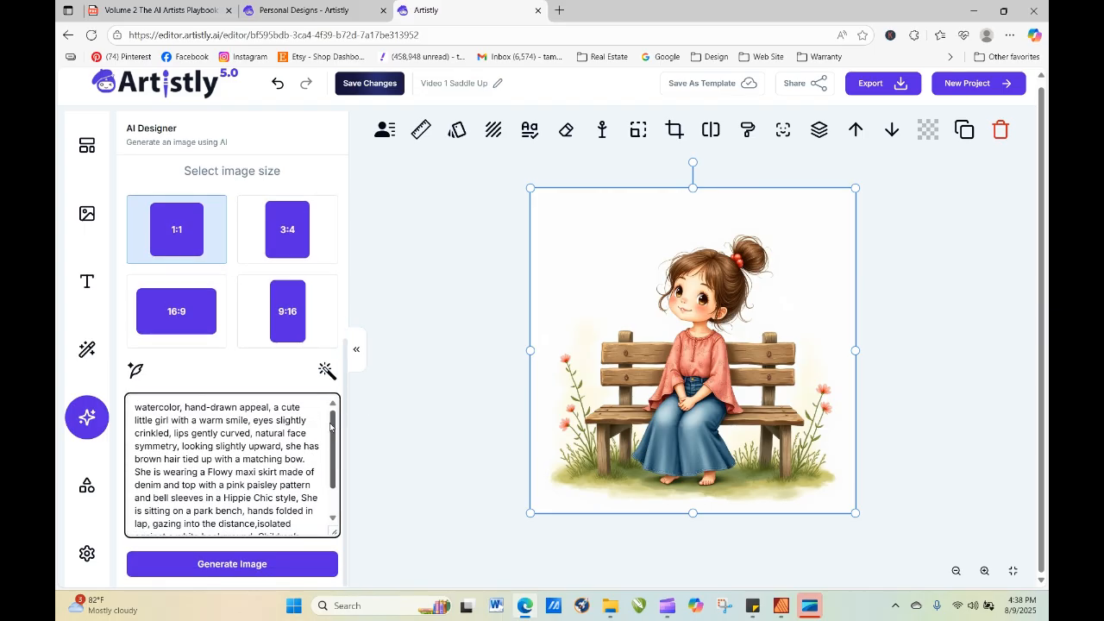
left_click(190, 10)
left_click(545, 79)
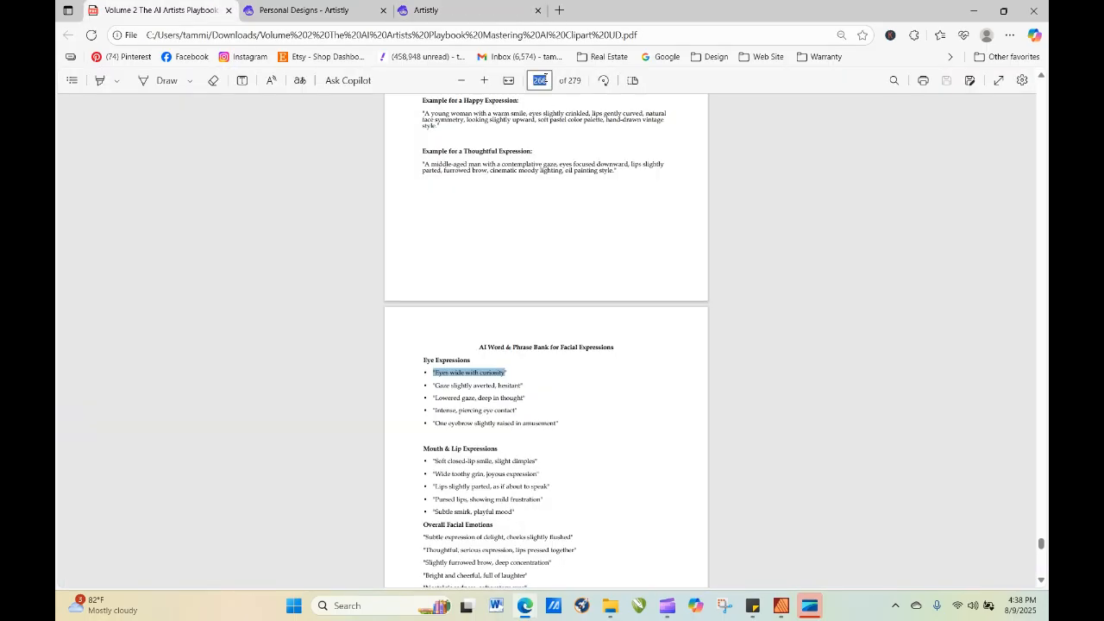
type("6")
key("Return")
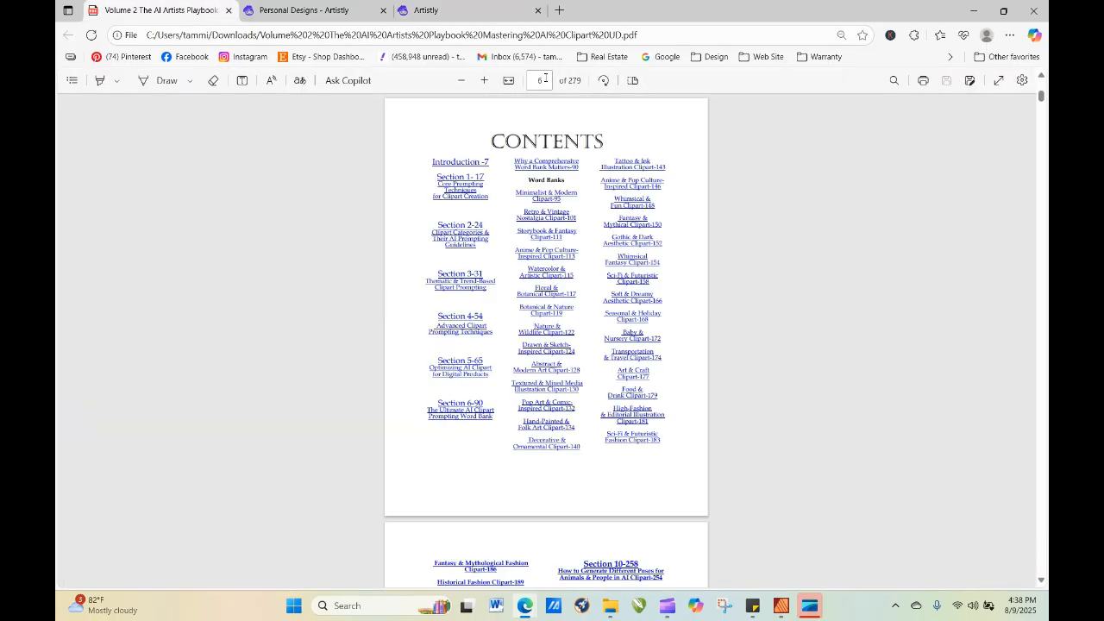
left_click(546, 274)
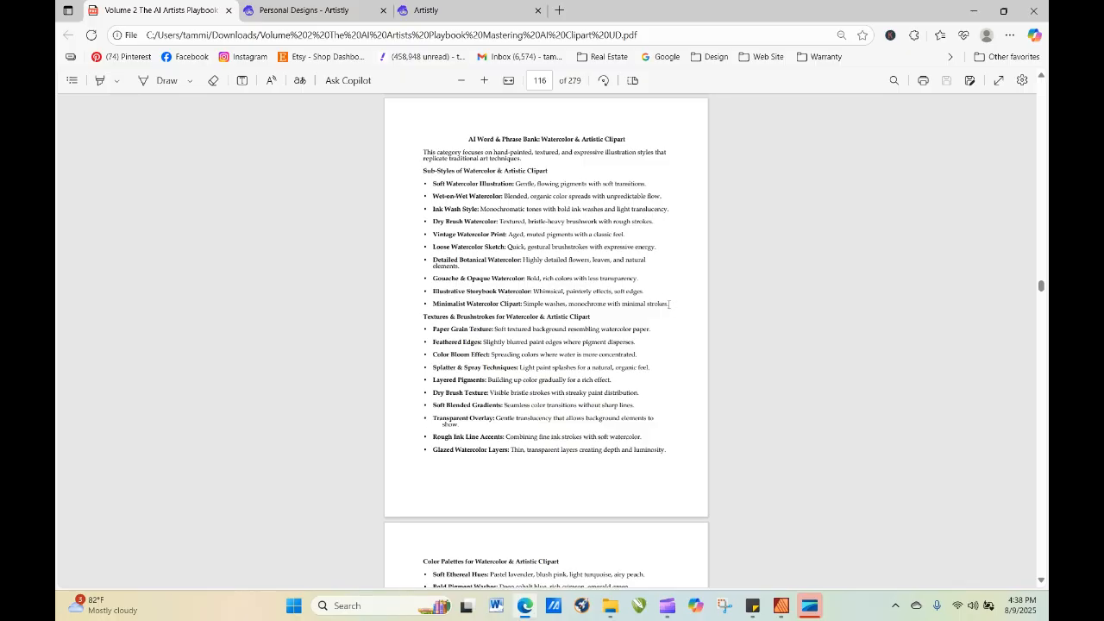
Copy the sub-style line "Minimalist Watercolor Clipart: Simple washes, monochrome with minimal strokes." from the word bank.
left_click_drag(668, 304, 450, 300)
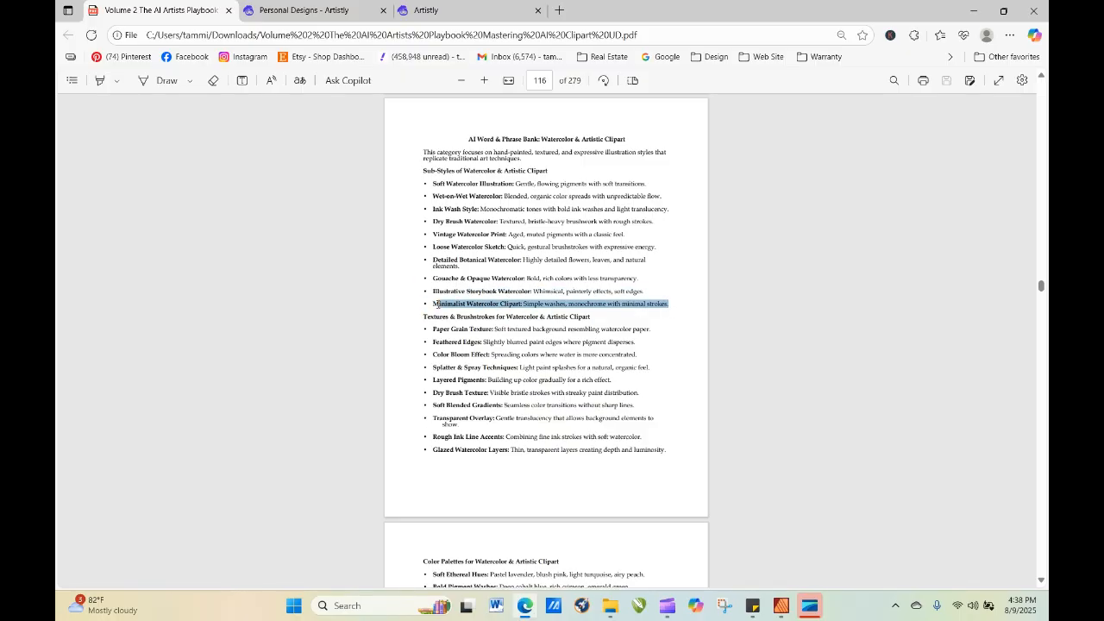
left_click(437, 308)
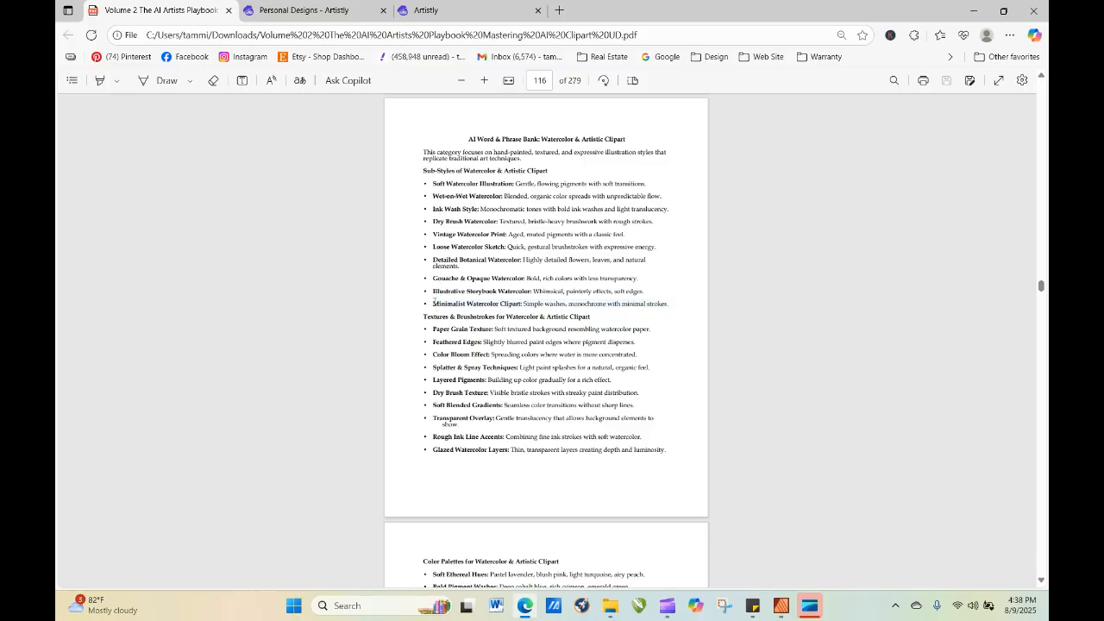
left_click_drag(501, 301, 434, 303)
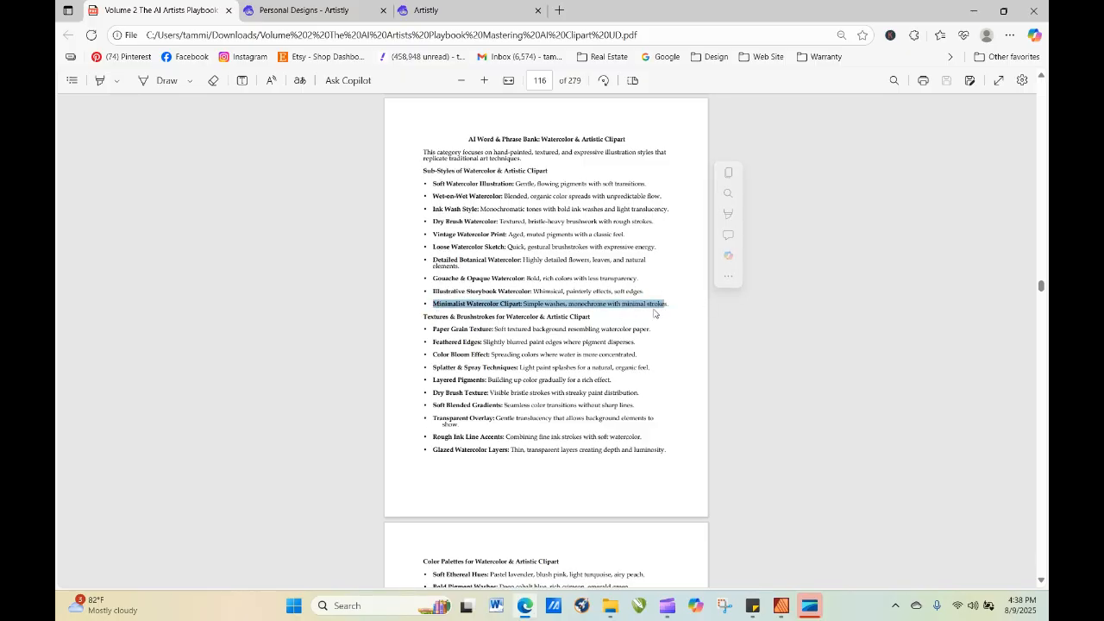
left_click(673, 306)
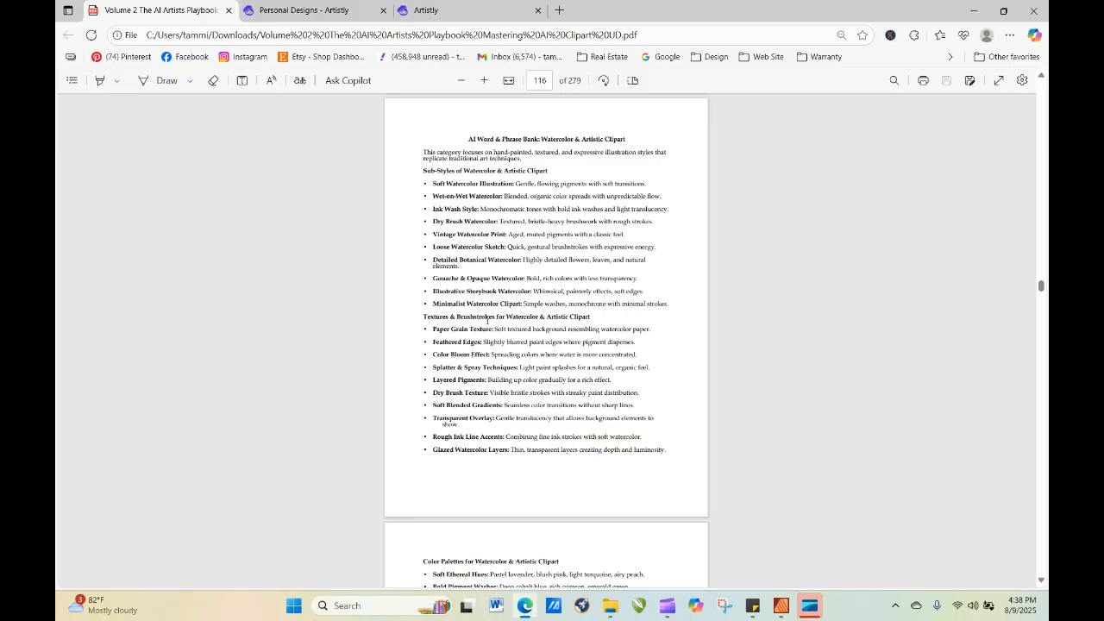
left_click_drag(434, 304, 671, 307)
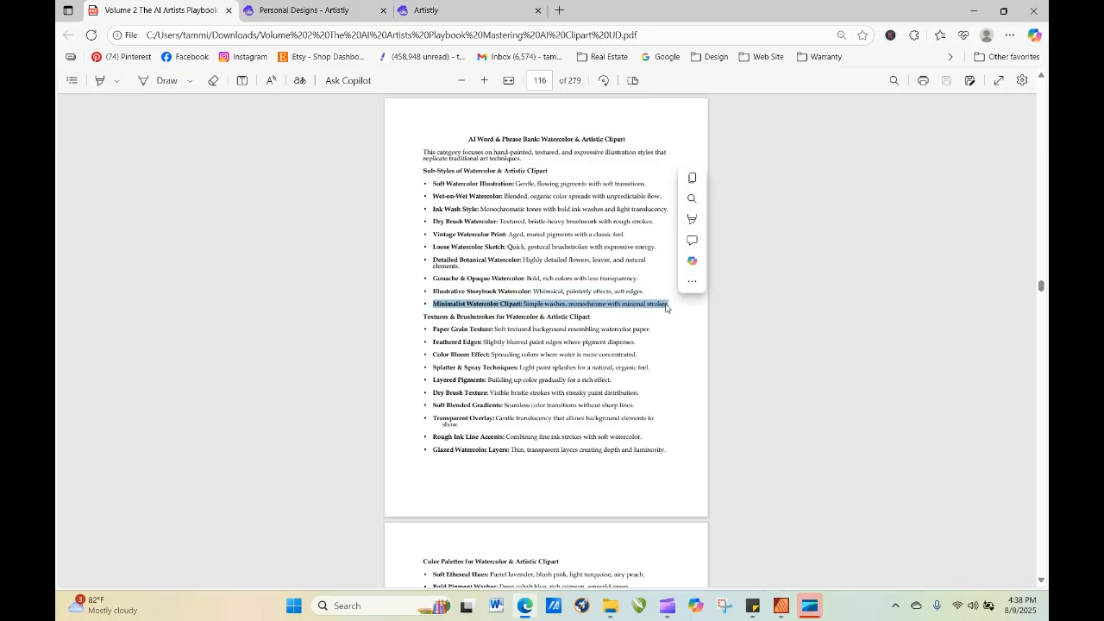
right_click(667, 306)
left_click(706, 361)
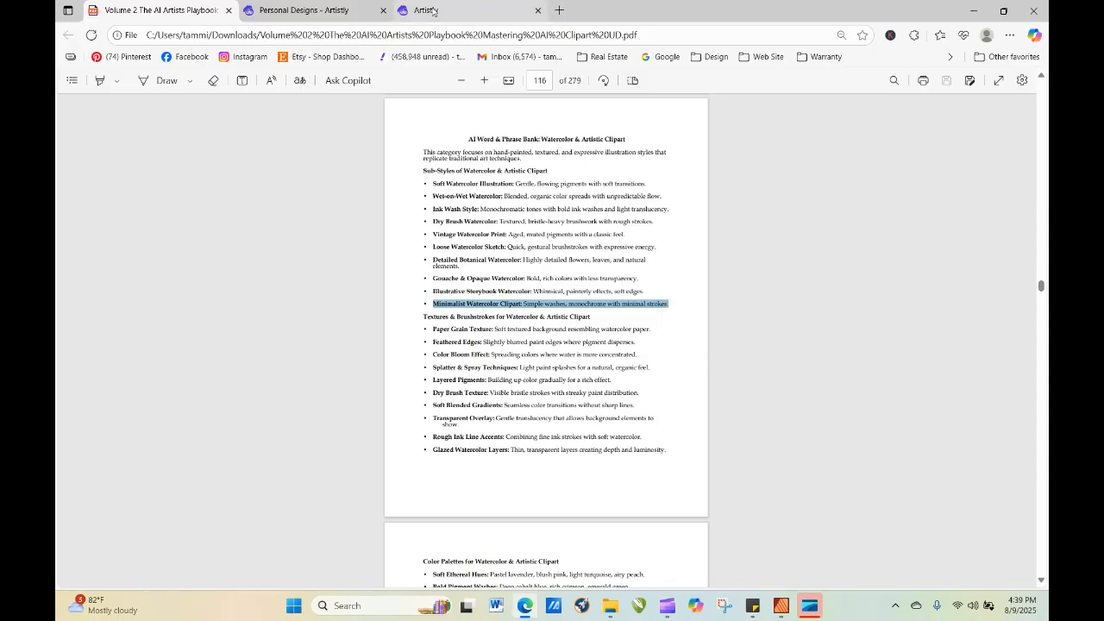
Preview the first image in the personal designs, close it, and return to the editor's AI Designer.
left_click(323, 11)
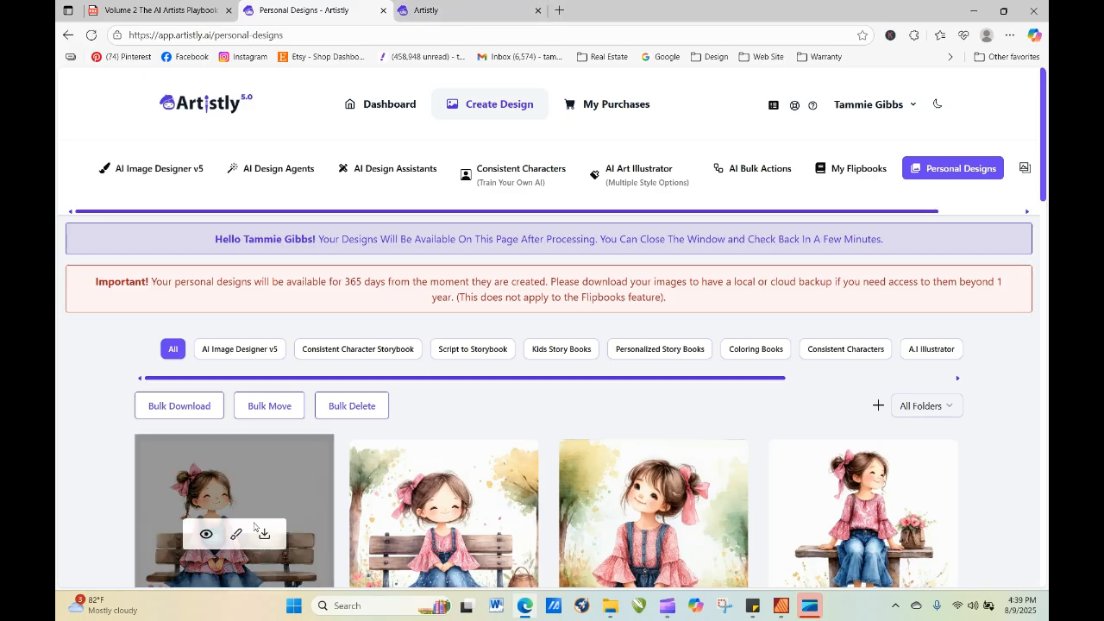
left_click(207, 537)
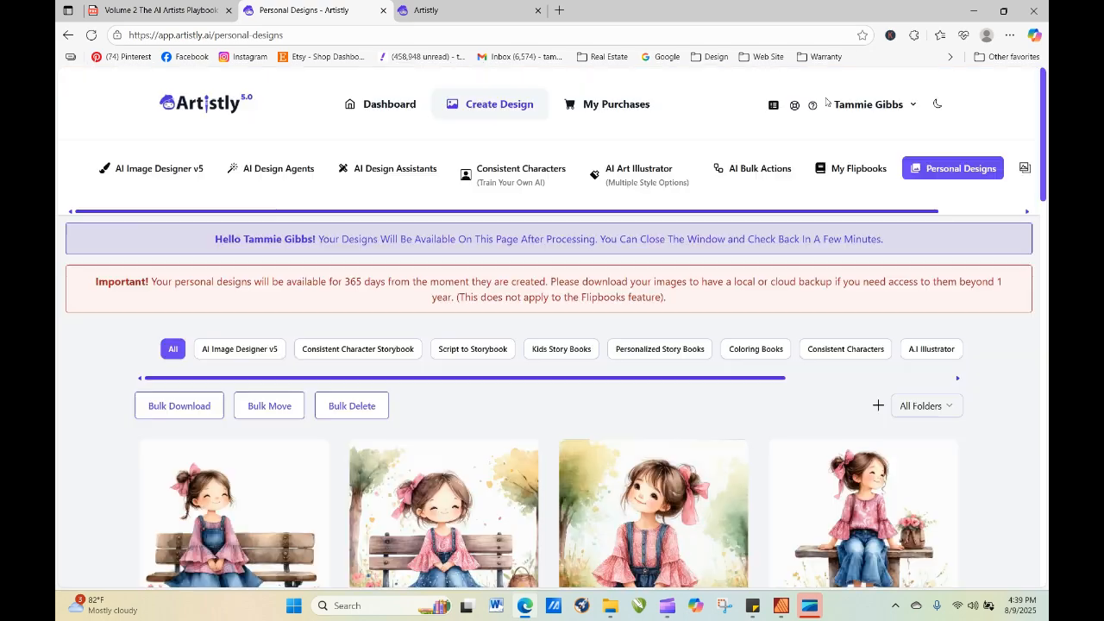
left_click(826, 102)
left_click(467, 5)
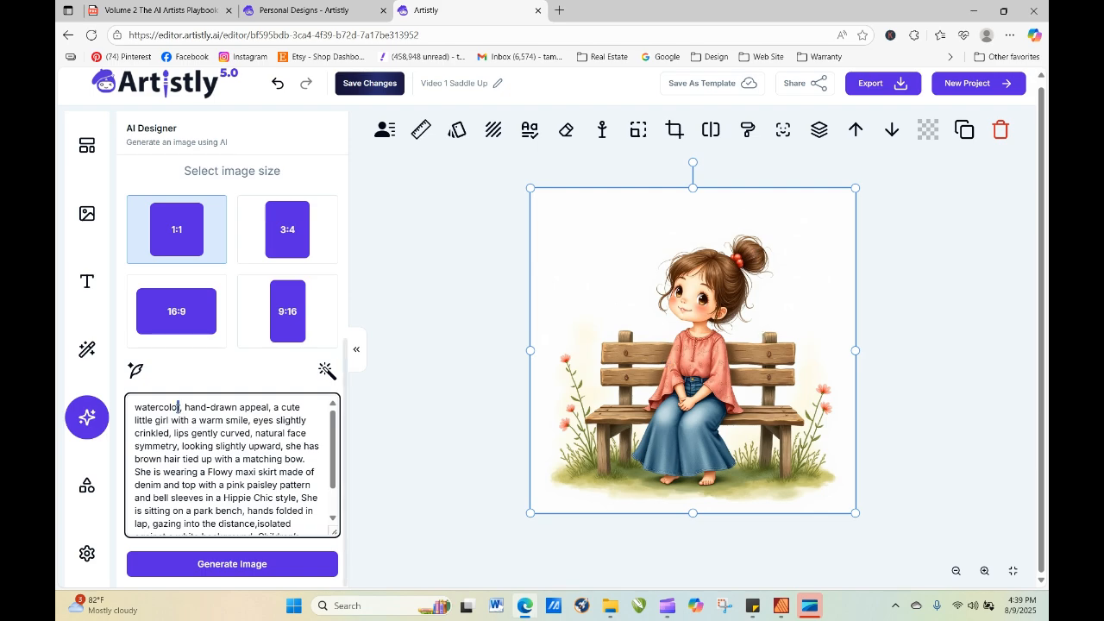
Replace the word "watercolor" at the start of the prompt with the copied Minimalist Watercolor Clipart phrase, without a line break after it.
left_click_drag(180, 406, 126, 412)
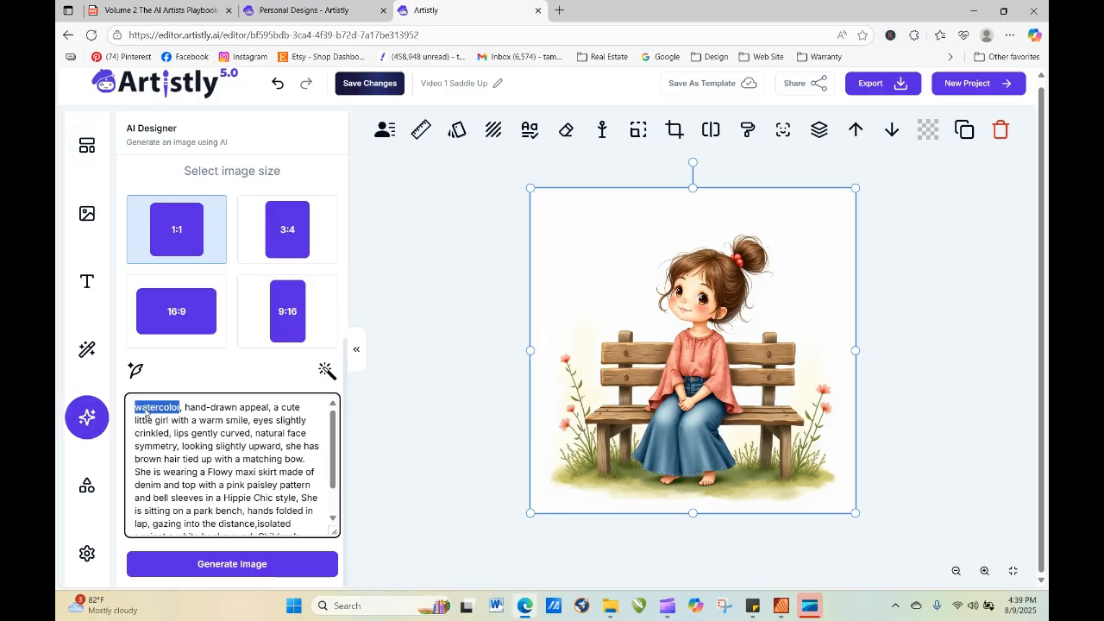
right_click(146, 412)
left_click(207, 215)
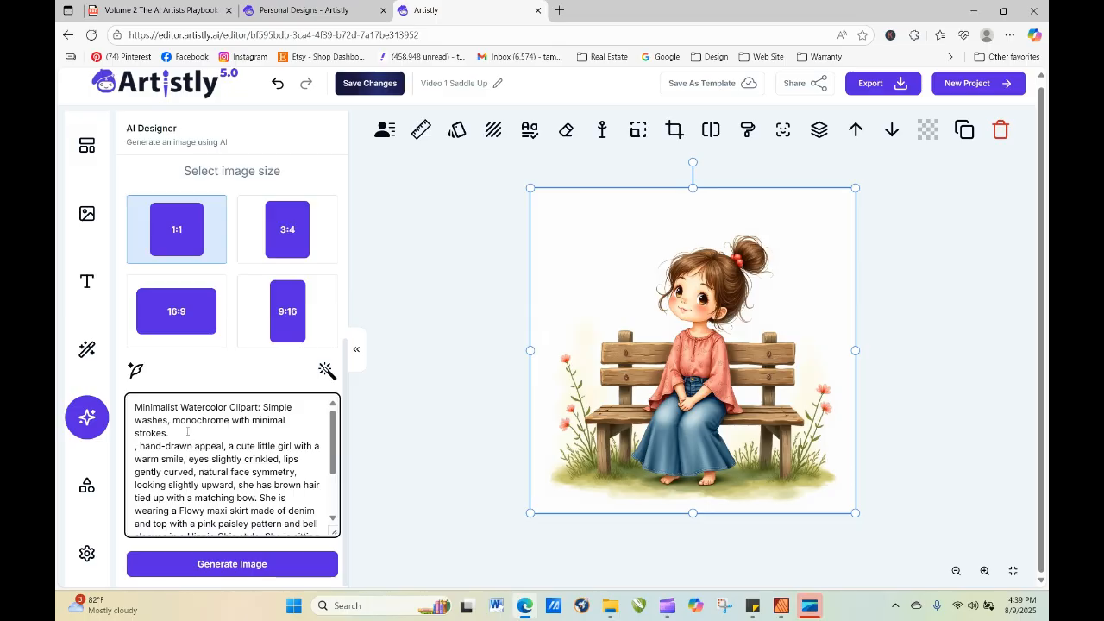
key("BackSpace")
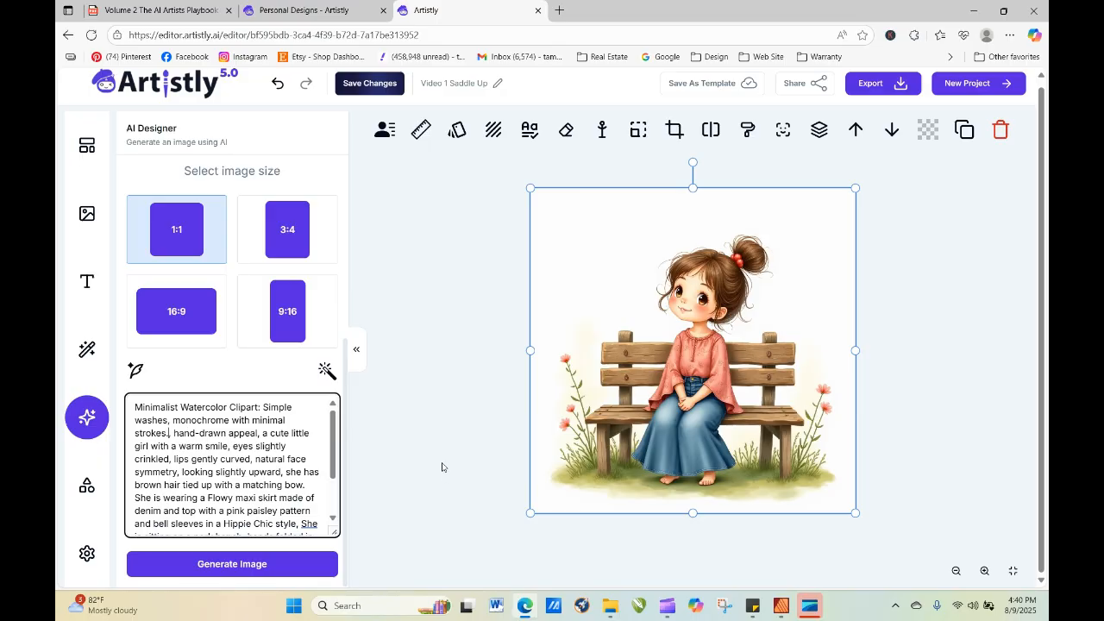
Generate a 1:1 image from the Minimalist Watercolor Clipart prompt and add it to the canvas.
left_click_drag(346, 360, 346, 454)
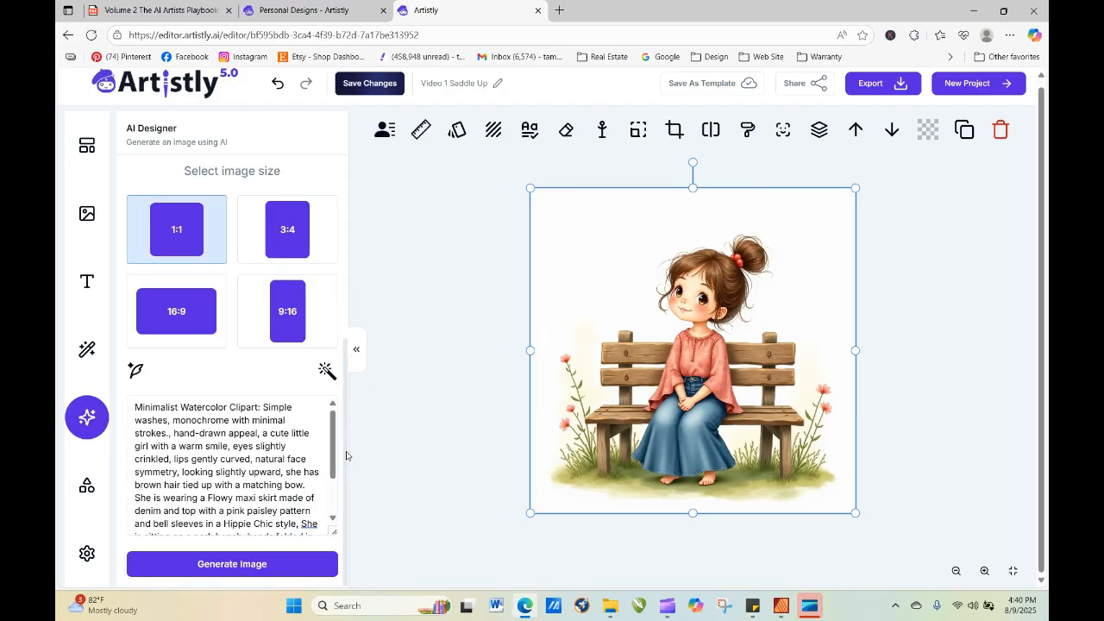
left_click(244, 568)
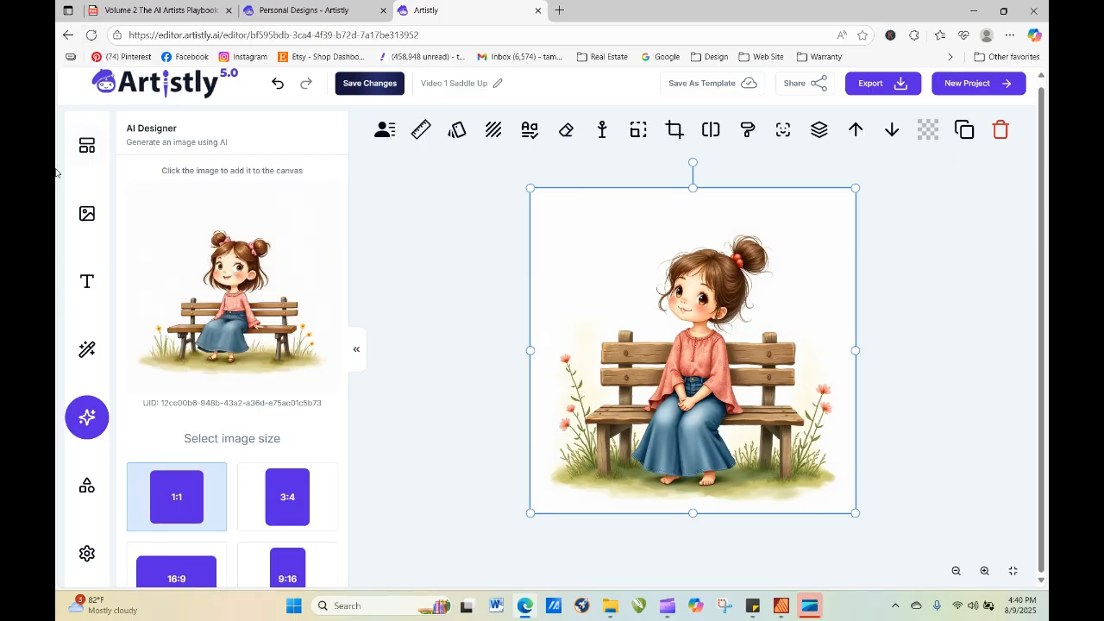
left_click(224, 302)
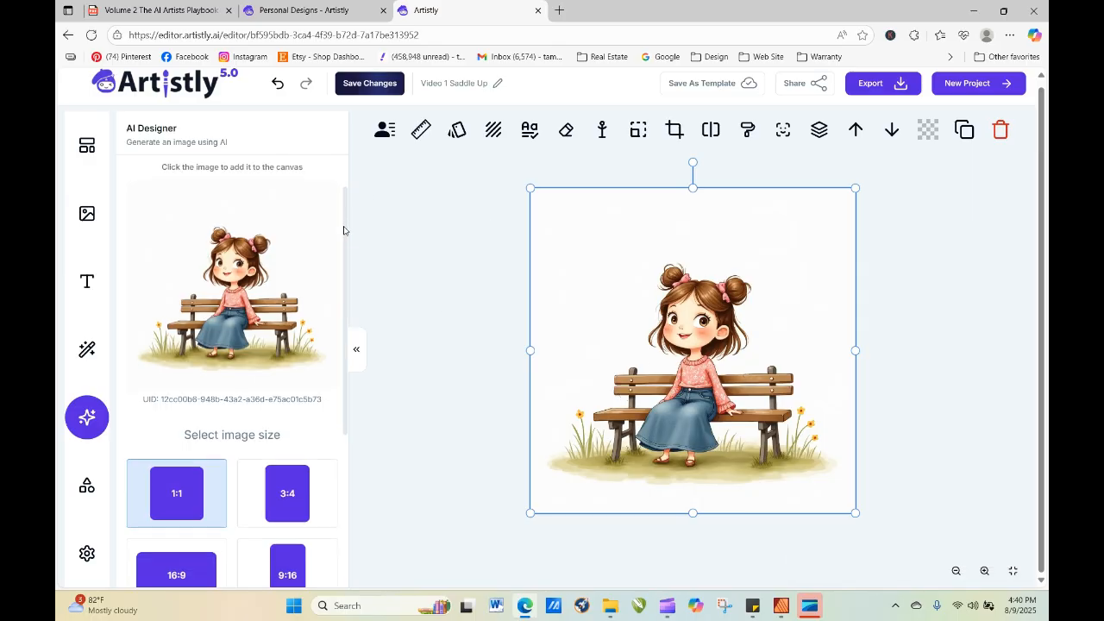
Delete the Minimalist Watercolor Clipart phrase from the prompt so that it begins with "hand-drawn appeal".
scroll(345, 226, "down", 3)
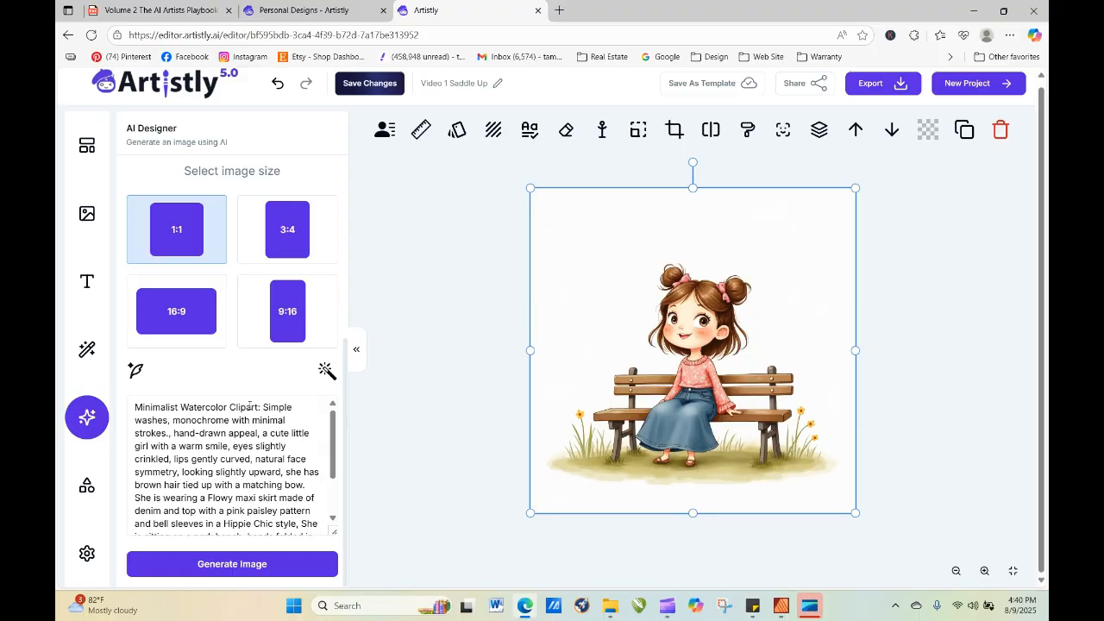
left_click_drag(136, 405, 296, 412)
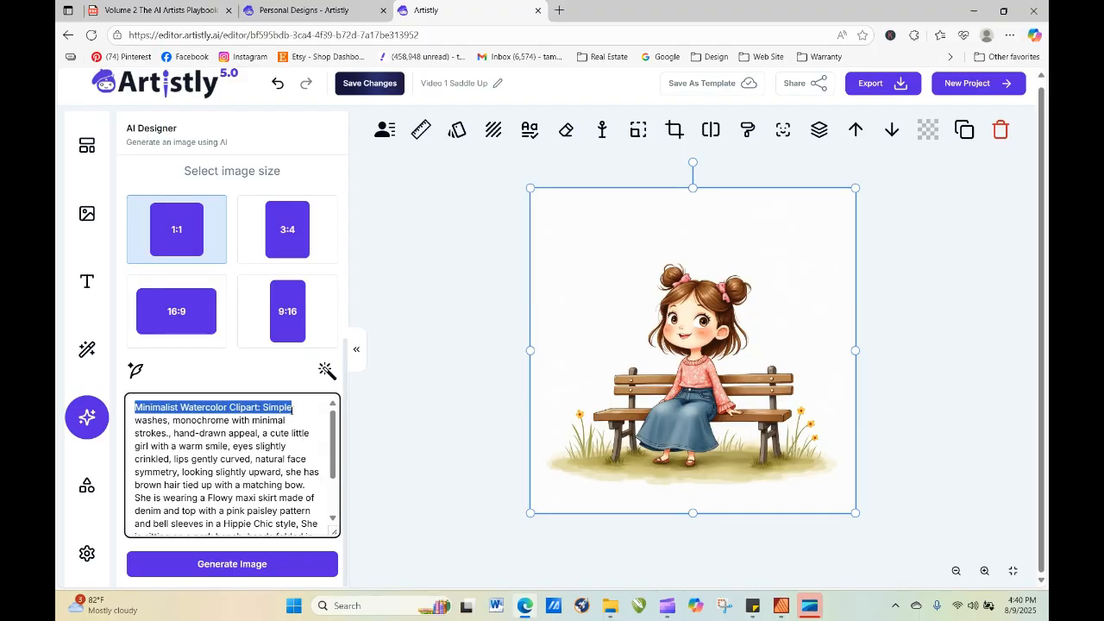
mouse_move(292, 406)
left_mouse_down()
mouse_move(259, 433)
mouse_move(173, 433)
left_mouse_up()
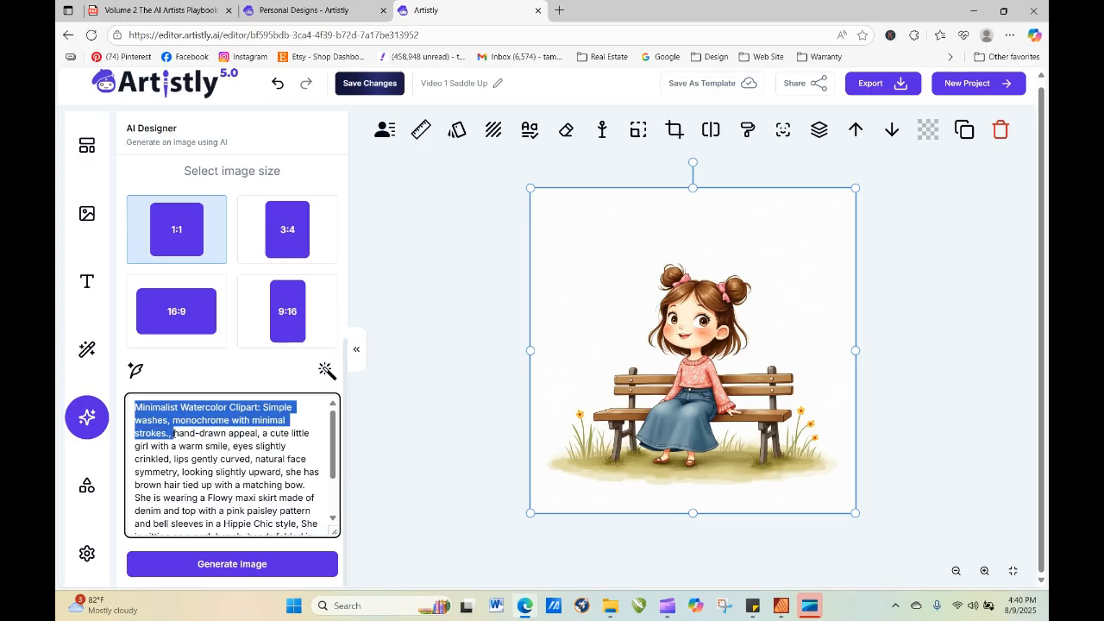
key("BackSpace")
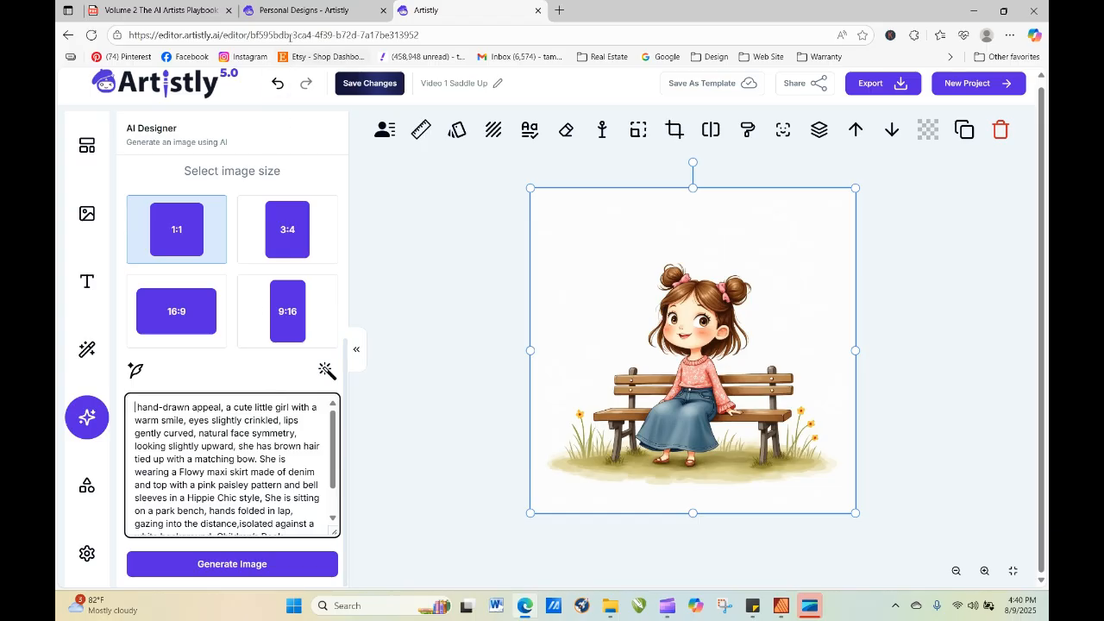
Copy "Wet-on-Wet Watercolor: Blended, organic color spreads with unpredictable flow" from the playbook's watercolor word bank.
key("ctrl+shift+Tab")
key("ctrl+shift+Tab")
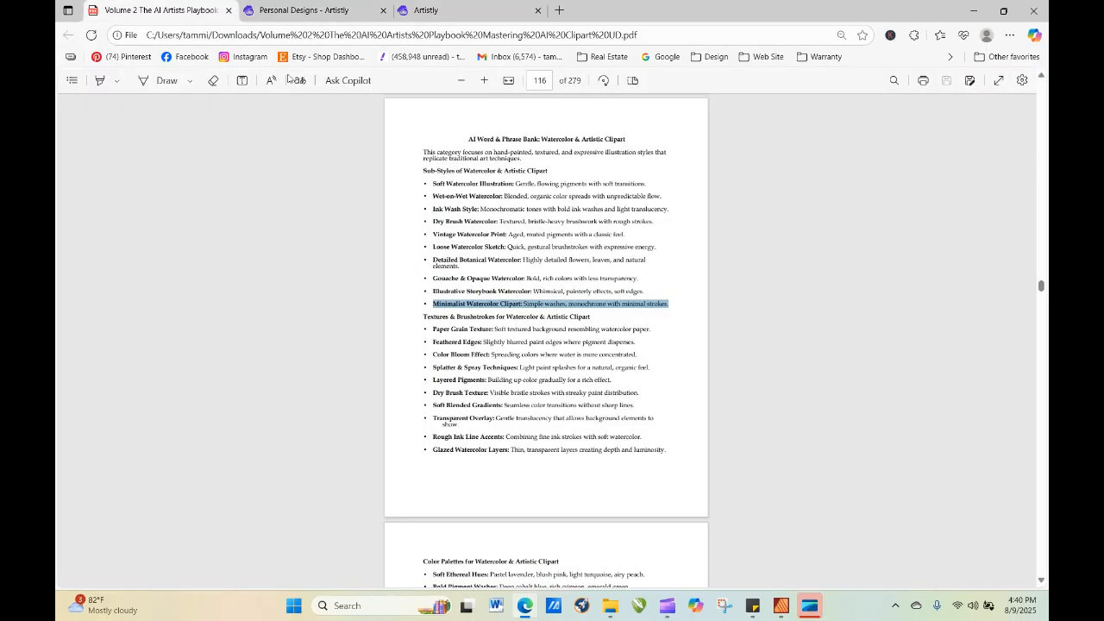
left_click(458, 184)
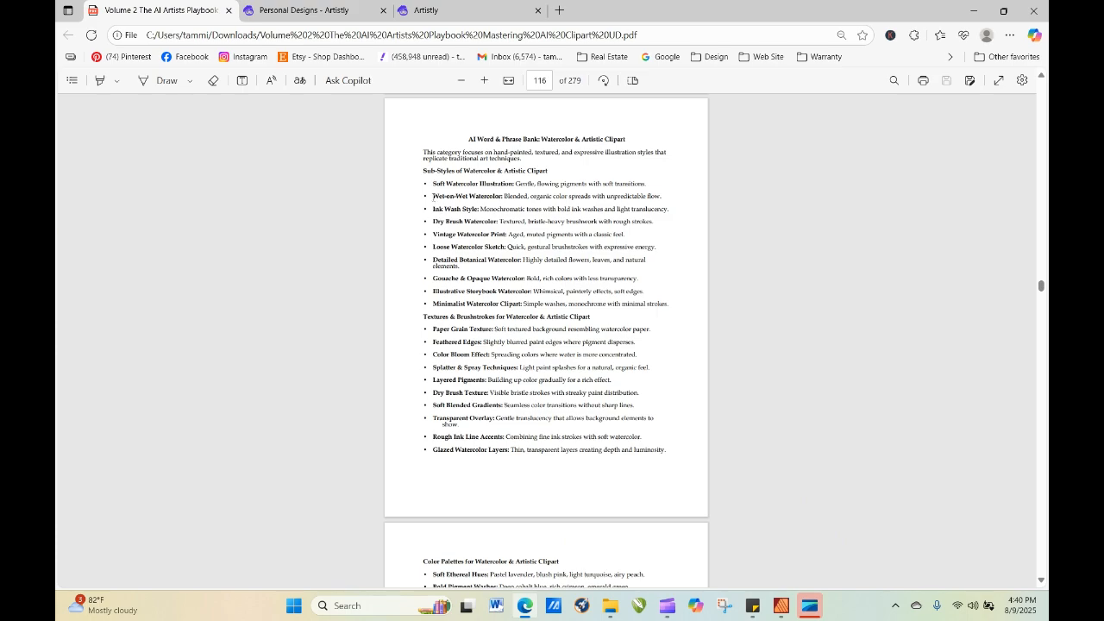
left_click_drag(434, 196, 661, 193)
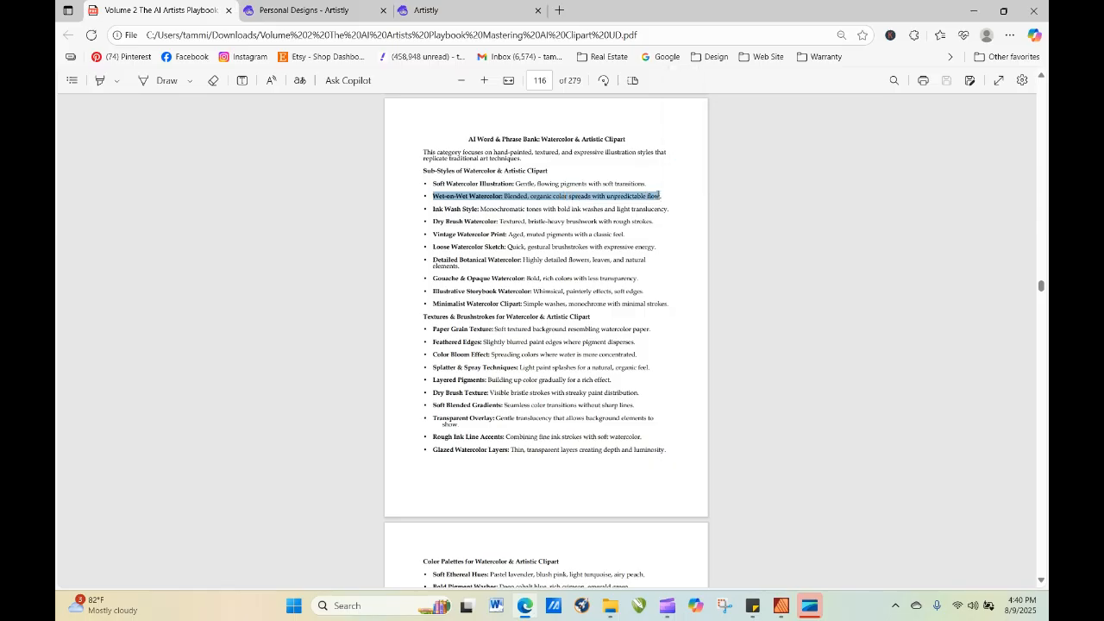
right_click(661, 196)
left_click(697, 250)
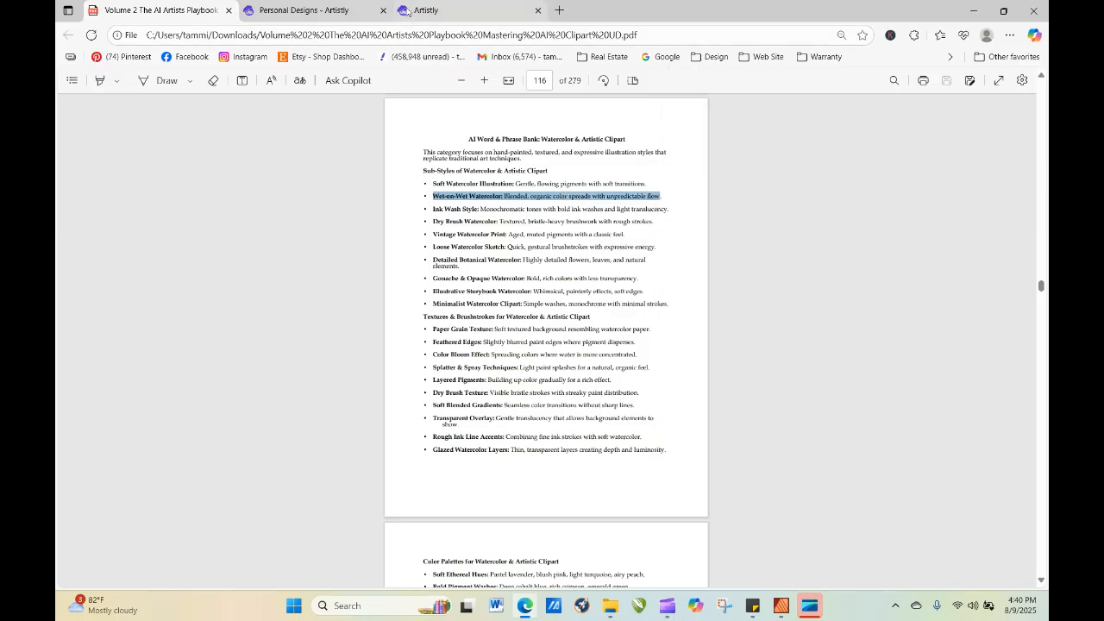
Paste the Wet-on-Wet Watercolor phrase at the start of the editor's AI Designer prompt and generate a 1:1 image.
left_click(313, 10)
left_click(426, 9)
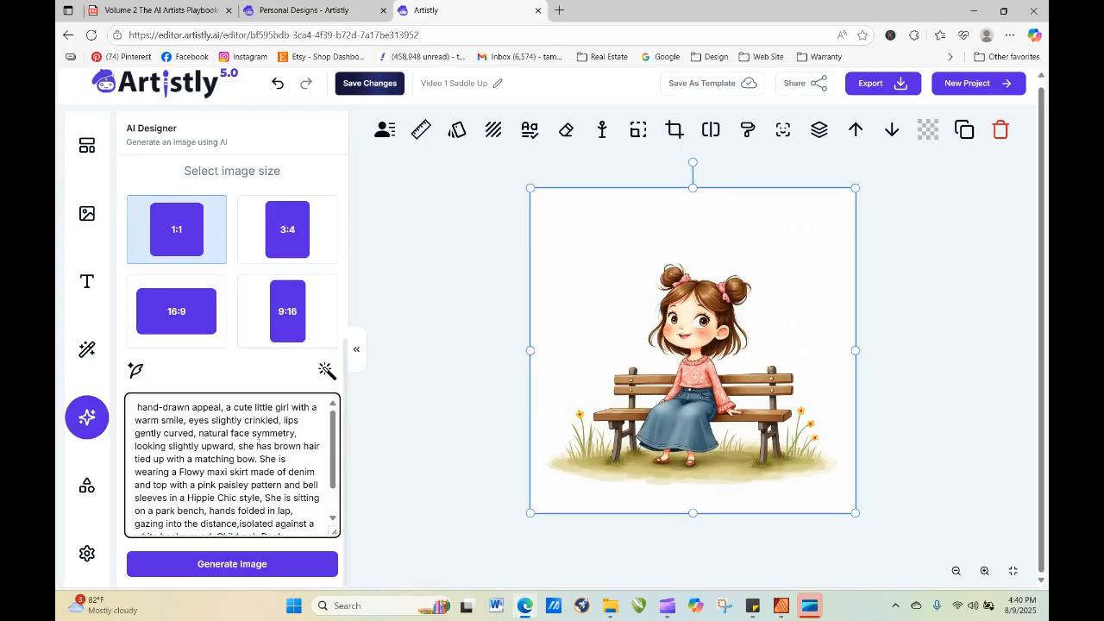
right_click(135, 408)
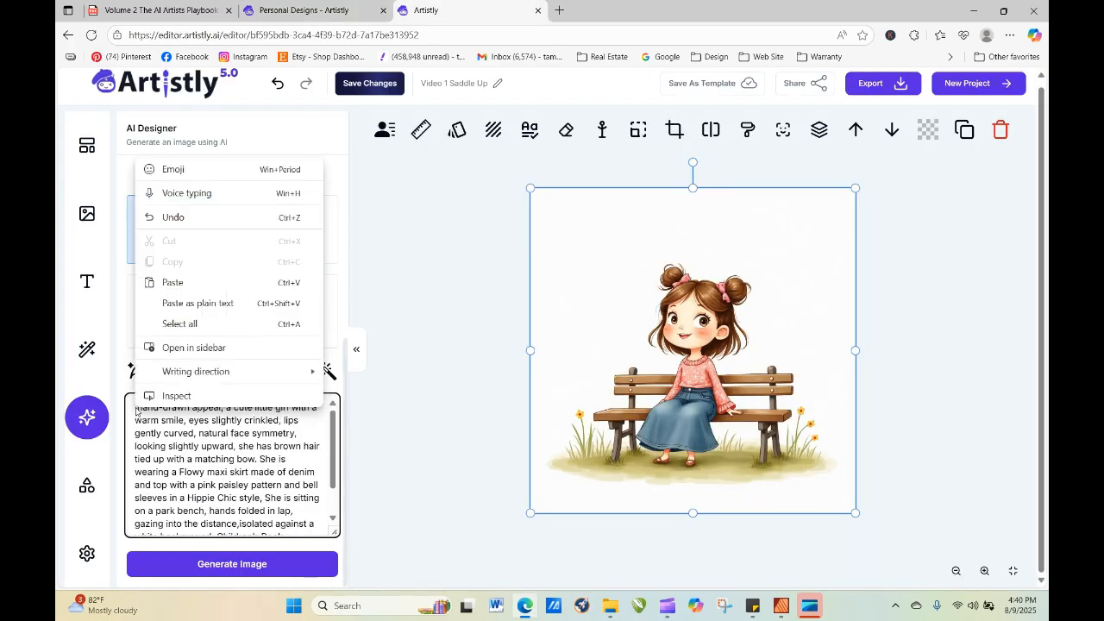
left_click(187, 282)
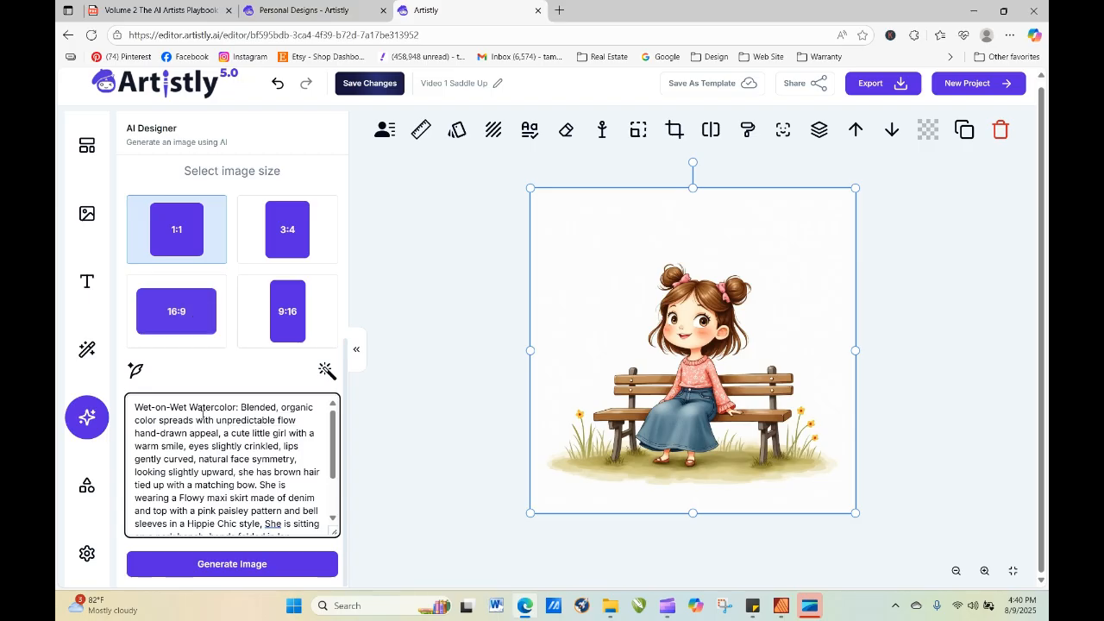
left_click(273, 564)
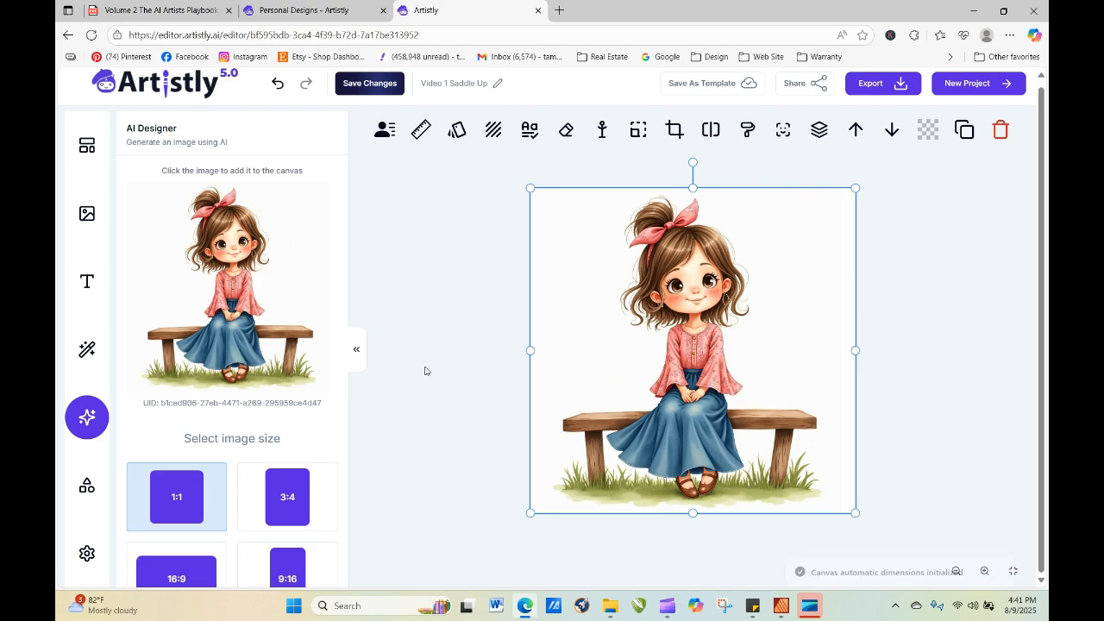
Add "Semi-Transparent," at the start of the Wet-on-Wet Watercolor prompt and generate a 1:1 image.
scroll(346, 312, "down", 3)
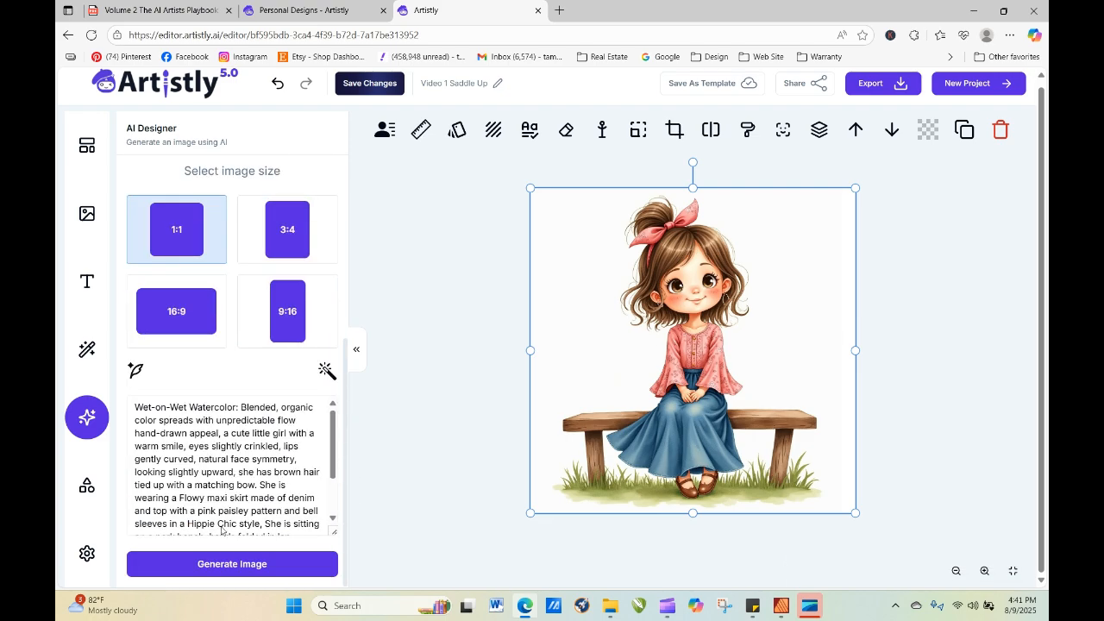
left_click(134, 409)
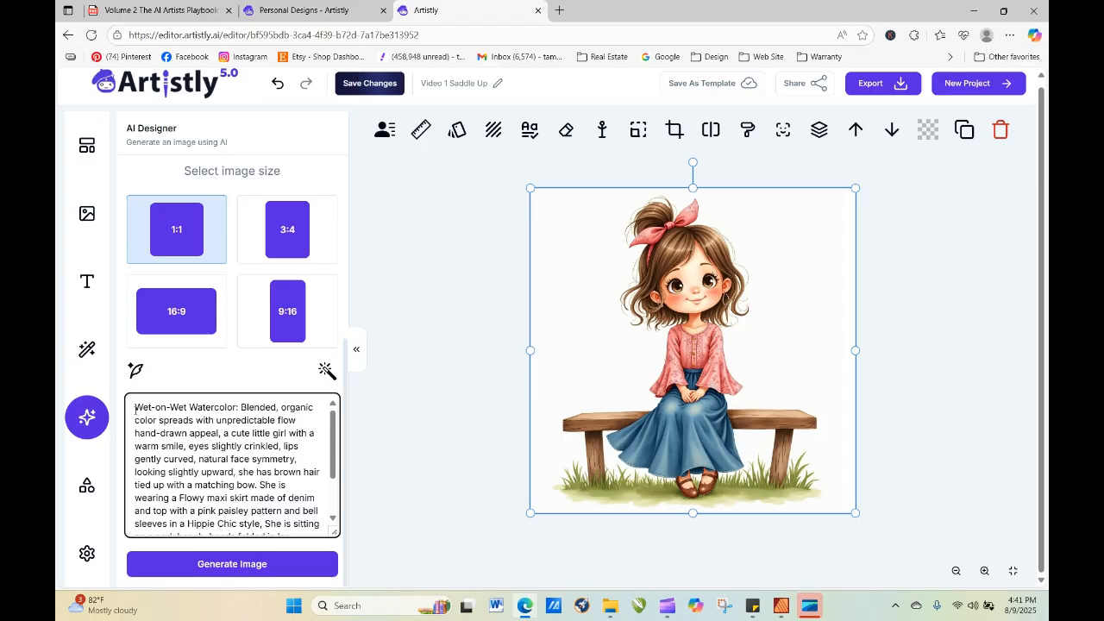
type("Semi")
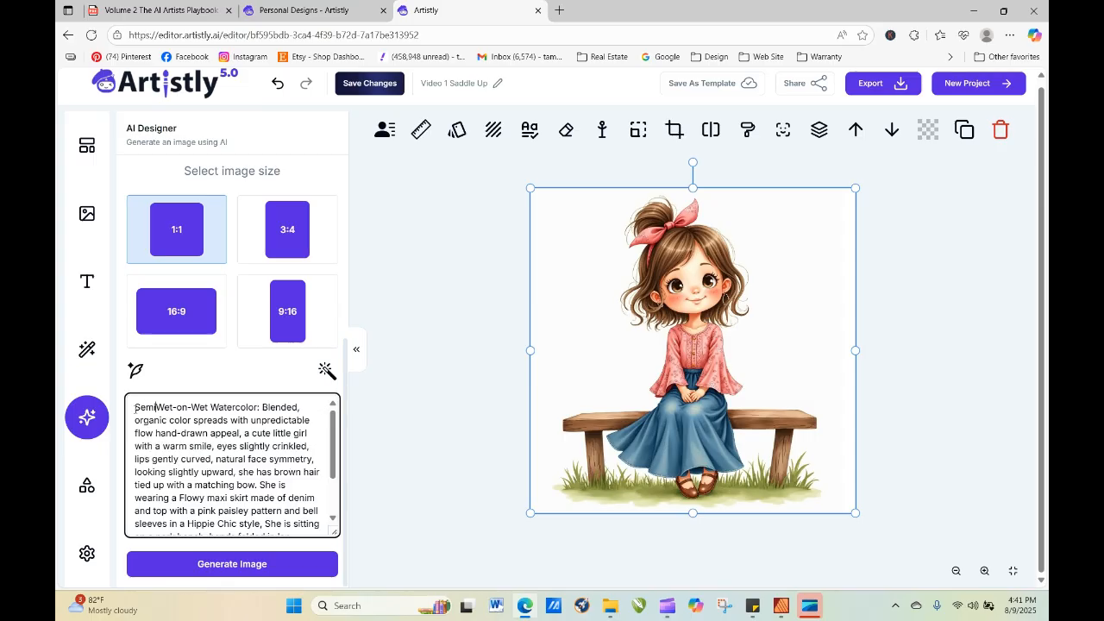
type("-Trans")
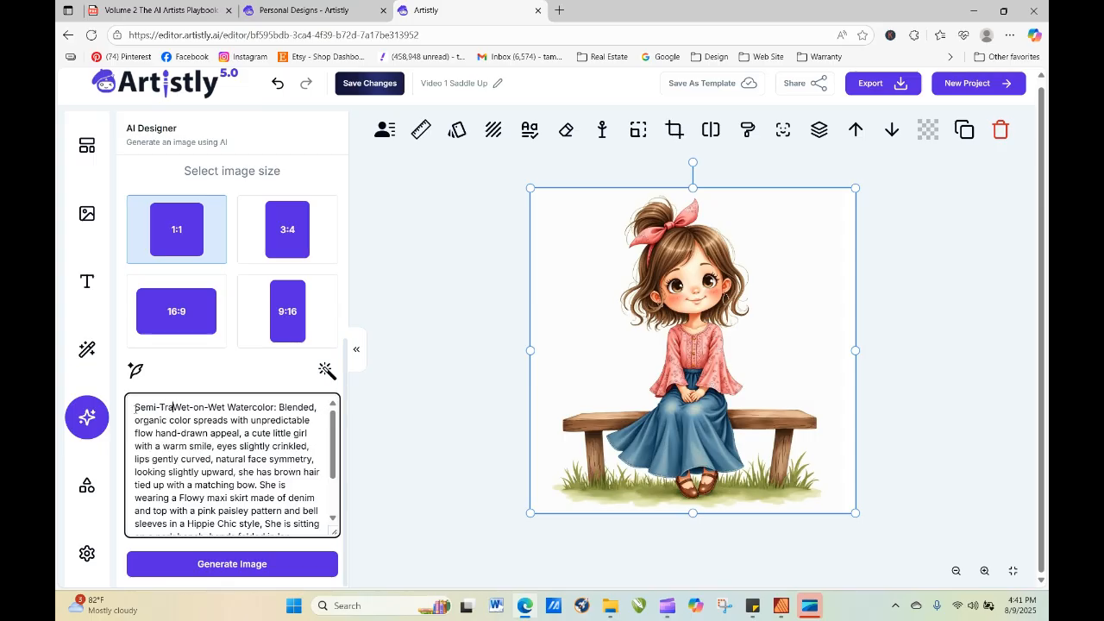
type("parent,")
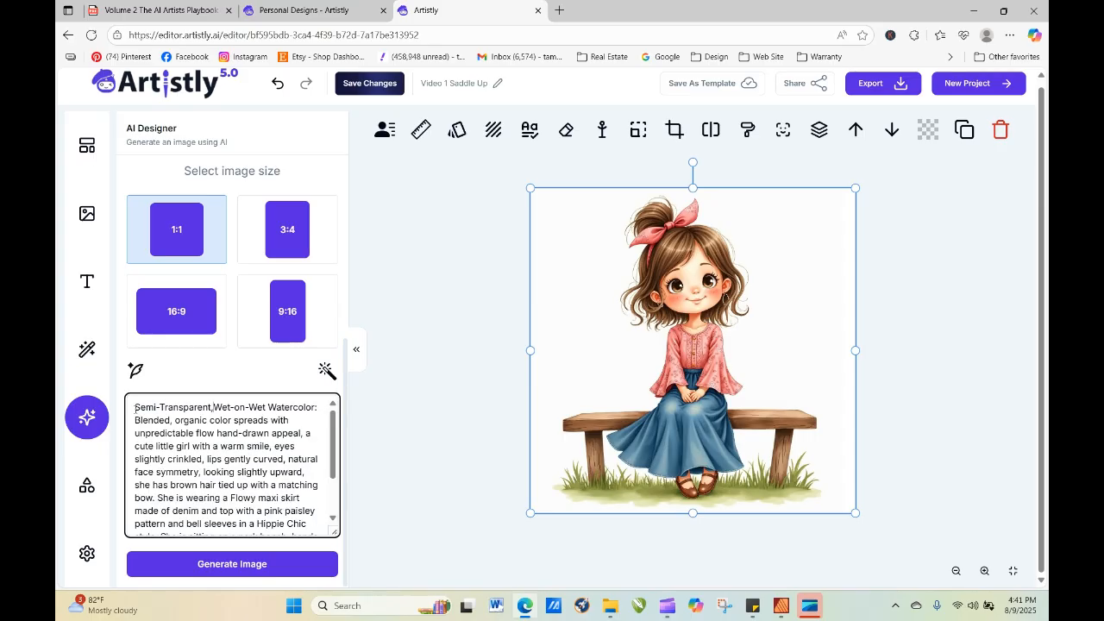
left_click(265, 565)
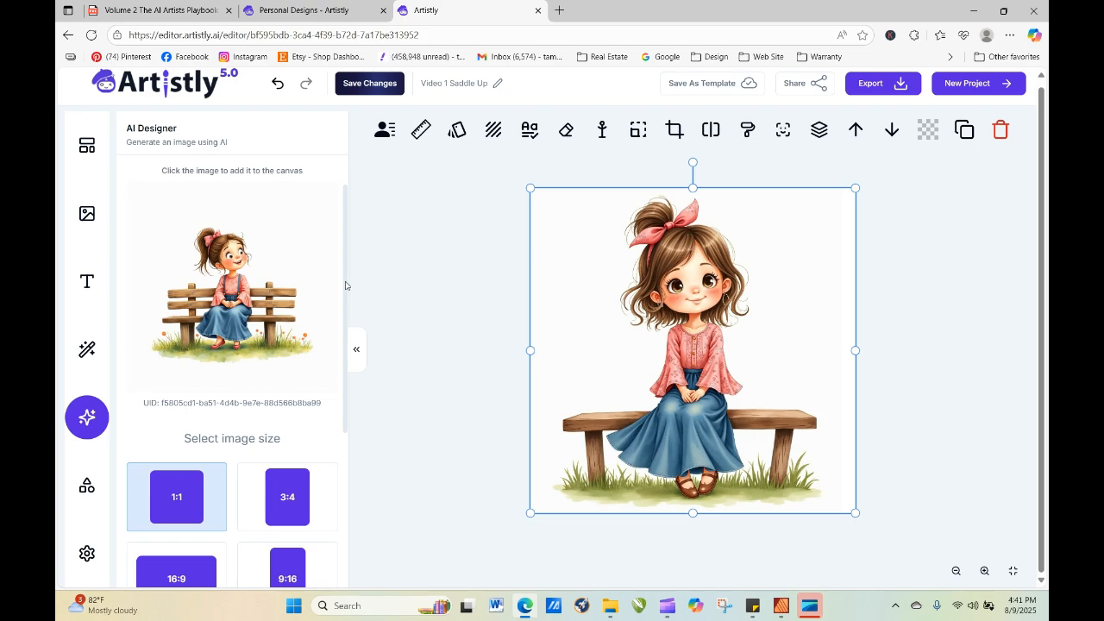
Delete the prompt text from "with a warm smile" through "looking slightly upward," and generate another 1:1 image.
scroll(345, 285, "down", 3)
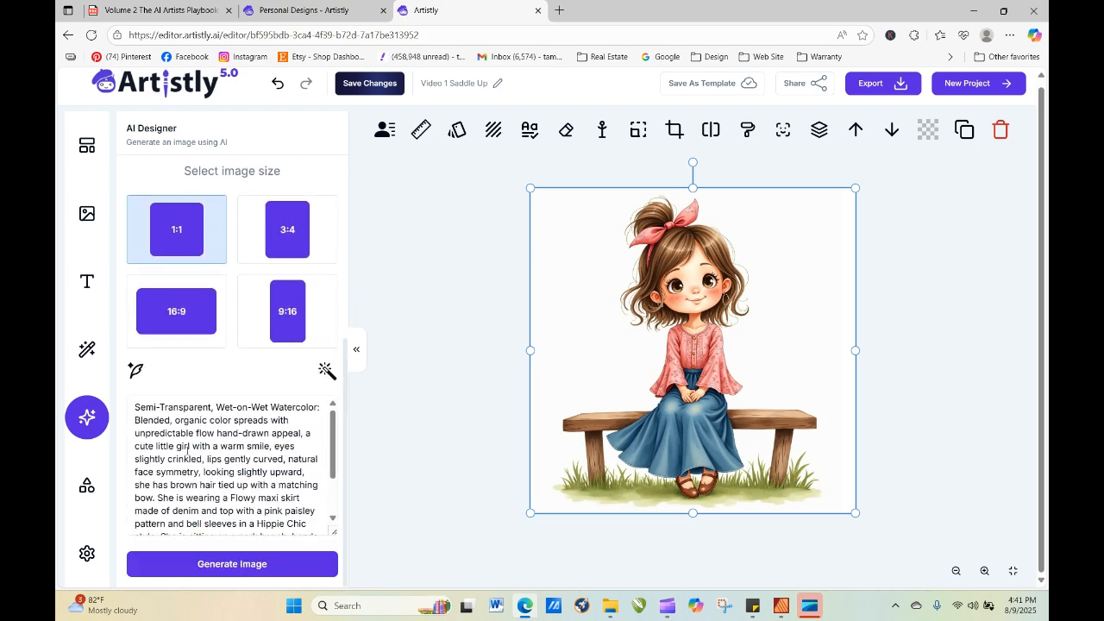
left_click_drag(193, 447, 311, 470)
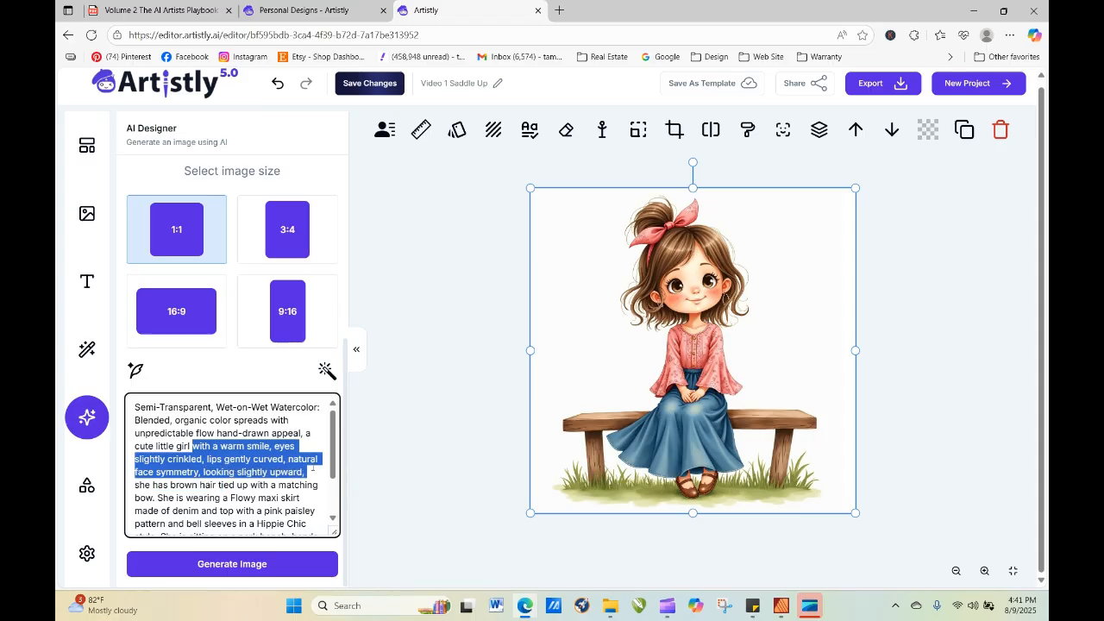
key("BackSpace")
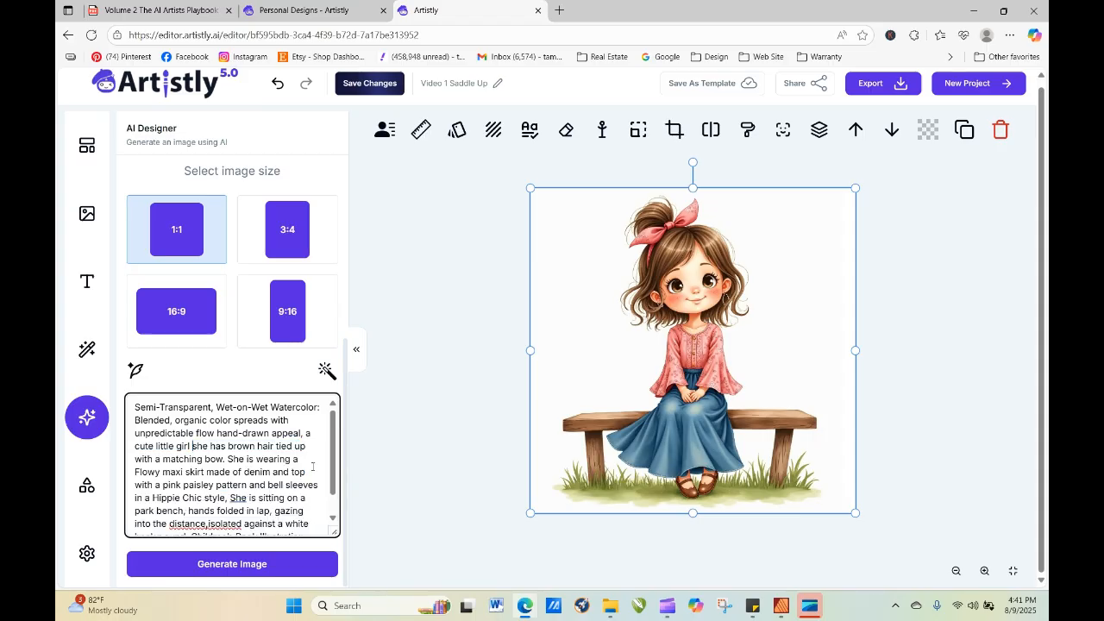
left_click(316, 566)
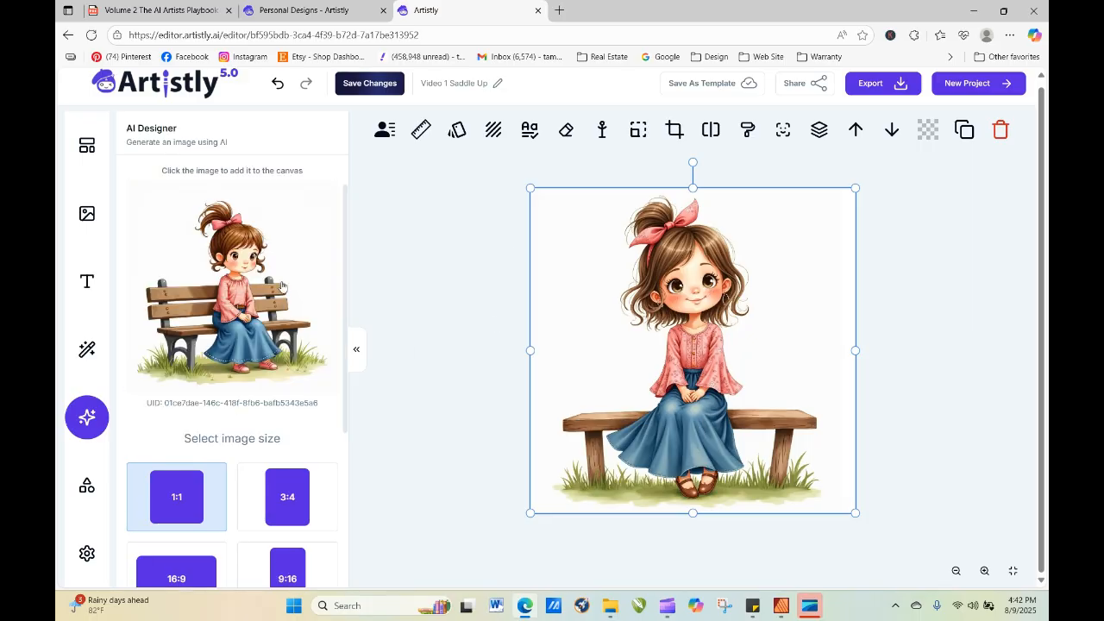
left_click(233, 302)
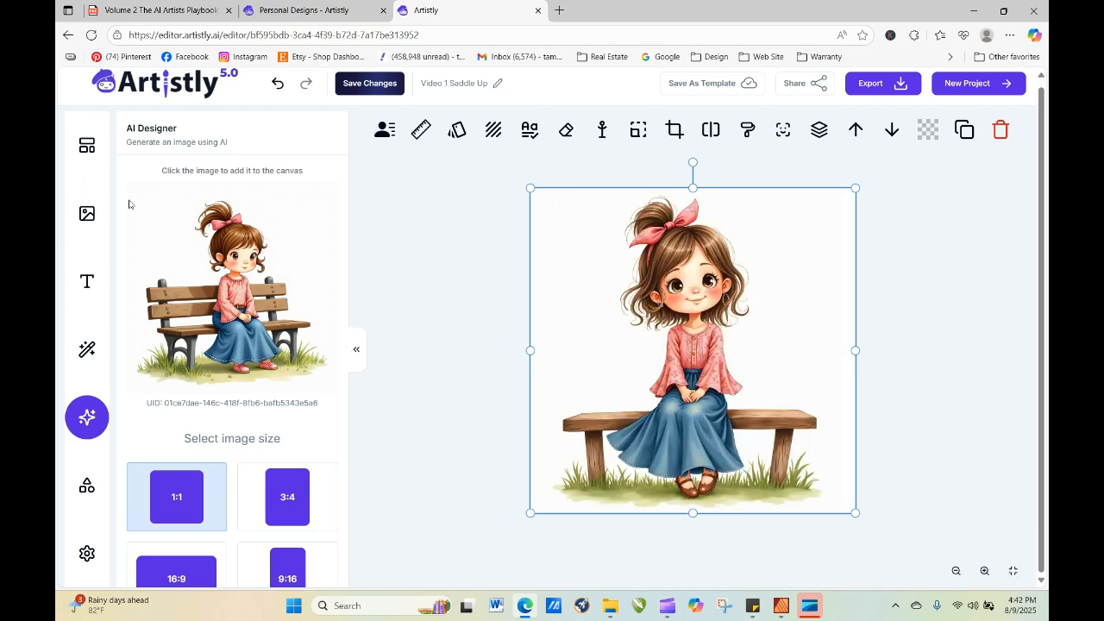
Insert "goache," after "Semi-Transparent," in the AI Designer prompt and generate a 1:1 image.
left_click_drag(344, 203, 370, 434)
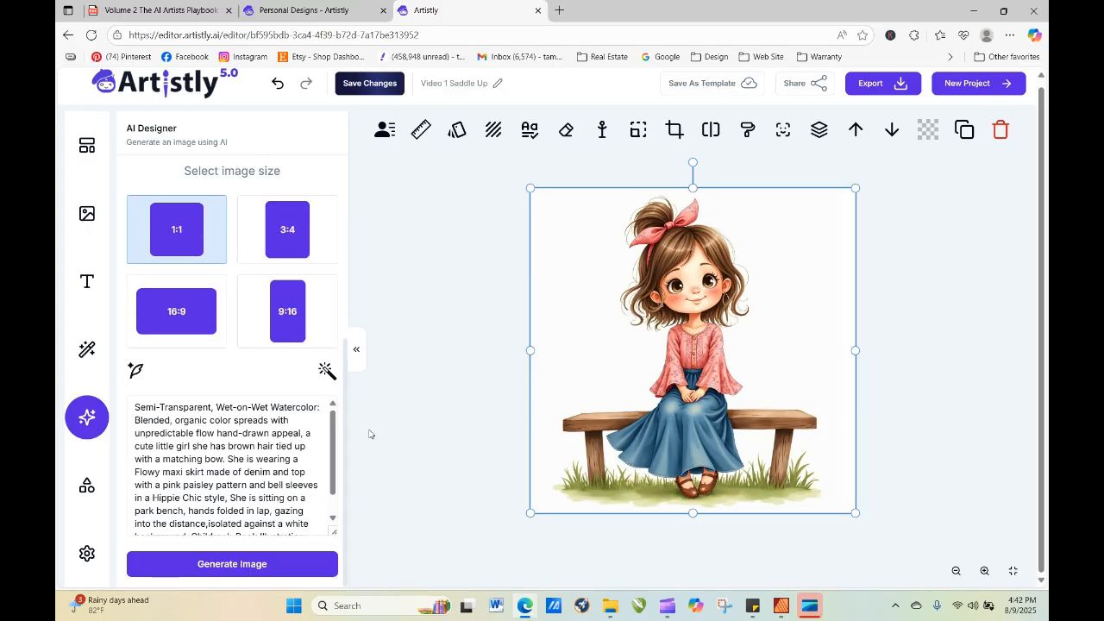
left_click(214, 406)
type("gouache")
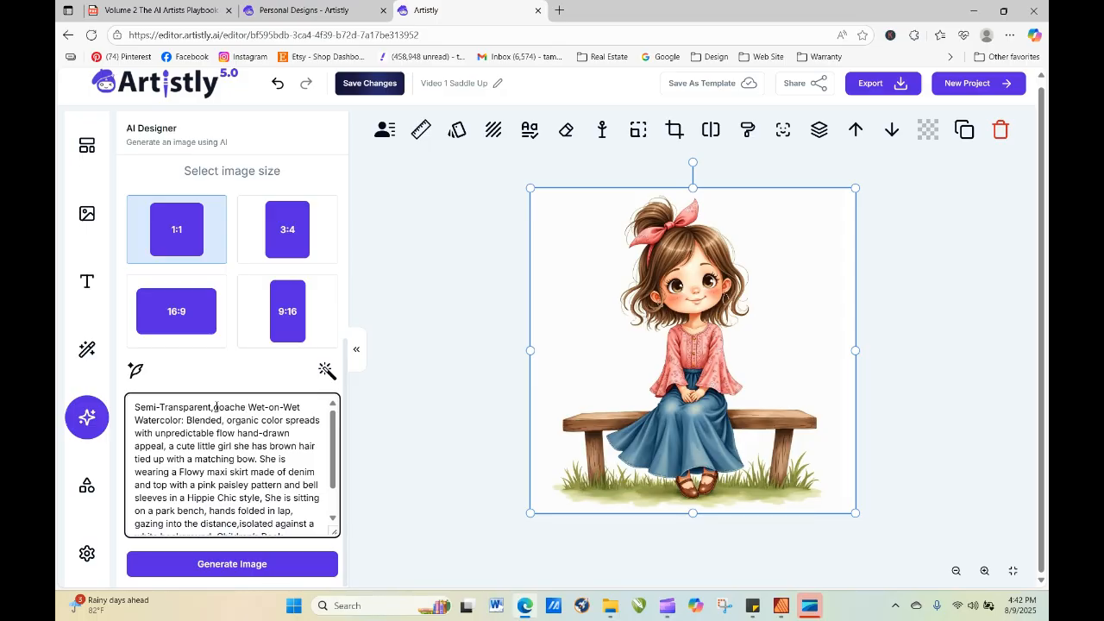
type(",")
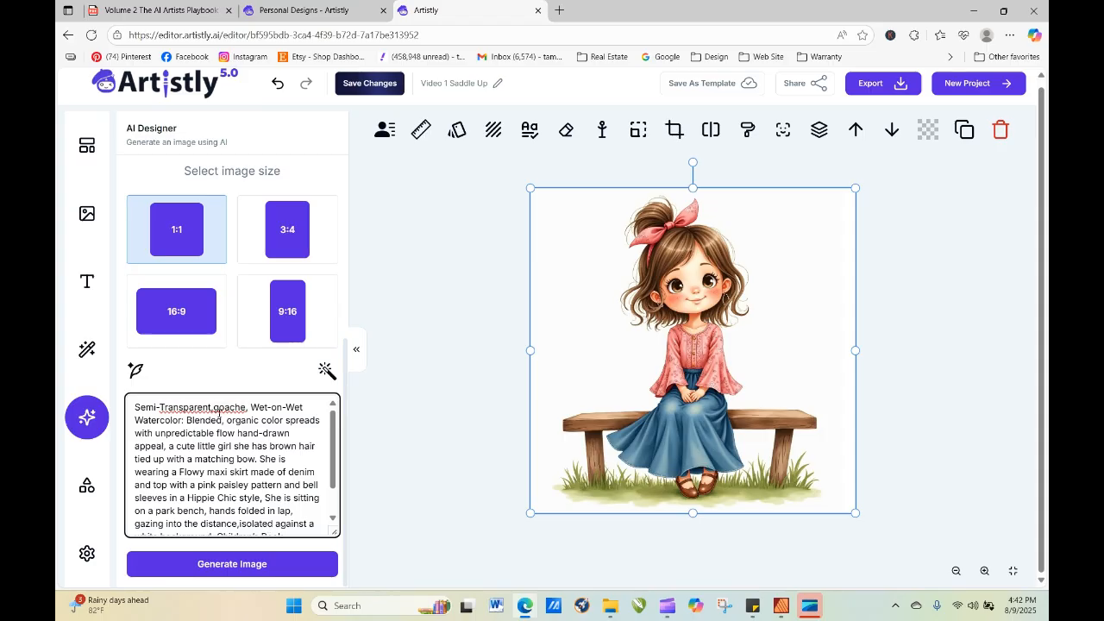
left_click(214, 407)
left_click(291, 571)
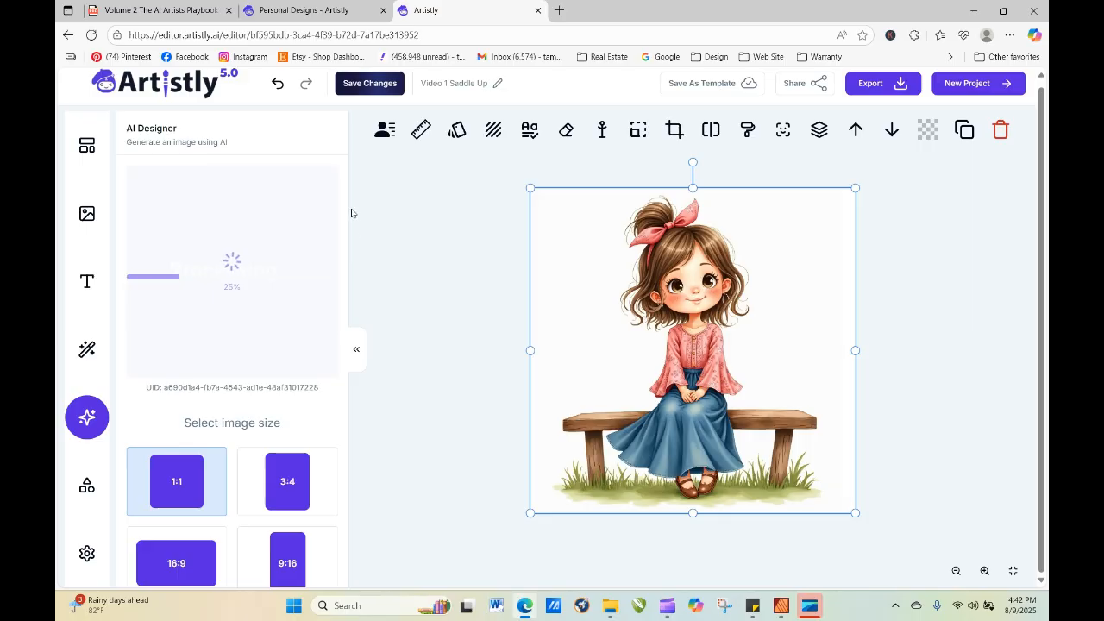
Cancel the page reload and add the generated side-profile image of the girl to the canvas.
left_click(89, 36)
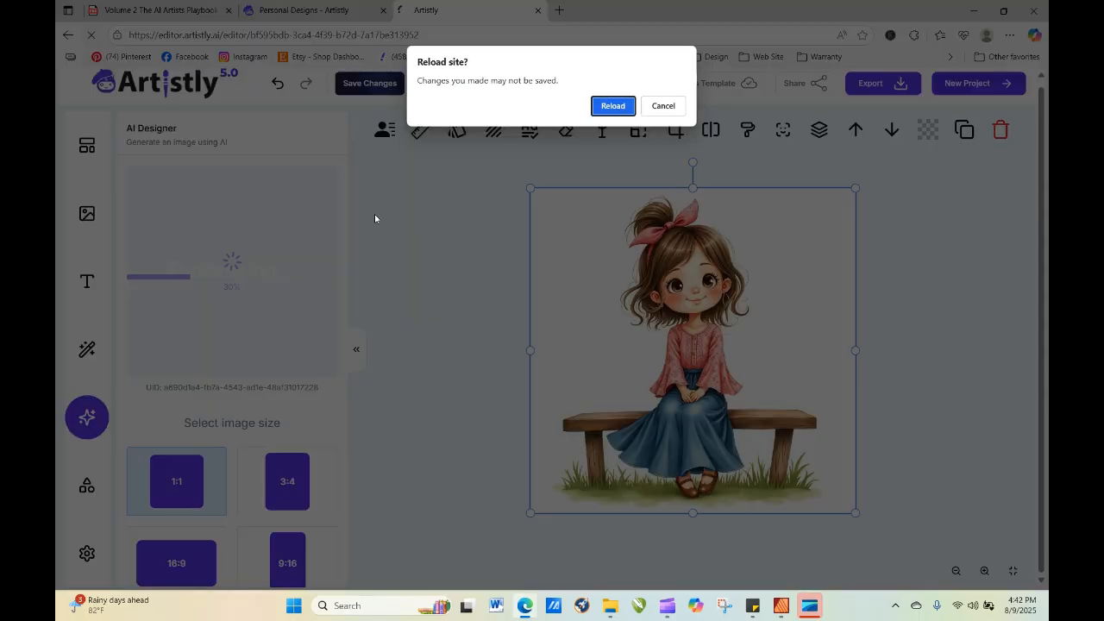
left_click(660, 106)
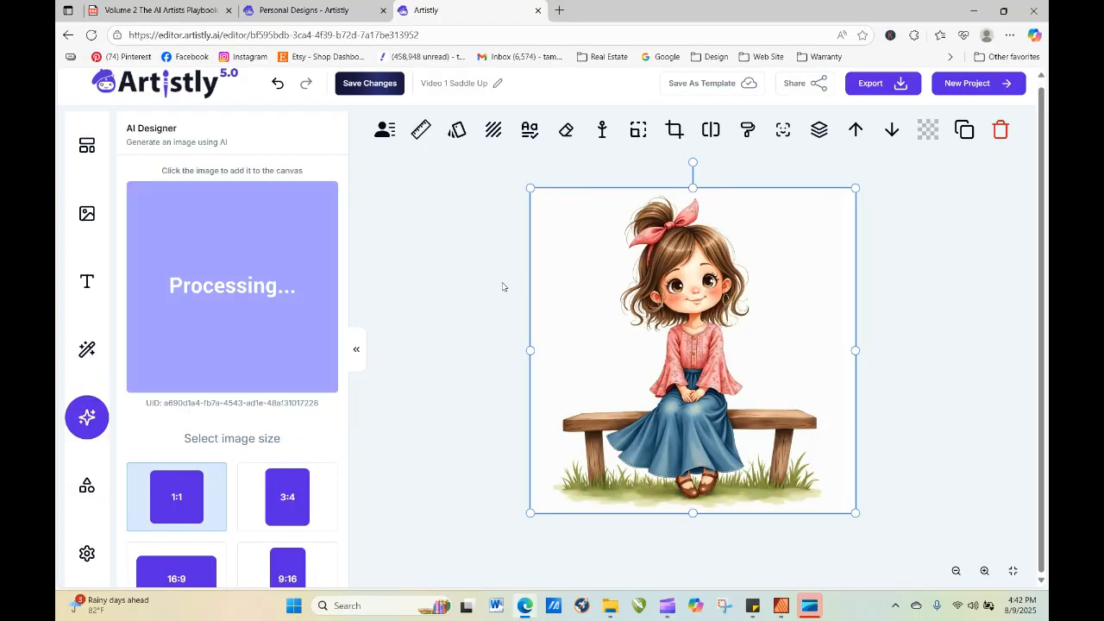
left_click(262, 263)
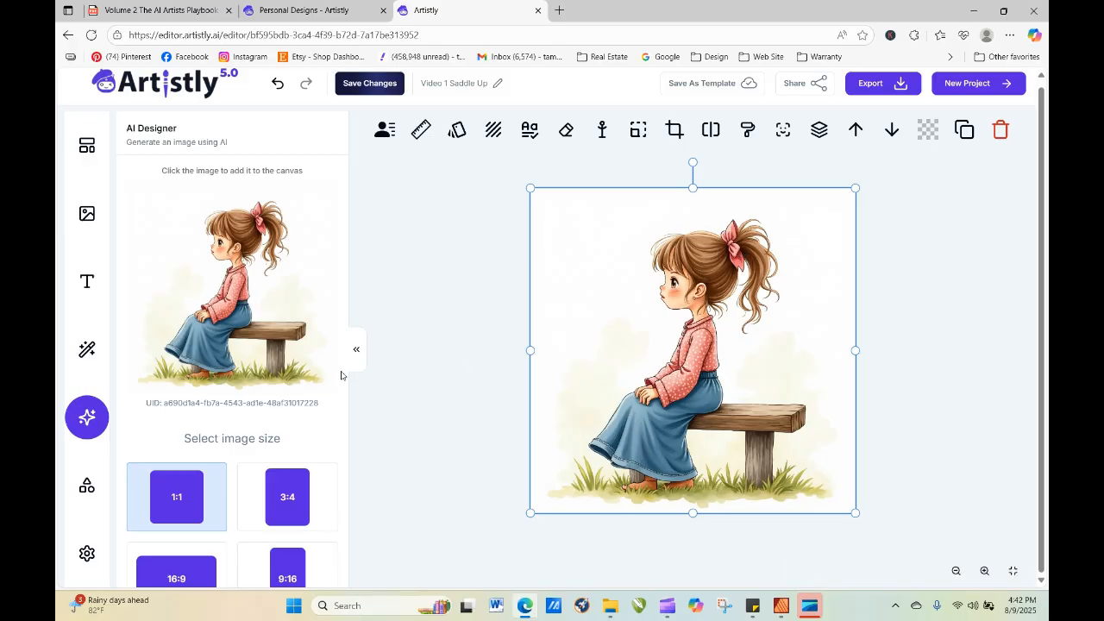
Generate another 1:1 image from the unchanged goache prompt and add it to the canvas.
scroll(341, 375, "down", 3)
left_click(291, 566)
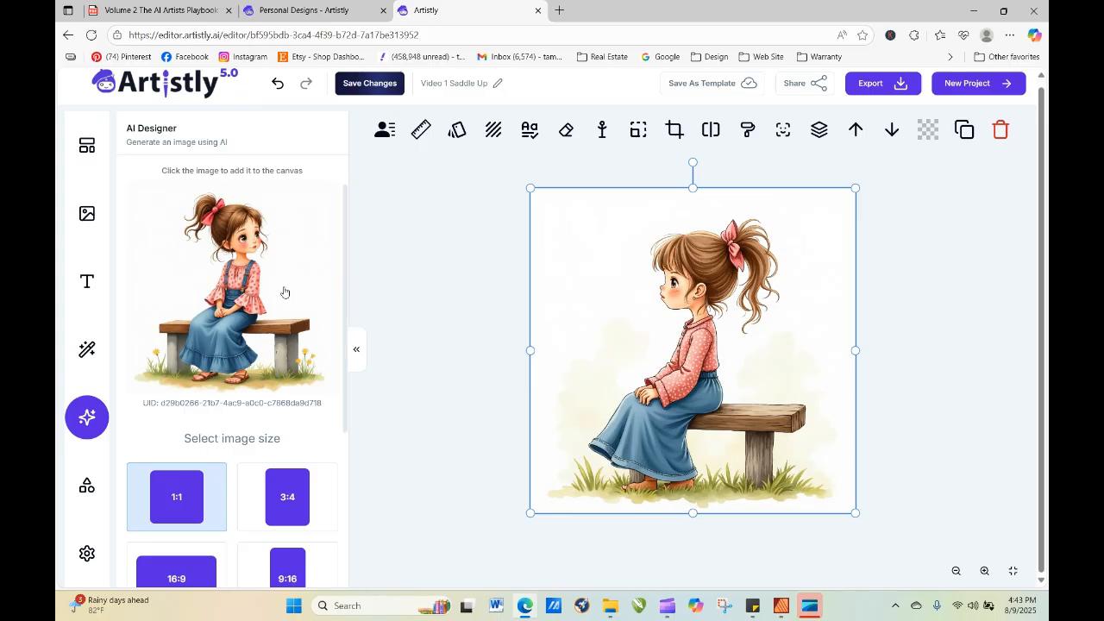
left_click(253, 266)
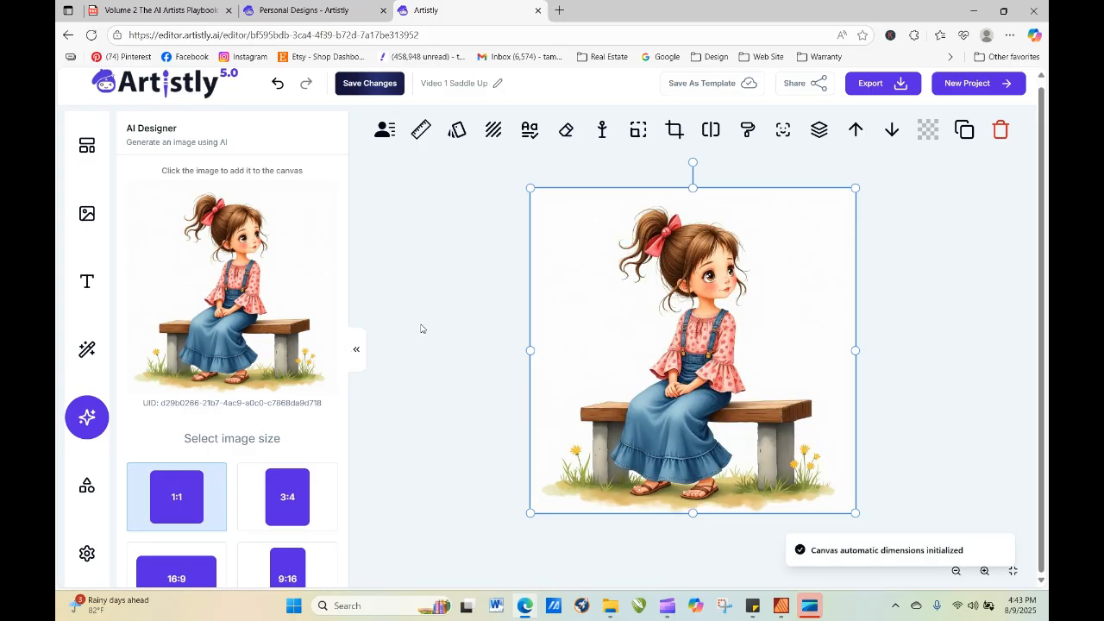
Switch to the playbook PDF's page with the Watercolor & Artistic Clipart word bank.
left_click(363, 14)
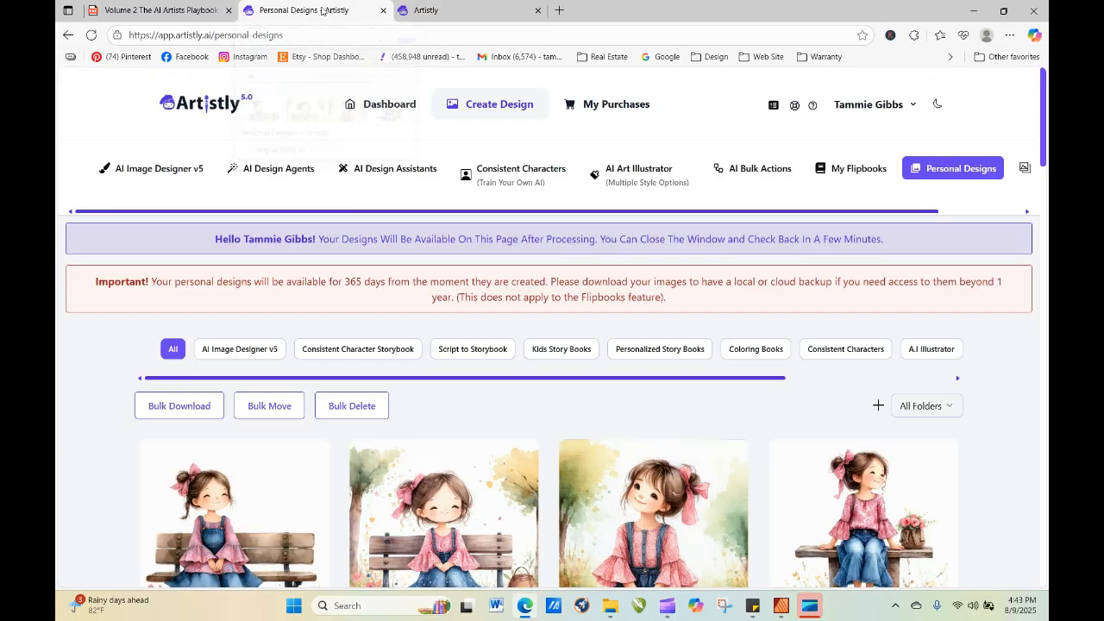
left_click(212, 10)
left_click(509, 234)
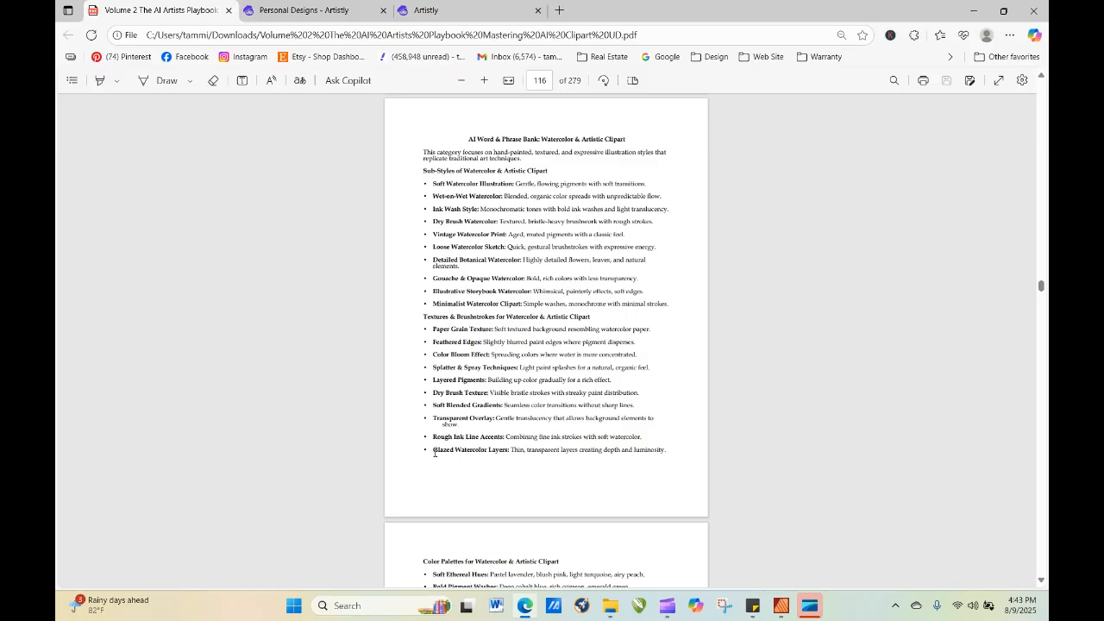
left_click_drag(434, 450, 664, 453)
right_click(653, 450)
left_click(689, 463)
left_click_drag(496, 450, 657, 451)
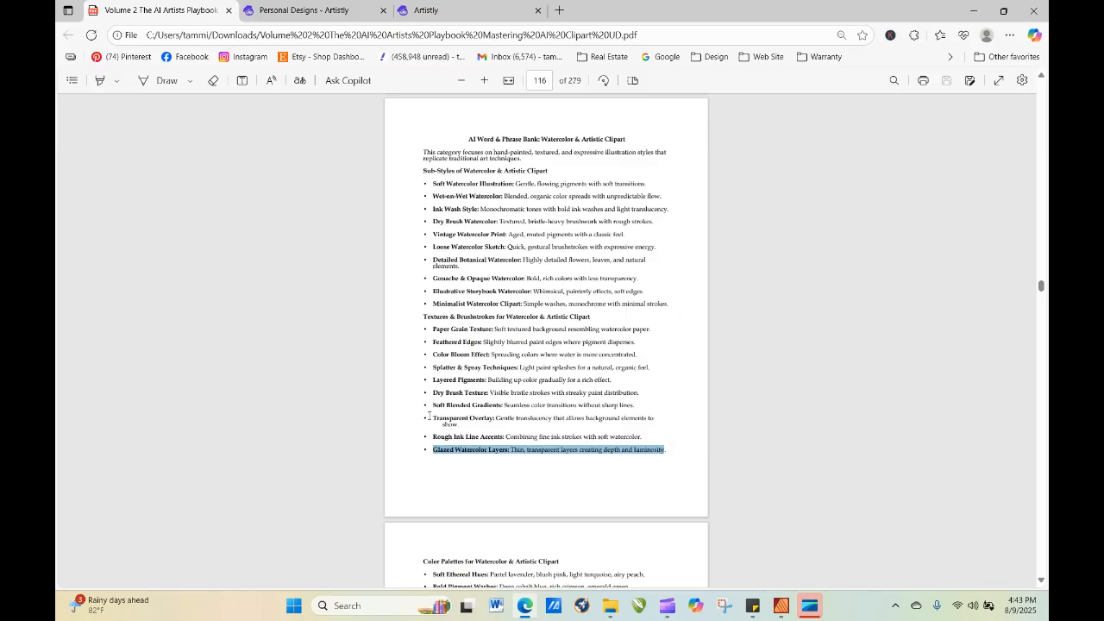
Copy "Transparent Overlay: Gentle translucency that allows background elements to show." from the playbook's textures and brushstrokes list.
left_click_drag(434, 418, 463, 432)
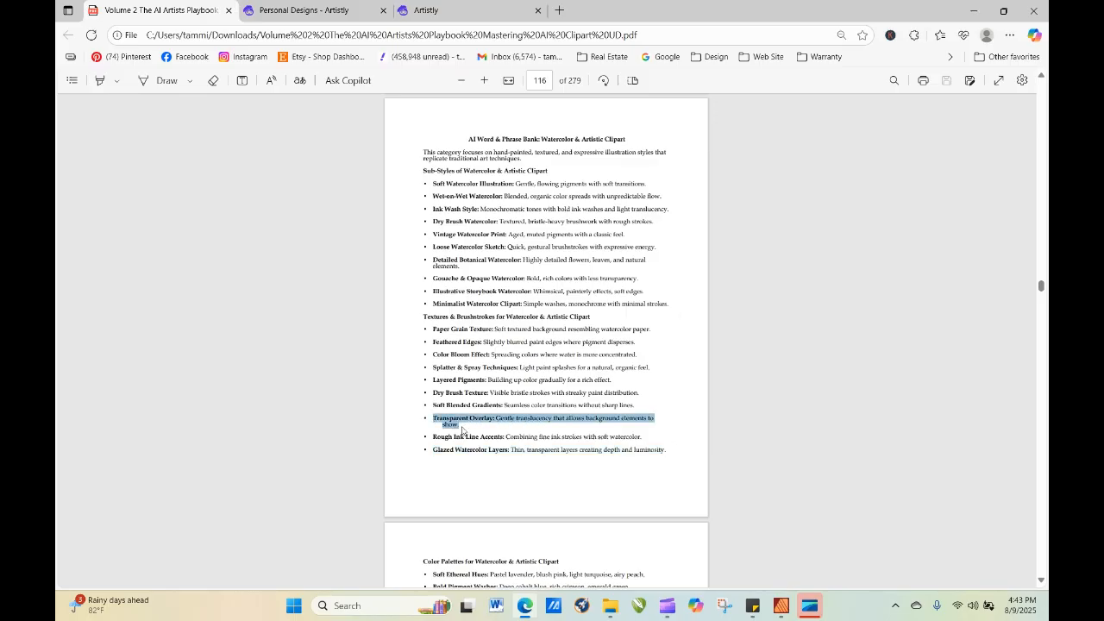
right_click(553, 424)
left_click(595, 212)
Paste the Transparent Overlay phrase at the start of the editor's AI Designer prompt and remove the line break before "Semi-Transparent".
left_click(314, 12)
left_click(409, 11)
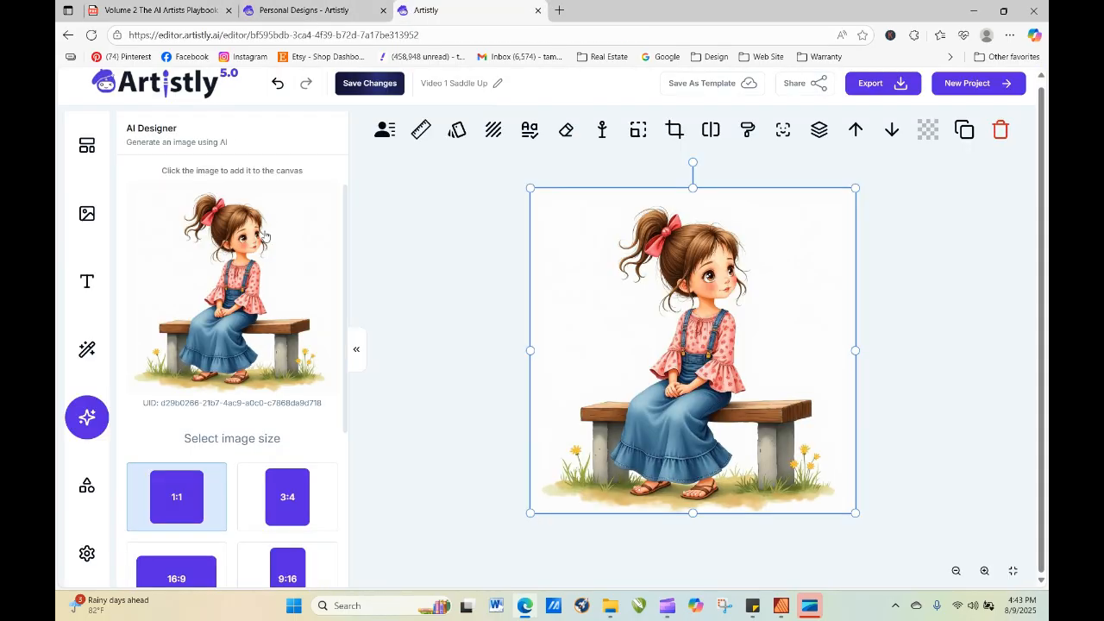
scroll(231, 484, "down", 4)
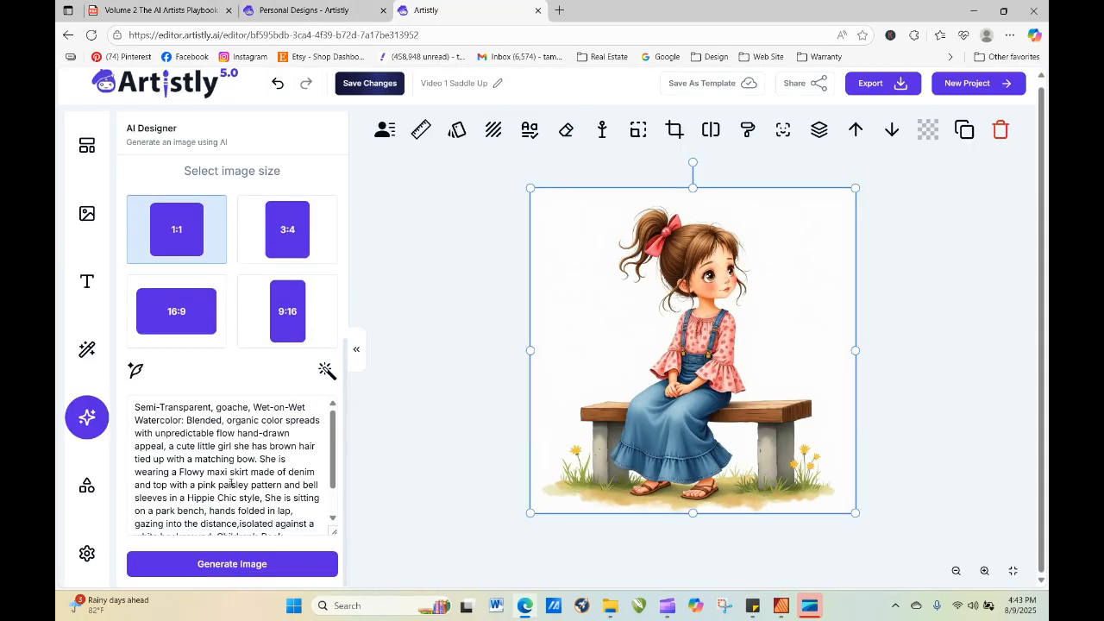
left_click(134, 410)
right_click(135, 409)
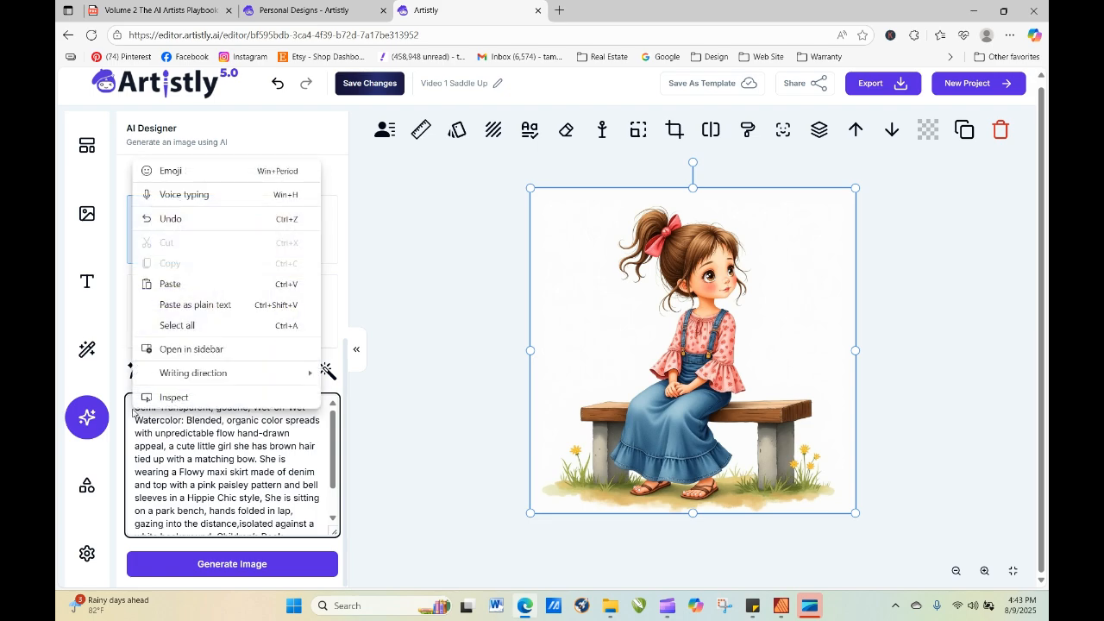
left_click(182, 297)
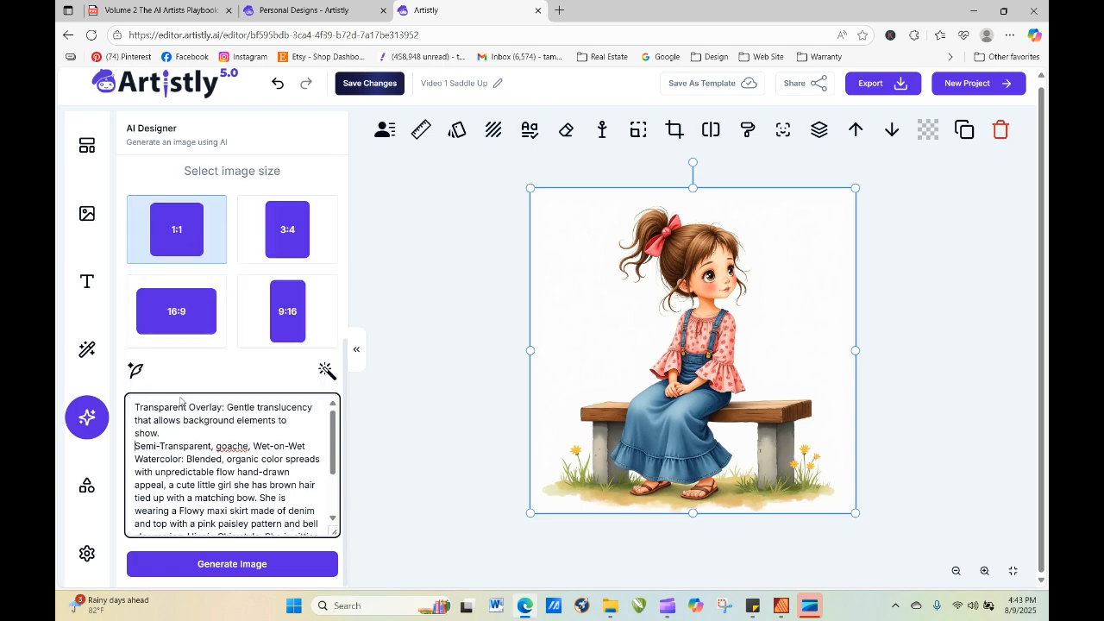
key("BackSpace")
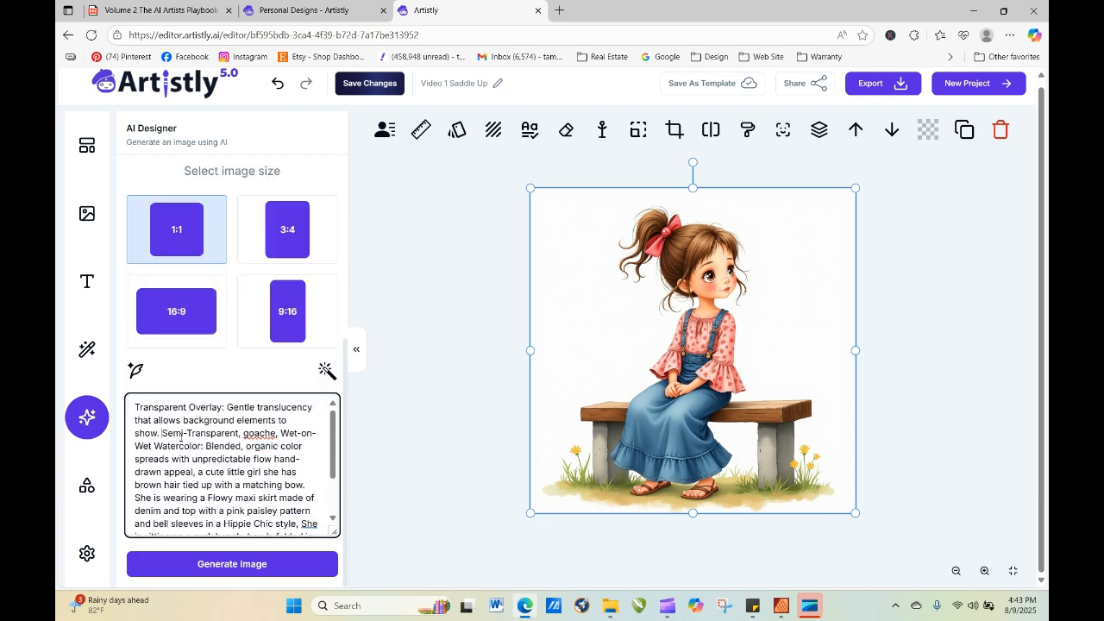
Generate a 1:1 image from the Transparent Overlay prompt and add it to the canvas.
left_click(267, 564)
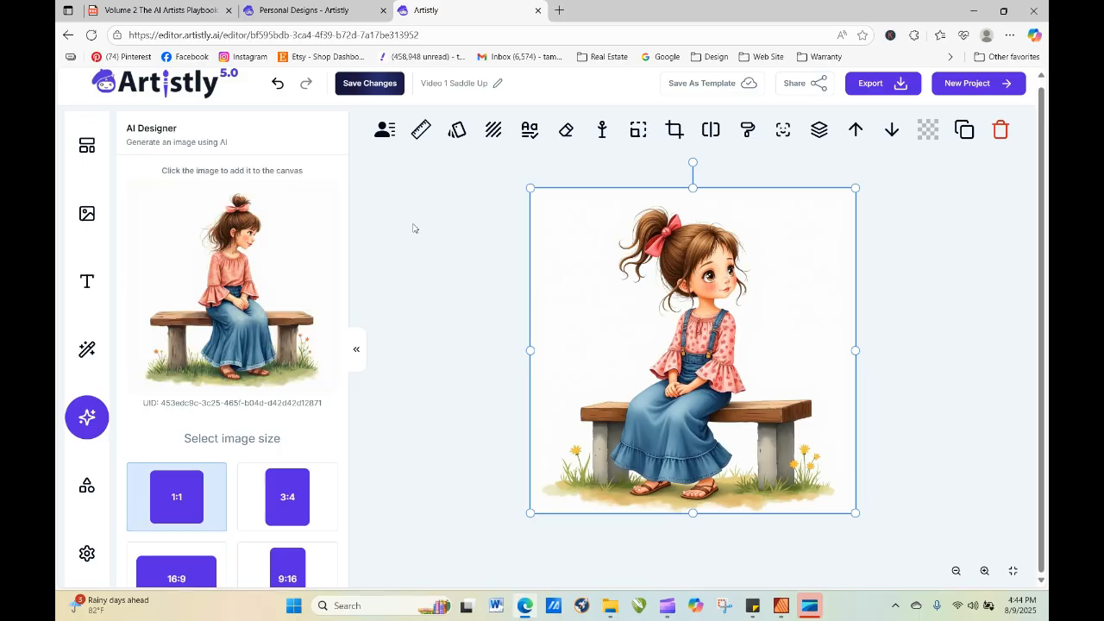
left_click(290, 274)
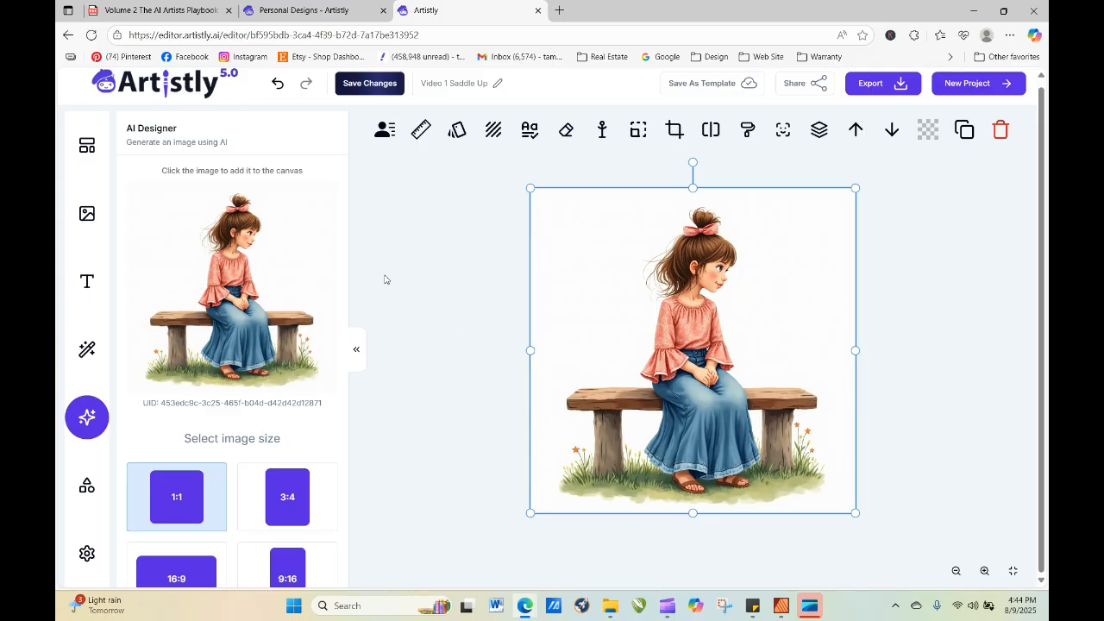
Copy the entire AI Designer prompt, from "Transparent Overlay" through "expressive character,".
left_click_drag(345, 219, 364, 400)
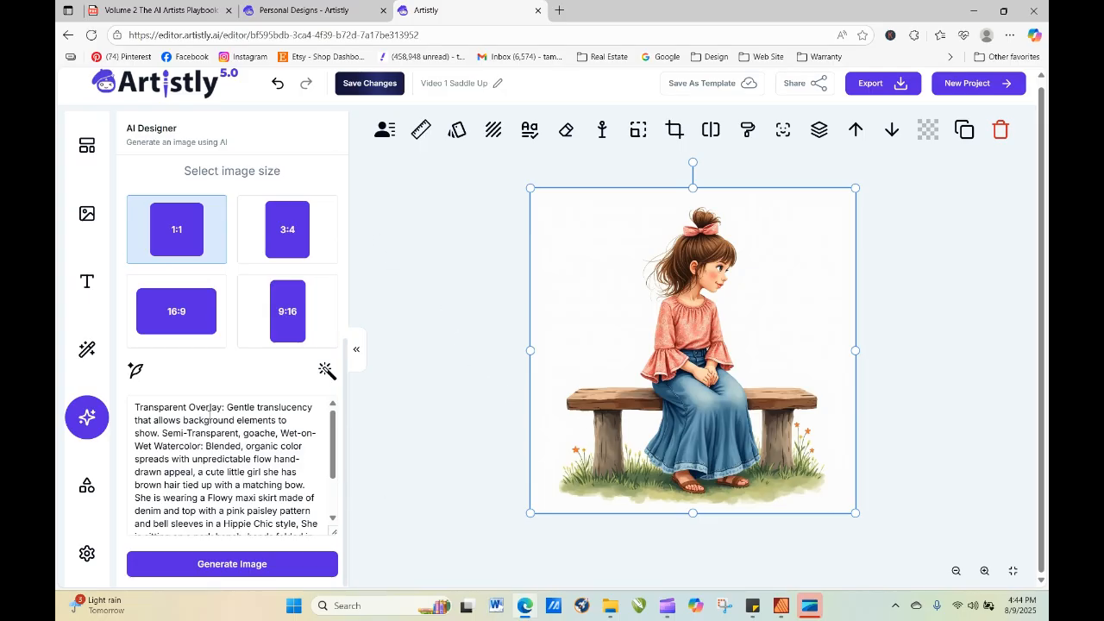
left_click_drag(136, 407, 328, 527)
key("ctrl+c")
right_click(220, 458)
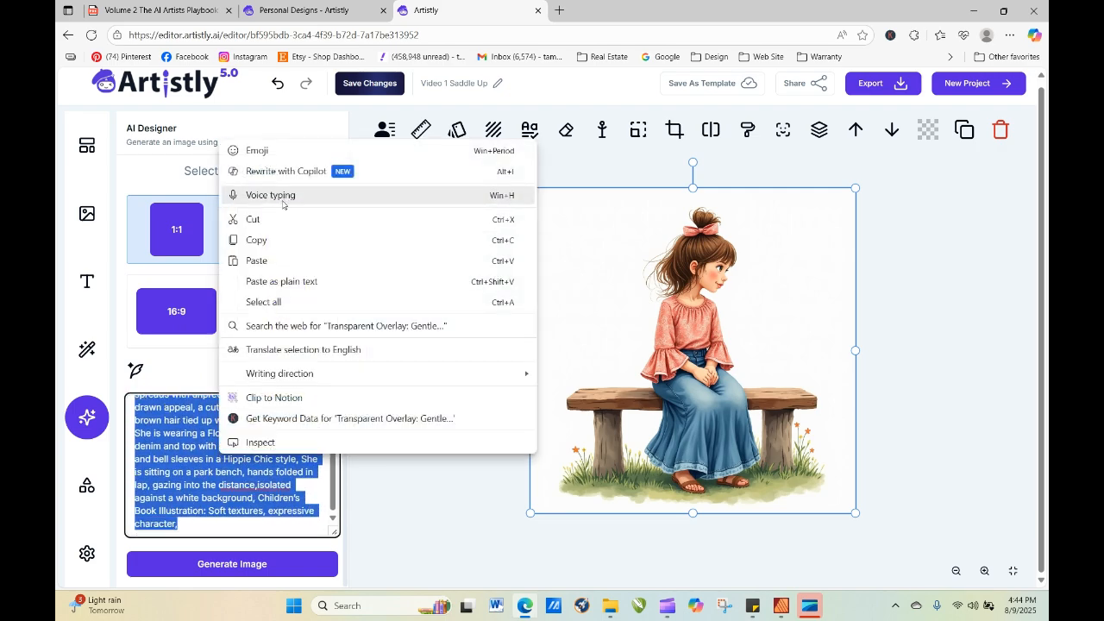
left_click(278, 243)
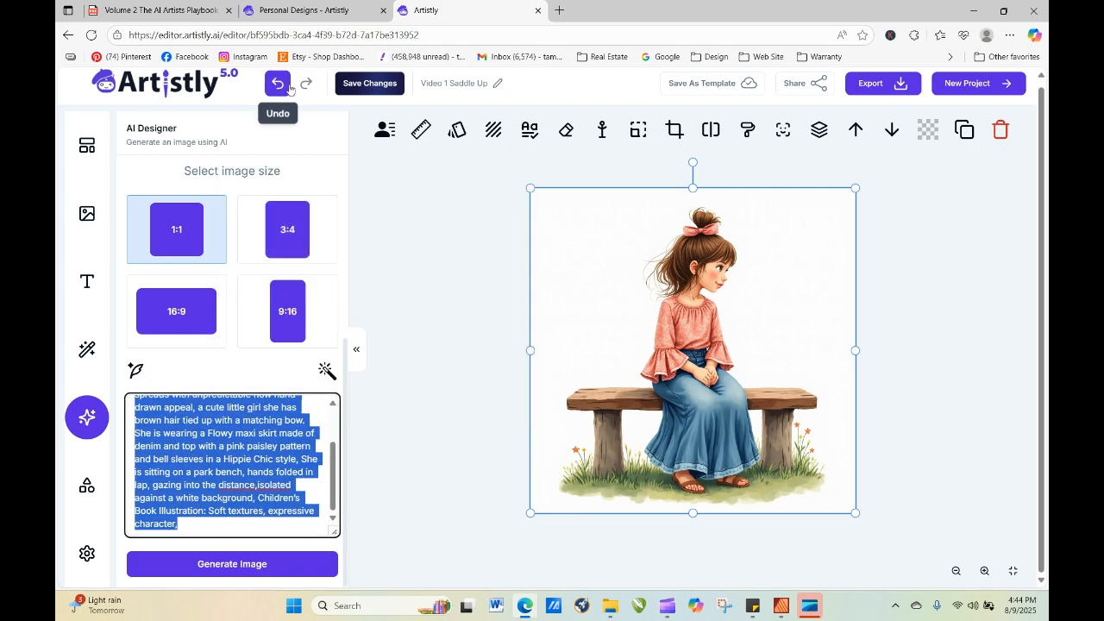
Switch to Artistly's personal designs page, open the v4 Image Designer and paste the copied Transparent Overlay prompt.
left_click(302, 11)
left_click(173, 166)
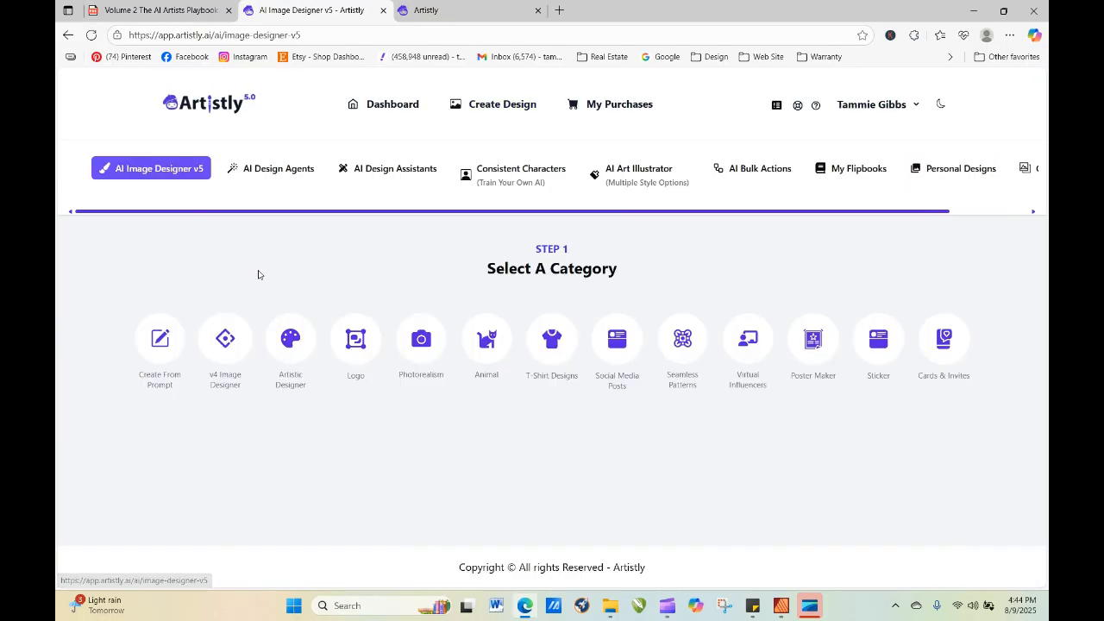
left_click(226, 336)
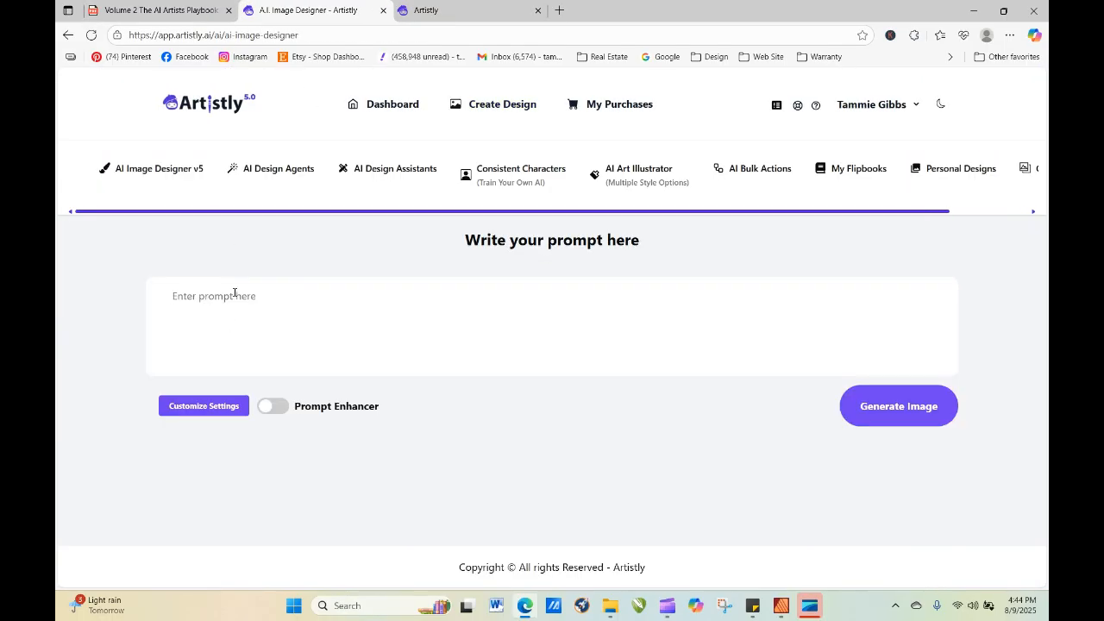
right_click(234, 294)
left_click(266, 419)
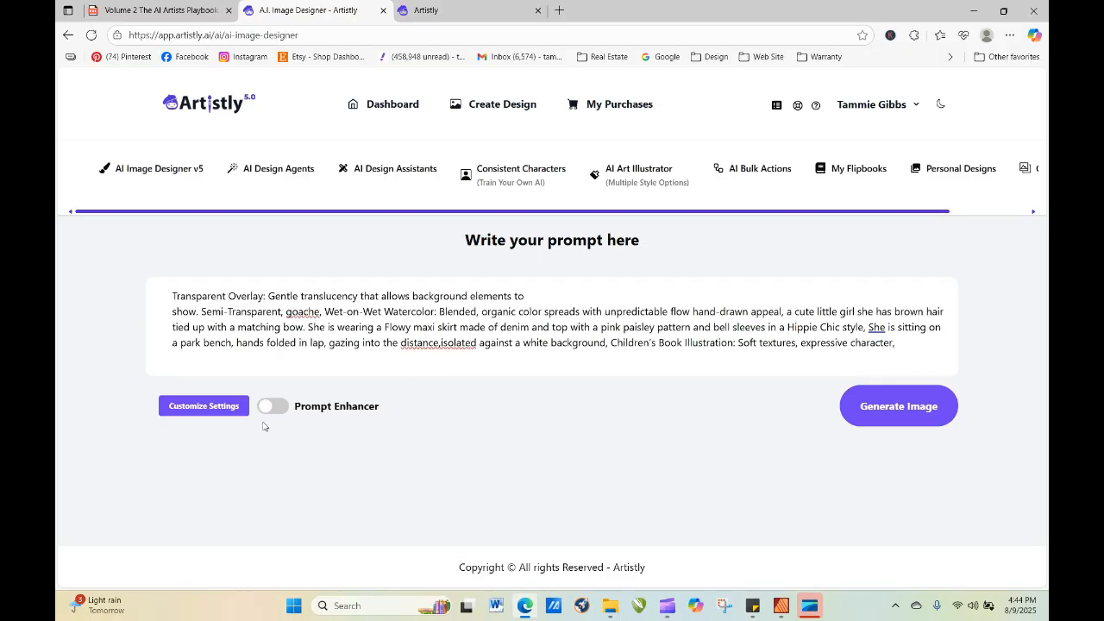
Set the design's style to Artistic in the customization settings and generate one 1:1 image.
left_click(211, 414)
left_click(753, 356)
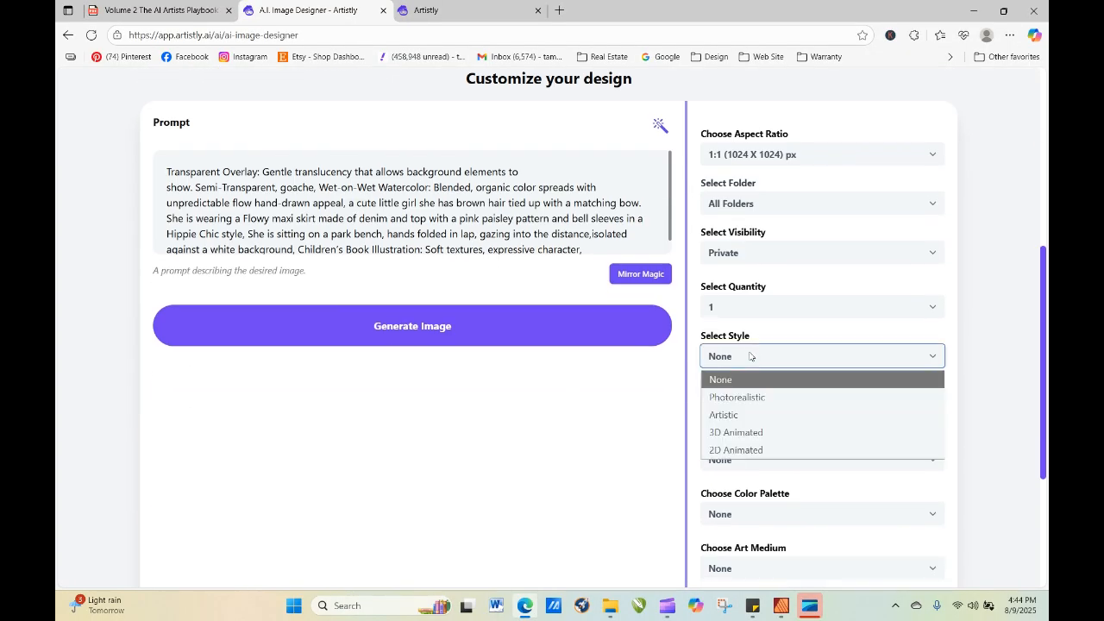
left_click(742, 412)
left_click(576, 348)
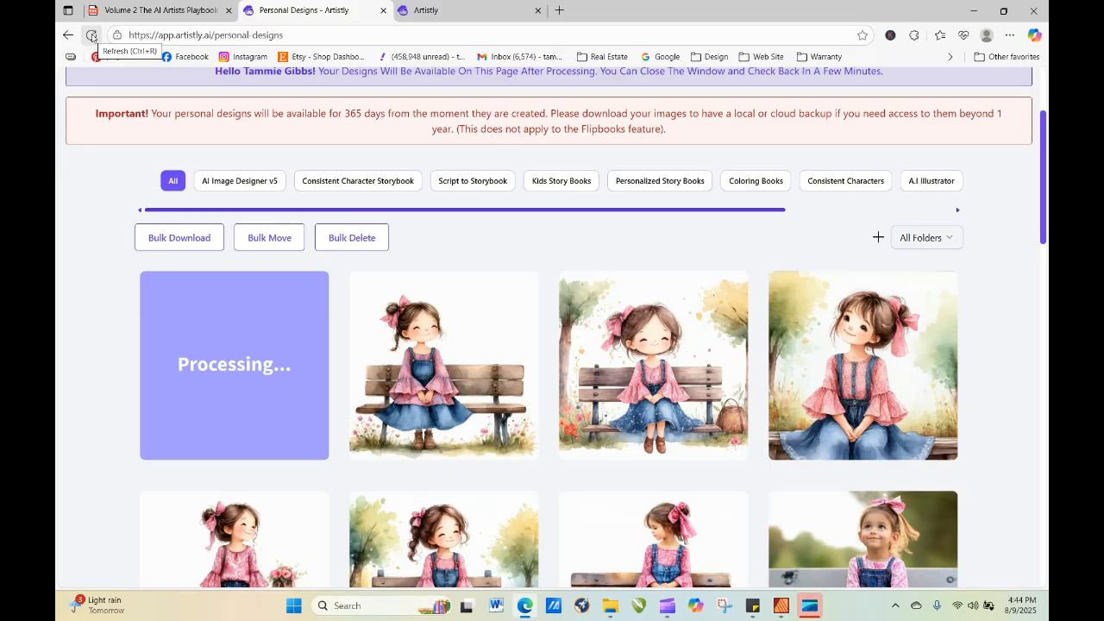
Refresh the personal designs and open the details of the newly generated Artistic-style image.
left_click(91, 36)
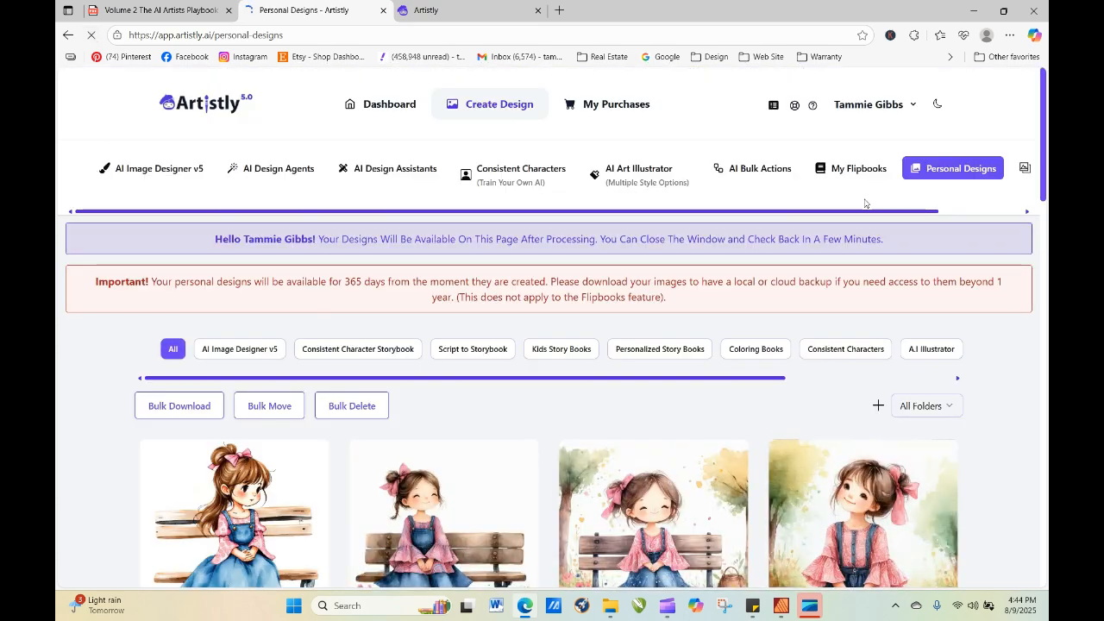
scroll(1045, 94, "down", 3)
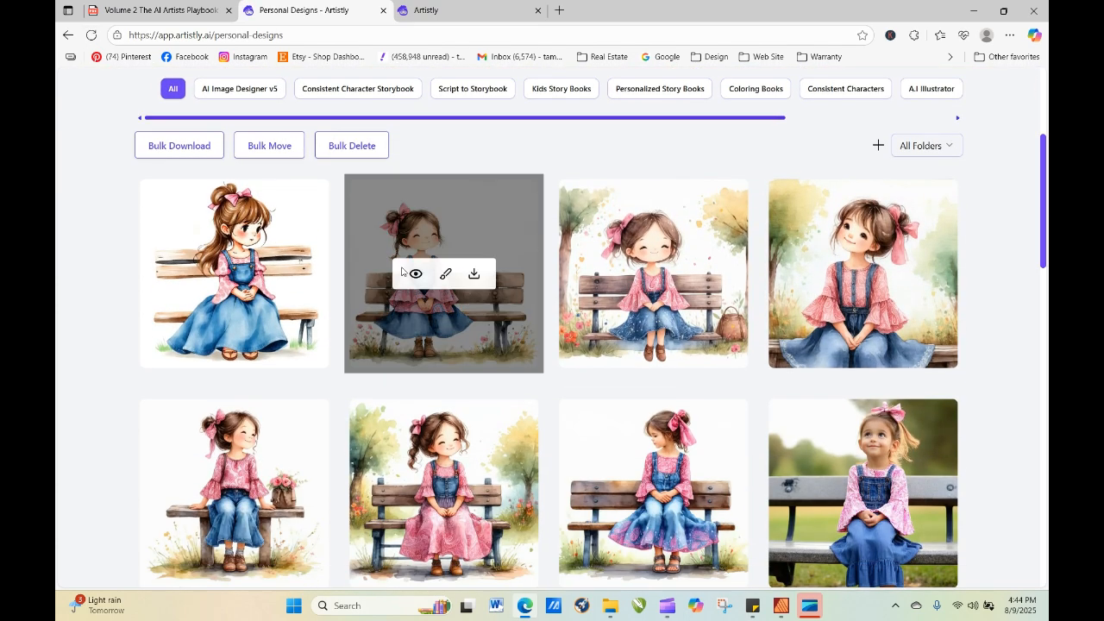
left_click(206, 276)
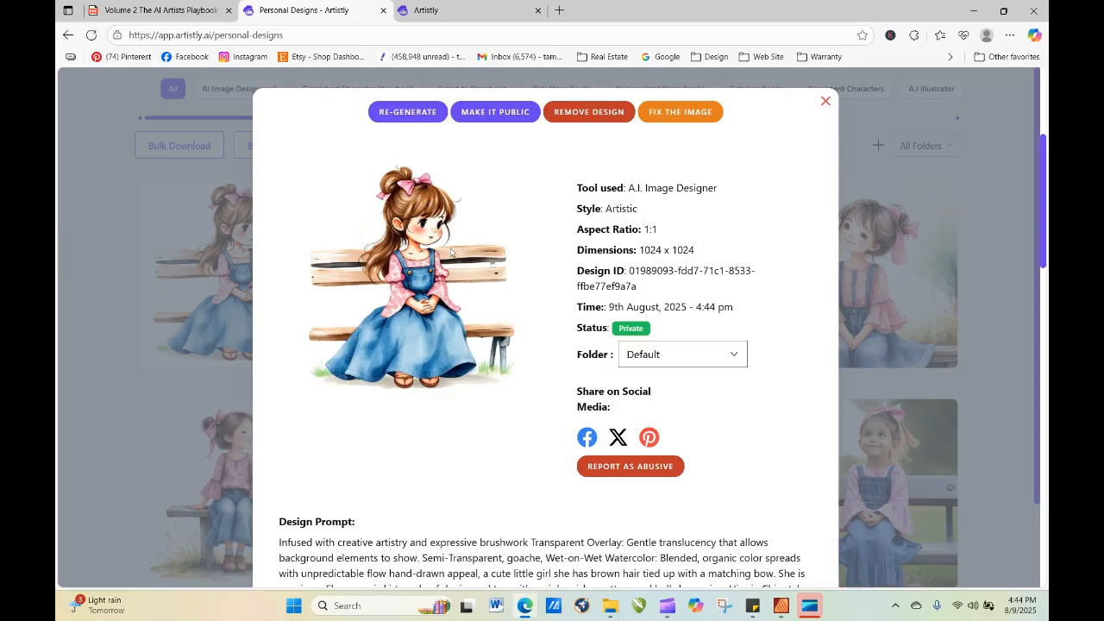
Reopen this design's prompt for regeneration, remove the line break before "show" and add "minimalist facial features, " at the start.
left_click(408, 112)
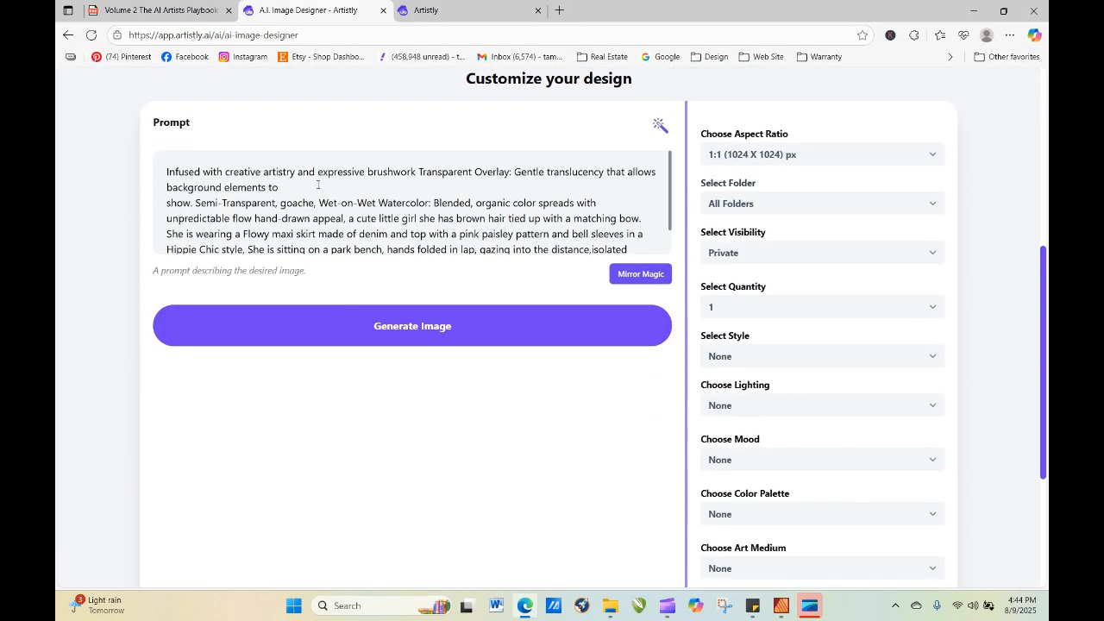
key("Delete")
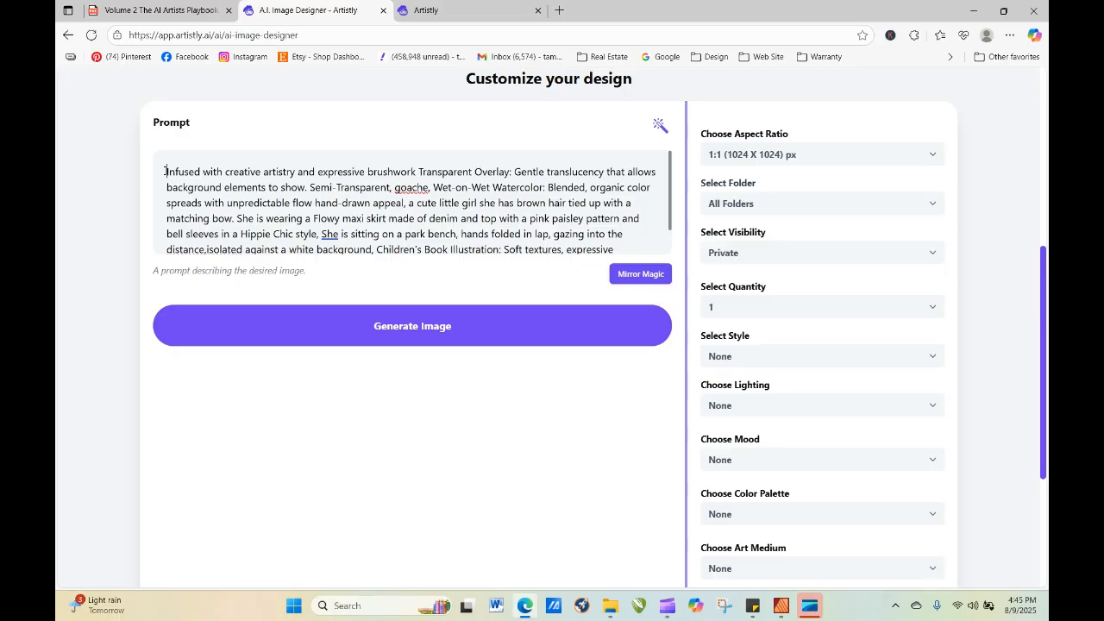
type("minimalist")
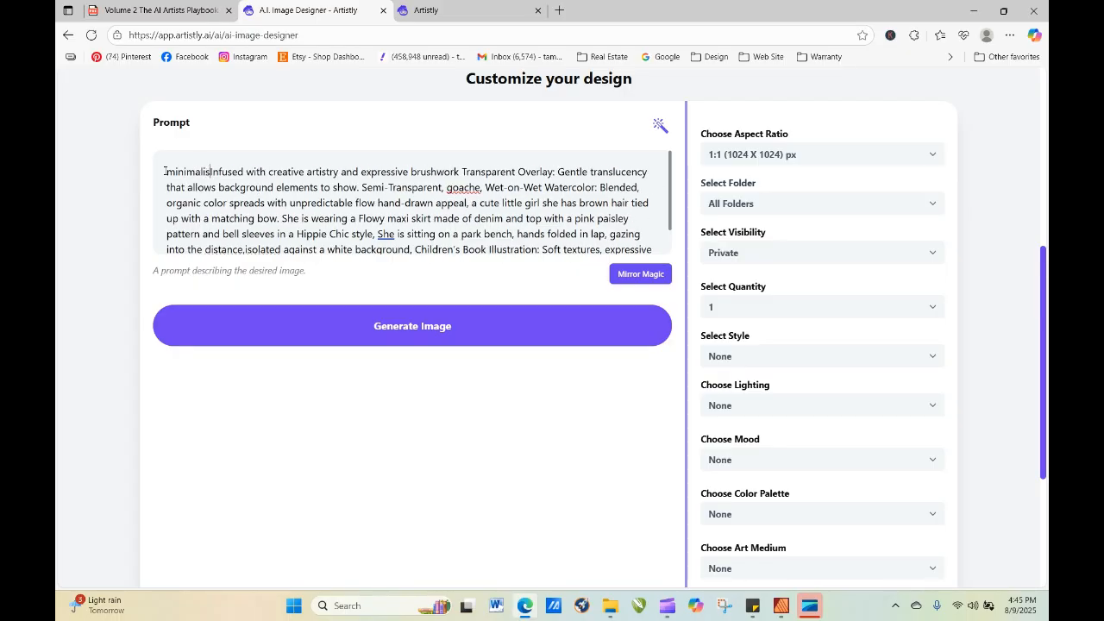
type(" facial ")
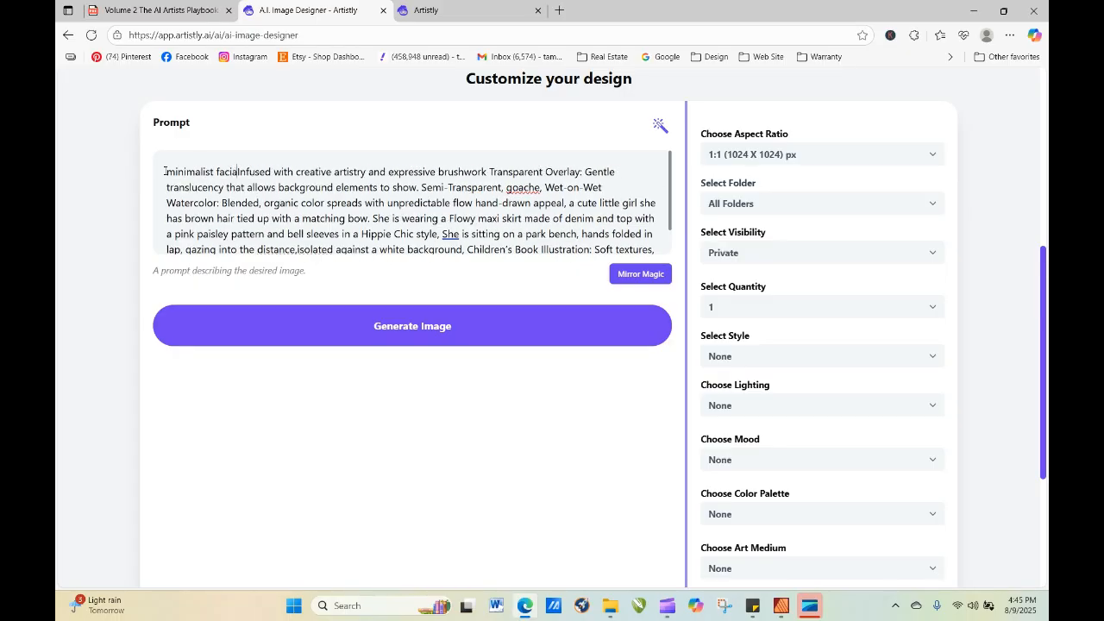
type("features,")
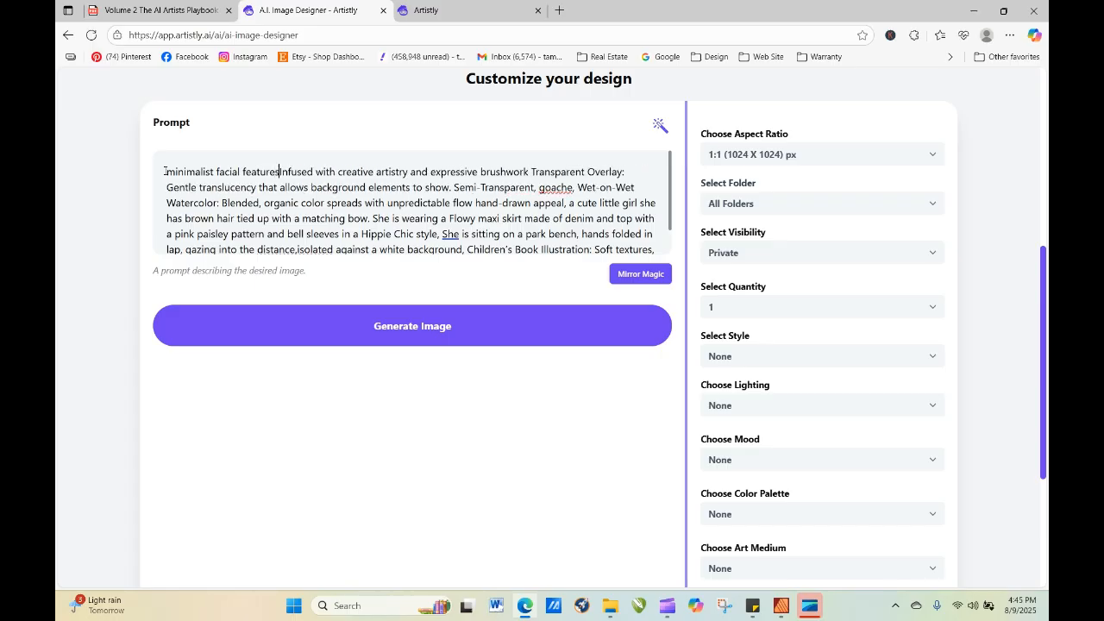
Generate the image from the minimalist facial features prompt, refresh the personal designs and open the result's details.
left_click(384, 321)
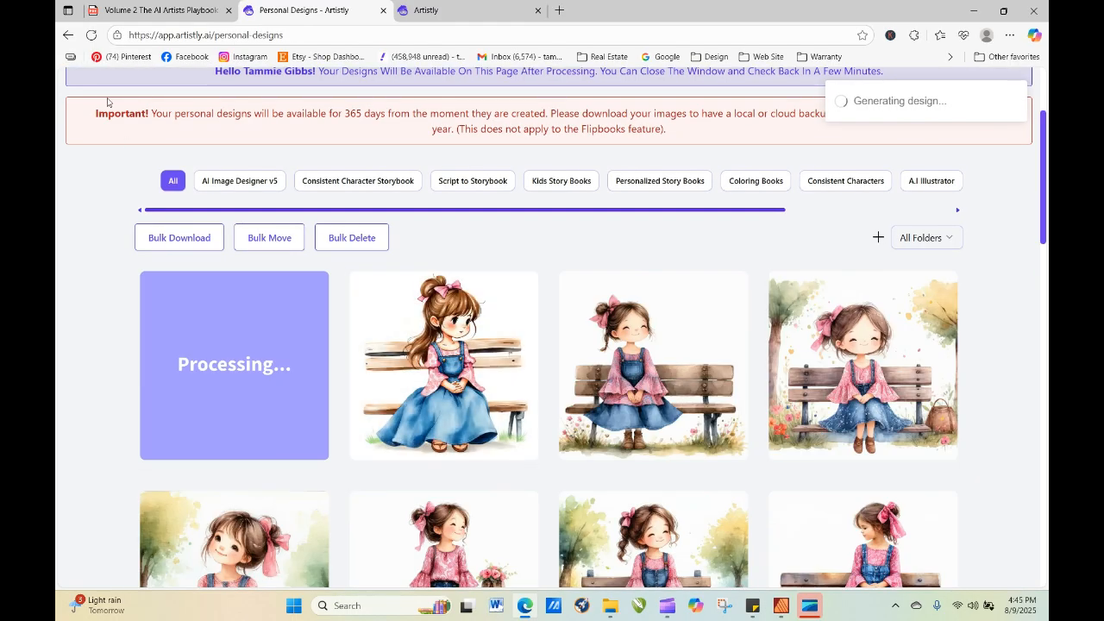
left_click(90, 36)
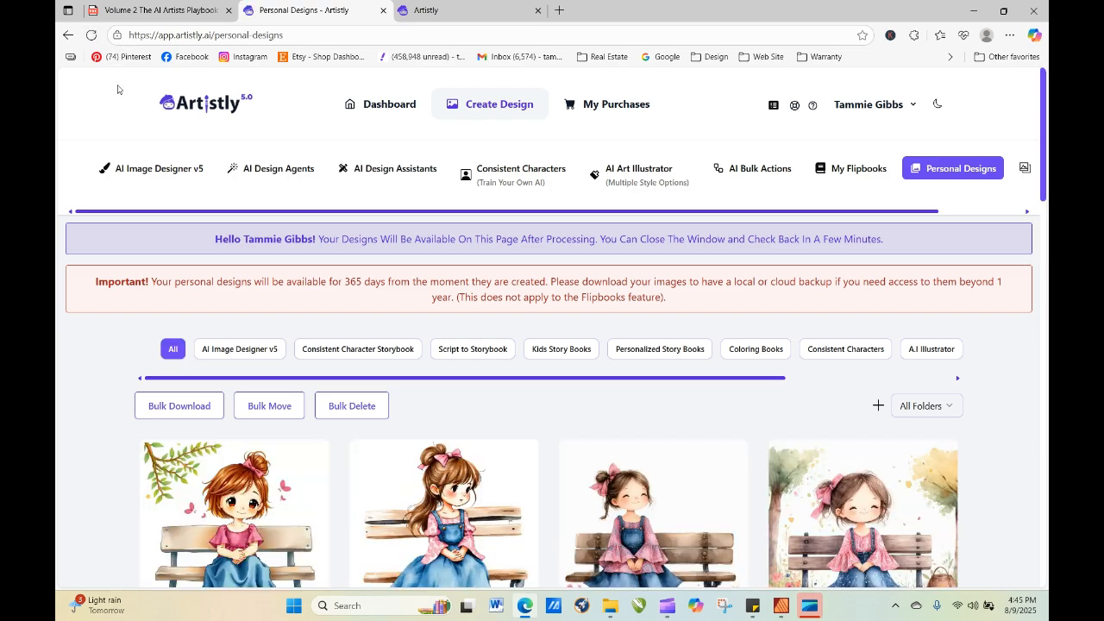
mouse_move(189, 496)
left_click(206, 535)
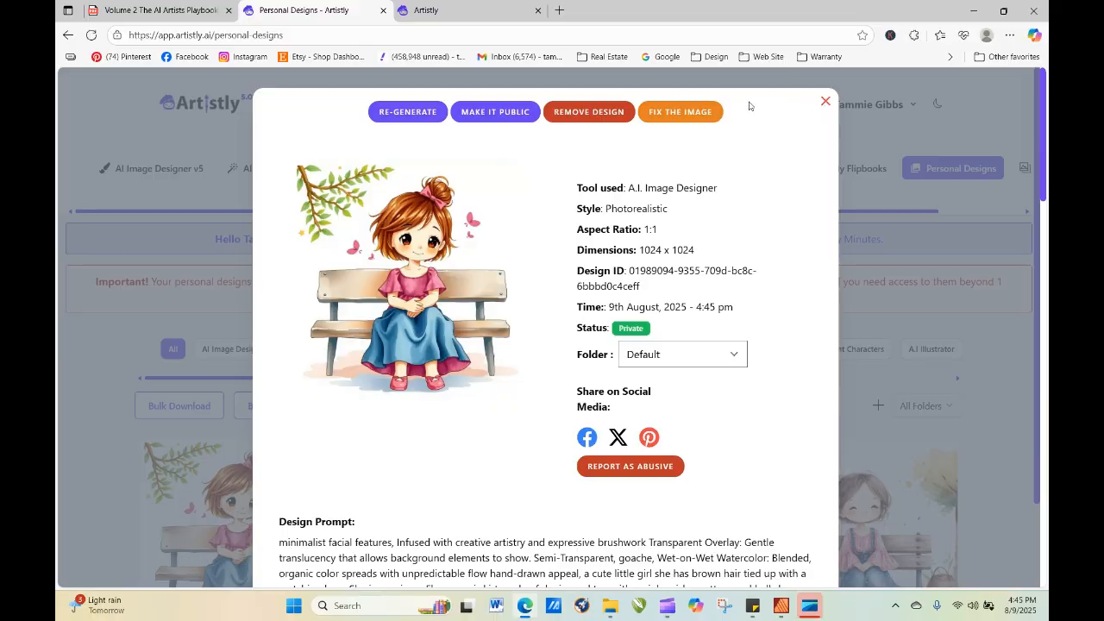
Remove the minimalist facial features design and look over the remaining images in the personal designs.
left_click(552, 112)
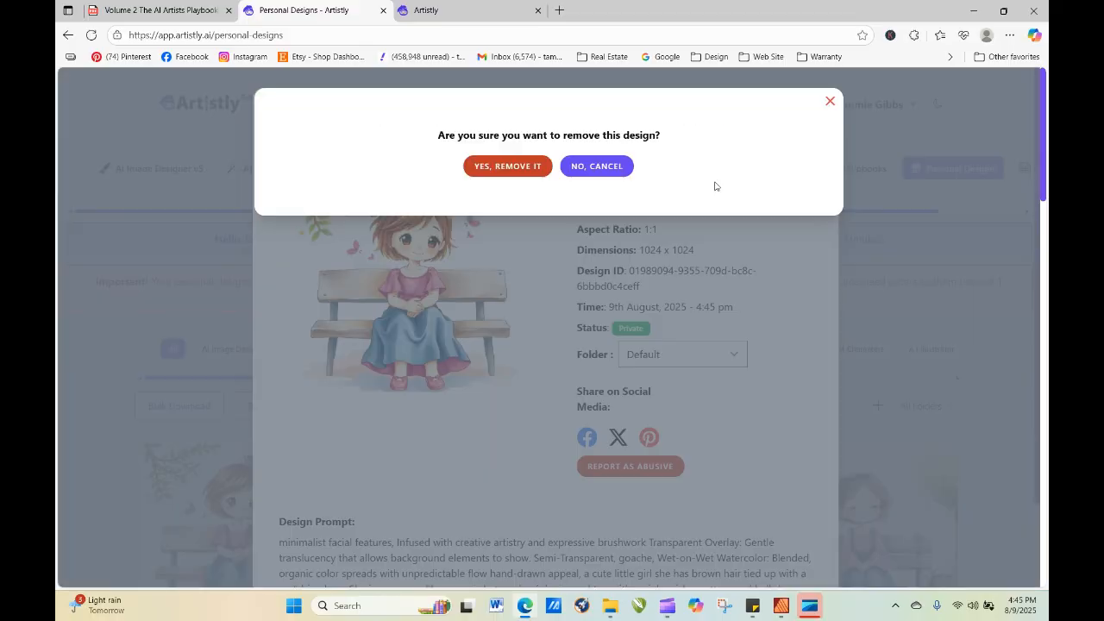
left_click(487, 166)
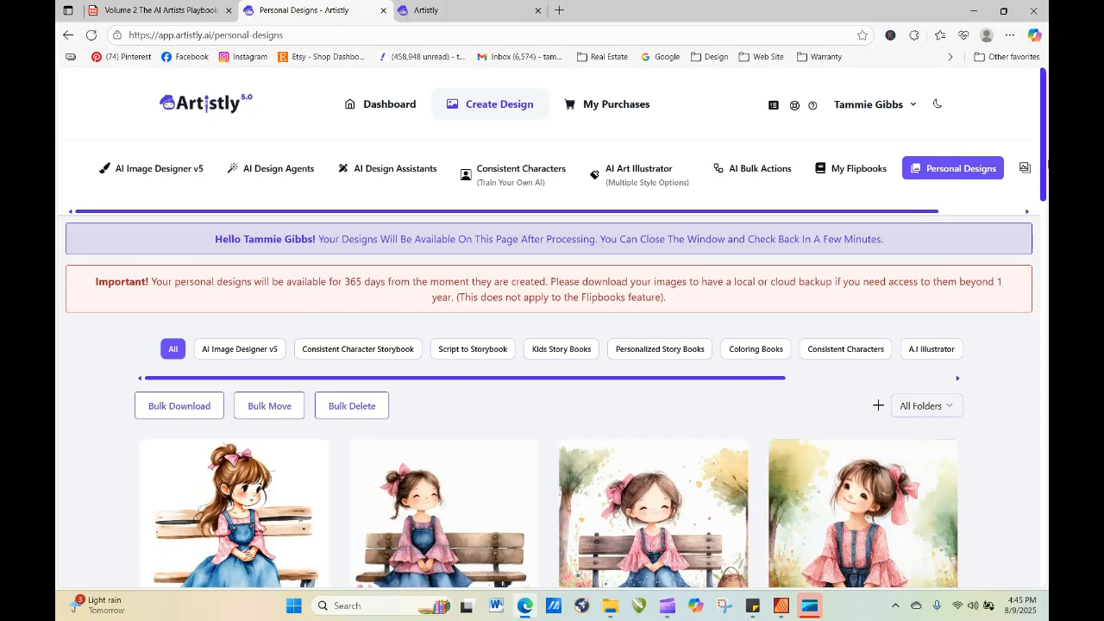
scroll(1044, 141, "down", 3)
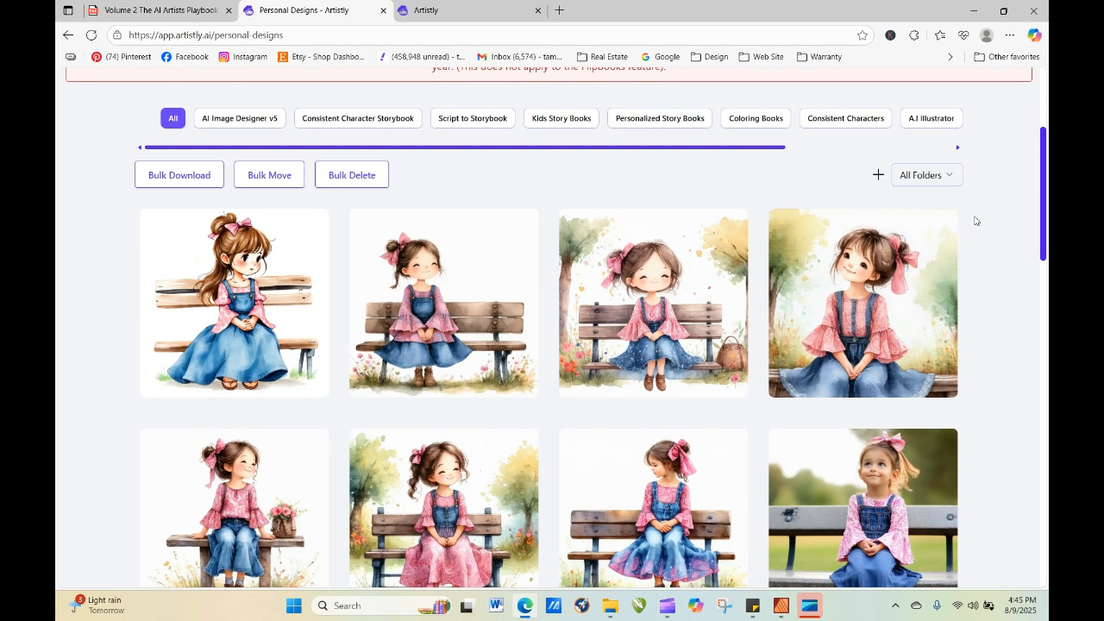
mouse_move(415, 305)
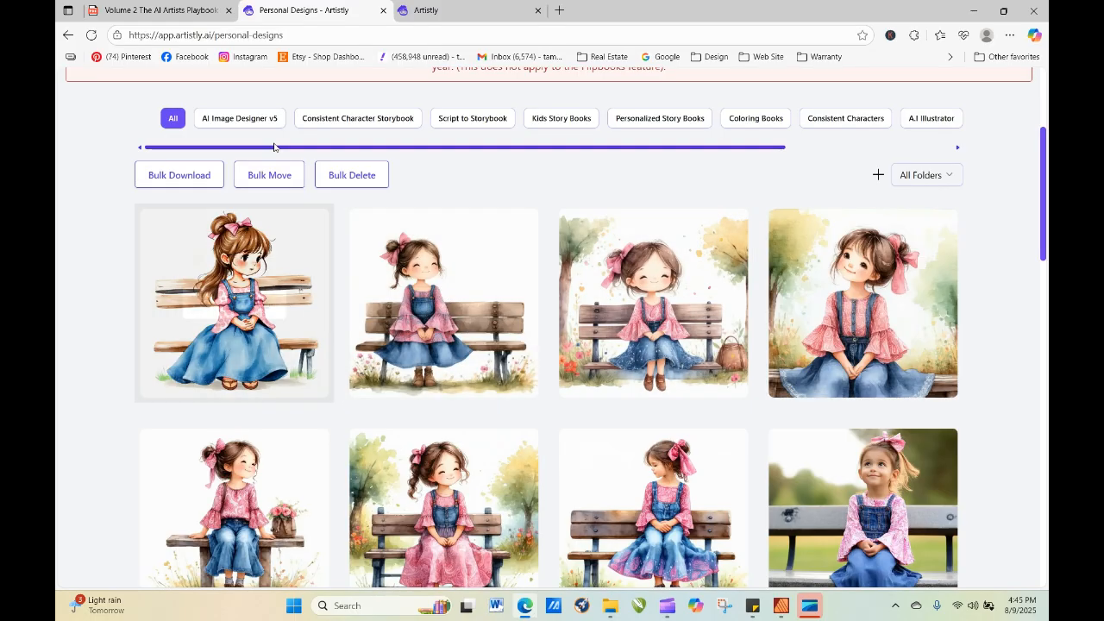
left_click_drag(1045, 194, 1042, 69)
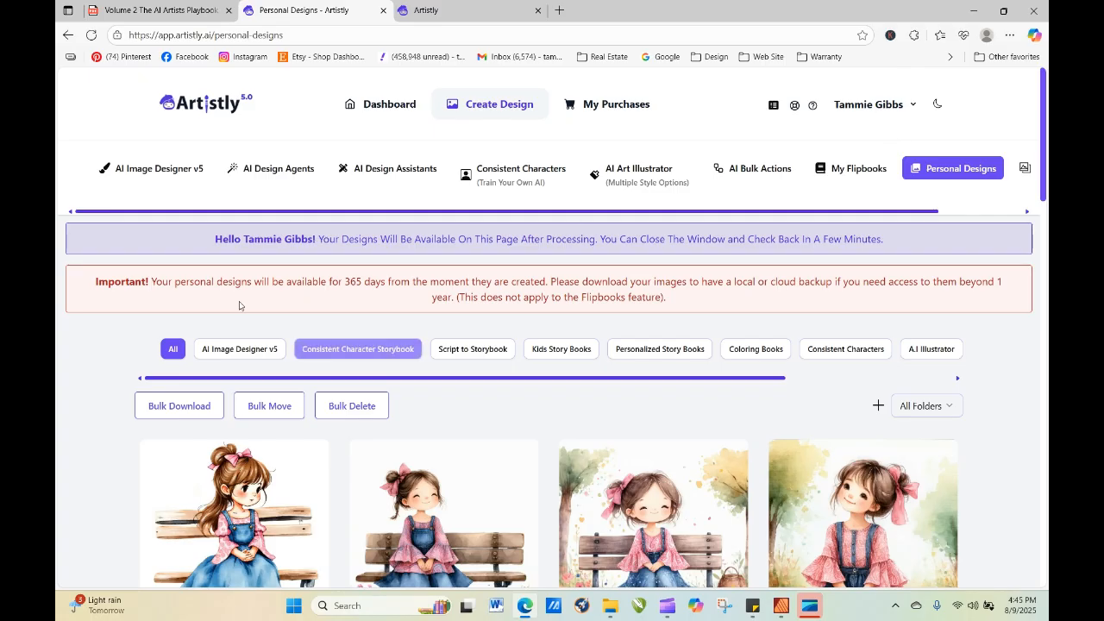
Paste the copied Transparent Overlay prompt into AI Image Designer v5's Artistic Designer category and generate one 1:1 image.
left_click(198, 173)
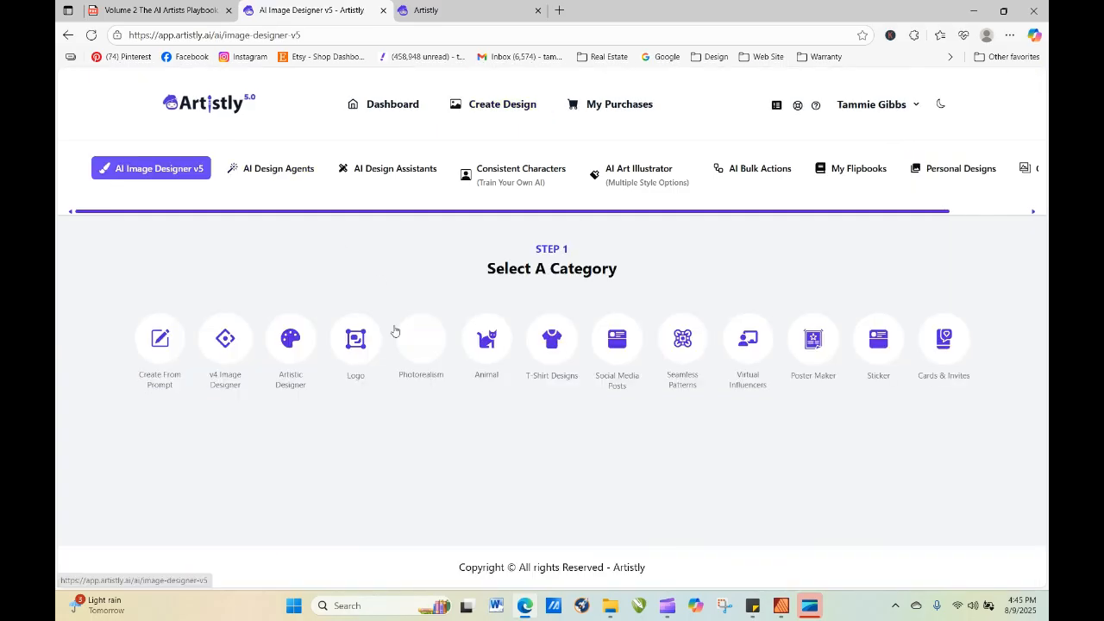
left_click(291, 341)
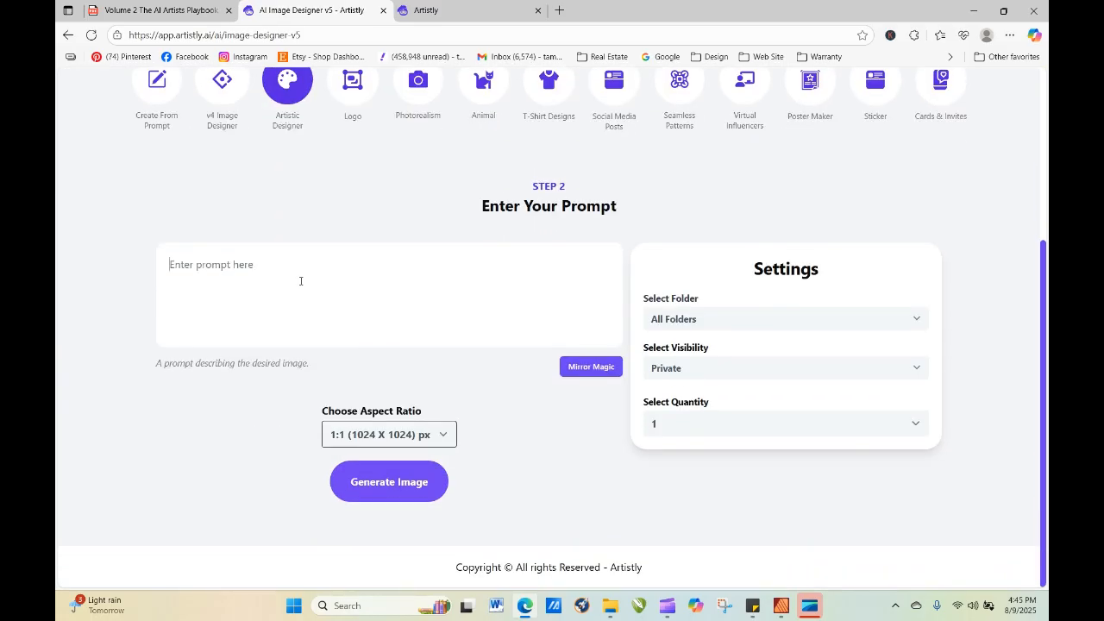
right_click(300, 281)
left_click(349, 403)
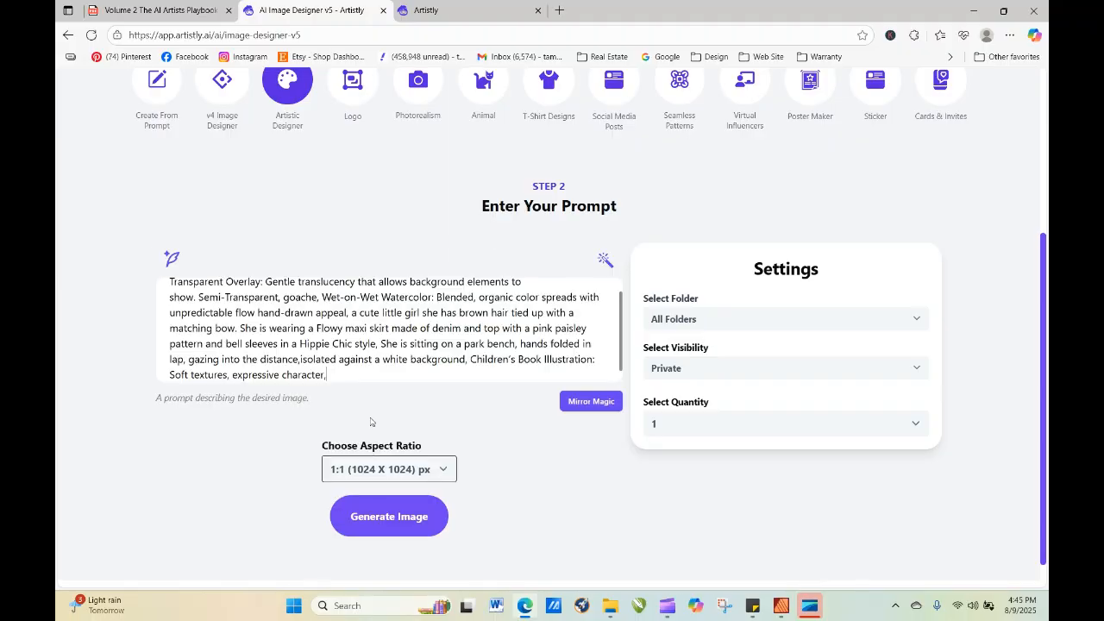
left_click(409, 517)
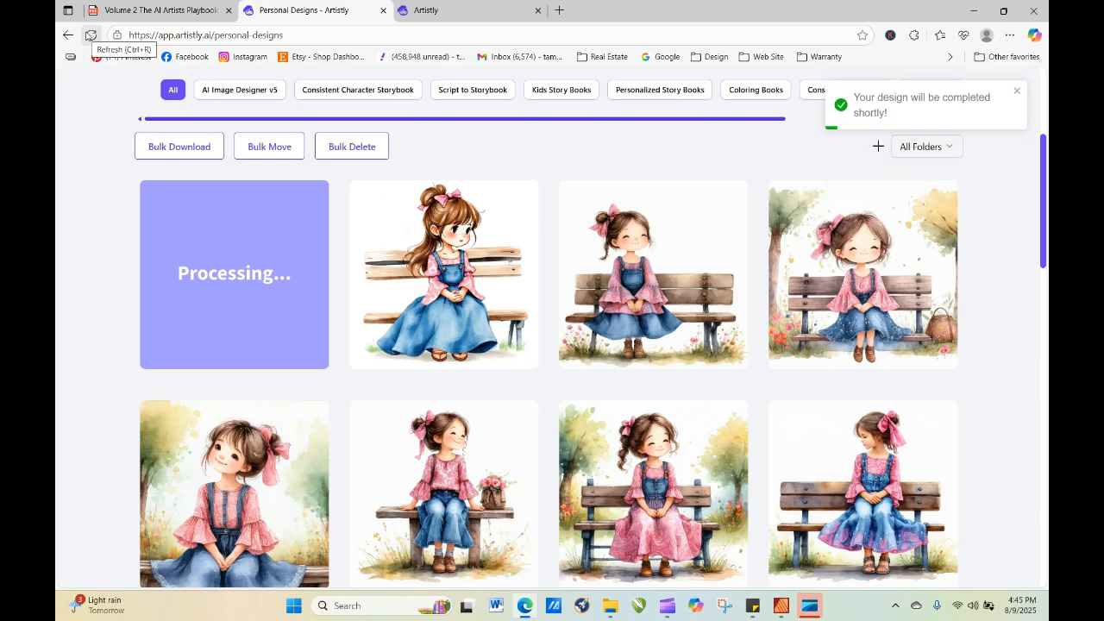
Refresh the personal designs until the Artistic Designer image has finished processing, inspect its details and remove that design.
left_click(90, 35)
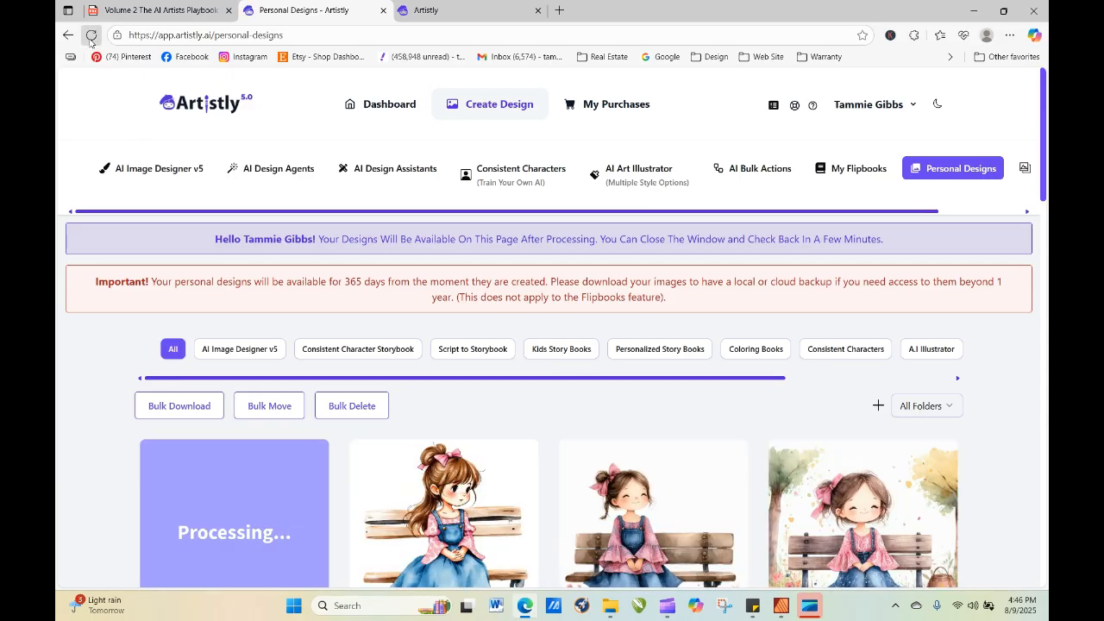
left_click(90, 34)
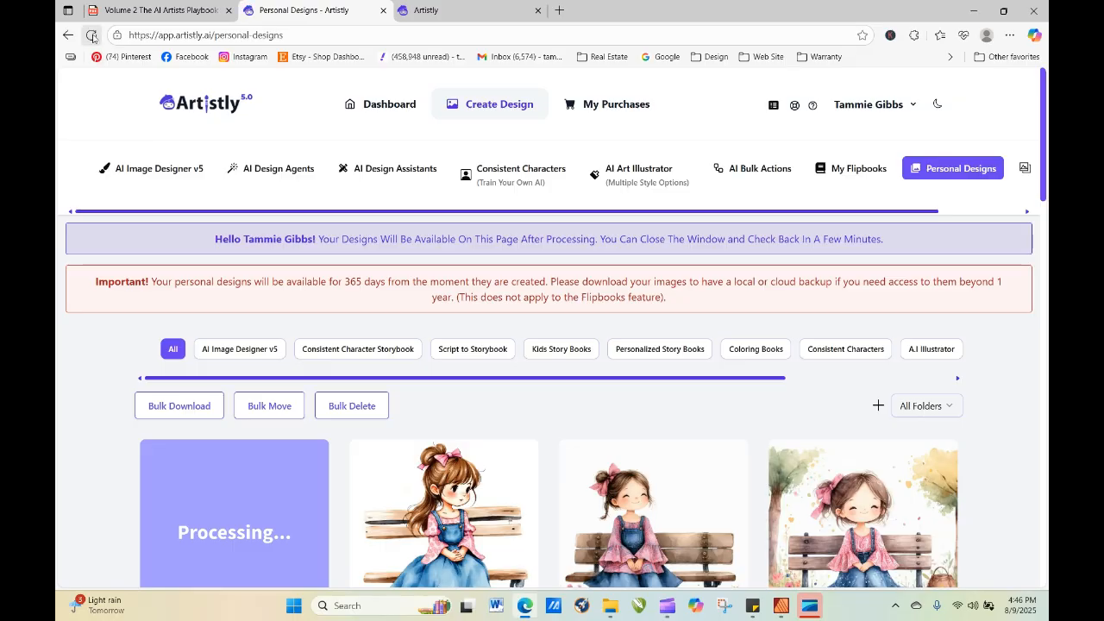
left_click(92, 36)
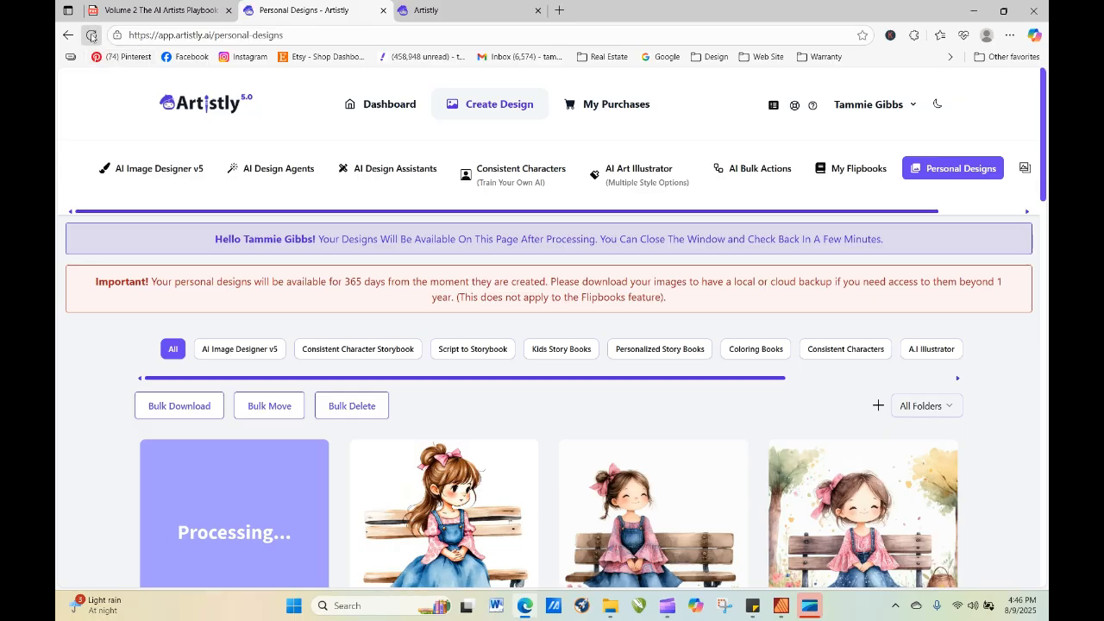
left_click(91, 35)
left_click(92, 35)
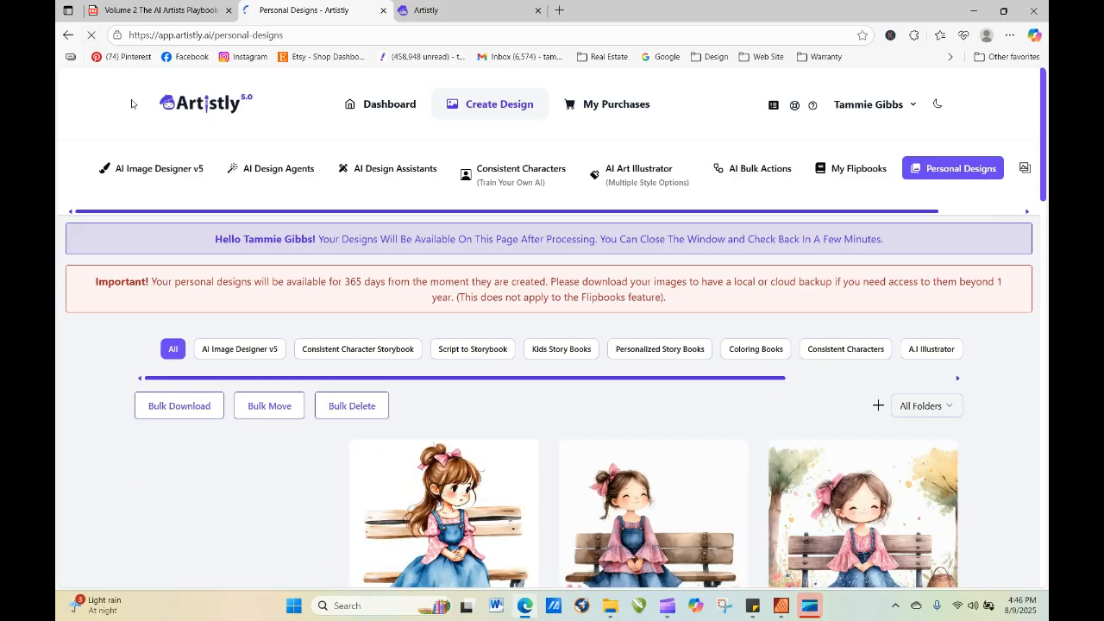
left_click(212, 533)
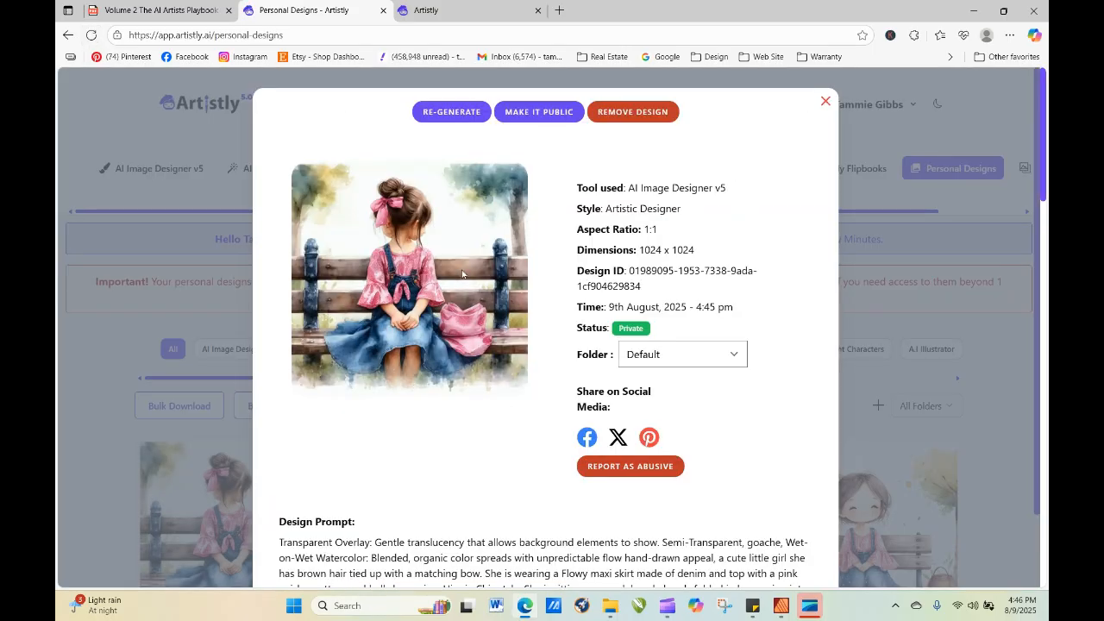
left_click(635, 114)
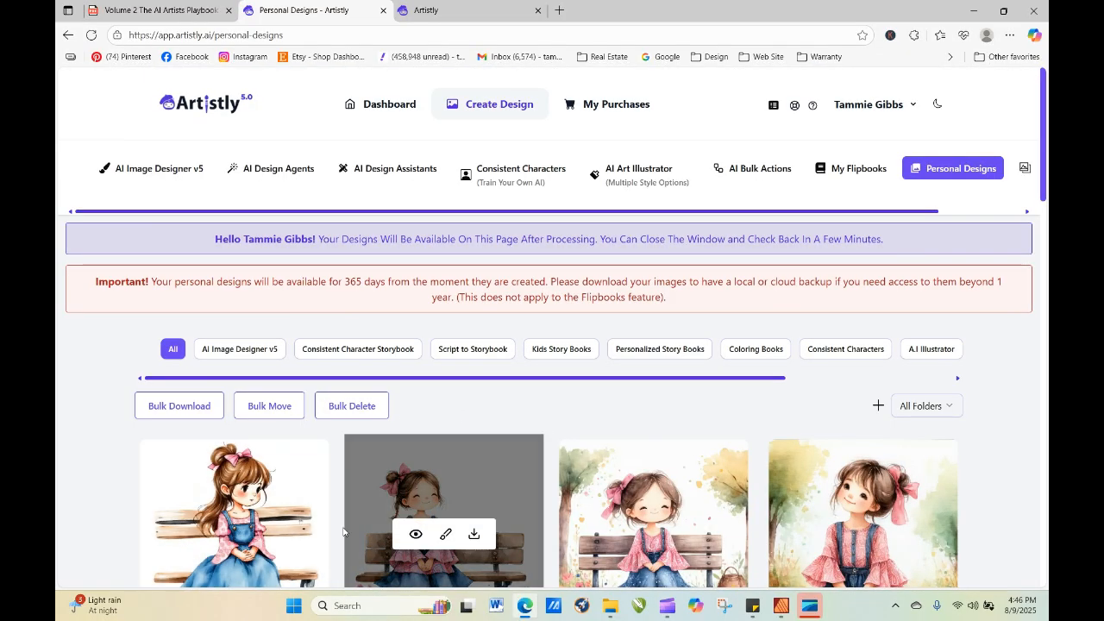
Paste the Transparent Overlay prompt into AI Image Designer v5's Artistic Designer, delete the word "goache," and generate one 1:1 image.
left_click(194, 171)
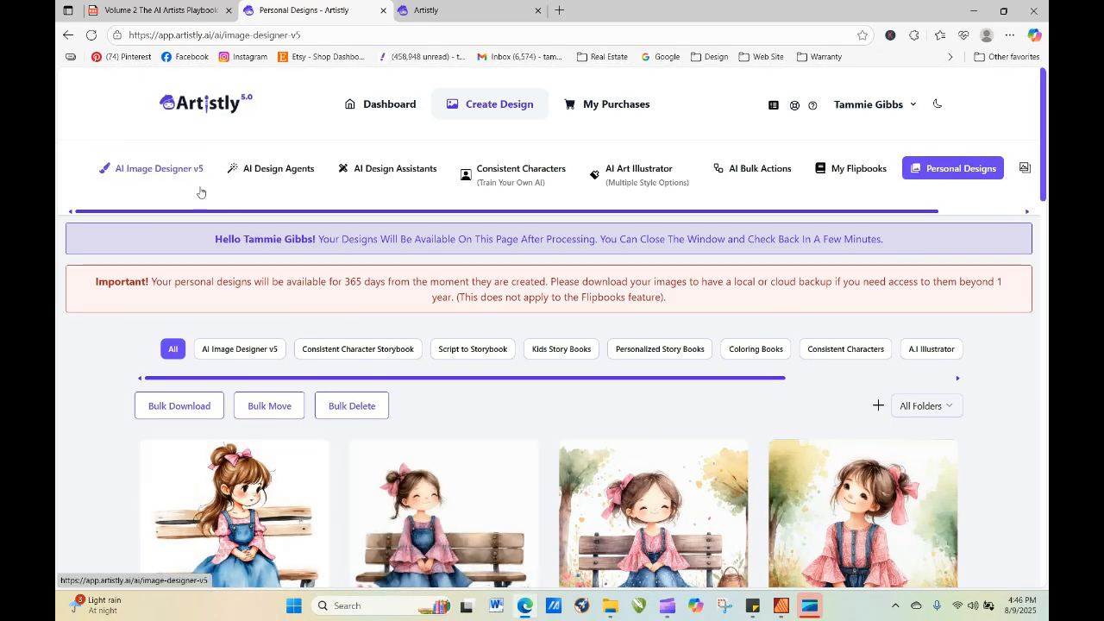
left_click(300, 347)
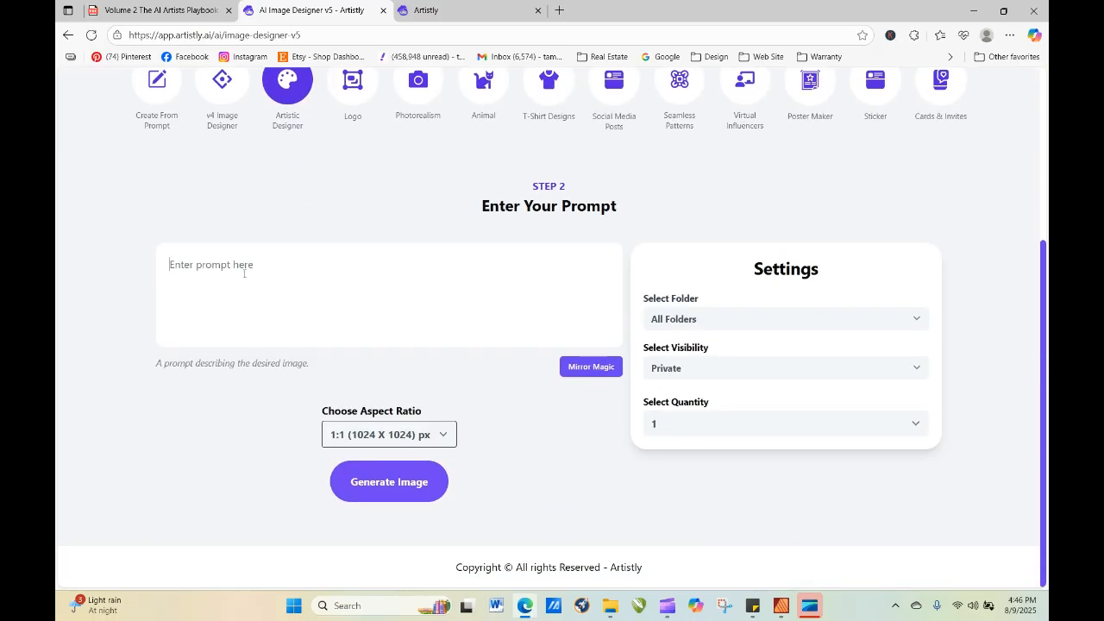
right_click(246, 274)
left_click(274, 399)
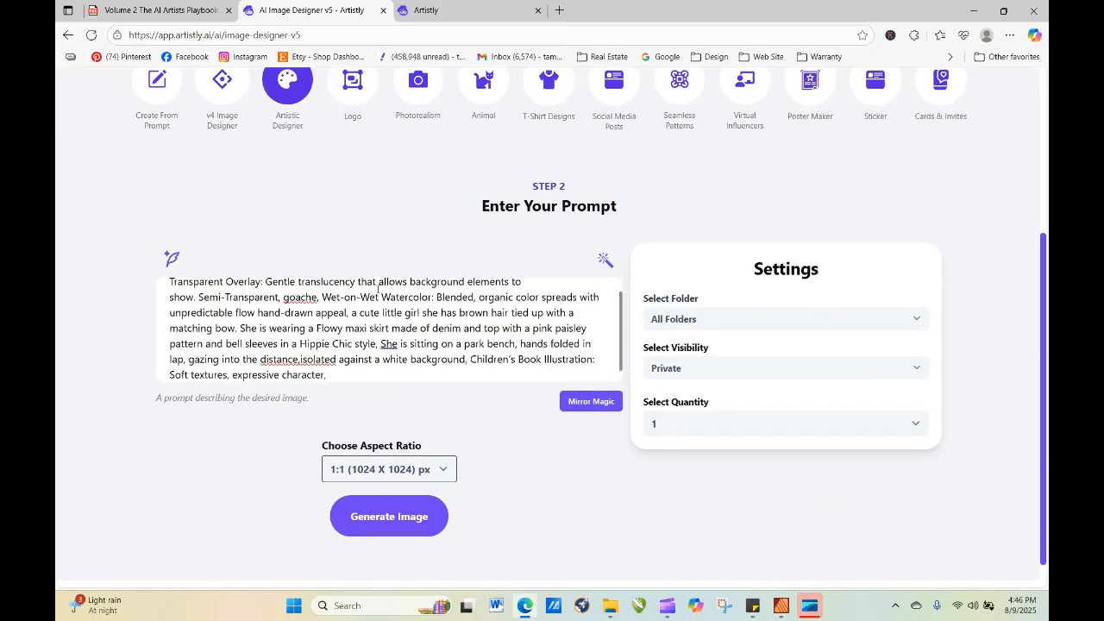
left_click_drag(283, 298, 322, 299)
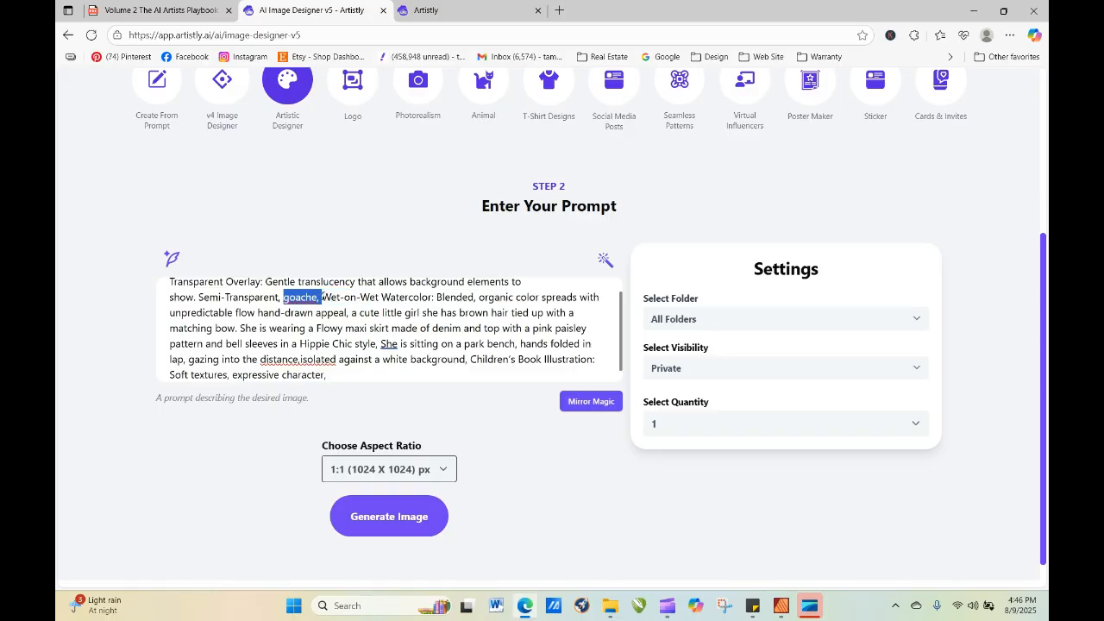
key("BackSpace")
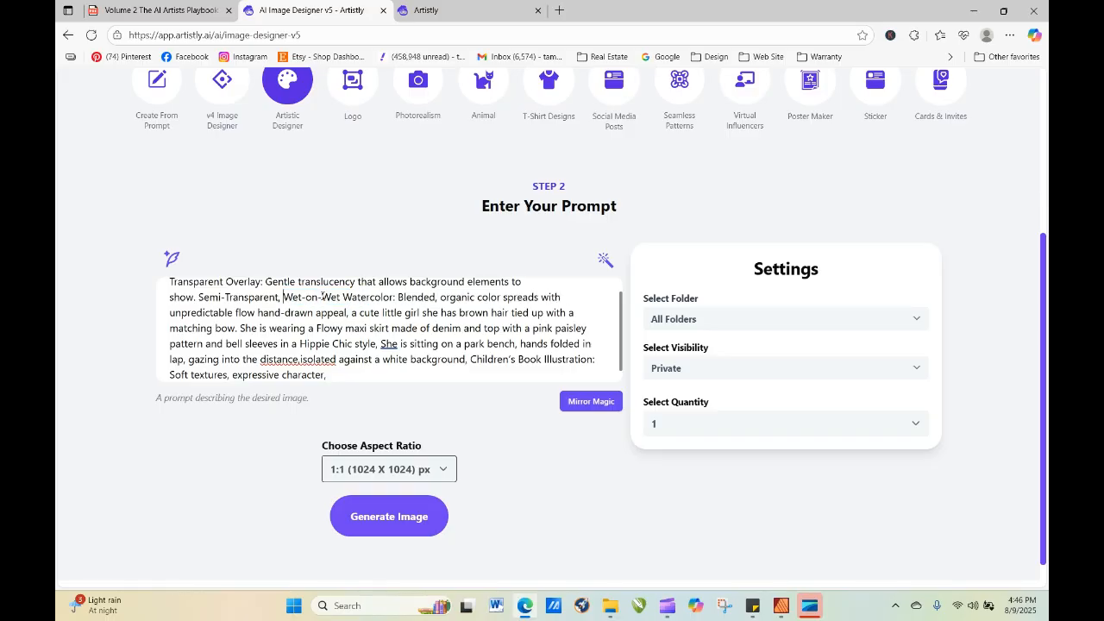
left_click(428, 512)
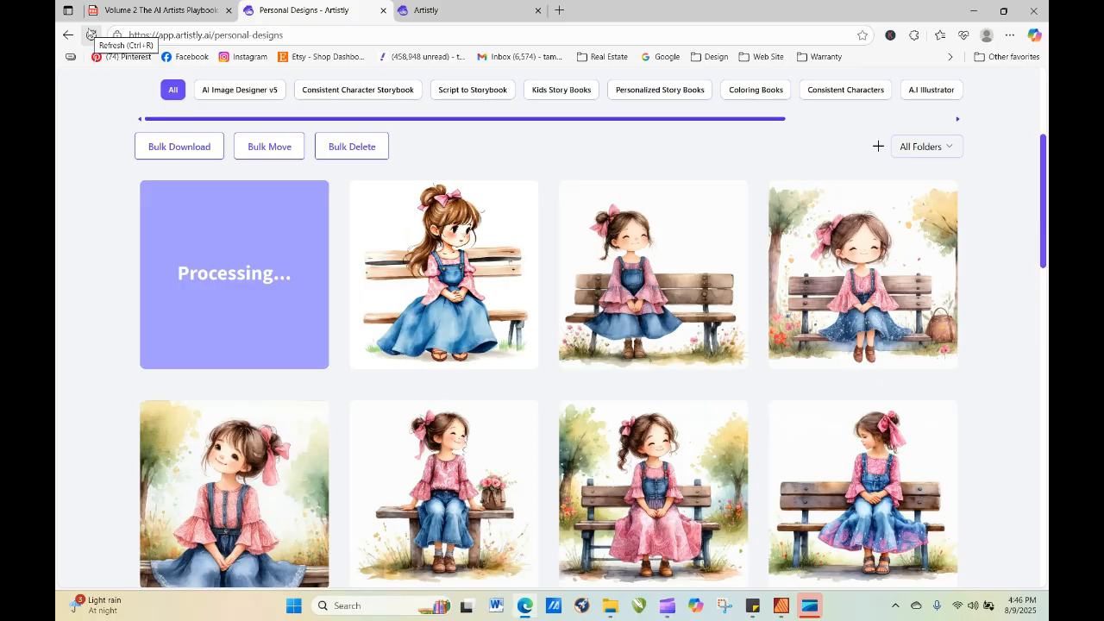
Refresh the personal designs until the new image has finished processing and inspect its details and design prompt.
left_click(90, 35)
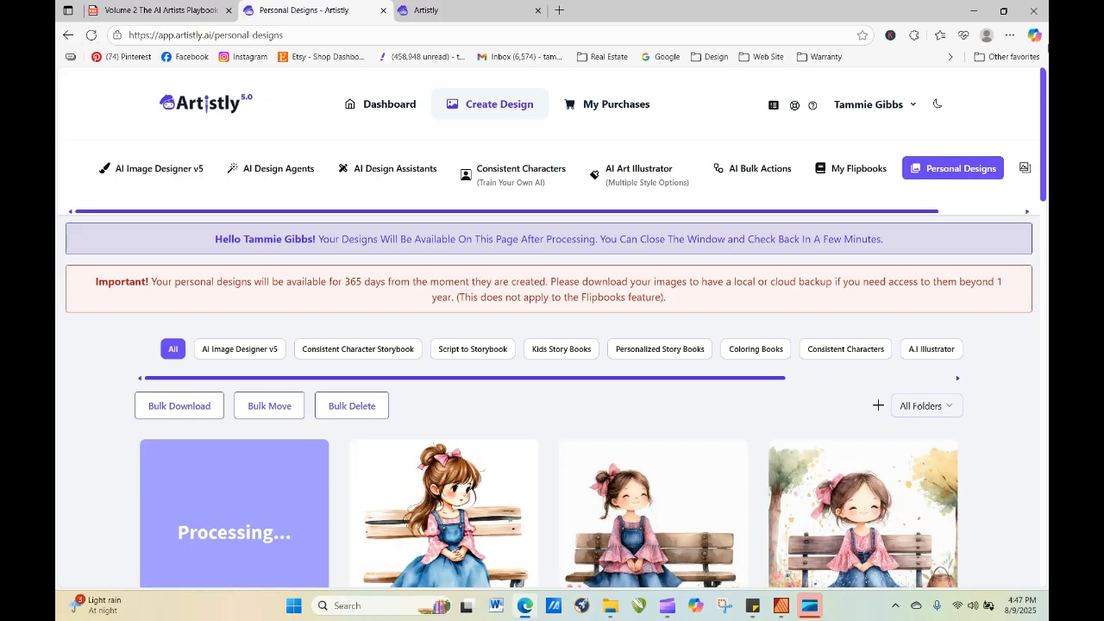
scroll(220, 143, "down", 2)
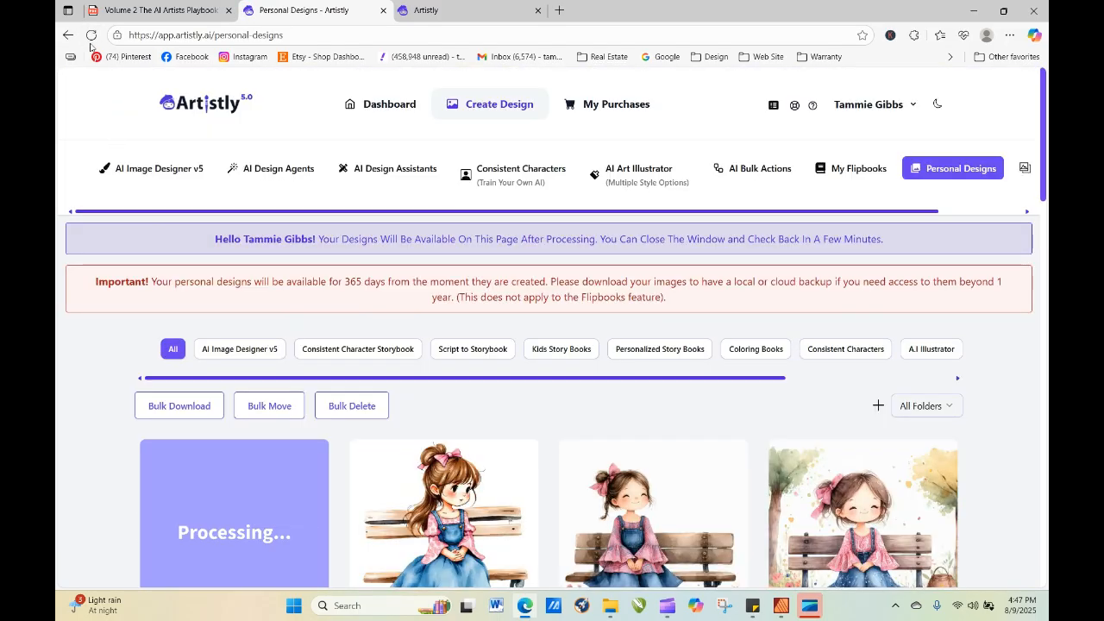
left_click(91, 36)
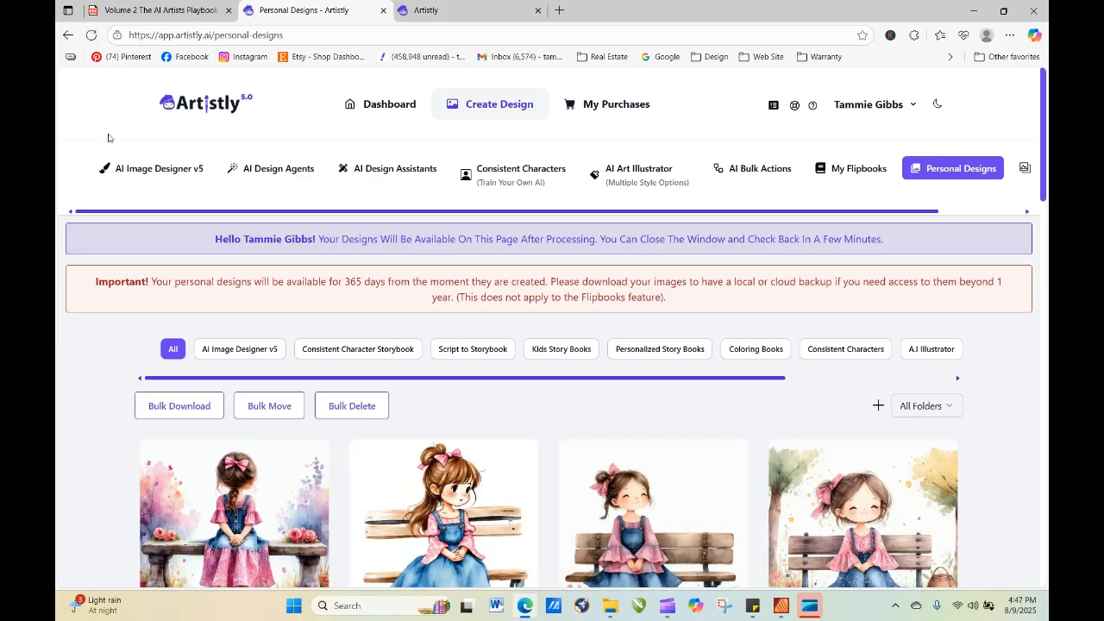
left_click(206, 537)
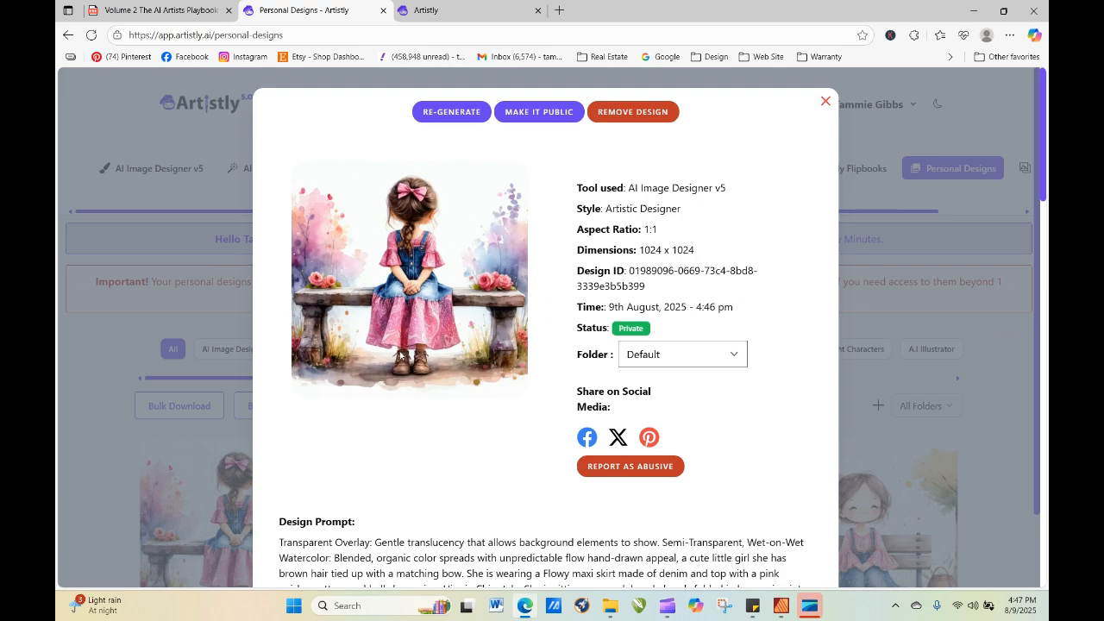
left_click(824, 103)
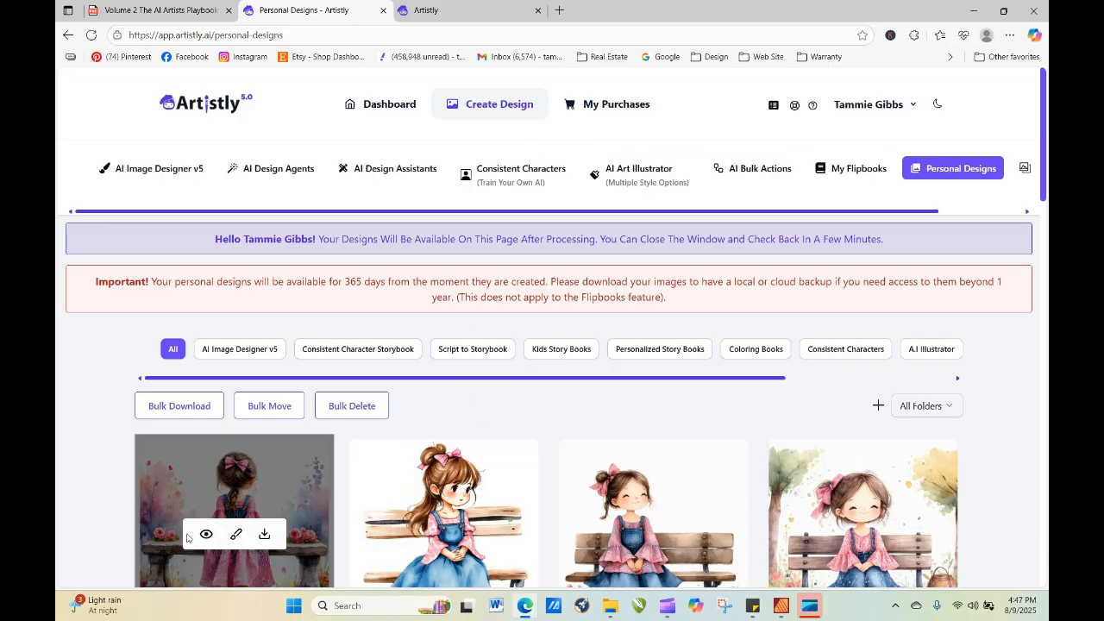
Remove the design of the girl seen from behind on the bench from the personal designs.
left_click(206, 536)
left_click(630, 116)
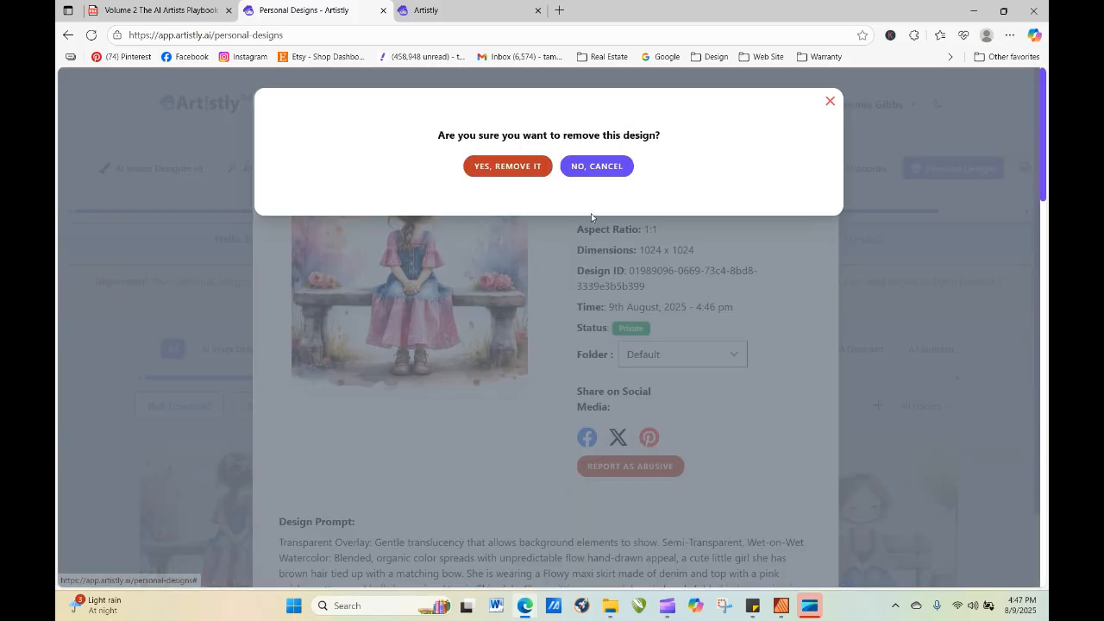
left_click(519, 173)
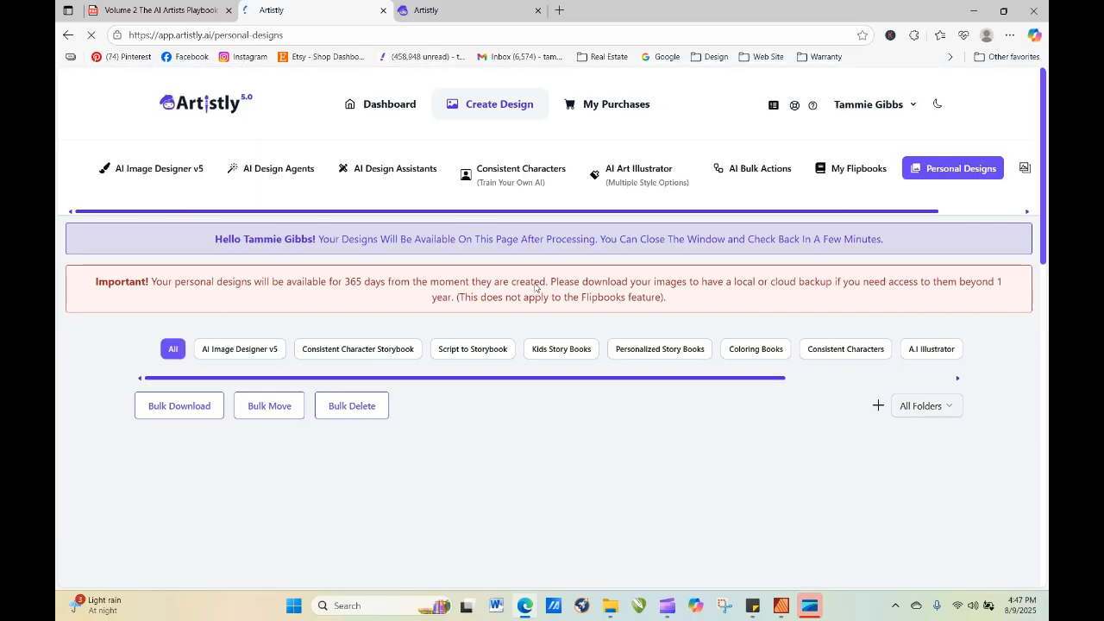
Re-generate the smiling girl on the bench beside a basket from its warm smile watercolor prompt, with the quantity set to 4.
mouse_move(638, 560)
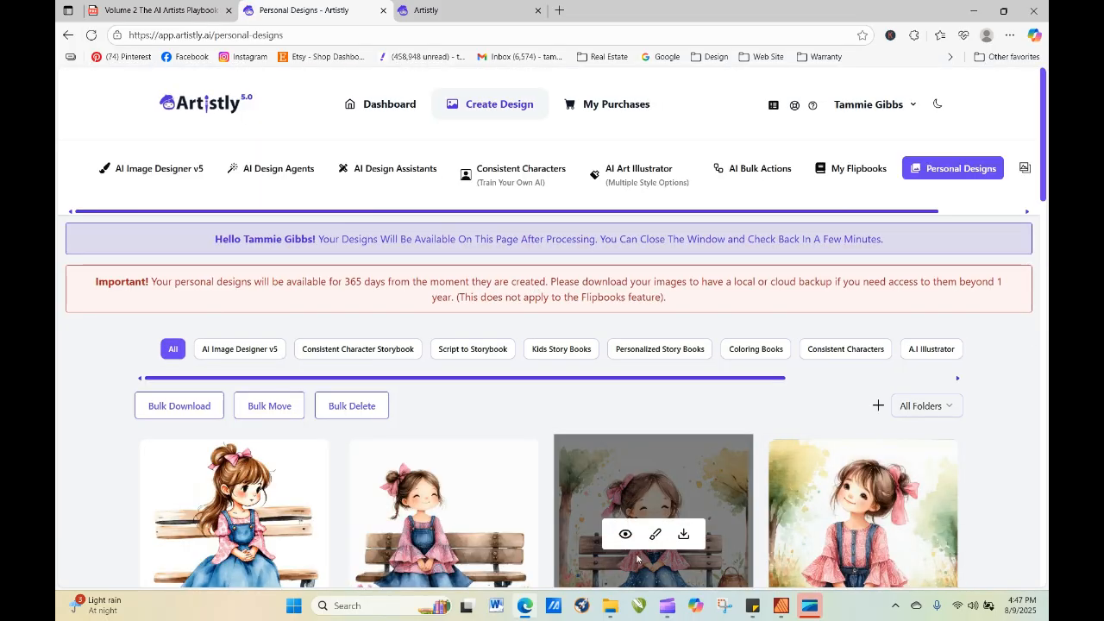
left_click(626, 537)
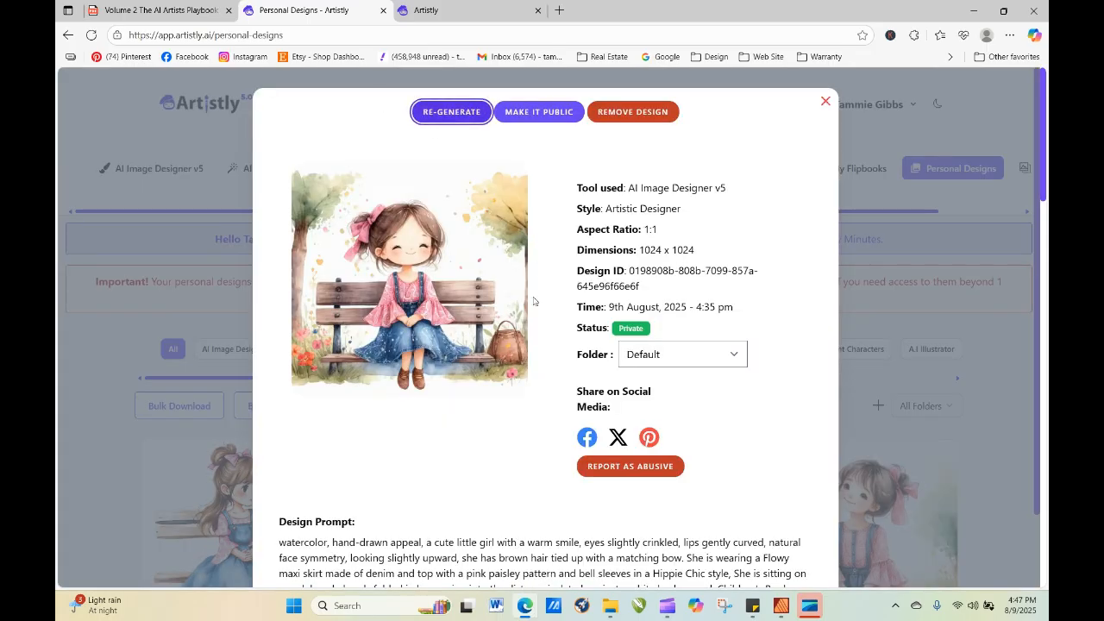
left_click(453, 112)
scroll(526, 353, "down", 4)
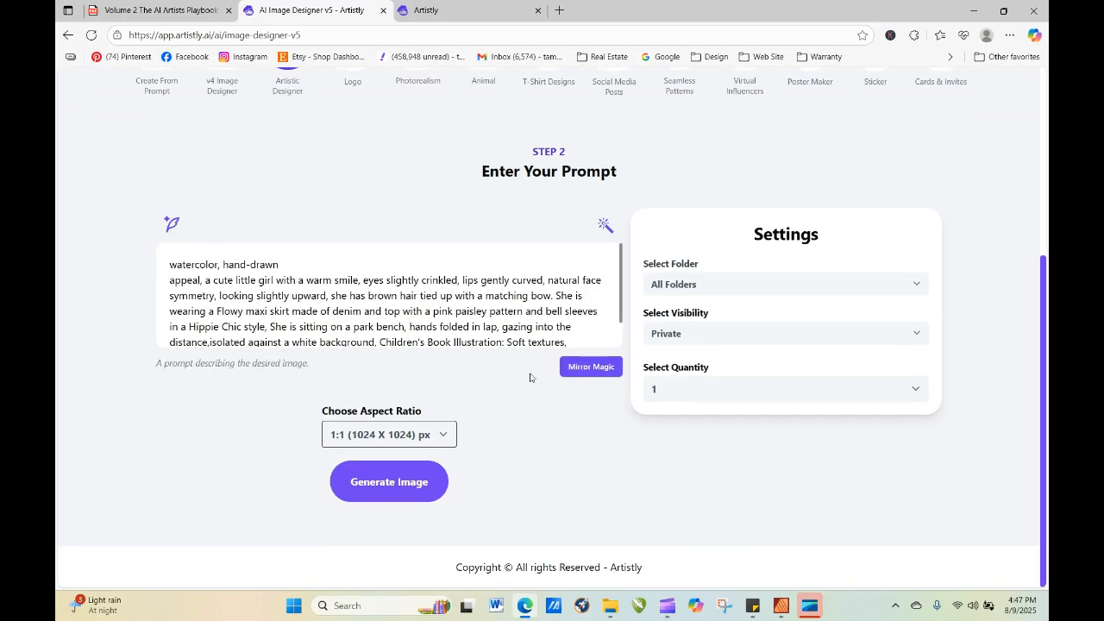
left_click(661, 395)
left_click(662, 471)
left_click(416, 499)
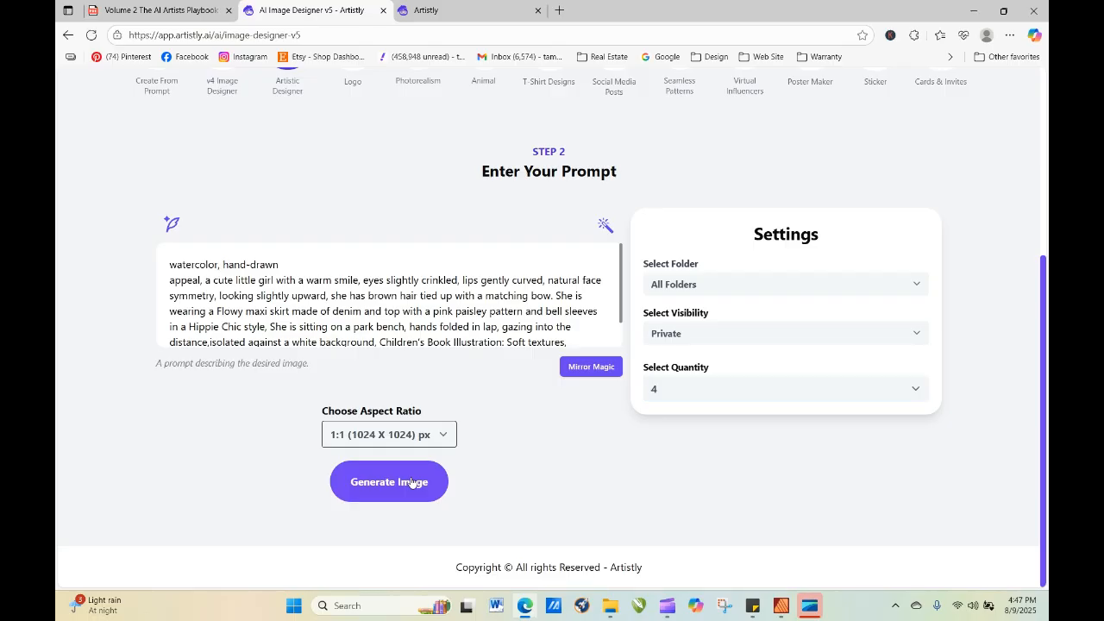
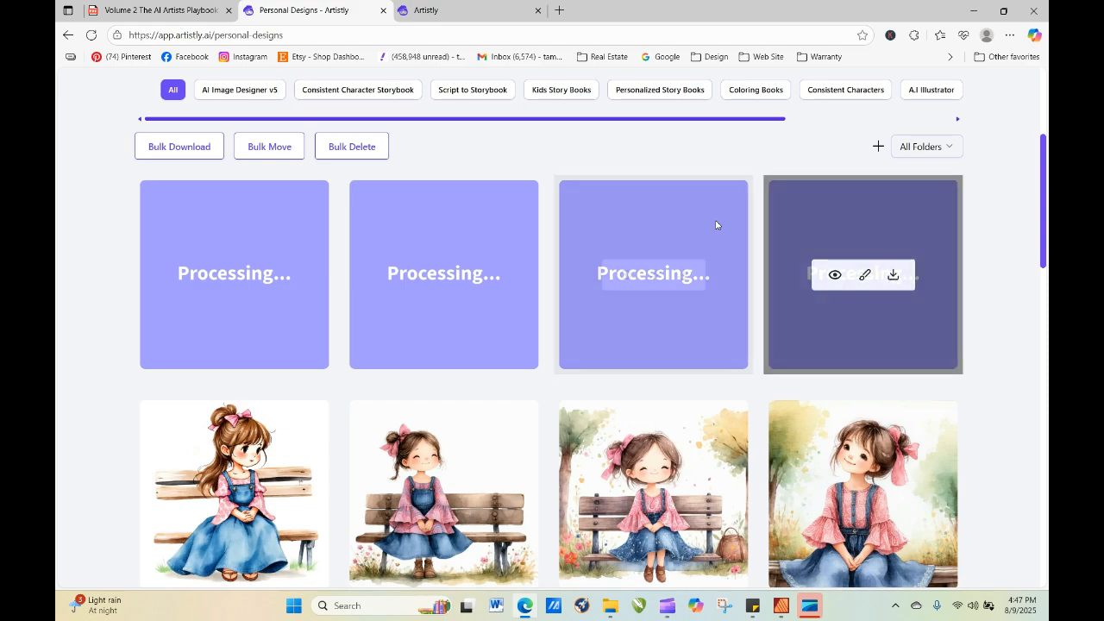
Refresh the personal designs repeatedly to check whether the four re-generated images have finished processing.
left_click(92, 37)
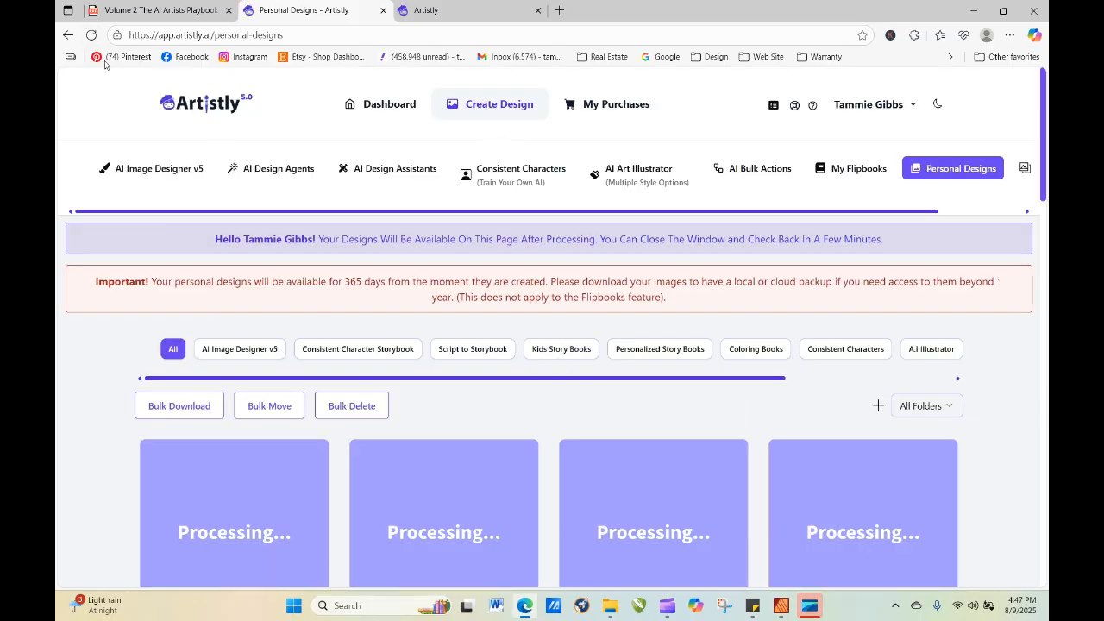
left_click(92, 35)
left_click(92, 40)
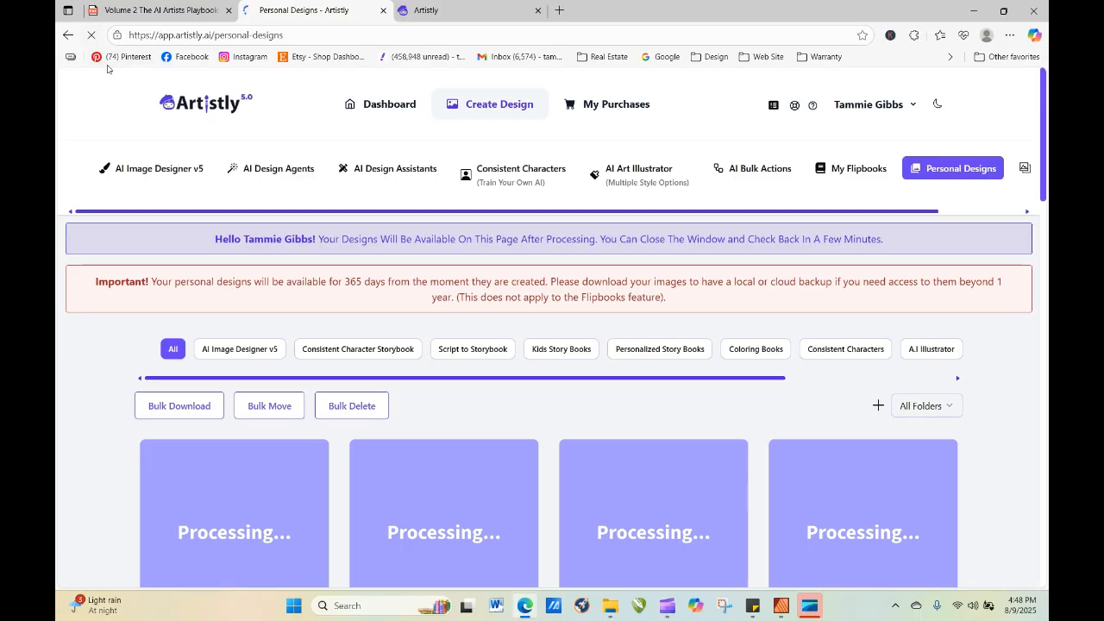
left_click(92, 35)
left_click(92, 37)
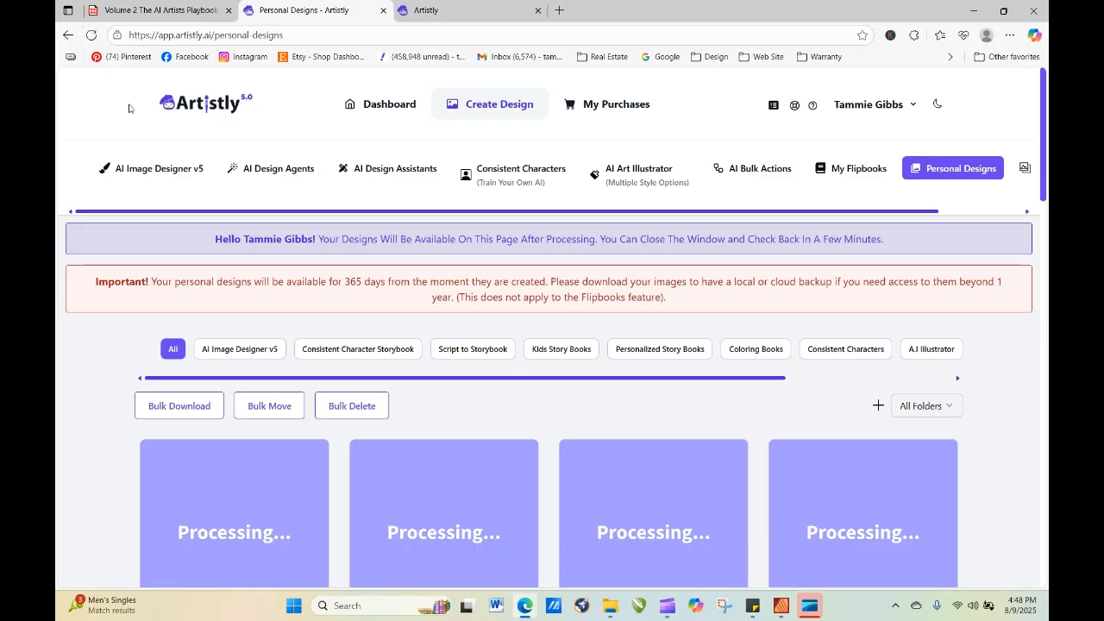
left_click(92, 35)
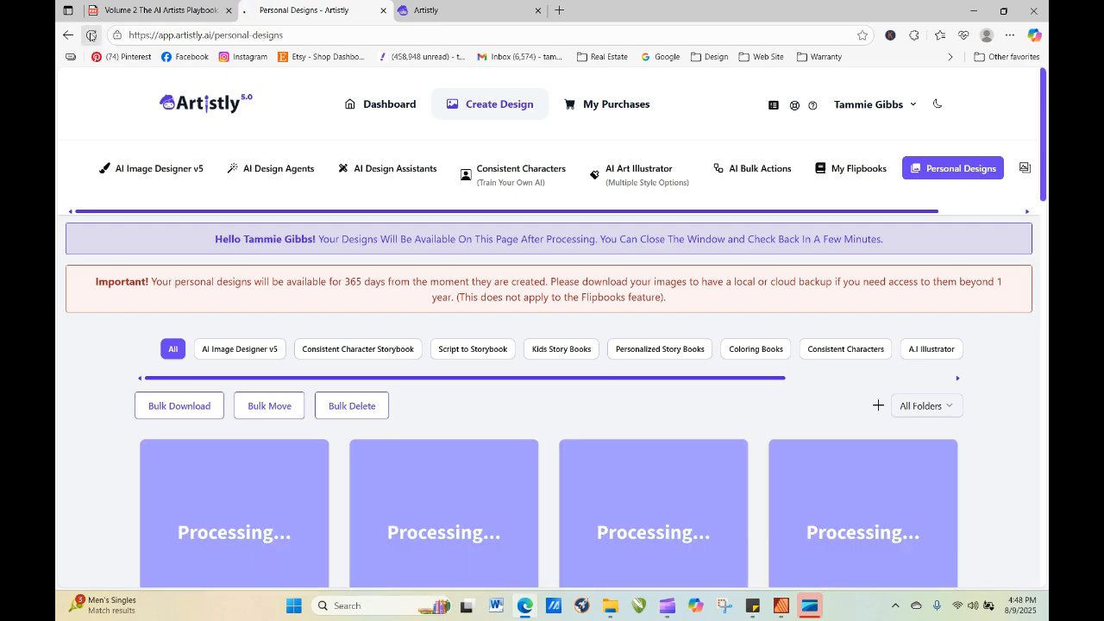
left_click(89, 34)
left_click(93, 40)
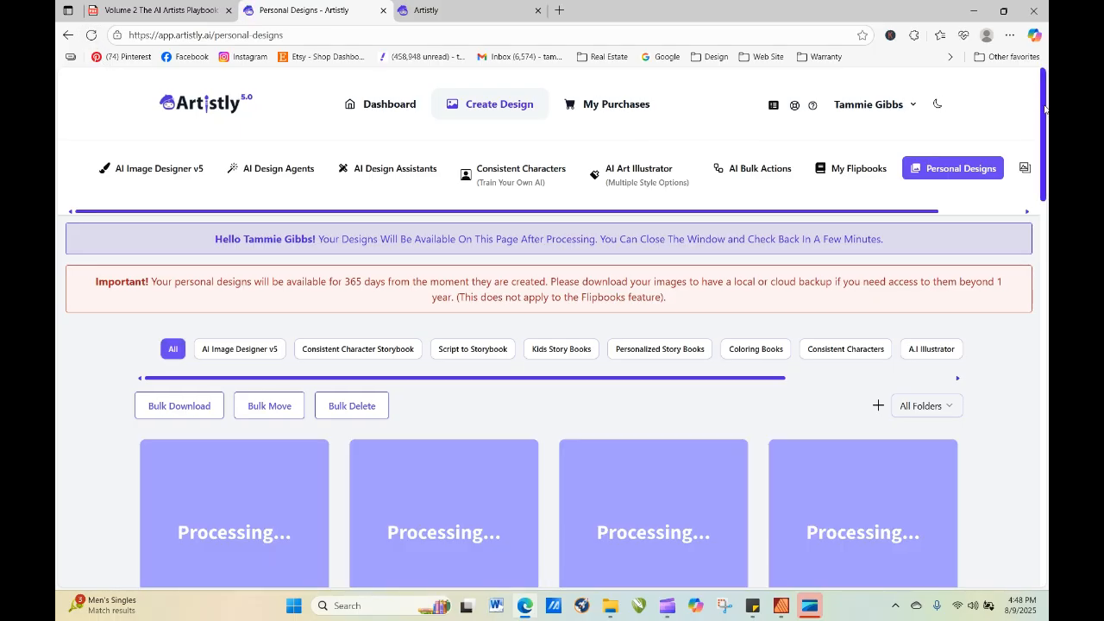
left_click_drag(1045, 110, 1044, 168)
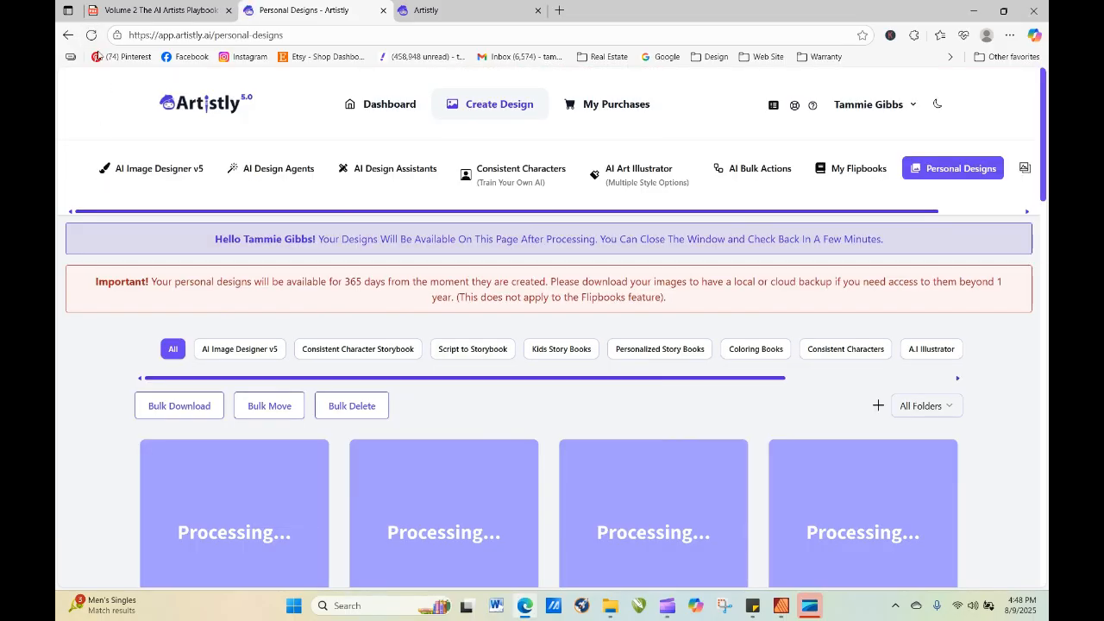
left_click(91, 35)
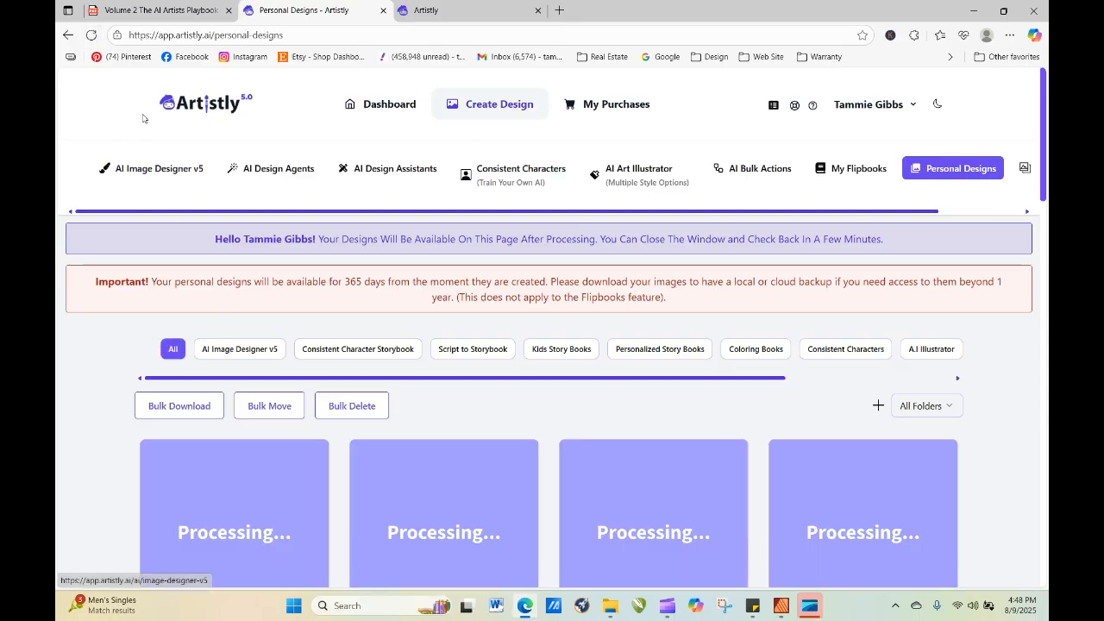
left_click(92, 35)
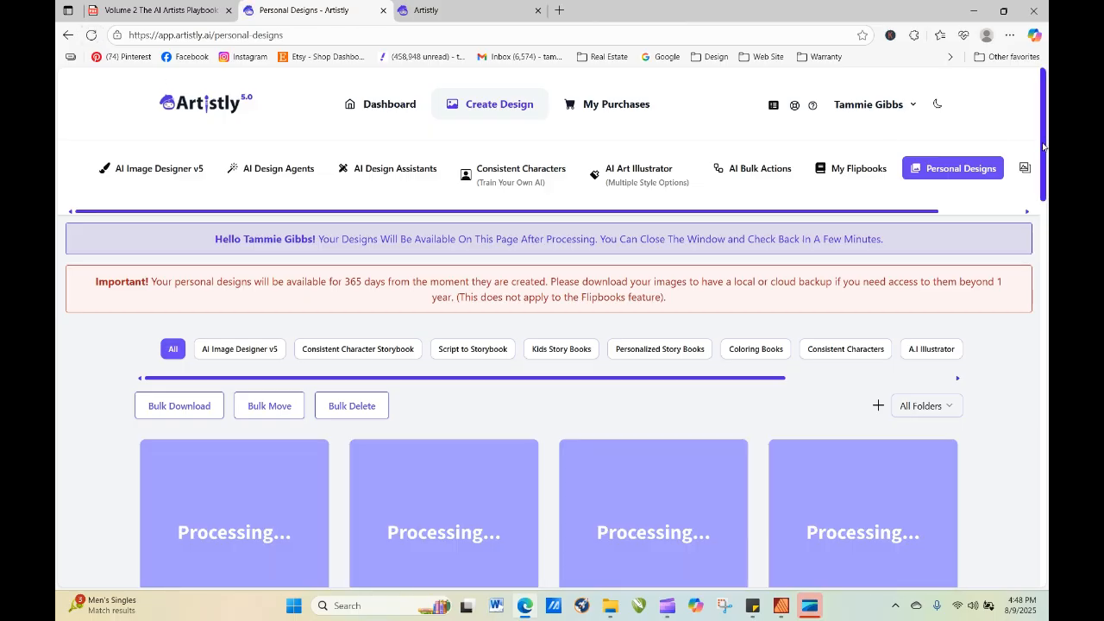
Copy the full watercolor design prompt from the details of the smiling girl on the bench beside a basket, closing the details.
left_click_drag(1043, 154, 1045, 278)
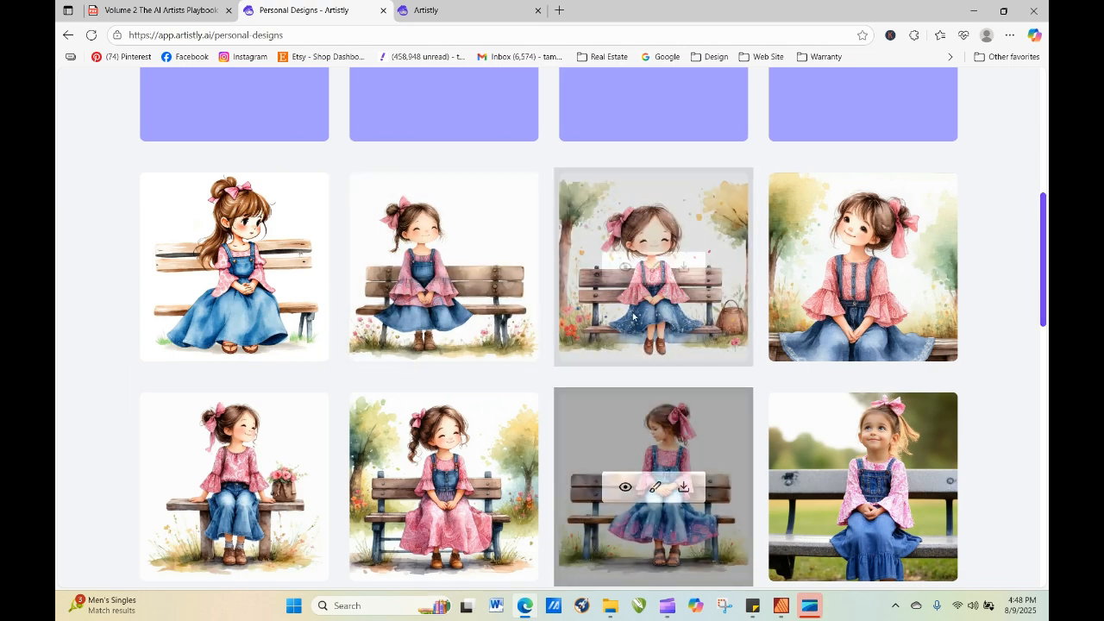
left_click(623, 269)
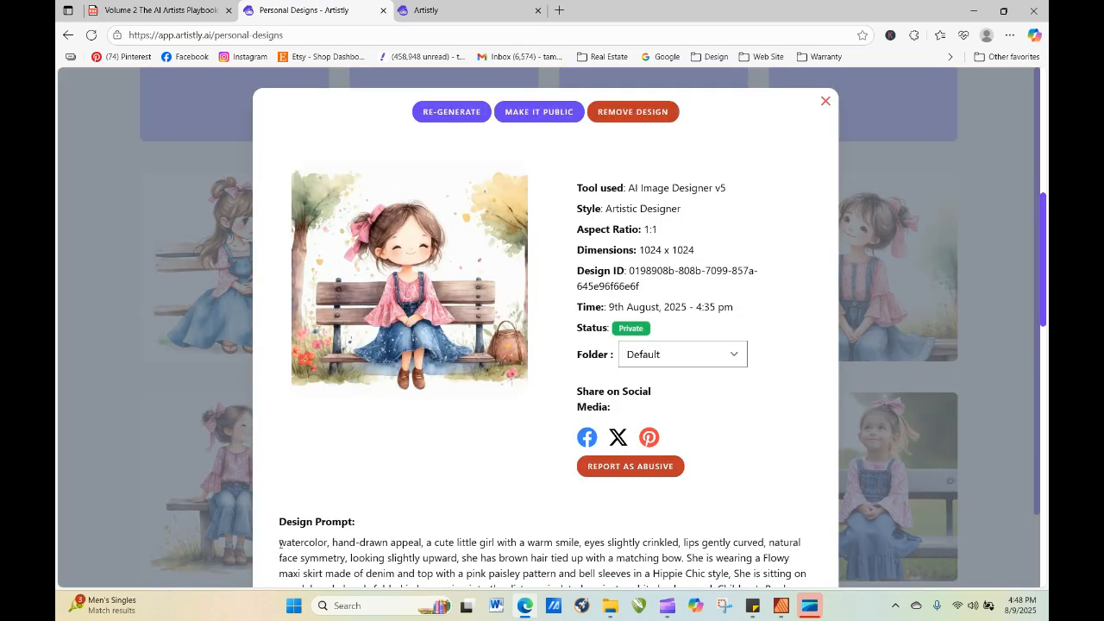
left_click_drag(279, 542, 532, 485)
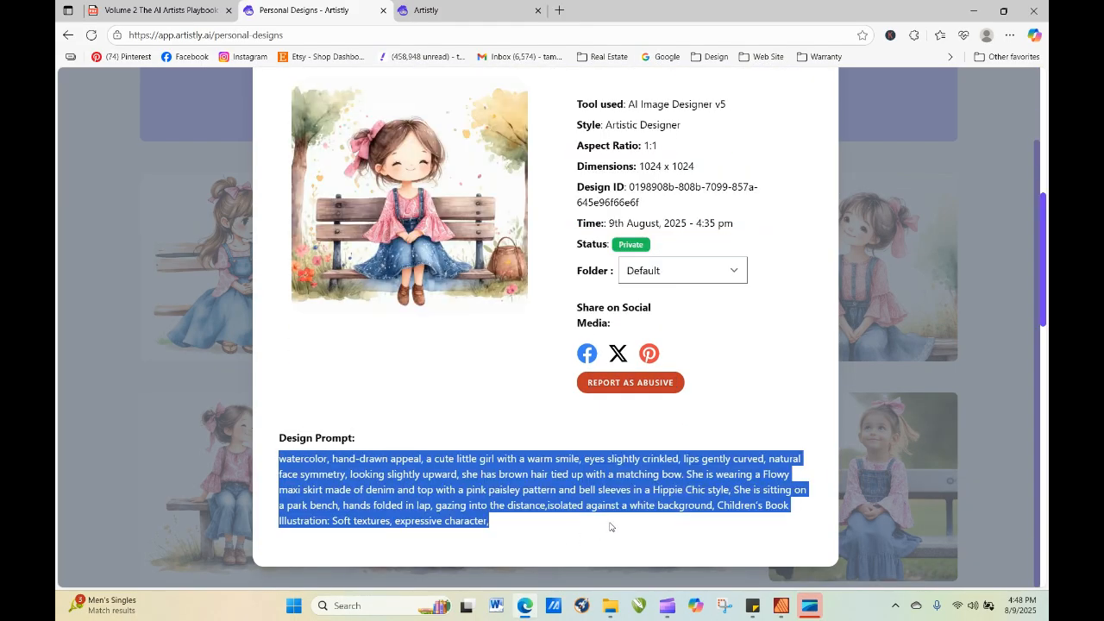
right_click(532, 485)
left_click(570, 229)
left_click(993, 268)
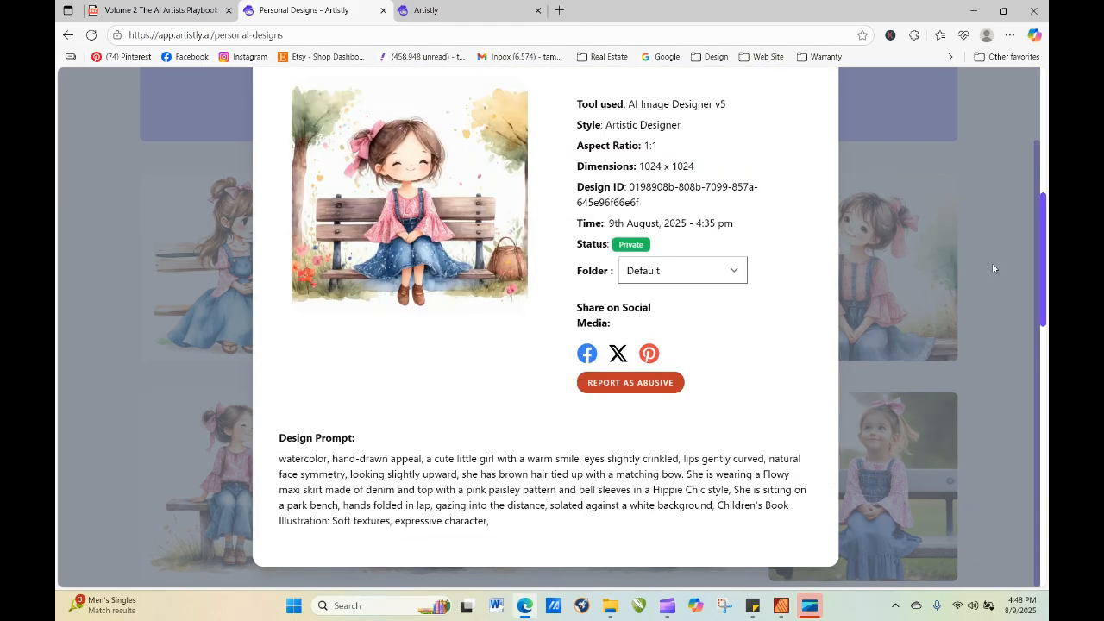
scroll(898, 156, "up", 1)
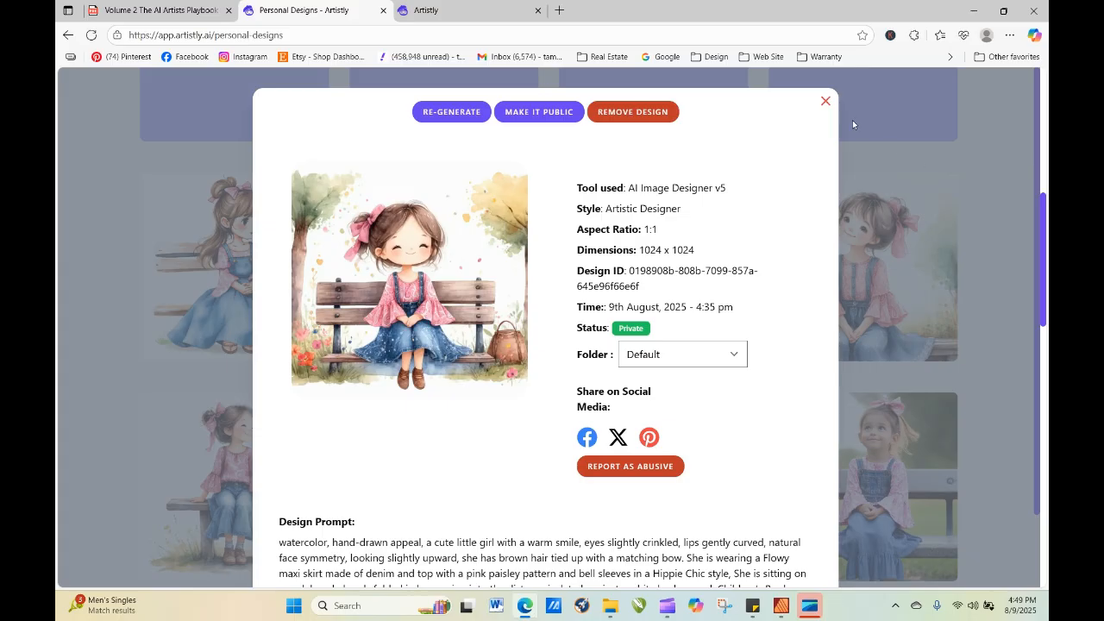
left_click(826, 103)
Refresh the personal designs and inspect the details of the new braided girl with the large pink bow.
scroll(1041, 264, "up", 4)
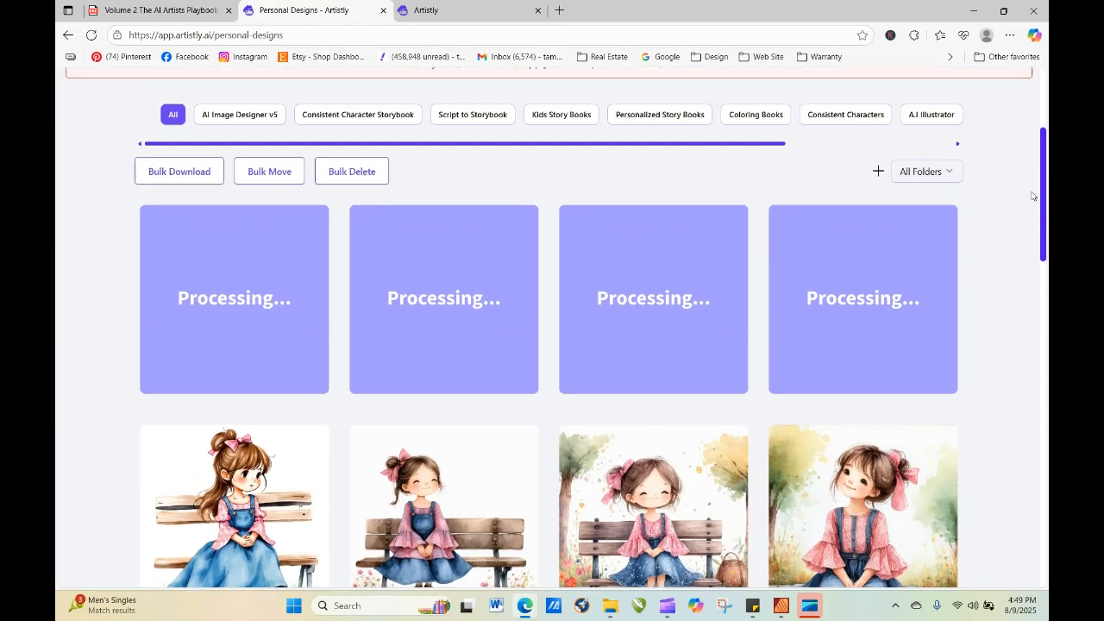
left_click(91, 36)
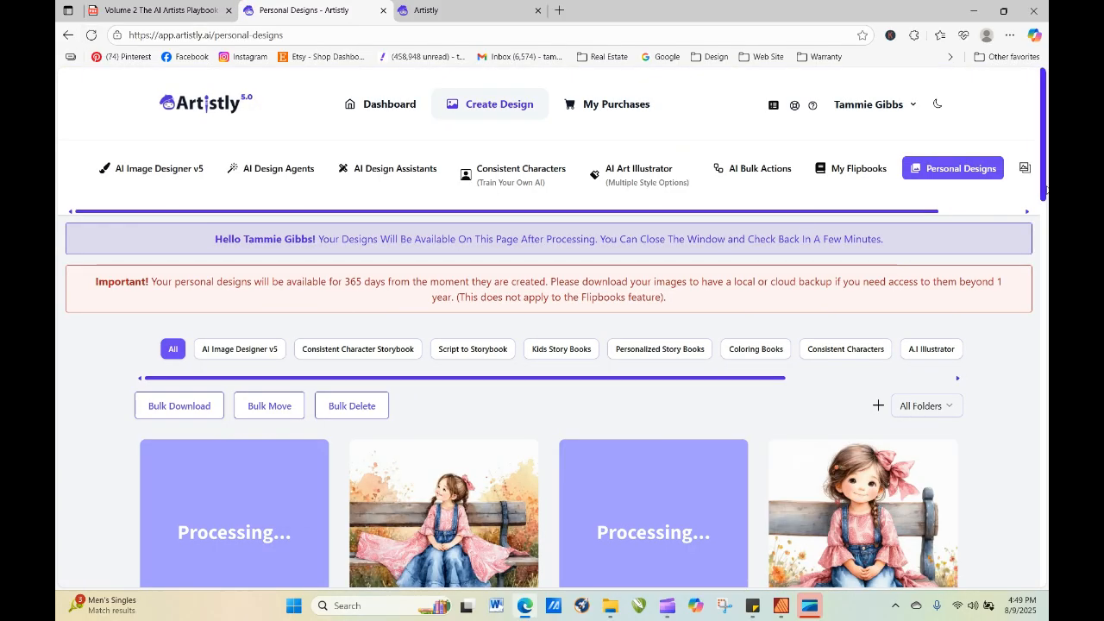
scroll(1046, 181, "down", 2)
mouse_move(893, 391)
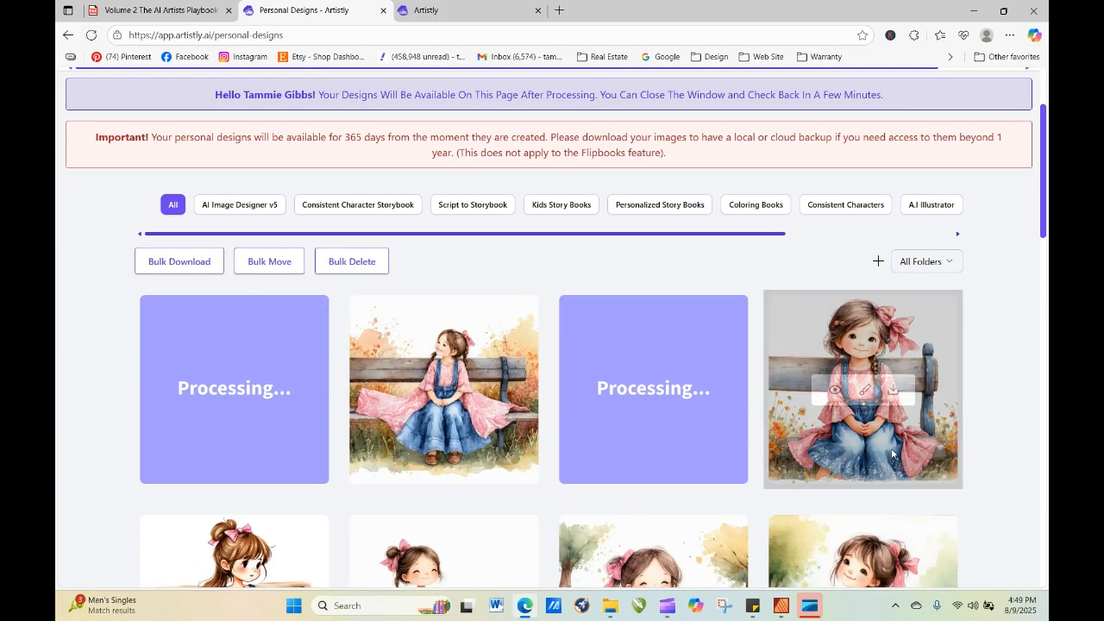
left_click(833, 392)
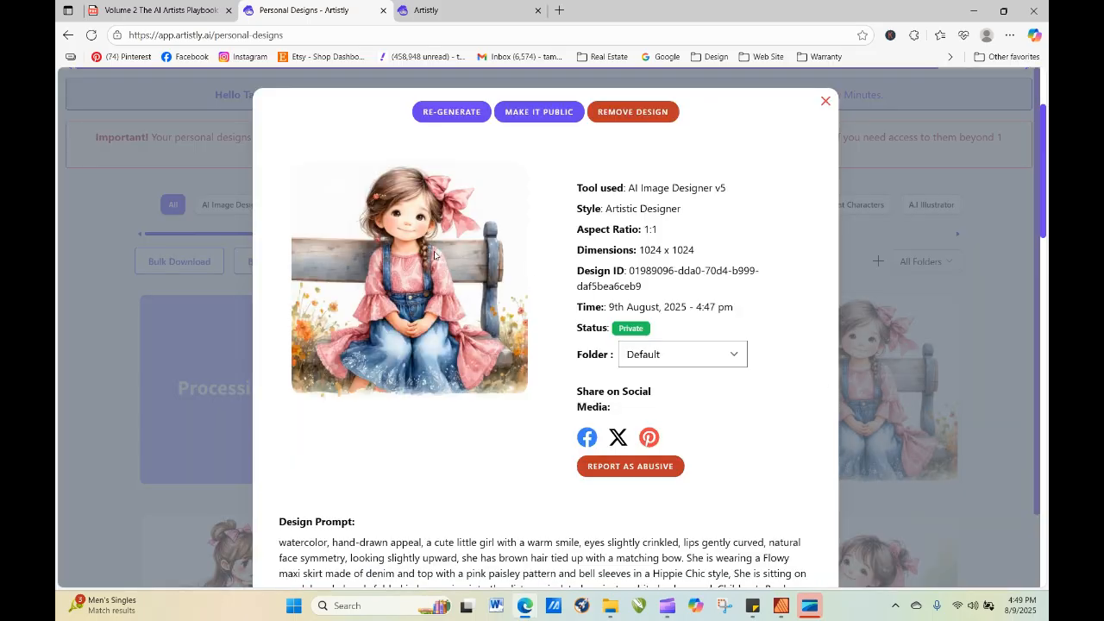
left_click(826, 103)
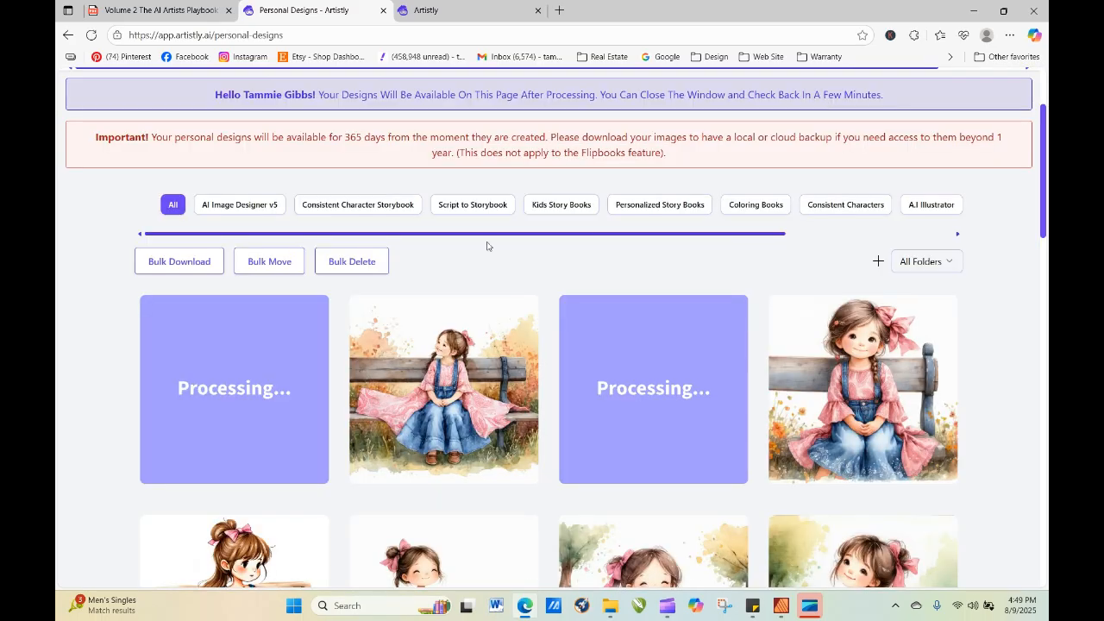
Keep refreshing the personal designs until all four re-generated images are ready, and look over the set.
left_click(92, 35)
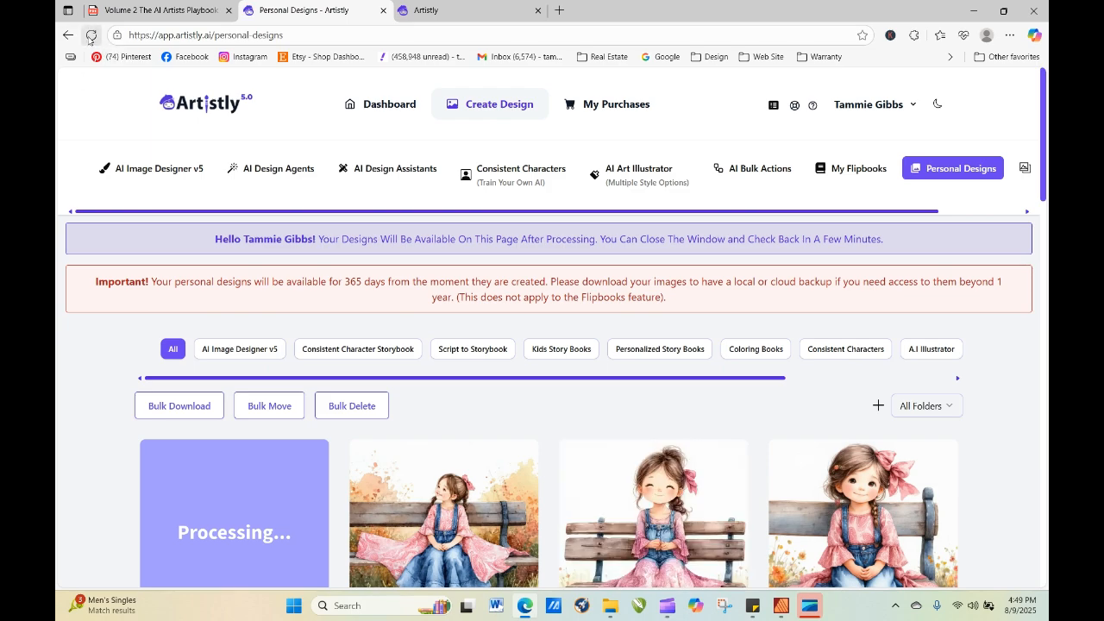
left_click(92, 35)
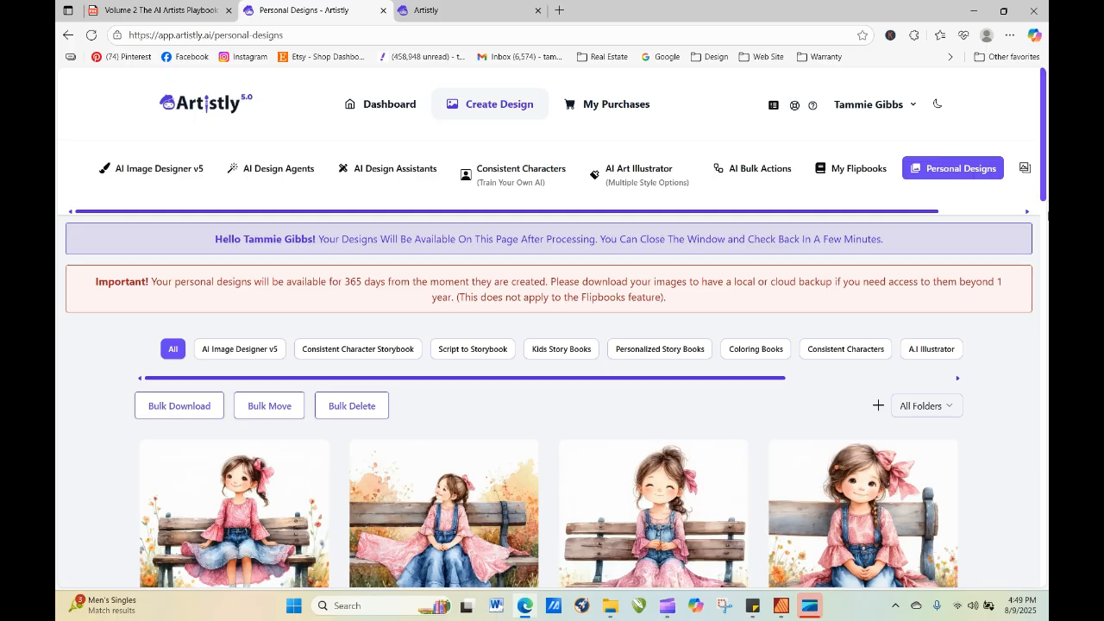
scroll(1044, 138, "down", 2)
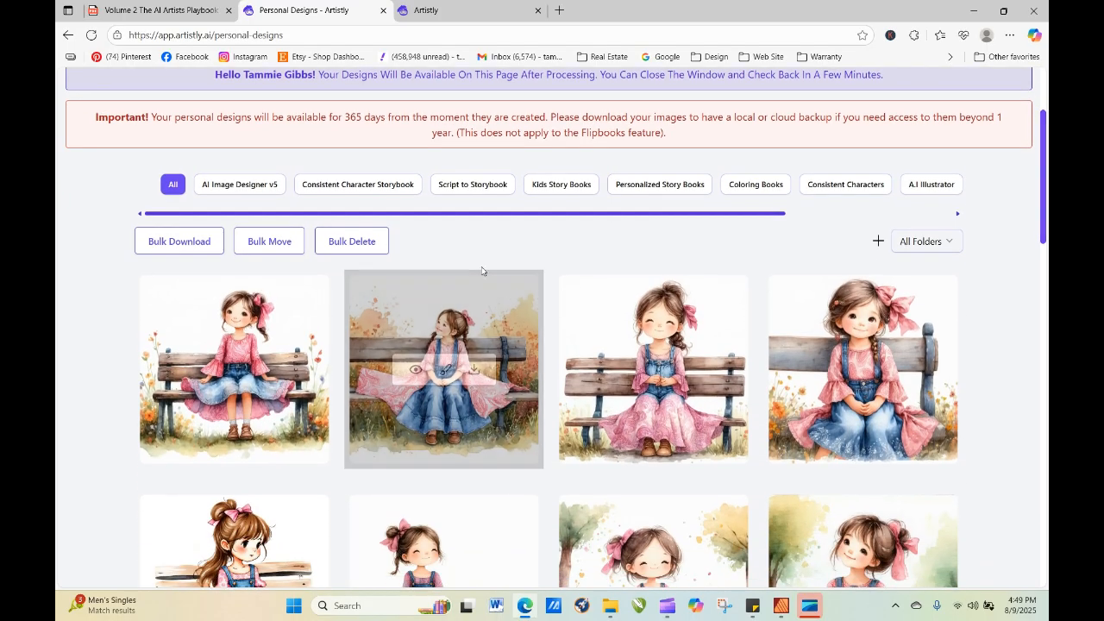
left_click(206, 370)
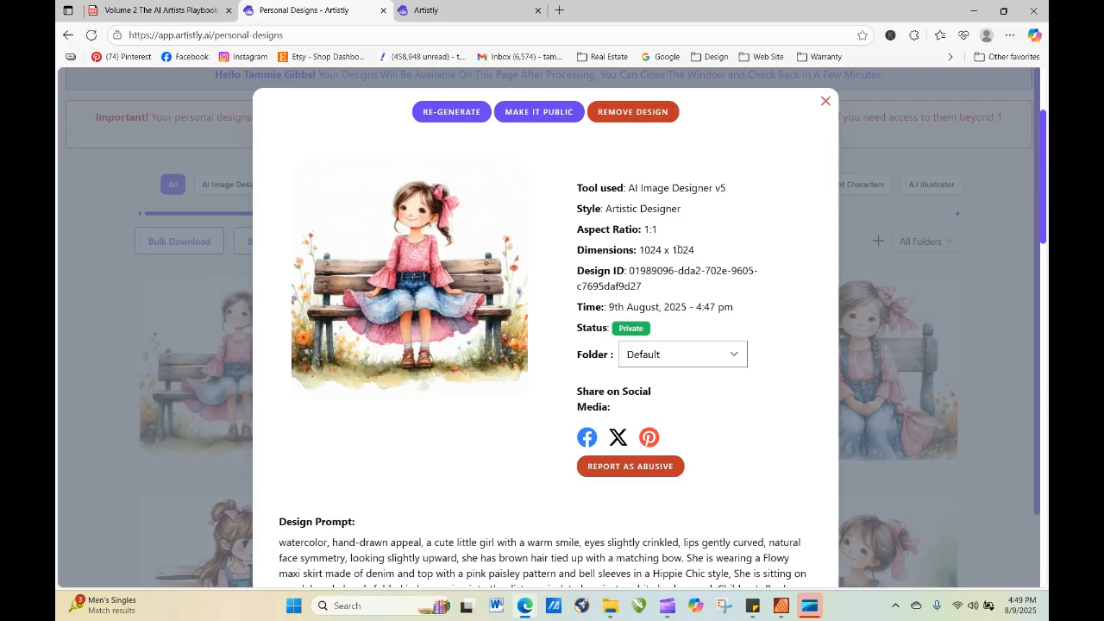
left_click(451, 112)
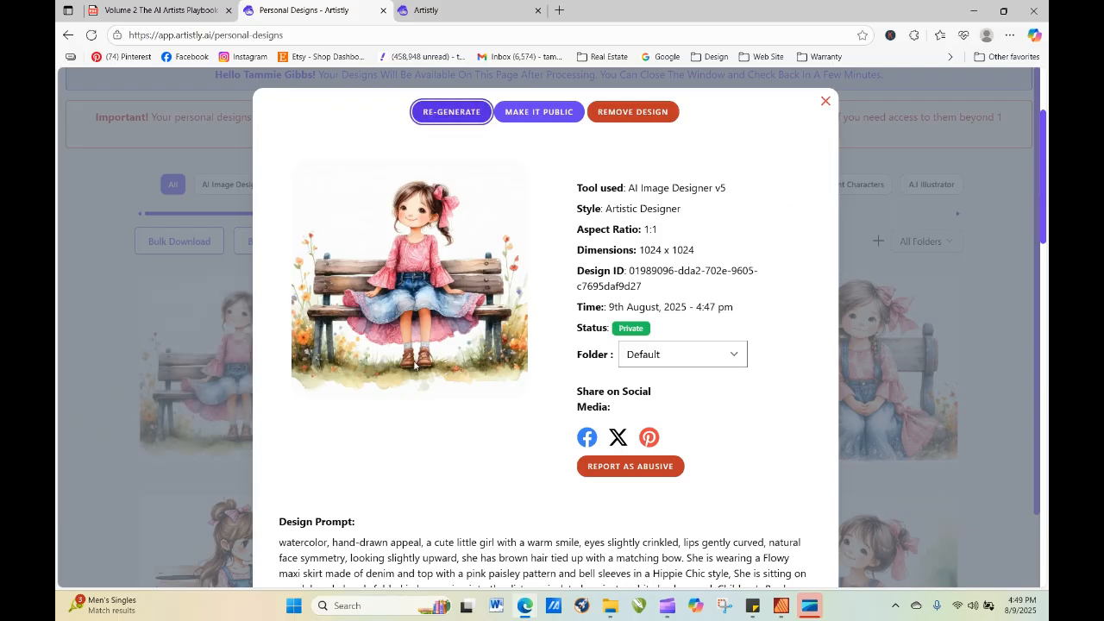
scroll(432, 469, "down", 3)
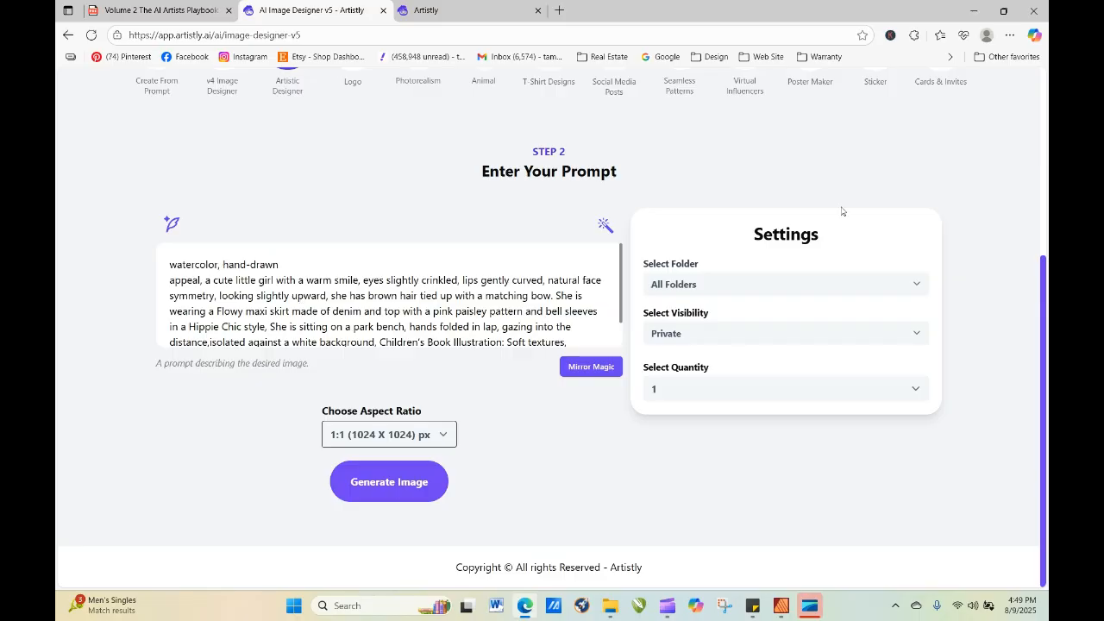
scroll(777, 207, "up", 4)
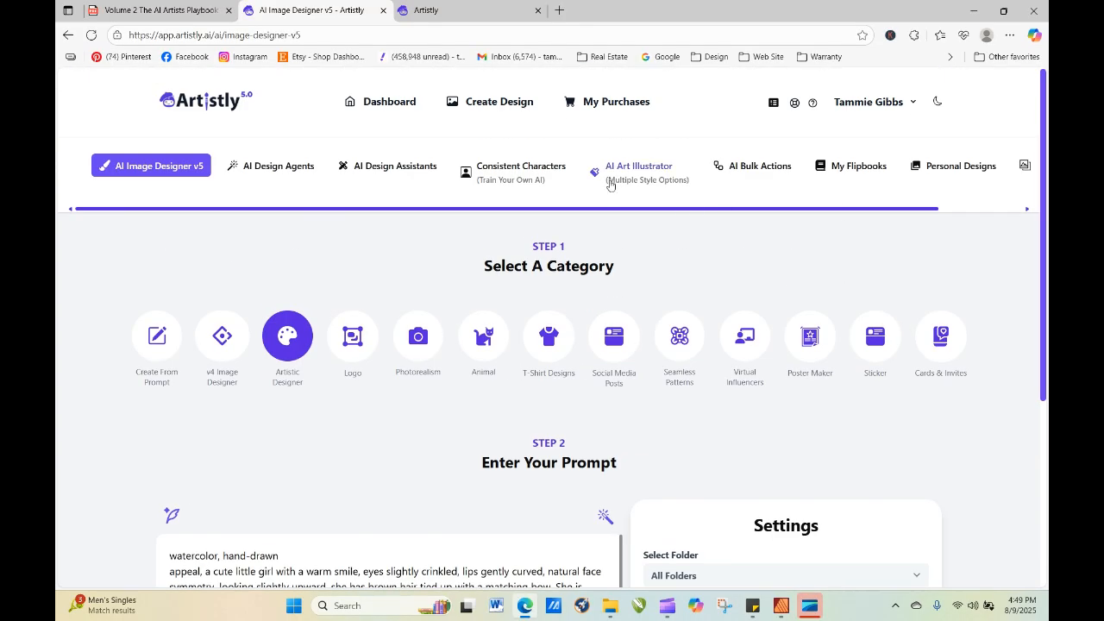
Paste the copied watercolor girl prompt into AI Art Illustrator and generate one image at 1:1 (1024 x 1024) px.
left_click(610, 184)
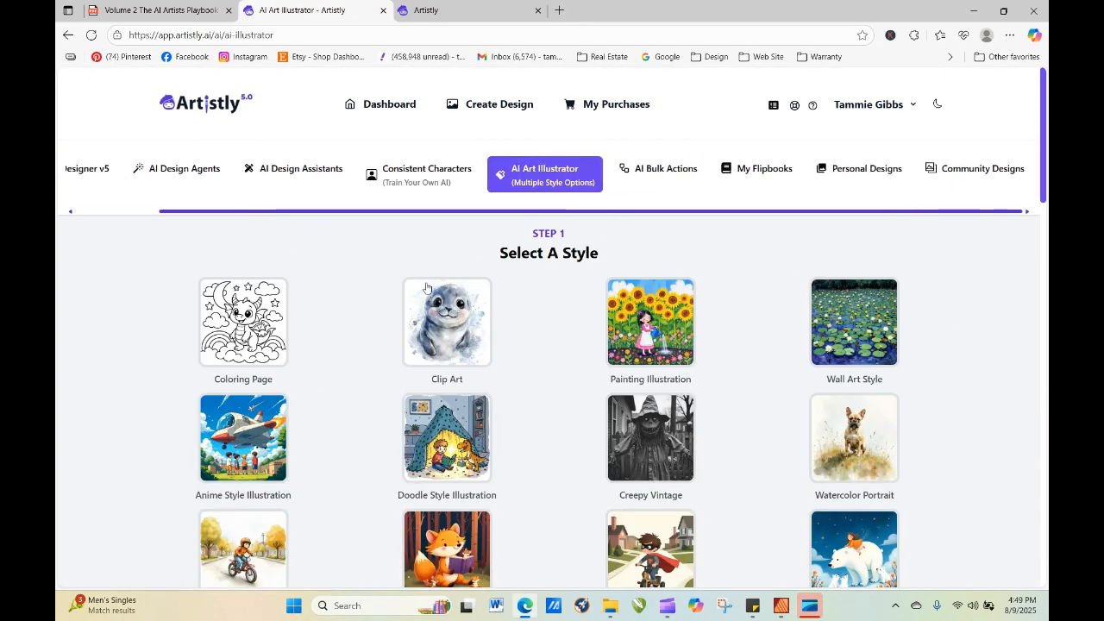
scroll(426, 287, "down", 15)
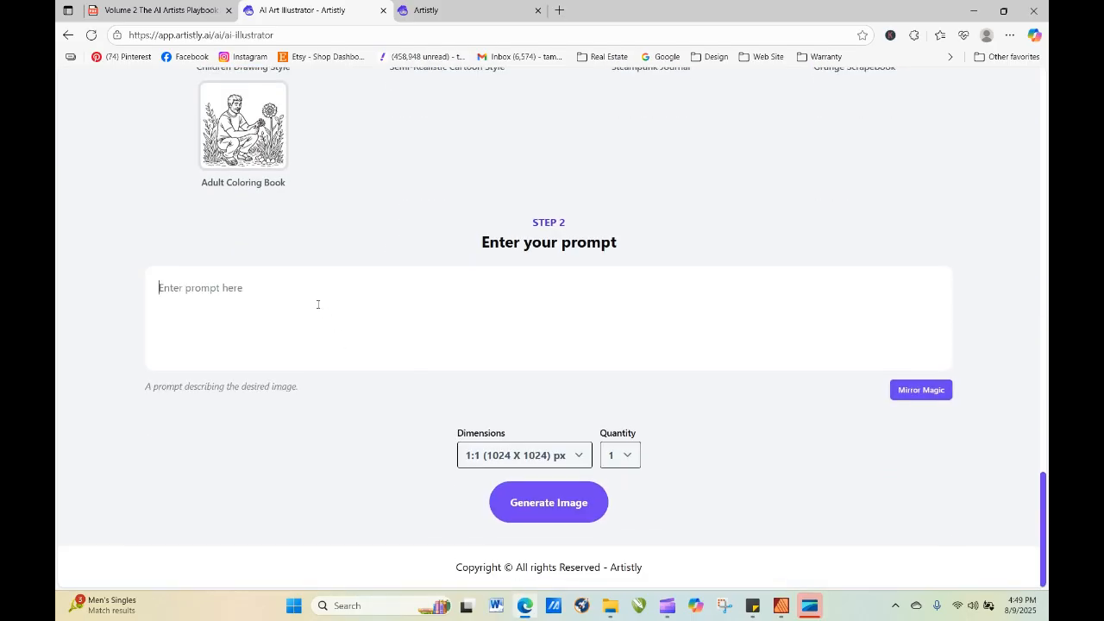
right_click(318, 303)
left_click(355, 429)
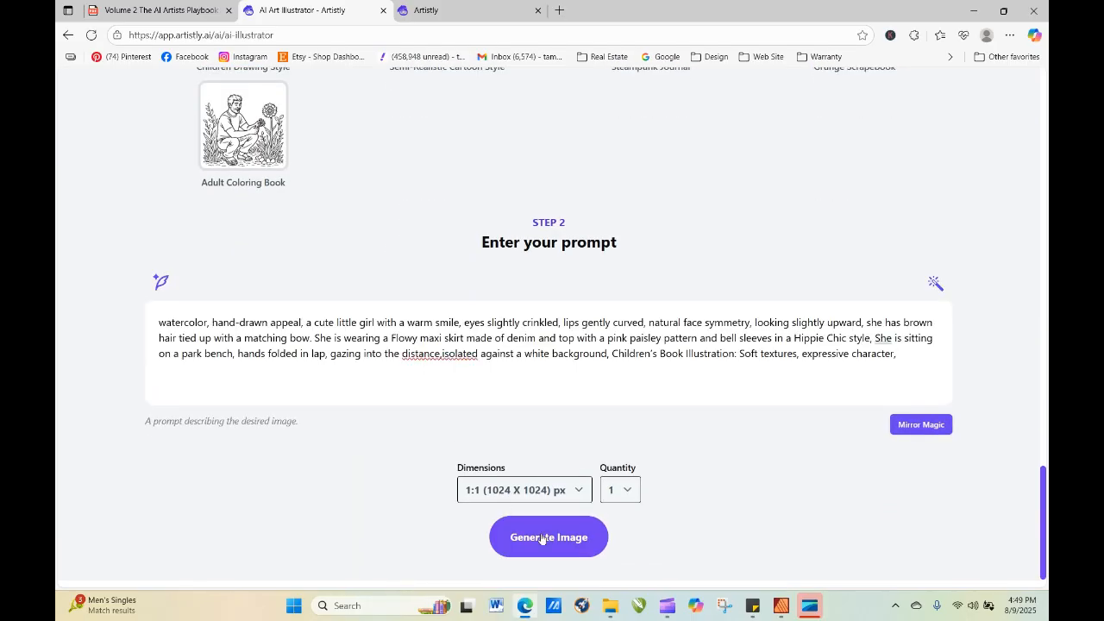
left_click(443, 354)
left_click(564, 539)
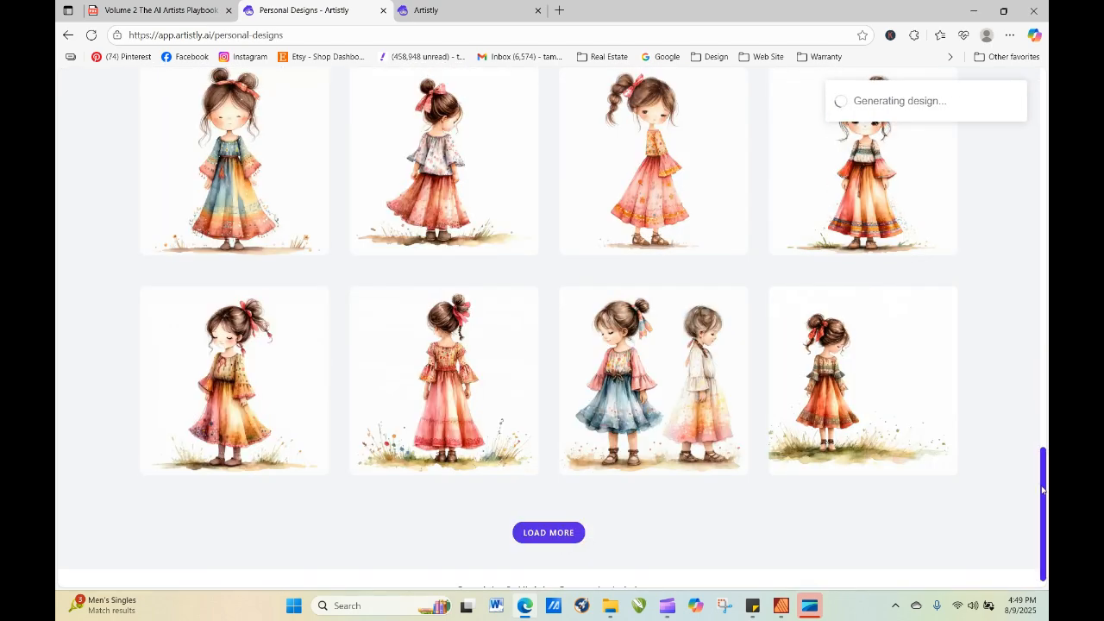
Refresh the personal designs until the AI Art Illustrator image has finished processing and compare it with the earlier bench designs.
scroll(1015, 255, "up", 10)
scroll(1015, 255, "up", 5)
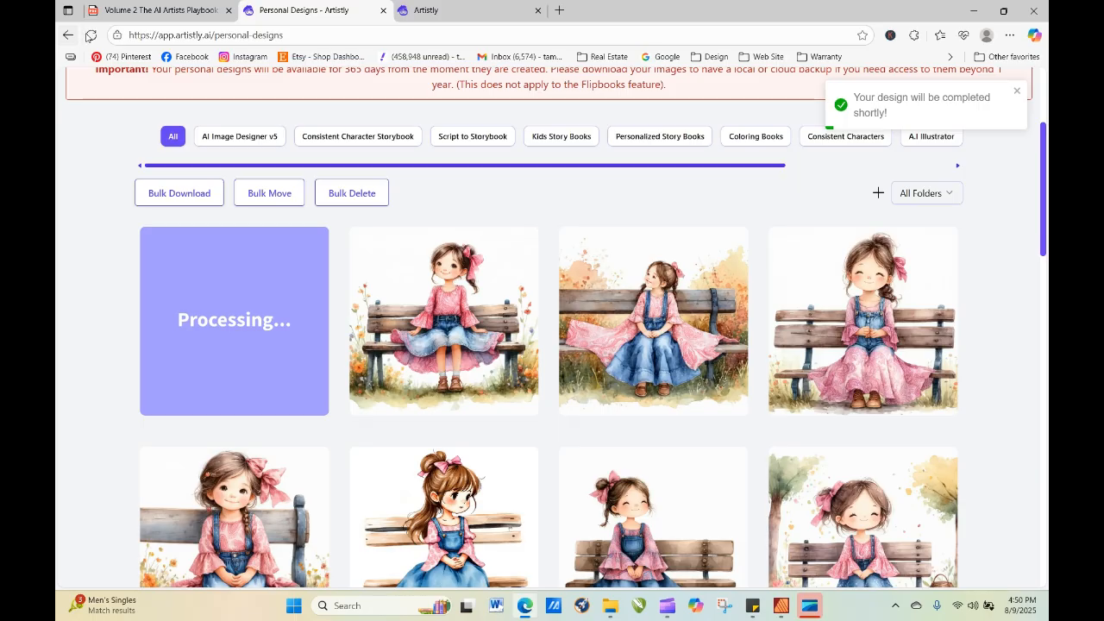
left_click(91, 34)
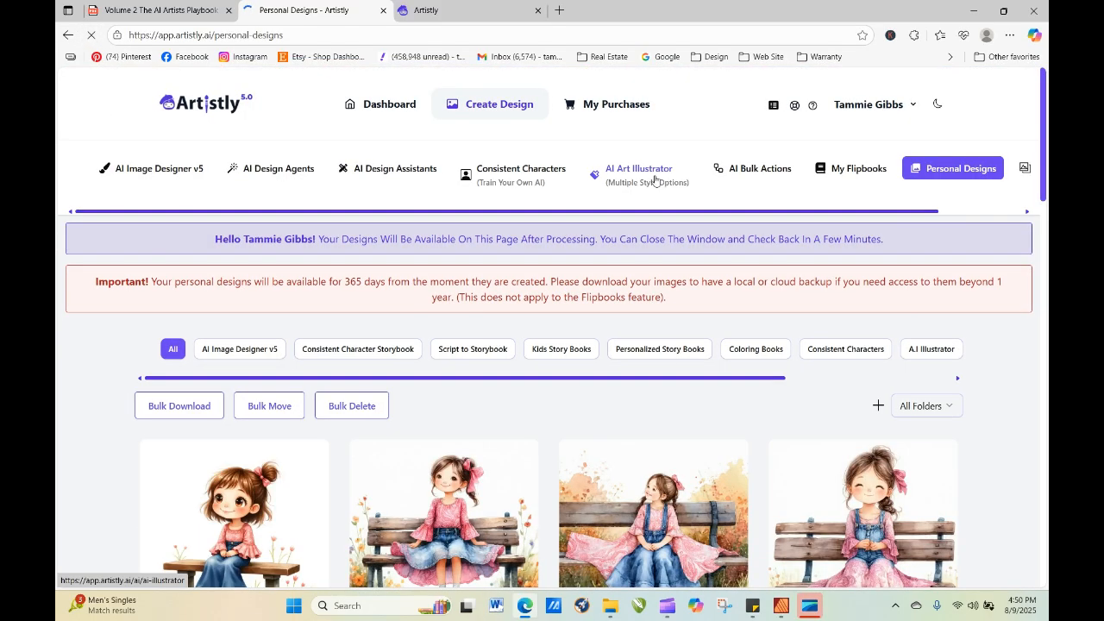
left_click_drag(1046, 151, 1047, 187)
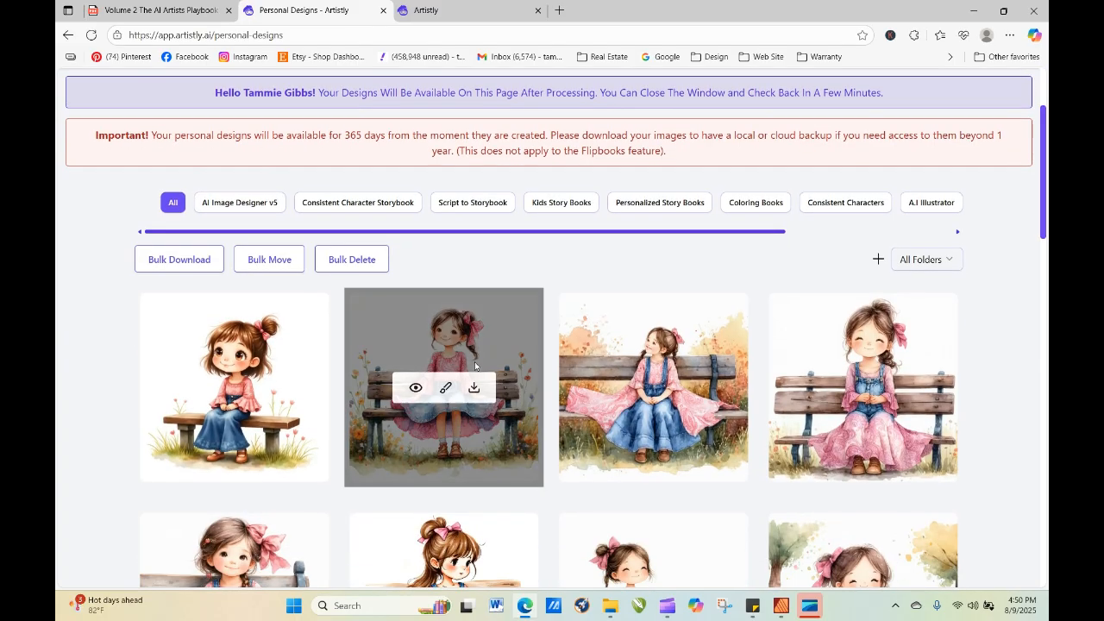
mouse_move(238, 400)
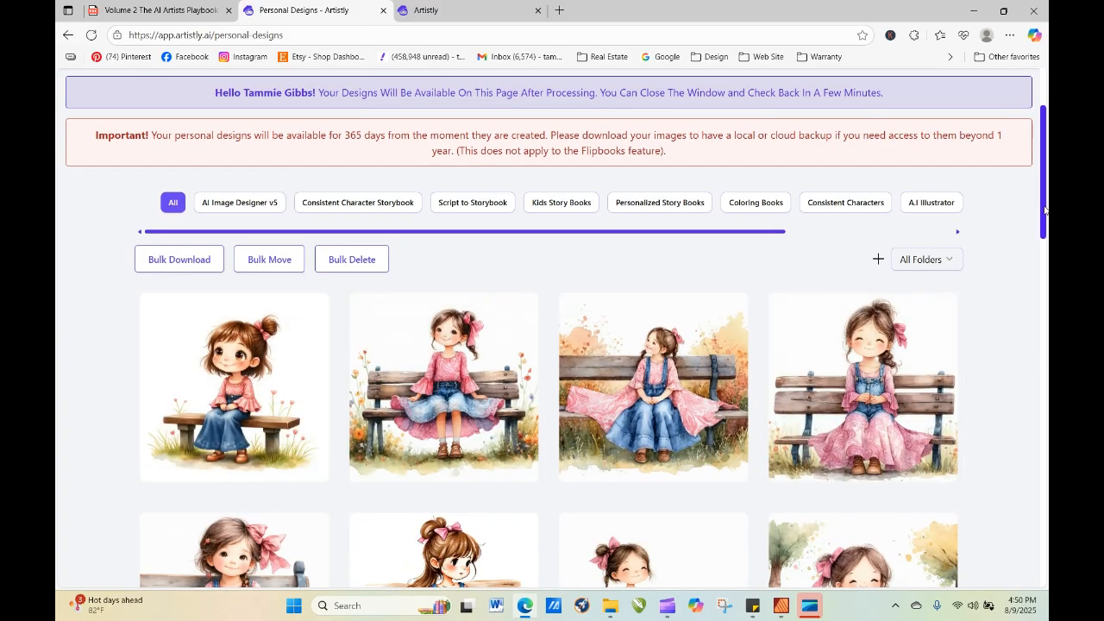
Open AI Art Illustrator, choose Doodle Style Illustration, paste the watercolor girl prompt and generate one image at 1:1 (1024 x 1024) px.
left_click_drag(1046, 212, 1035, 149)
left_click(647, 183)
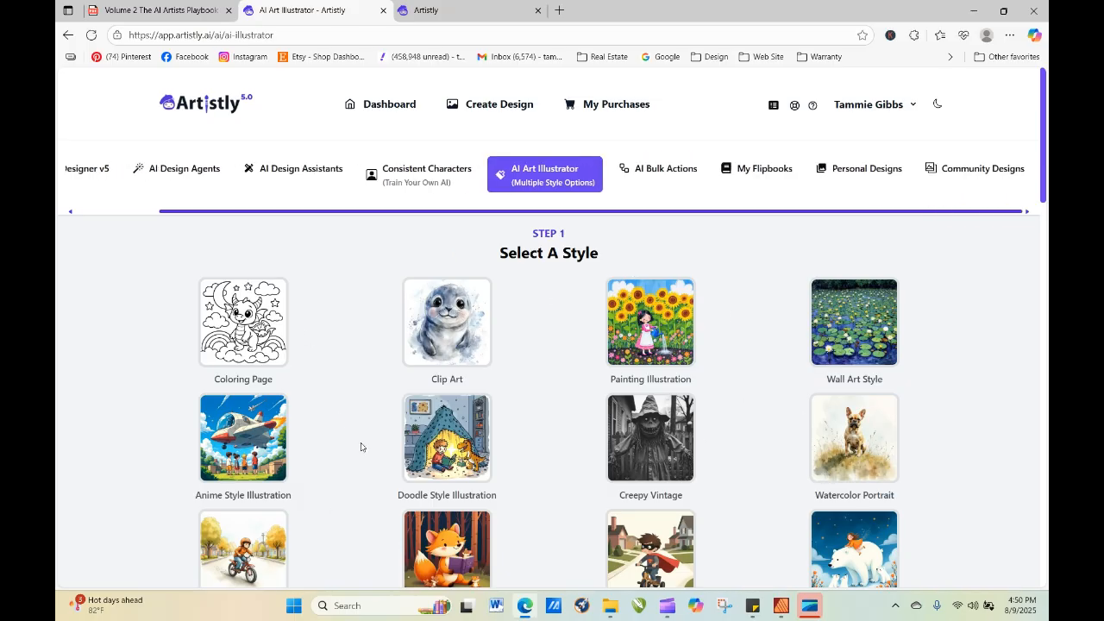
scroll(438, 406, "down", 10)
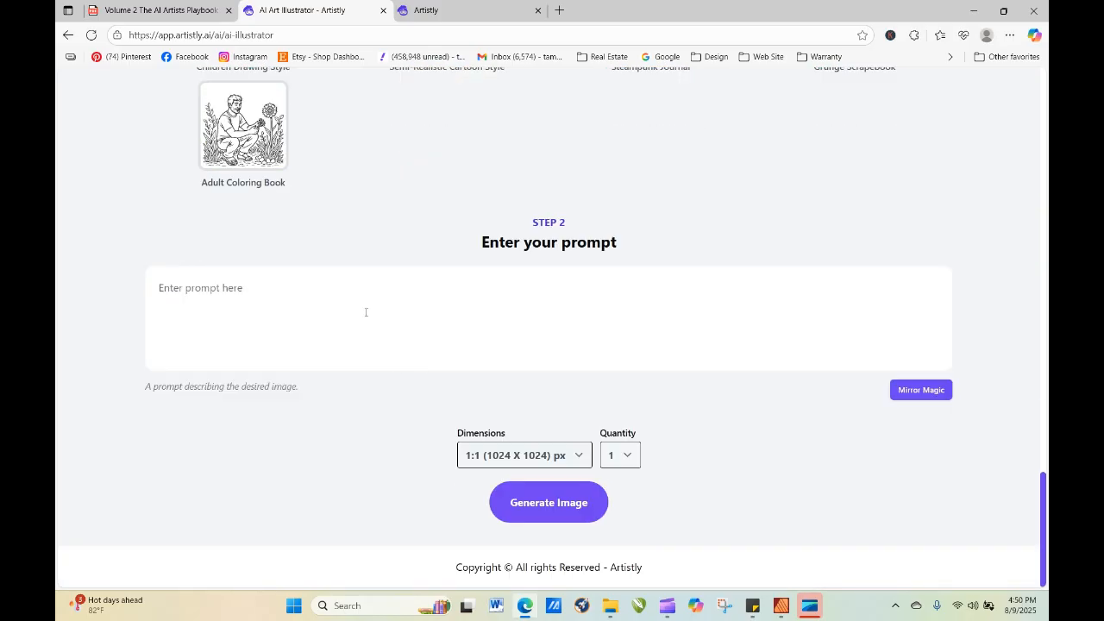
right_click(367, 316)
left_click(404, 438)
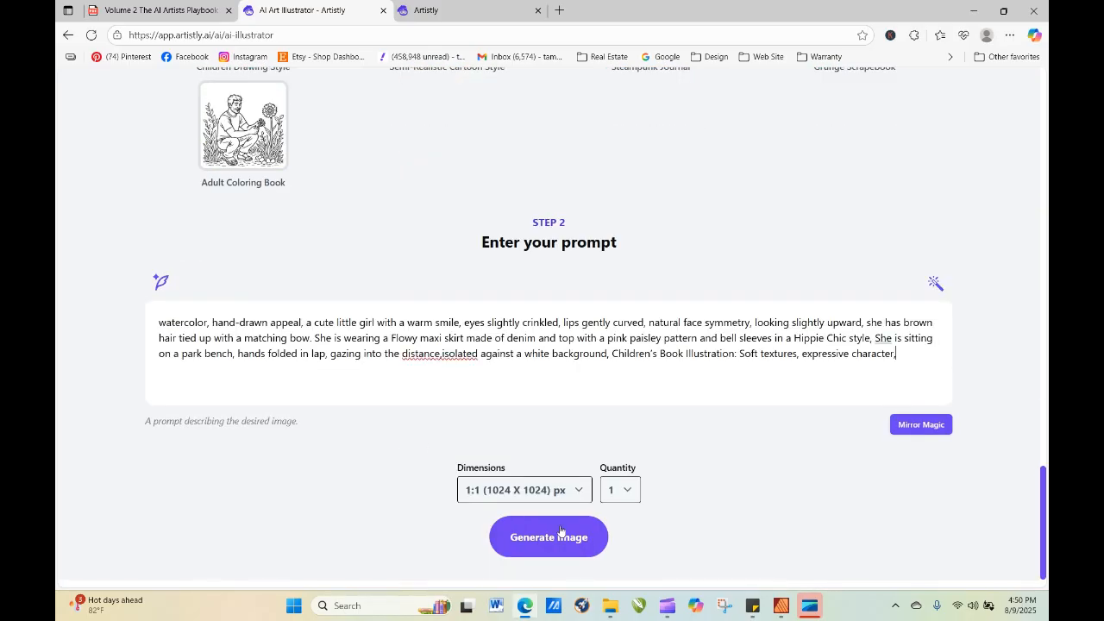
left_click(563, 538)
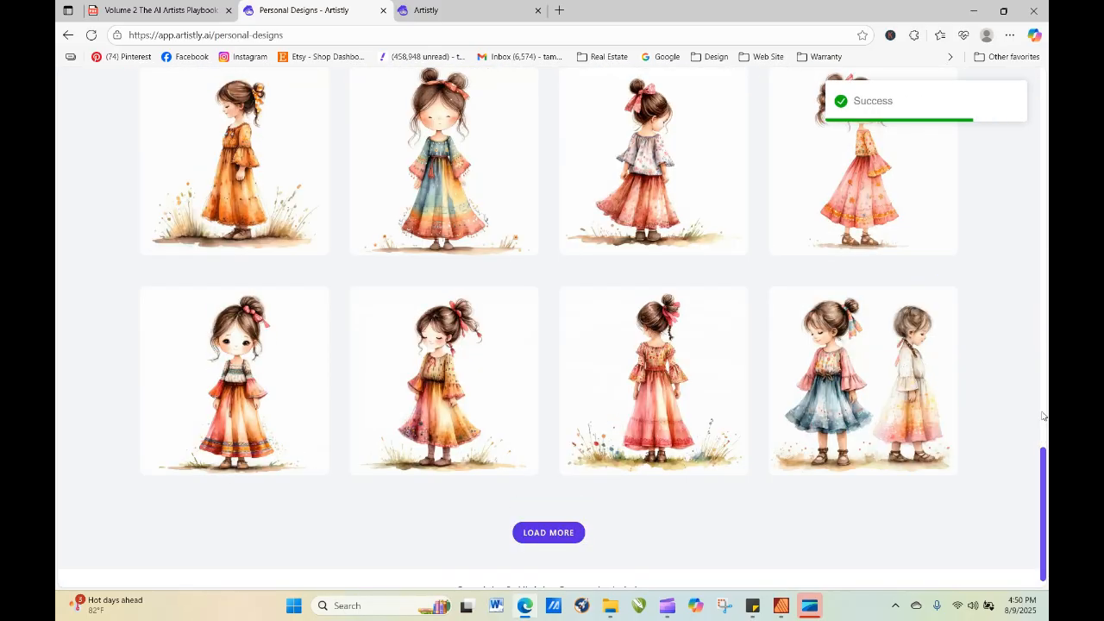
Refresh the personal designs until the Doodle Style image has finished processing.
left_click_drag(1044, 461, 1033, 131)
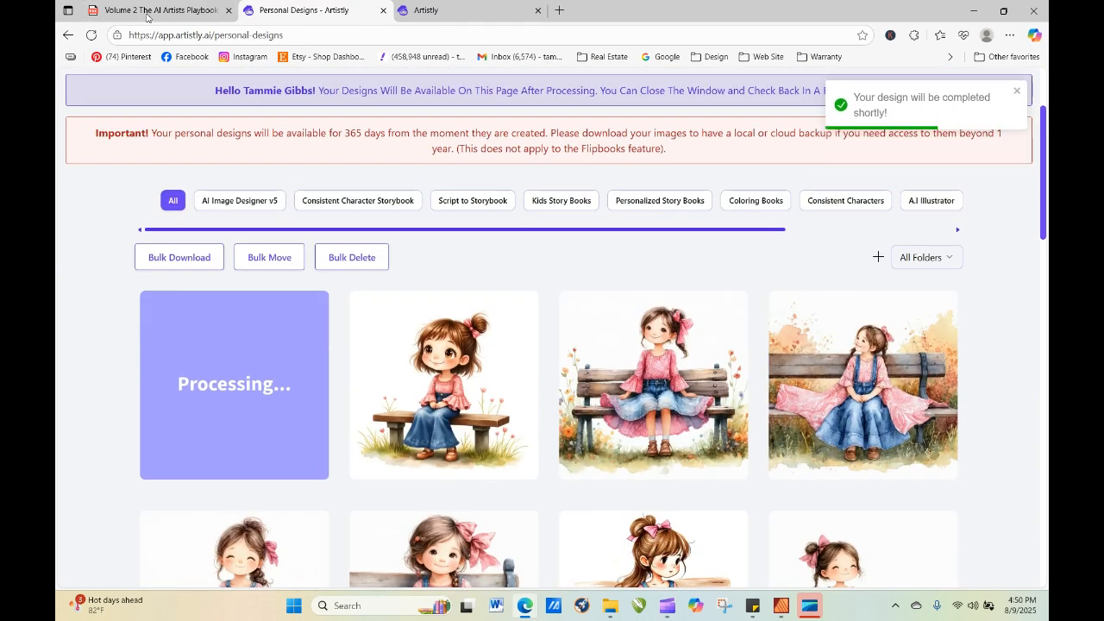
left_click(90, 35)
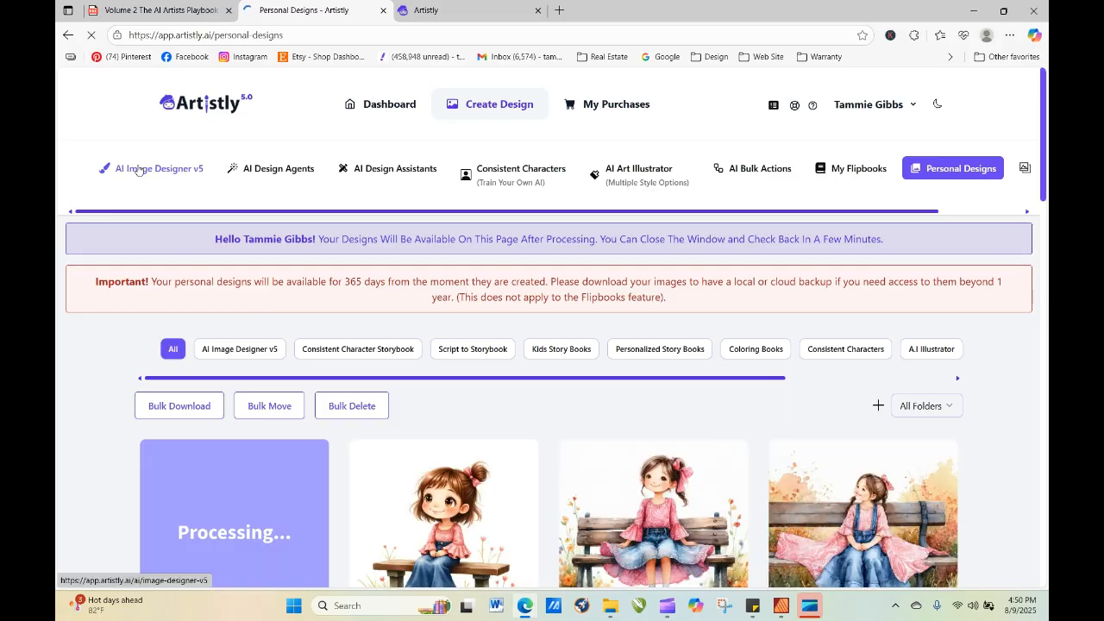
left_click(92, 38)
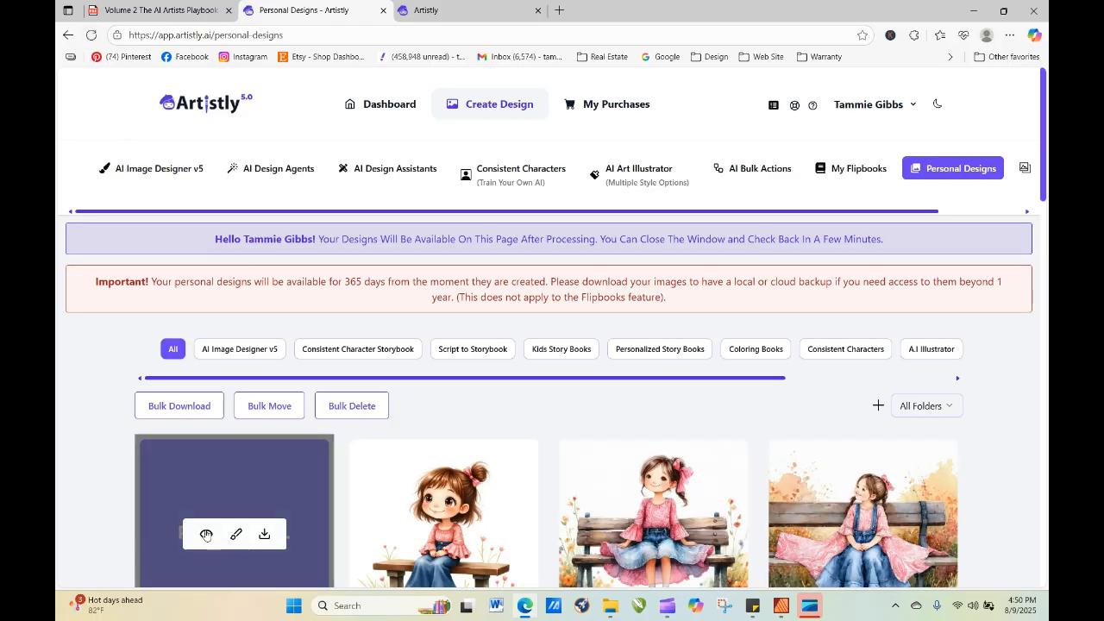
Re-generate the newest doodle design with the style switched to Watercolor-Inspired Digital Style, one image at 1:1 (1024 x 1024) px.
left_click(205, 534)
left_click(445, 119)
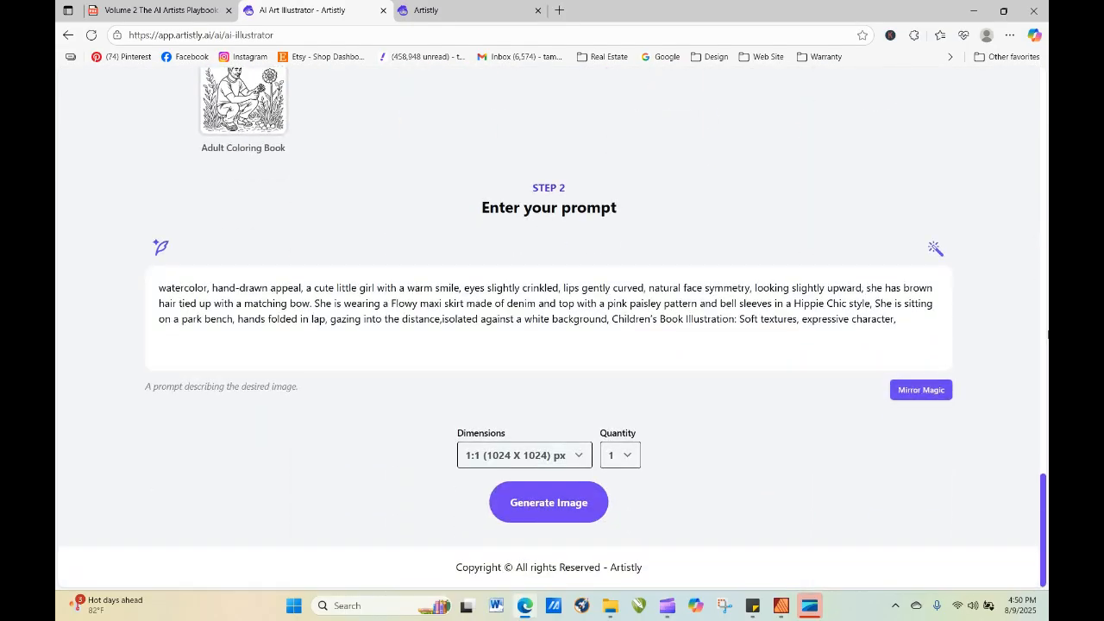
left_click_drag(1044, 515, 1021, 150)
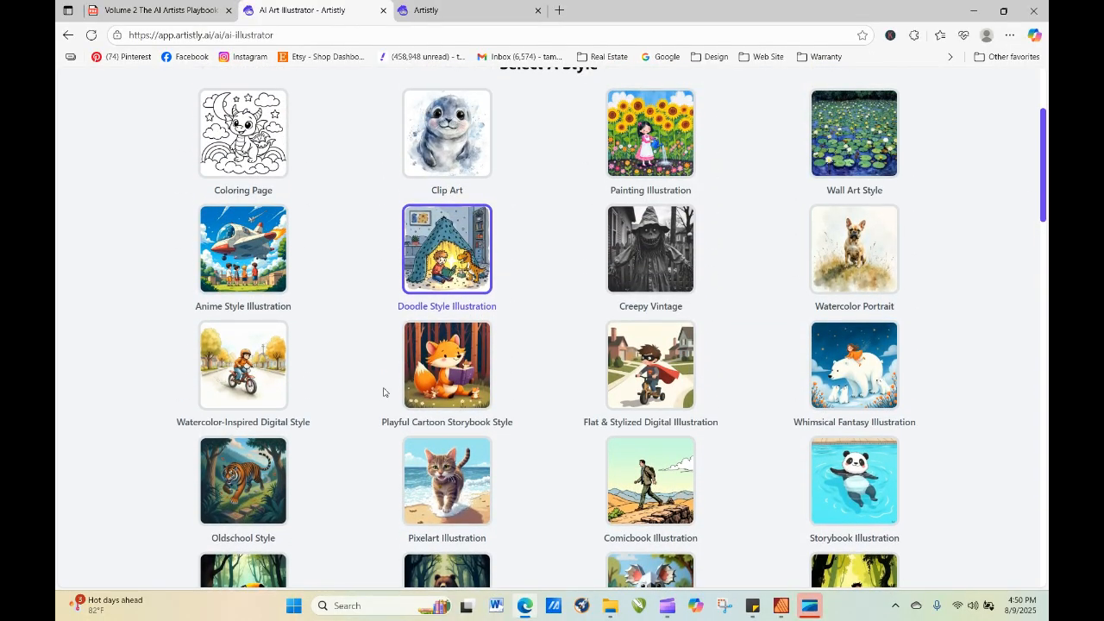
left_click(252, 356)
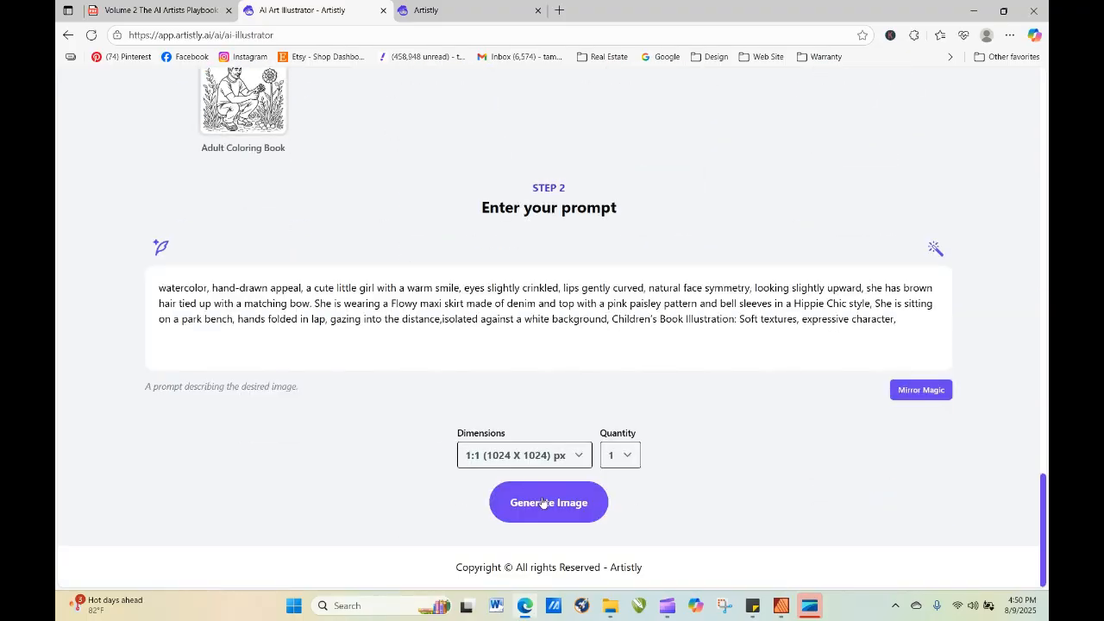
left_click(544, 503)
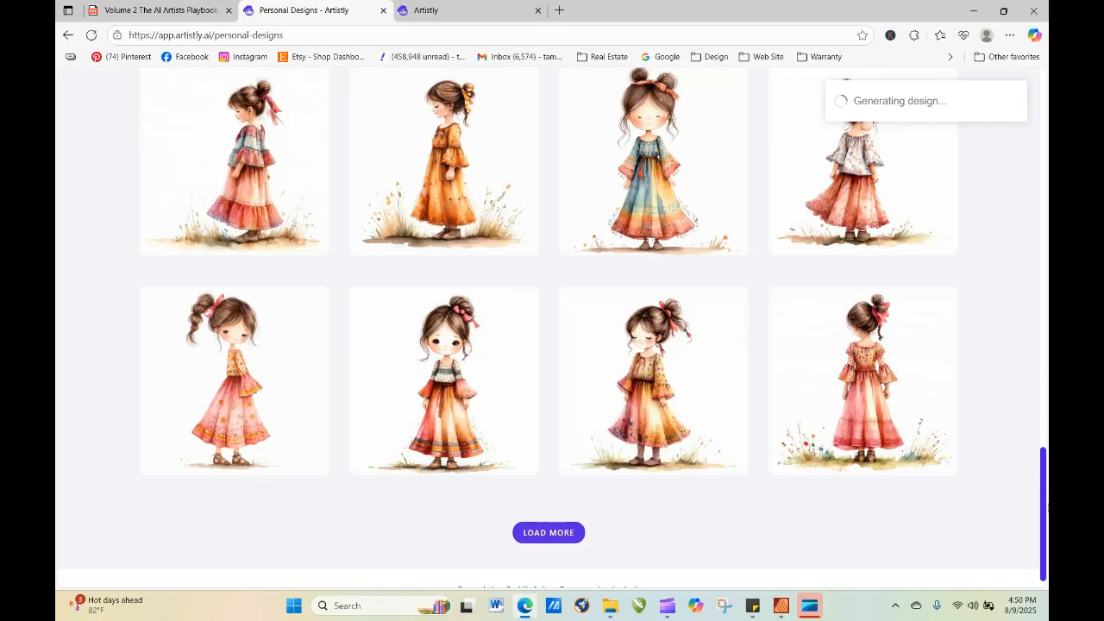
Start re-generating the doodle girl on the orange bench and replace "cute" with "beautiful" in its prompt.
left_click_drag(1044, 523, 1049, 186)
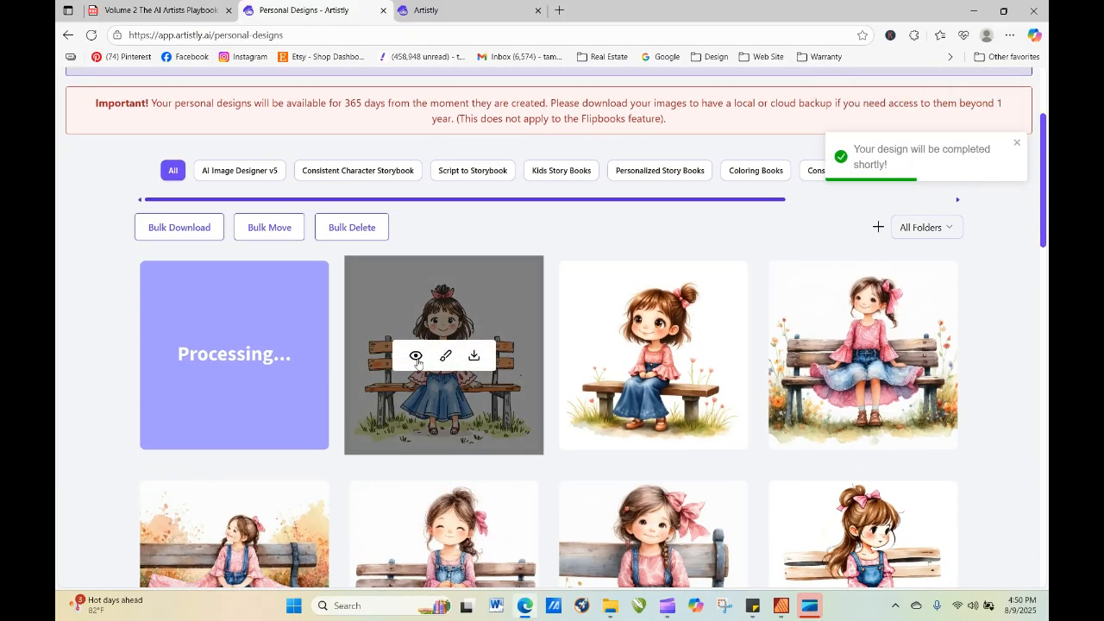
left_click(419, 361)
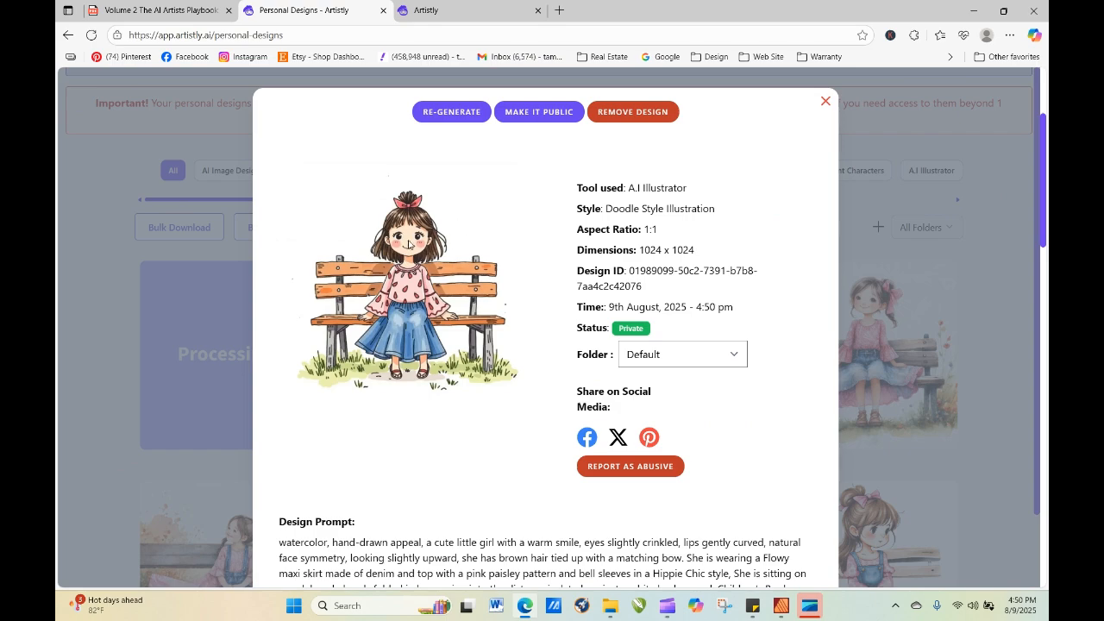
left_click(466, 113)
scroll(501, 431, "down", 2)
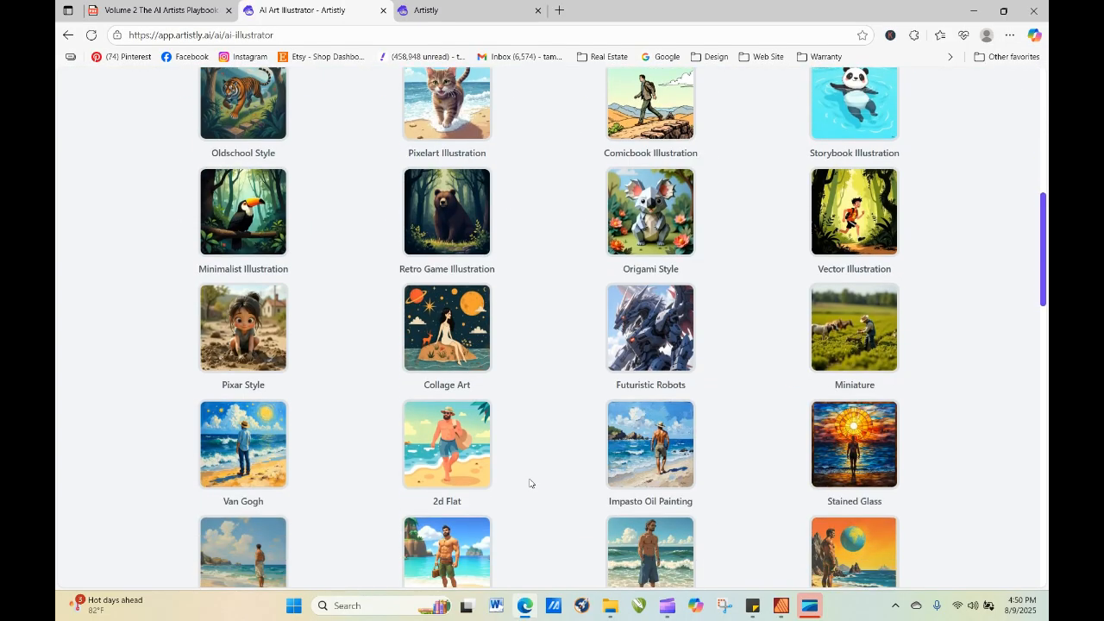
scroll(530, 483, "down", 20)
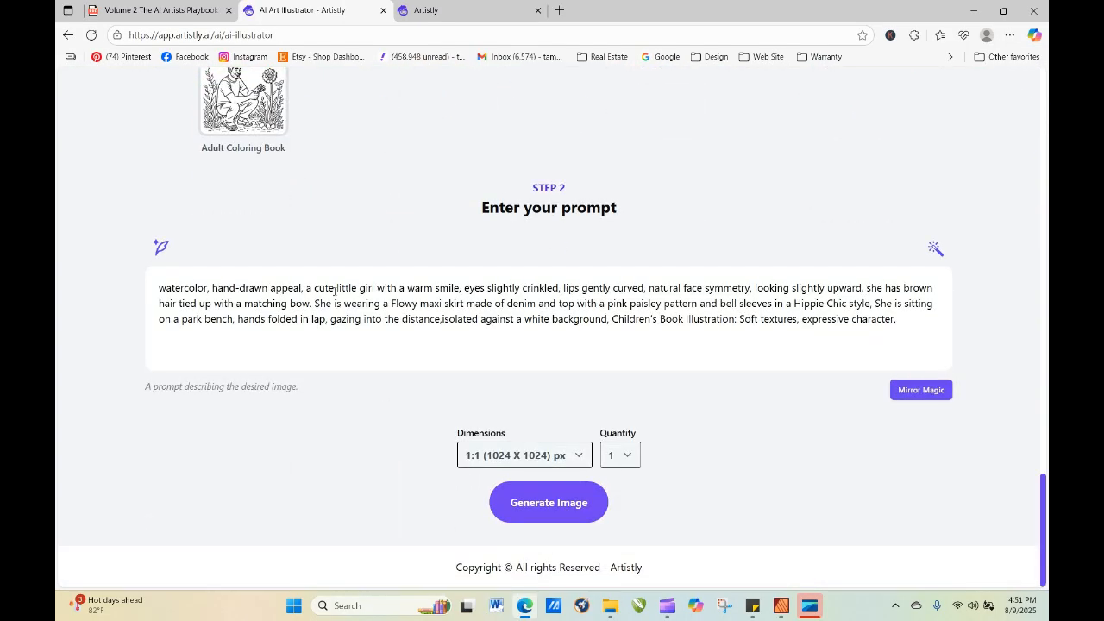
left_click_drag(334, 288, 319, 288)
type("beau")
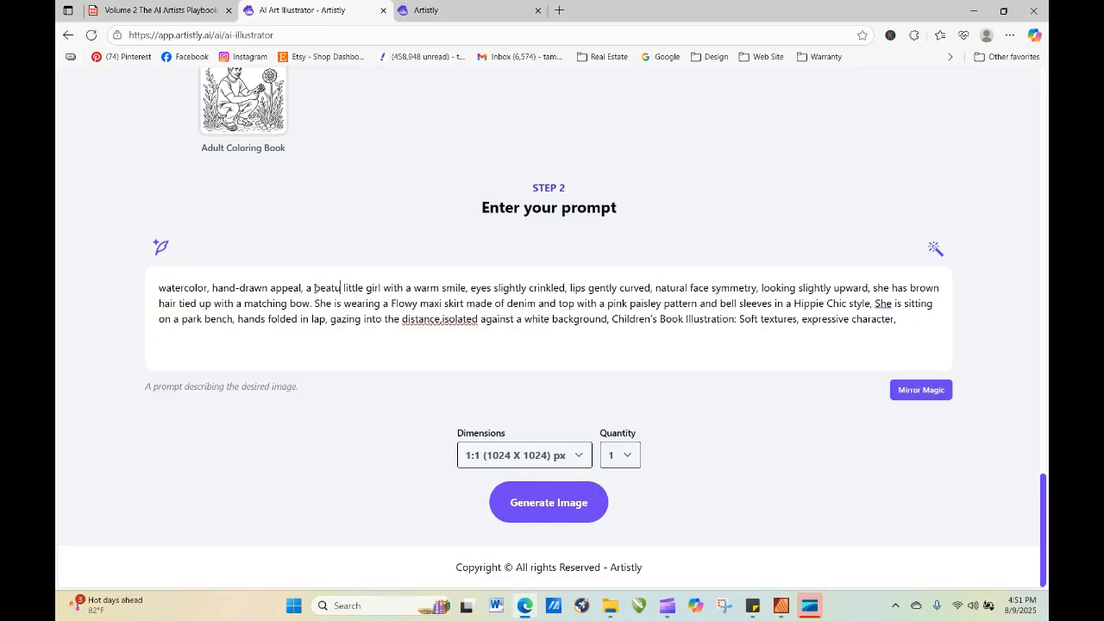
type("tiful")
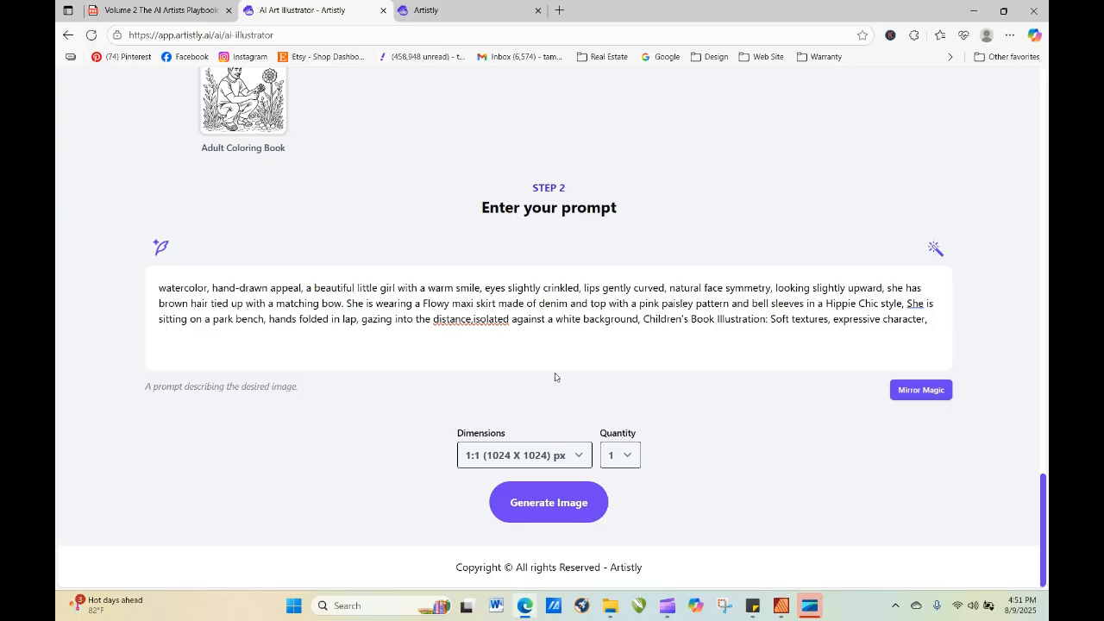
Delete "eyes slightly crinkled," from the prompt and generate one image at 1:1 (1024 x 1024) px.
left_click_drag(485, 288, 580, 291)
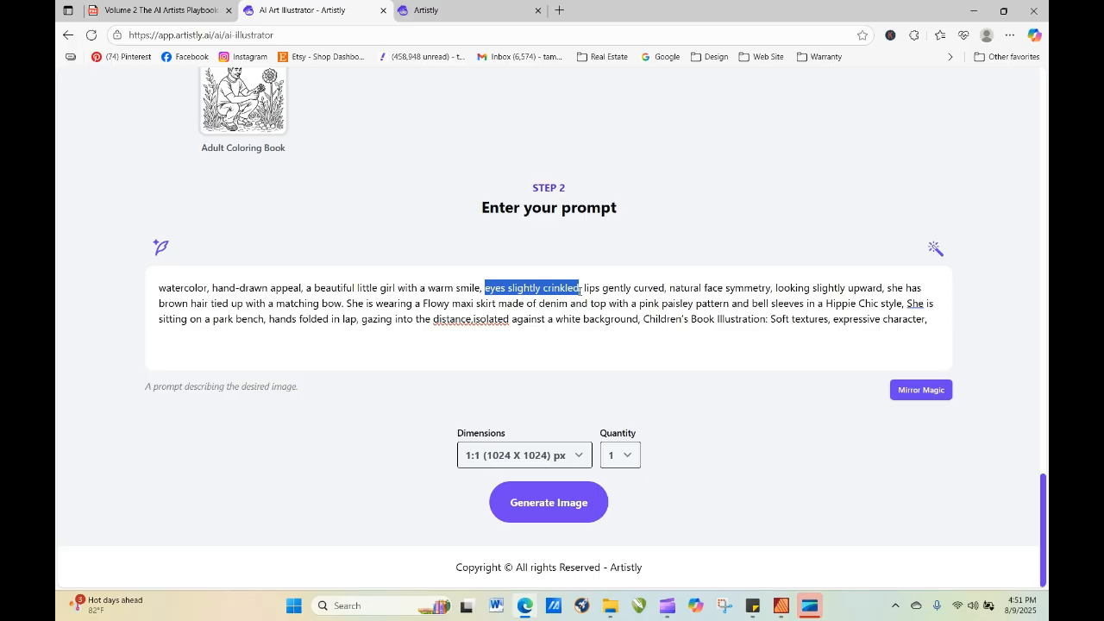
key("BackSpace")
key("BackSpace")
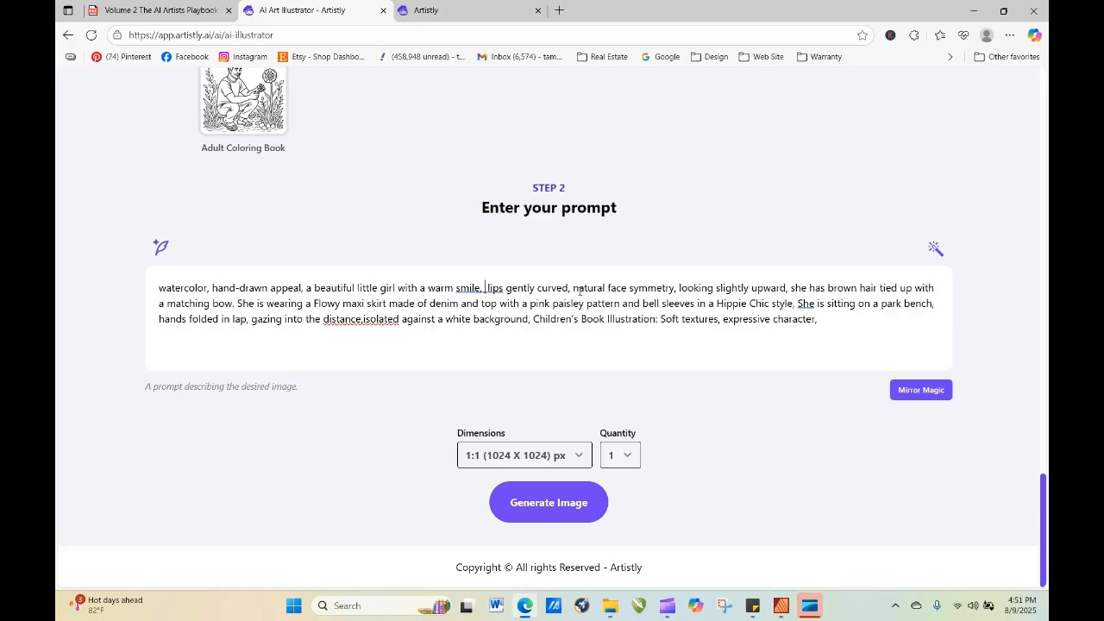
key("BackSpace")
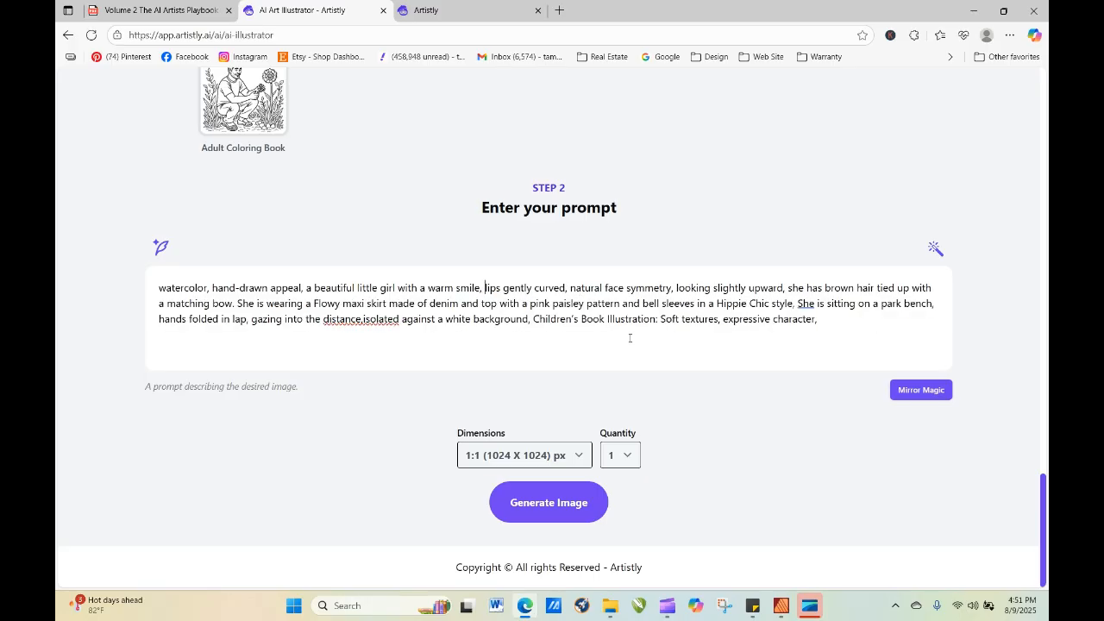
left_click(550, 514)
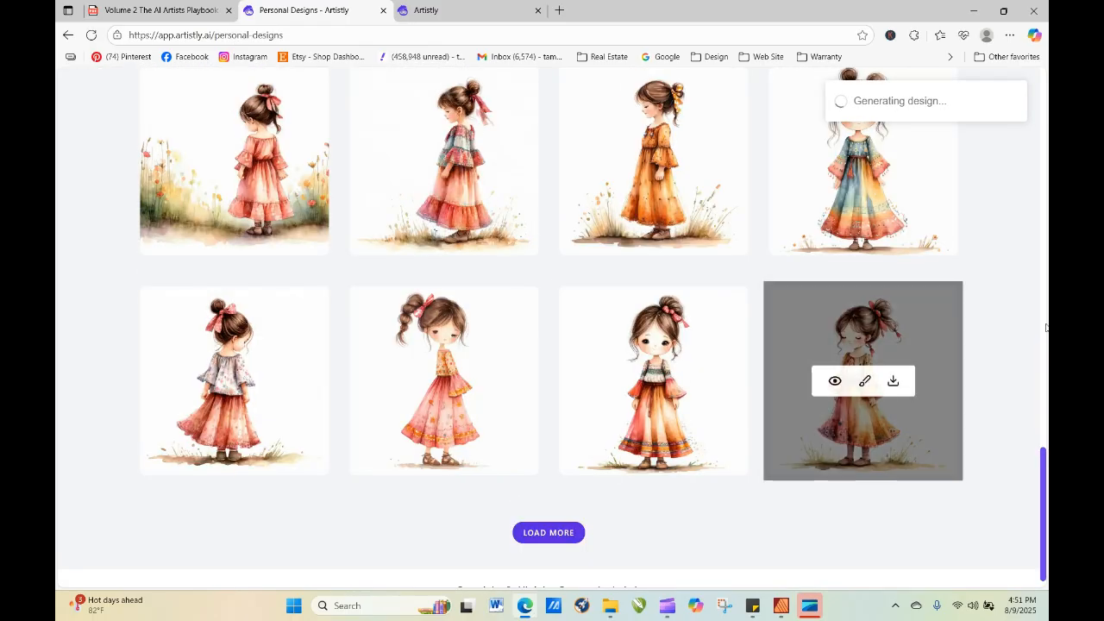
Inspect the details of the new Watercolor-Inspired Digital Style girl in the personal designs.
left_click_drag(1044, 491, 1021, 170)
mouse_move(616, 278)
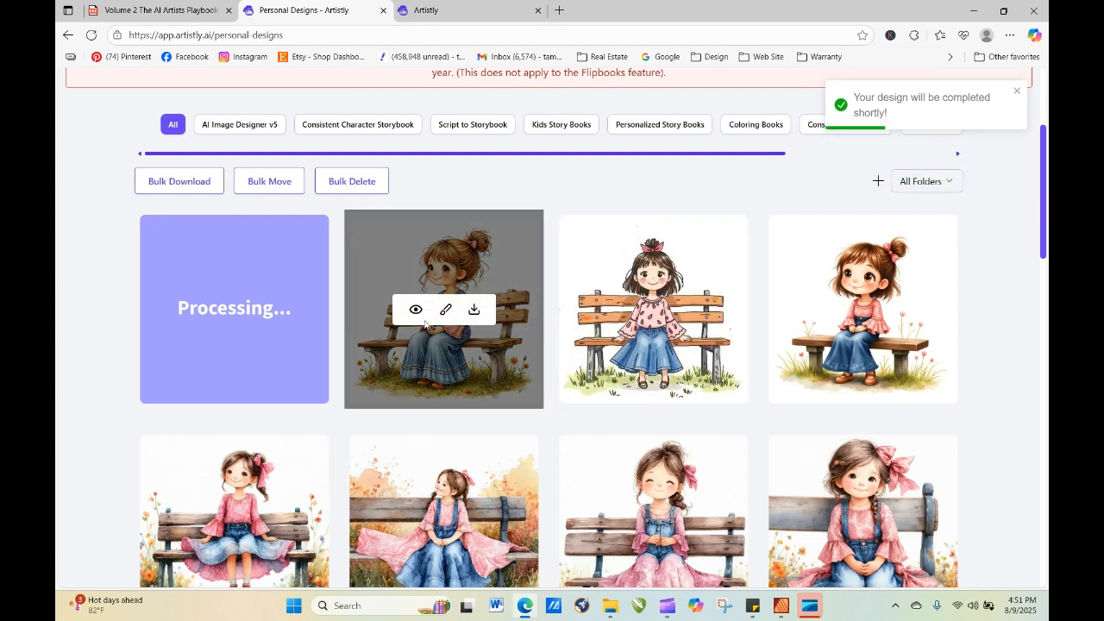
left_click(417, 312)
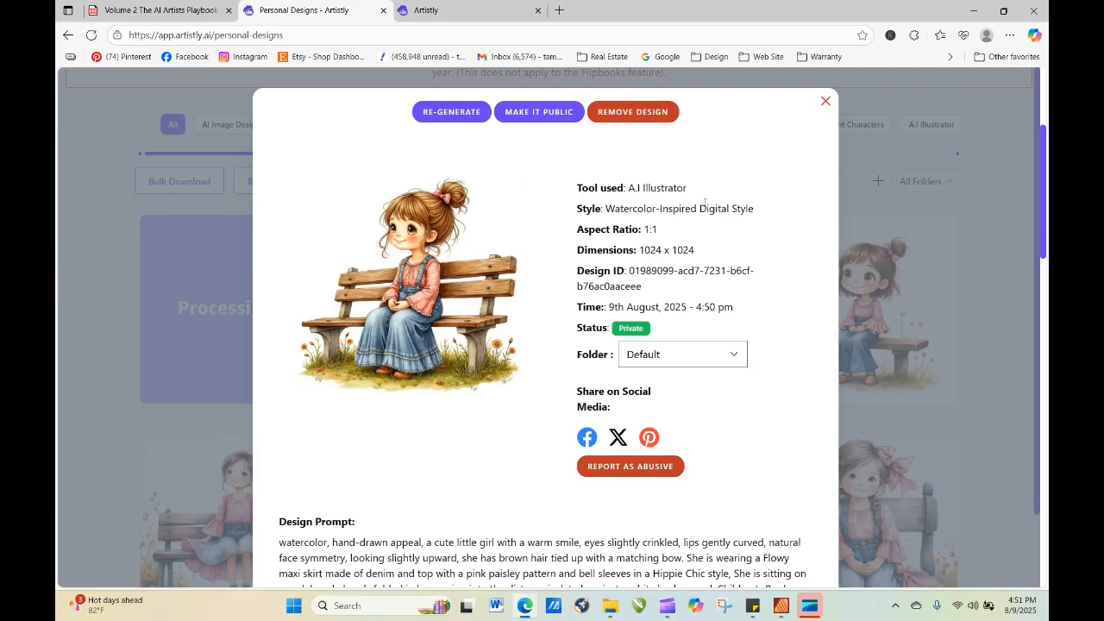
left_click(826, 103)
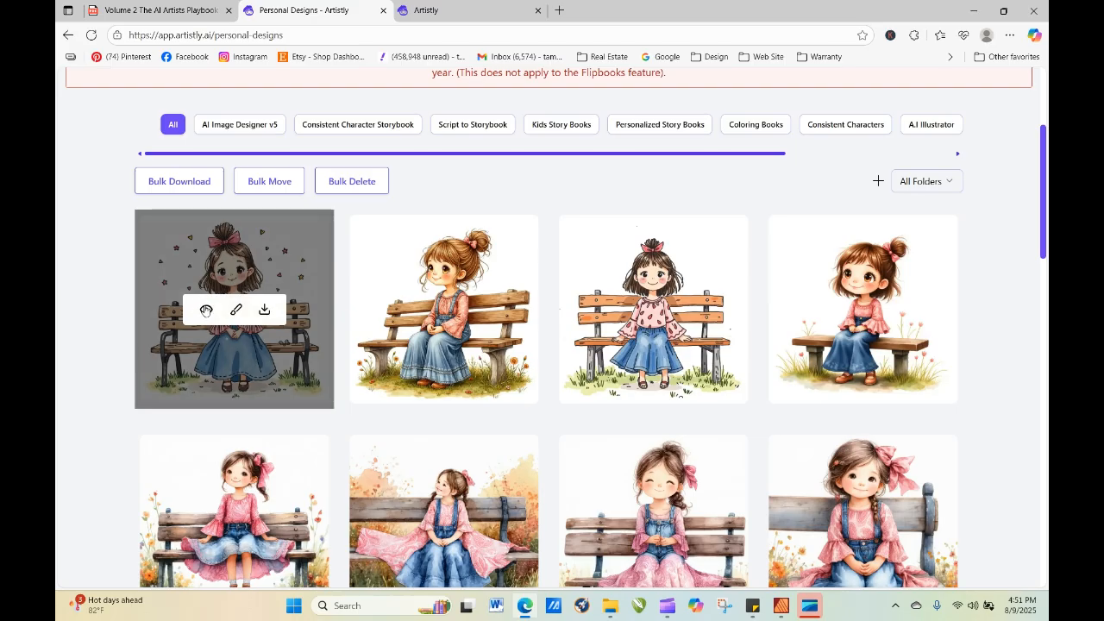
Examine the enlarged view and details of the newest doodle girl surrounded by small stars.
left_click(205, 310)
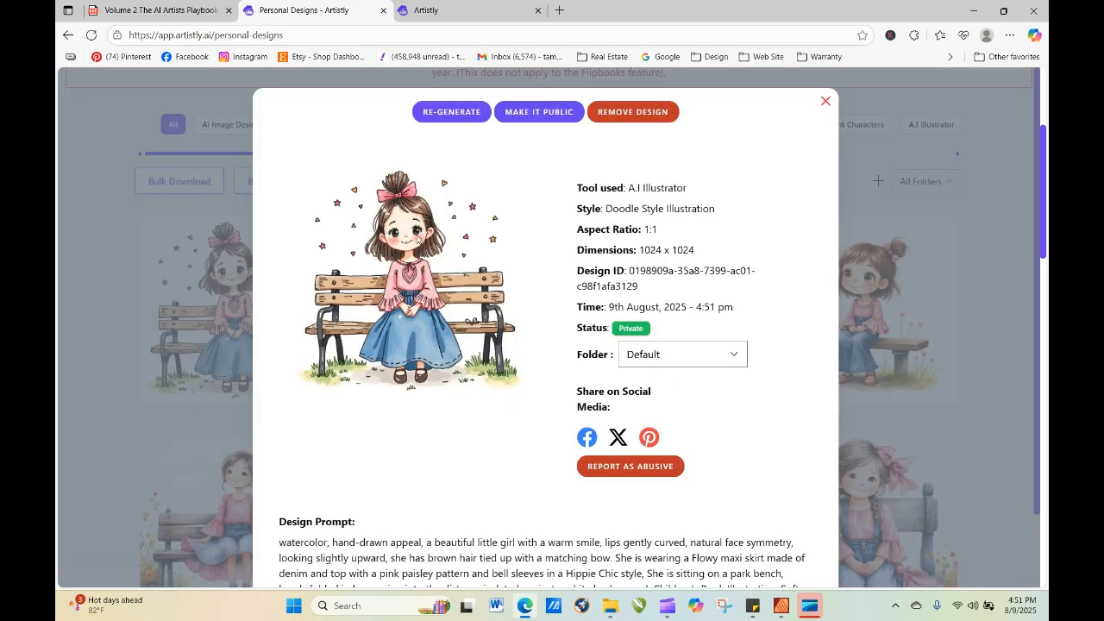
left_click(826, 102)
mouse_move(667, 326)
mouse_move(230, 342)
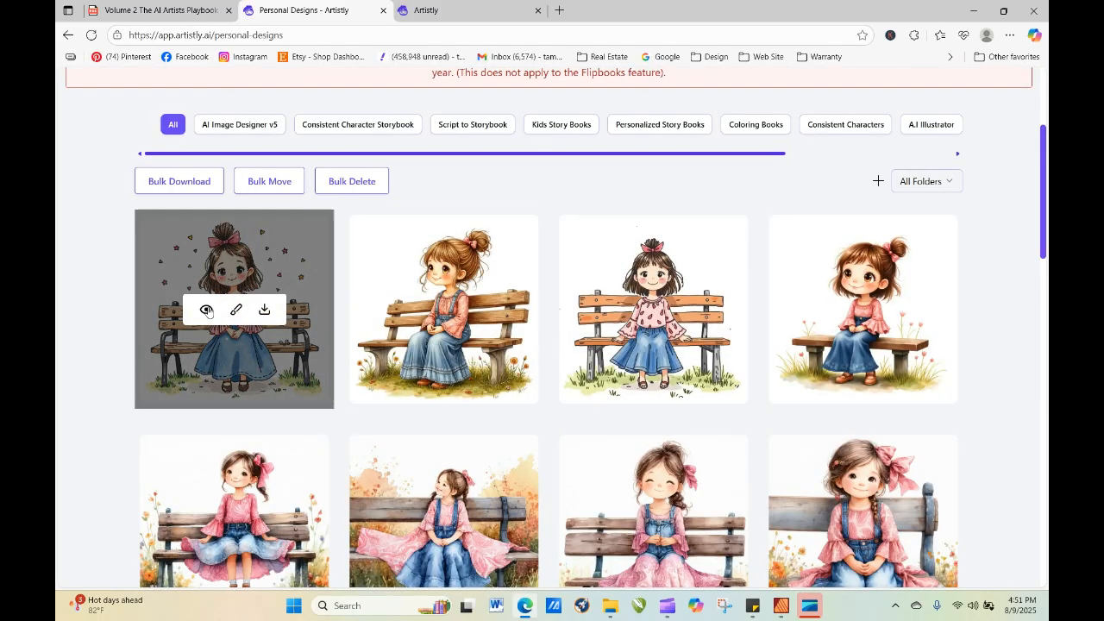
left_click(206, 309)
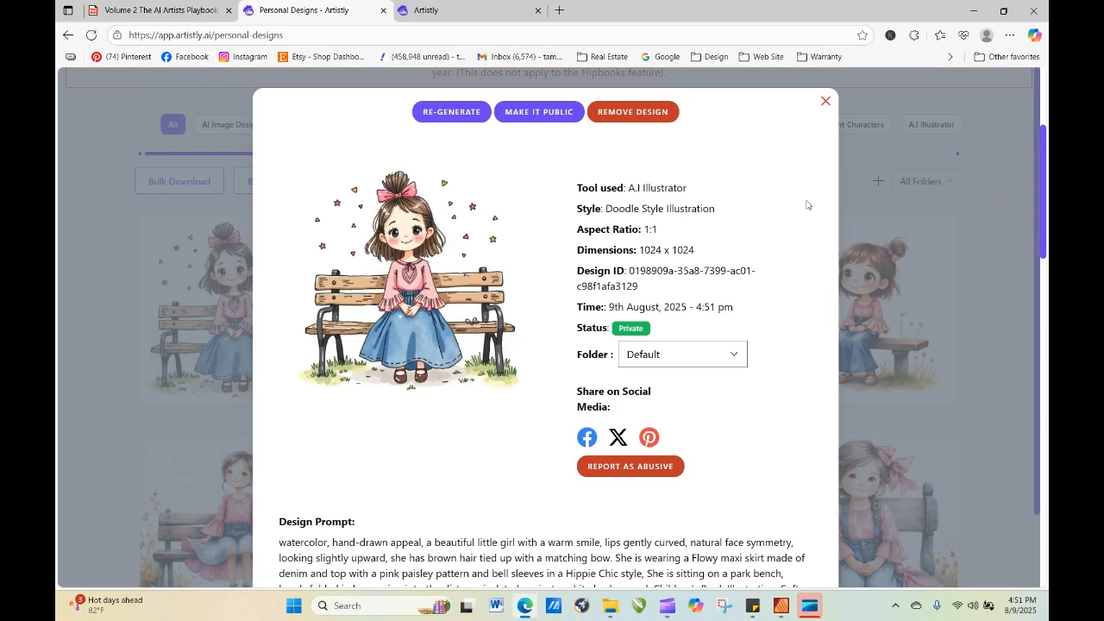
left_click(826, 102)
Re-generate the doodle girl surrounded by stars from its existing prompt, one image at 1:1 (1024 x 1024) px.
mouse_move(252, 286)
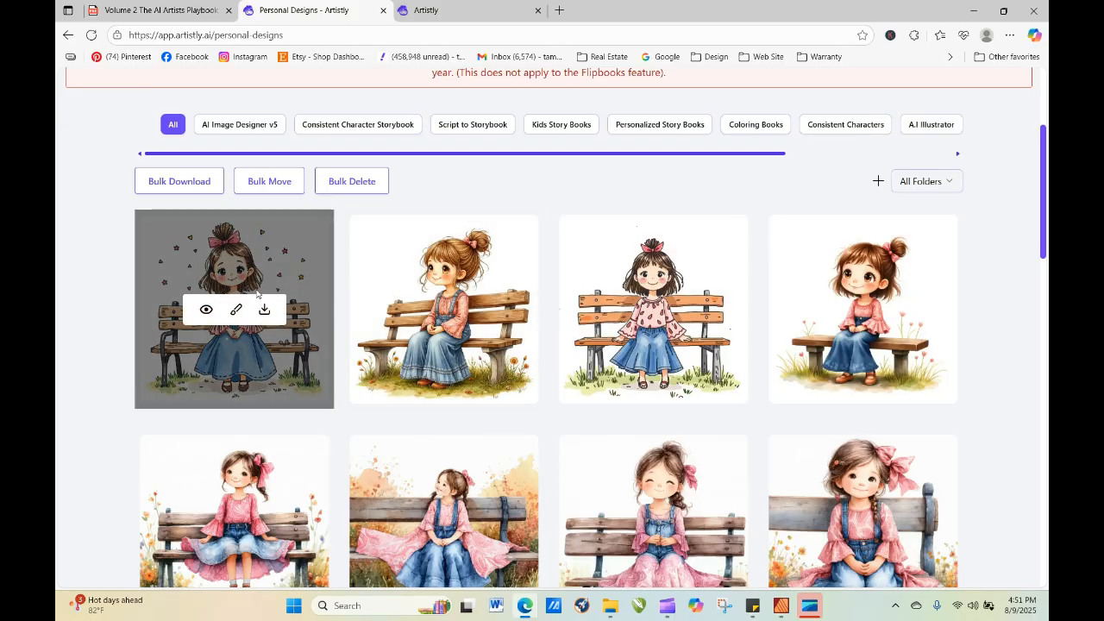
left_click(206, 311)
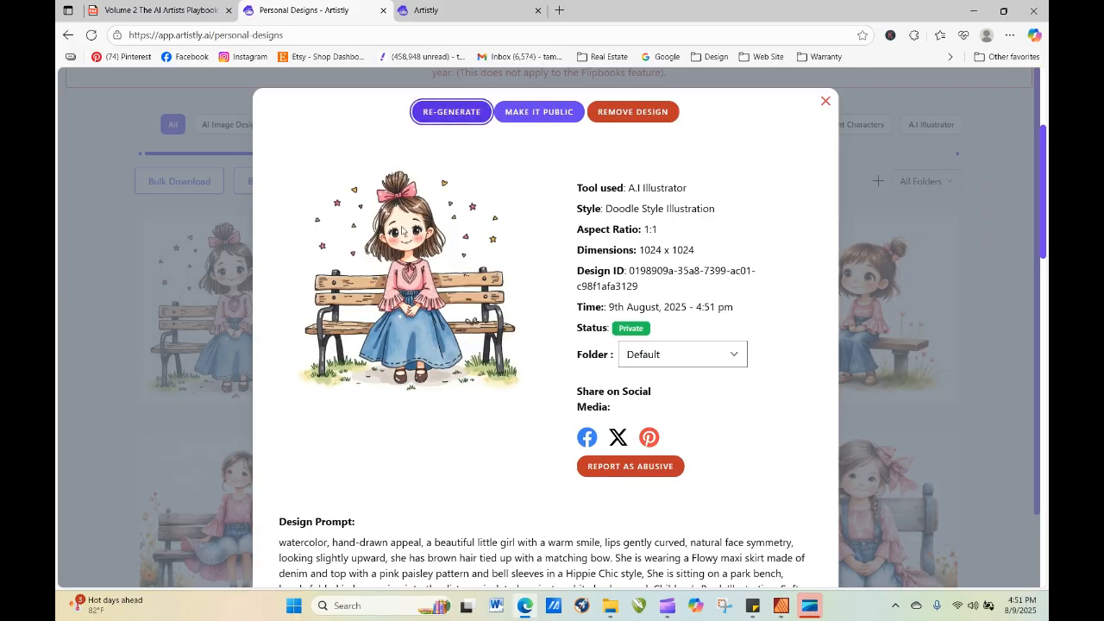
left_click(451, 112)
scroll(367, 370, "down", 15)
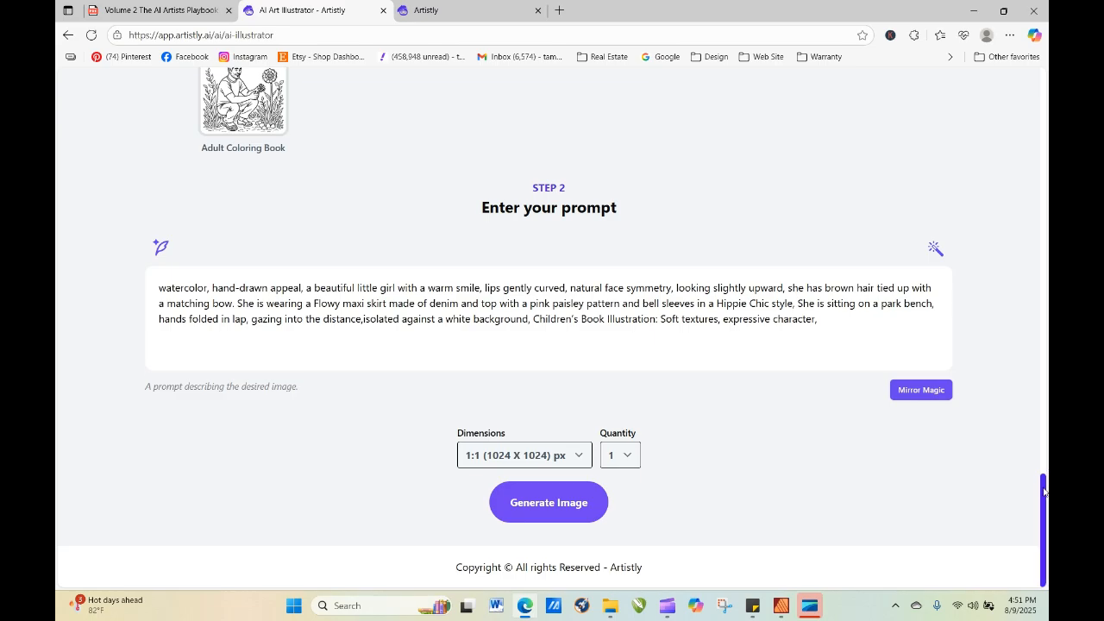
scroll(1023, 383, "up", 15)
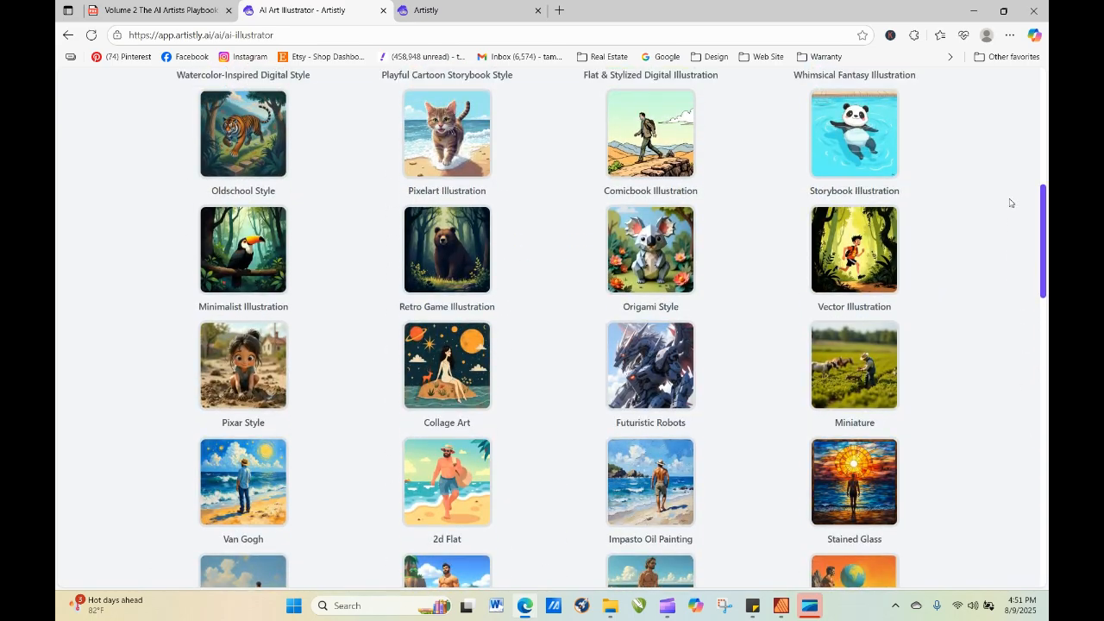
scroll(255, 274, "down", 15)
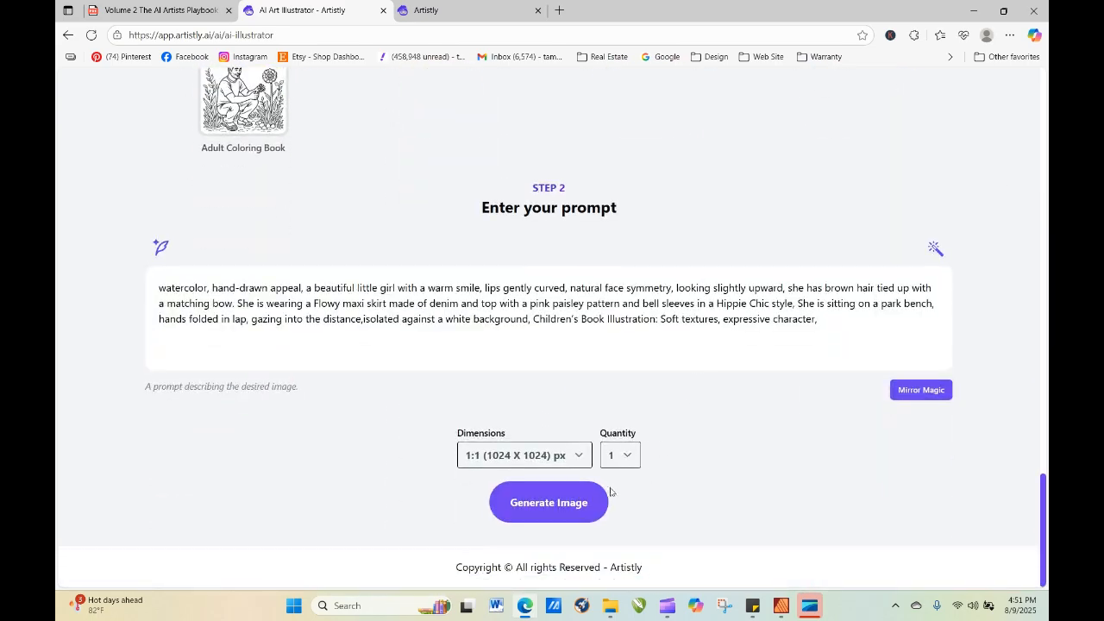
left_click(588, 512)
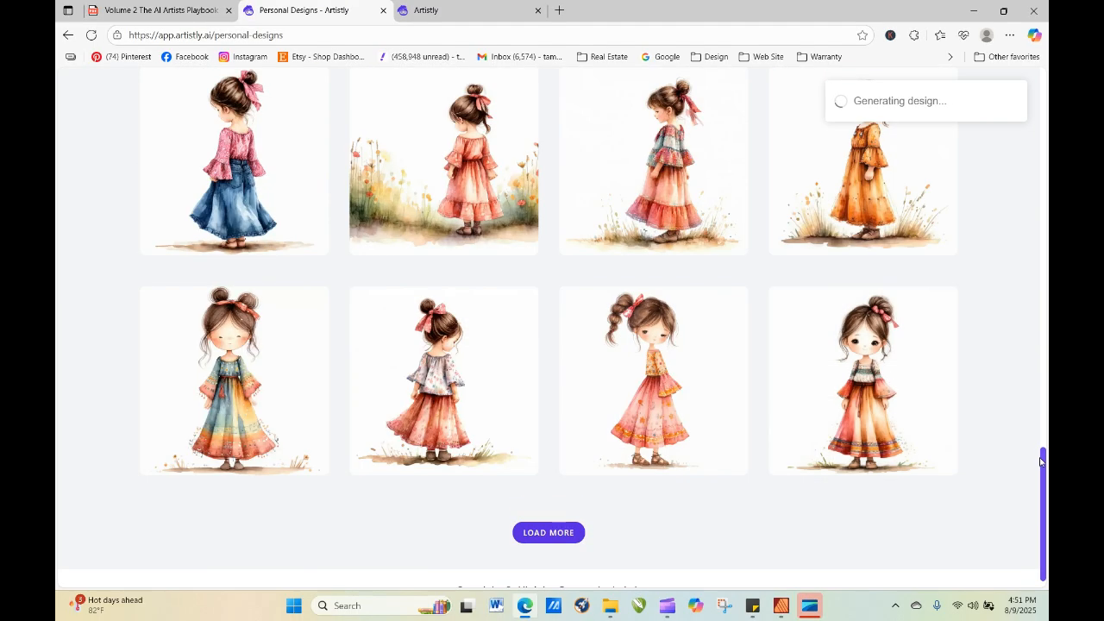
Refresh the personal designs until the new image finishes processing and inspect the details of the newest girl on the bench.
left_click_drag(1041, 462, 1046, 153)
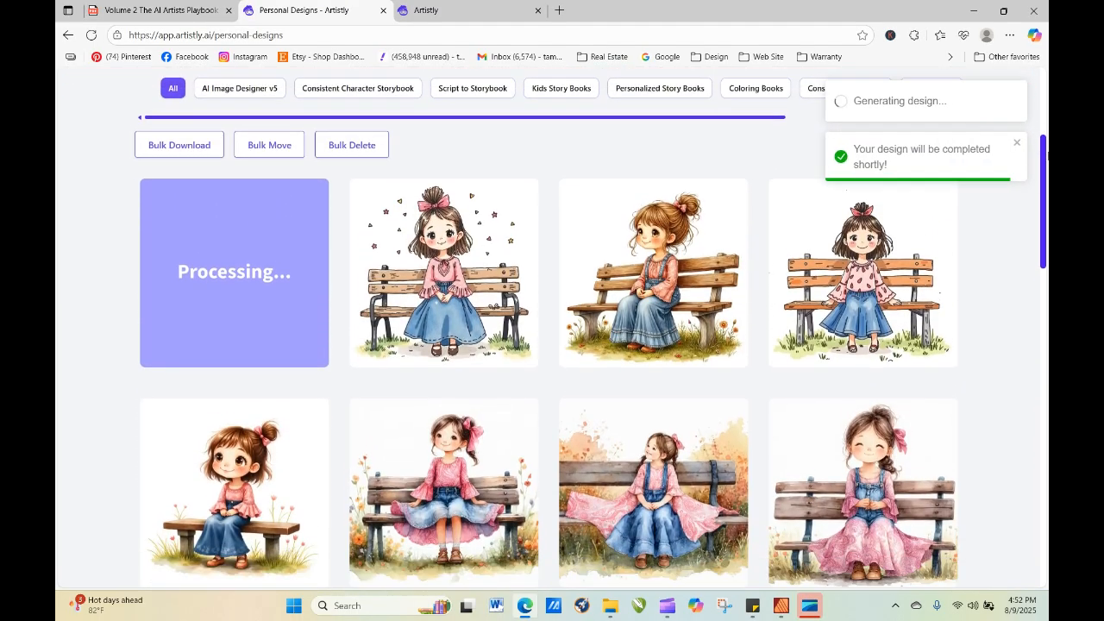
left_click(92, 35)
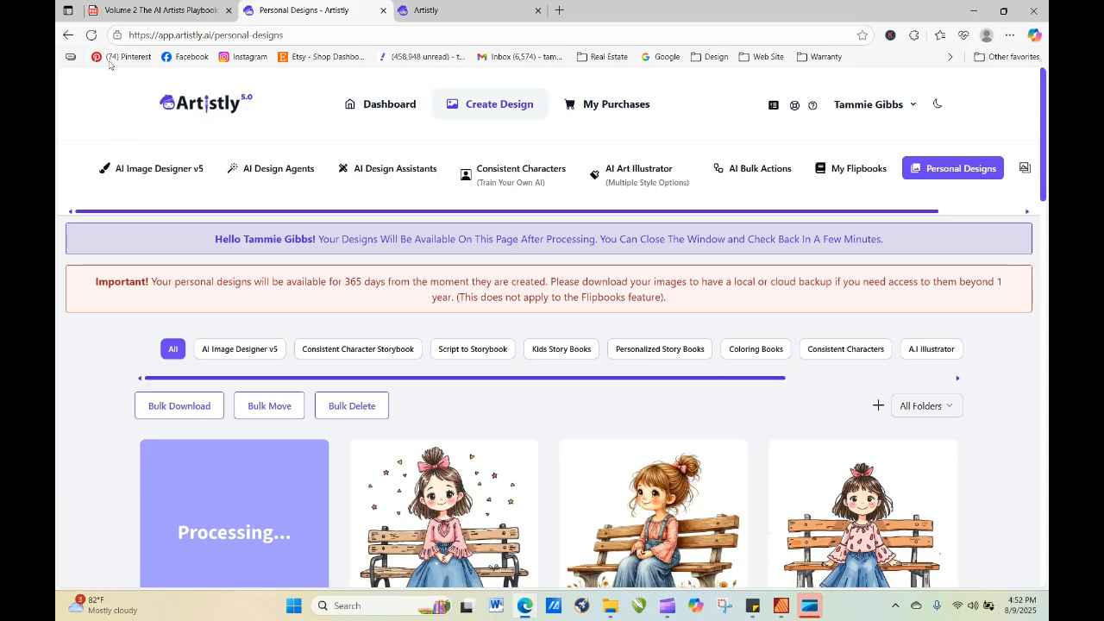
left_click(92, 35)
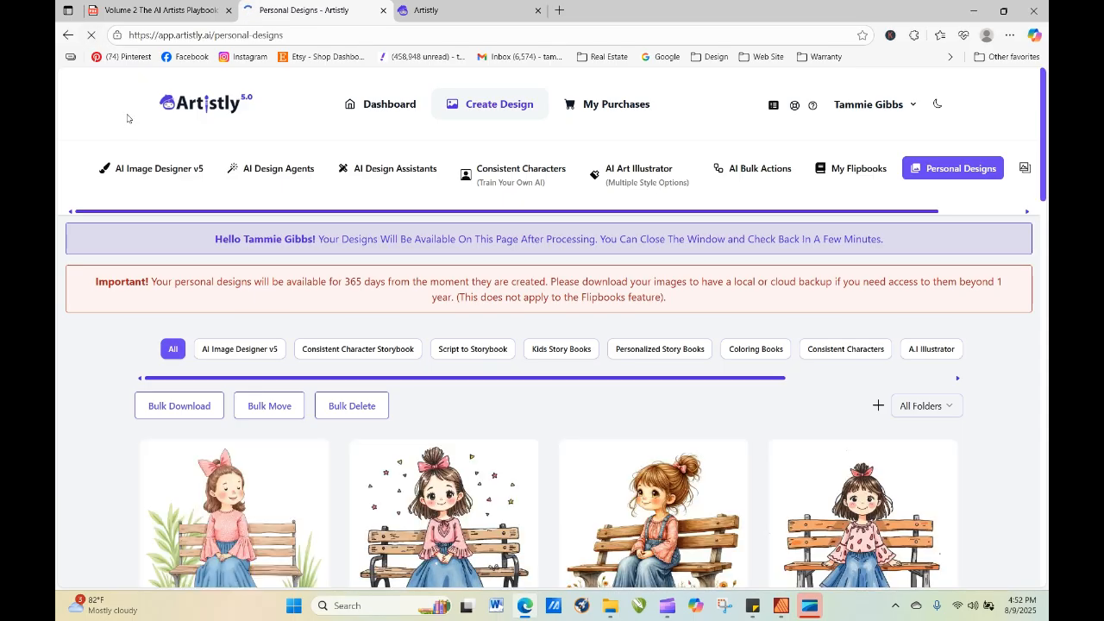
left_click(210, 536)
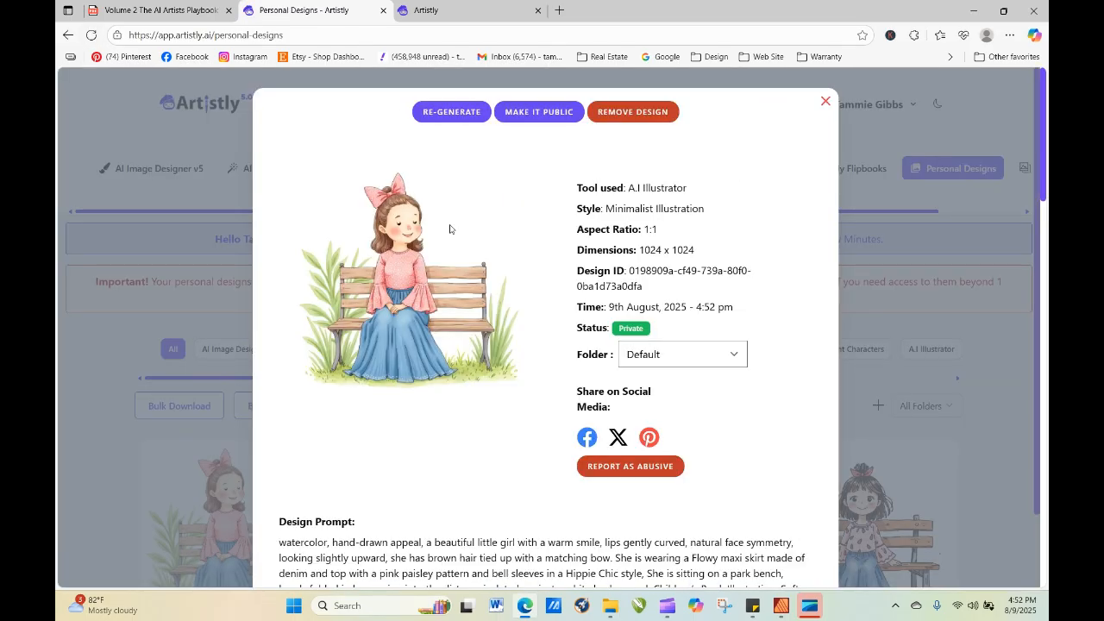
Re-generate one image after deleting "with a warm smile" through "looking slightly upward," from the prompt and adding a space before "isolated".
left_click(475, 112)
scroll(476, 292, "down", 1)
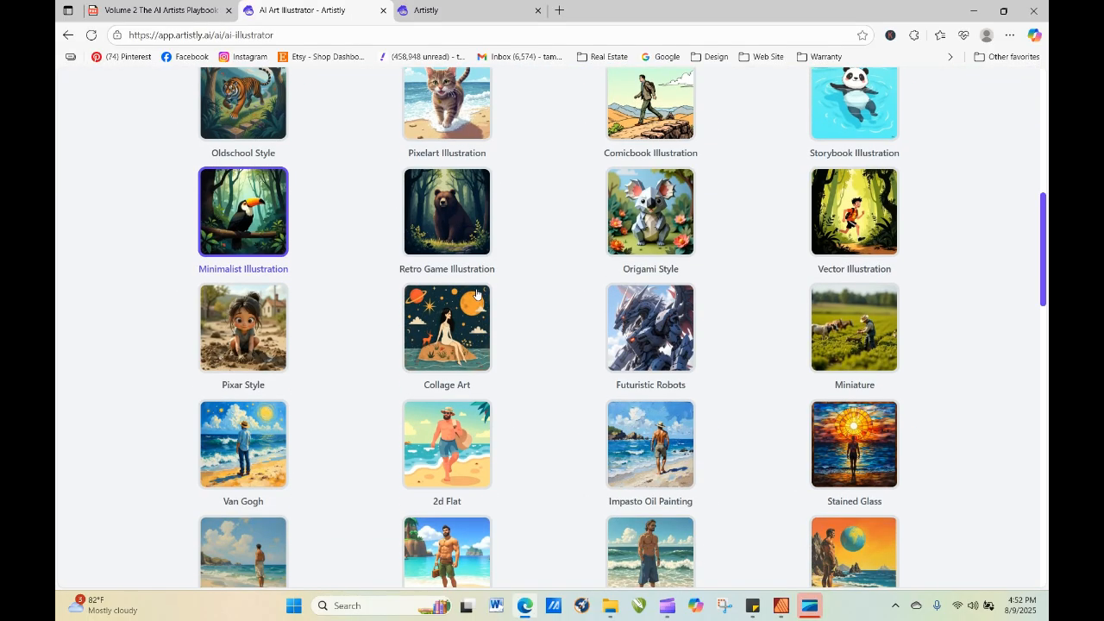
scroll(475, 293, "down", 10)
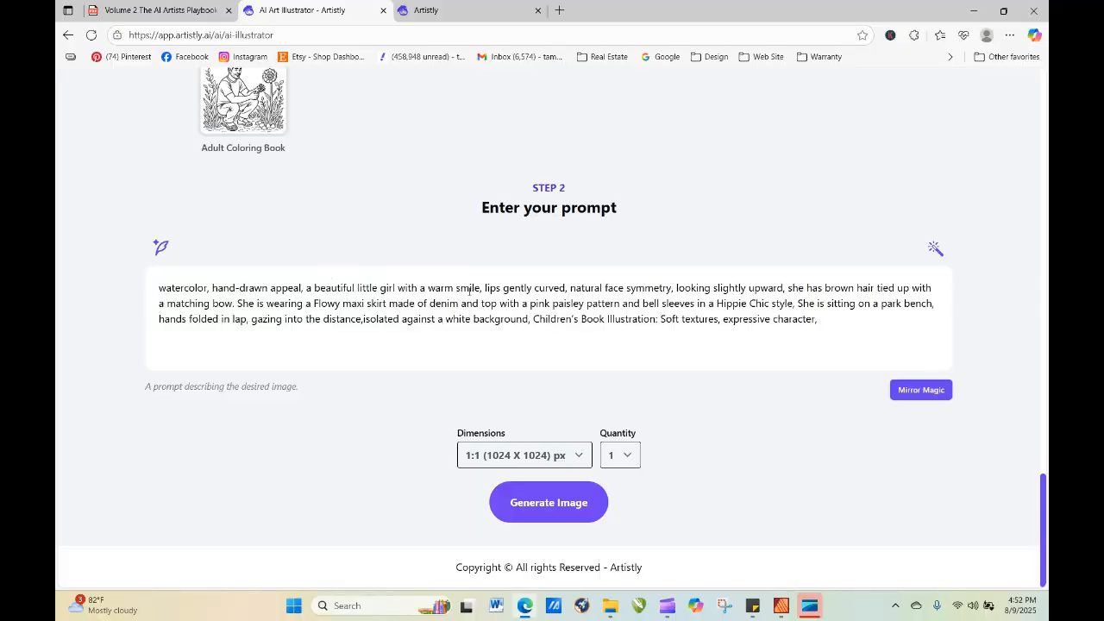
left_click_drag(399, 288, 789, 286)
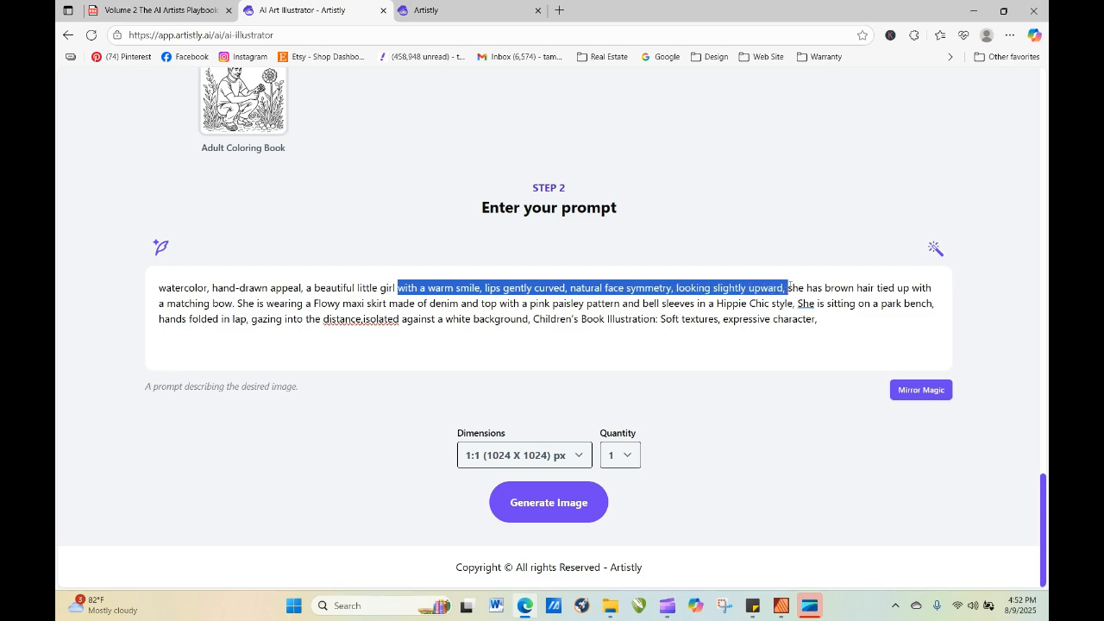
key("BackSpace")
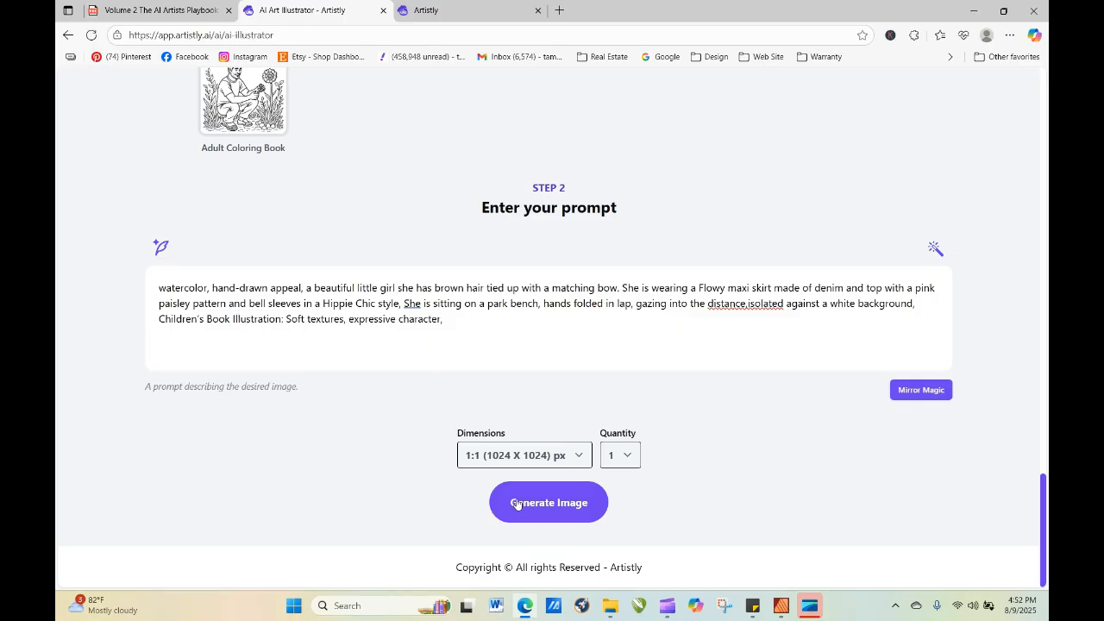
left_click(747, 304)
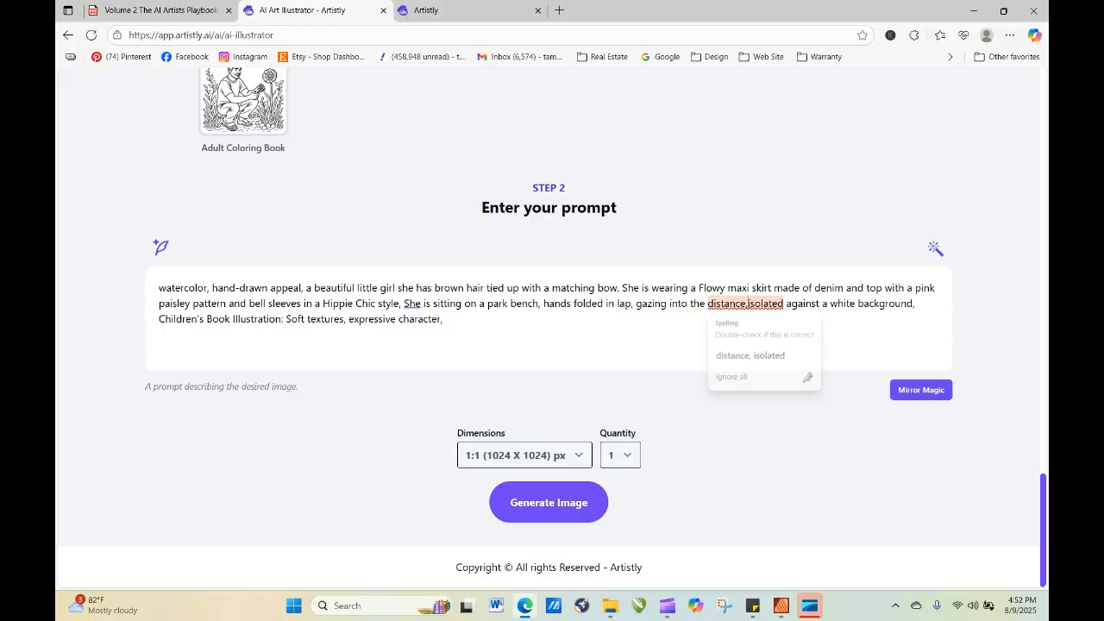
left_click(576, 502)
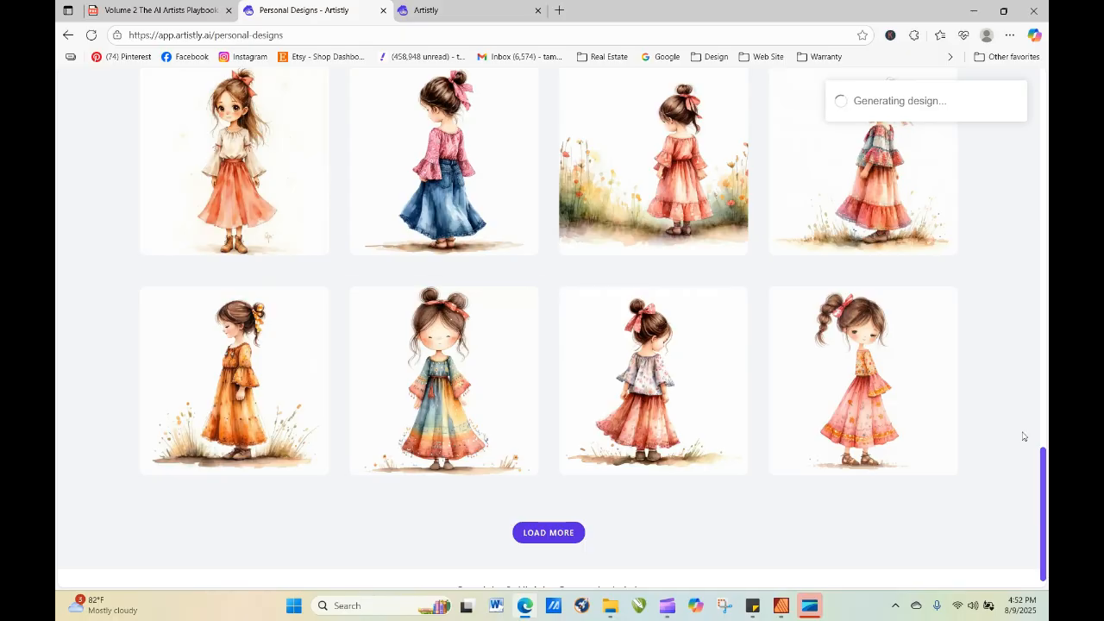
Reload the personal designs and examine the details of the girl generated from the shortened prompt.
left_click_drag(1042, 489, 1042, 206)
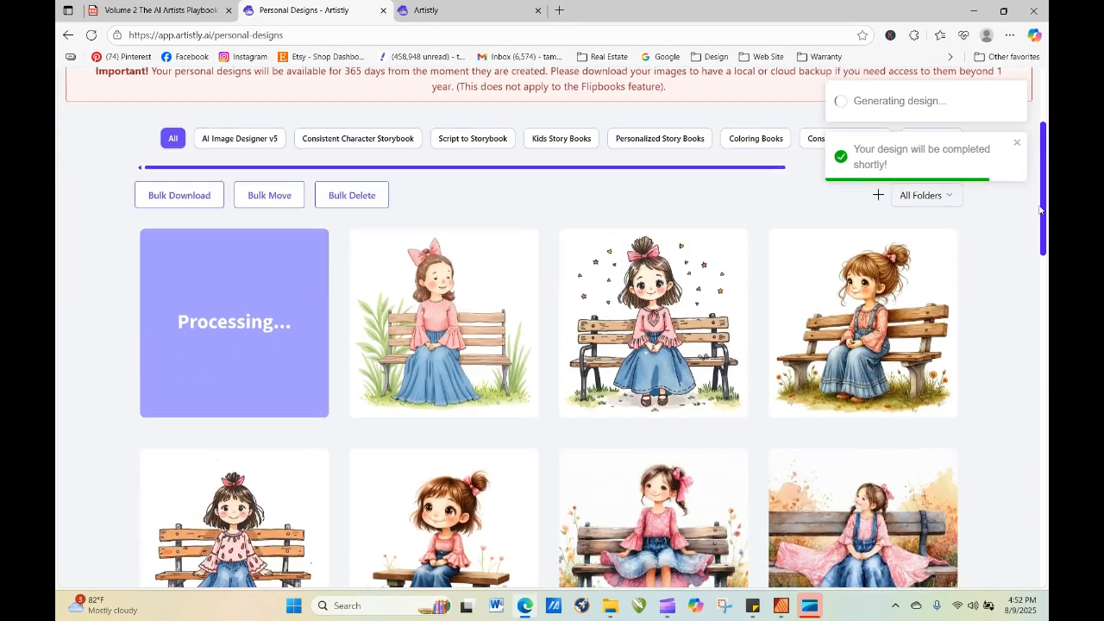
left_click(91, 35)
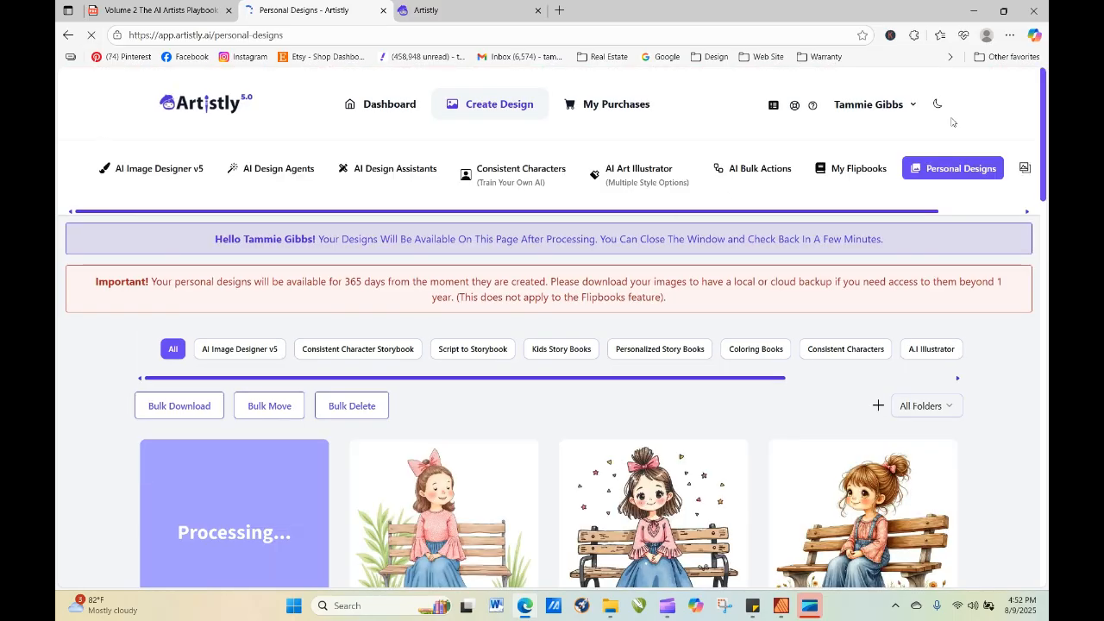
left_click_drag(1042, 142, 1045, 192)
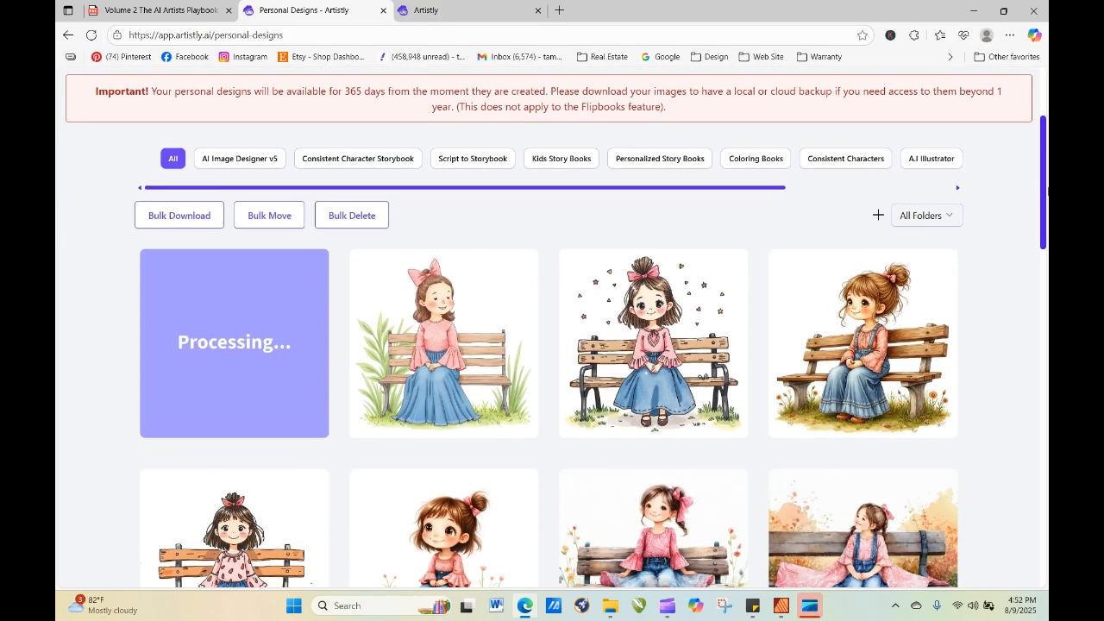
left_click(91, 34)
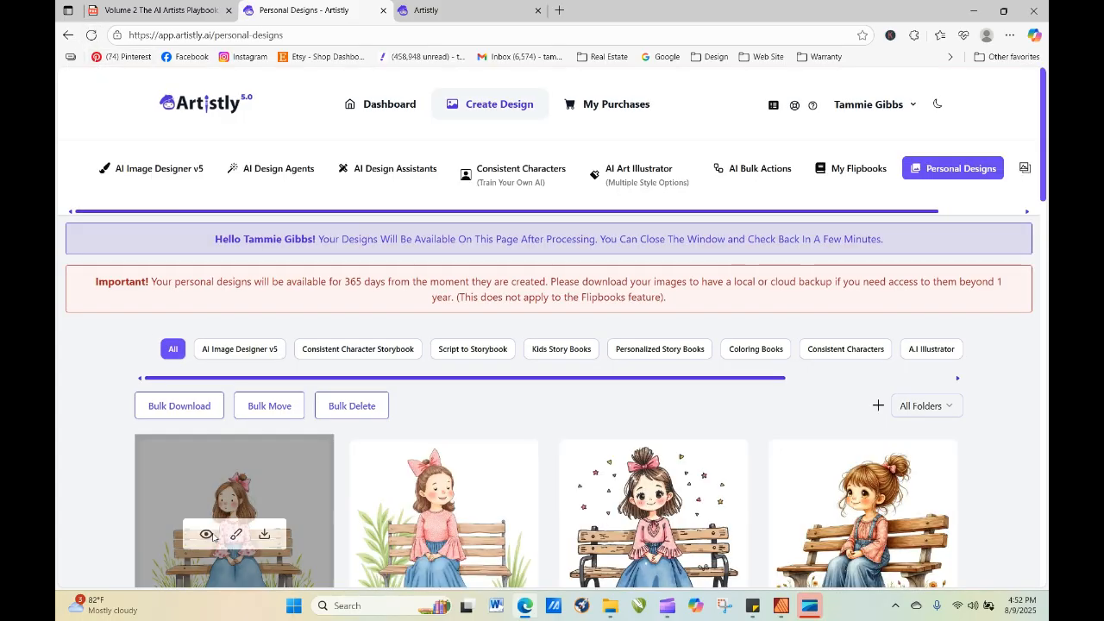
left_click(207, 535)
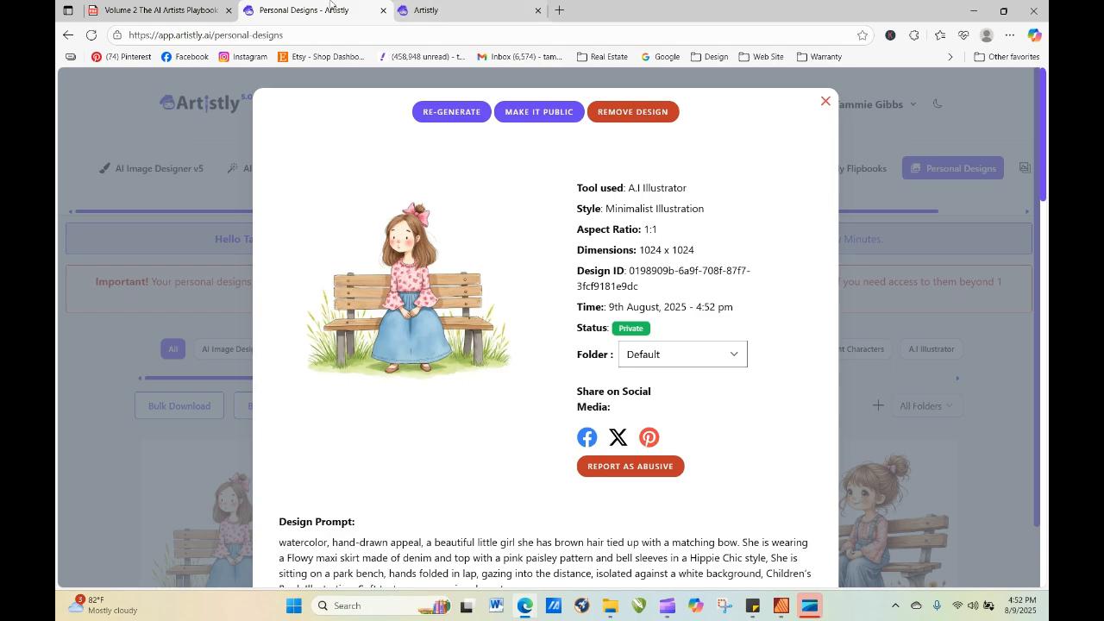
Switch to the AI Artists Playbook PDF and open the Whimsical & Fun Clipart word bank from contents page 6.
left_click(195, 11)
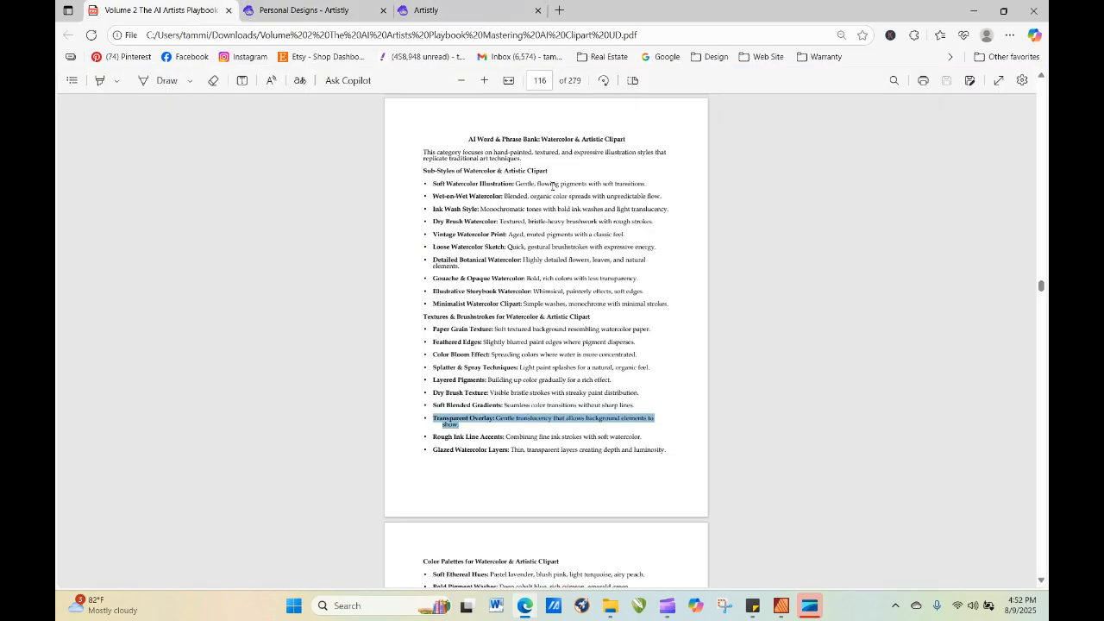
left_click(541, 81)
type("6")
key("Return")
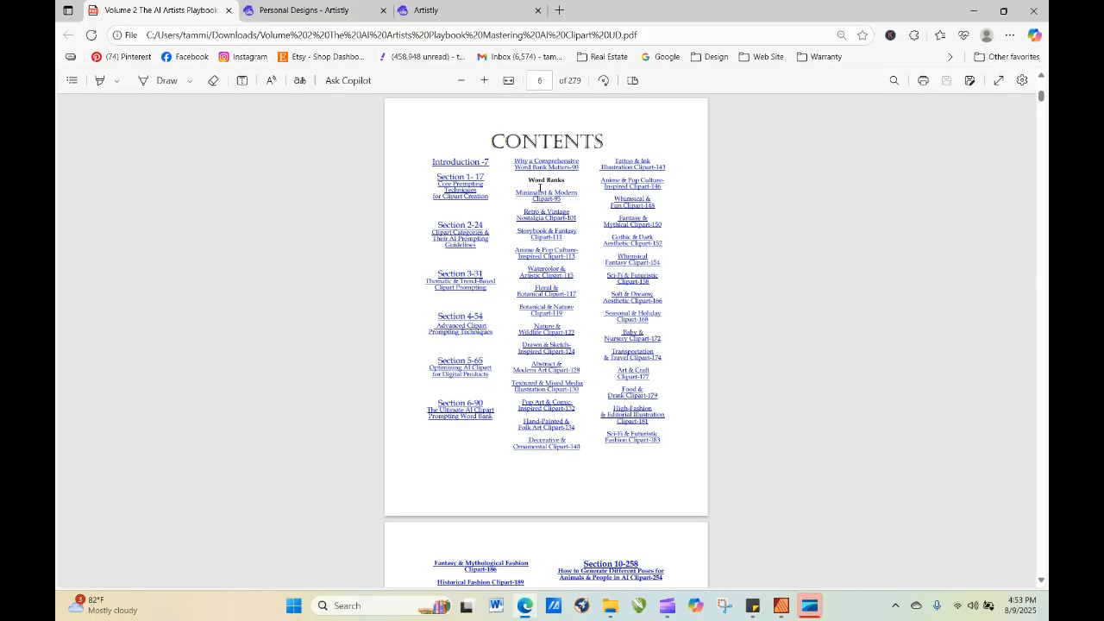
left_click(636, 205)
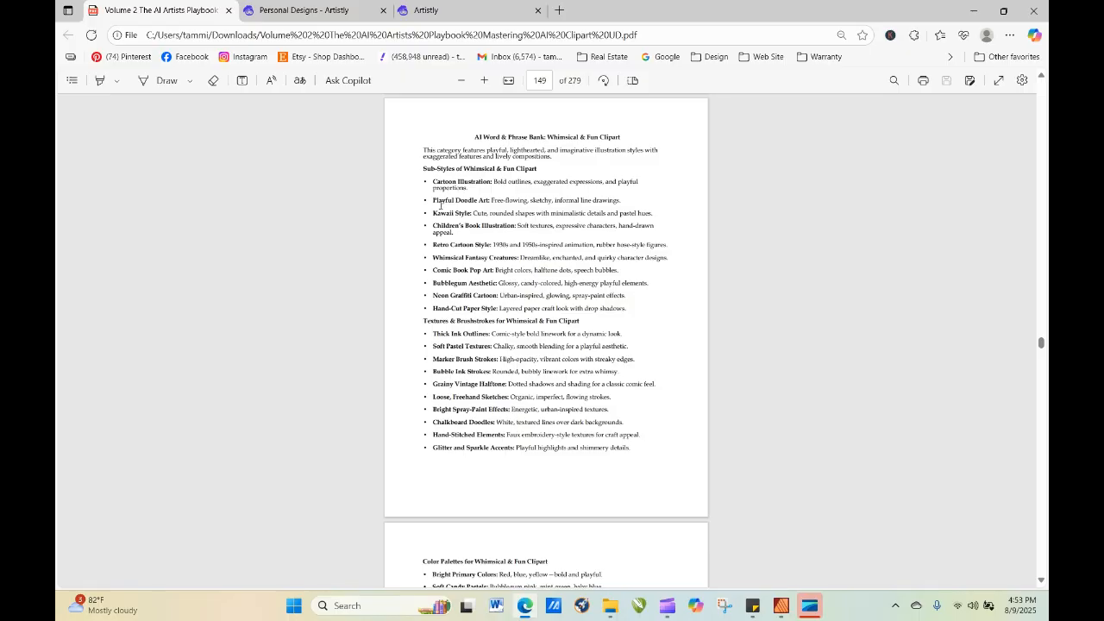
Copy the sub-style "Playful Doodle Art: Free-flowing, sketchy, informal line drawings" from the word bank.
left_click_drag(432, 200, 621, 200)
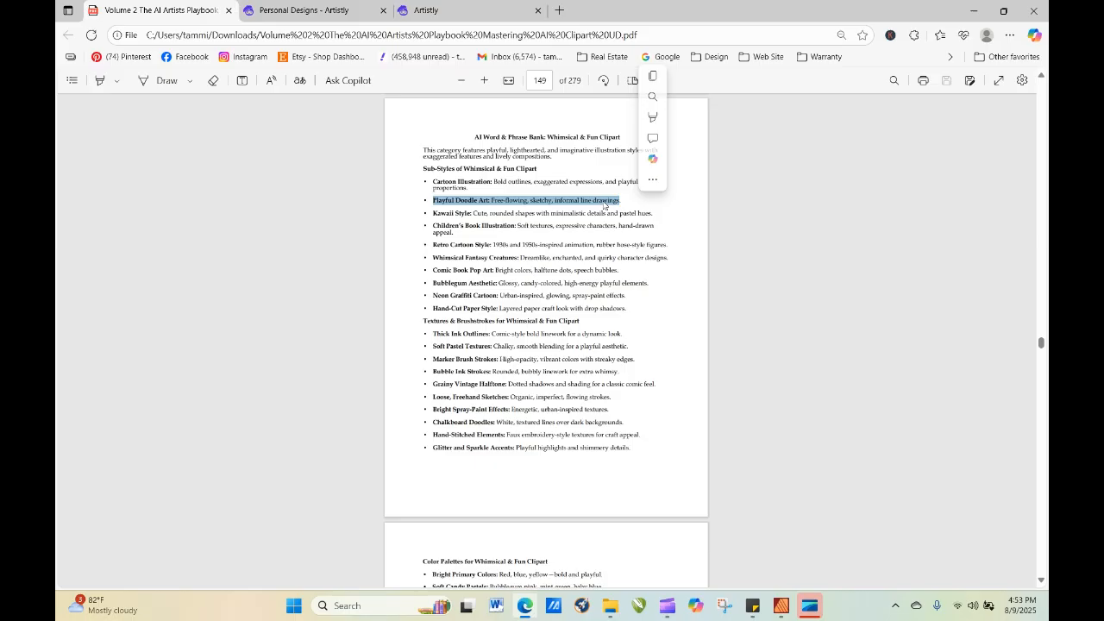
right_click(604, 204)
left_click(647, 259)
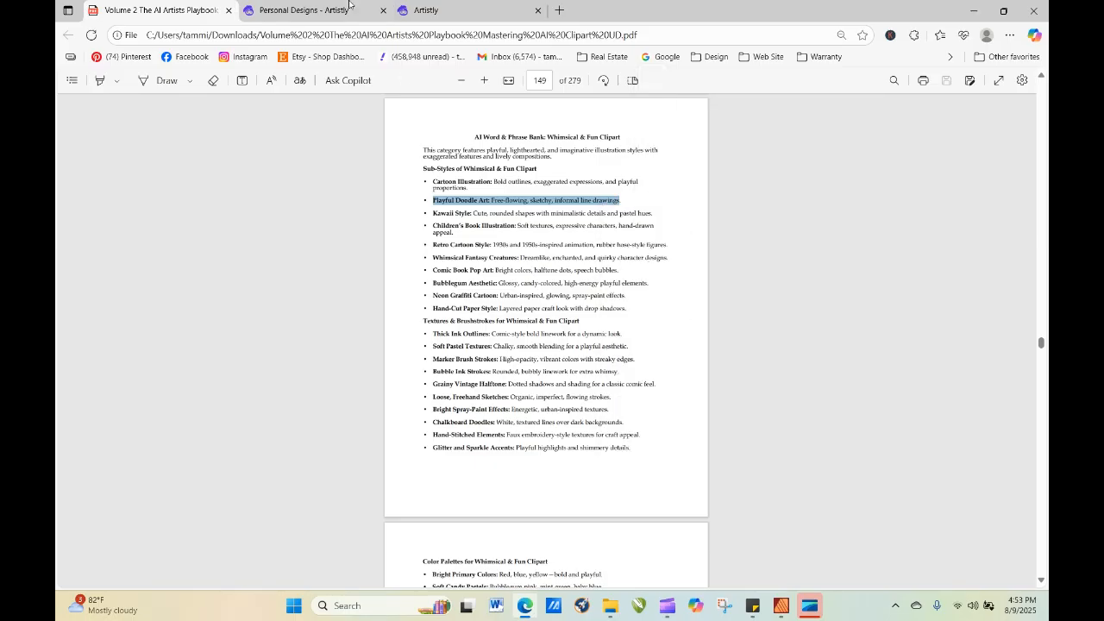
In Artistly, replace the prompt's "Children's Book Illustration: Soft textures, expressive character," with the copied Playful Doodle Art phrase and re-generate one image.
left_click(349, 8)
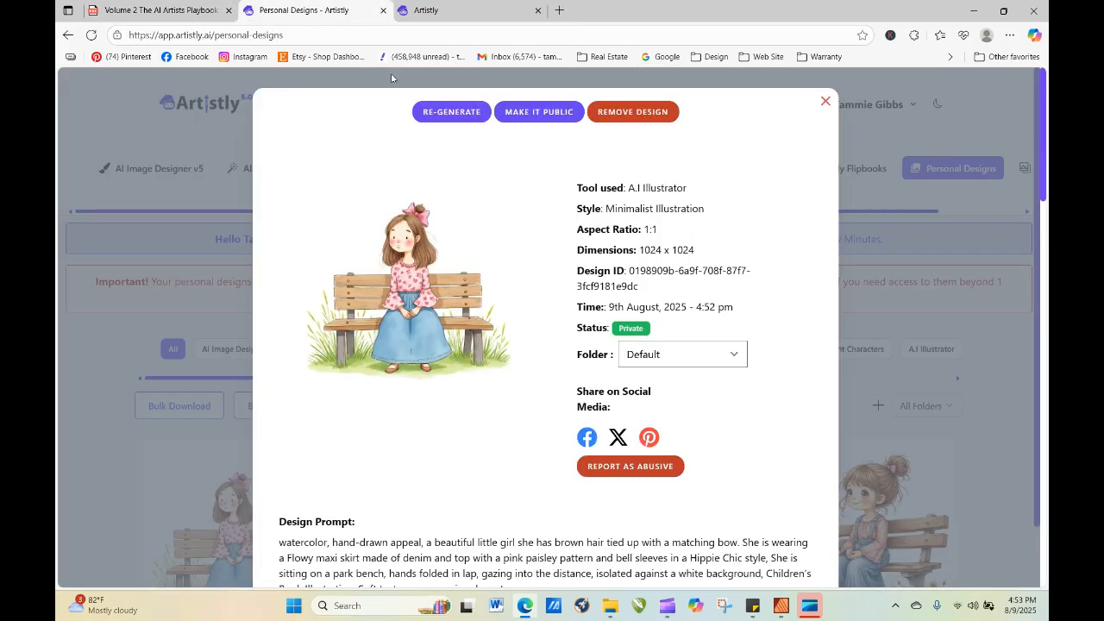
left_click(467, 111)
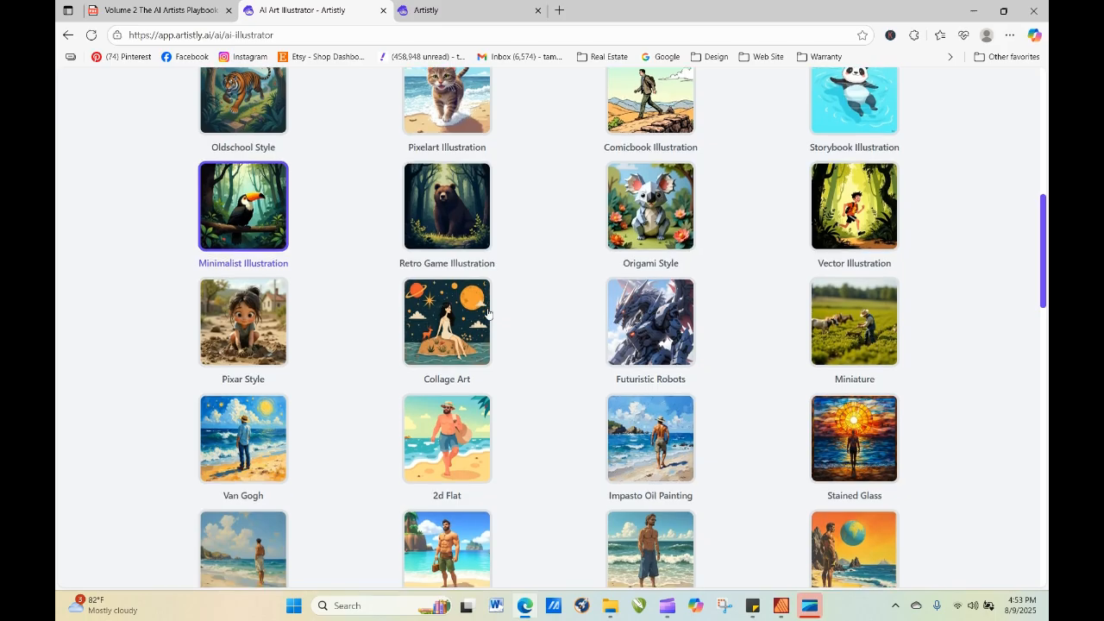
scroll(489, 314, "down", 15)
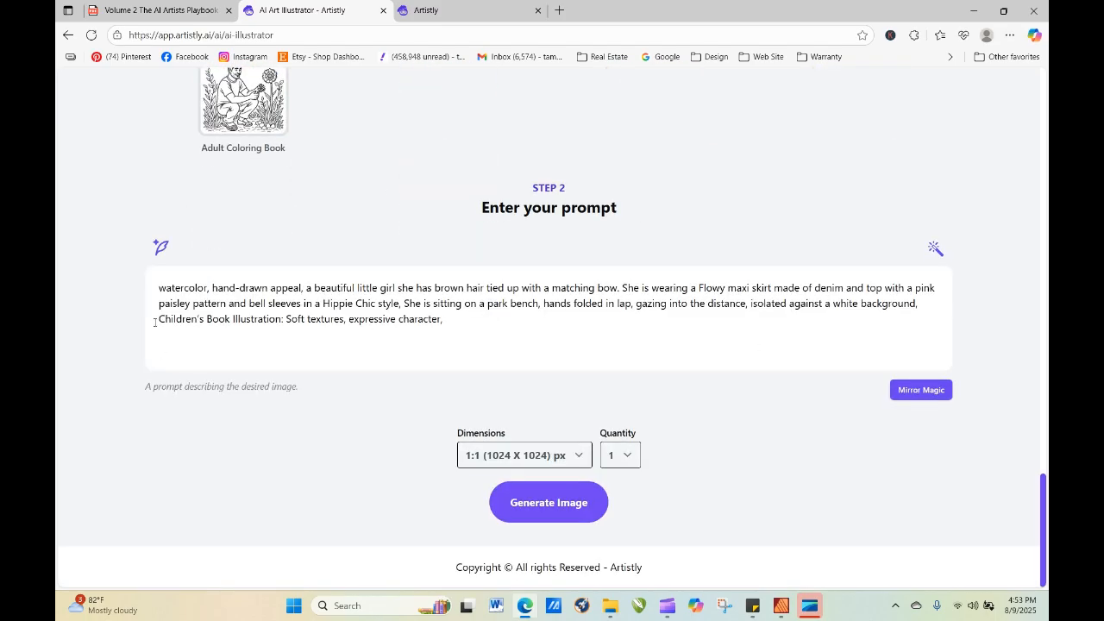
left_click_drag(155, 322, 466, 324)
right_click(424, 323)
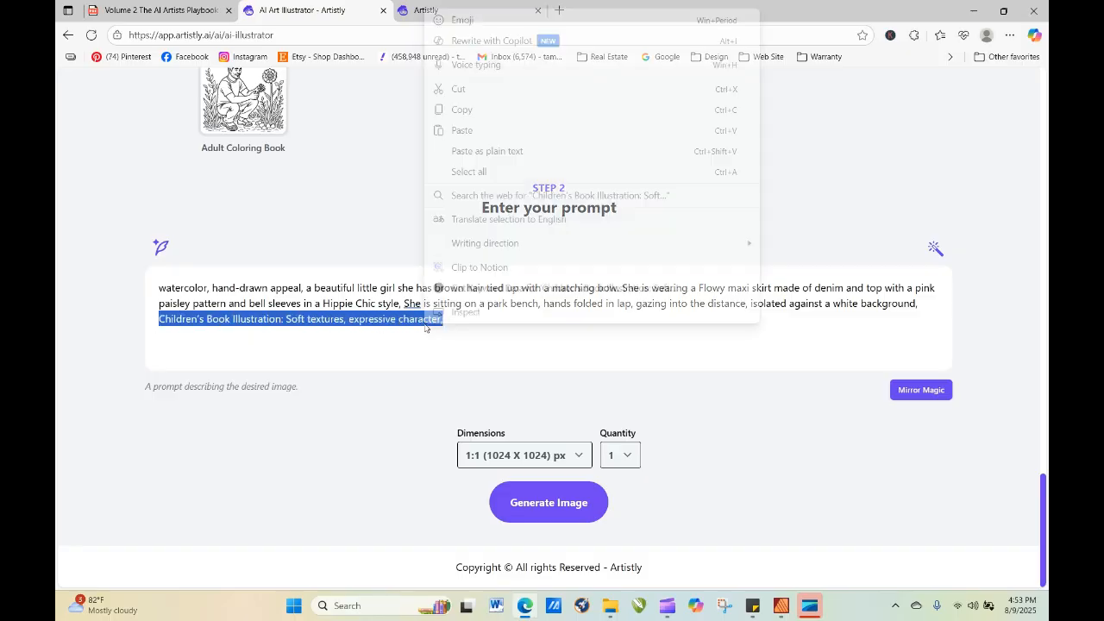
left_click(487, 131)
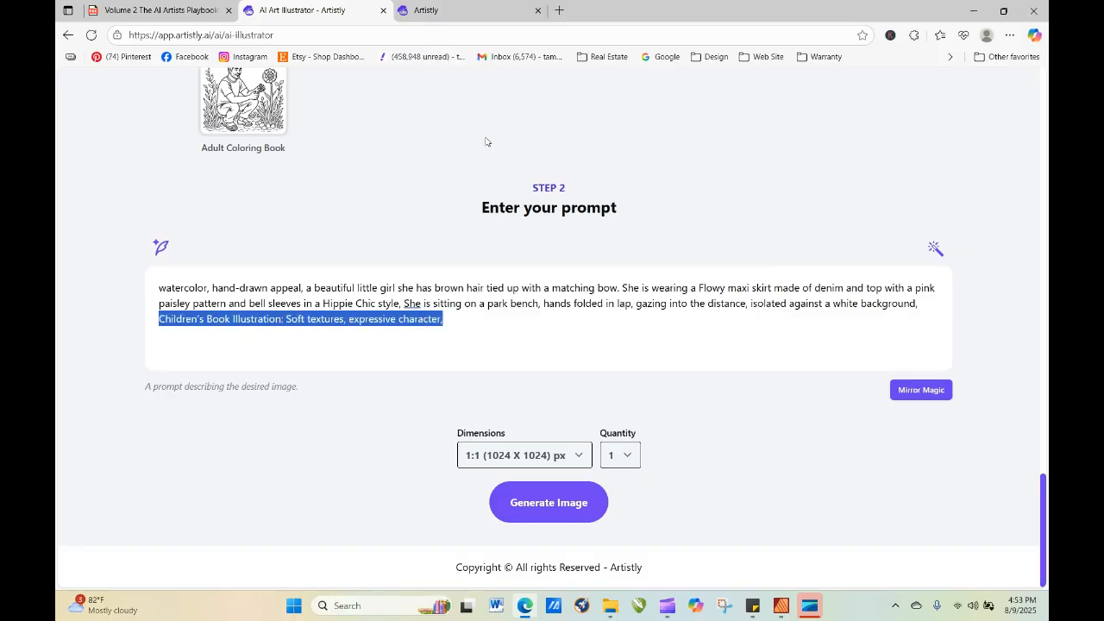
left_click(542, 490)
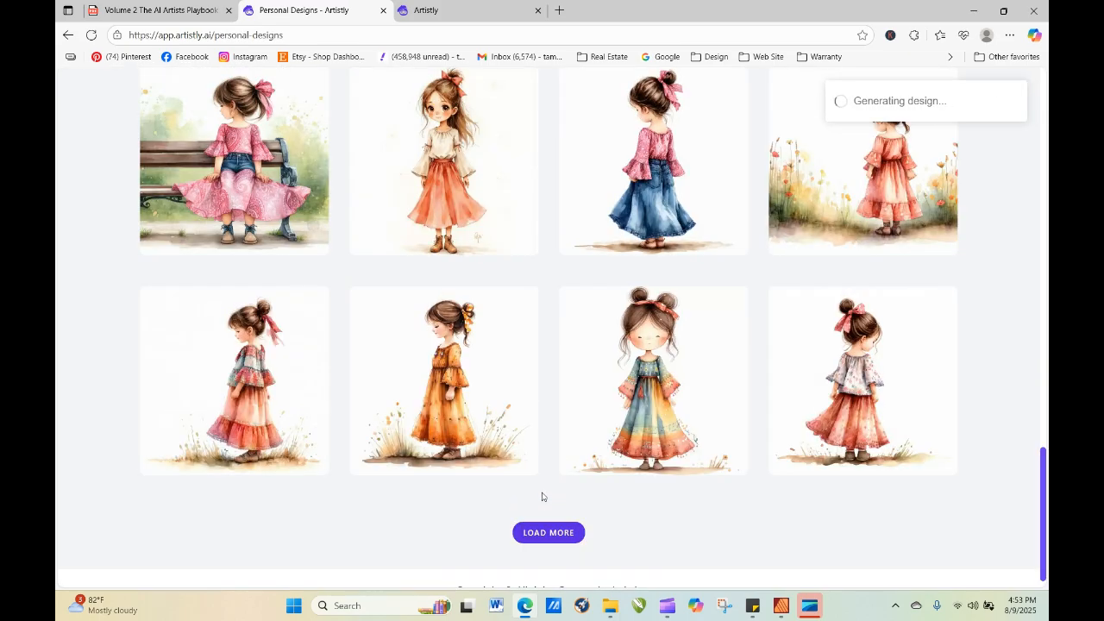
Refresh the personal designs and view the details of the new Playful Doodle Art girl.
left_click_drag(1044, 493, 1046, 177)
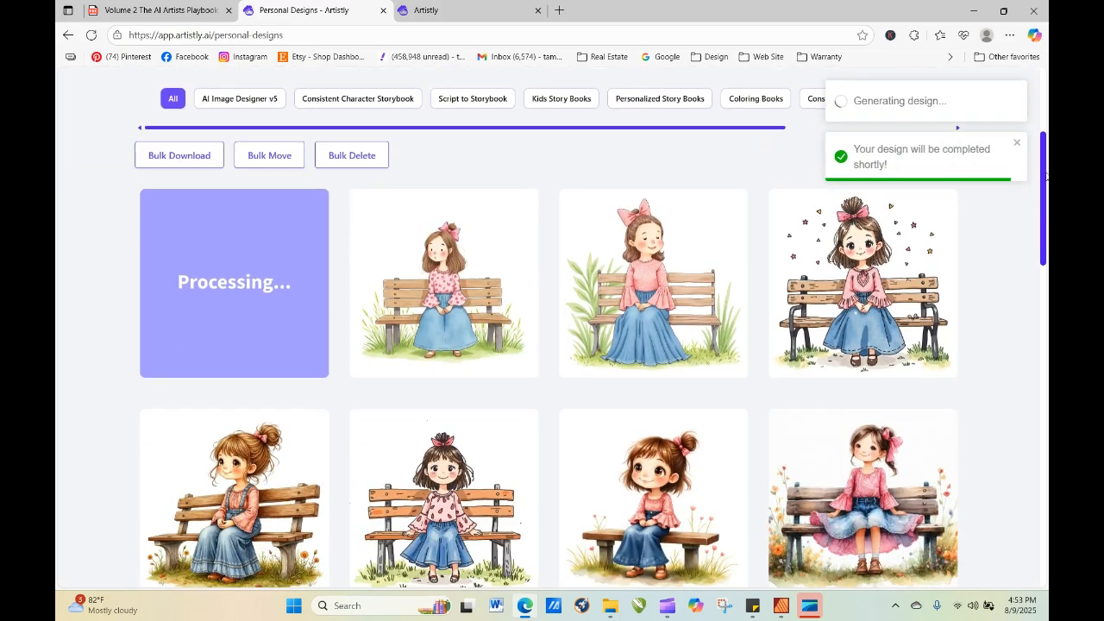
left_click(92, 36)
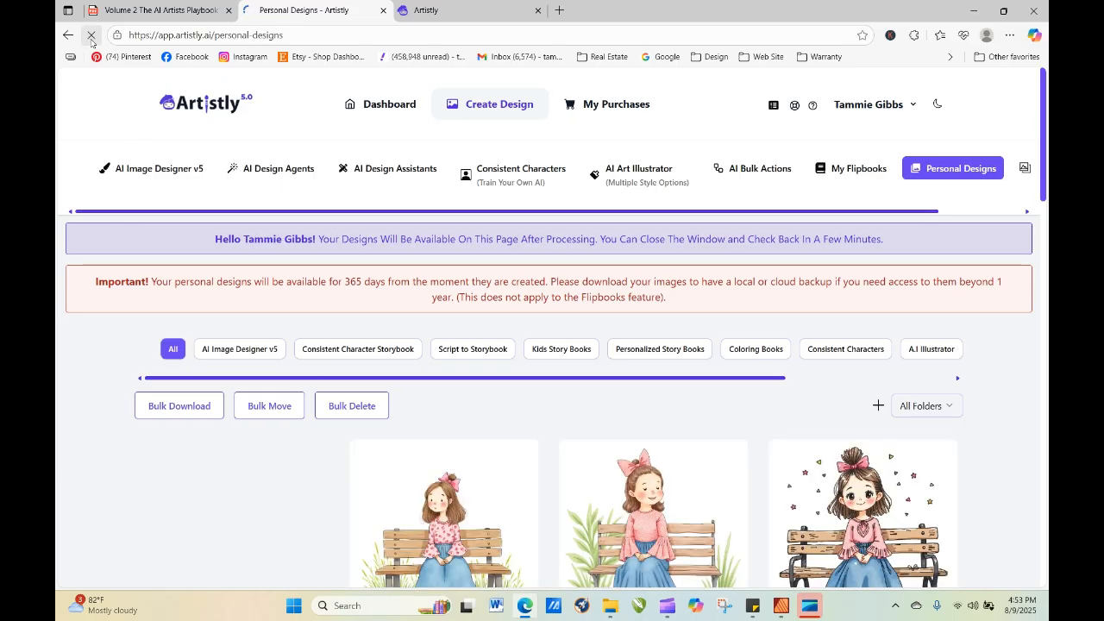
left_click(207, 534)
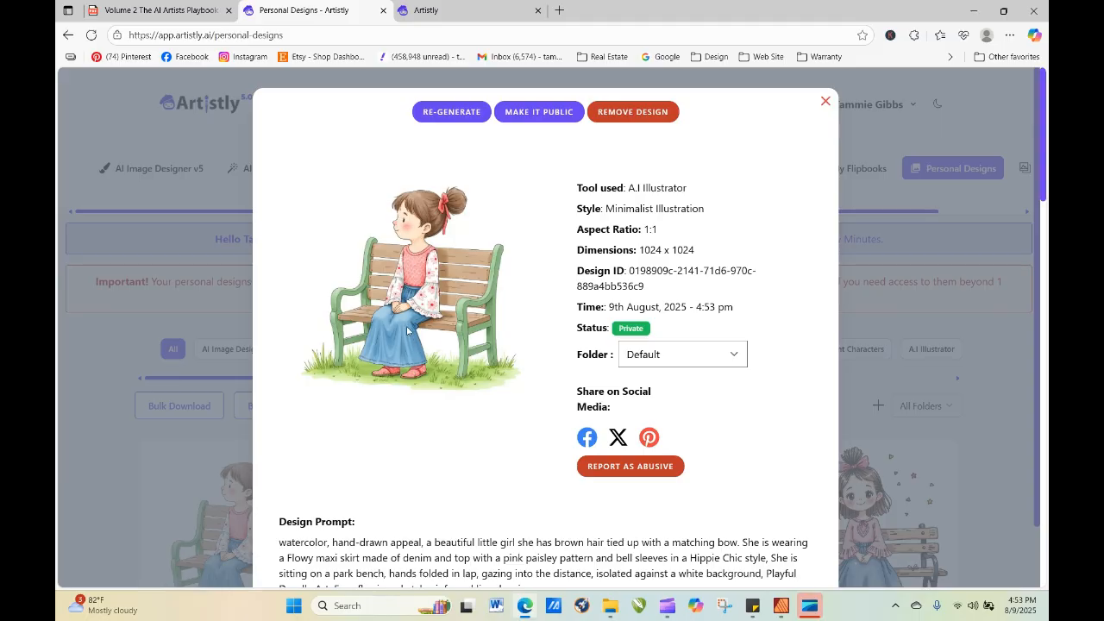
Re-generate the design with quantity 4 after deleting "Playful Doodle Art: Free-flowing, sketchy, informal line drawings" from the prompt.
left_click(444, 112)
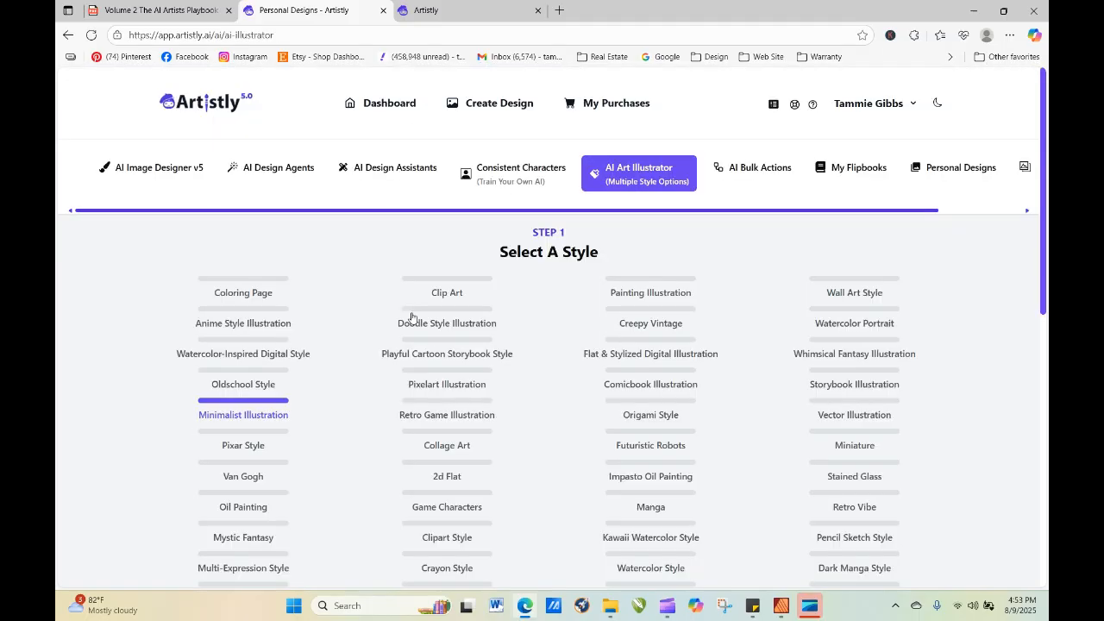
scroll(362, 297, "down", 15)
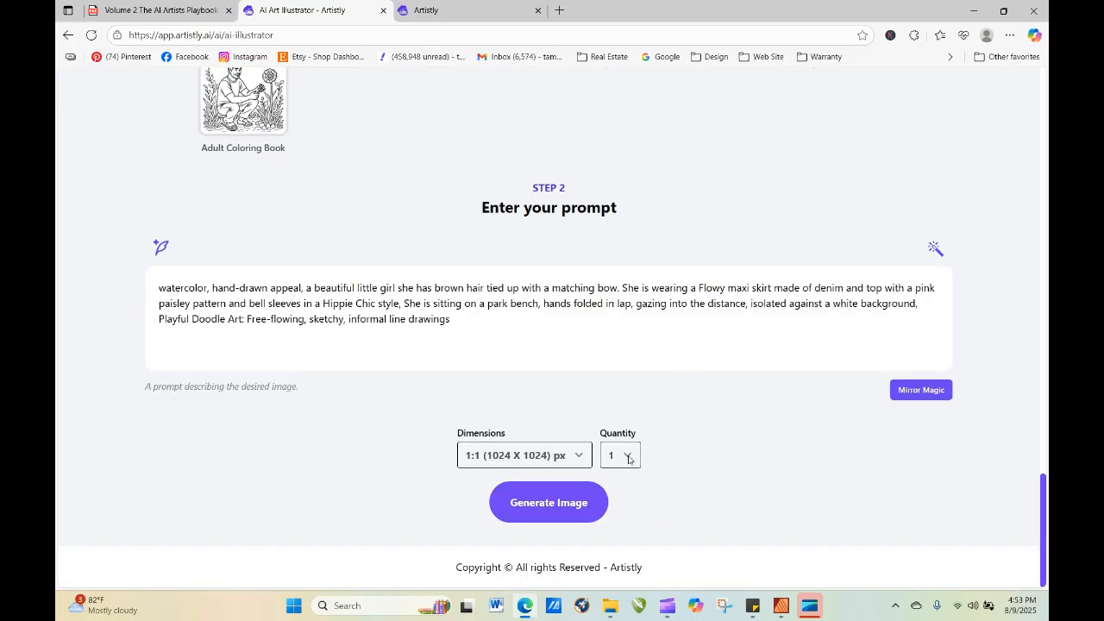
left_click(629, 459)
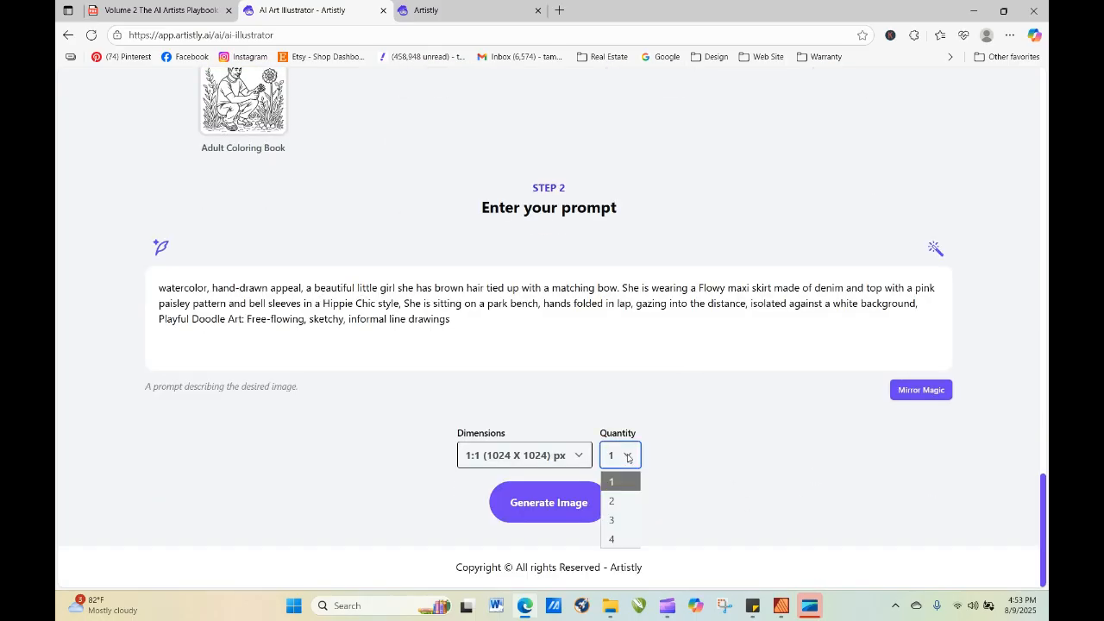
left_click(618, 542)
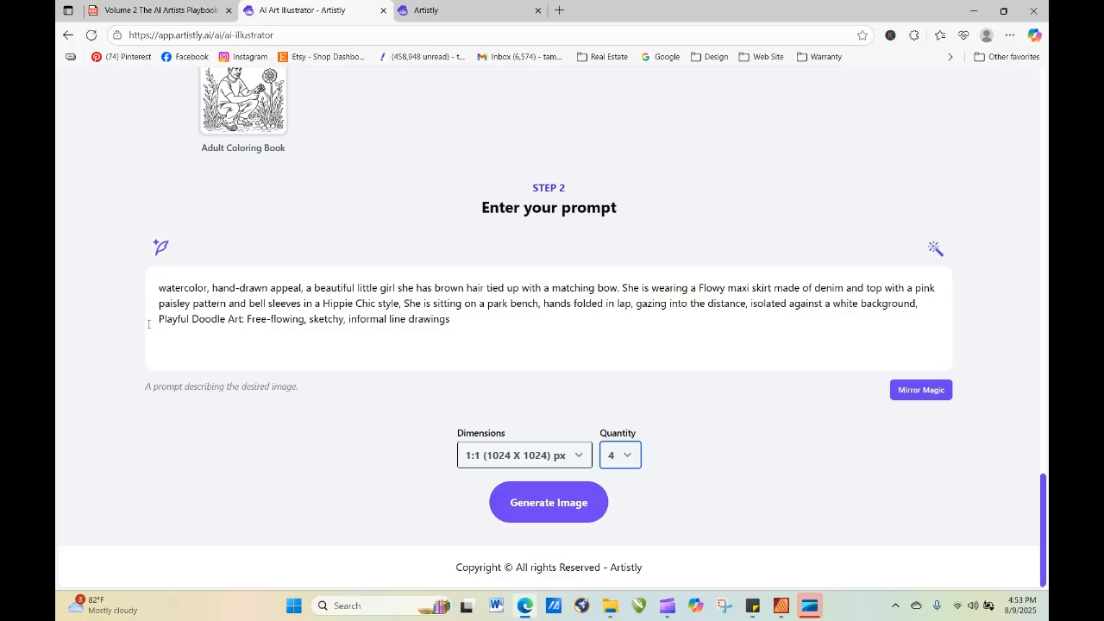
left_click_drag(148, 325, 555, 303)
left_click_drag(470, 320, 156, 326)
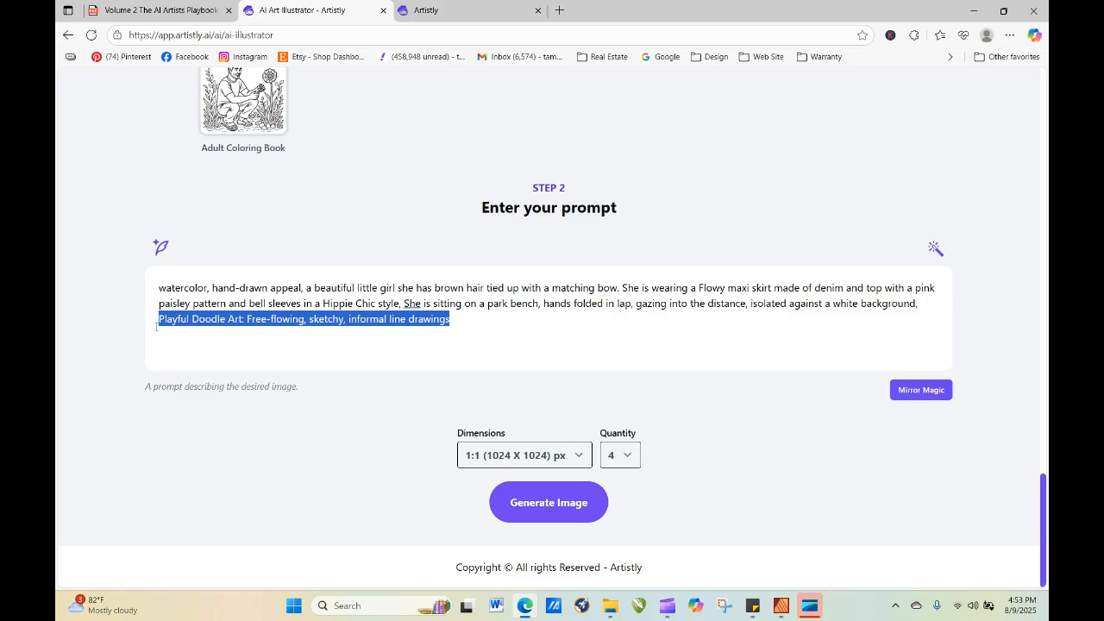
key("BackSpace")
left_click(535, 506)
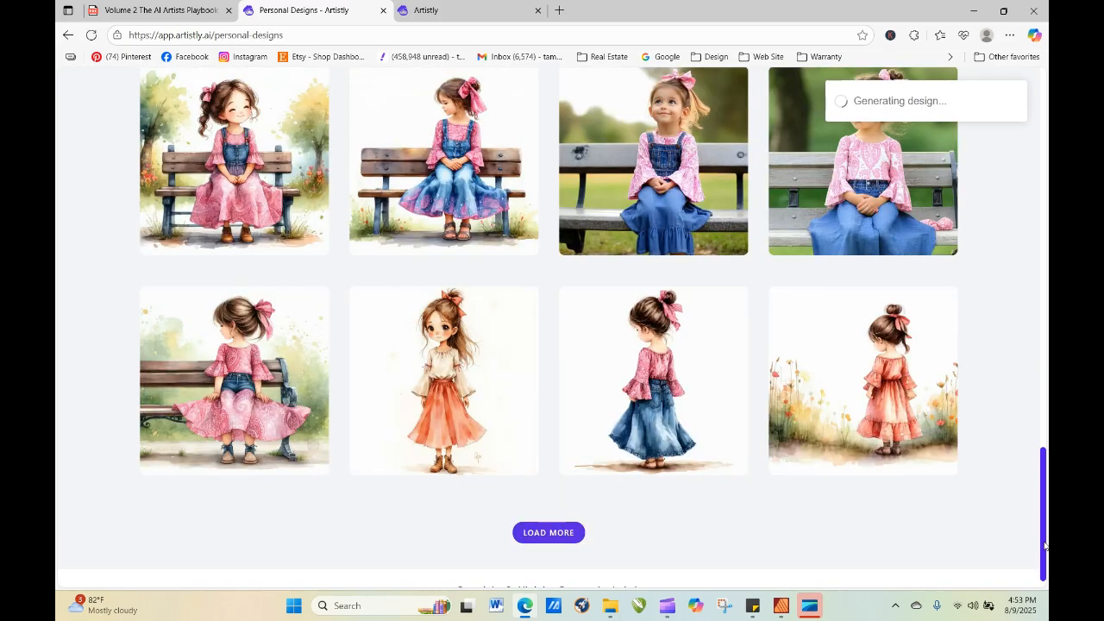
Refresh the personal designs until the four new images have loaded and view the details of the first one.
left_click_drag(1045, 546, 1044, 218)
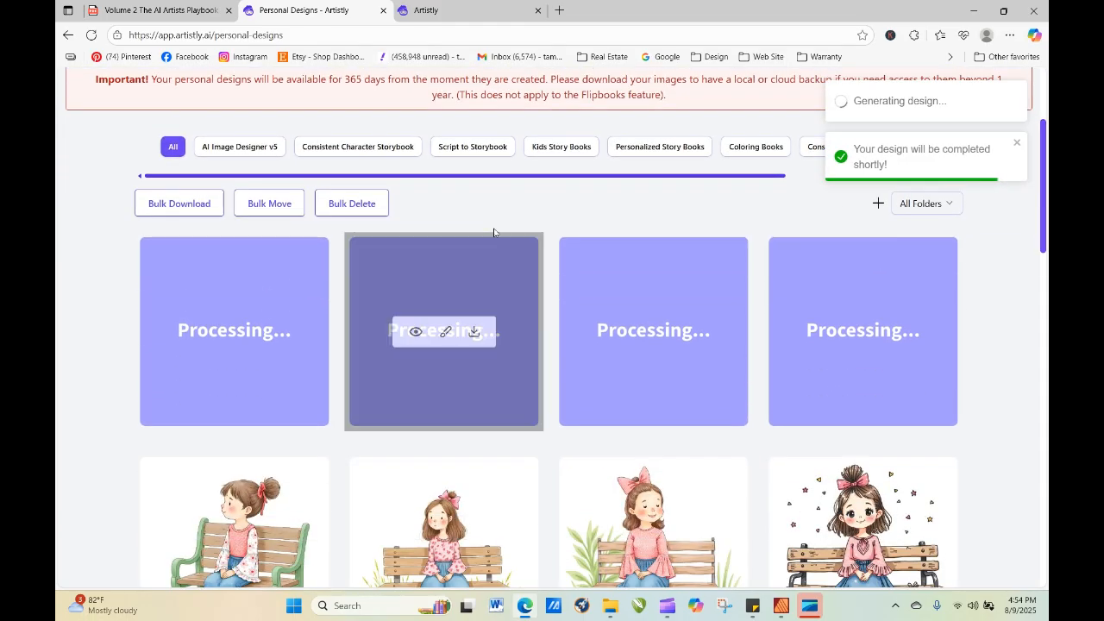
left_click(90, 34)
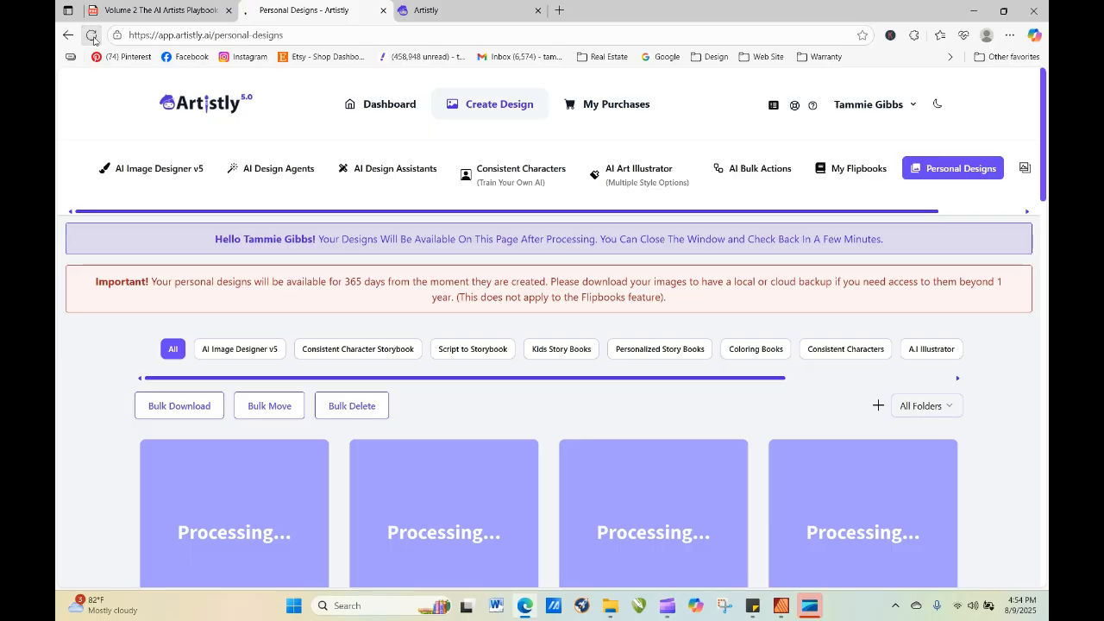
left_click(92, 36)
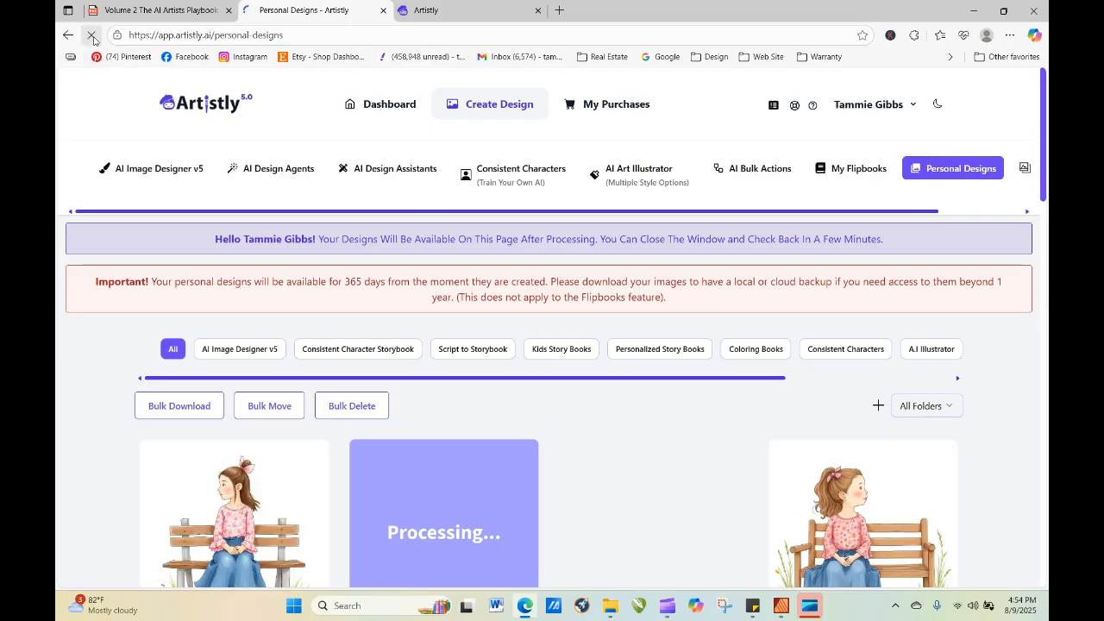
left_click(92, 36)
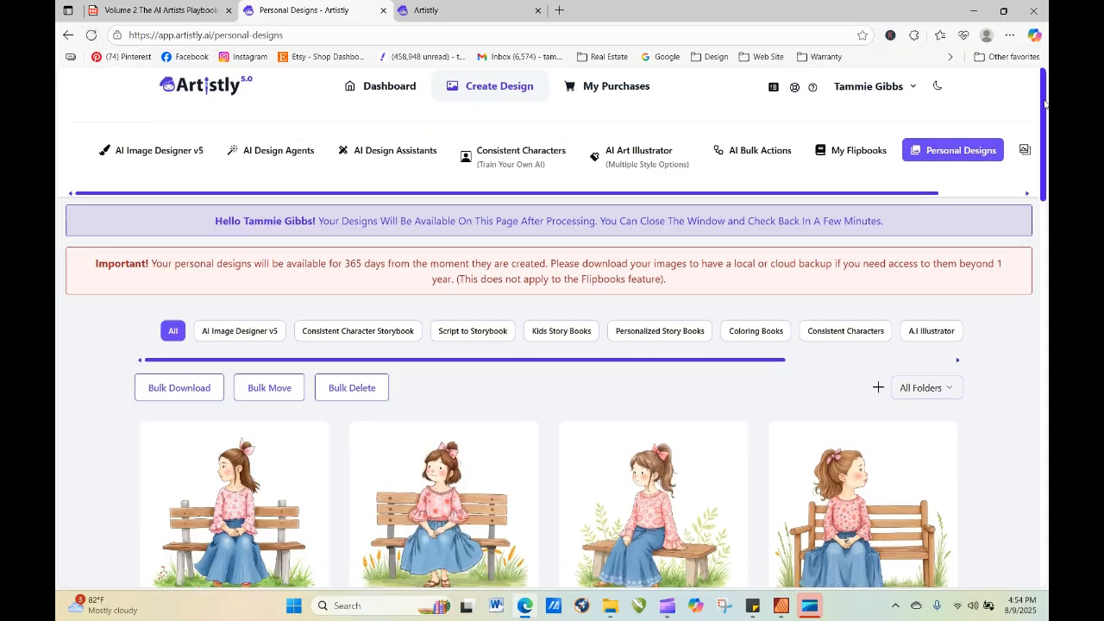
scroll(676, 249, "down", 3)
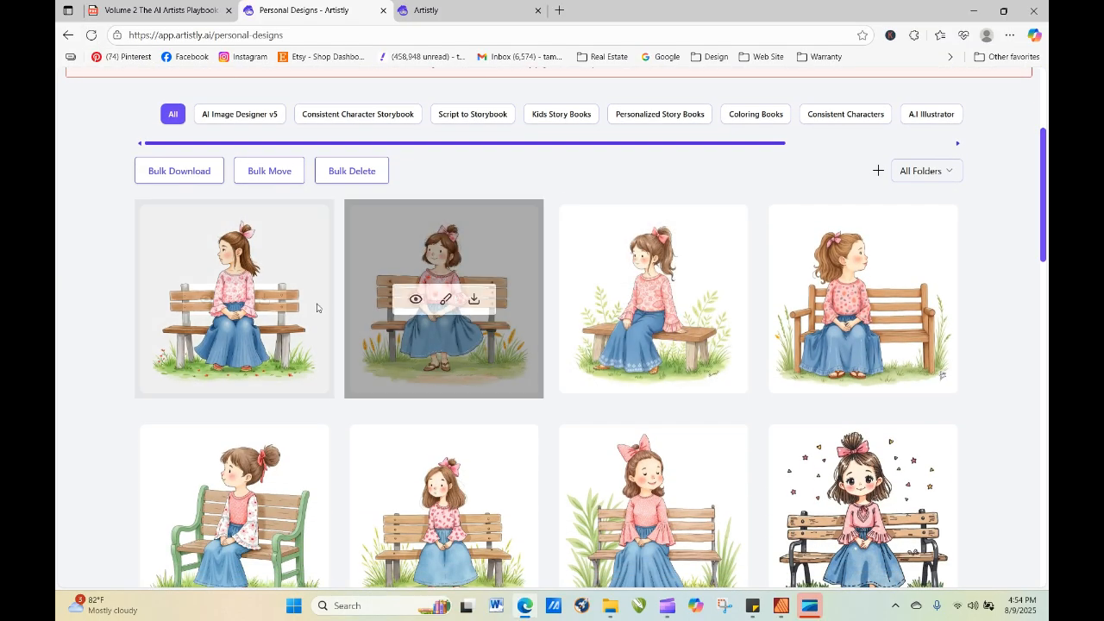
left_click(205, 300)
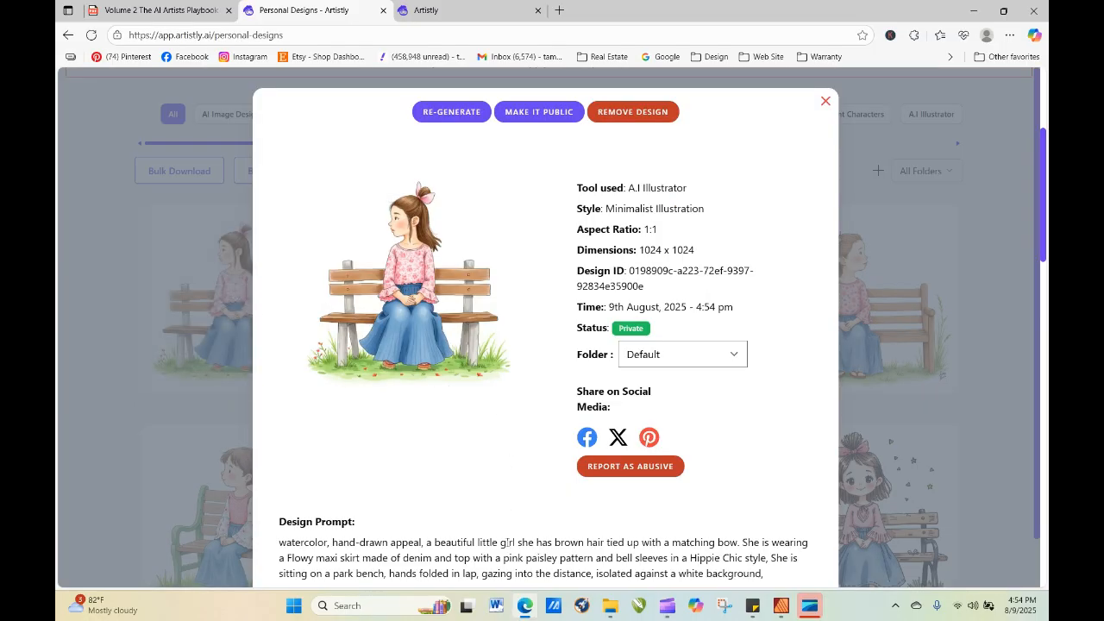
Re-generate one image from this design after replacing "beautiful" with "cute" in the prompt.
left_click(473, 118)
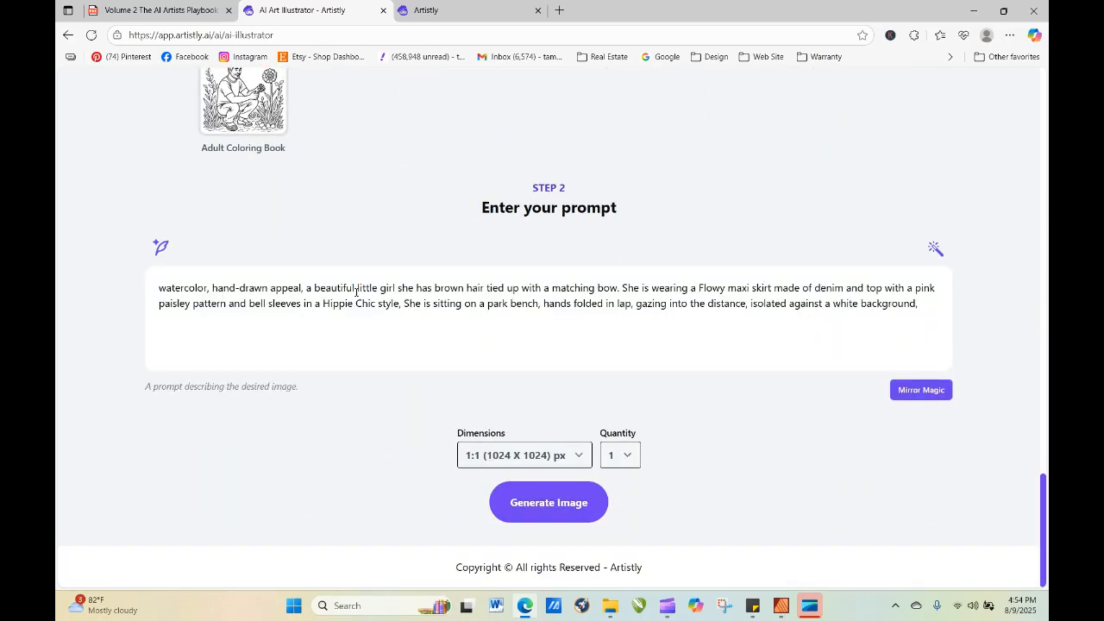
left_click_drag(356, 288, 313, 288)
type("cute")
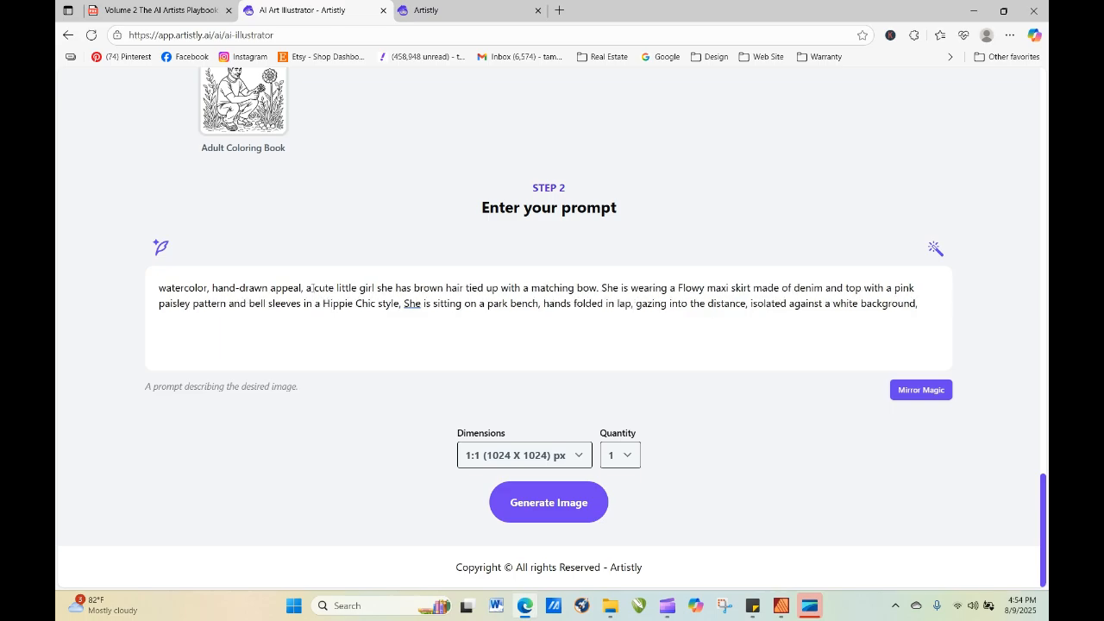
left_click(561, 499)
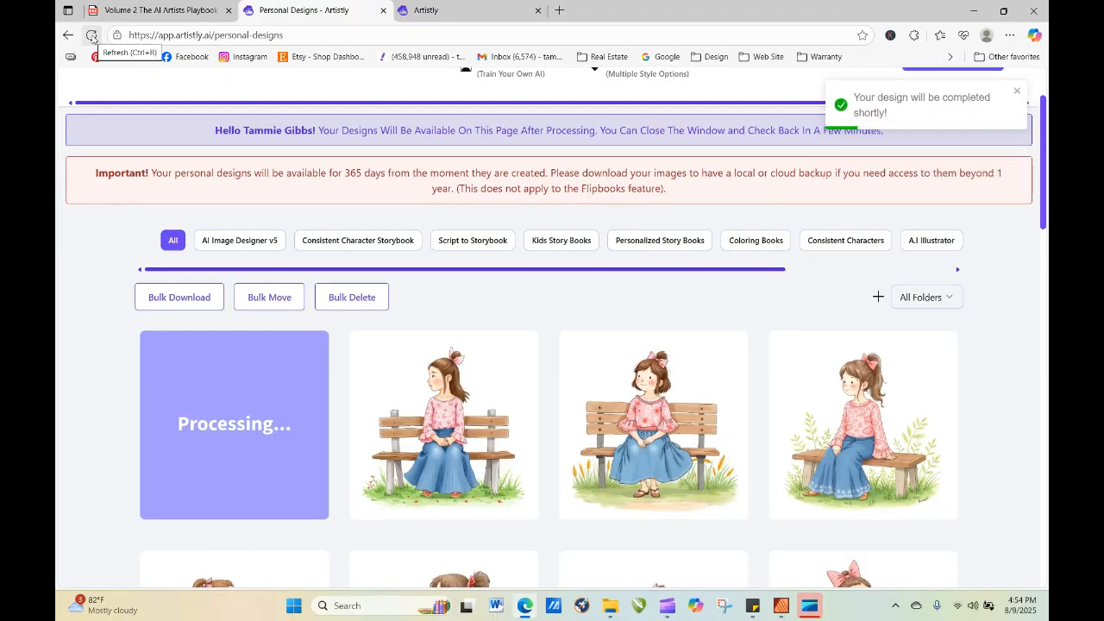
Refresh the personal designs, view the newest girl's details, and highlight "watercolor, hand-drawn appeal," in its design prompt.
left_click(91, 36)
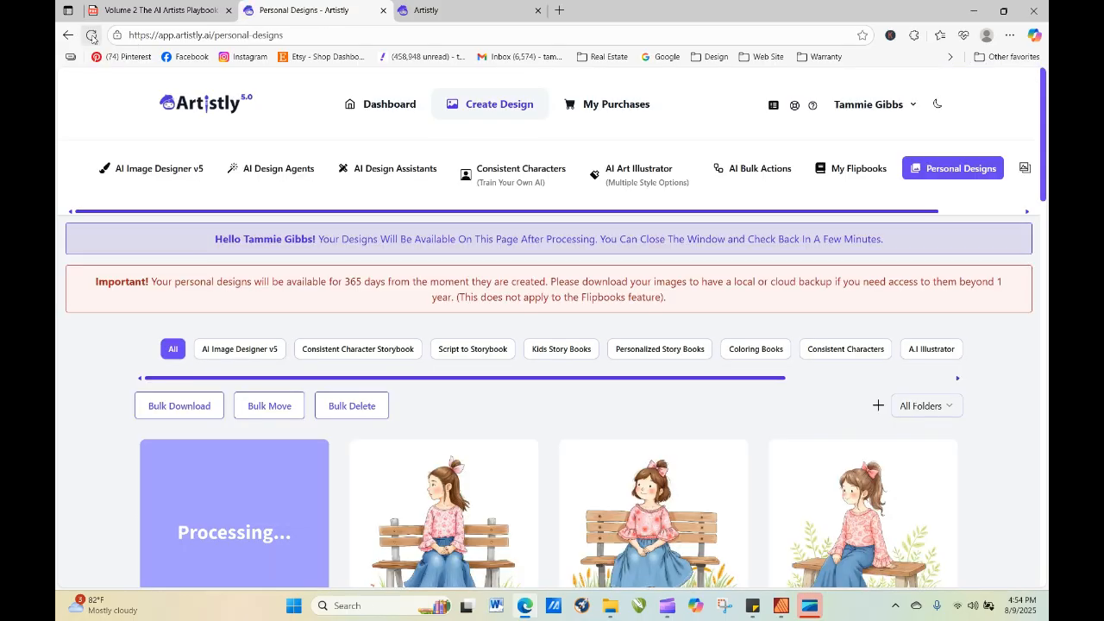
left_click(92, 38)
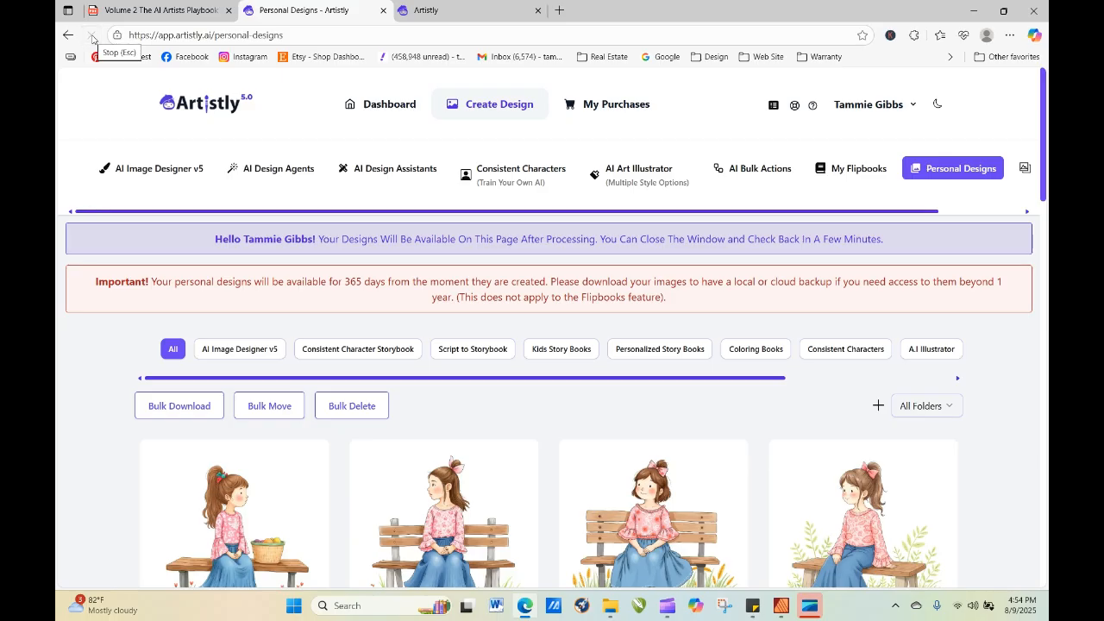
mouse_move(209, 533)
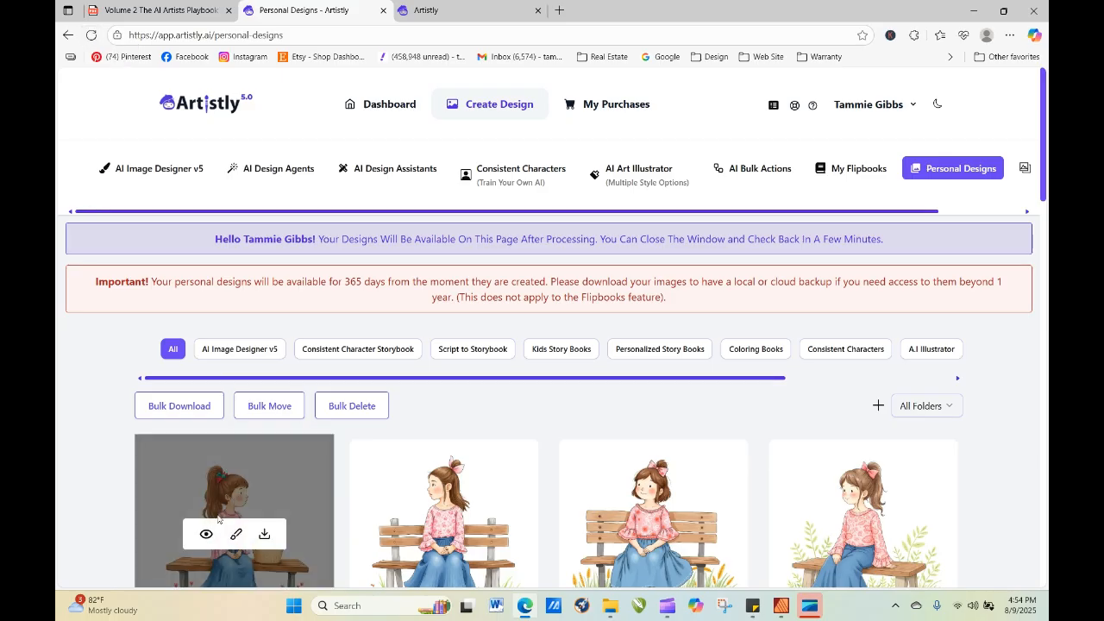
left_click(207, 533)
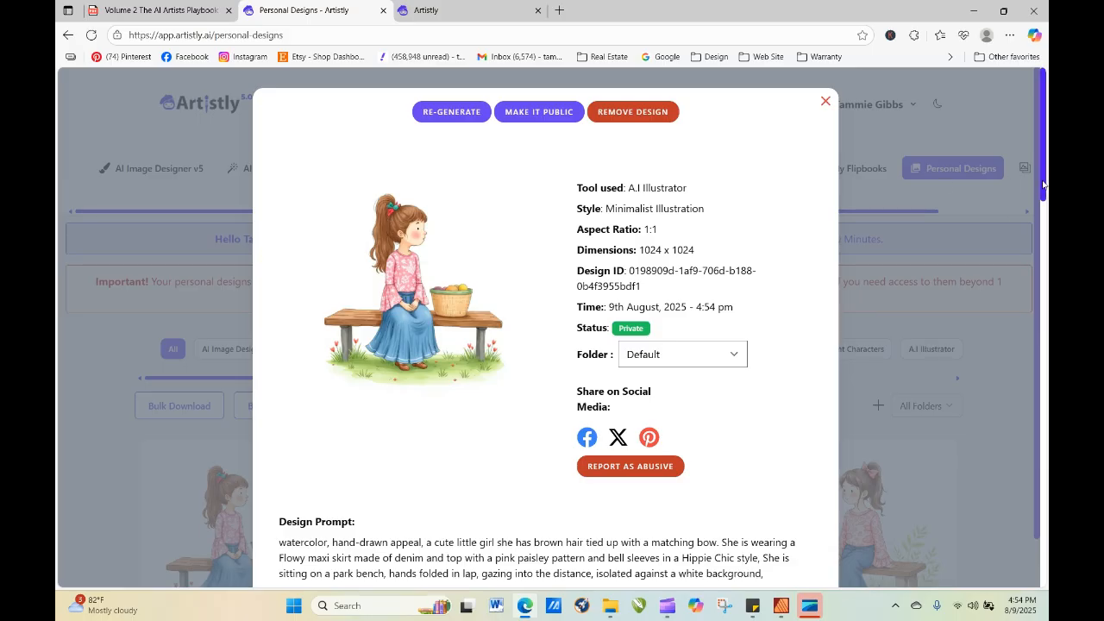
left_click_drag(1044, 183, 1036, 204)
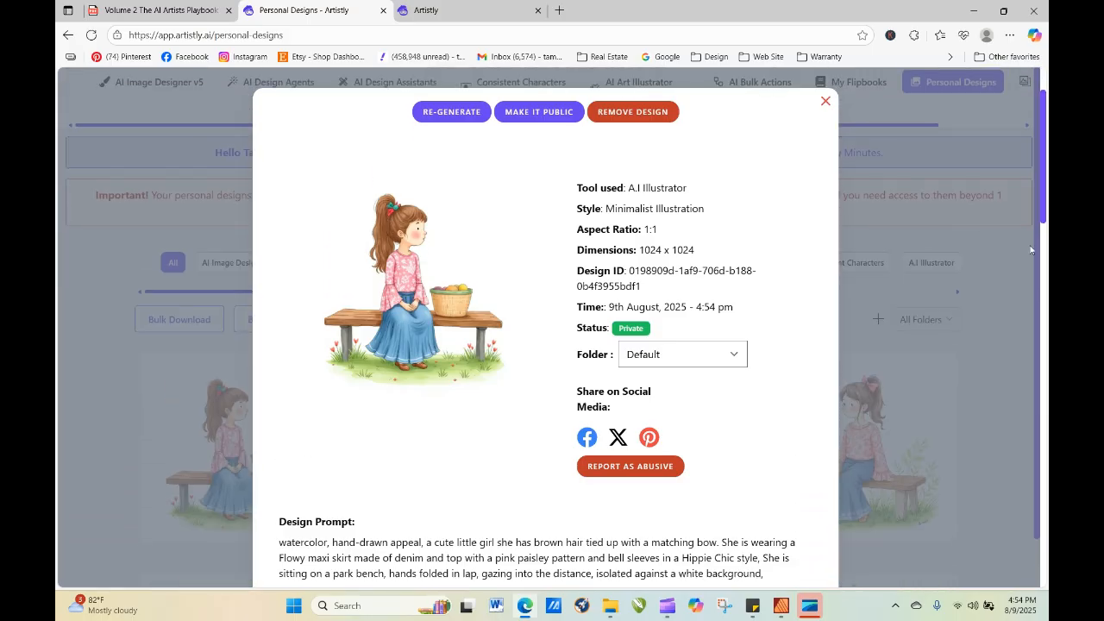
scroll(1038, 277, "down", 1)
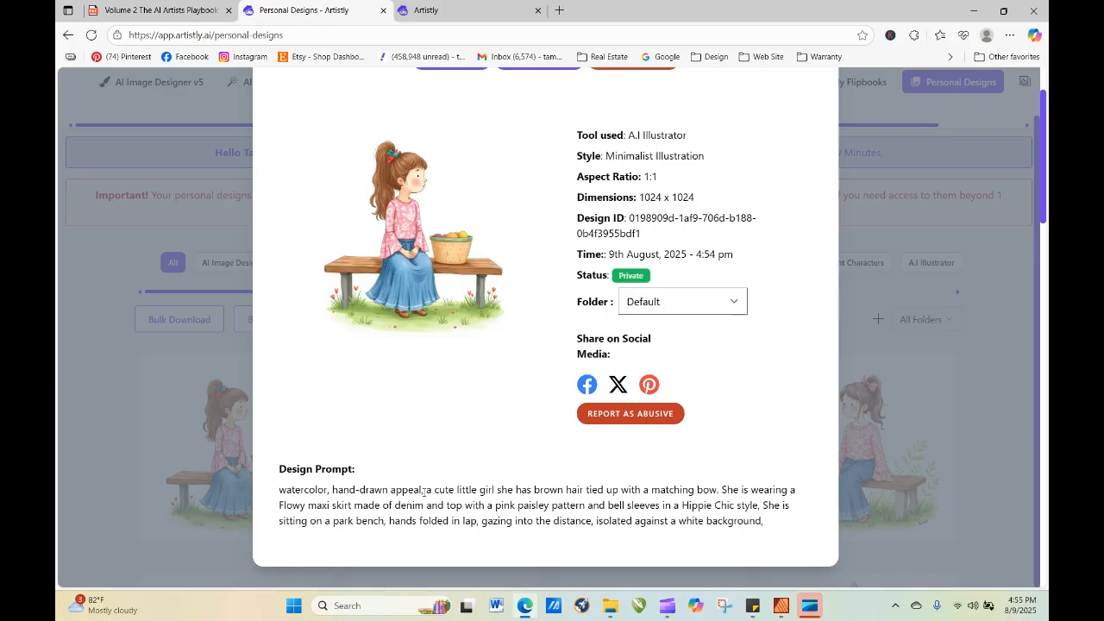
mouse_move(424, 490)
left_mouse_down()
mouse_move(270, 492)
mouse_move(493, 529)
mouse_move(808, 524)
mouse_move(774, 528)
mouse_move(612, 375)
mouse_move(362, 201)
left_mouse_up()
scroll(847, 150, "up", 1)
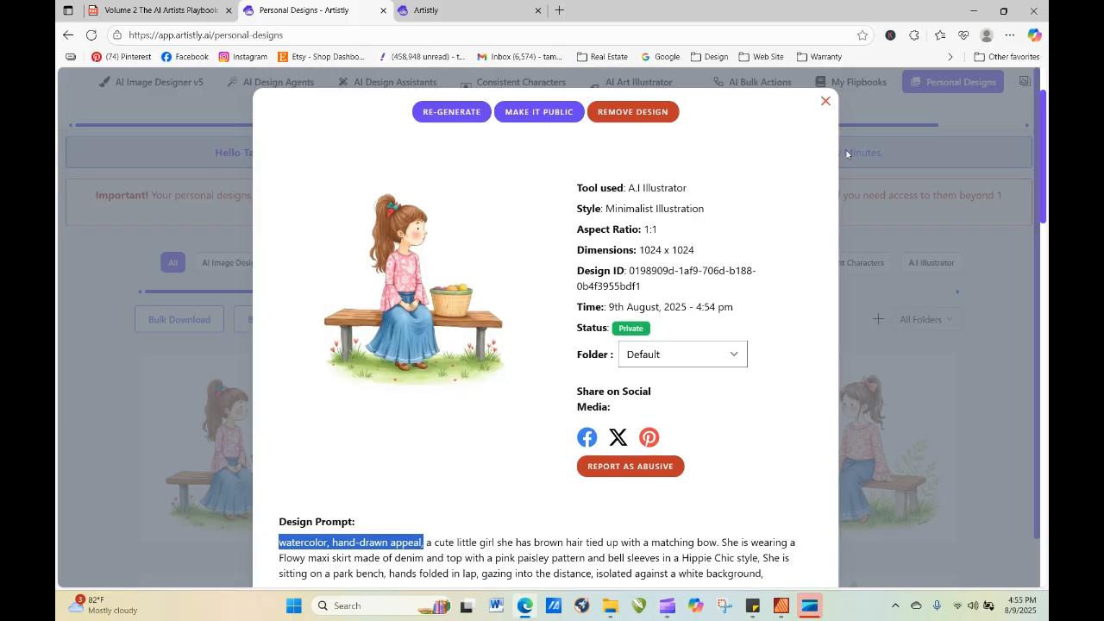
Re-generate the design after moving "watercolor, hand-drawn appeal," from the start to the end of the prompt.
left_click(424, 116)
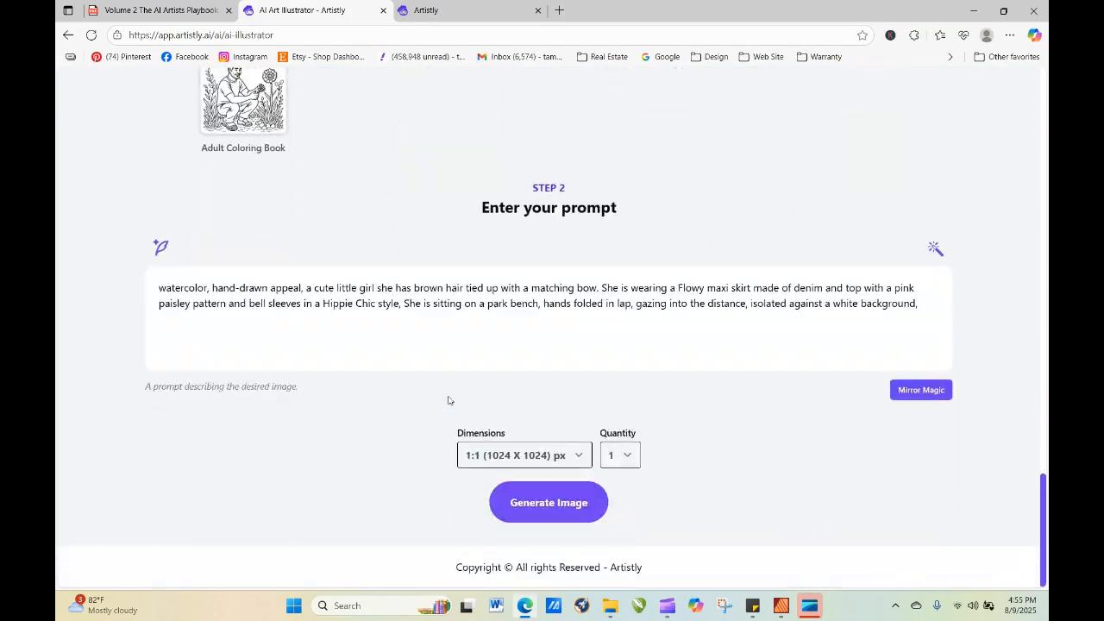
mouse_move(157, 292)
left_mouse_down()
mouse_move(304, 291)
mouse_move(729, 336)
mouse_move(941, 319)
left_mouse_up()
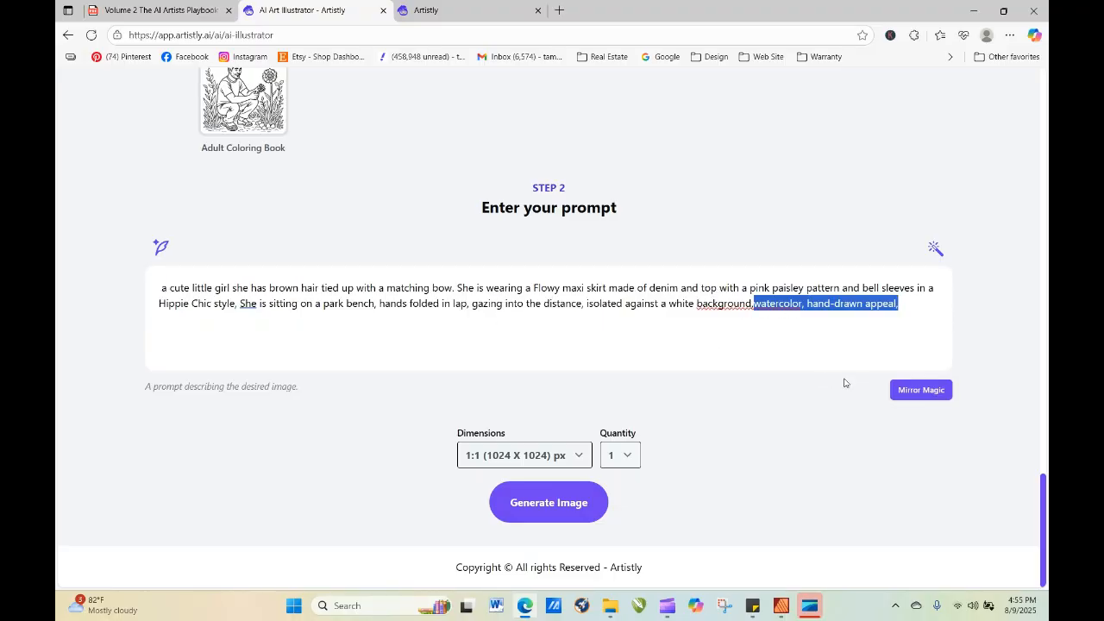
left_click(754, 304)
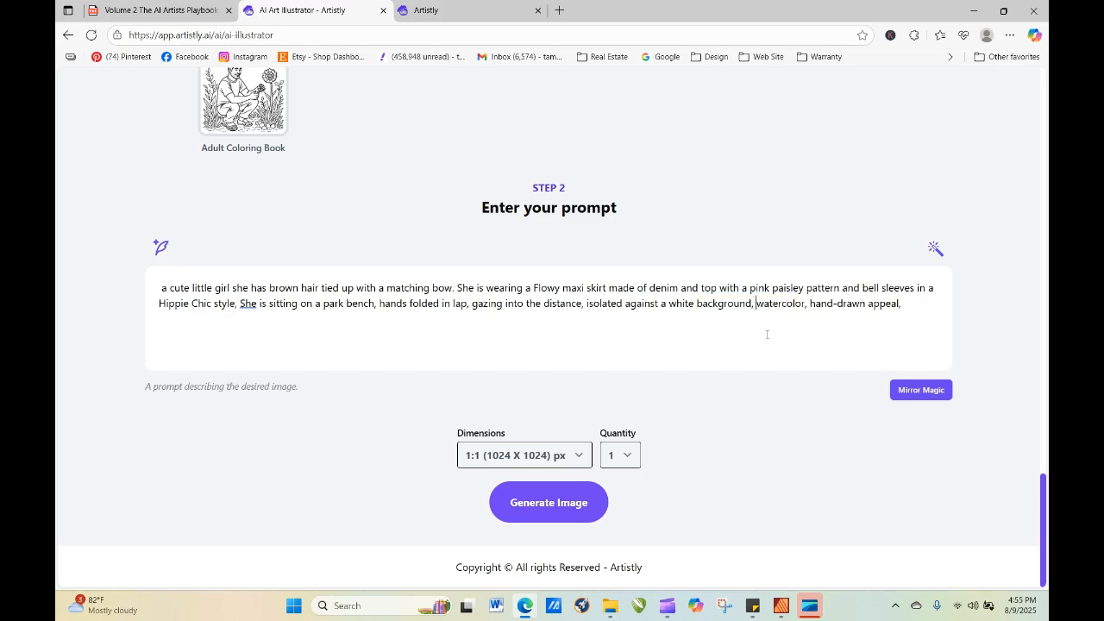
left_click(584, 523)
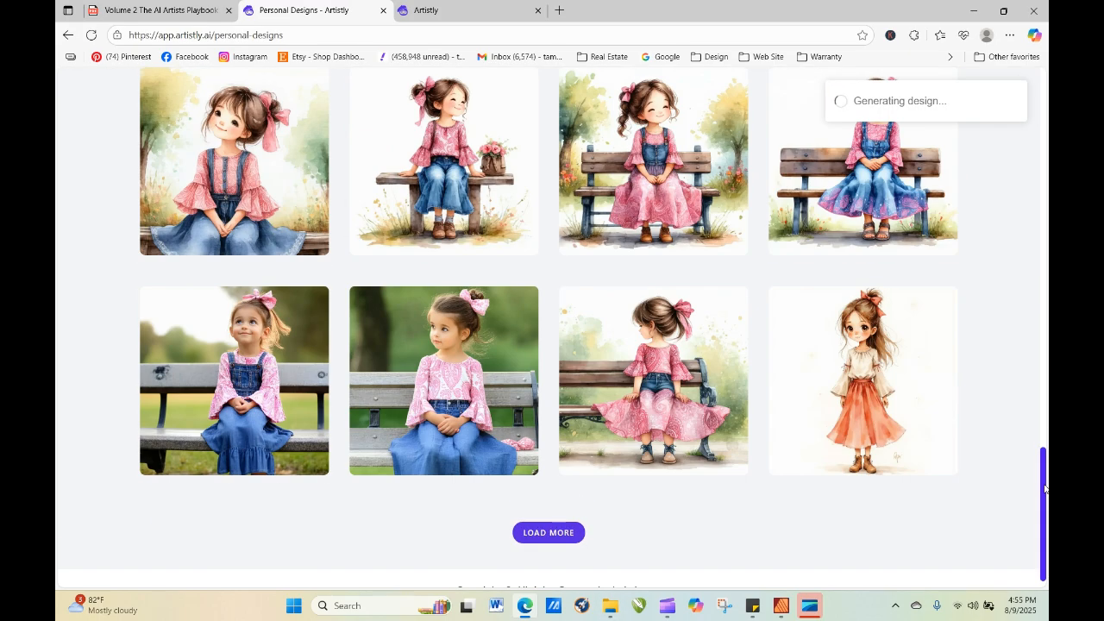
Refresh the personal designs and view the details of the girl generated from the reordered prompt.
left_click_drag(1045, 487, 1038, 160)
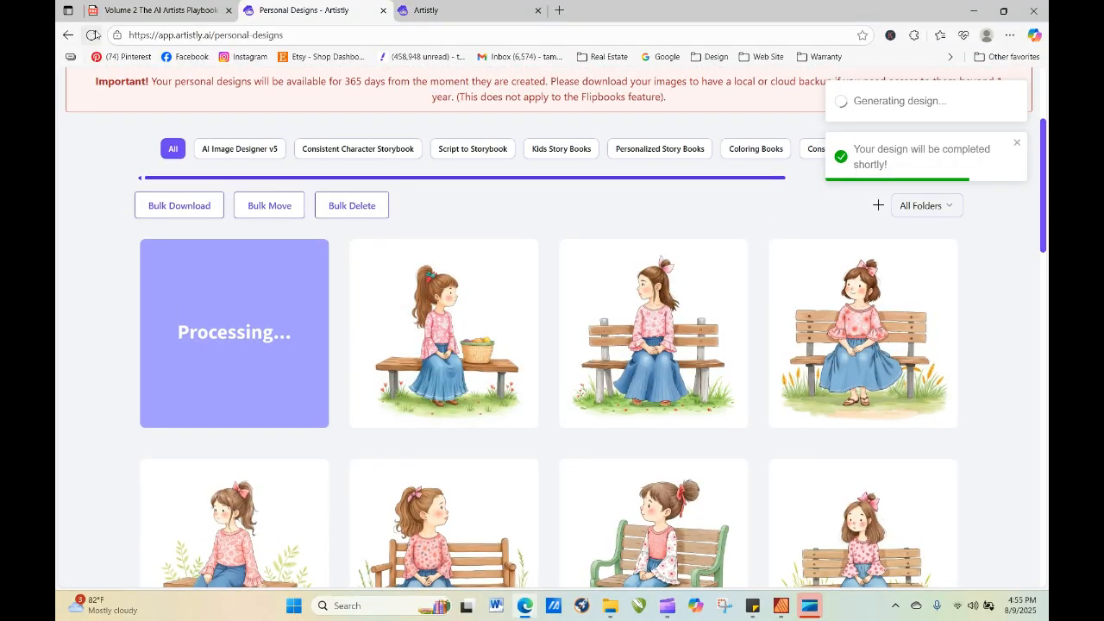
left_click(90, 34)
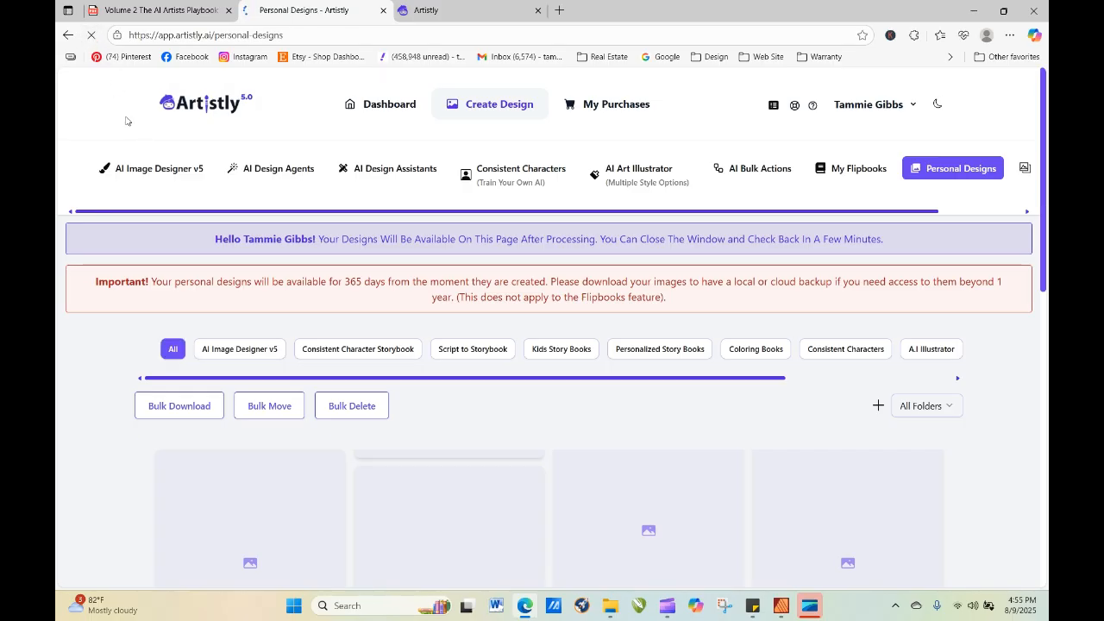
scroll(420, 352, "down", 3)
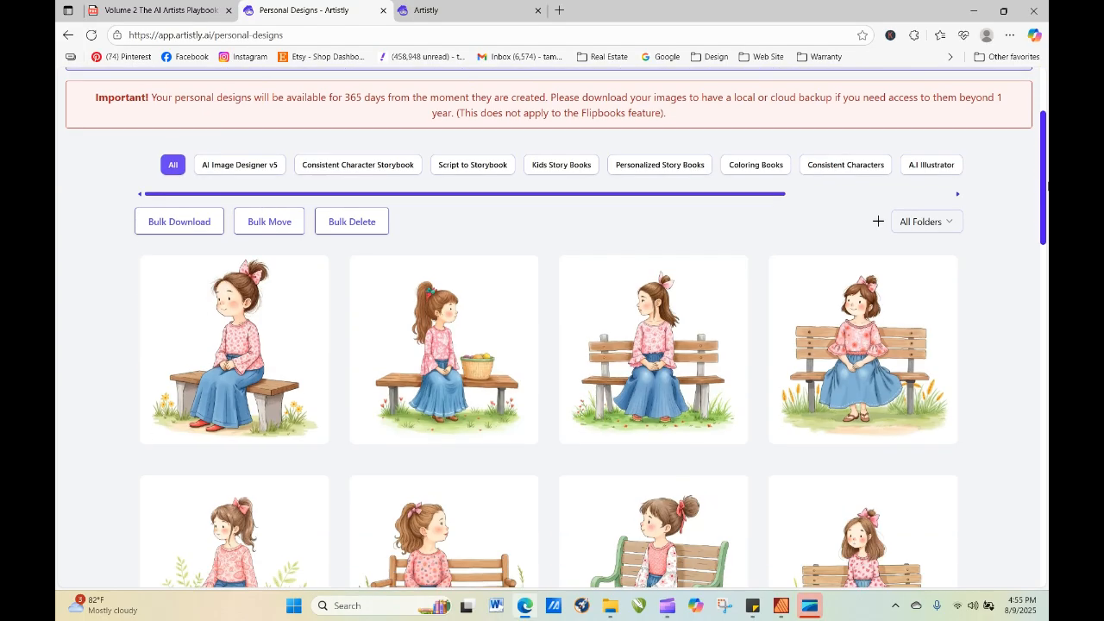
left_click(203, 302)
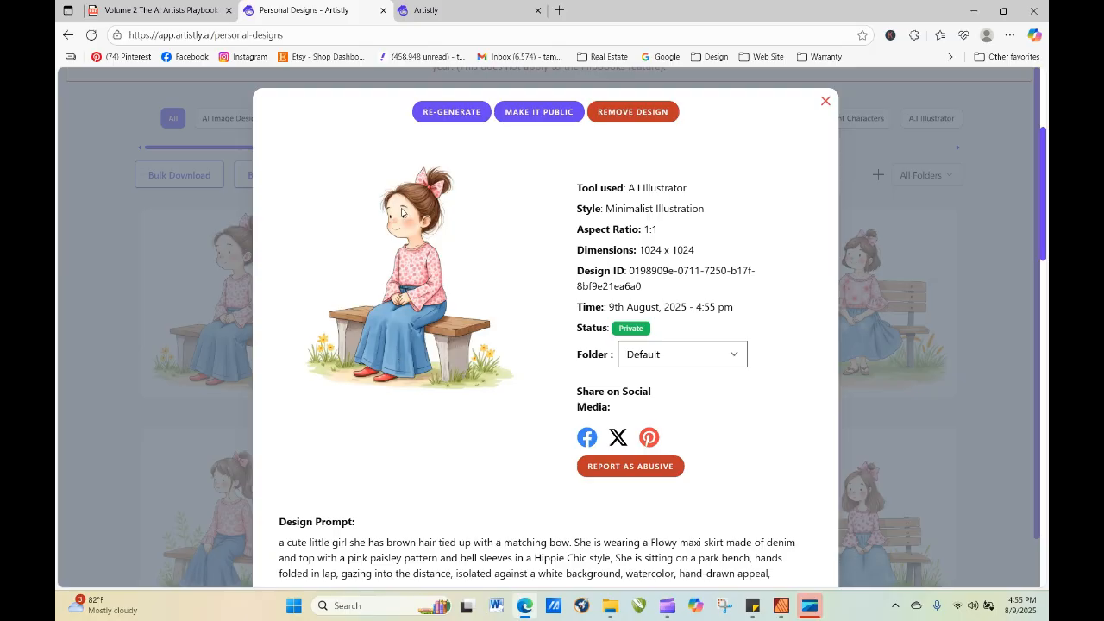
Re-generate the design after adding "rounded facial features, simple, dot eyes, smile" to the end of the prompt.
left_click(471, 119)
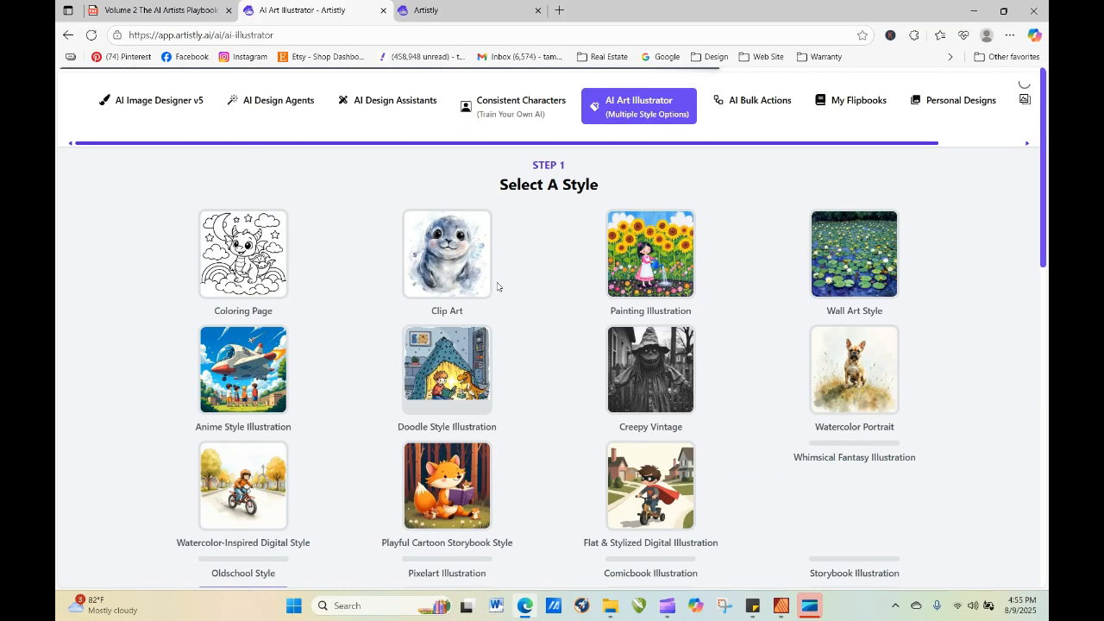
scroll(497, 287, "down", 10)
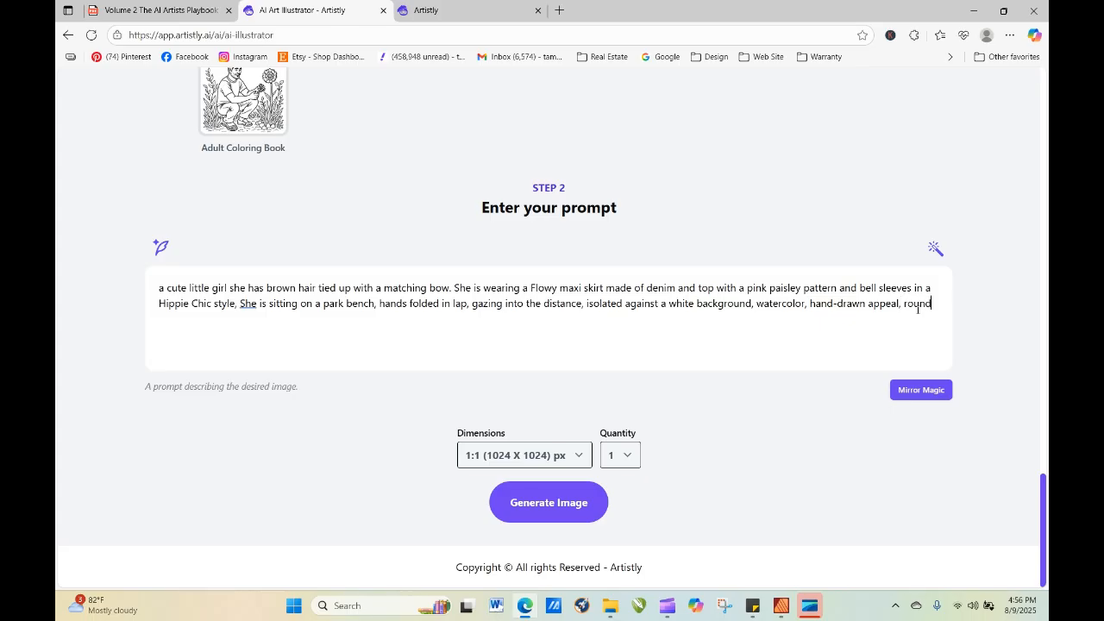
type("d facial features,")
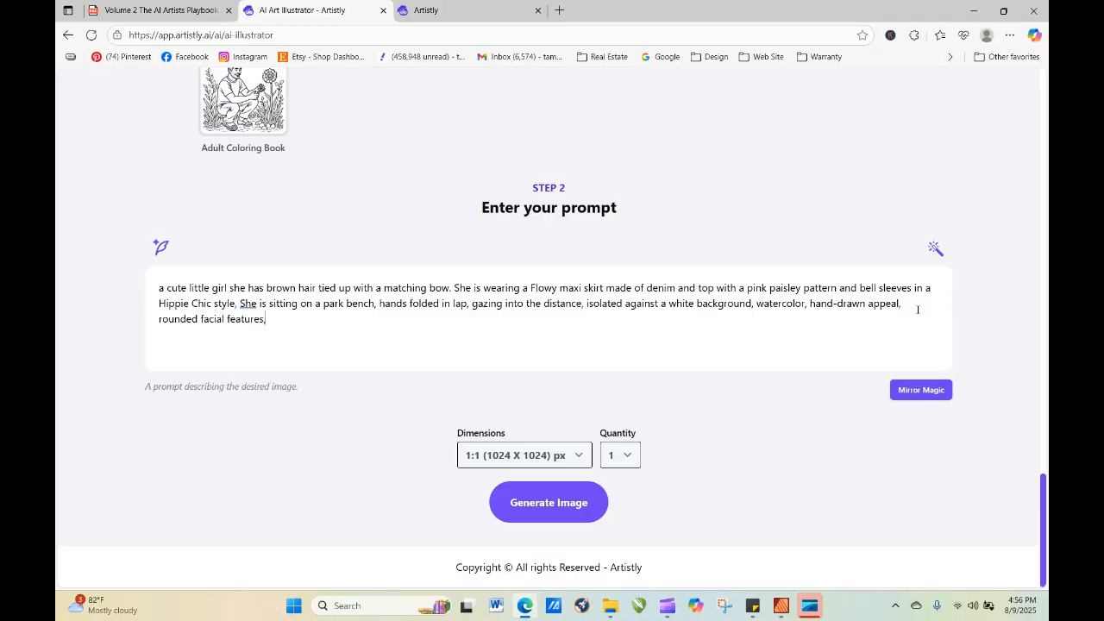
type(" simple, dot eyes, smile")
left_click(578, 504)
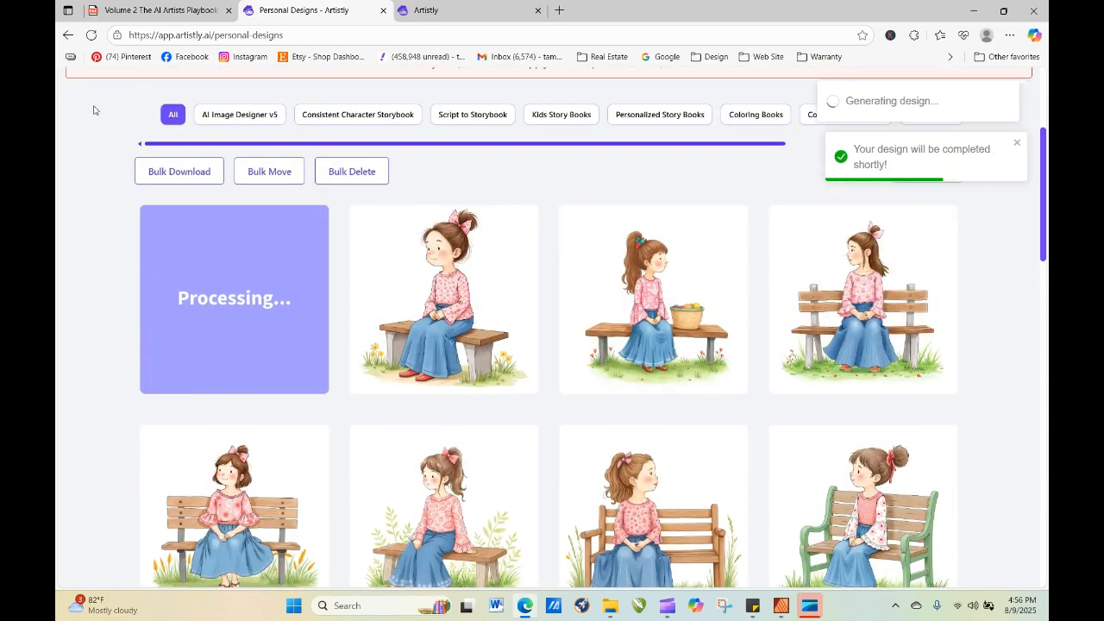
Refresh the personal designs and re-generate the newest girl with "Minimalistic watercolor," added at the start of the prompt.
left_click(92, 36)
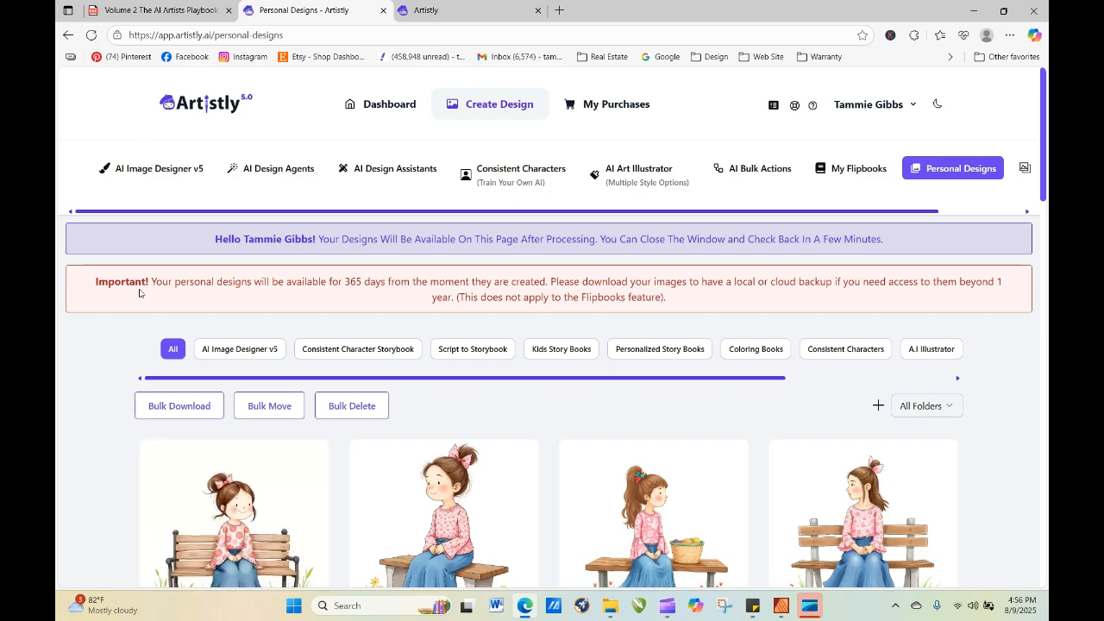
left_click(209, 537)
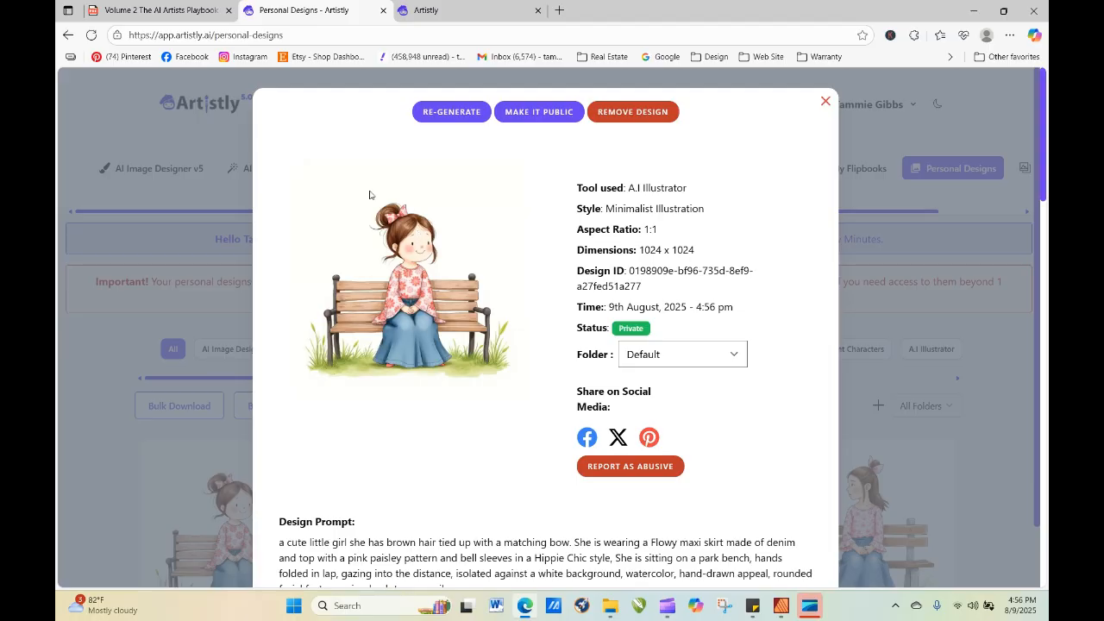
left_click(456, 113)
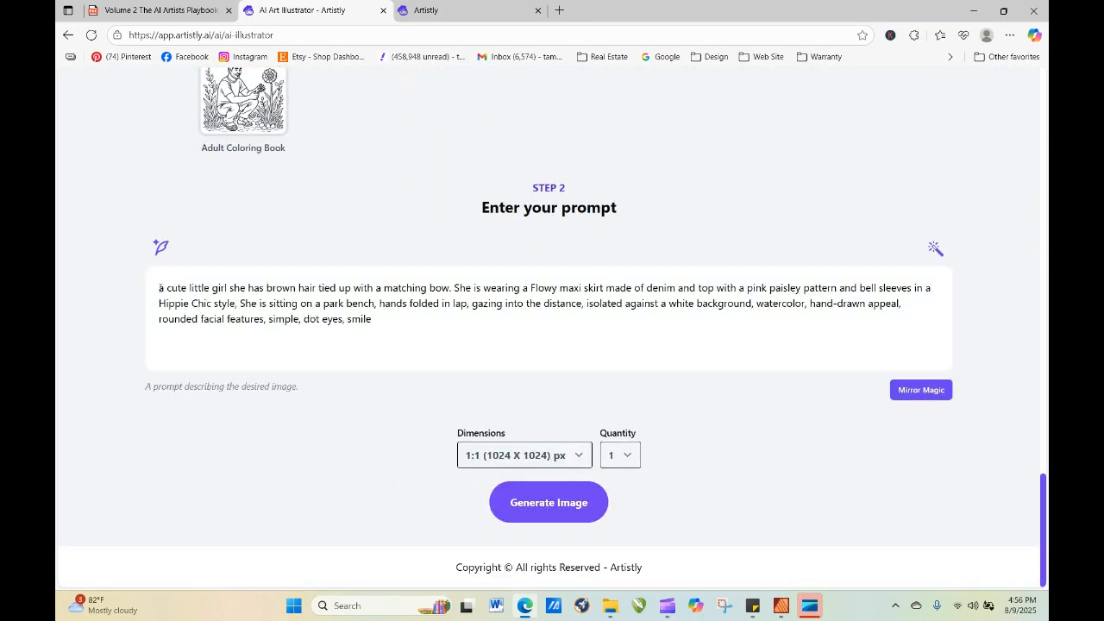
type("Mini")
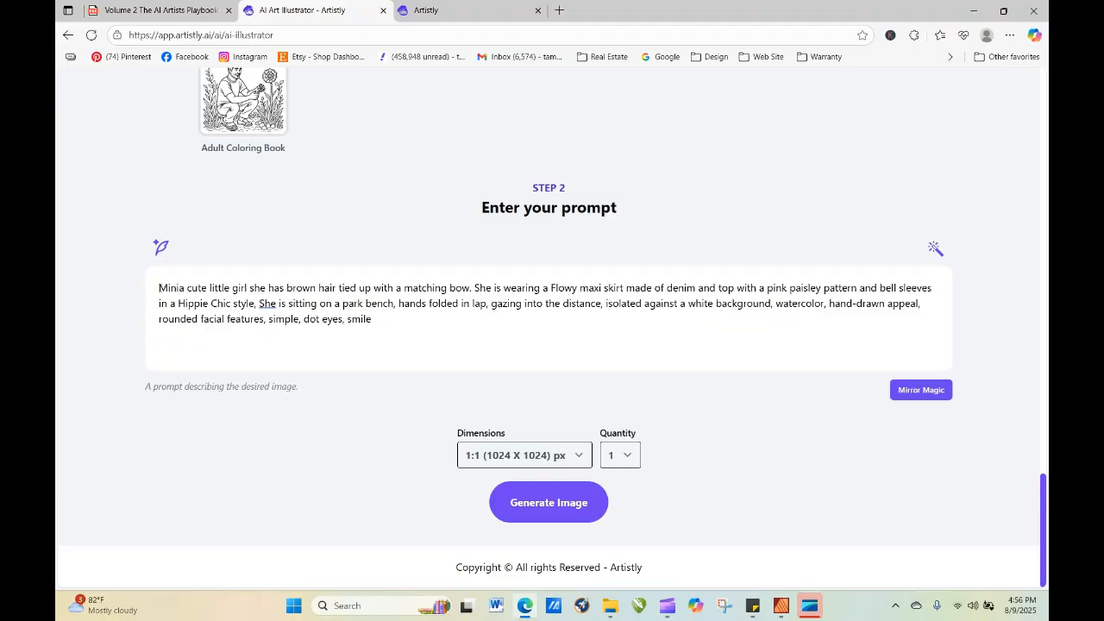
type("malisti")
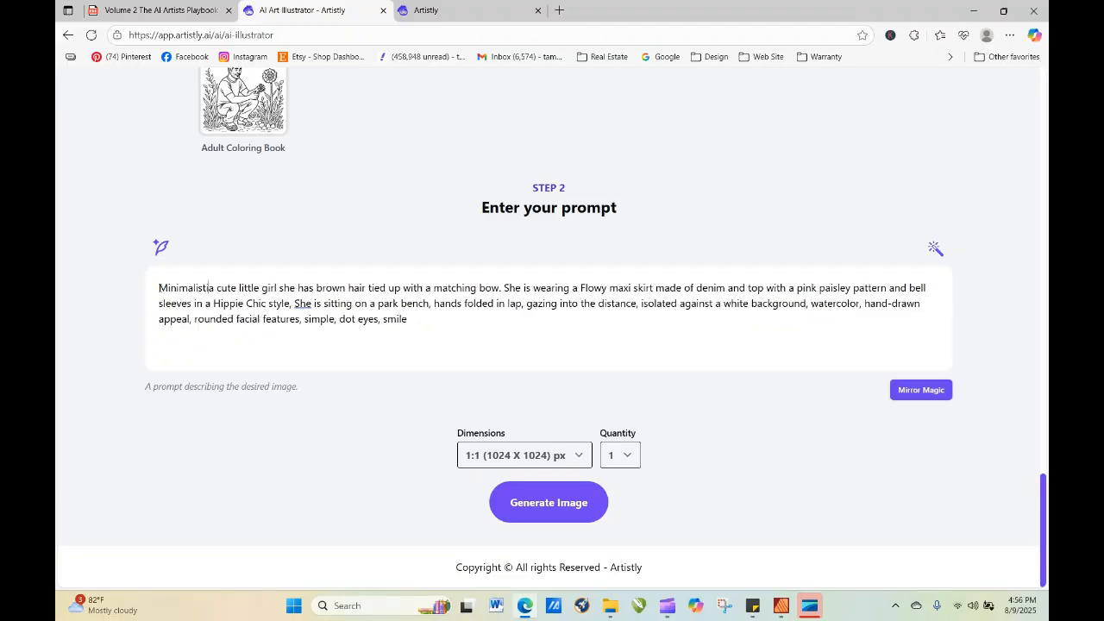
type("c watercol")
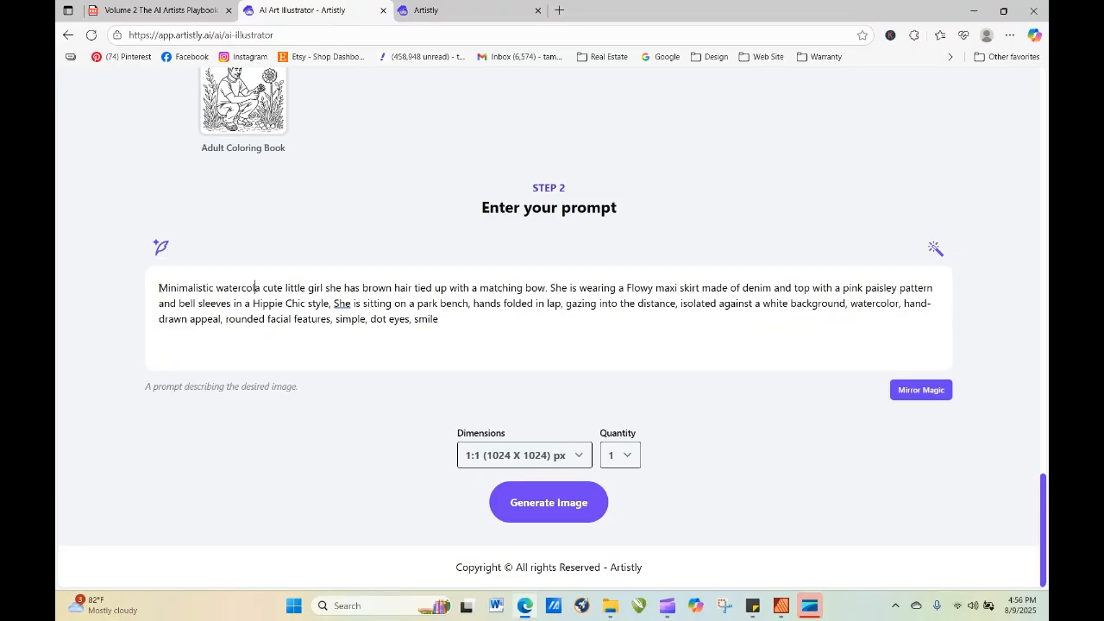
type("or, a")
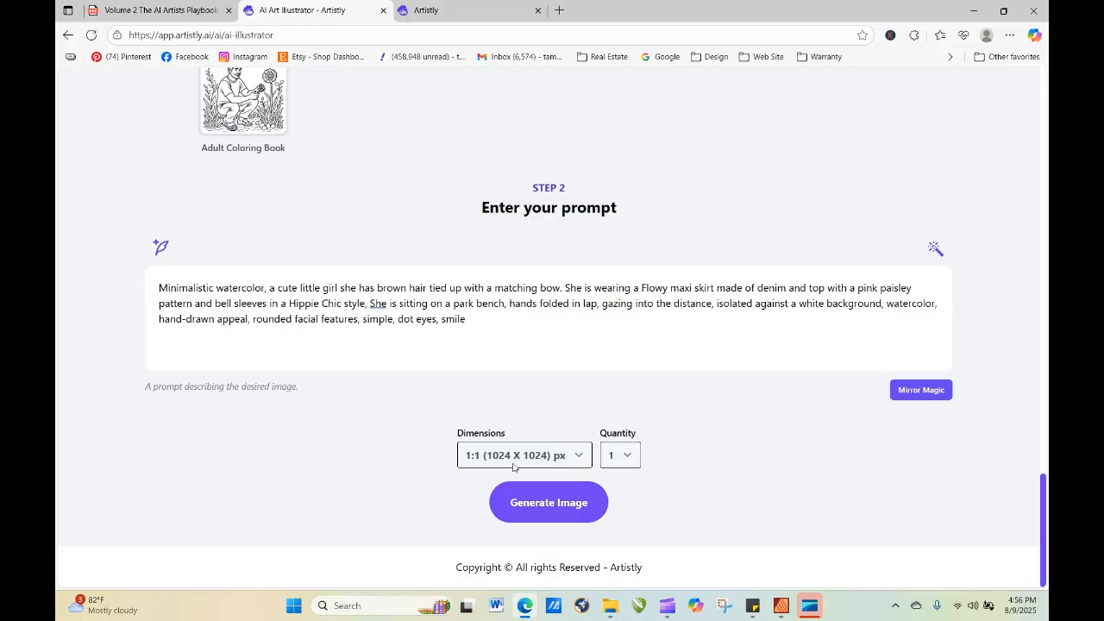
left_click(515, 496)
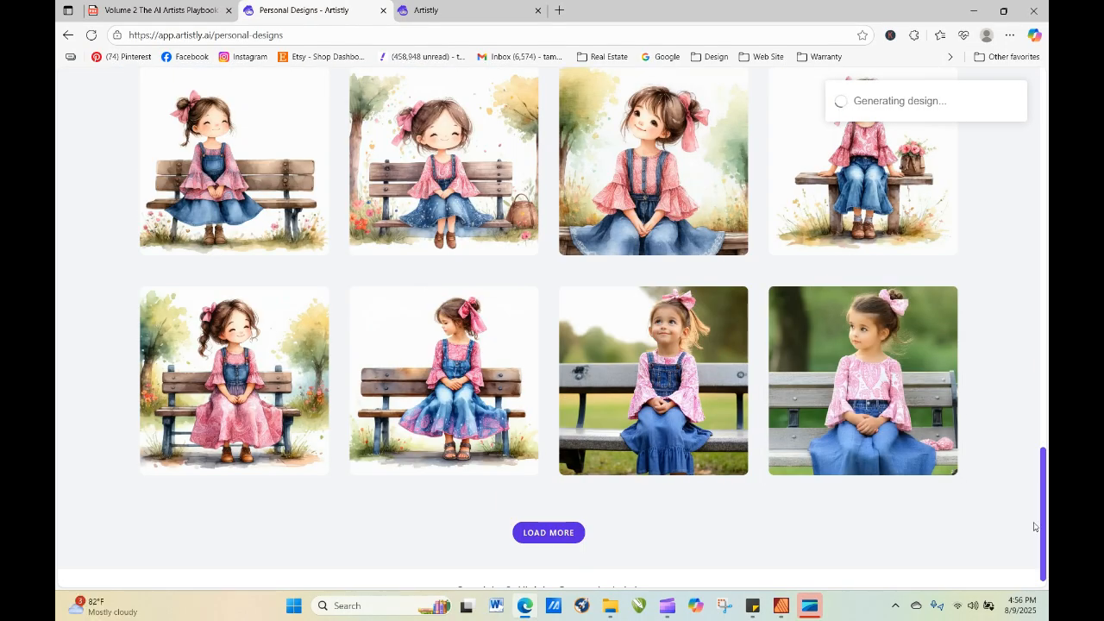
Refresh the personal designs and view the details of the girl generated from the "Minimalistic watercolor" prompt.
left_click_drag(1043, 528, 1042, 209)
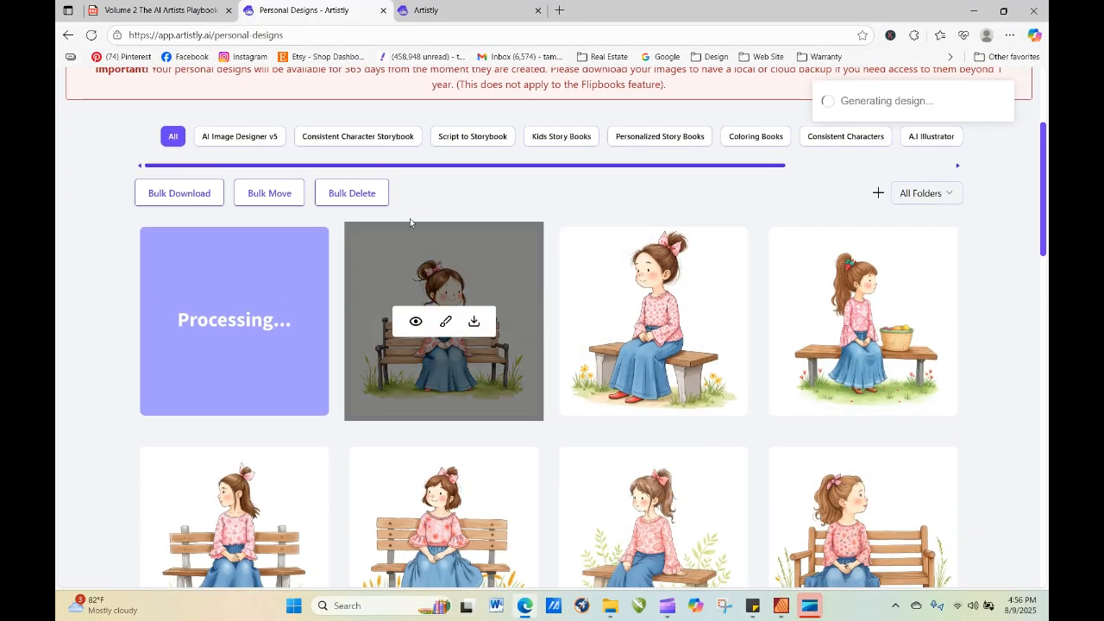
left_click(92, 34)
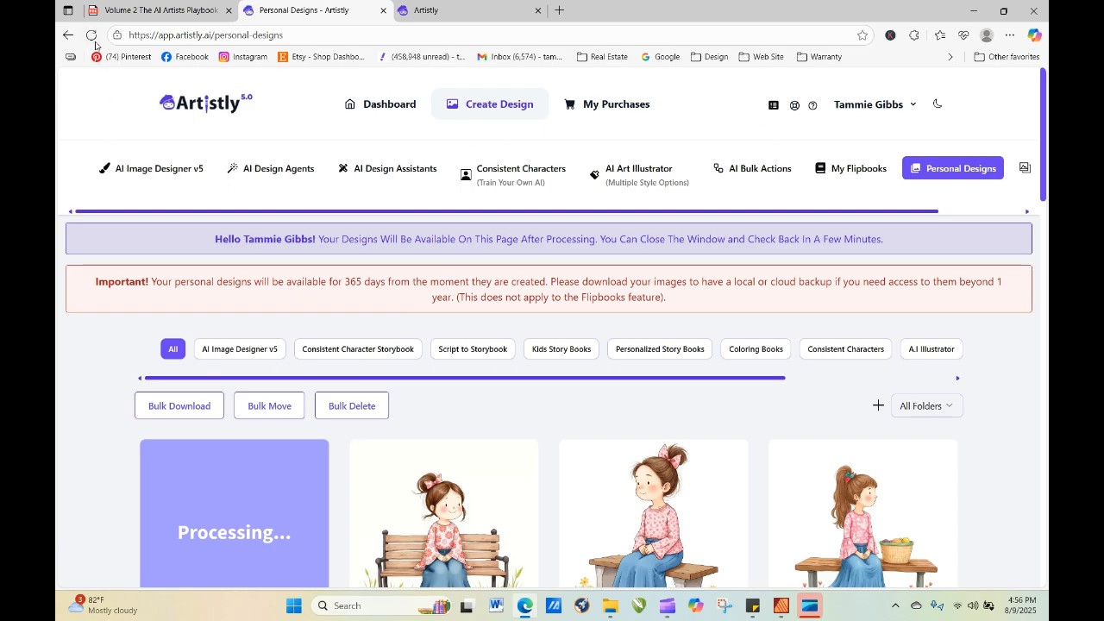
left_click(93, 37)
left_click(92, 36)
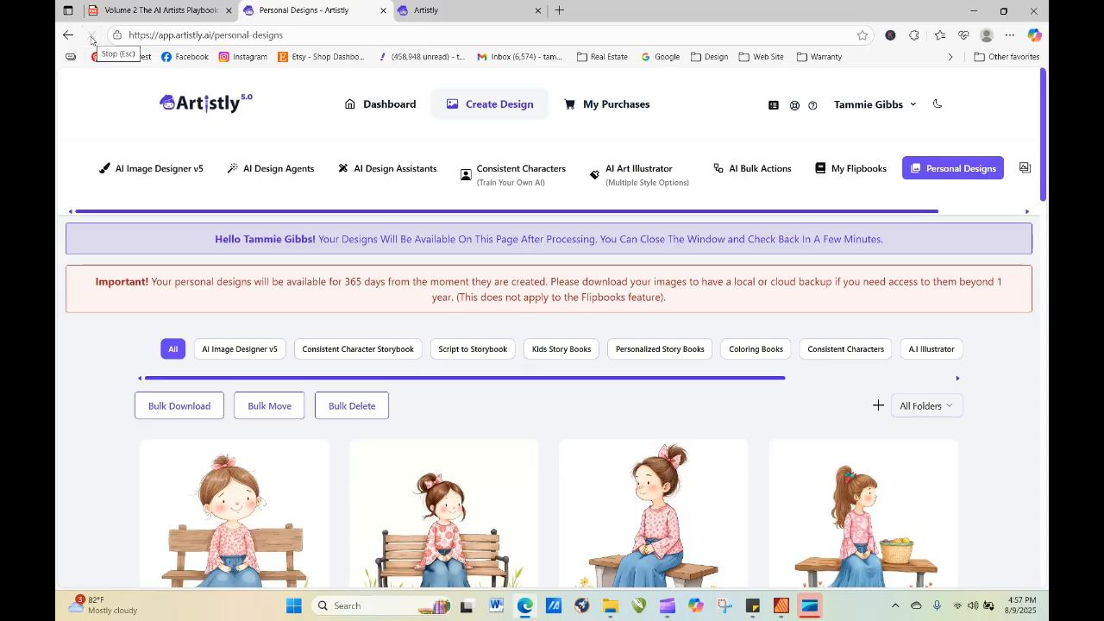
scroll(1045, 132, "down", 3)
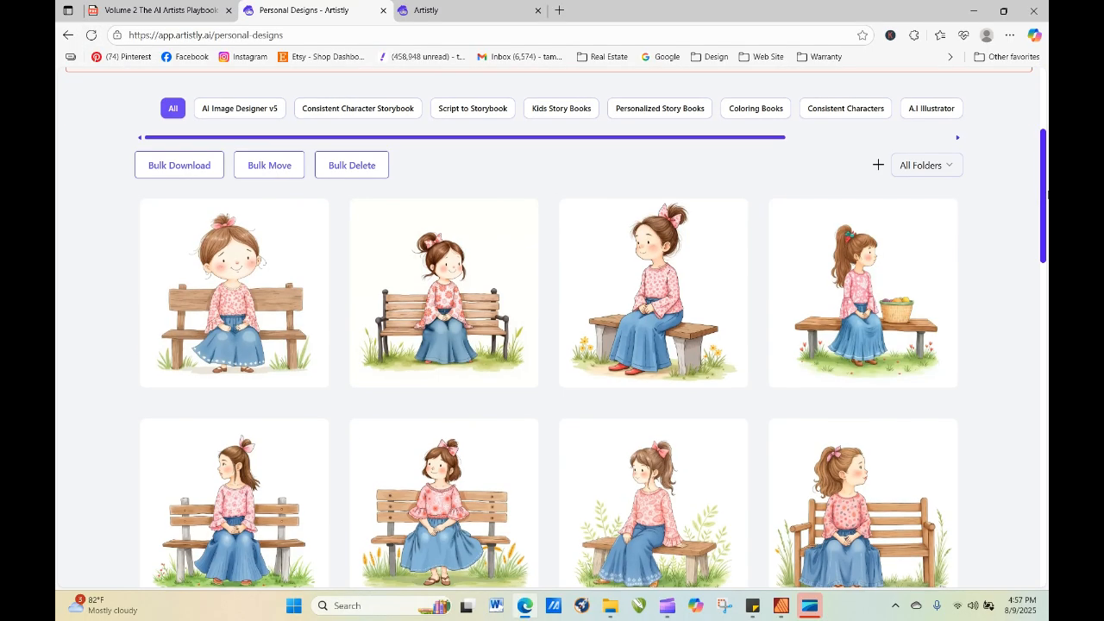
left_click(207, 294)
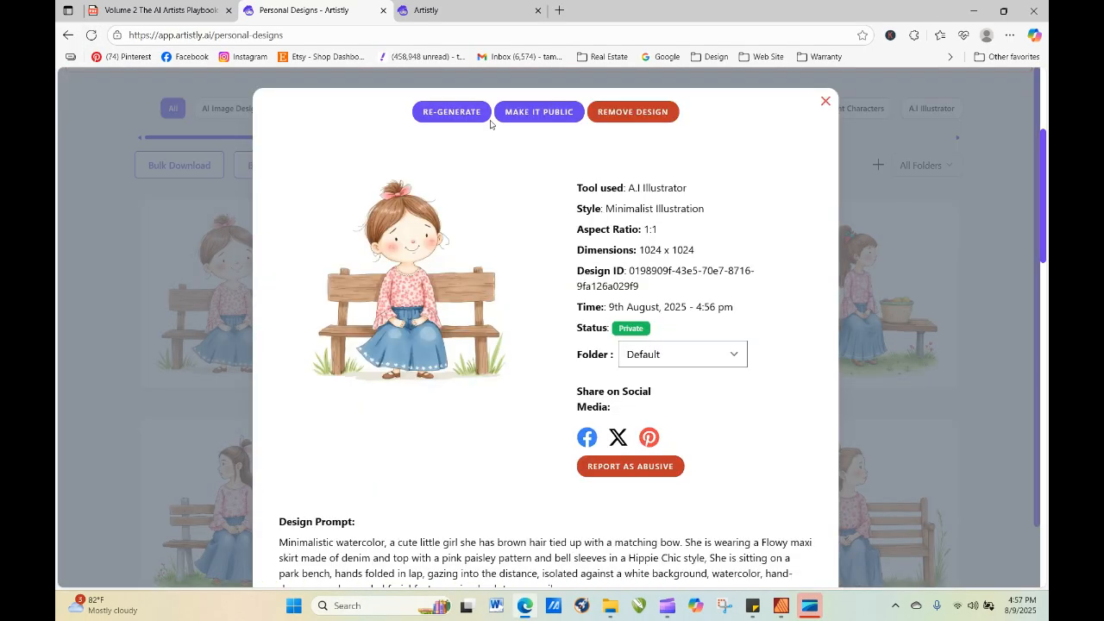
Re-generate the bench girl from the same prompt with the quantity set to 4.
left_click(451, 111)
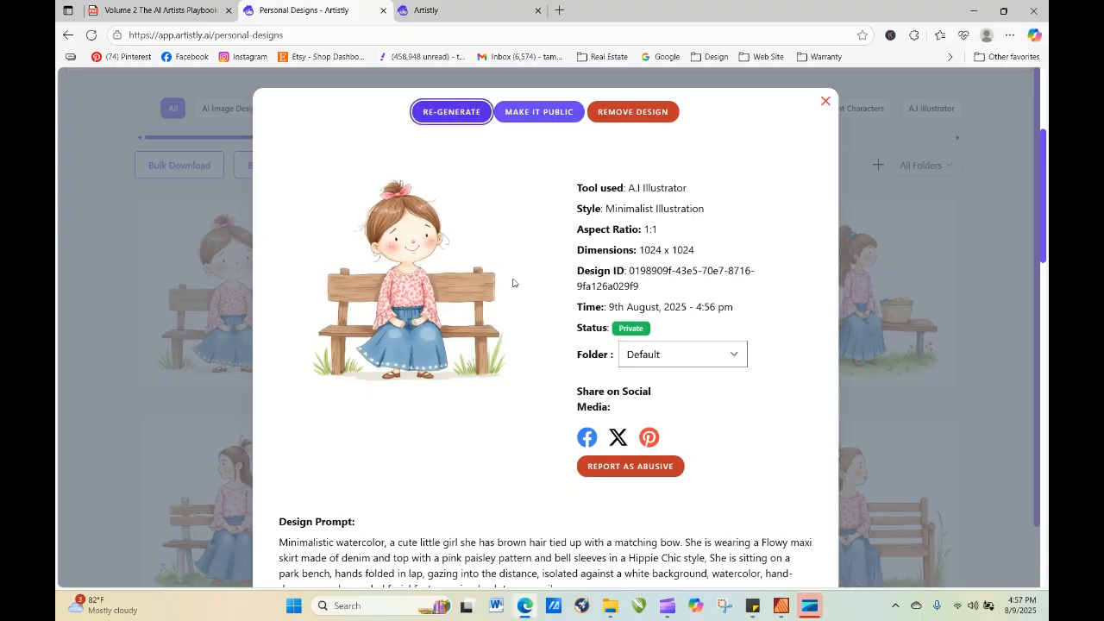
scroll(522, 332, "down", 10)
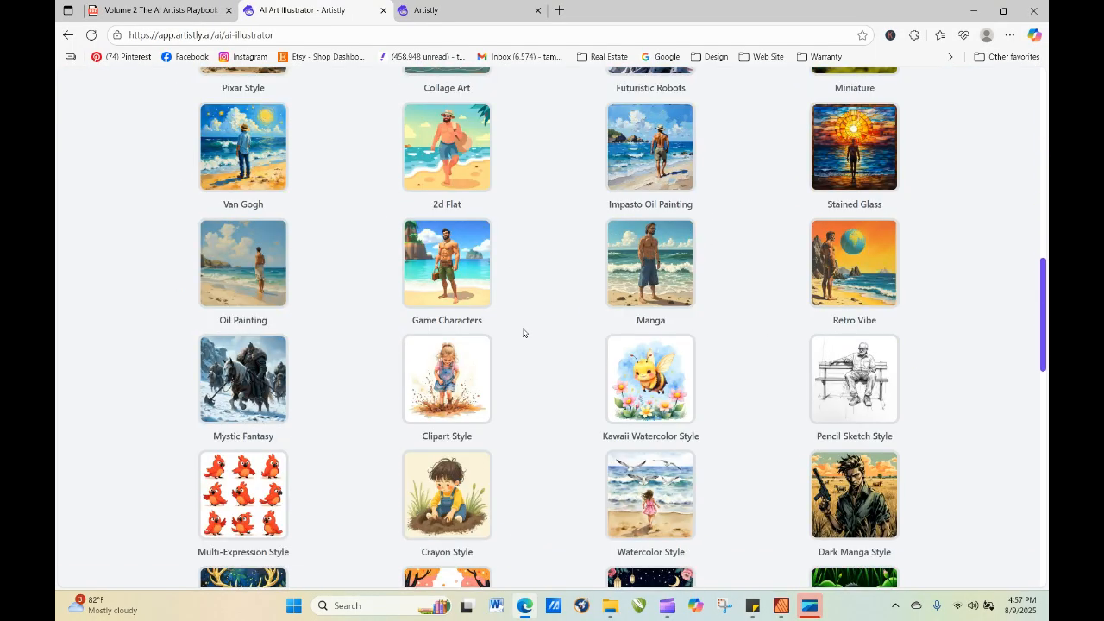
left_click(625, 455)
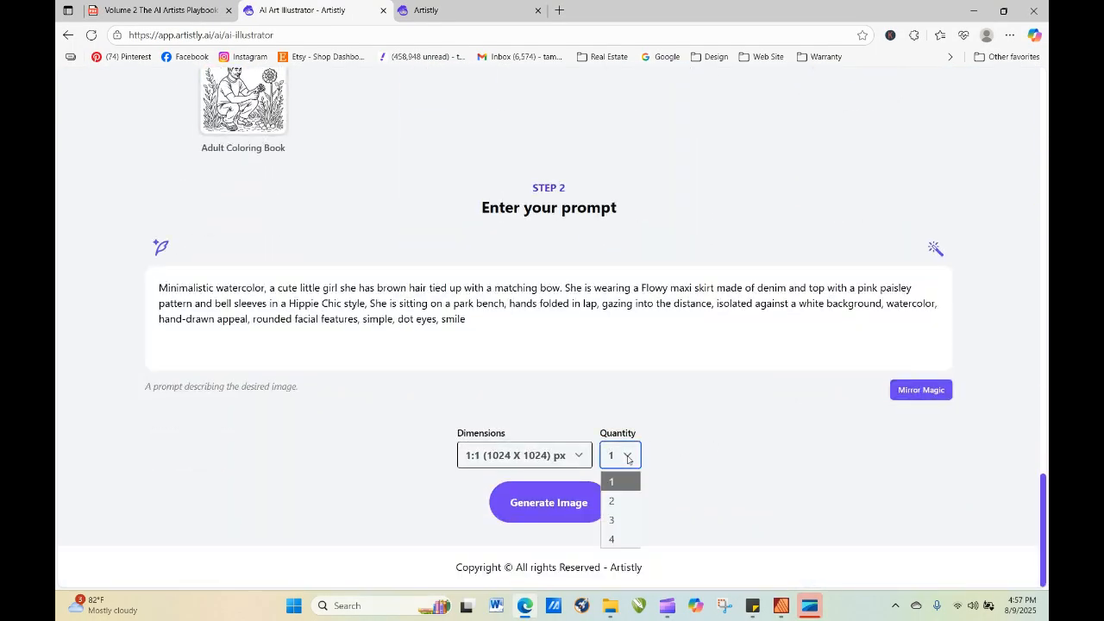
left_click(616, 540)
left_click(571, 505)
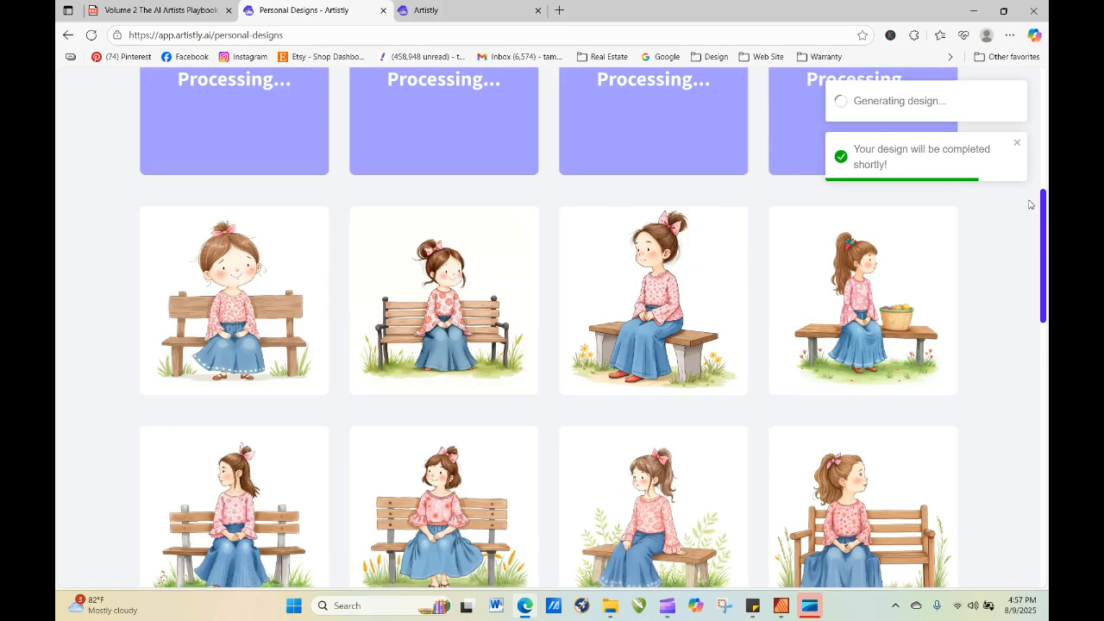
Refresh the personal designs to review the new batch of bench girls, viewing and closing the first one's details.
left_click_drag(1031, 204, 1031, 162)
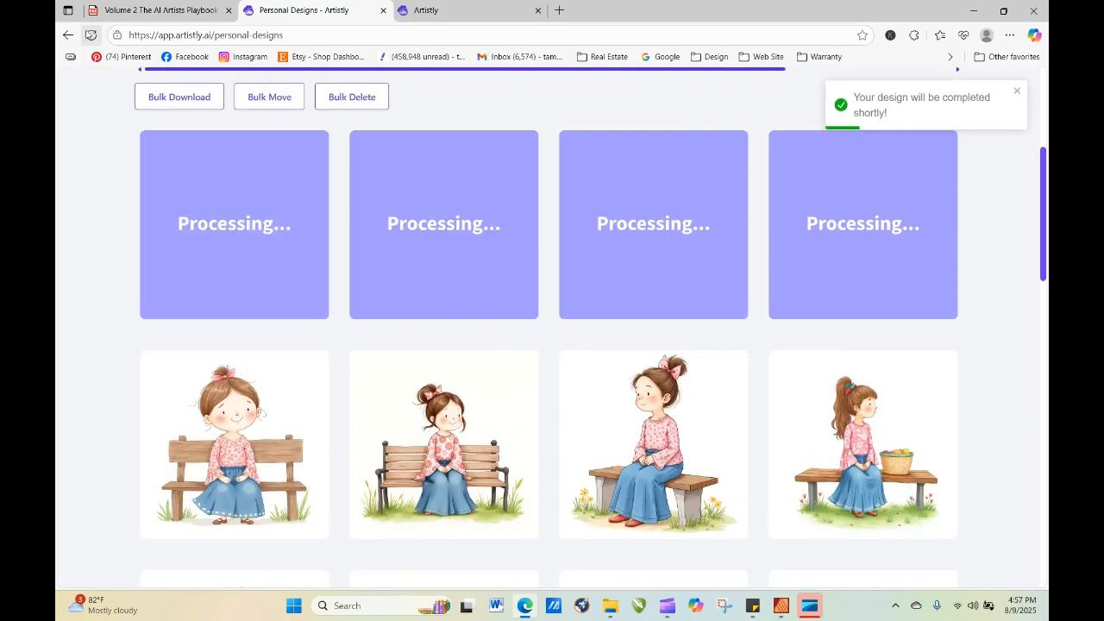
left_click(91, 34)
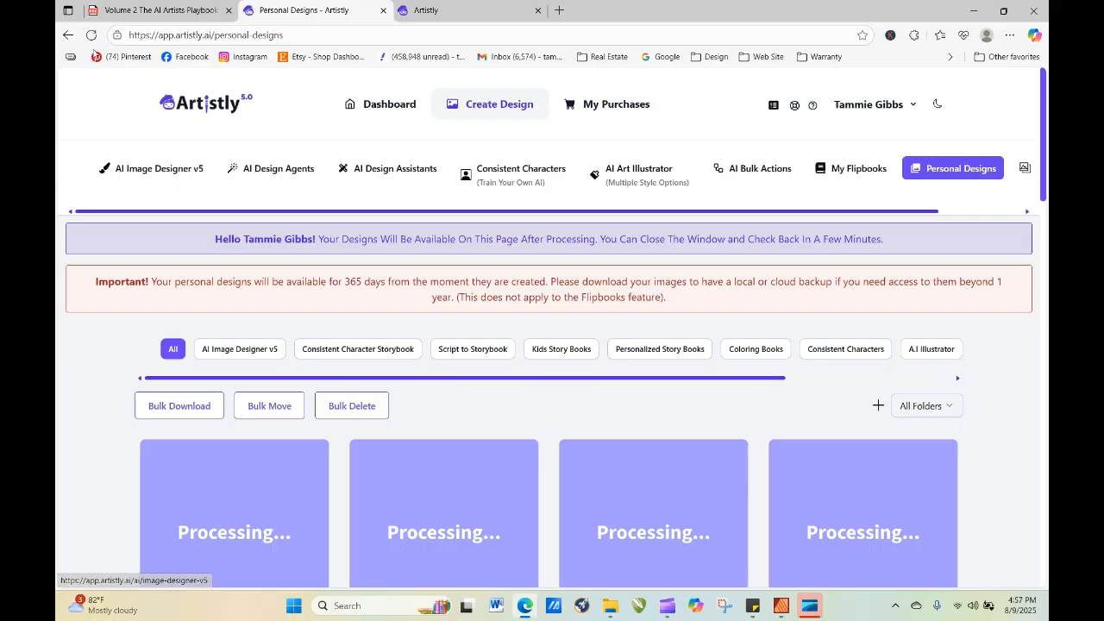
left_click(91, 35)
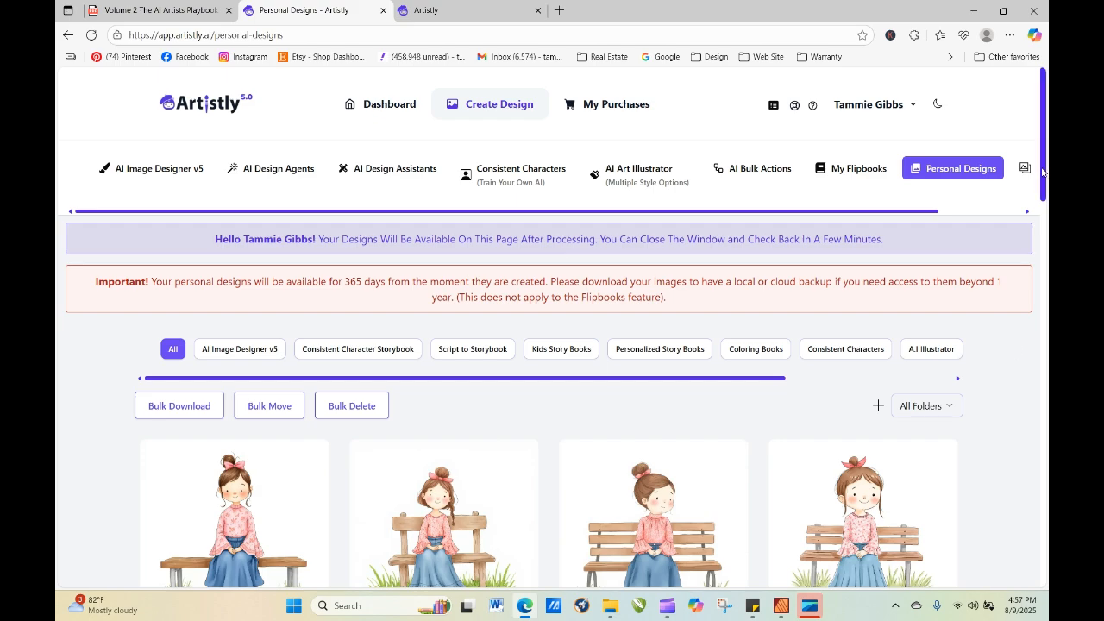
left_click_drag(1045, 174, 1049, 236)
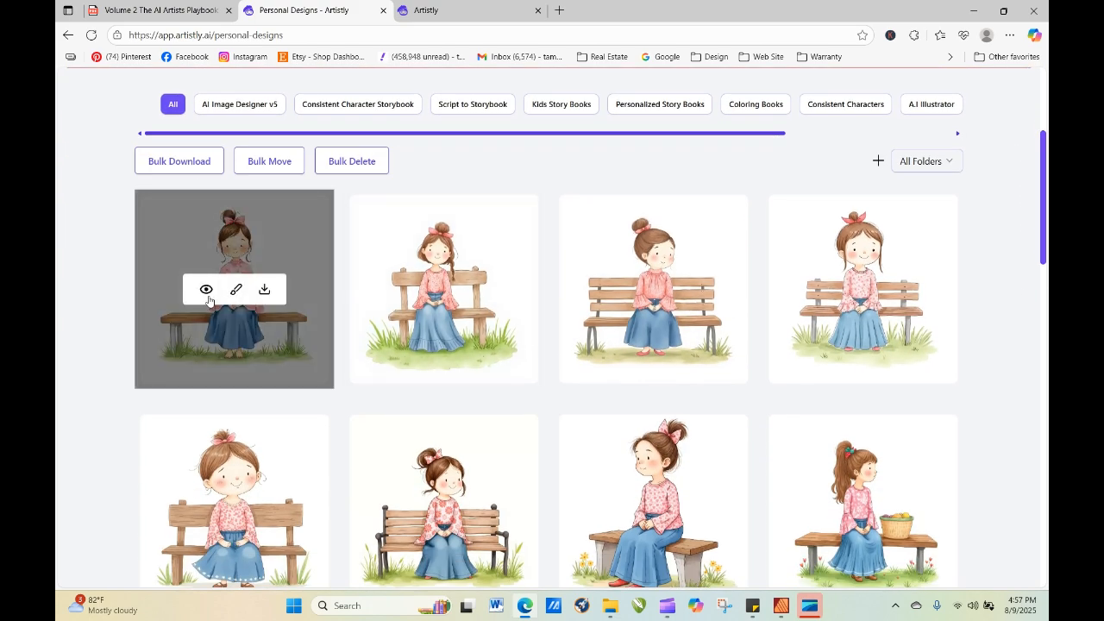
left_click(204, 290)
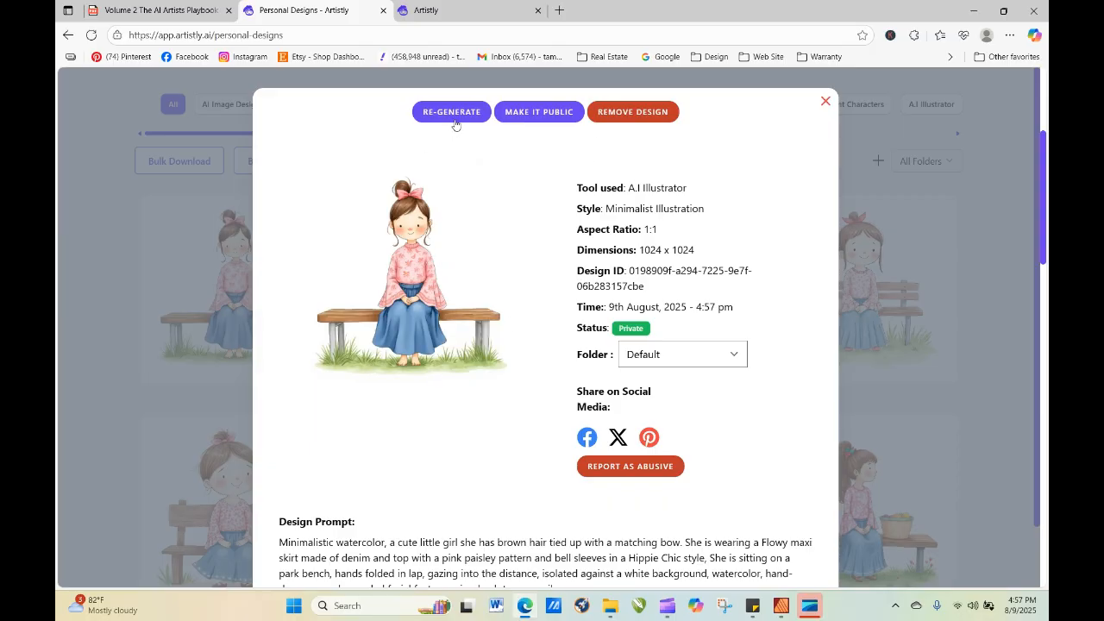
left_click(826, 102)
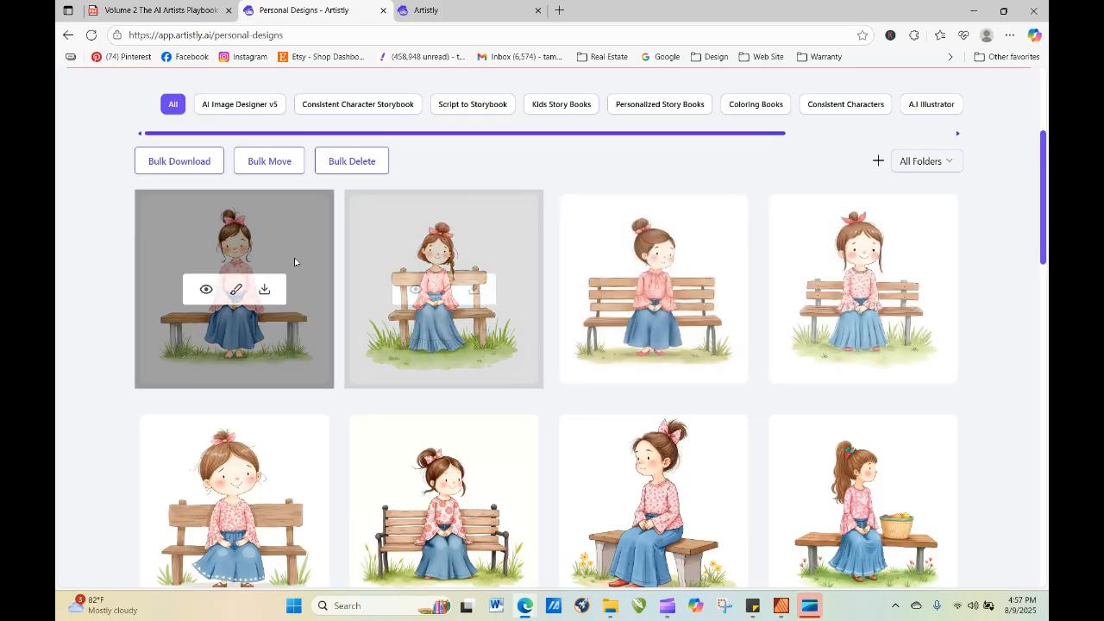
Re-generate the first bench girl after deleting "She is sitting on a park bench, hands folded in lap, gazing into the distance," from the prompt.
left_click(206, 290)
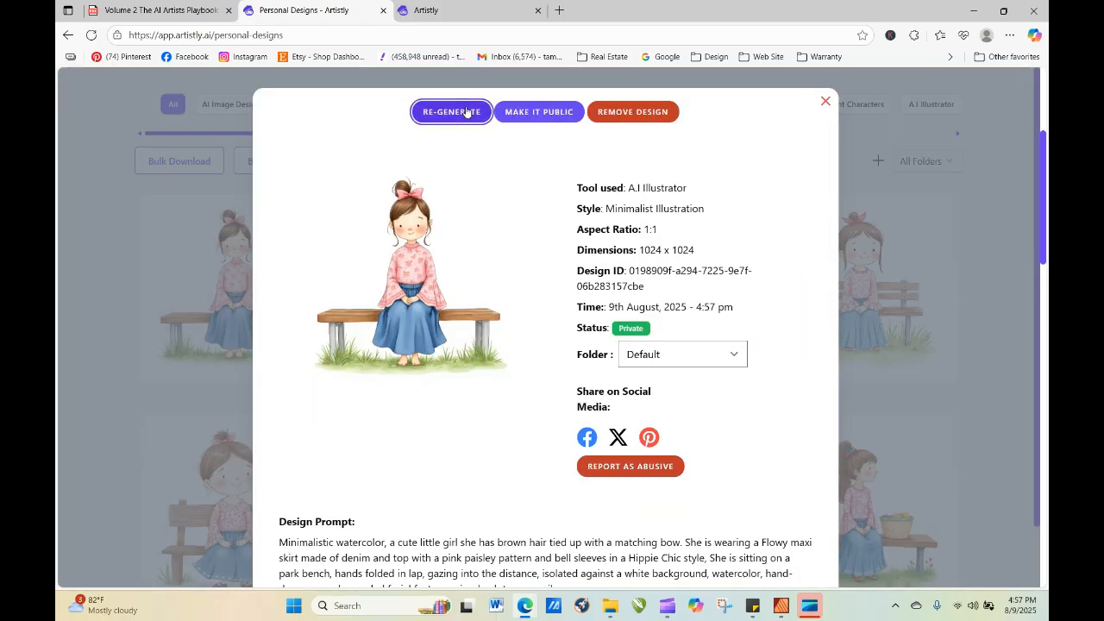
left_click(465, 112)
scroll(515, 332, "down", 12)
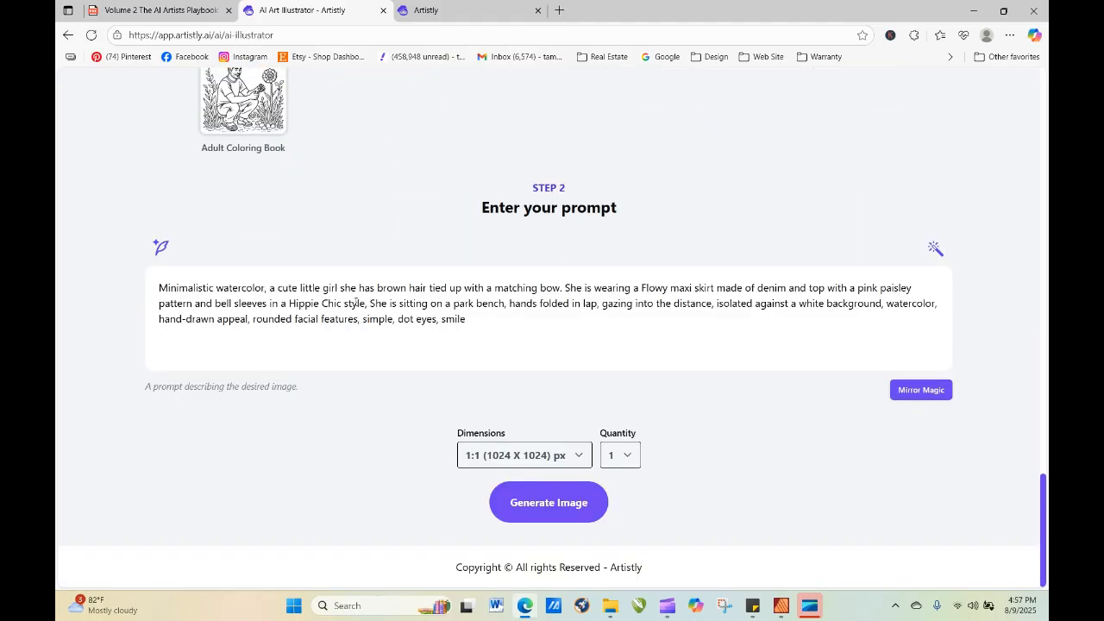
left_click_drag(373, 306, 715, 304)
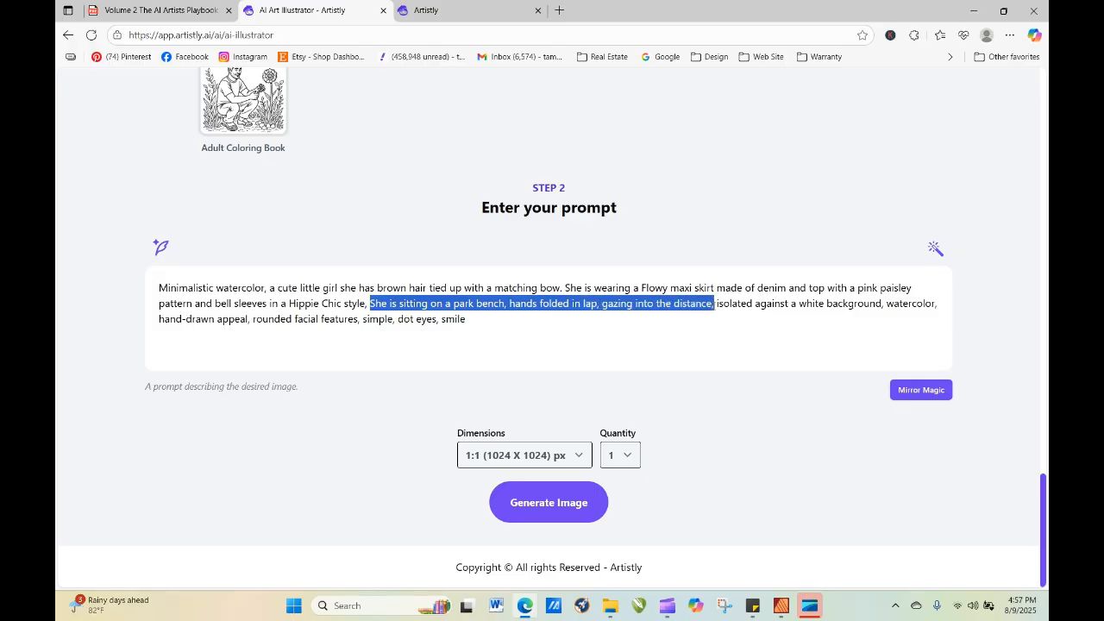
key("BackSpace")
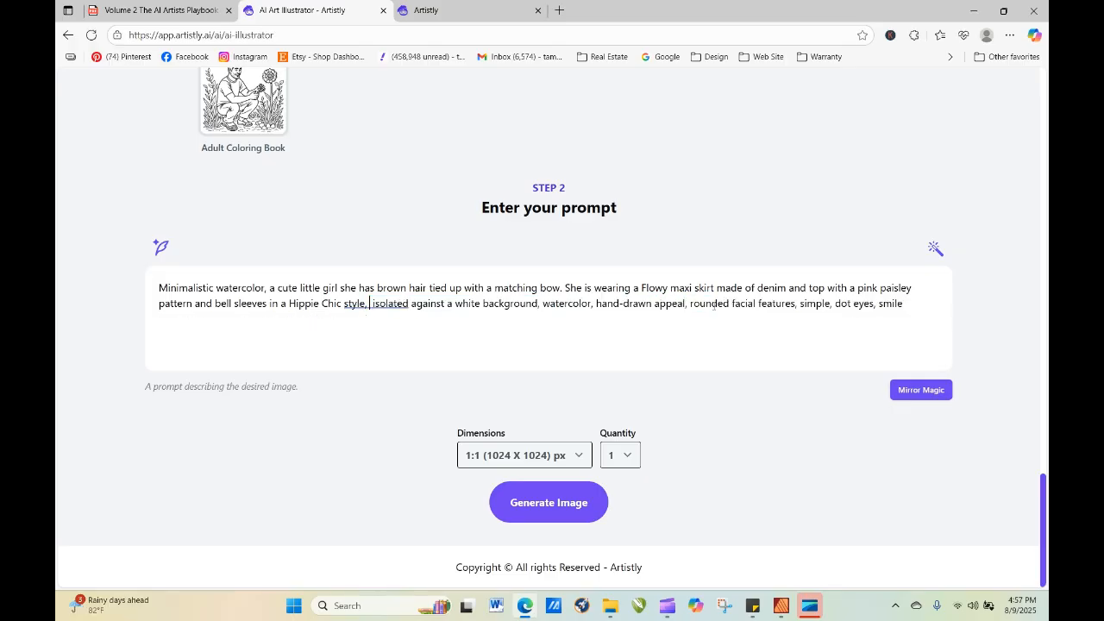
key("BackSpace")
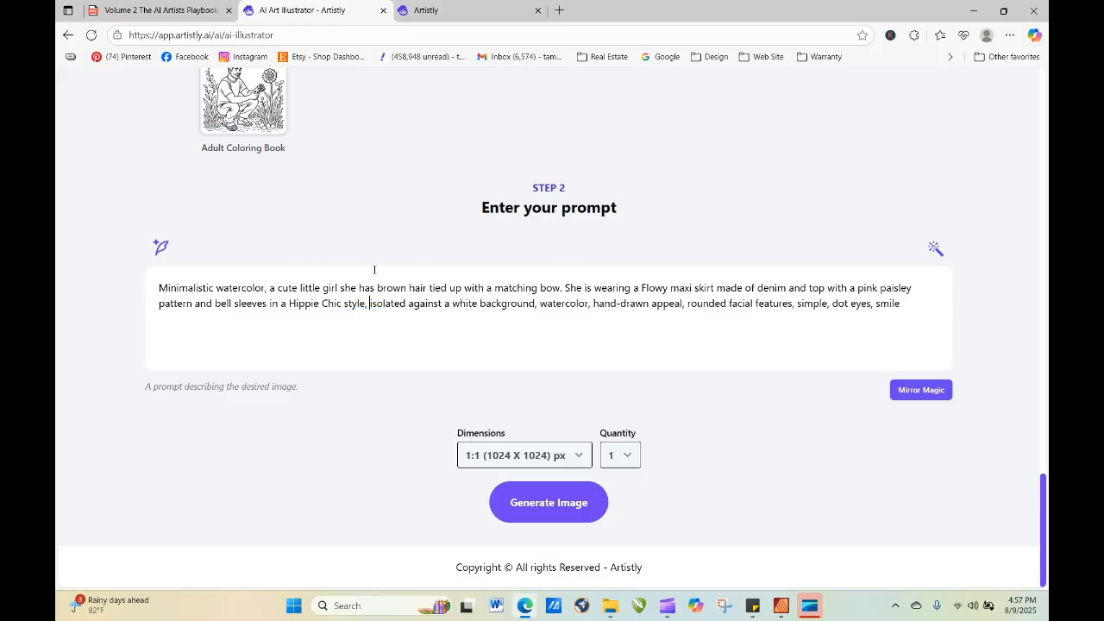
left_click(521, 504)
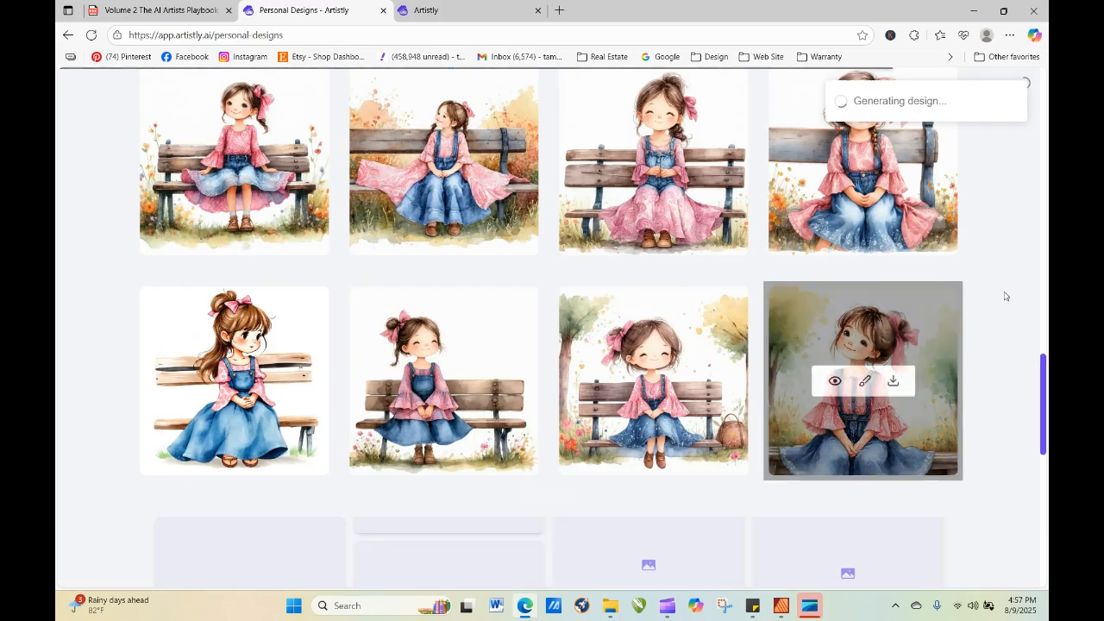
Refresh the personal designs and view the details of the girl generated without the park bench wording.
left_click_drag(1042, 464, 1006, 139)
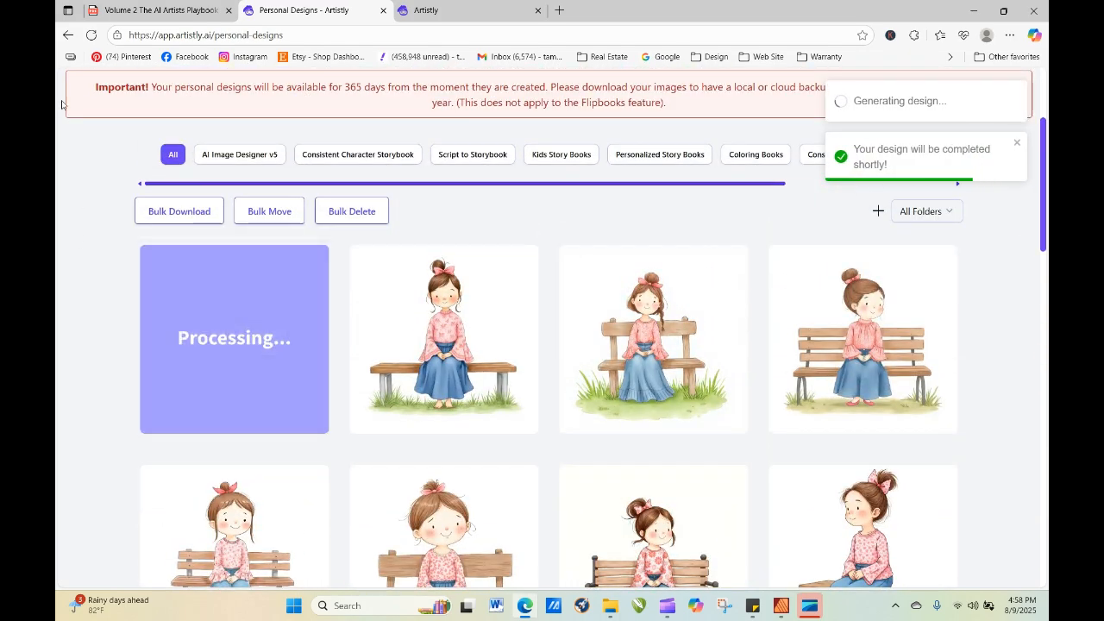
left_click(91, 37)
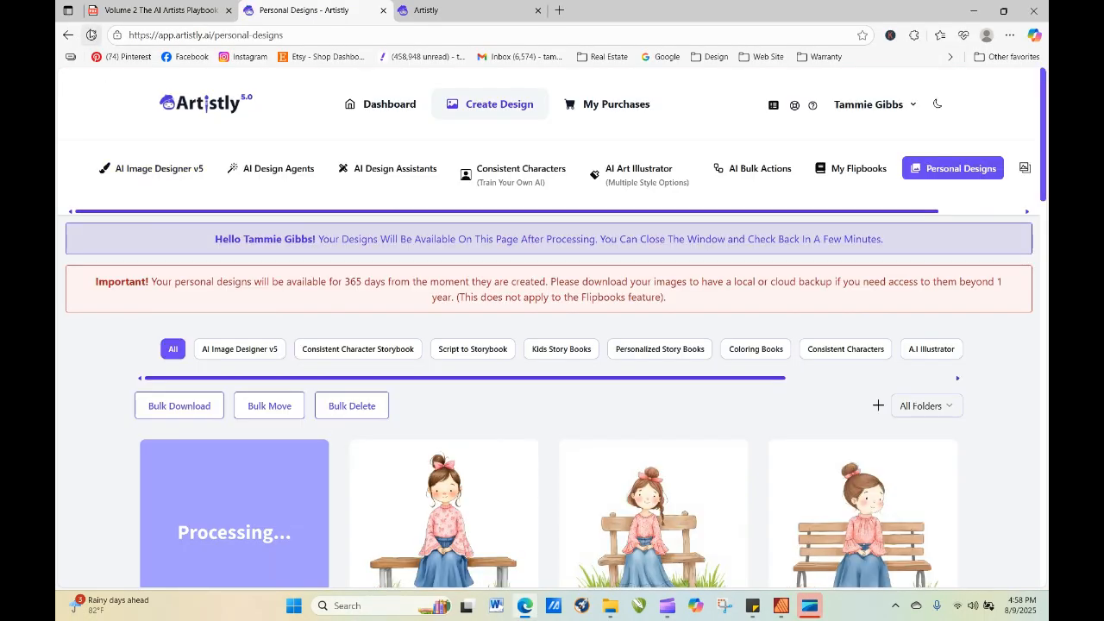
left_click(91, 37)
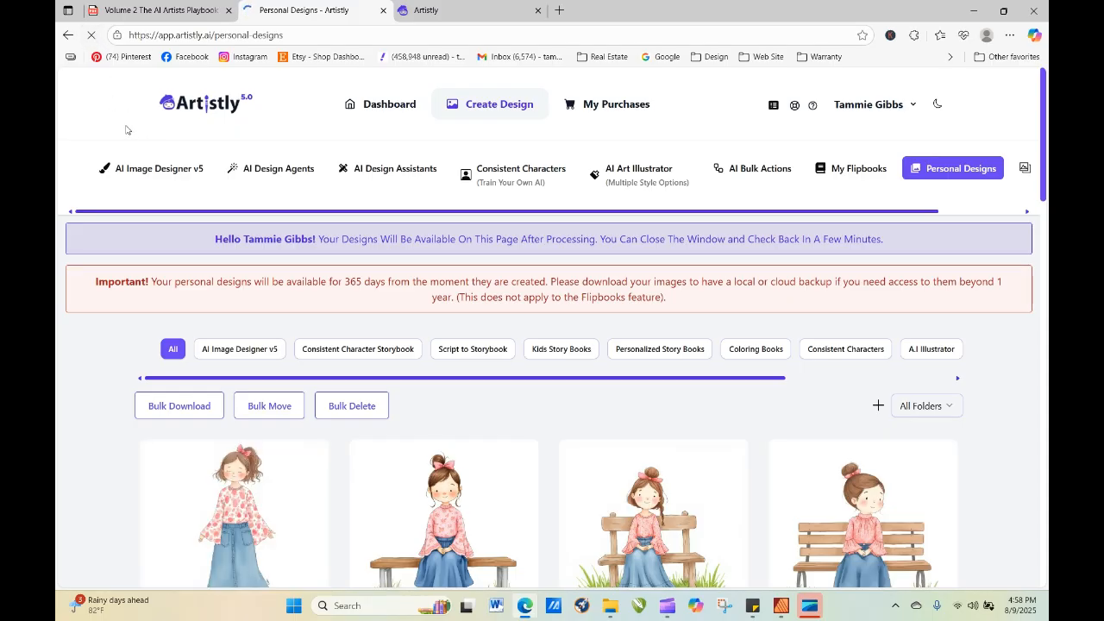
left_click_drag(1043, 152, 1045, 215)
left_click(205, 295)
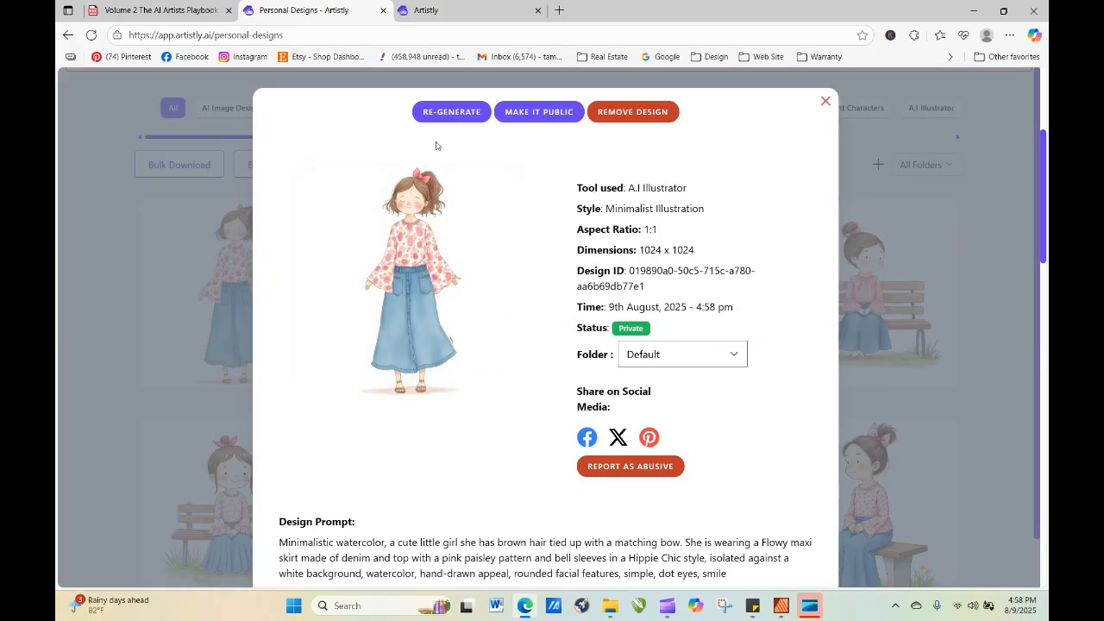
Re-generate the standing girl from its unchanged prompt with the quantity set to 4.
left_click(456, 108)
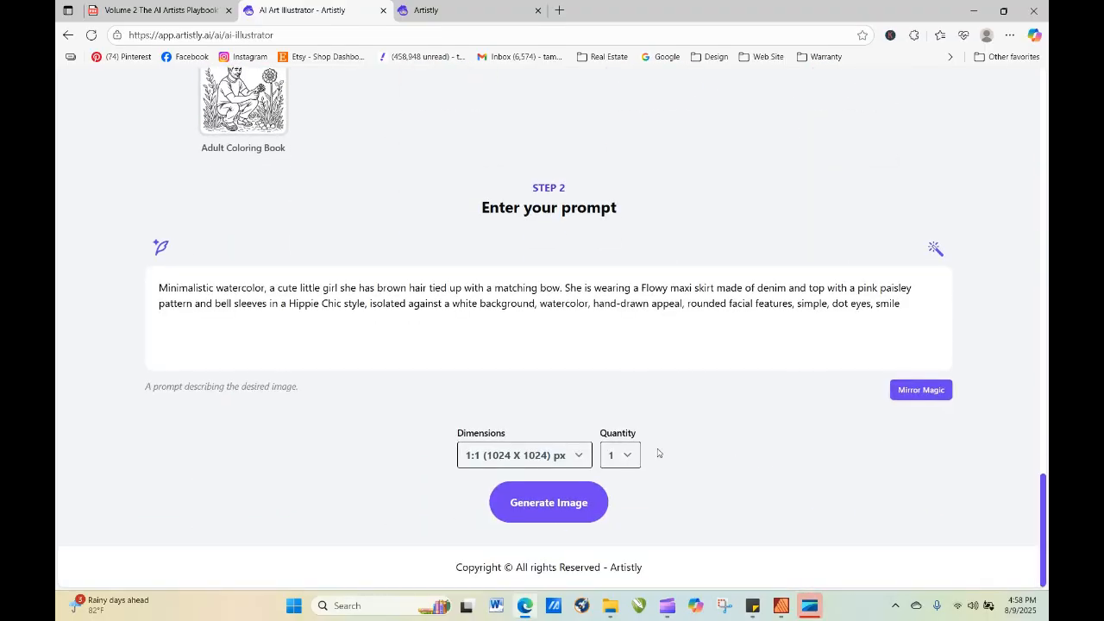
left_click(627, 455)
left_click(632, 539)
left_click(573, 516)
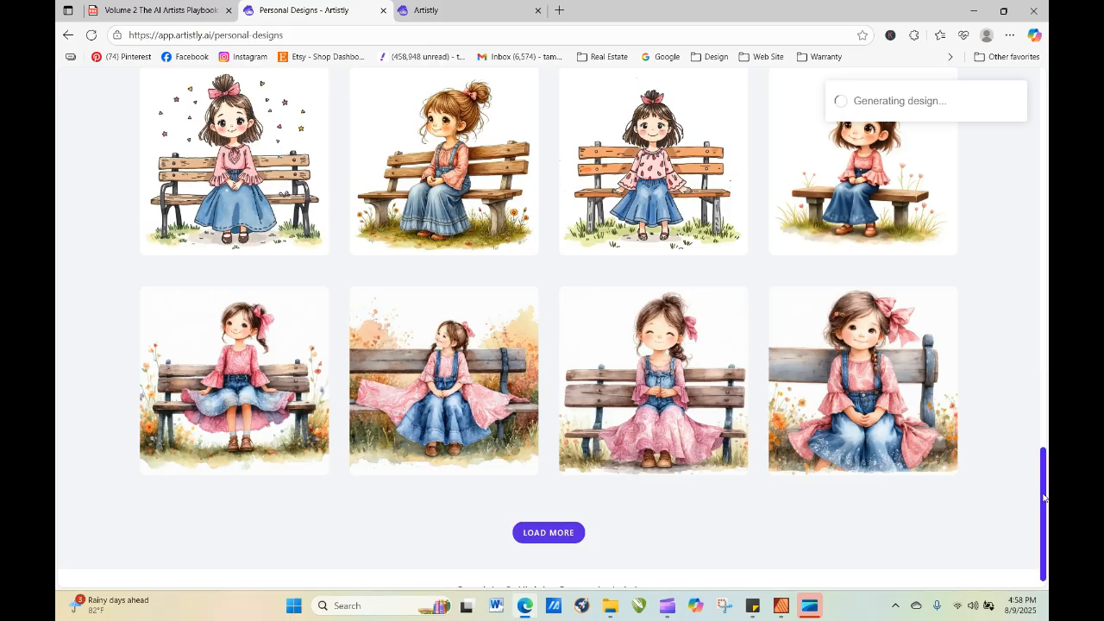
Refresh the personal designs to check on the batch of four standing girls.
left_click_drag(1043, 497, 1034, 339)
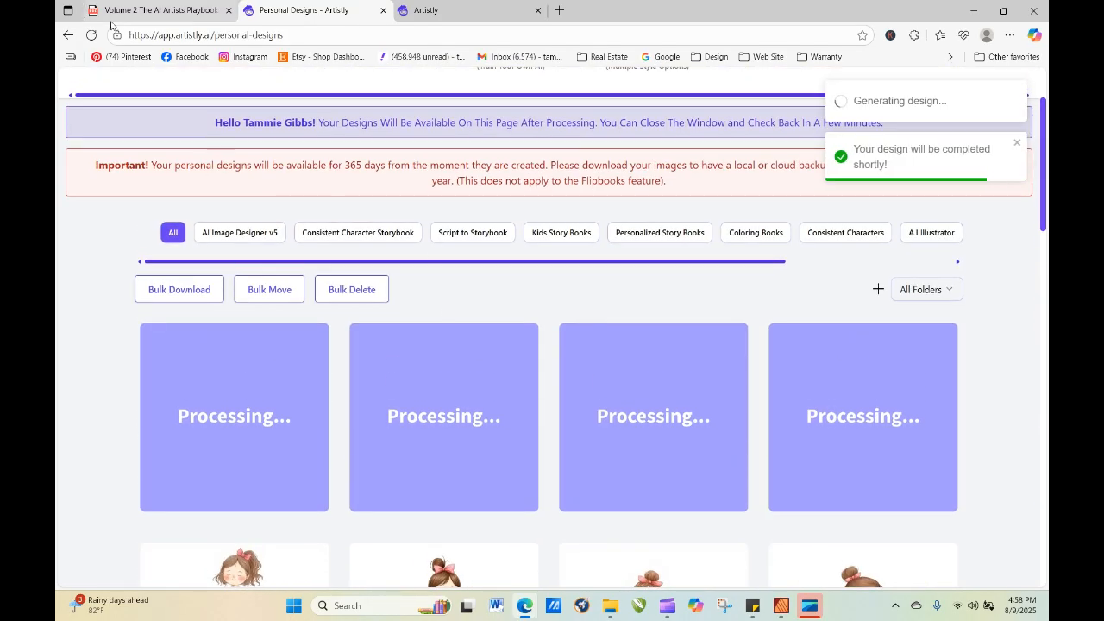
left_click(90, 35)
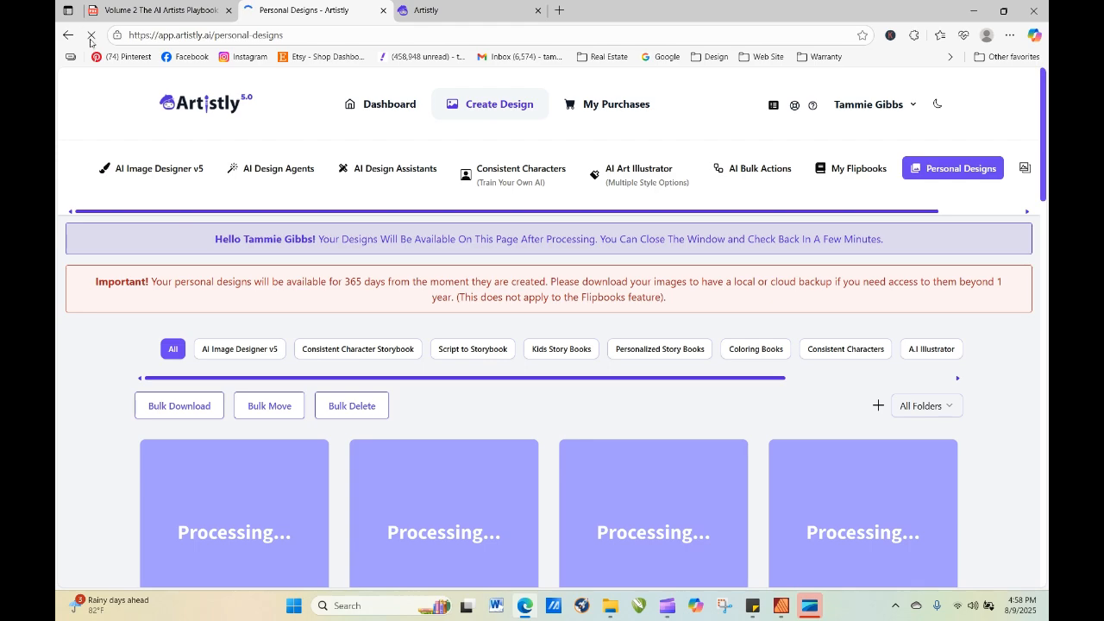
left_click(91, 38)
left_click(92, 37)
left_click(93, 37)
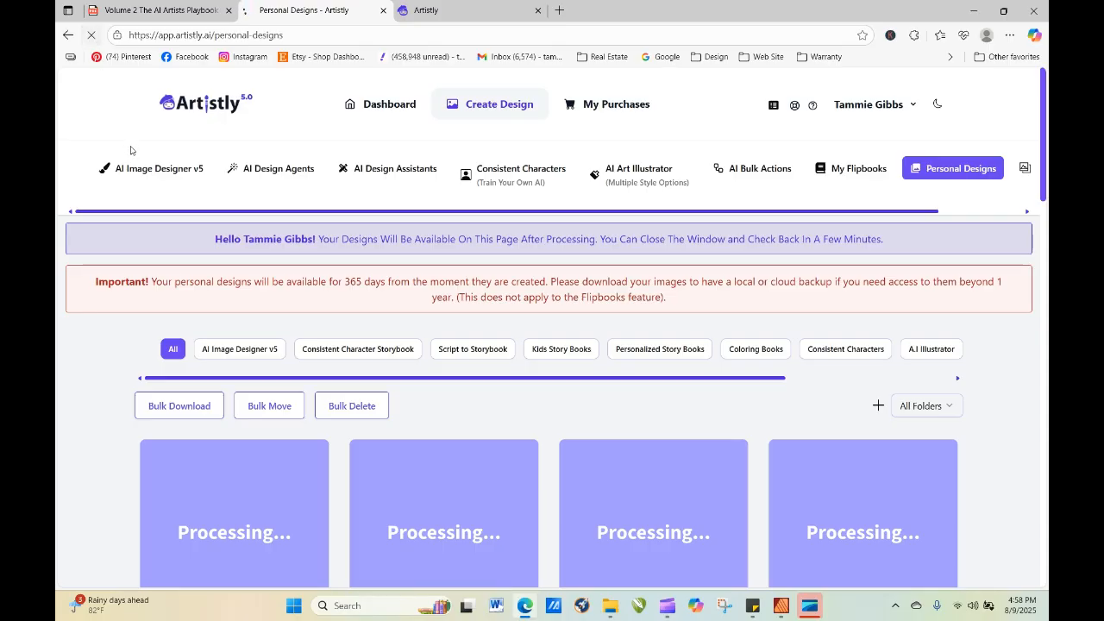
left_click(93, 38)
Copy the design prompt from the details of the earlier standing girl with the ponytail, and close the details.
scroll(1041, 143, "down", 7)
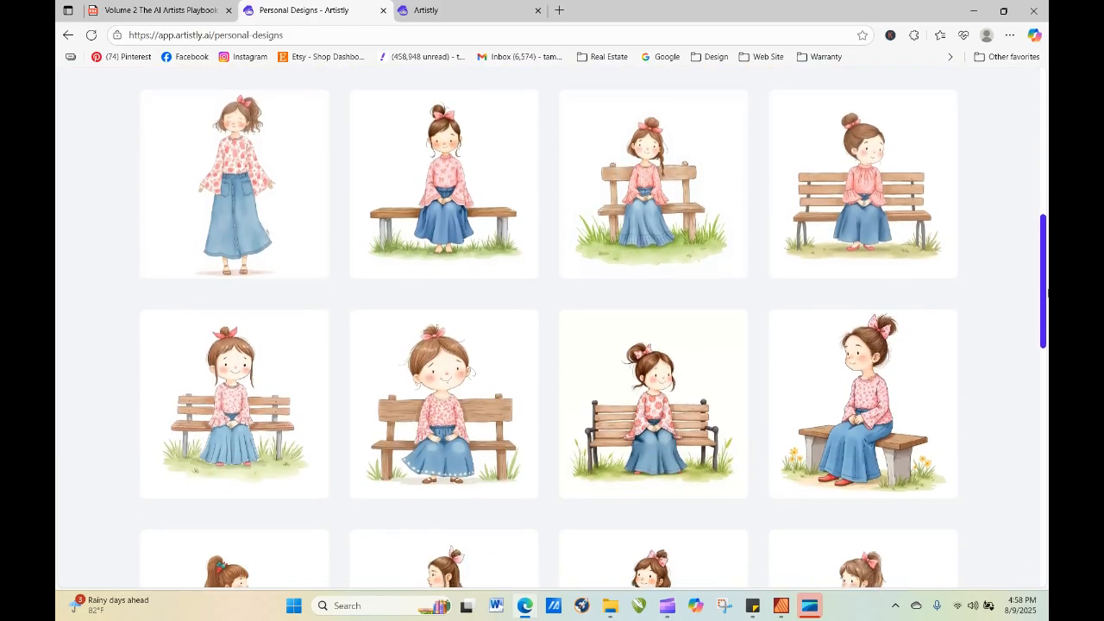
mouse_move(513, 197)
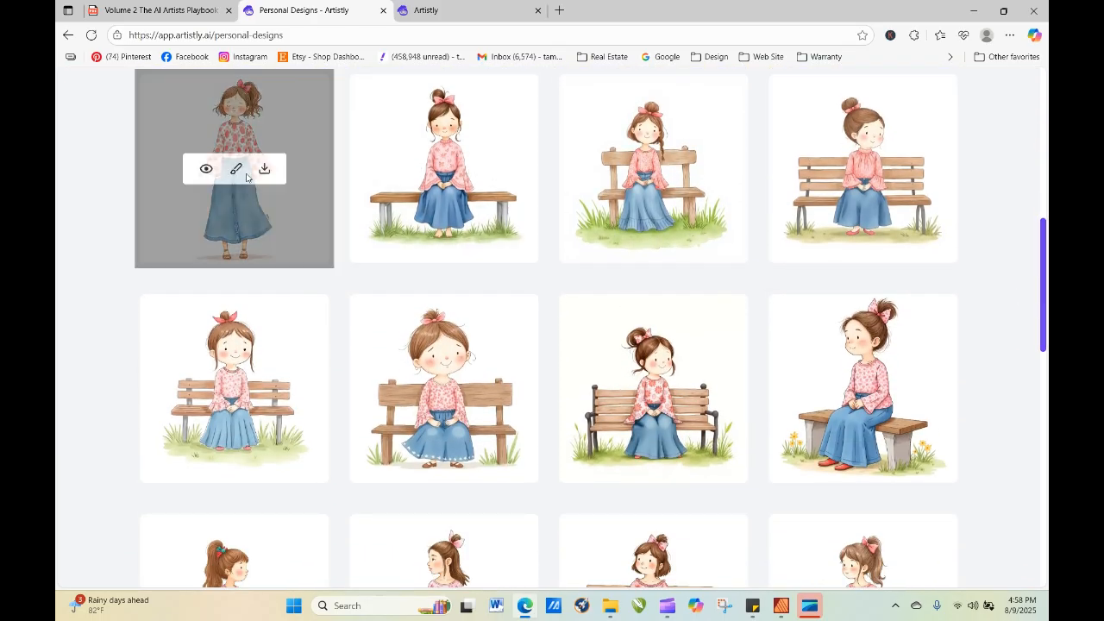
left_click(206, 170)
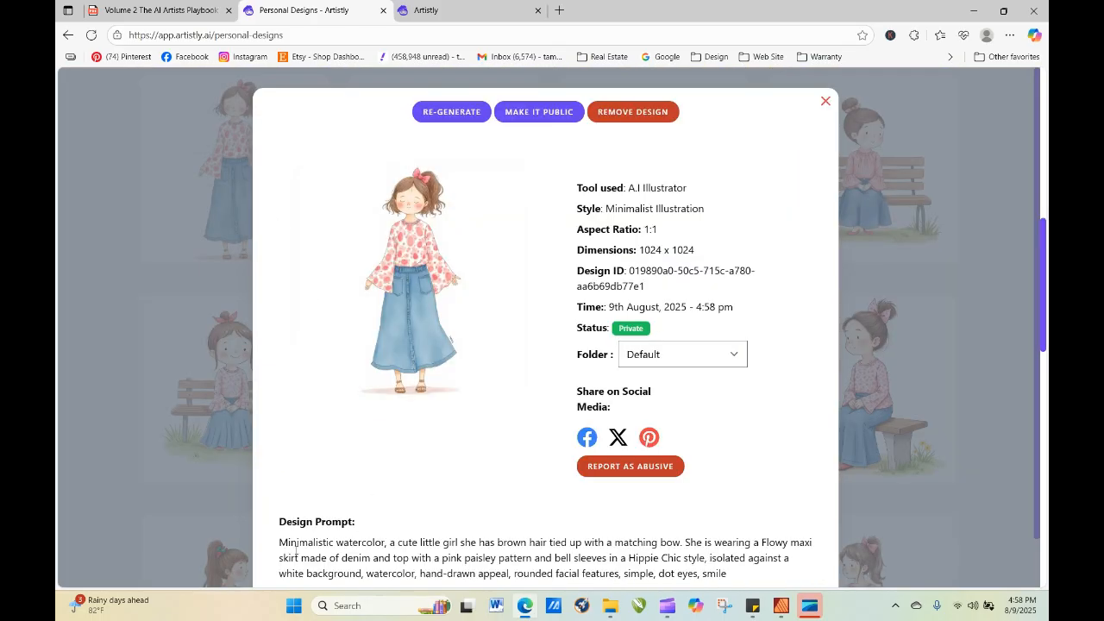
left_click_drag(281, 543, 641, 539)
right_click(614, 535)
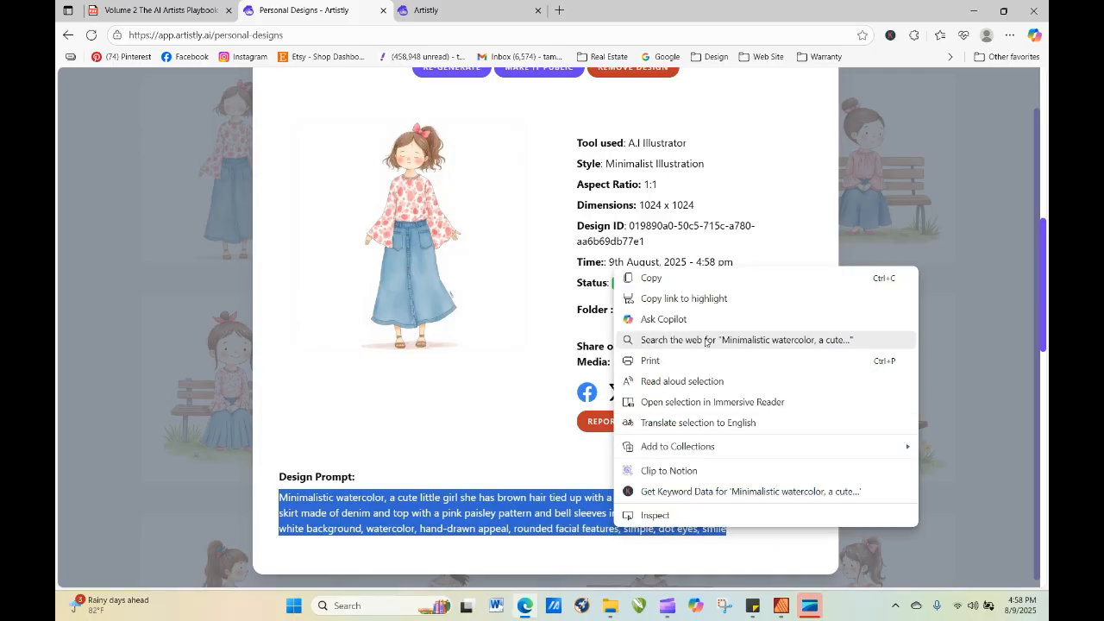
left_click(696, 278)
left_click(985, 266)
scroll(893, 88, "up", 1)
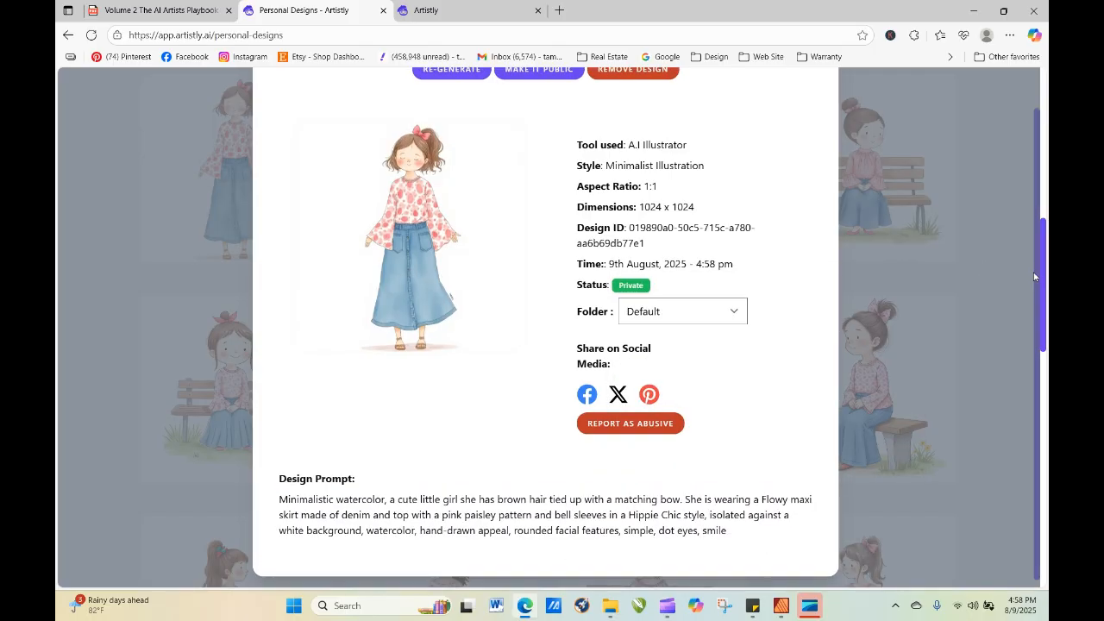
left_click(824, 104)
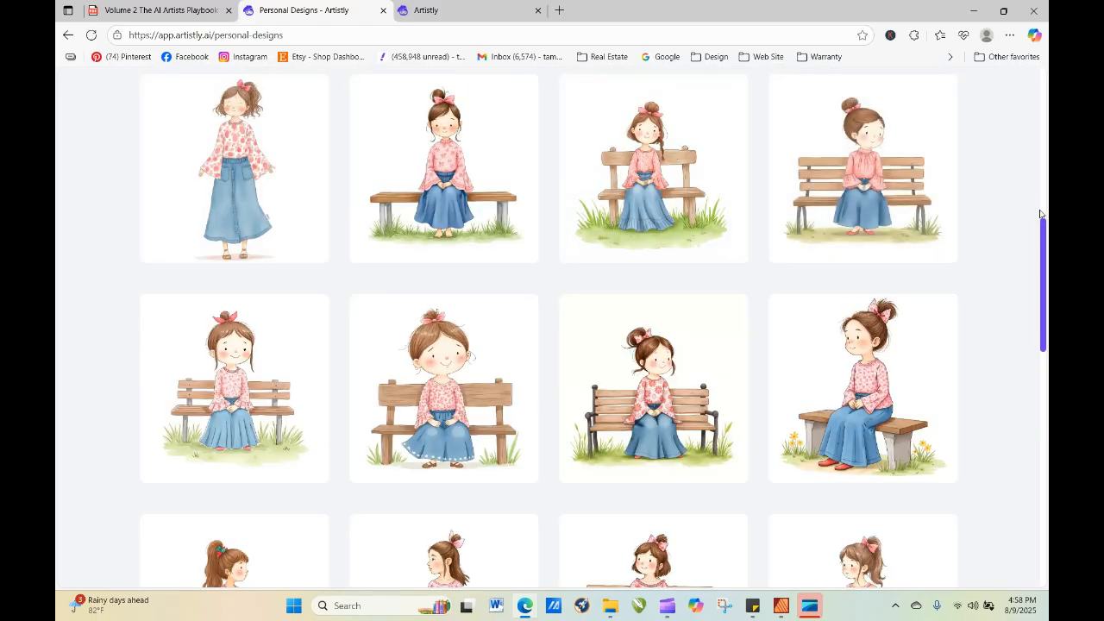
Refresh the personal designs and view the details of the fourth and third girls in the new batch, closing each.
left_click_drag(1044, 266, 1044, 71)
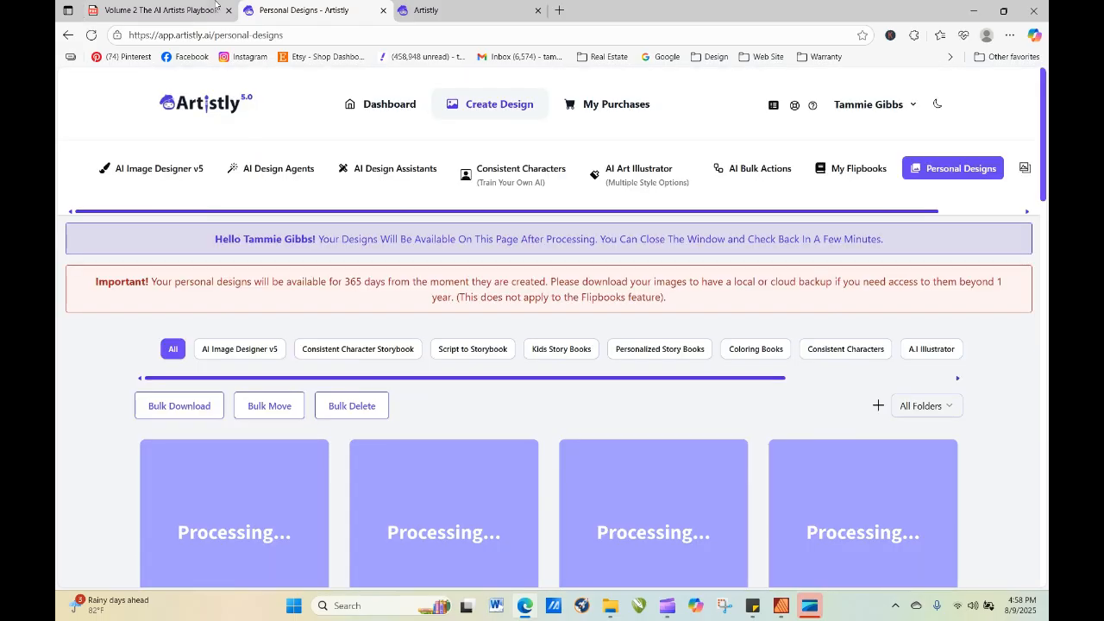
left_click(91, 34)
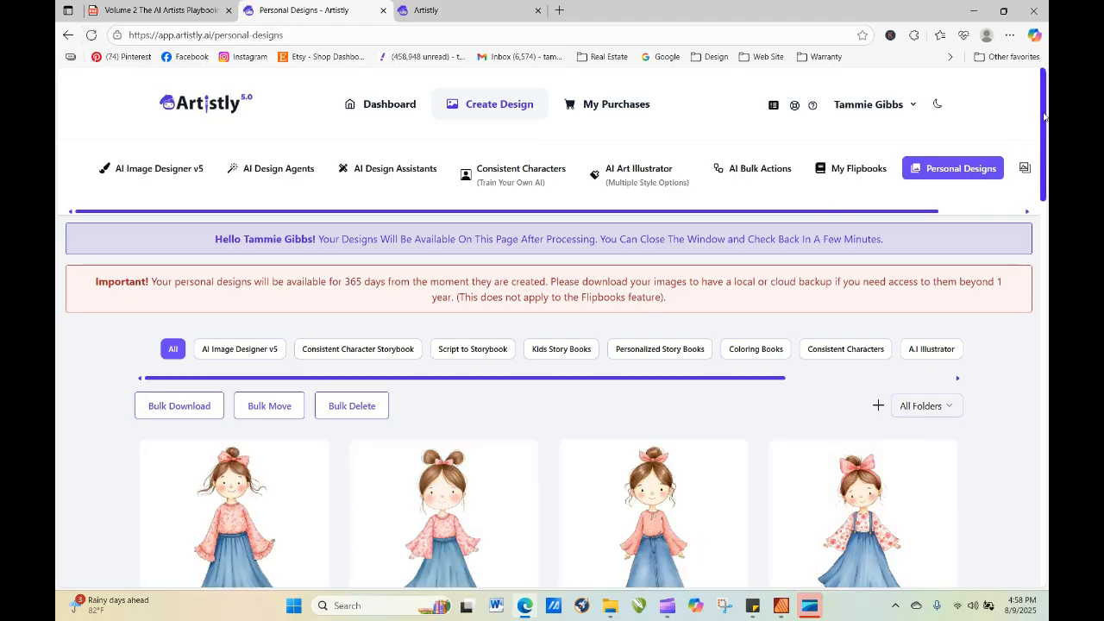
scroll(1044, 117, "down", 2)
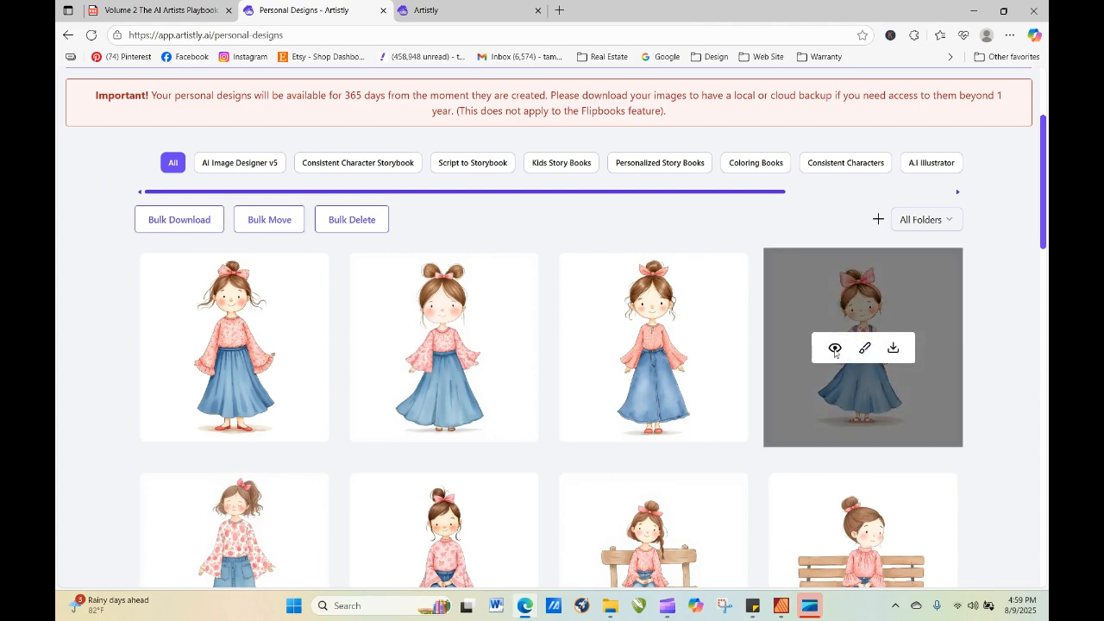
left_click(836, 349)
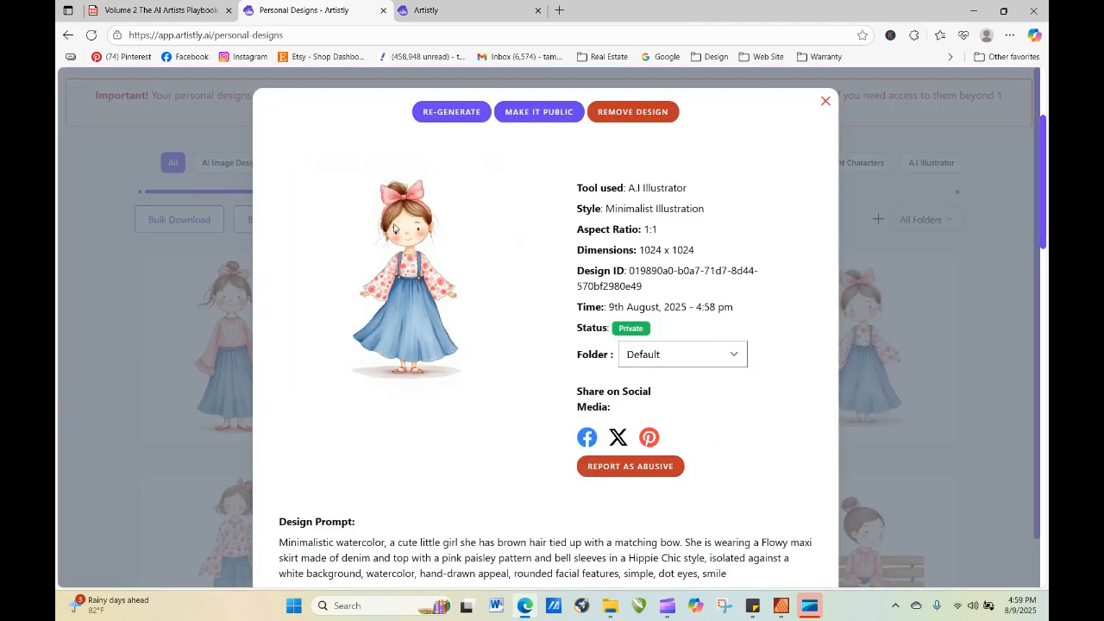
left_click(825, 101)
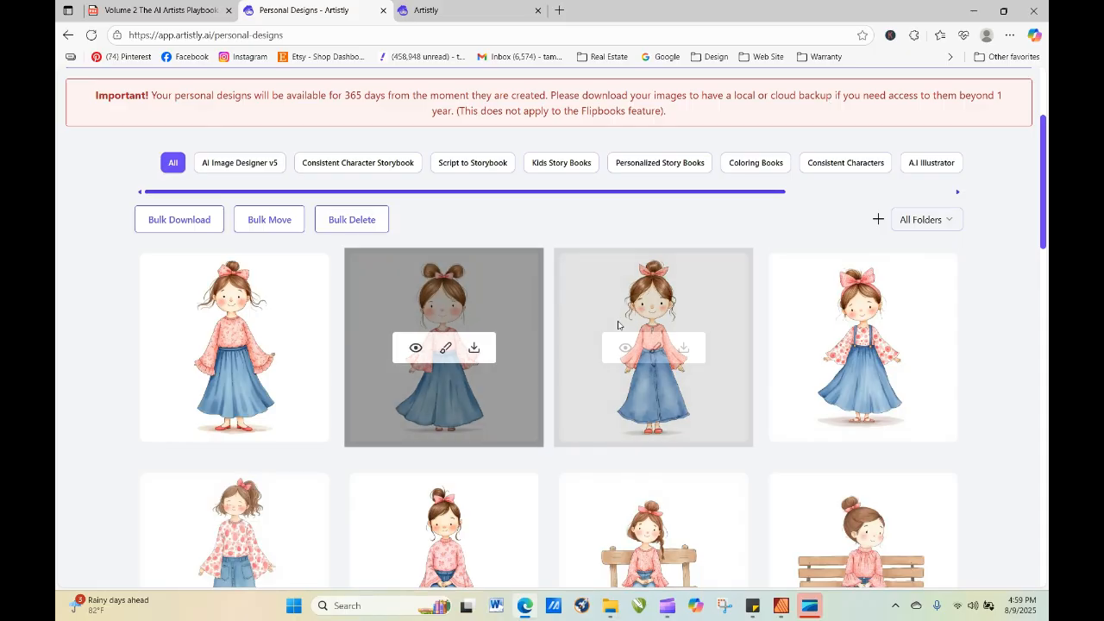
mouse_move(677, 338)
left_click(624, 352)
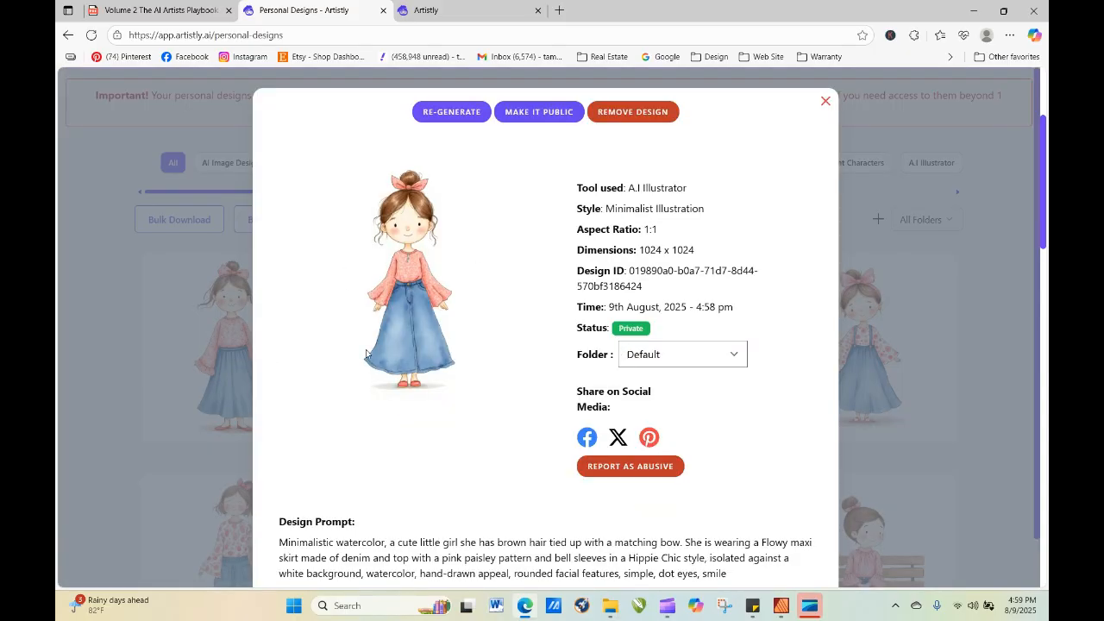
left_click(826, 102)
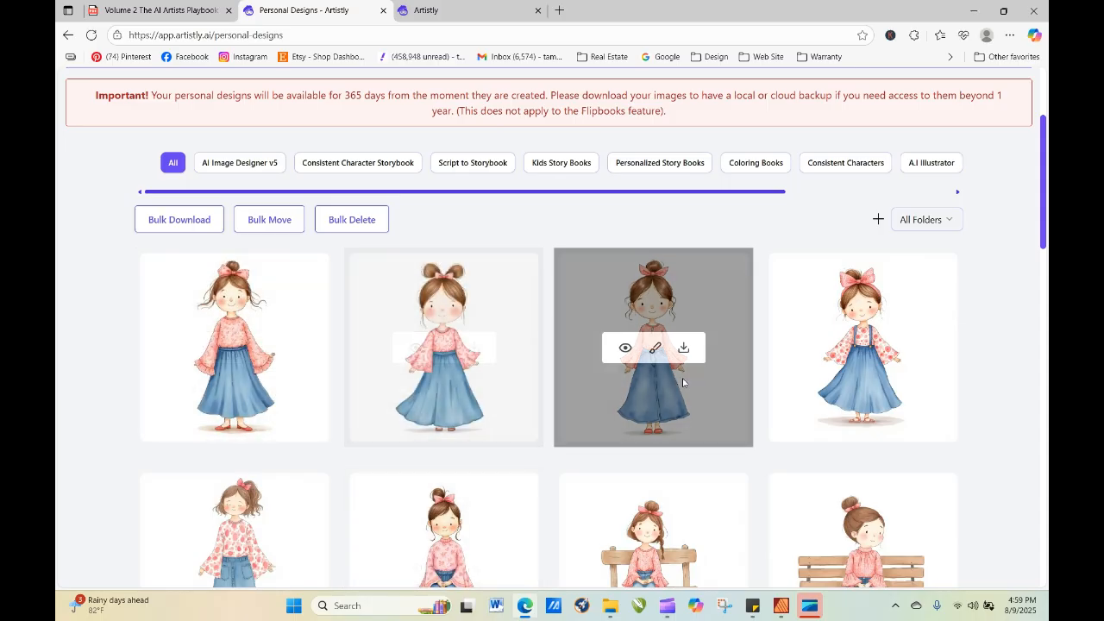
Re-generate the fourth girl after editing its prompt with AI: "Keep this same girl but change her clothes to a ballerina's tutu and slippers".
mouse_move(883, 367)
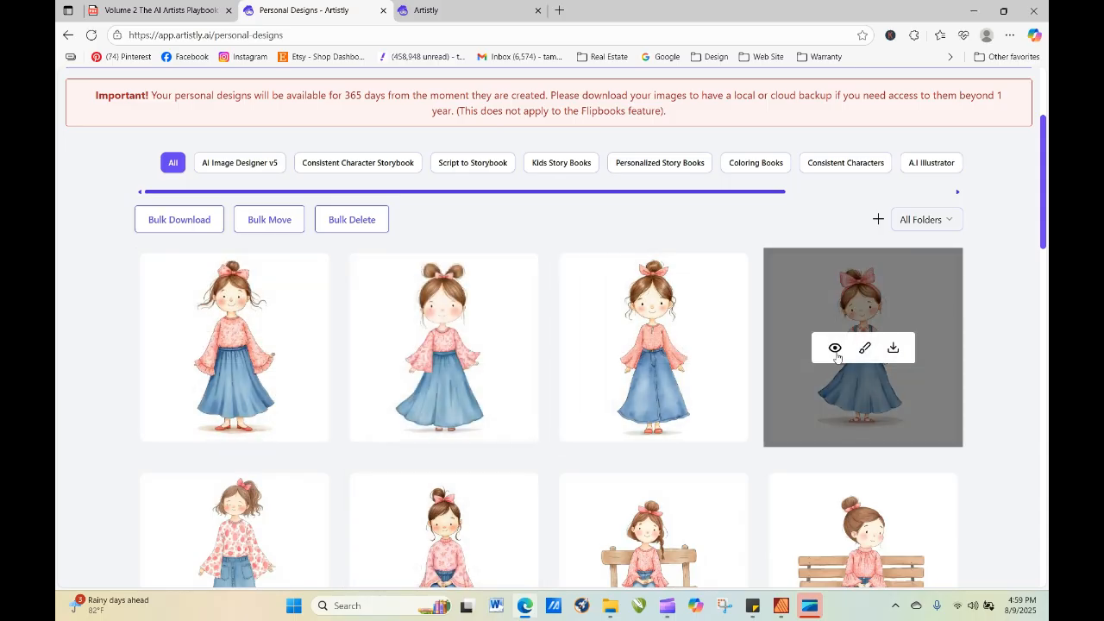
left_click(835, 349)
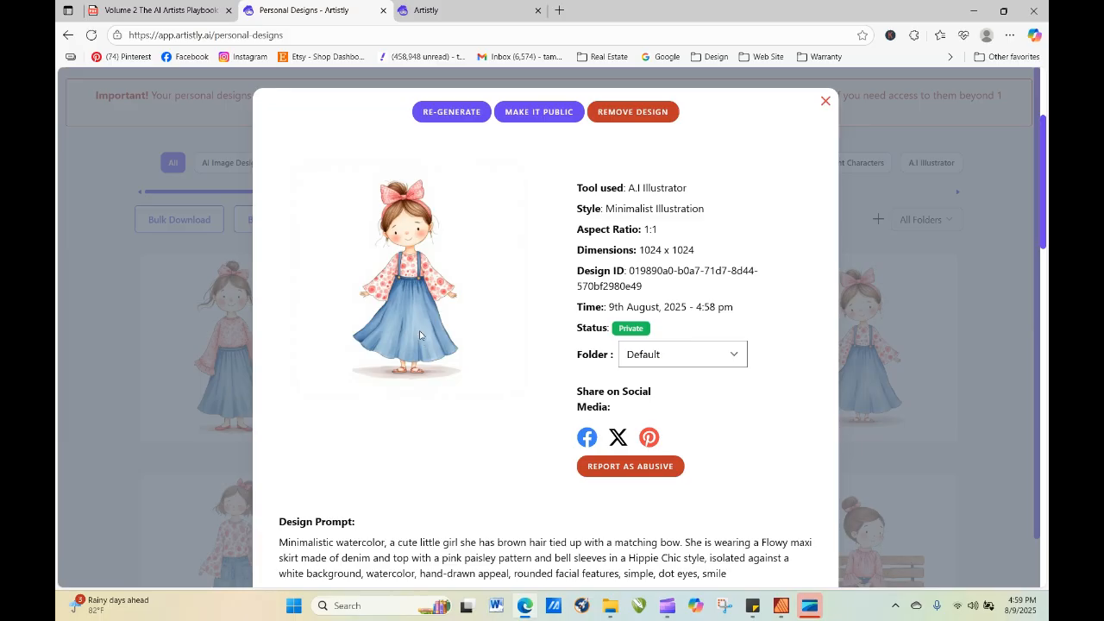
left_click(457, 112)
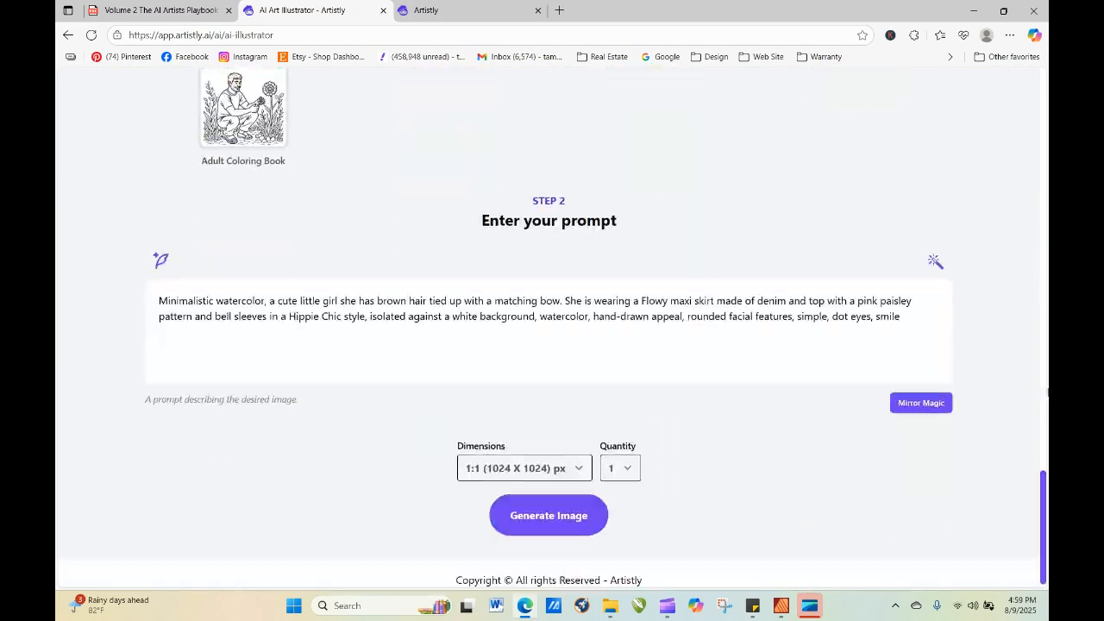
left_click(936, 249)
left_click(494, 379)
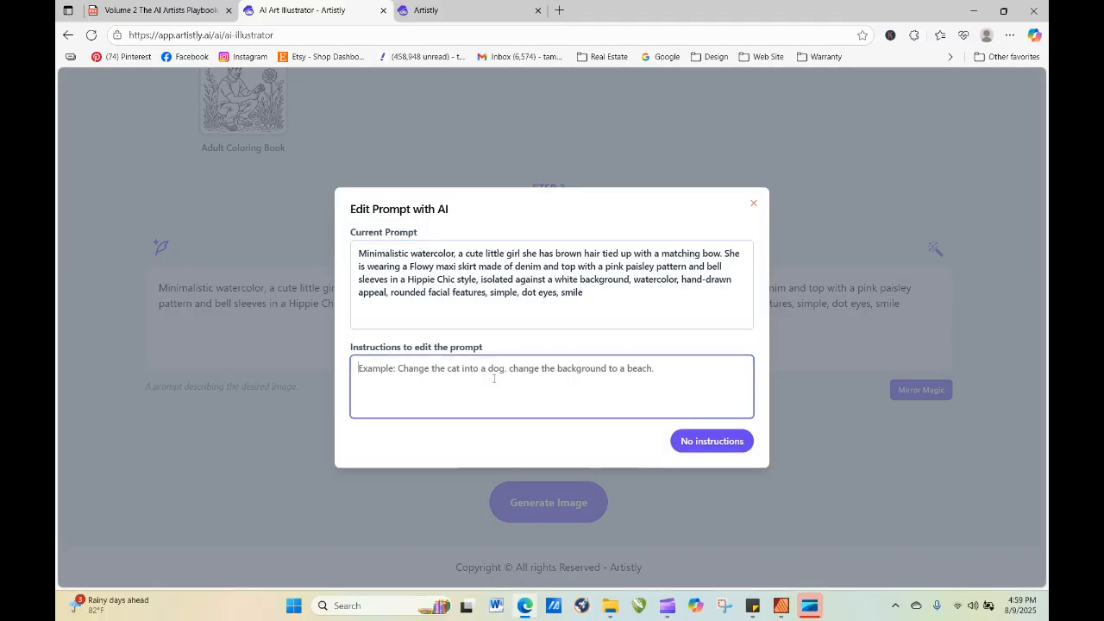
type("Keep this same girl but change her clothes to a ballerina's tutu and slippers")
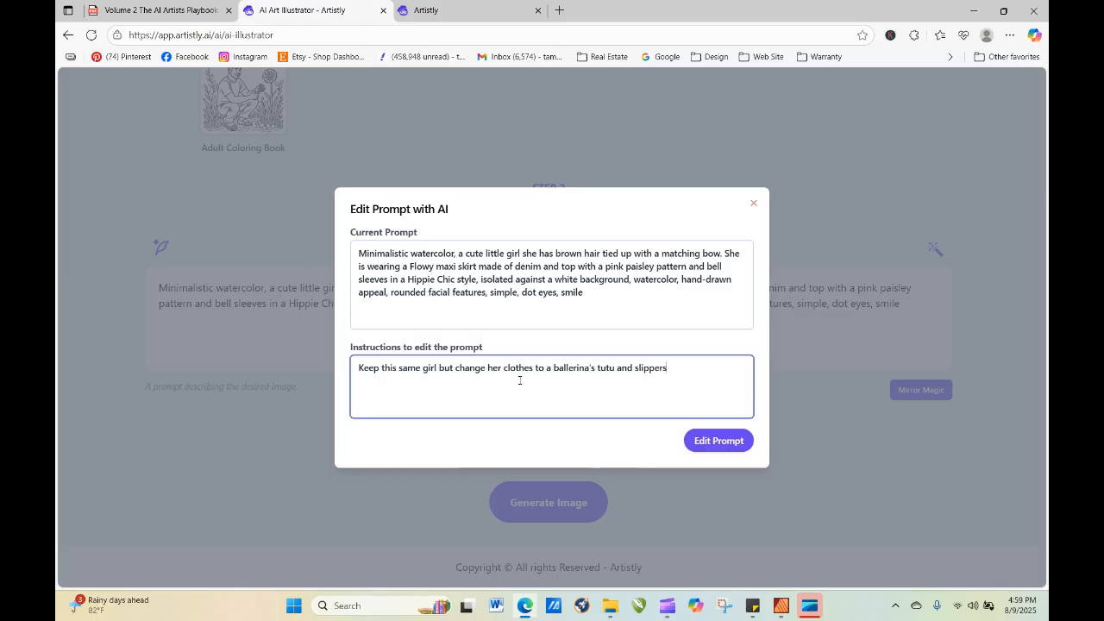
left_click(723, 436)
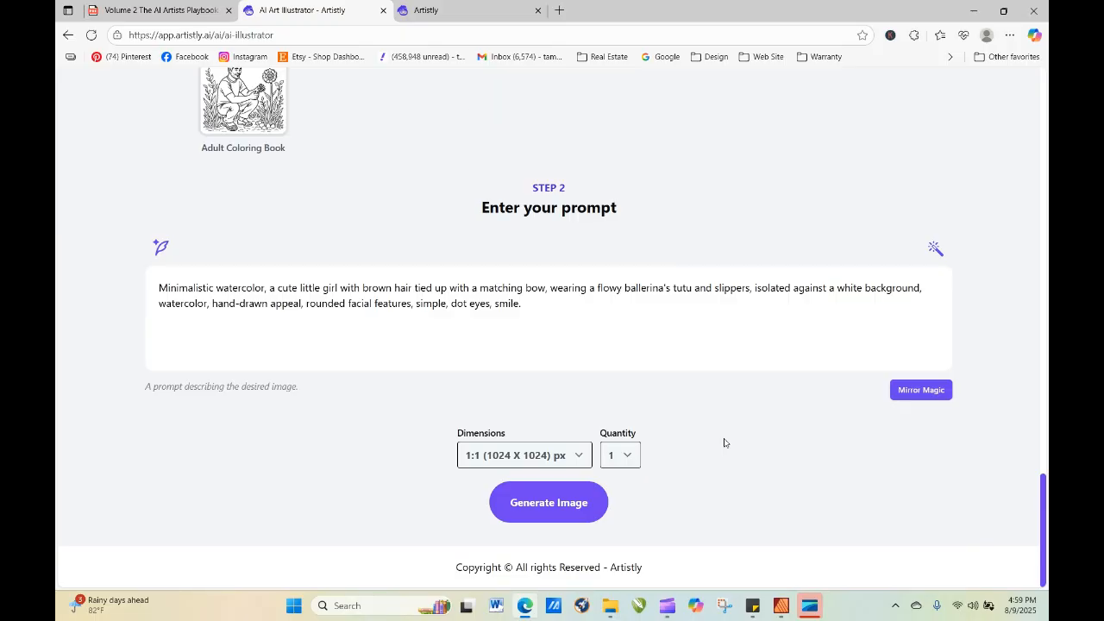
left_click(558, 507)
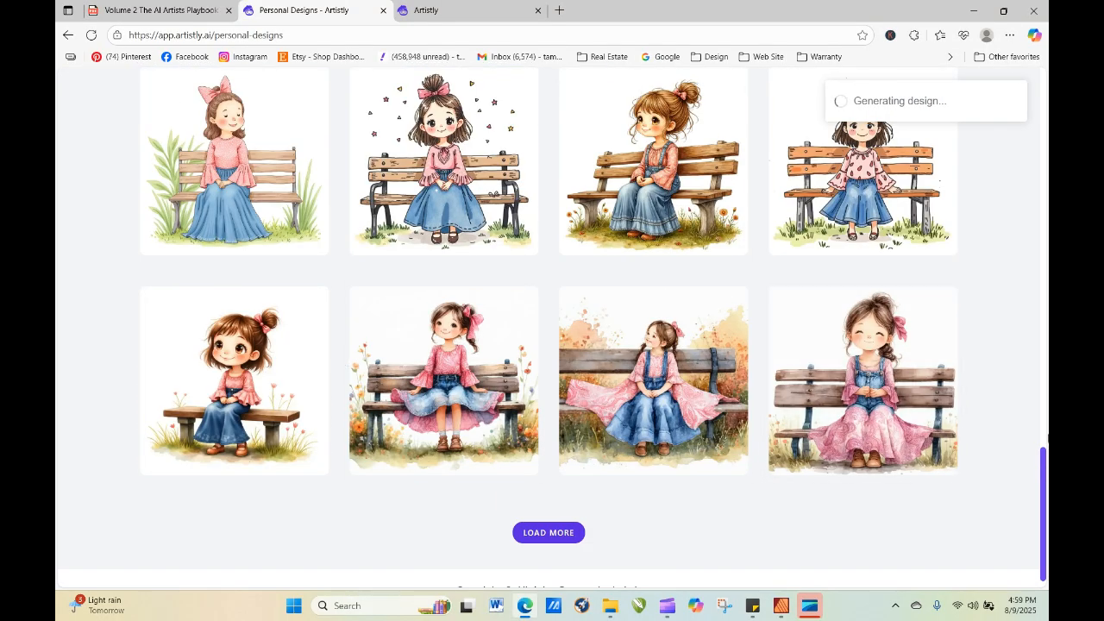
Refresh the personal designs, then view and close the details of the new ballerina girl.
left_click_drag(1044, 476, 1046, 123)
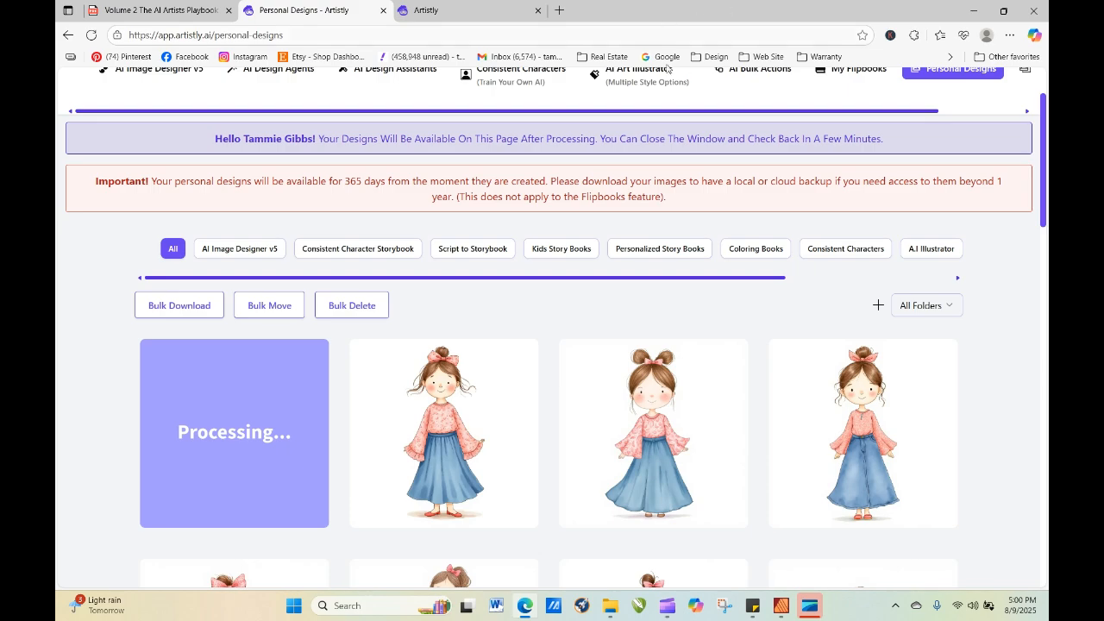
left_click(91, 34)
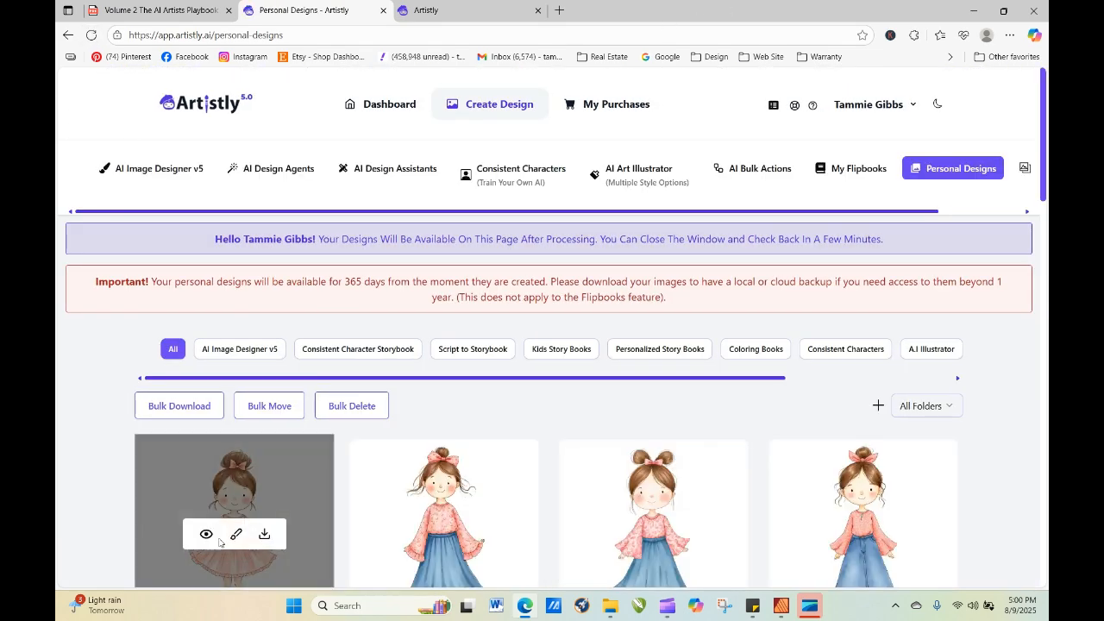
left_click(209, 535)
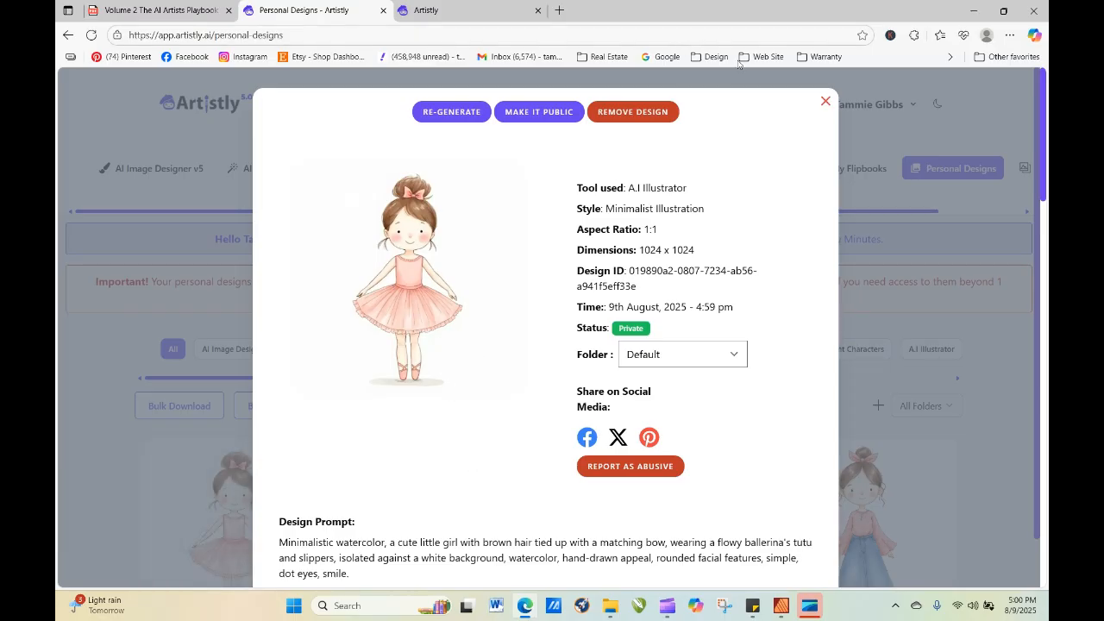
left_click(824, 100)
mouse_move(242, 510)
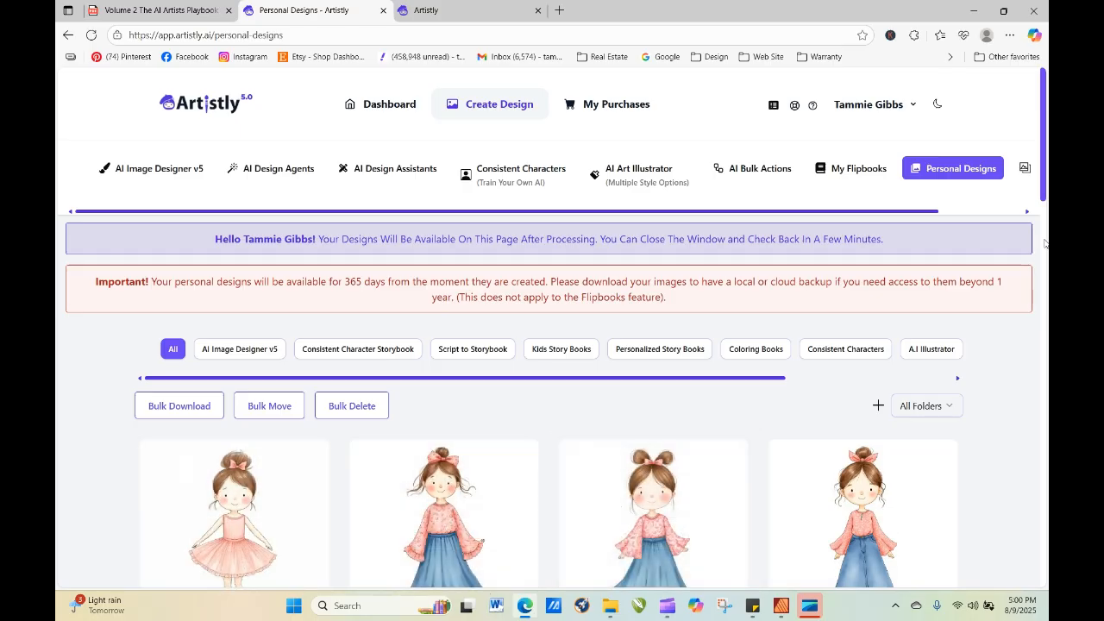
Re-generate the ballerina girl from its unchanged prompt with the quantity set to 4.
scroll(1027, 247, "down", 3)
mouse_move(293, 552)
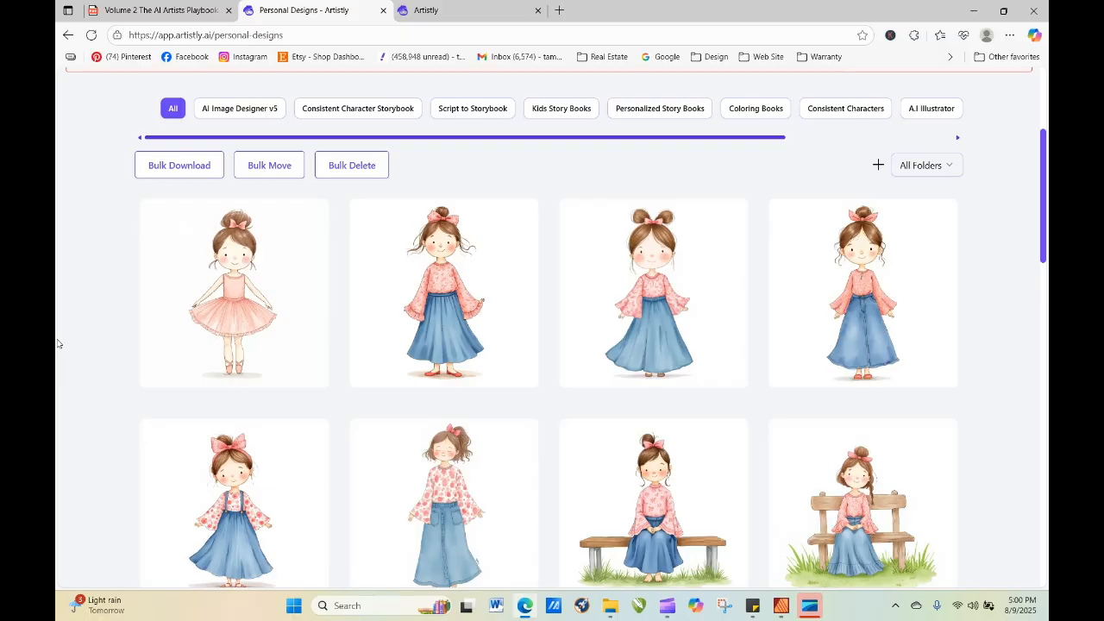
left_click(207, 295)
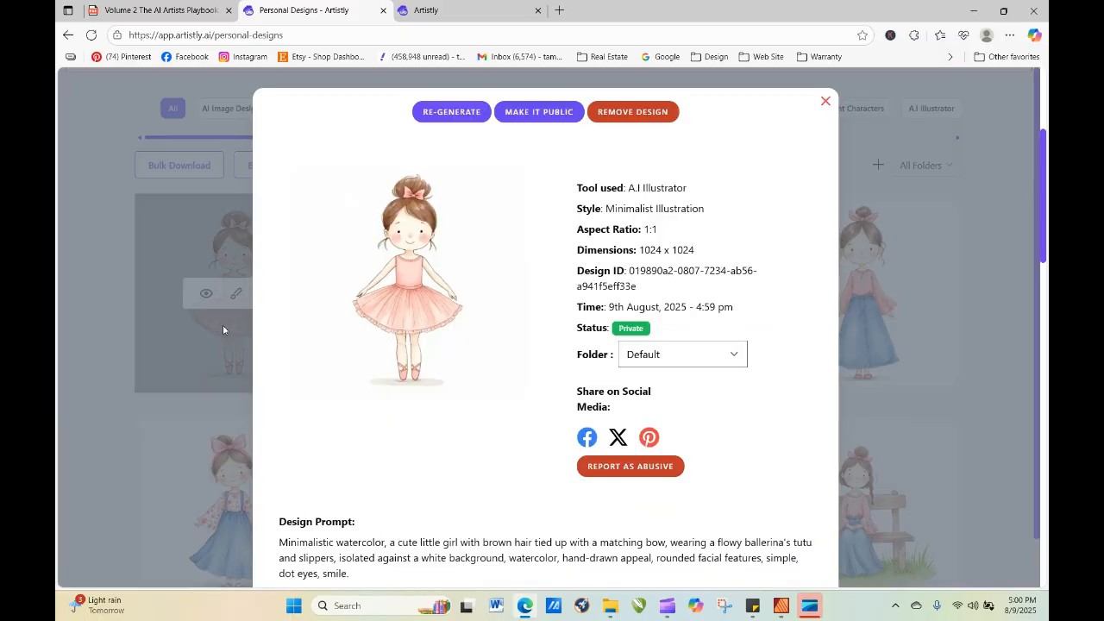
left_click(451, 111)
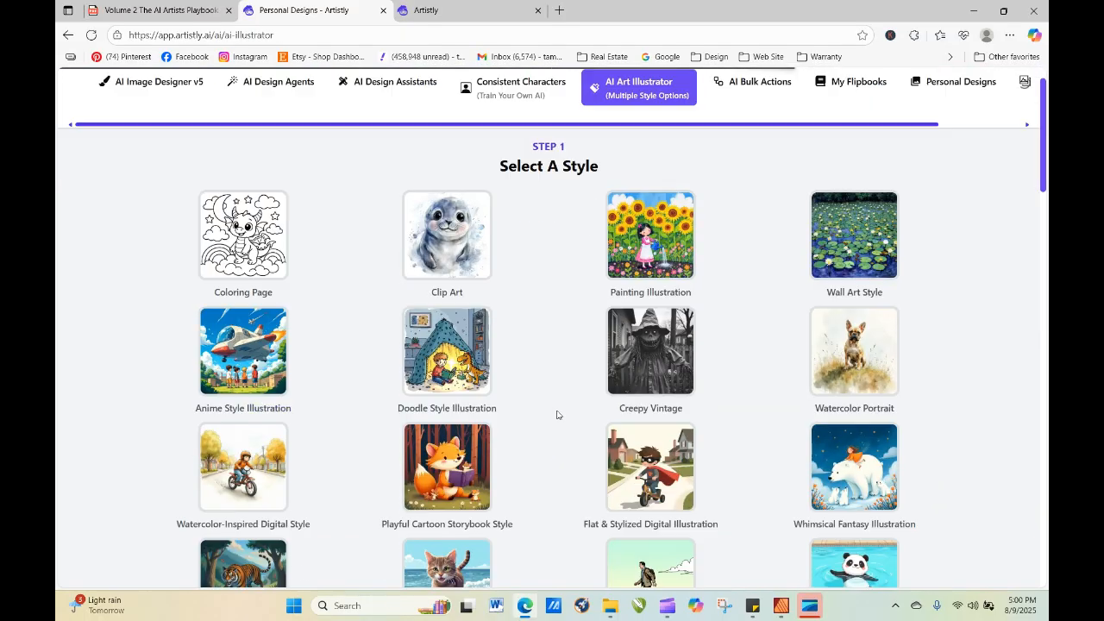
scroll(882, 371, "down", 15)
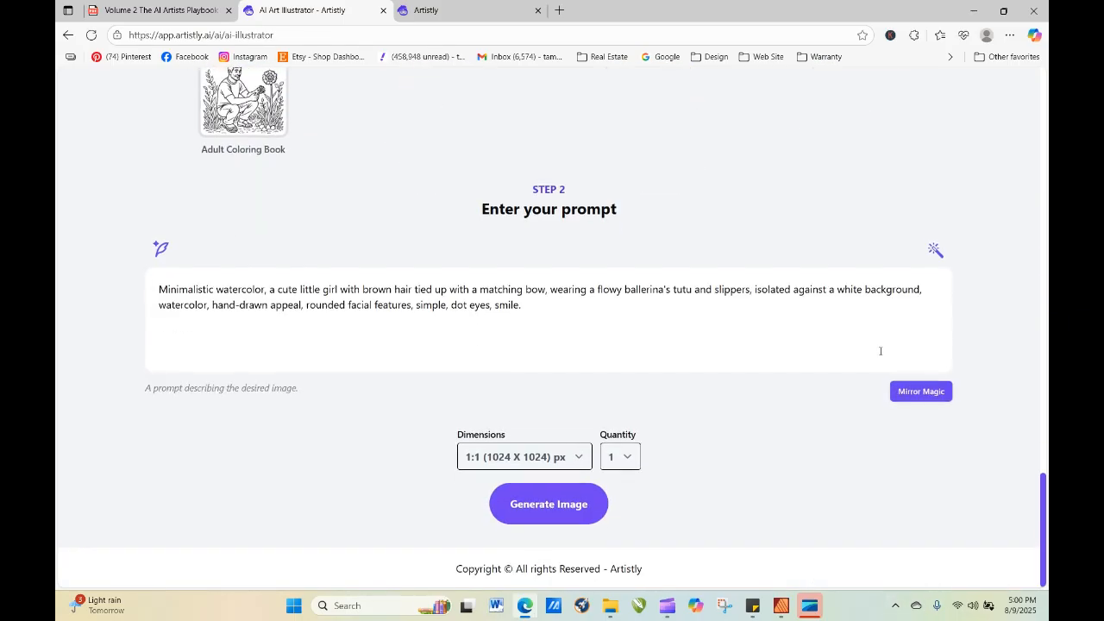
left_click(628, 455)
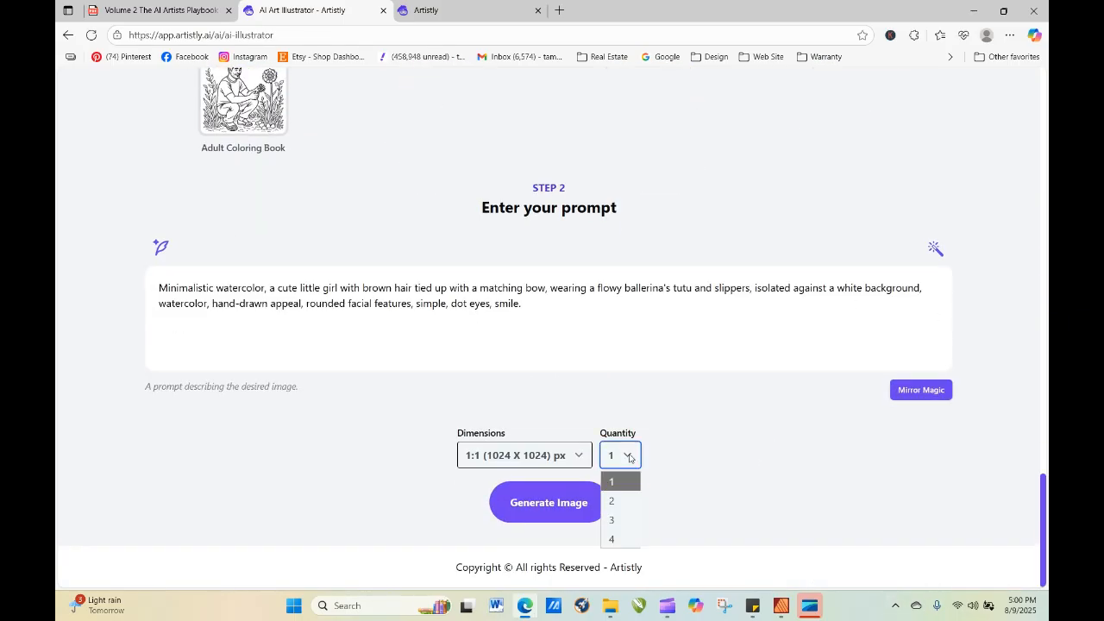
left_click(620, 536)
left_click(551, 513)
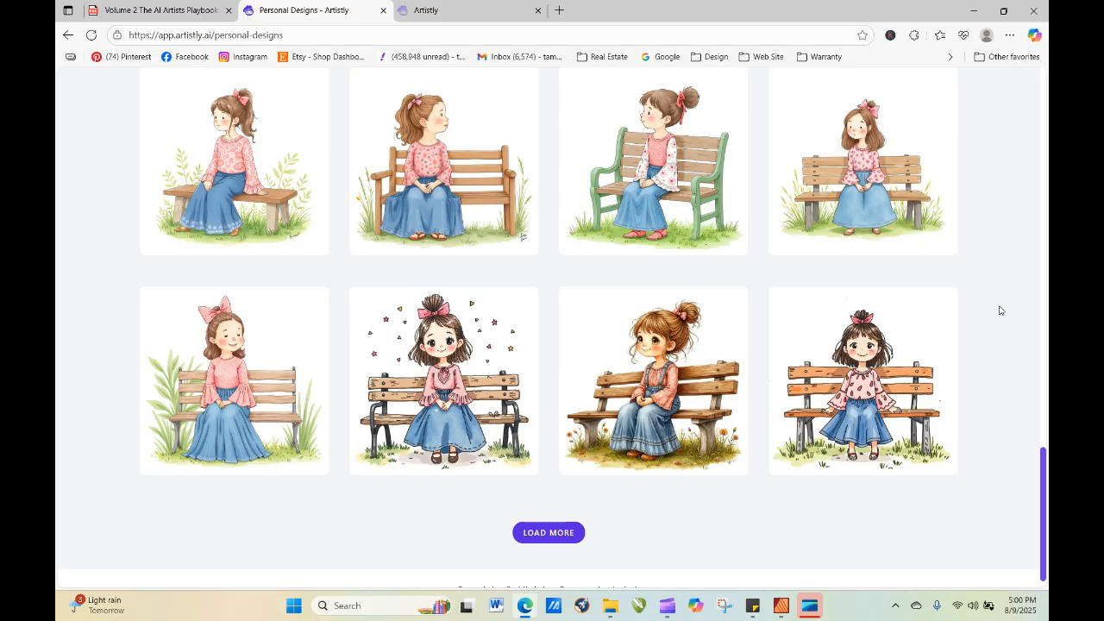
Refresh the personal designs to load the new batch of ballerina girls.
left_click_drag(1047, 449, 1024, 136)
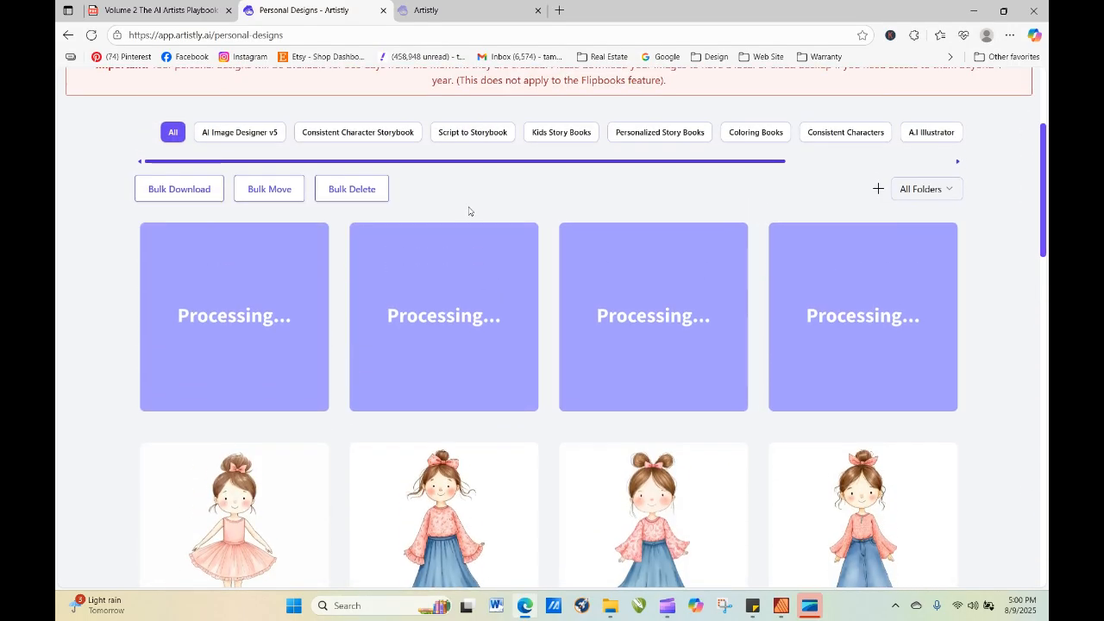
left_click(90, 36)
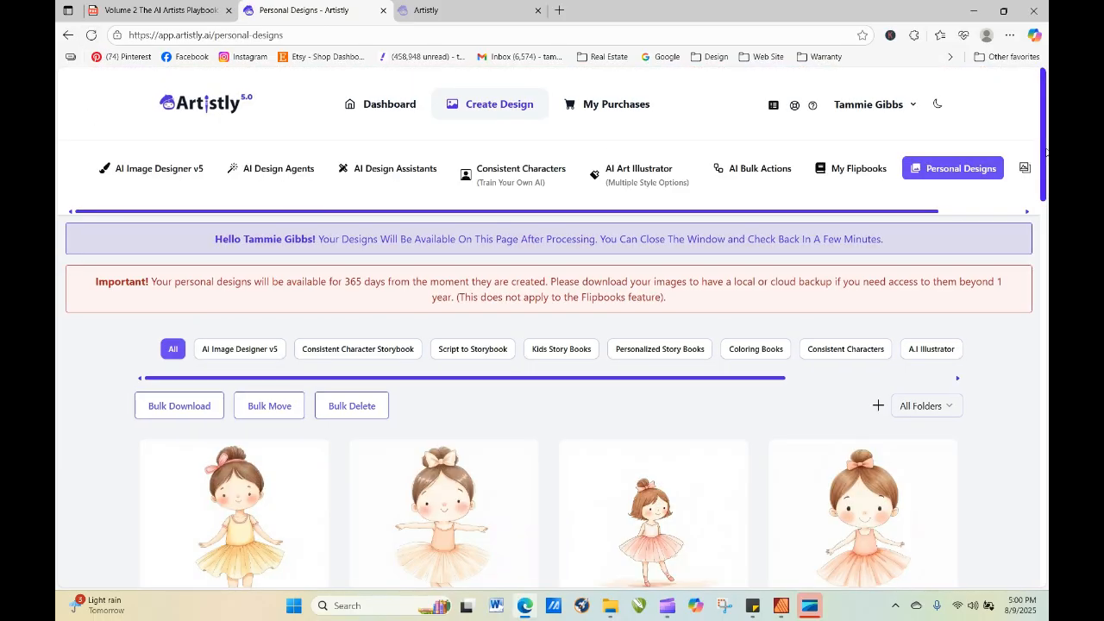
View the details of the small short-haired ballerina in the new batch, and close them again.
scroll(733, 396, "down", 3)
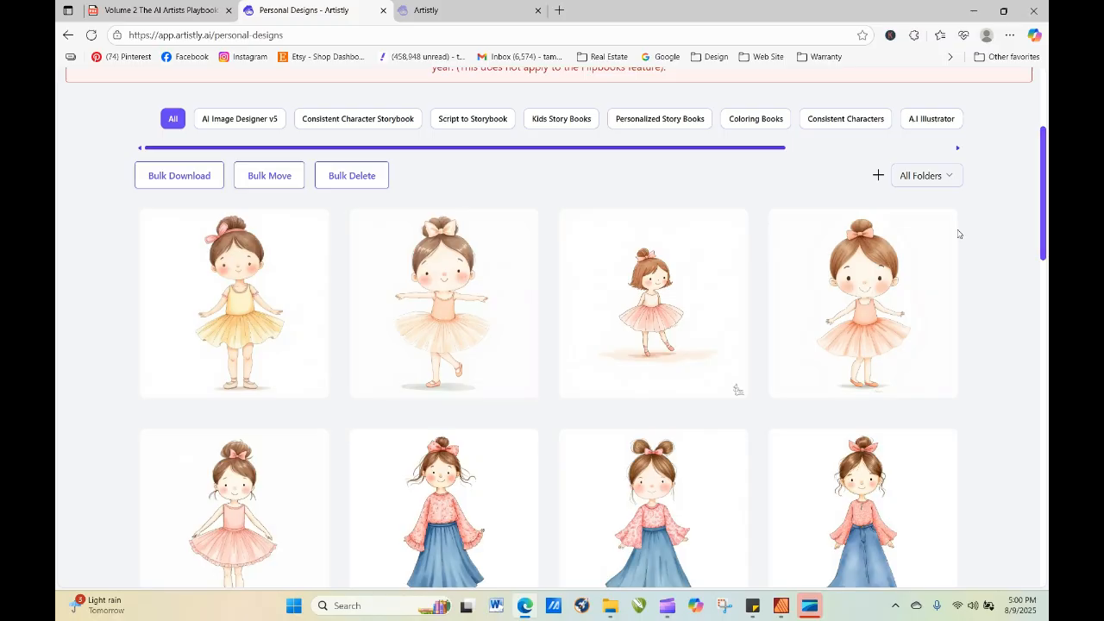
mouse_move(504, 302)
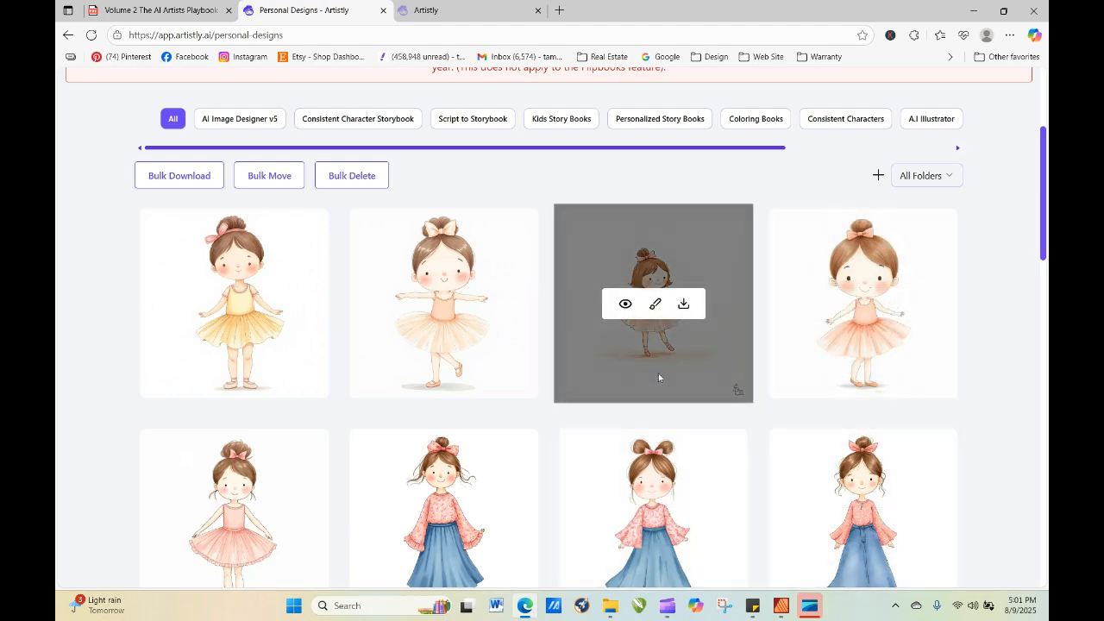
left_click(627, 304)
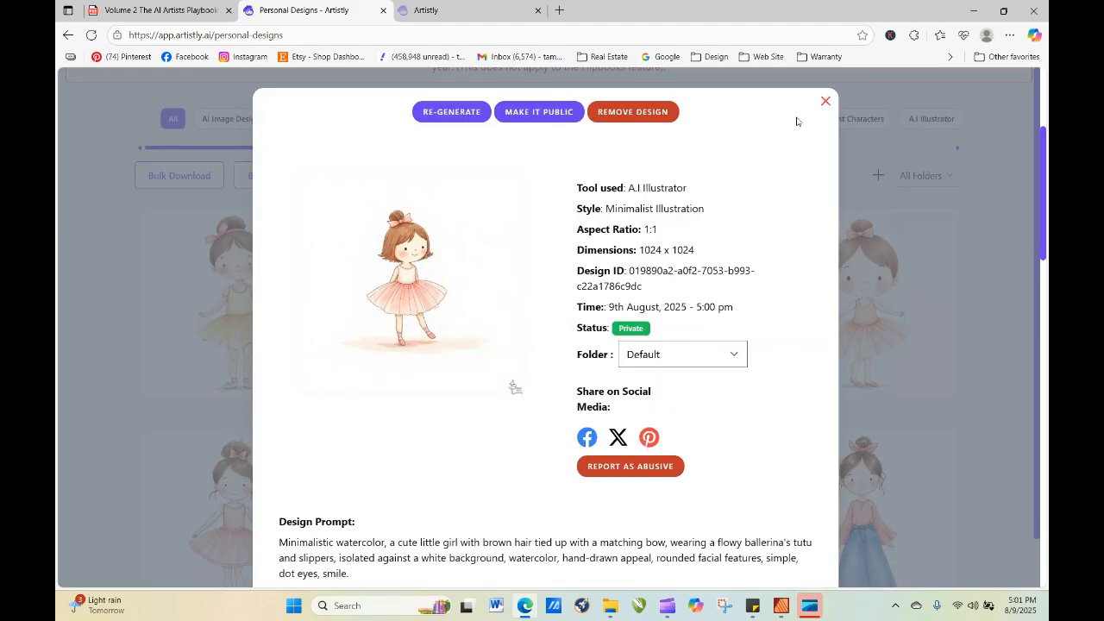
left_click(826, 103)
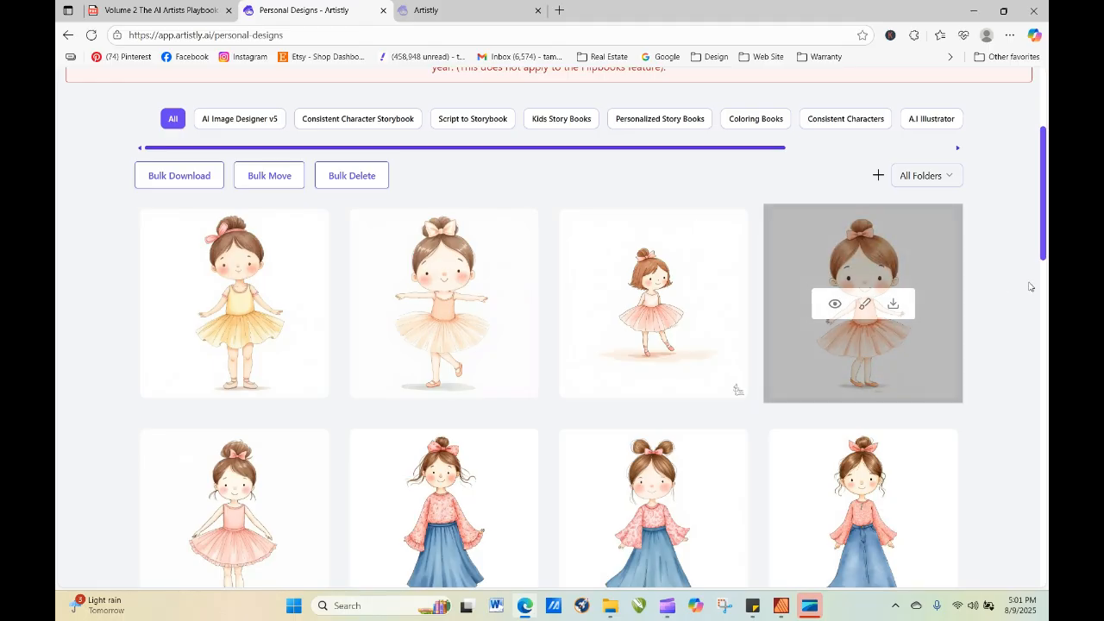
Start re-generating the ballerina in the yellow tutu, and switch to the AI Artists Playbook PDF.
left_click(207, 304)
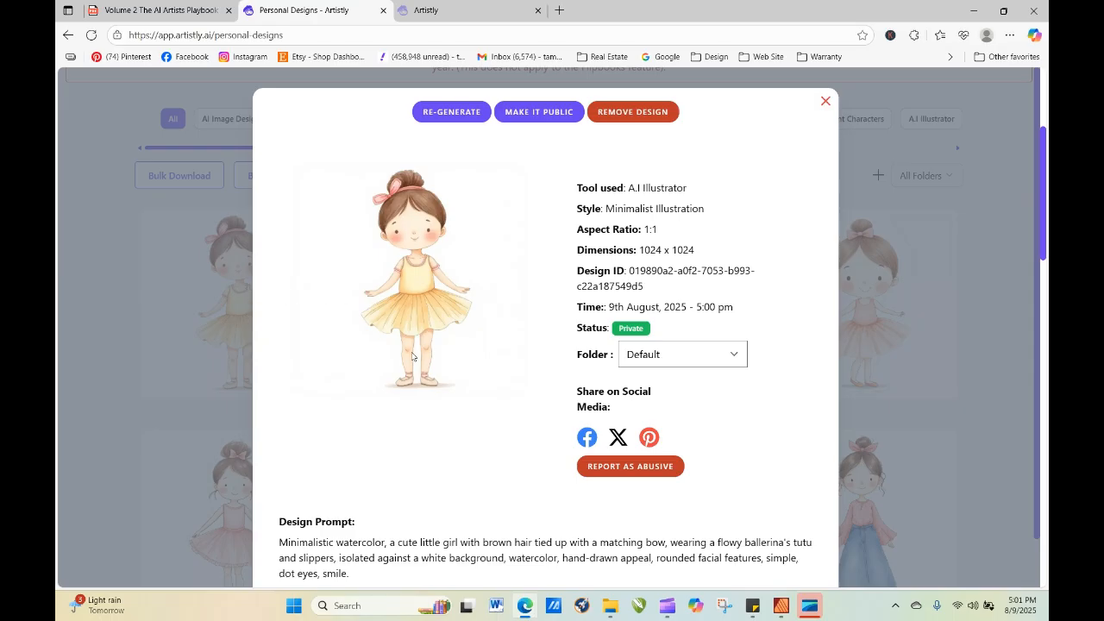
left_click(448, 118)
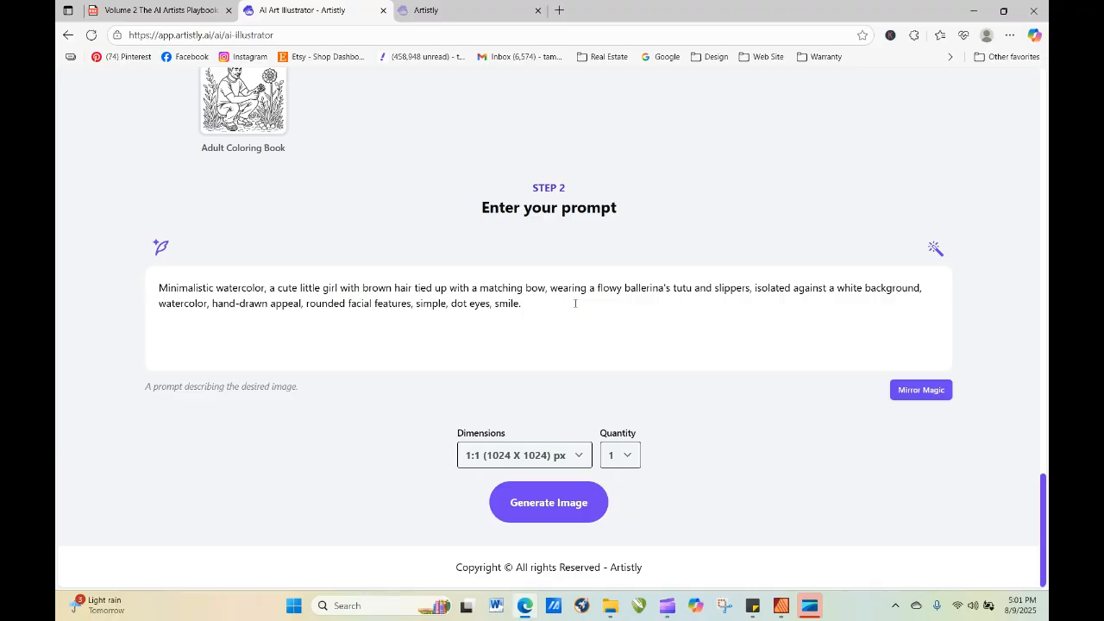
left_click(185, 12)
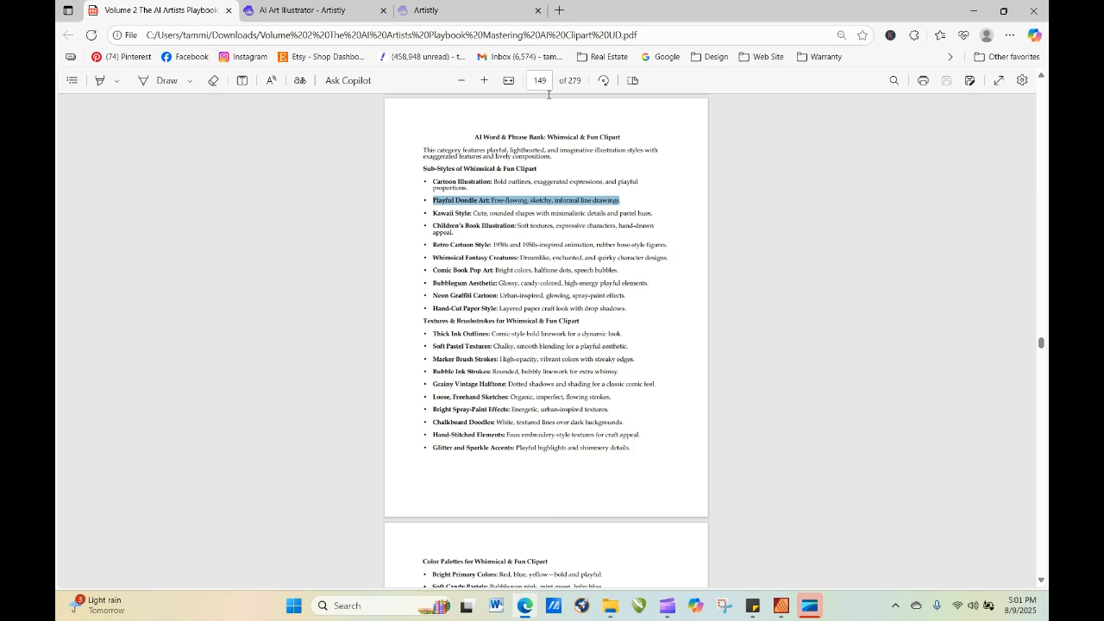
left_click(724, 473)
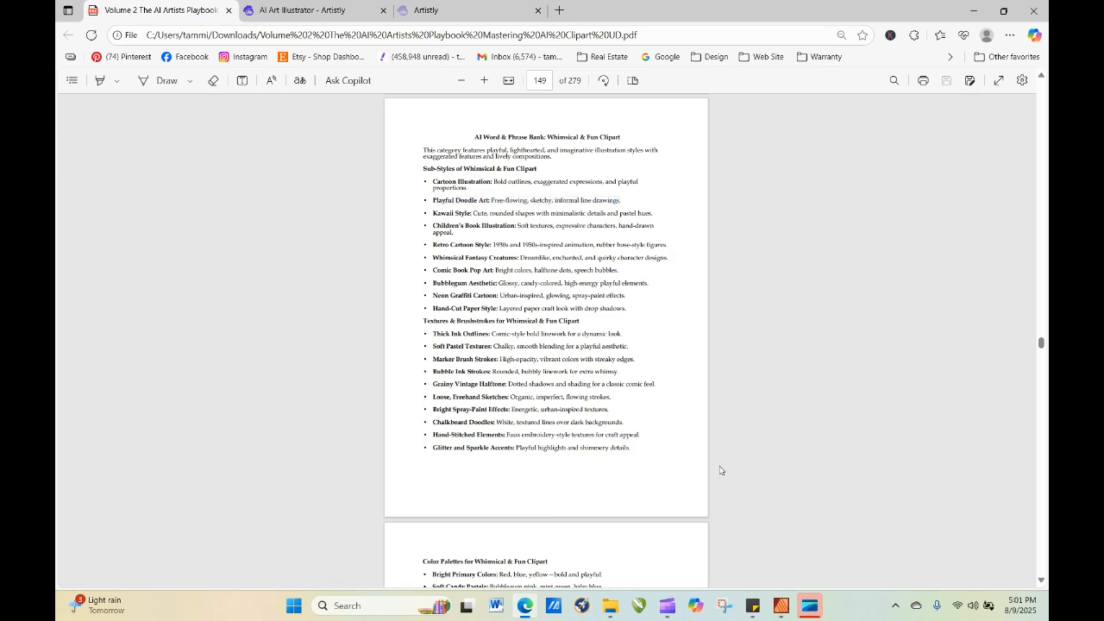
right_click(670, 440)
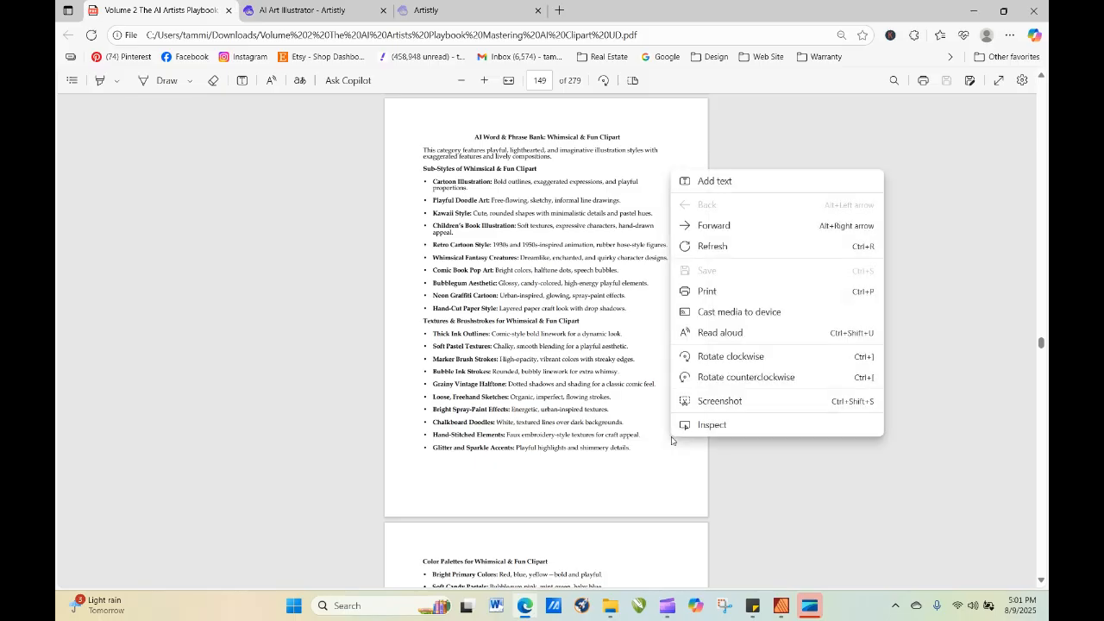
right_click(484, 471)
left_click(451, 478)
right_click(450, 478)
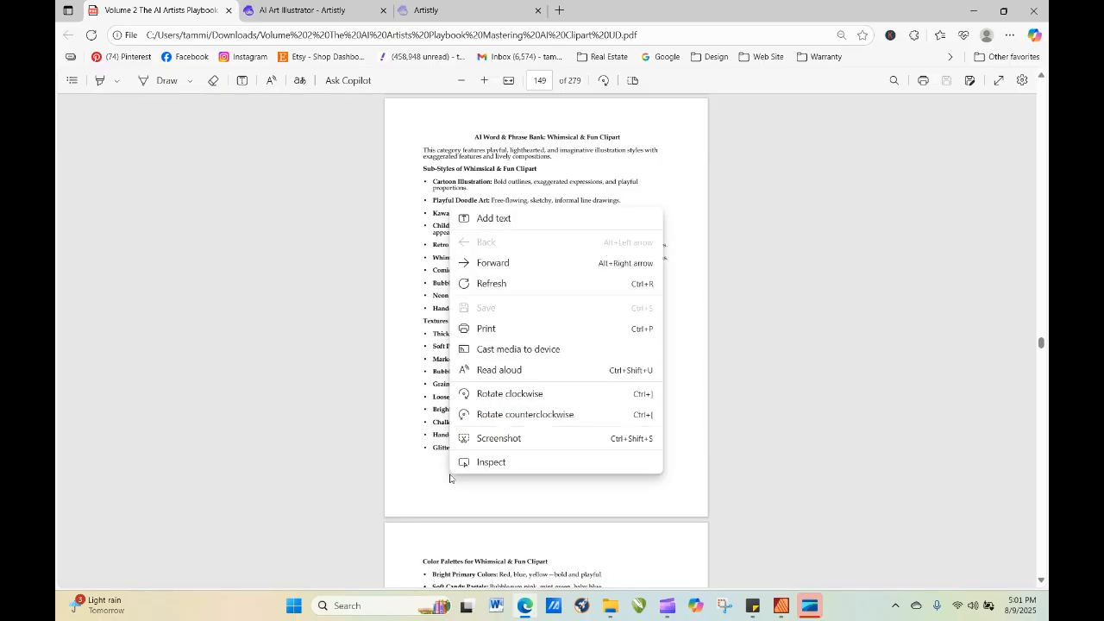
left_click(424, 351)
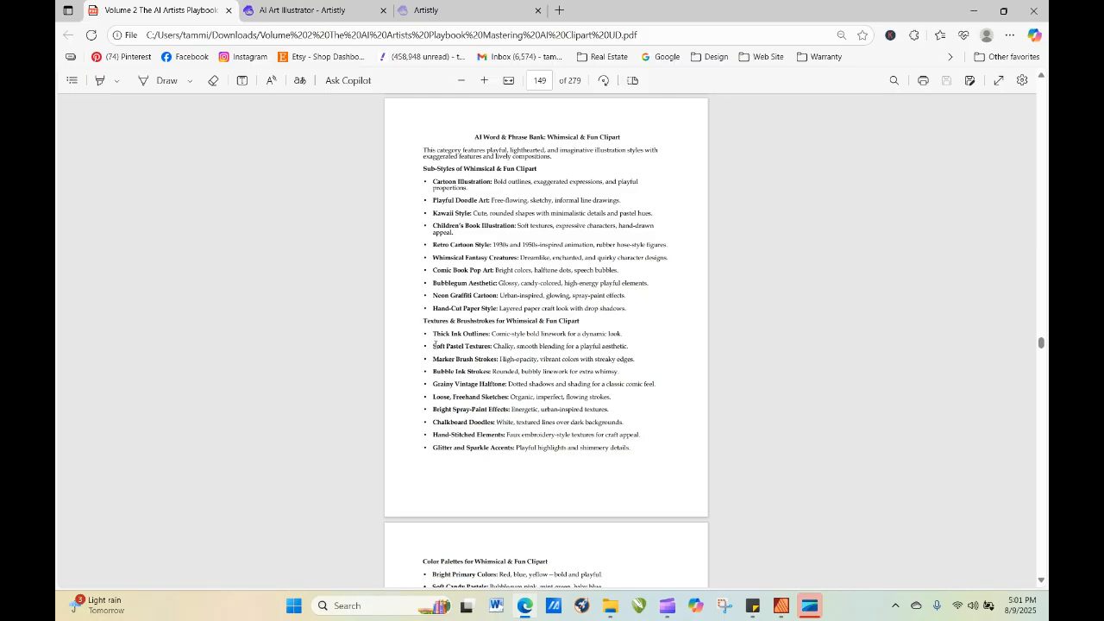
Copy the line "Soft Pastel Textures: Chalky, smooth blending for a playful aesthetic." from the PDF's textures list.
left_click_drag(433, 346, 642, 344)
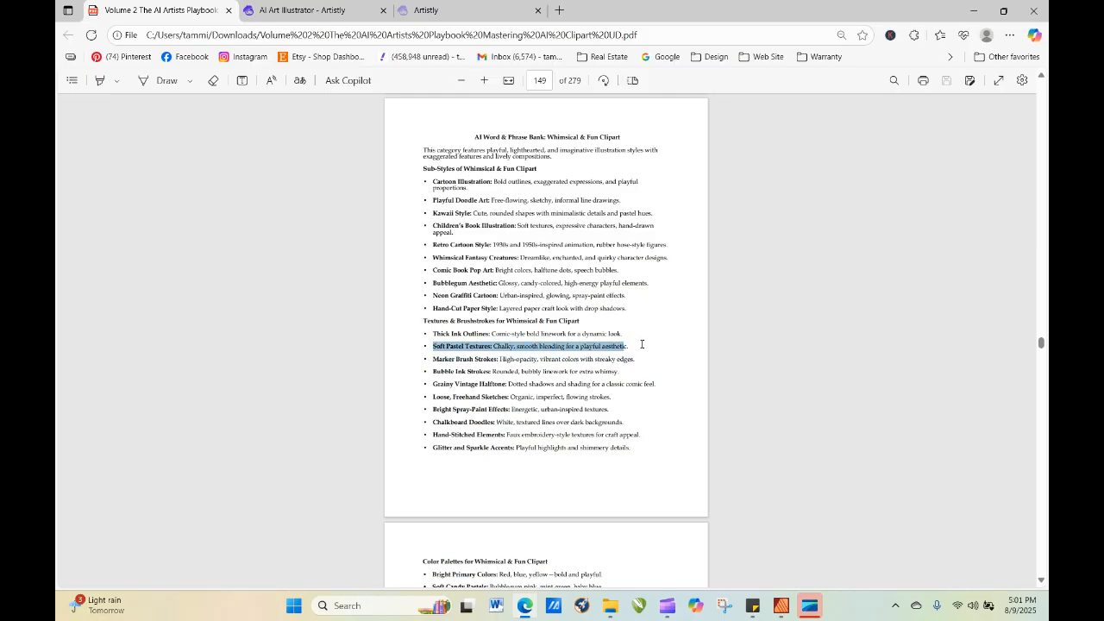
right_click(628, 348)
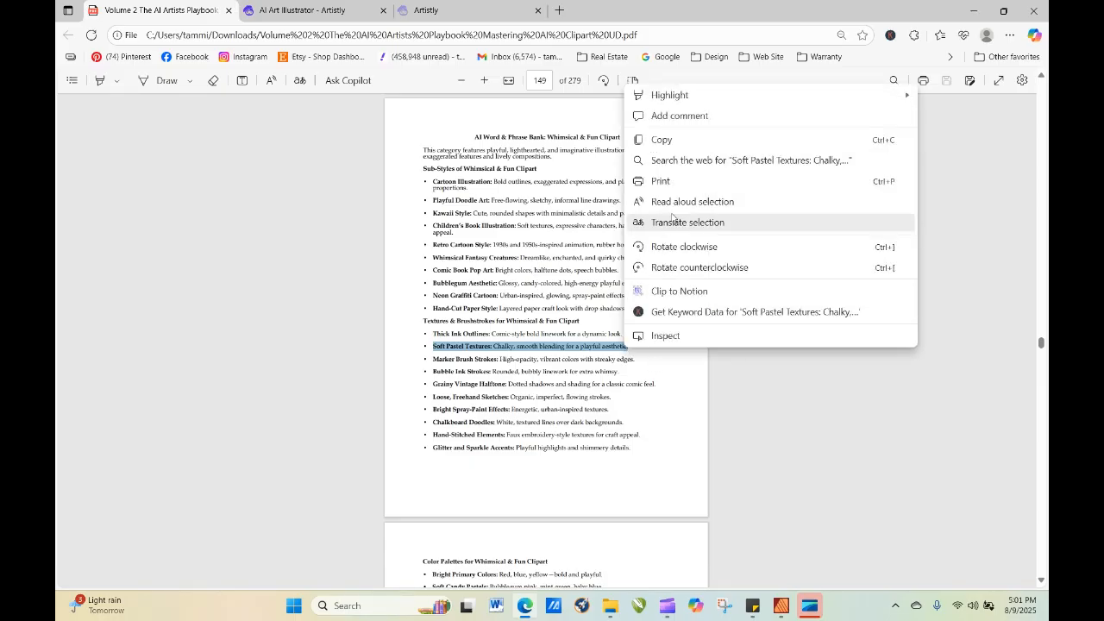
left_click(662, 140)
In Artistly's AI prompt editor, enter the instruction "Apply this to the image: Soft Pastel Textures: Chalky, smooth blending for a playful aesthetic,".
left_click(325, 16)
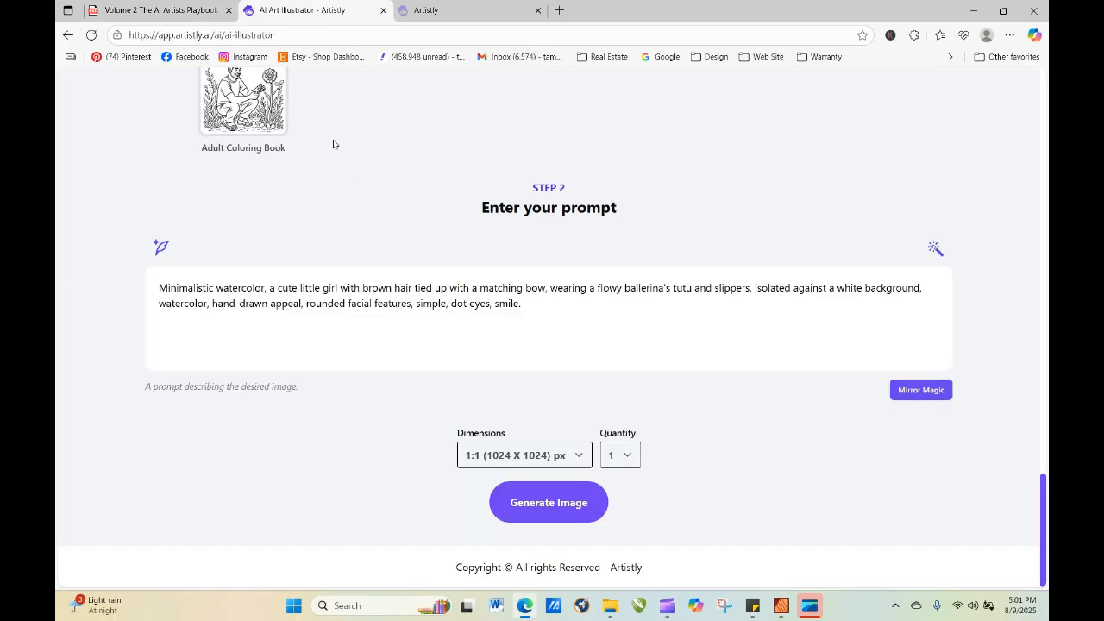
left_click(935, 249)
left_click(535, 378)
type("Apply this to")
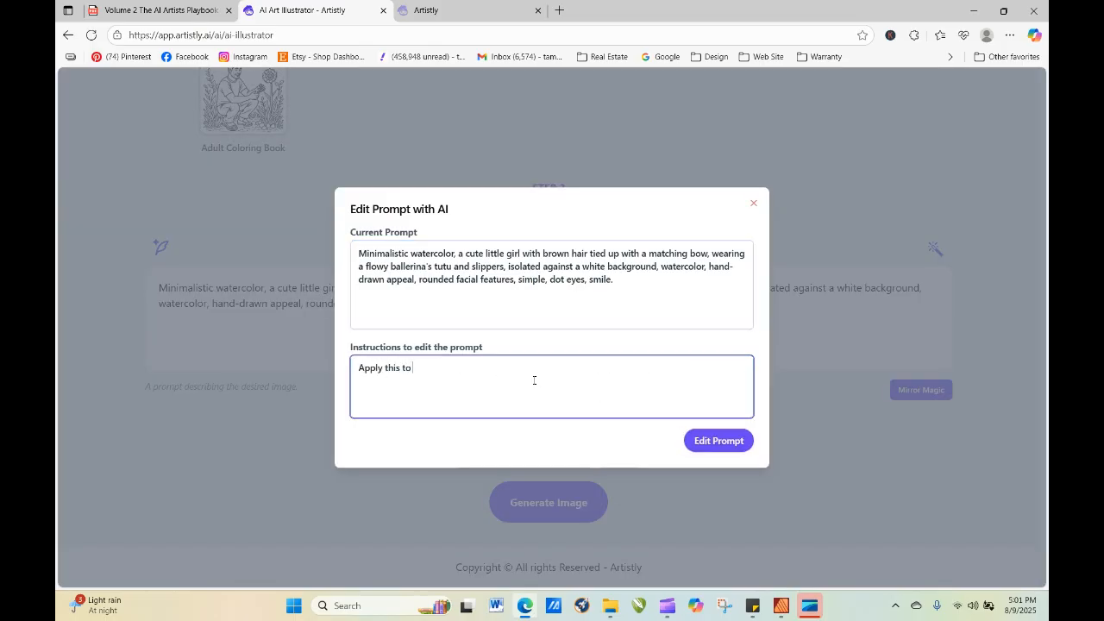
type(" the image:")
right_click(534, 379)
left_click(569, 254)
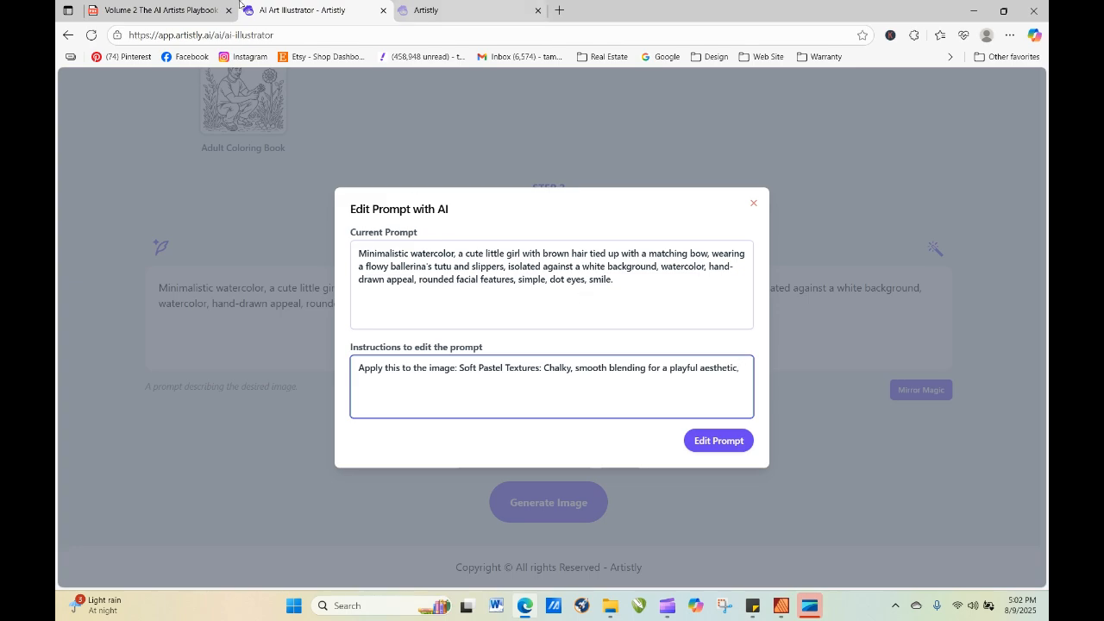
Return to the playbook PDF and find the "Color Palettes for Whimsical & Fun Clipart" list on page 150.
left_click(181, 10)
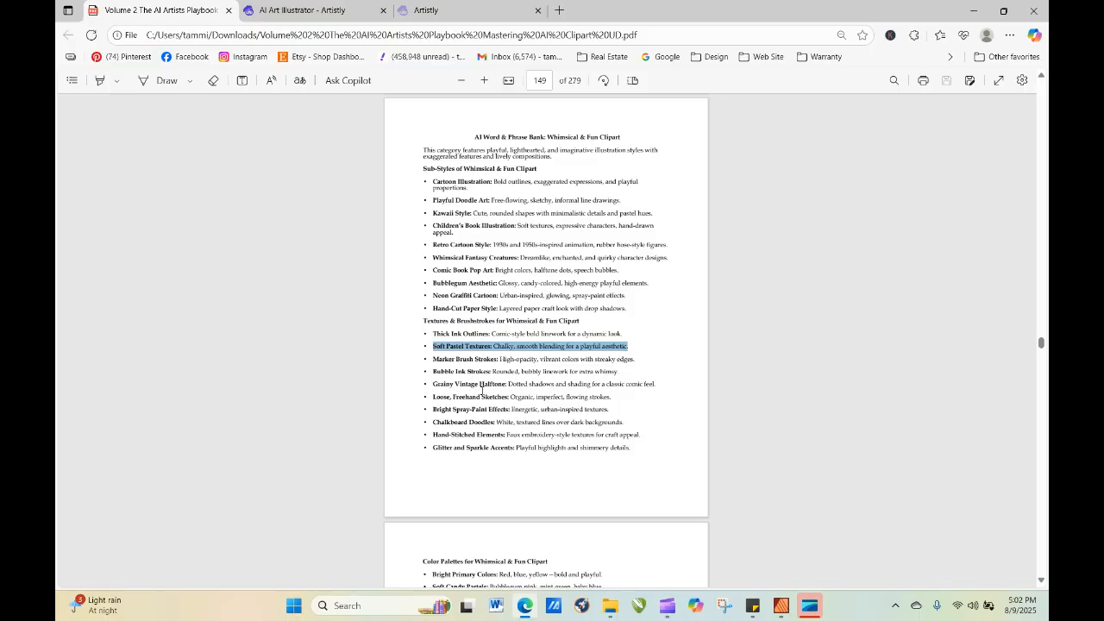
left_click(643, 532)
scroll(643, 533, "down", 3)
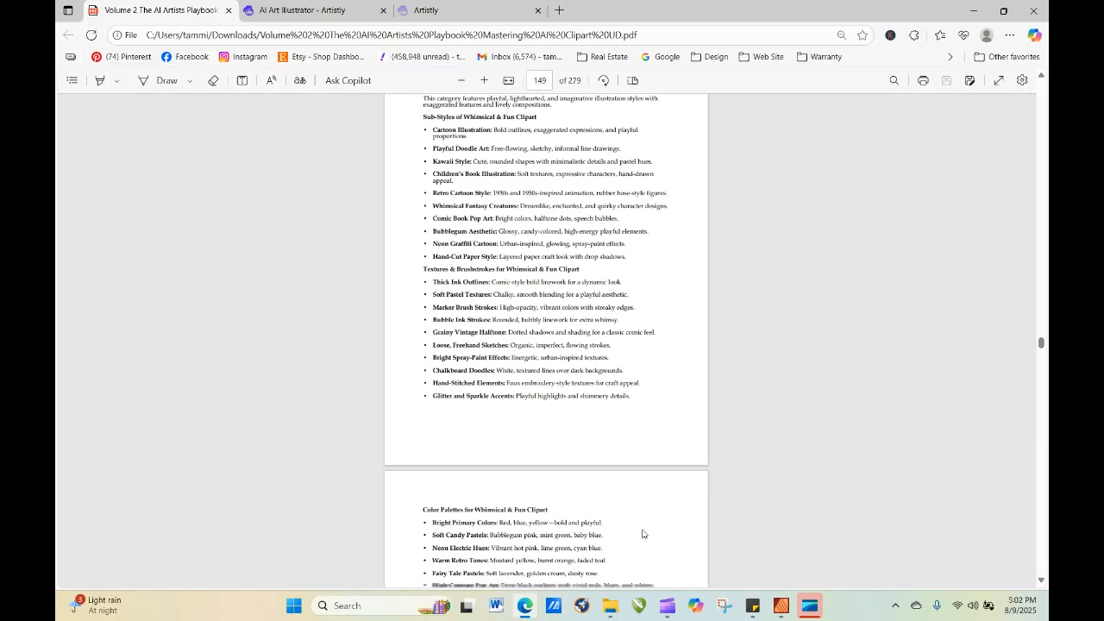
scroll(643, 534, "down", 5)
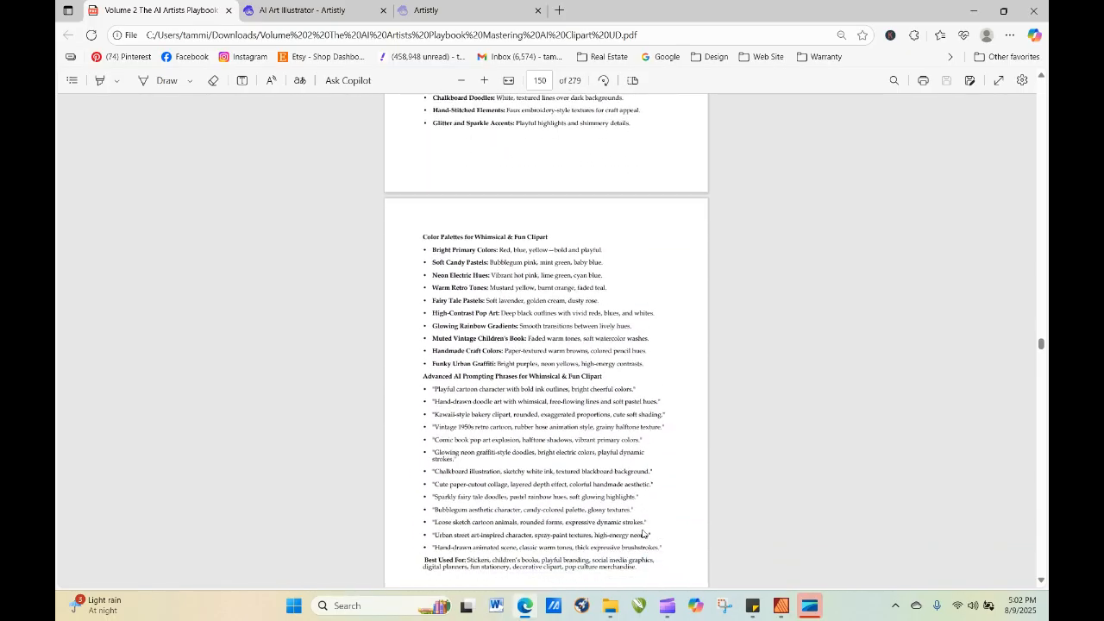
scroll(643, 534, "down", 1)
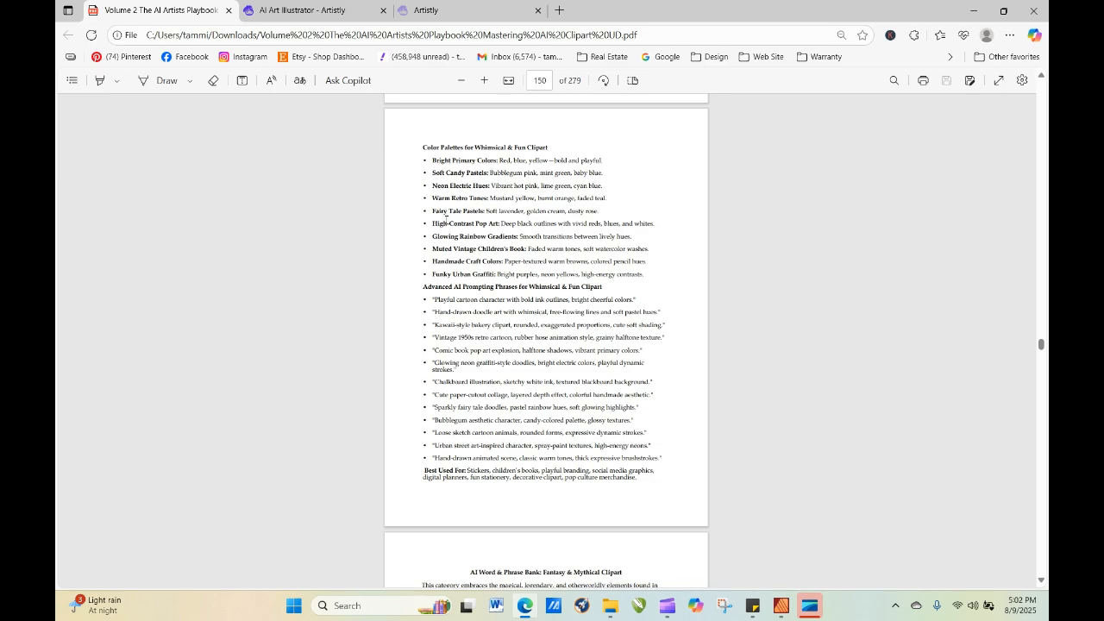
left_click_drag(434, 173, 605, 176)
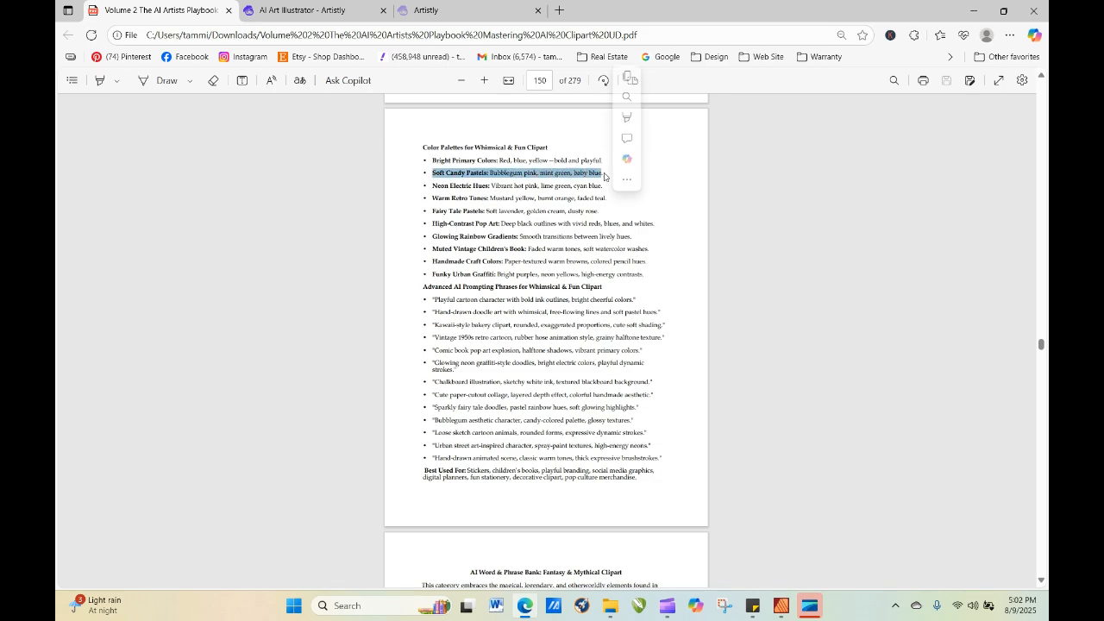
right_click(604, 174)
left_click_drag(432, 175, 437, 174)
left_click(433, 174)
left_click(617, 172)
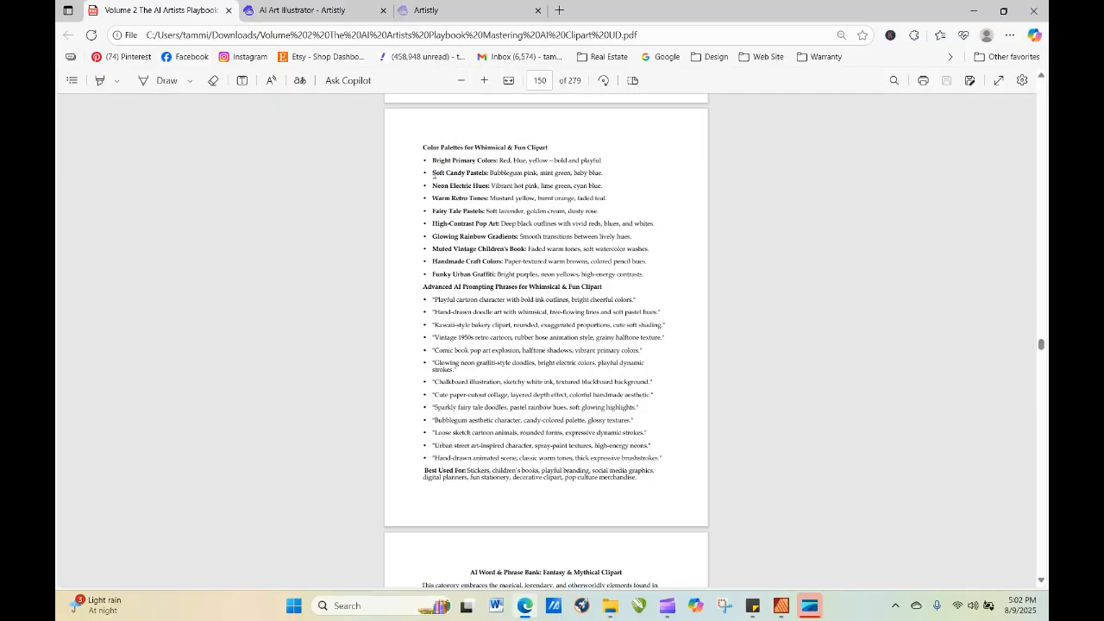
Copy the line "Soft Candy Pastels: Bubblegum pink, mint green, baby blue." and return to the Artistly prompt editor.
left_click_drag(432, 173, 604, 175)
key("ctrl+Tab")
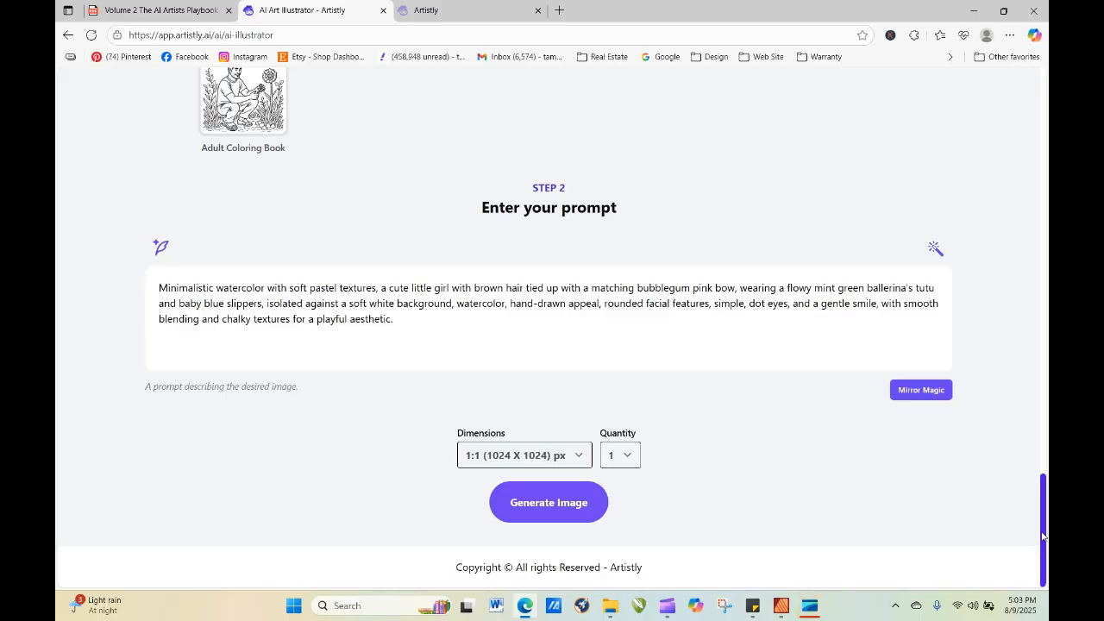
Generate one image from the edited soft pastel ballerina prompt and refresh the personal designs to load it.
left_click(540, 505)
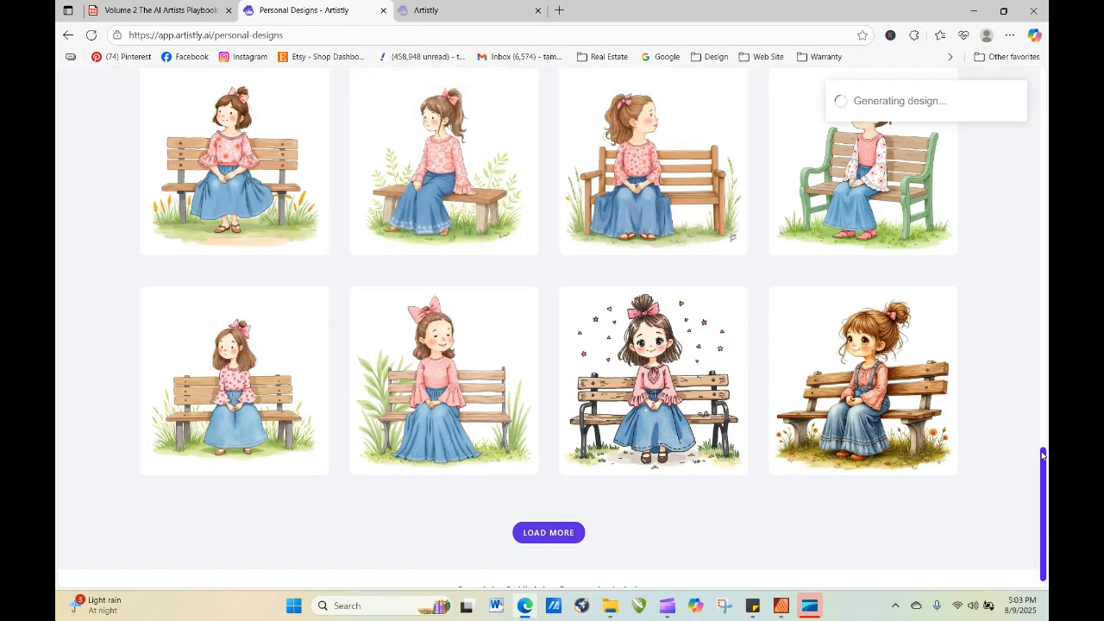
left_click_drag(1043, 461, 1029, 167)
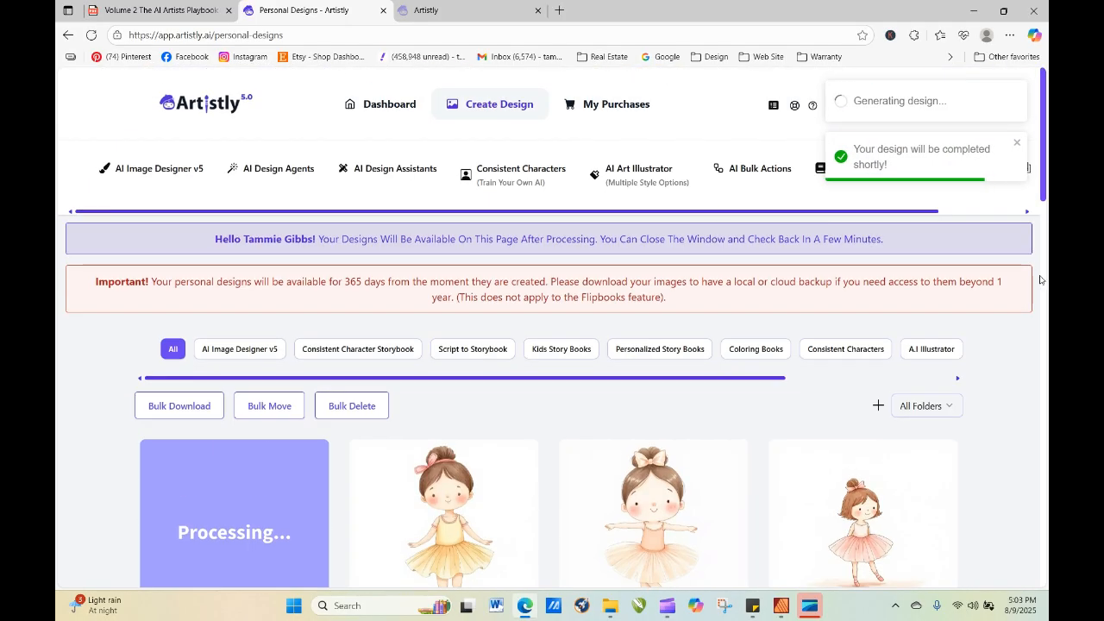
scroll(1046, 154, "down", 3)
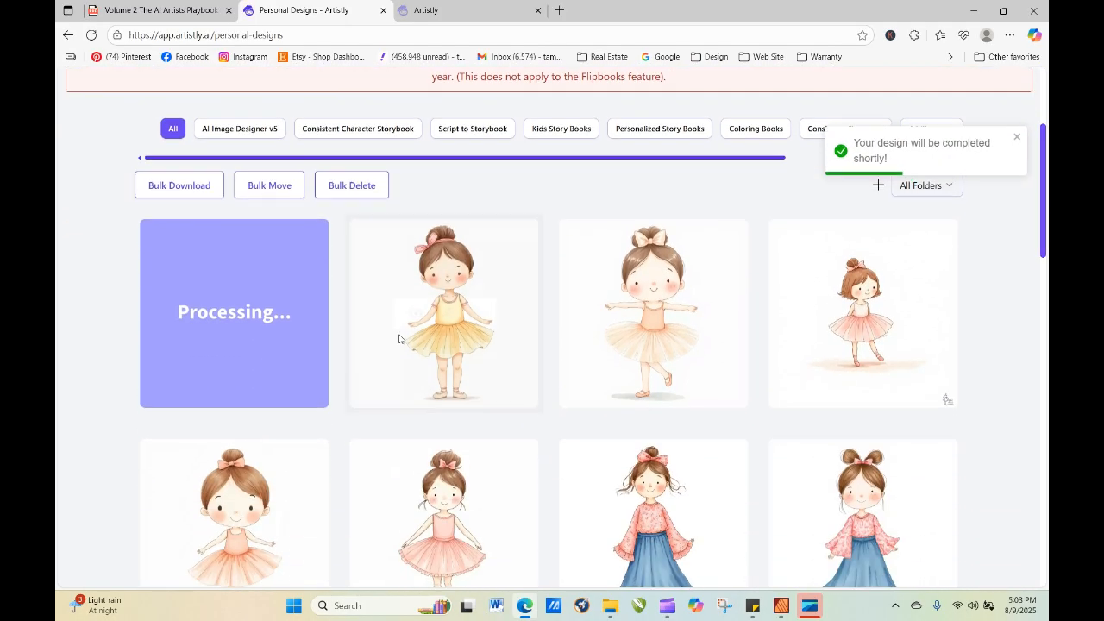
left_click(92, 36)
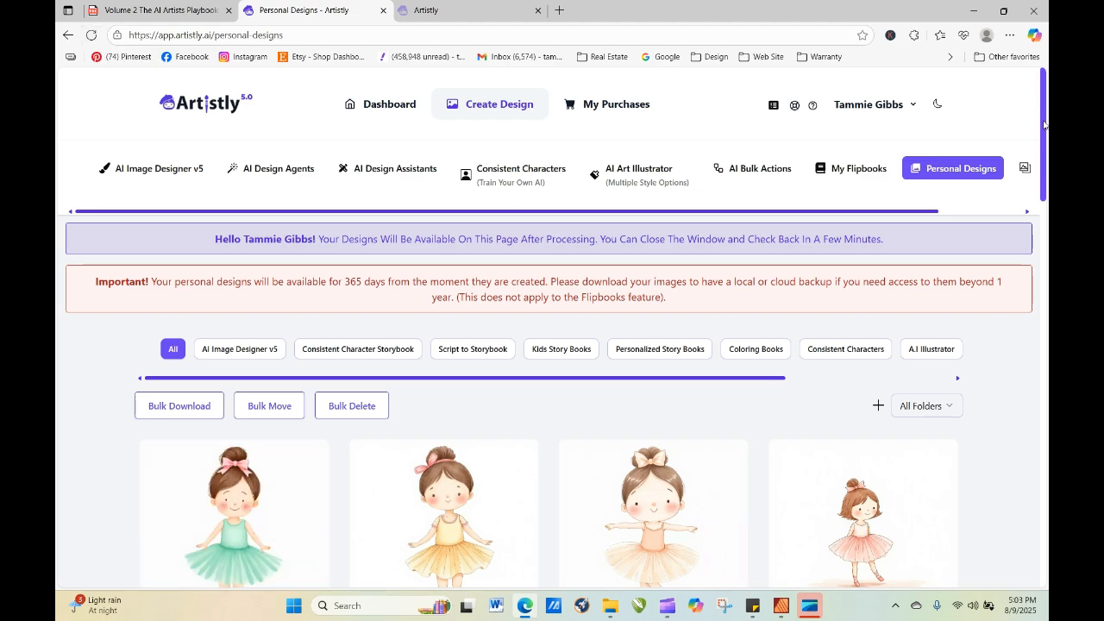
View the details and prompt of the new mint green ballerina, and close them again.
left_click_drag(1044, 125, 1040, 160)
left_click(1014, 113)
scroll(1042, 140, "down", 3)
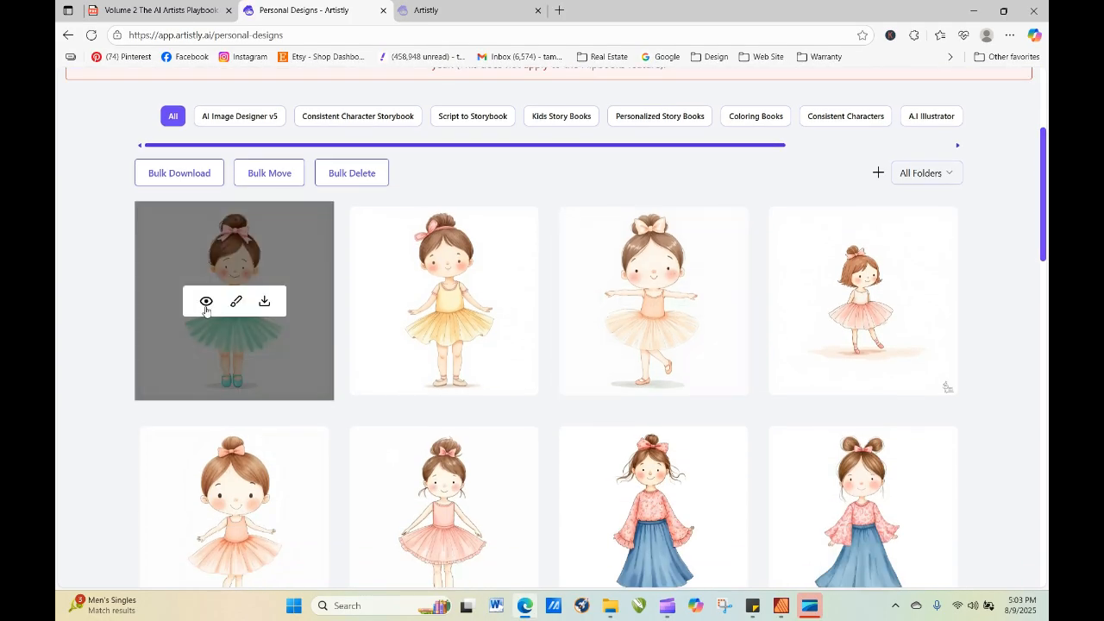
left_click(205, 302)
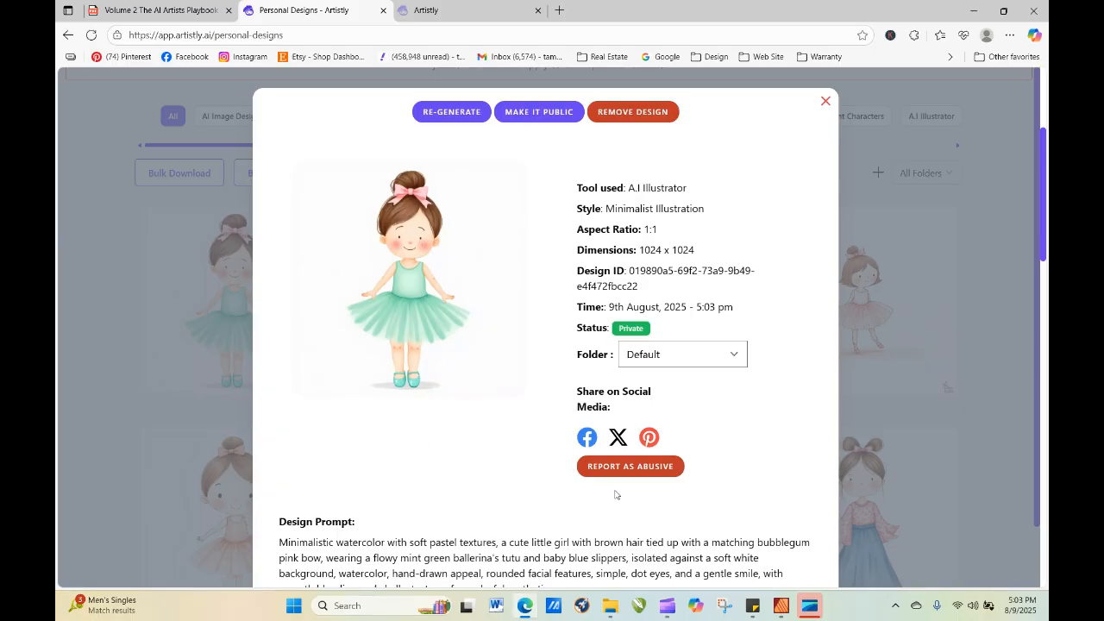
left_click(826, 102)
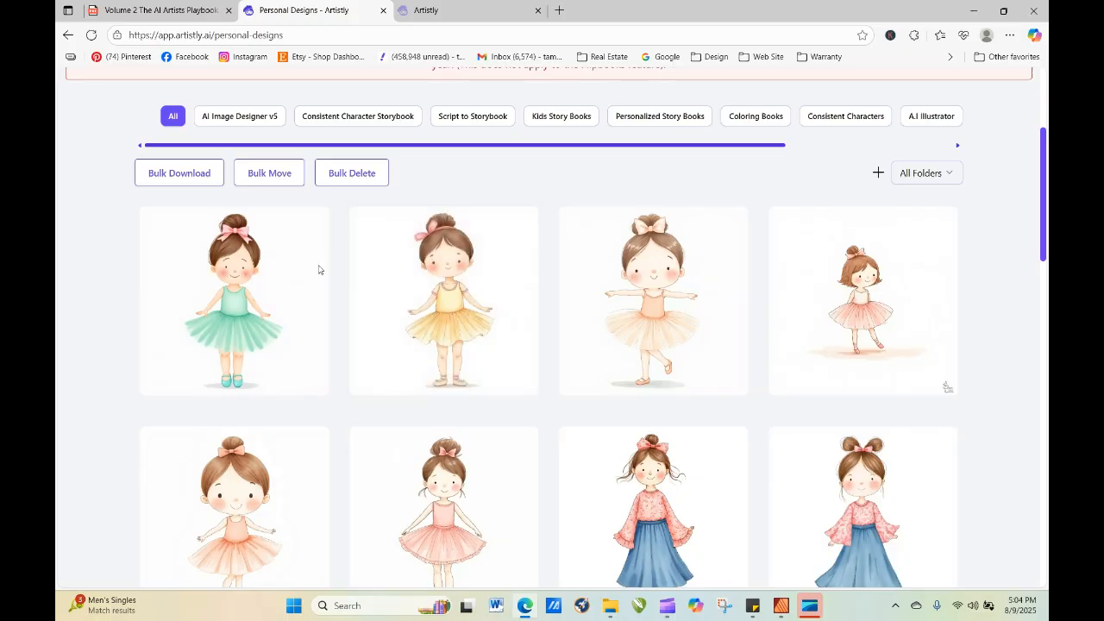
Re-generate the mint green ballerina from its unchanged prompt with the quantity set to 4.
left_click(205, 301)
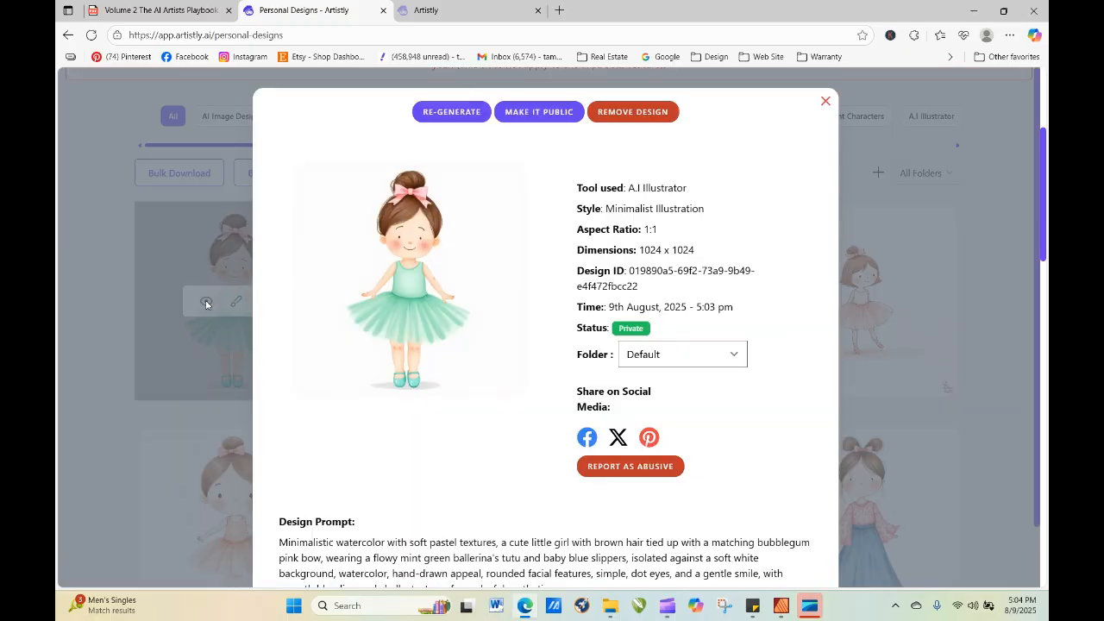
left_click(466, 111)
scroll(903, 419, "down", 15)
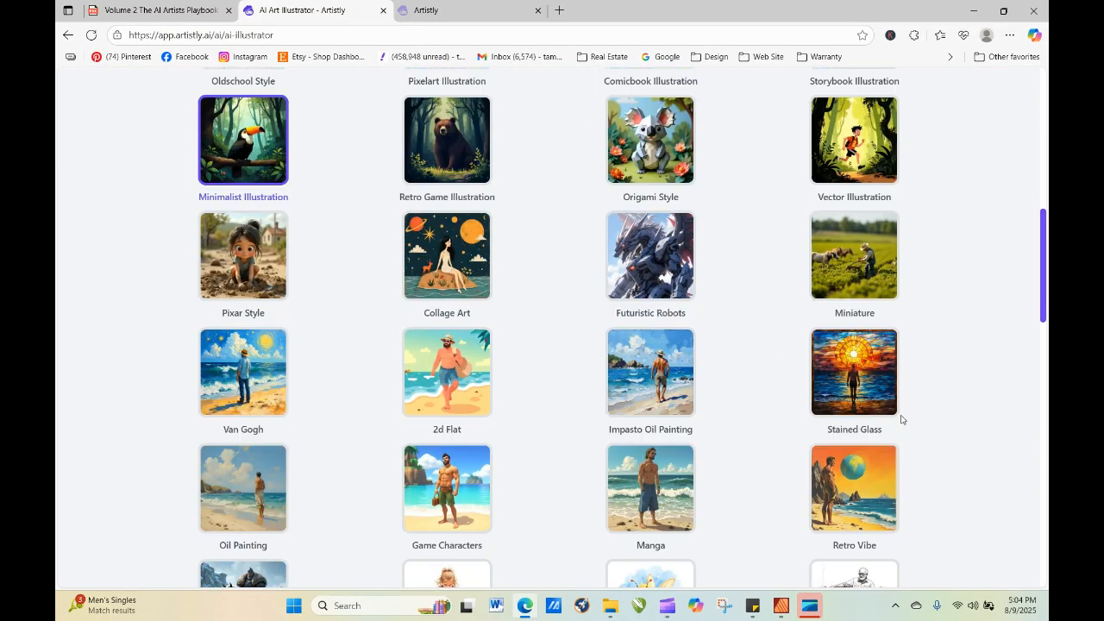
left_click(620, 455)
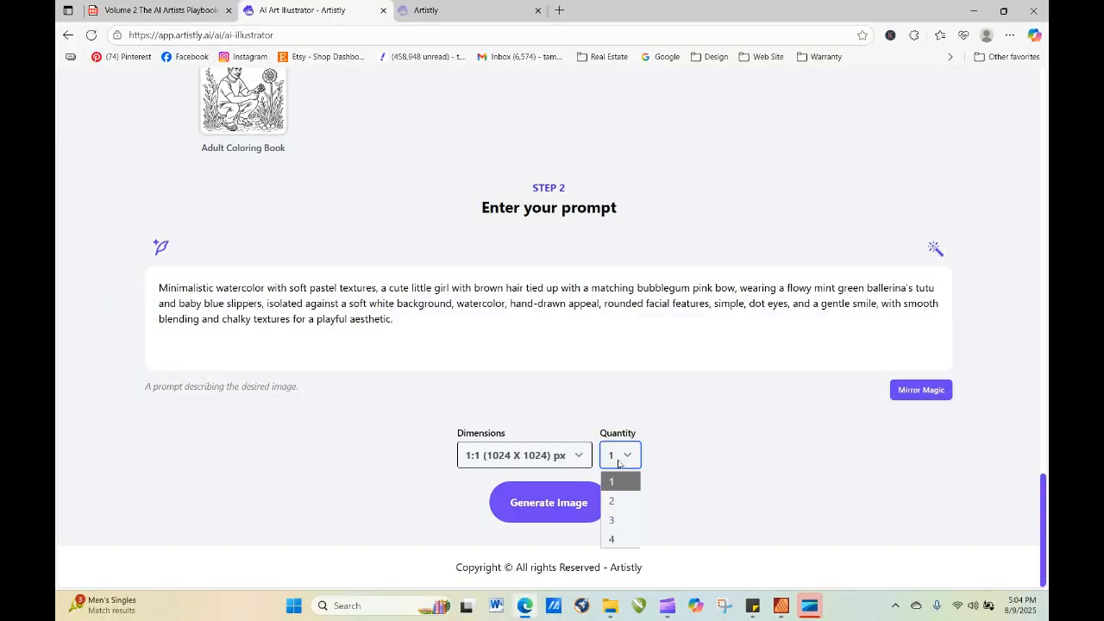
left_click(621, 533)
left_click(569, 509)
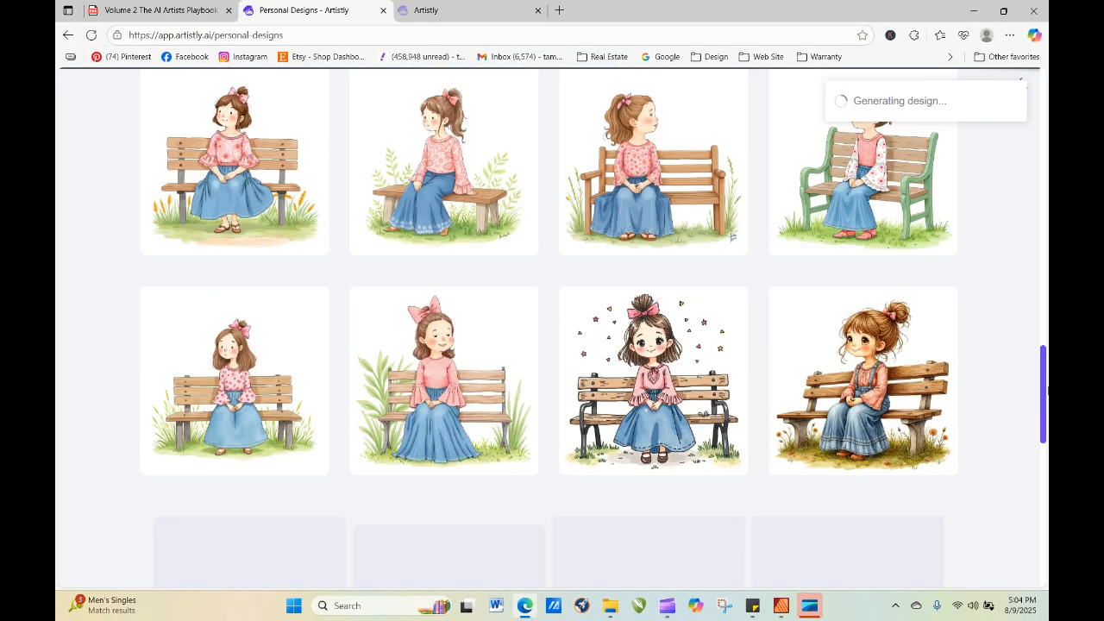
left_click_drag(1043, 475, 1045, 190)
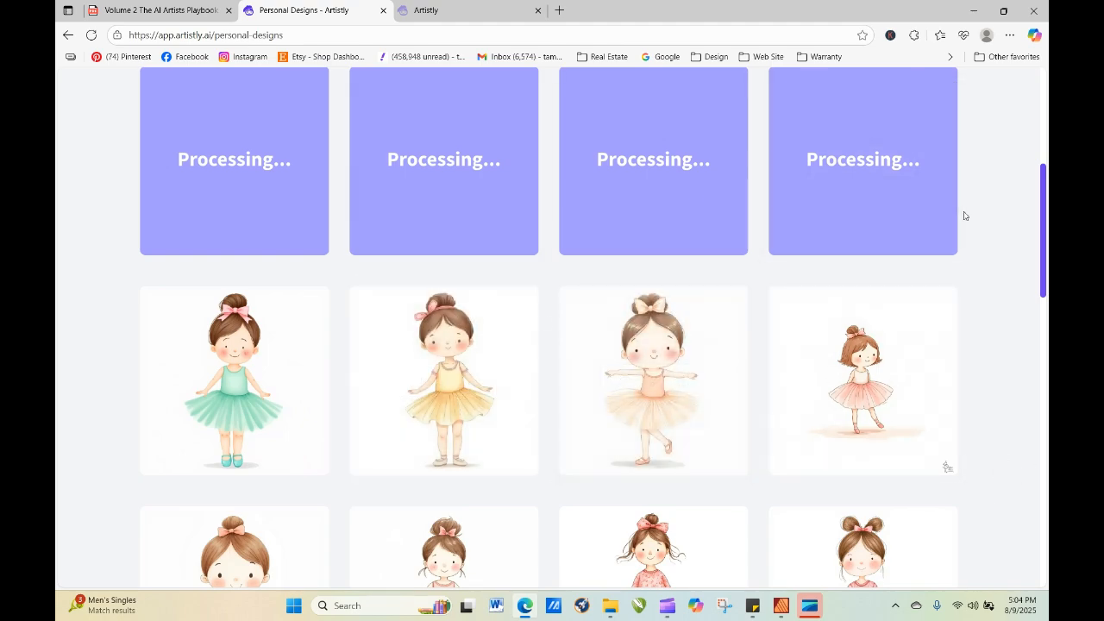
Refresh the personal designs and open the second new mint green ballerina's prompt for re-generation.
left_click(91, 34)
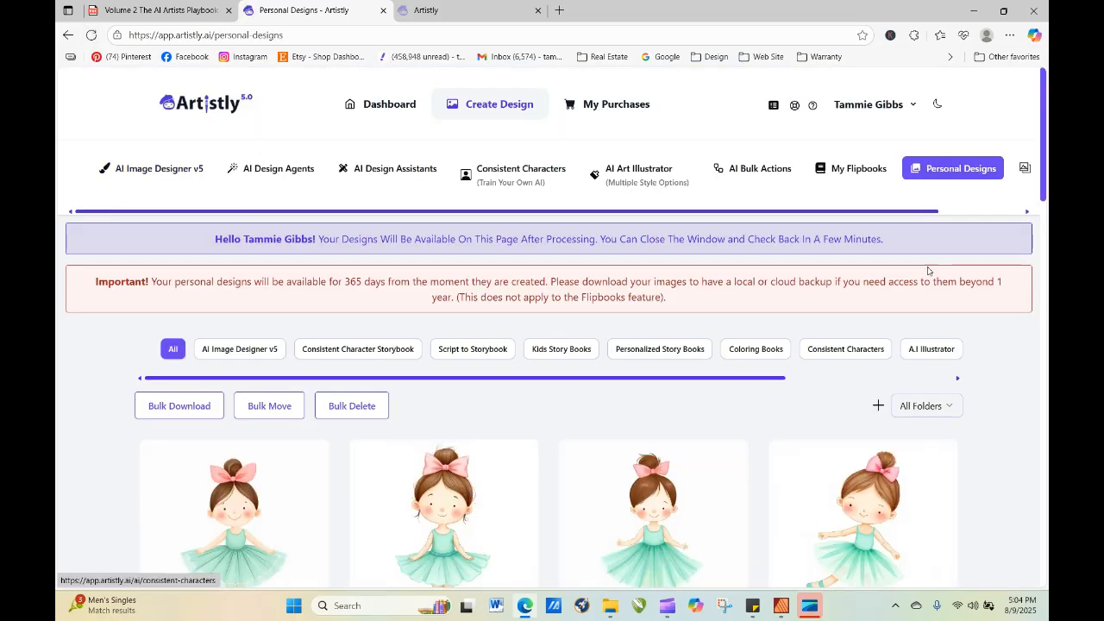
scroll(691, 461, "down", 2)
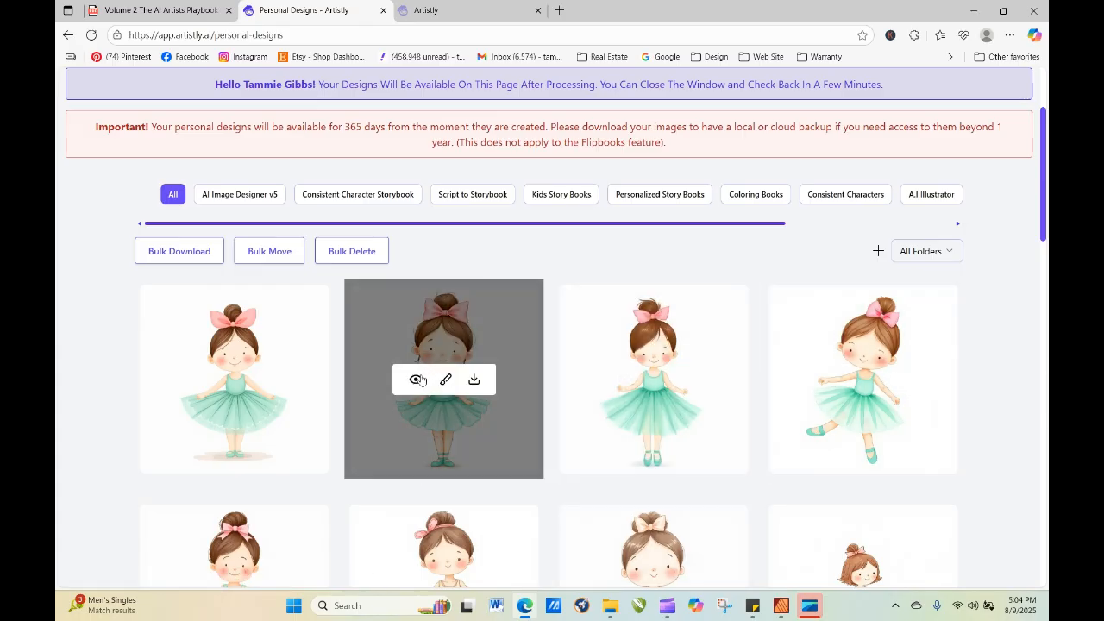
left_click(418, 382)
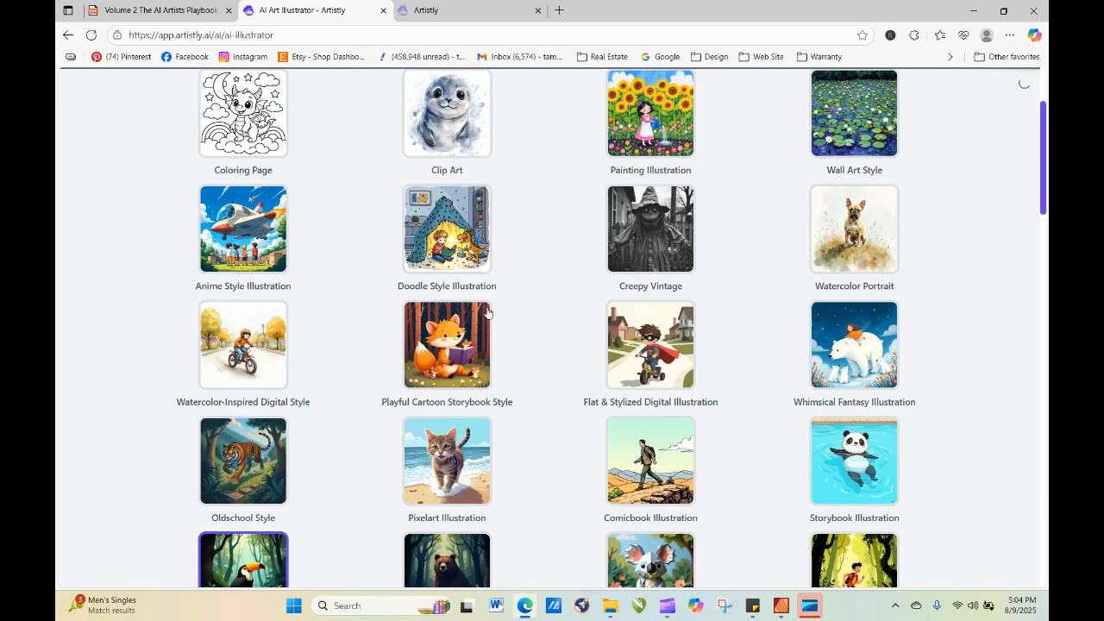
scroll(489, 311, "down", 5)
scroll(516, 363, "down", 4)
scroll(515, 364, "down", 8)
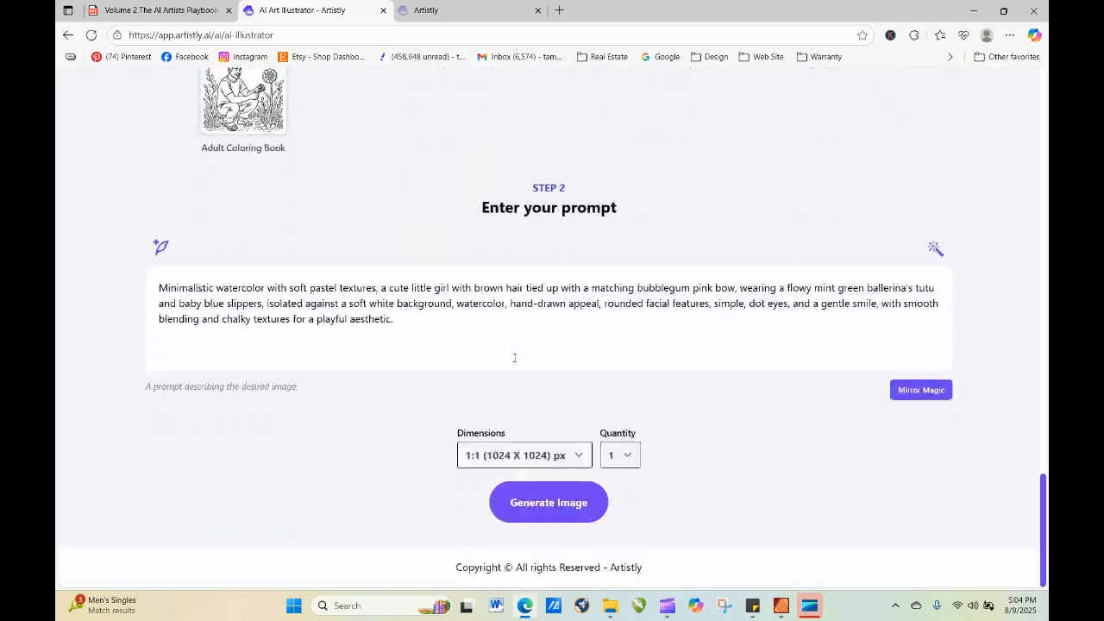
Edit the prompt with AI using the instruction "change the little girls expression to a softer and cuter version".
left_click(936, 249)
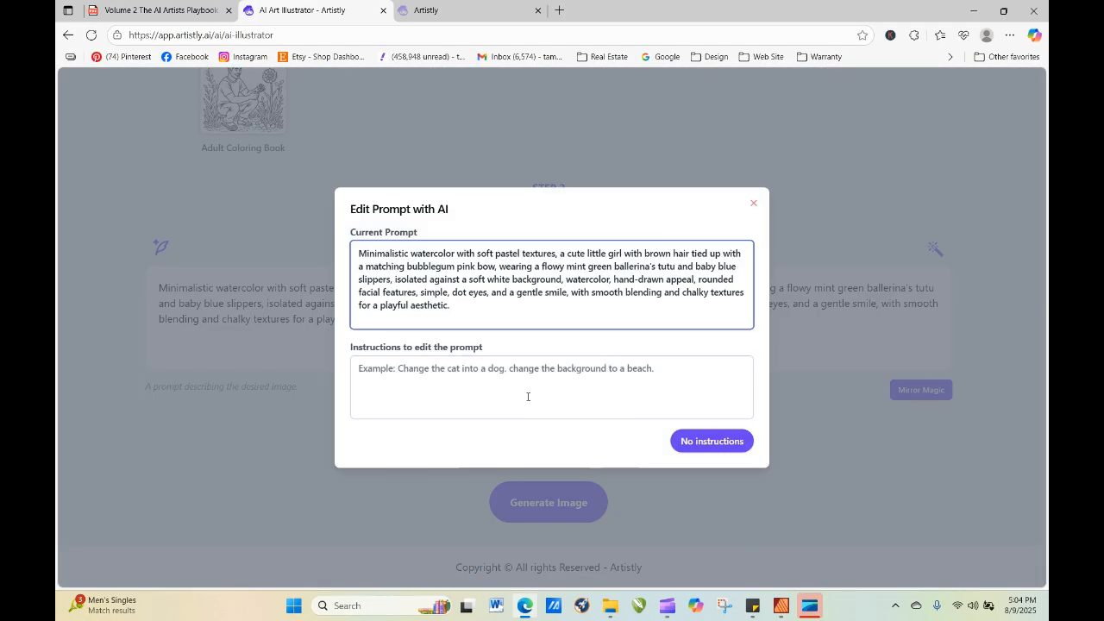
left_click(414, 392)
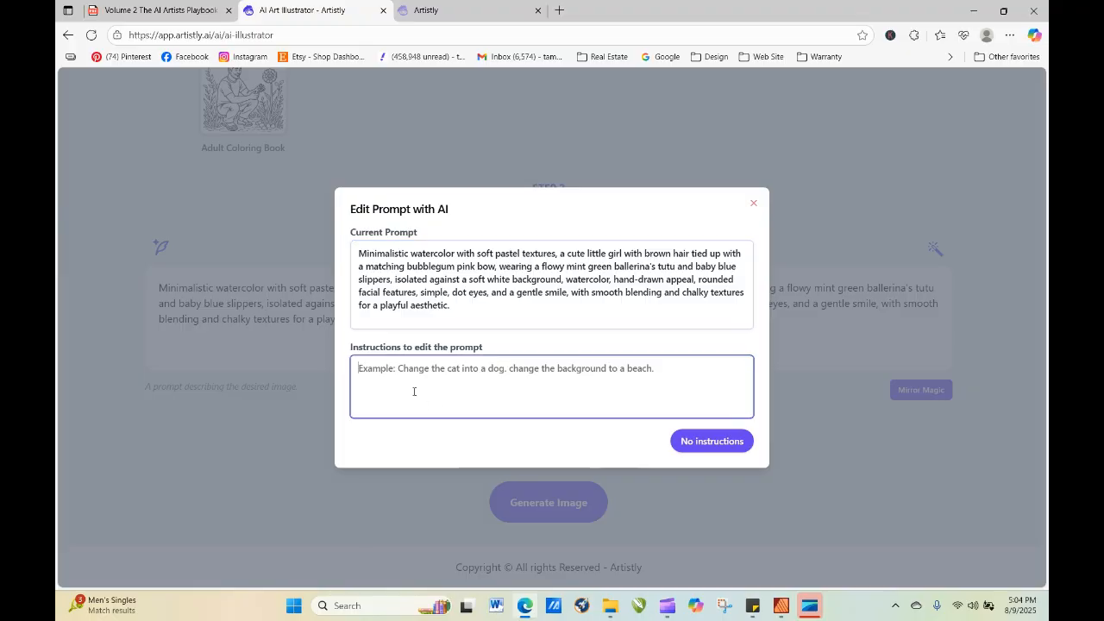
type("change the")
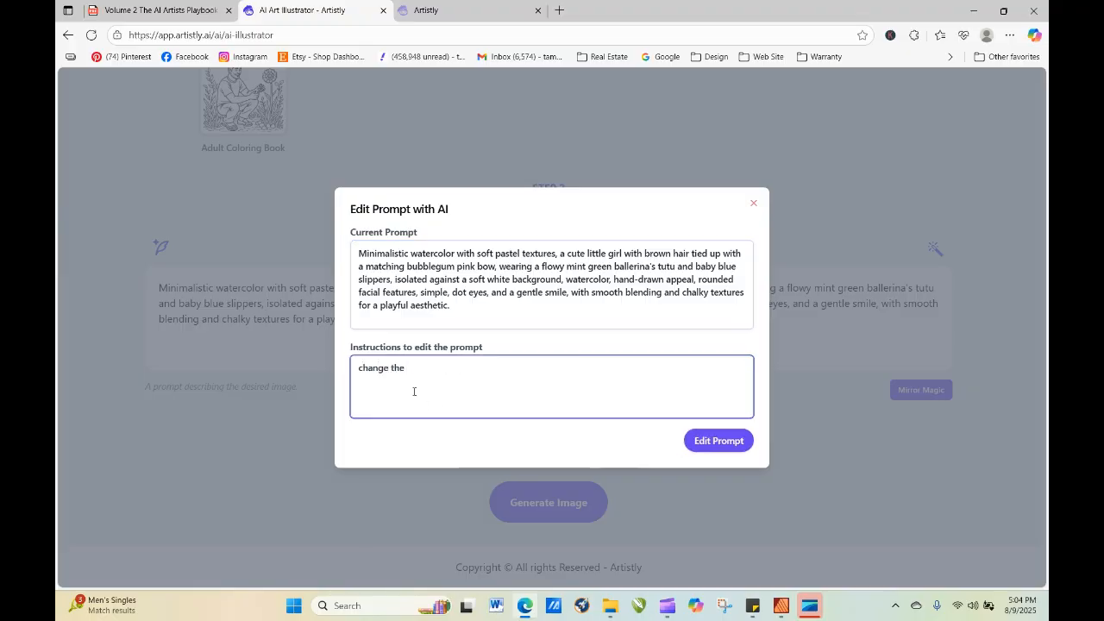
type(" little girls expressiont to a softer an")
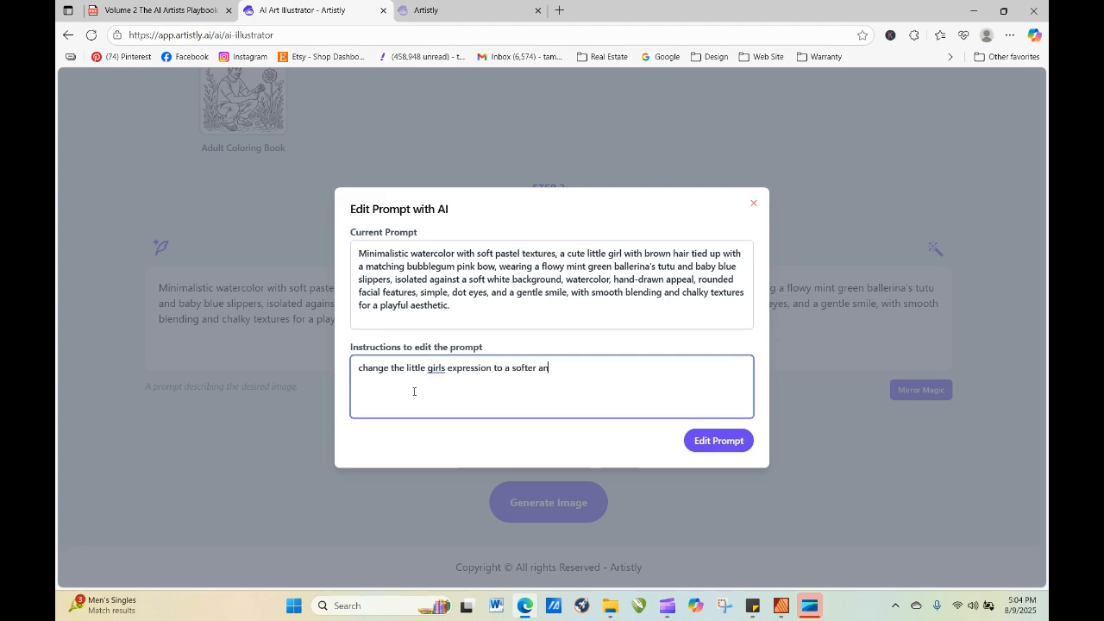
type("version of")
left_click(718, 441)
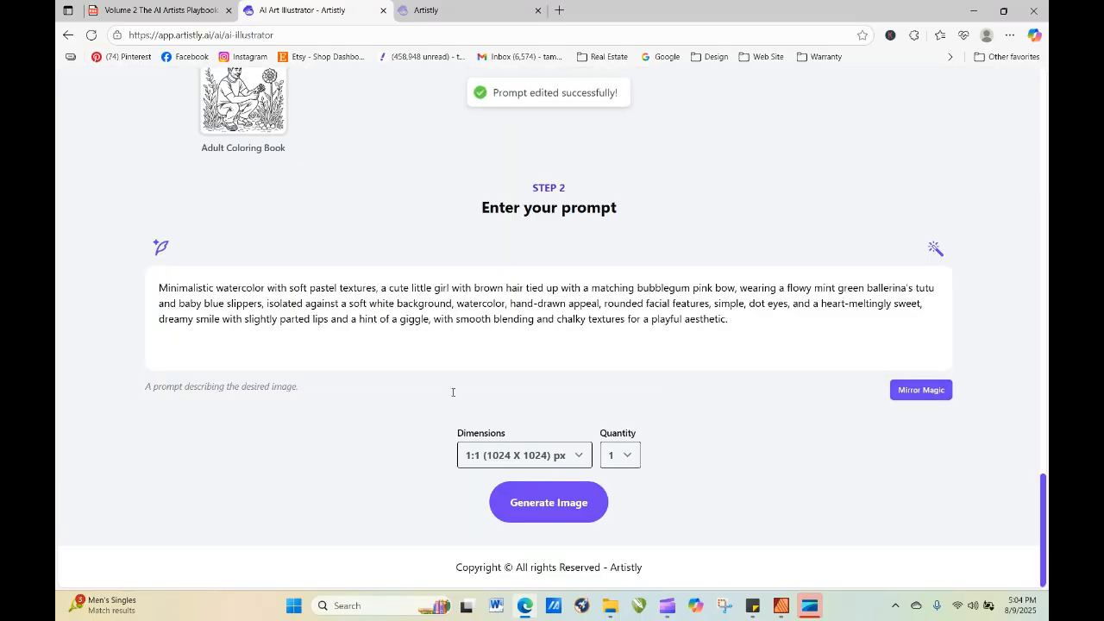
Generate one image from the AI-edited mint green ballerina prompt and refresh the personal designs until it loads.
left_click(530, 507)
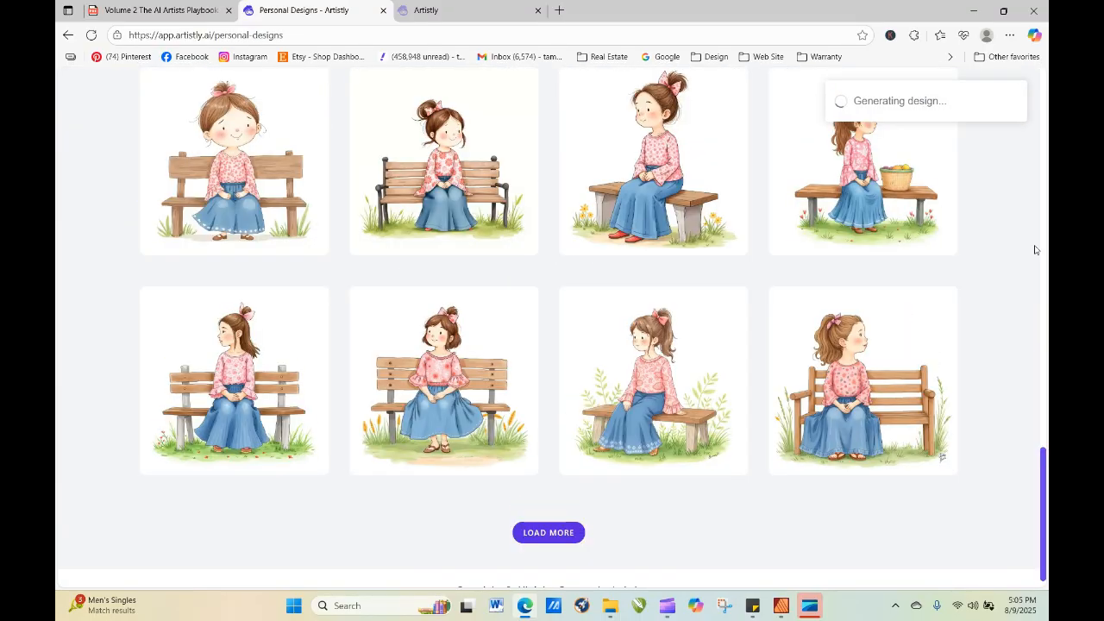
left_click_drag(1044, 495, 1044, 169)
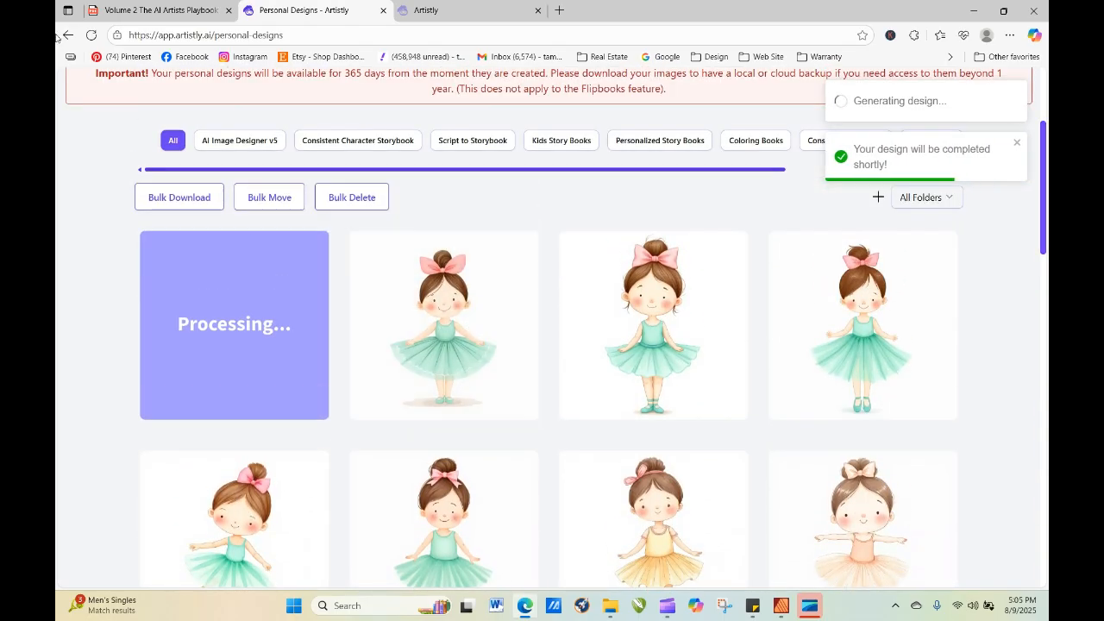
left_click(89, 36)
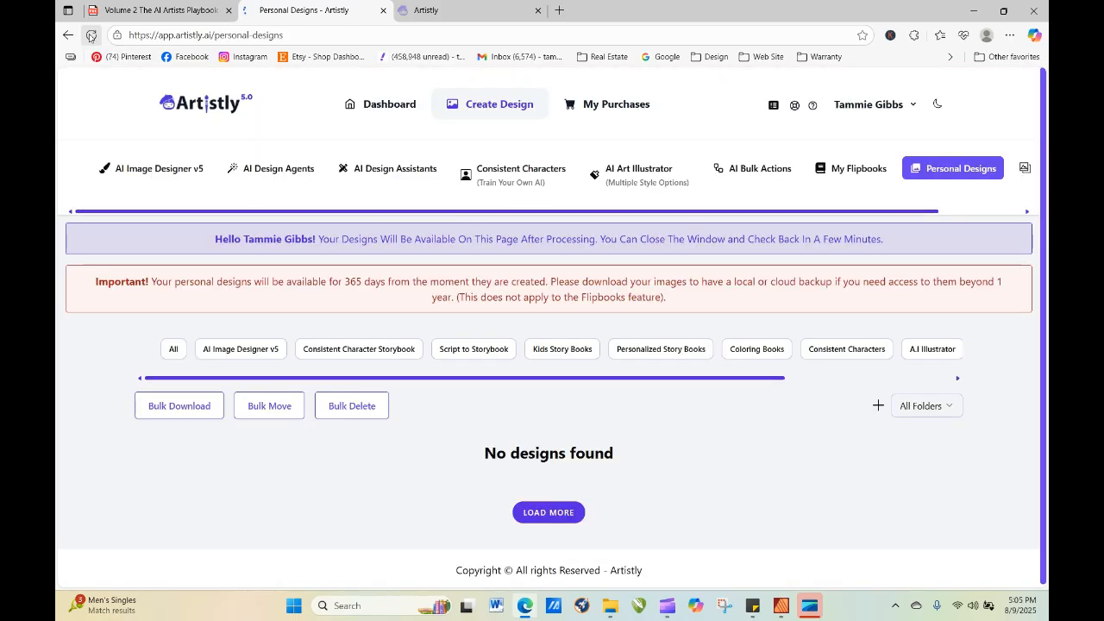
left_click(90, 36)
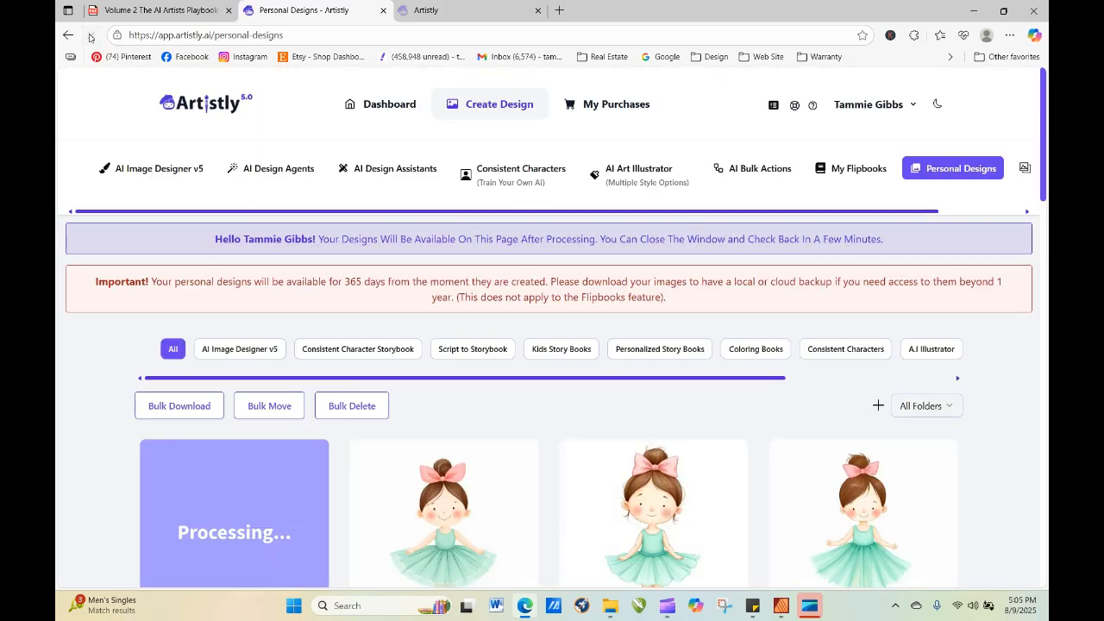
left_click(90, 35)
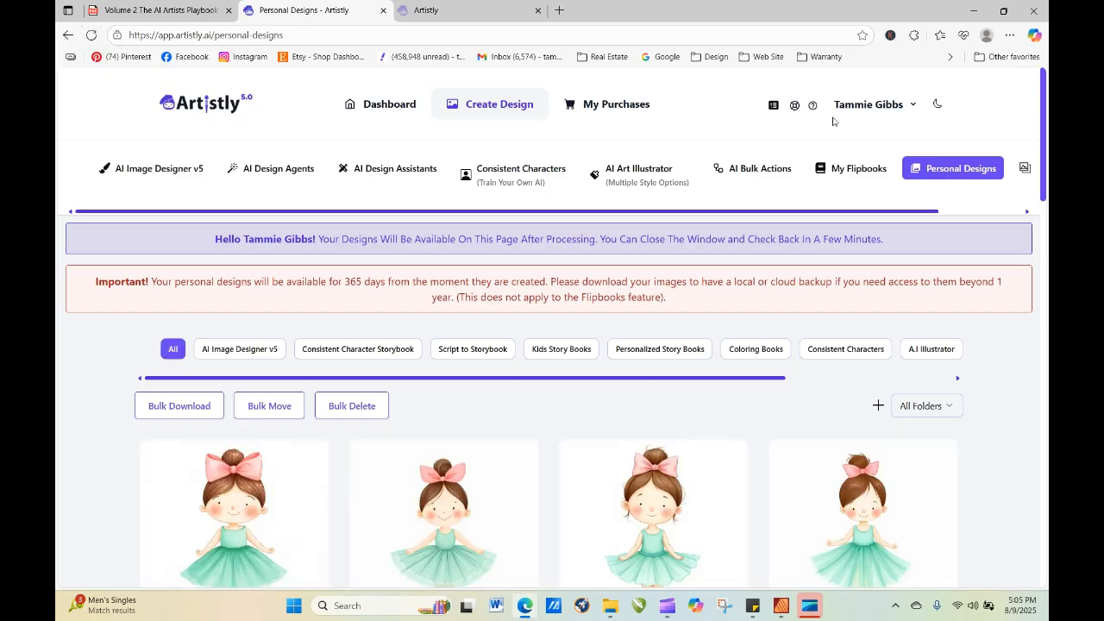
Find the peach ballerina with outstretched arms among the earlier designs and open its prompt for re-generation.
left_click_drag(1045, 126, 1045, 265)
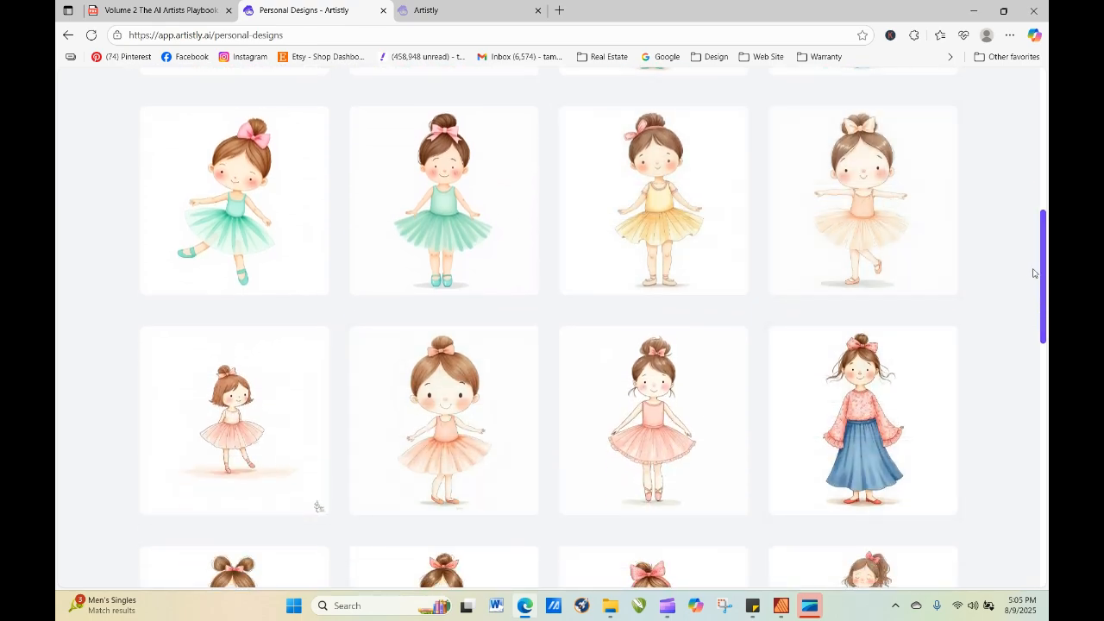
mouse_move(1040, 287)
left_mouse_down()
mouse_move(1044, 328)
mouse_move(1030, 281)
left_mouse_up()
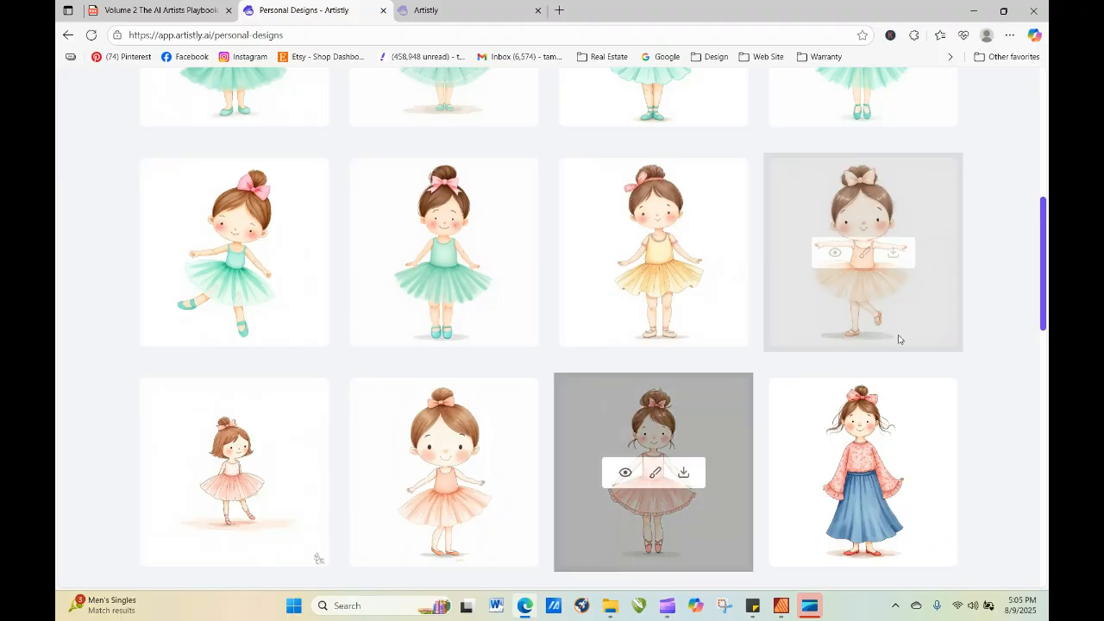
left_click(835, 255)
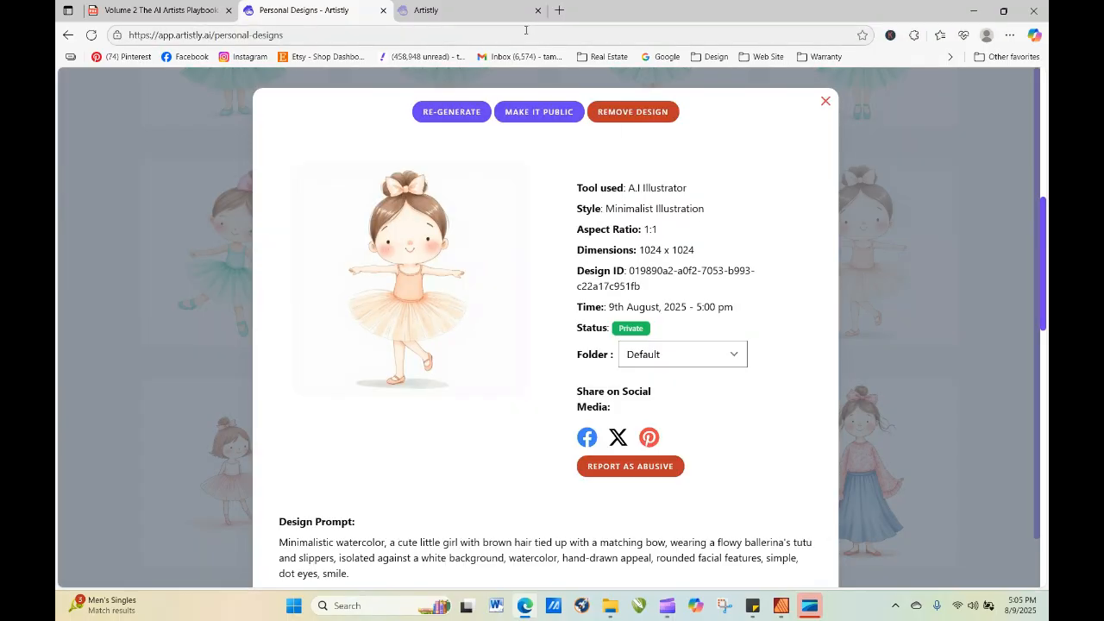
left_click(457, 117)
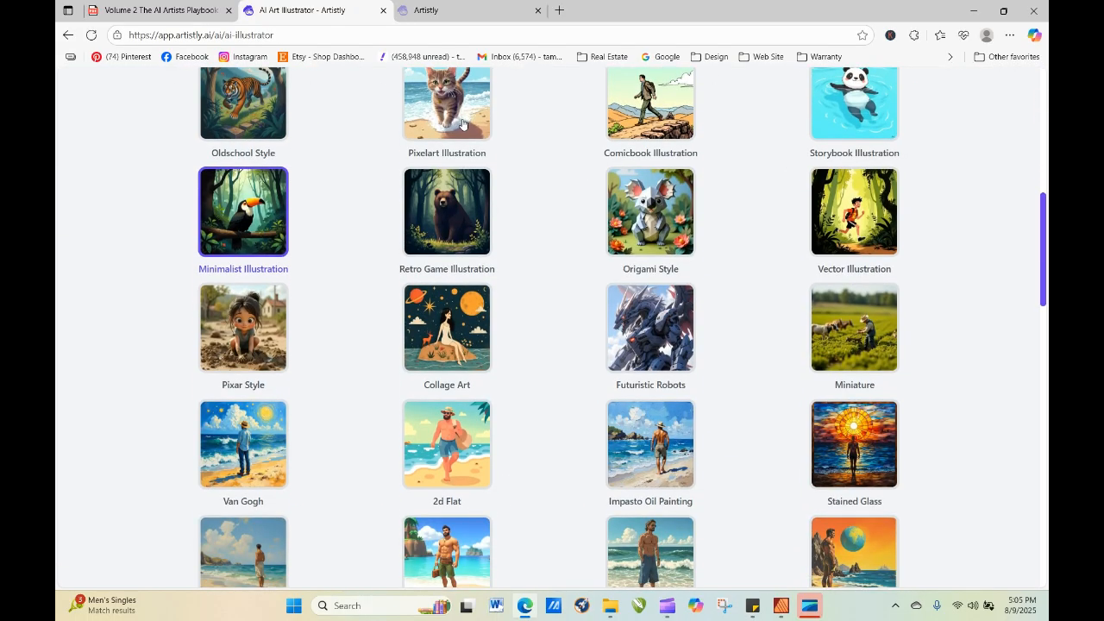
scroll(606, 322, "down", 18)
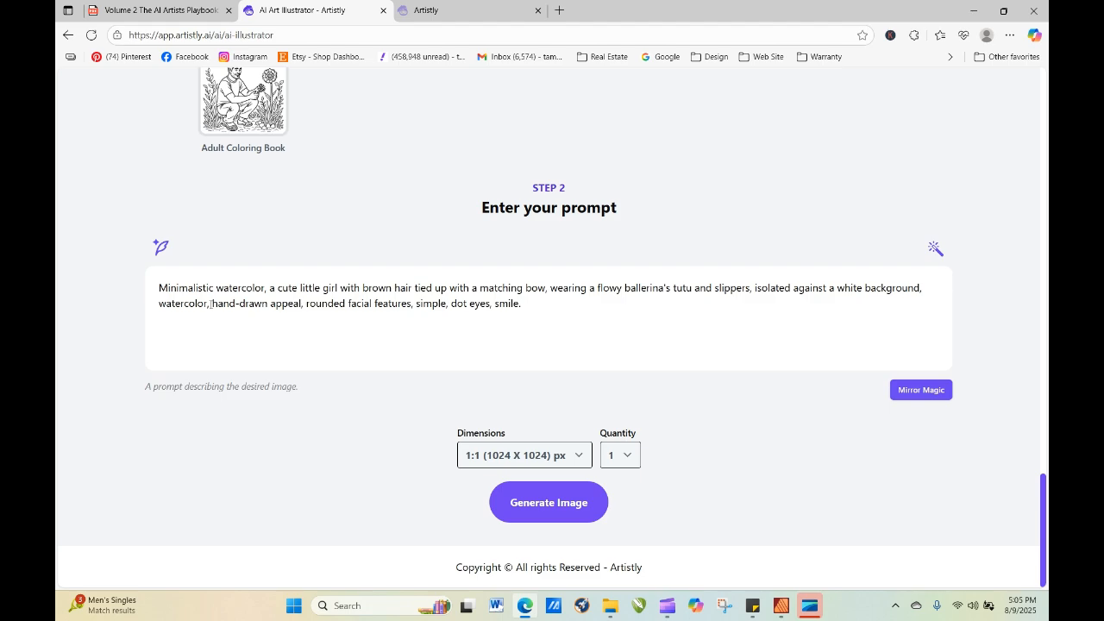
Move "hand-drawn appeal, rounded facial features, simple, dot eyes, smile." directly after "a cute little girl" and add a space before "with brown hair".
mouse_move(210, 303)
left_mouse_down()
mouse_move(348, 307)
mouse_move(518, 289)
mouse_move(535, 304)
left_mouse_up()
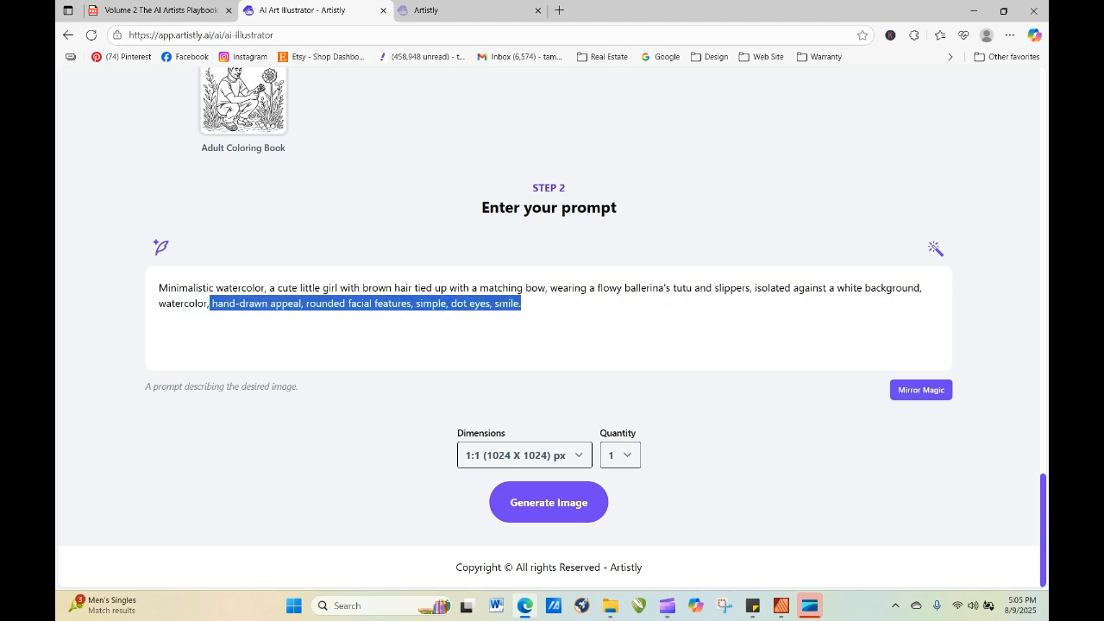
left_click_drag(463, 303, 342, 288)
left_click(548, 335)
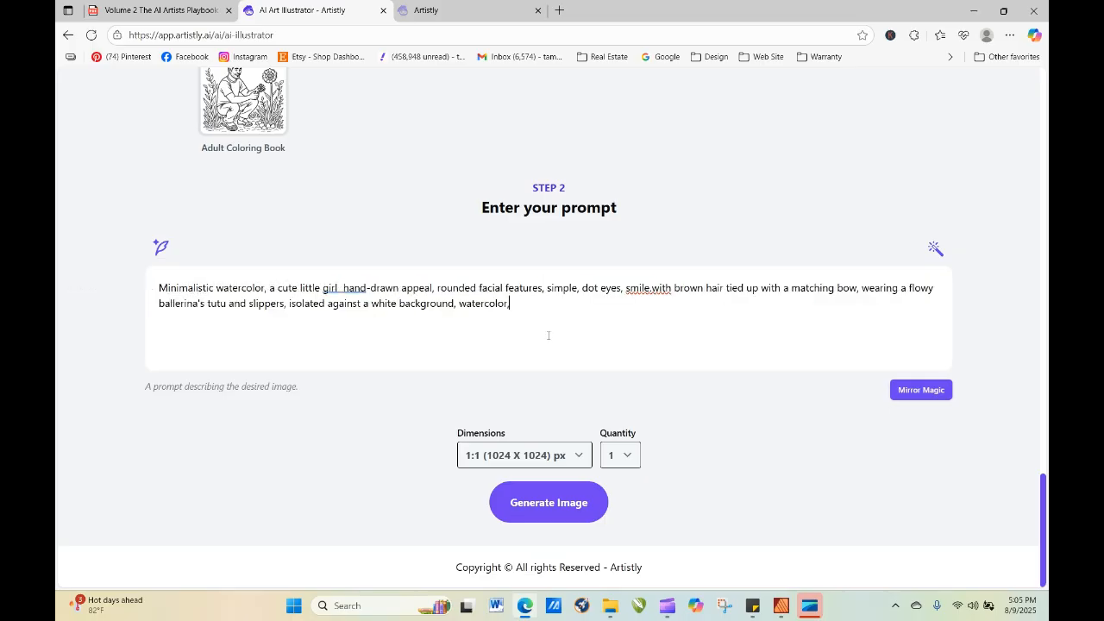
left_click(657, 295)
left_click(657, 319)
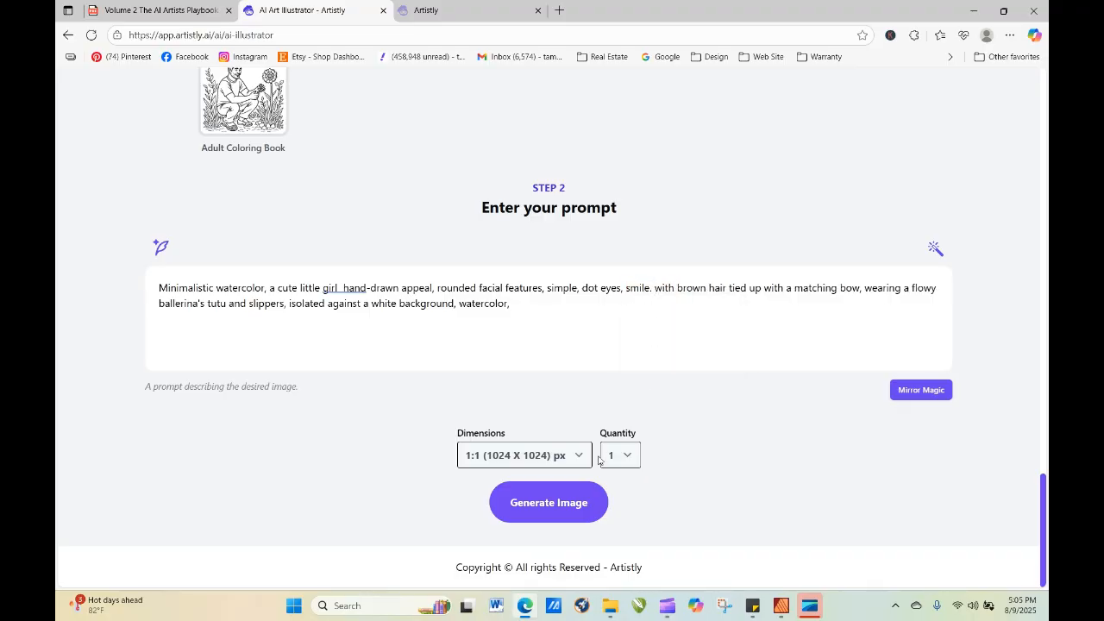
Generate one image from the reordered ballerina prompt and refresh the personal designs.
left_click(565, 520)
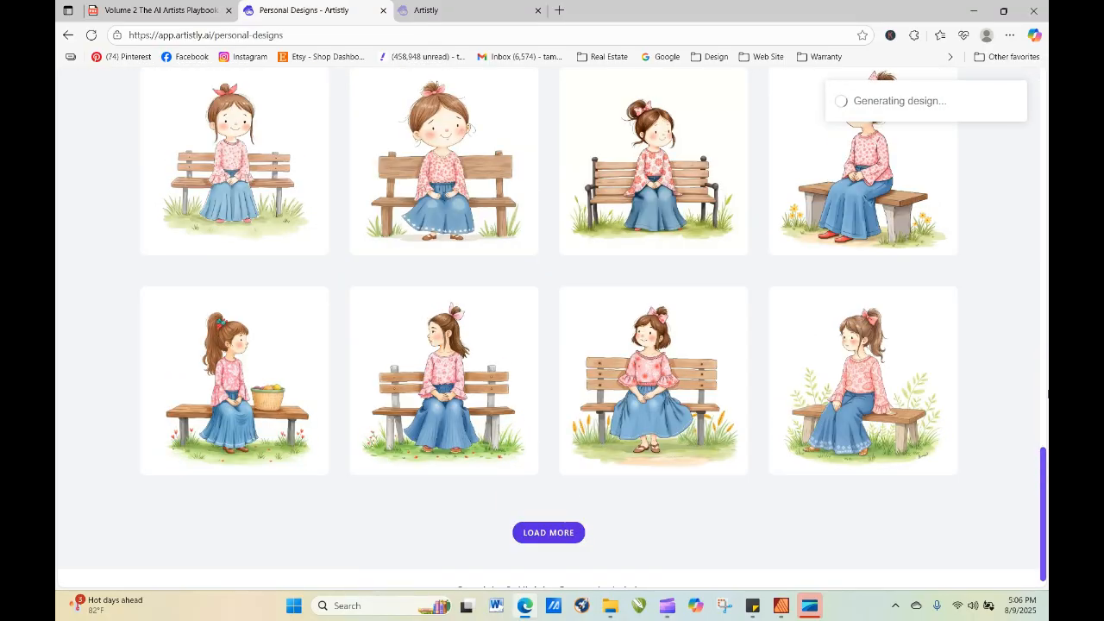
scroll(526, 475, "up", 14)
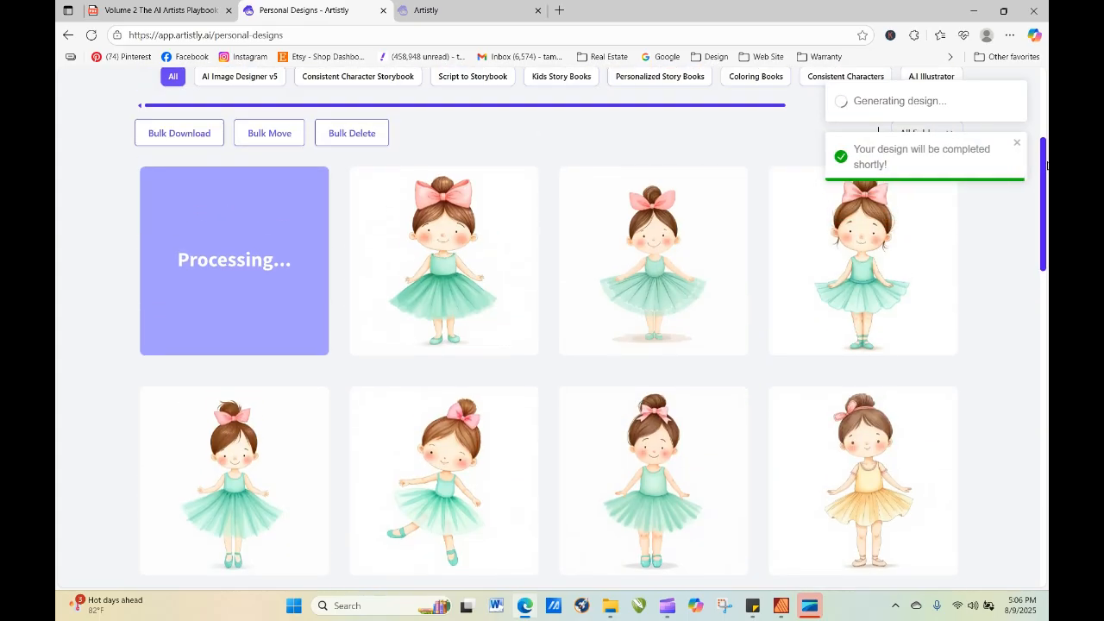
left_click(91, 34)
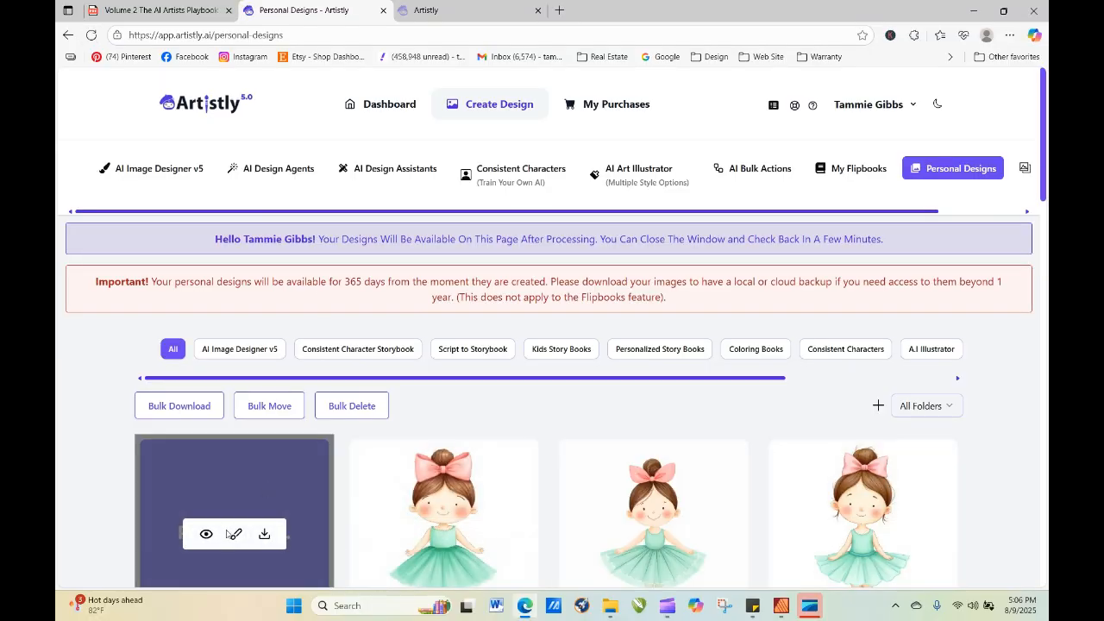
Open the newest, still processing ballerina design for re-generation.
left_click(207, 534)
left_click(449, 111)
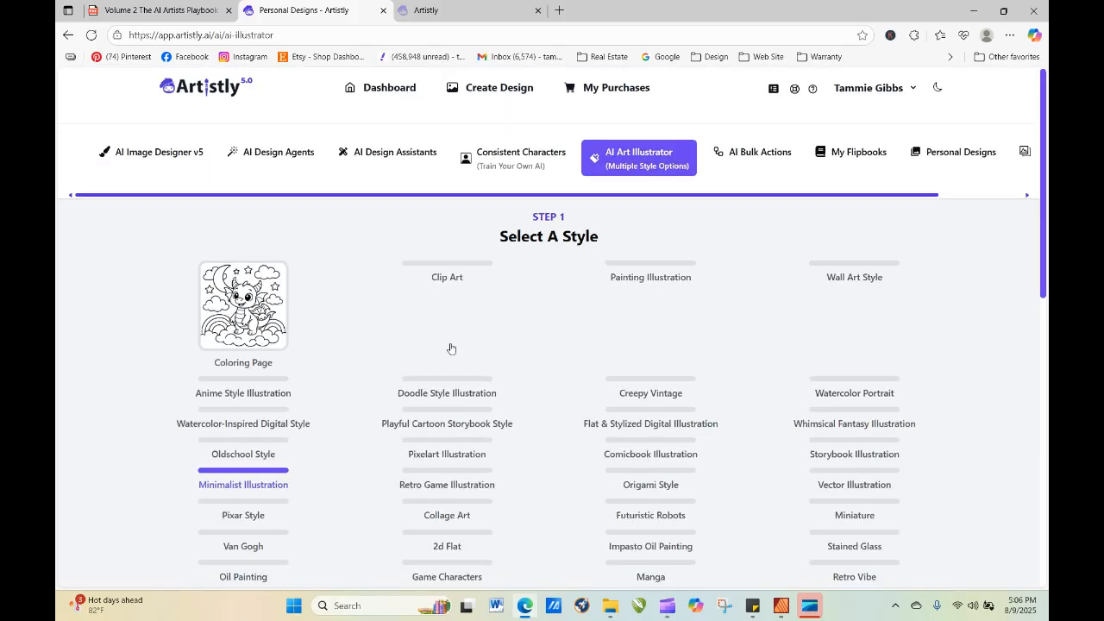
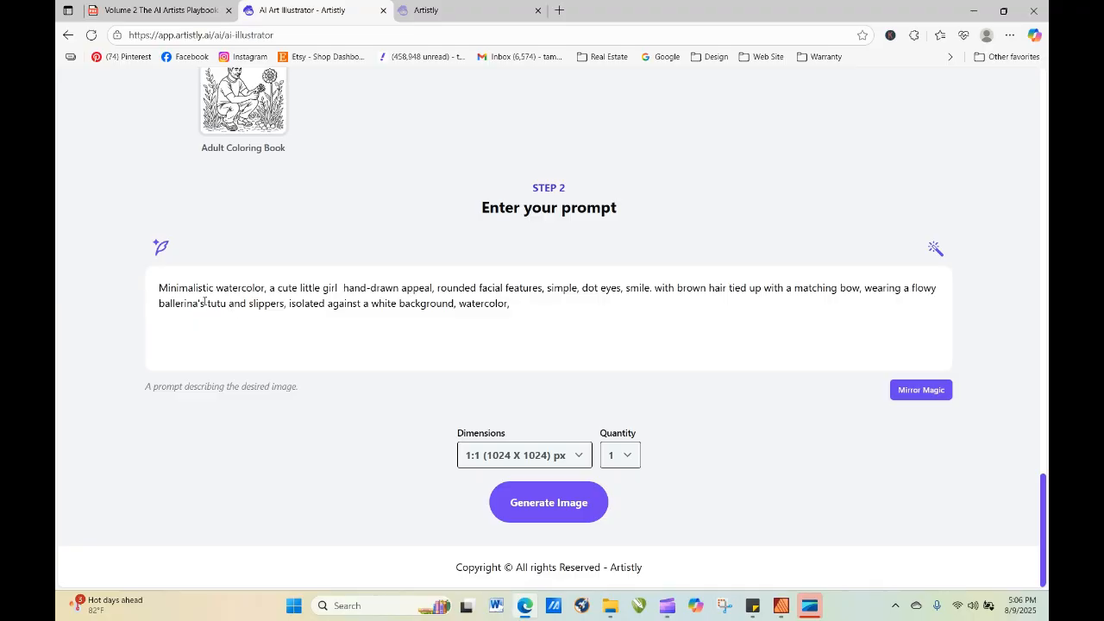
Describe the tutu as "soft pink lace" in the ballerina prompt and generate the image.
left_click(207, 303)
type("pink")
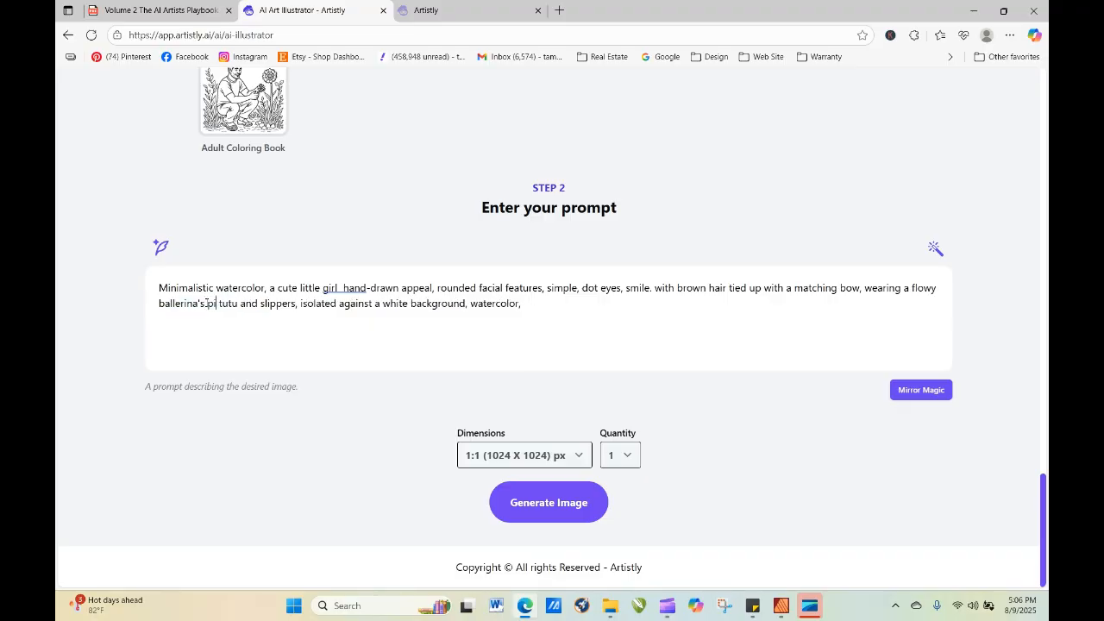
key("BackSpace")
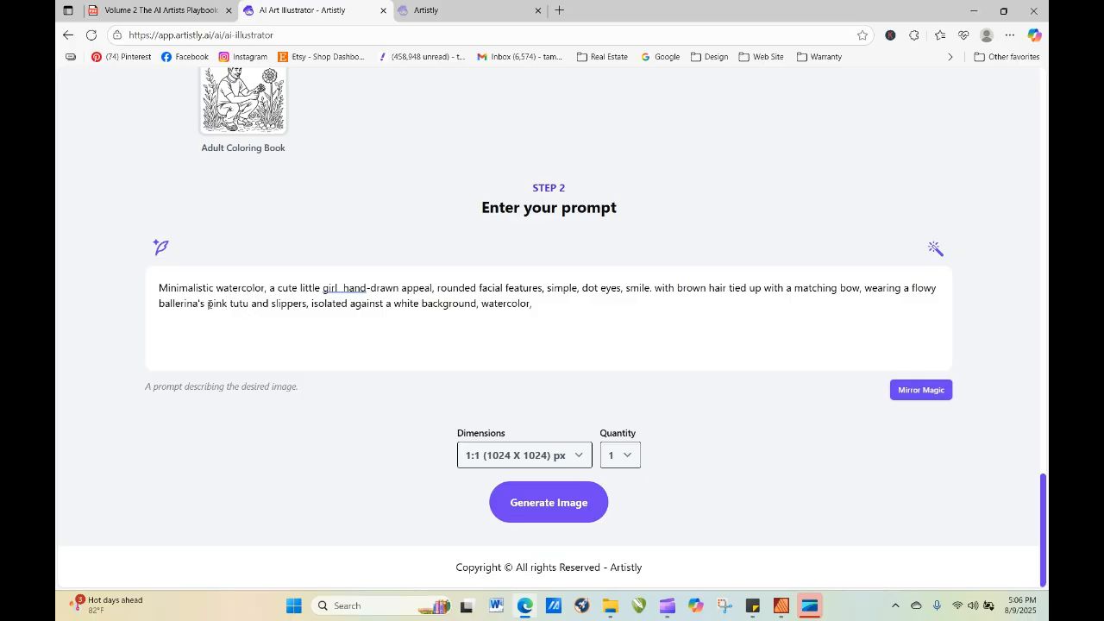
left_click(207, 304)
type("soft pink")
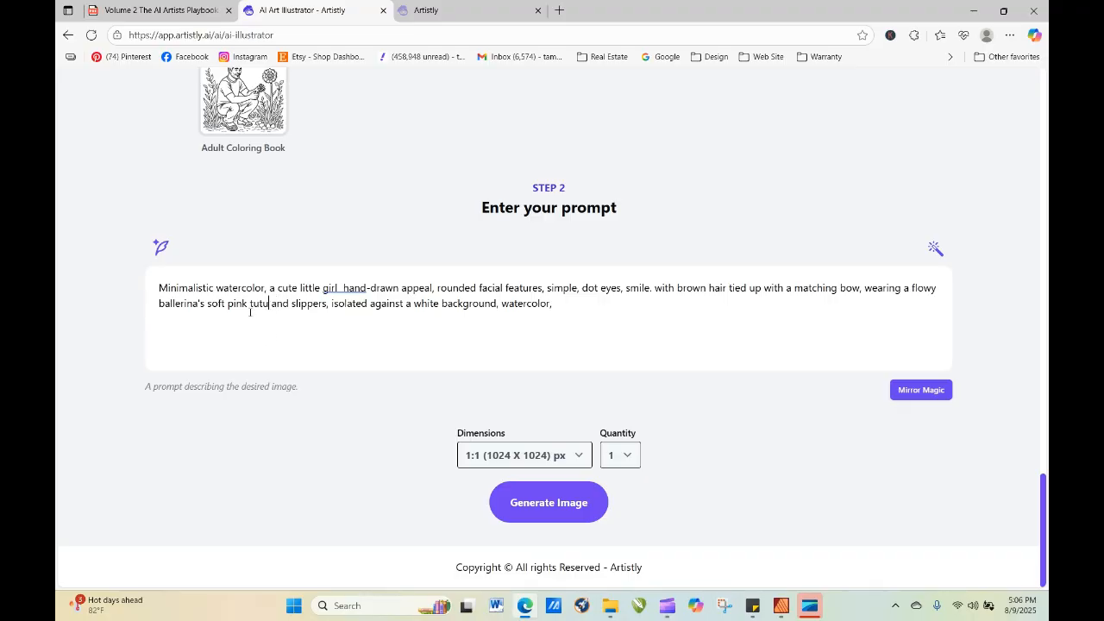
type("lace")
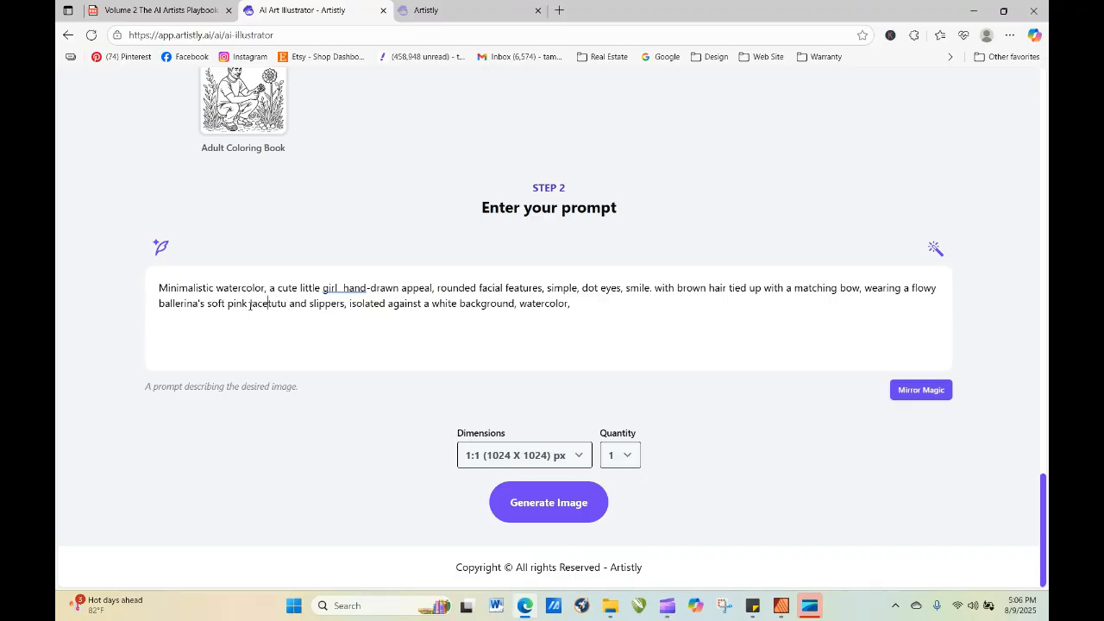
left_click(559, 509)
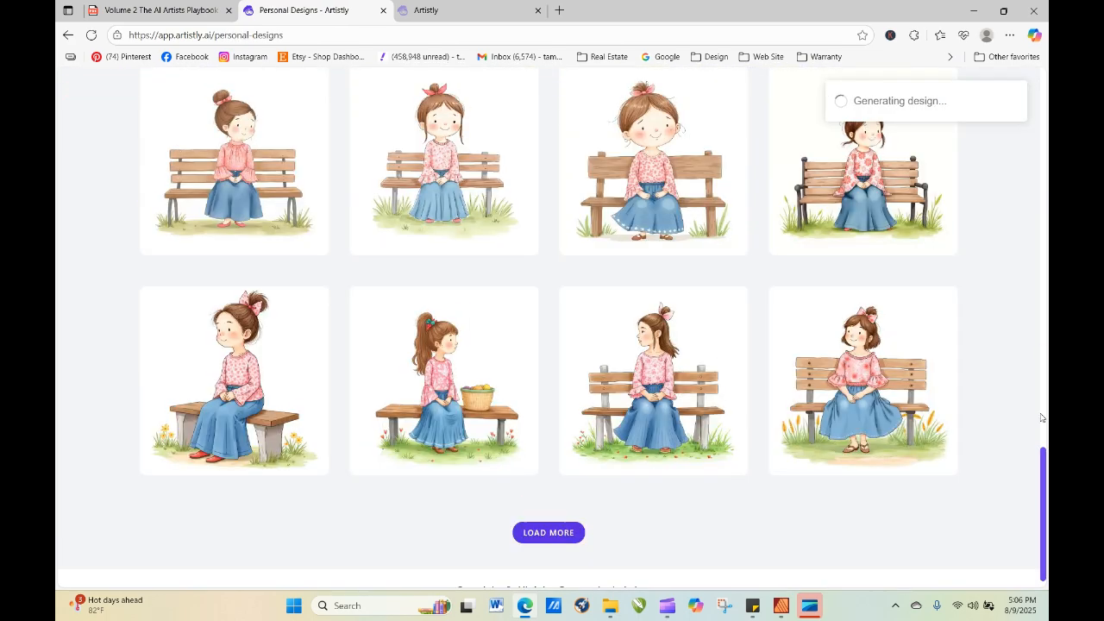
Open the details of the blacked-out design and regenerate it with its existing prompt.
left_click_drag(1044, 490, 1017, 153)
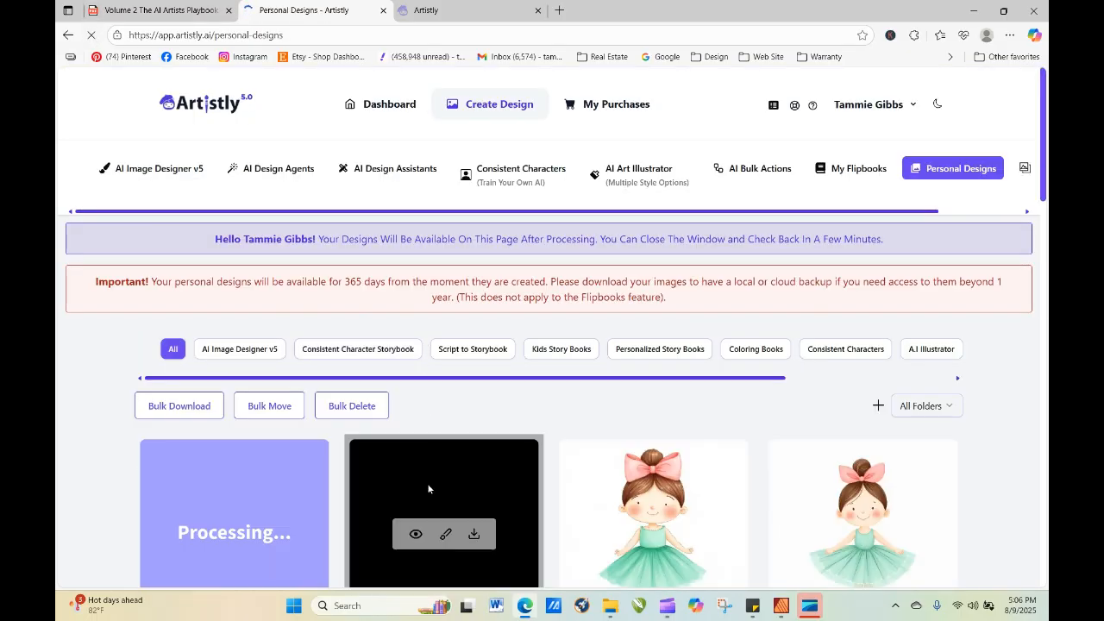
left_click(417, 535)
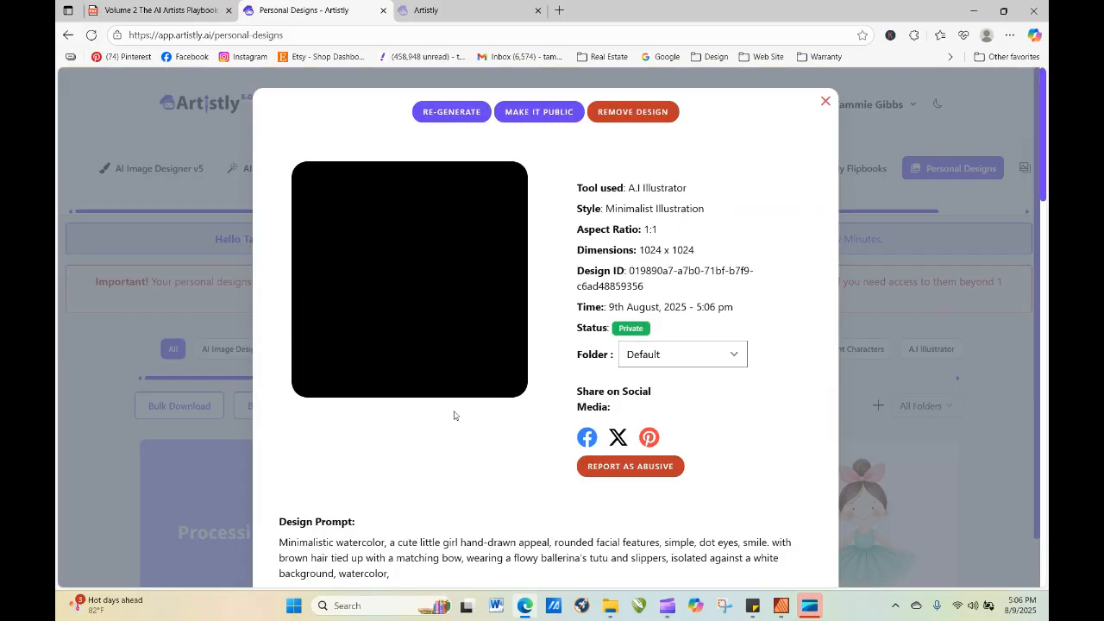
left_click(451, 112)
left_click(589, 504)
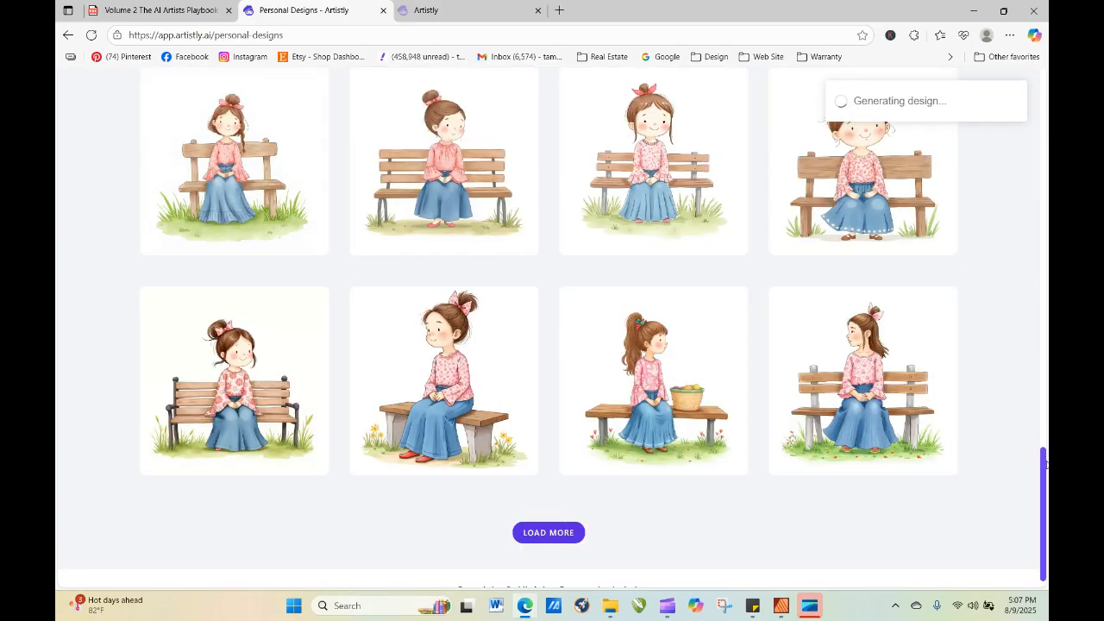
Refresh the gallery, reopen the new pink-tutu ballerina for regeneration, and change "pink" to "white" in its prompt.
left_click_drag(1046, 465, 1035, 129)
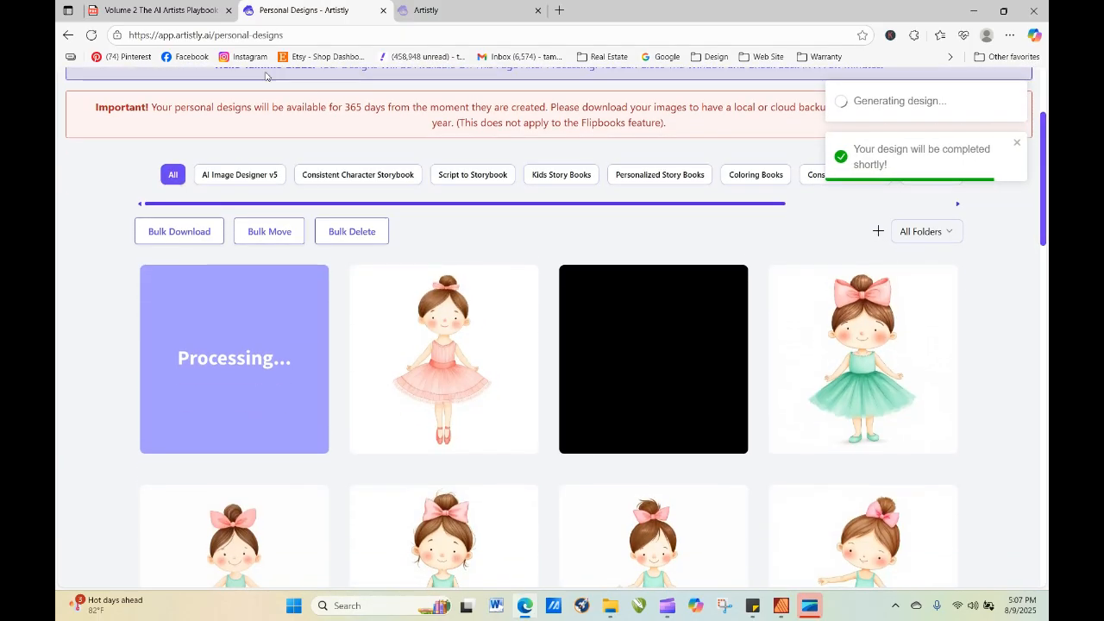
left_click(91, 35)
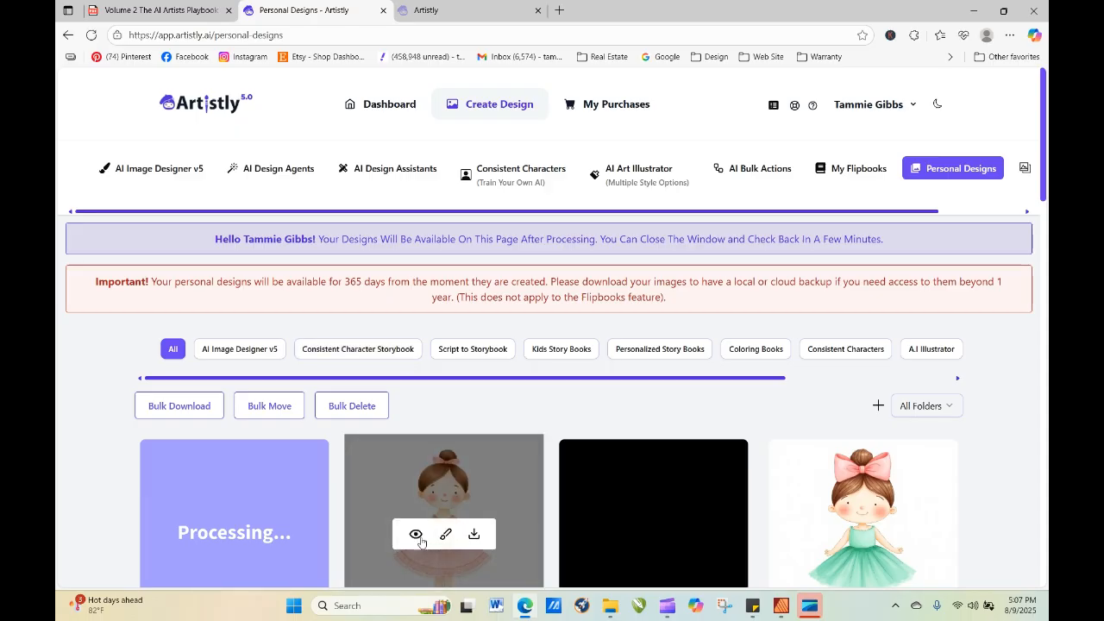
left_click(417, 534)
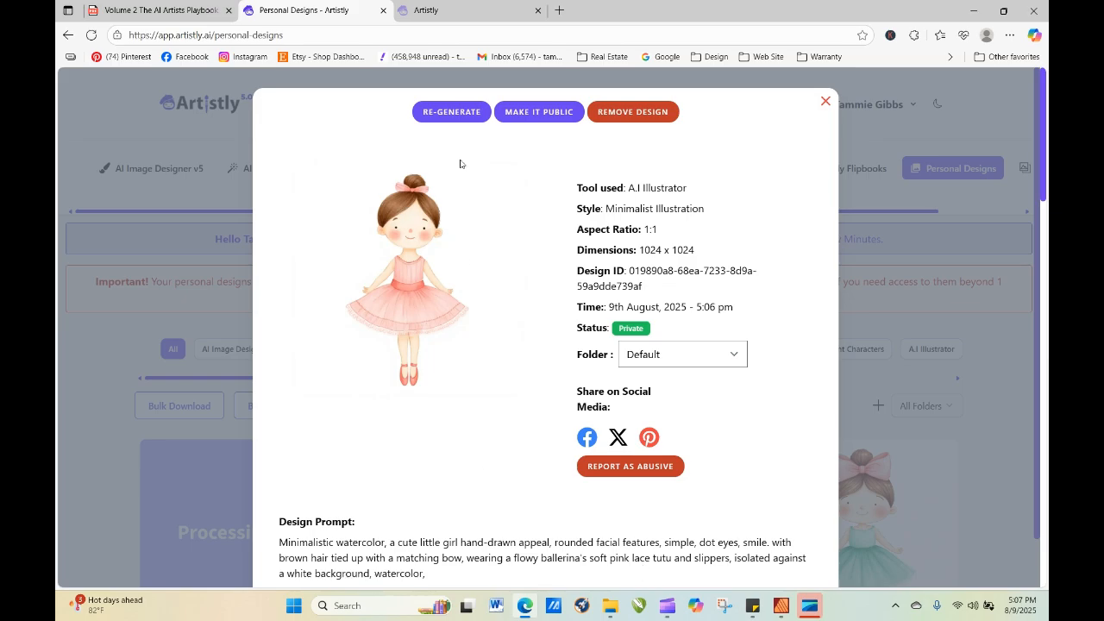
left_click(452, 112)
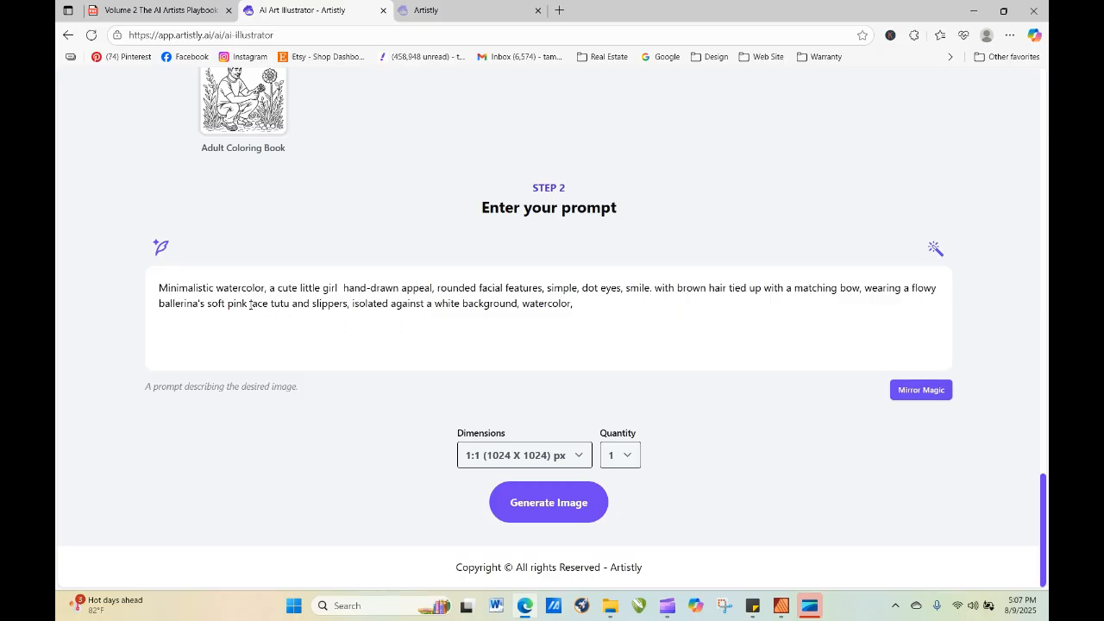
double_click(246, 304)
type("white")
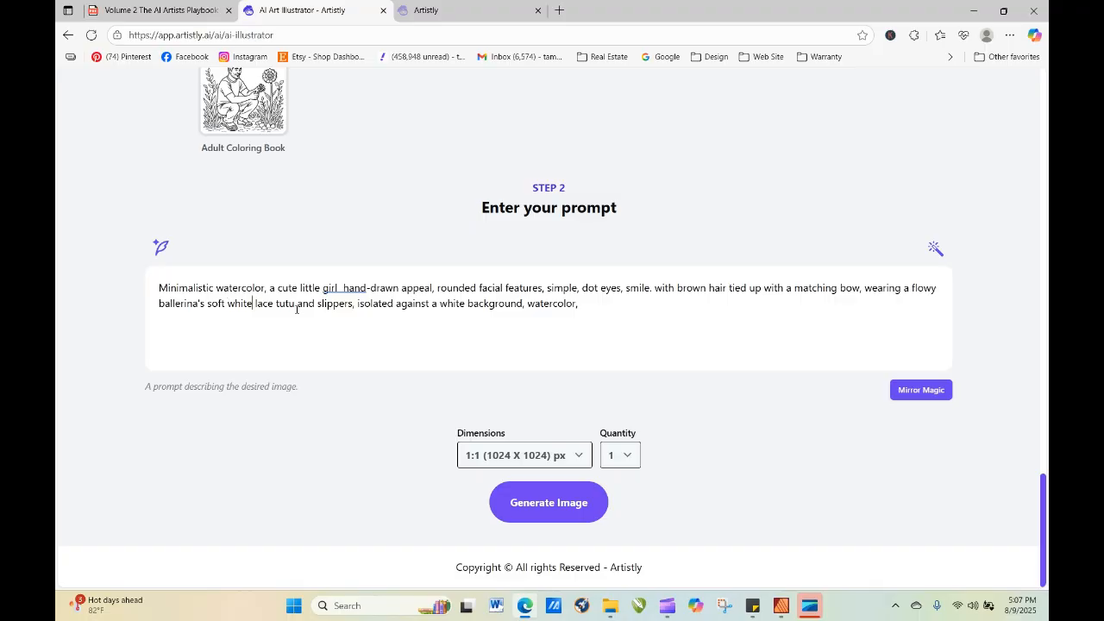
Add "with embroidered pink roses" after "tutu" in the prompt and generate the image.
left_click(297, 304)
type("with ")
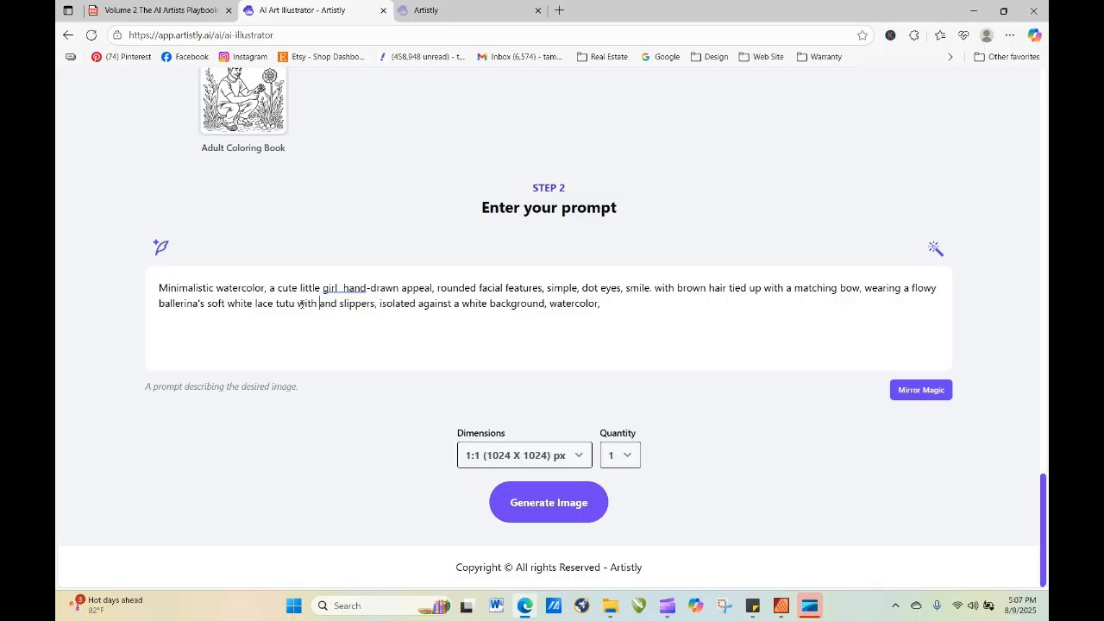
type("embroider")
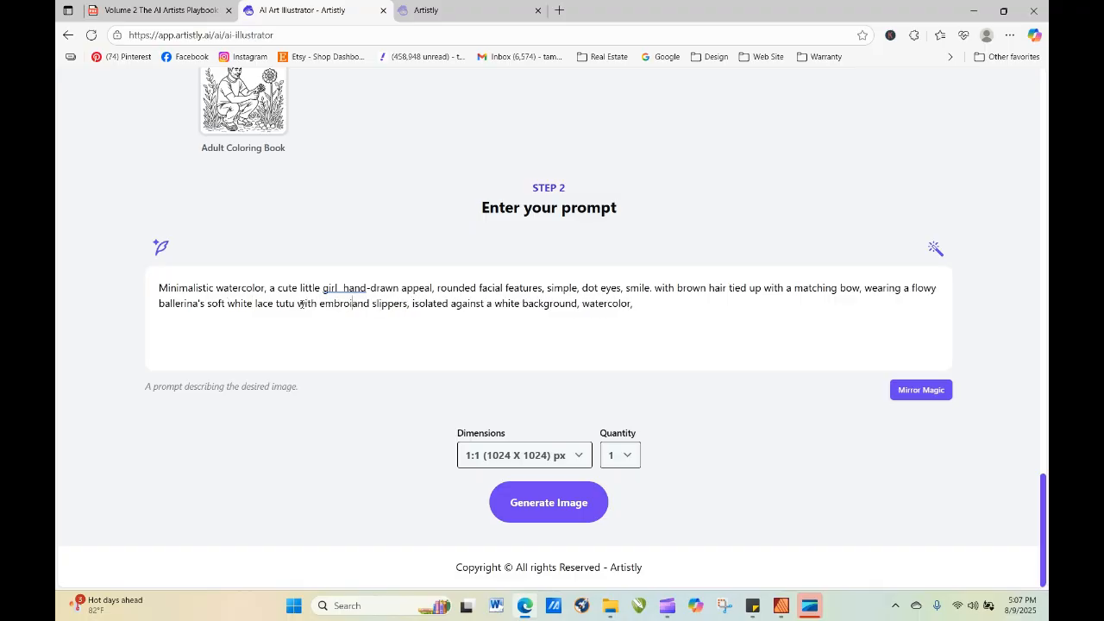
type("ed ")
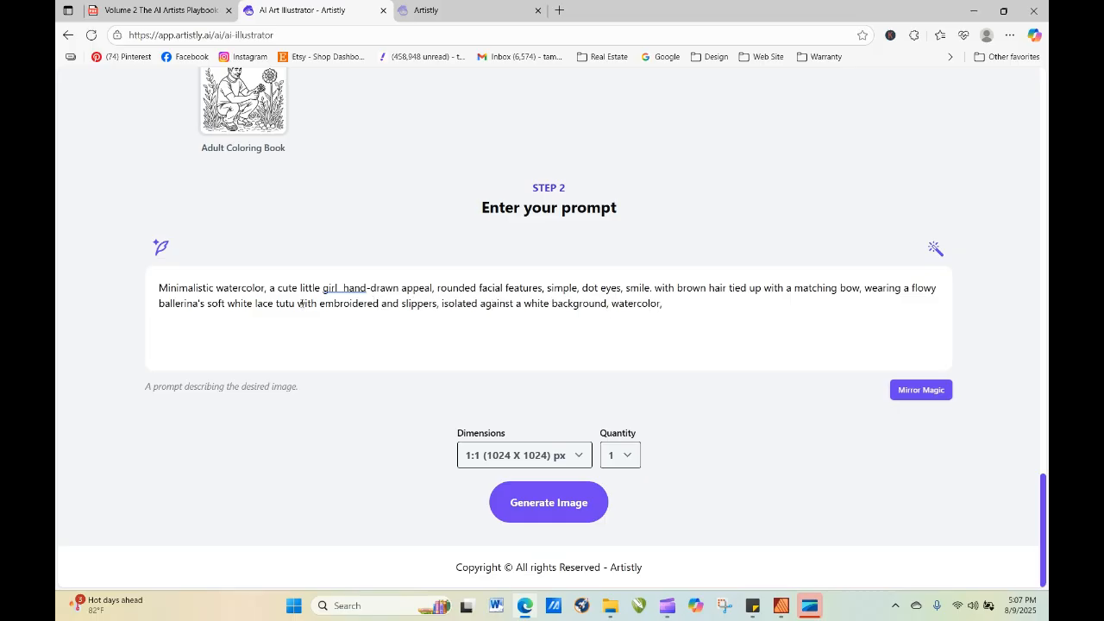
type("pink roses")
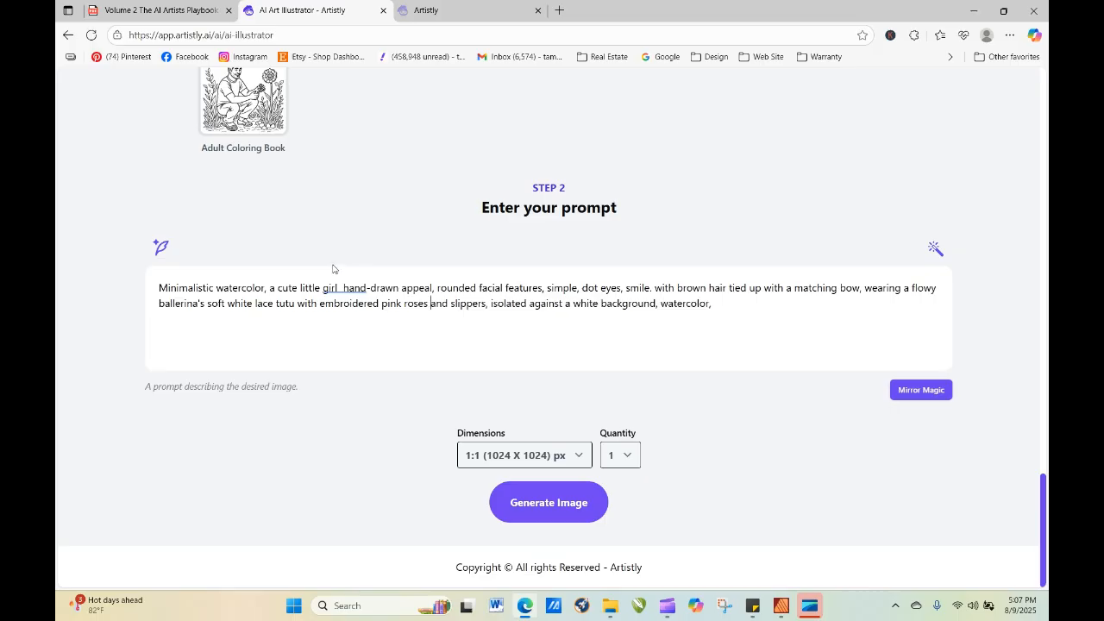
left_click(541, 503)
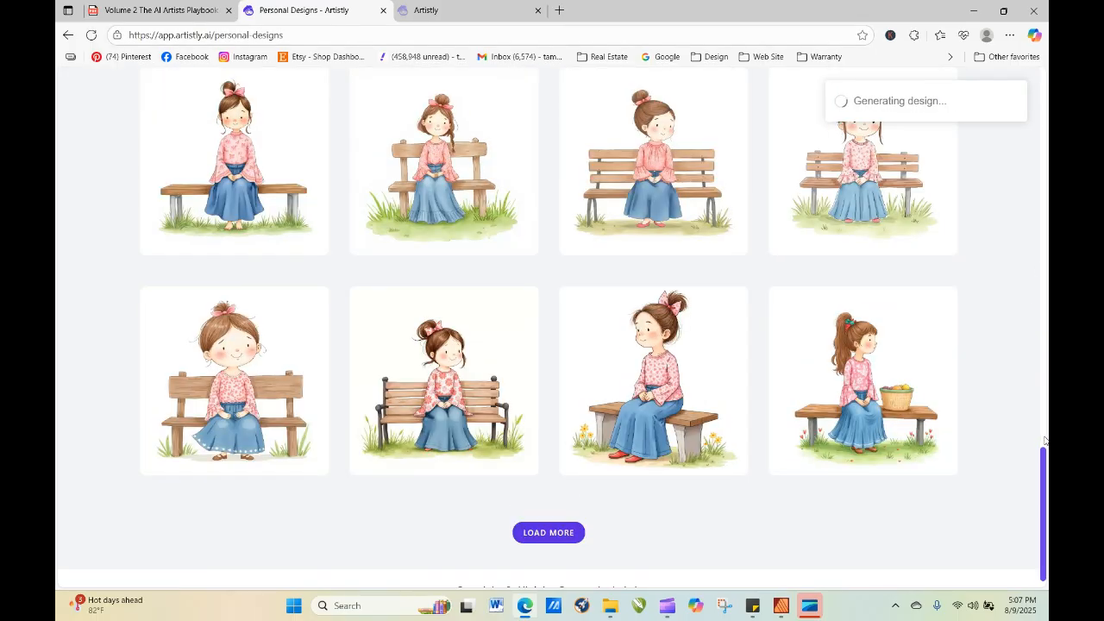
Regenerate the ponytail ballerina design with "at a ballet bar," added after "slippers," in its prompt.
left_click_drag(1044, 477, 1033, 140)
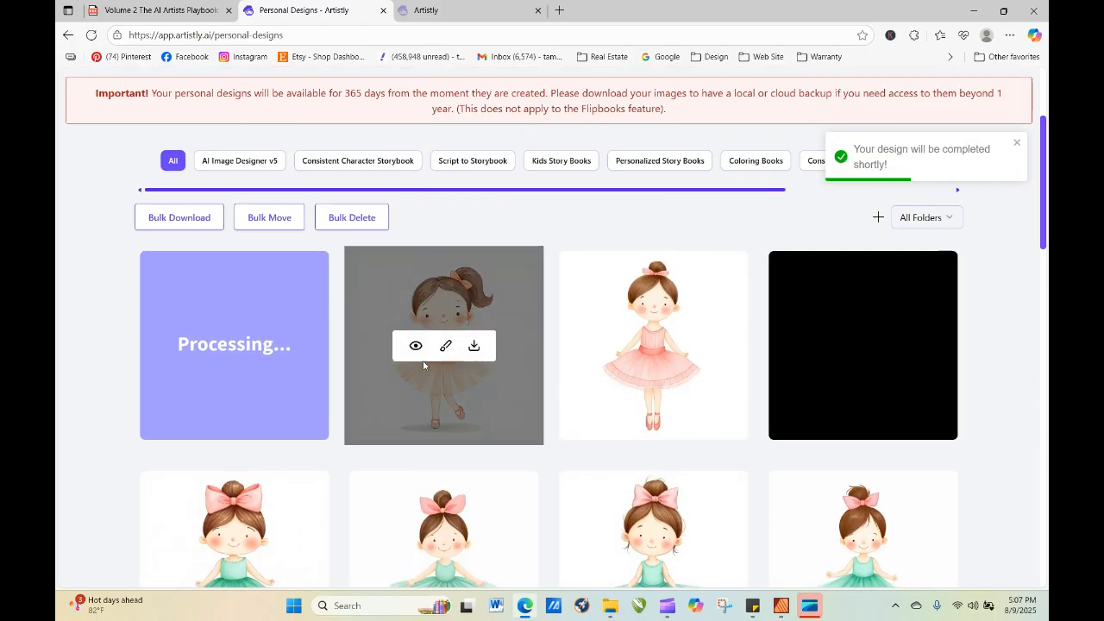
left_click(420, 345)
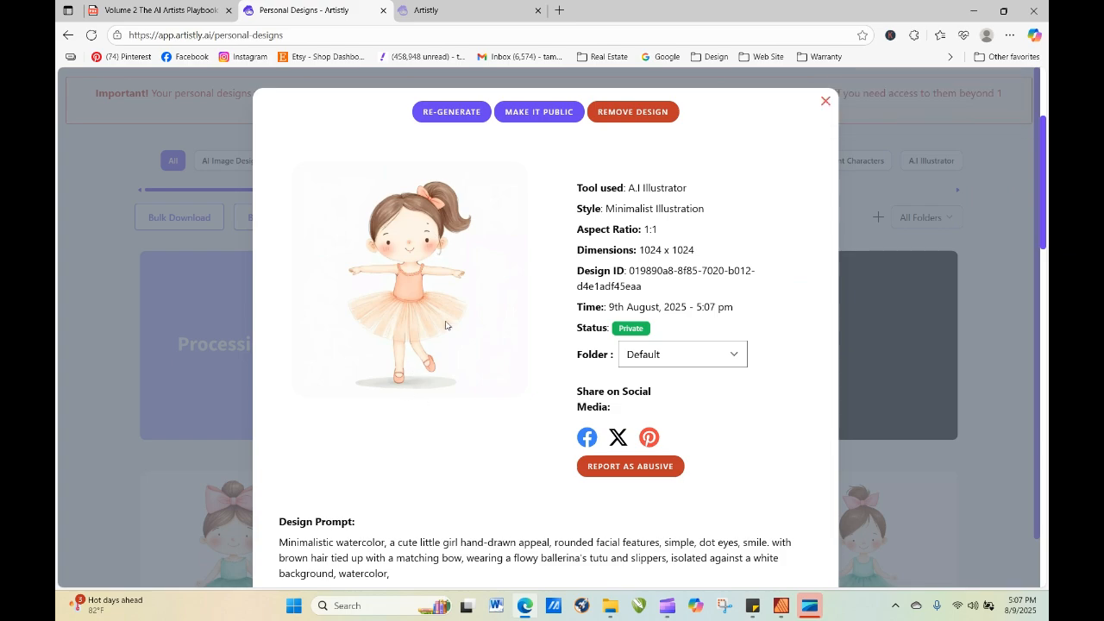
left_click(472, 114)
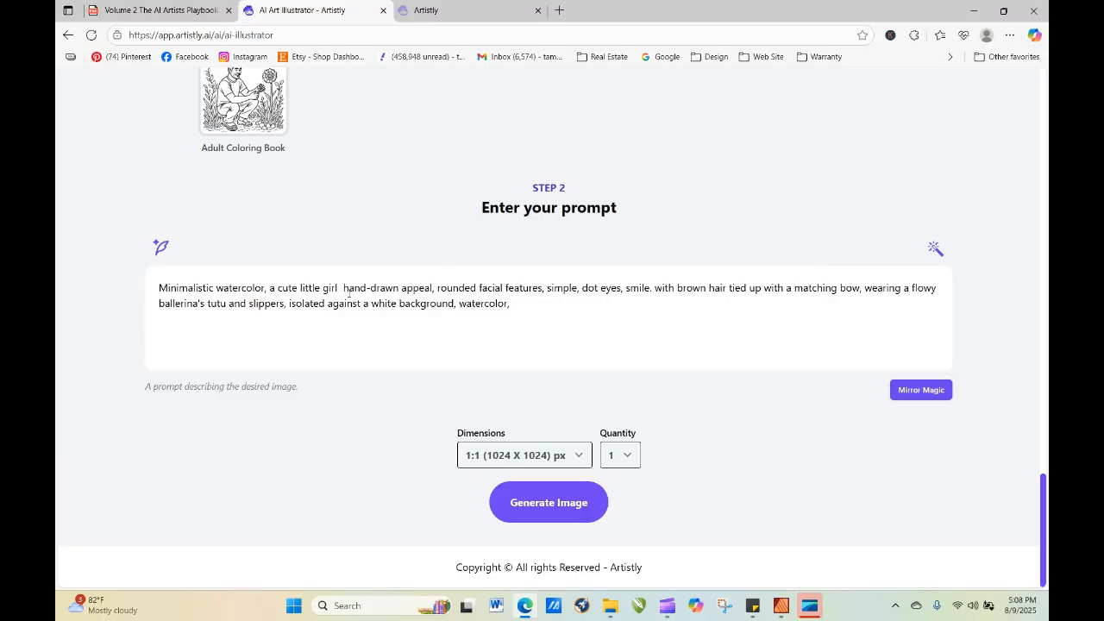
left_click(287, 306)
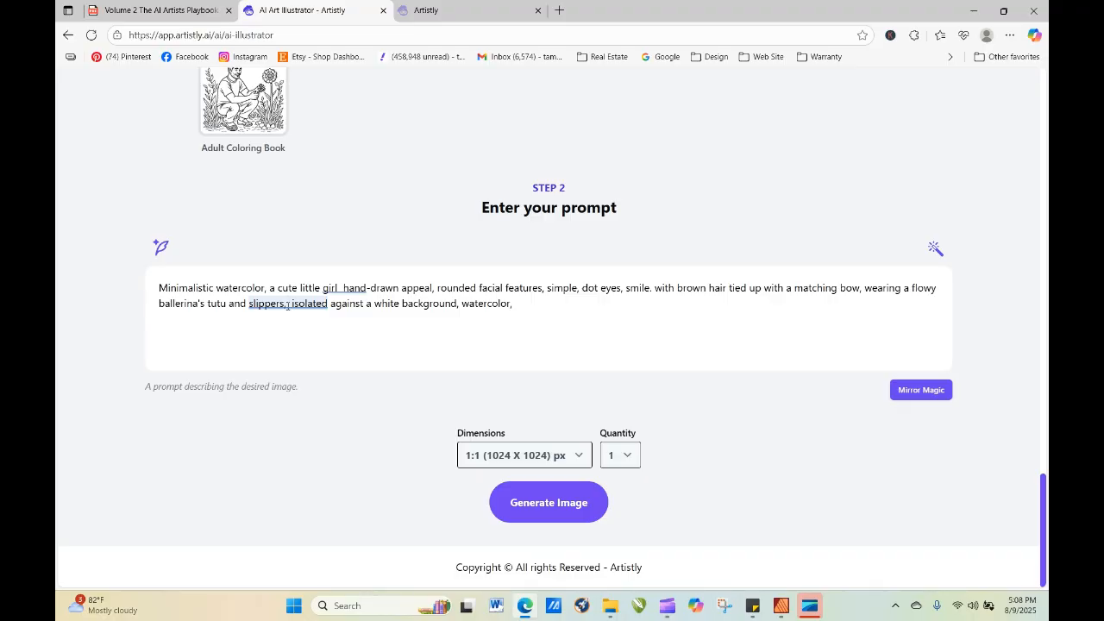
type("at a")
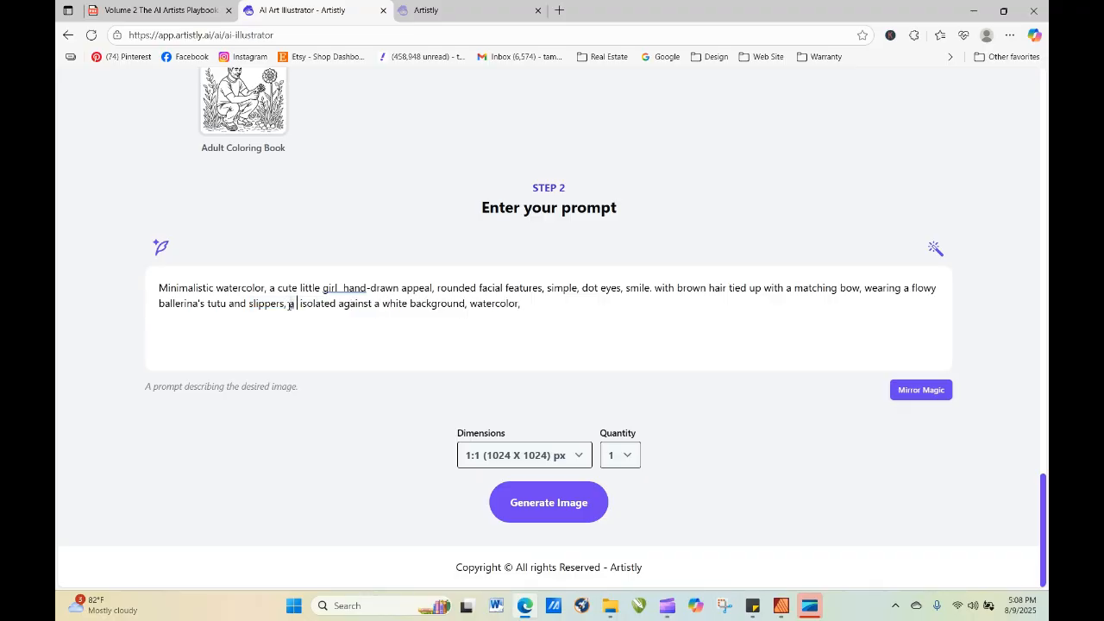
type(" b")
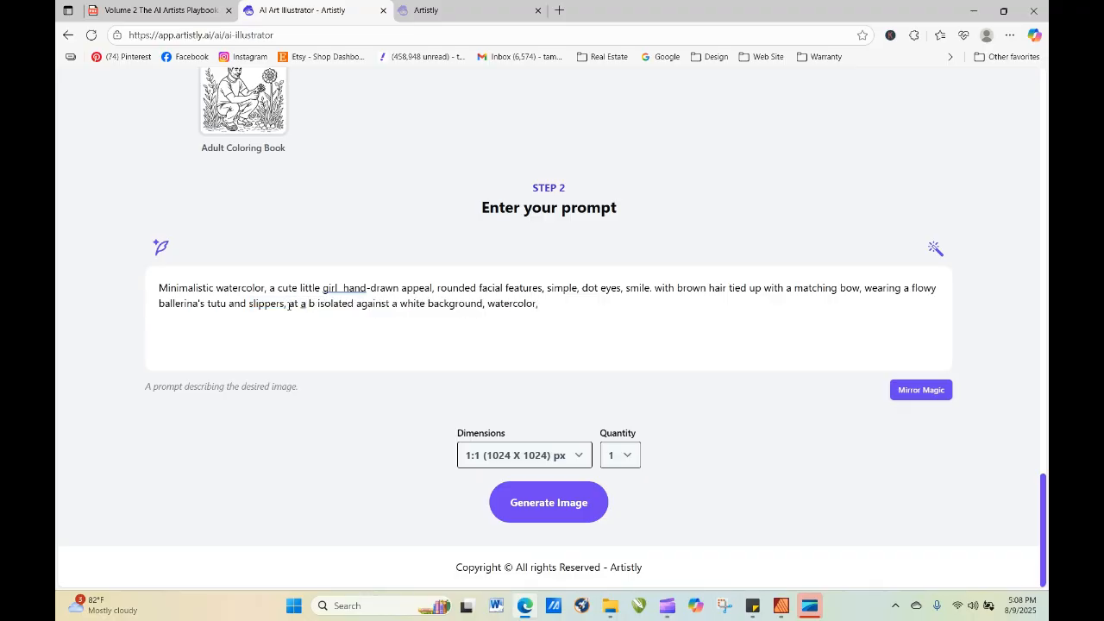
type("allet bar")
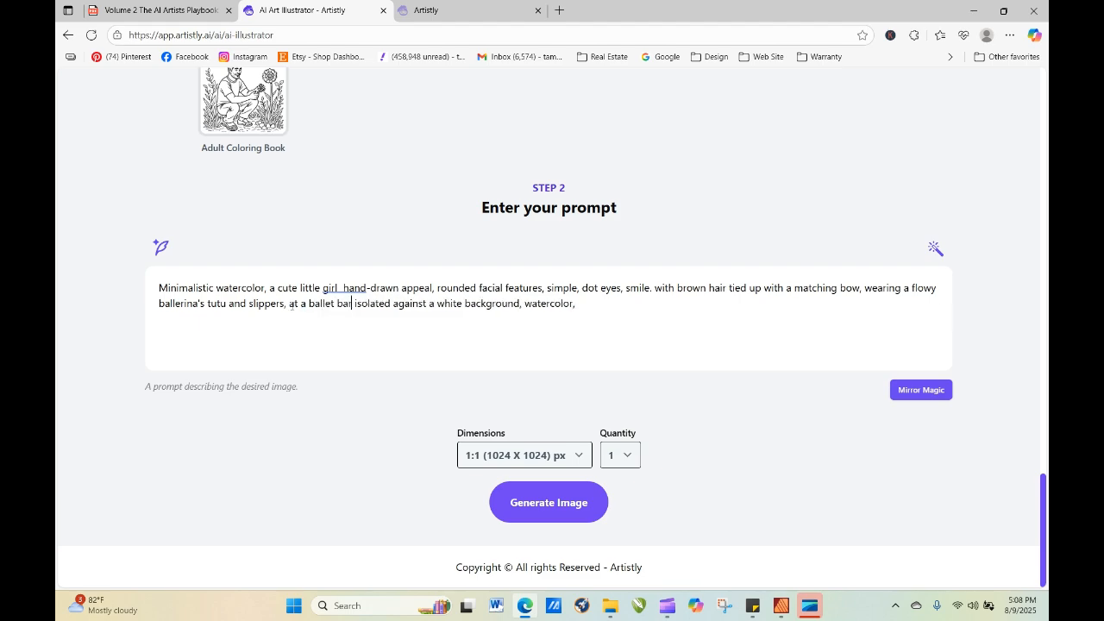
type(",")
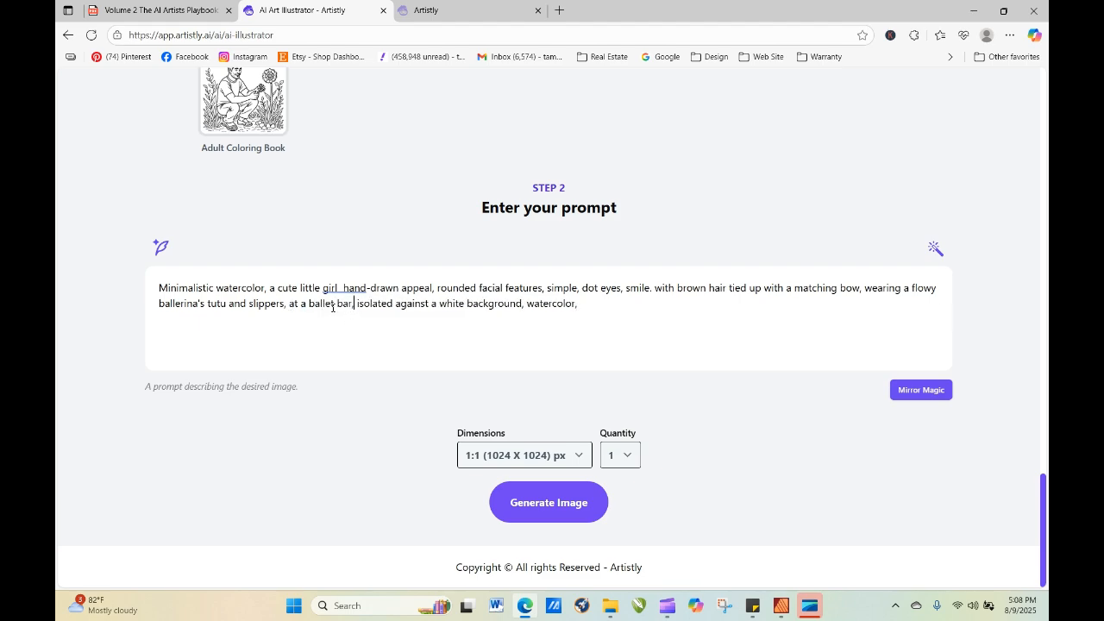
left_click(582, 515)
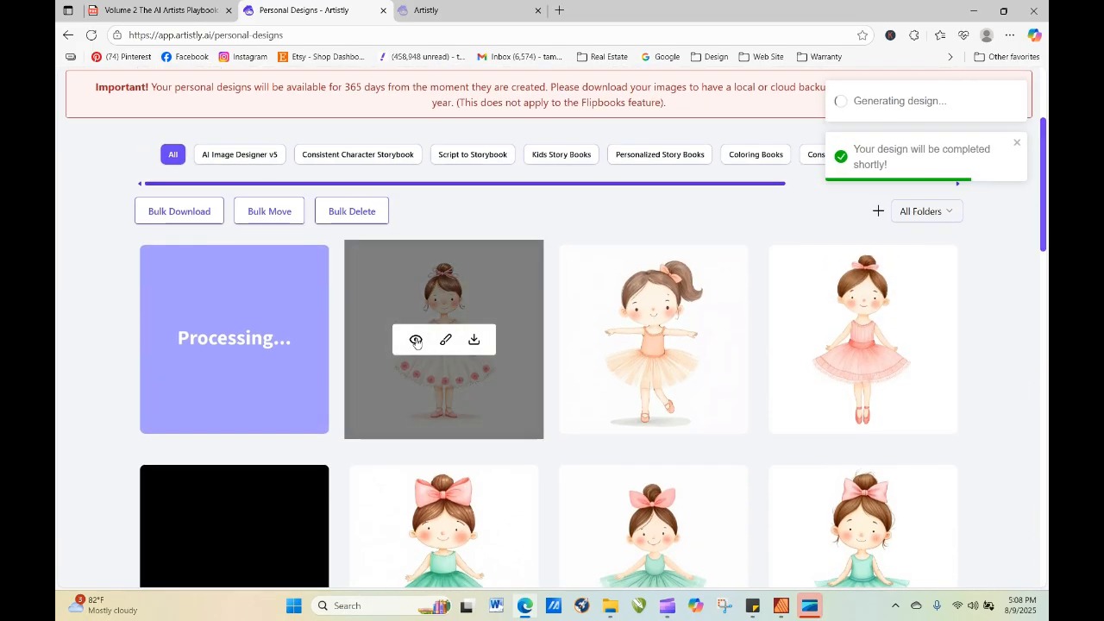
View the details of the white rose-trimmed tutu design, close them, and refresh the design gallery.
left_click(415, 337)
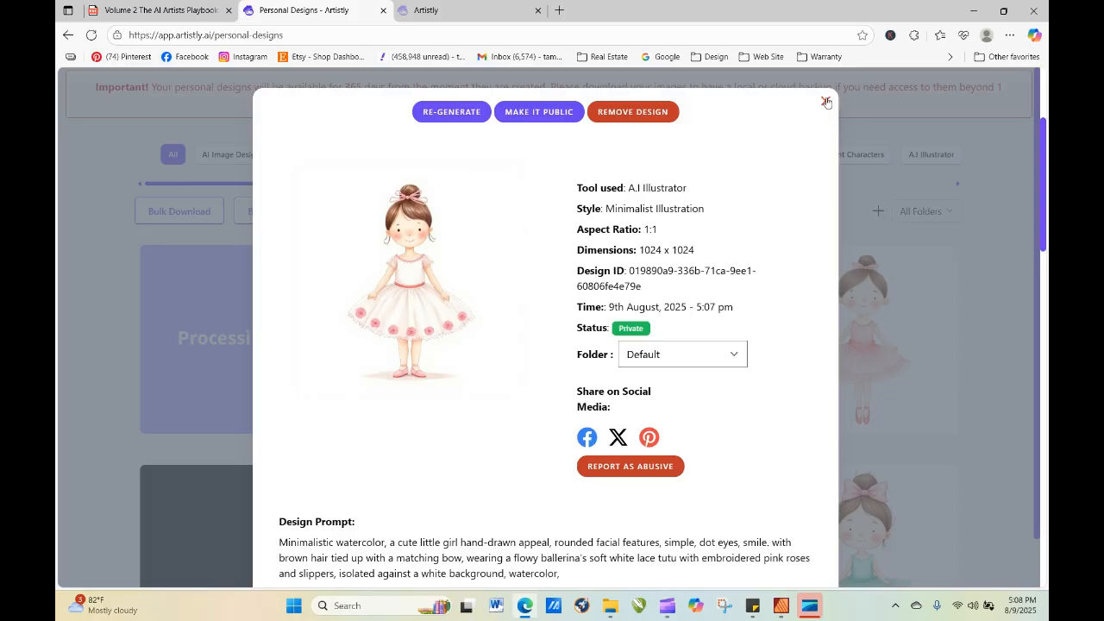
left_click(826, 102)
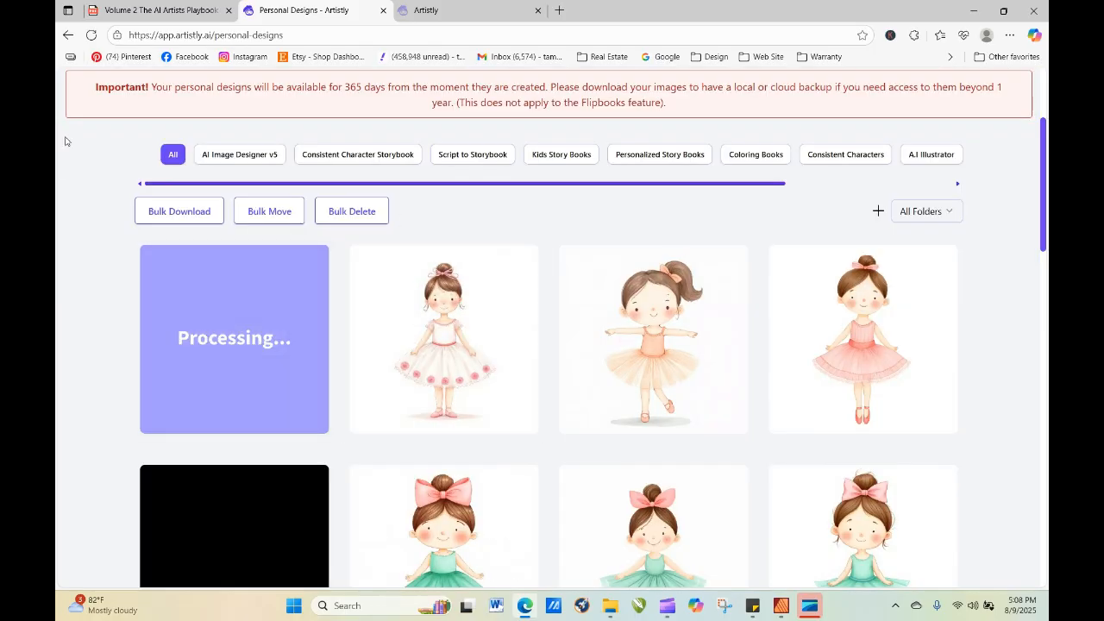
left_click(91, 36)
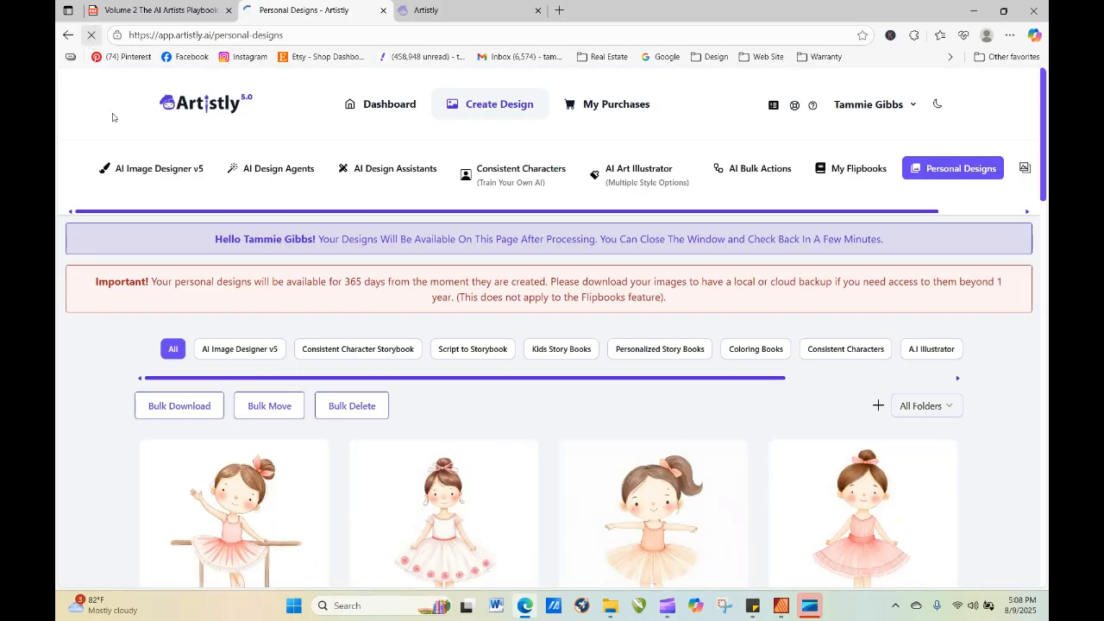
Regenerate the ballet bar design with "head and face should be softly proportionate to body" added at the end of its prompt.
left_click(211, 533)
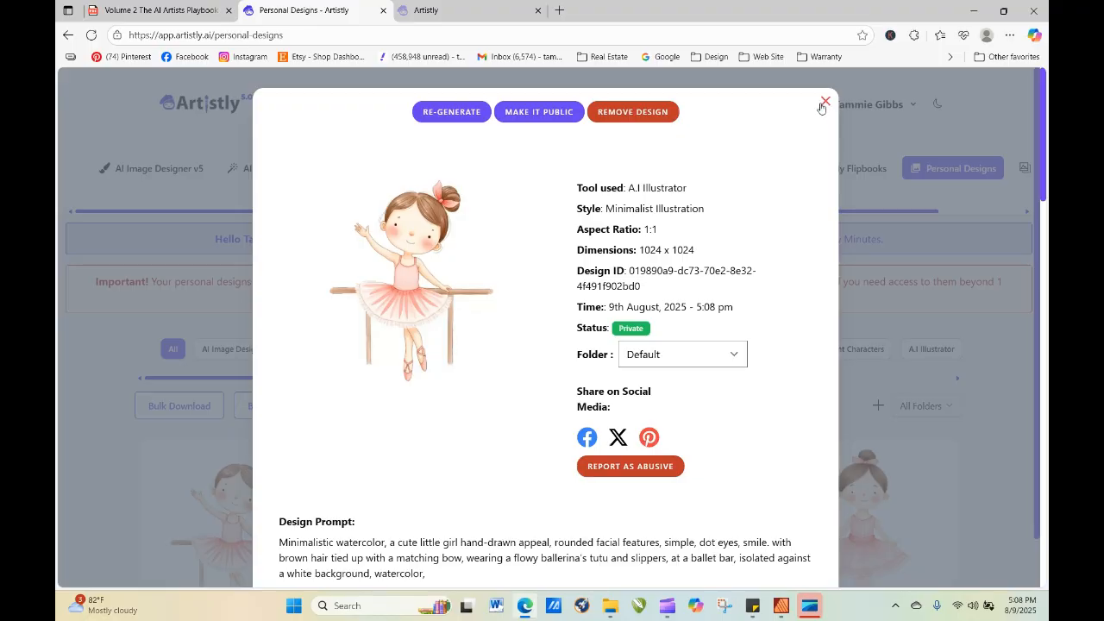
left_click(447, 112)
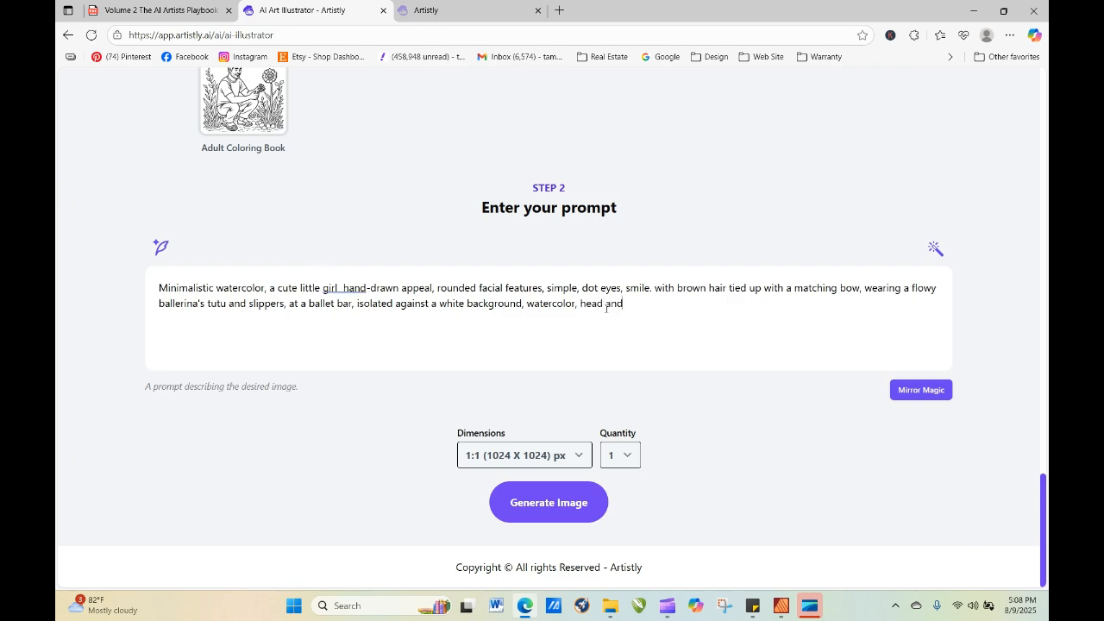
type("sho")
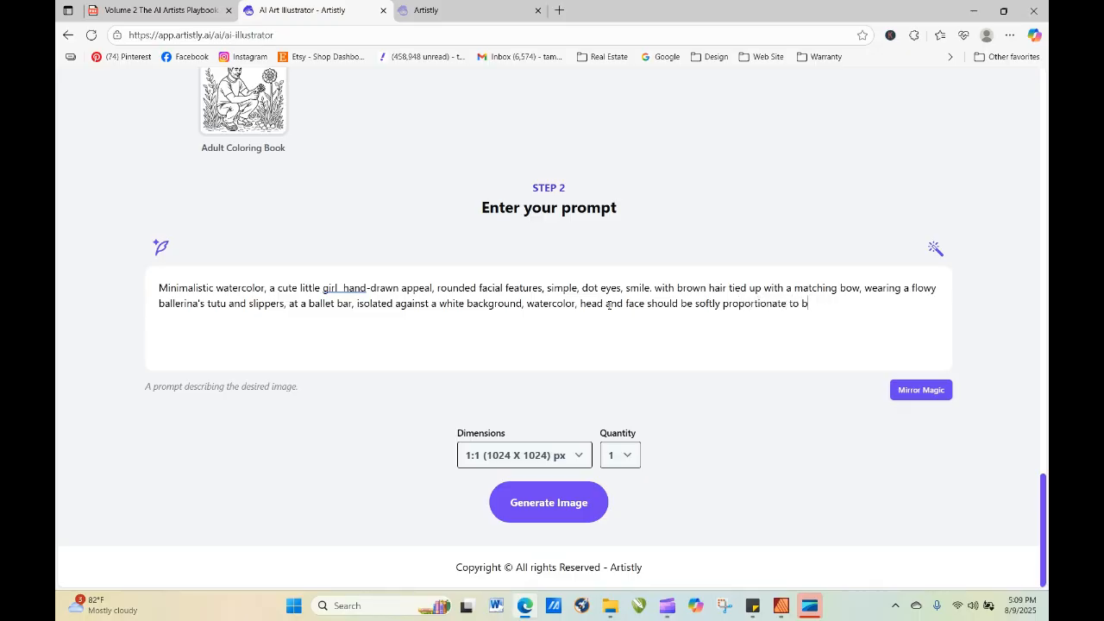
type("ody")
left_click(559, 513)
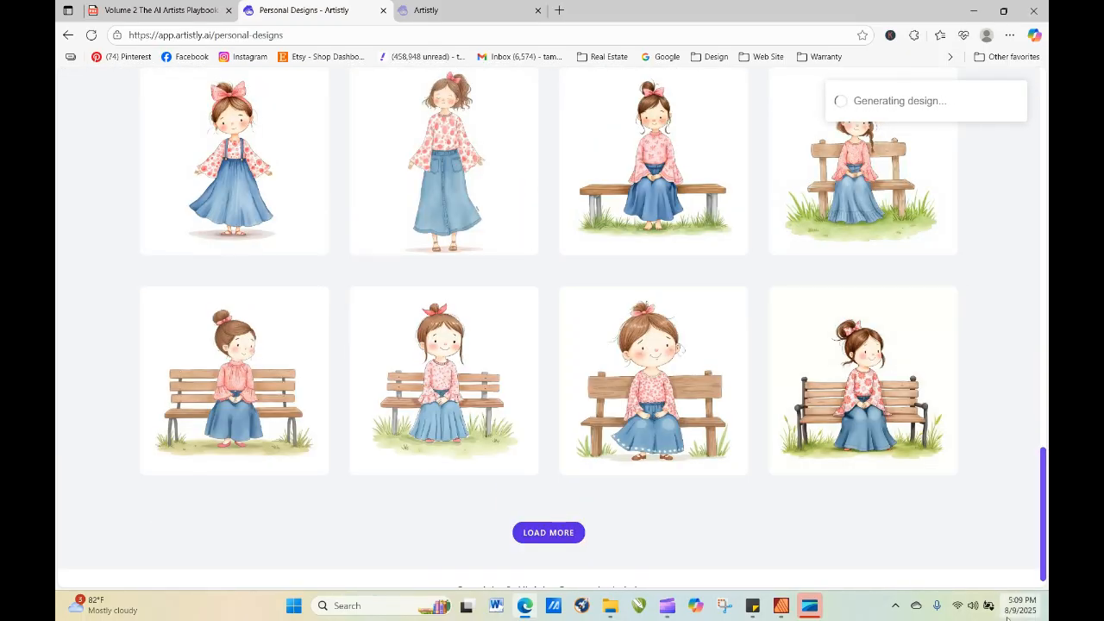
left_click_drag(1045, 479, 1016, 135)
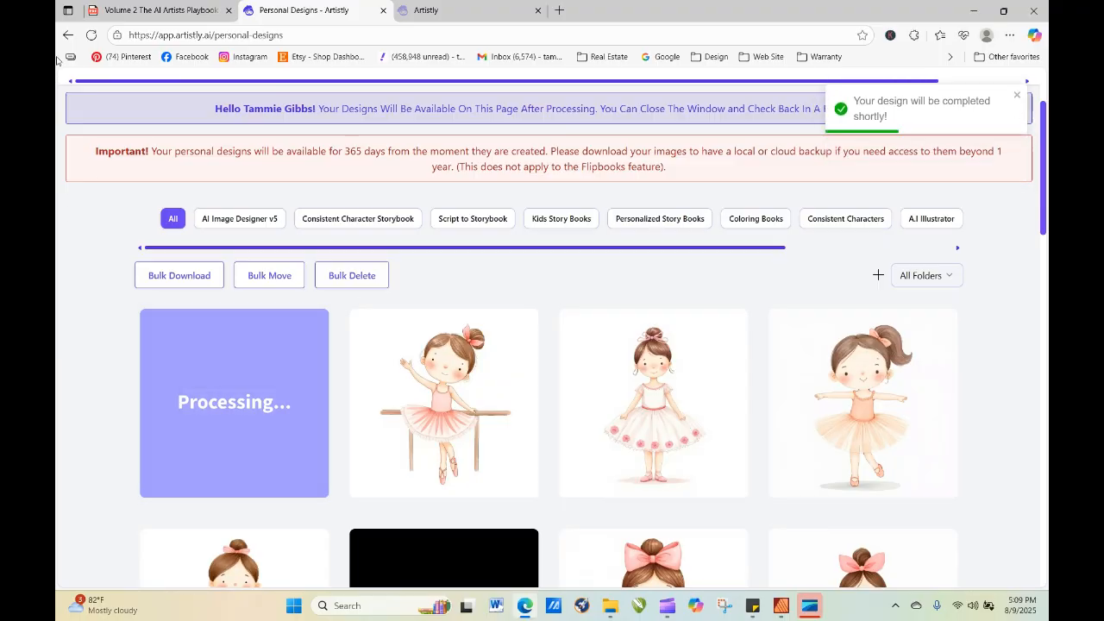
Refresh the gallery and regenerate the newest ballet bar design with "tied up with a matching bow" removed from its prompt.
left_click(90, 35)
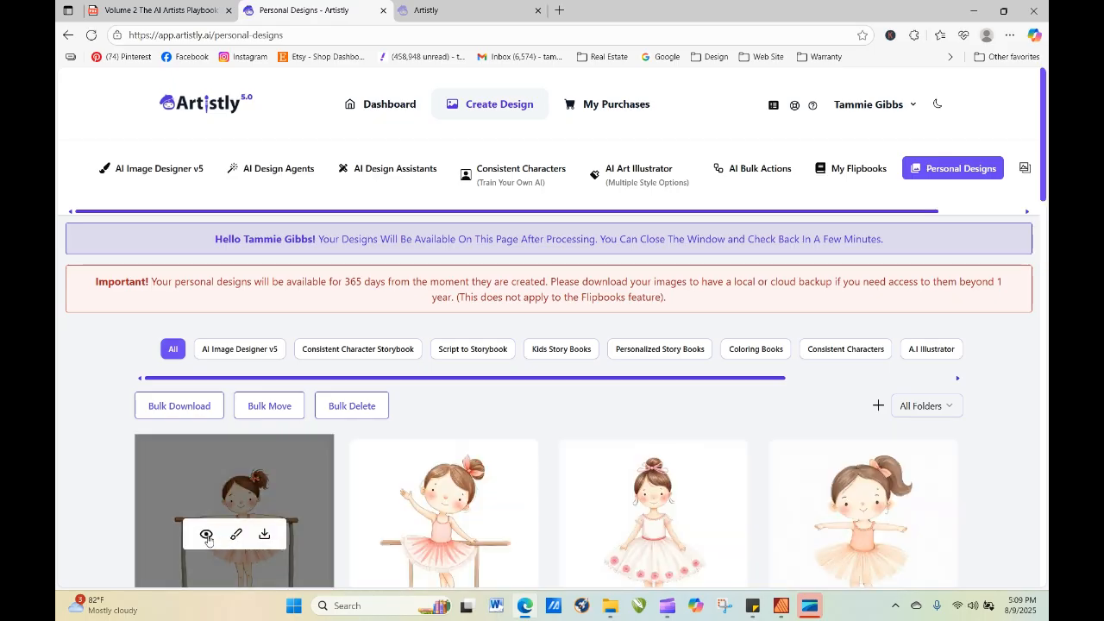
left_click(211, 542)
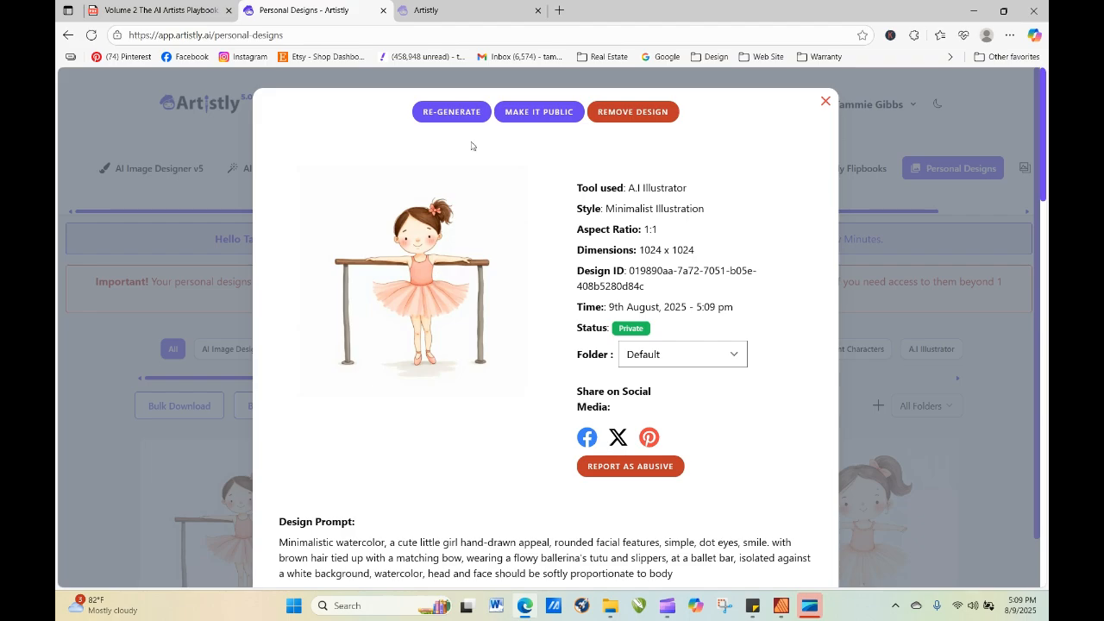
left_click(451, 112)
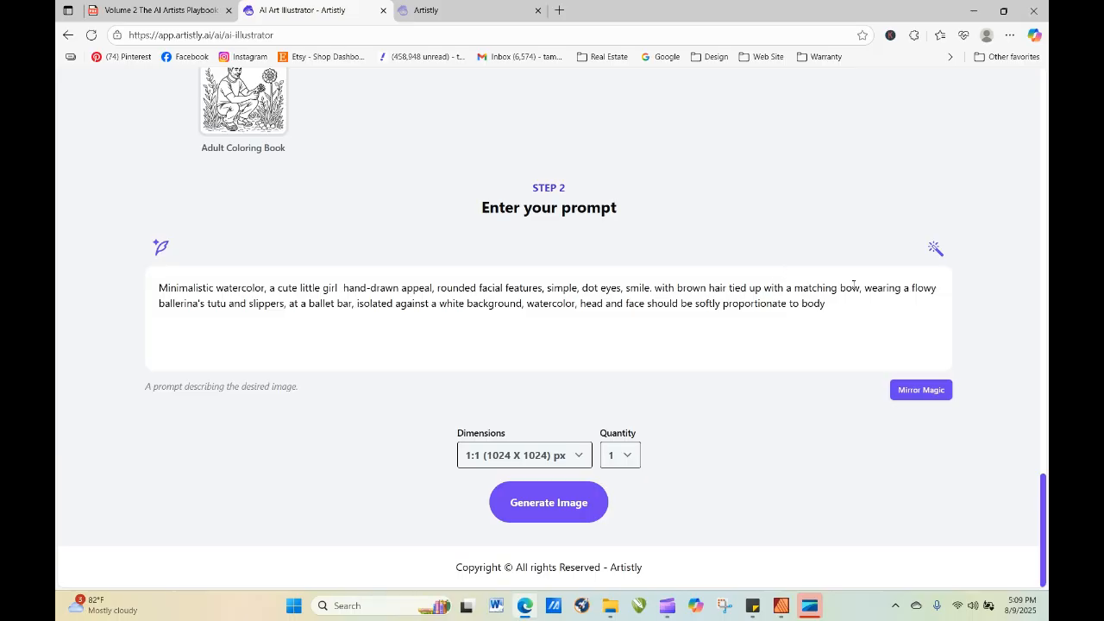
left_click_drag(860, 289, 728, 289)
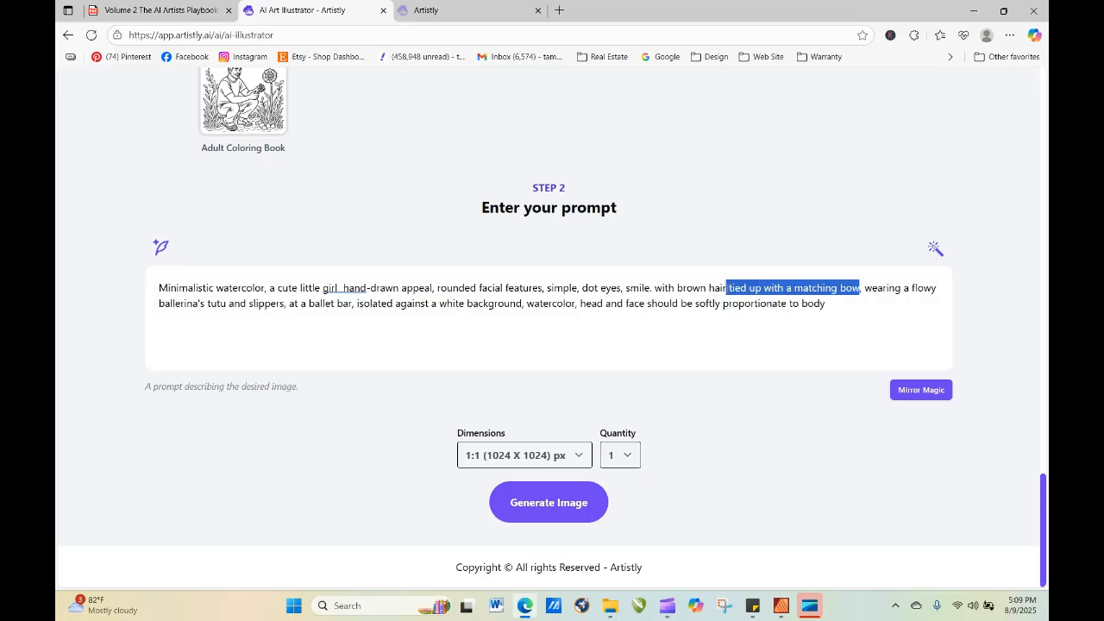
key("BackSpace")
key("Return")
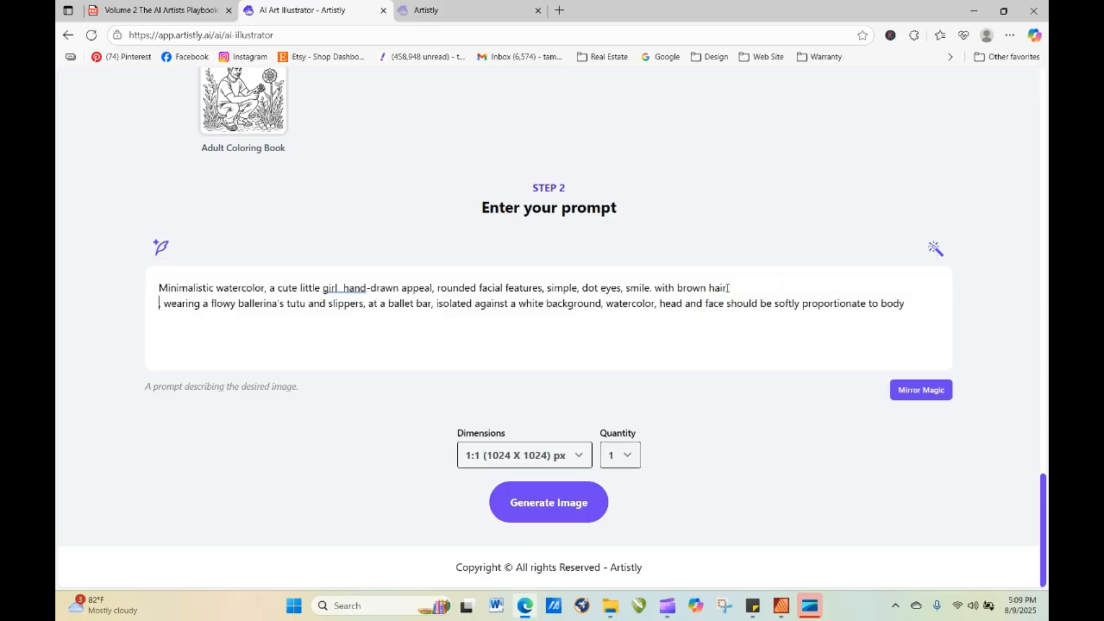
left_click(573, 509)
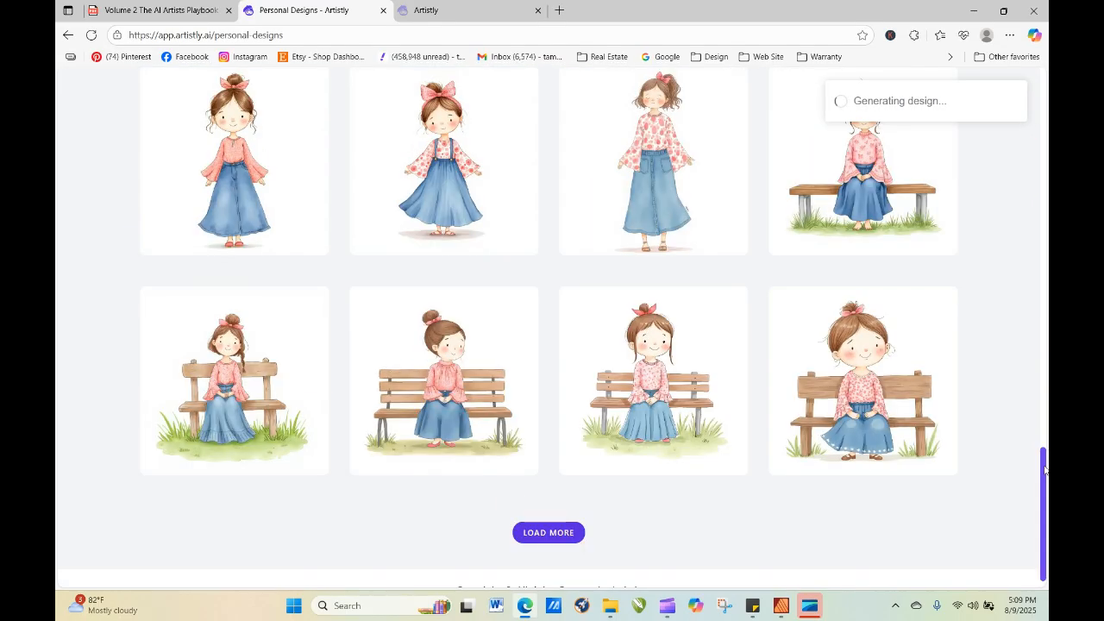
Copy the full design prompt from the ponytail ballerina design's details and close them.
left_click_drag(1045, 543, 1048, 240)
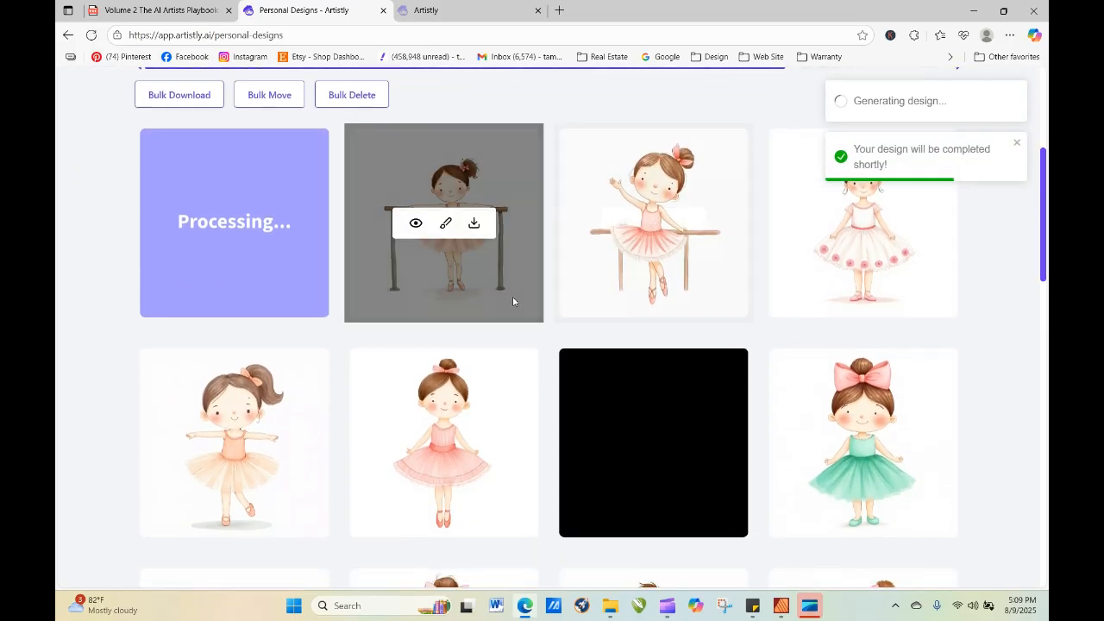
left_click(207, 444)
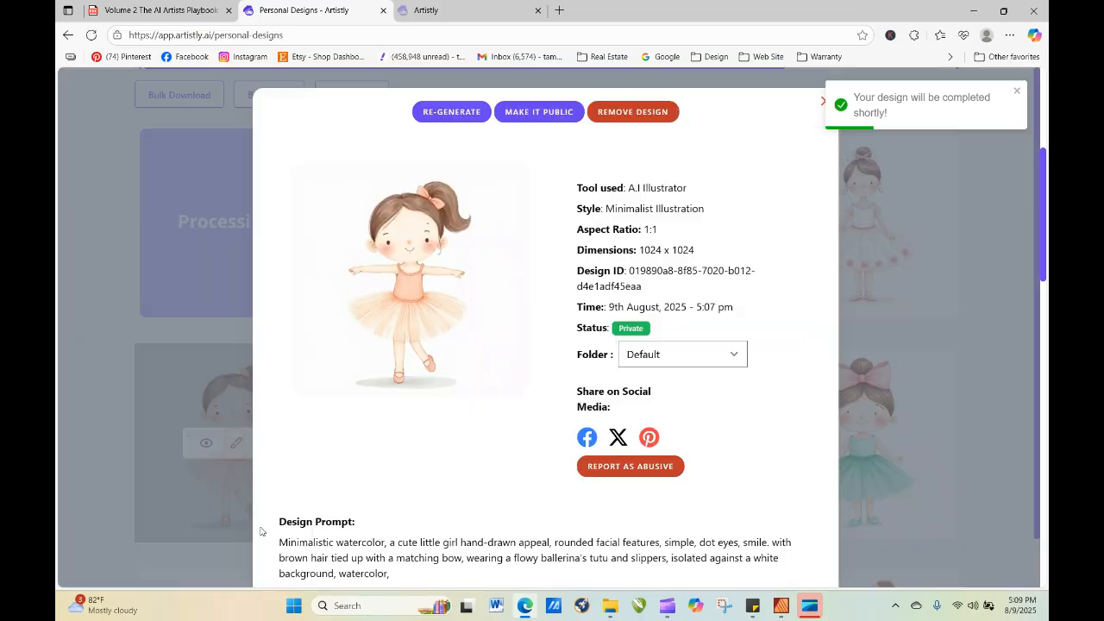
left_click_drag(280, 544, 399, 578)
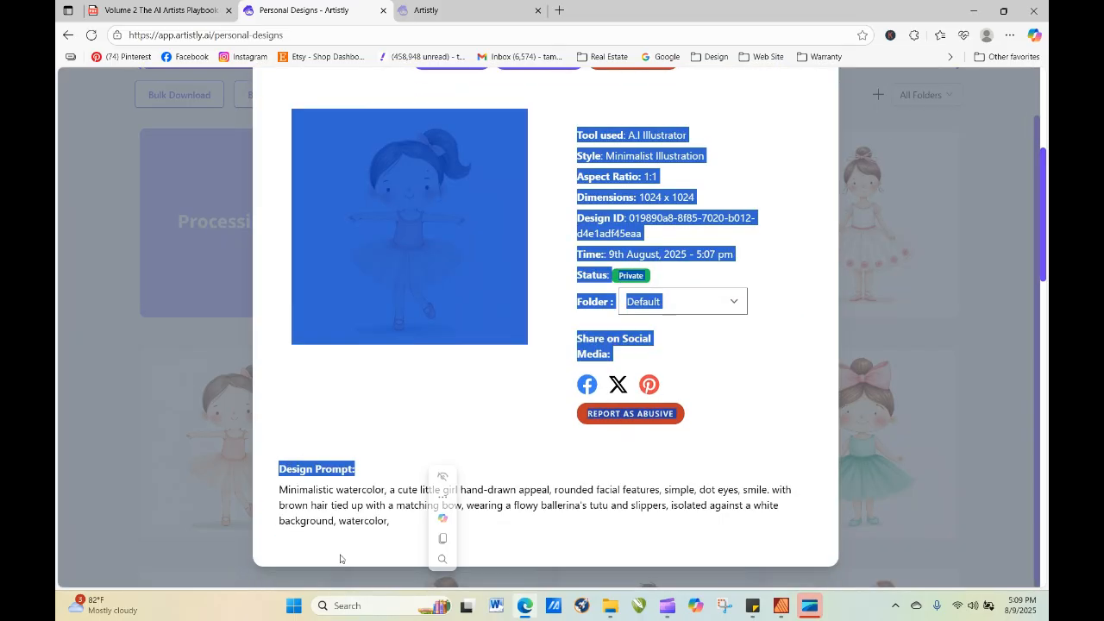
left_click(323, 519)
left_click_drag(280, 490, 390, 523)
key("ctrl+c")
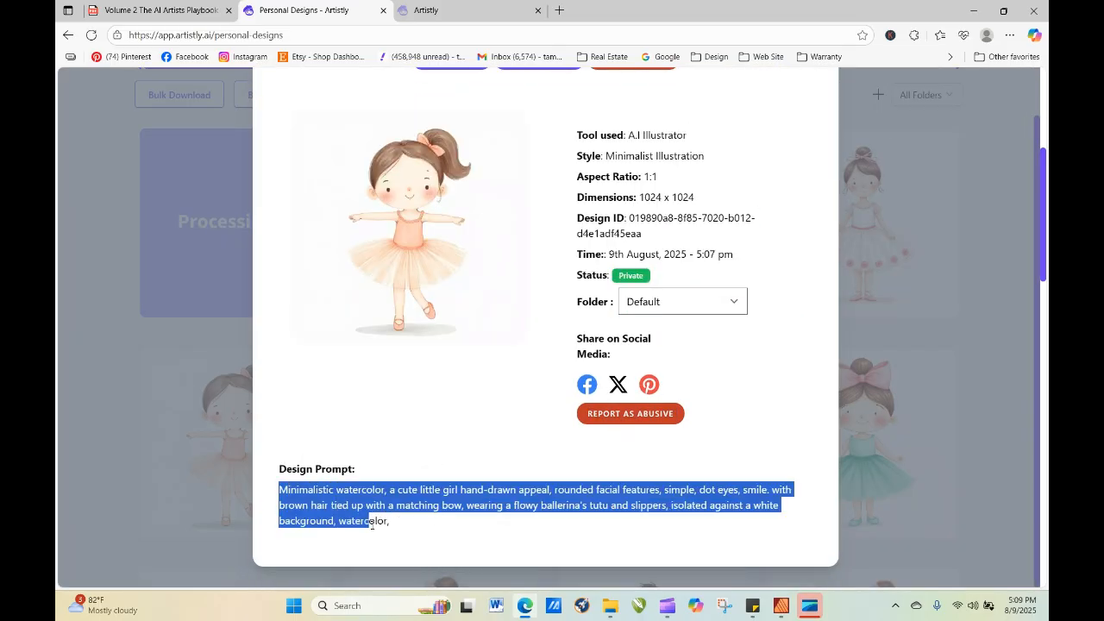
right_click(405, 519)
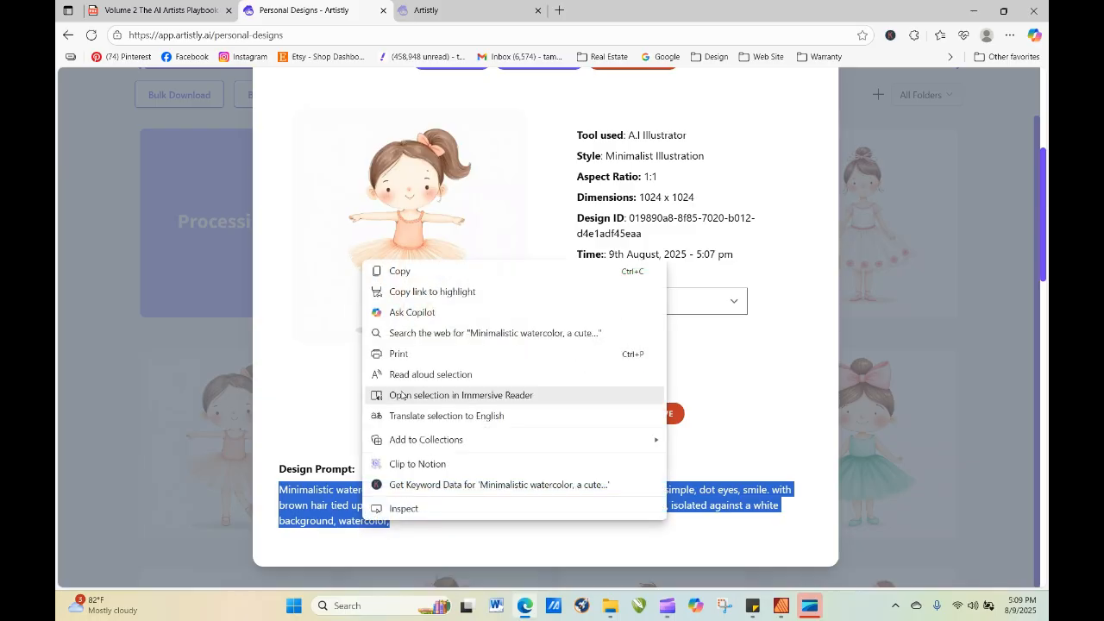
left_click(415, 275)
left_click(964, 172)
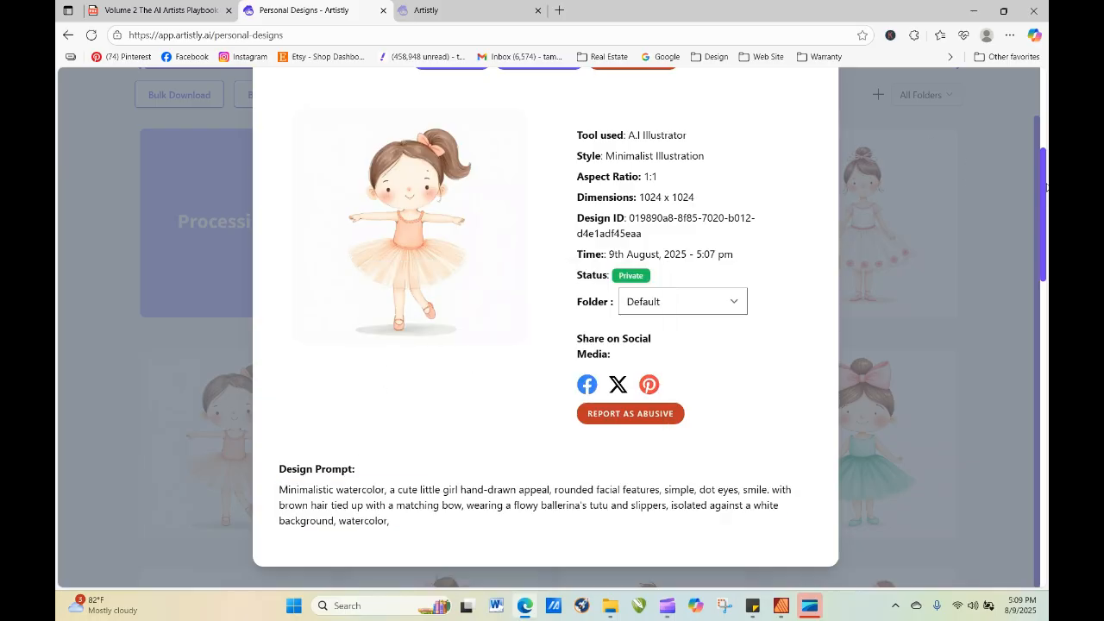
scroll(1036, 183, "up", 2)
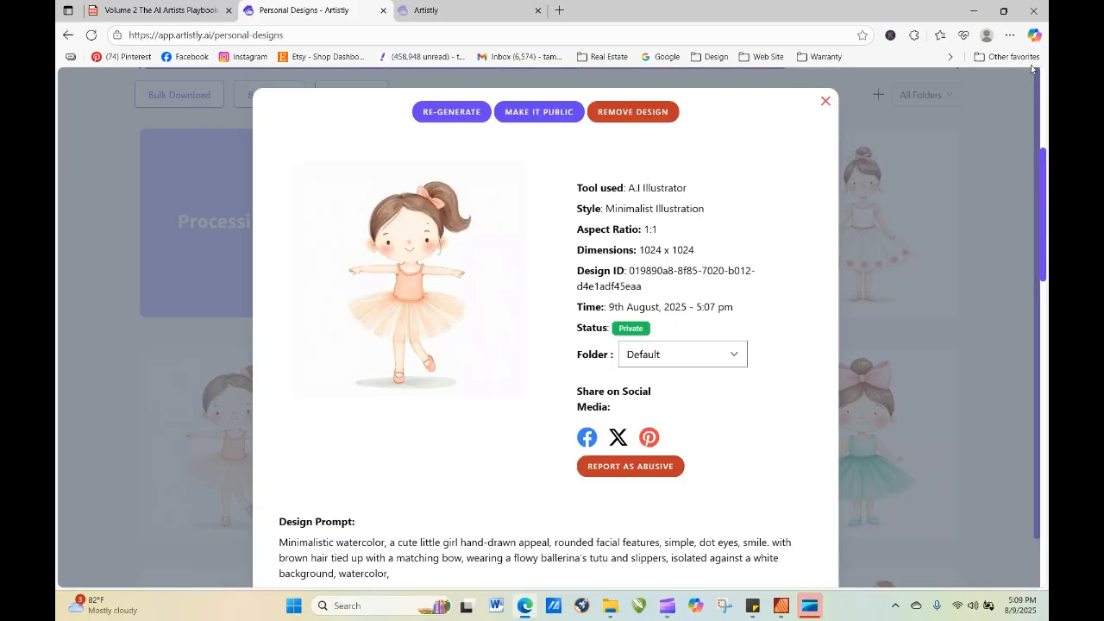
left_click(826, 101)
Refresh the design gallery, view the details of the newest ballet bar design, and close them.
left_click(92, 36)
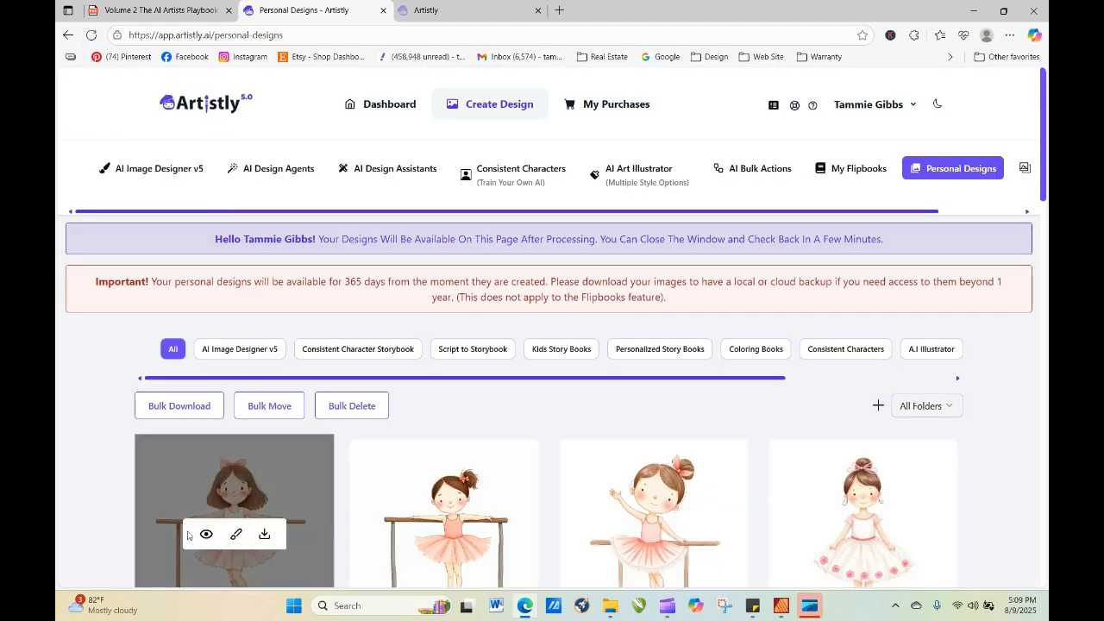
left_click(202, 535)
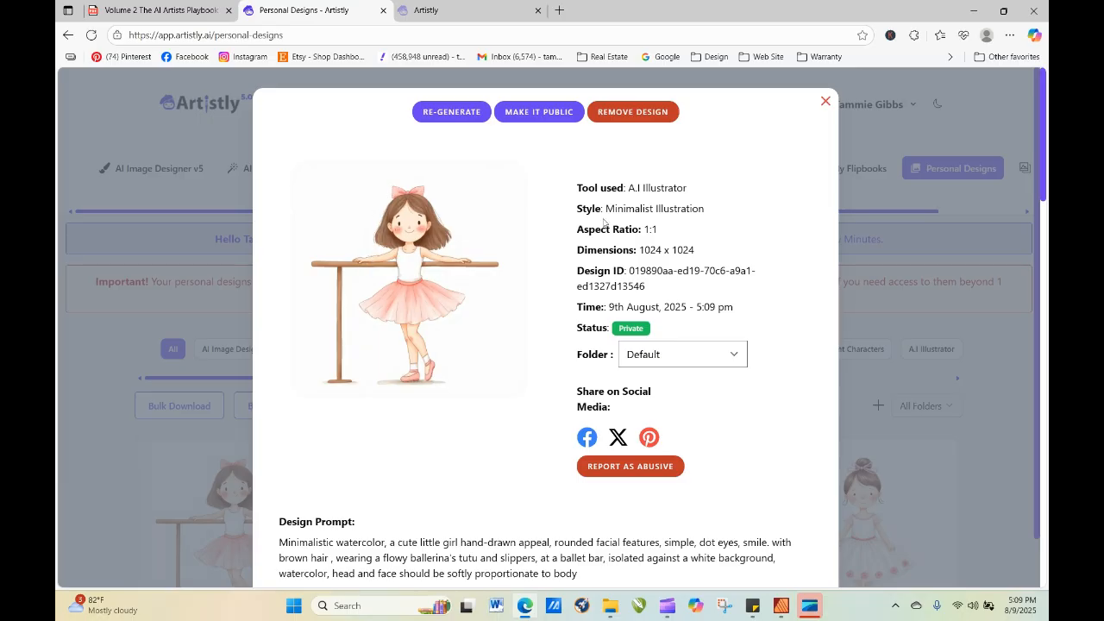
left_click(826, 101)
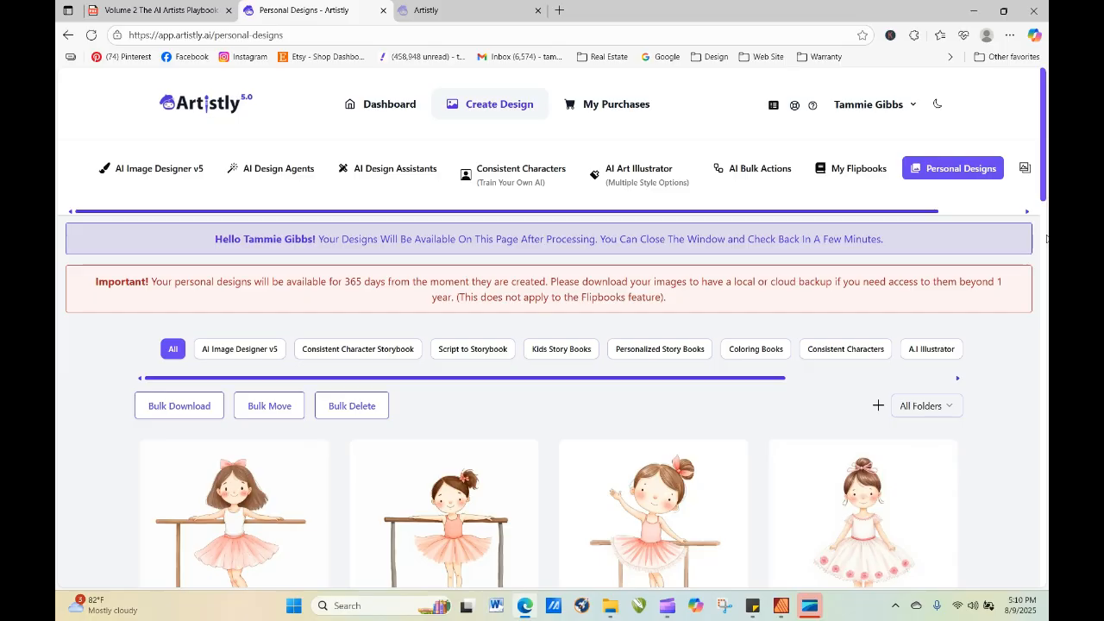
left_click_drag(1043, 136, 1044, 82)
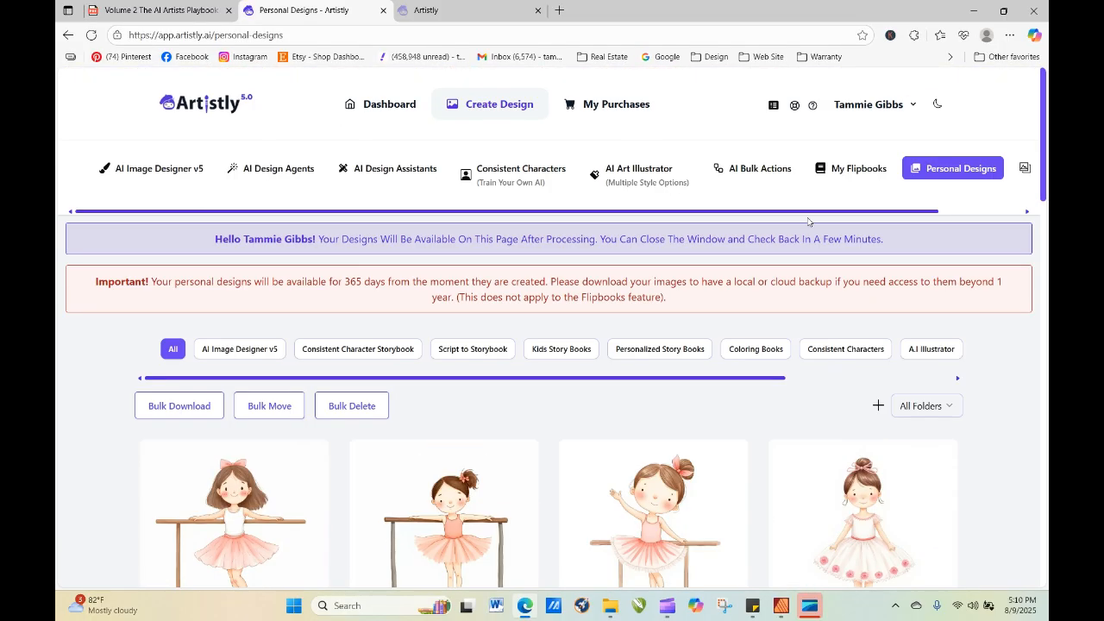
Generate an AI Art Illustrator image in the Whimsical Fantasy Illustration style from the copied ballerina prompt and refresh the gallery.
left_click(656, 173)
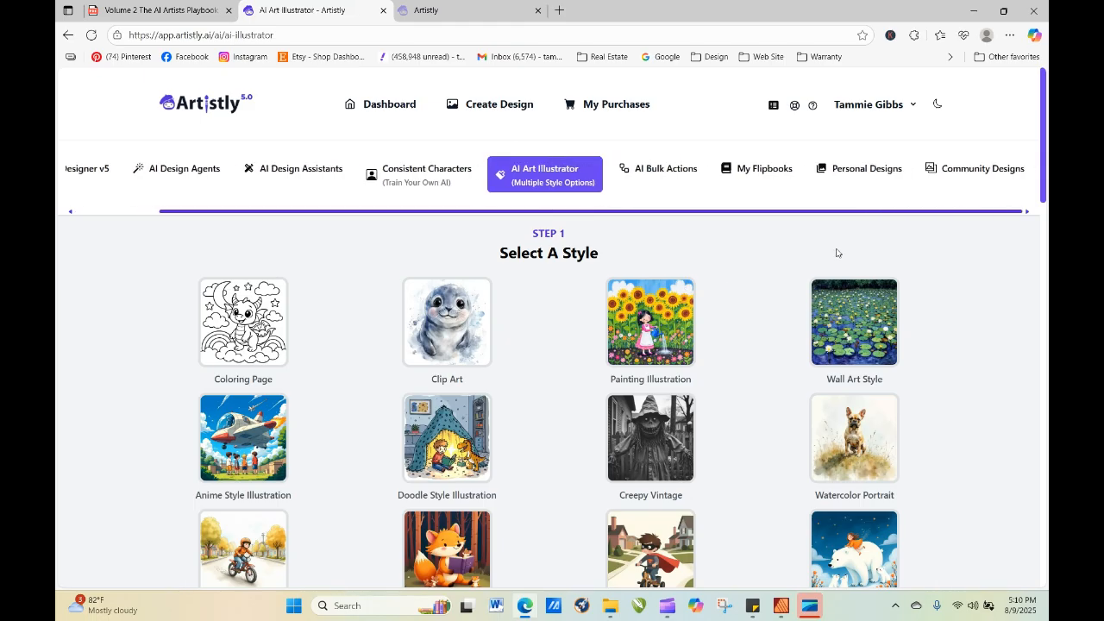
left_click_drag(1044, 169, 1044, 272)
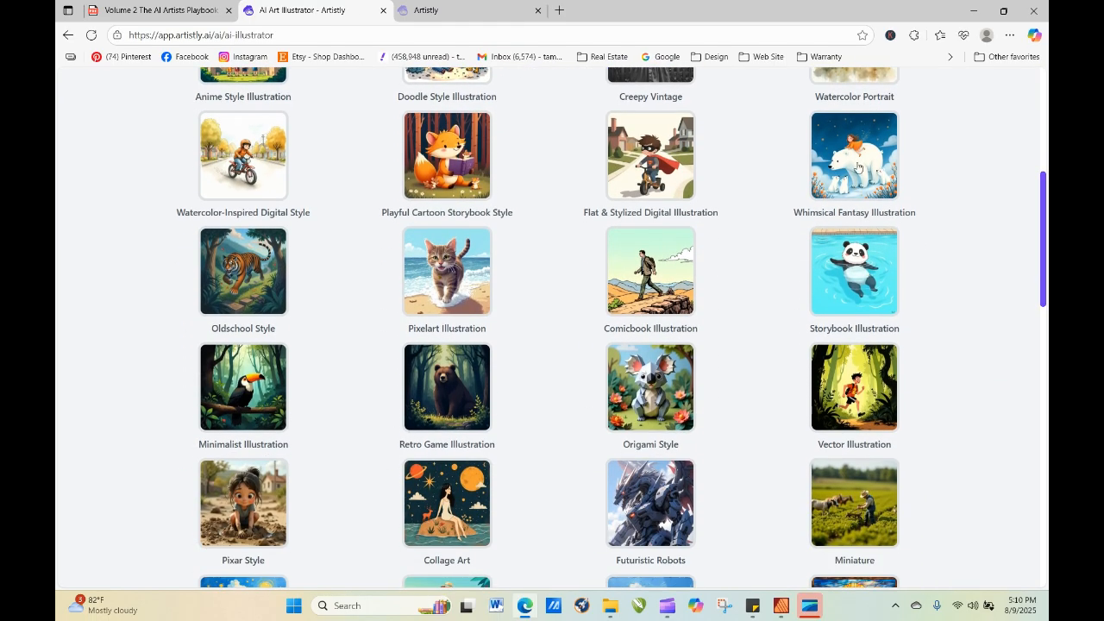
scroll(496, 297, "down", 15)
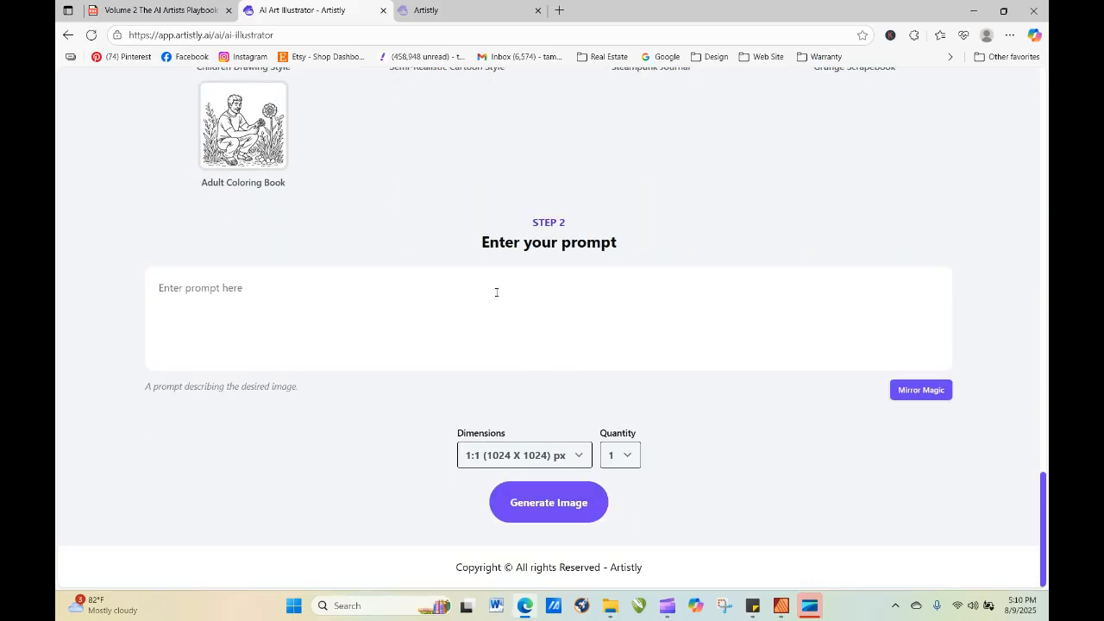
right_click(496, 292)
left_click(518, 419)
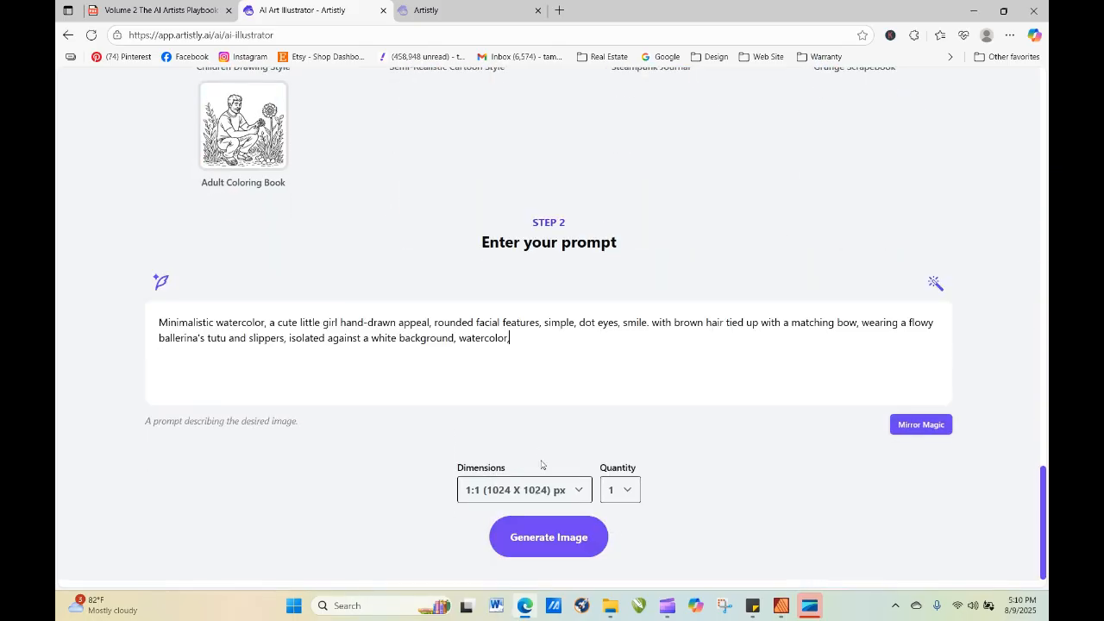
left_click(557, 543)
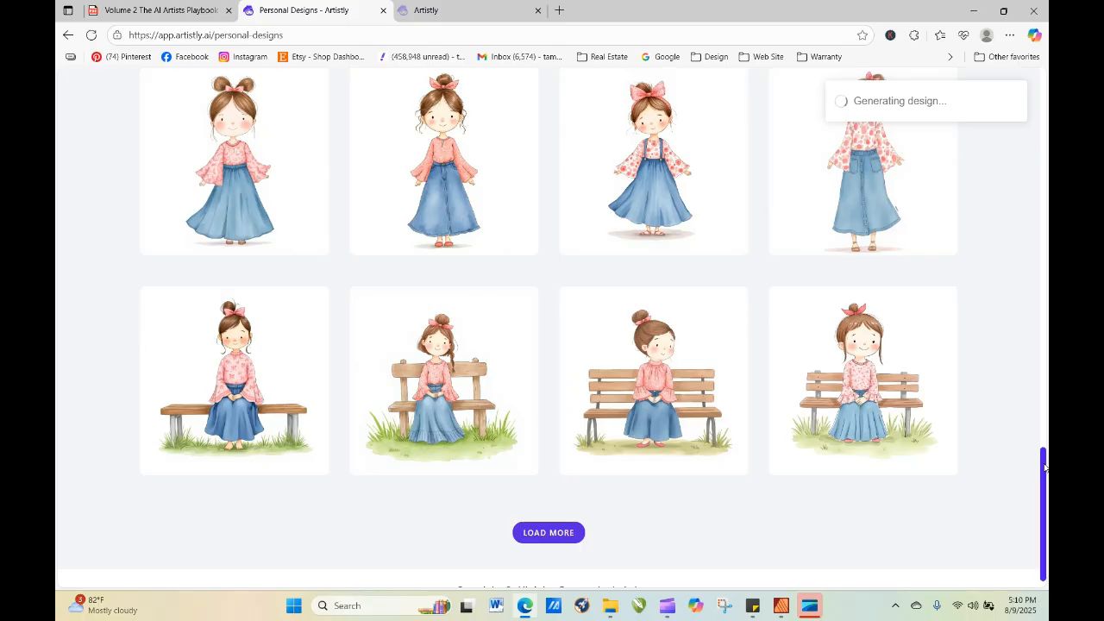
left_click_drag(1045, 468, 1039, 124)
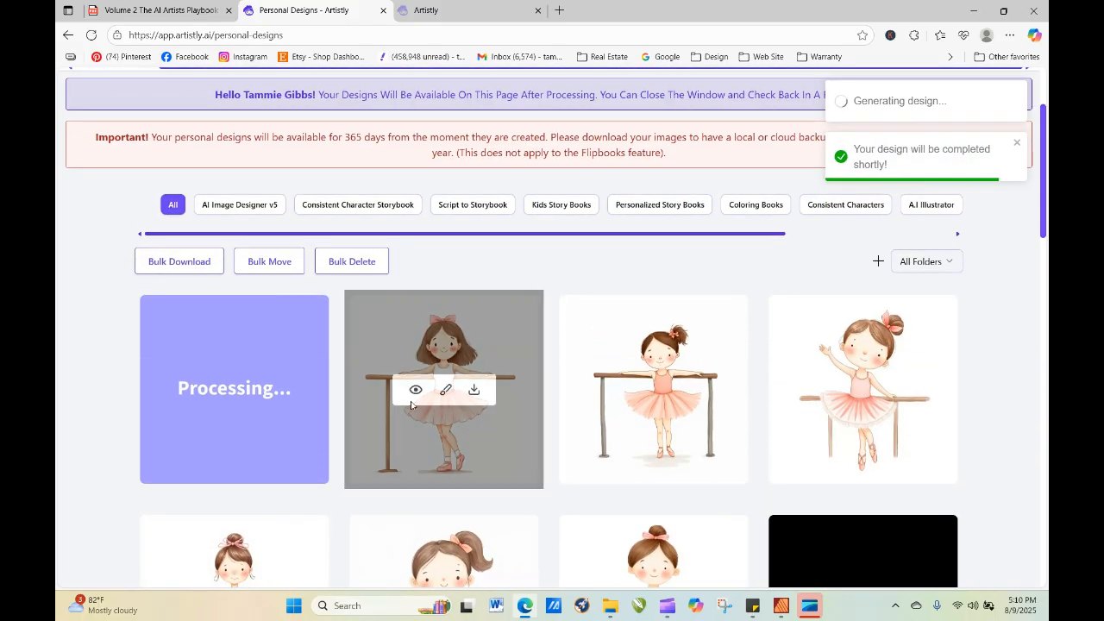
left_click(91, 35)
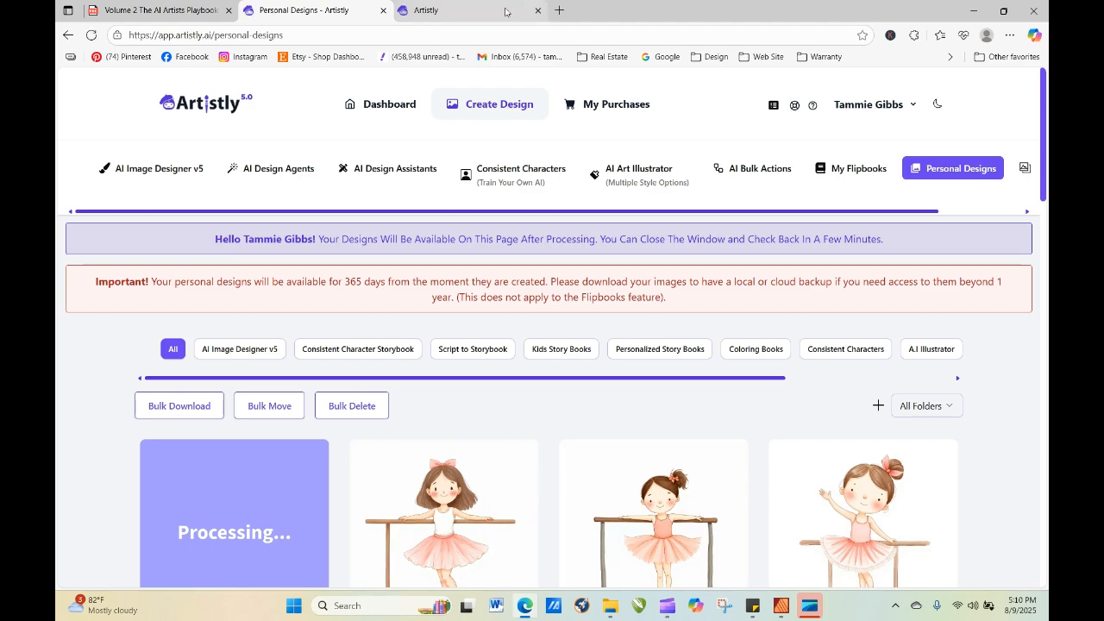
Leave the editor project in the other browser tab, open Personal Designs there, and view the newest orange-bow ballerina's details.
left_click(494, 12)
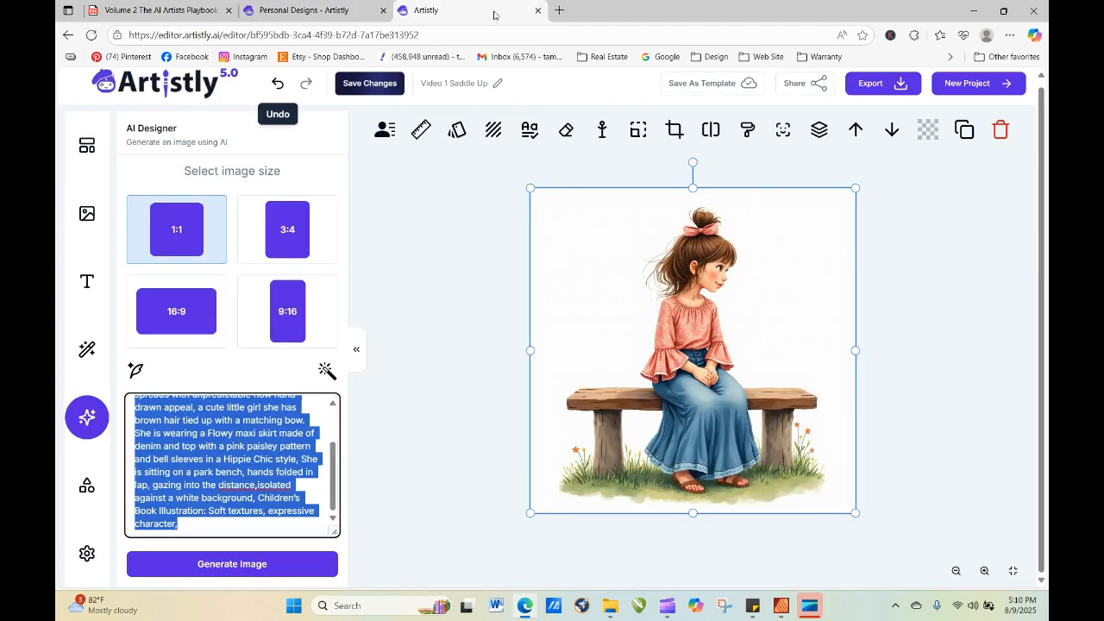
left_click(172, 84)
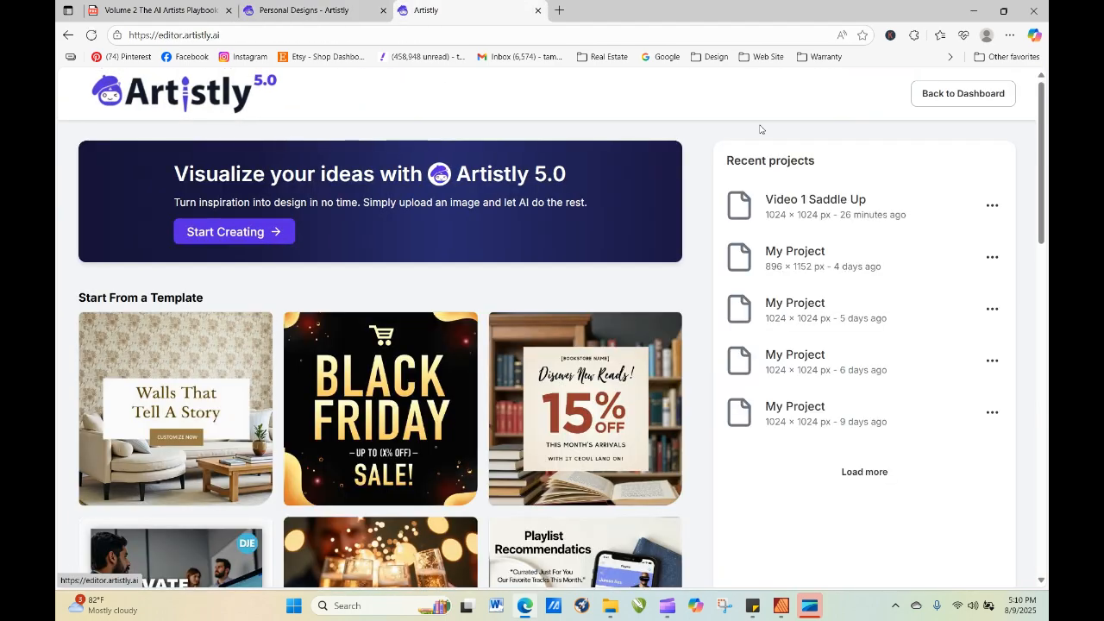
left_click(947, 96)
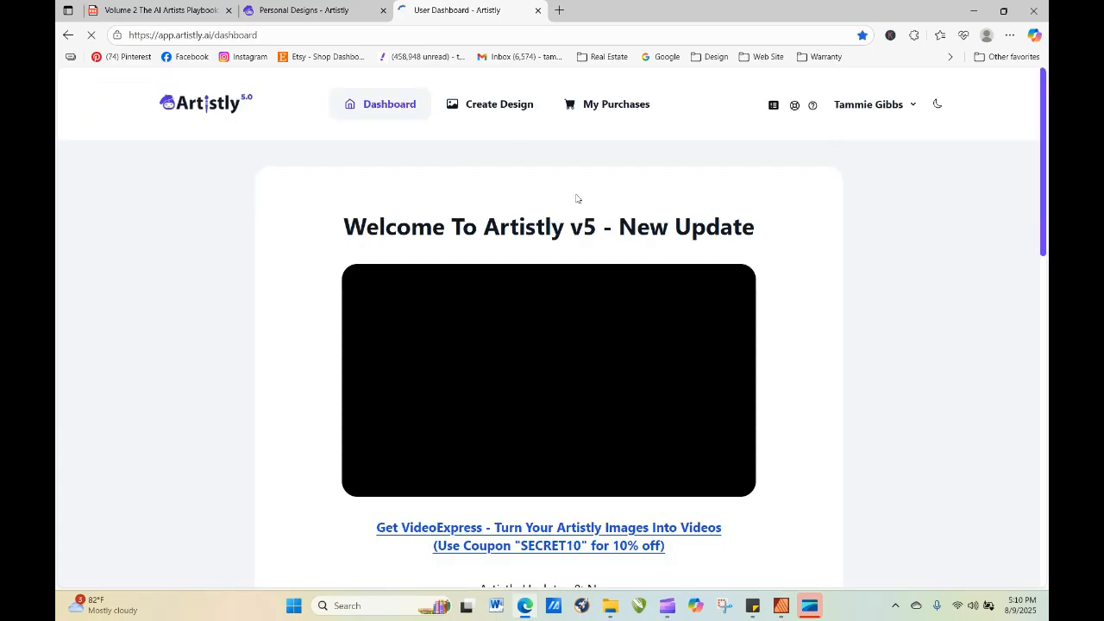
left_click(511, 106)
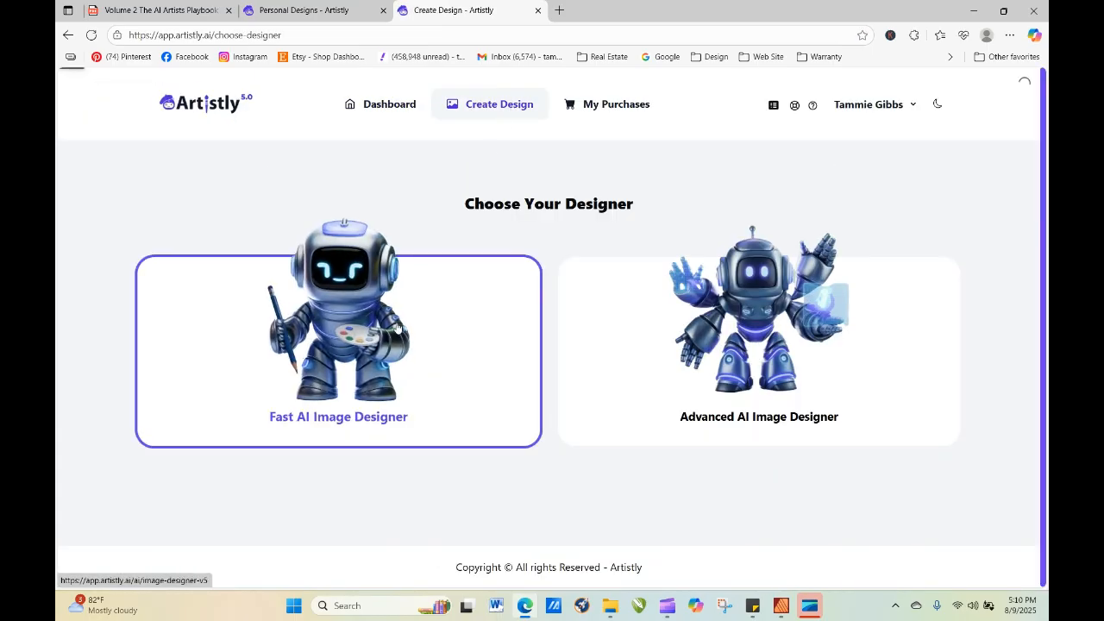
left_click(398, 327)
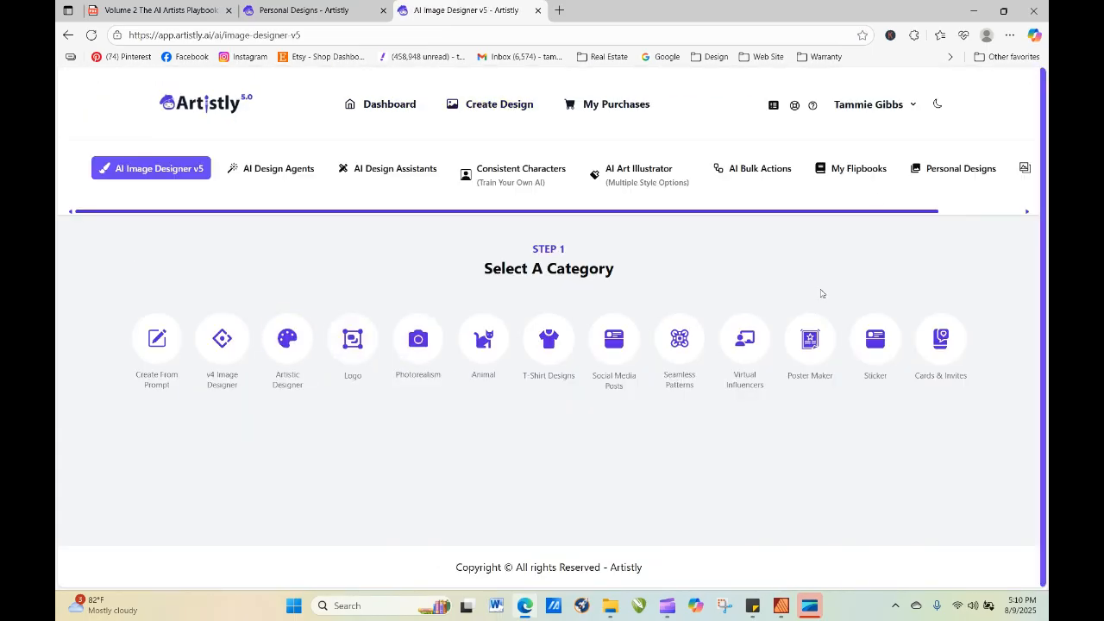
left_click(962, 169)
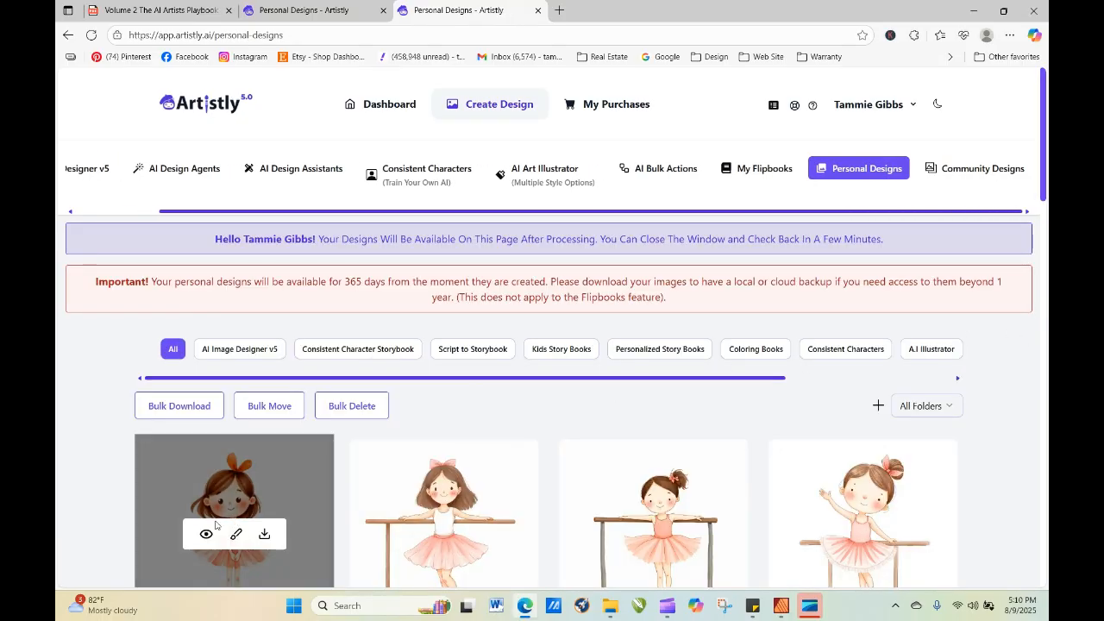
left_click(207, 532)
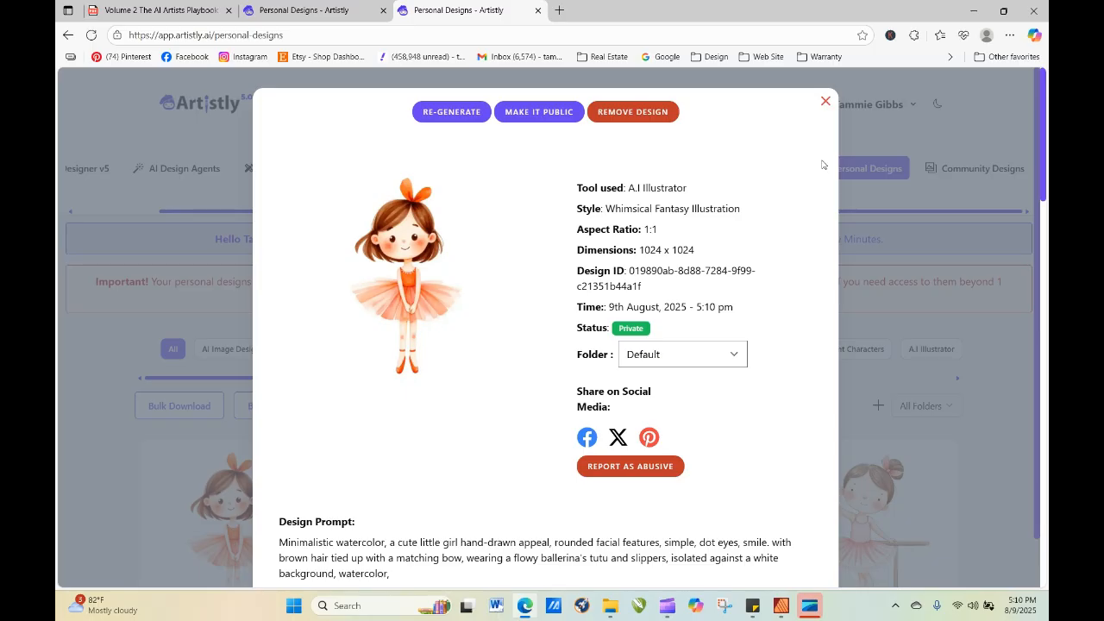
left_click(826, 103)
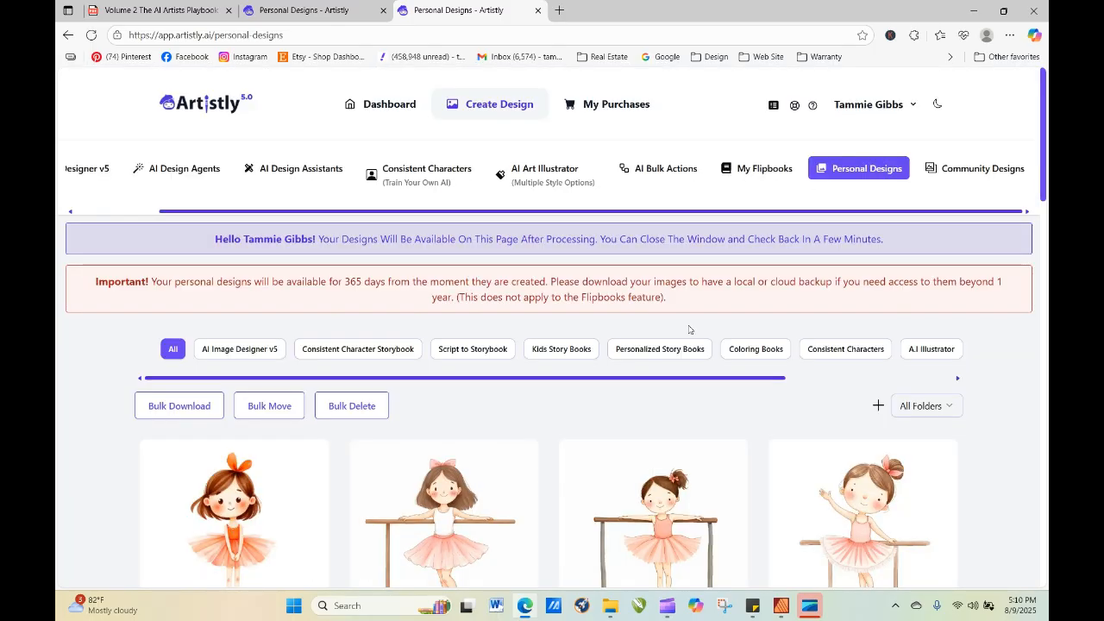
Re-generate the newest orange-bow ballerina in AI Art Illustrator with the Watercolor Style, keeping its prompt and 1:1 dimensions.
mouse_move(281, 522)
left_click(207, 534)
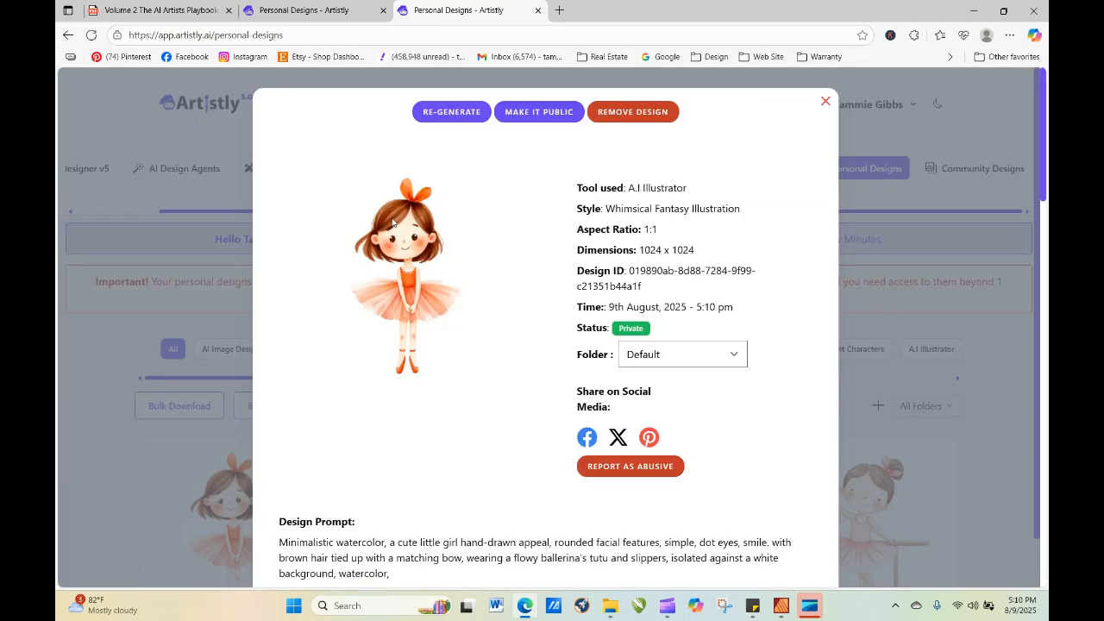
left_click(451, 111)
scroll(573, 213, "down", 3)
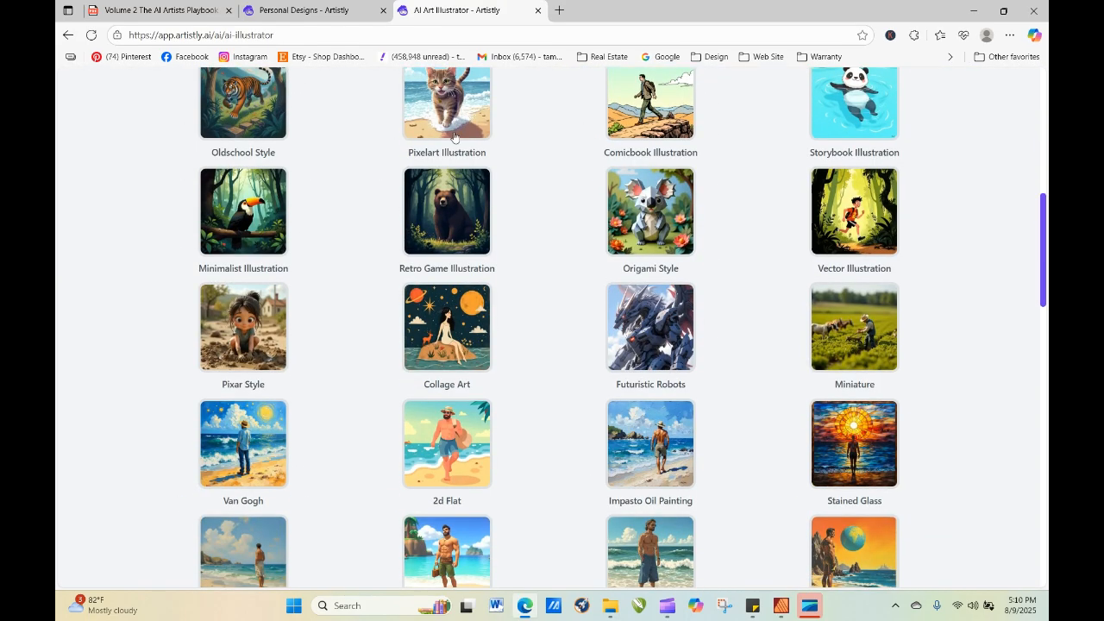
scroll(573, 214, "down", 15)
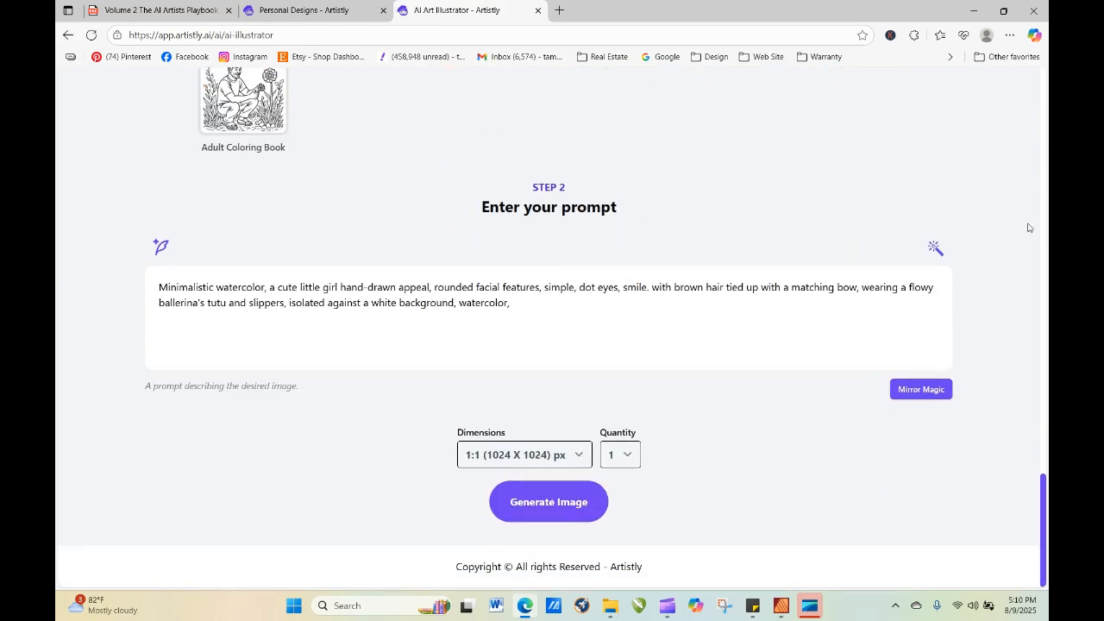
left_click_drag(1045, 491, 1035, 337)
left_click(641, 239)
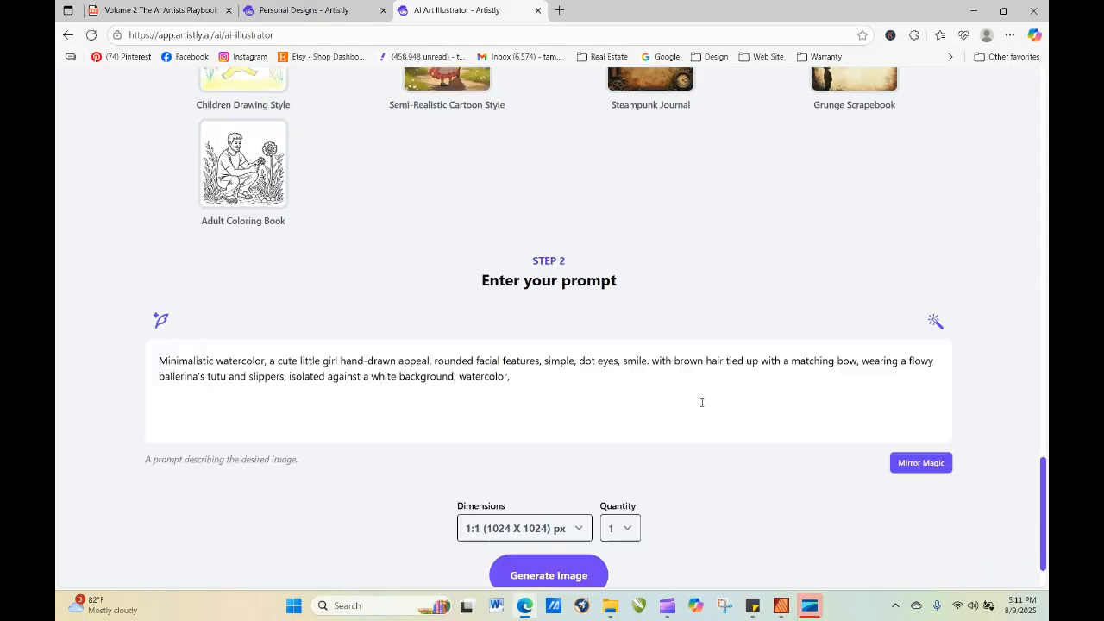
left_click(580, 501)
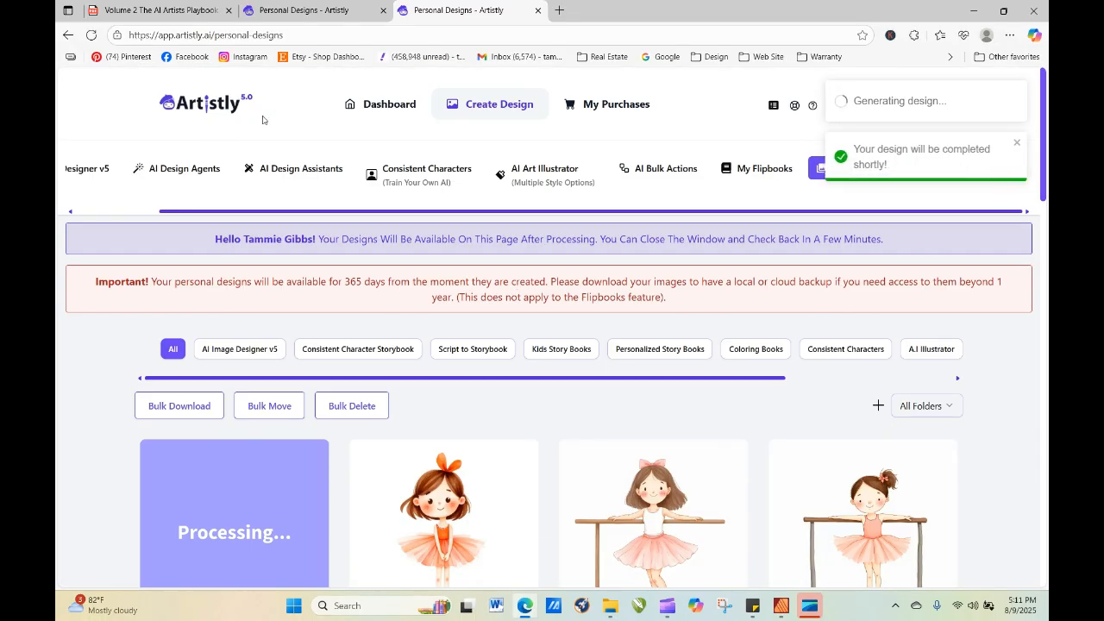
left_click(302, 8)
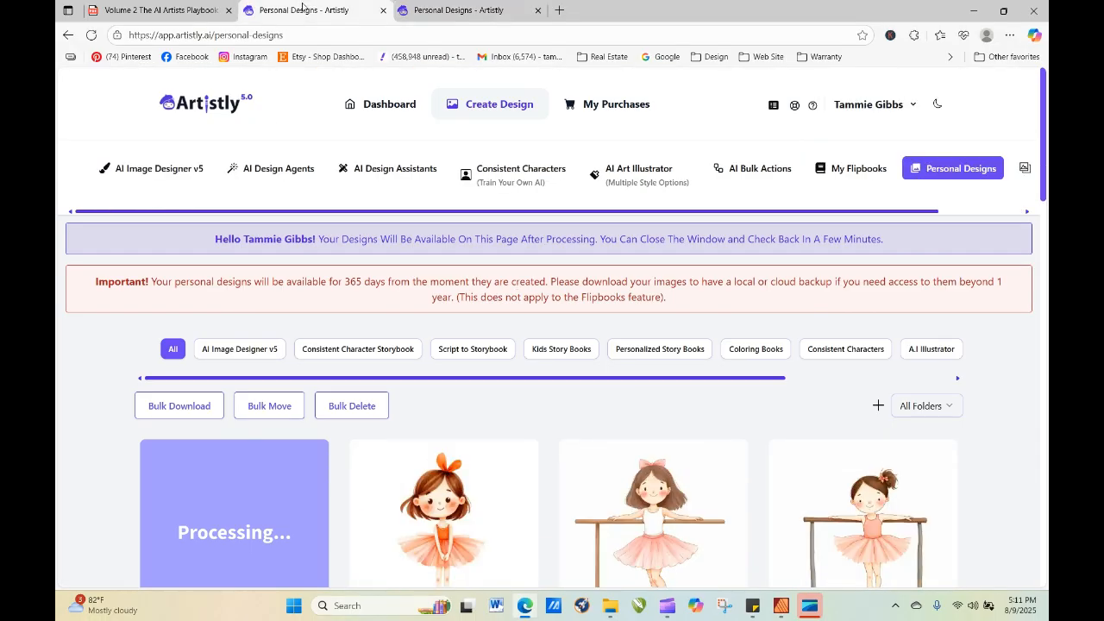
left_click(401, 9)
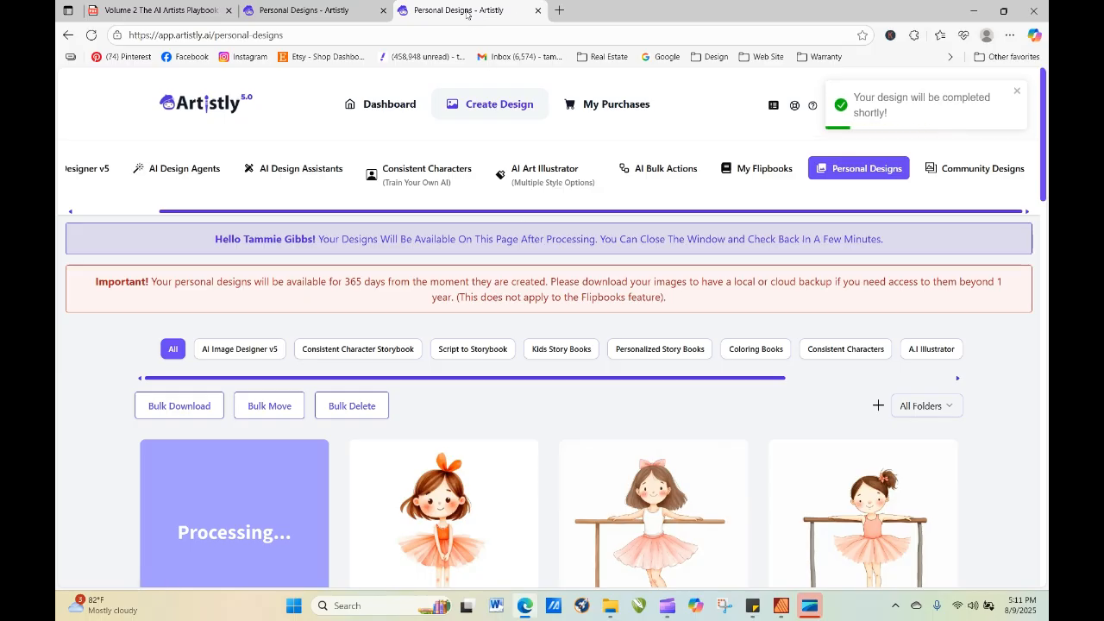
left_click(350, 16)
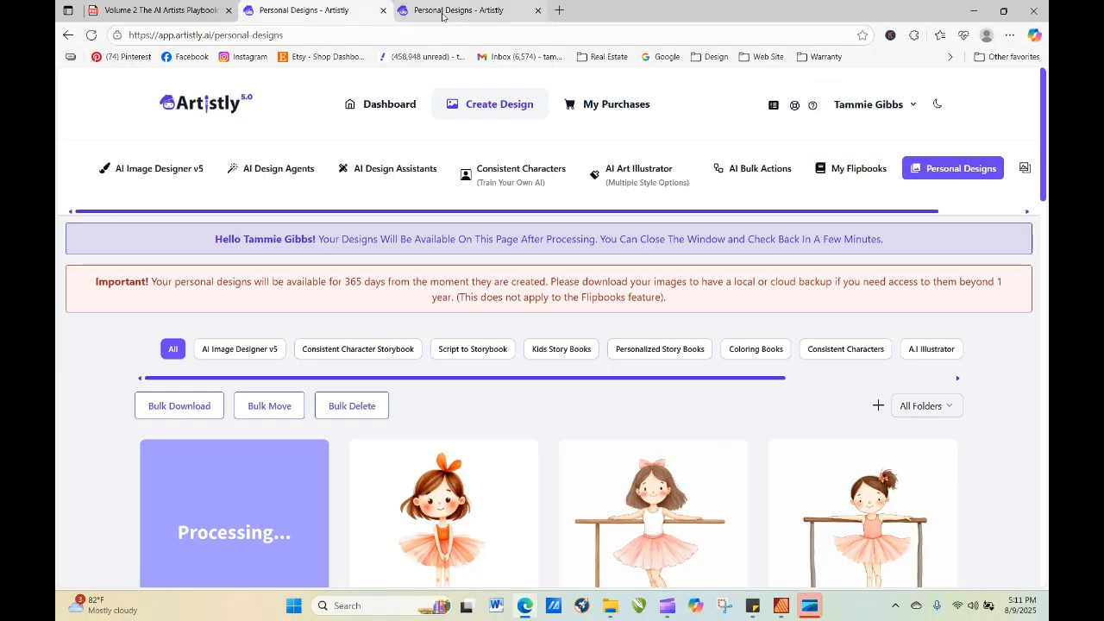
left_click(442, 14)
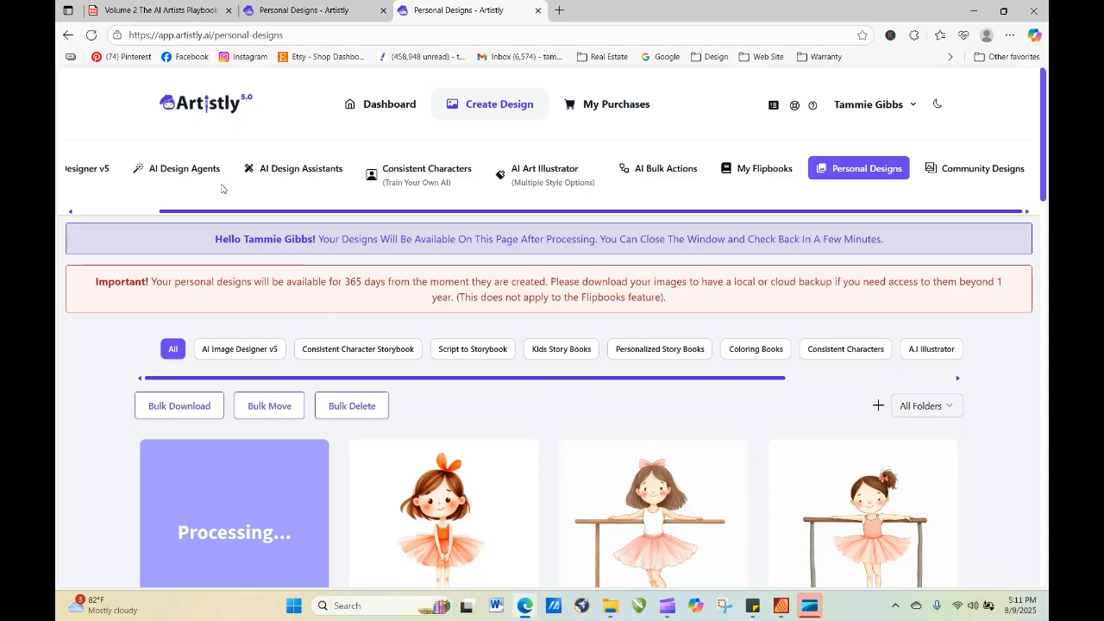
left_click(281, 169)
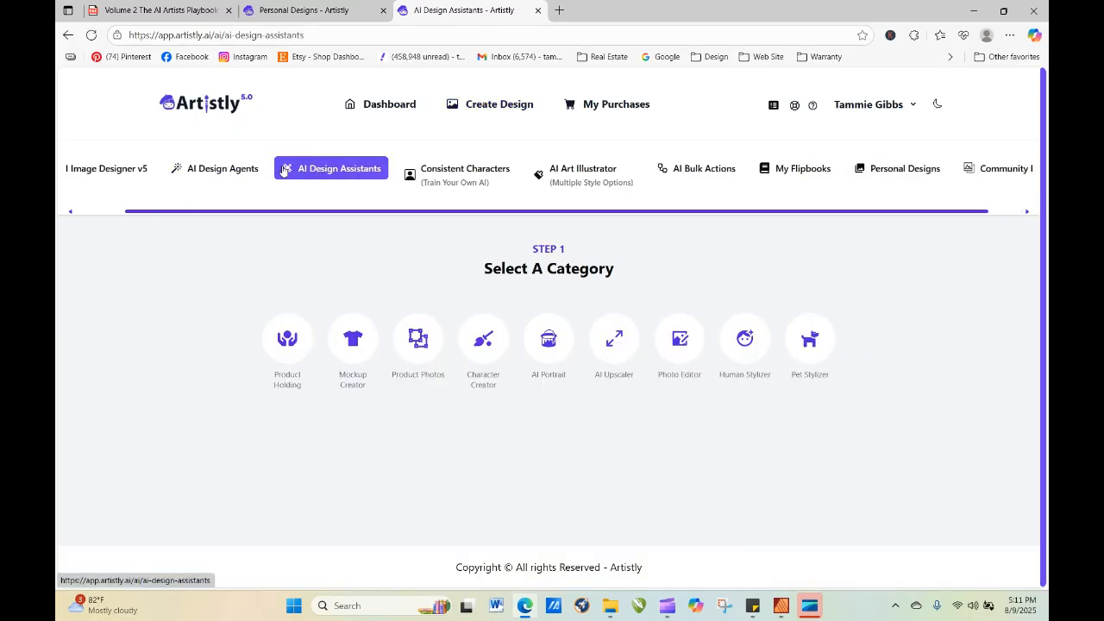
left_click(273, 171)
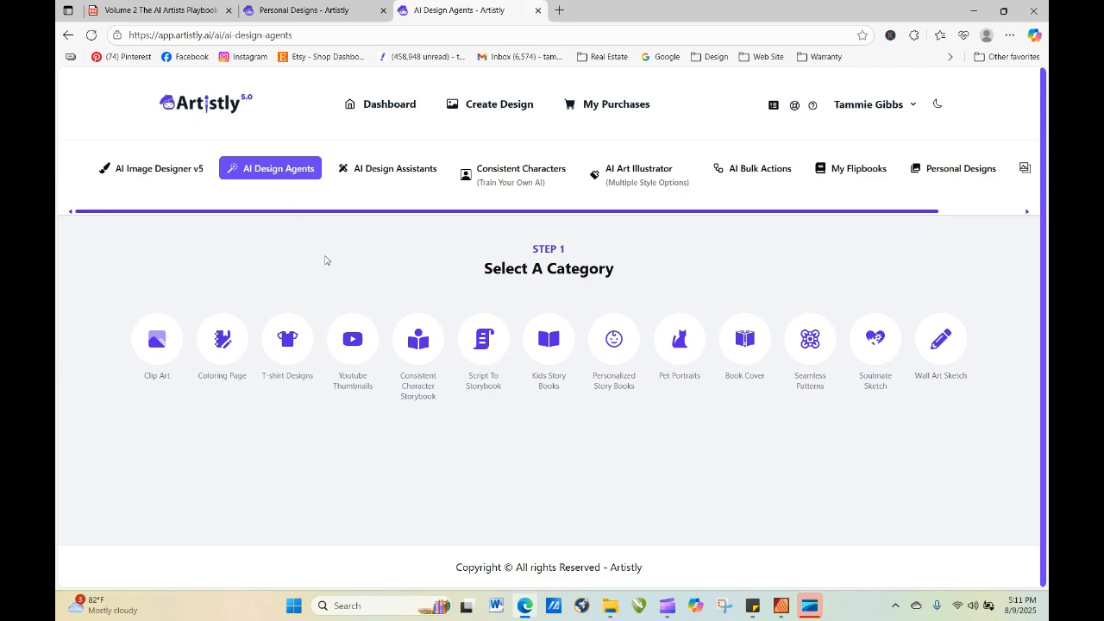
left_click(290, 339)
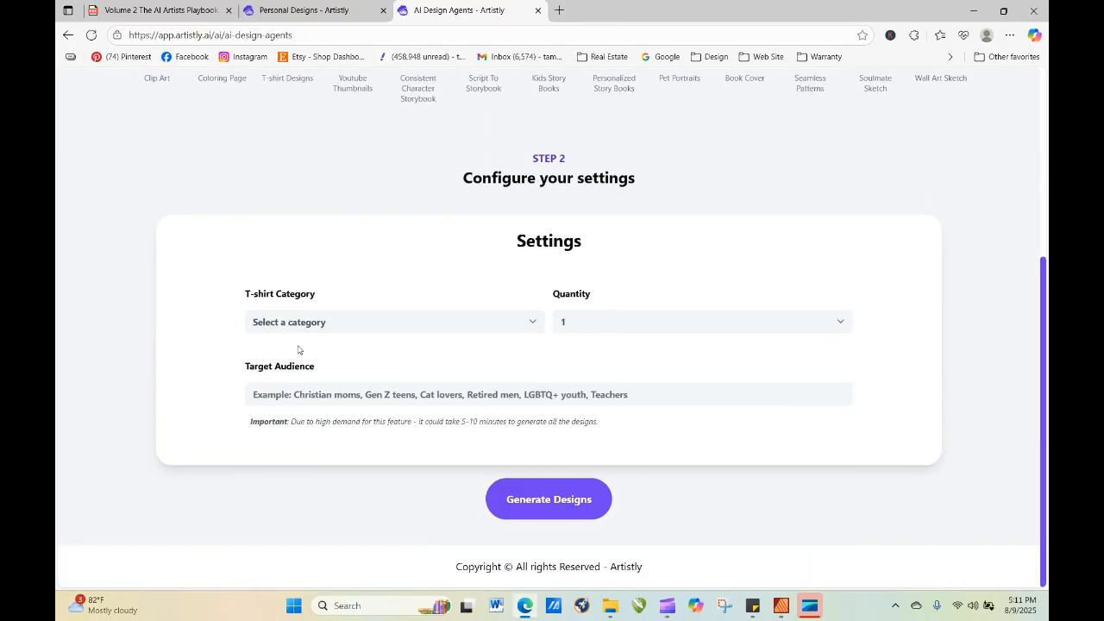
left_click(68, 35)
Open AI Image Designer v5 and choose the "Trust the Magic of New Beginnings" wildflower template from the T-Shirt Designs category.
left_click(208, 174)
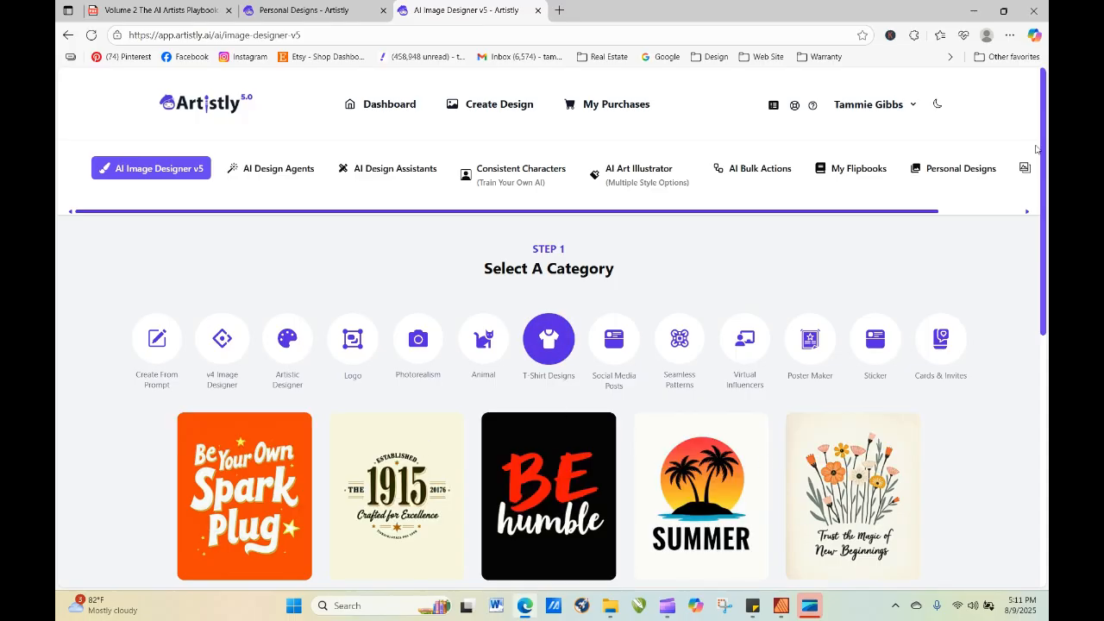
left_click_drag(1046, 178, 1045, 201)
scroll(837, 285, "down", 2)
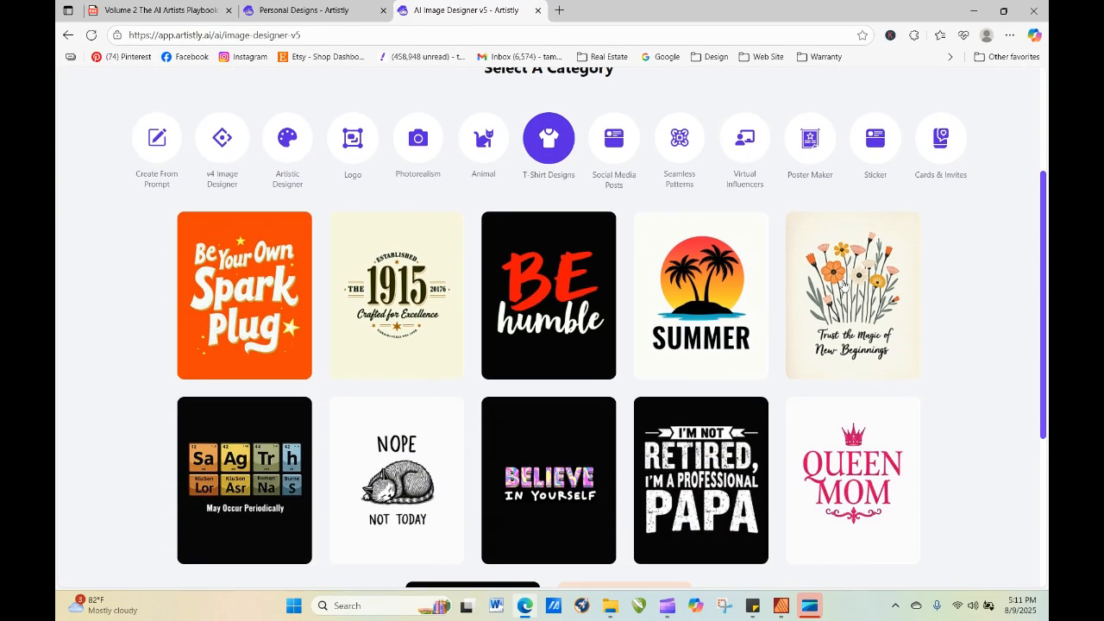
left_click(844, 288)
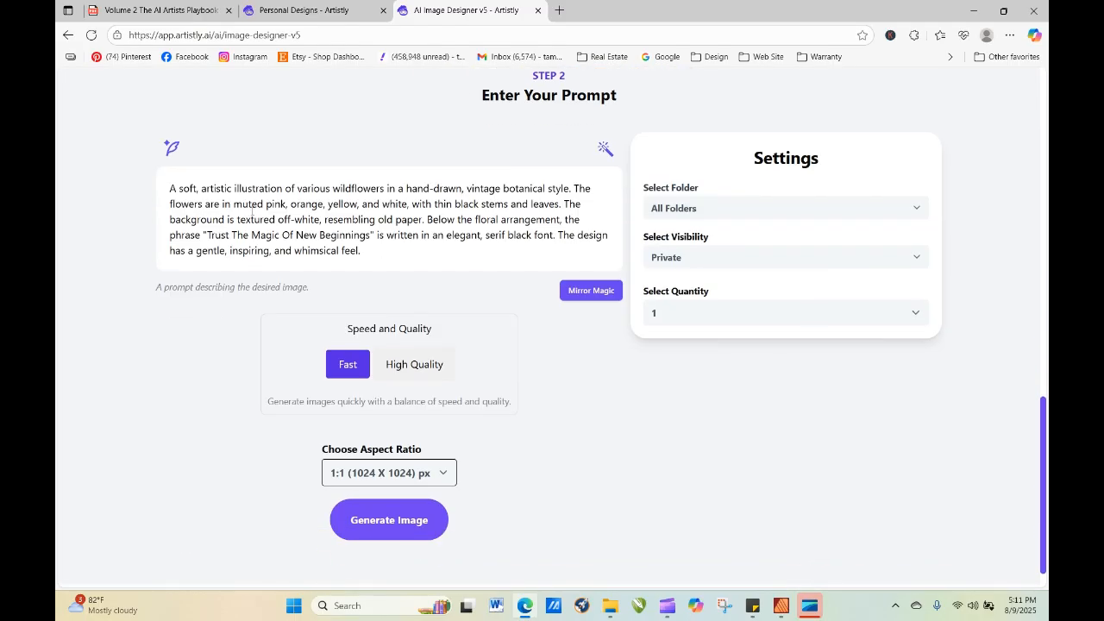
Replace the wildflower prompt with the copied ballerina prompt, set the quality to High Quality, and generate the image.
left_click_drag(170, 189, 389, 247)
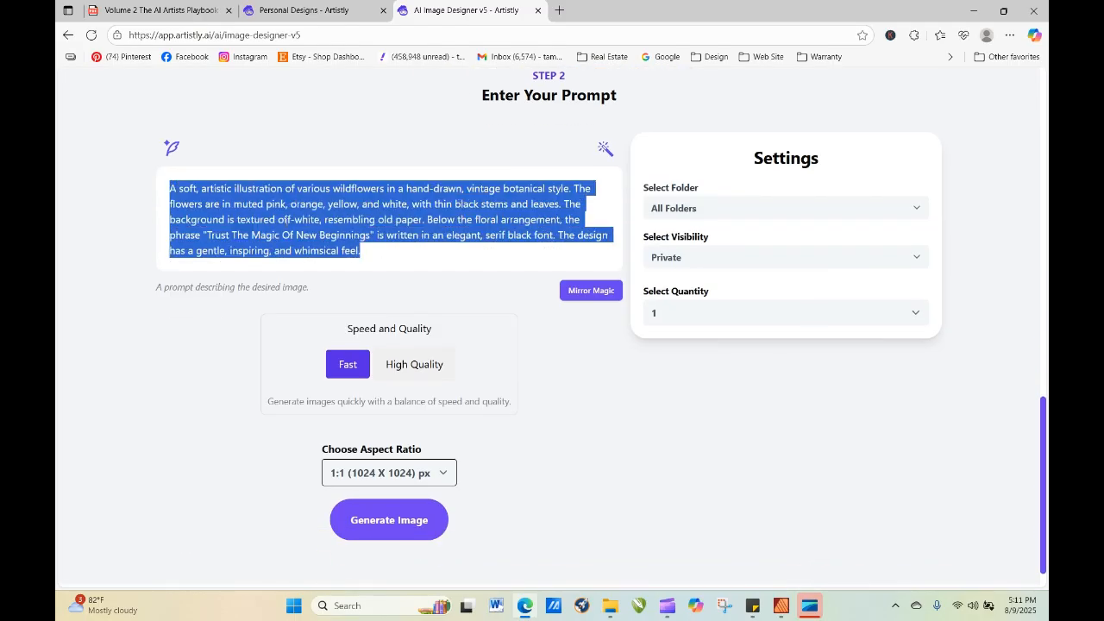
right_click(371, 222)
left_click(182, 343)
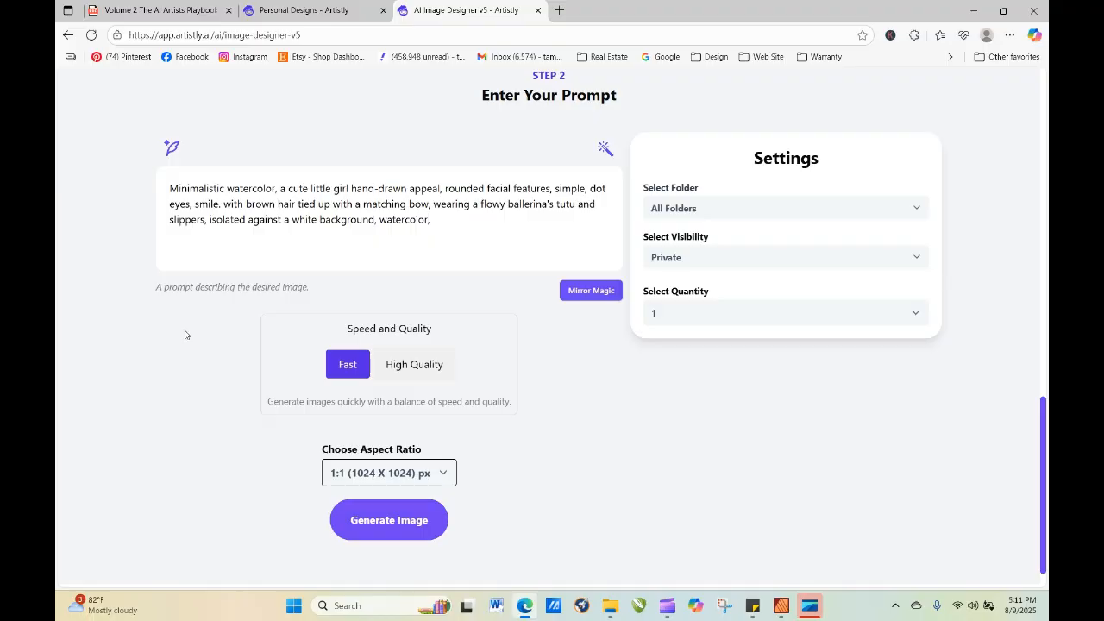
left_click(414, 364)
left_click(401, 526)
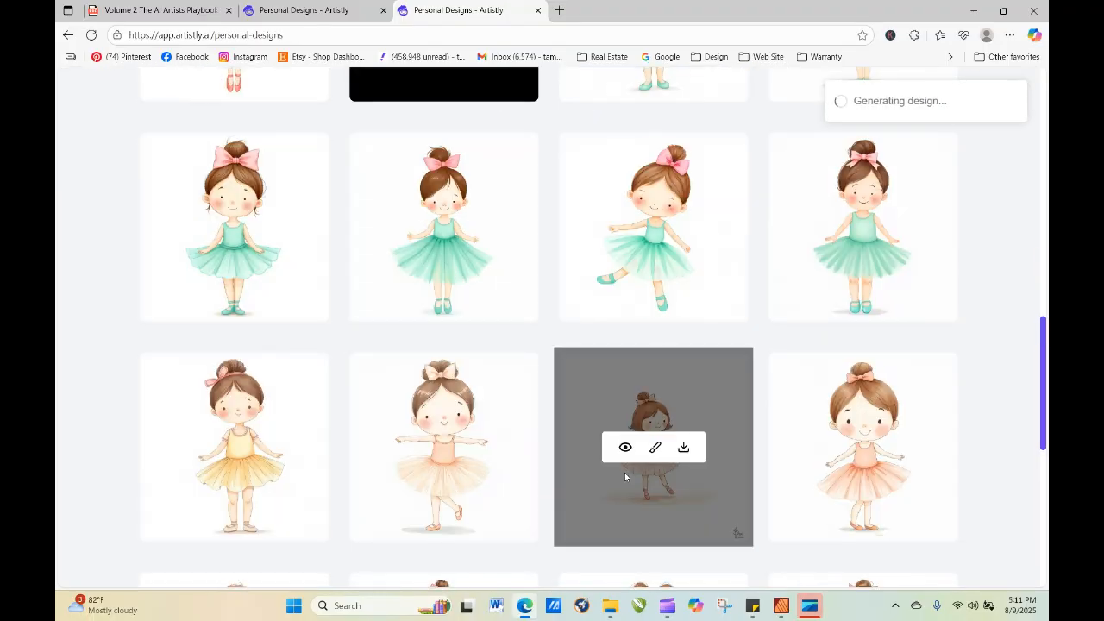
Restart the failed Watercolor Style design from its details and refresh the design gallery.
scroll(1027, 209, "up", 5)
scroll(1026, 209, "up", 3)
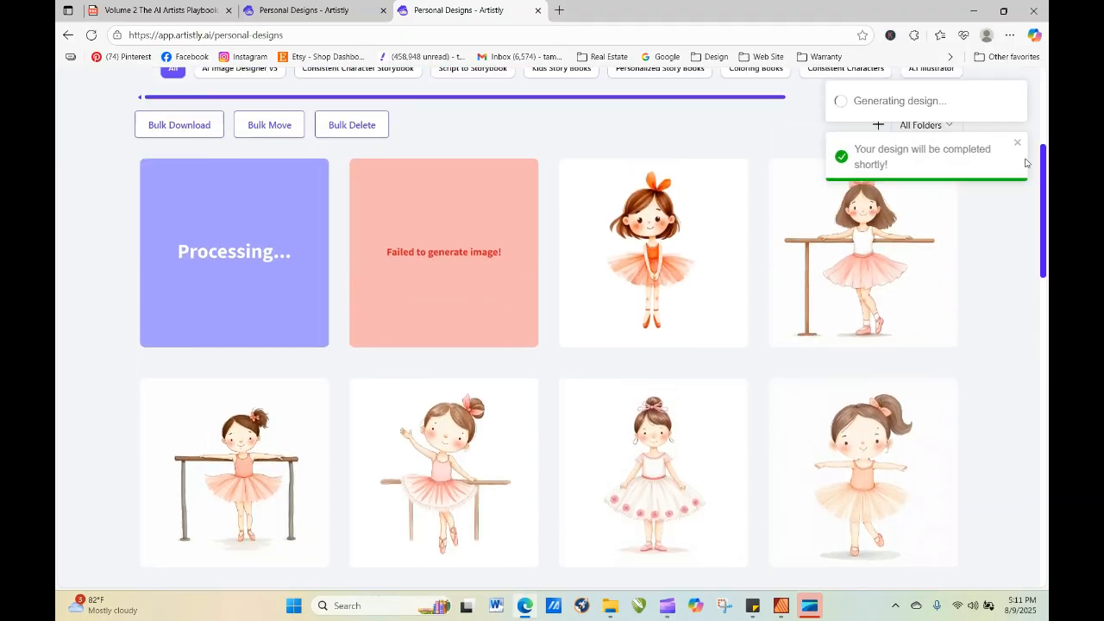
left_click(417, 278)
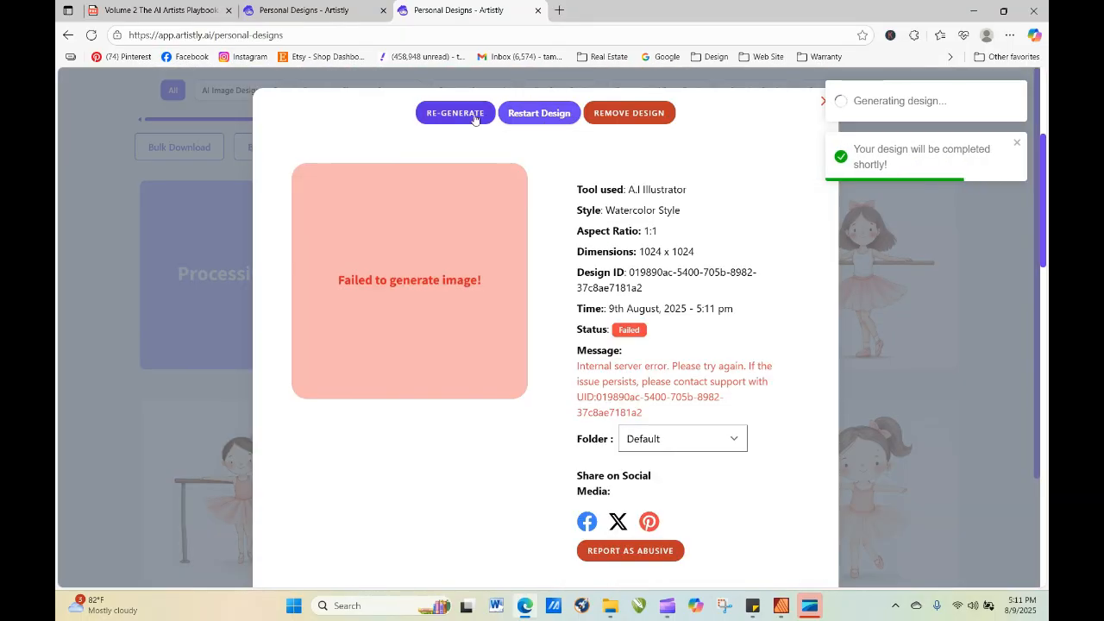
left_click(540, 113)
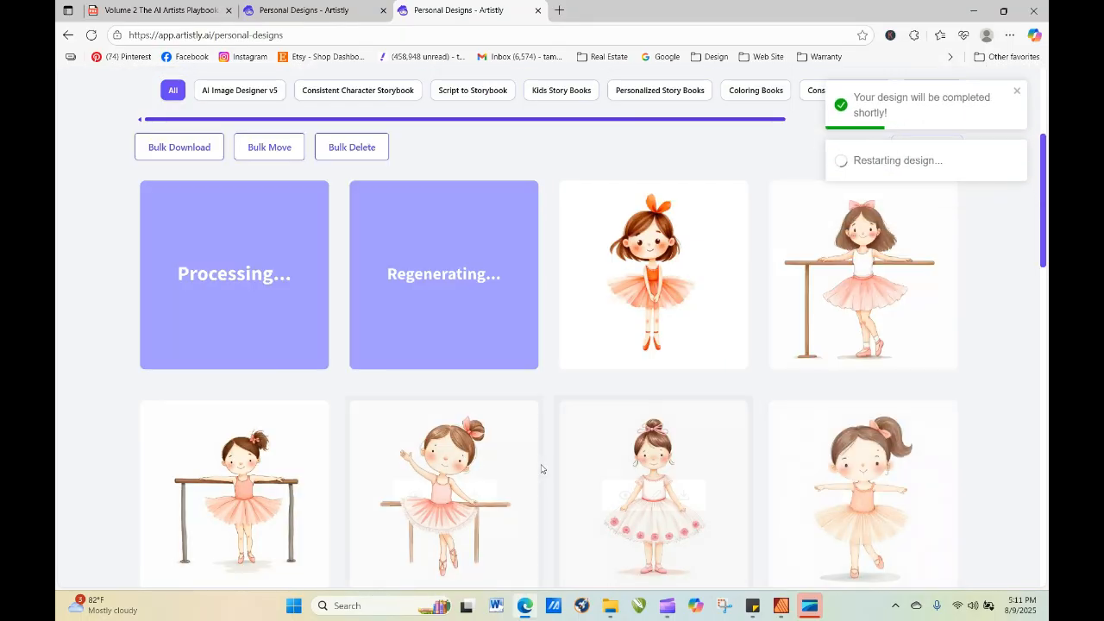
left_click(92, 35)
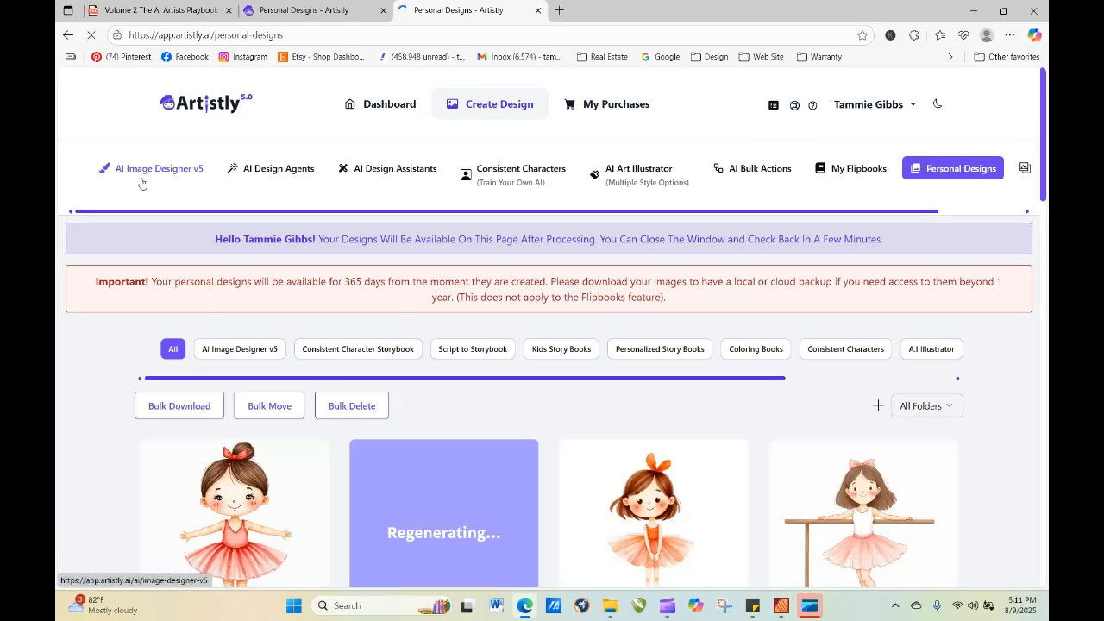
Re-generate from the newest T-Shirt Designs ballerina's details, choosing the "Nope Not Today" sleeping cat template as the new style.
left_click(211, 528)
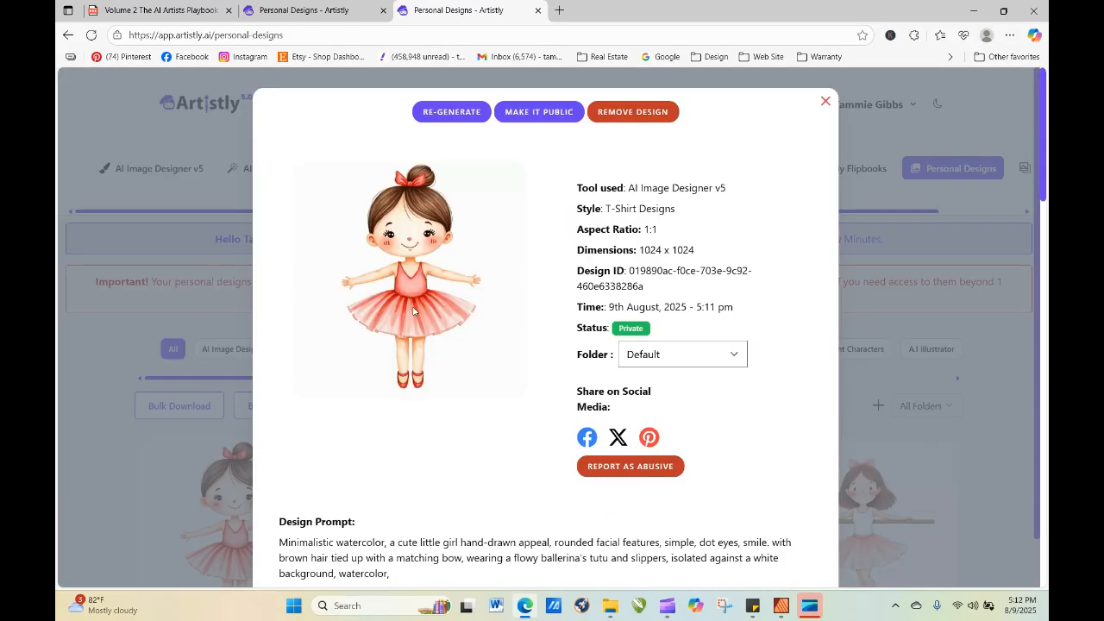
left_click(457, 114)
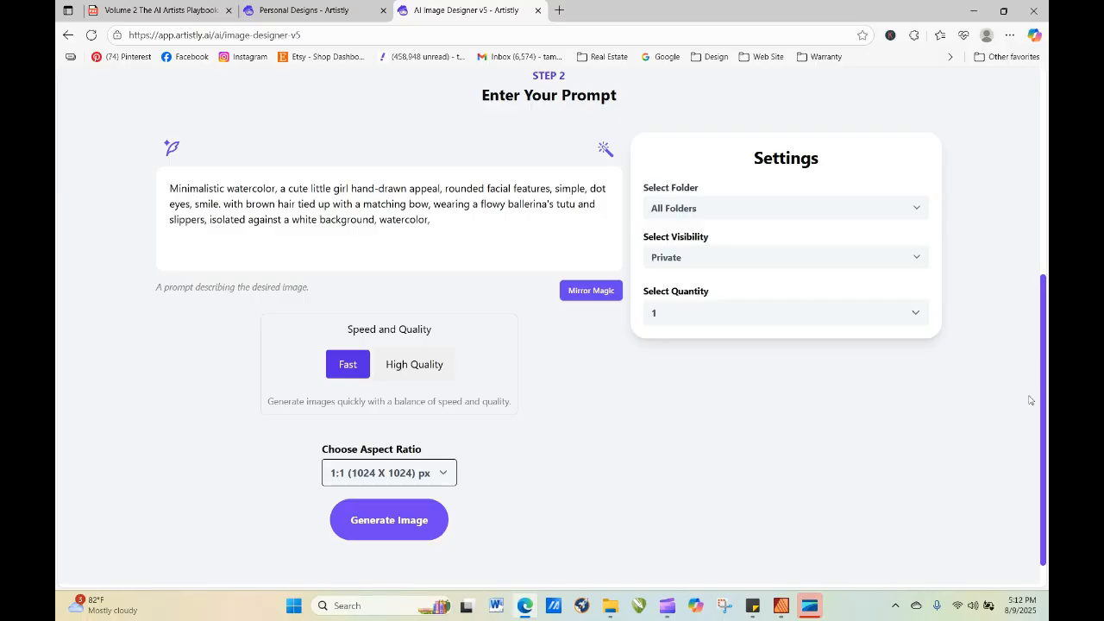
left_click_drag(1044, 394, 1021, 223)
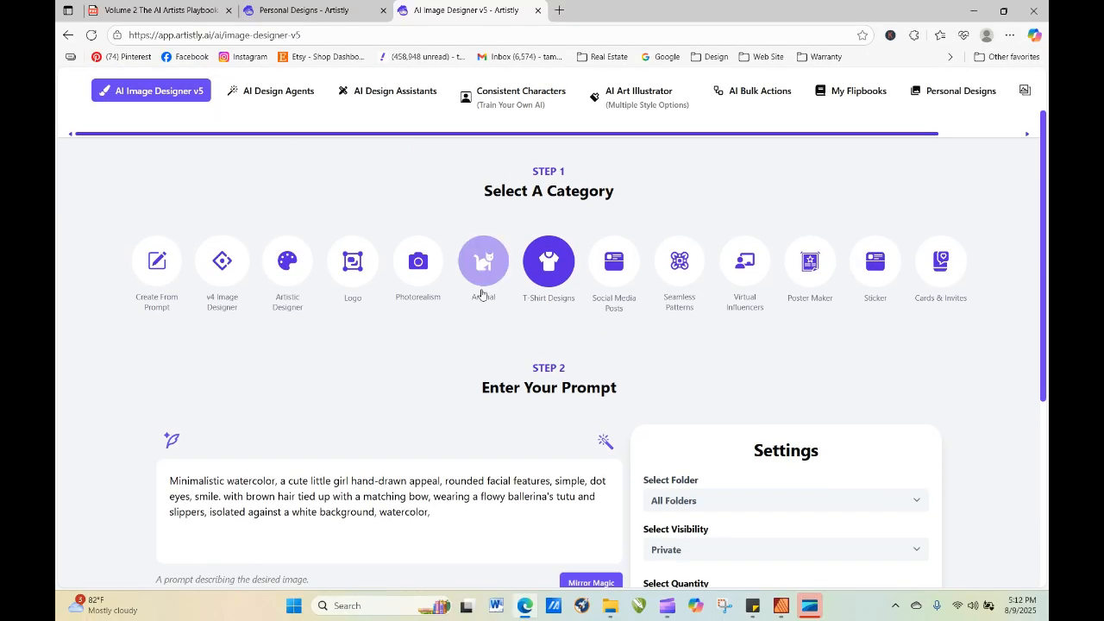
left_click(544, 270)
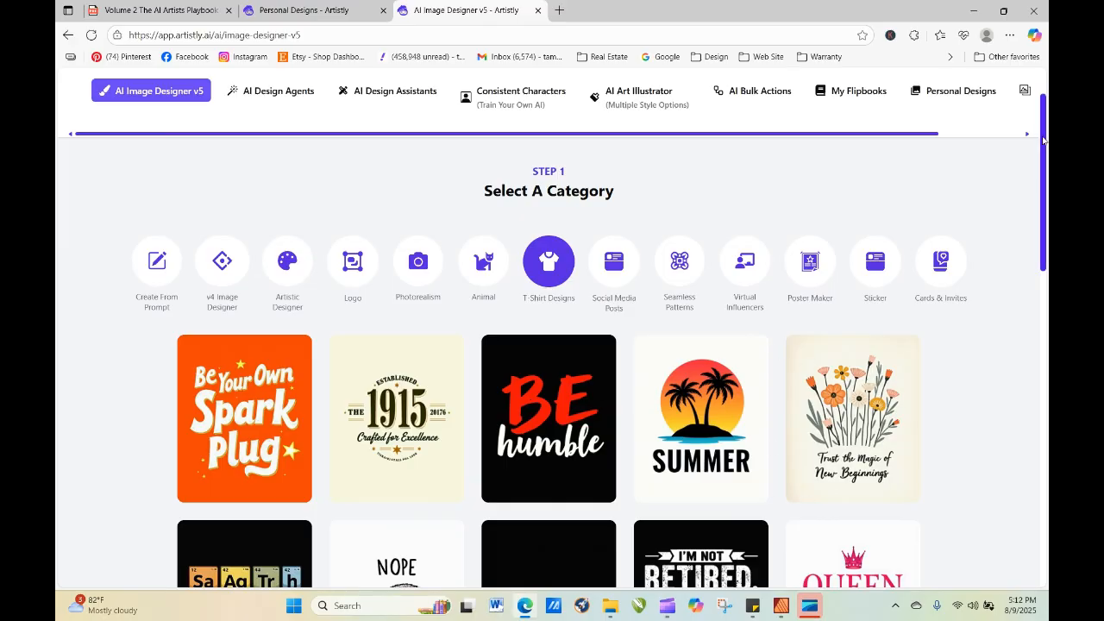
scroll(597, 358, "down", 5)
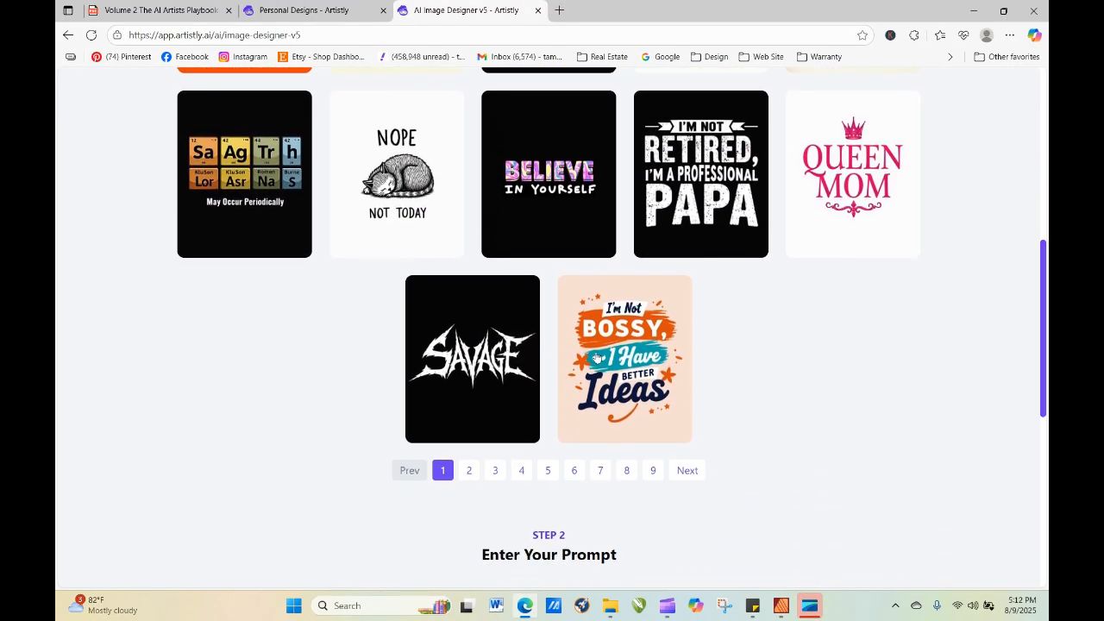
left_click(389, 155)
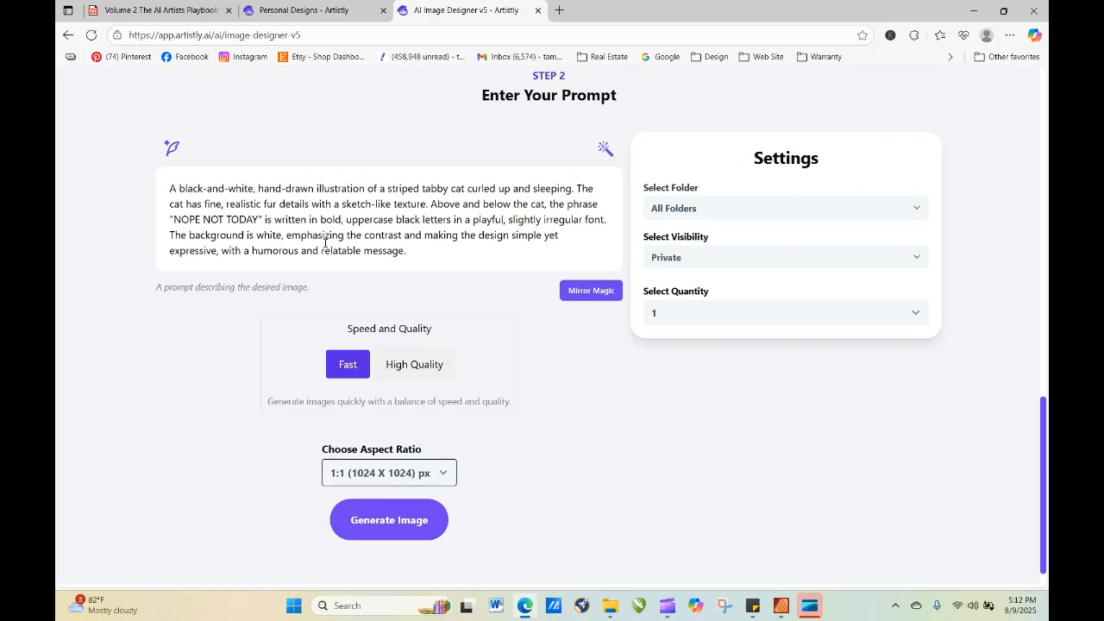
Set the quality to High Quality, replace the sleeping cat prompt with the copied ballerina prompt, and generate the image.
left_click(422, 370)
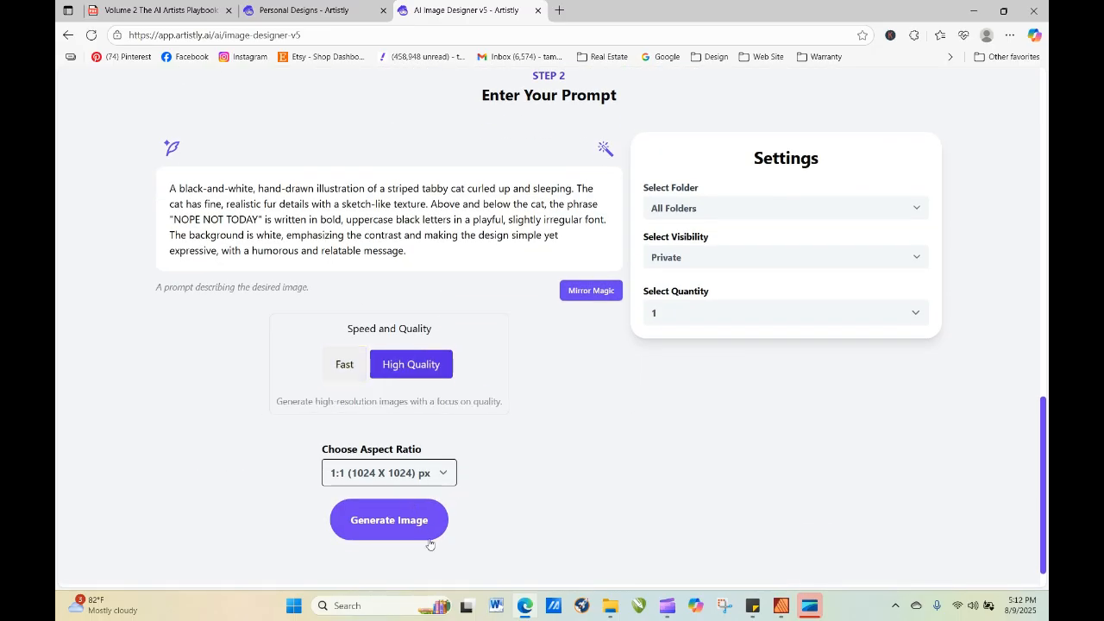
left_click_drag(168, 188, 408, 251)
right_click(355, 223)
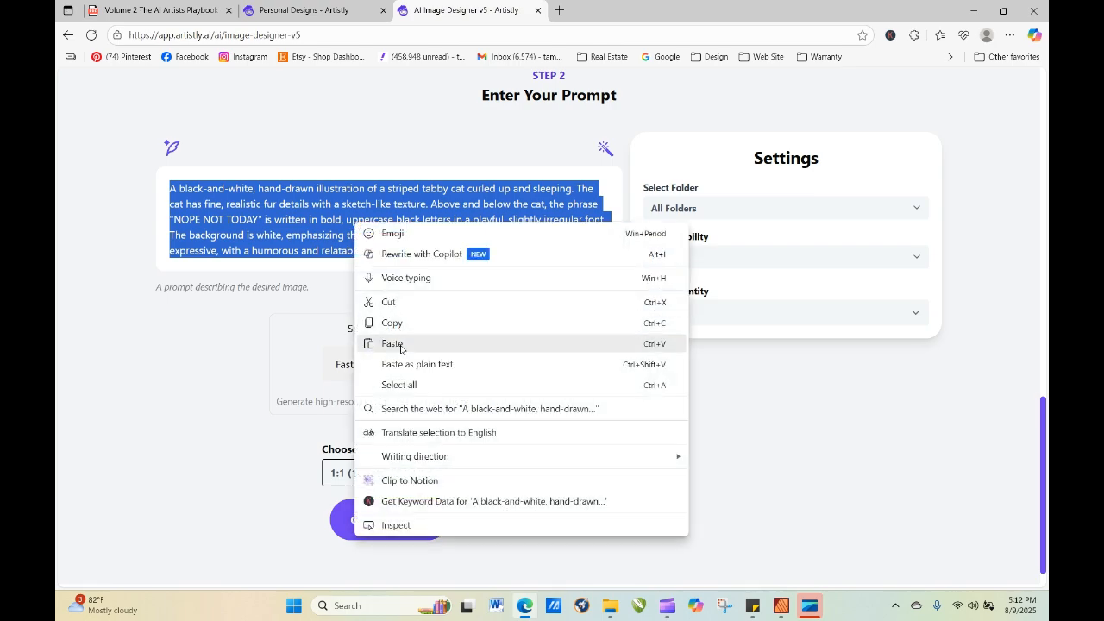
left_click(392, 343)
left_click(405, 521)
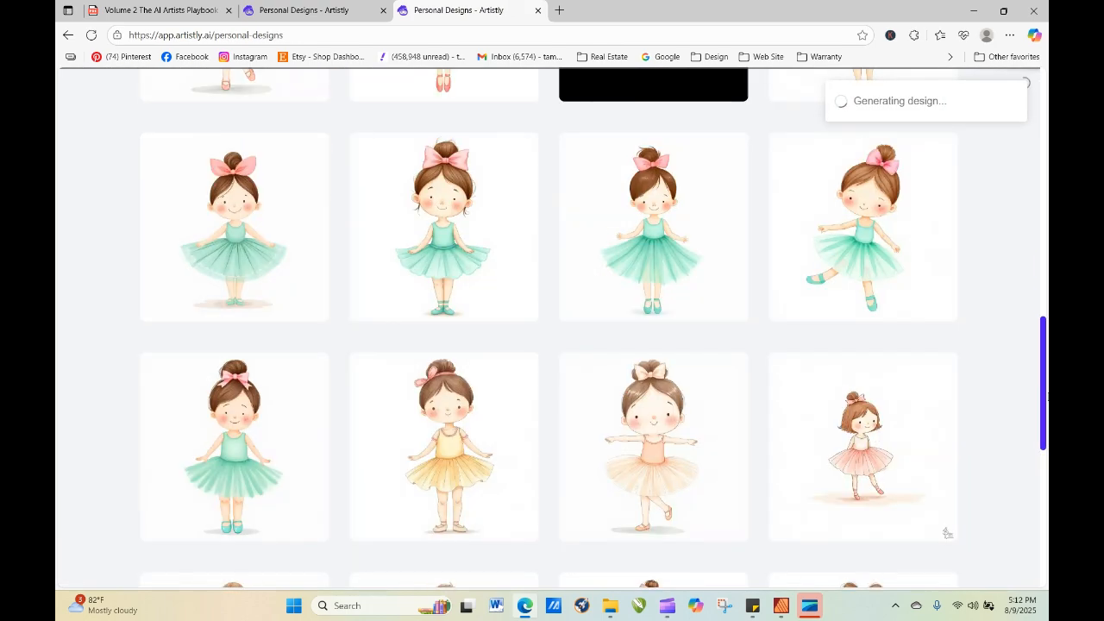
Refresh the design gallery to check on the ballerina generated with the sleeping cat template.
left_click_drag(1044, 366, 1005, 158)
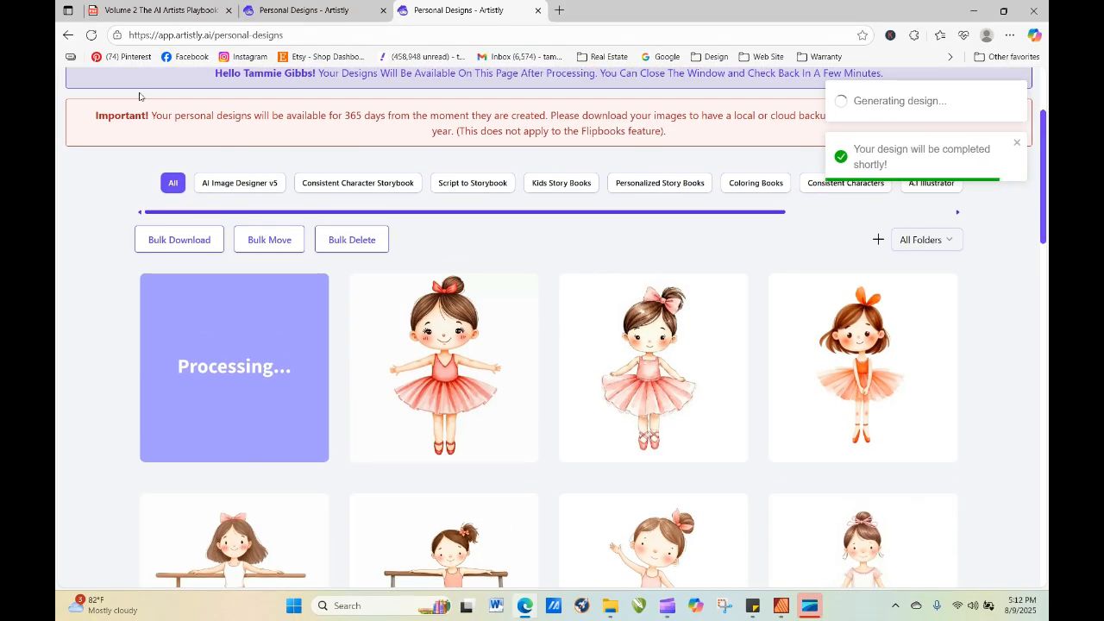
left_click(91, 34)
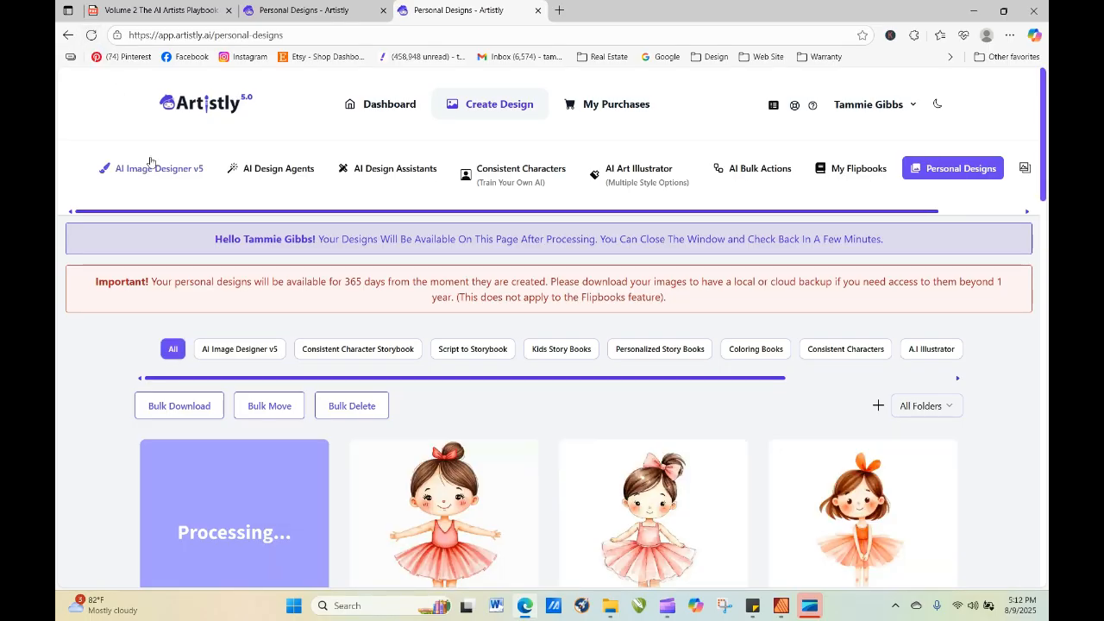
mouse_move(424, 503)
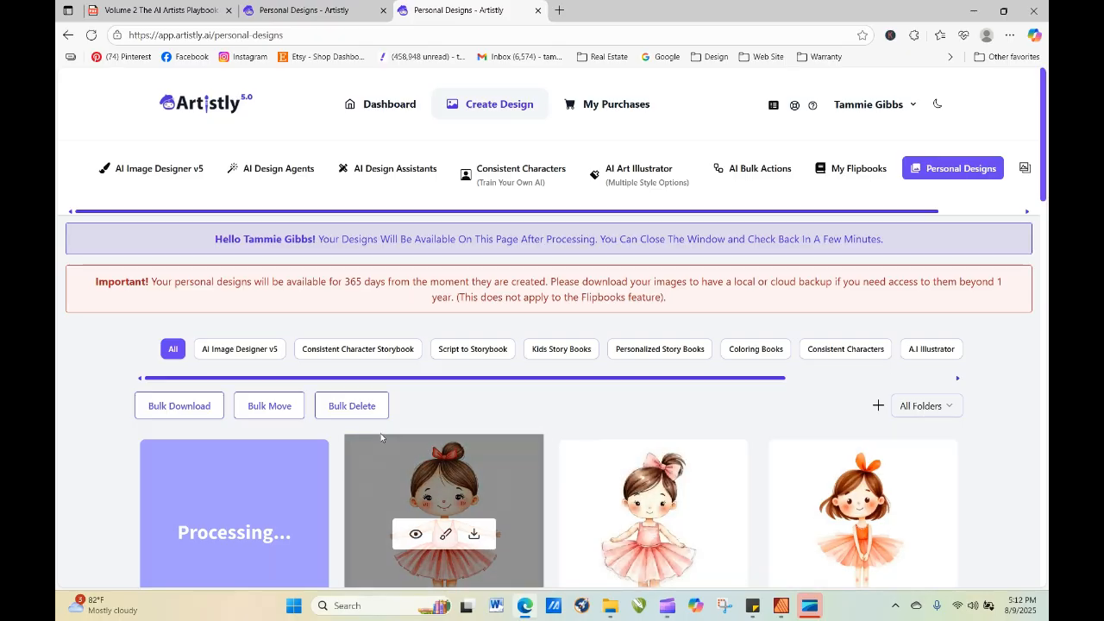
left_click(93, 36)
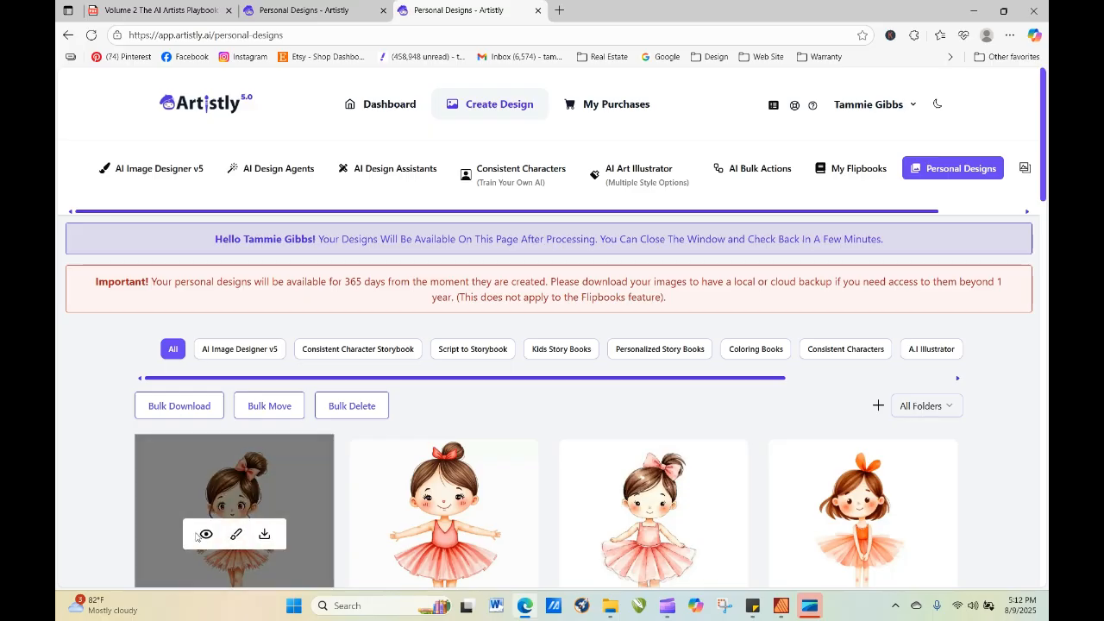
Re-generate the newest T-Shirt Designs ballerina from its details, moving "hand-drawn appeal," directly after "Minimalistic" in the prompt.
left_click(212, 534)
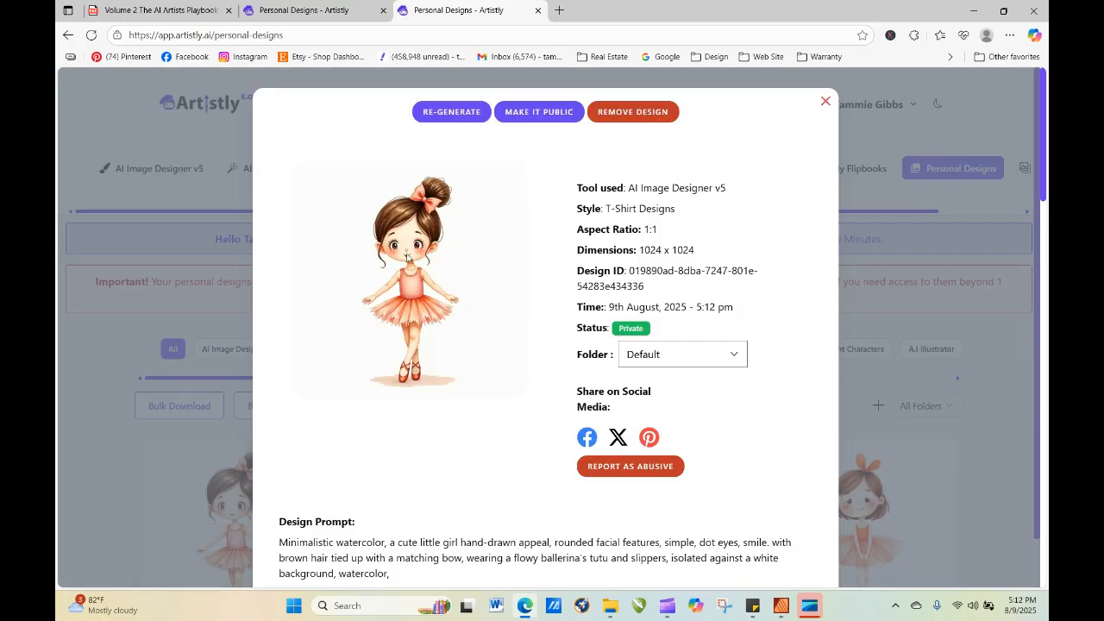
left_click(448, 120)
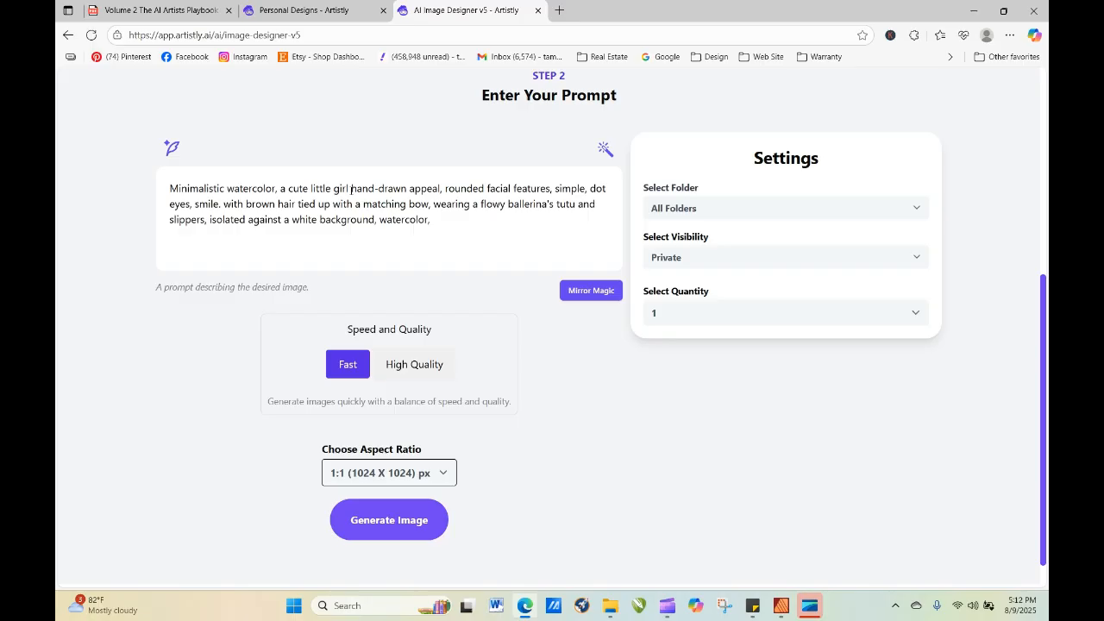
mouse_move(351, 188)
left_mouse_down()
mouse_move(443, 188)
mouse_move(227, 197)
left_mouse_up()
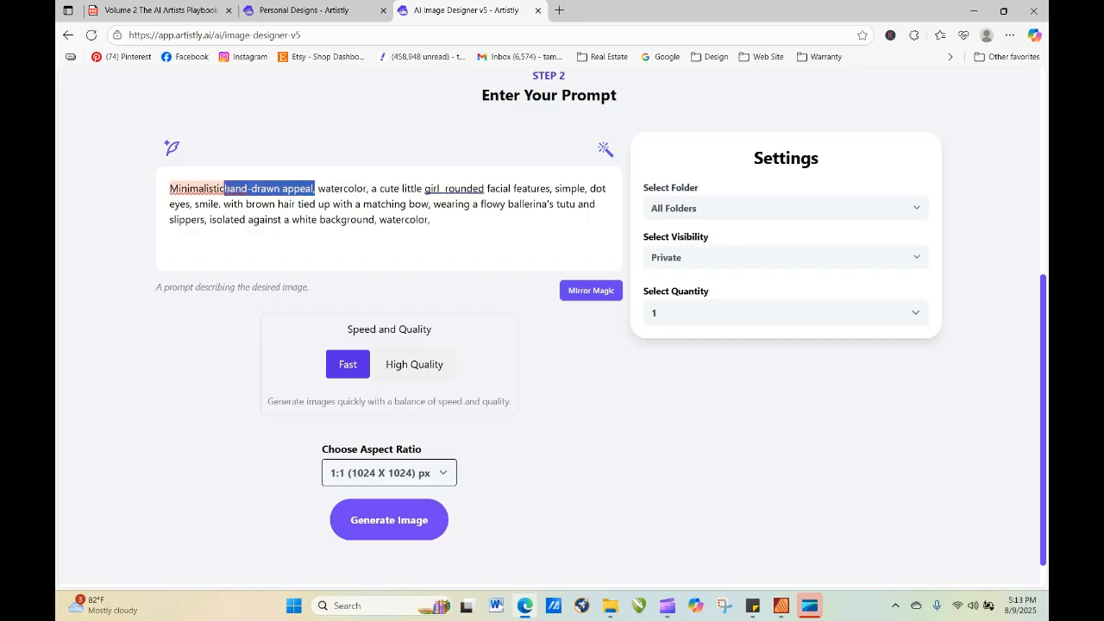
Add "mixed media," before the prompt's first "watercolor," and "chalk," right after it.
left_click(322, 188)
type("miex")
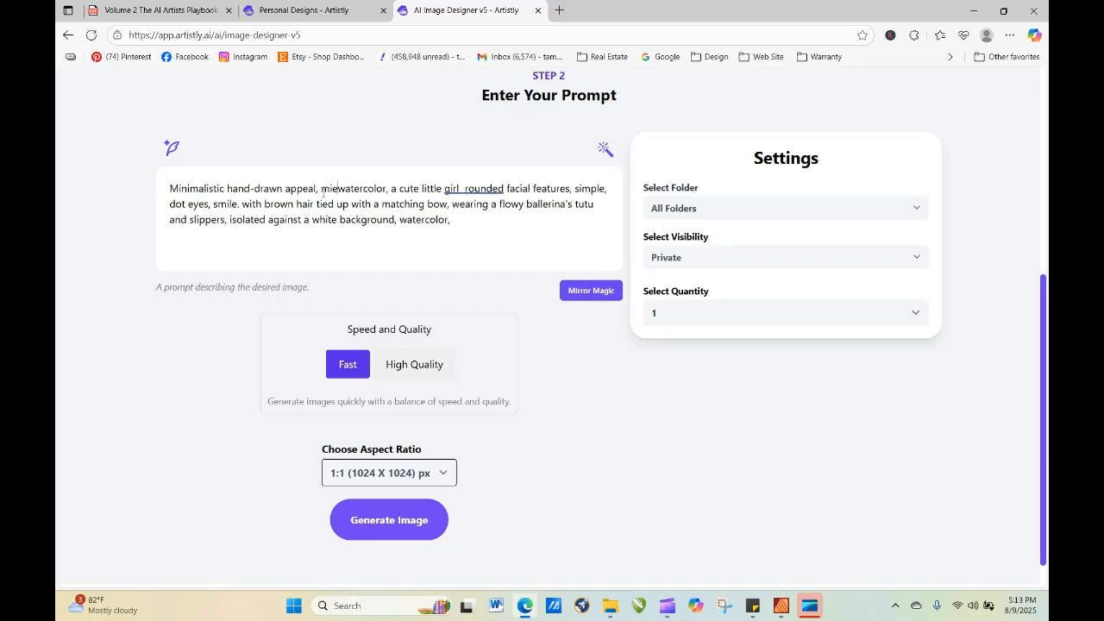
key("BackSpace")
key("BackSpace")
type("xed")
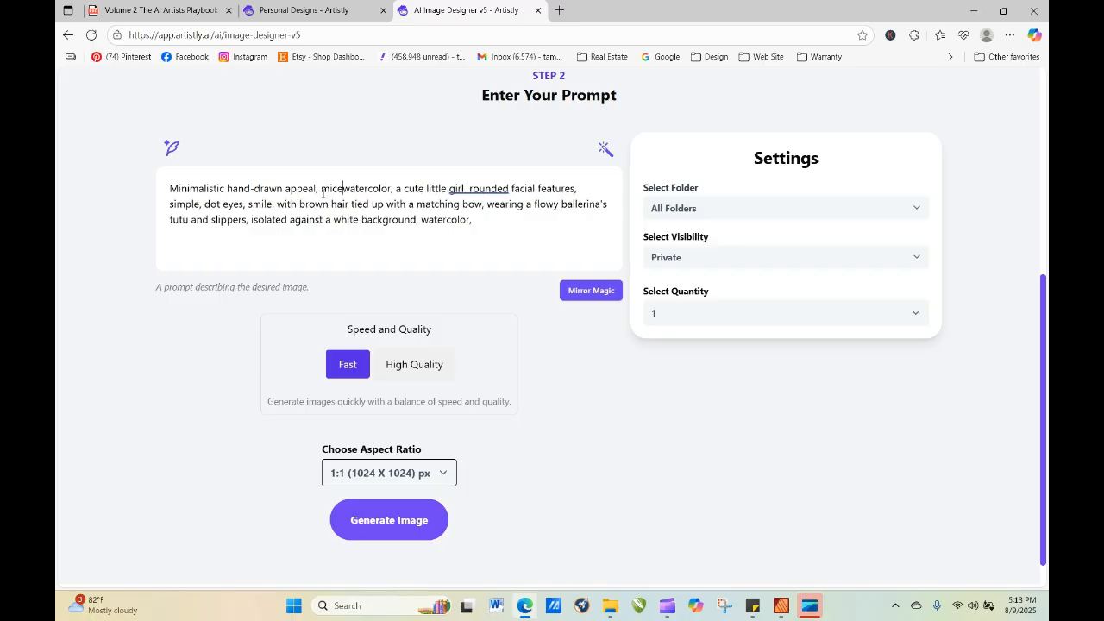
type(" media")
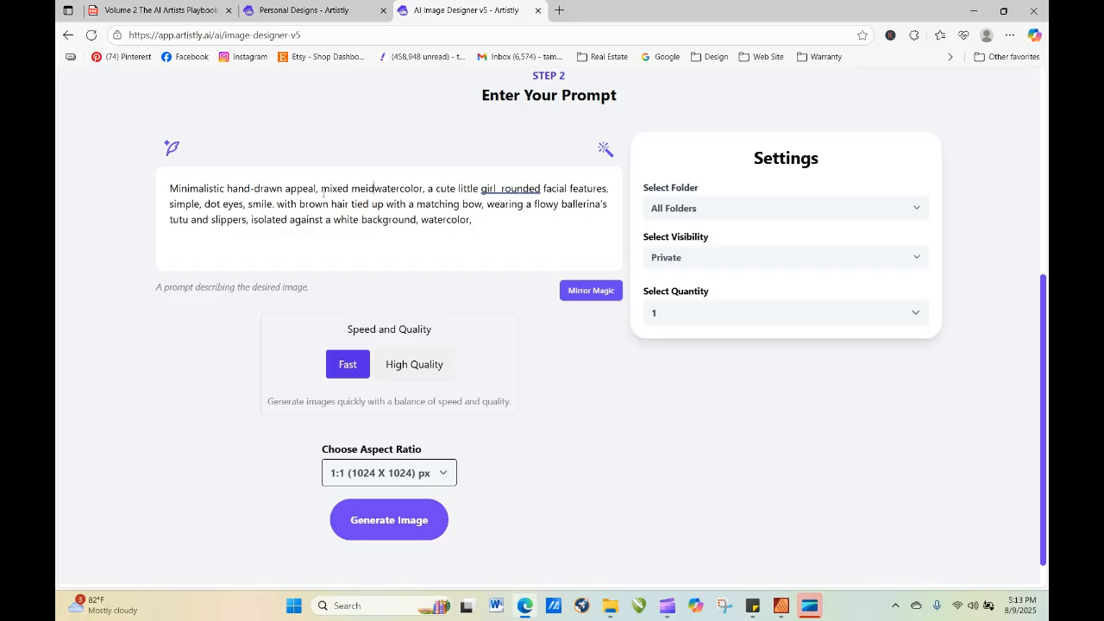
type(", watercolor,")
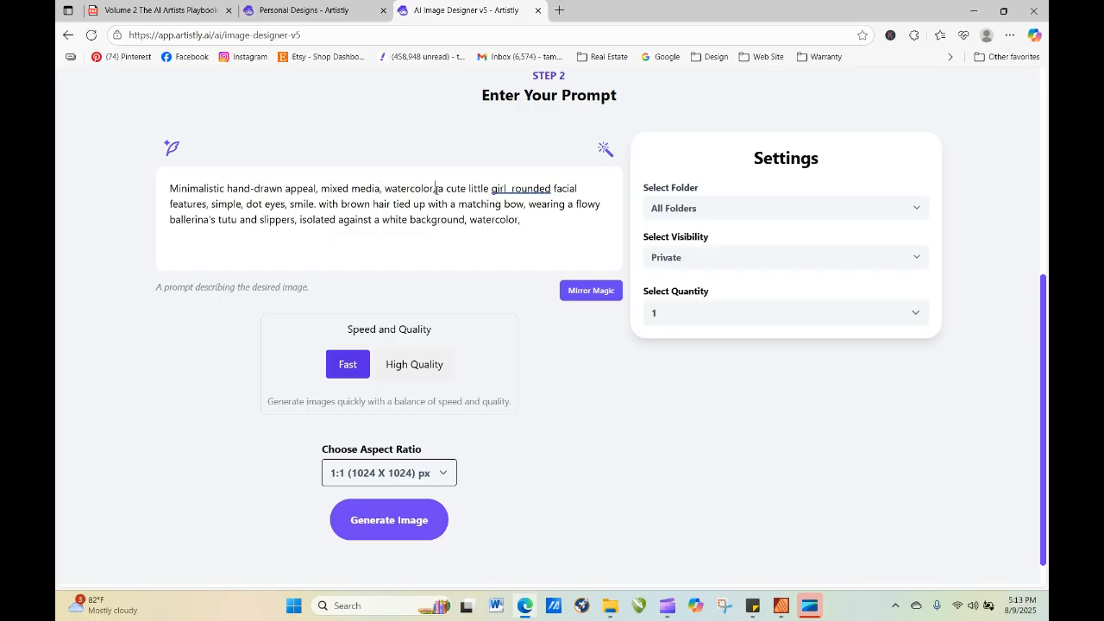
type(" chalk,")
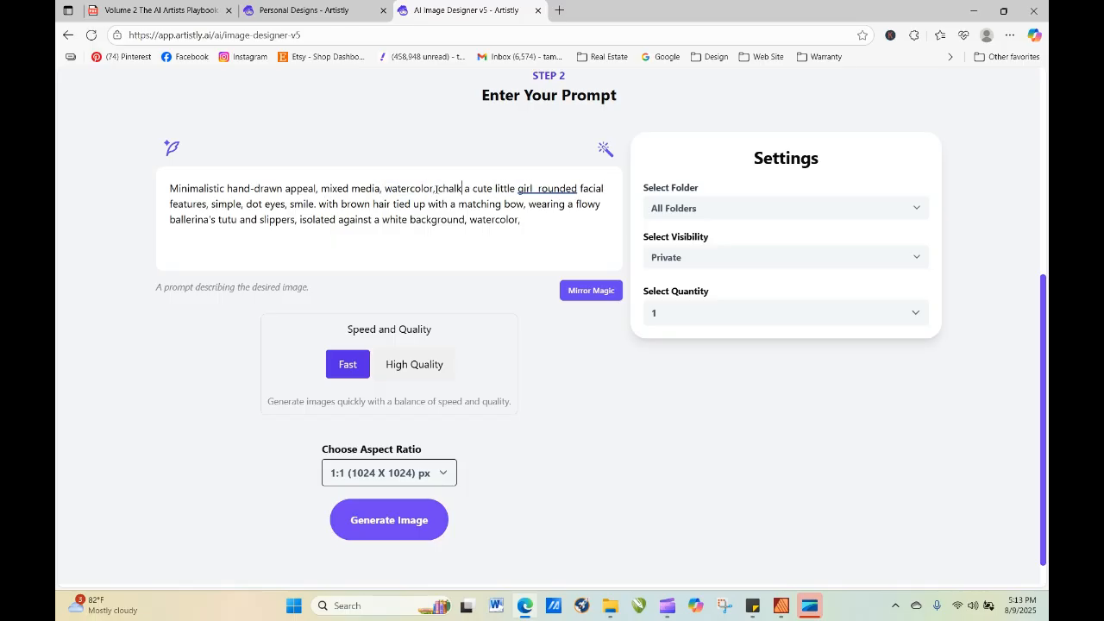
Reword the prompt's face description to "with rounded facial features, simple dot eyes" and generate the image in High Quality.
left_click(546, 189)
type("with")
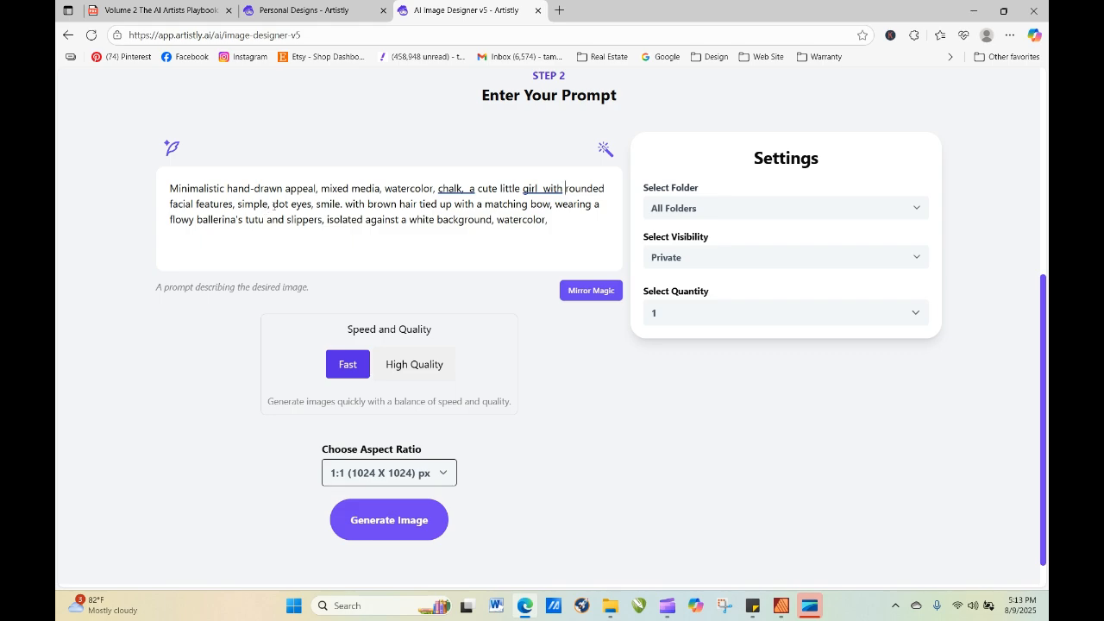
left_click(271, 204)
key("BackSpace")
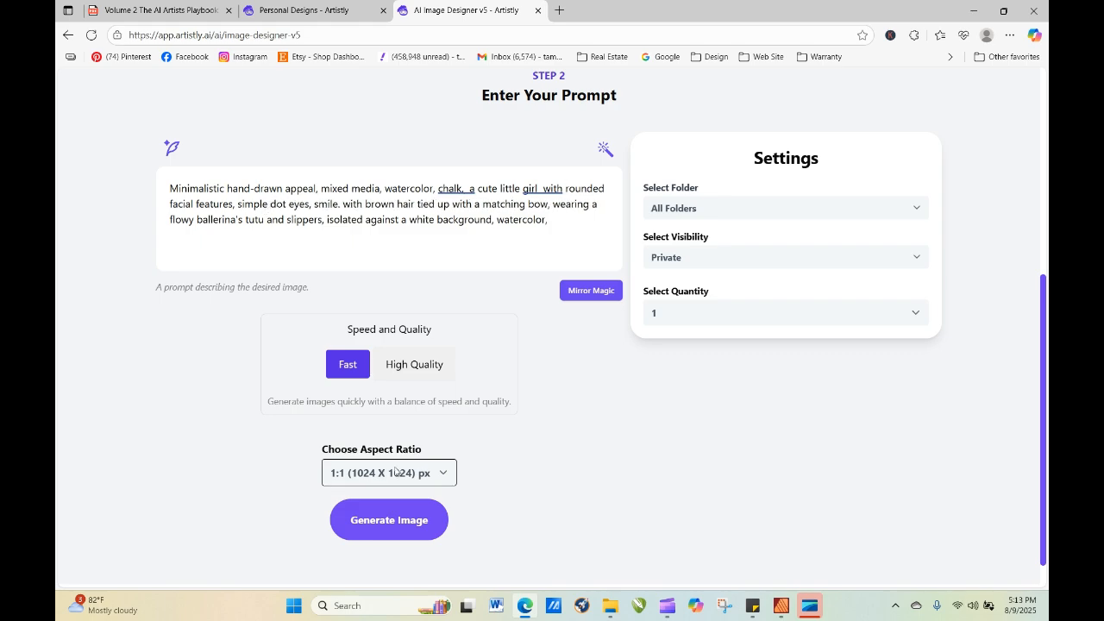
left_click(416, 365)
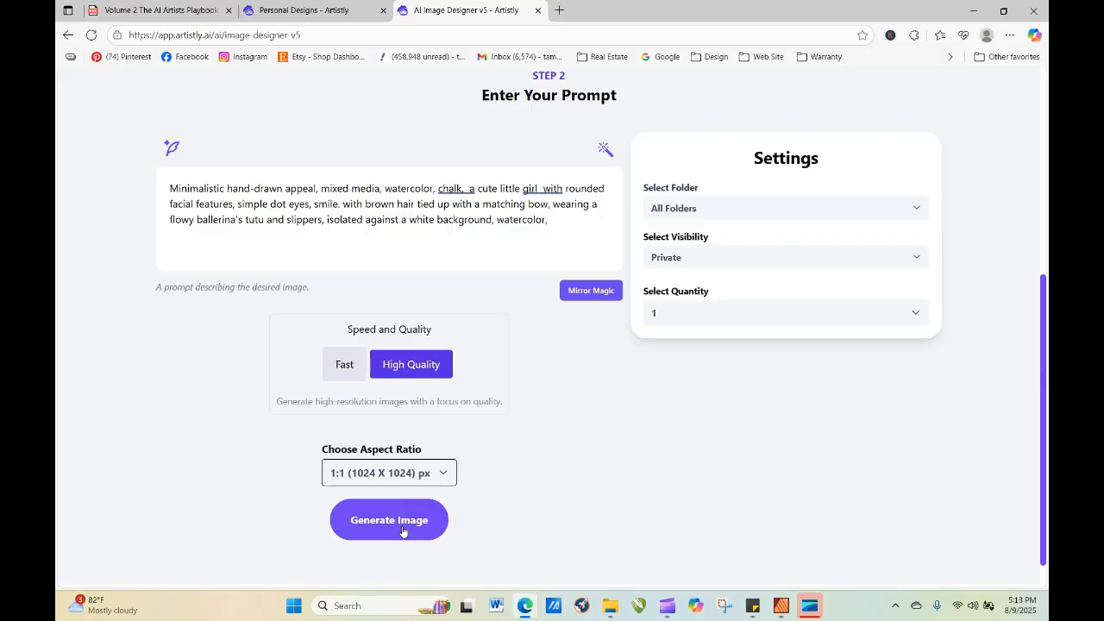
left_click(402, 524)
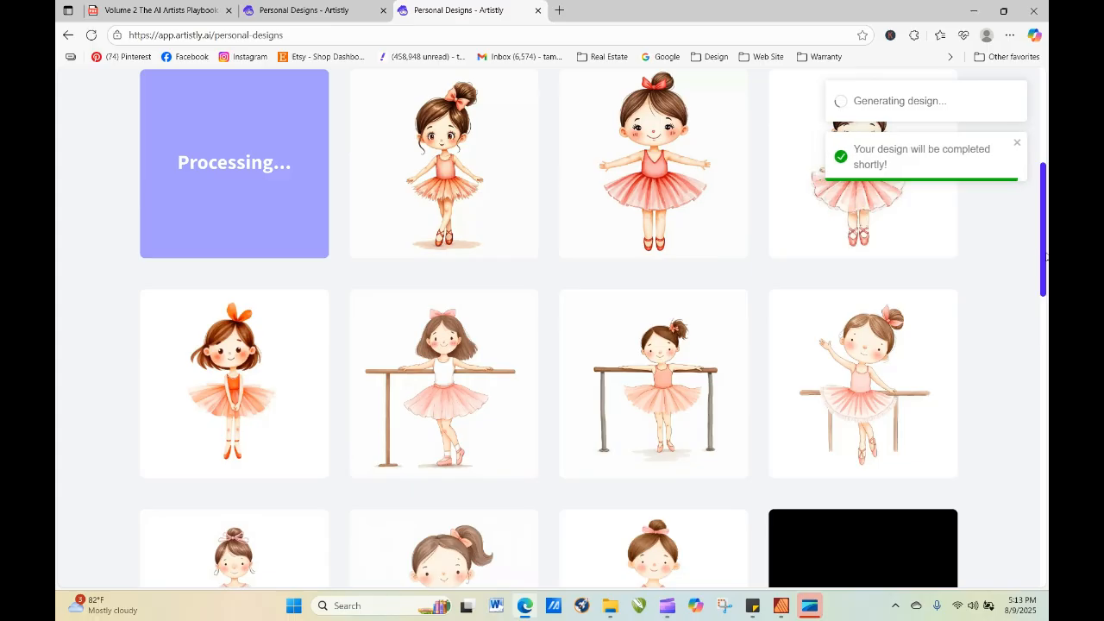
Refresh the design gallery to check on the mixed media ballerina.
scroll(1045, 255, "up", 1)
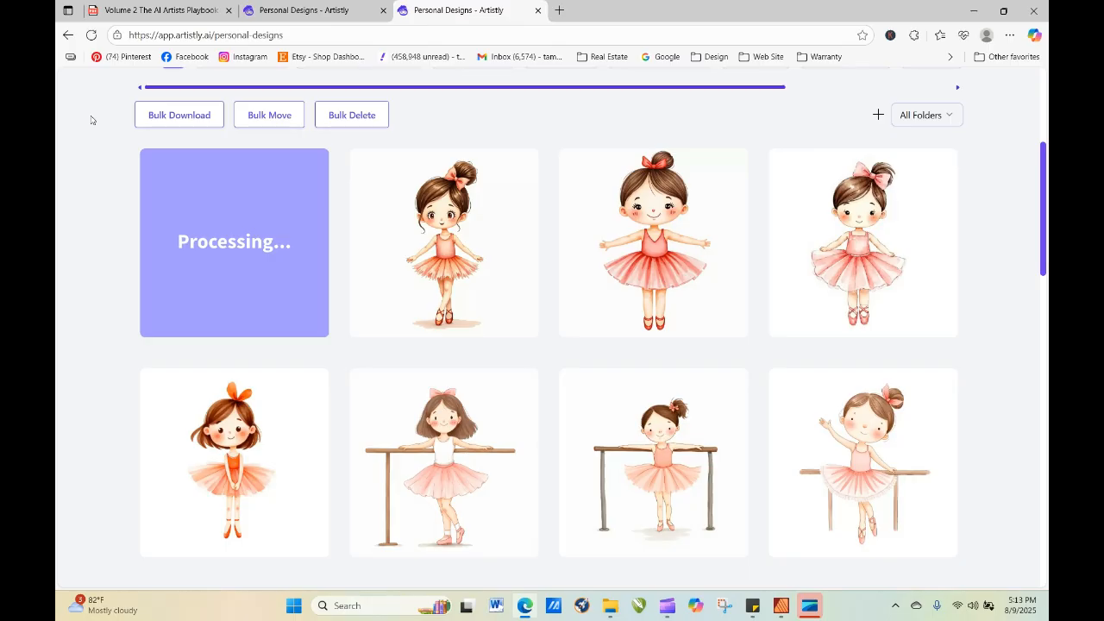
left_click(91, 34)
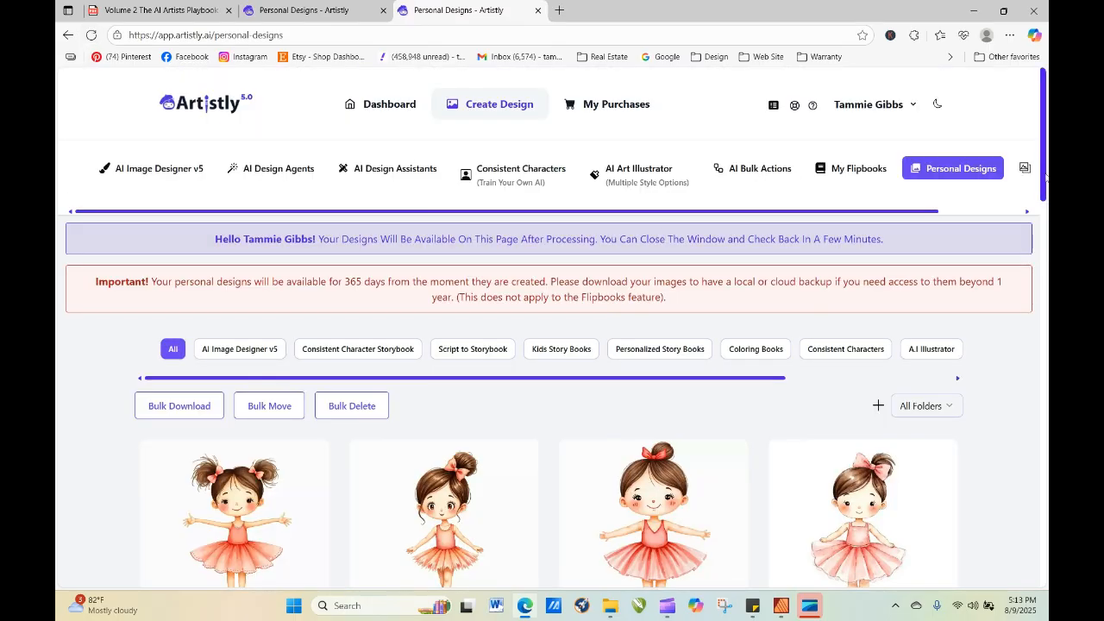
scroll(1046, 177, "down", 2)
Re-generate the mixed media ballerina from its details with "cute" replaced by "sweet" in the prompt, using High Quality.
mouse_move(267, 342)
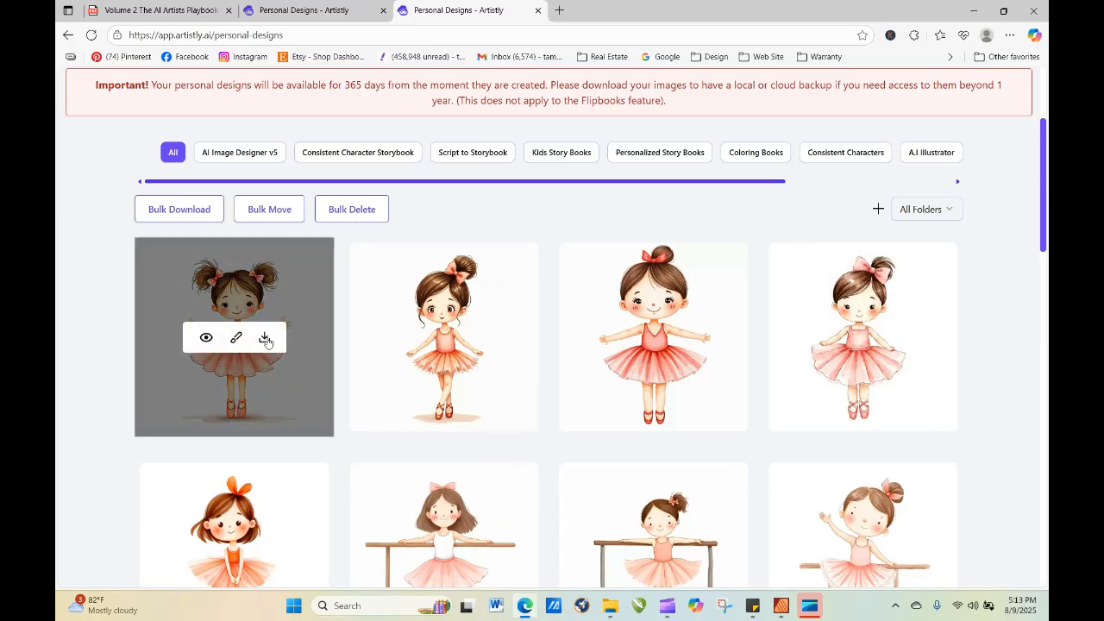
left_click(207, 338)
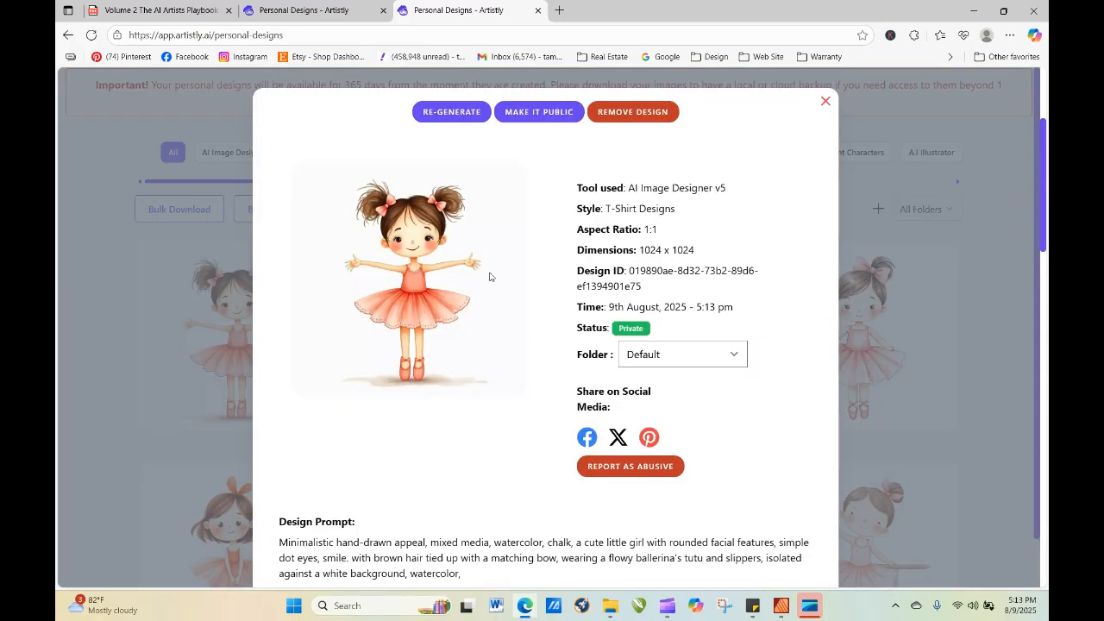
left_click(455, 117)
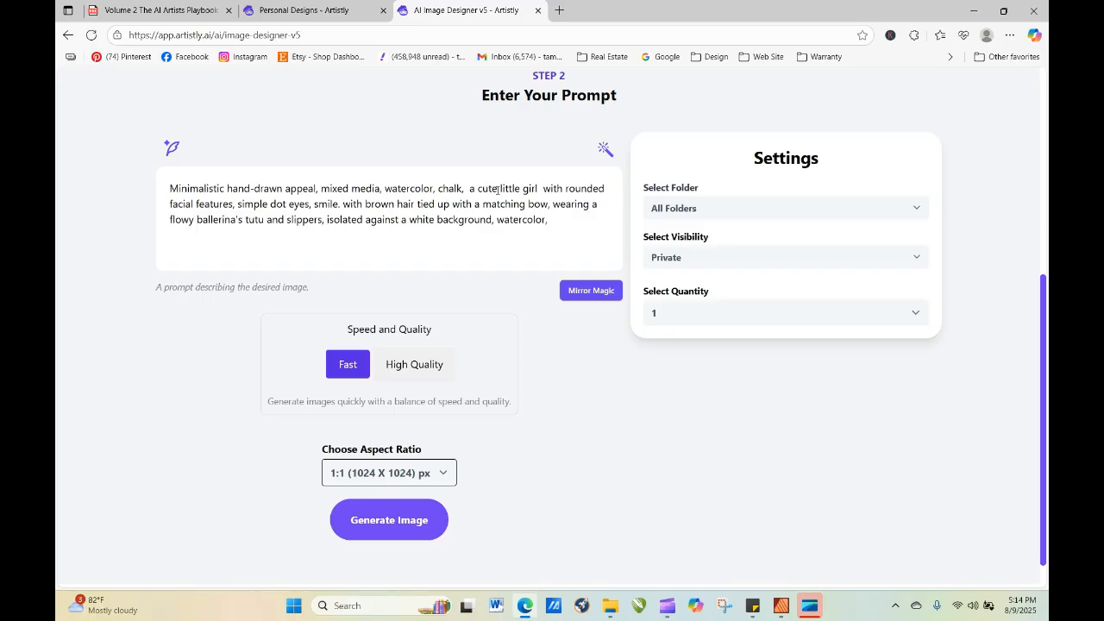
left_click_drag(498, 189, 486, 189)
type("sweet")
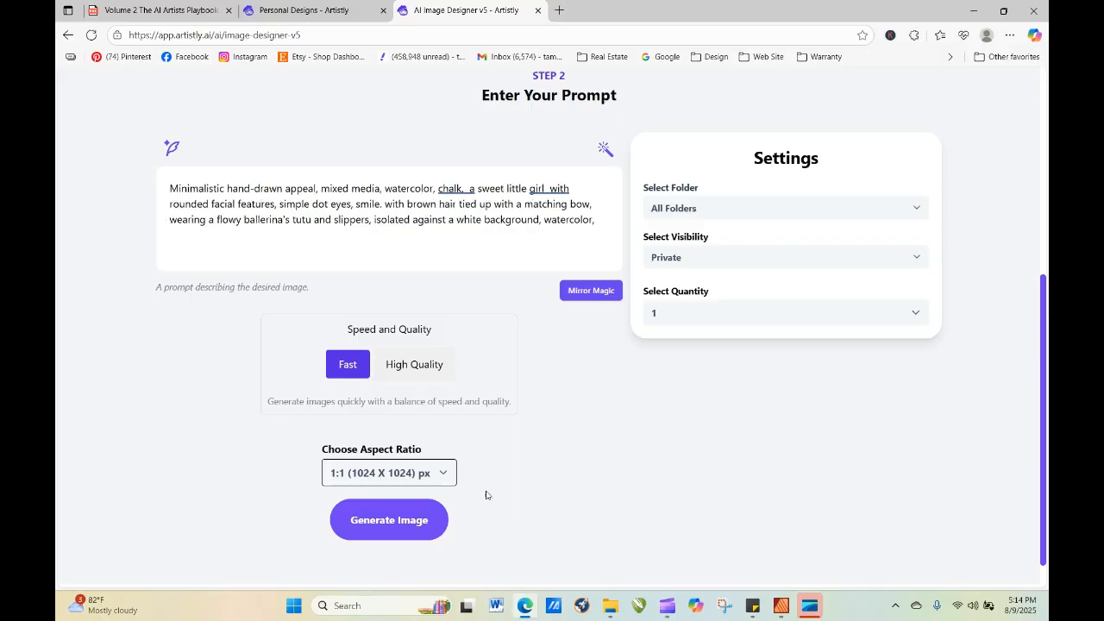
left_click(412, 364)
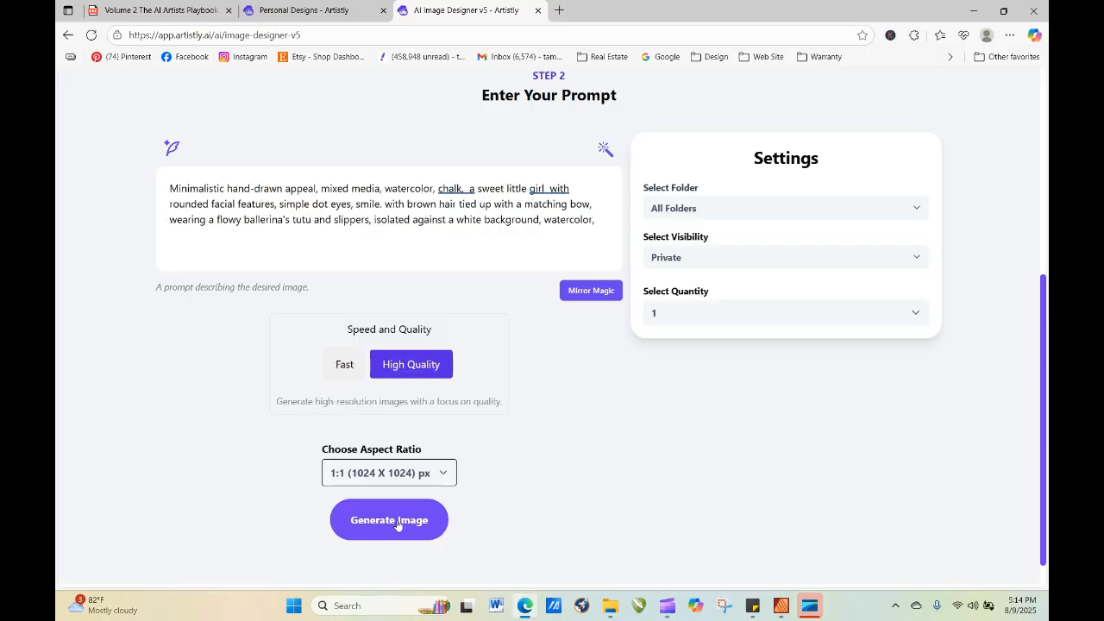
left_click(397, 521)
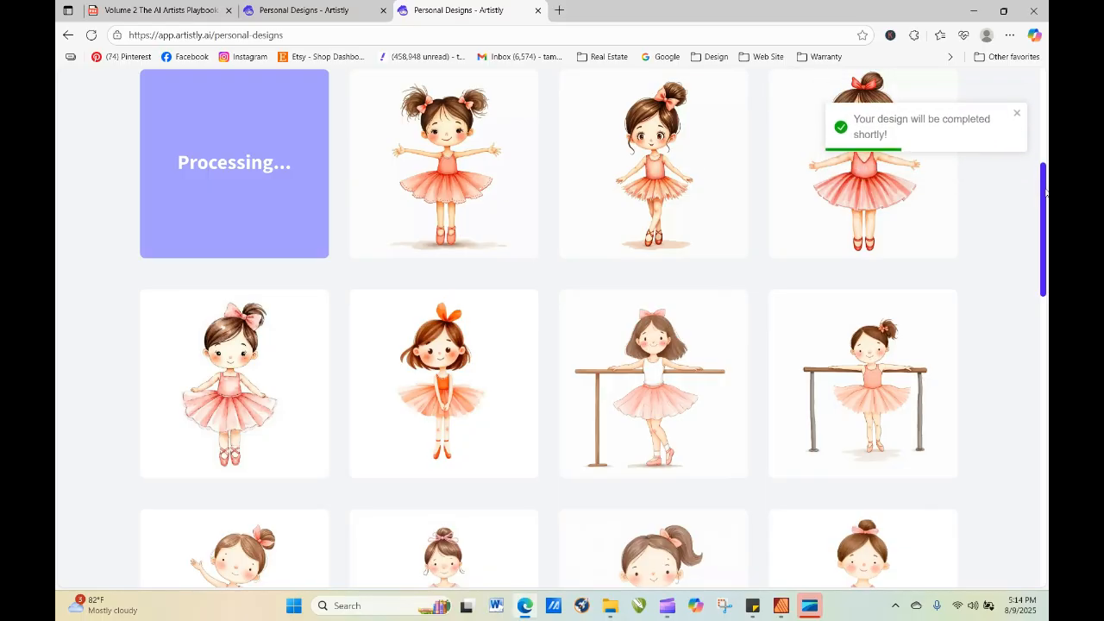
Re-generate the Watercolor Style ballerina with the pink bow from its details, keeping its style and prompt.
mouse_move(868, 252)
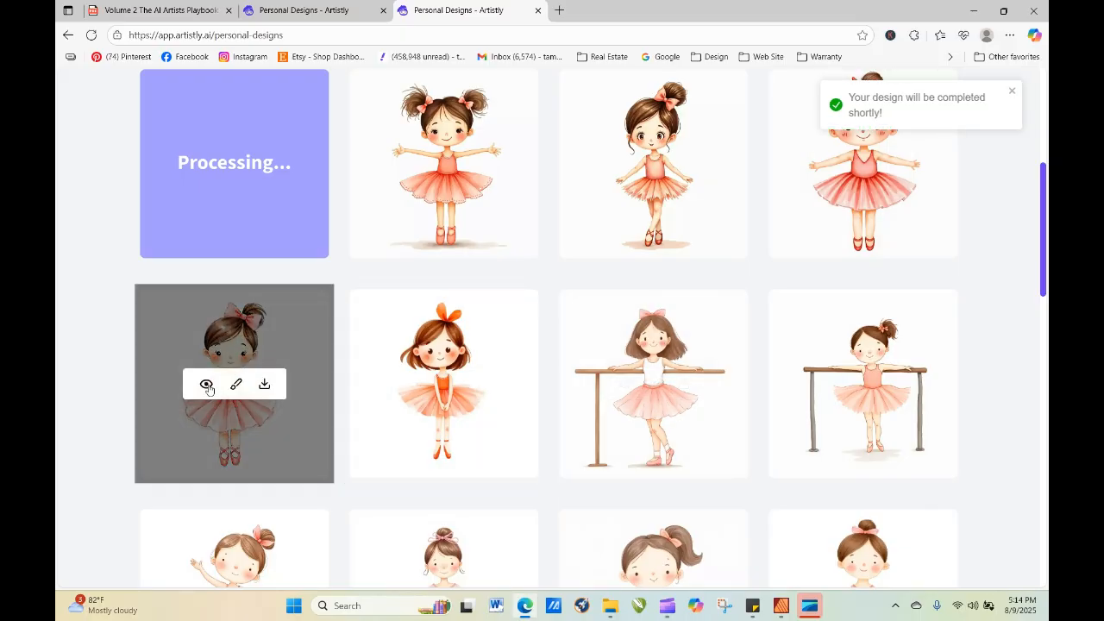
left_click(207, 383)
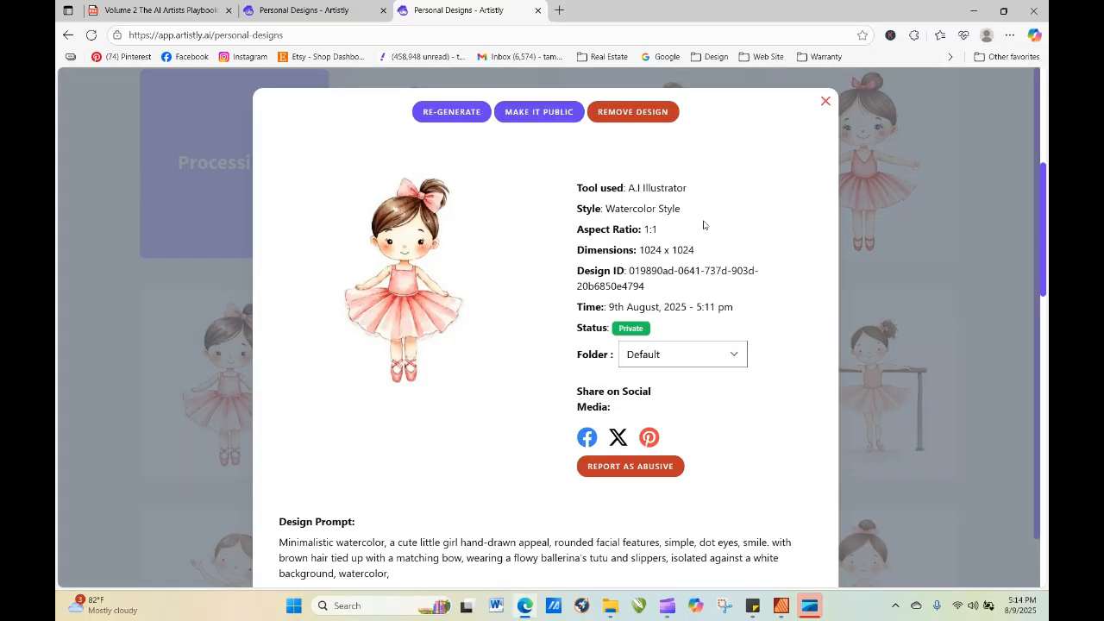
left_click(451, 112)
scroll(533, 302, "down", 5)
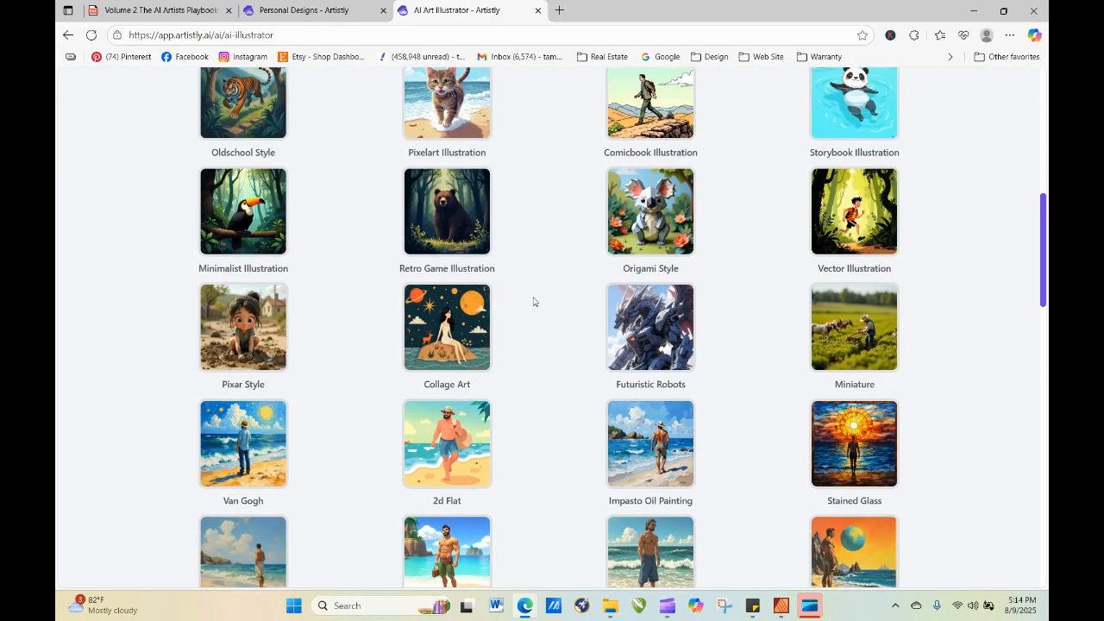
scroll(533, 302, "down", 10)
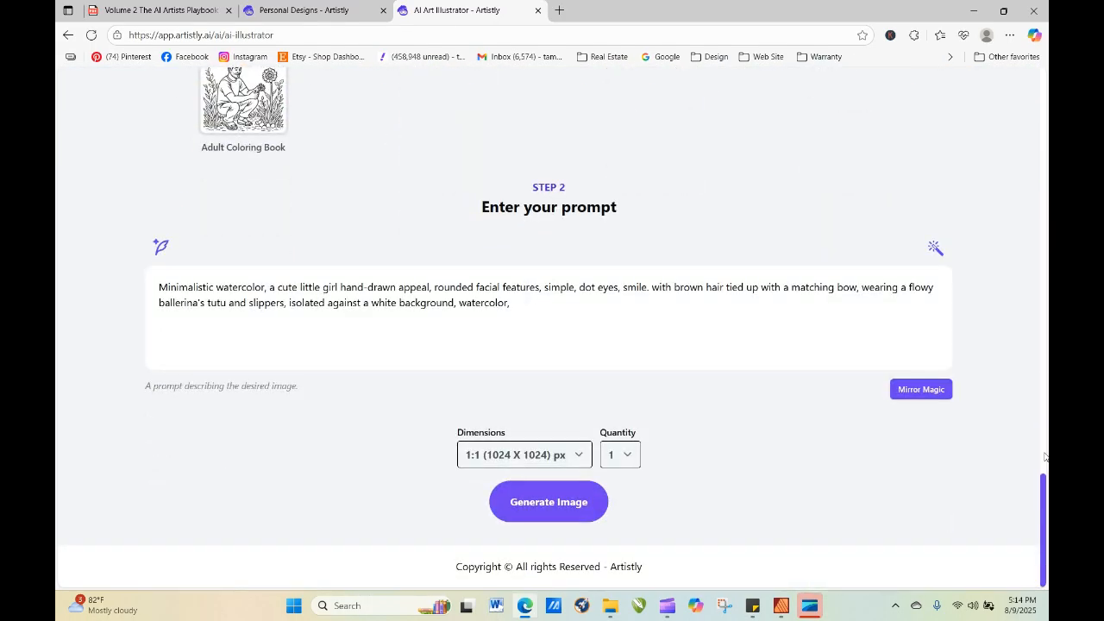
left_click_drag(1045, 503, 1026, 367)
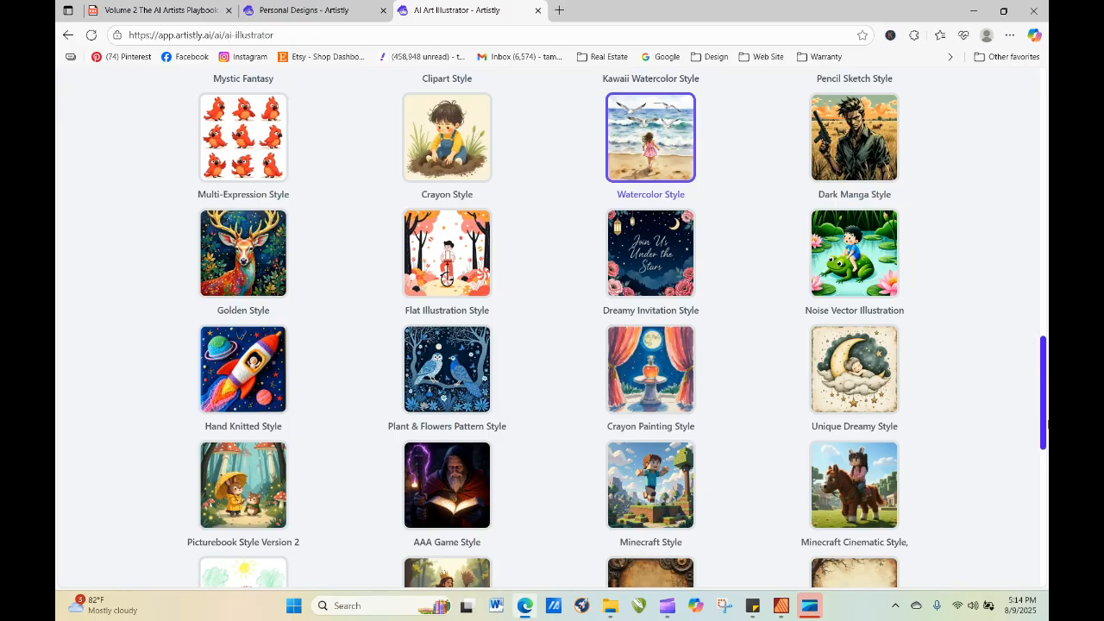
left_click_drag(1044, 415, 1038, 346)
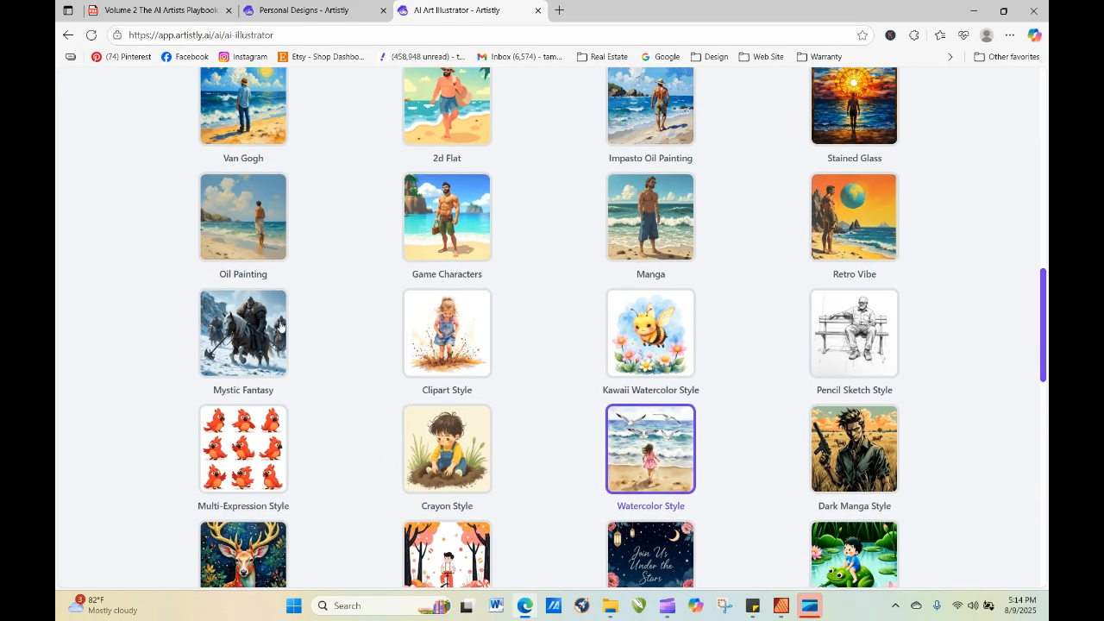
scroll(382, 328, "down", 10)
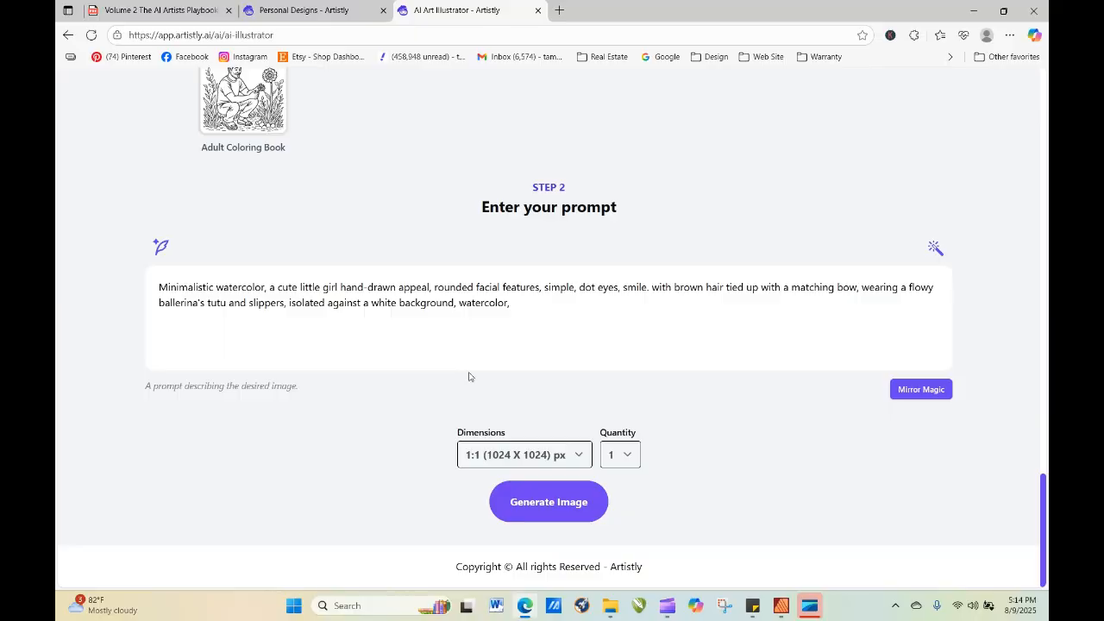
left_click(575, 509)
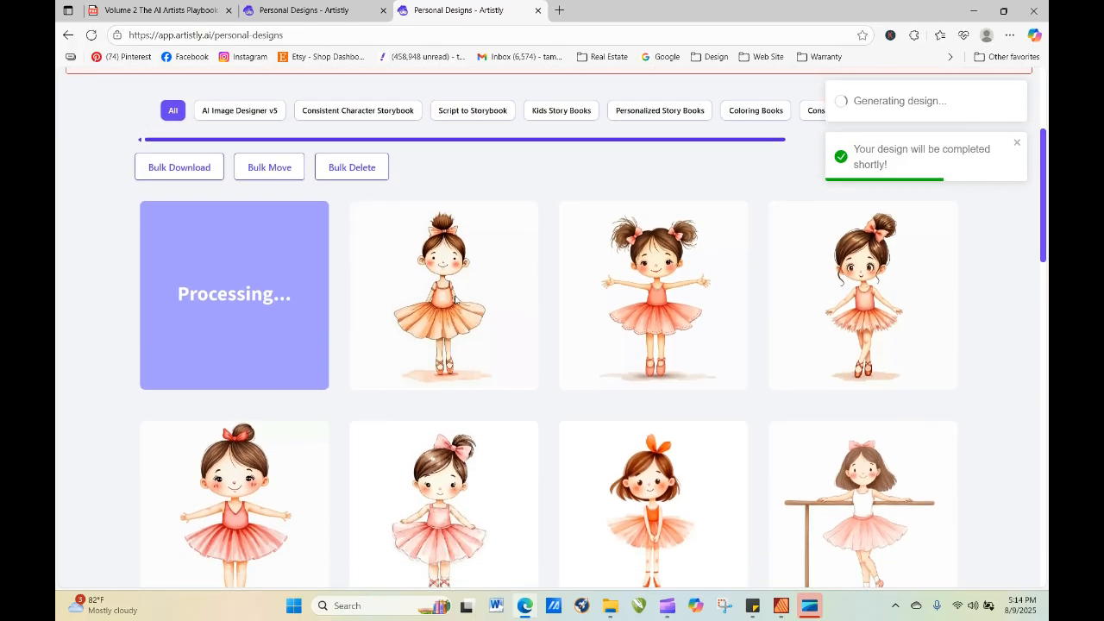
Re-generate the newest T-Shirt Designs ballerina from its details with "sweet little girl" replaced by "cute puppy" in the prompt.
left_click(418, 302)
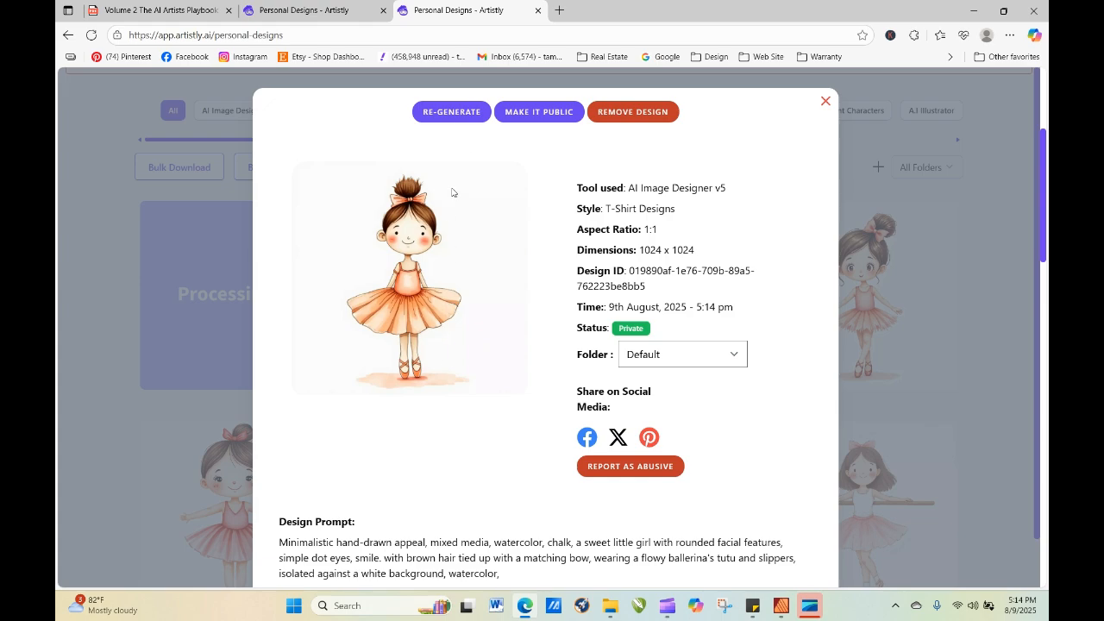
left_click(446, 120)
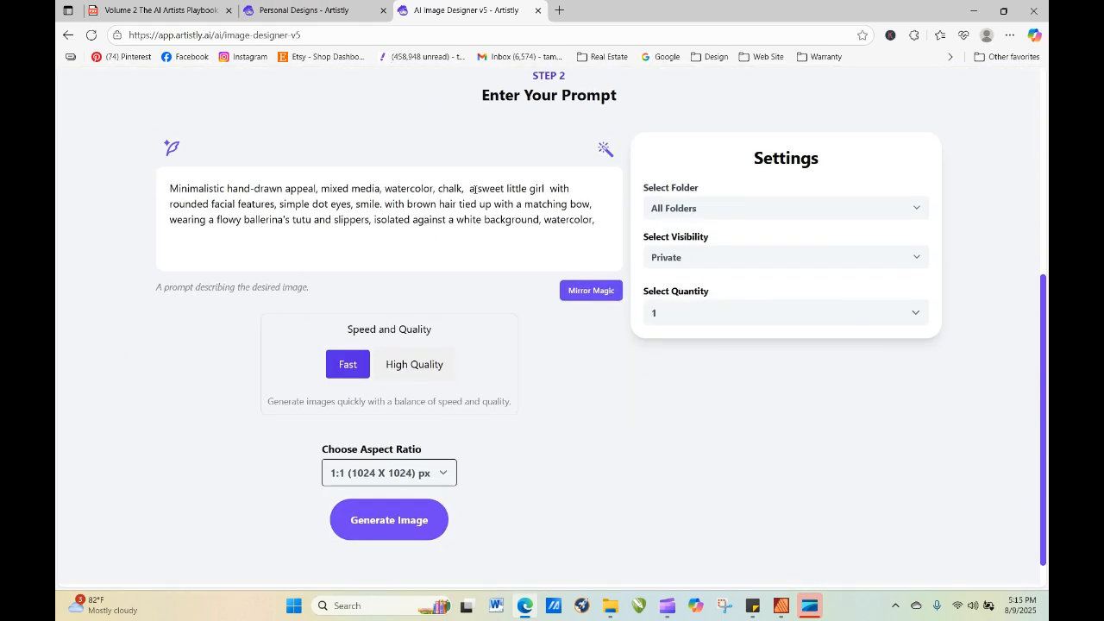
left_click_drag(476, 188, 546, 188)
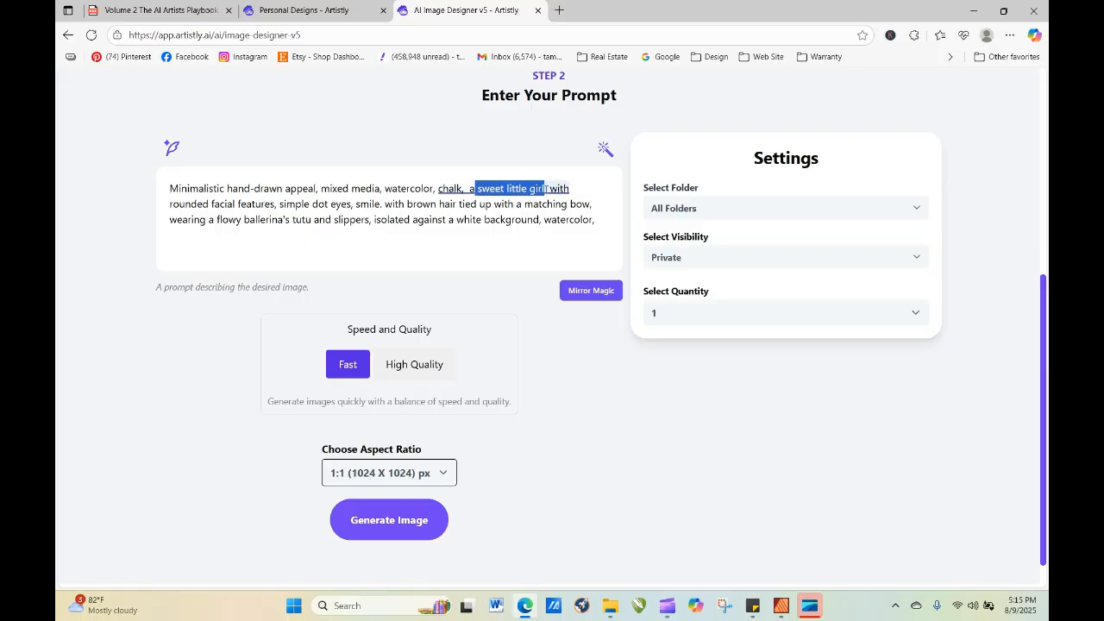
type("cute l")
key("BackSpace")
key("BackSpace")
key("BackSpace")
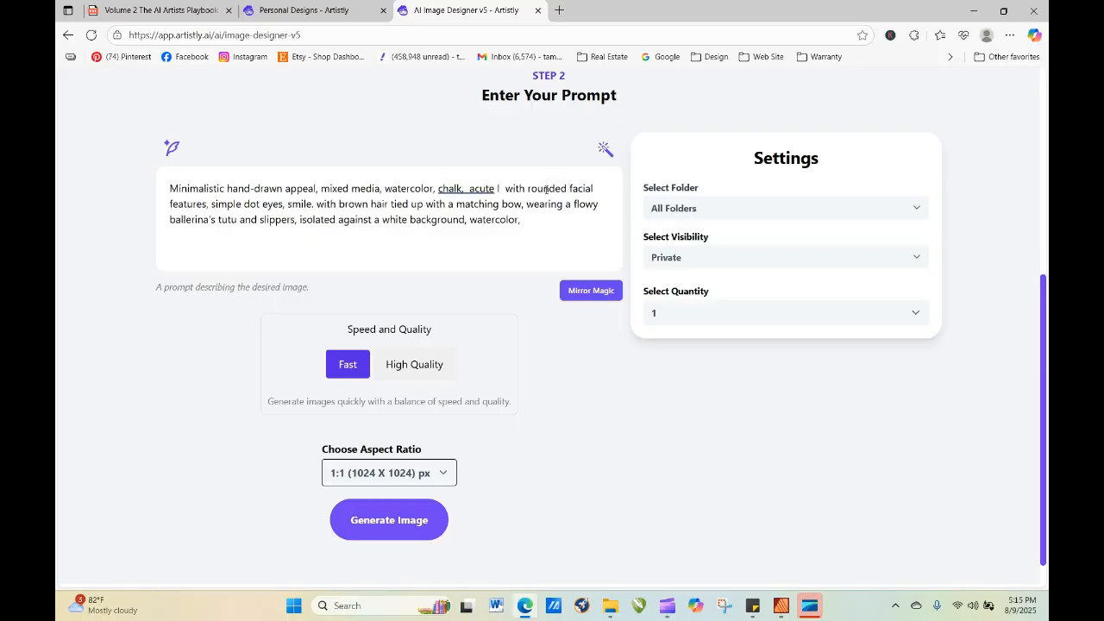
key("BackSpace")
key("BackSpace")
key("BackSpace")
type("cute pu")
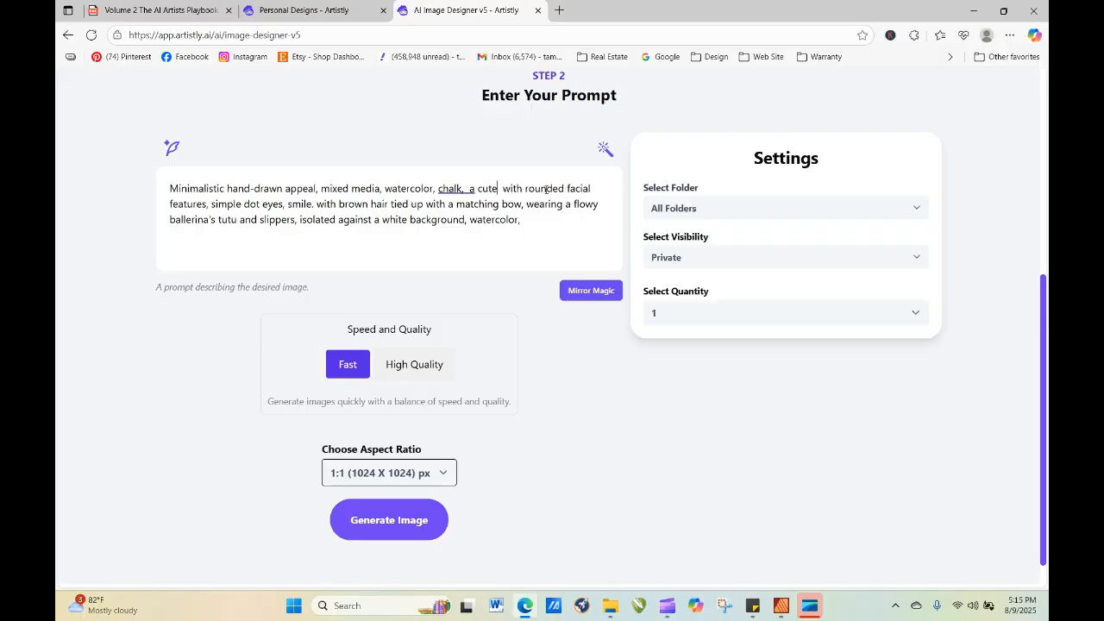
type("ppy")
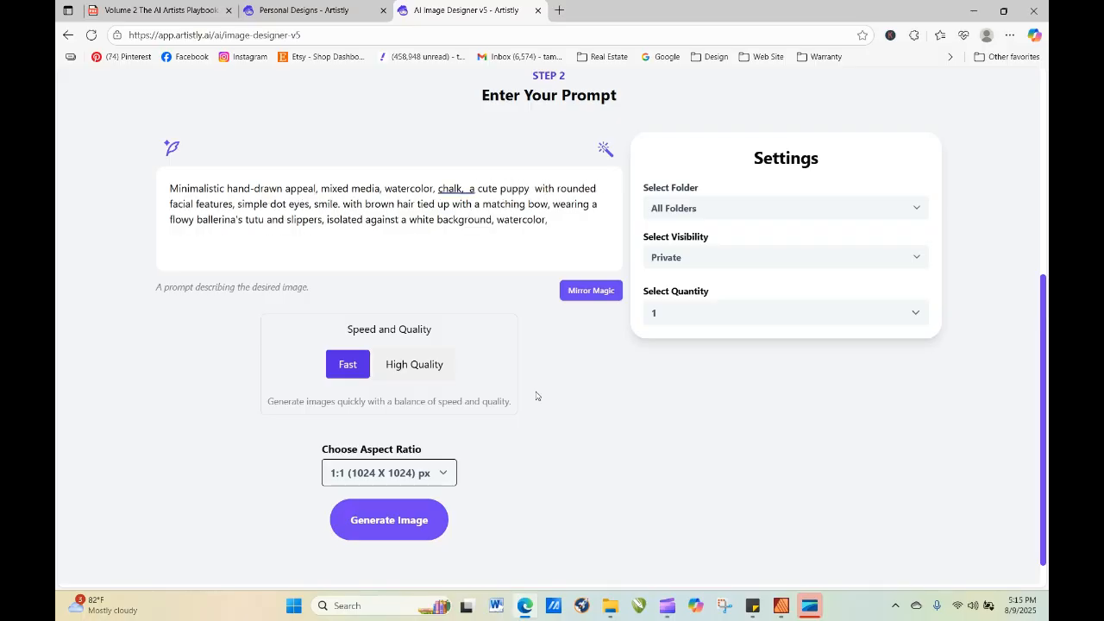
left_click(389, 520)
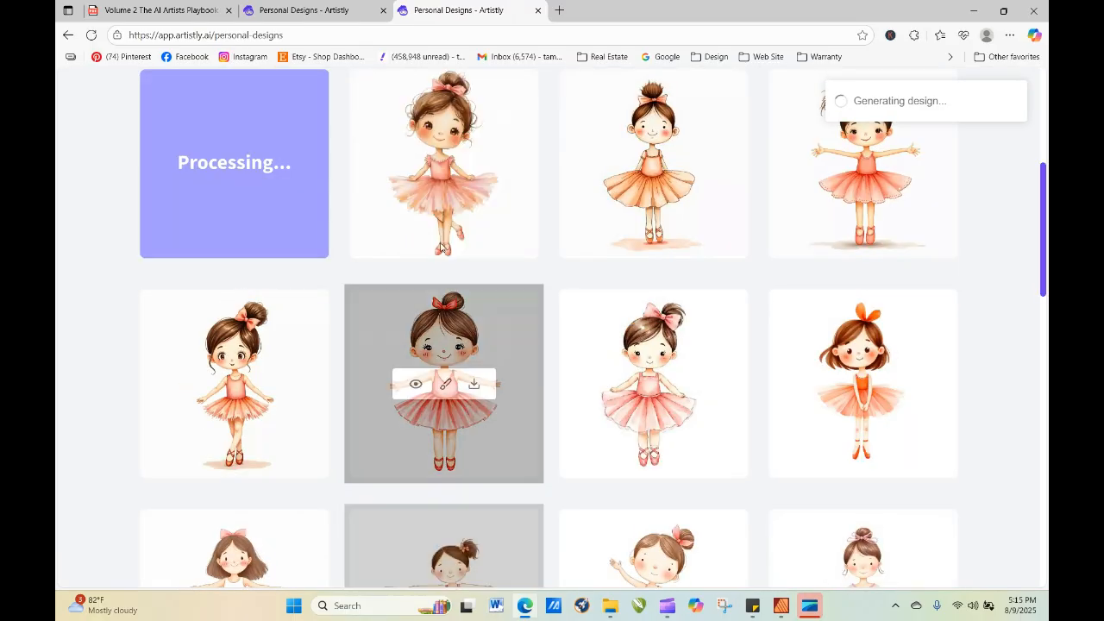
Re-generate the Oil Painting ballerina with the pink bow from its details, keeping its style and prompt.
mouse_move(457, 181)
left_click(415, 165)
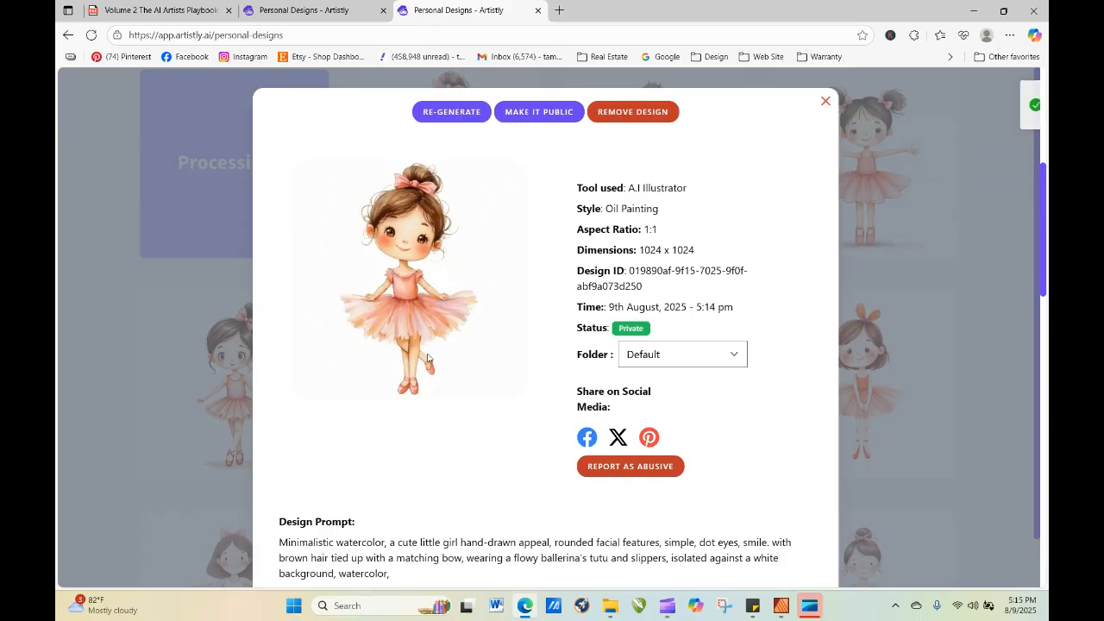
left_click(475, 110)
scroll(602, 426, "down", 4)
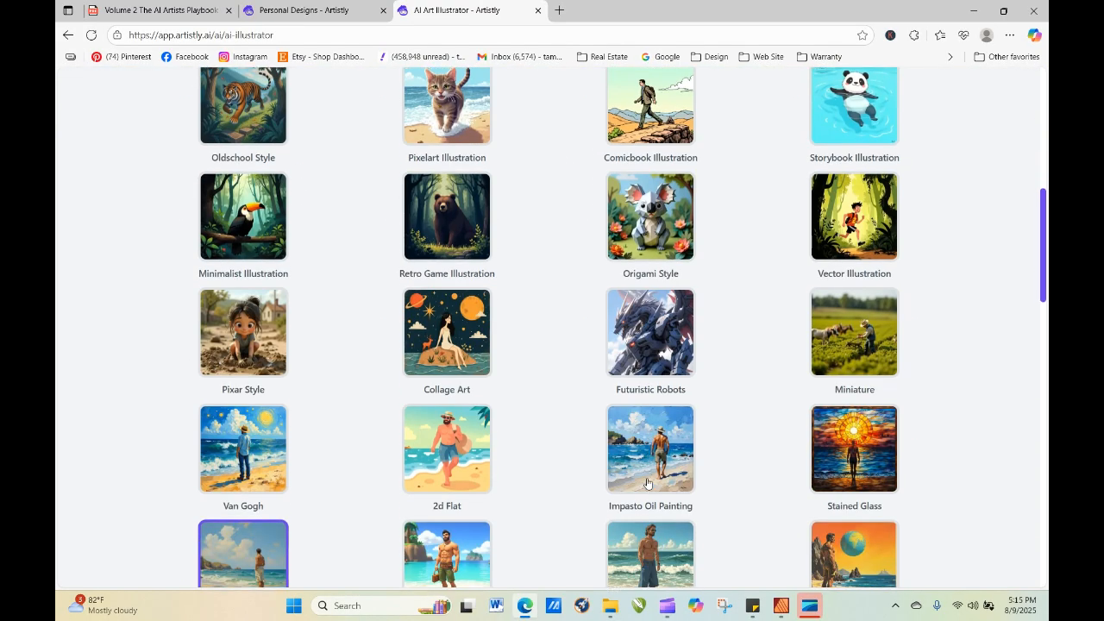
scroll(708, 555, "down", 12)
scroll(704, 581, "down", 2)
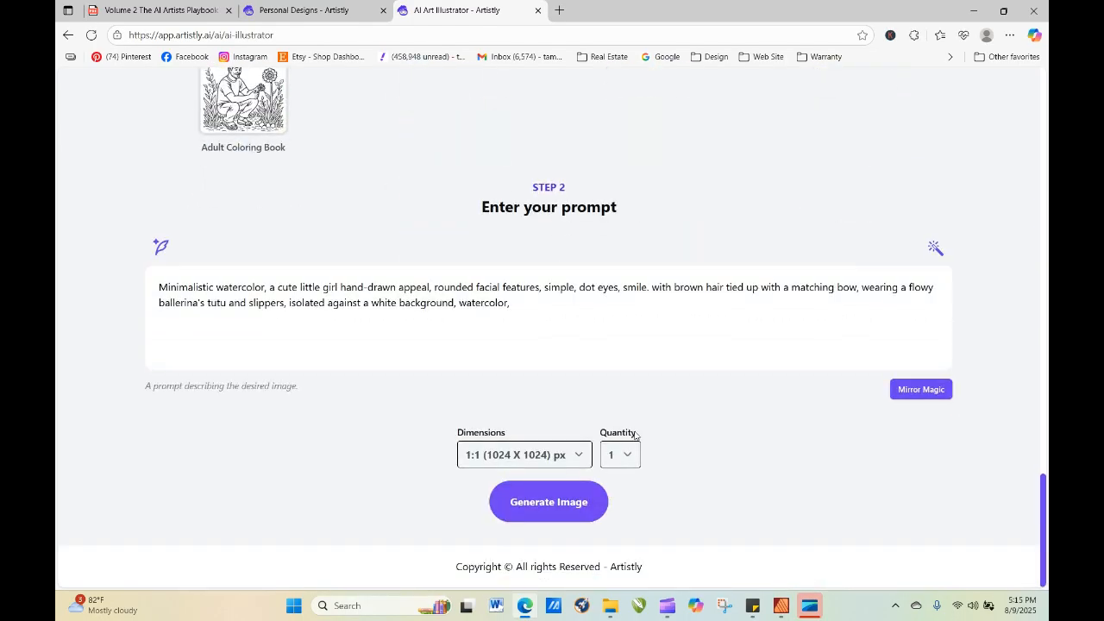
left_click(587, 499)
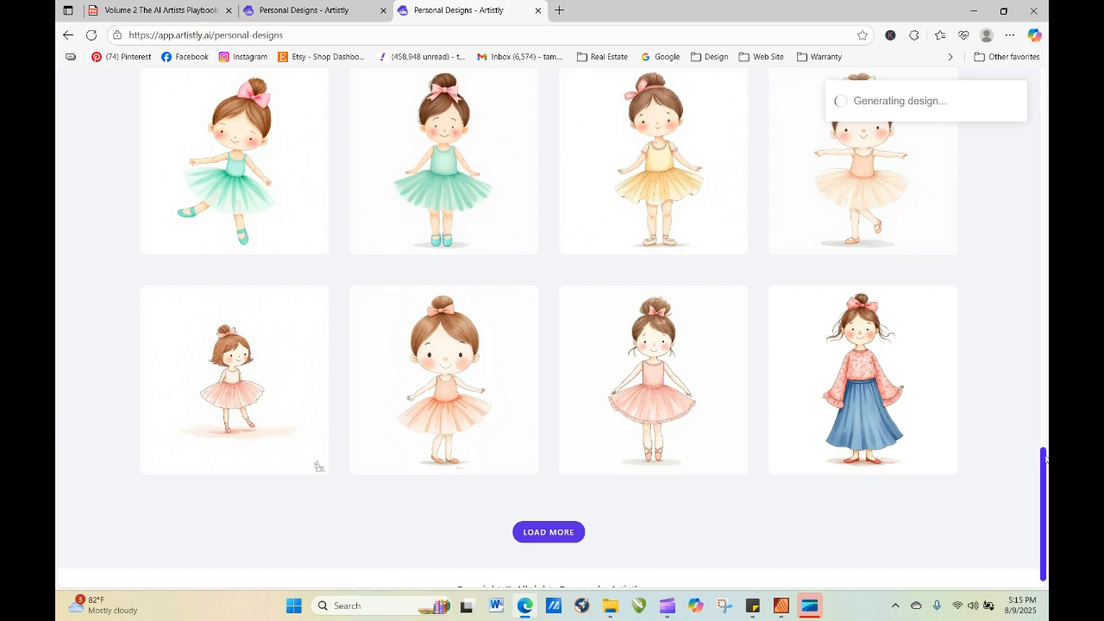
Re-generate the T-Shirt Designs puppy ballerina from its details with the quantity set to 4, keeping its prompt.
left_click_drag(1046, 470, 1049, 130)
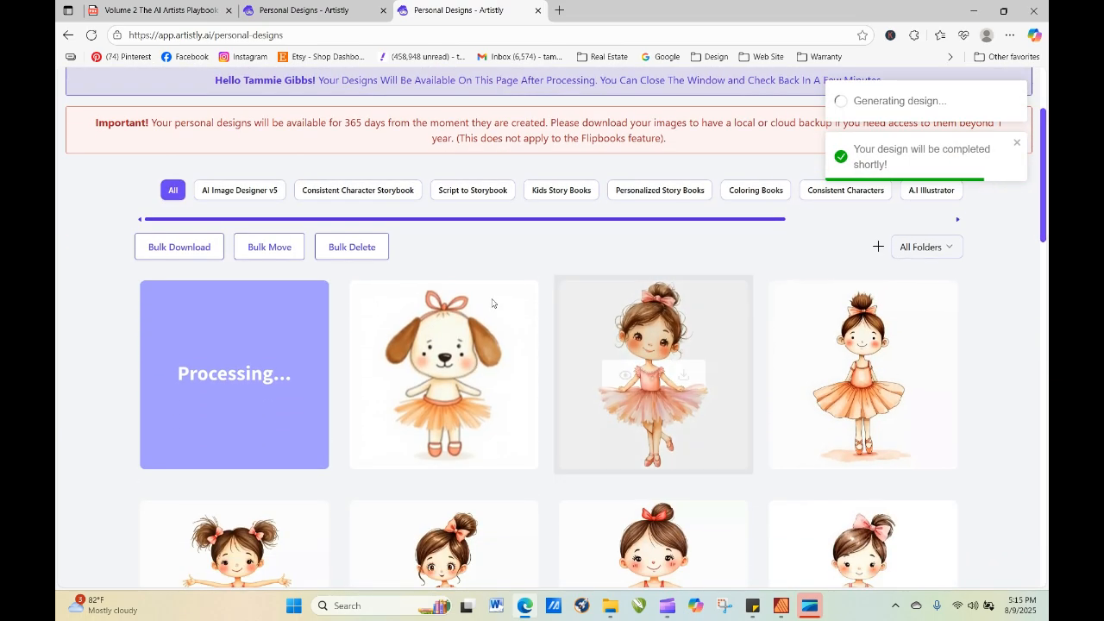
left_click(417, 379)
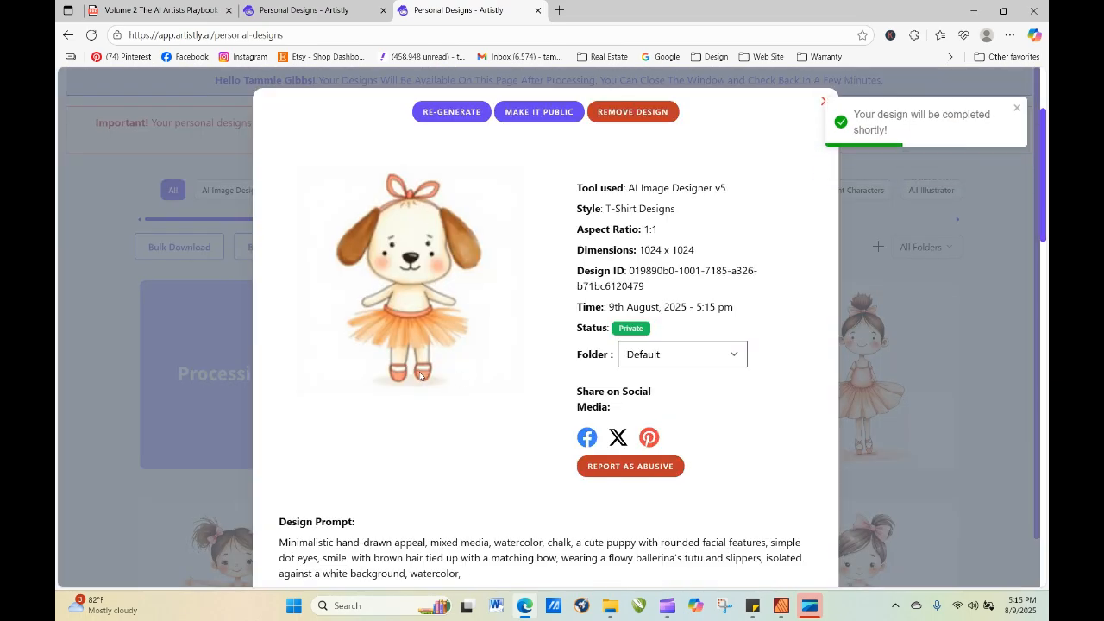
left_click(452, 112)
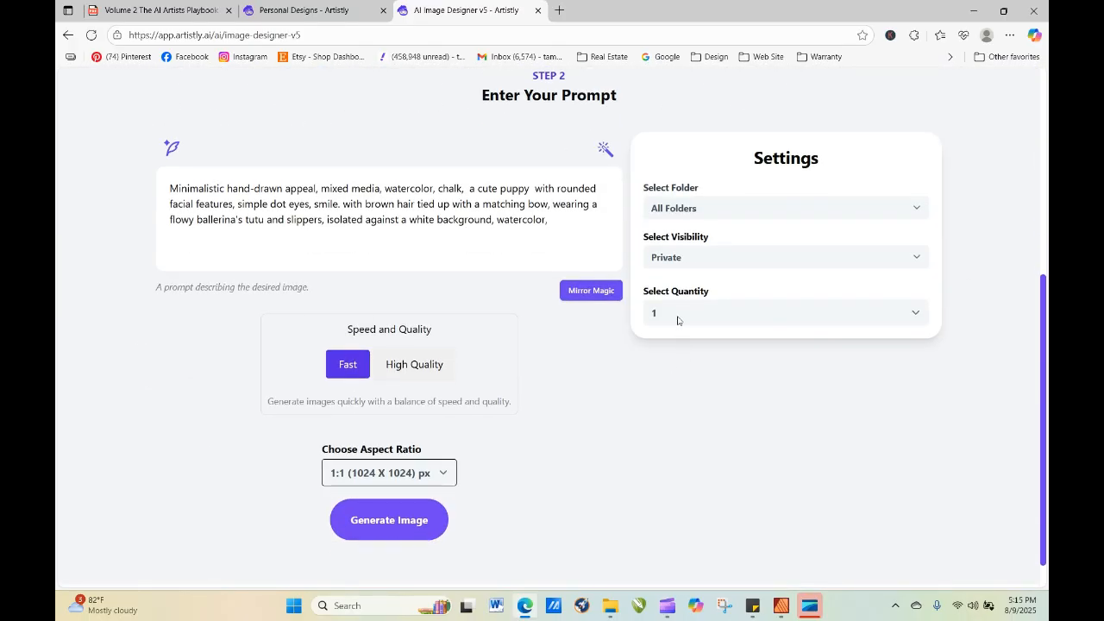
left_click(678, 314)
left_click(674, 397)
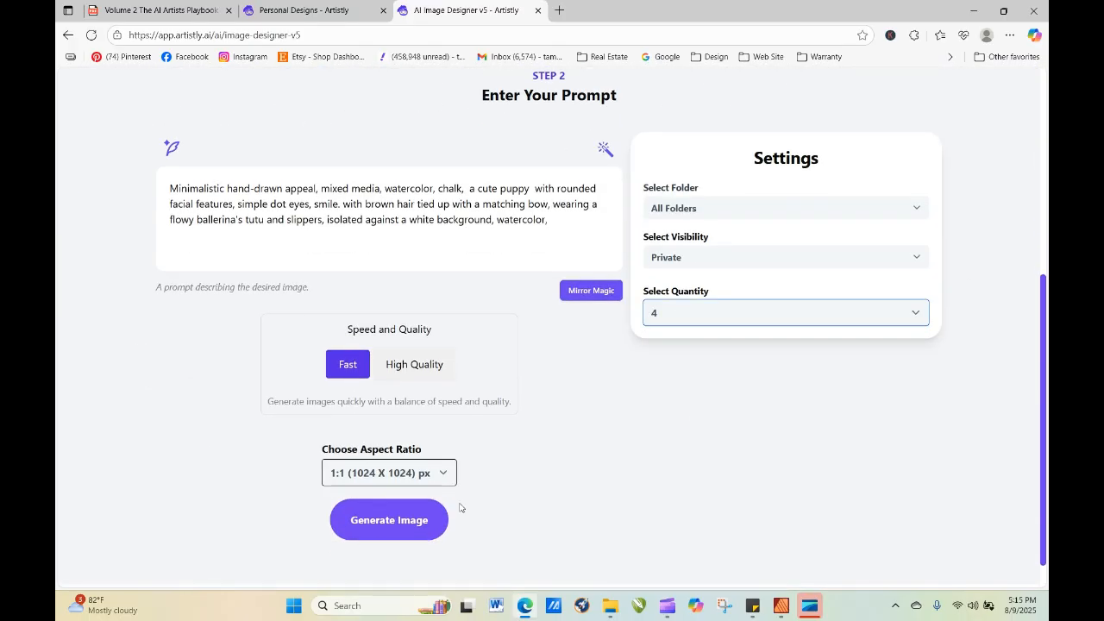
left_click(403, 536)
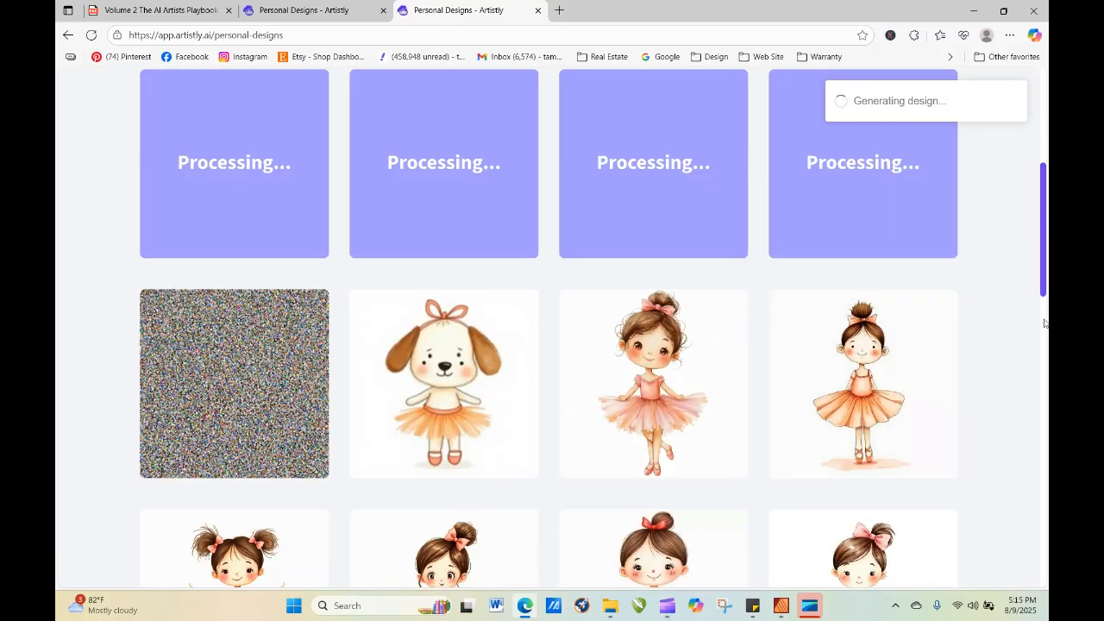
Remove the Oil Painting design that shows only colored noise from the gallery.
left_click(207, 384)
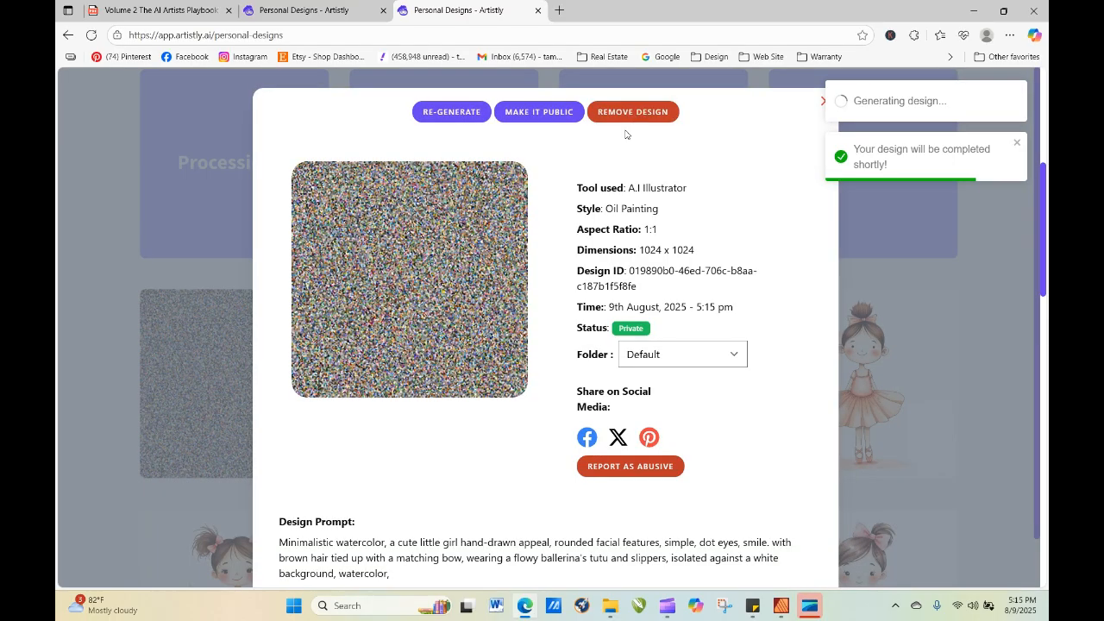
left_click(632, 112)
left_click(508, 166)
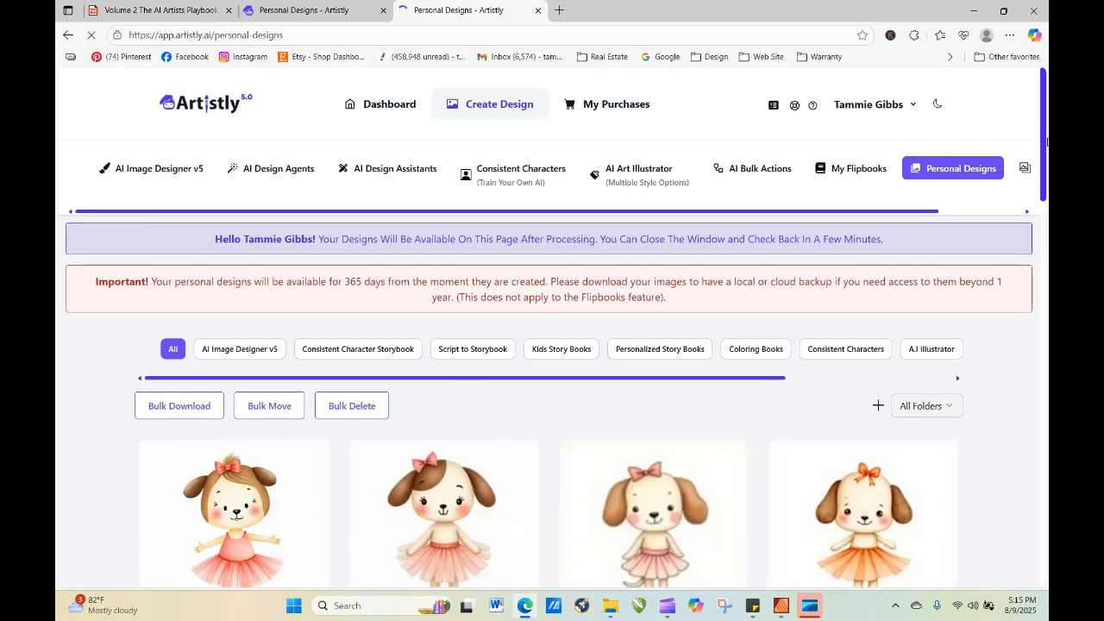
View the details of the puppy with the pink bow and tail in the new batch, and close them.
left_click_drag(1046, 138, 1045, 183)
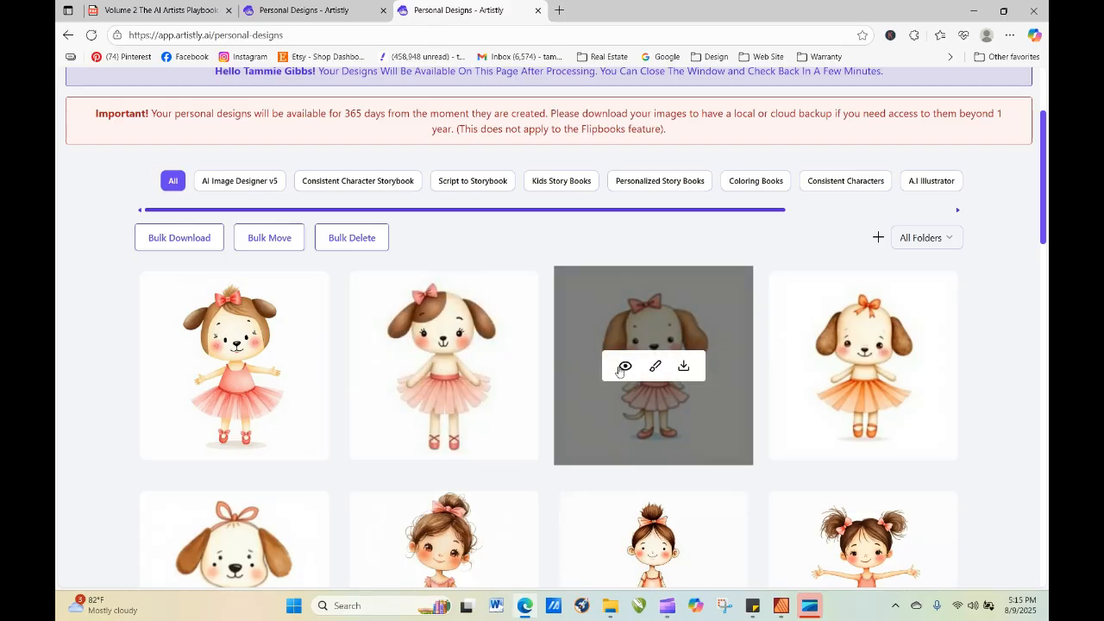
left_click(621, 370)
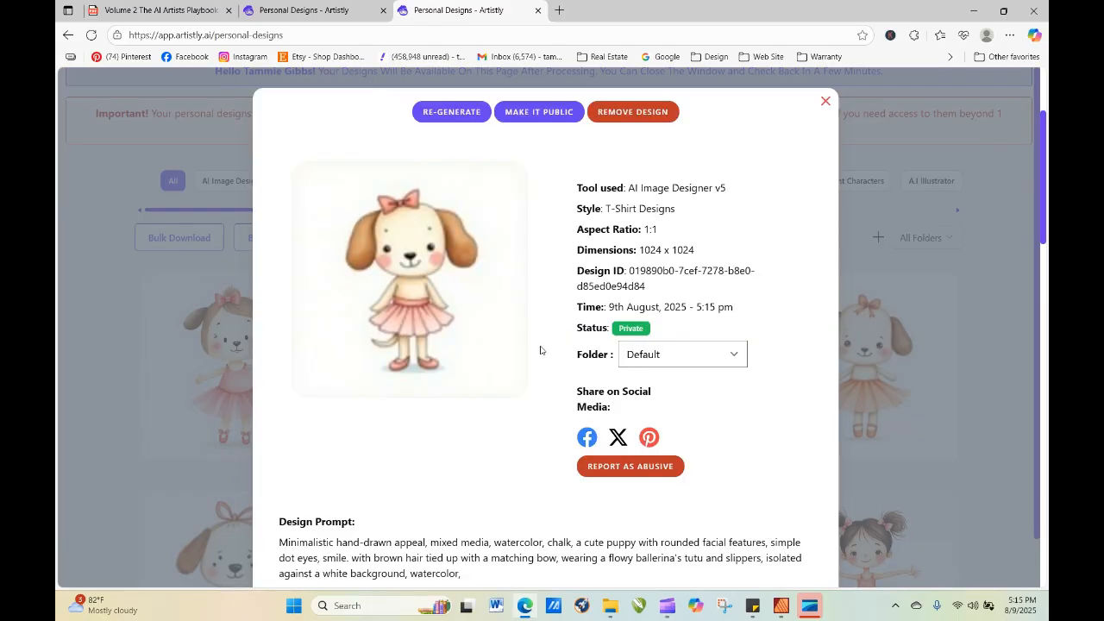
left_click(825, 103)
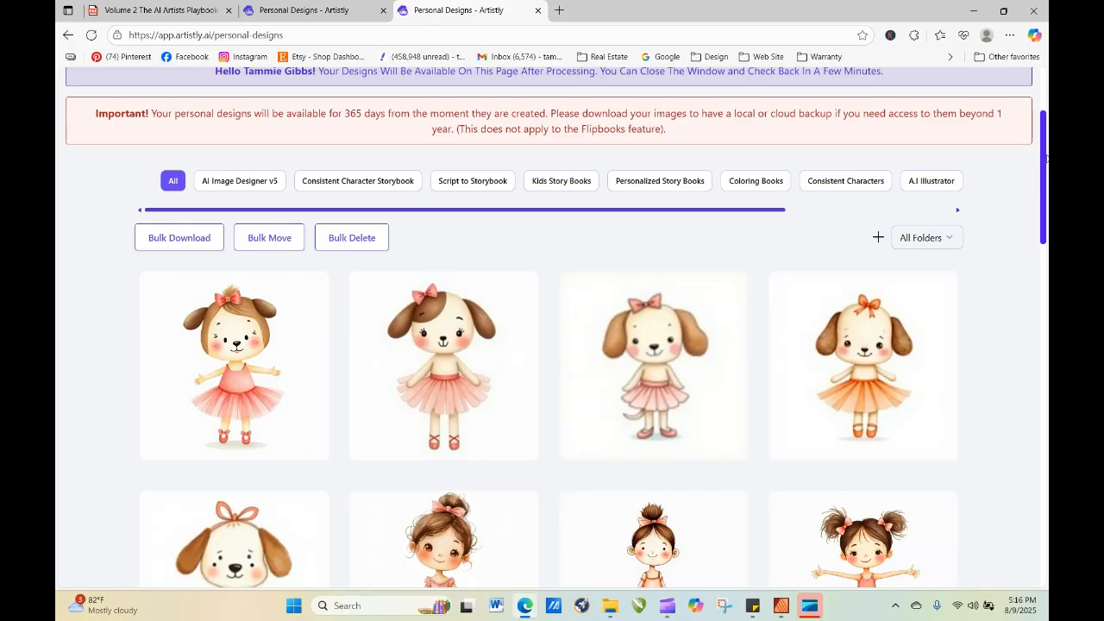
Re-generate the Watercolor Style ballerina with the pink bow from its details in the Mystic Fantasy style, keeping its prompt.
left_click_drag(1043, 147, 1043, 293)
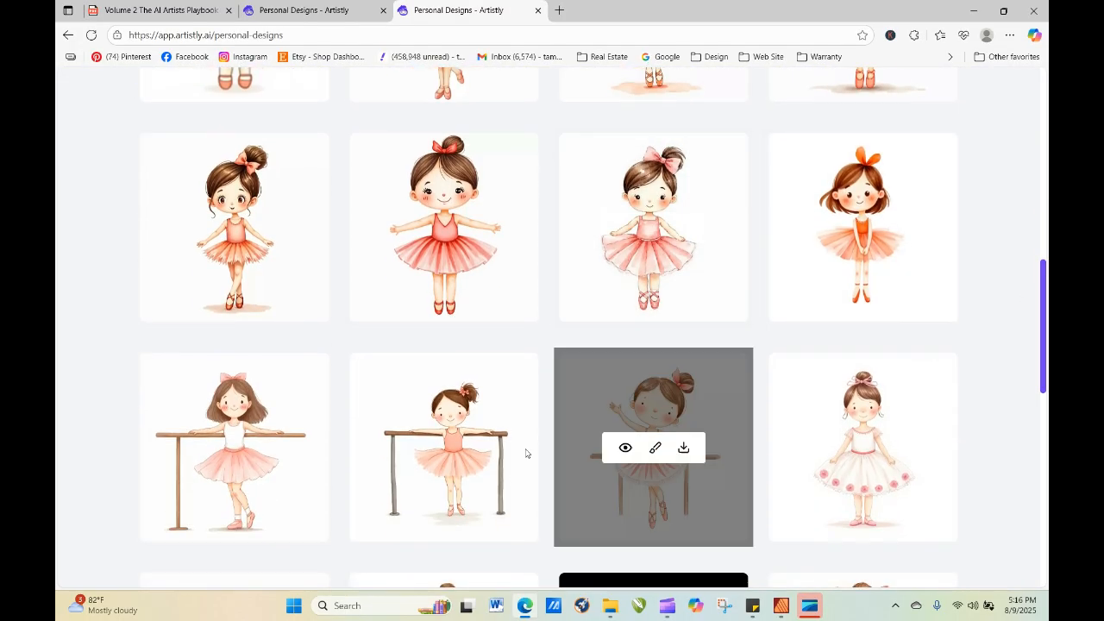
mouse_move(1045, 330)
left_mouse_down()
mouse_move(1042, 252)
mouse_move(1045, 310)
left_mouse_up()
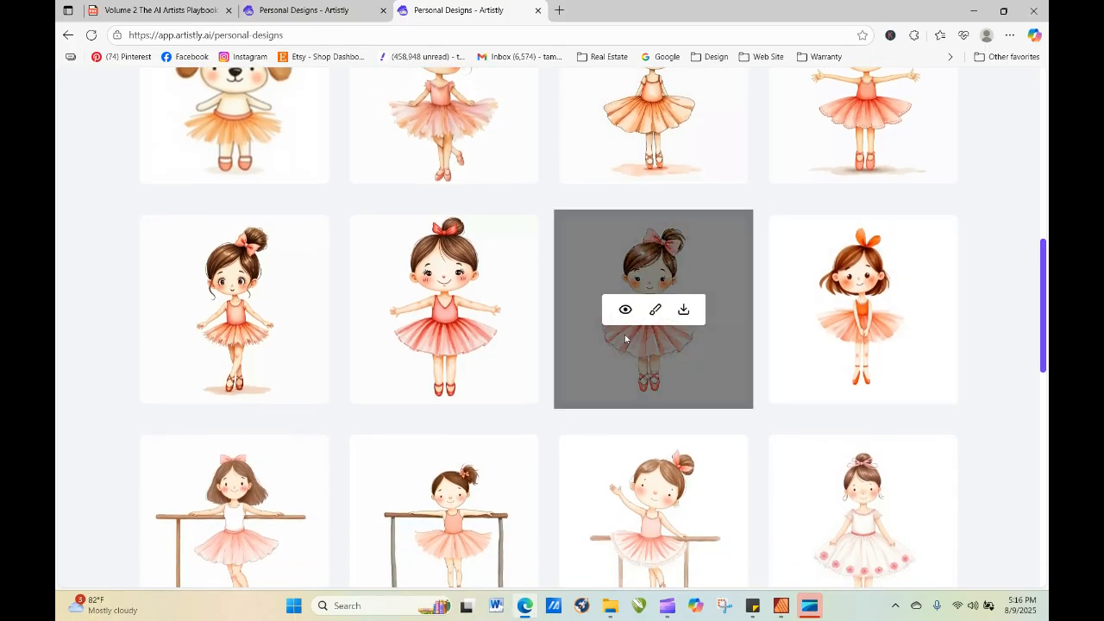
left_click(626, 310)
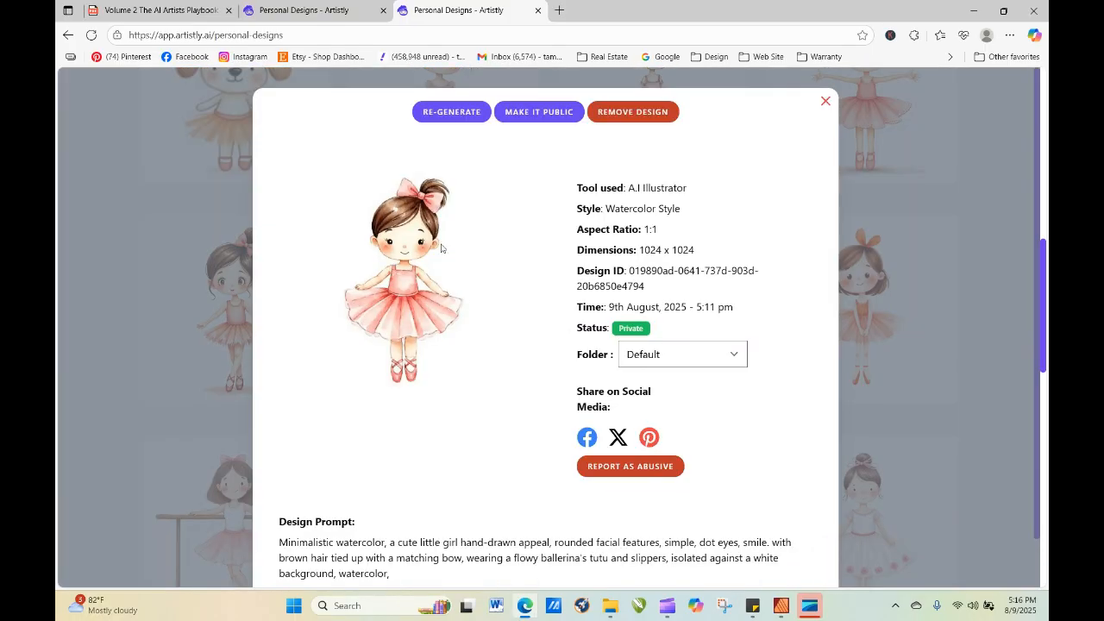
left_click(451, 113)
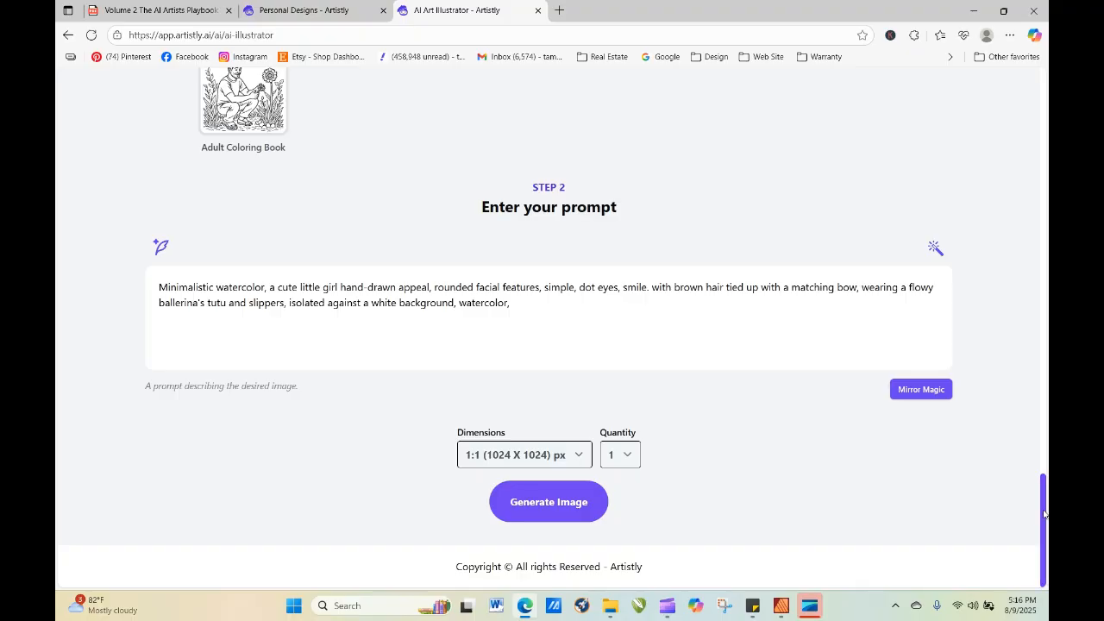
left_click_drag(1034, 509, 1019, 301)
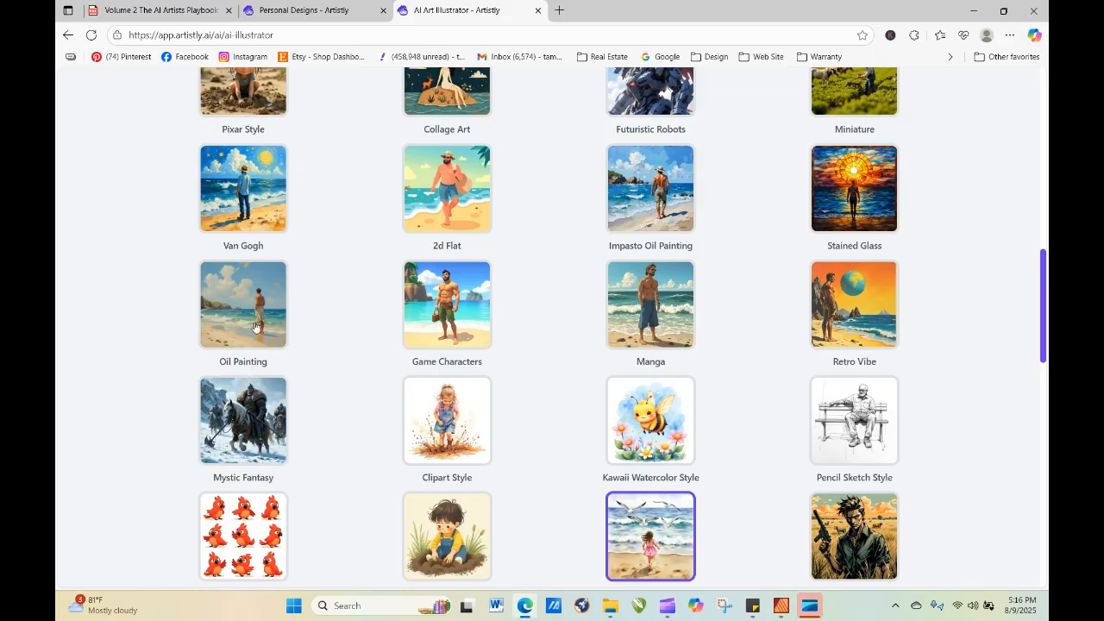
scroll(270, 439, "down", 15)
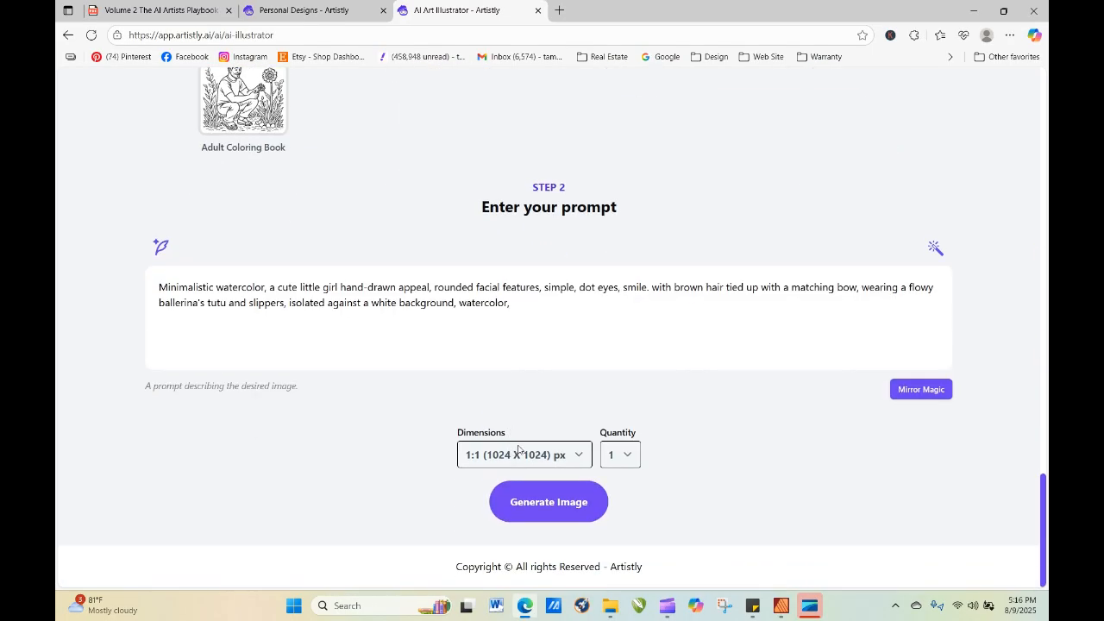
left_click(598, 508)
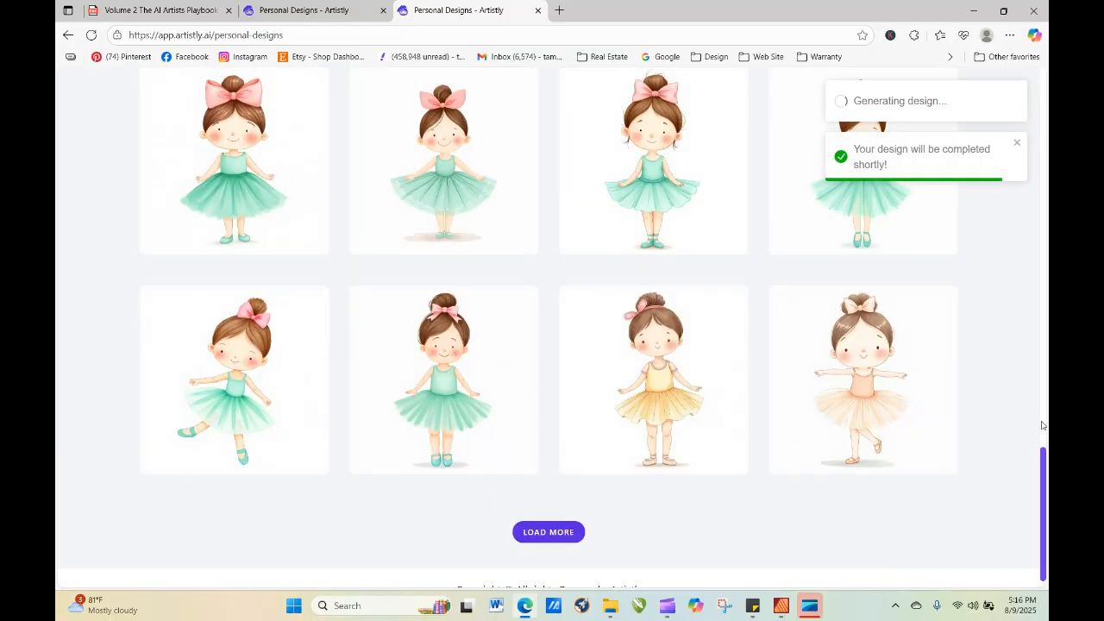
Refresh the design gallery to check on the Mystic Fantasy ballerina.
left_click_drag(1047, 470, 1043, 142)
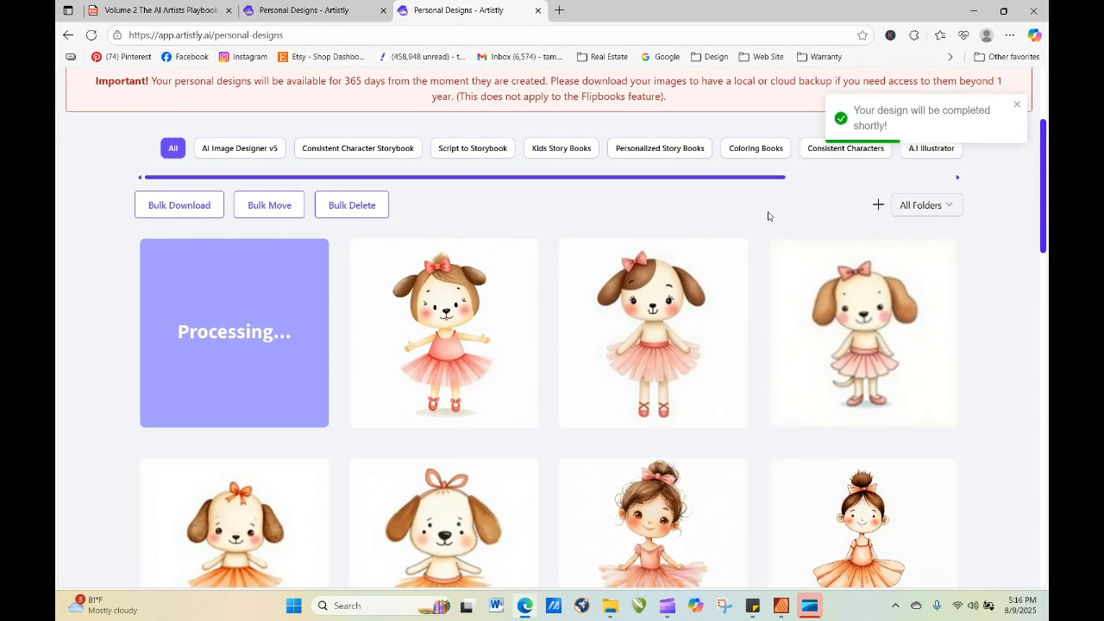
left_click(92, 36)
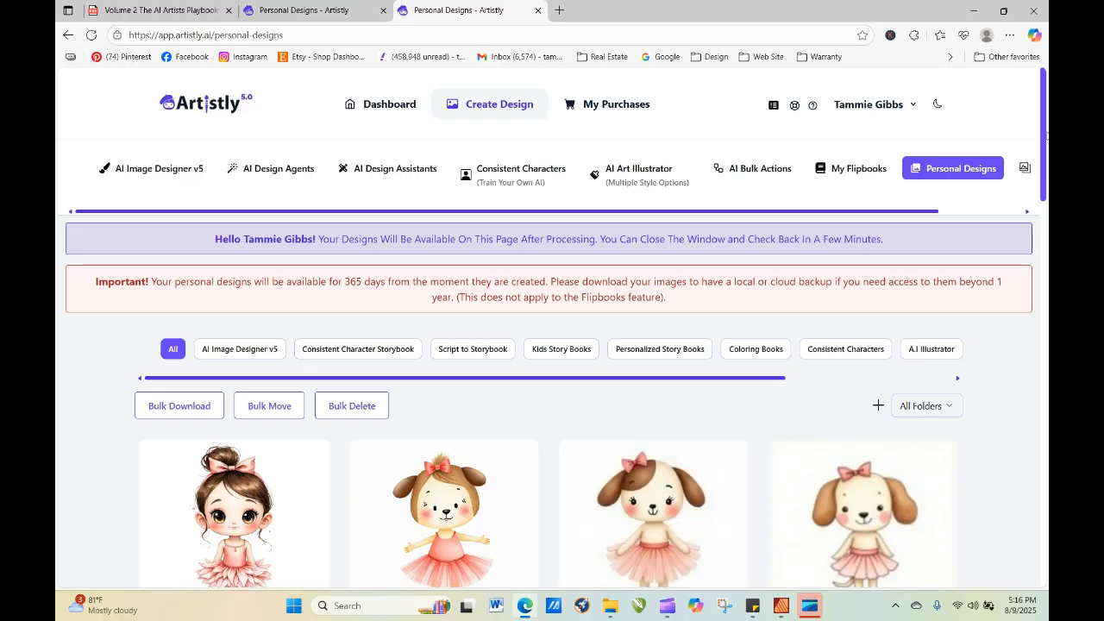
scroll(1044, 138, "down", 2)
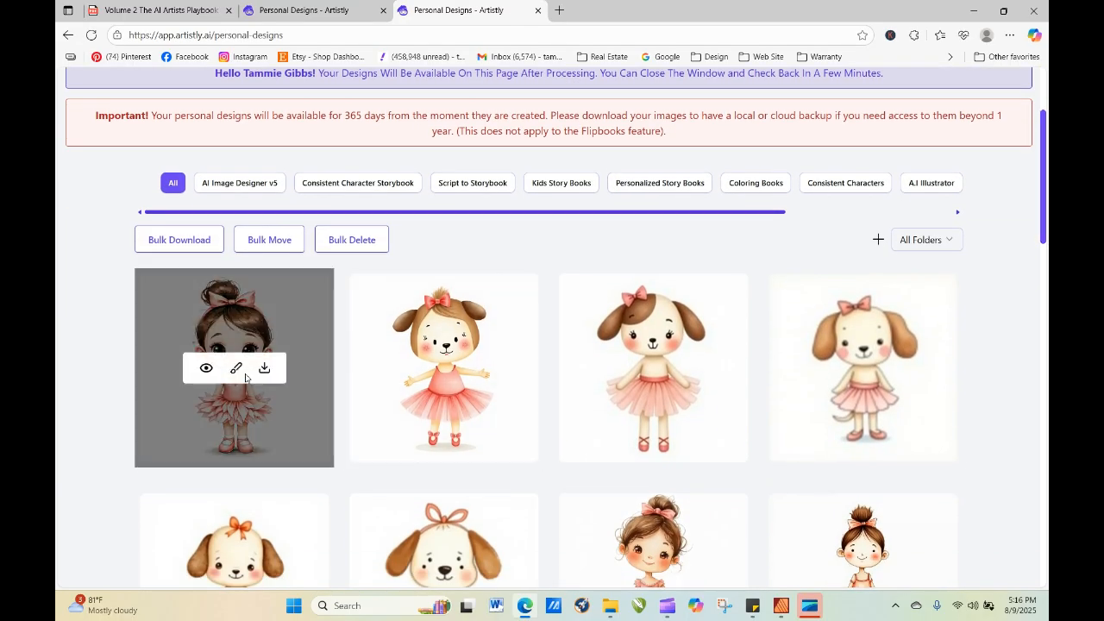
Re-generate the Mystic Fantasy ballerina from its details, adding "elf" after "girl" and "red and green" before "ballerina's tutu" in the prompt.
left_click(207, 369)
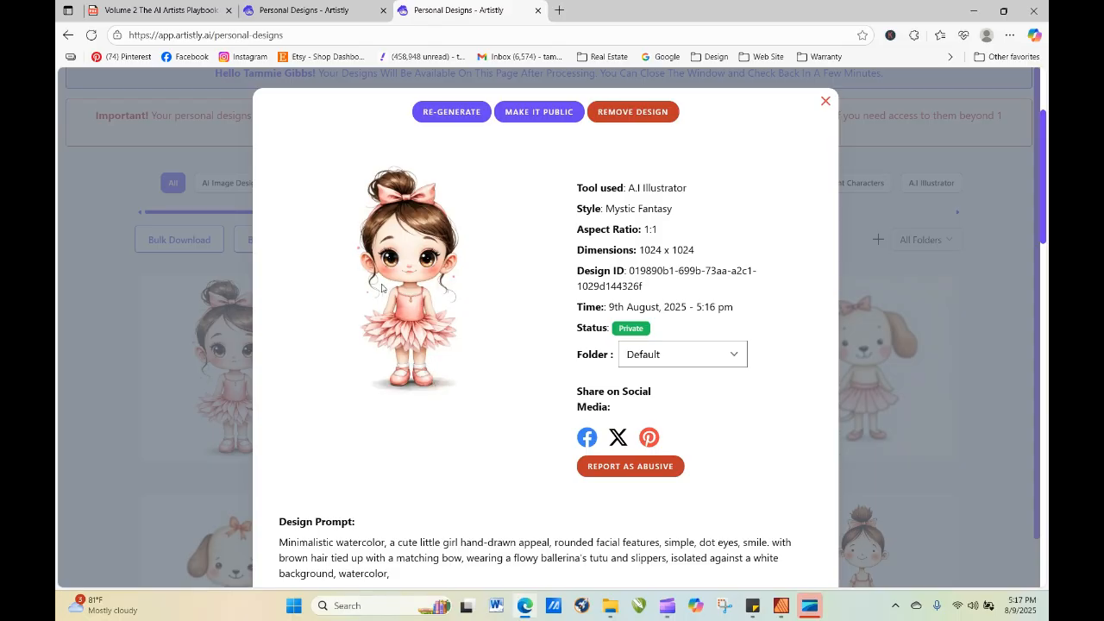
left_click(451, 112)
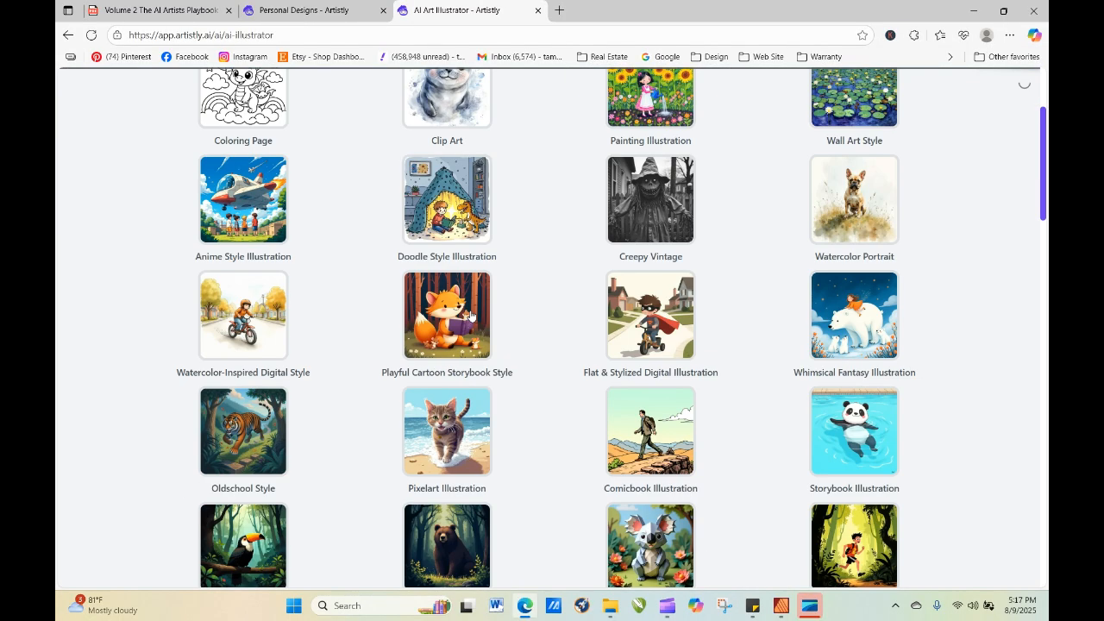
scroll(473, 316, "down", 10)
scroll(488, 332, "down", 10)
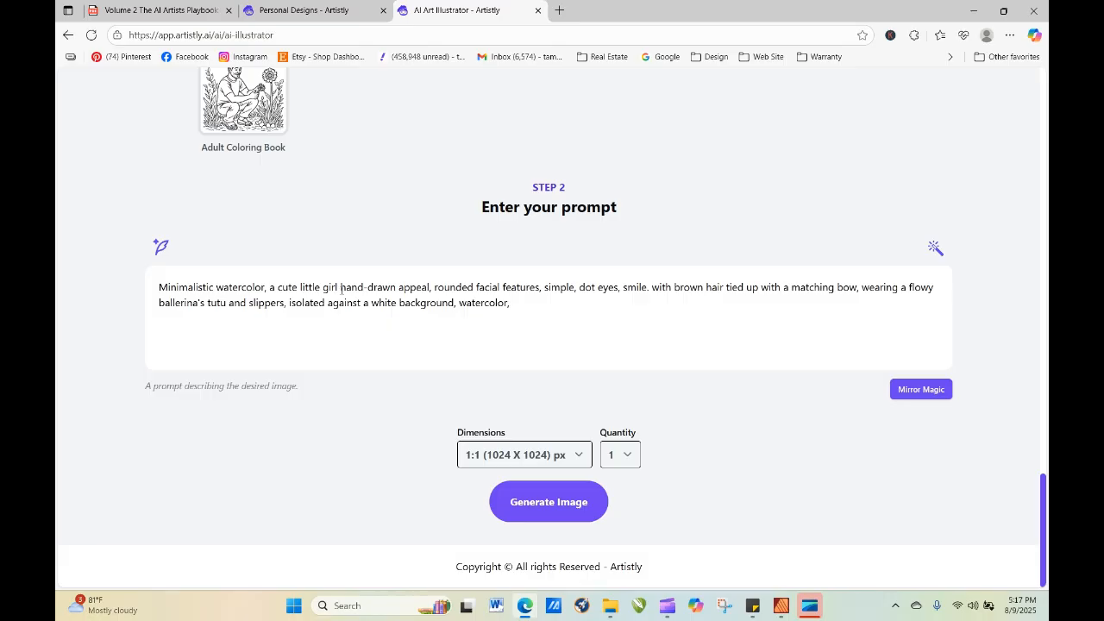
type("elf")
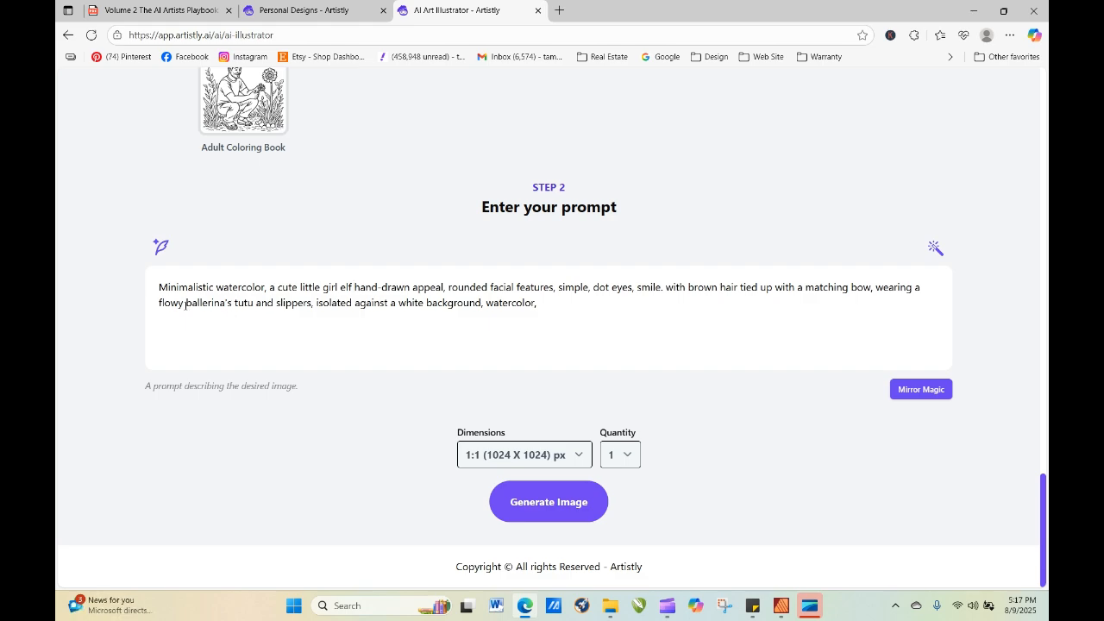
type("red and green")
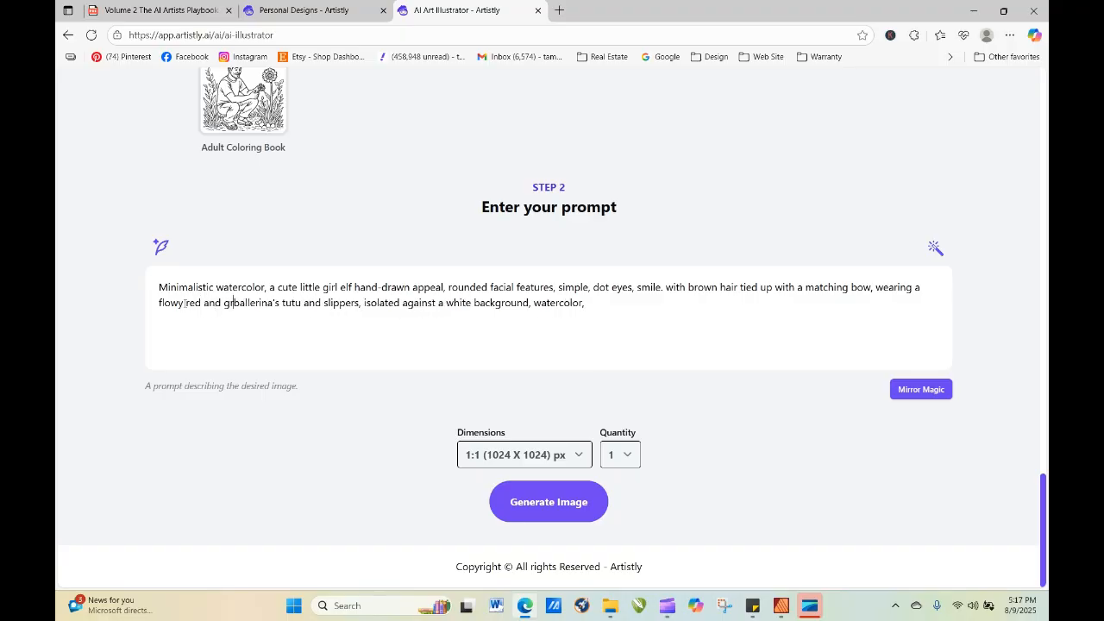
left_click(509, 504)
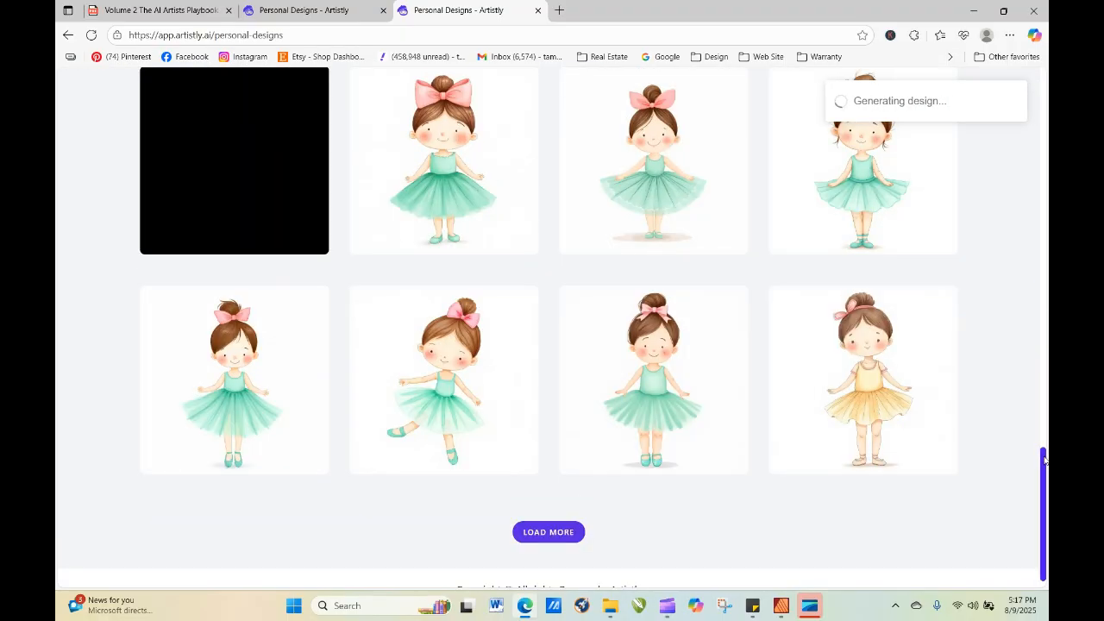
Refresh the design gallery until the red and green elf ballerina is ready.
left_click_drag(1044, 461, 1006, 146)
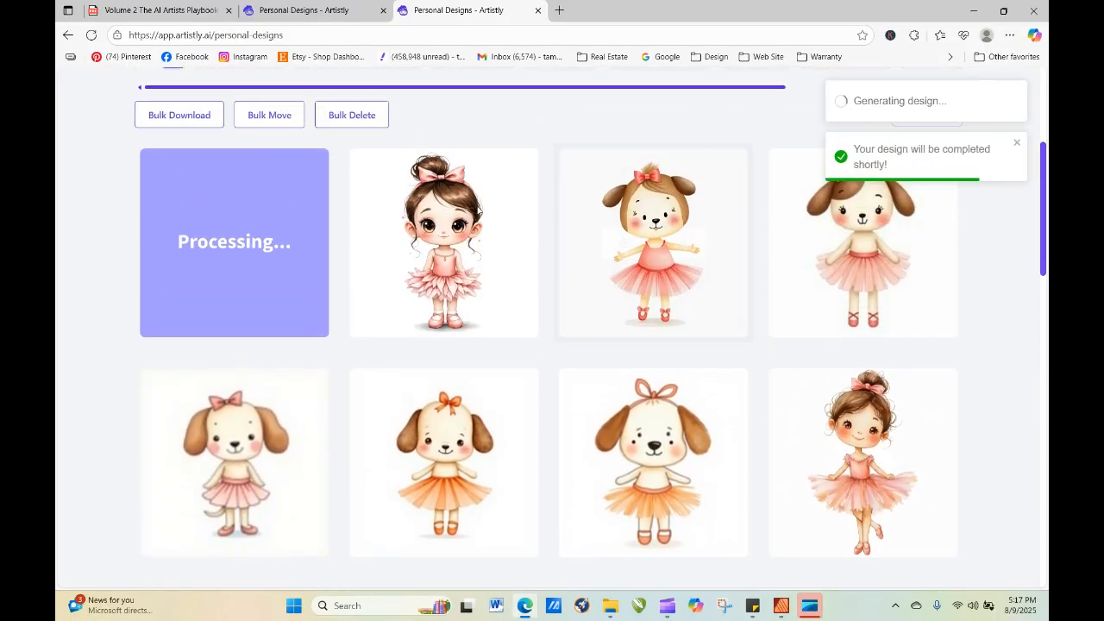
left_click(91, 35)
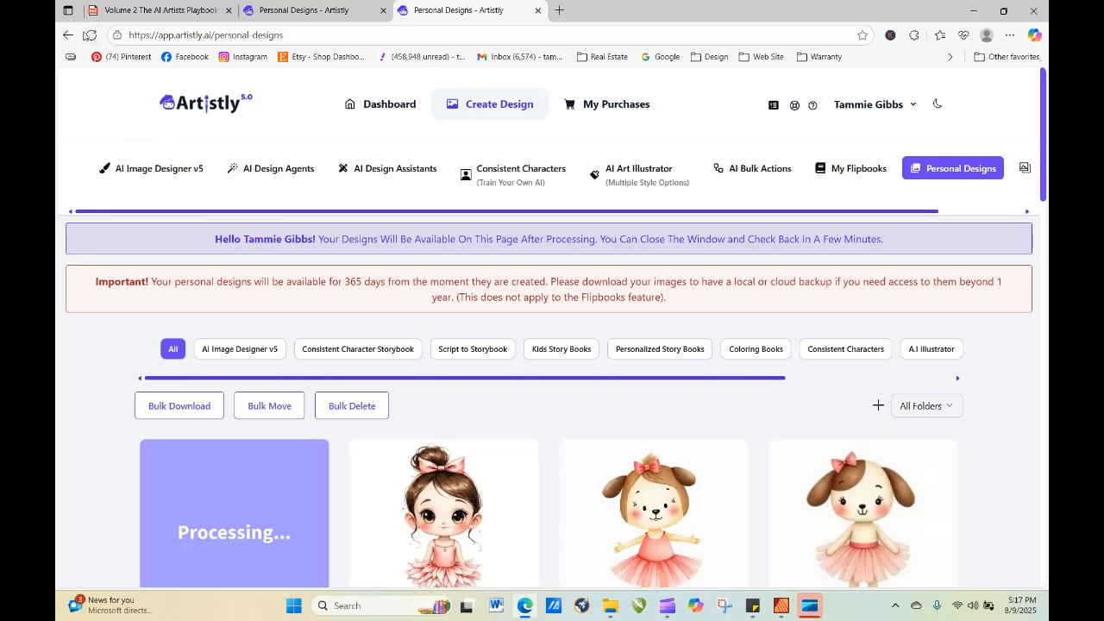
left_click(90, 35)
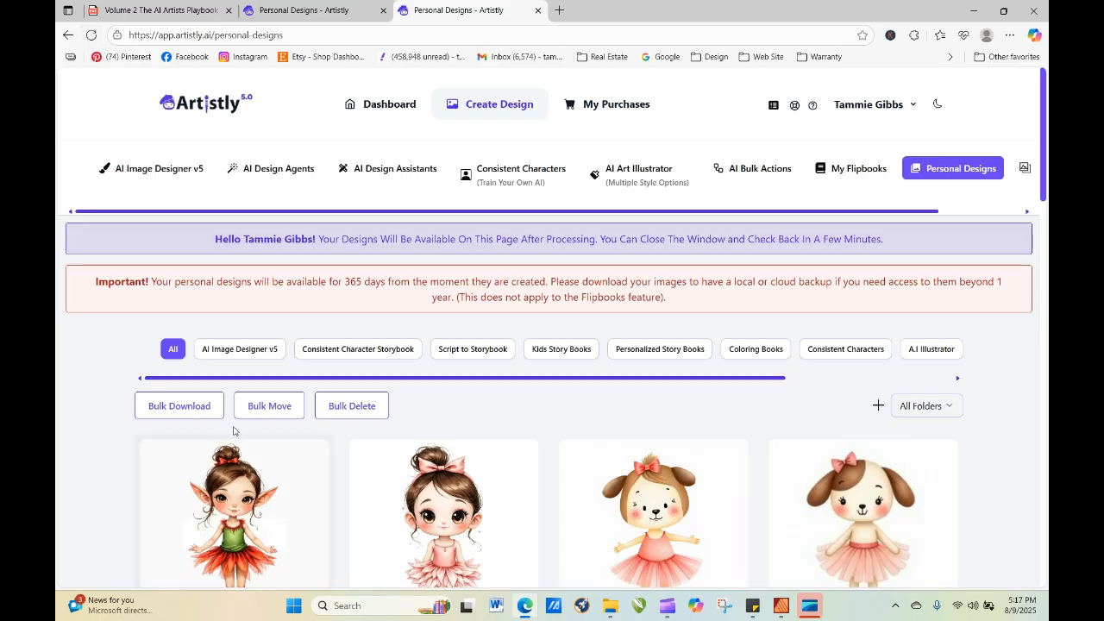
Re-generate the red and green elf ballerina from its details, adding "hands not showing" to the end of the prompt, and refresh the gallery.
left_click(206, 536)
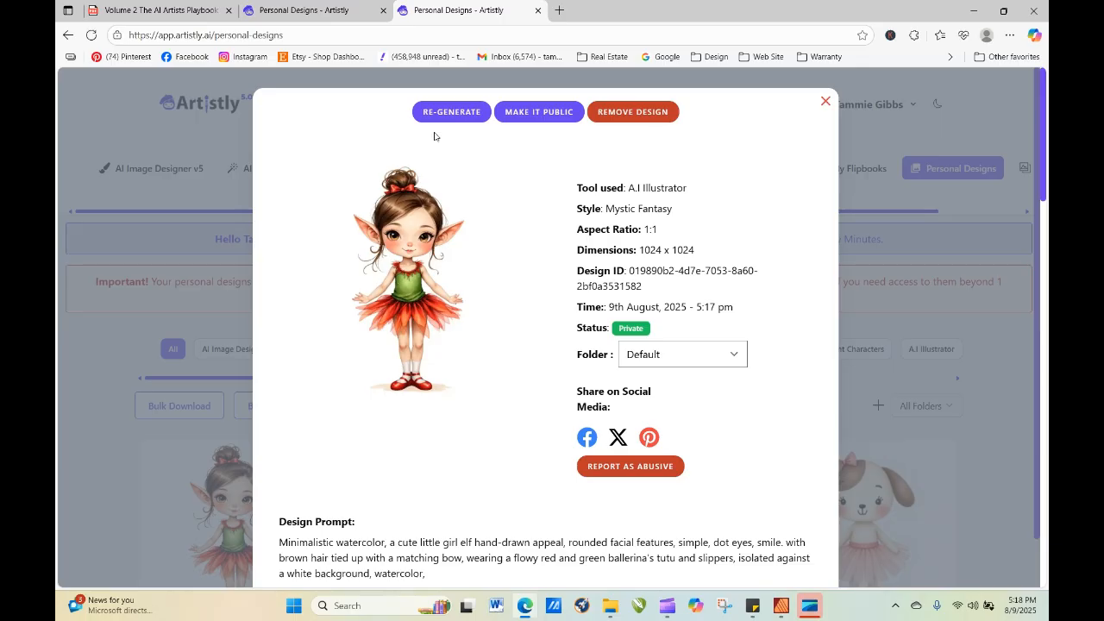
left_click(452, 106)
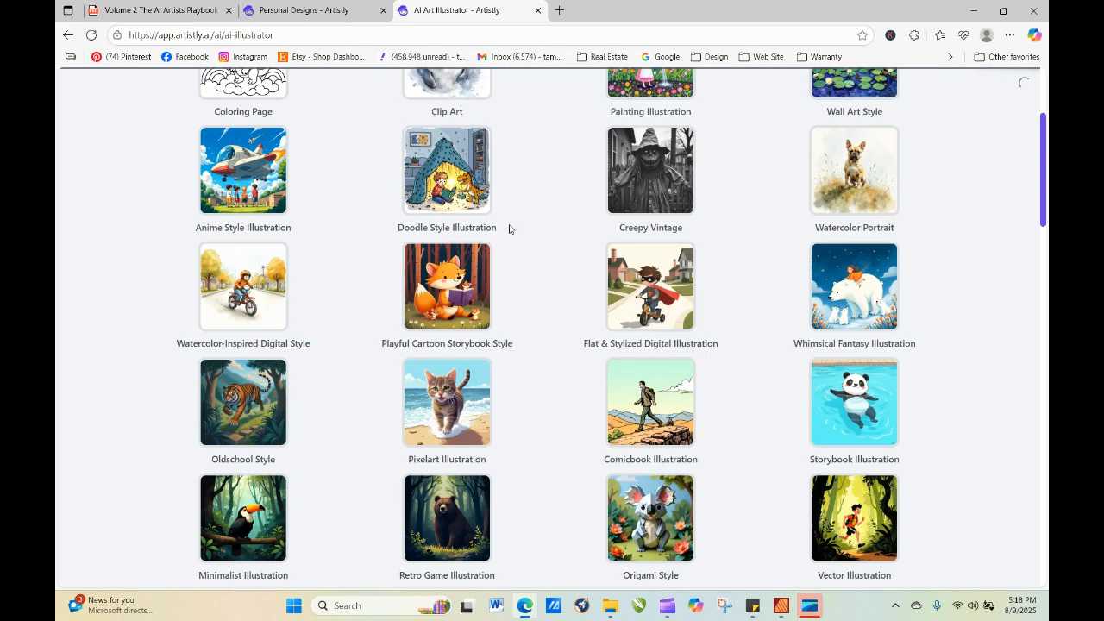
scroll(511, 230, "down", 15)
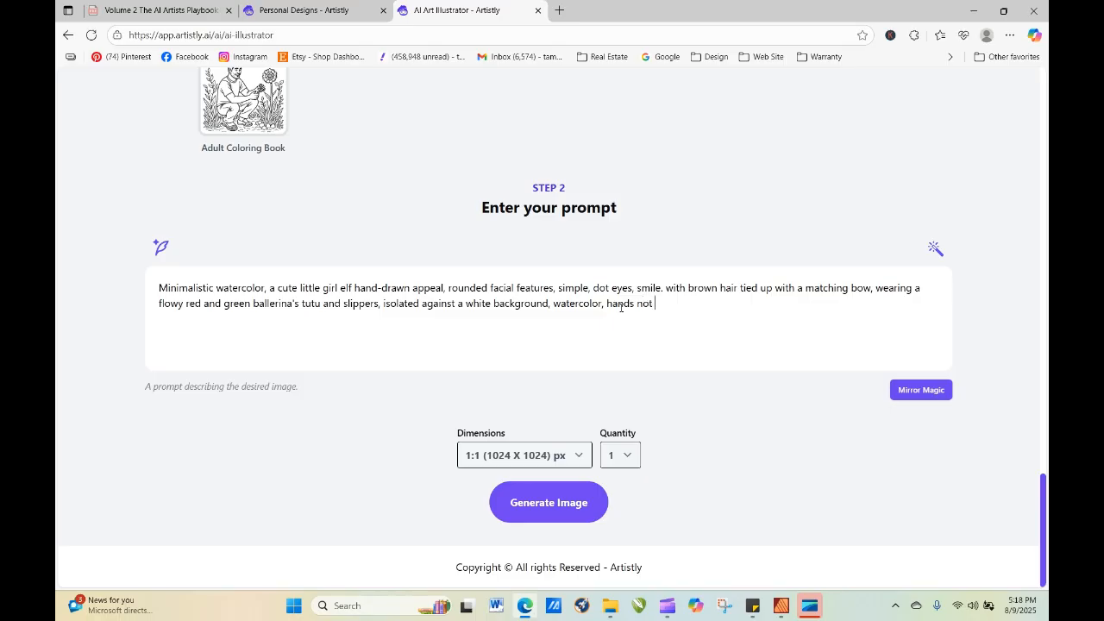
type("showing,")
left_click(581, 510)
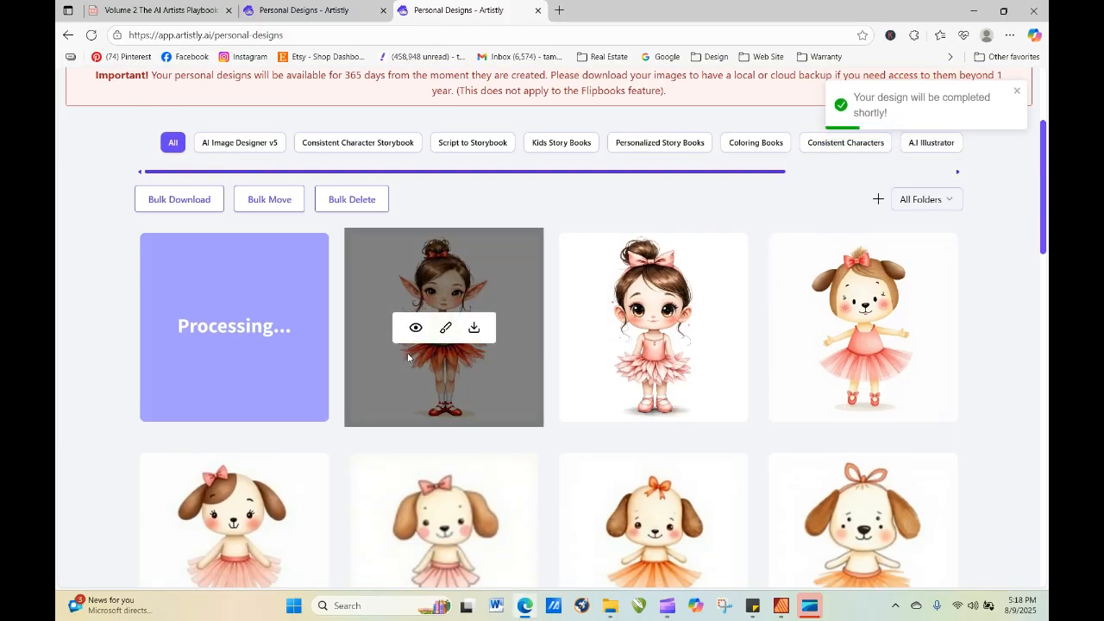
left_click(91, 35)
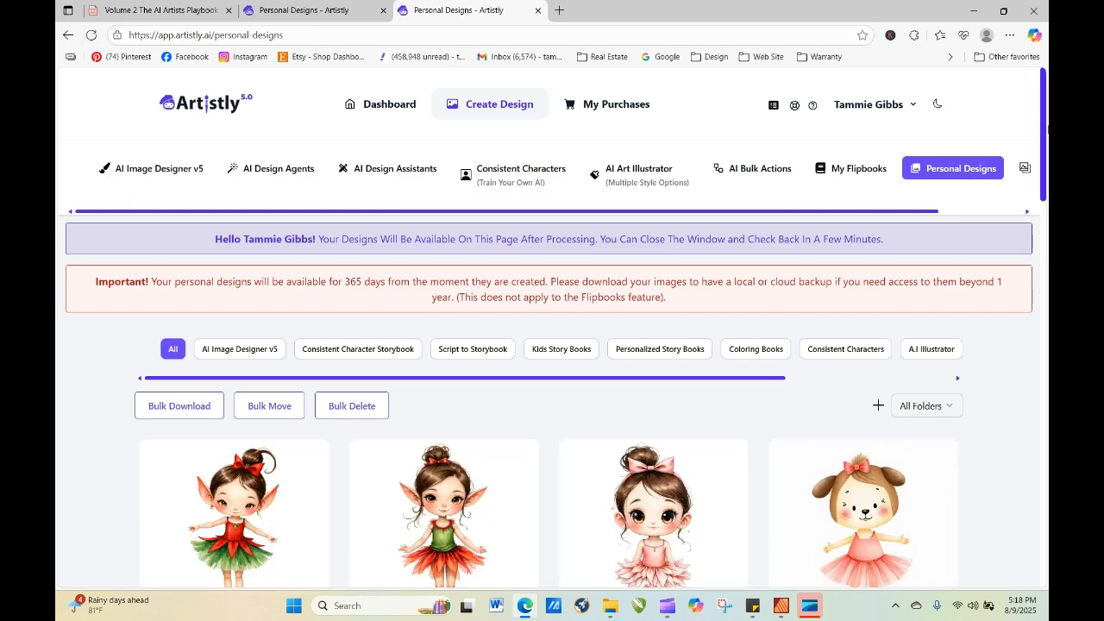
Re-generate the newest elf ballerina with "hands not showing" replaced by "hands on hips" in the prompt, and refresh the gallery until it is ready.
scroll(1043, 141, "down", 3)
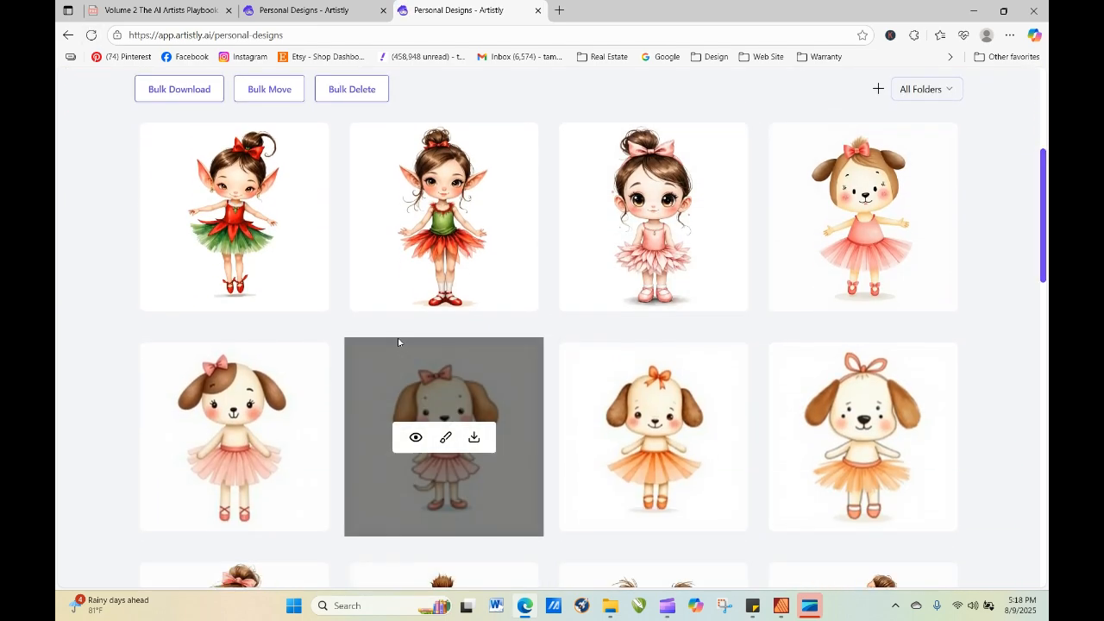
left_click(207, 218)
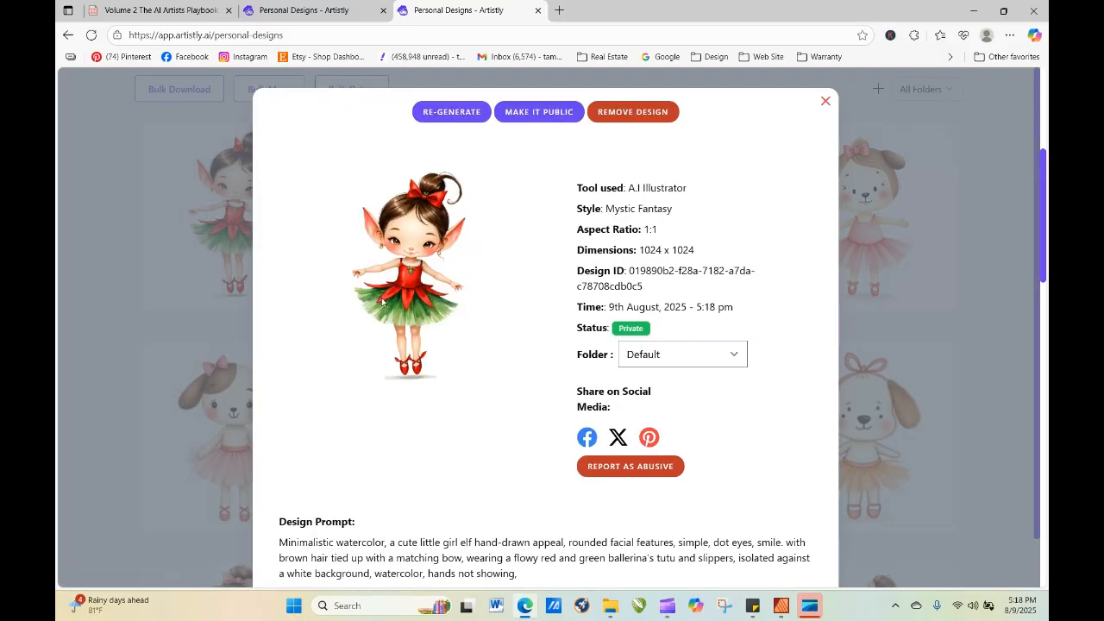
left_click(449, 114)
scroll(496, 354, "down", 15)
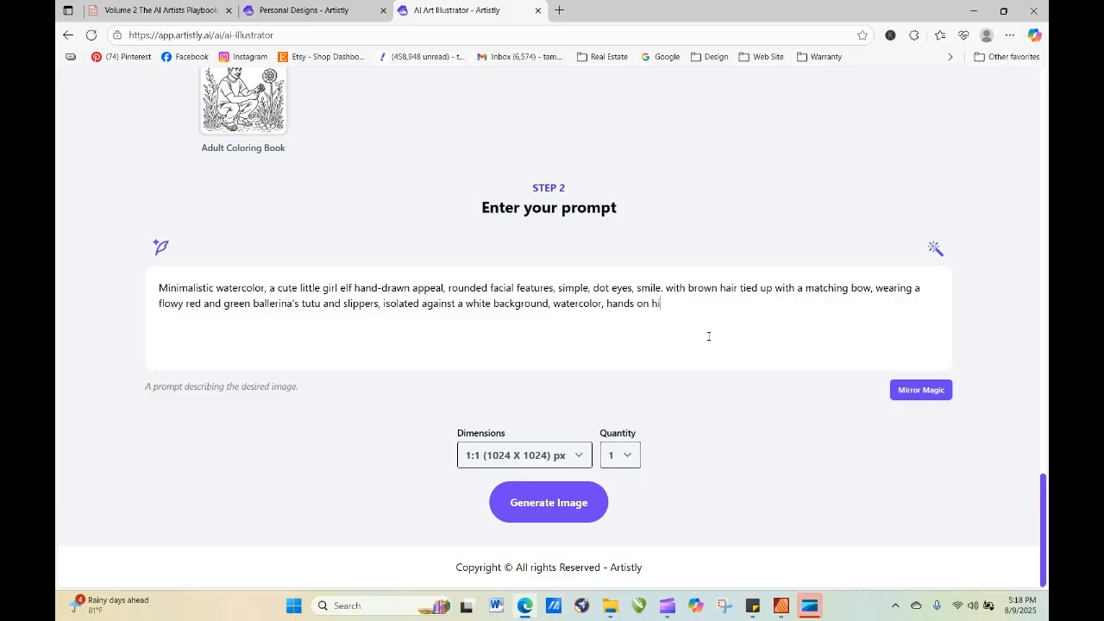
left_click(580, 509)
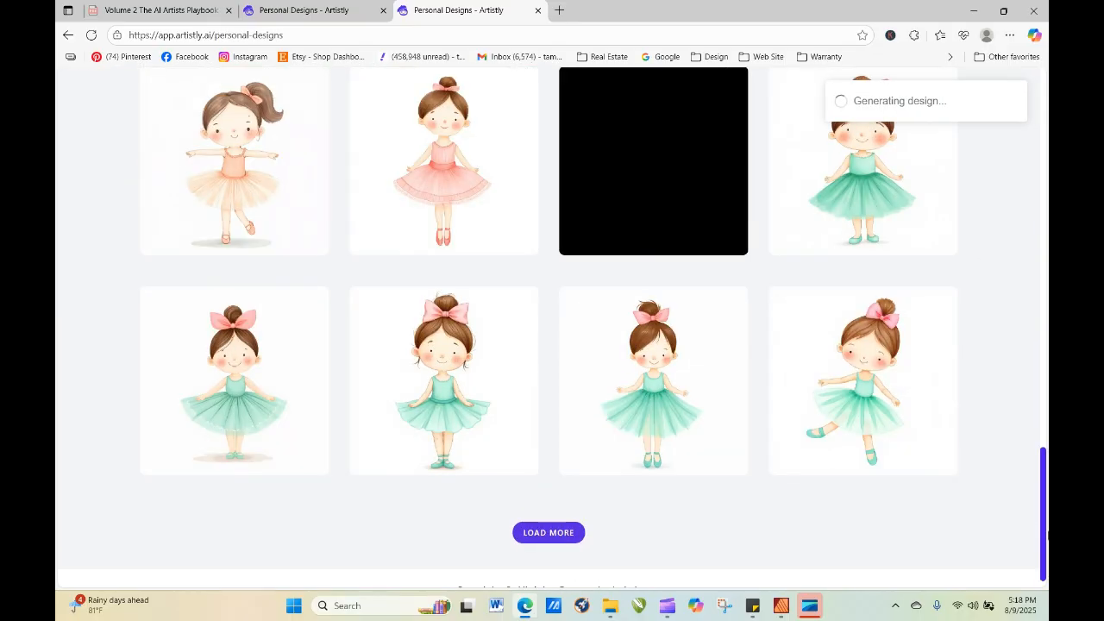
left_click_drag(1045, 534, 1026, 212)
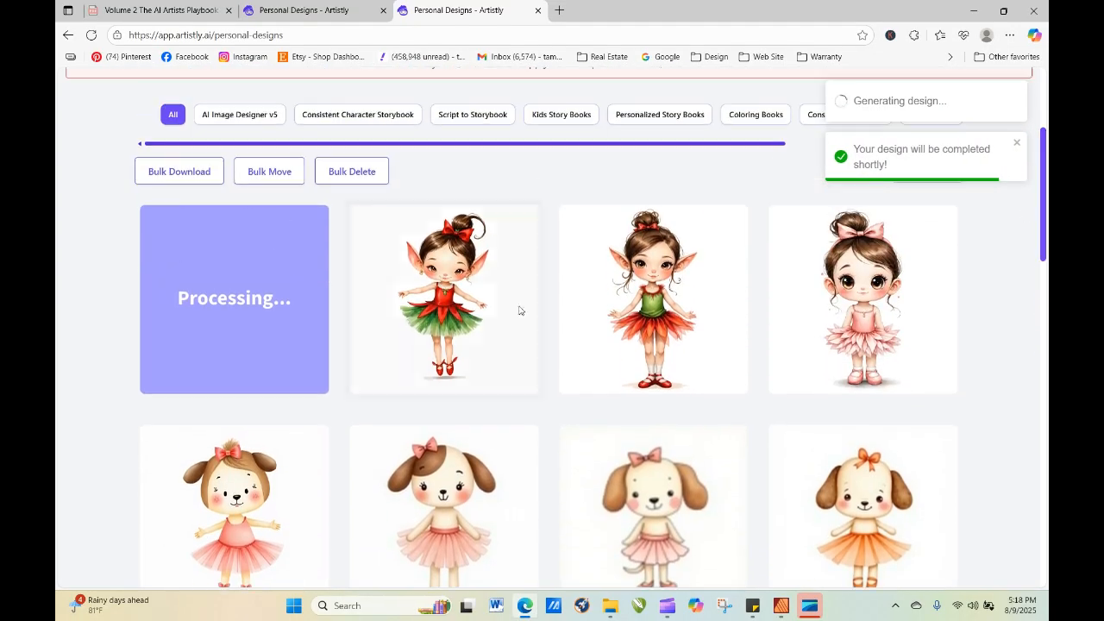
left_click(92, 35)
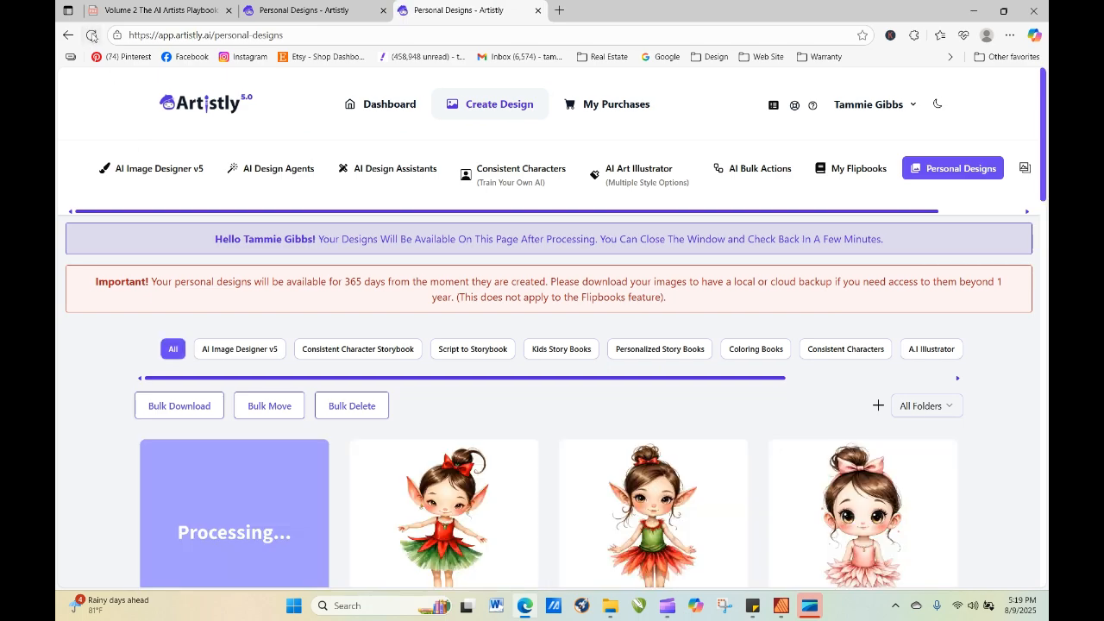
left_click(91, 35)
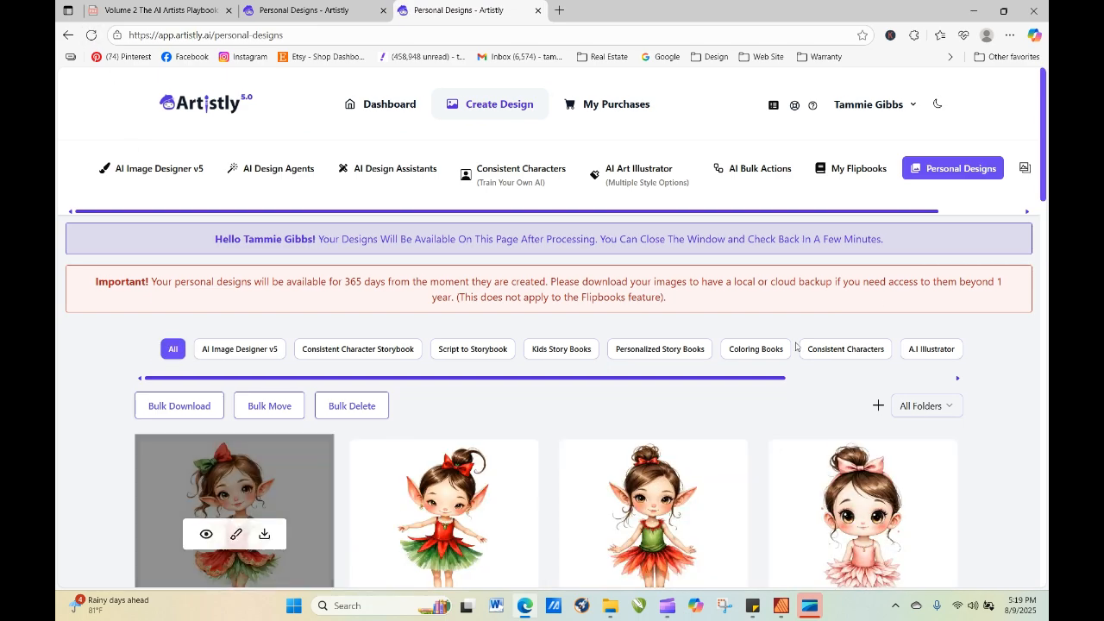
Re-generate the hands-on-hips elf ballerina from its details with the same prompt and the quantity set to 4.
left_click_drag(1045, 153, 1046, 192)
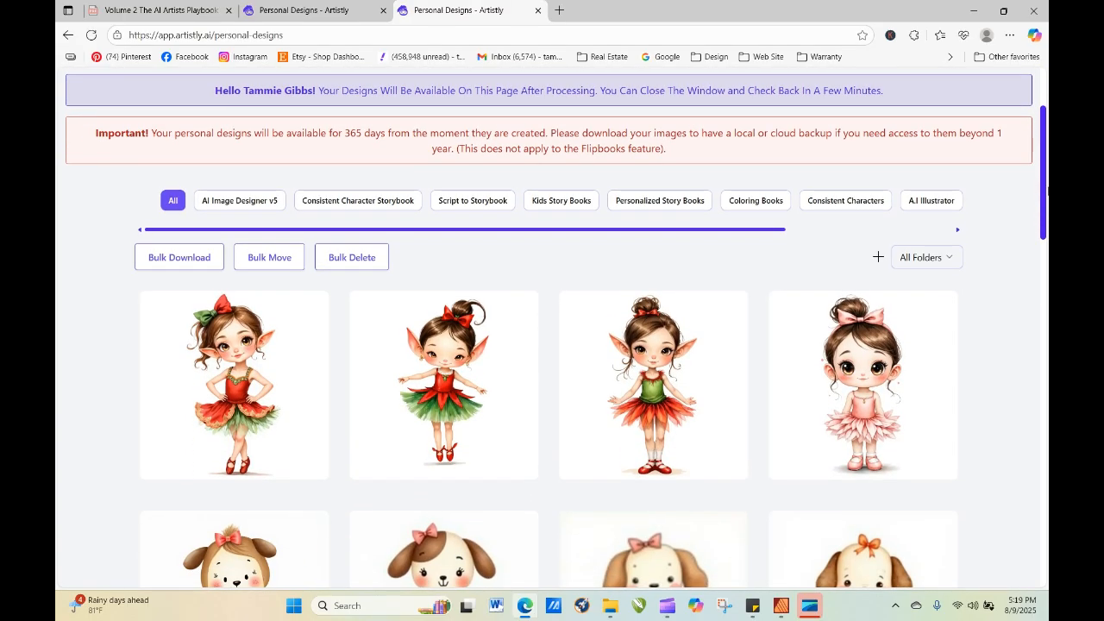
mouse_move(186, 408)
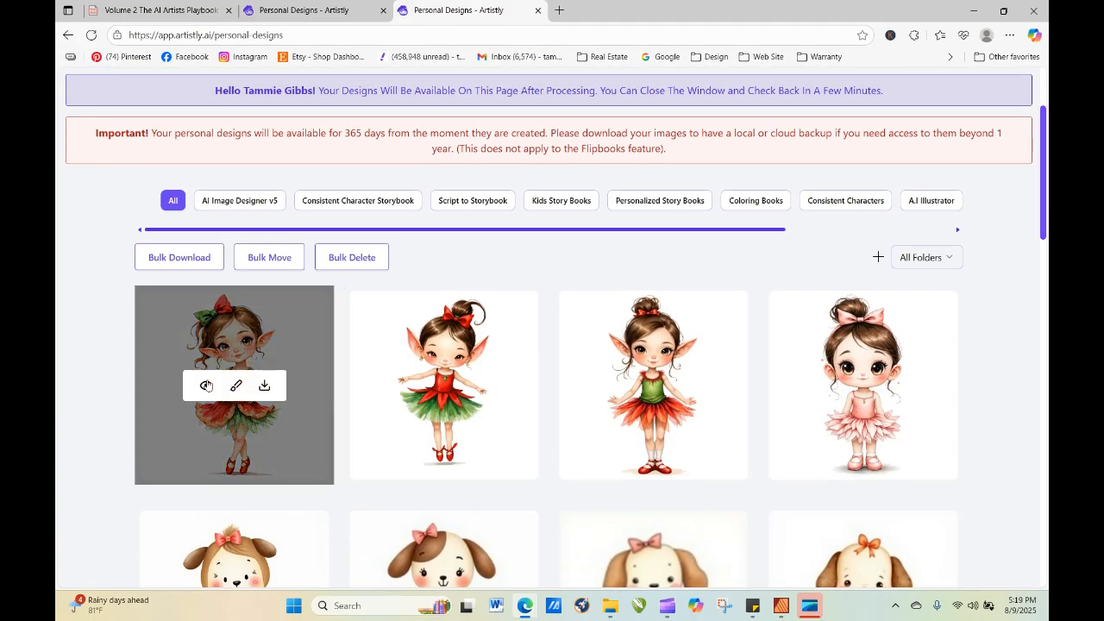
left_click(207, 386)
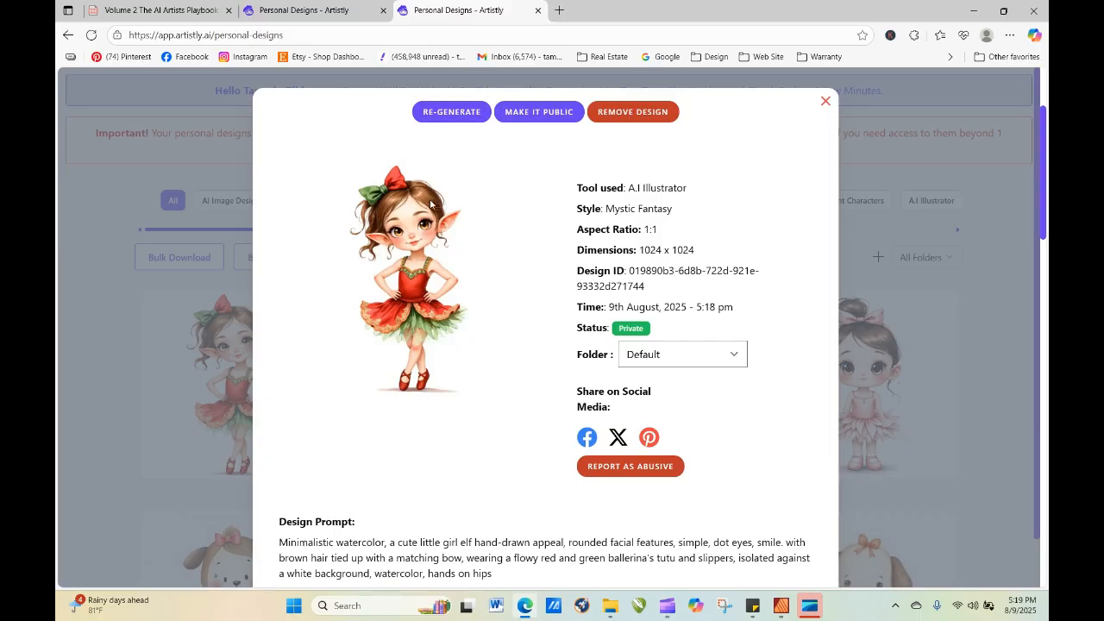
left_click(458, 112)
scroll(526, 302, "down", 5)
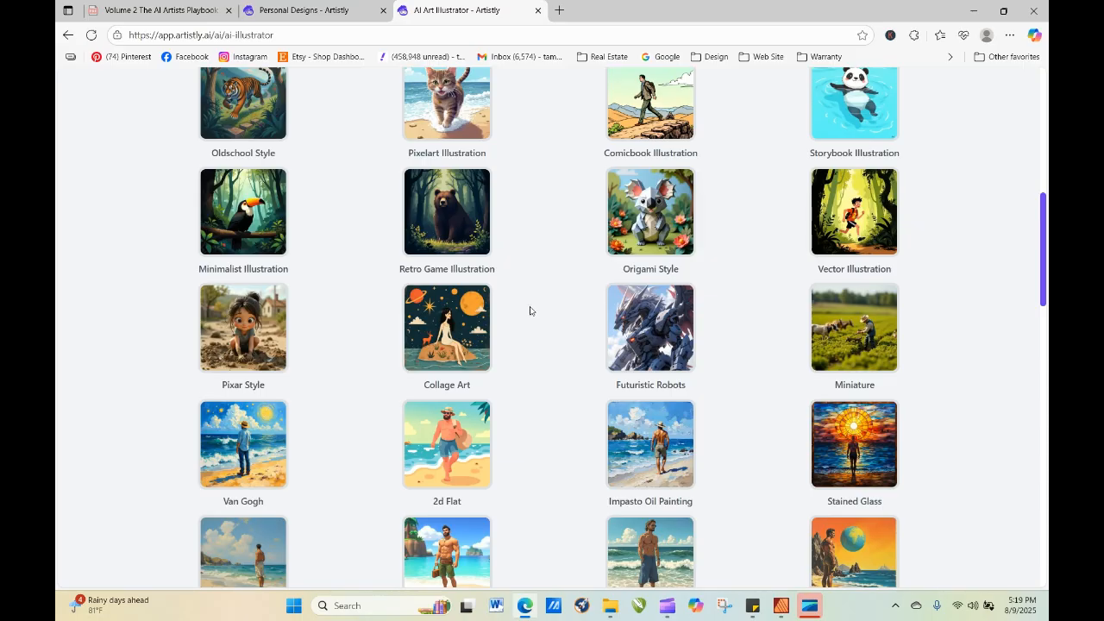
scroll(530, 309, "down", 10)
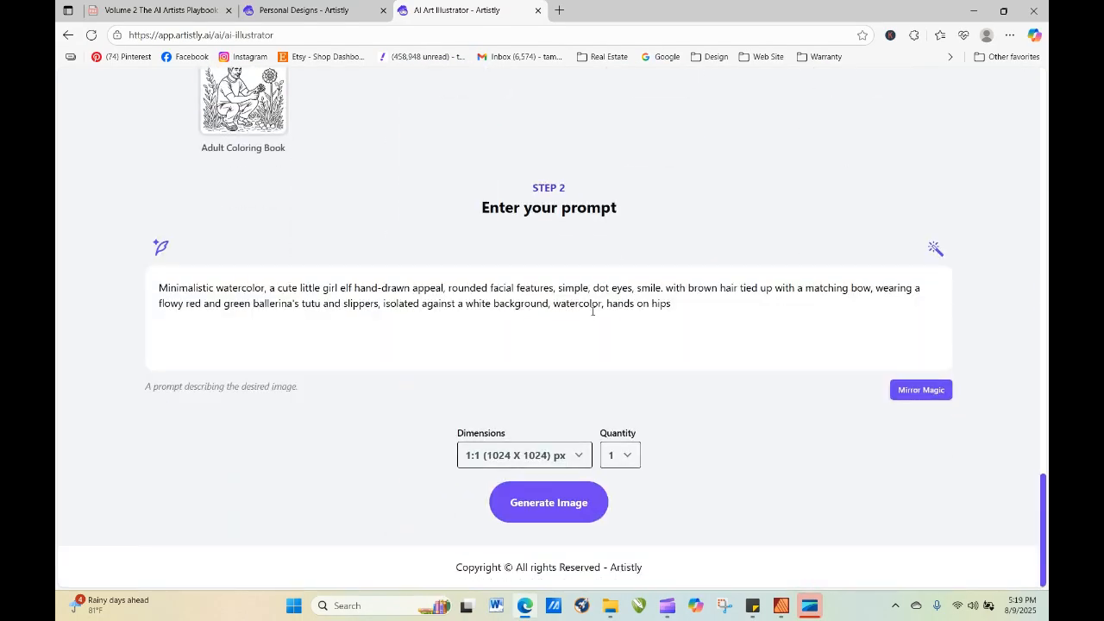
left_click(617, 459)
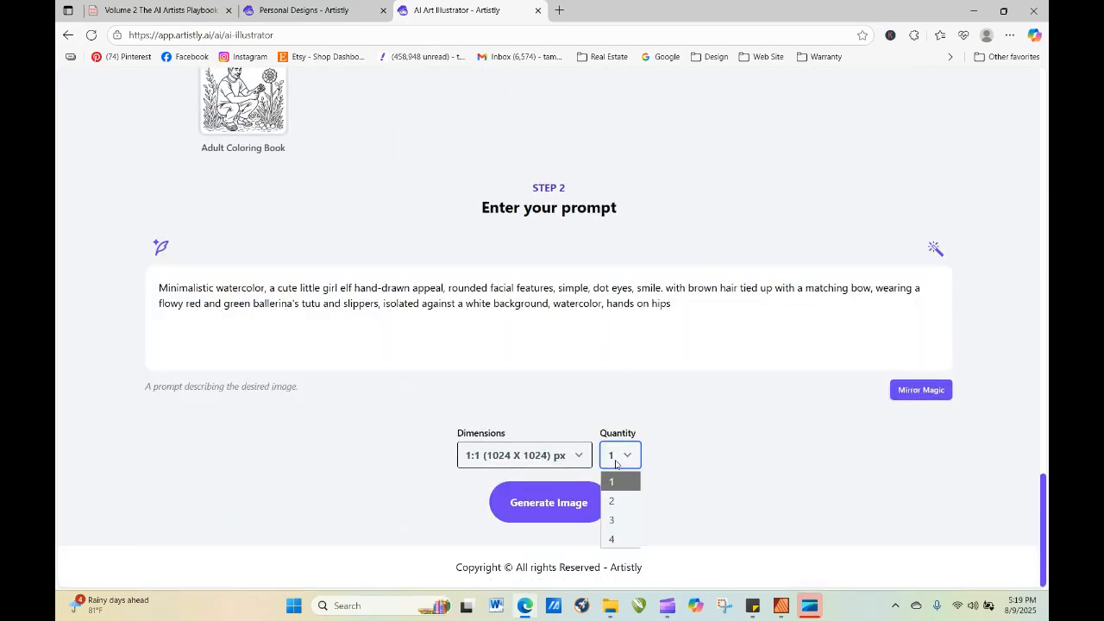
left_click(609, 533)
left_click(587, 505)
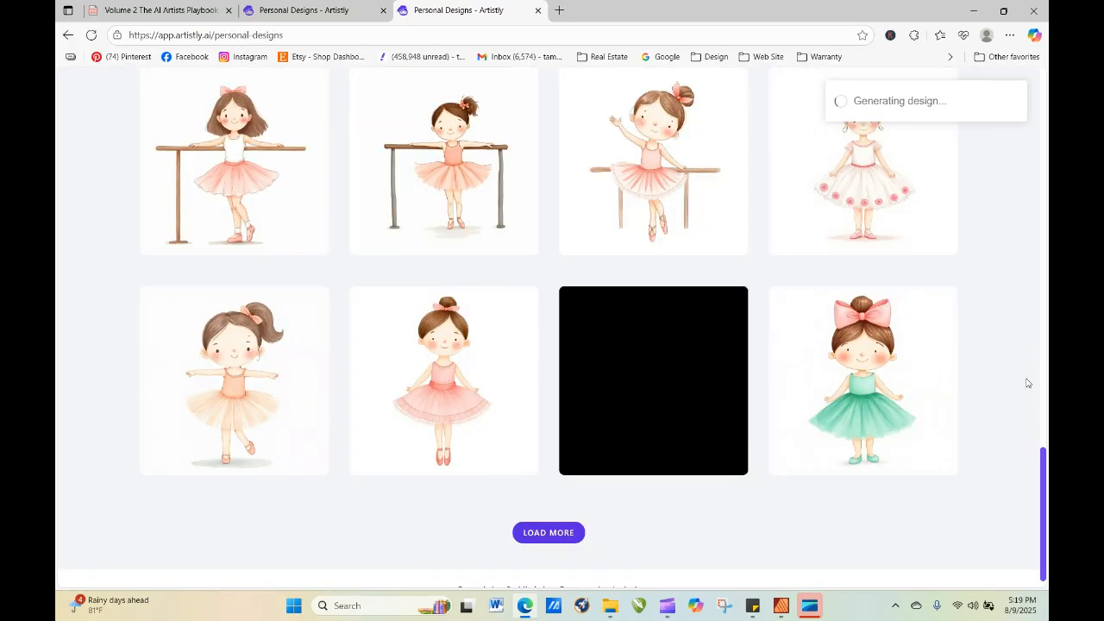
left_click_drag(1046, 515, 1038, 210)
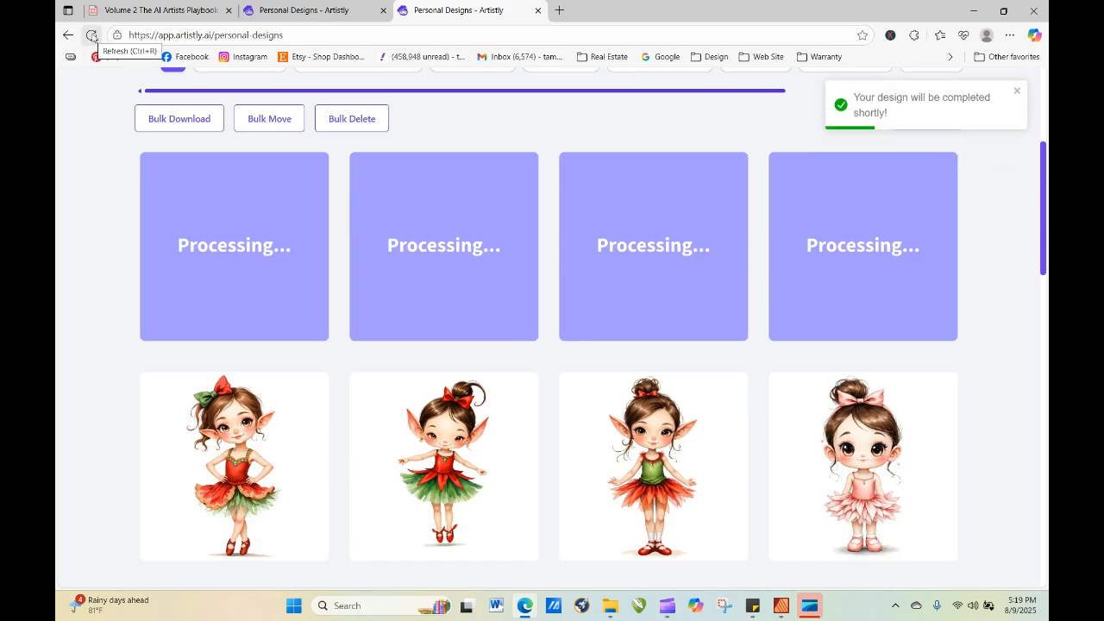
Refresh the design gallery to check on the four new hands-on-hips elf ballerinas.
left_click(93, 37)
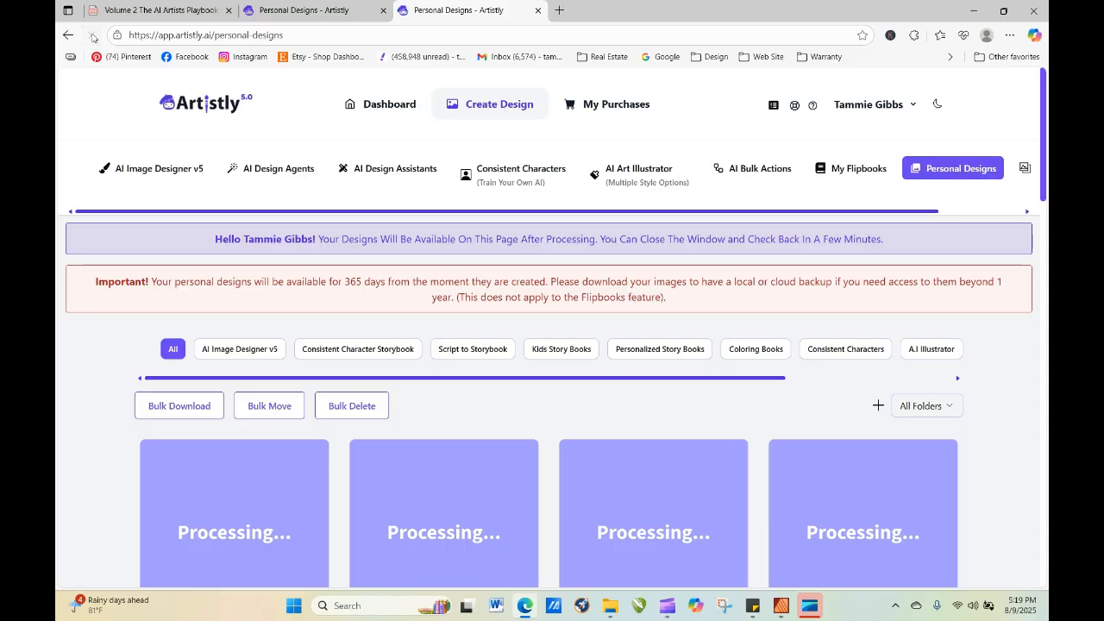
left_click(92, 36)
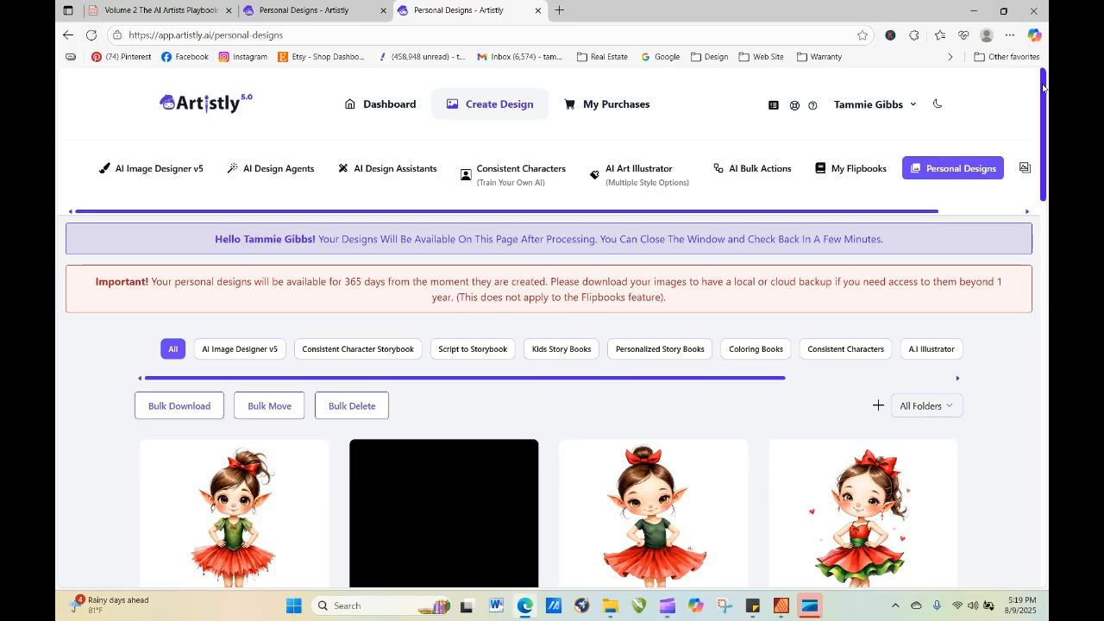
left_click_drag(1044, 87, 1047, 120)
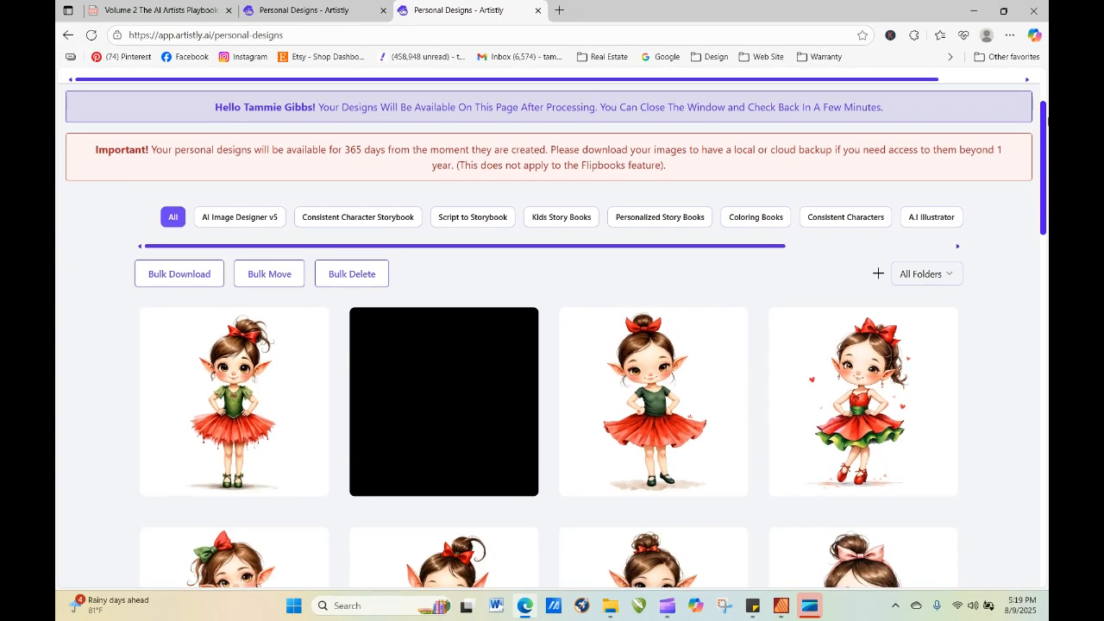
mouse_move(183, 348)
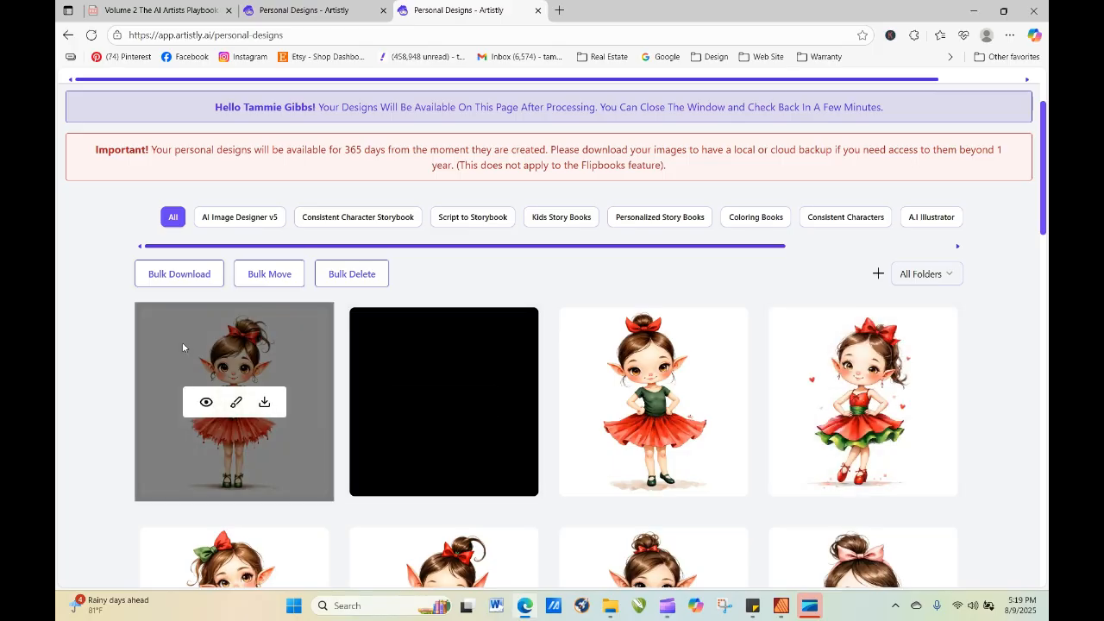
left_click(89, 35)
Remove the blank black design among the new elf ballerinas from the personal designs.
mouse_move(422, 566)
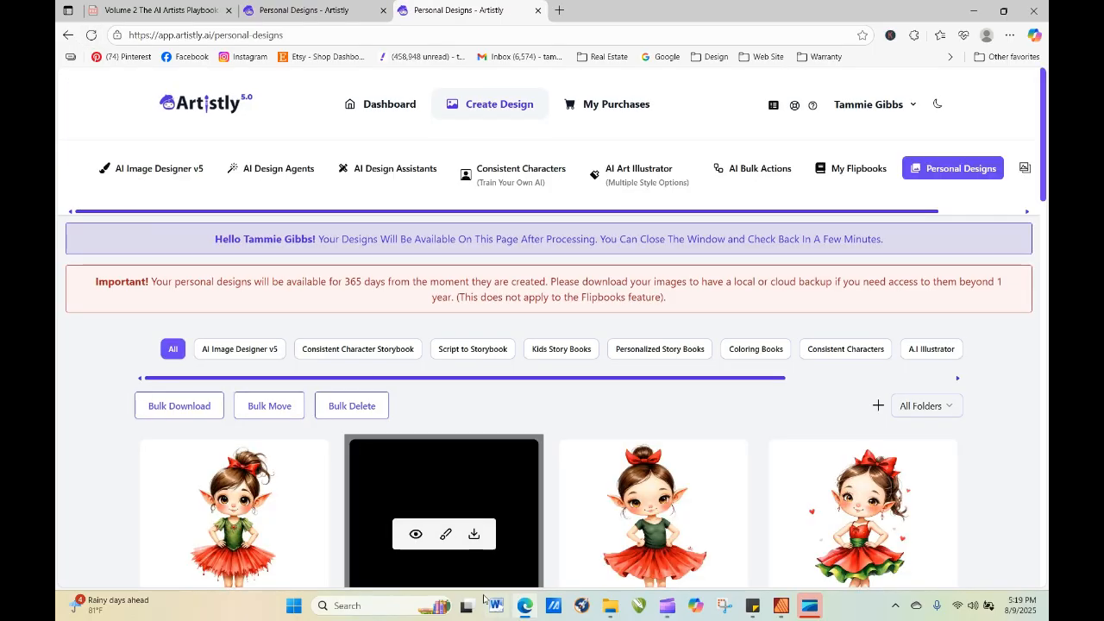
left_click(415, 533)
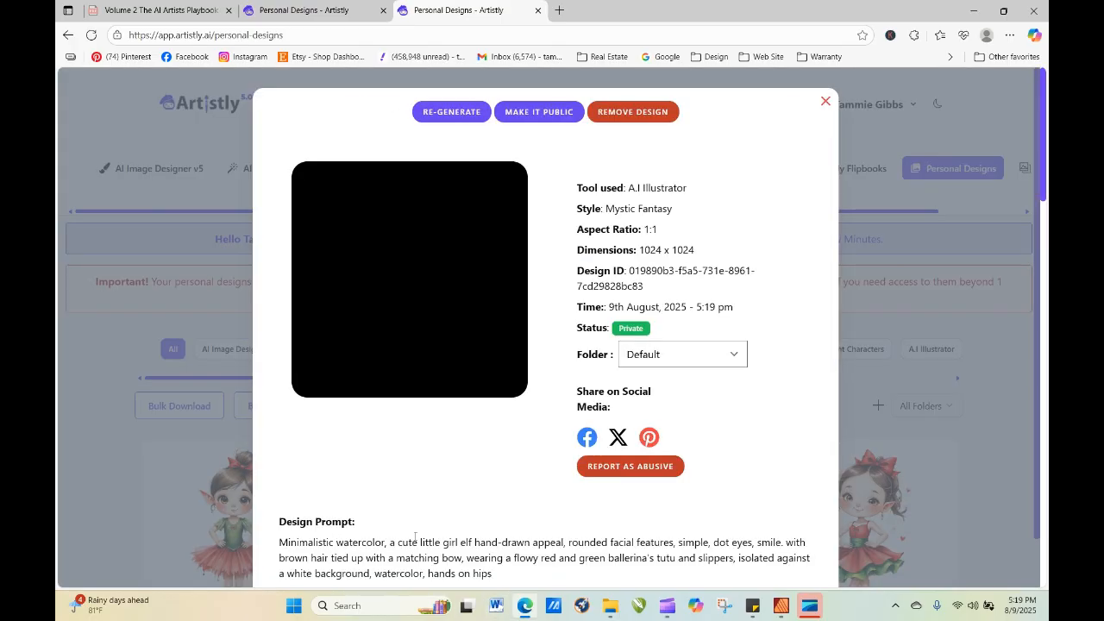
left_click(622, 113)
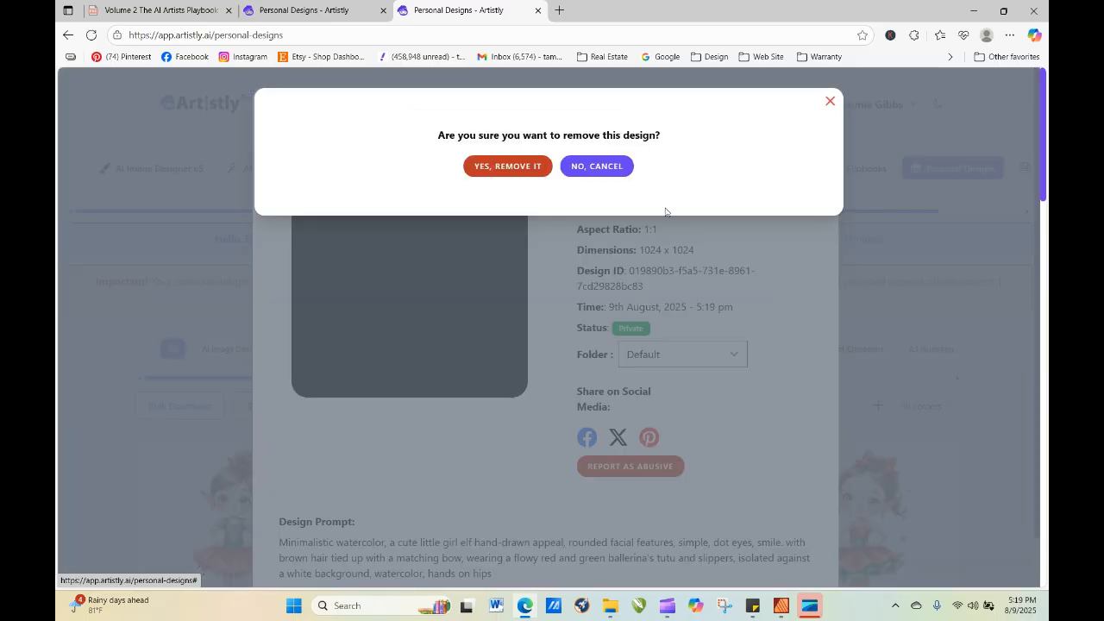
left_click(509, 165)
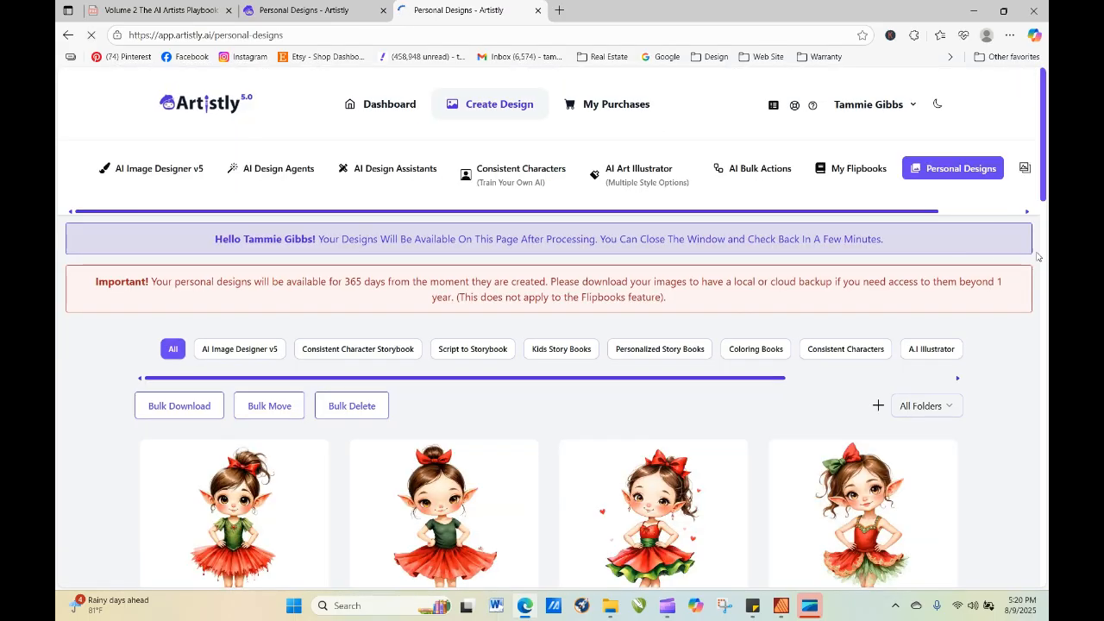
Copy the full design prompt of the Mystic Fantasy ballerina with the pink bow and close its details.
left_click_drag(1046, 143, 1048, 197)
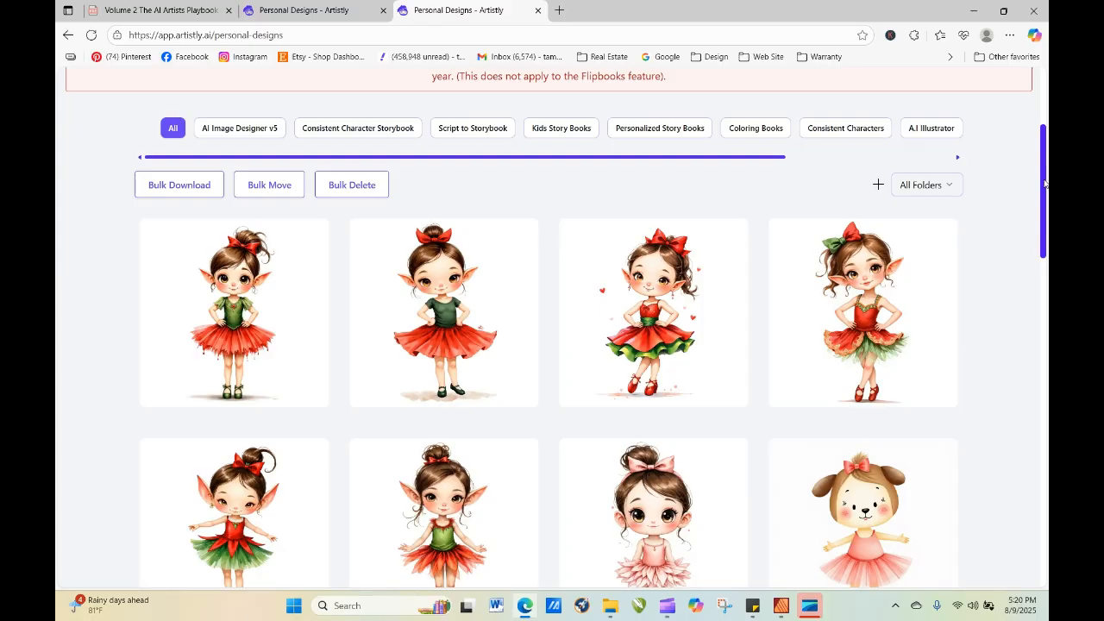
left_click_drag(1045, 183, 1048, 282)
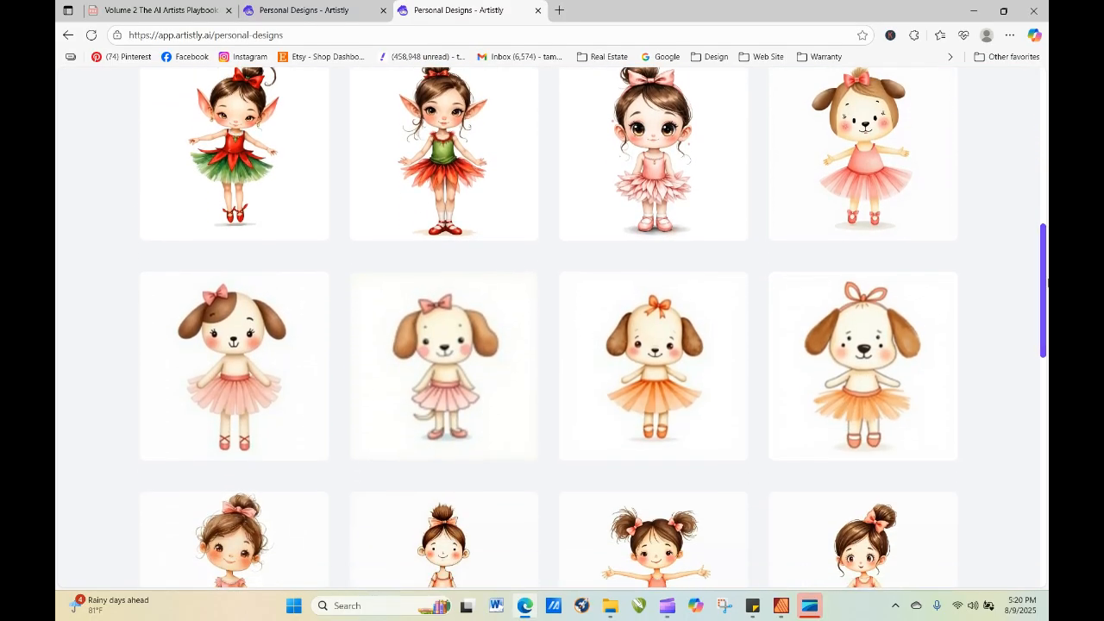
left_click(625, 147)
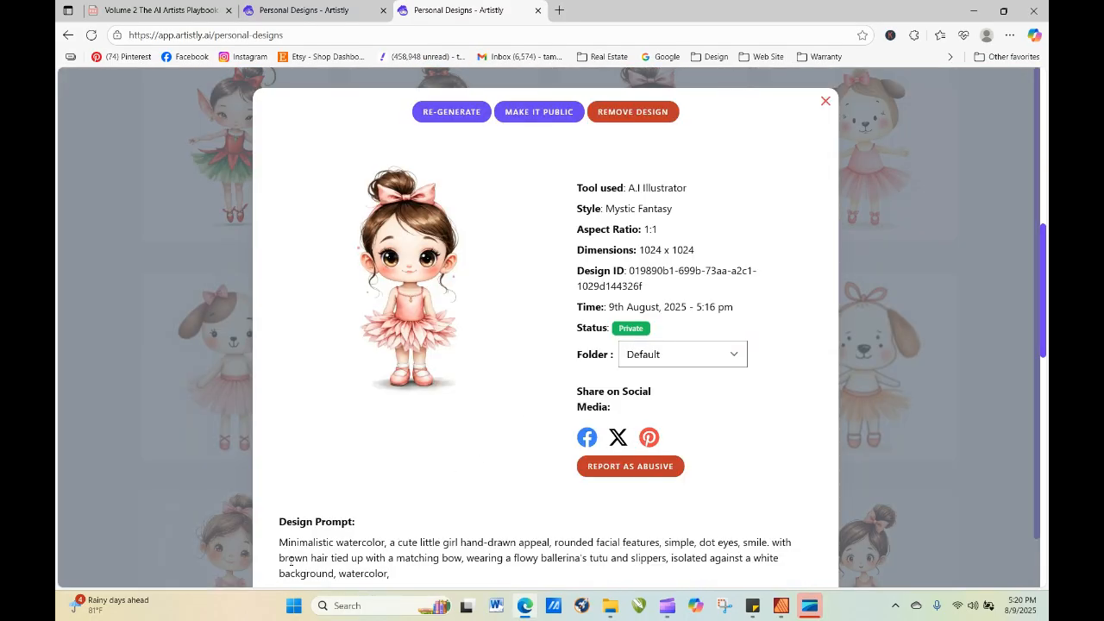
left_click_drag(281, 544, 392, 574)
scroll(402, 557, "down", 1)
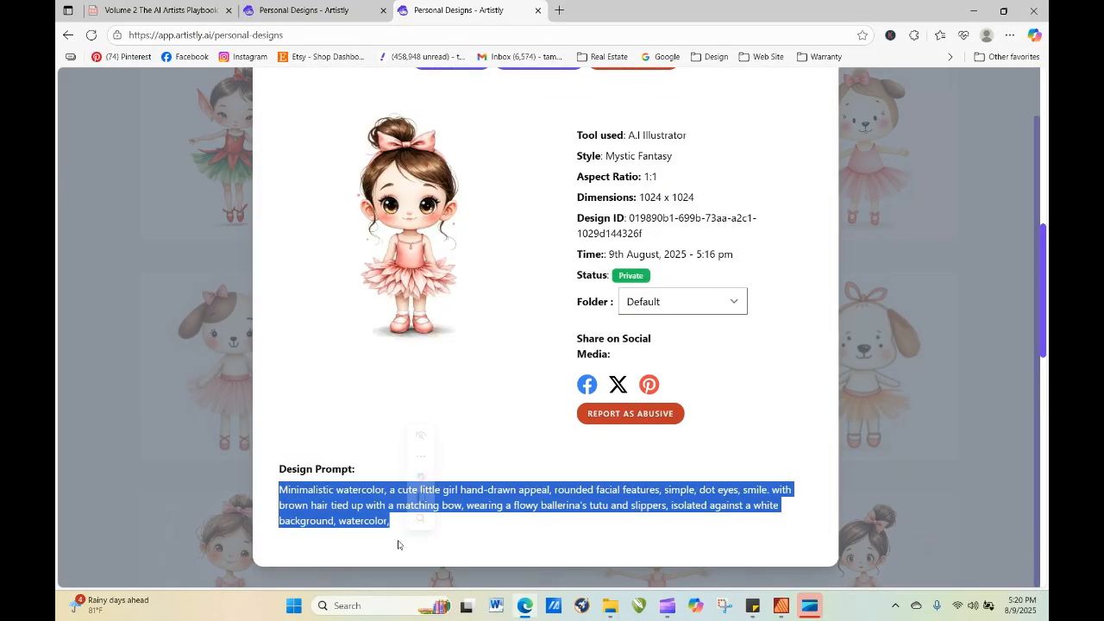
right_click(285, 509)
left_click(315, 256)
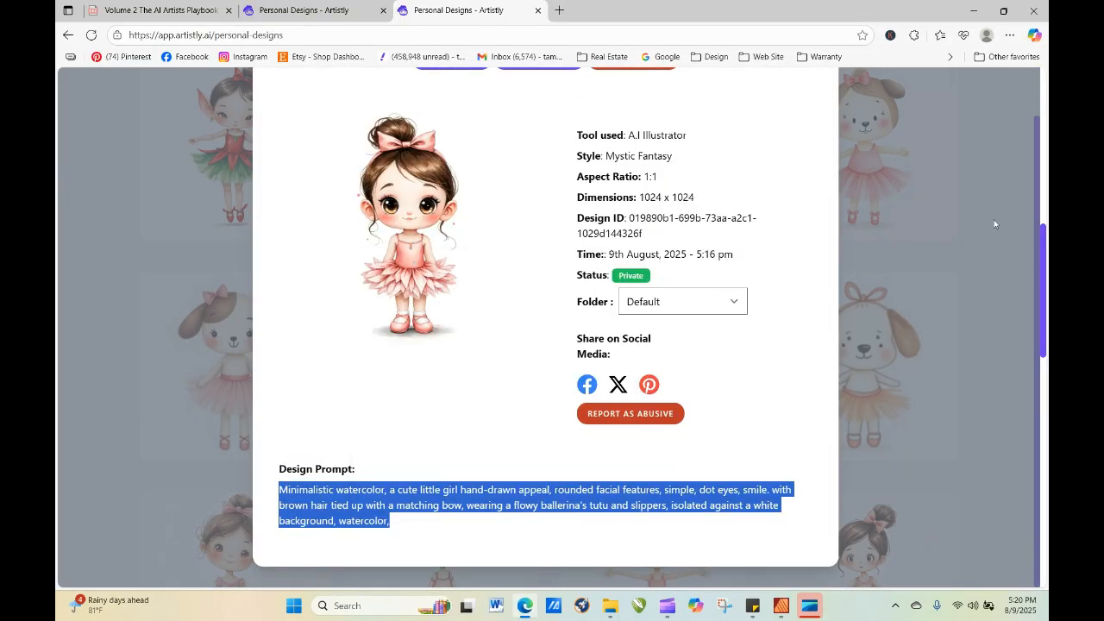
left_click(1027, 228)
scroll(929, 128, "up", 1)
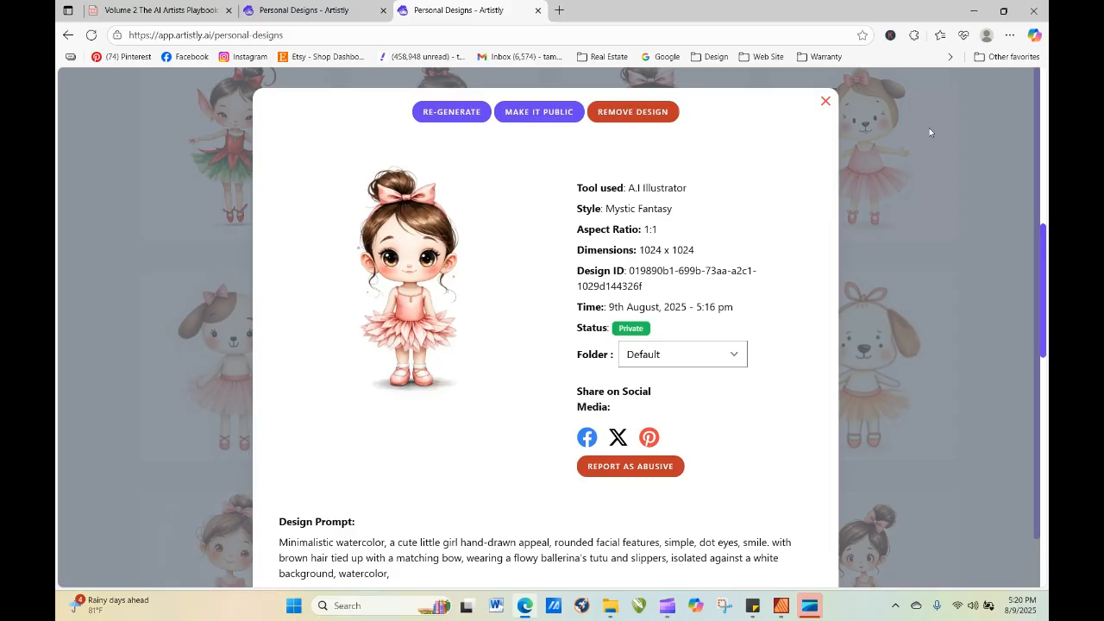
left_click(824, 105)
left_click_drag(1040, 278, 1014, 74)
left_click(1023, 288)
left_click_drag(1043, 287, 1028, 122)
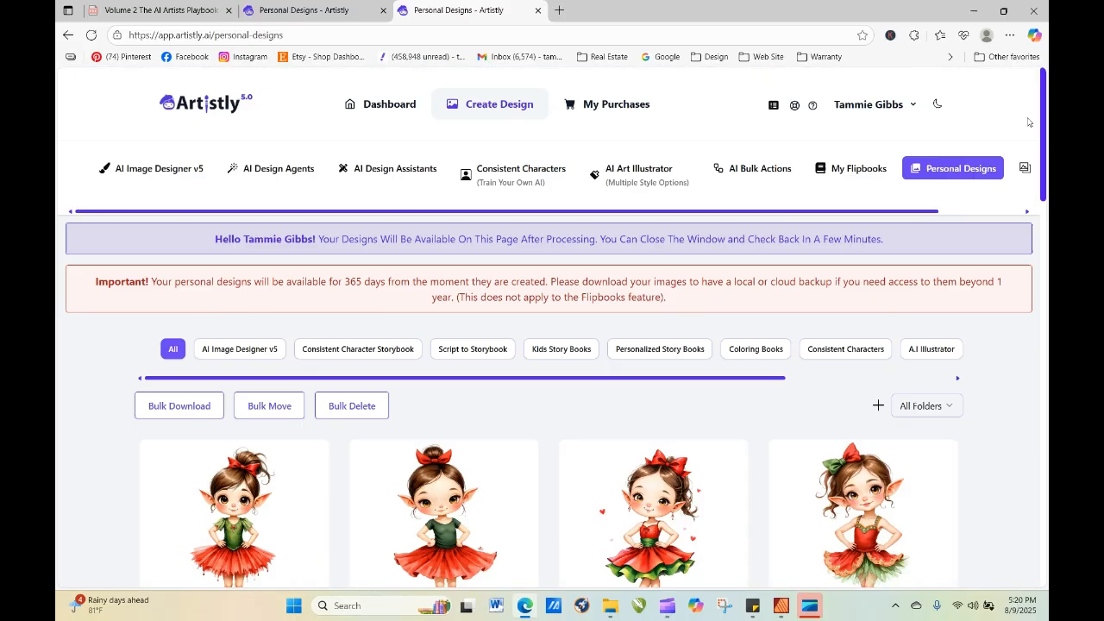
Generate one image from the copied girl ballerina prompt in the Artistic Designer category, and refresh the design gallery.
left_click(164, 171)
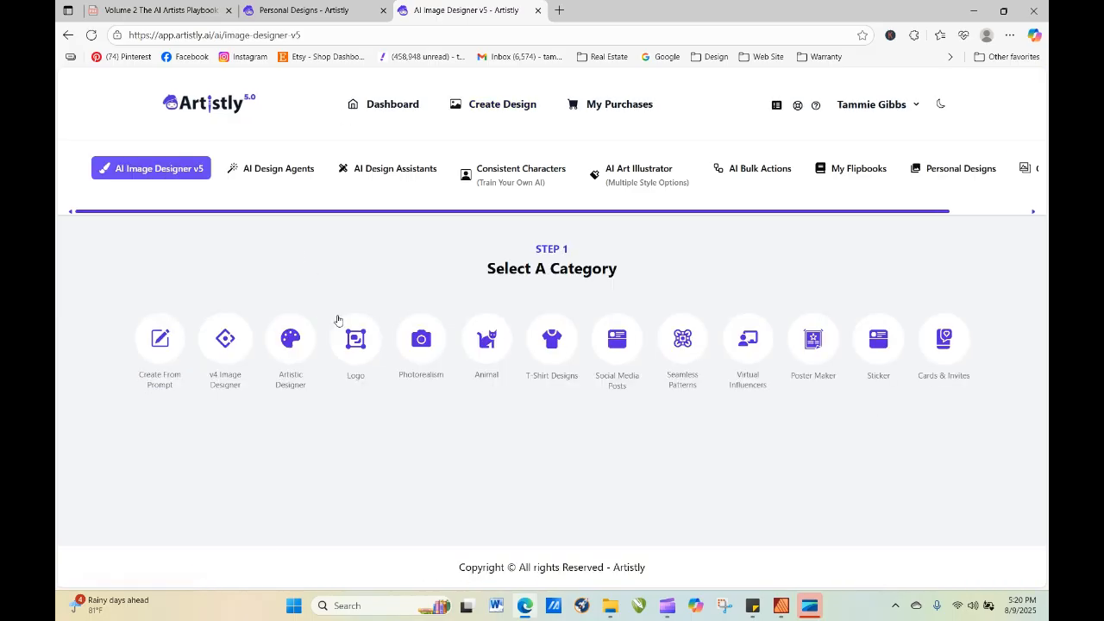
left_click(291, 338)
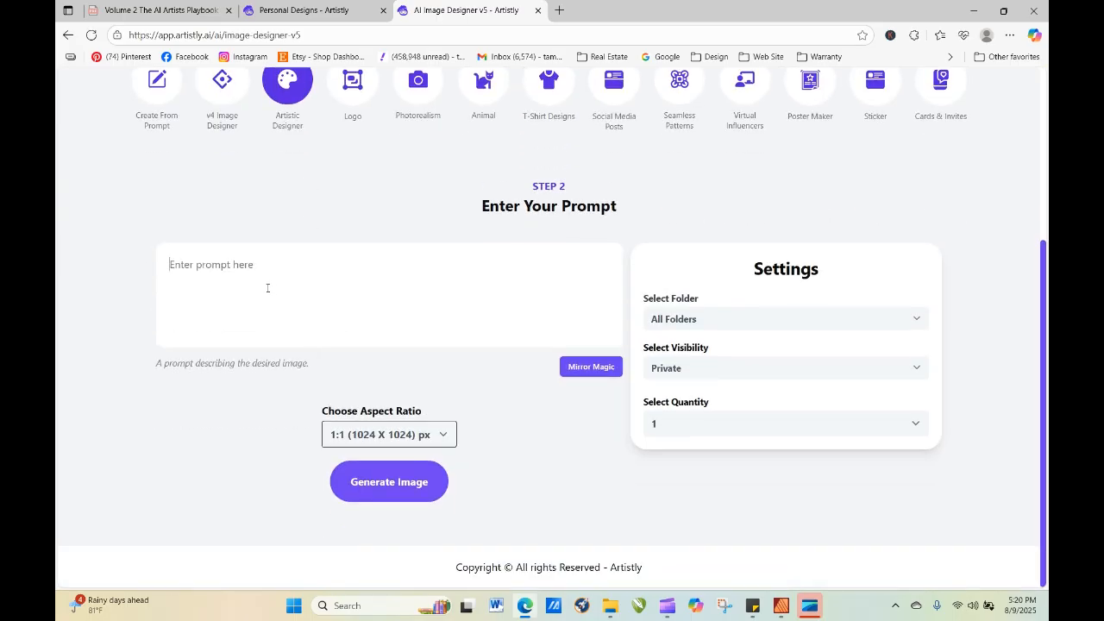
right_click(268, 288)
left_click(313, 415)
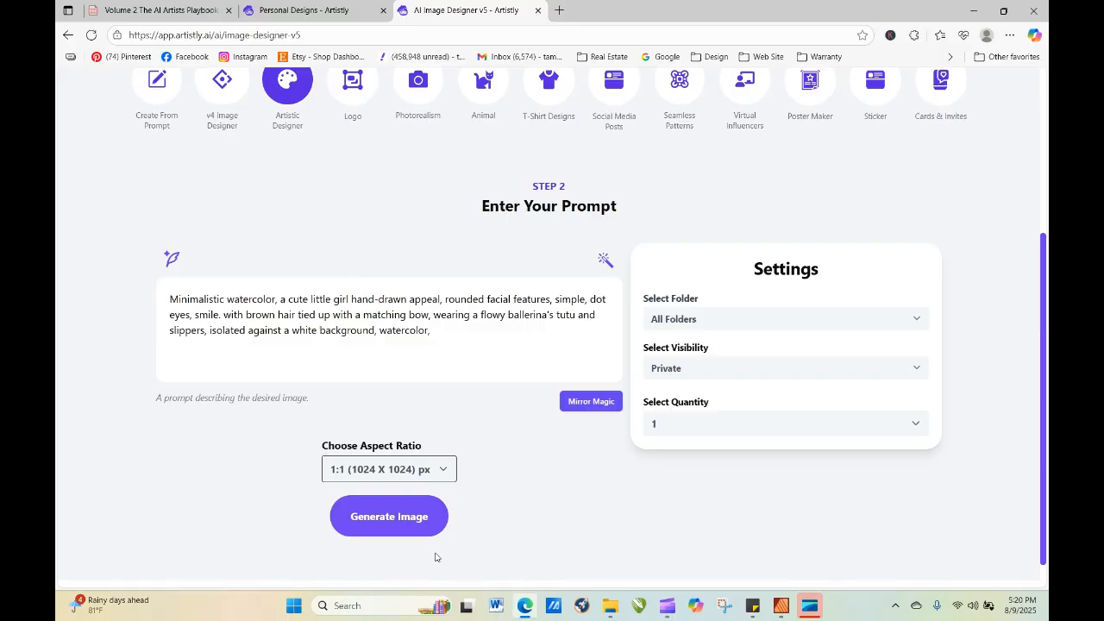
left_click(395, 529)
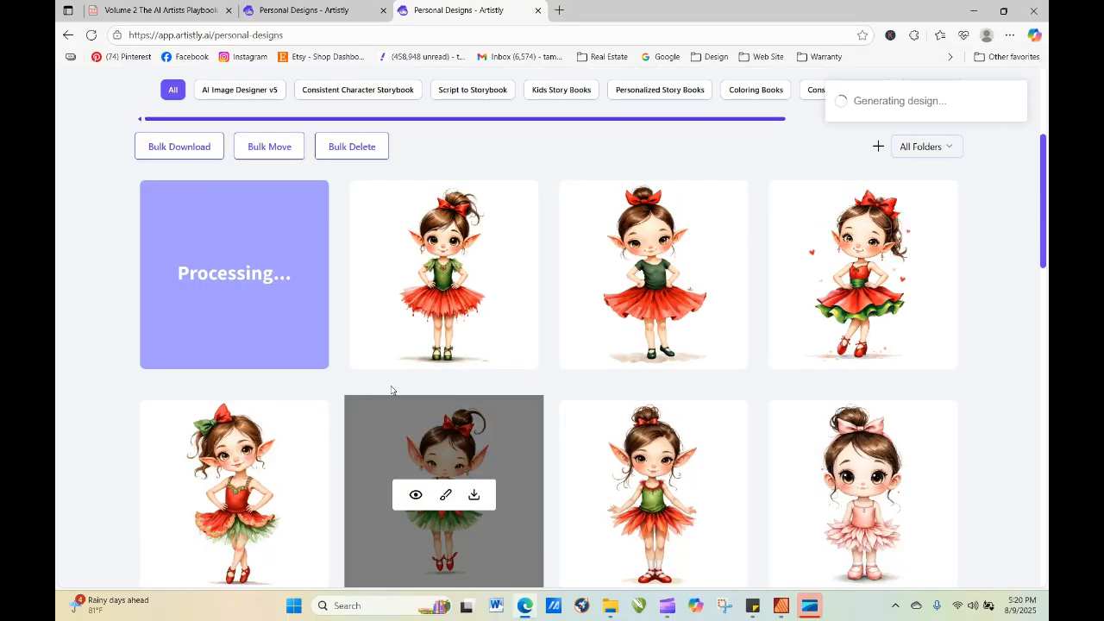
left_click(91, 36)
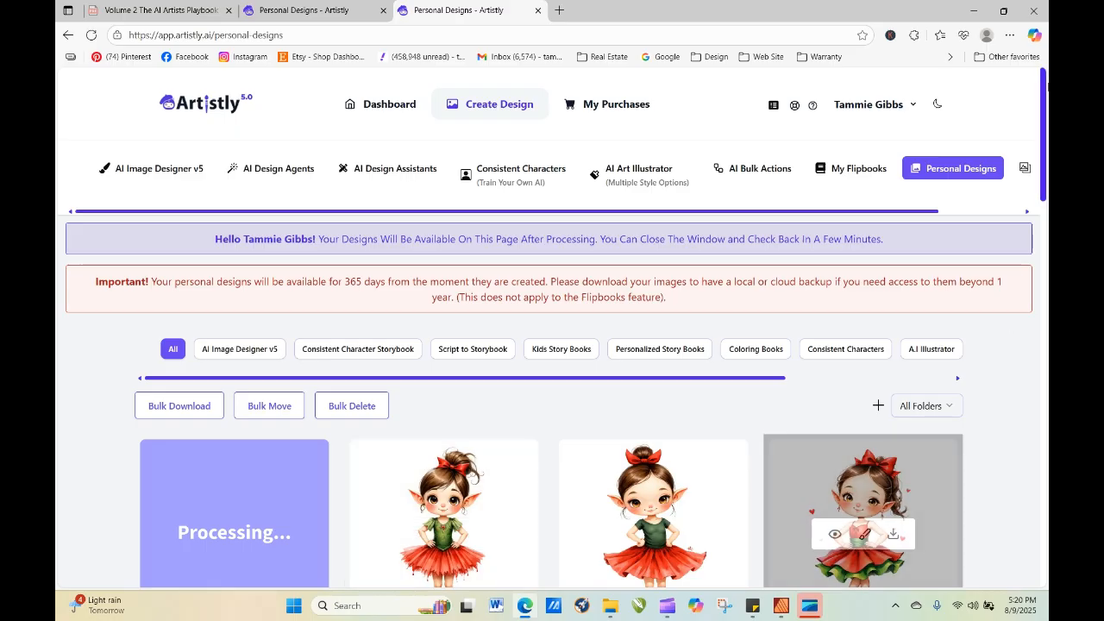
Copy the full design prompt of the T-Shirt Designs puppy ballerina with the pink bow and tutu, and close its details.
scroll(362, 433, "down", 2)
scroll(886, 396, "down", 7)
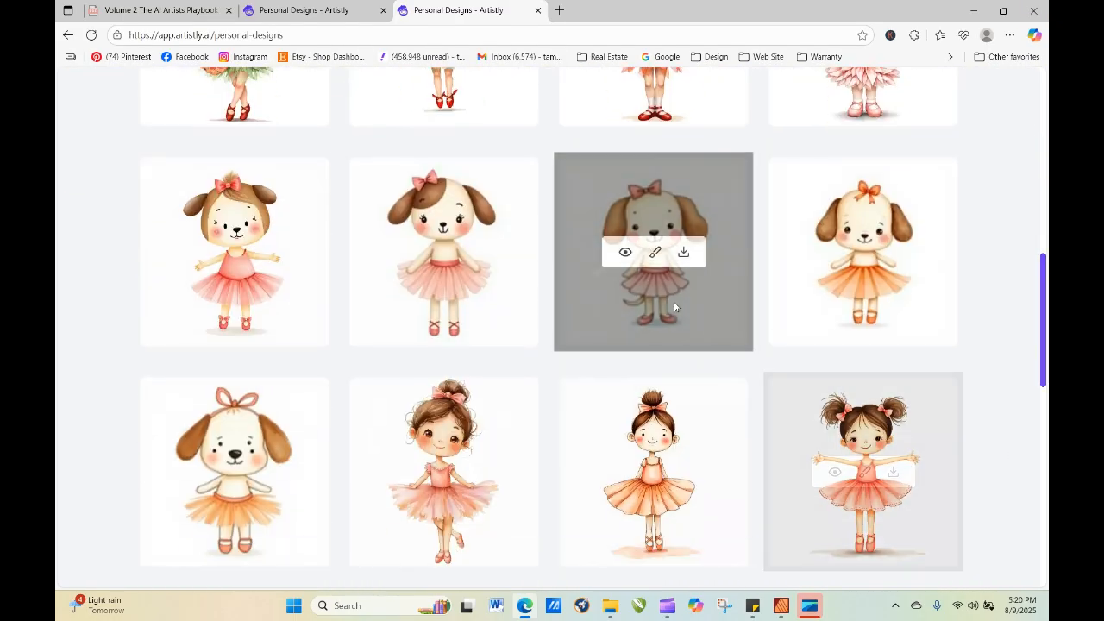
left_click(622, 251)
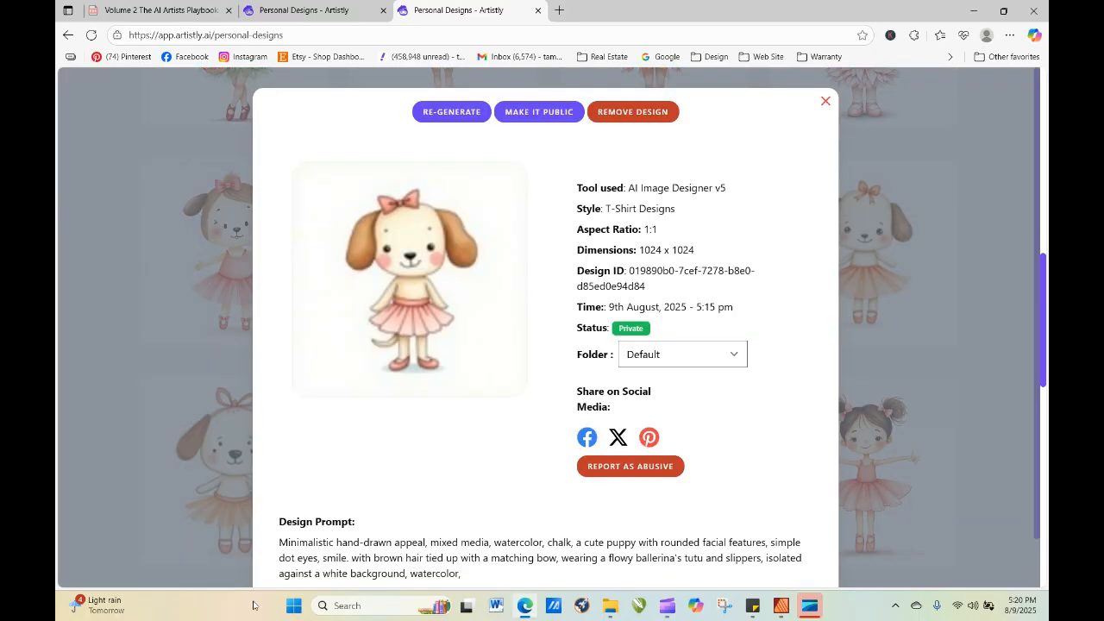
left_click_drag(276, 548, 389, 519)
right_click(389, 520)
left_click(432, 265)
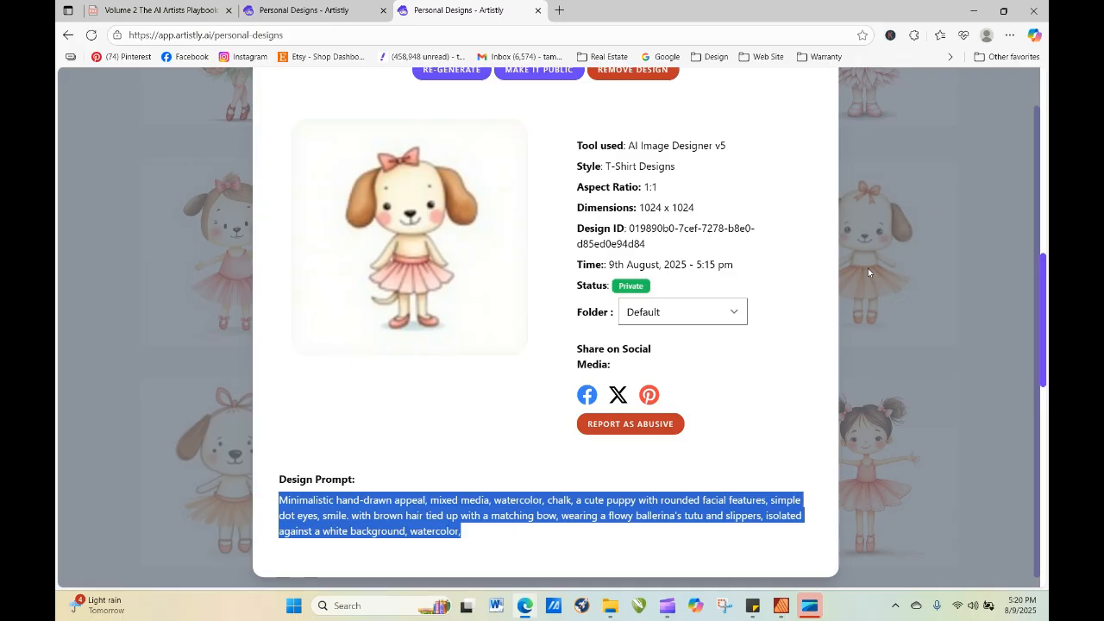
left_click(952, 237)
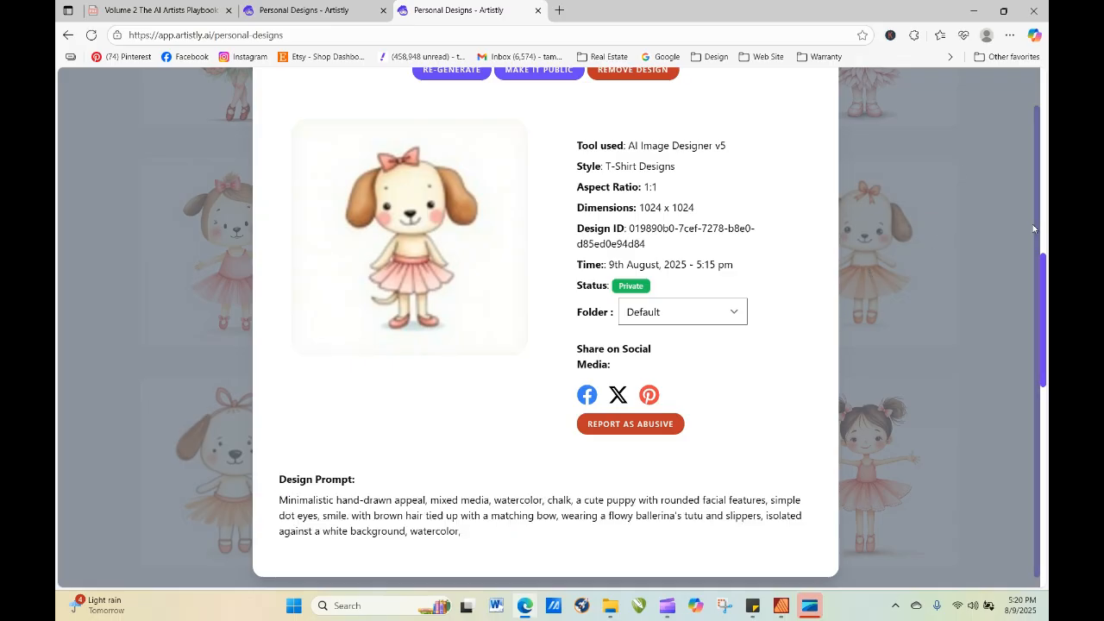
scroll(889, 110, "up", 1)
left_click(826, 104)
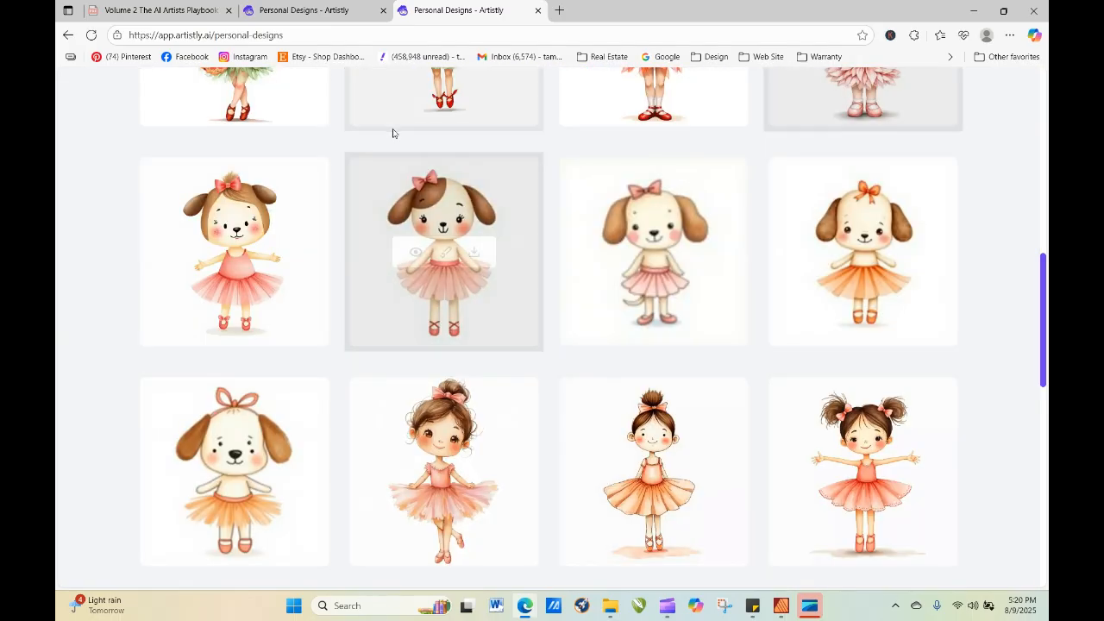
Refresh the personal designs in the other browser tab and open the details of the new Artistic Designer ballerina.
left_click(261, 10)
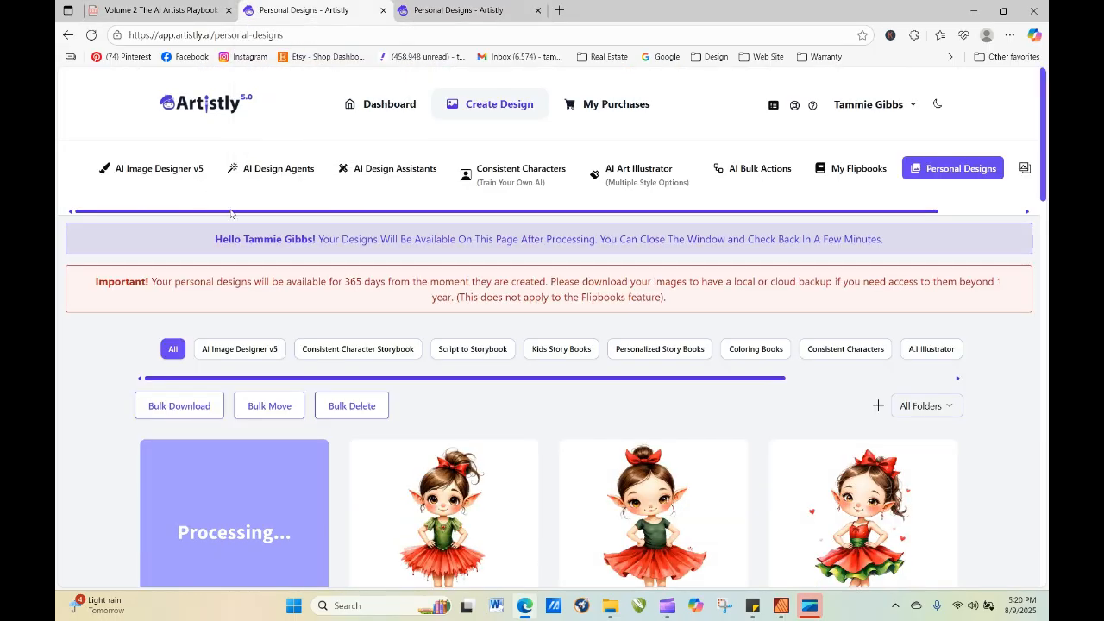
left_click(91, 36)
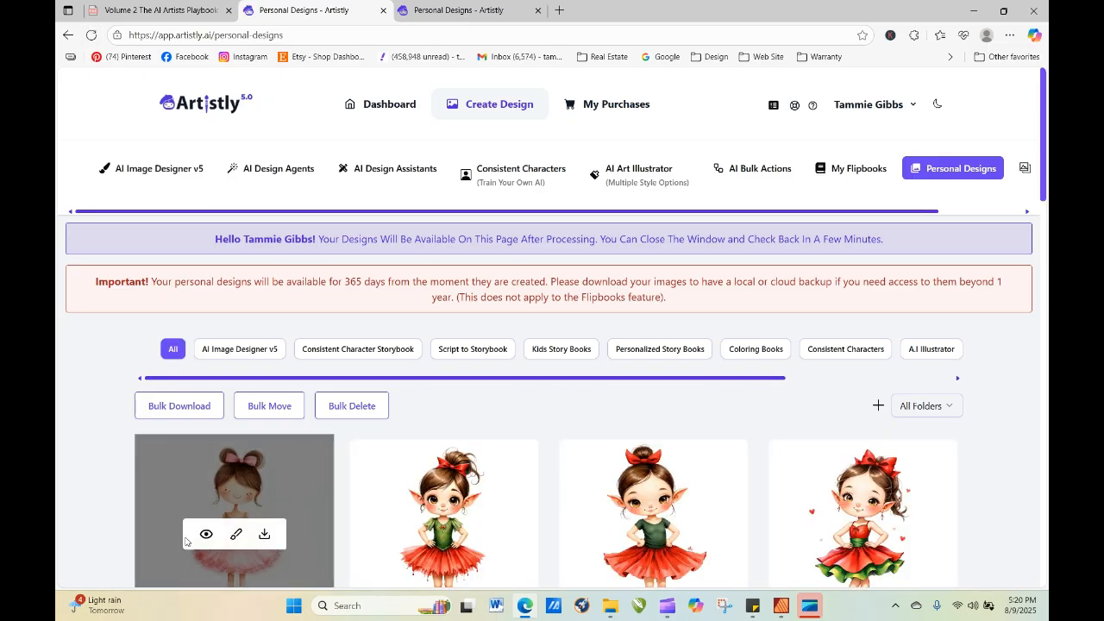
left_click(207, 532)
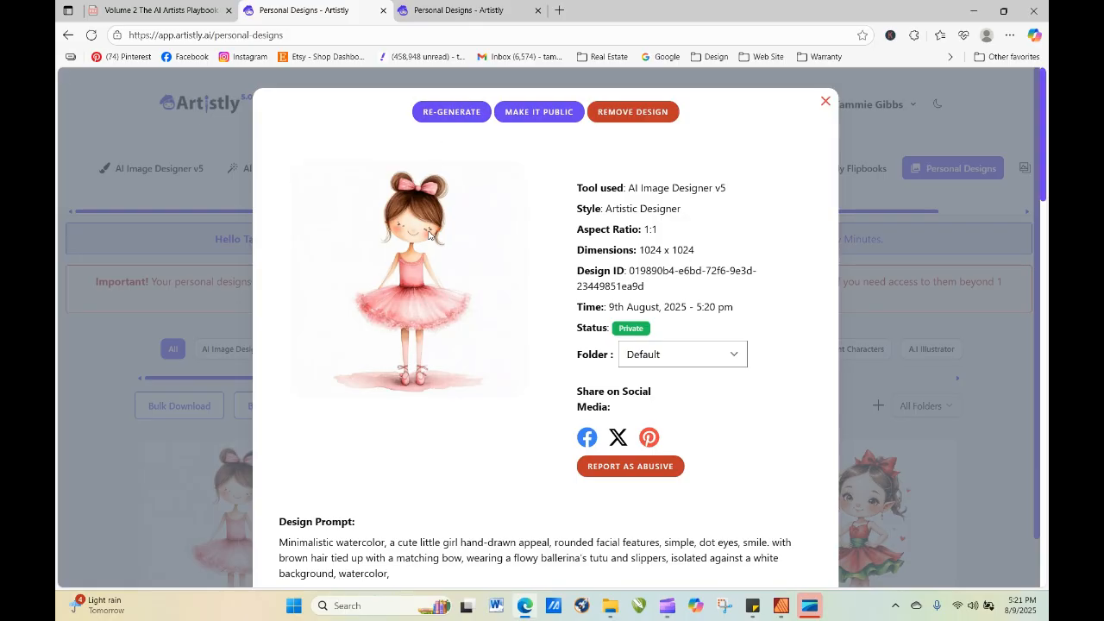
Load the pink ballerina for re-generation and insert "created with" before "hand-drawn appeal" in its prompt.
left_click(456, 111)
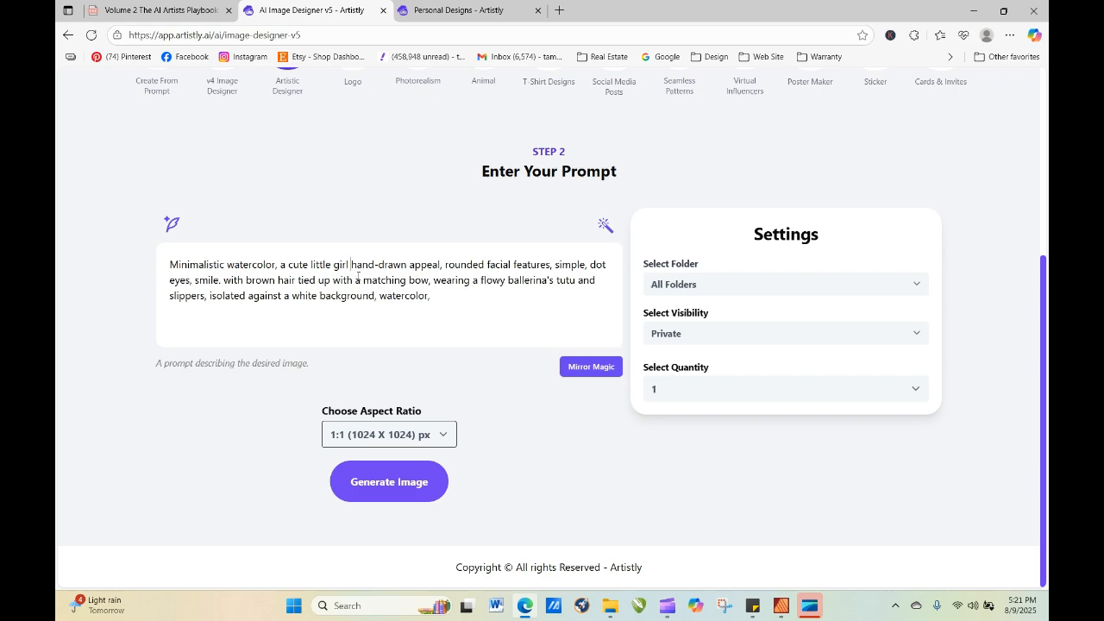
type("created ")
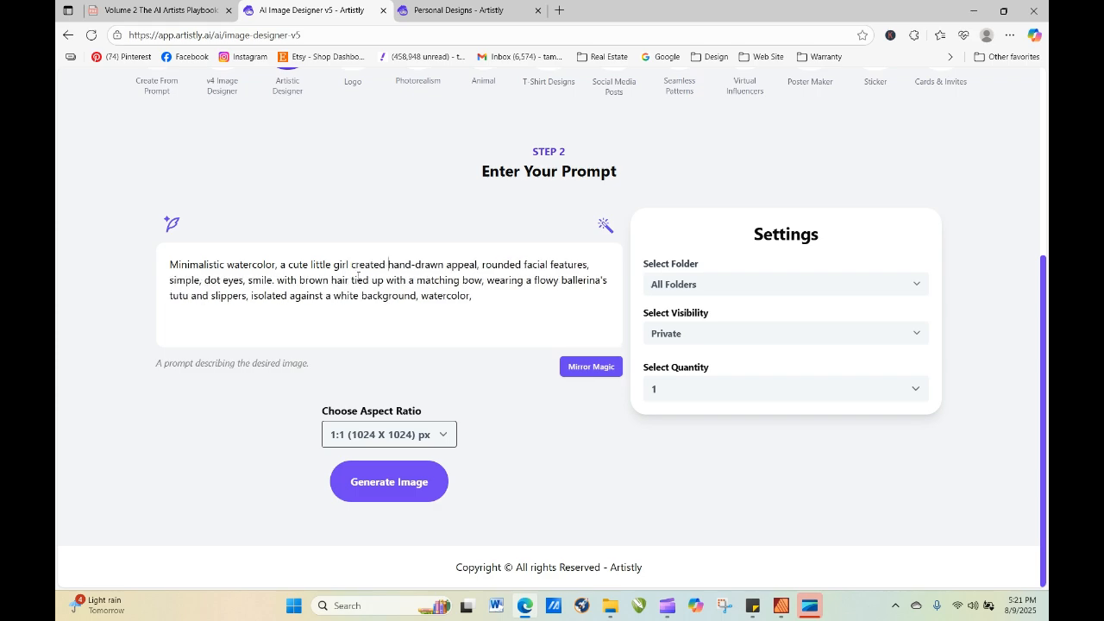
type("with")
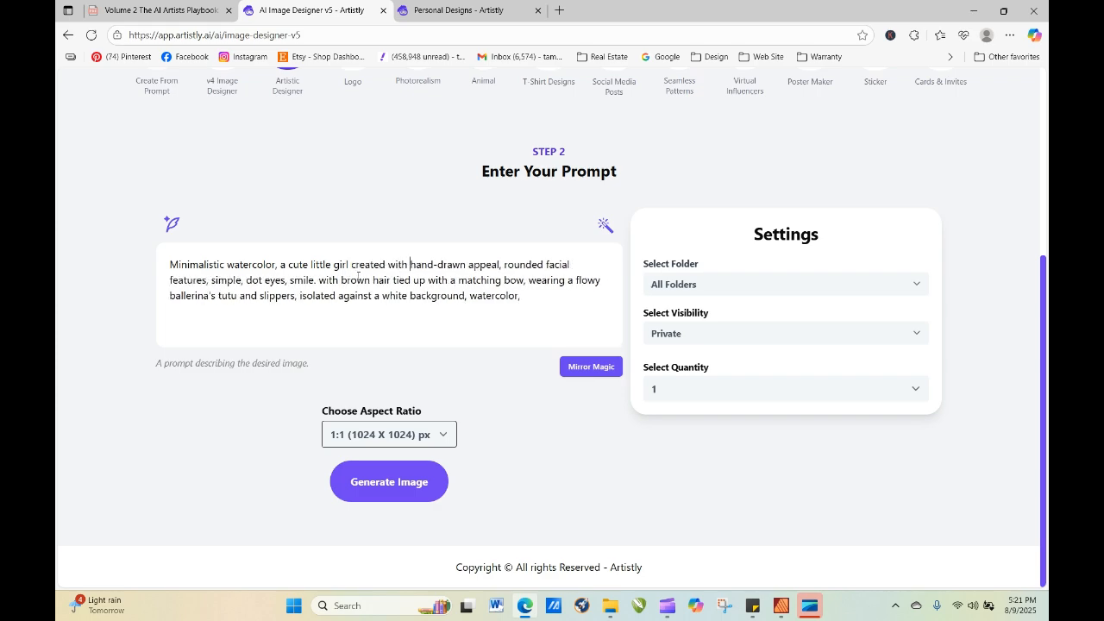
Reword the facial description to "and simple dot eyes, and a smile" and generate the image.
left_click(211, 281)
type("and")
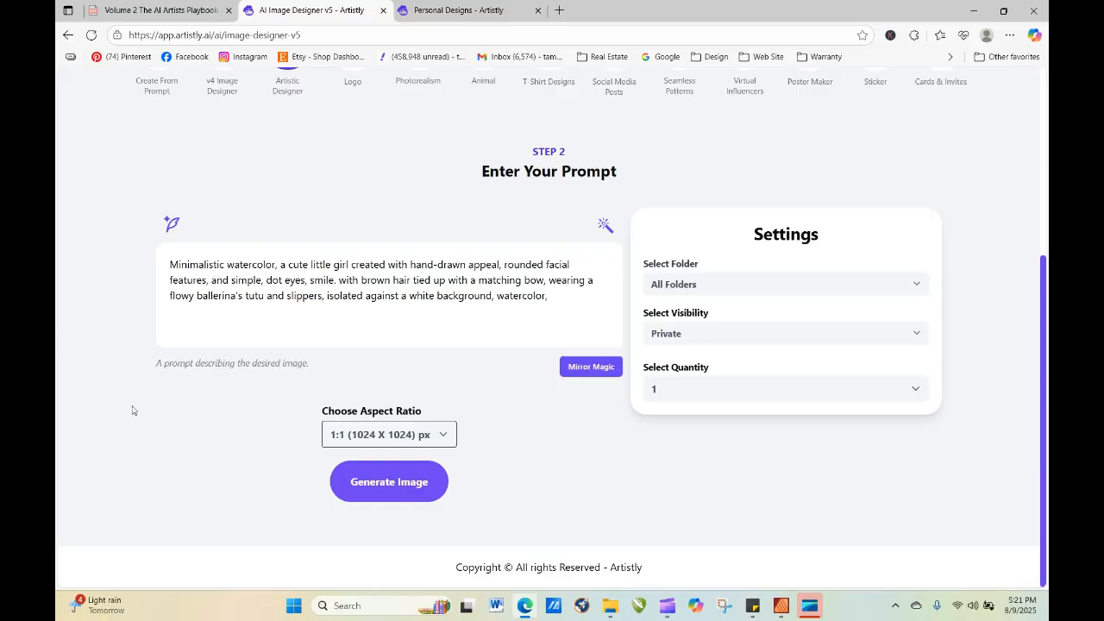
key("BackSpace")
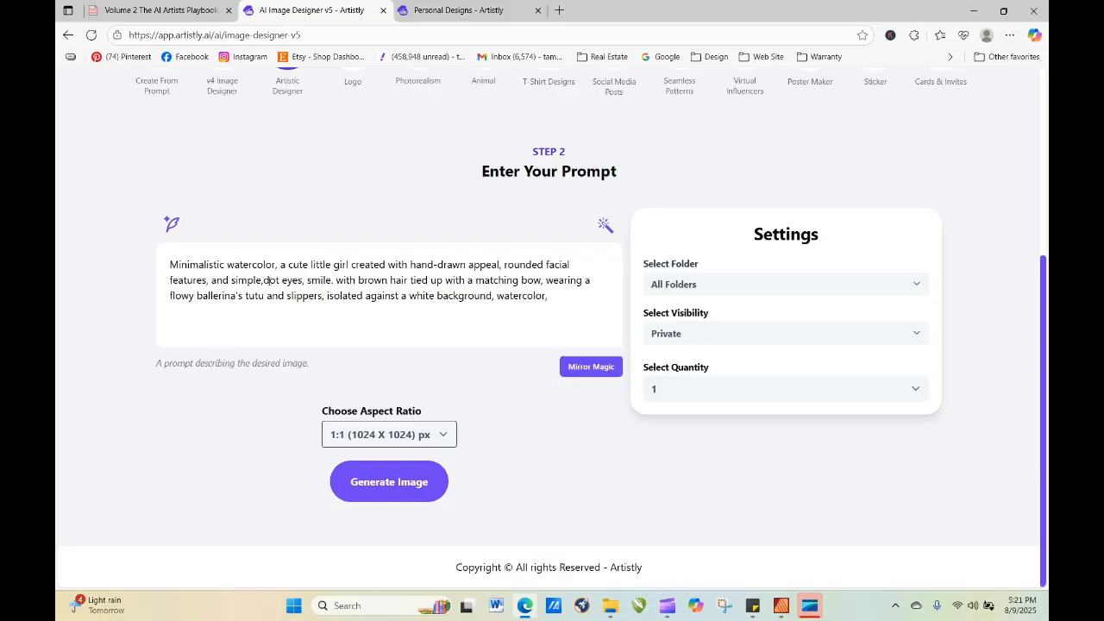
type("eyes")
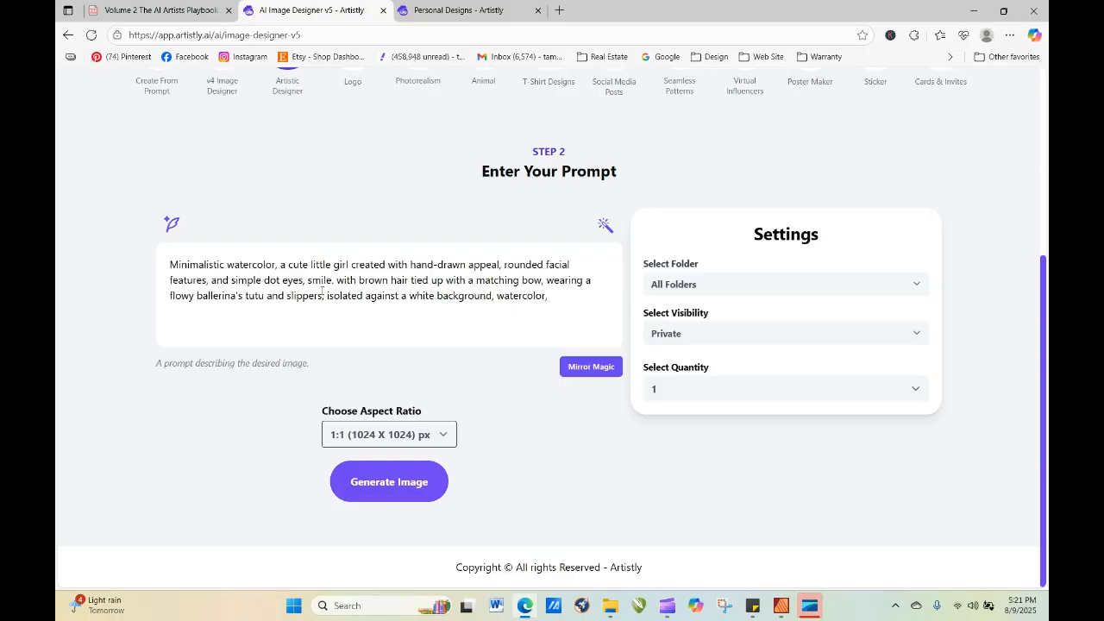
type(" and a")
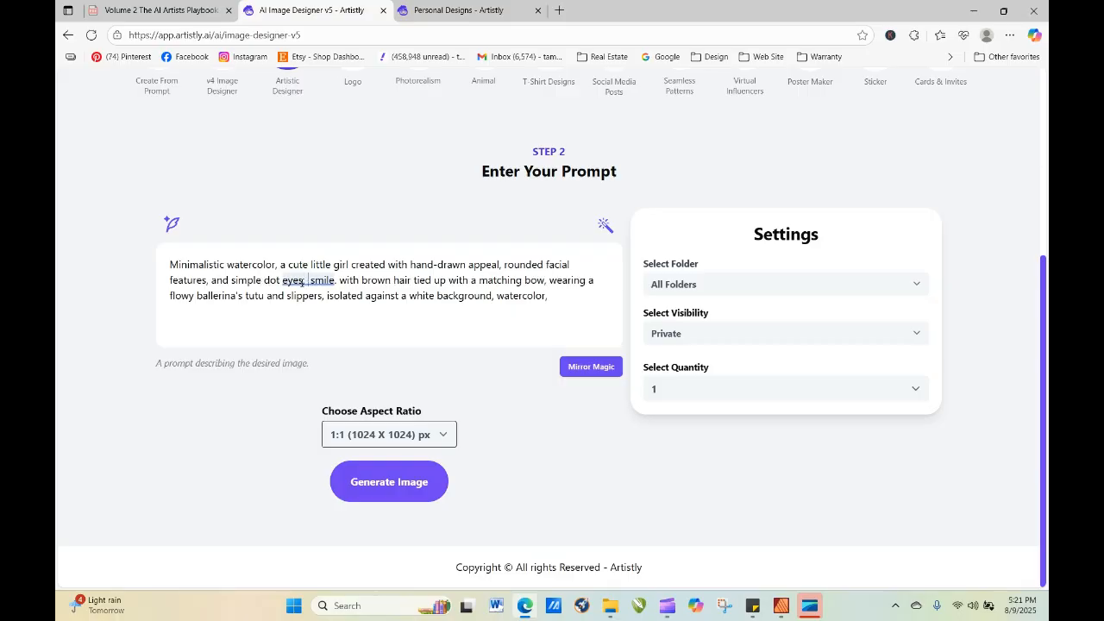
key("BackSpace")
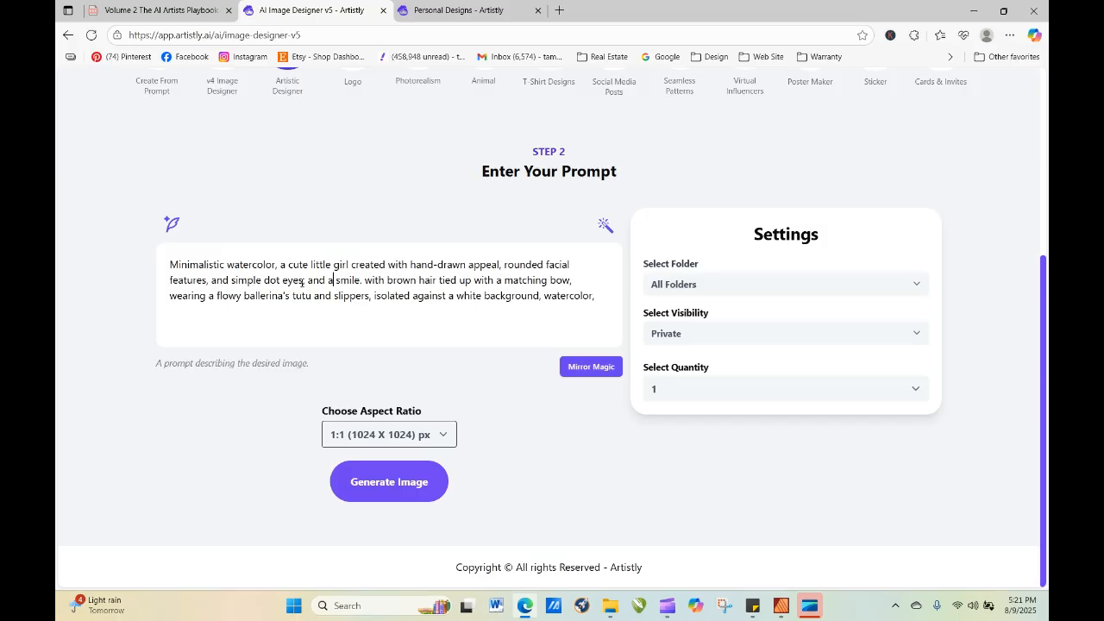
left_click(407, 489)
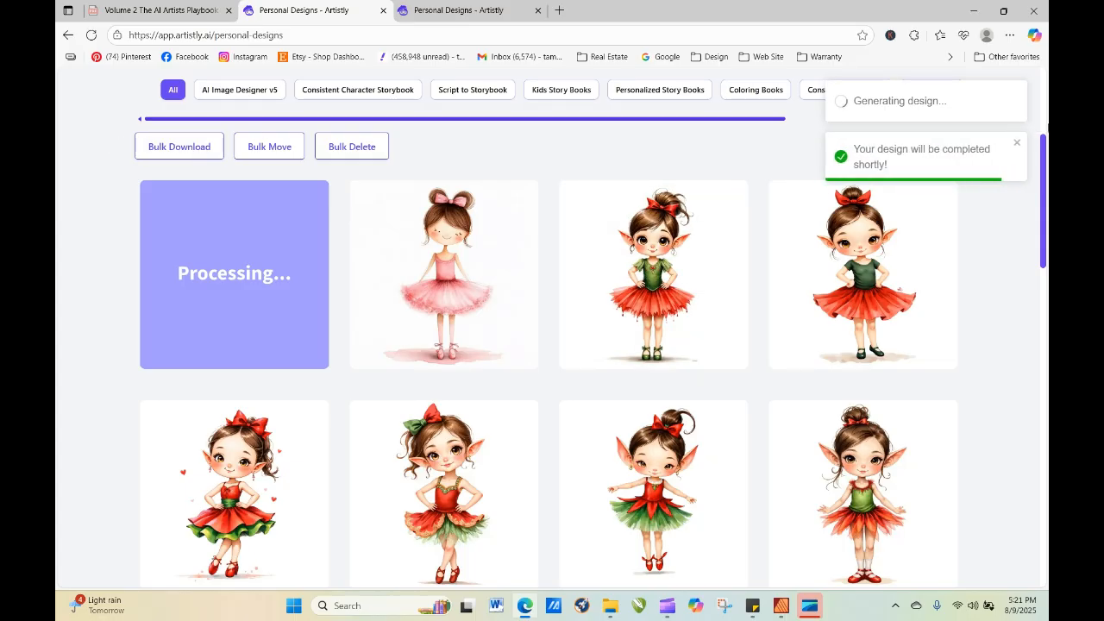
Generate one image from the copied puppy ballerina prompt in the Artistic Designer category.
left_click_drag(1045, 156, 1040, 93)
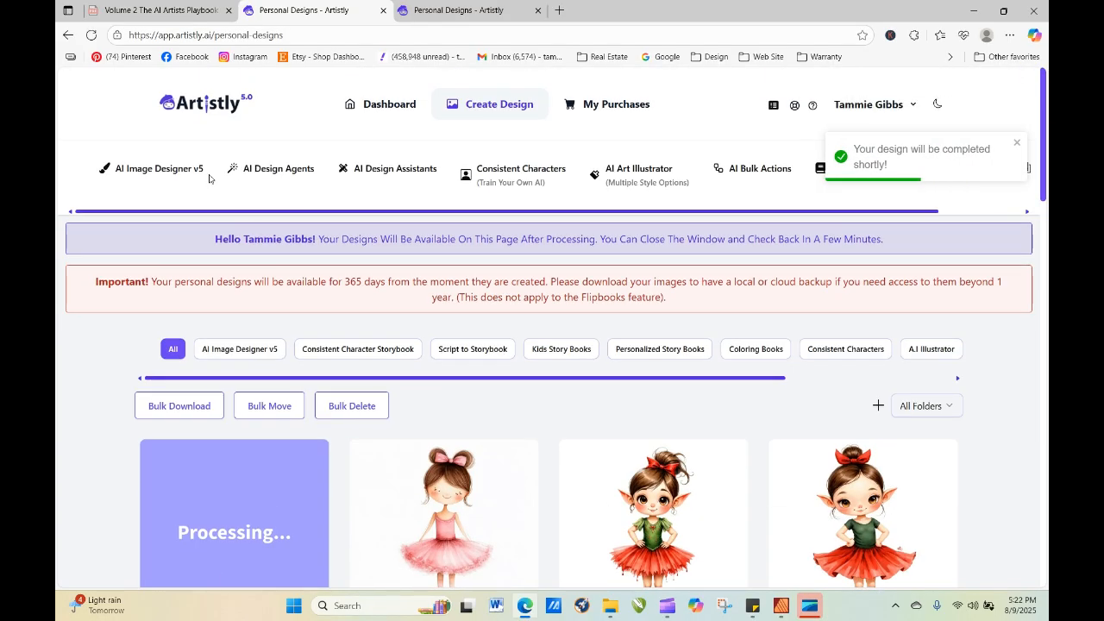
left_click(205, 175)
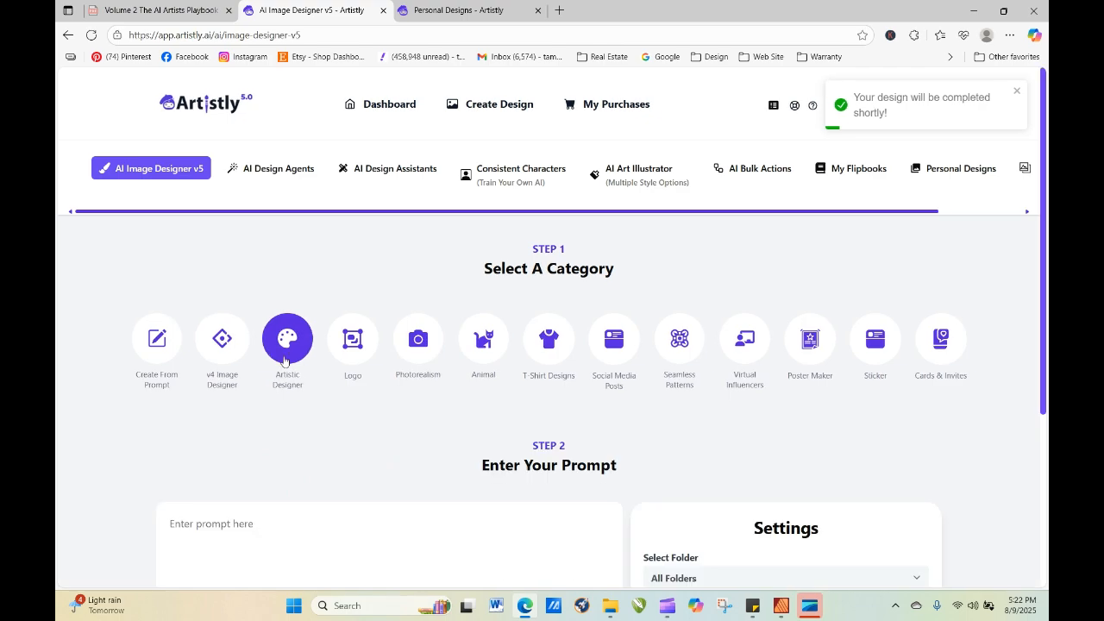
scroll(284, 361, "down", 3)
right_click(225, 274)
left_click(275, 410)
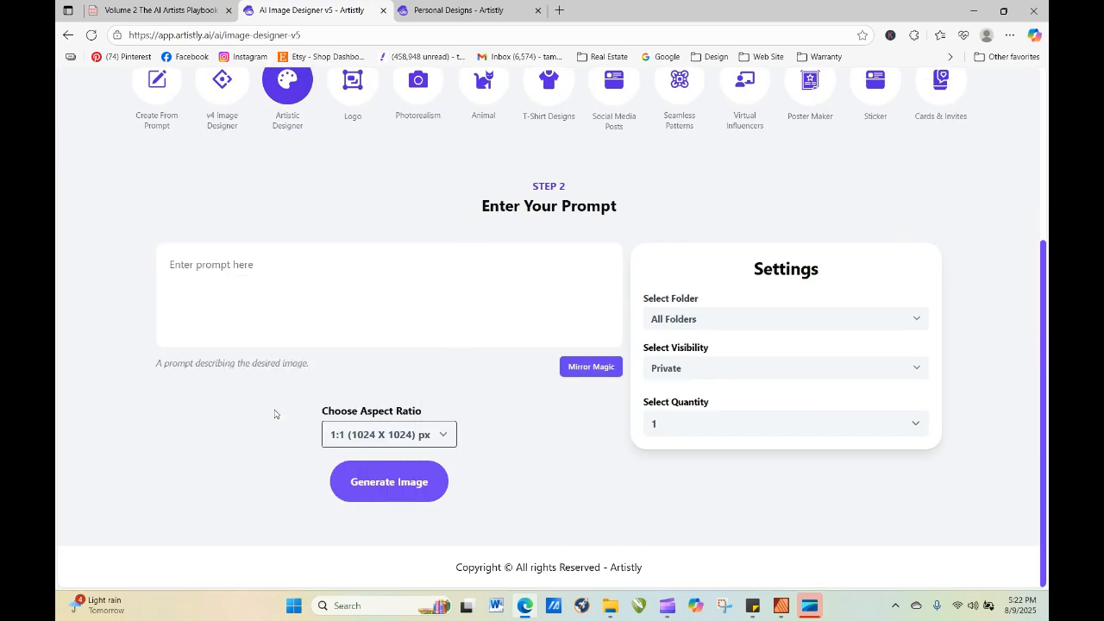
left_click(400, 533)
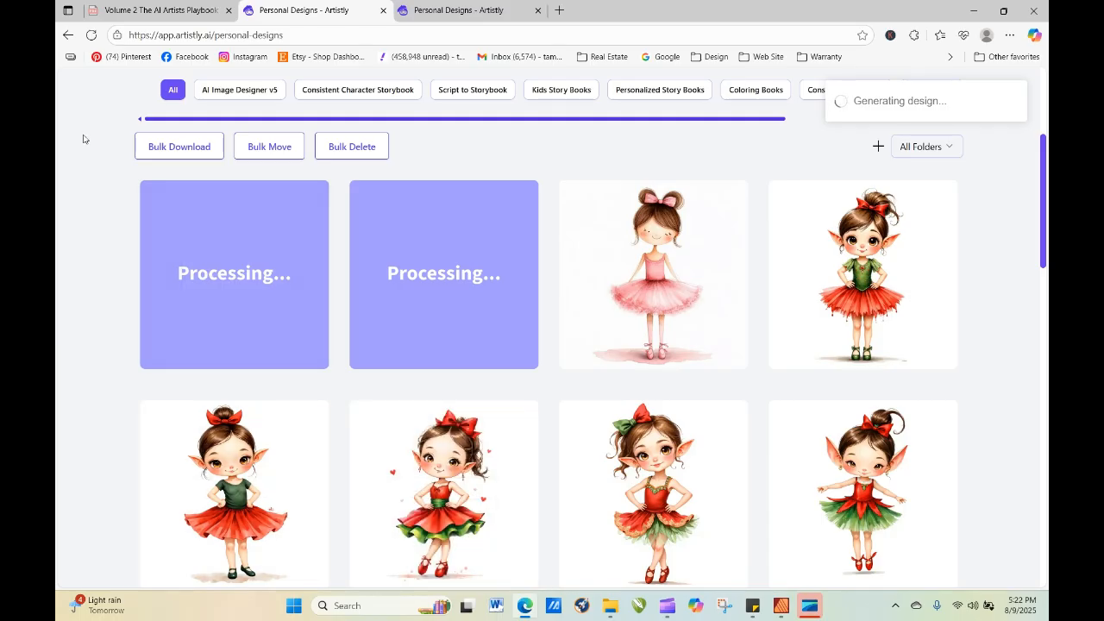
Refresh the design gallery repeatedly to check on the new girl and puppy ballerinas.
left_click(91, 36)
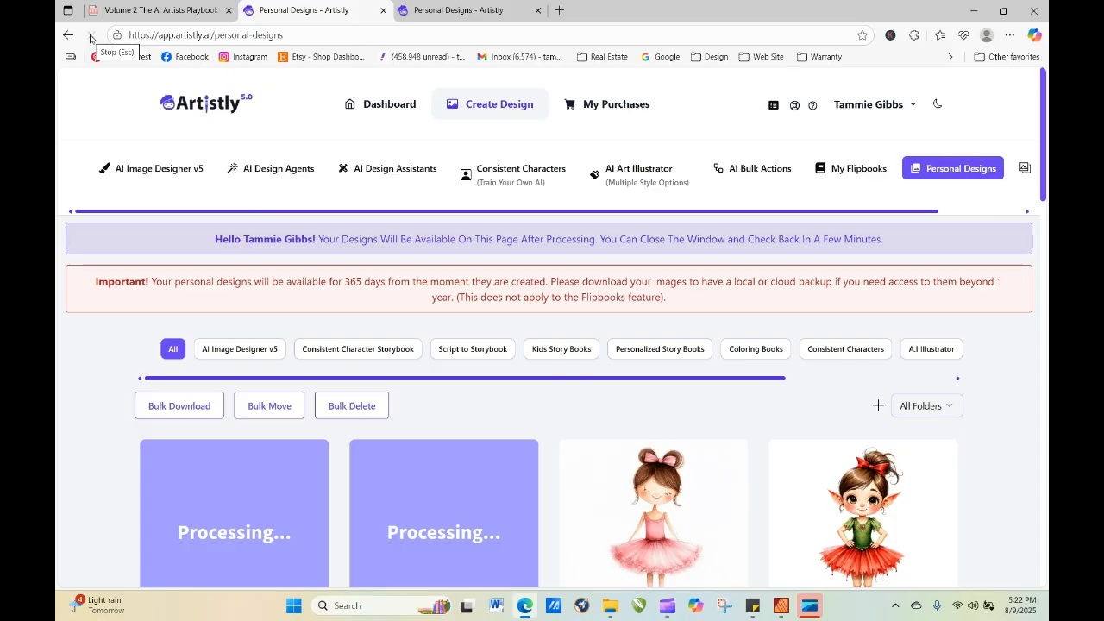
left_click(91, 36)
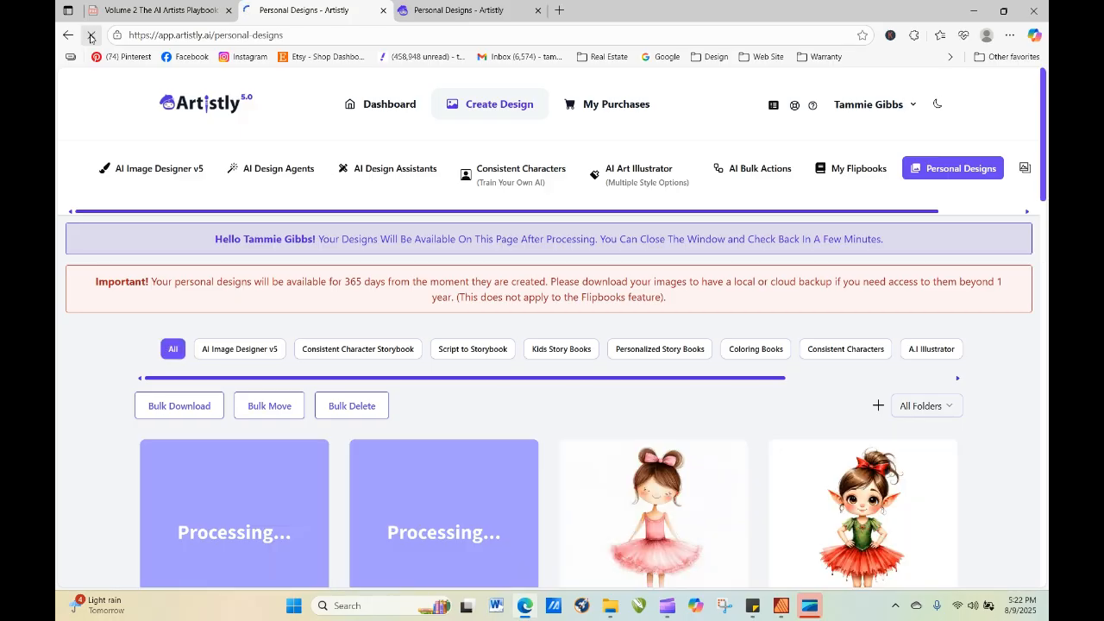
left_click(90, 35)
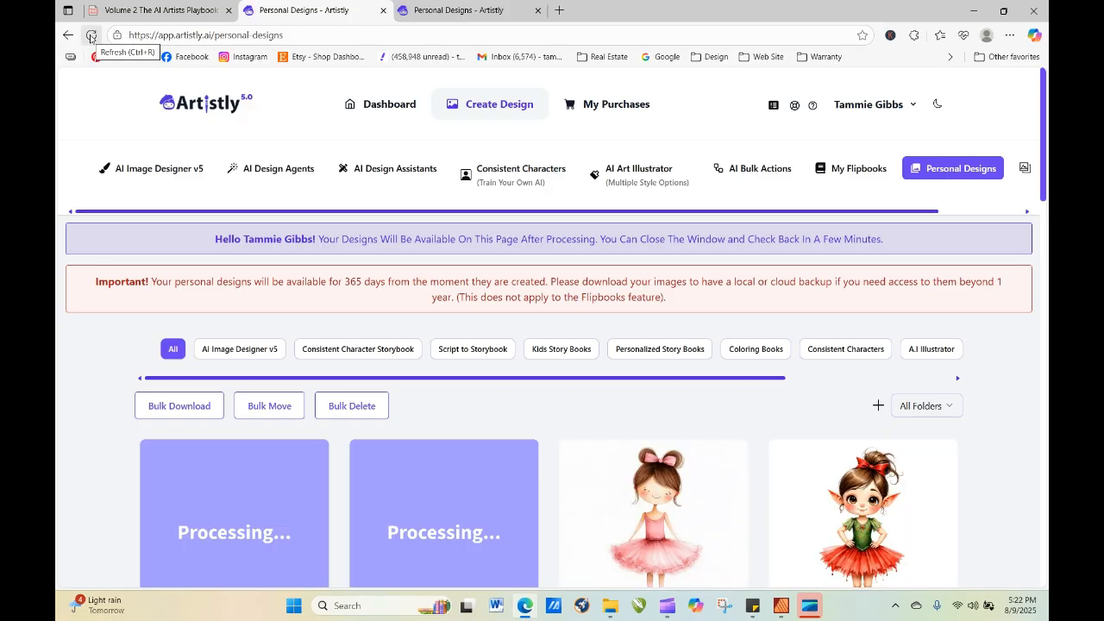
left_click(90, 35)
left_click(90, 35)
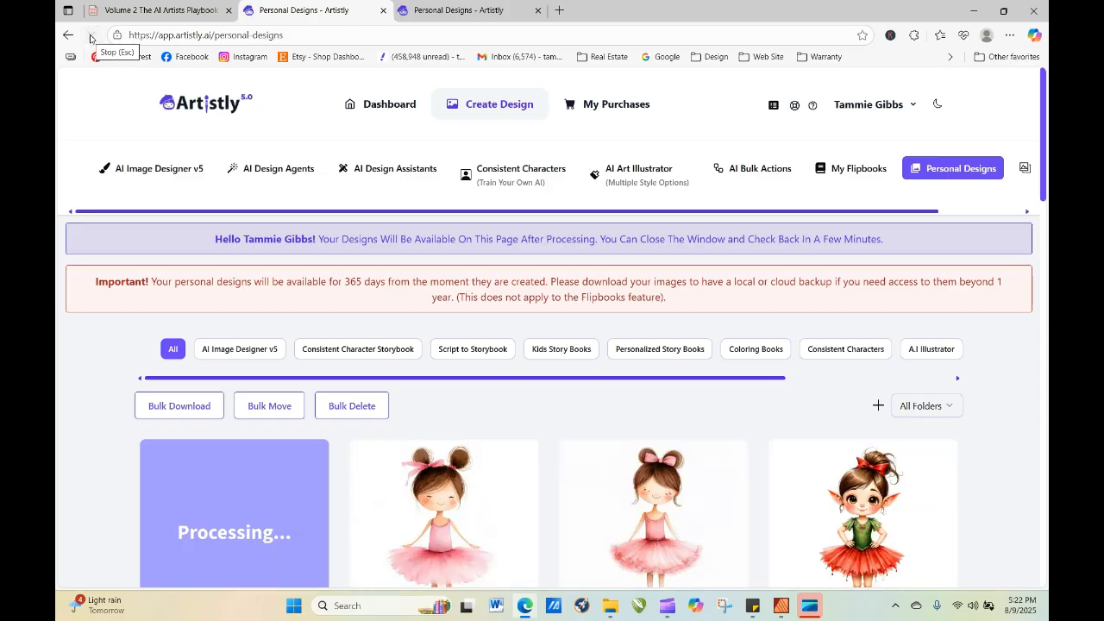
View the details of the new ballerina with two hair buns and a side bow, and close them.
scroll(598, 320, "down", 3)
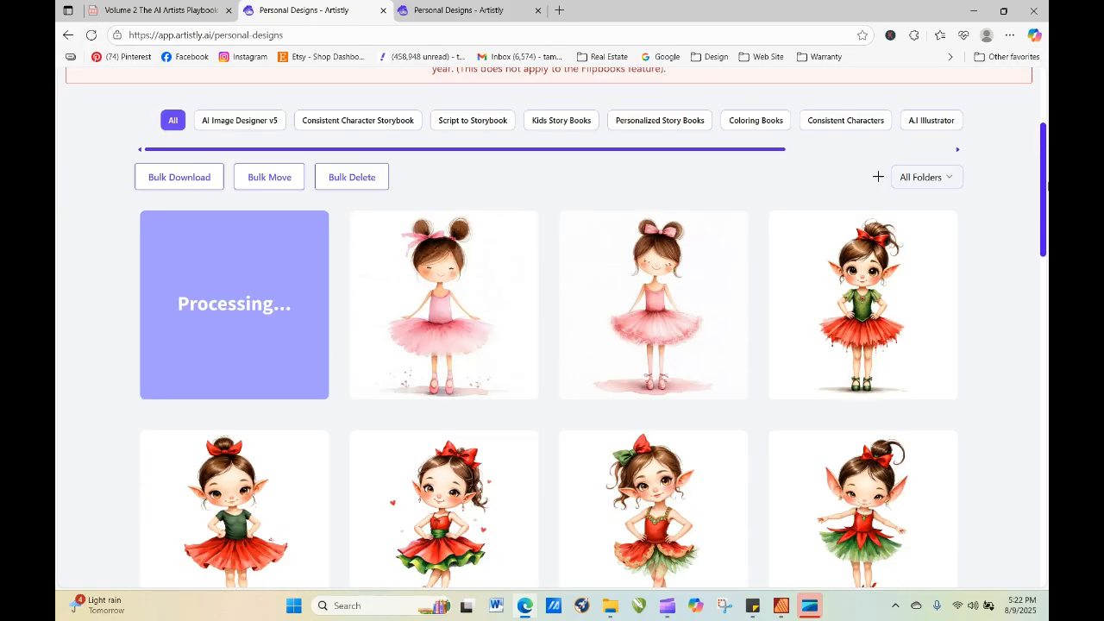
left_click(416, 239)
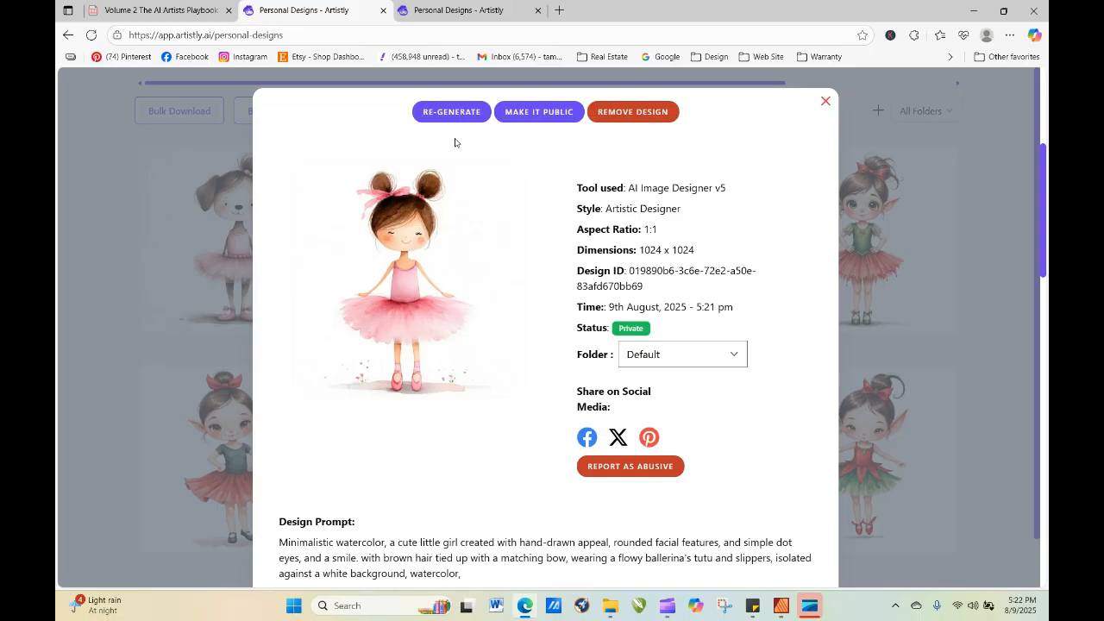
left_click(826, 101)
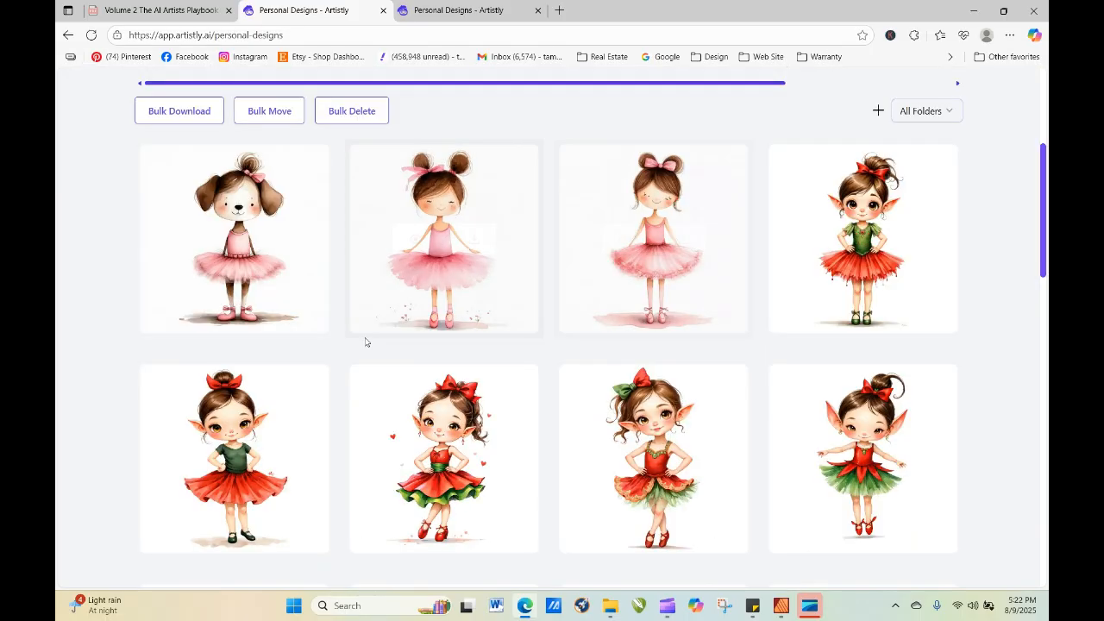
Re-generate the puppy ballerina design in the Artistic Designer style with the quantity set to 4.
left_click(207, 244)
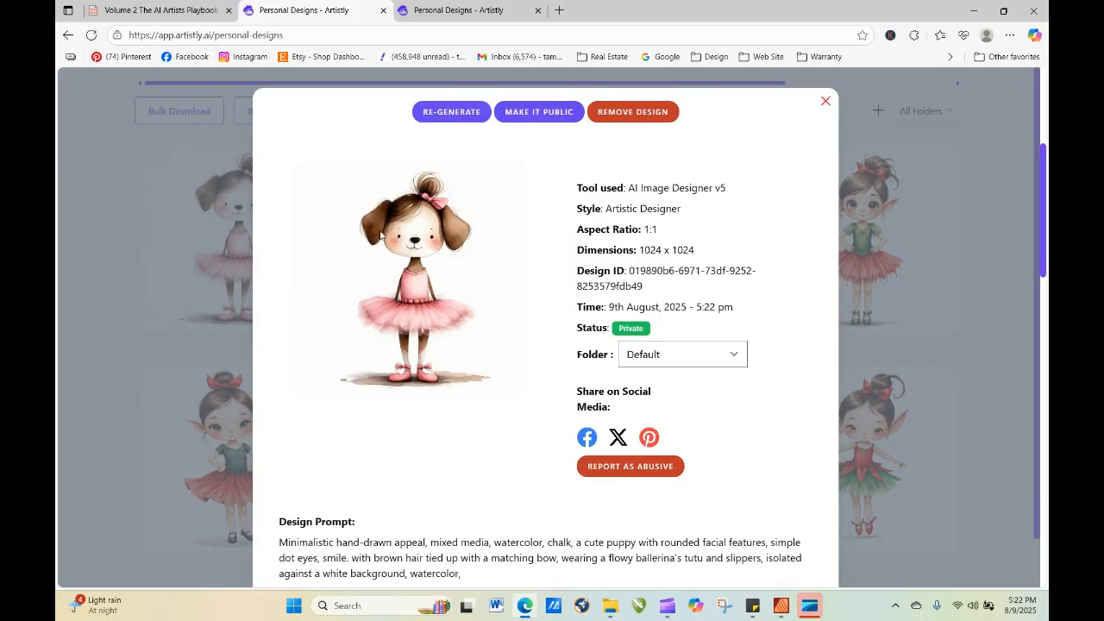
left_click(440, 112)
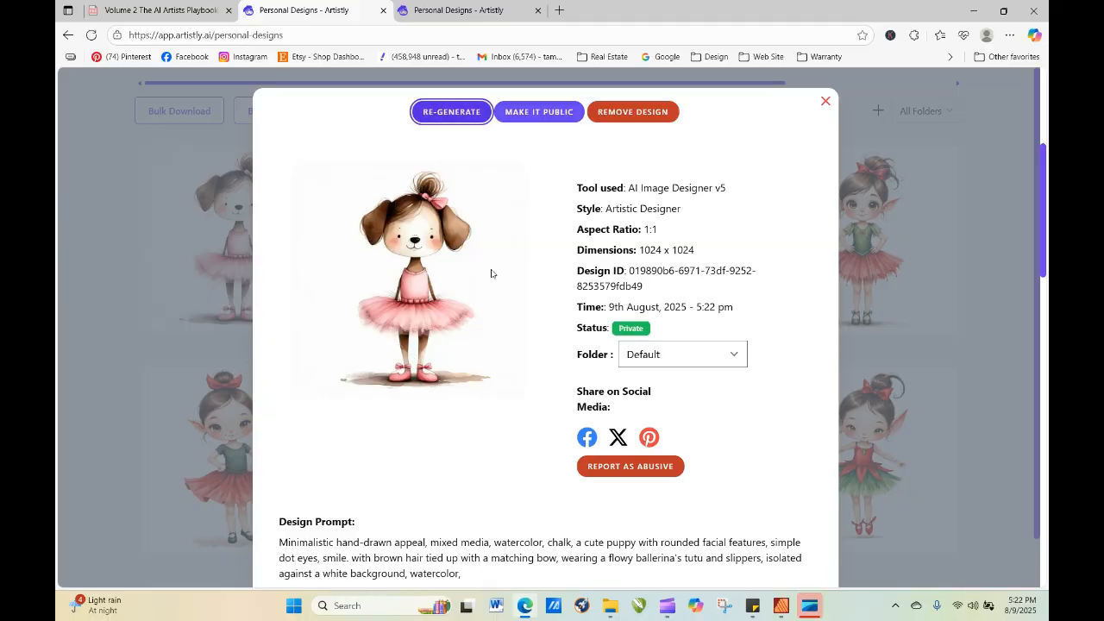
scroll(498, 429, "down", 5)
left_click(658, 386)
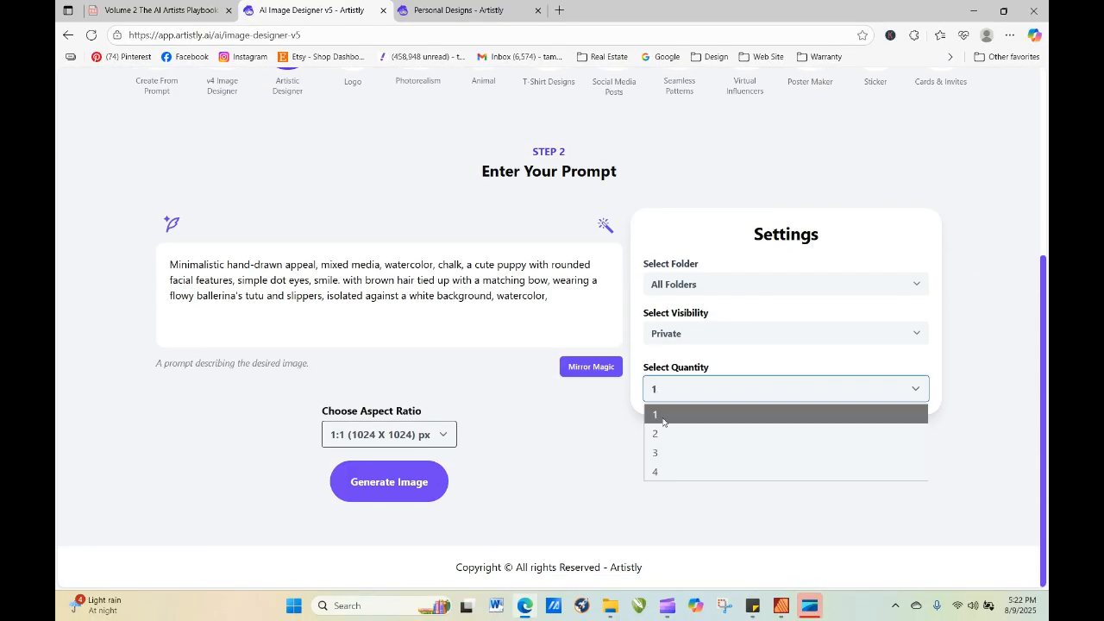
left_click(656, 471)
left_click(422, 493)
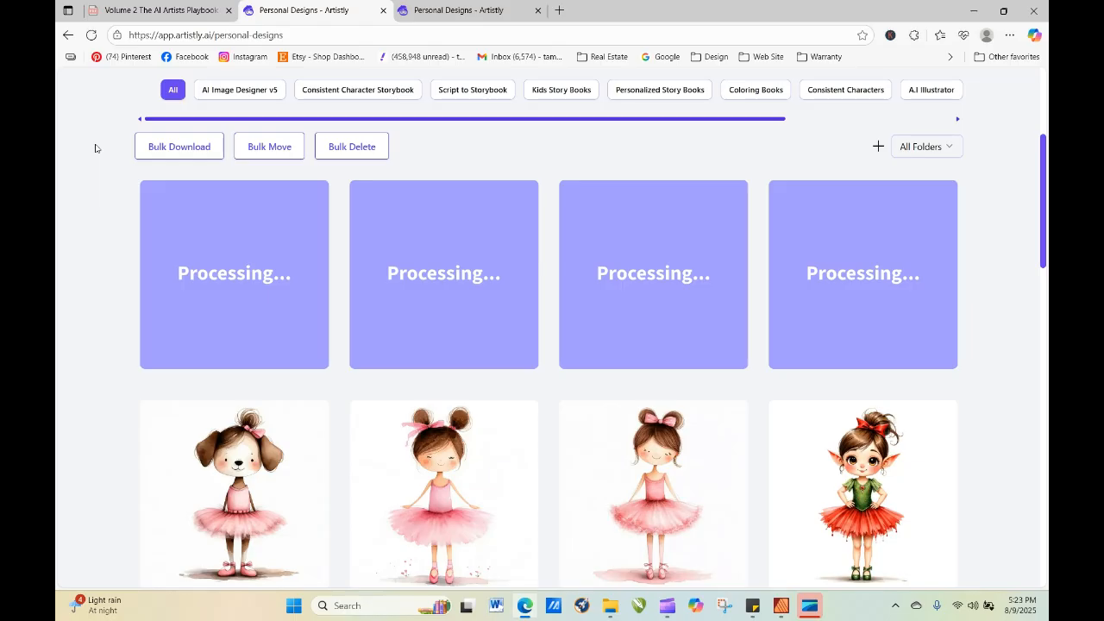
Refresh the personal designs gallery repeatedly to check on the four new puppy ballerinas.
left_click(90, 34)
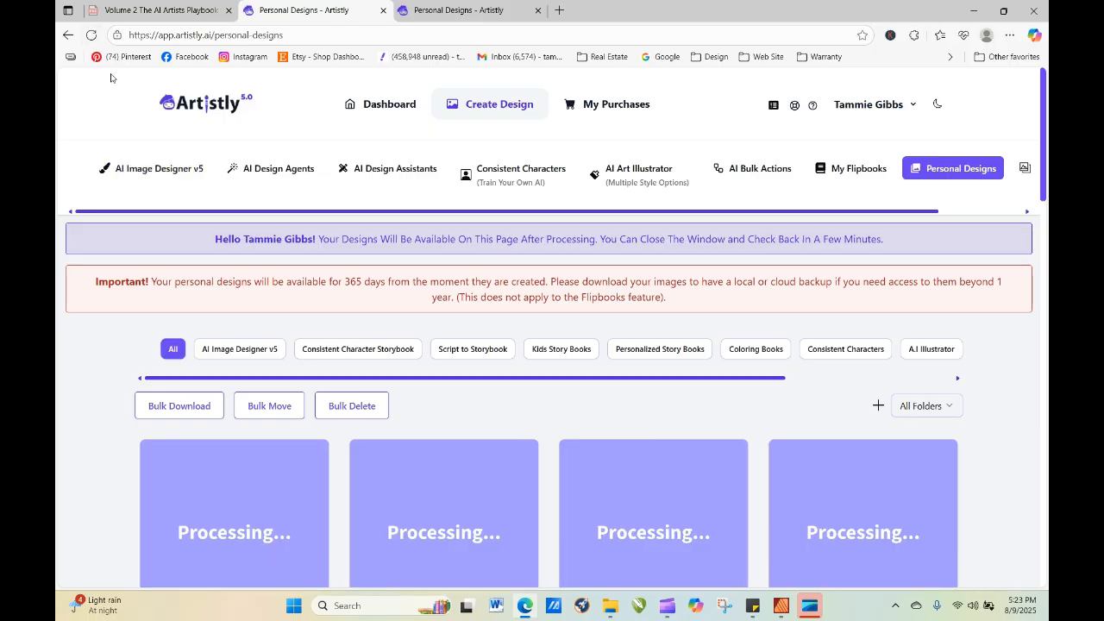
left_click(93, 38)
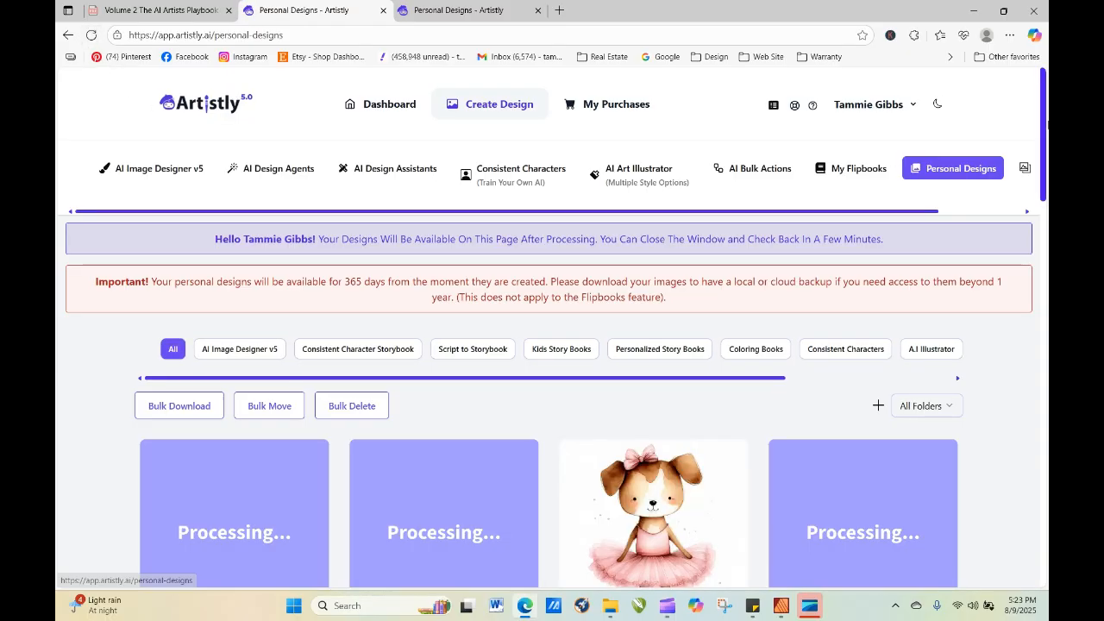
left_click_drag(1047, 137, 1047, 178)
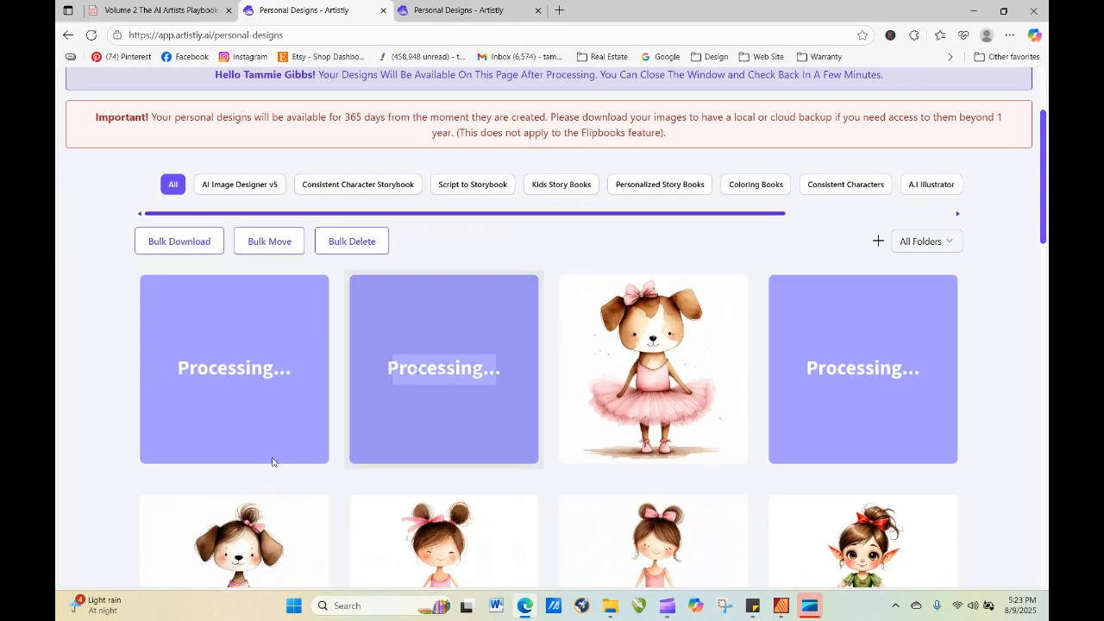
left_click(90, 35)
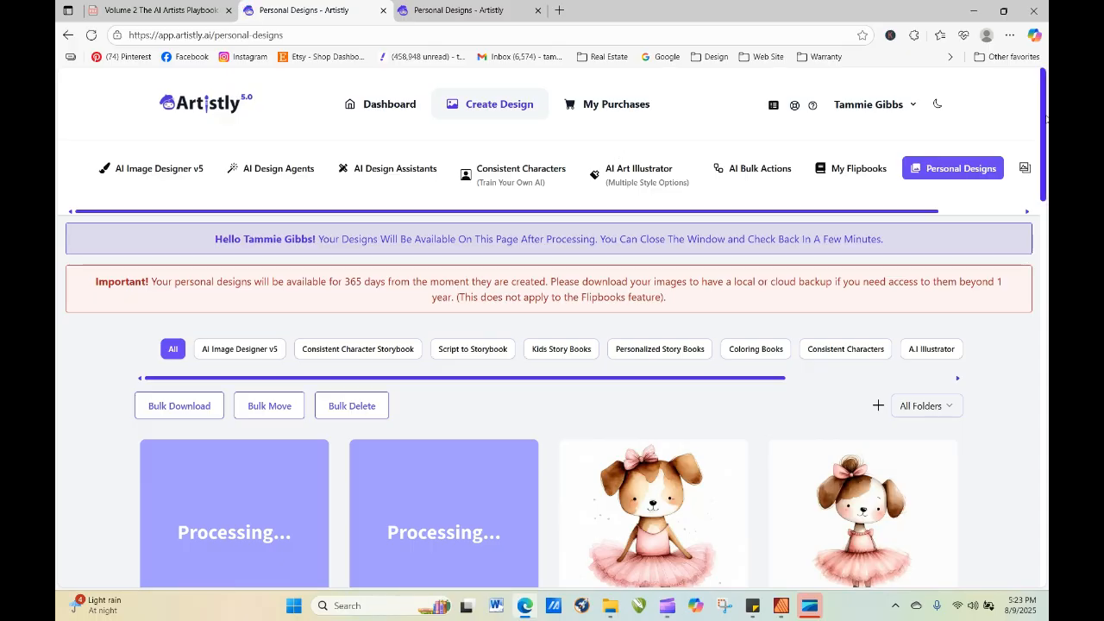
scroll(1044, 131, "down", 3)
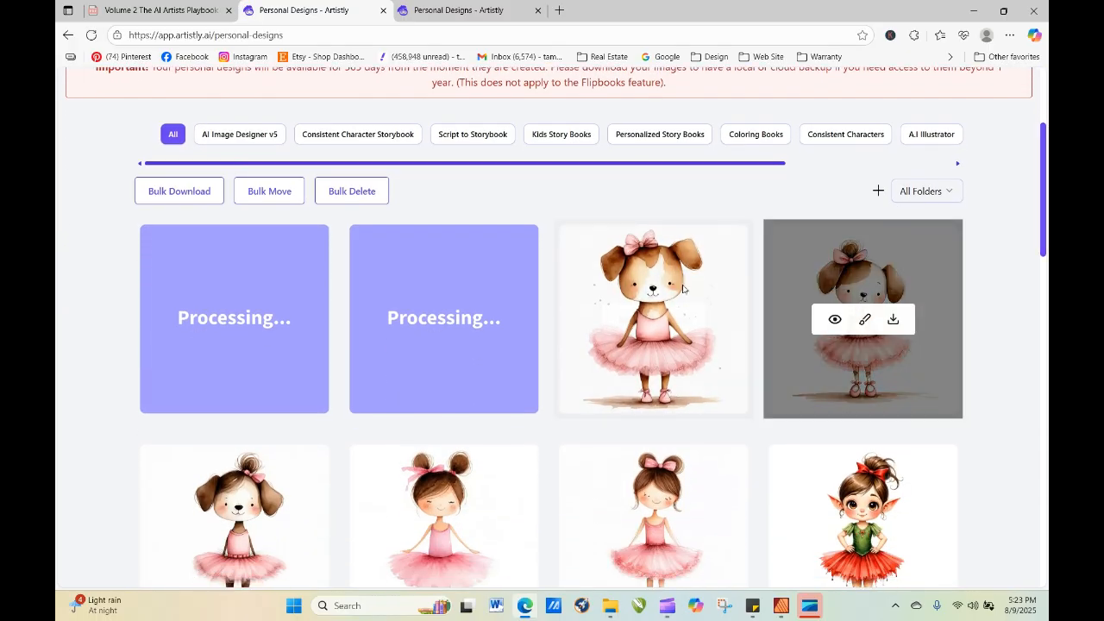
left_click(90, 34)
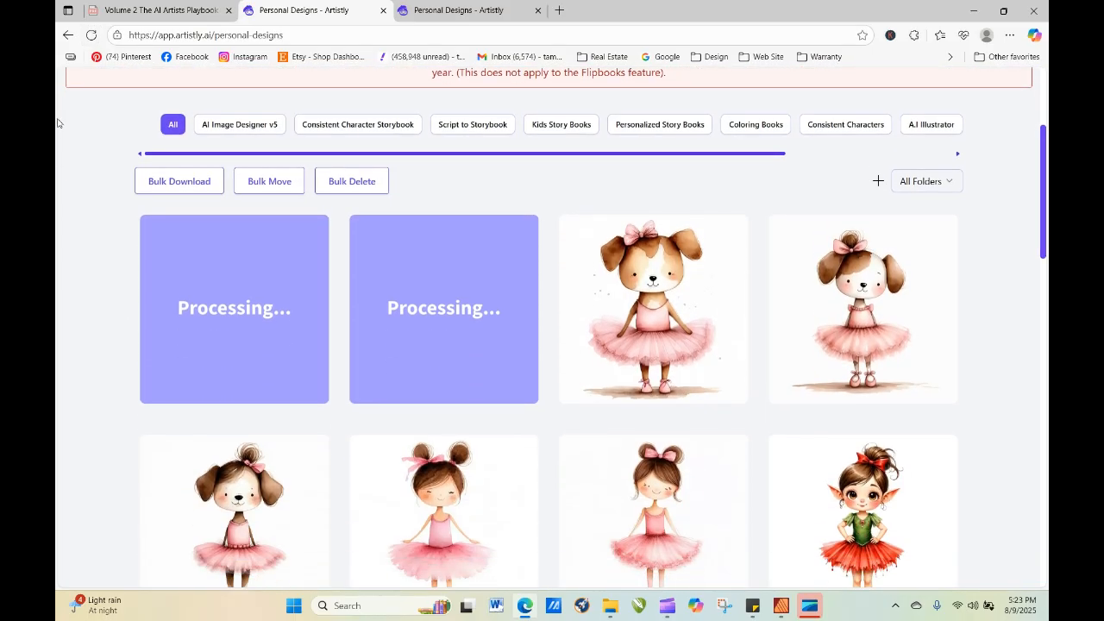
left_click(90, 34)
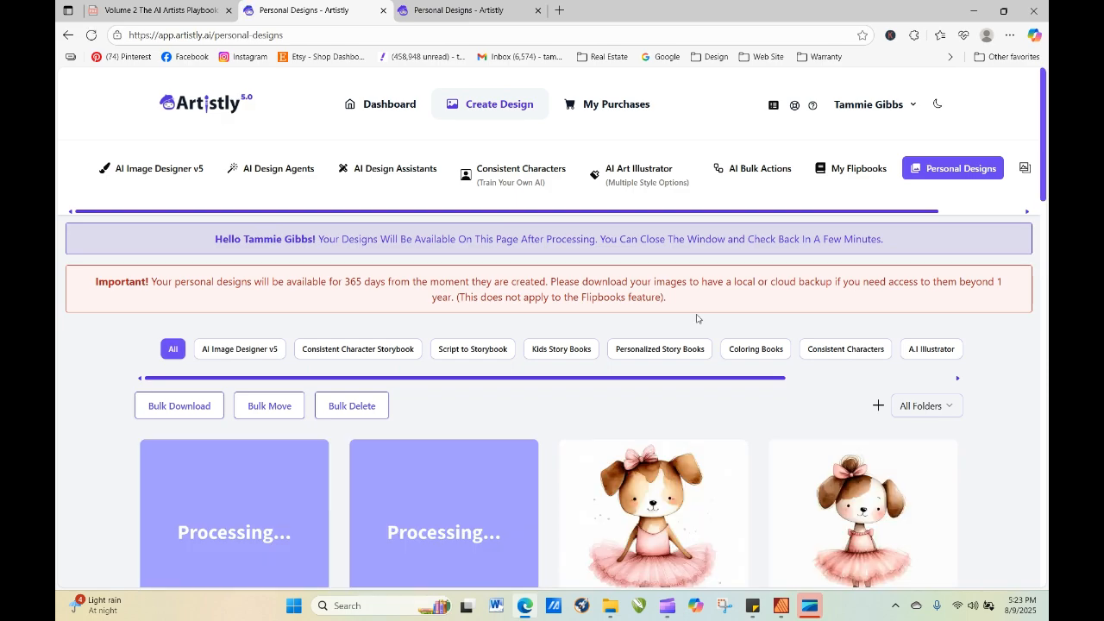
left_click(90, 34)
left_click(91, 35)
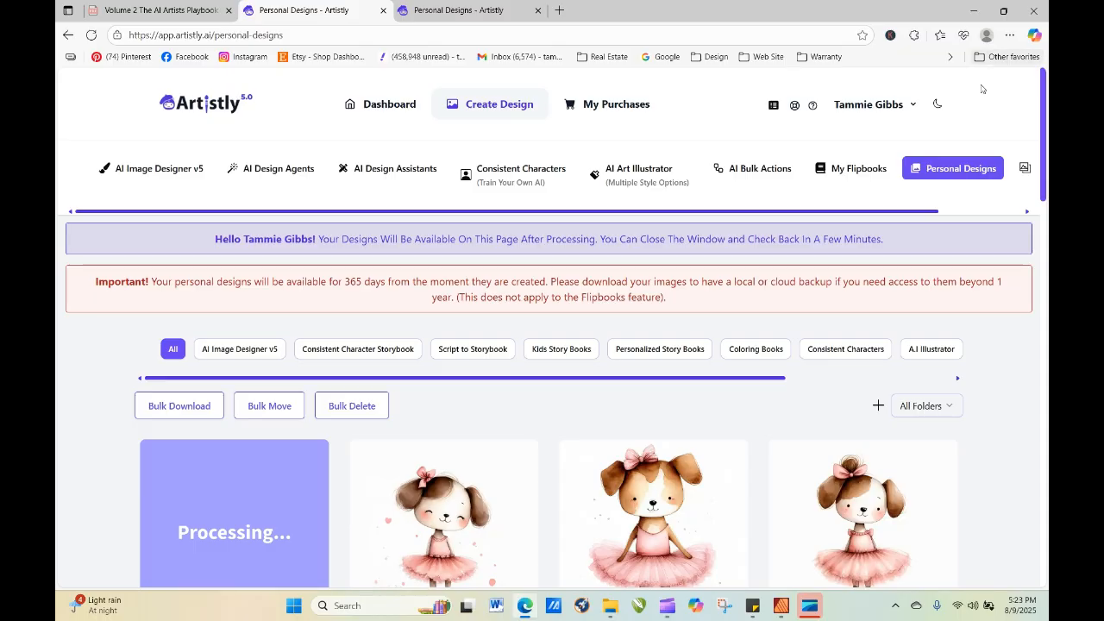
scroll(1044, 130, "down", 3)
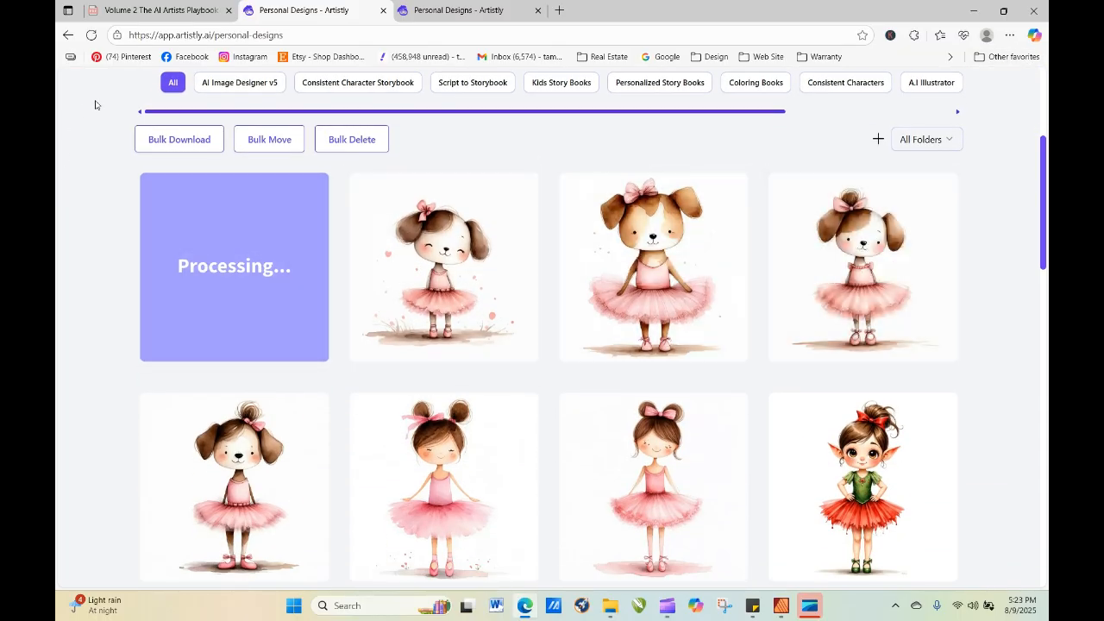
left_click(90, 37)
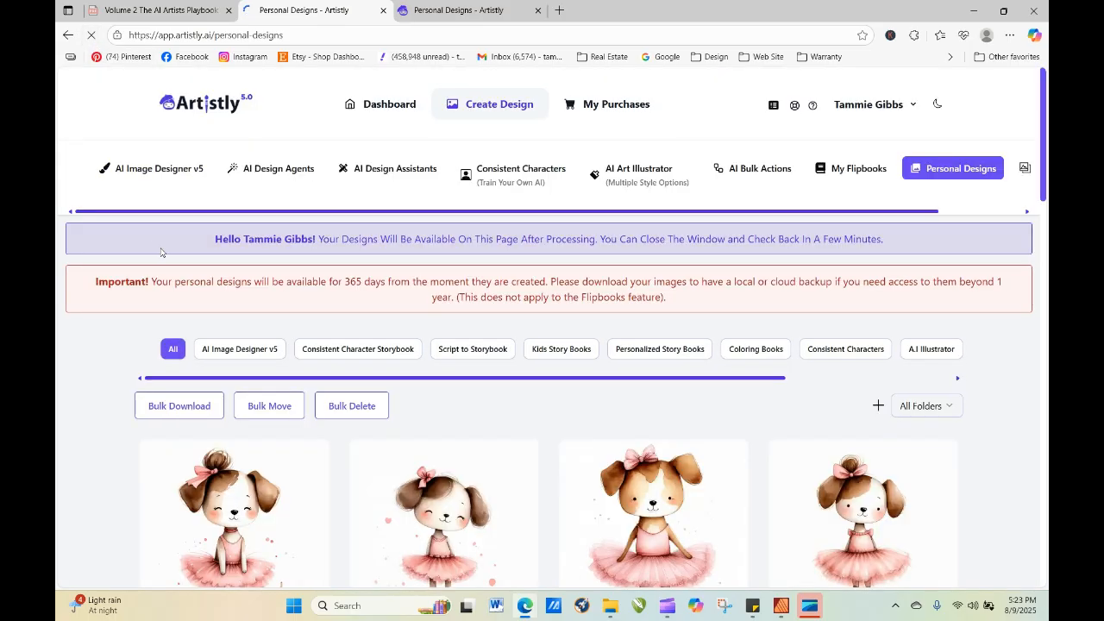
left_click_drag(1044, 185, 1045, 246)
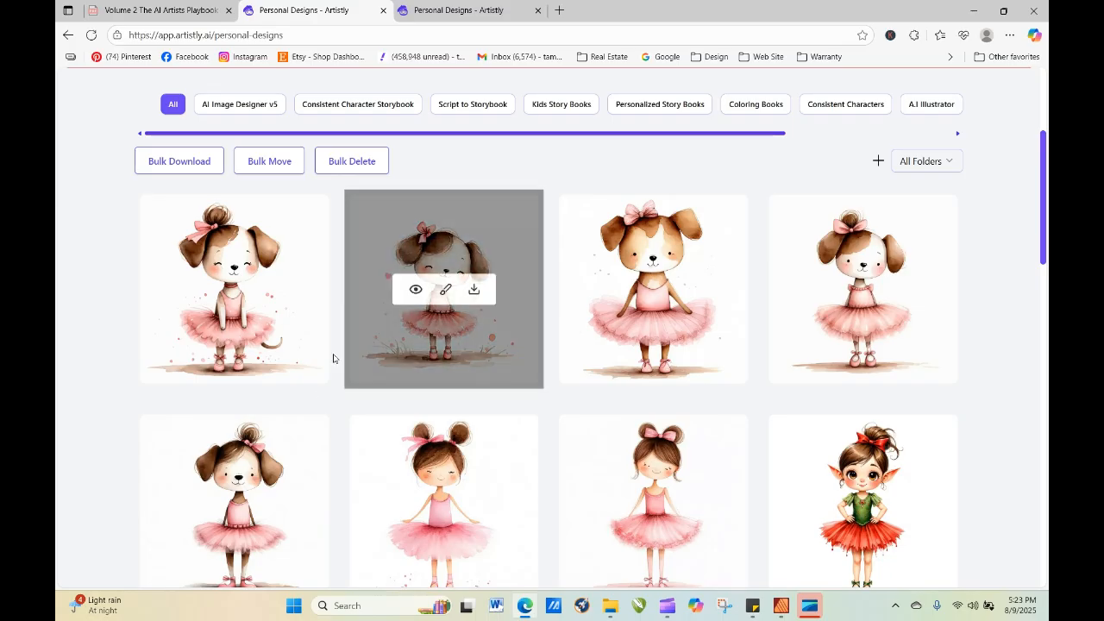
Start re-generating the new puppy ballerina with closed eyes, a hair bun and a visible tail.
left_click(213, 296)
left_click(442, 113)
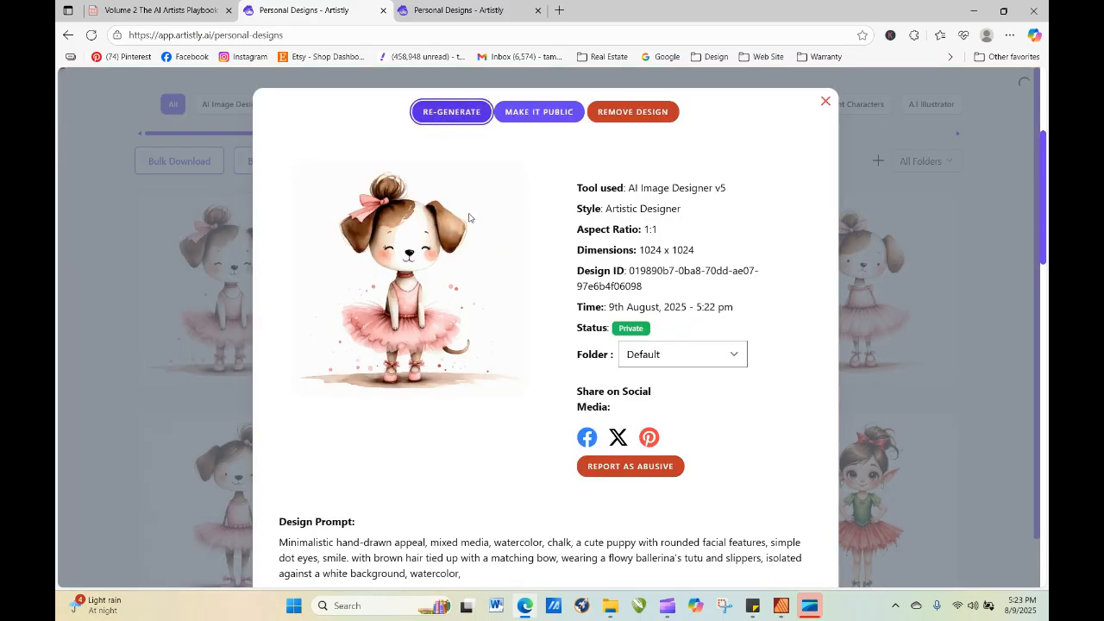
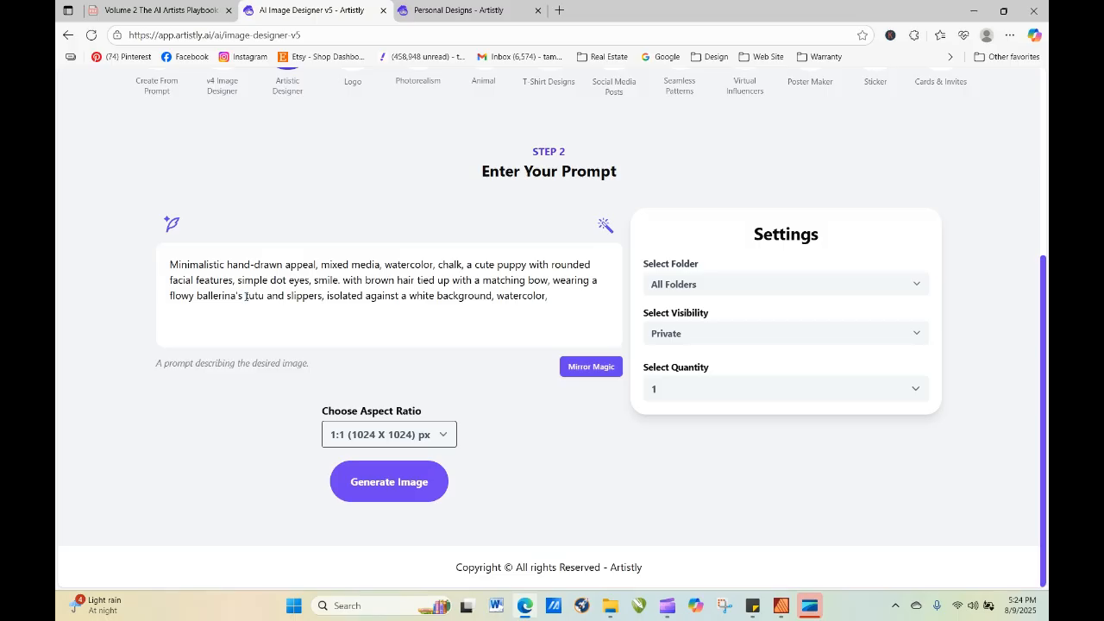
Add "baby blue" before "tutu" in the puppy ballerina prompt and generate it with the quantity set to 4.
type("baby blue")
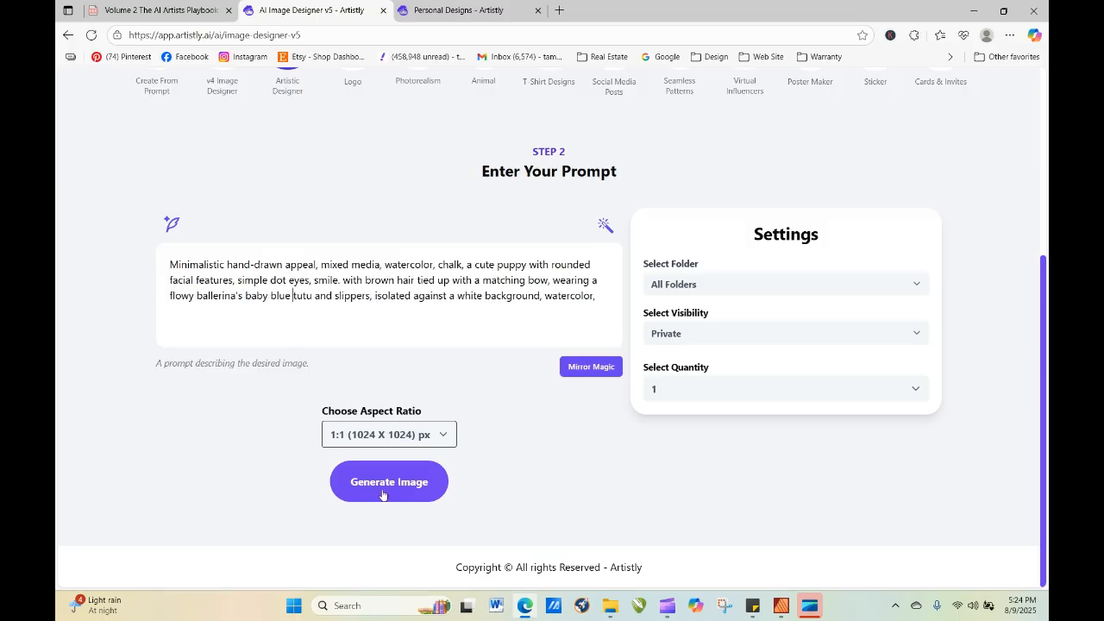
left_click(672, 389)
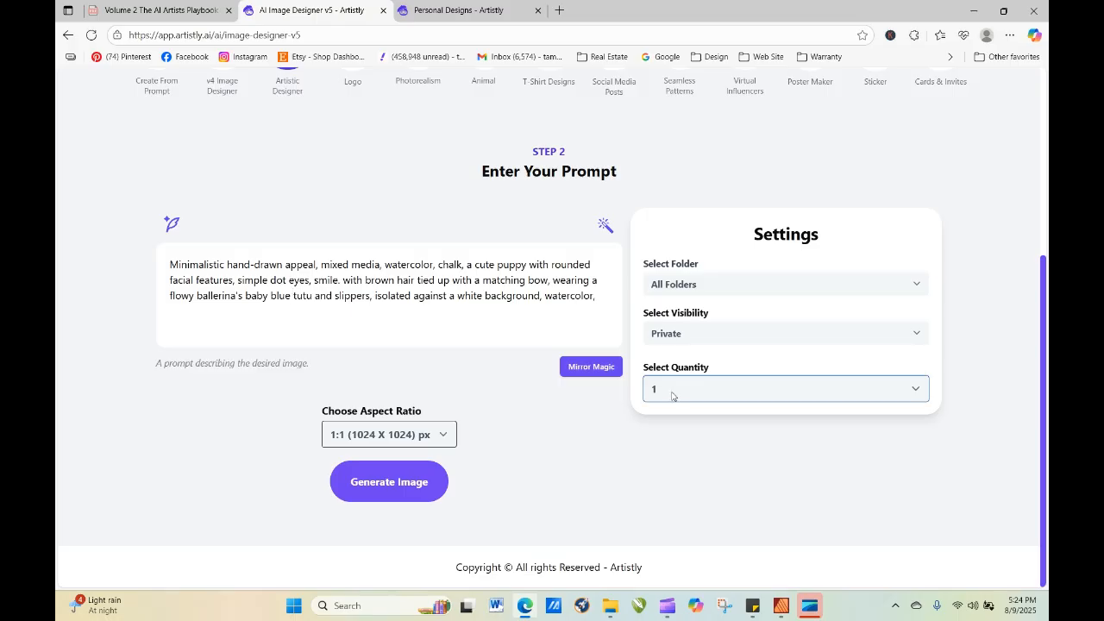
left_click(672, 395)
left_click(671, 473)
left_click(429, 494)
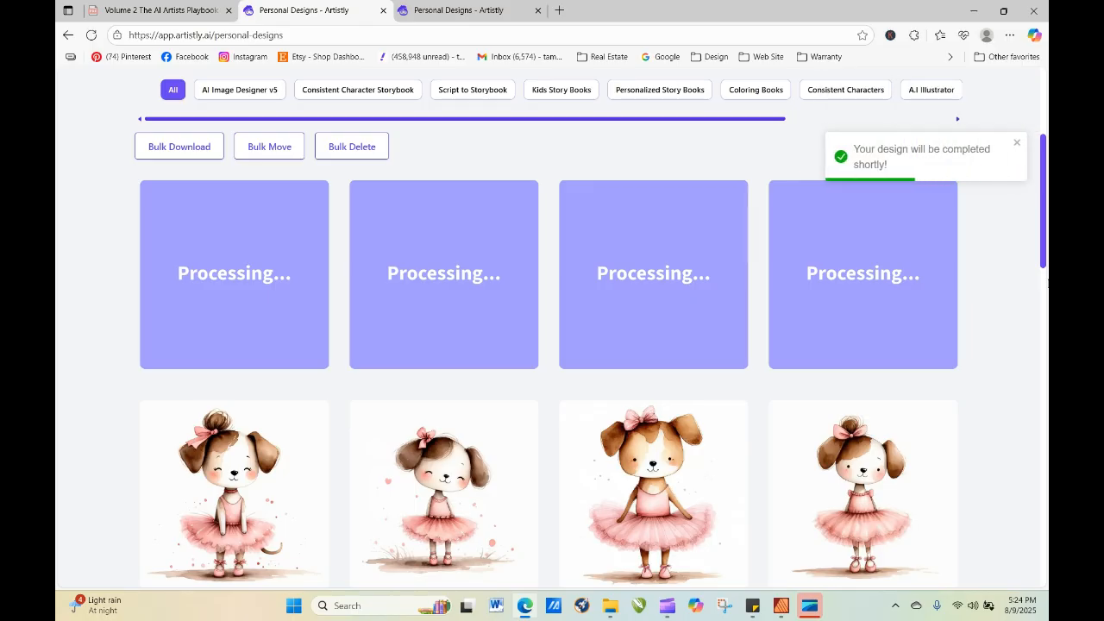
Refresh the personal designs gallery repeatedly to check on the four baby blue puppy ballerinas.
left_click(91, 34)
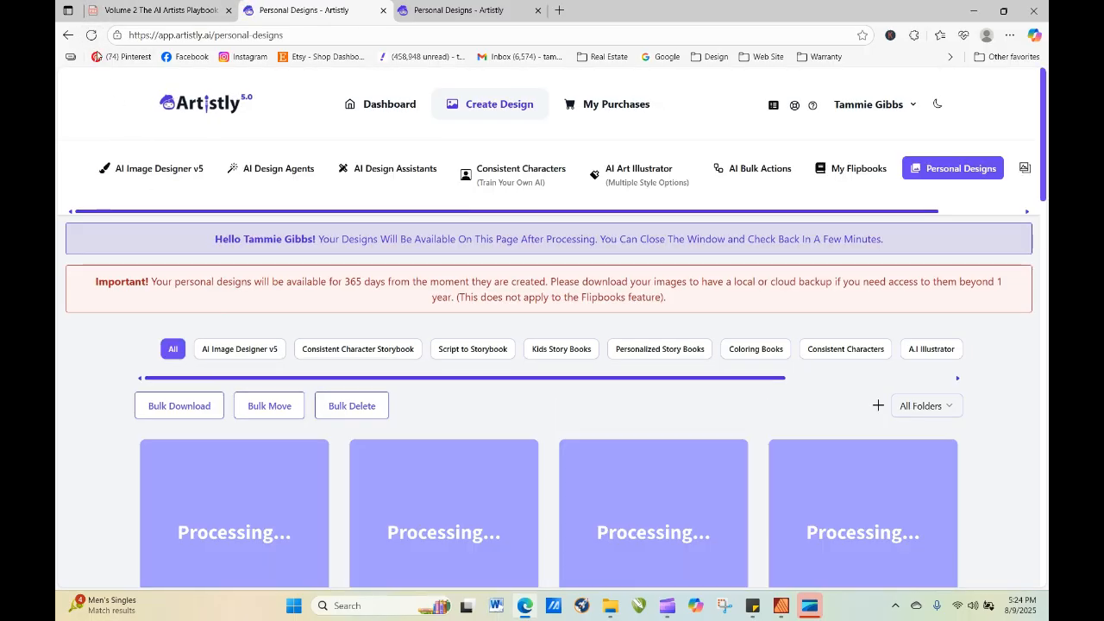
left_click(91, 36)
left_click(91, 38)
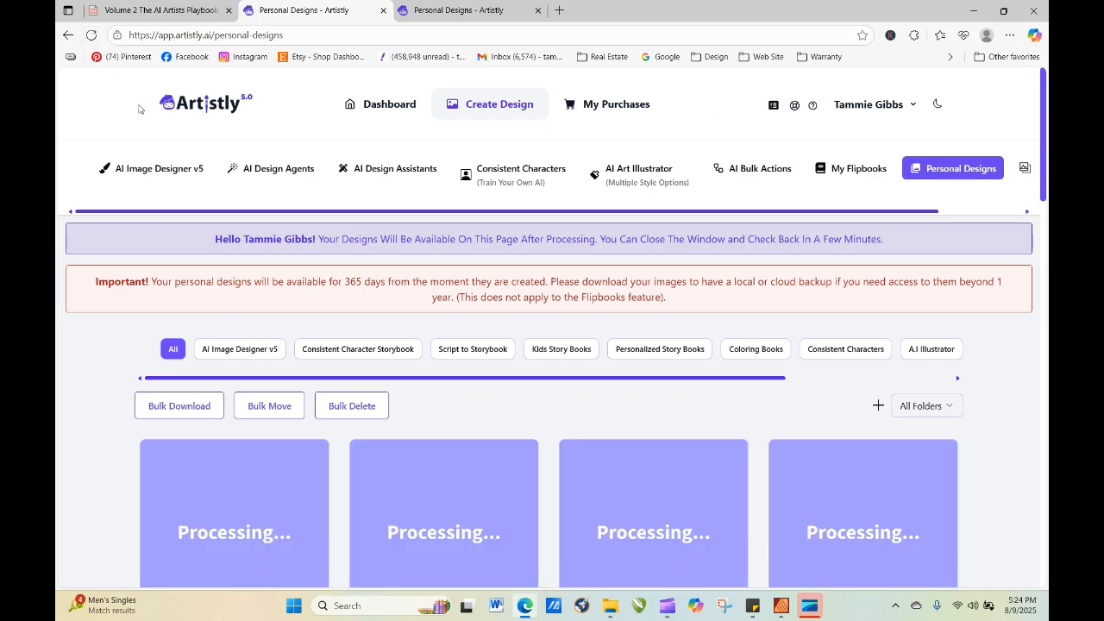
left_click(94, 38)
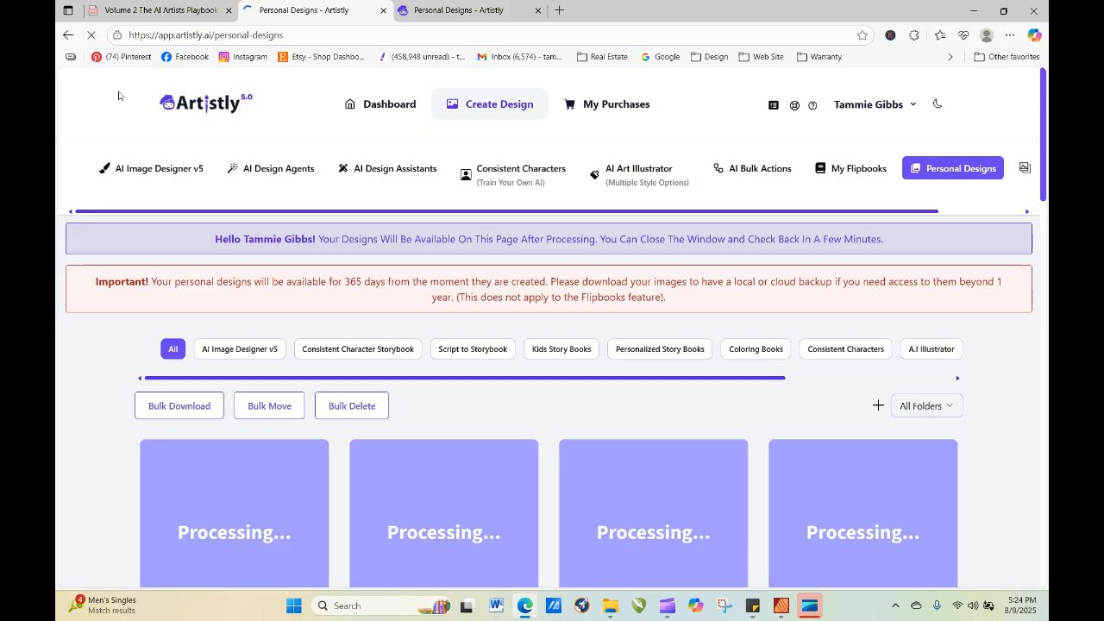
left_click(91, 37)
left_click(91, 36)
left_click(92, 35)
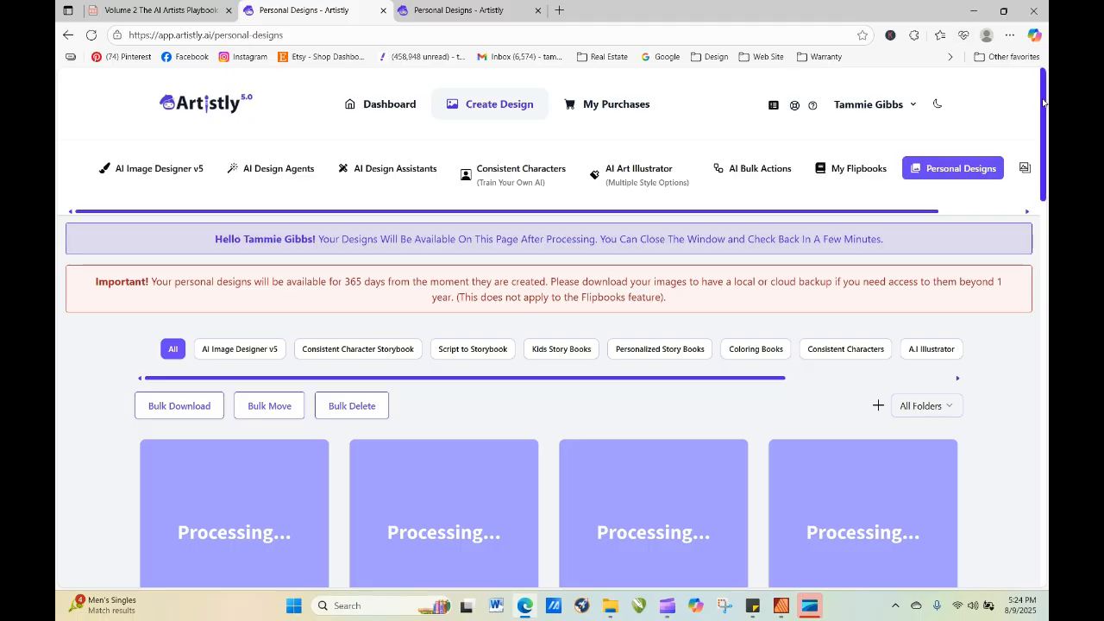
scroll(1046, 108, "down", 4)
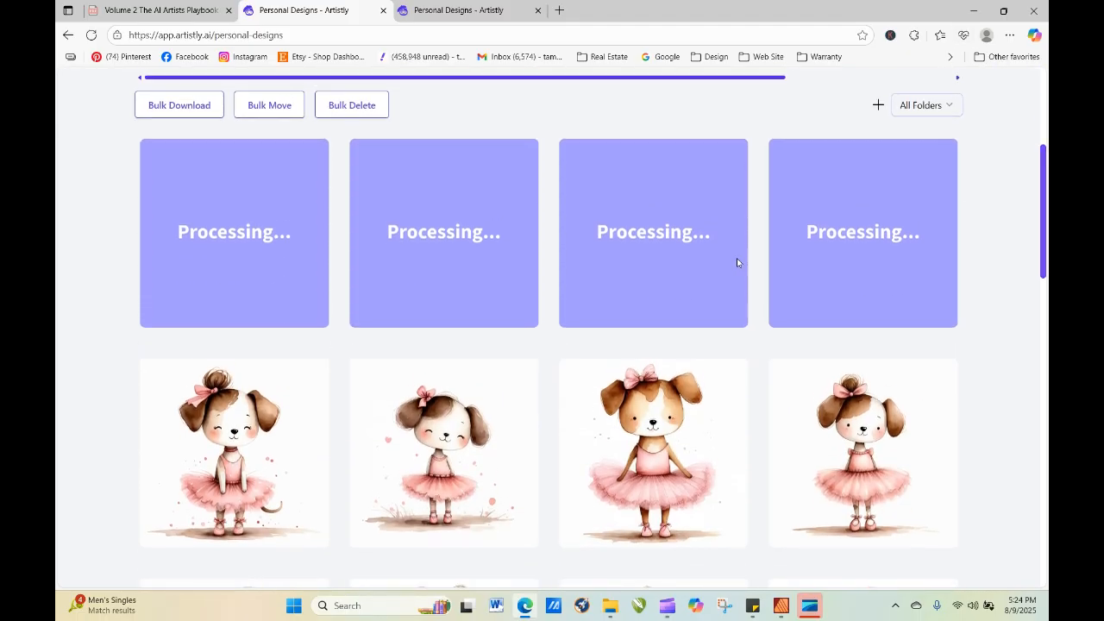
left_click(91, 36)
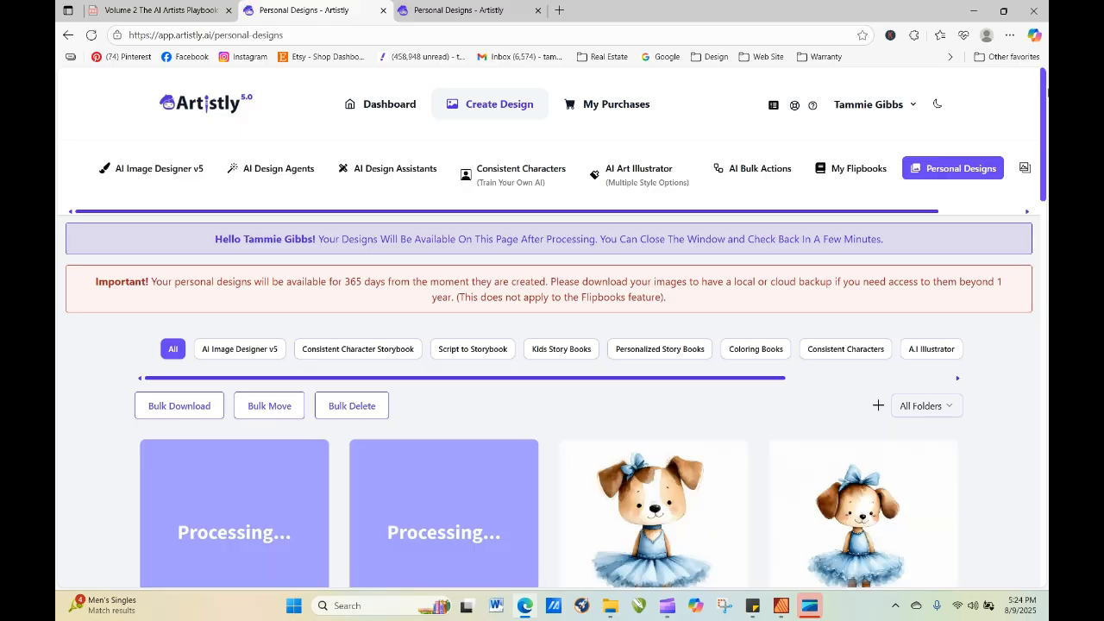
scroll(1044, 121, "down", 2)
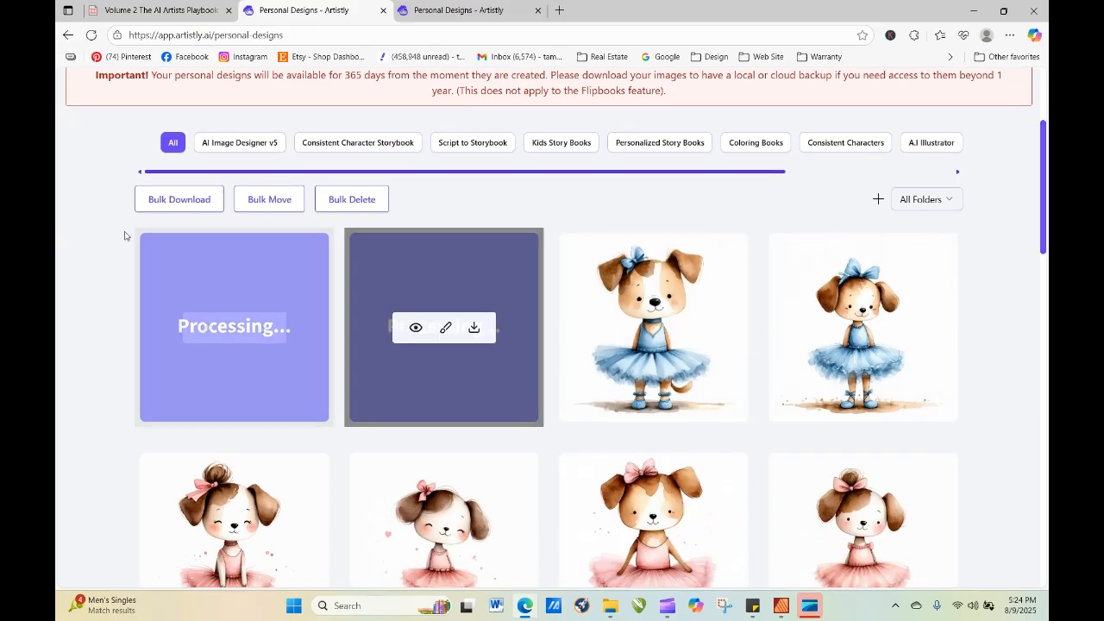
left_click(90, 35)
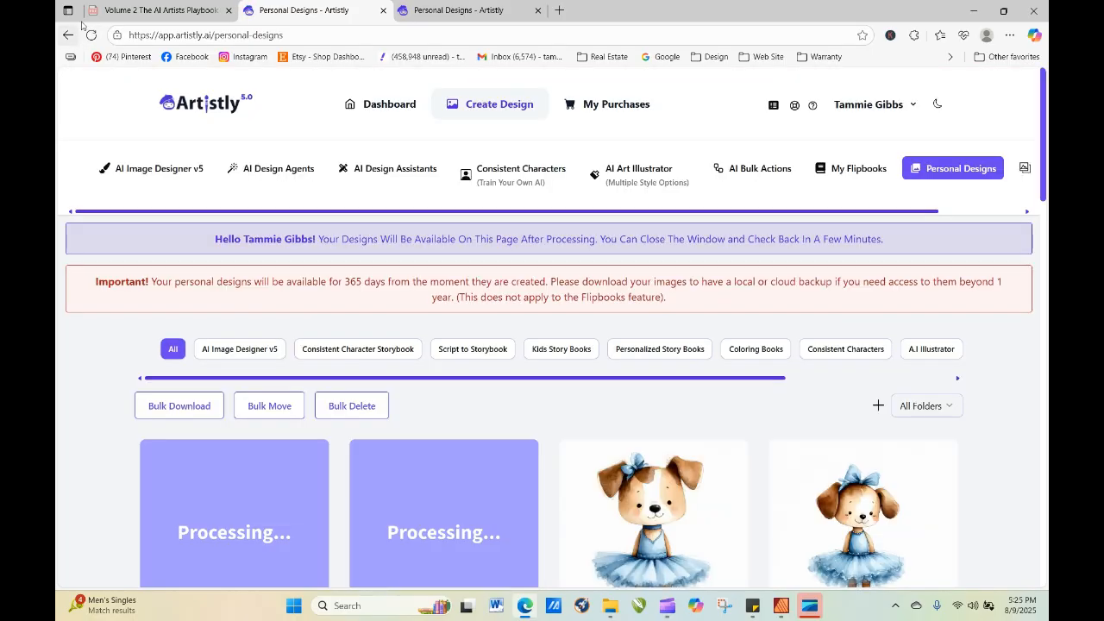
left_click(90, 35)
left_click(91, 35)
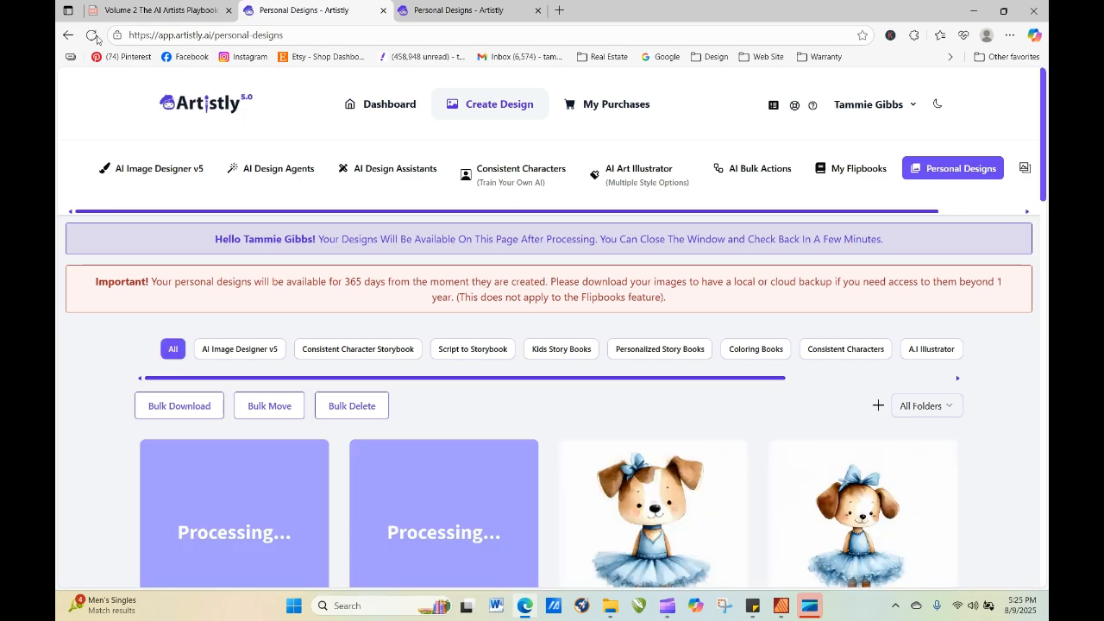
left_click(92, 35)
left_click(91, 35)
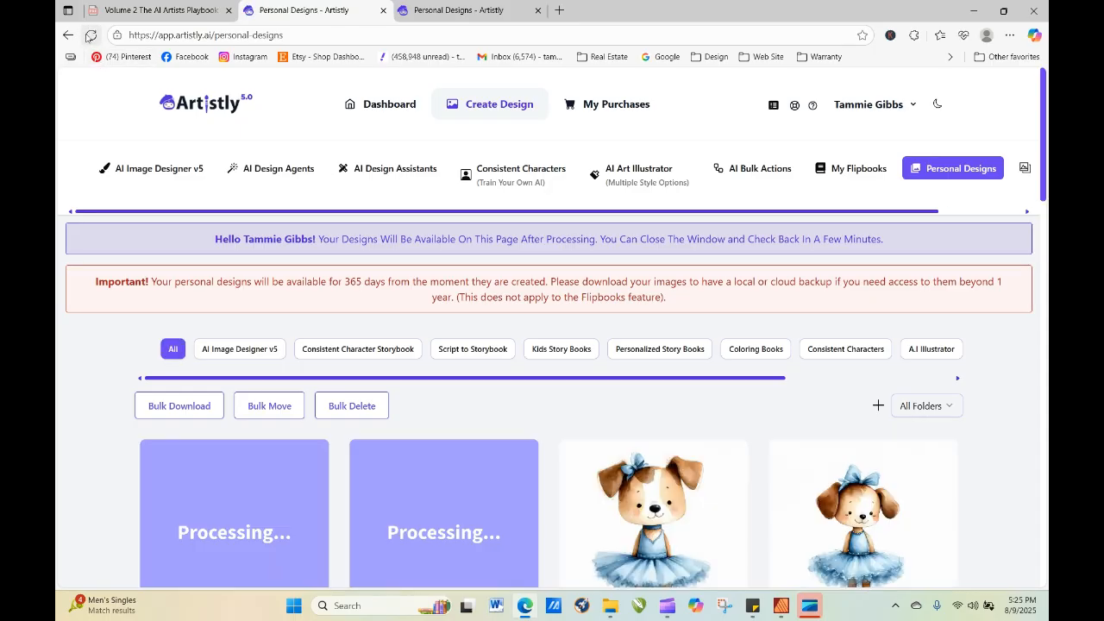
left_click(91, 36)
left_click(92, 37)
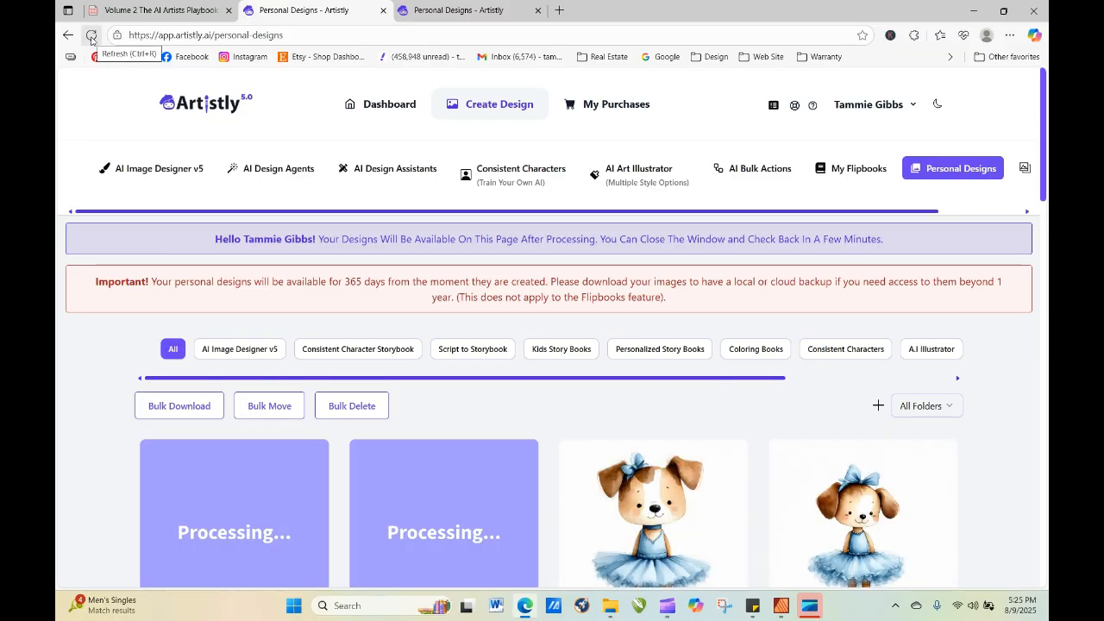
left_click(92, 37)
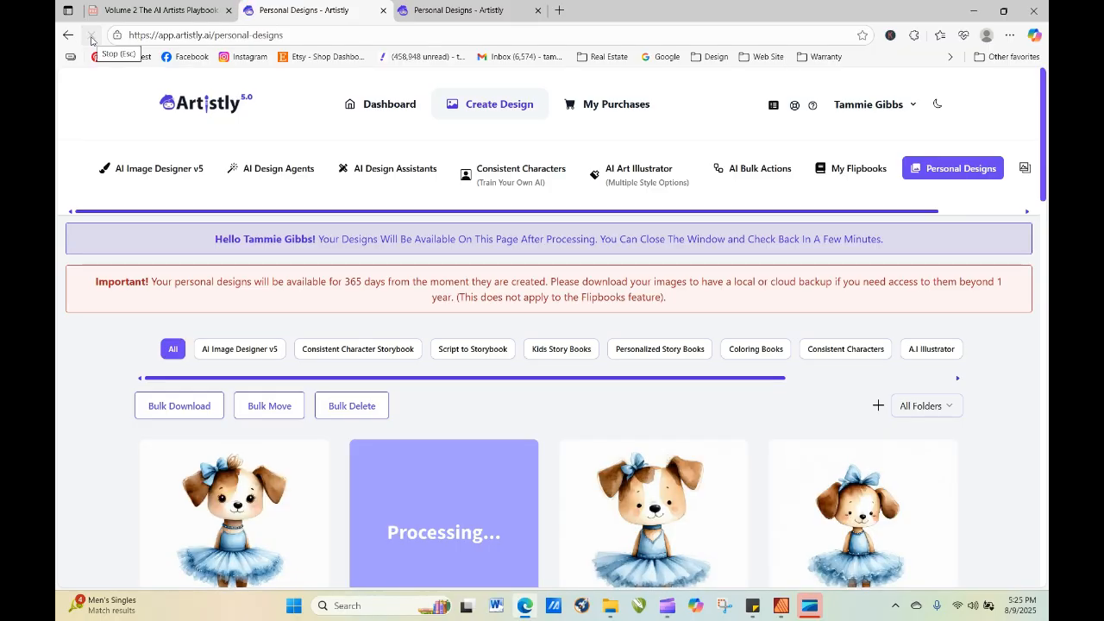
left_click(92, 37)
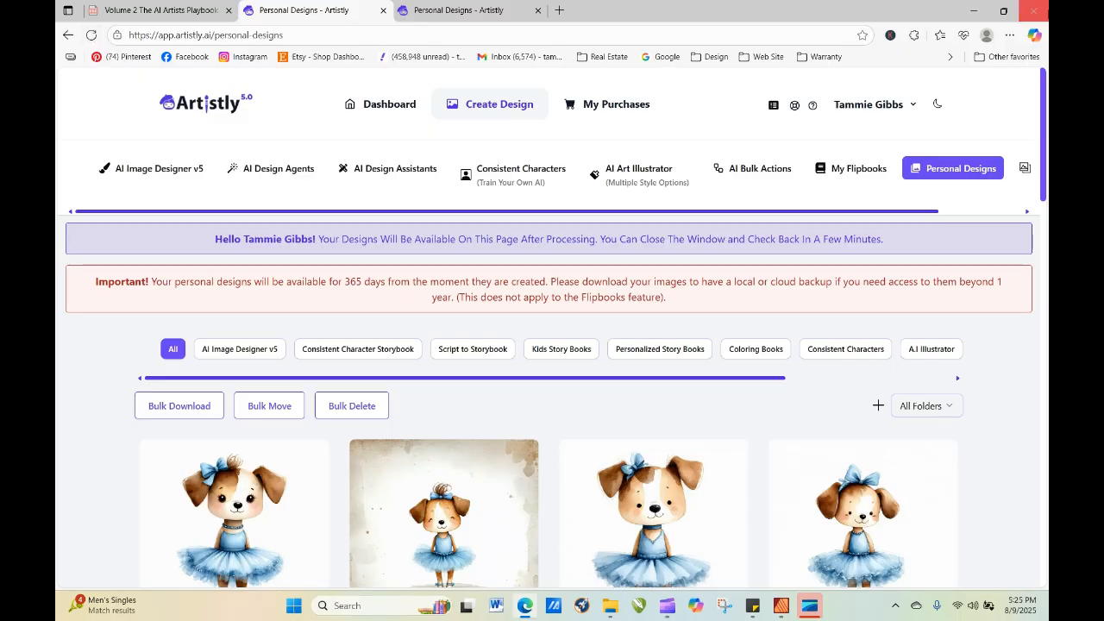
Re-generate the newest blue-tutu puppy with open eyes and a side bow, changing "cute puppy" to "cute poodle puppy" in the prompt.
left_click_drag(1045, 104, 1042, 162)
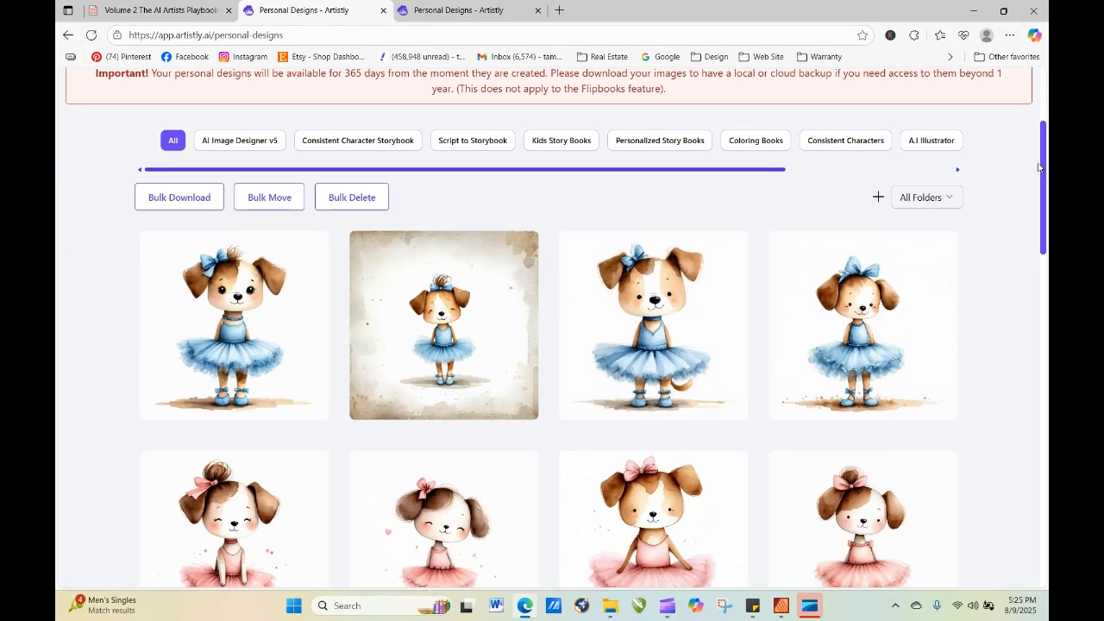
mouse_move(227, 293)
left_click(209, 327)
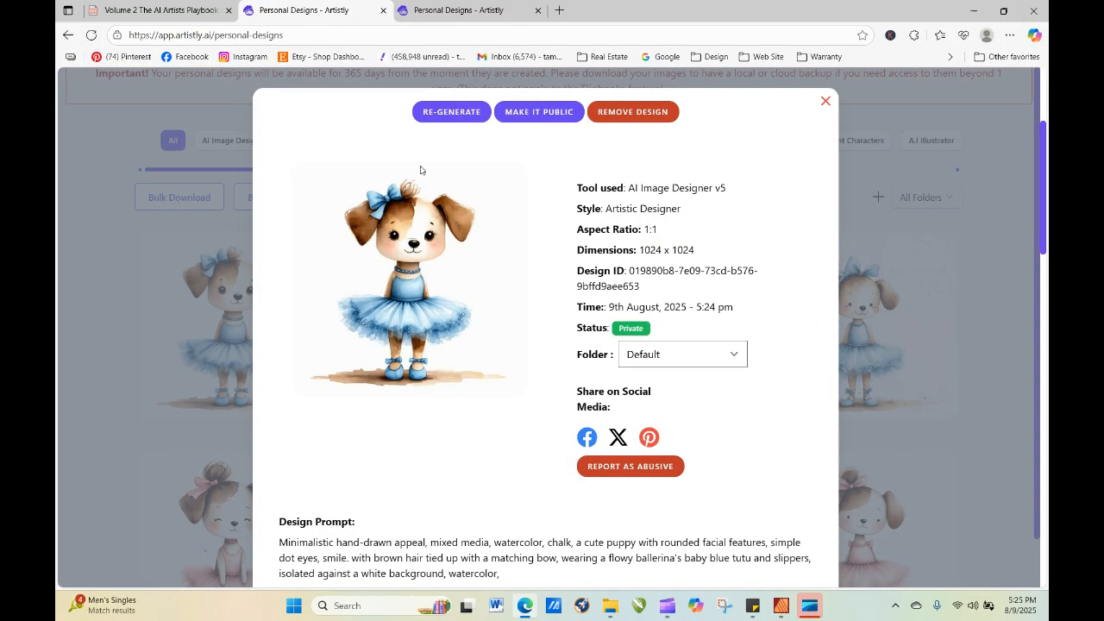
left_click(450, 112)
scroll(427, 320, "down", 1)
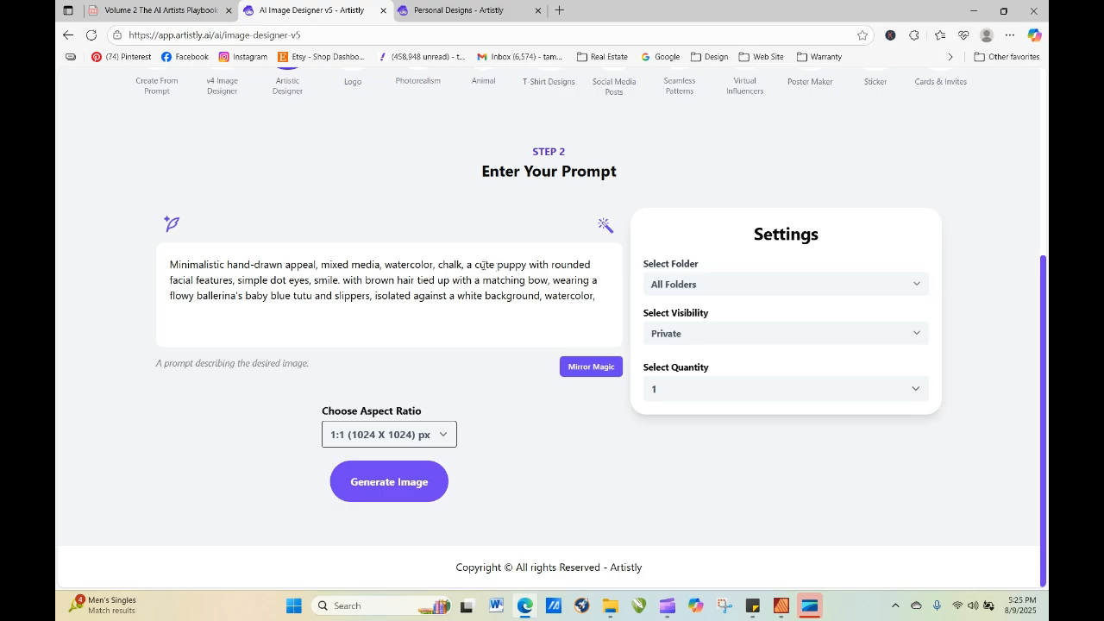
left_click(496, 266)
type("poodle p")
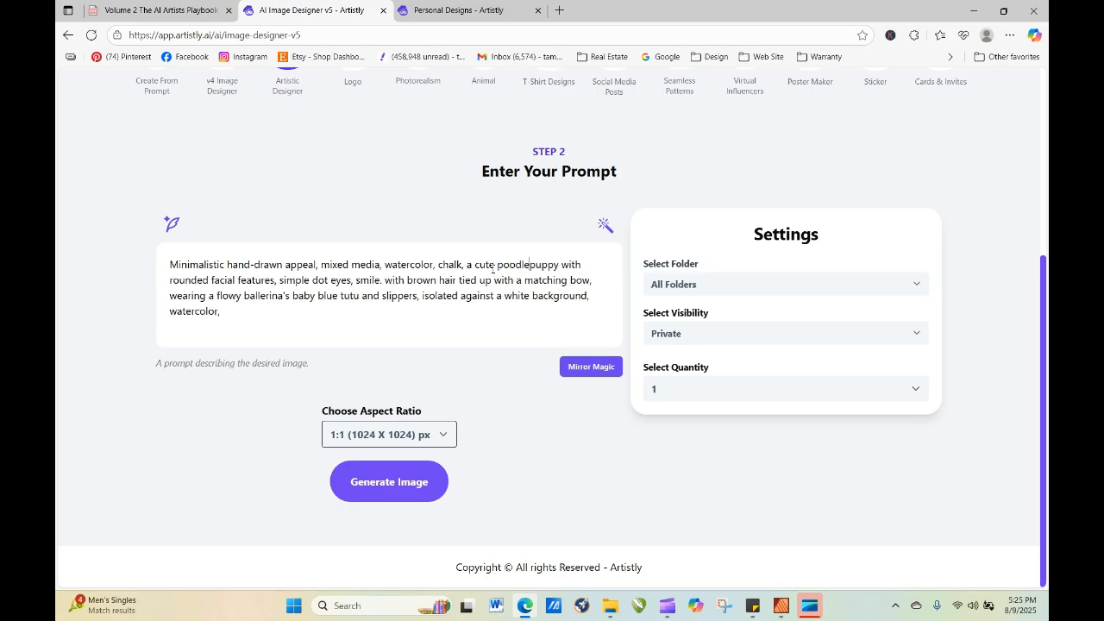
left_click(414, 488)
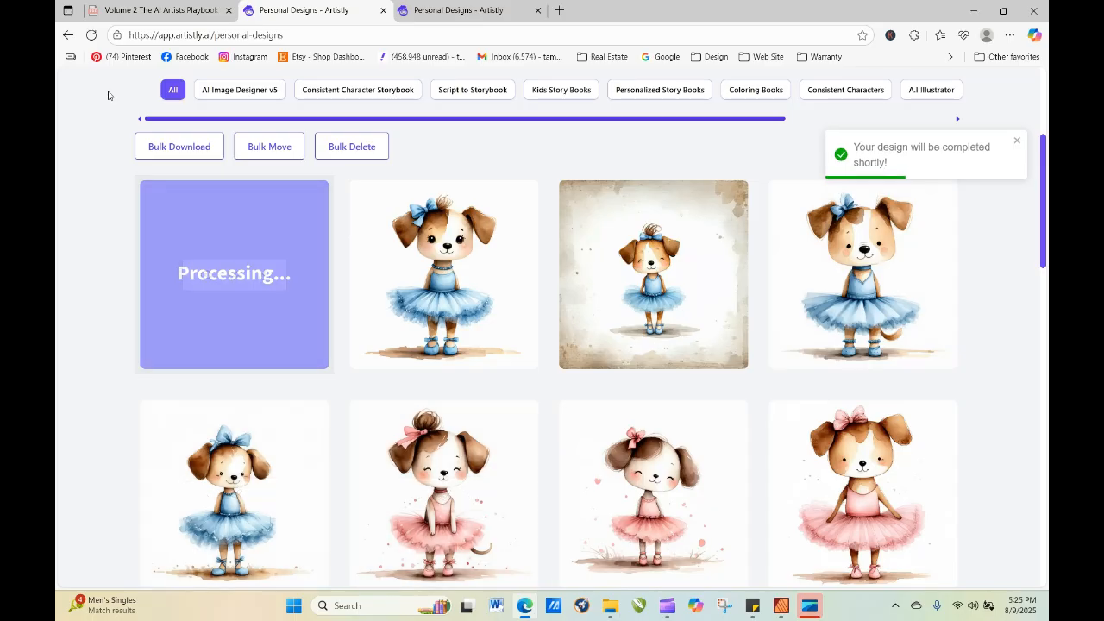
Refresh the personal designs gallery to check on the new poodle puppy ballerina.
left_click(92, 36)
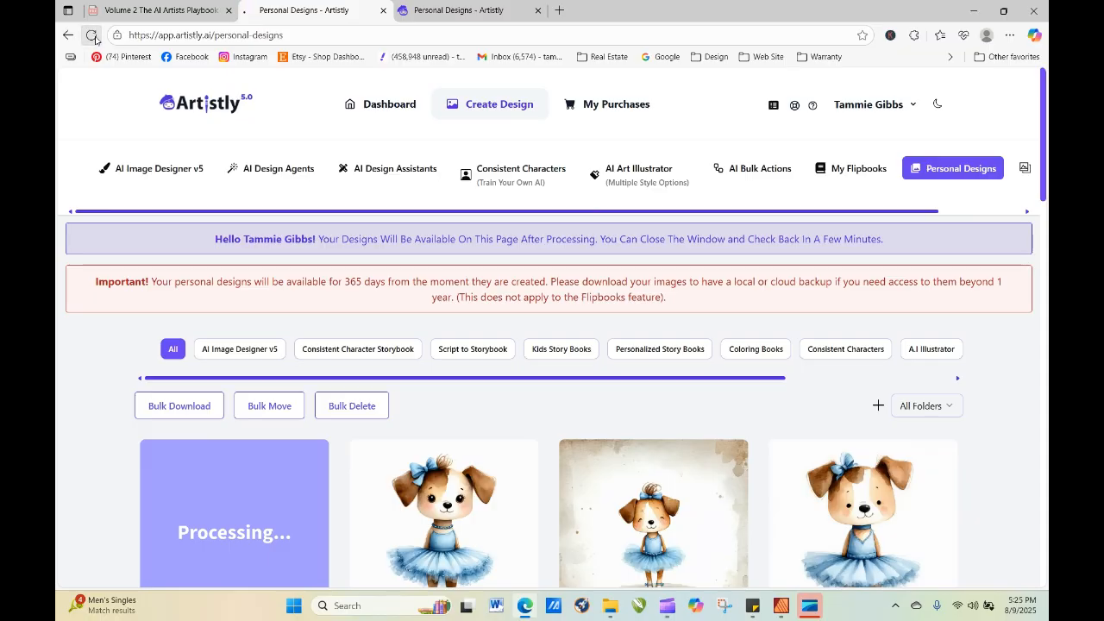
left_click(92, 35)
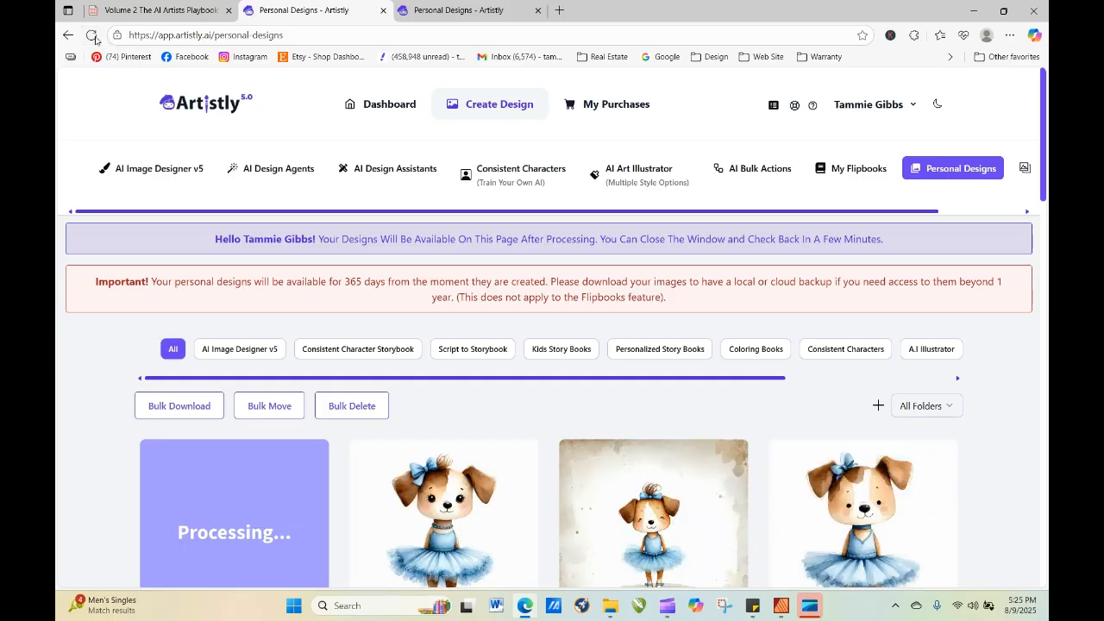
left_click(95, 39)
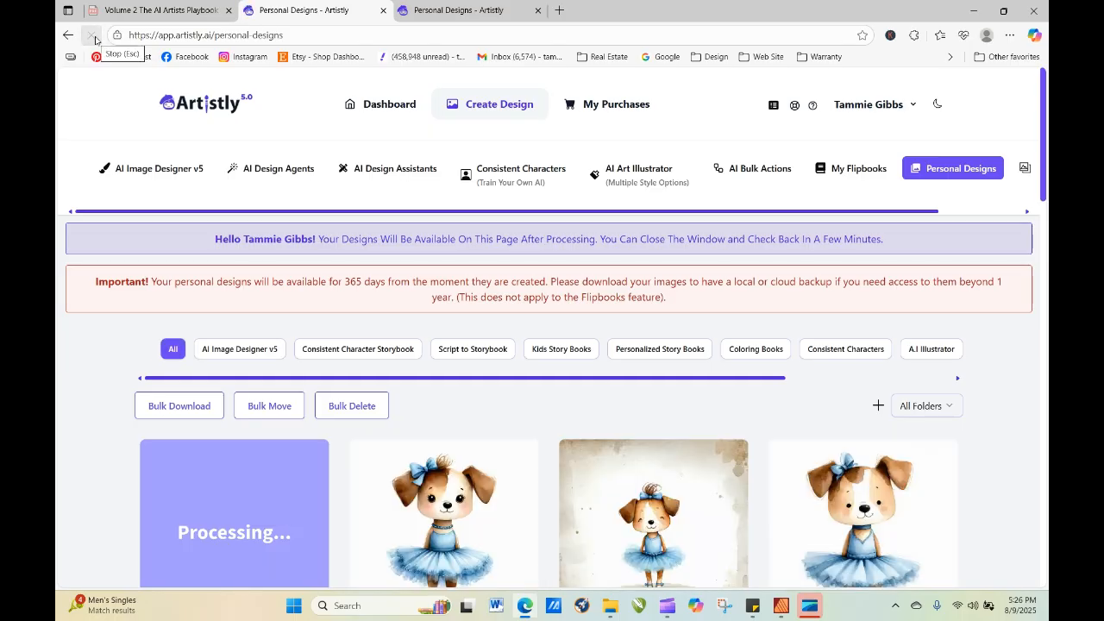
left_click(91, 37)
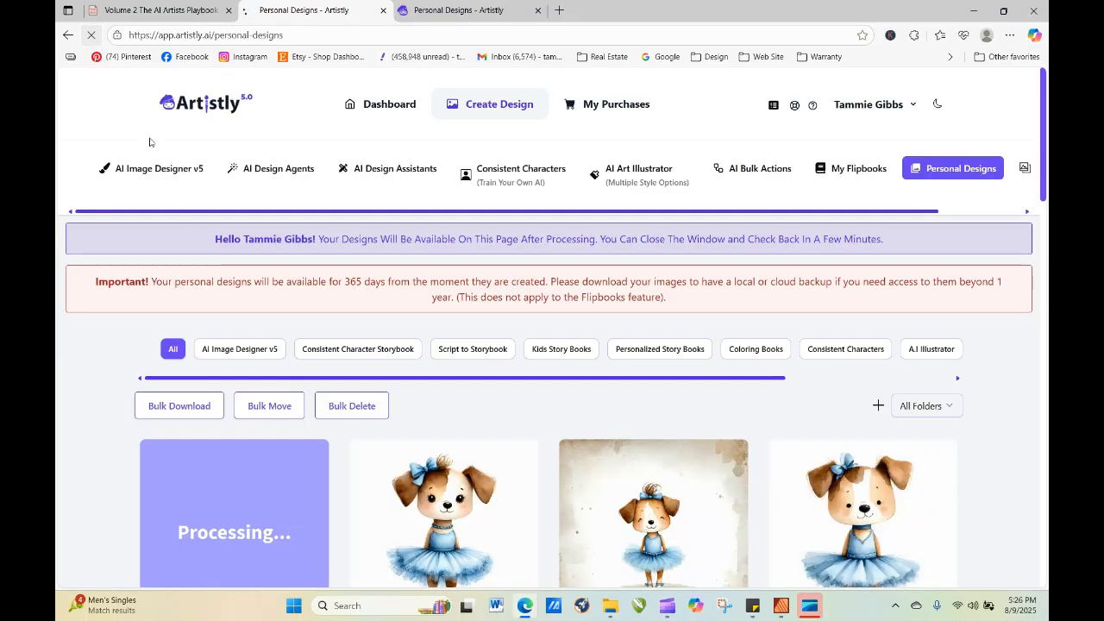
Re-generate the poodle puppy ballerina in the baby blue tutu with the quantity set to 4.
left_click_drag(1045, 101, 1048, 170)
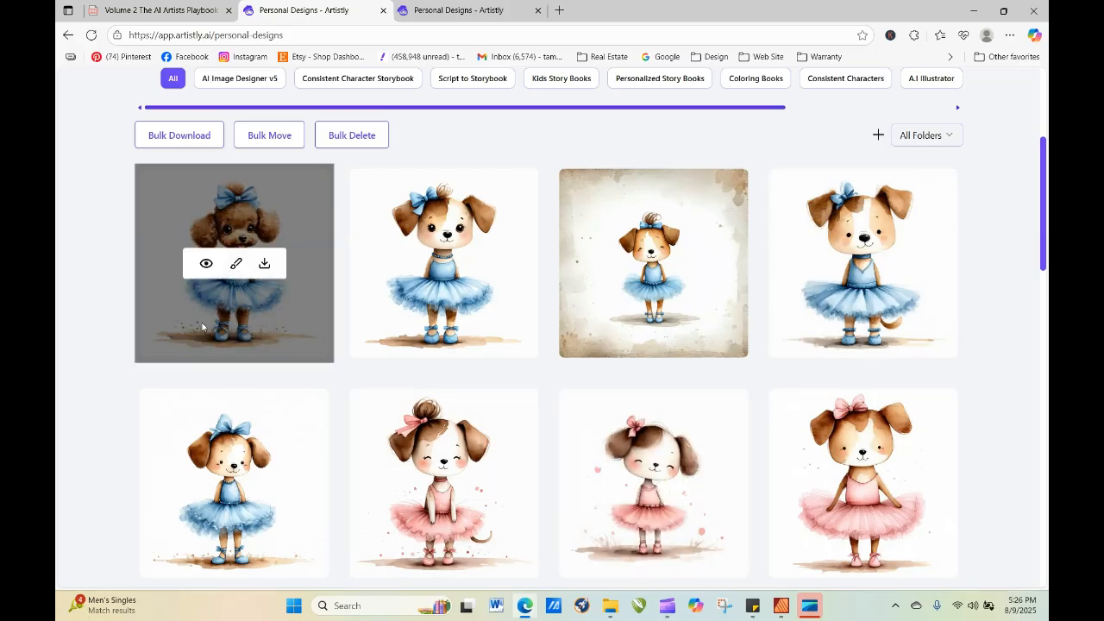
left_click(206, 264)
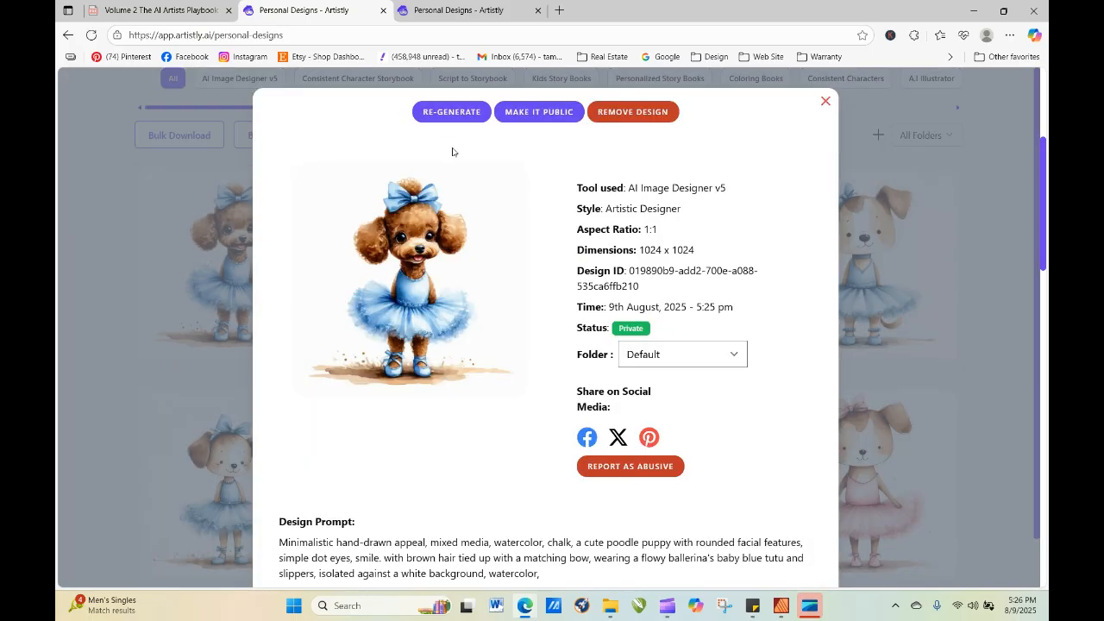
left_click(451, 112)
left_click(659, 390)
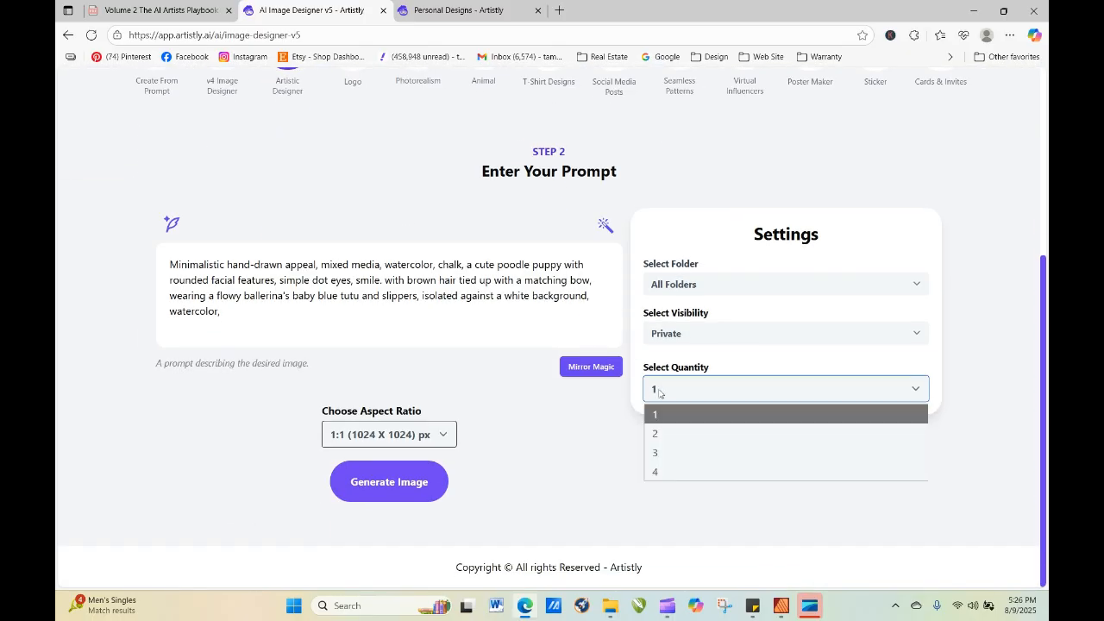
left_click(672, 473)
left_click(440, 483)
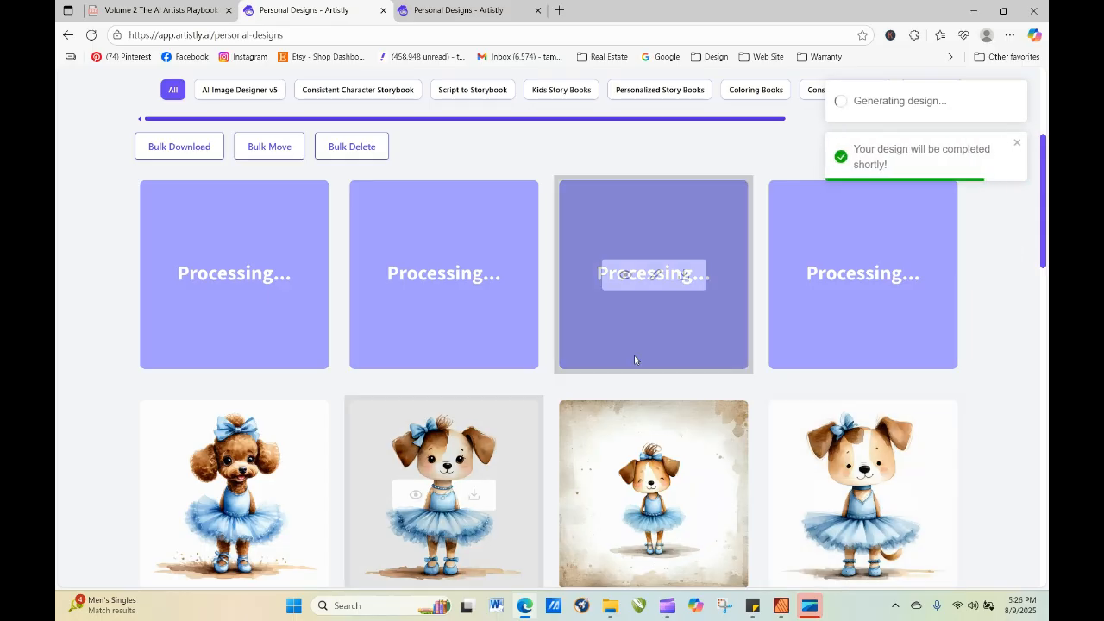
Refresh the personal designs gallery repeatedly to check on the four poodle puppy ballerinas in baby blue tutus.
left_click(90, 34)
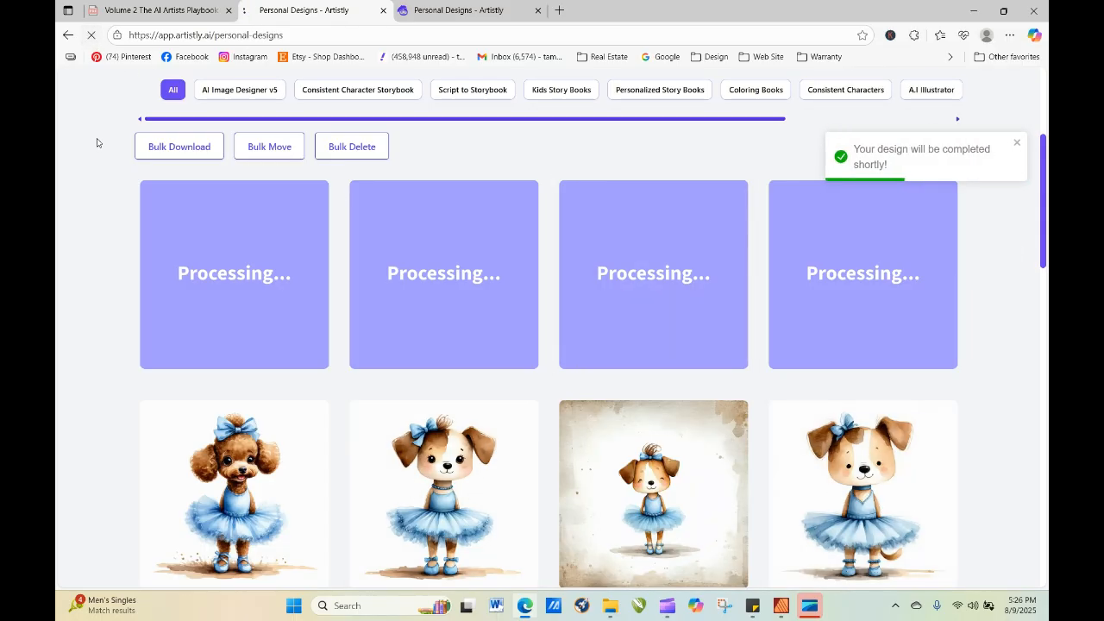
left_click(90, 34)
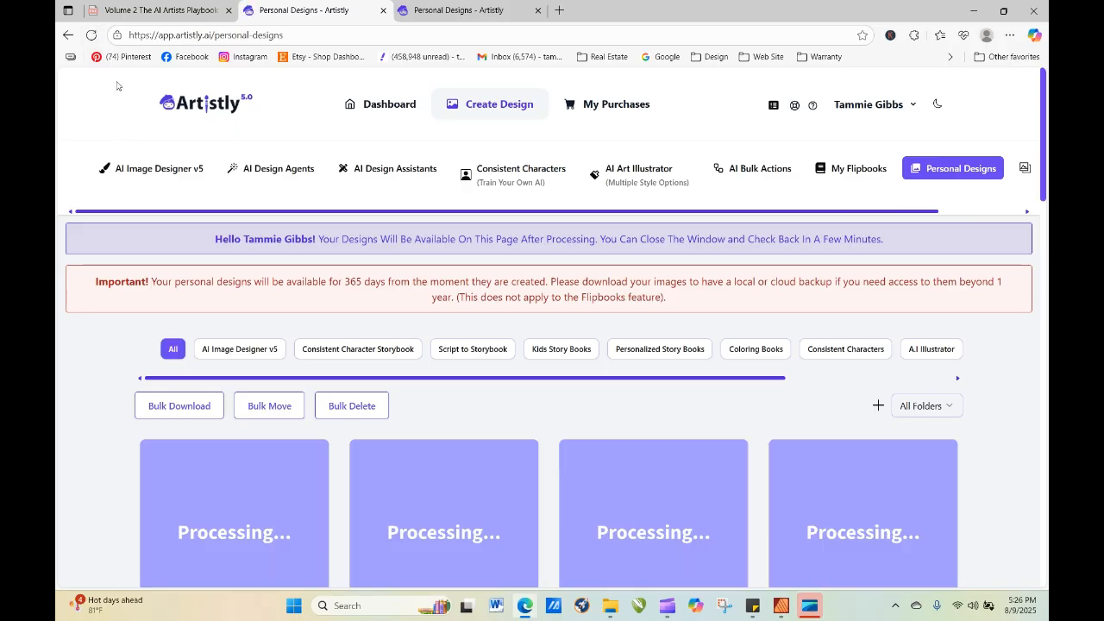
left_click(91, 35)
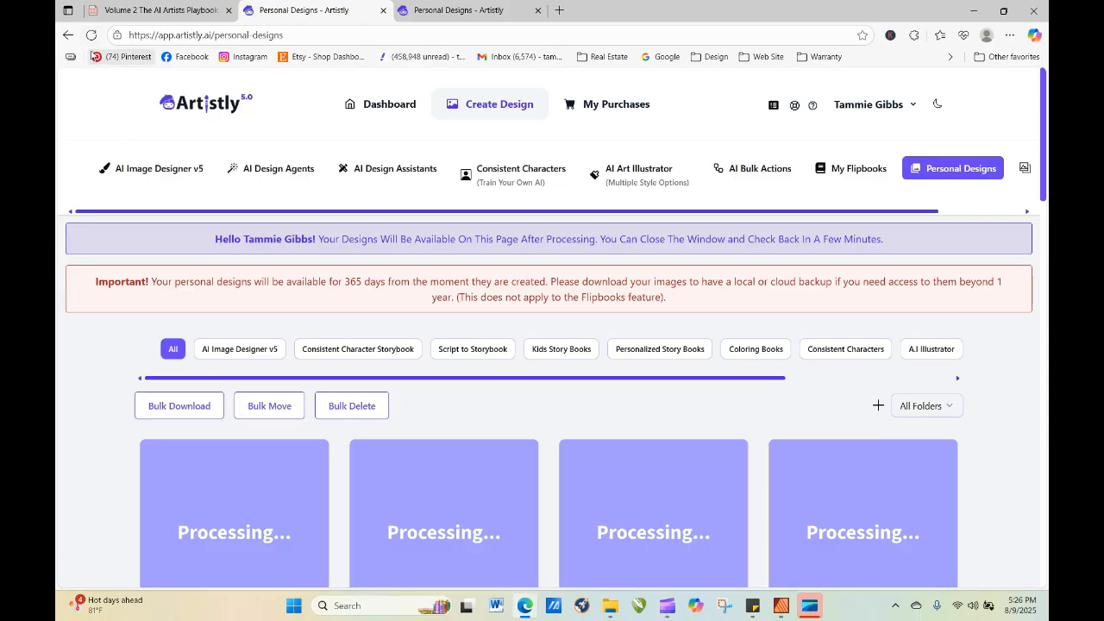
left_click(92, 37)
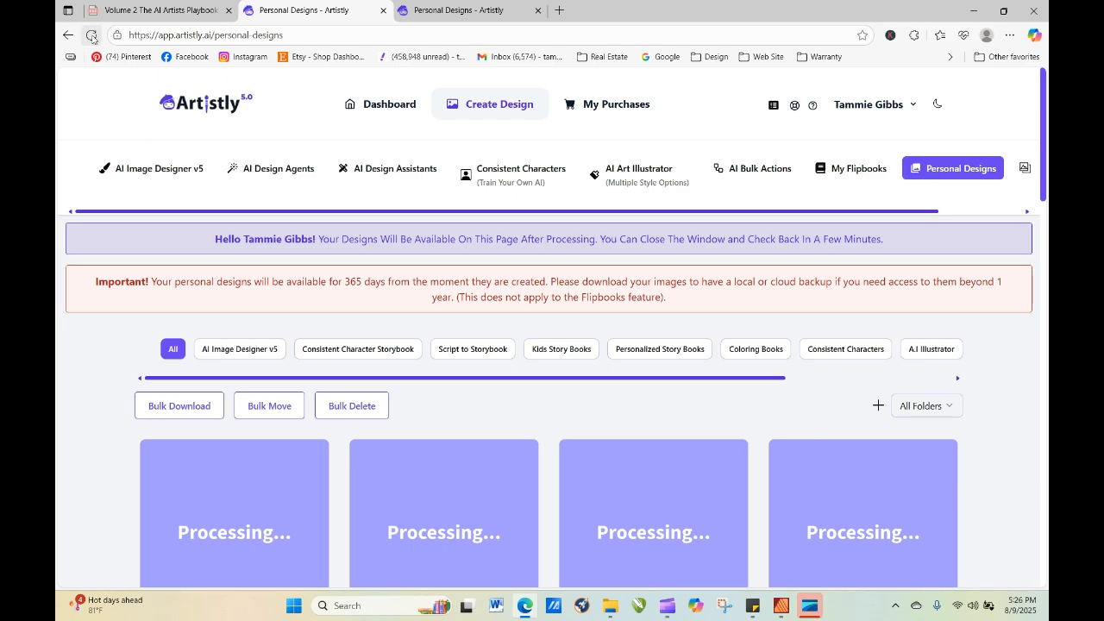
left_click(91, 38)
left_click(92, 36)
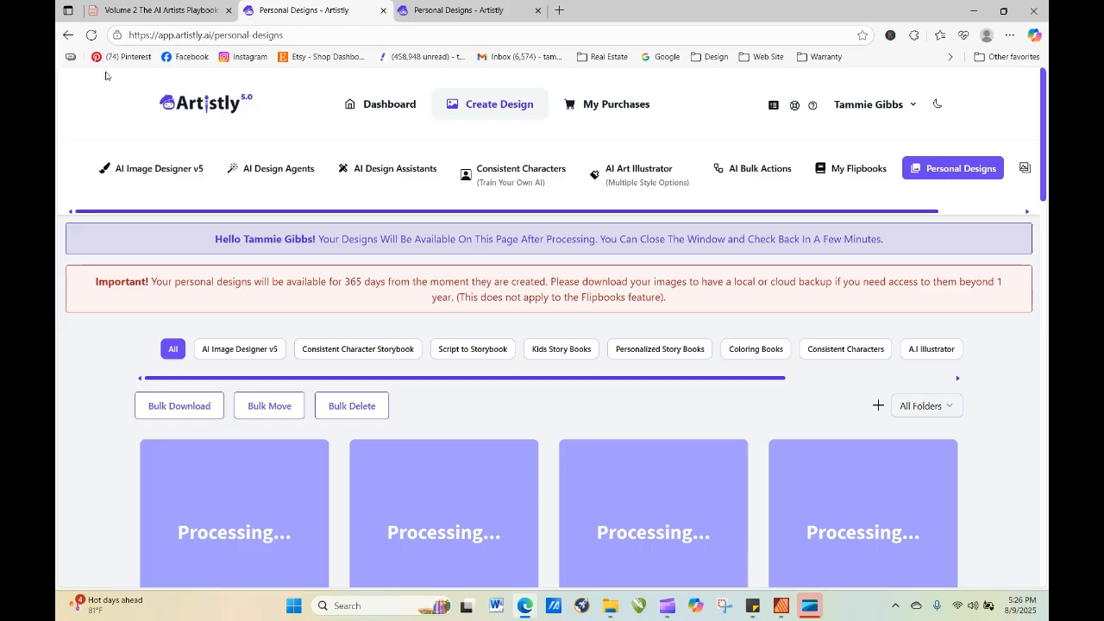
left_click(92, 36)
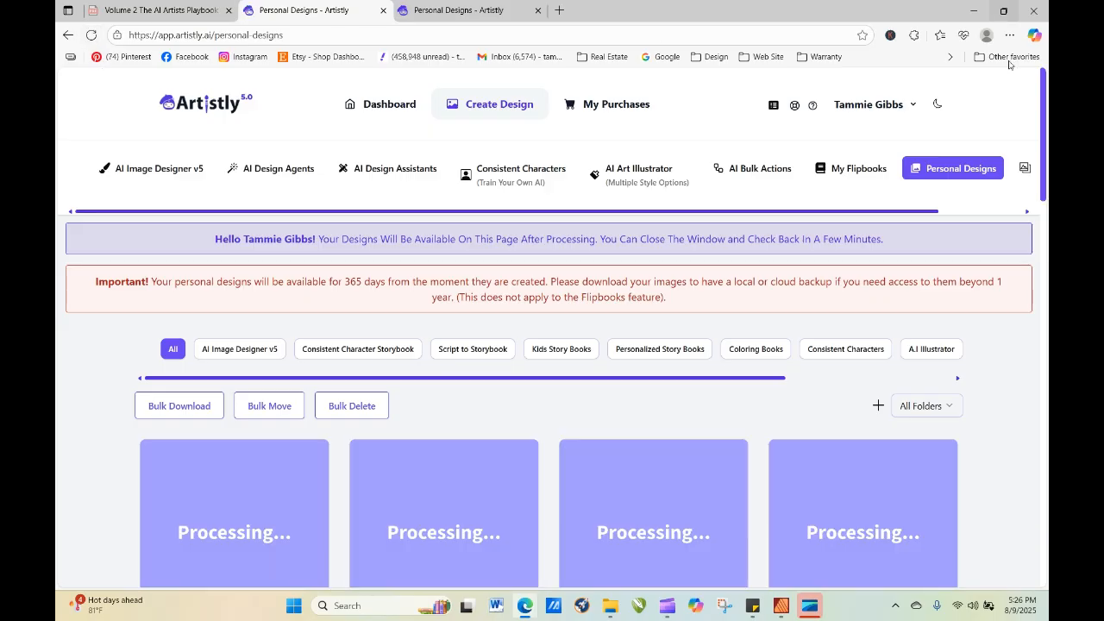
left_click_drag(1044, 142, 1049, 271)
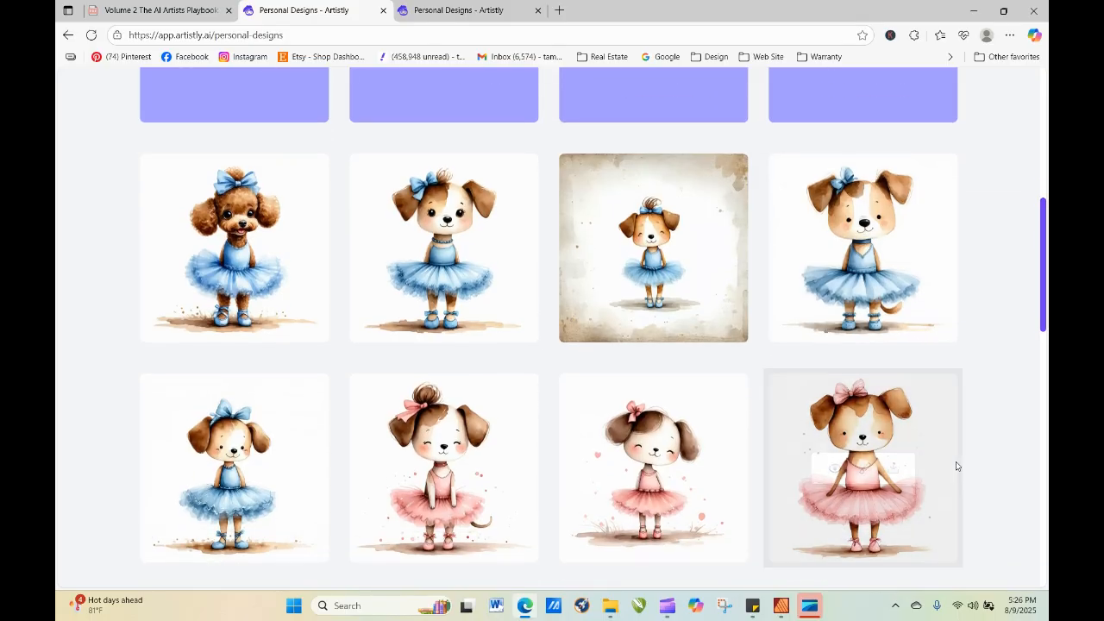
mouse_move(850, 470)
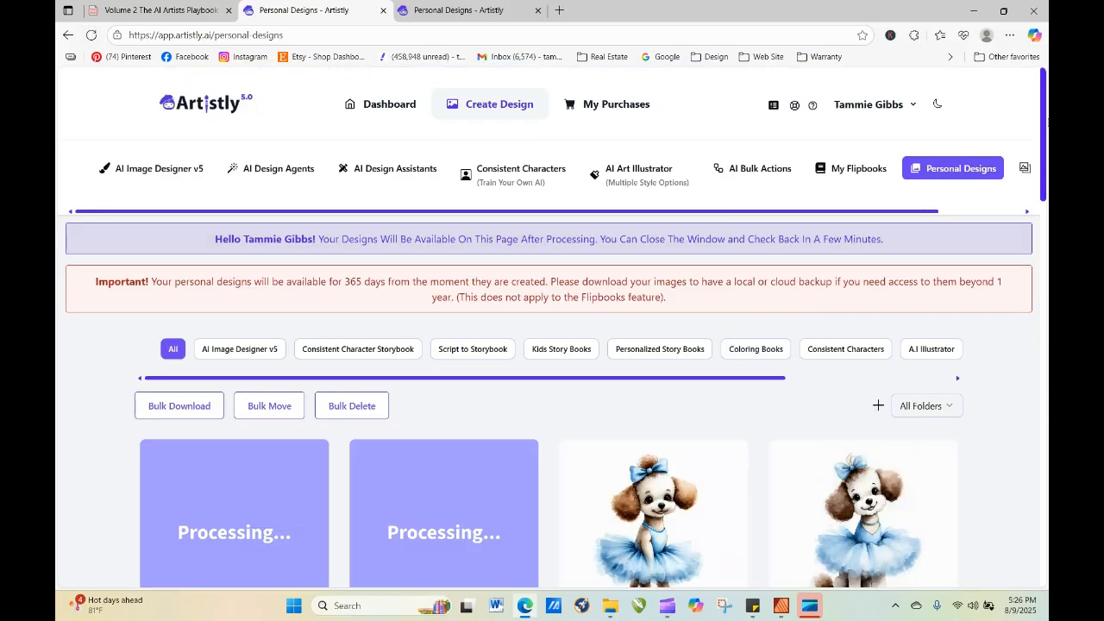
left_click_drag(1045, 135, 1048, 178)
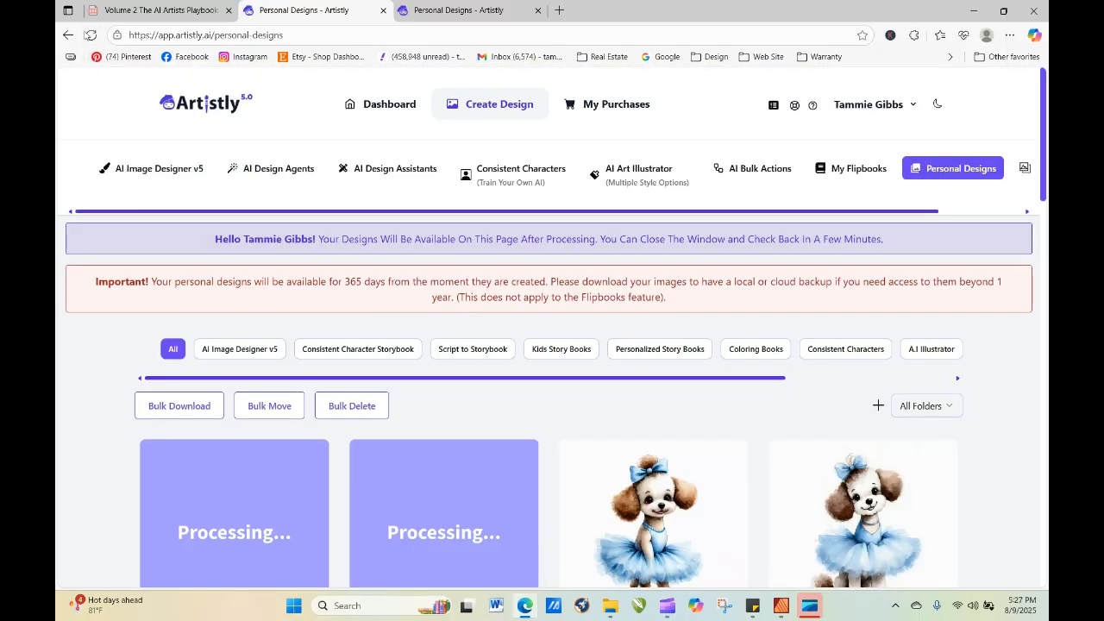
left_click(90, 36)
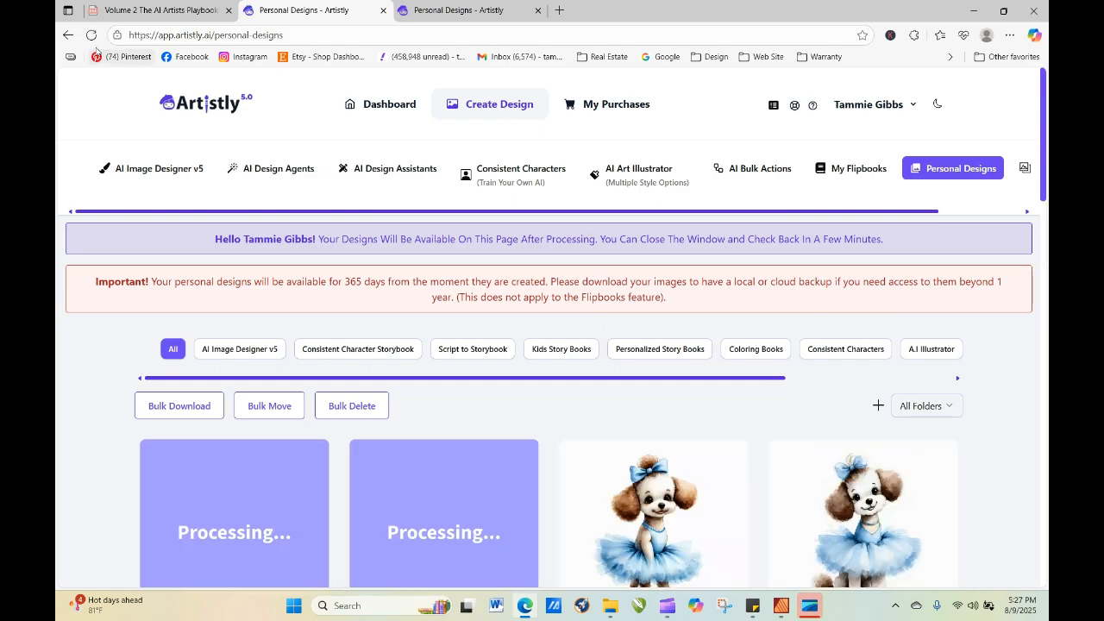
left_click(90, 36)
left_click(91, 35)
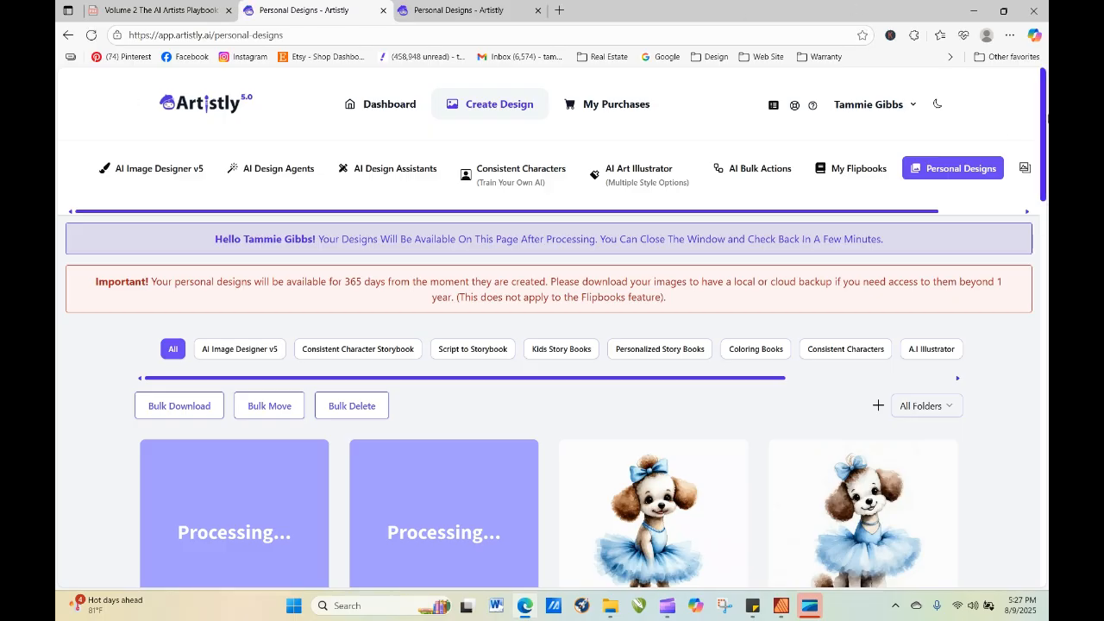
Re-generate the open-eyed puppy in the blue tutu with a side bow, replacing "puppy" with "bunny" in the prompt.
left_click_drag(1045, 112, 1048, 210)
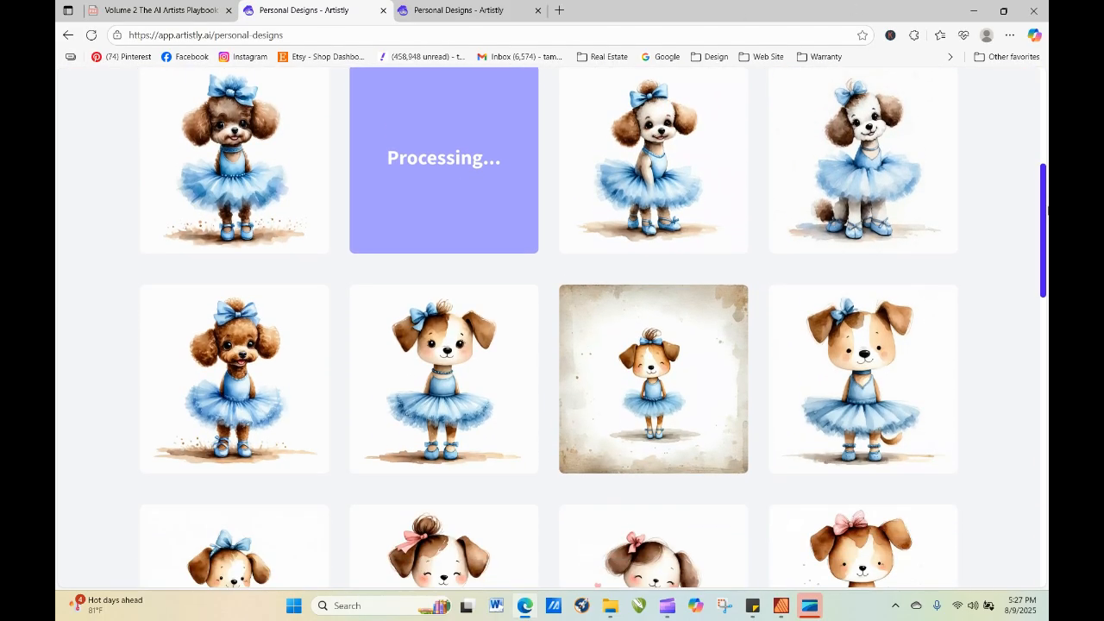
left_click(417, 381)
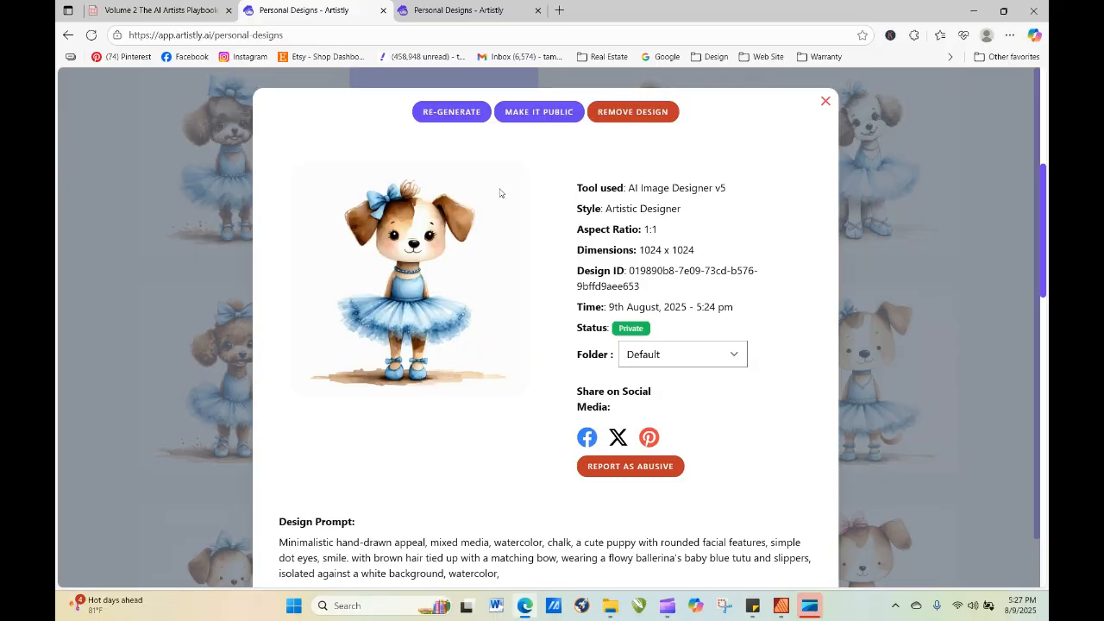
left_click(483, 113)
scroll(460, 288, "down", 1)
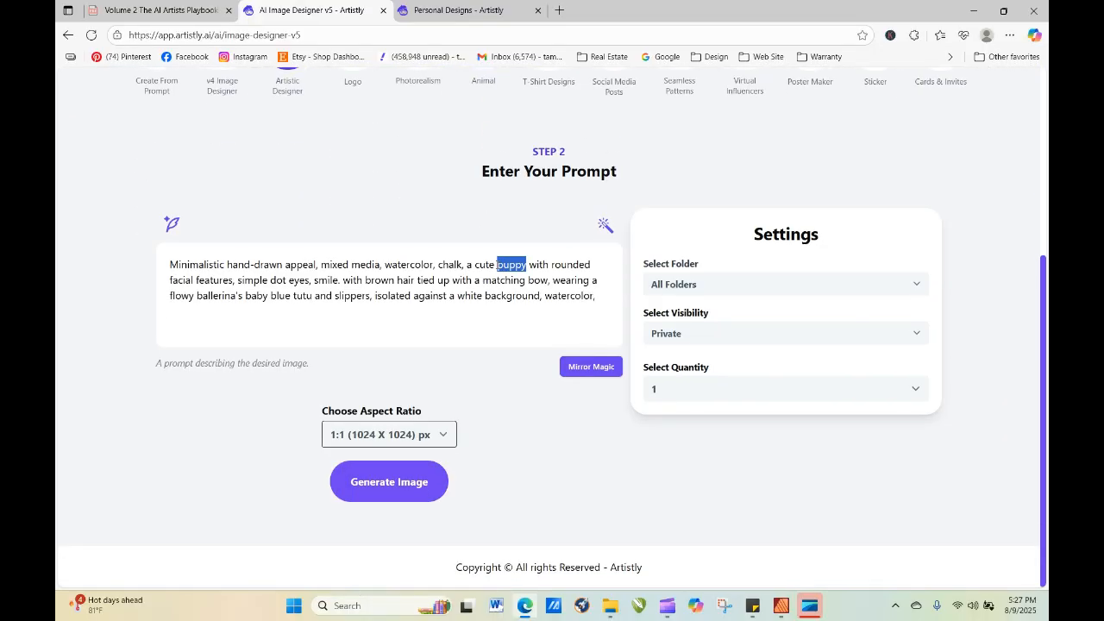
type("bunn")
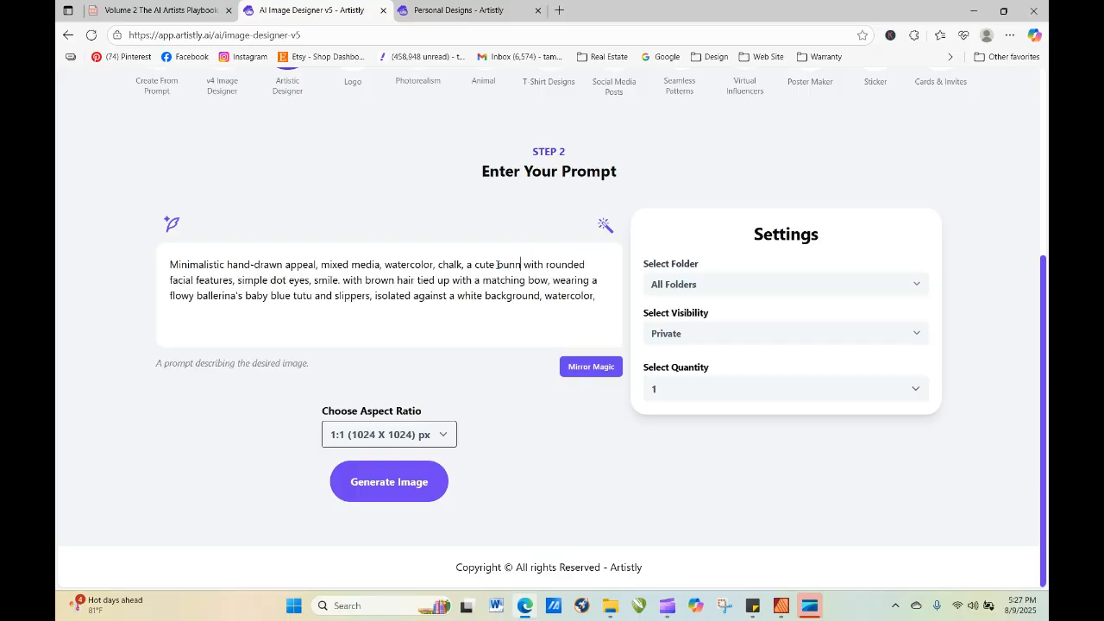
type("y")
left_click(411, 483)
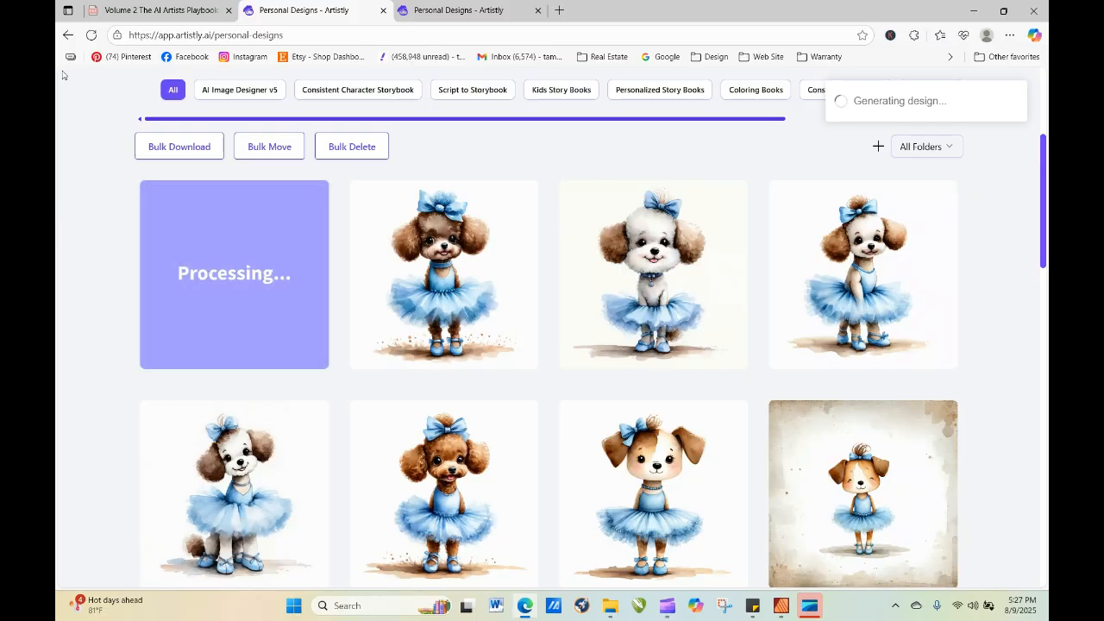
Refresh the personal designs gallery repeatedly to check on the new bunny ballerina.
left_click(90, 34)
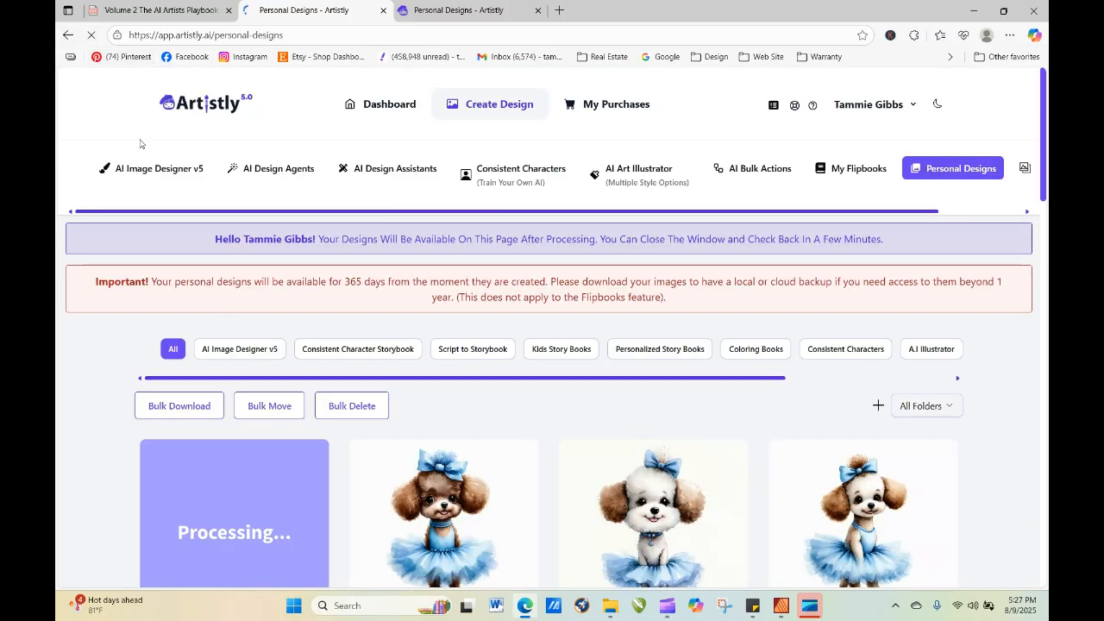
mouse_move(404, 516)
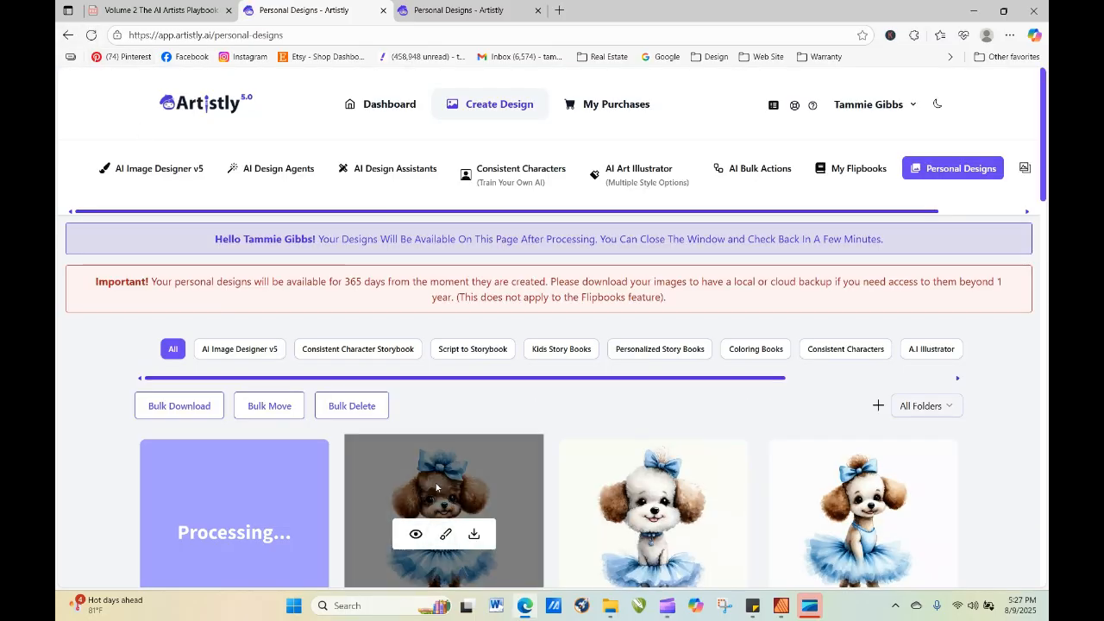
left_click(91, 38)
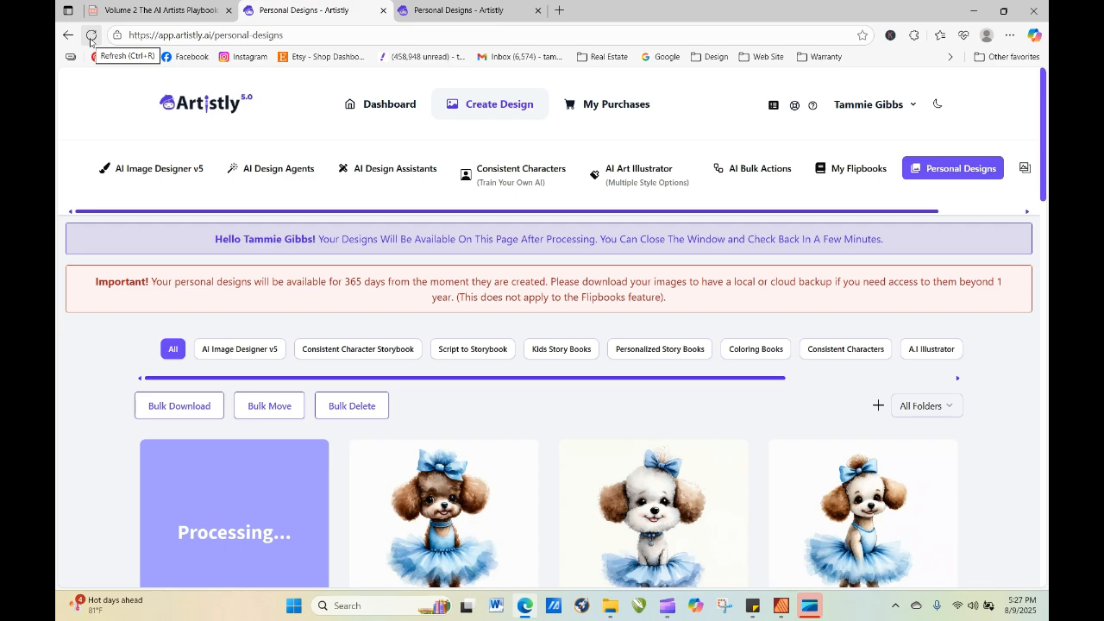
left_click(90, 39)
left_click(91, 36)
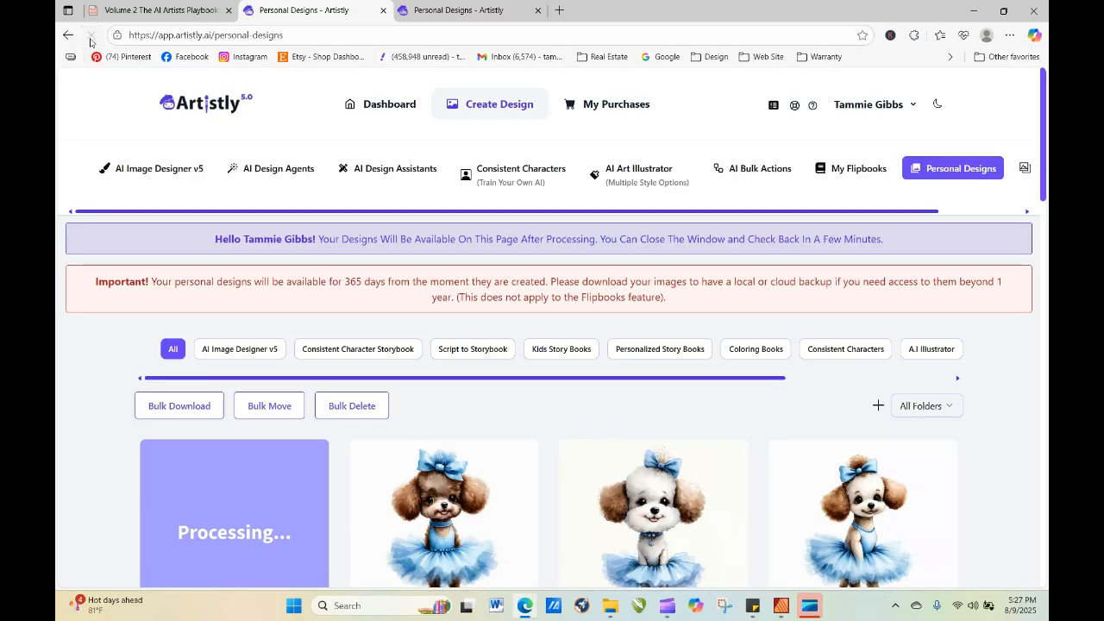
left_click(91, 38)
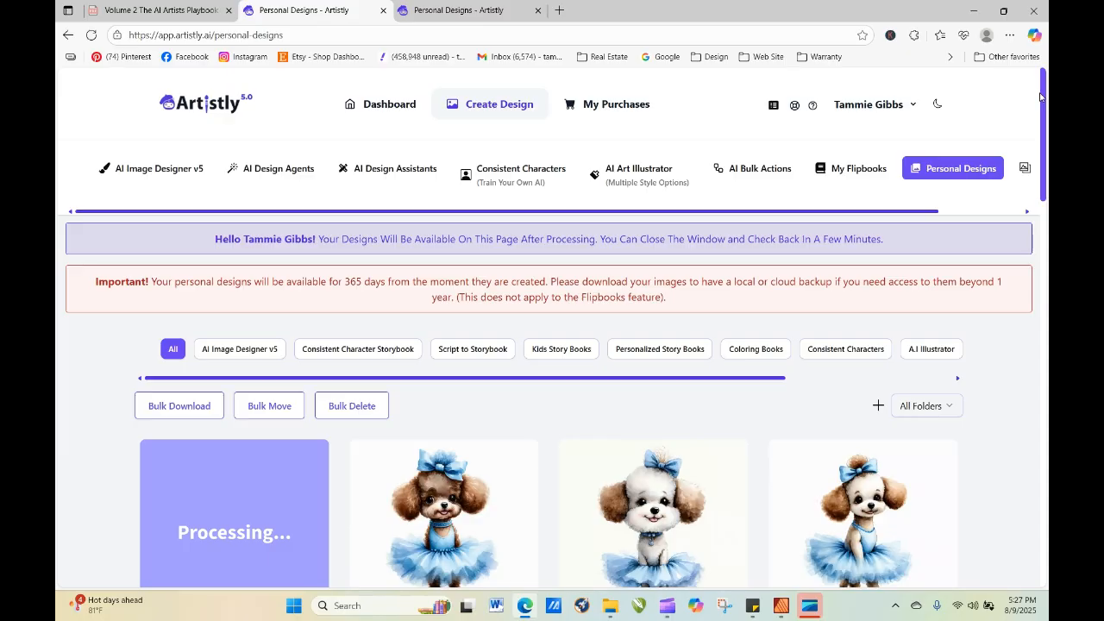
scroll(501, 222, "down", 4)
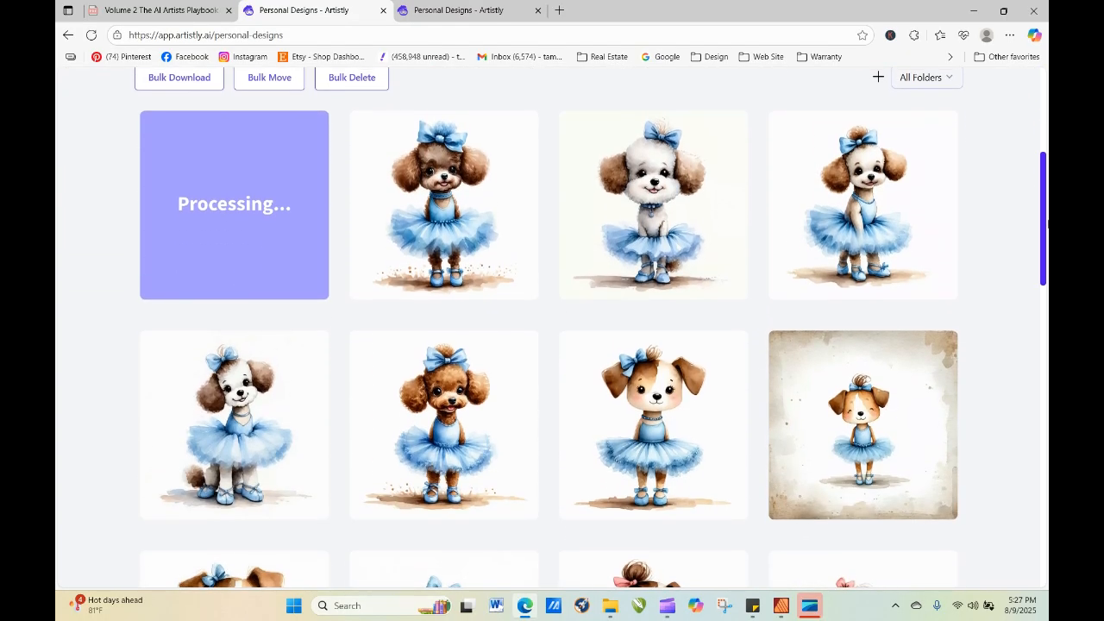
mouse_move(502, 223)
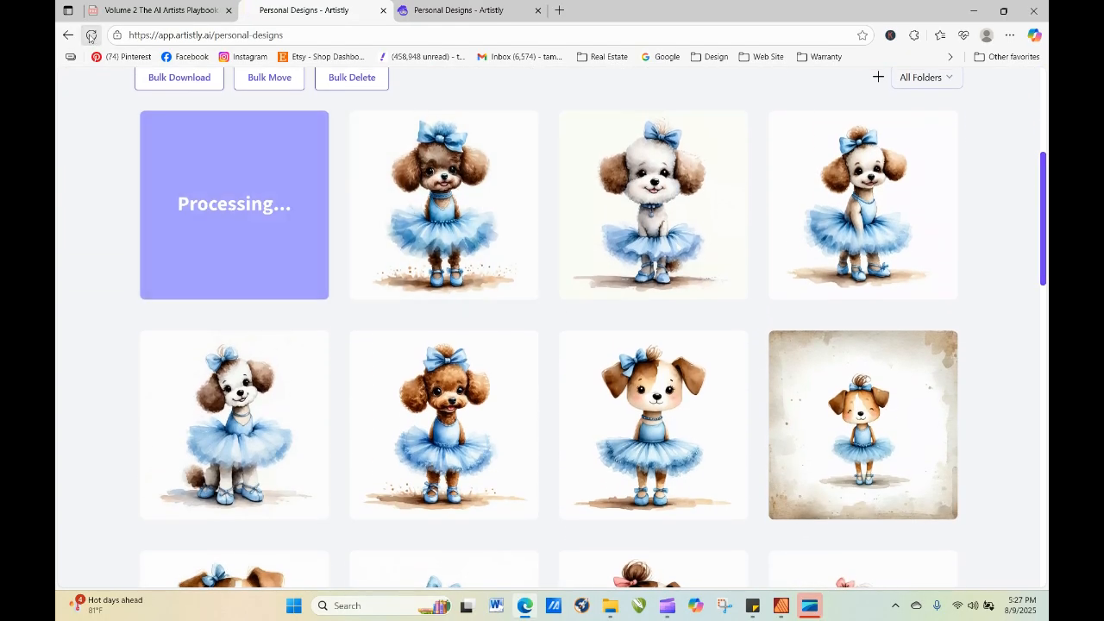
left_click(91, 36)
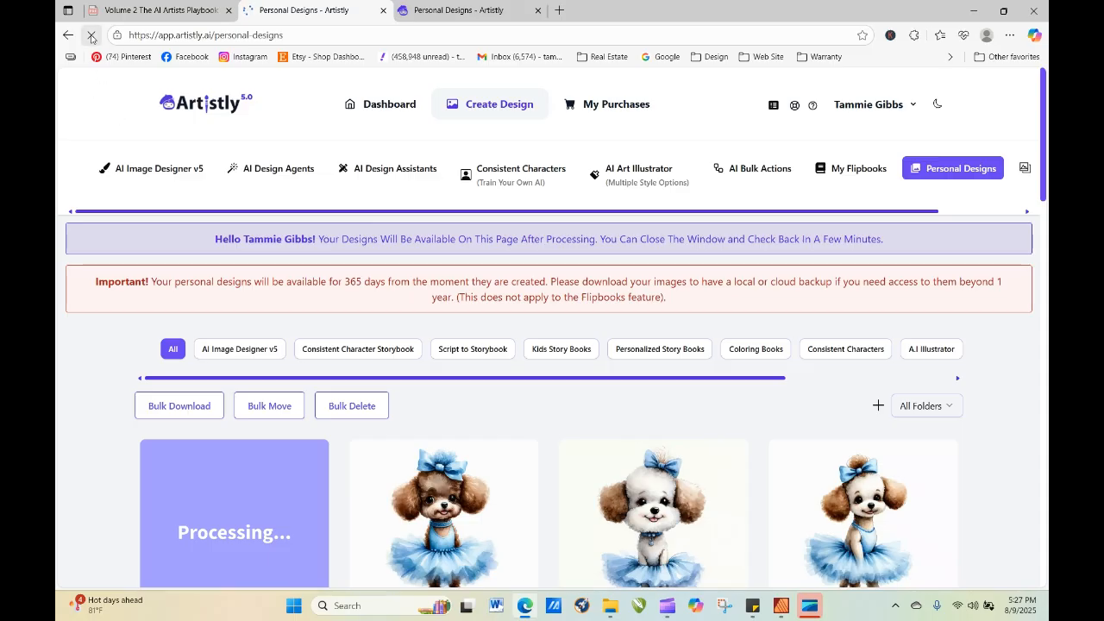
left_click(90, 36)
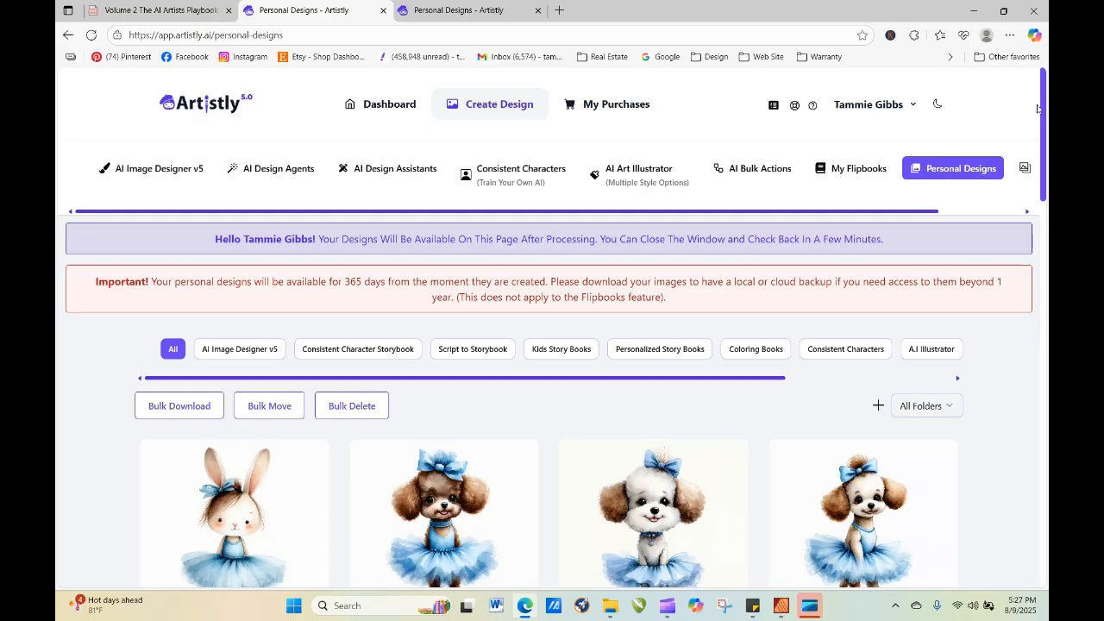
Re-generate the bunny ballerina in the baby blue tutu with the quantity set to 4.
scroll(1038, 108, "down", 3)
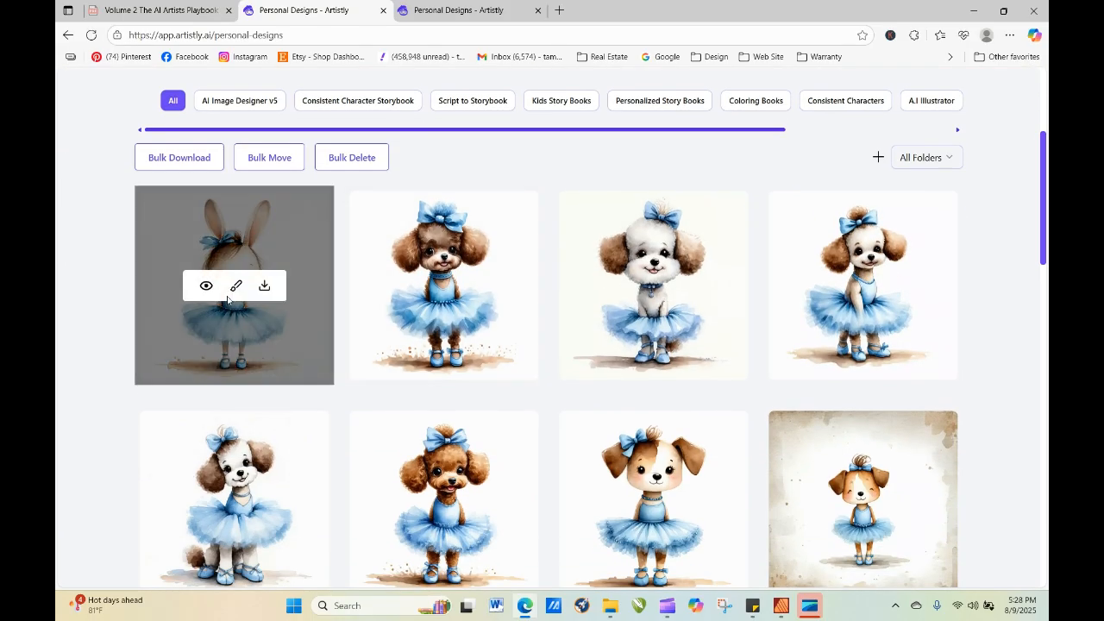
left_click(206, 286)
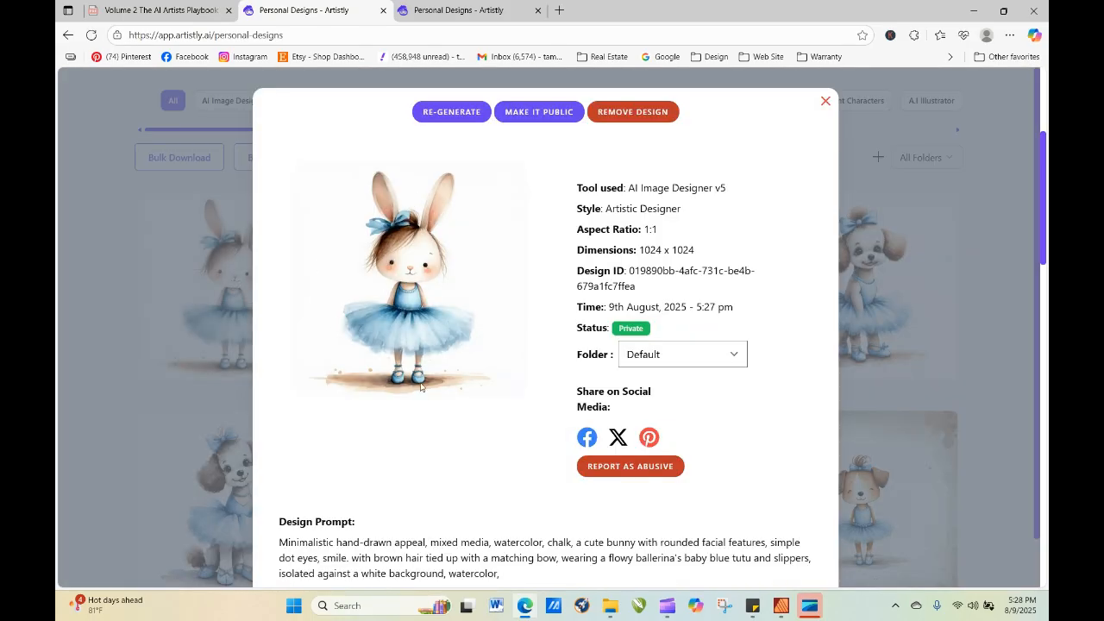
left_click(452, 112)
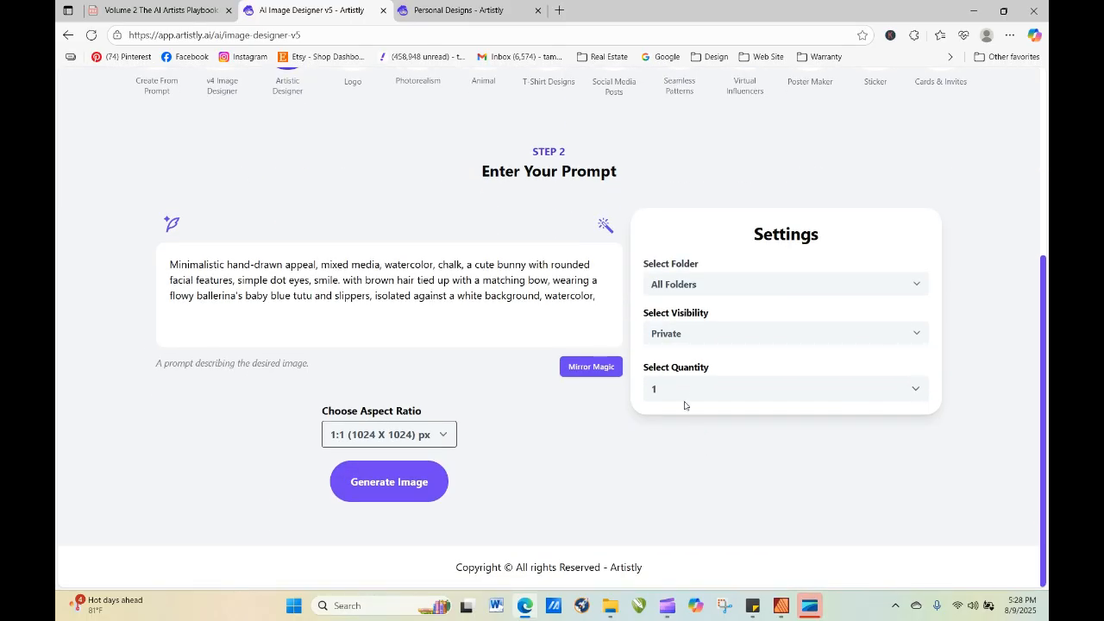
left_click(686, 388)
left_click(689, 475)
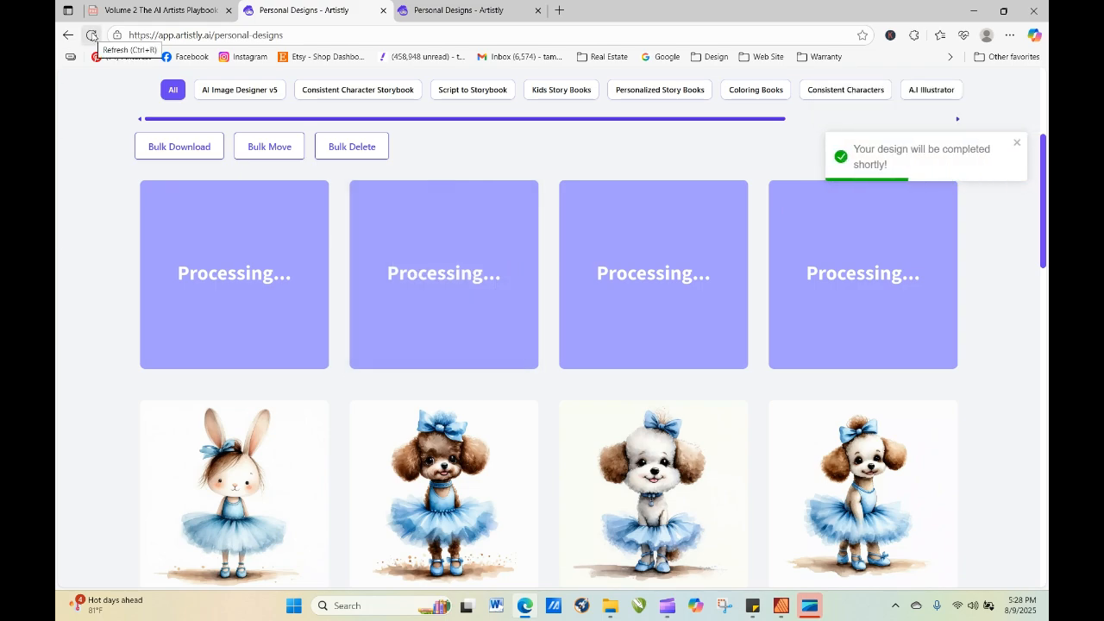
Refresh the personal designs gallery to check on the four additional bunny ballerinas.
left_click(91, 35)
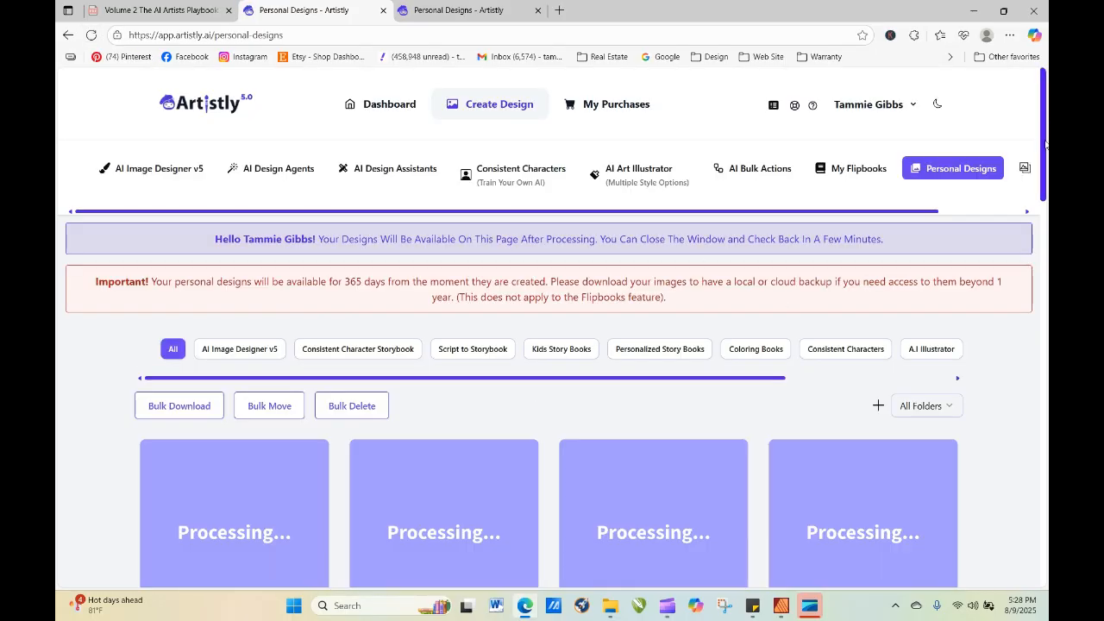
left_click_drag(1046, 144, 1048, 233)
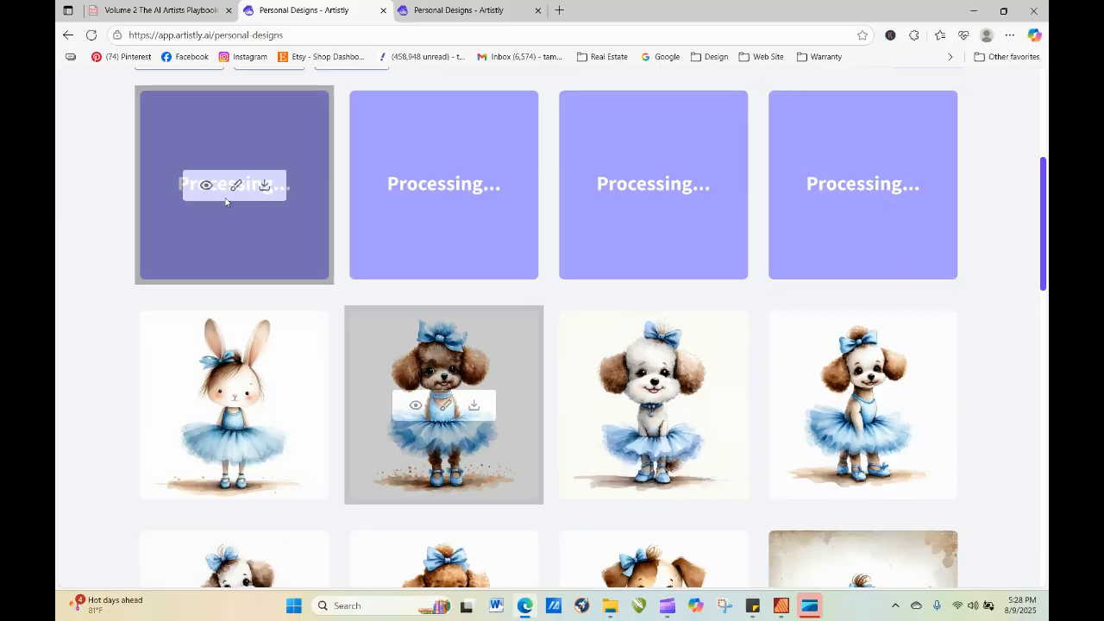
left_click(91, 35)
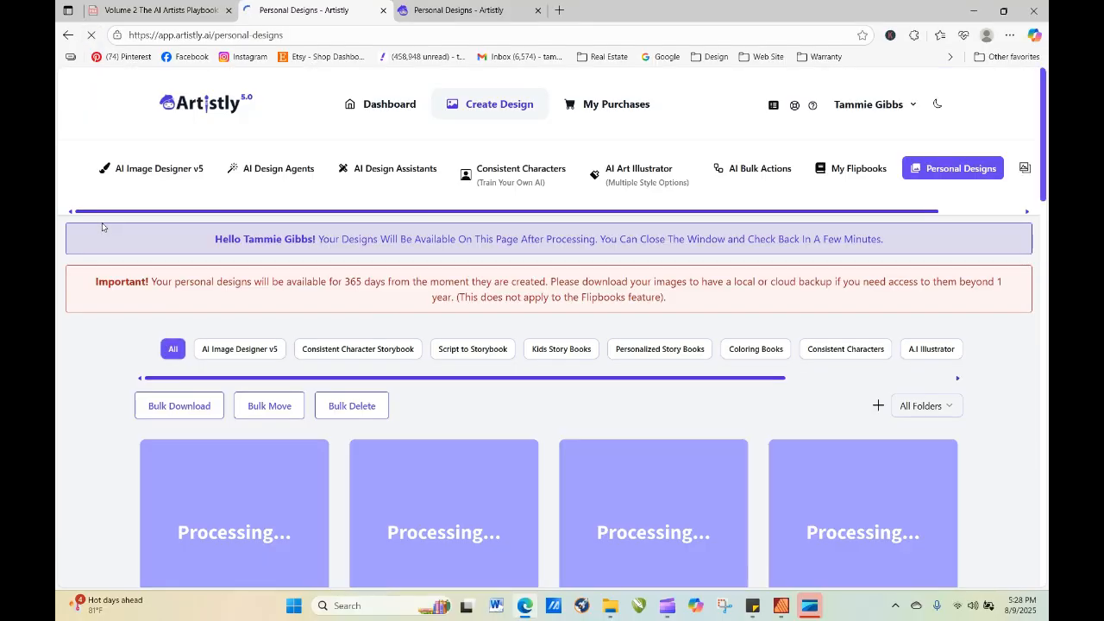
Re-generate the newest bunny ballerina, replacing "flowy ballerina's baby blue tutu and slippers" with "soccer uniform" in the prompt.
left_click_drag(1045, 108, 1023, 249)
mouse_move(196, 277)
left_click(206, 231)
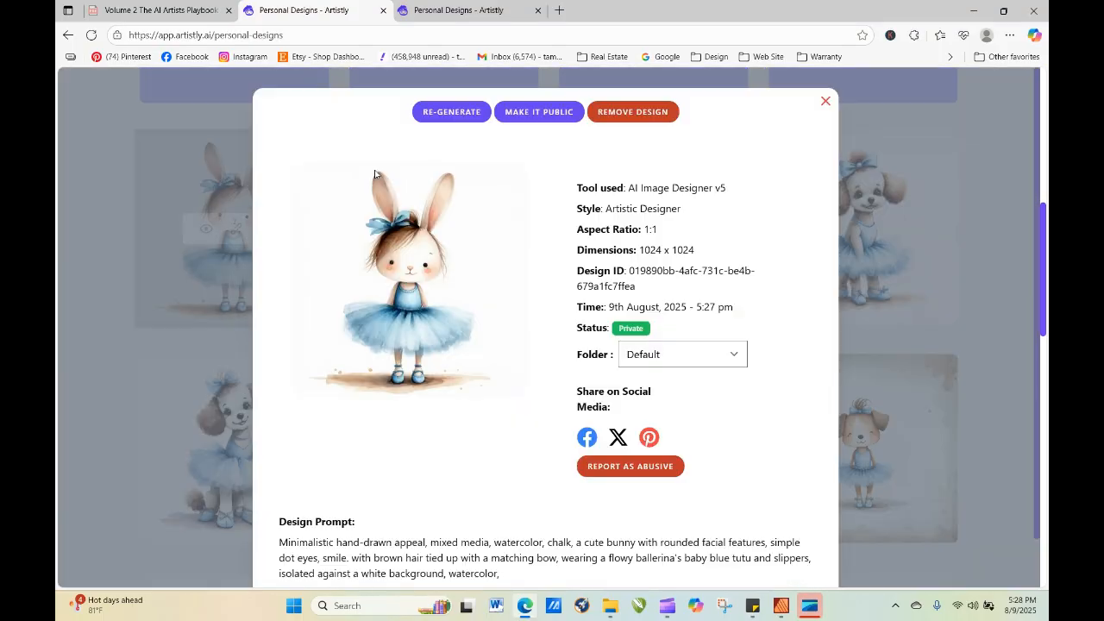
left_click(479, 115)
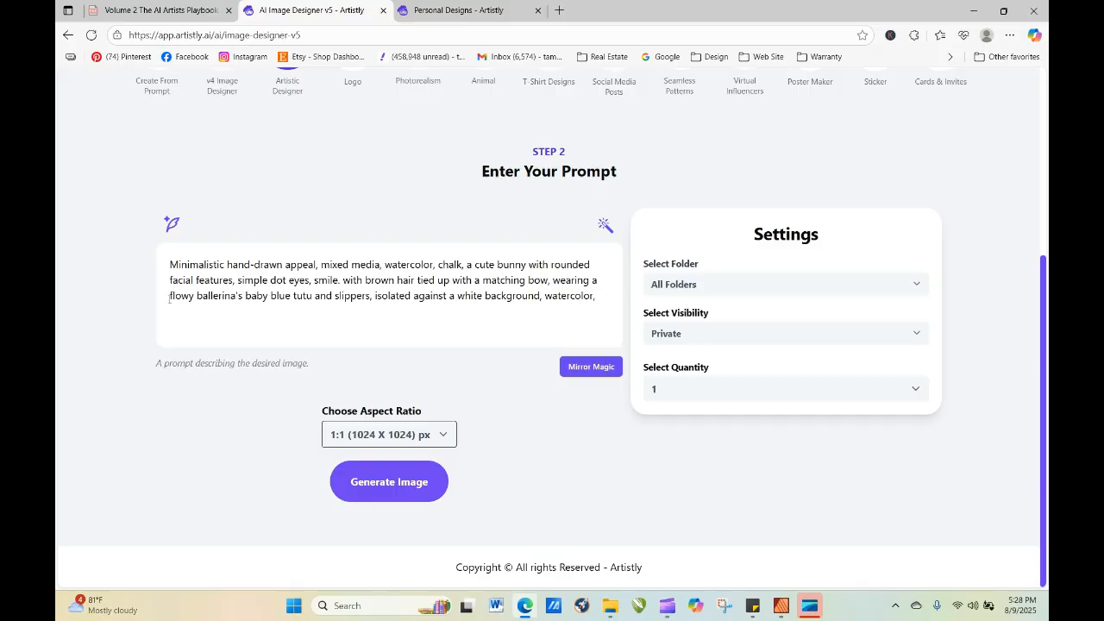
left_click_drag(170, 297, 367, 301)
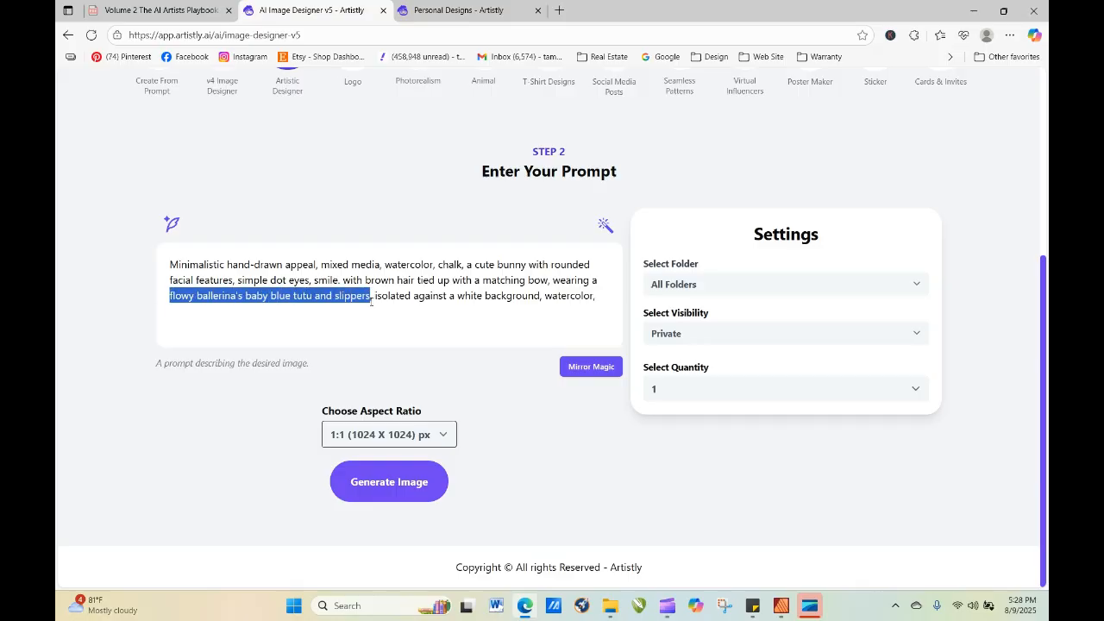
type("soccer un")
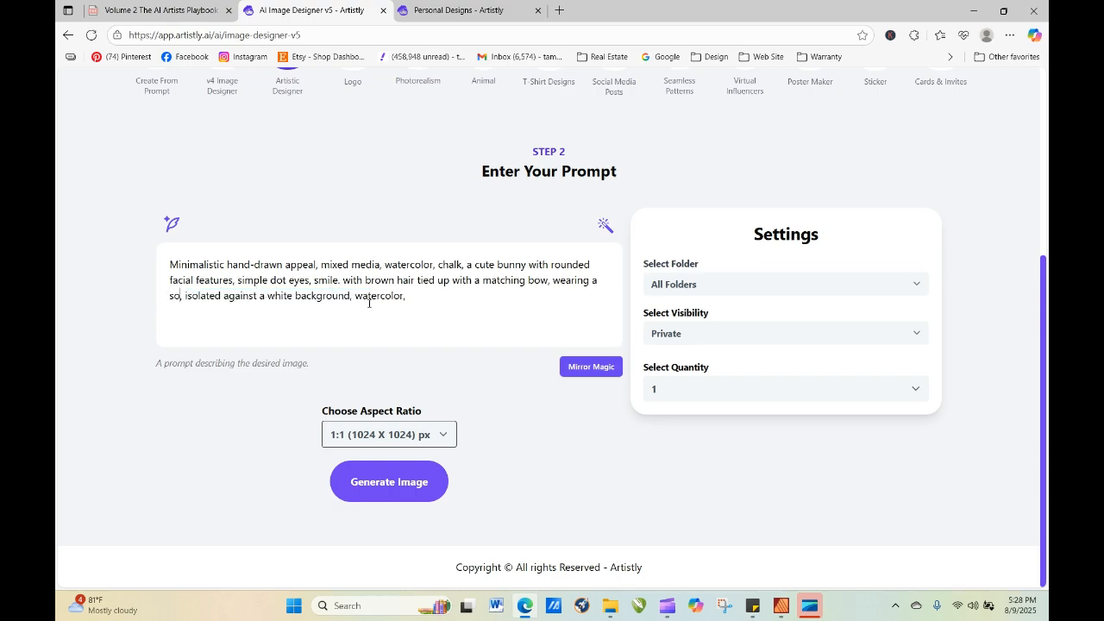
type("iform")
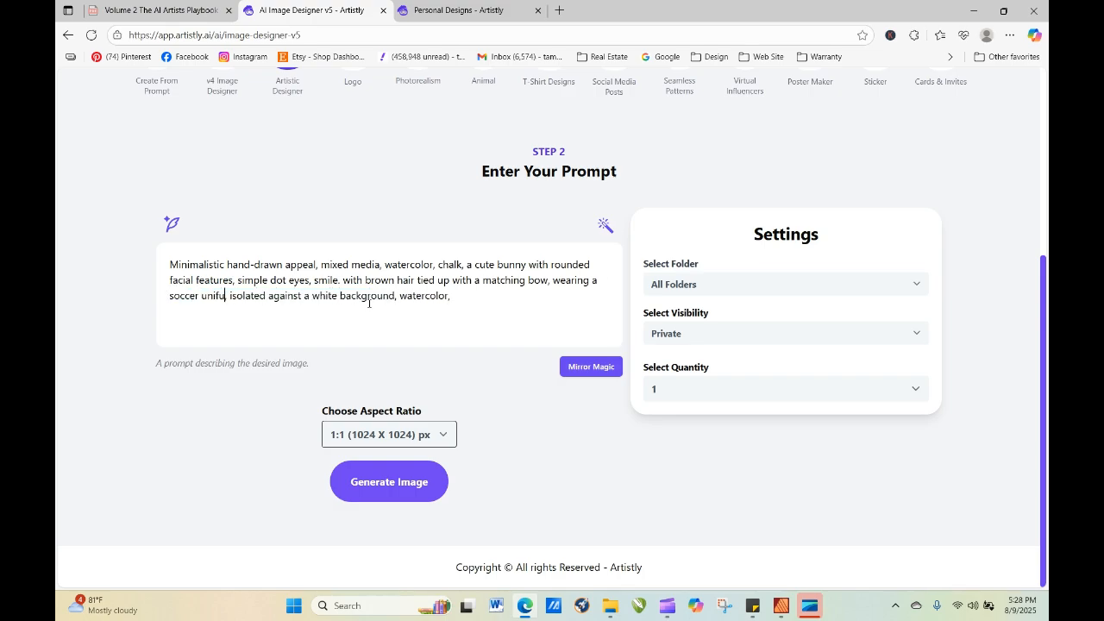
left_click(413, 494)
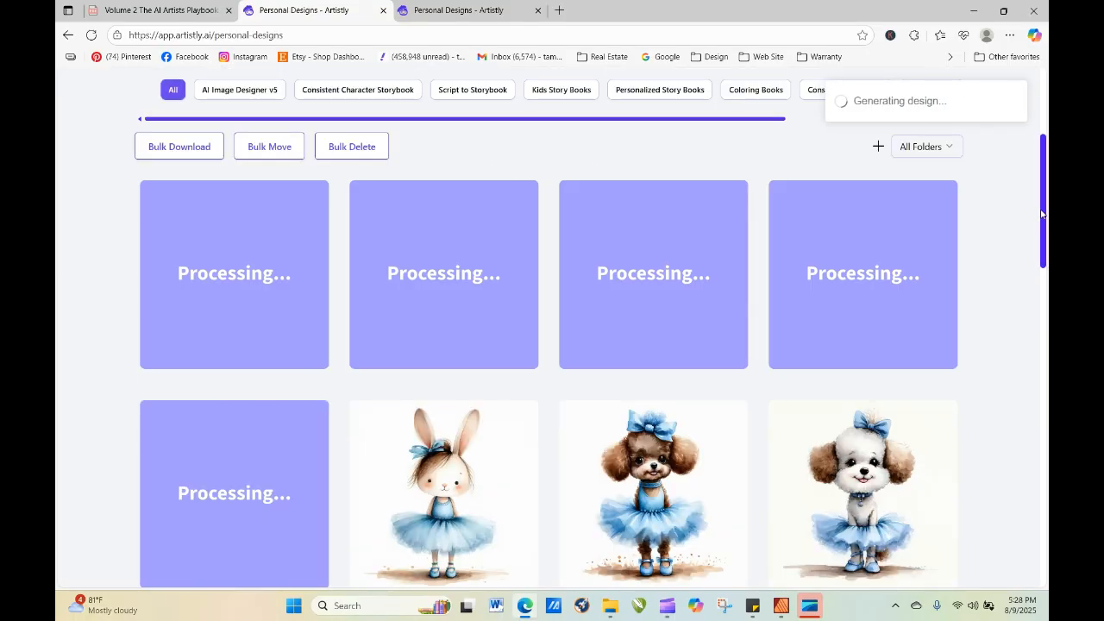
Refresh the personal designs gallery repeatedly to check on the pending tutu bunnies and the soccer uniform bunny.
left_click(91, 36)
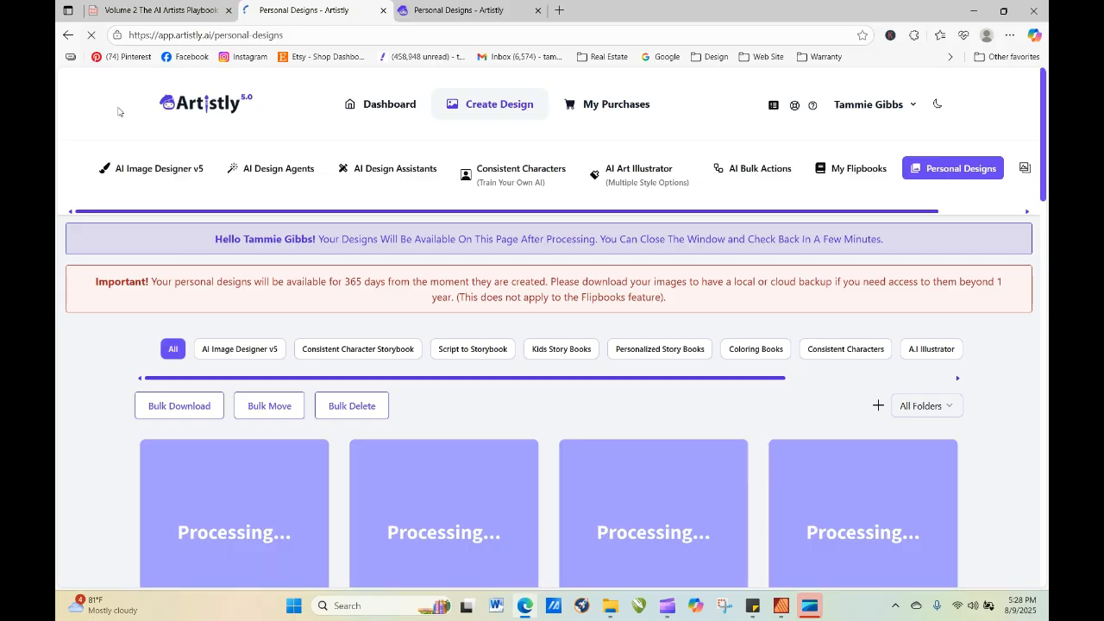
left_click(91, 37)
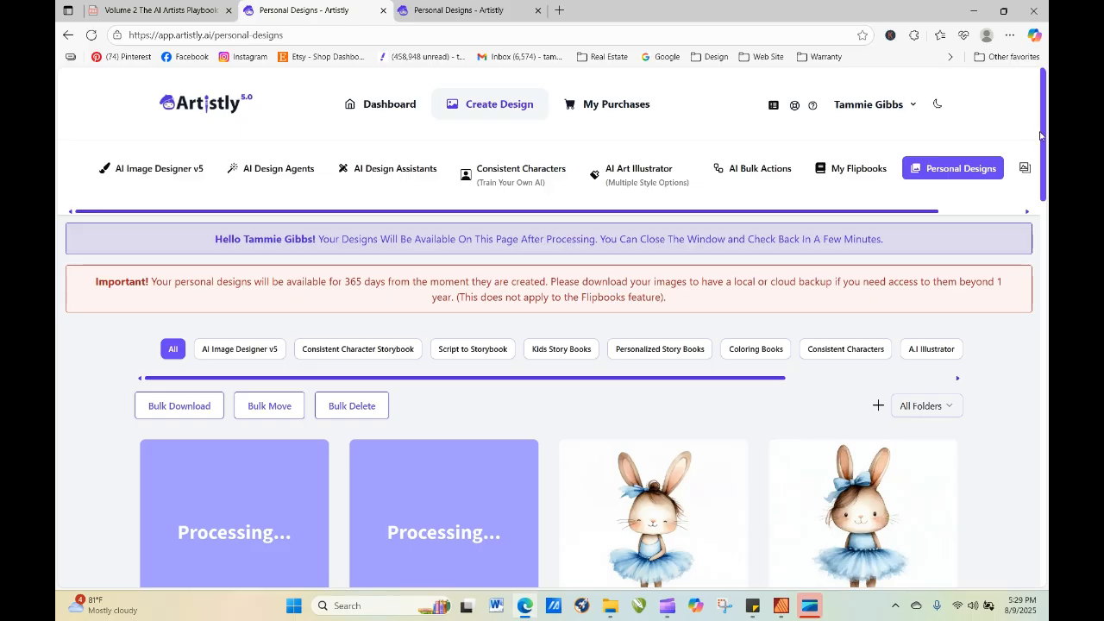
scroll(1041, 135, "down", 2)
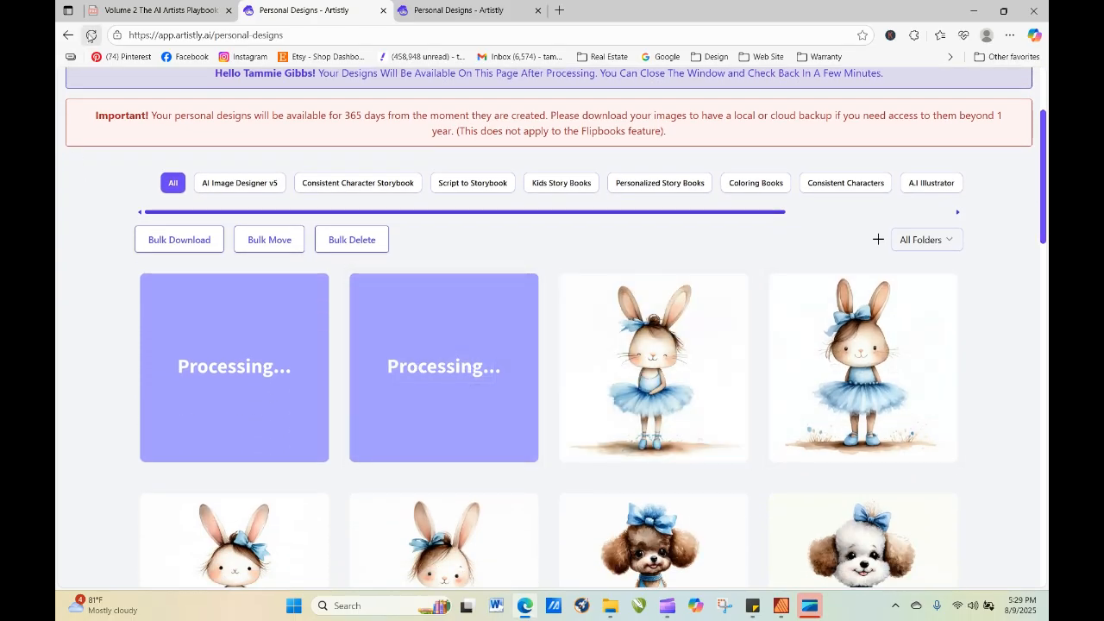
left_click(91, 35)
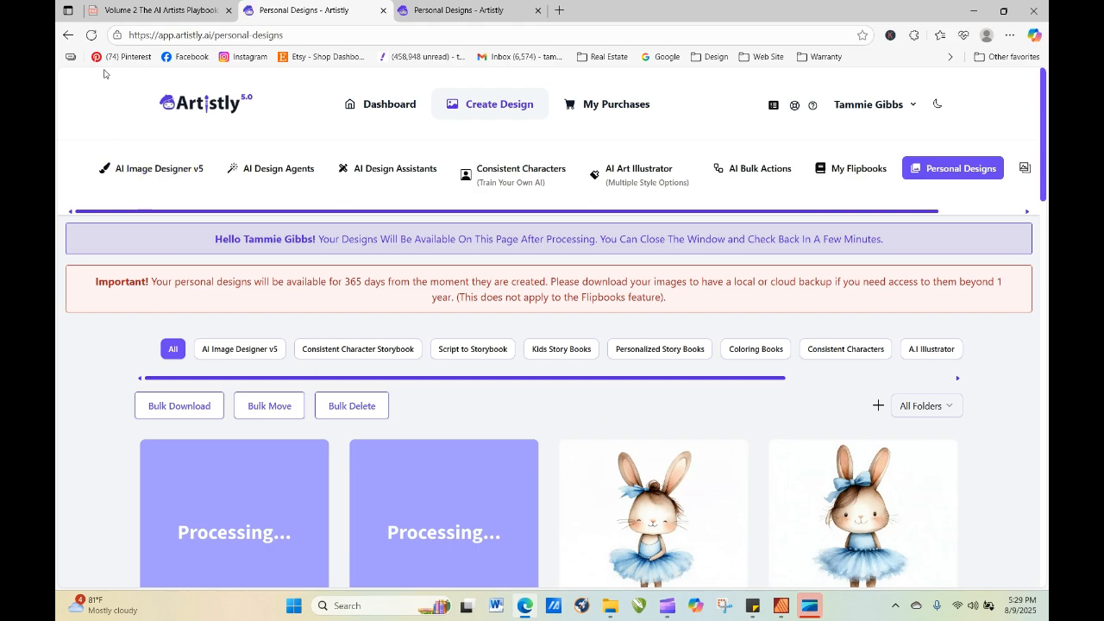
left_click(92, 35)
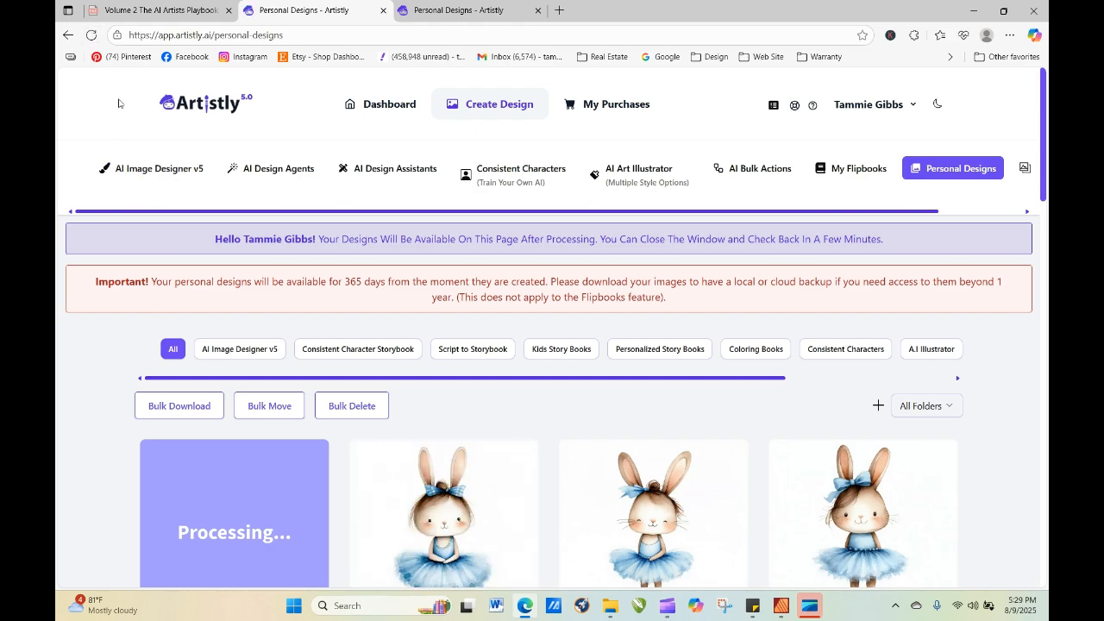
scroll(863, 233, "down", 3)
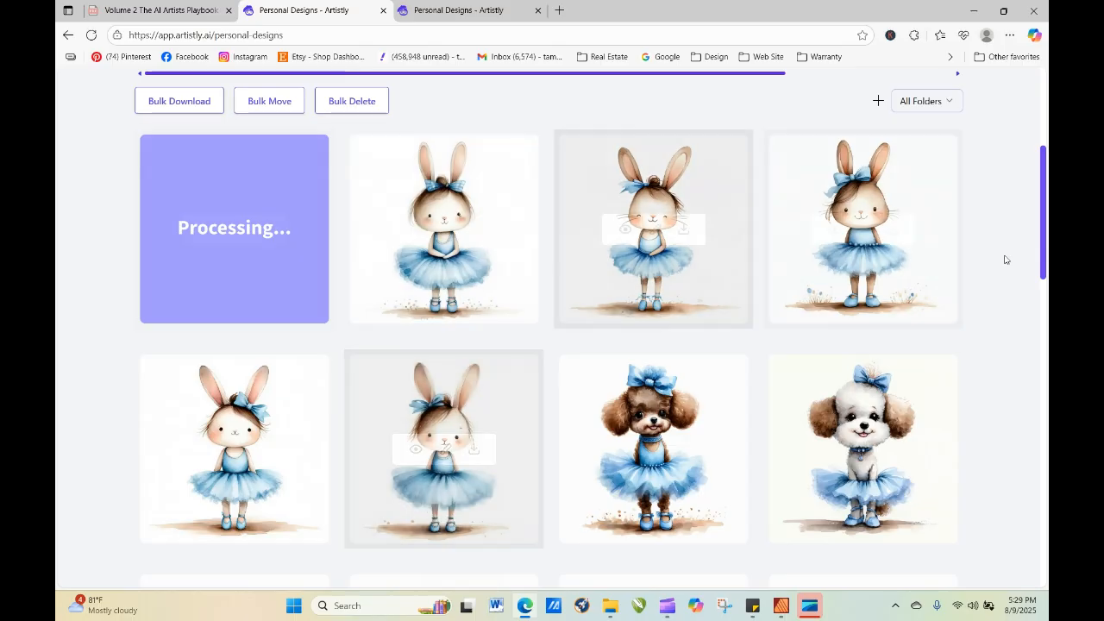
left_click_drag(1046, 164, 1012, 68)
scroll(777, 216, "down", 2)
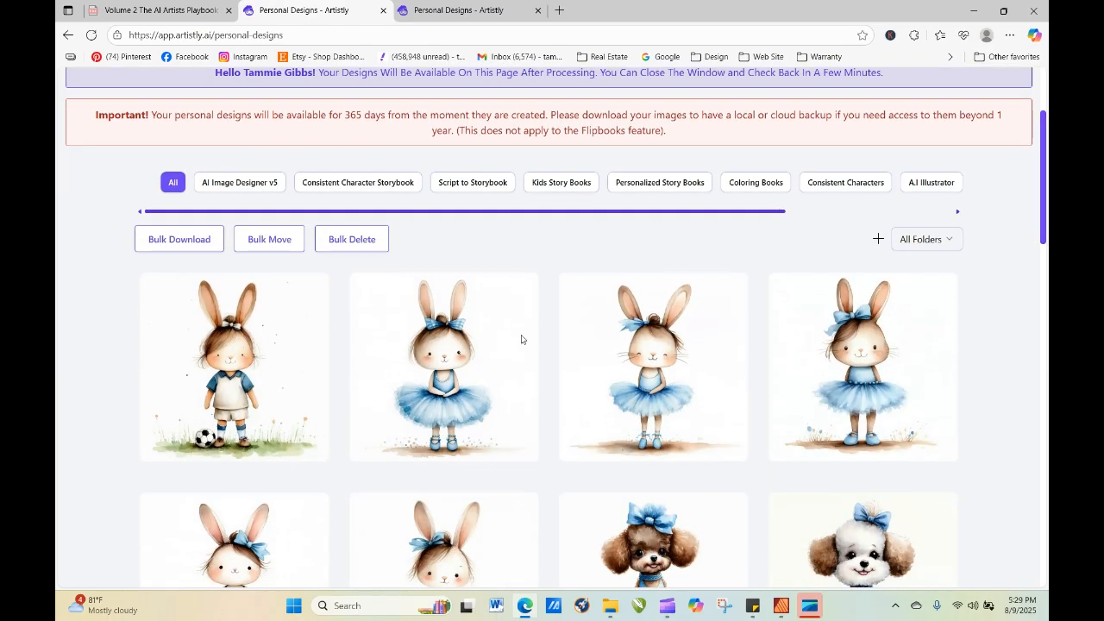
left_click(206, 367)
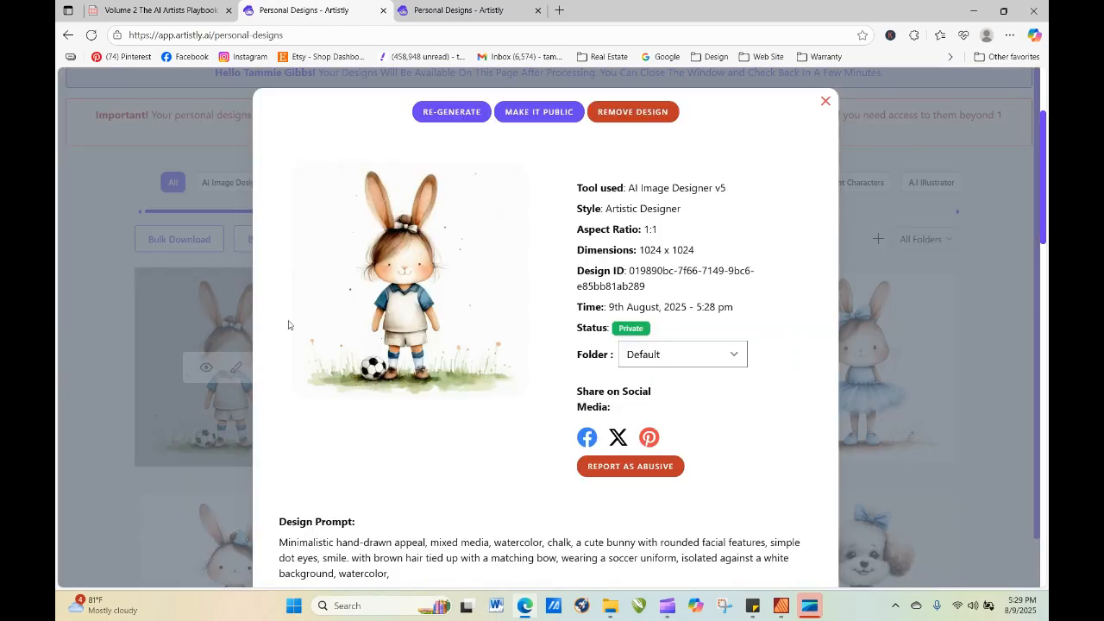
left_click(457, 114)
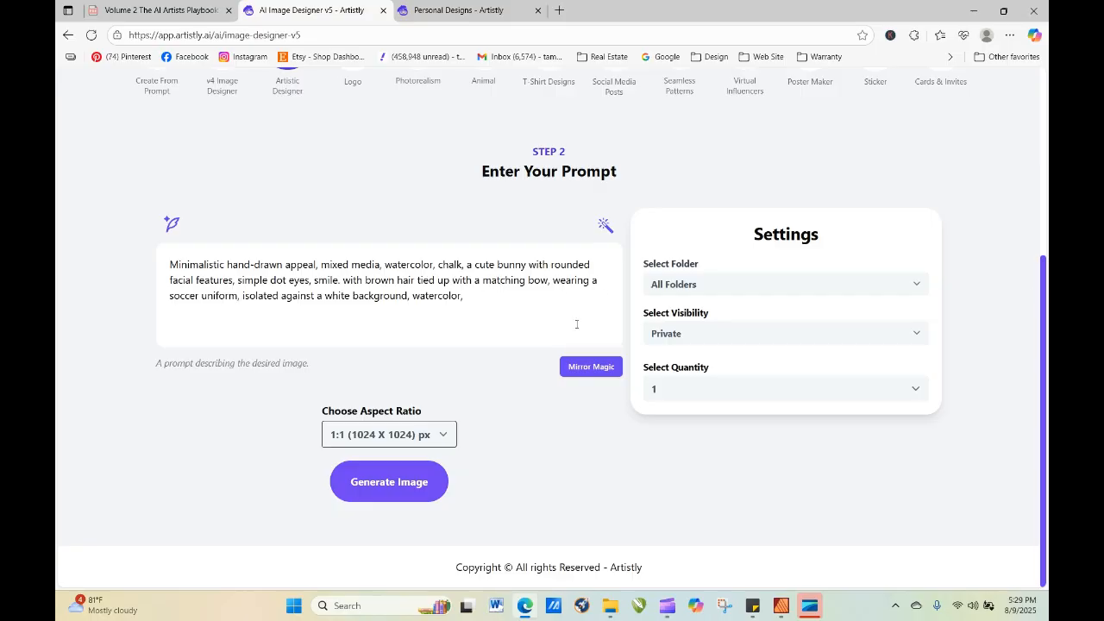
scroll(1037, 334, "up", 3)
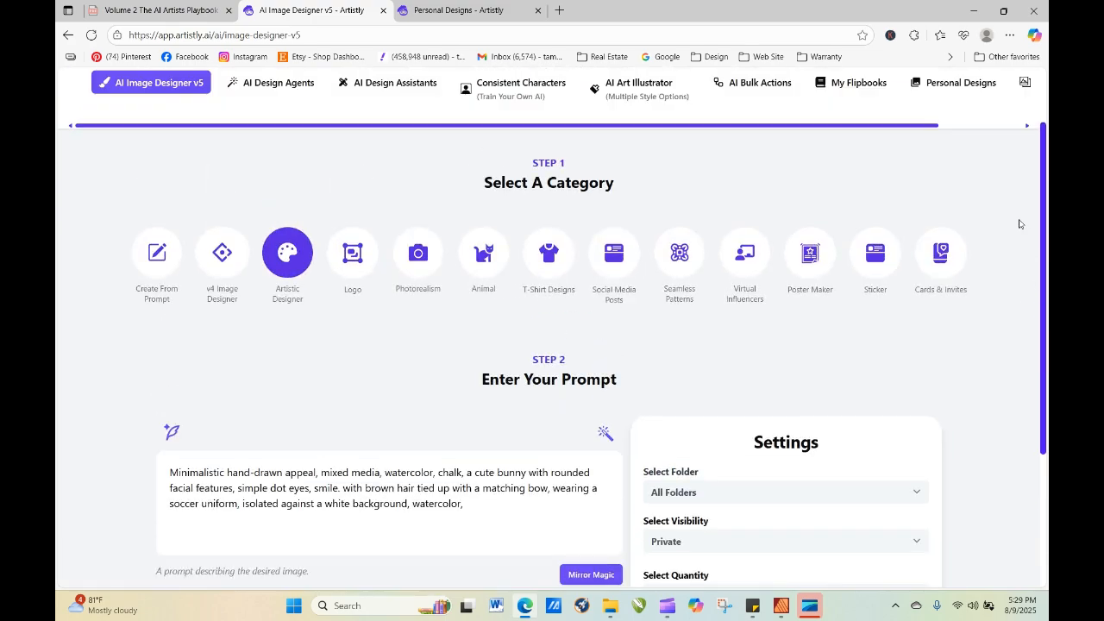
scroll(1046, 245, "up", 2)
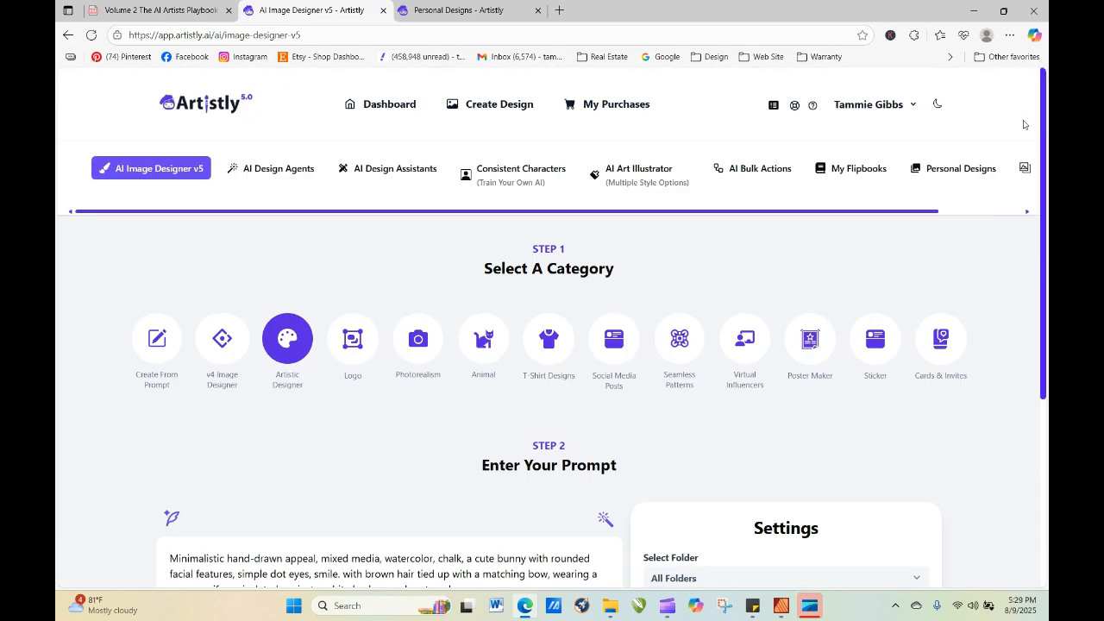
left_click(949, 168)
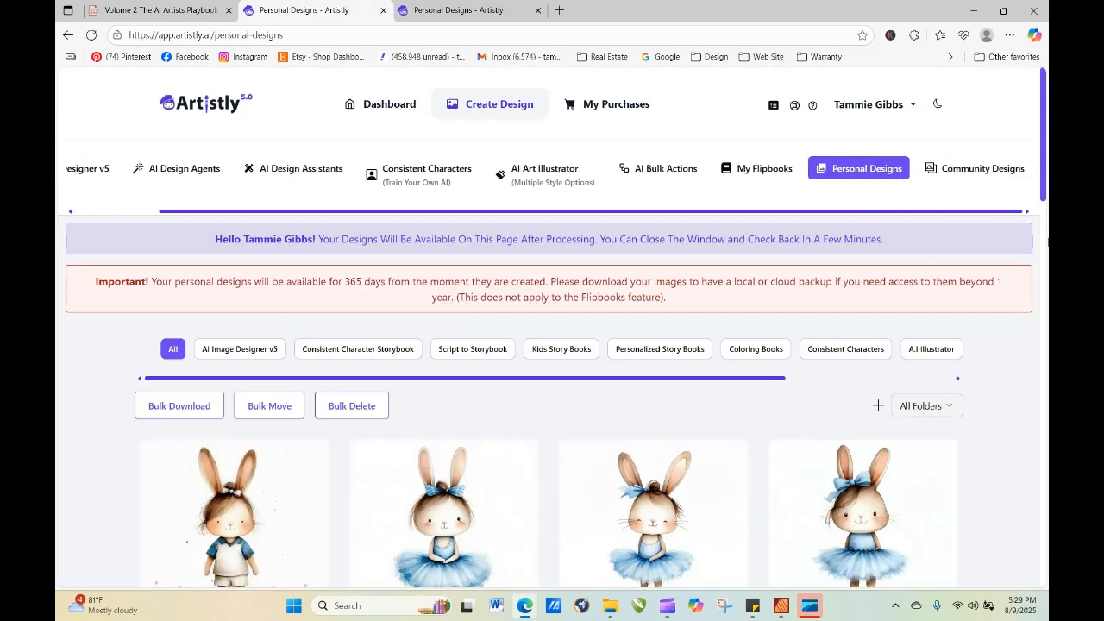
scroll(518, 388, "down", 2)
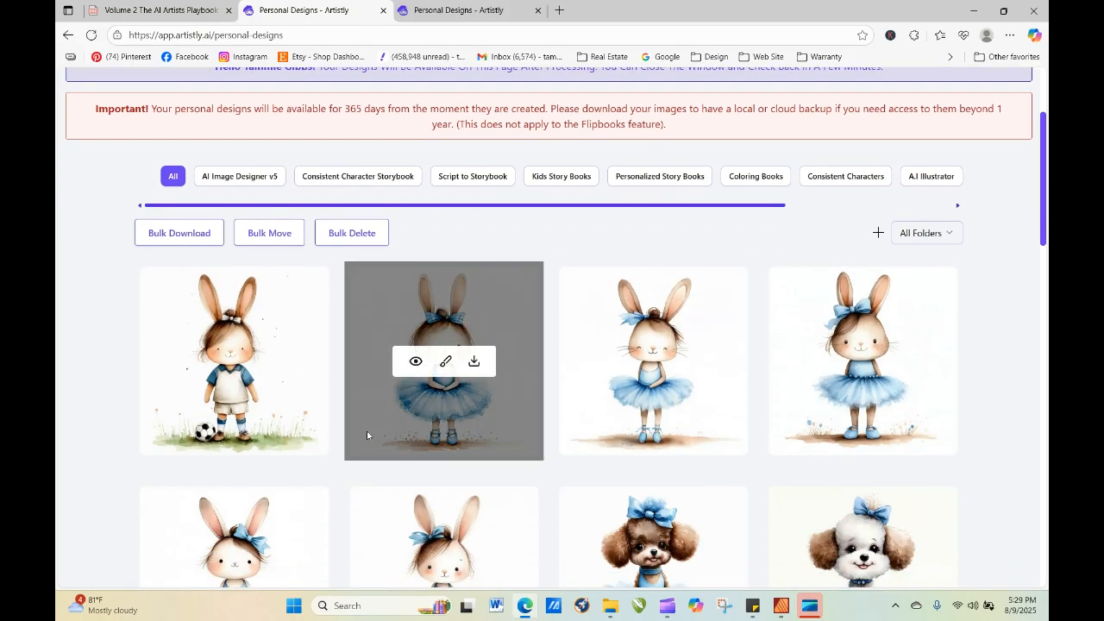
left_click(205, 362)
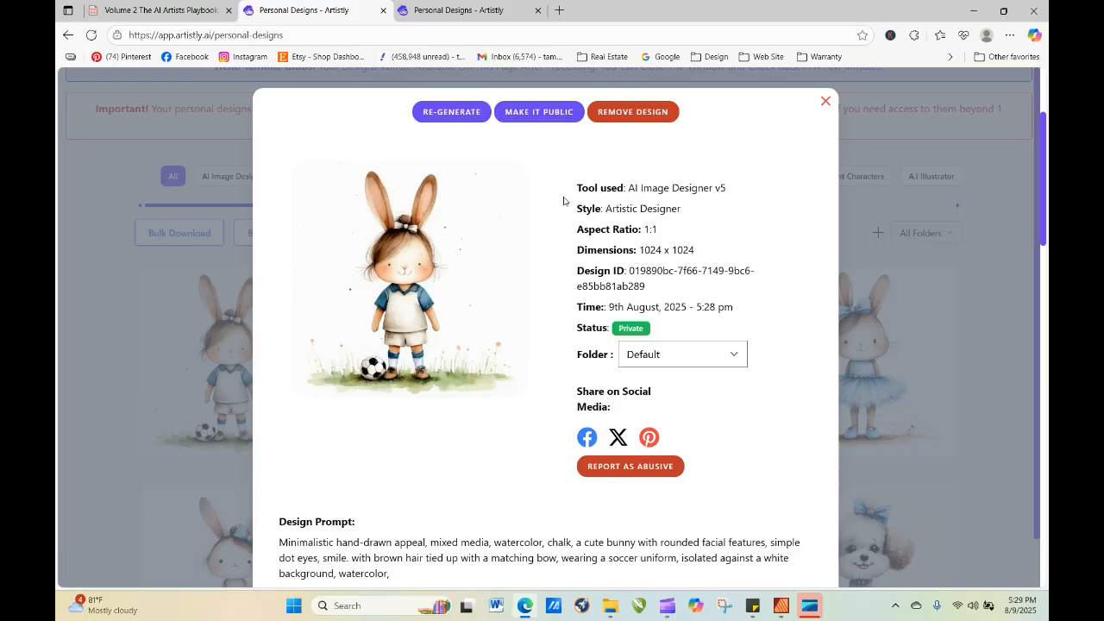
left_click(826, 103)
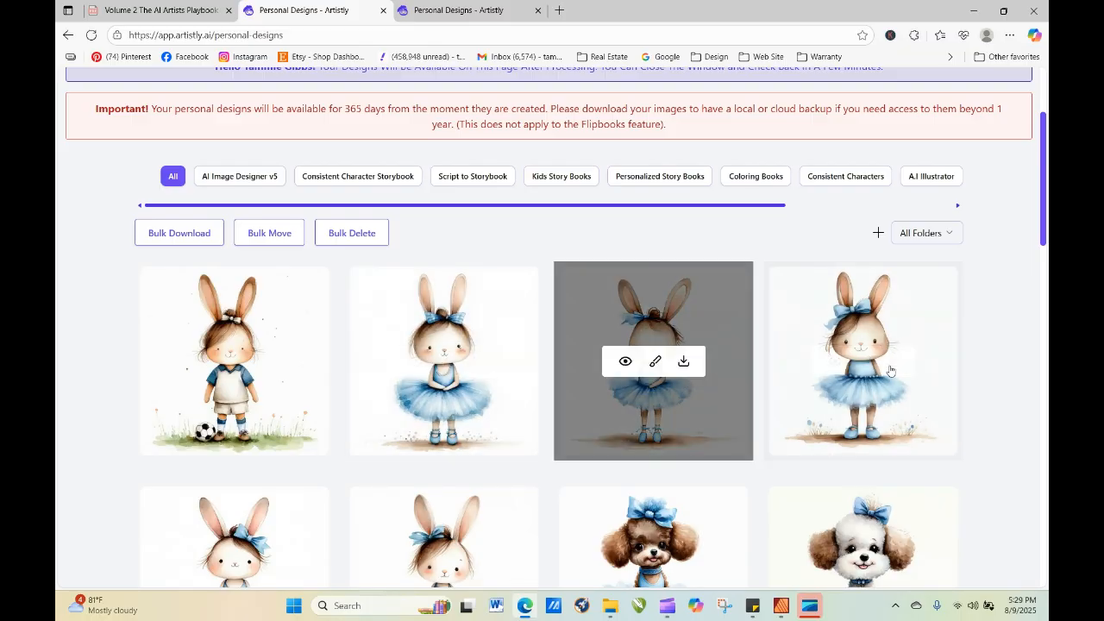
Re-generate the soccer uniform bunny with "with brown hair tied up with a matching bow," removed from the prompt.
left_click(208, 362)
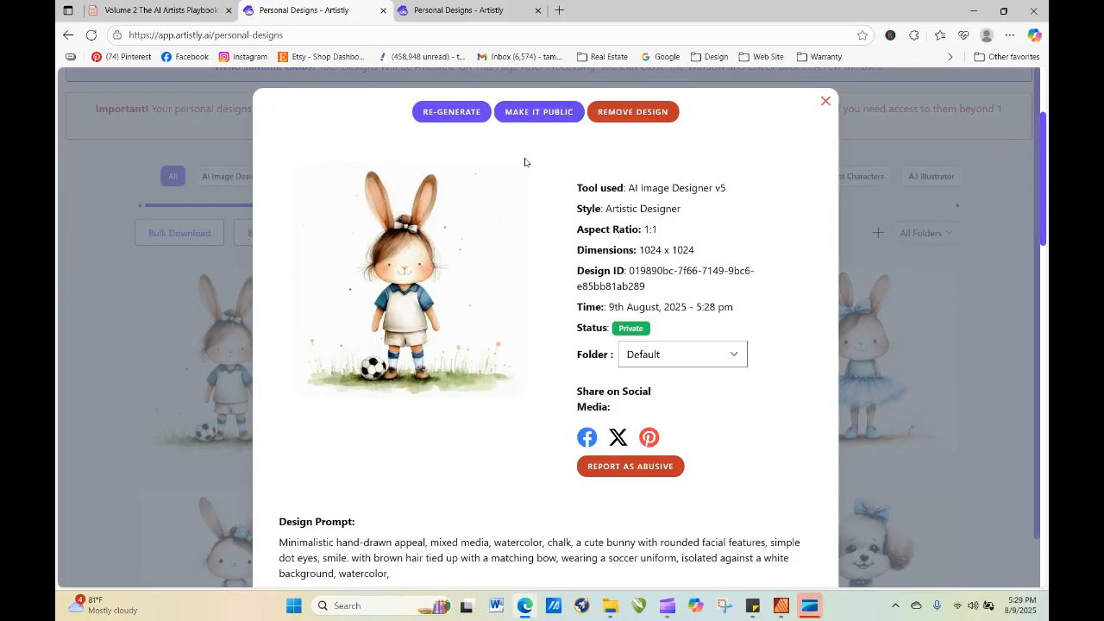
left_click(455, 112)
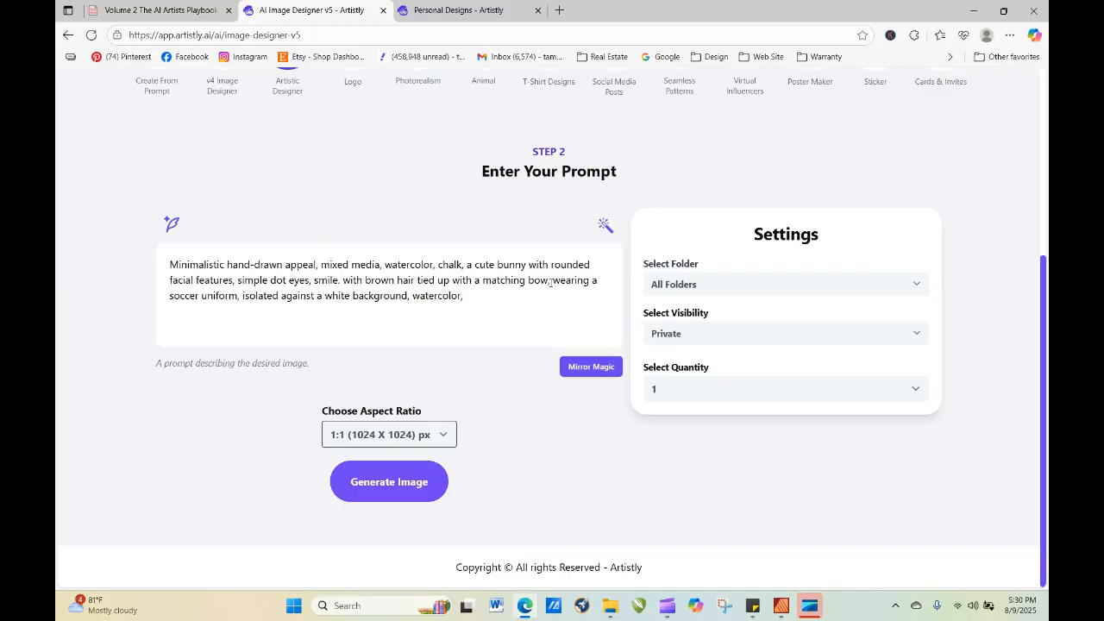
left_click_drag(550, 282, 343, 281)
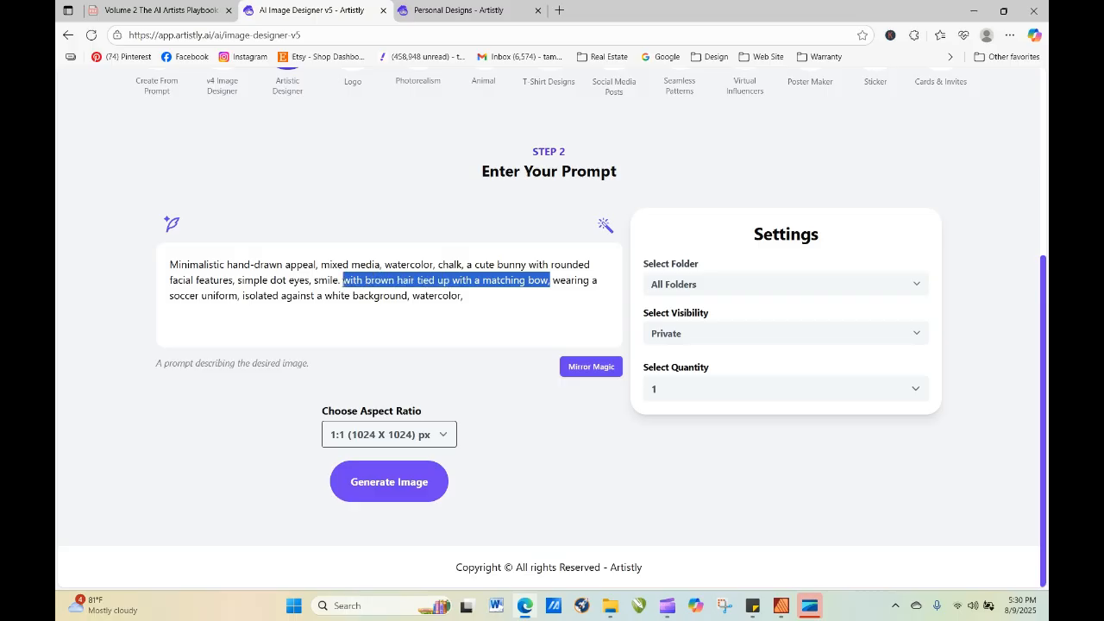
key("BackSpace")
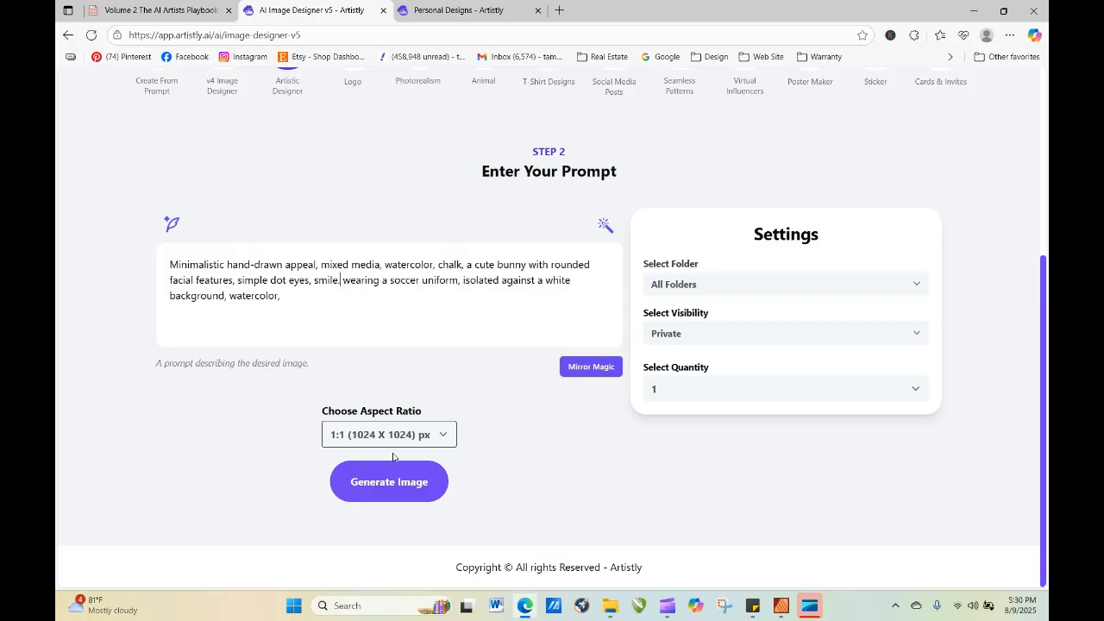
left_click(398, 483)
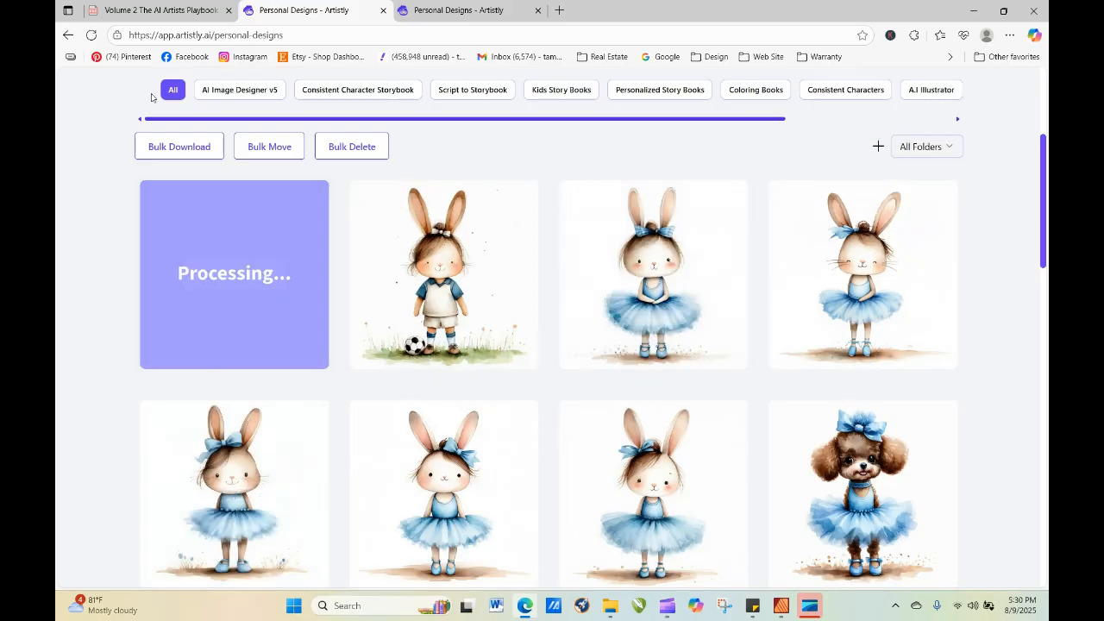
Refresh the personal designs gallery repeatedly to check on the soccer bunny generated without the hair and bow description.
left_click(91, 36)
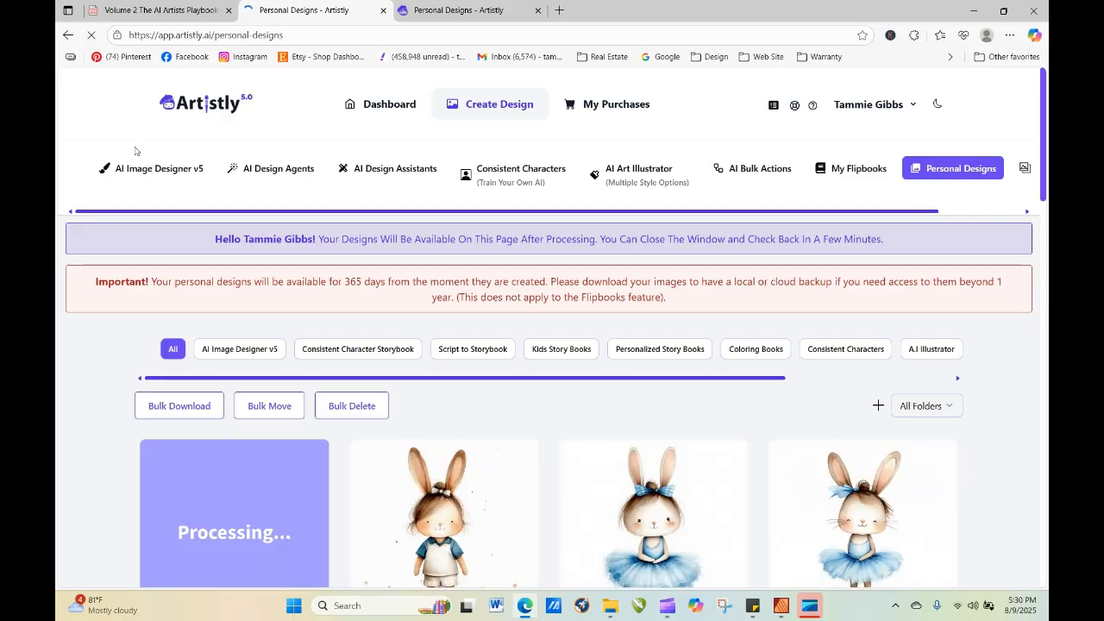
left_click(91, 35)
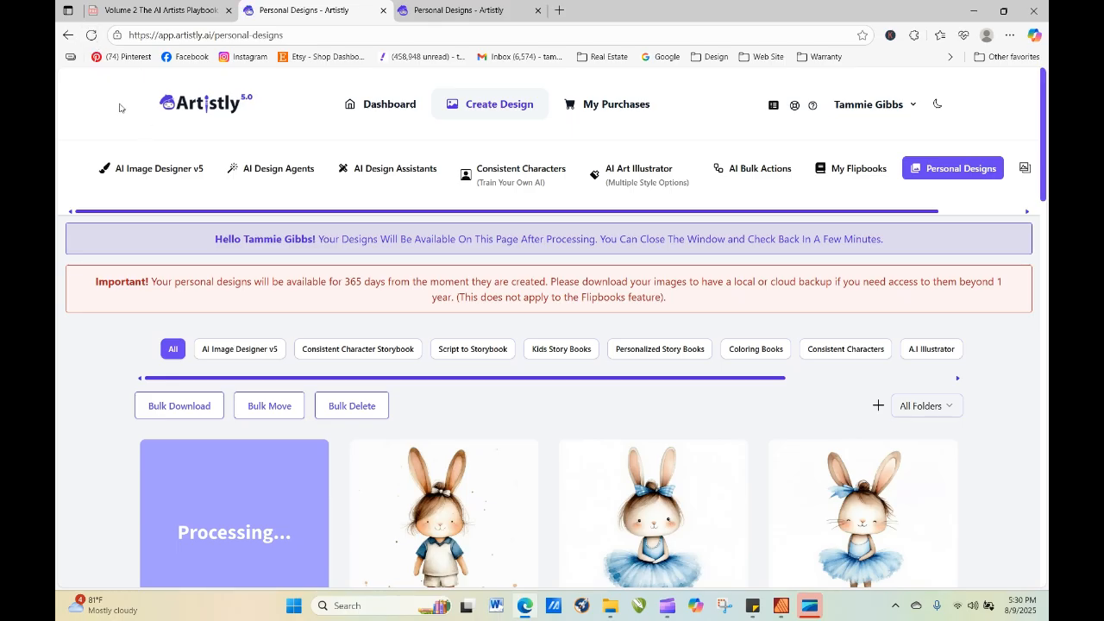
left_click(90, 35)
scroll(690, 310, "down", 3)
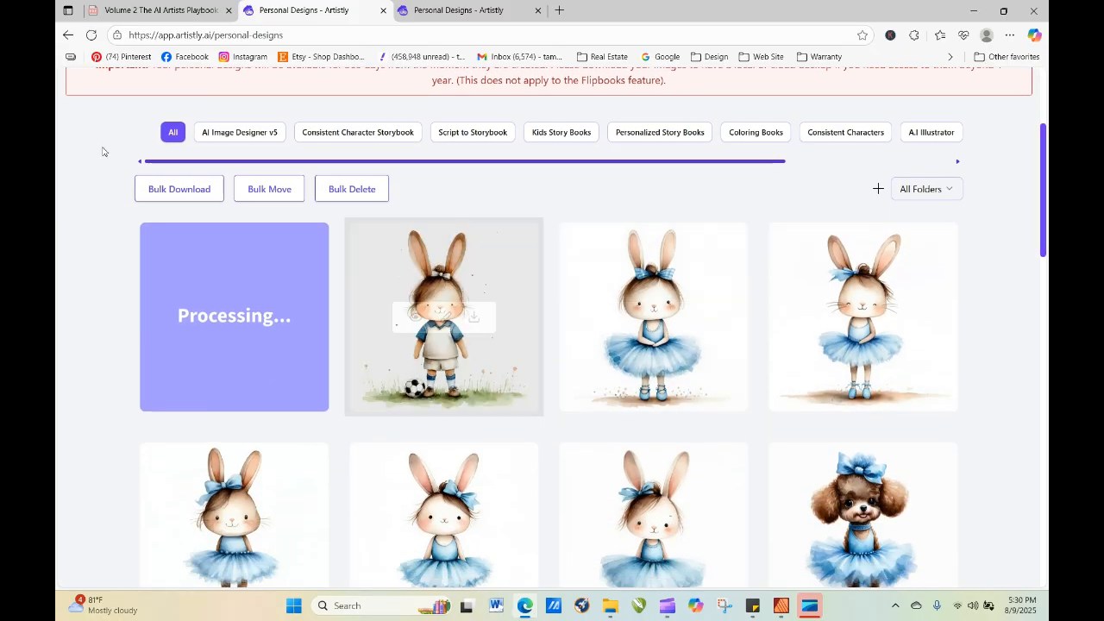
left_click(91, 36)
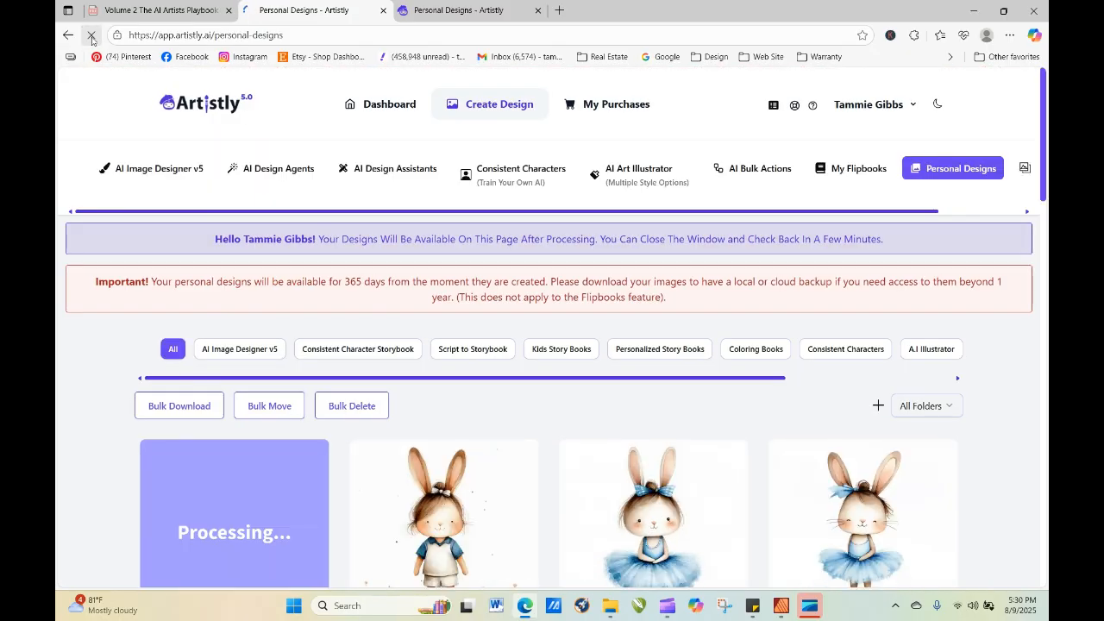
left_click(92, 36)
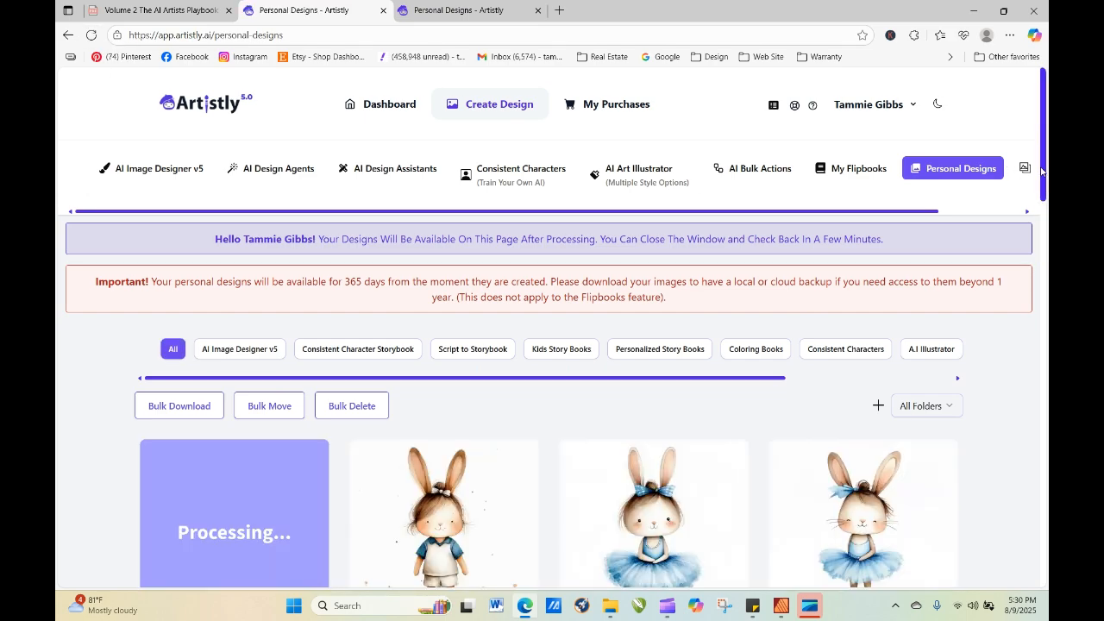
Re-generate the pending soccer uniform bunny with "with the number 44 on the jersey" added after "soccer uniform" in the prompt.
scroll(265, 387, "down", 2)
left_click(204, 343)
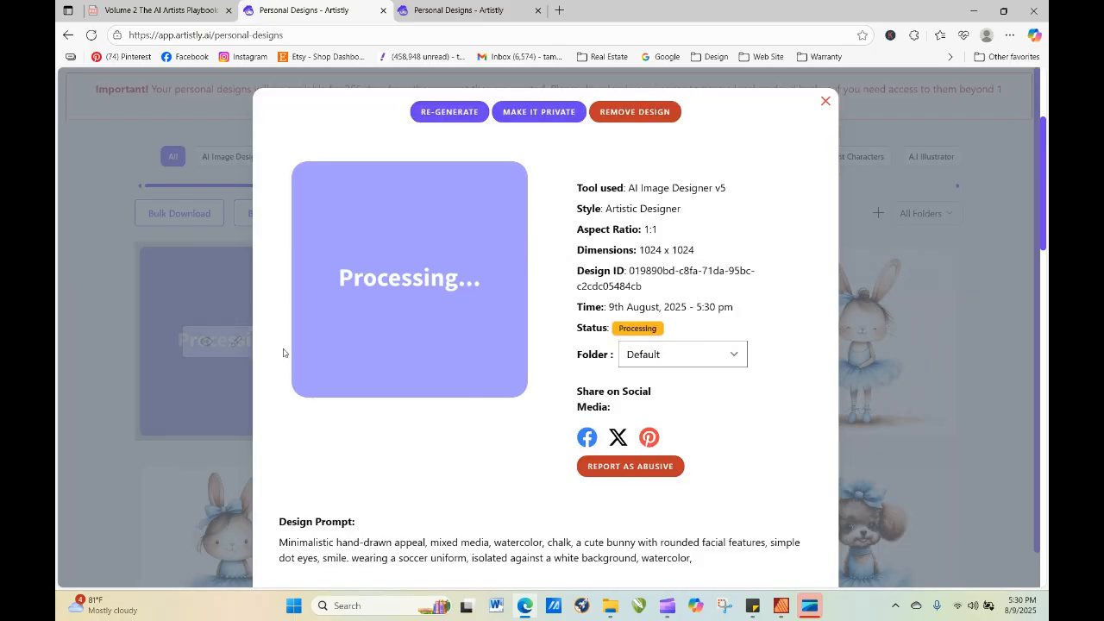
left_click(448, 112)
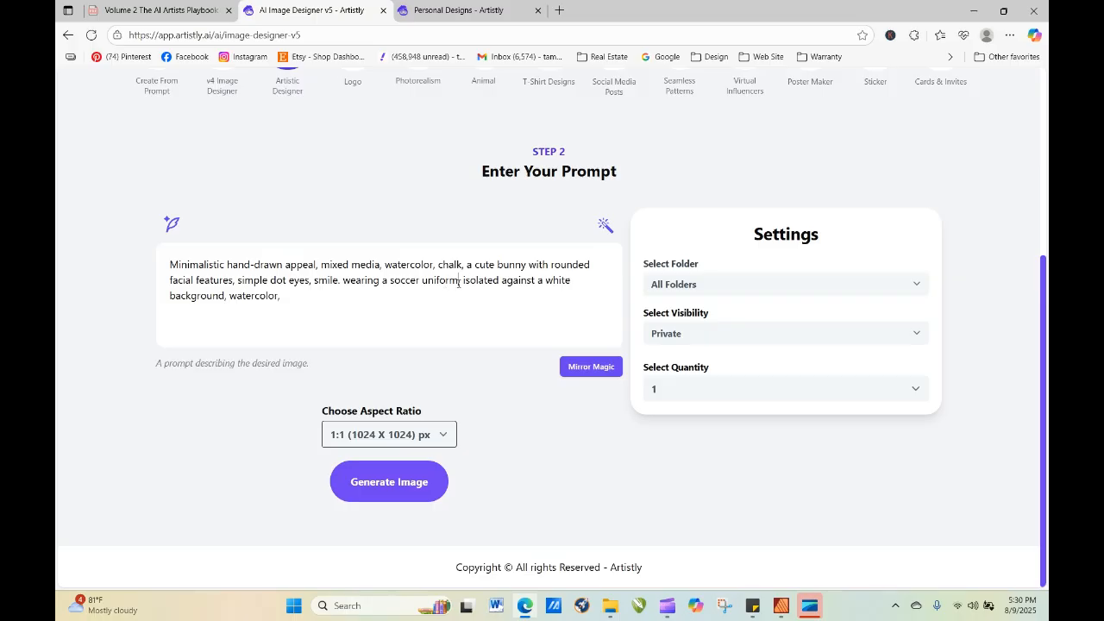
type("with the n ")
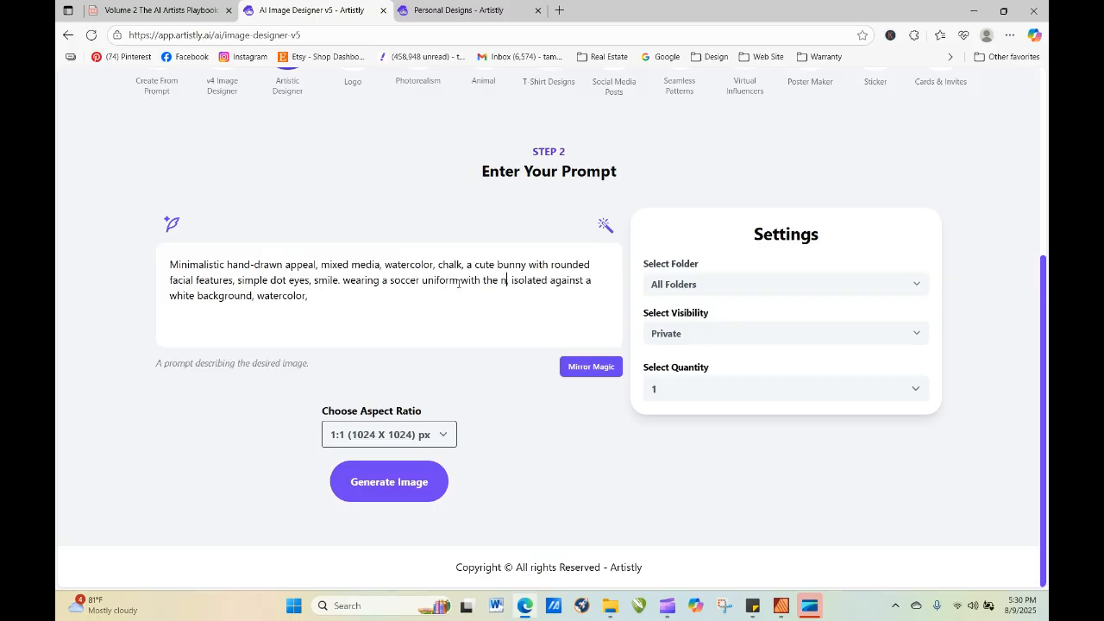
type("umber ")
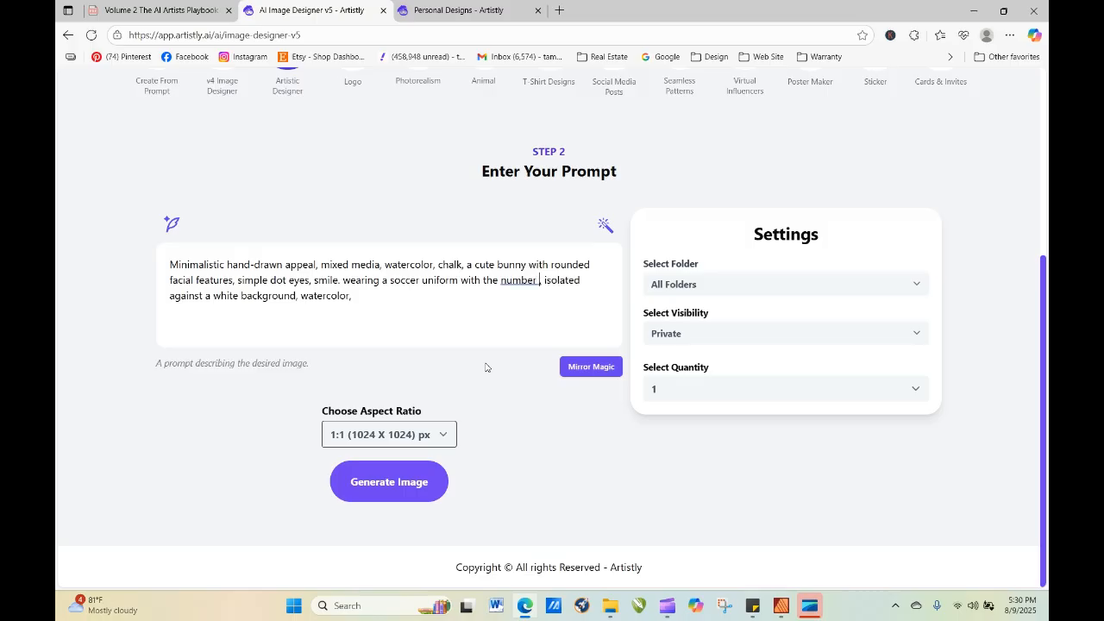
type("44 on th")
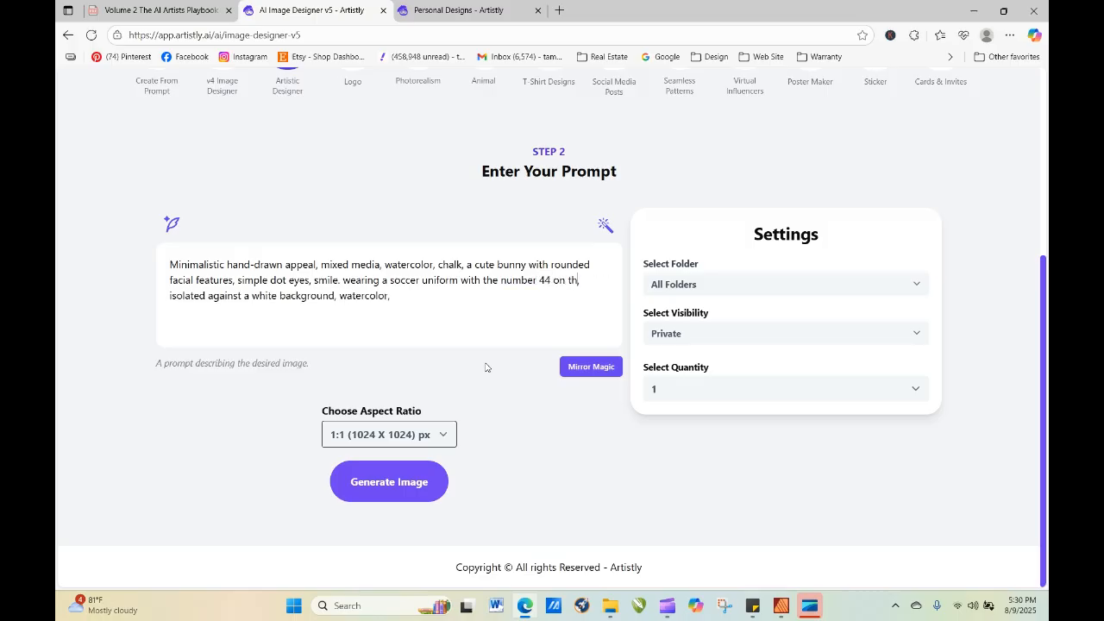
type("e jersey,")
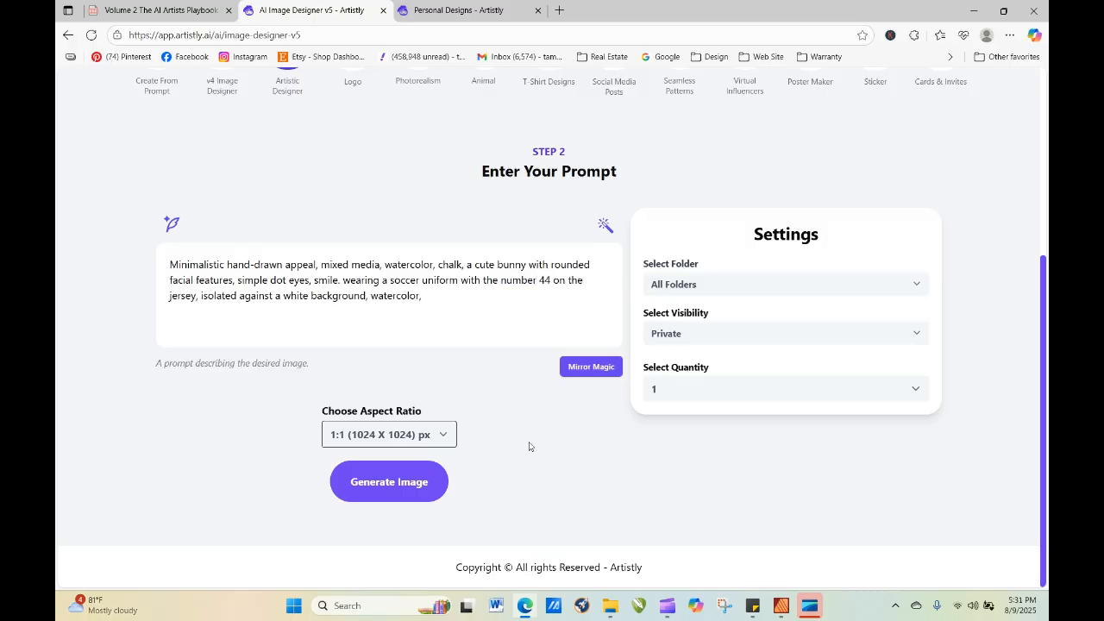
left_click(380, 484)
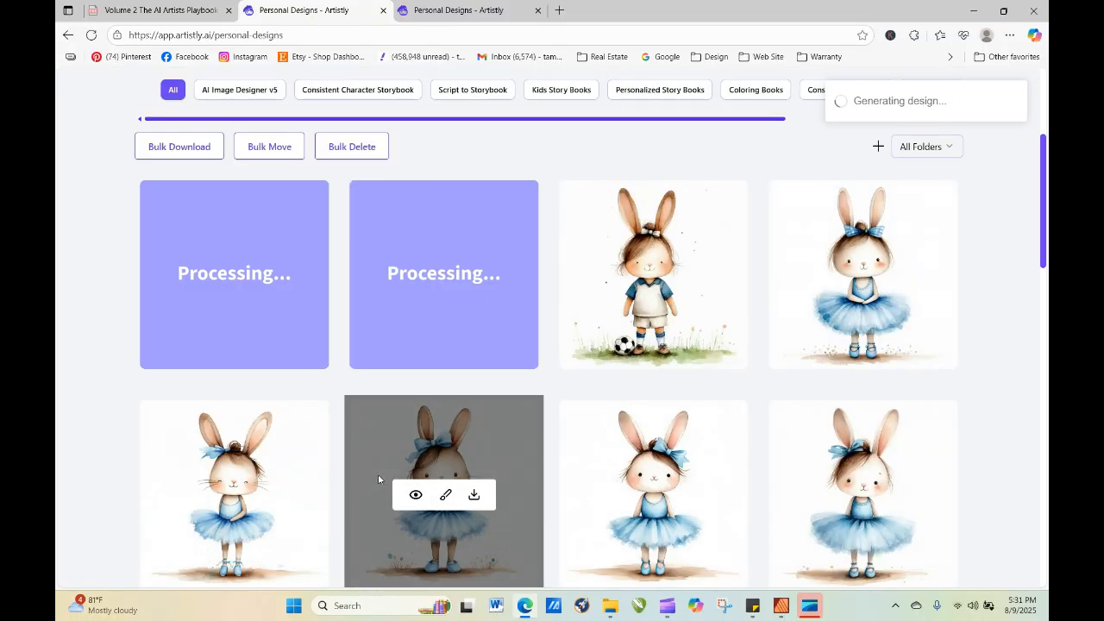
Refresh the gallery and re-generate the red-jersey soccer bunny with "isolated against a white background" moved to the end of the prompt, after "watercolor,".
left_click(90, 36)
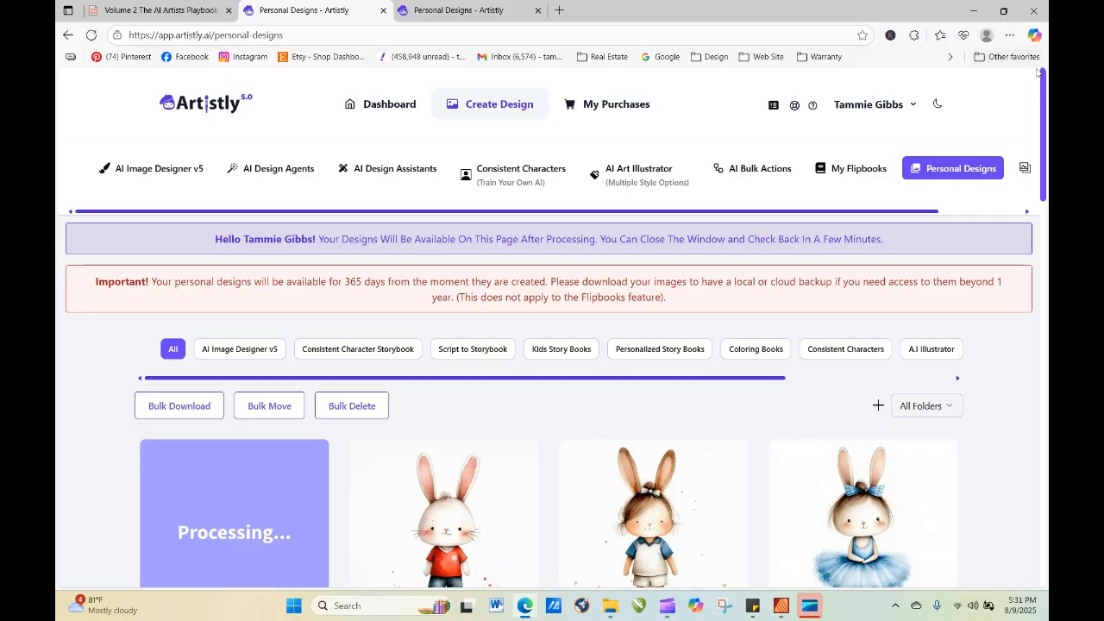
left_click_drag(1040, 95, 1039, 129)
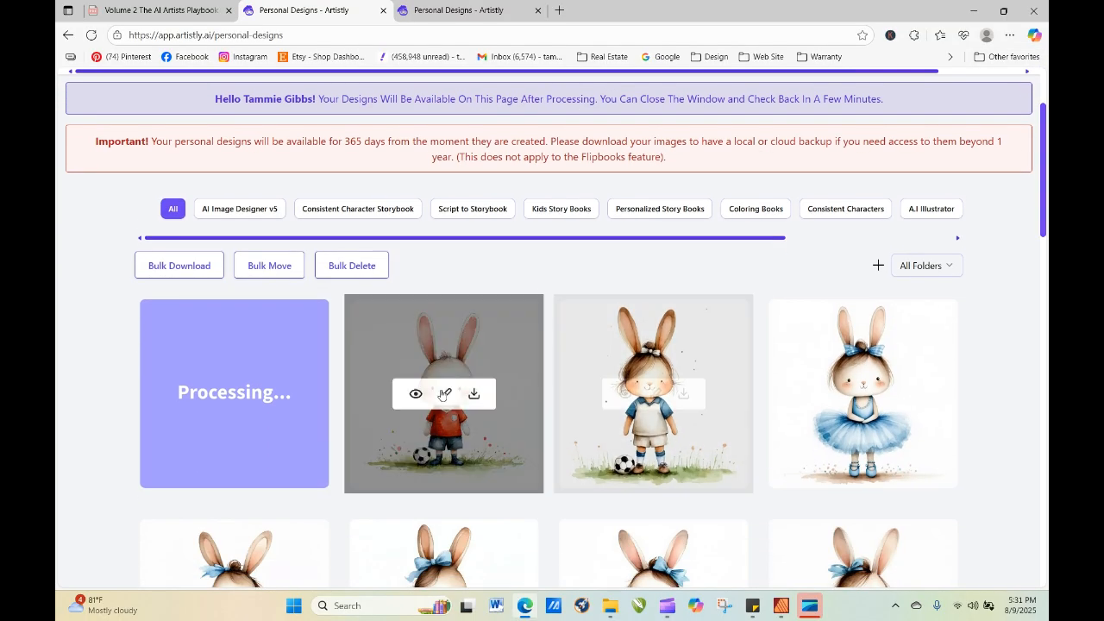
left_click(417, 393)
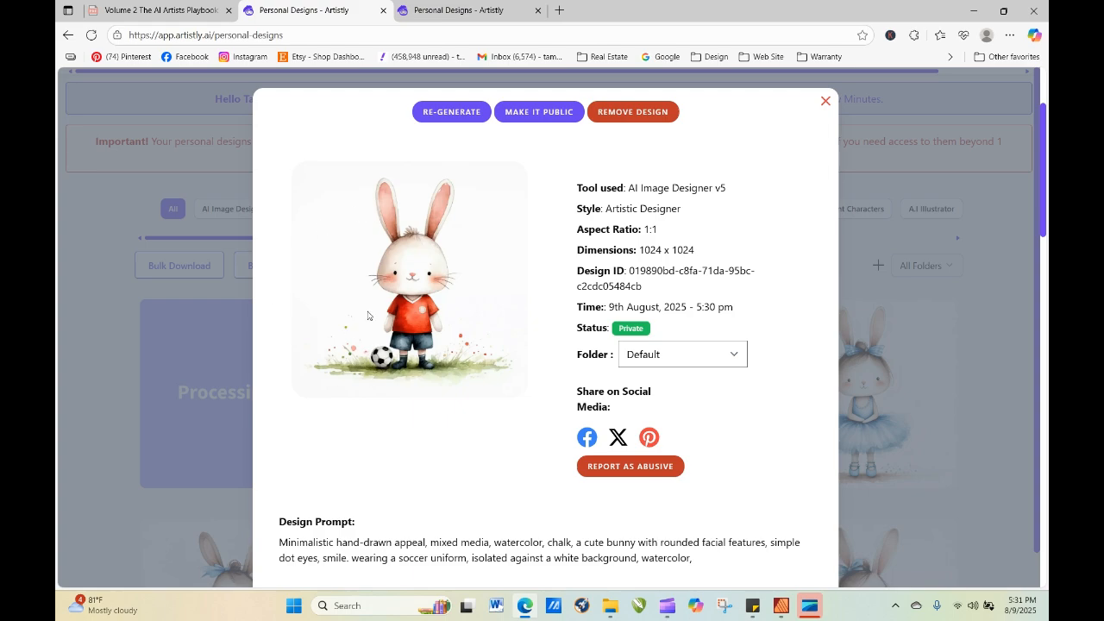
left_click(460, 114)
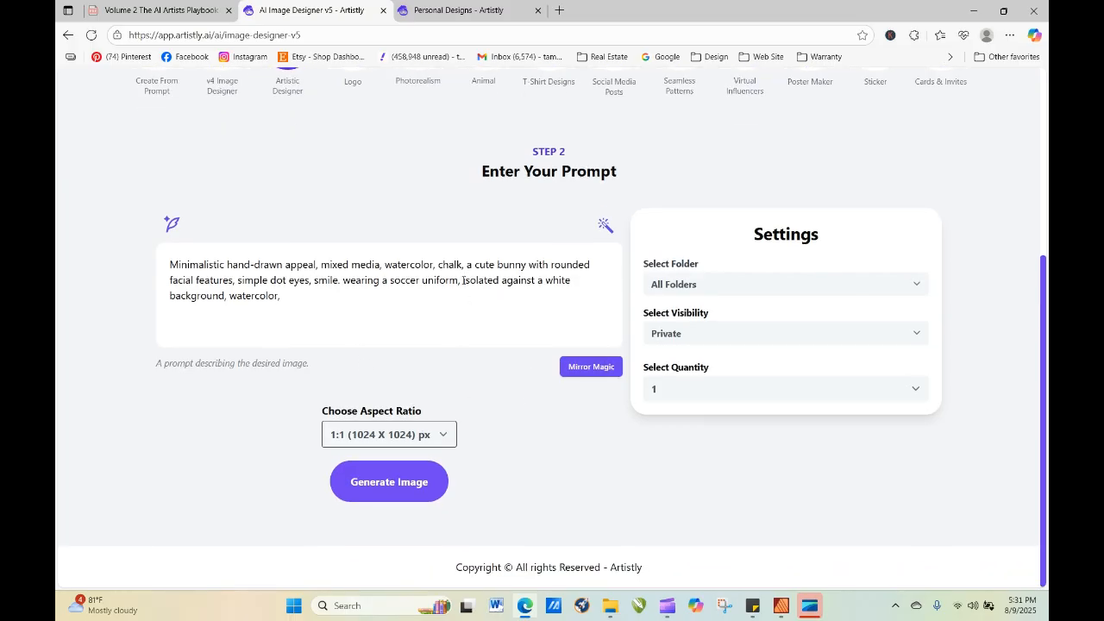
left_click_drag(463, 281, 536, 306)
left_click_drag(381, 297, 282, 297)
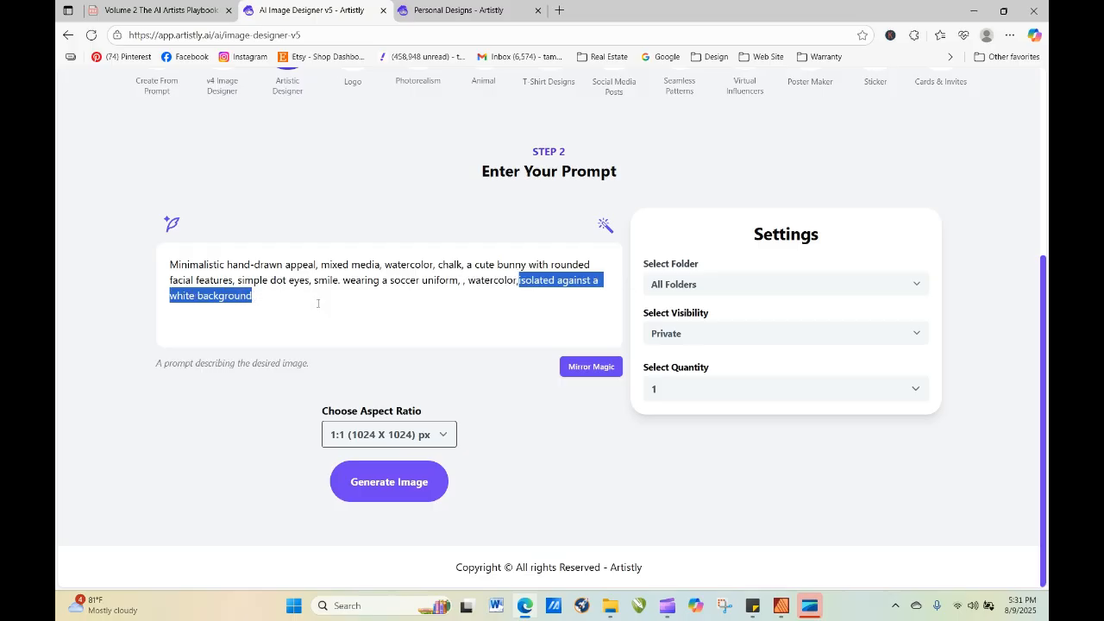
left_click(516, 283)
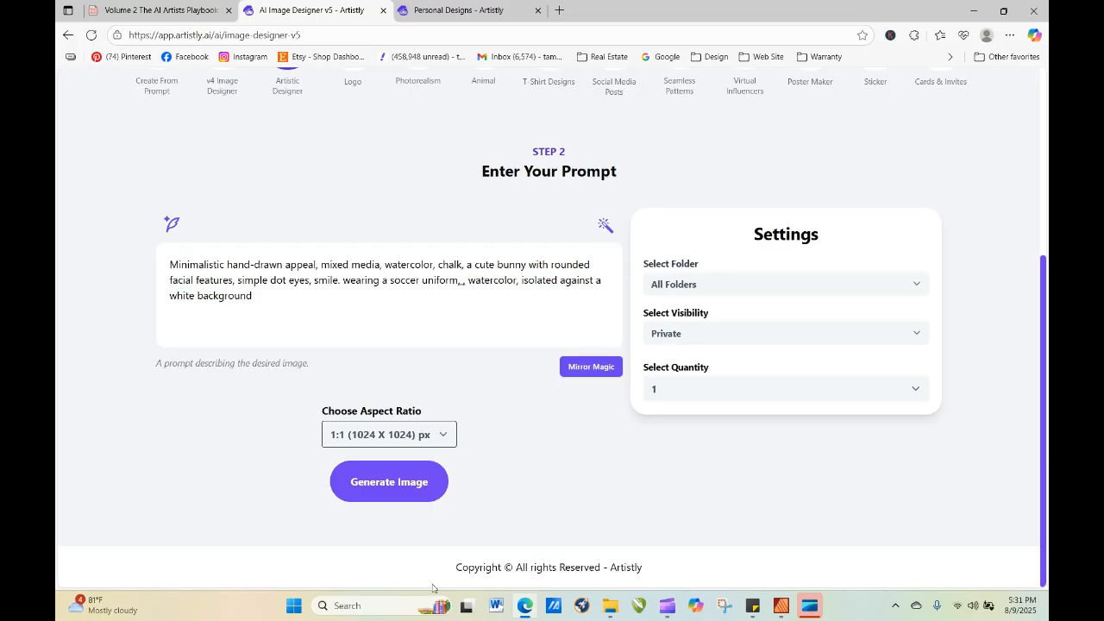
left_click(380, 482)
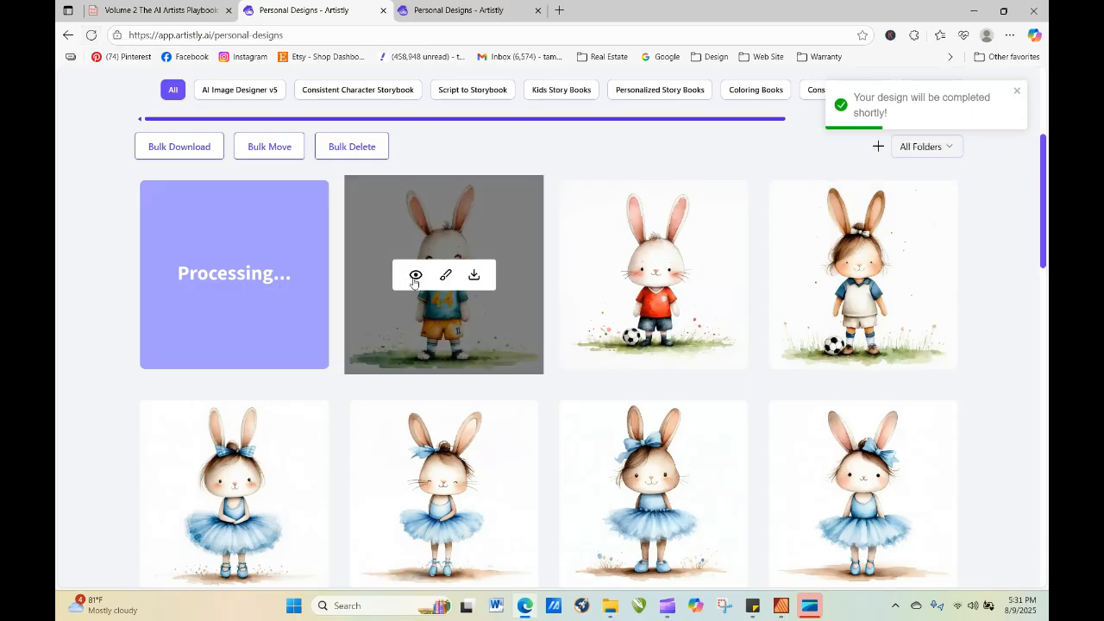
Inspect the bunny wearing the number 44 jersey and re-generate it with the same prompt and a quantity of 4.
left_click(413, 274)
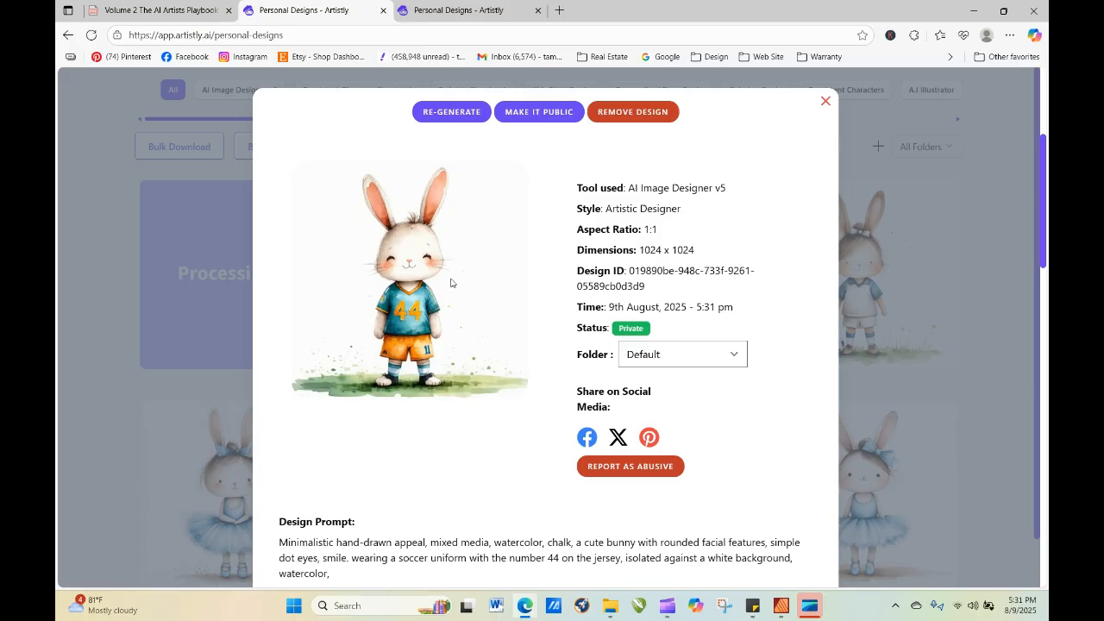
left_click(826, 101)
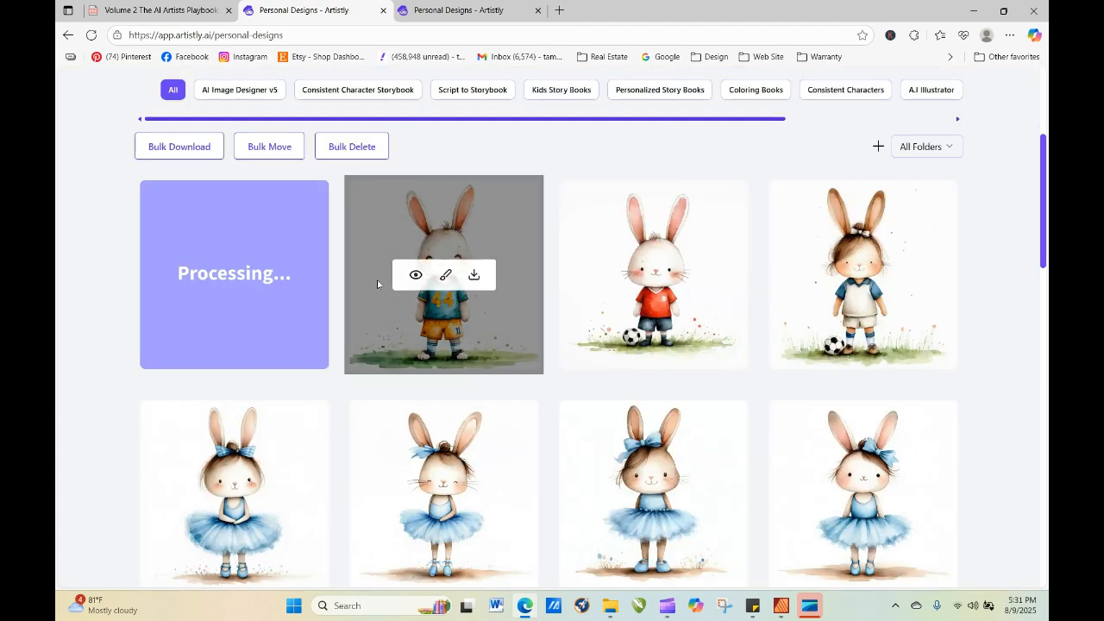
left_click(416, 274)
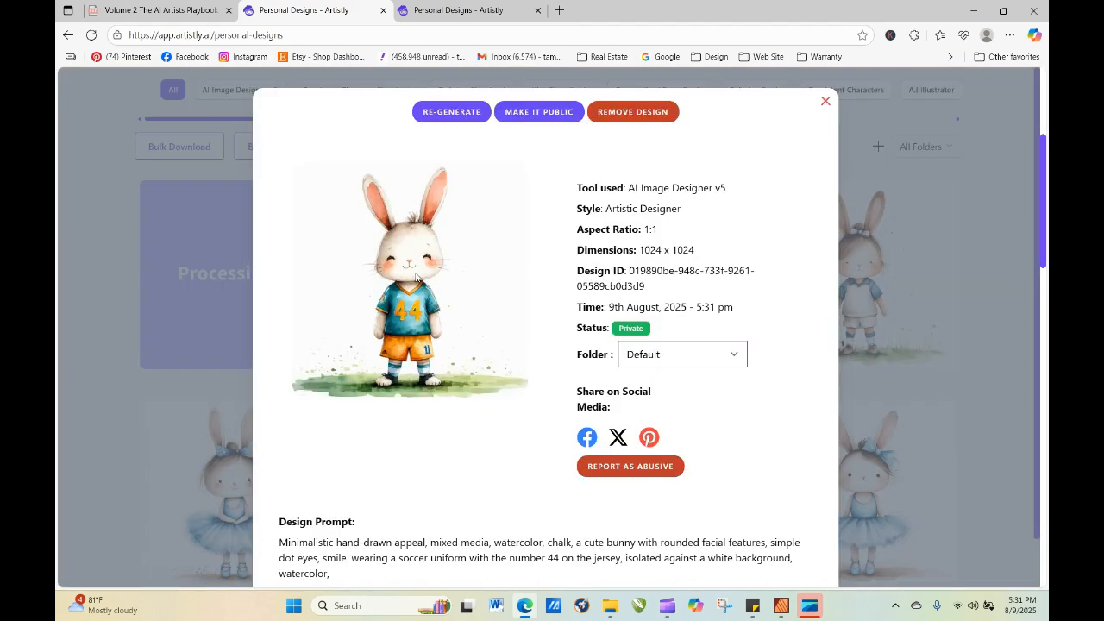
left_click(453, 112)
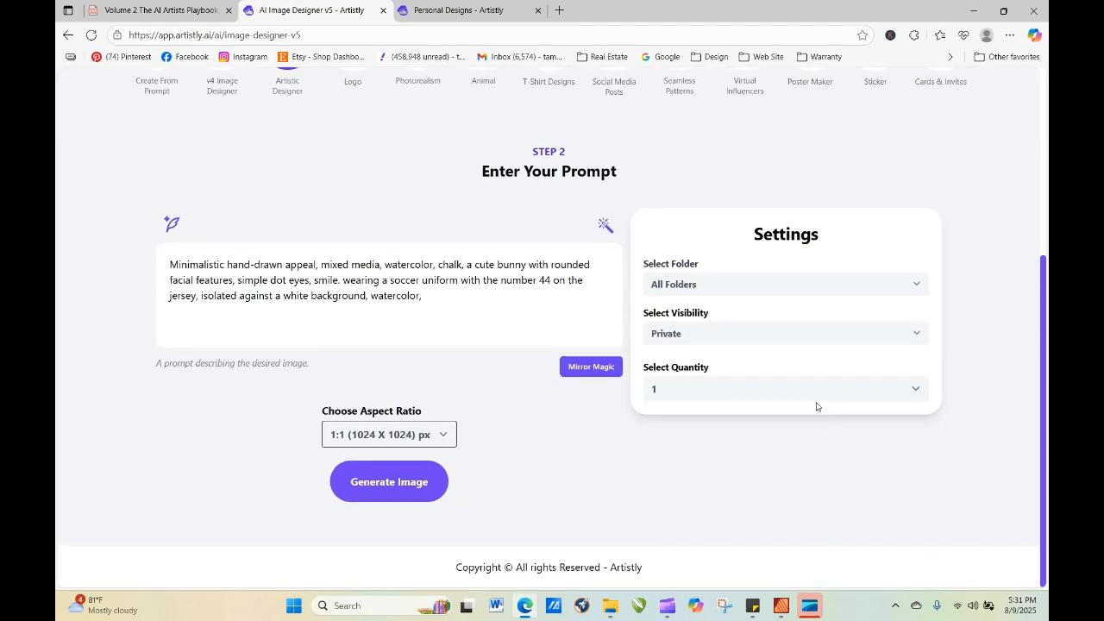
left_click(811, 393)
left_click(759, 469)
left_click(429, 485)
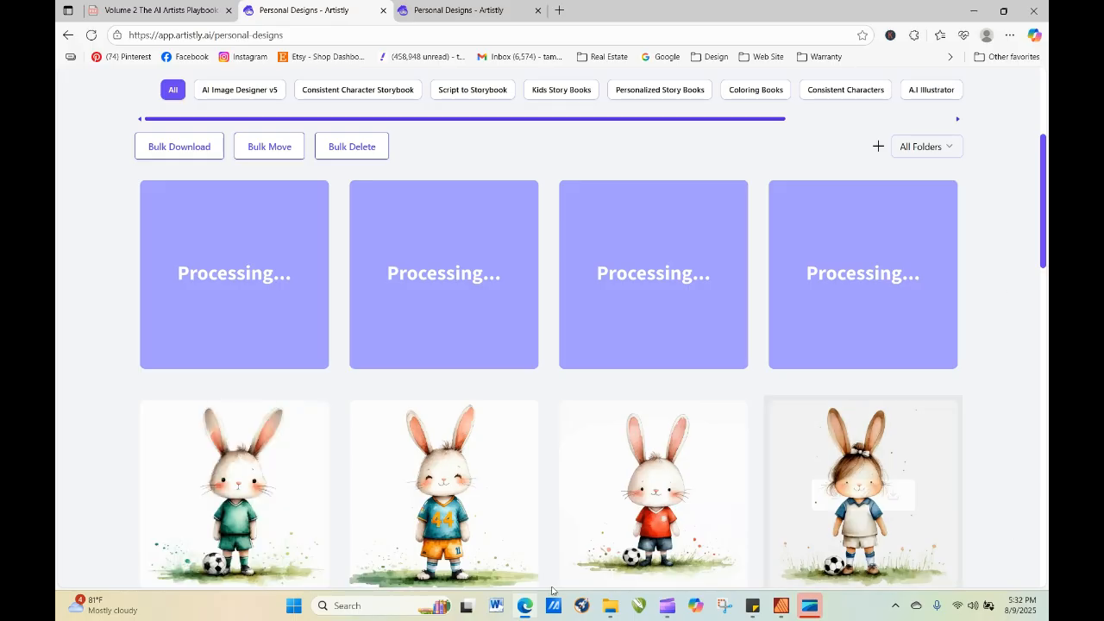
Examine the enlarged image and design prompt of the bunny in the green soccer uniform.
mouse_move(296, 421)
left_click(207, 495)
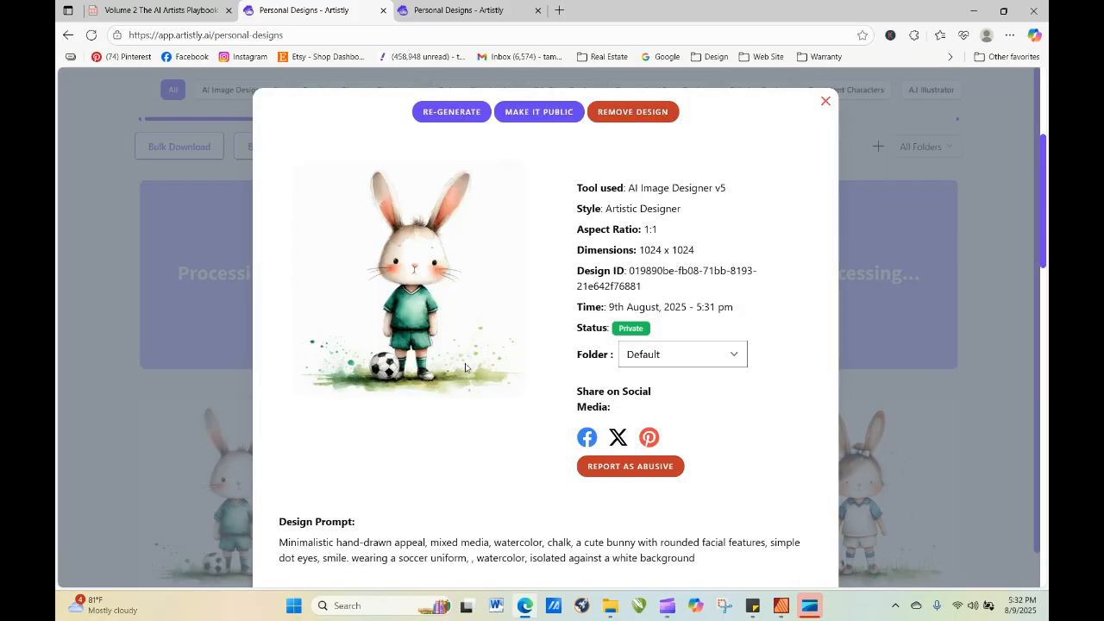
left_click(826, 101)
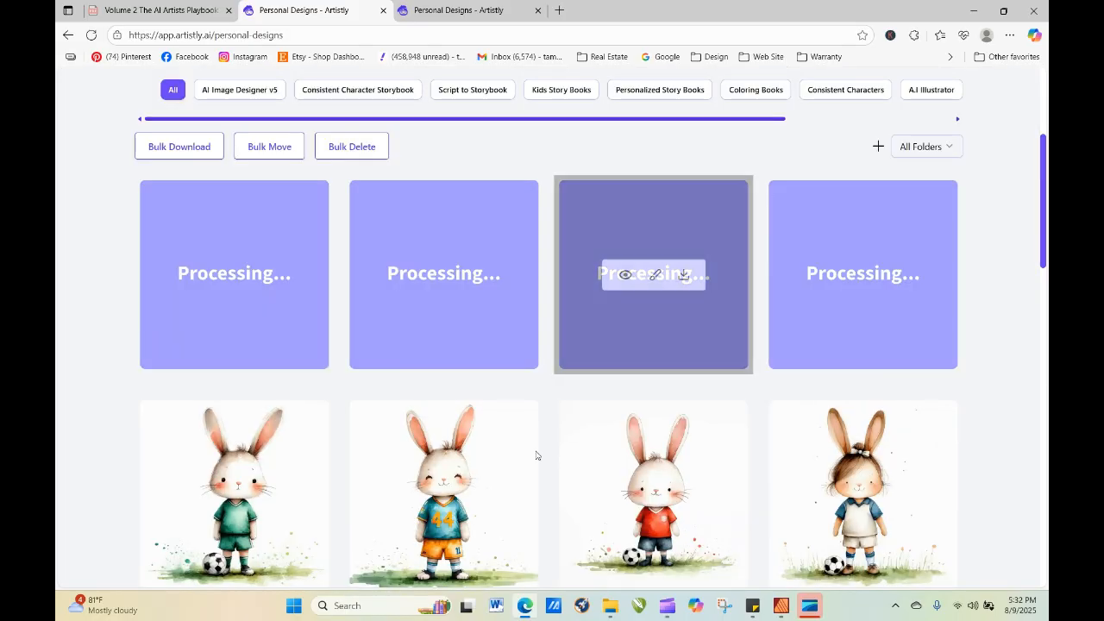
Refresh the personal designs gallery repeatedly to check on the four pending number 44 soccer bunnies.
mouse_move(472, 494)
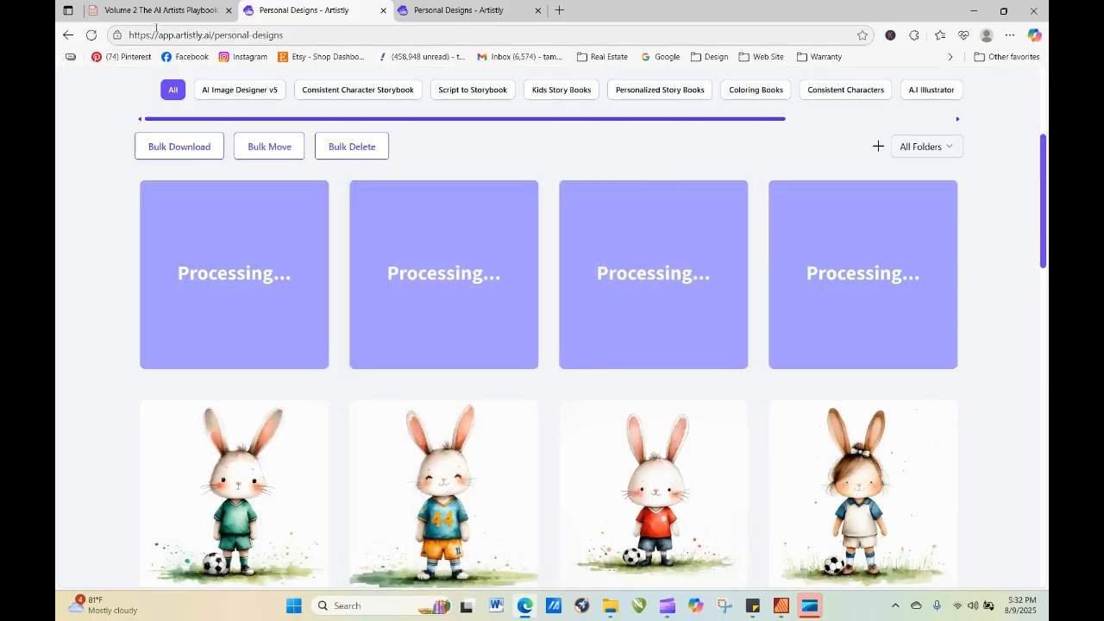
left_click(91, 35)
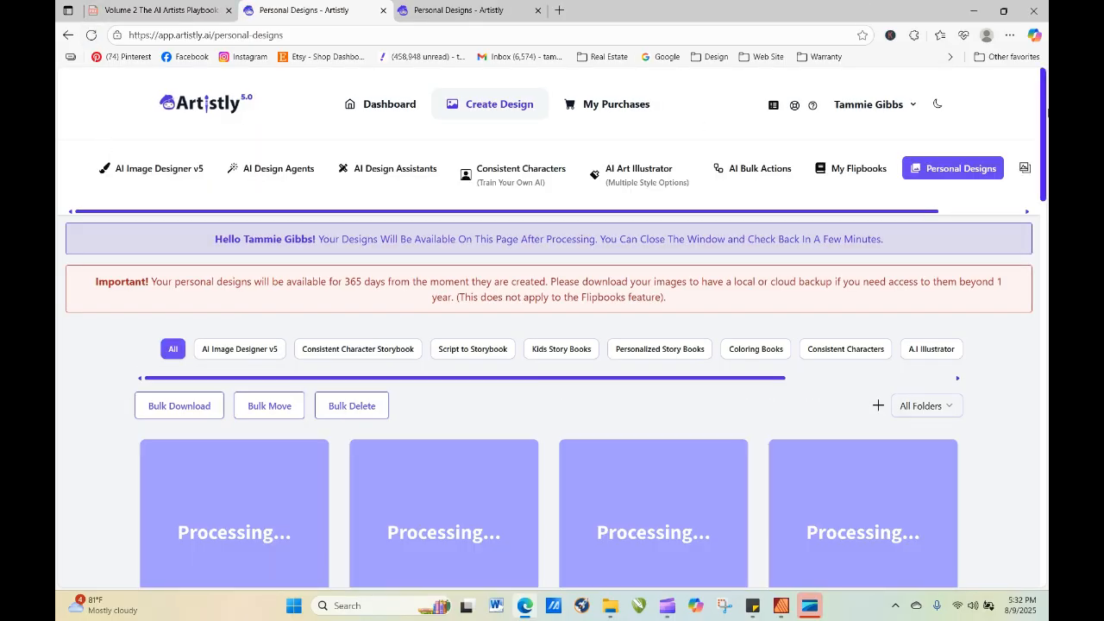
scroll(1046, 107, "down", 3)
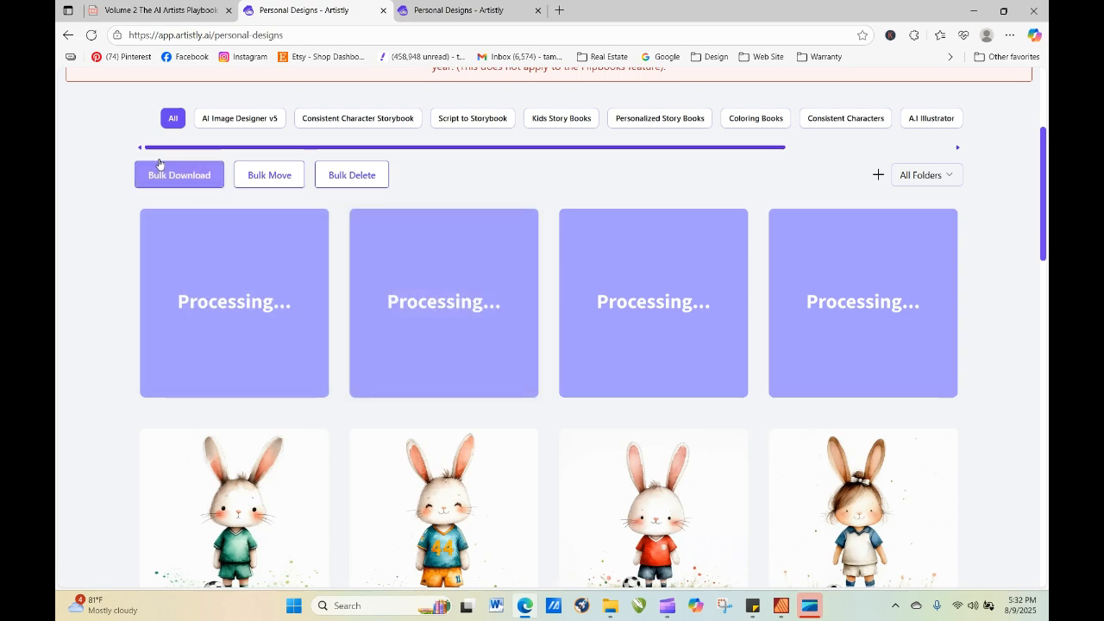
left_click(95, 36)
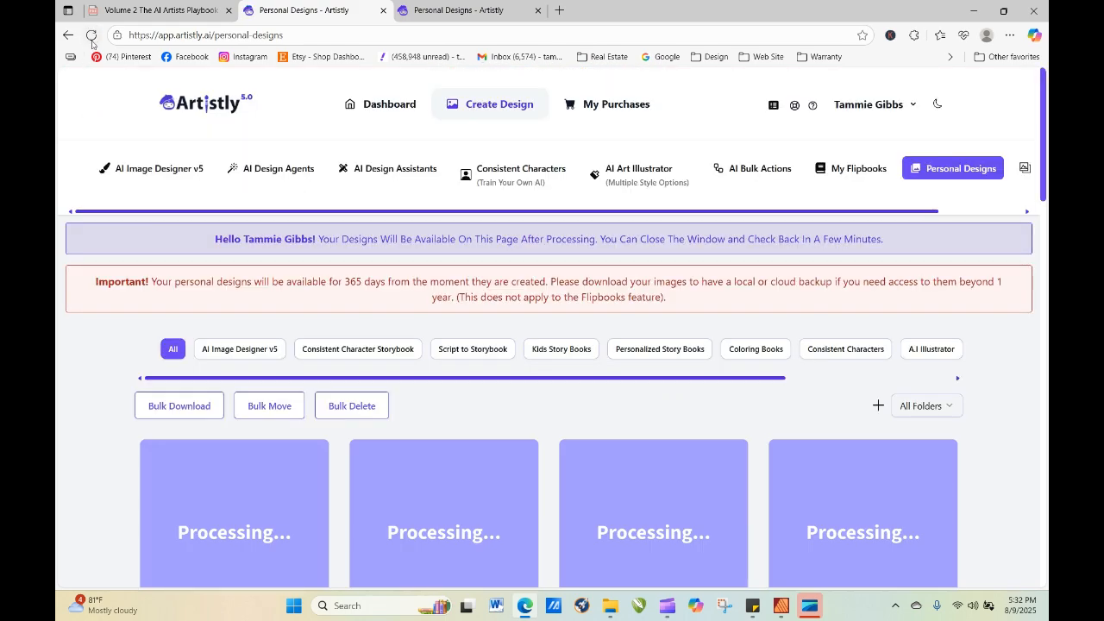
left_click(92, 43)
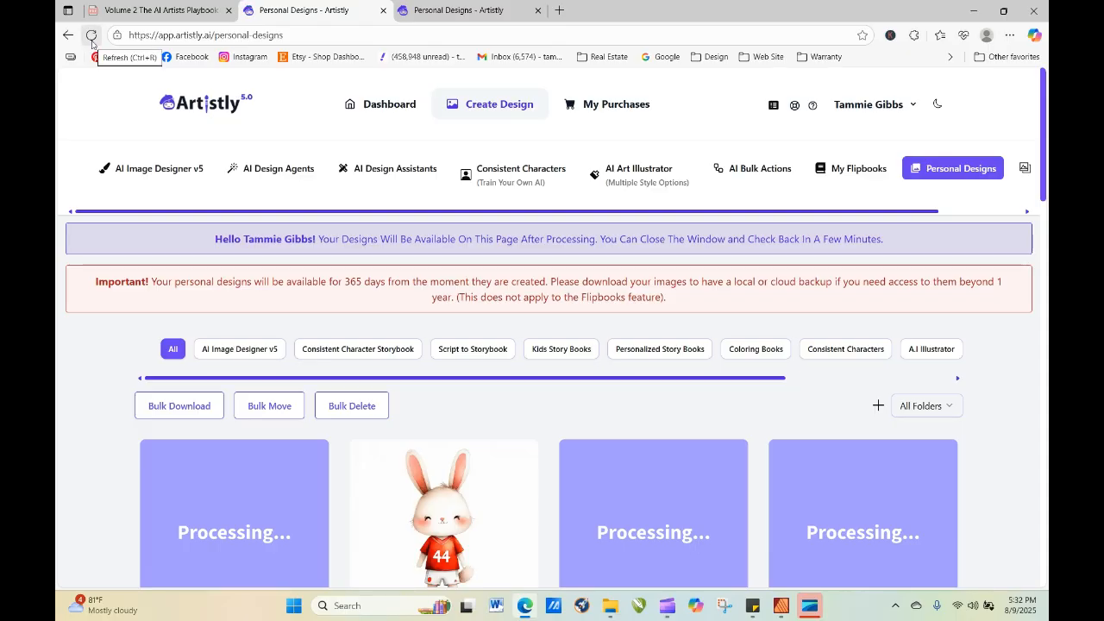
left_click(92, 35)
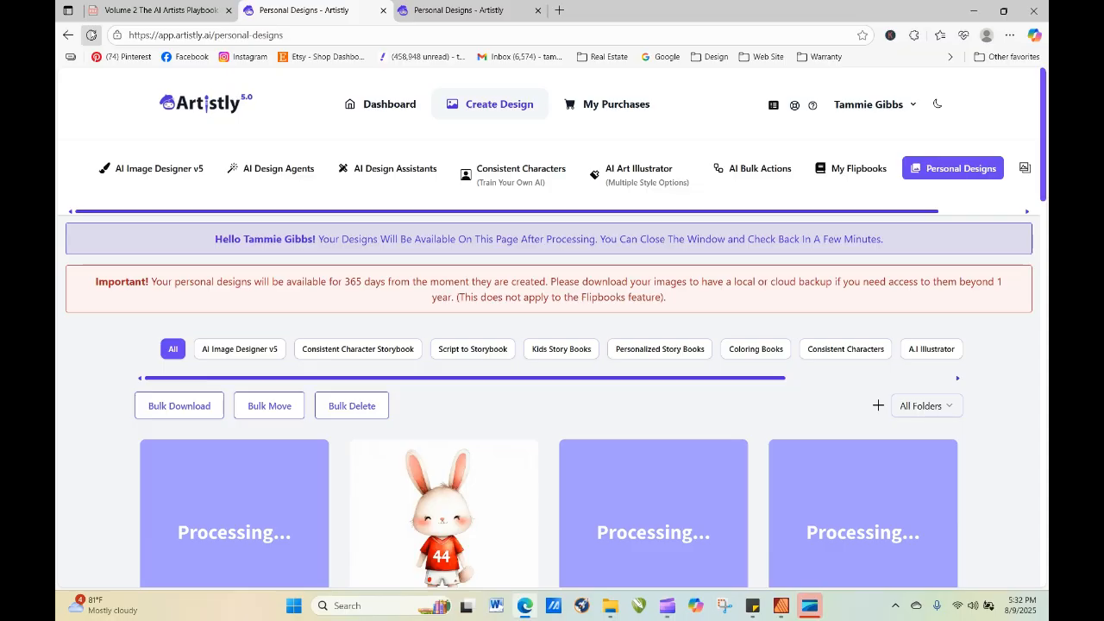
left_click(95, 14)
left_click(330, 15)
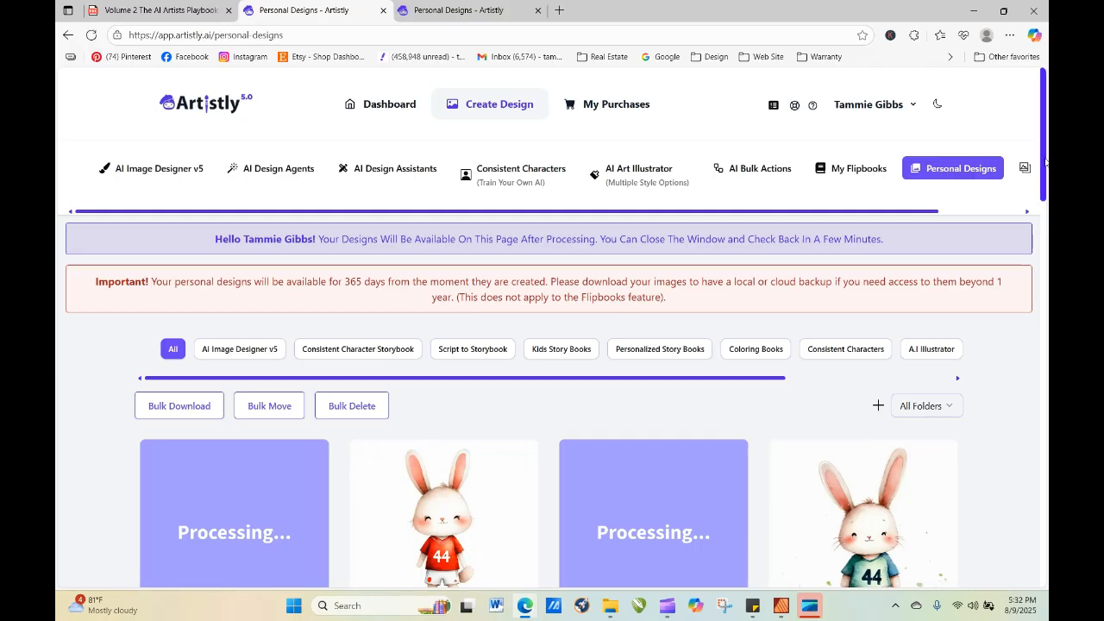
left_click_drag(1046, 162, 1045, 206)
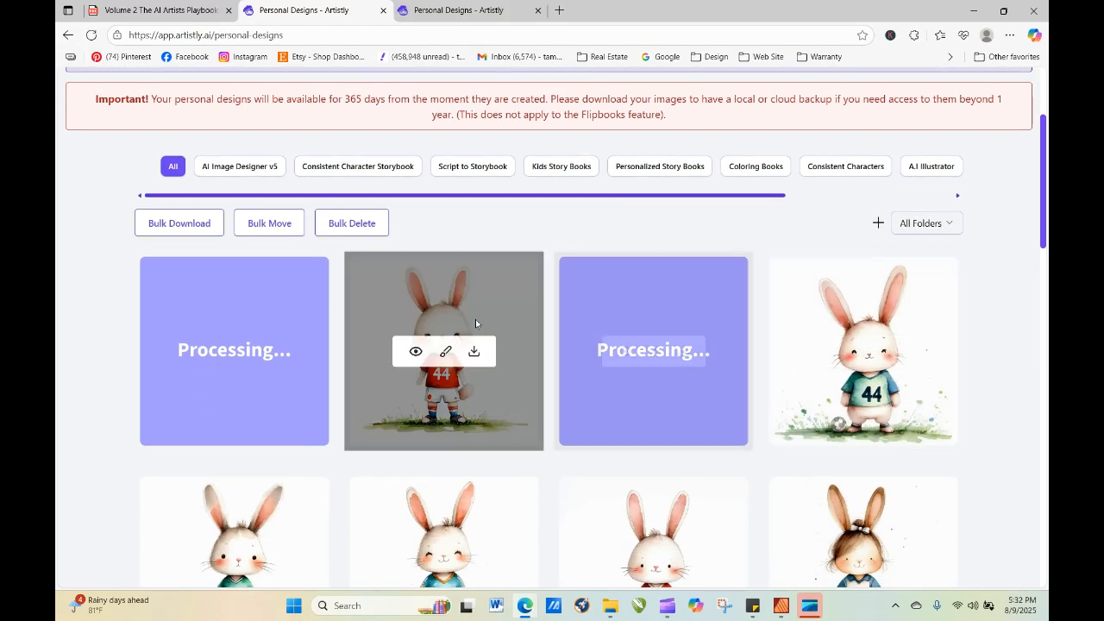
left_click(90, 35)
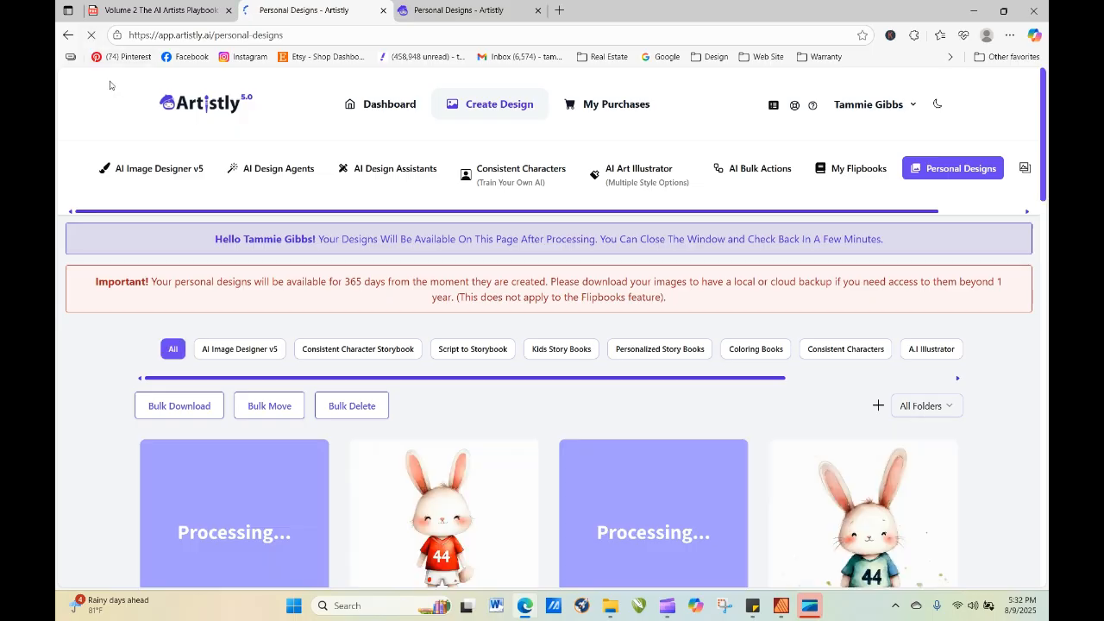
left_click(92, 35)
left_click(92, 35)
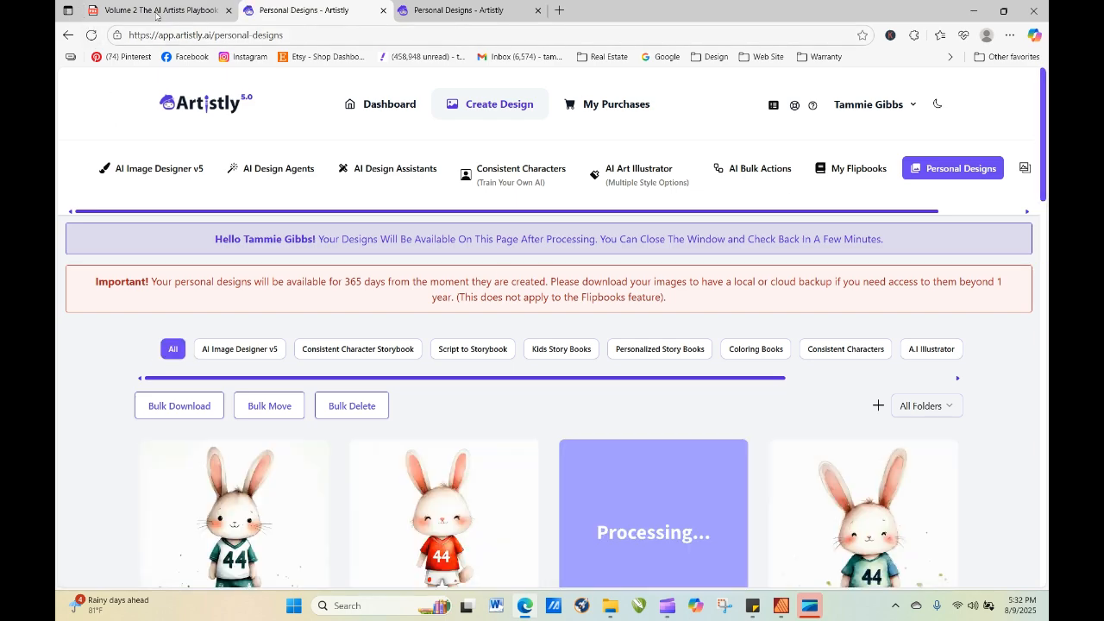
left_click(91, 34)
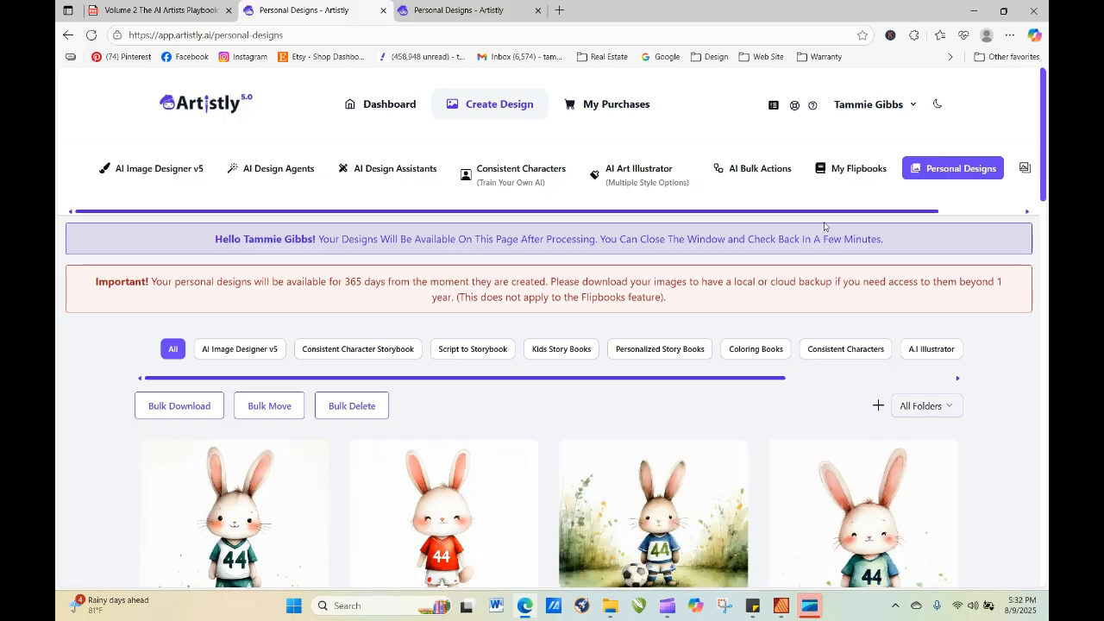
Review the four new number 44 soccer bunnies and open the details of the one in the red jersey.
left_click_drag(1045, 123, 1045, 186)
mouse_move(429, 281)
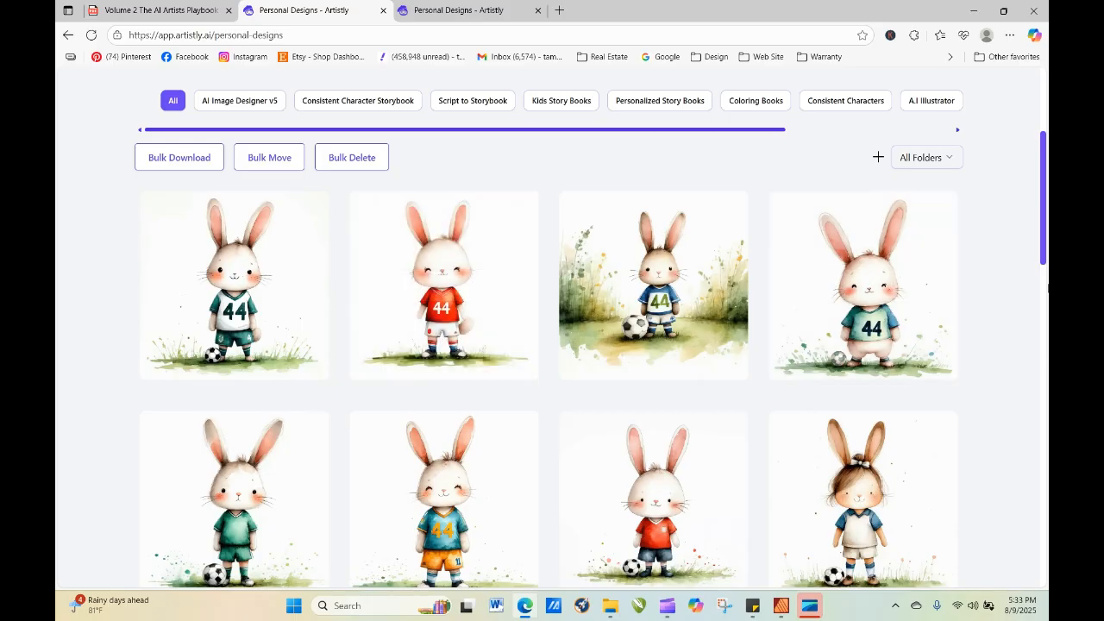
scroll(656, 411, "up", 3)
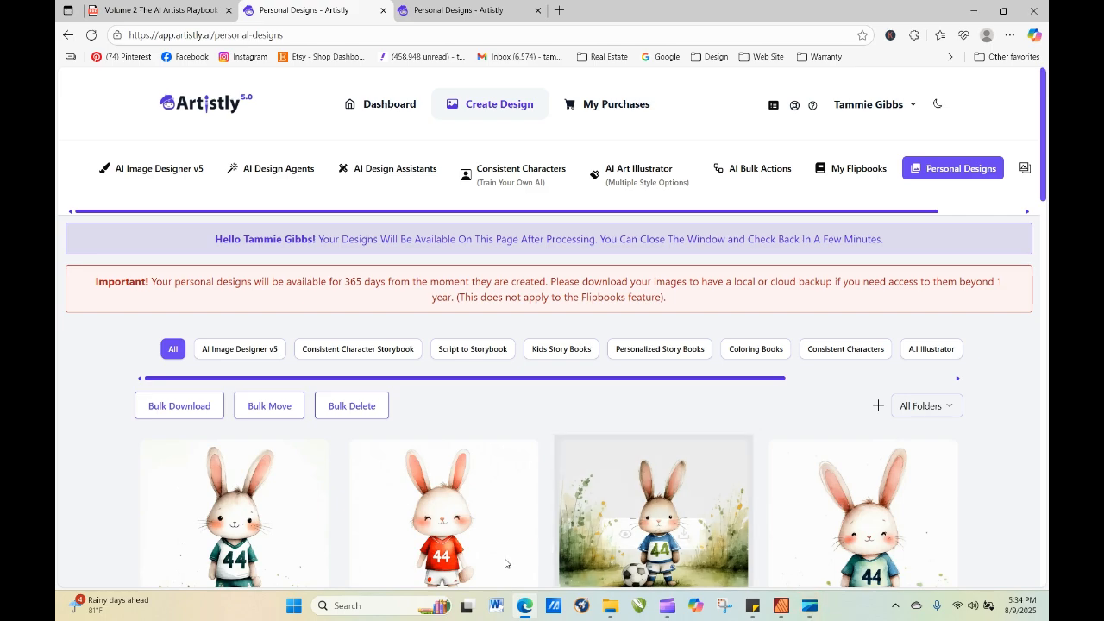
left_click(420, 536)
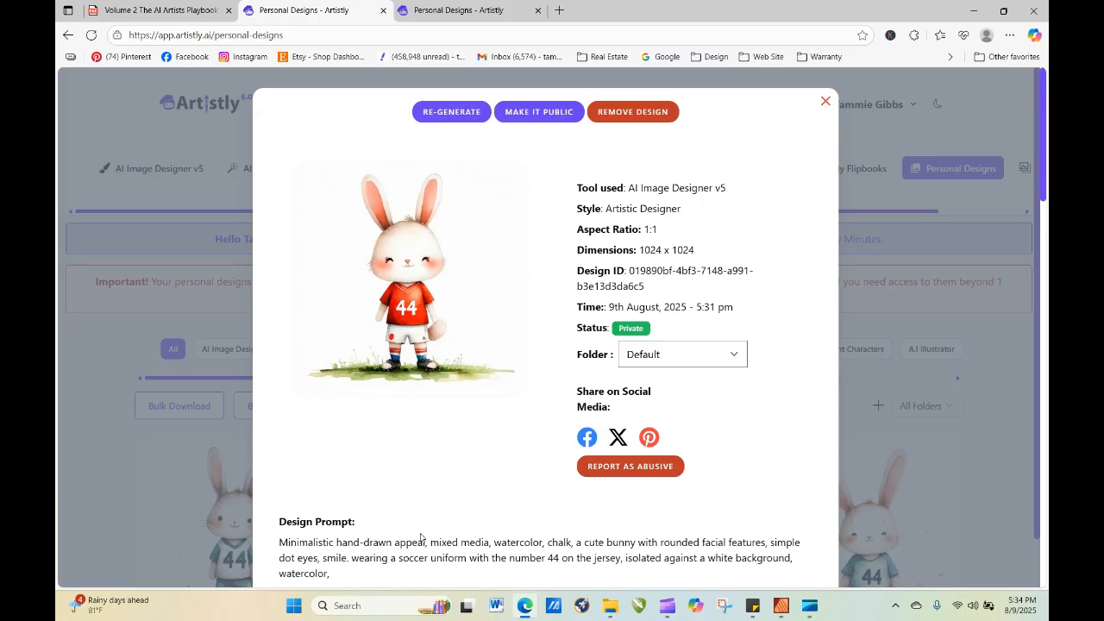
Re-generate from the red-jersey bunny design, replacing "bunny with" in its prompt with "flower cart".
left_click(466, 114)
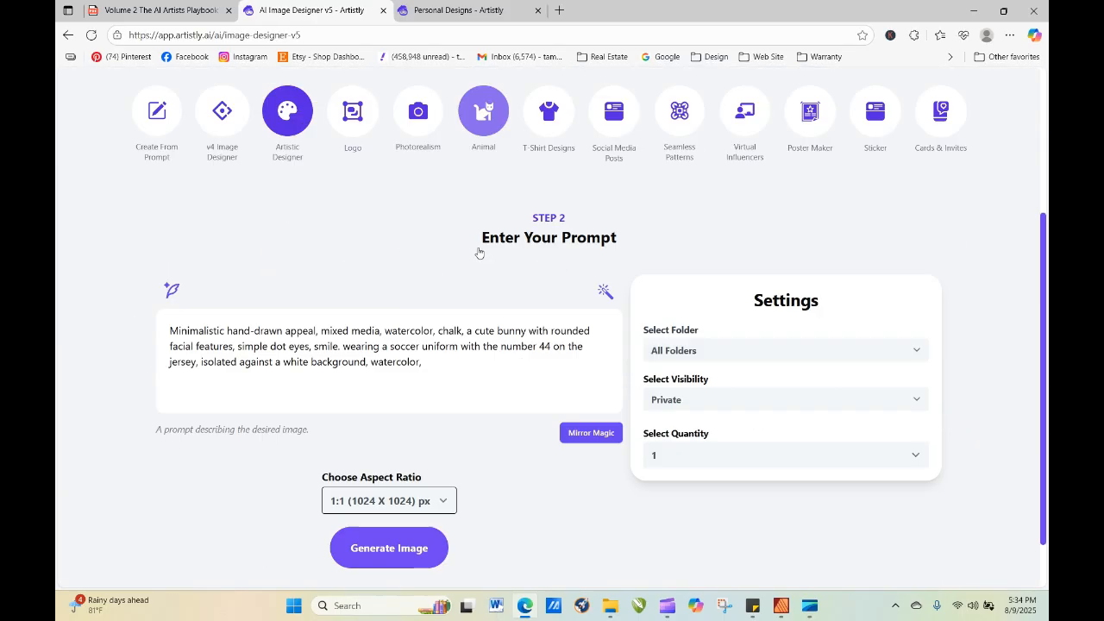
scroll(403, 311, "down", 1)
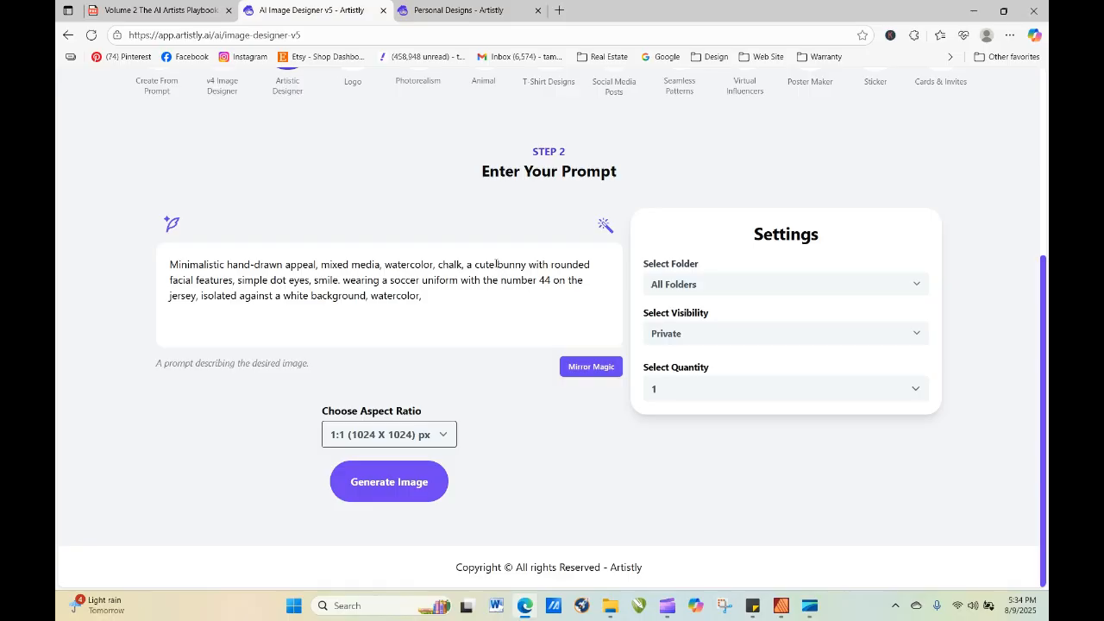
left_click_drag(497, 264, 547, 268)
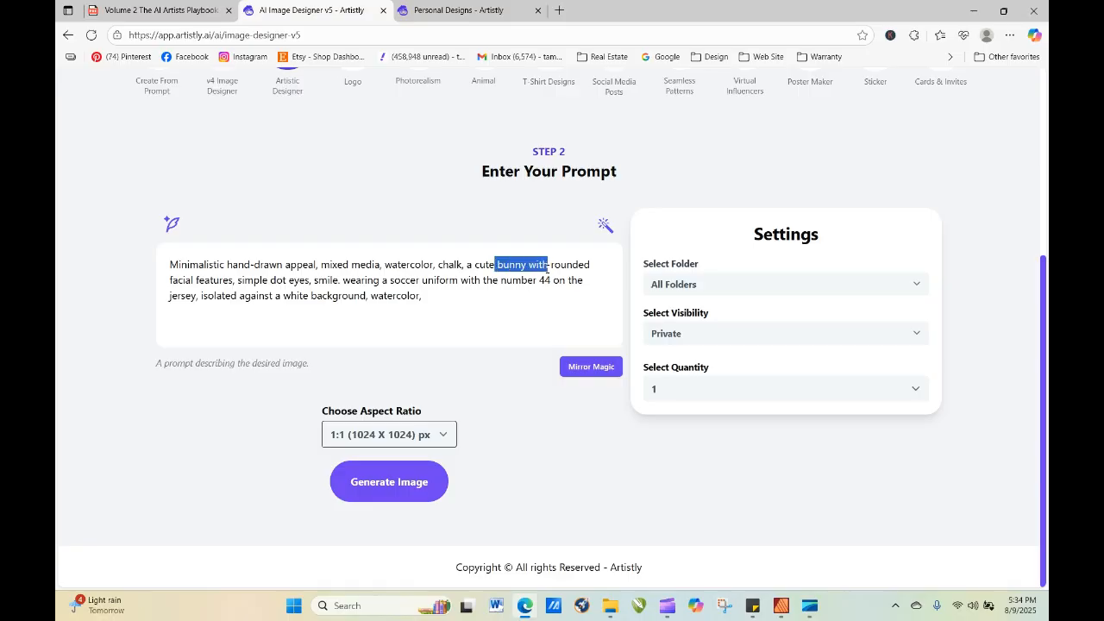
type("flower")
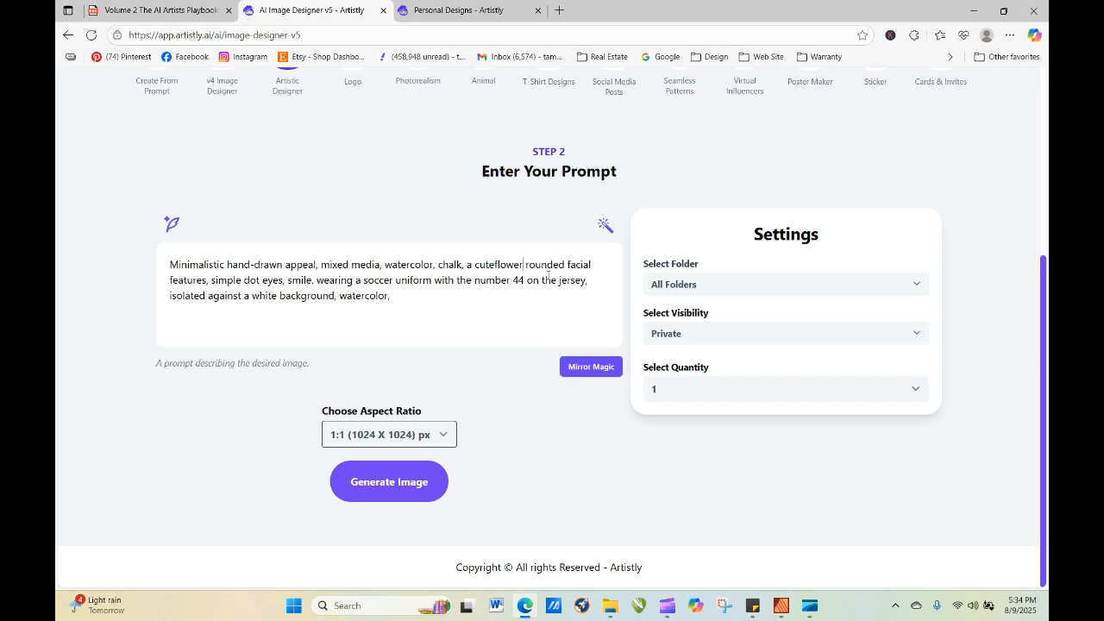
key("BackSpace")
key("BackSpace")
key("BackSpace")
key("BackSpace")
key("BackSpace")
key("BackSpace")
type("flower c")
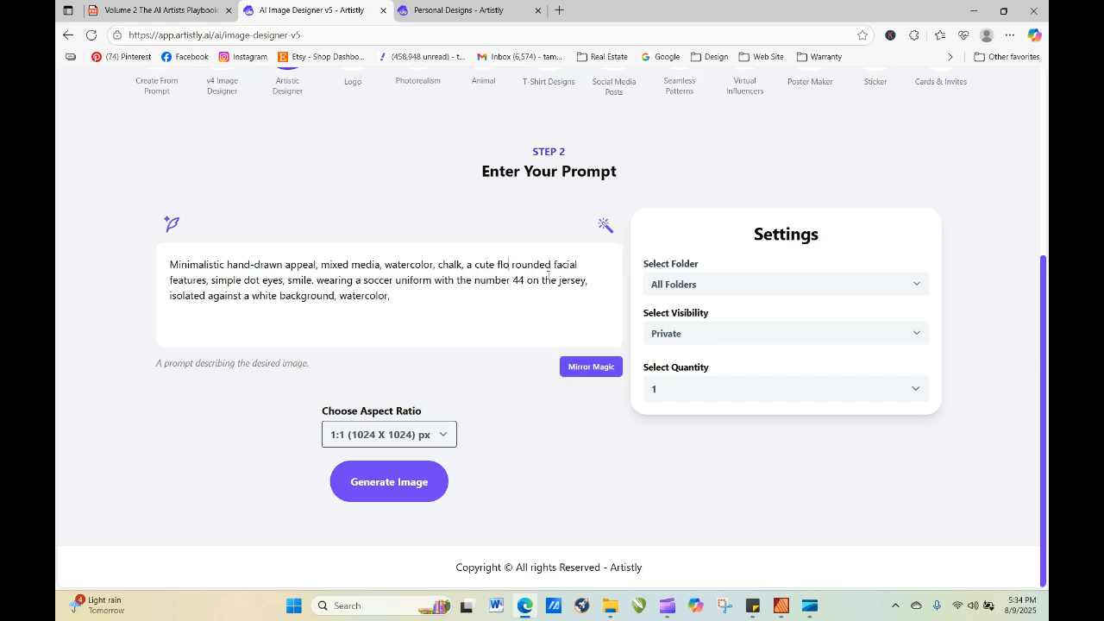
type("art")
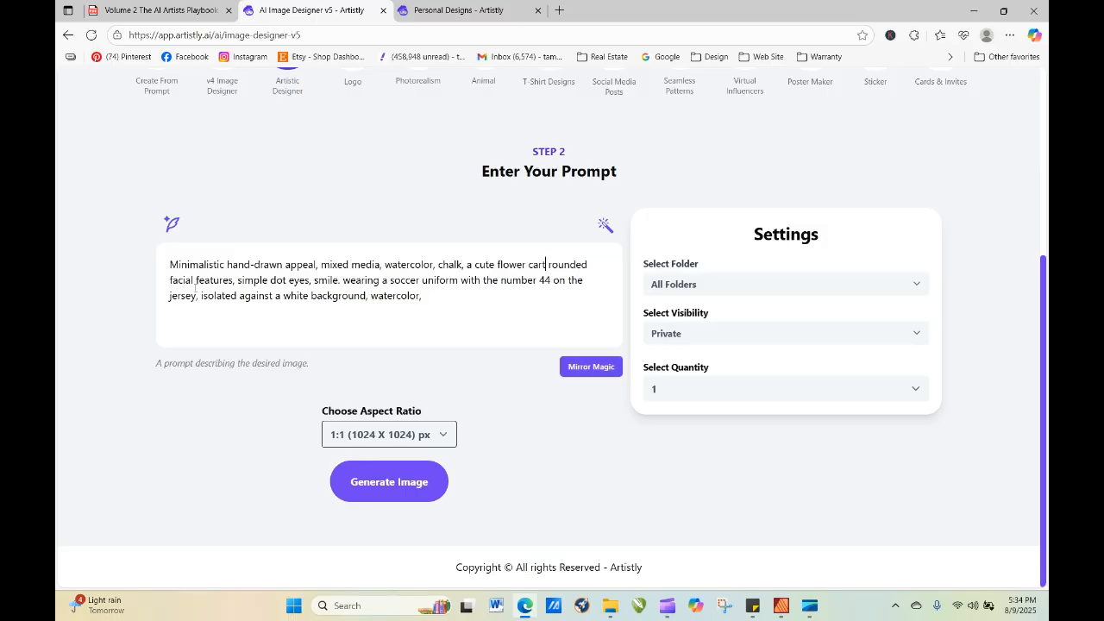
Remove the character wording "facial", "dot eyes" and "smile." from the flower cart prompt.
left_click_drag(195, 282, 154, 290)
key("BackSpace")
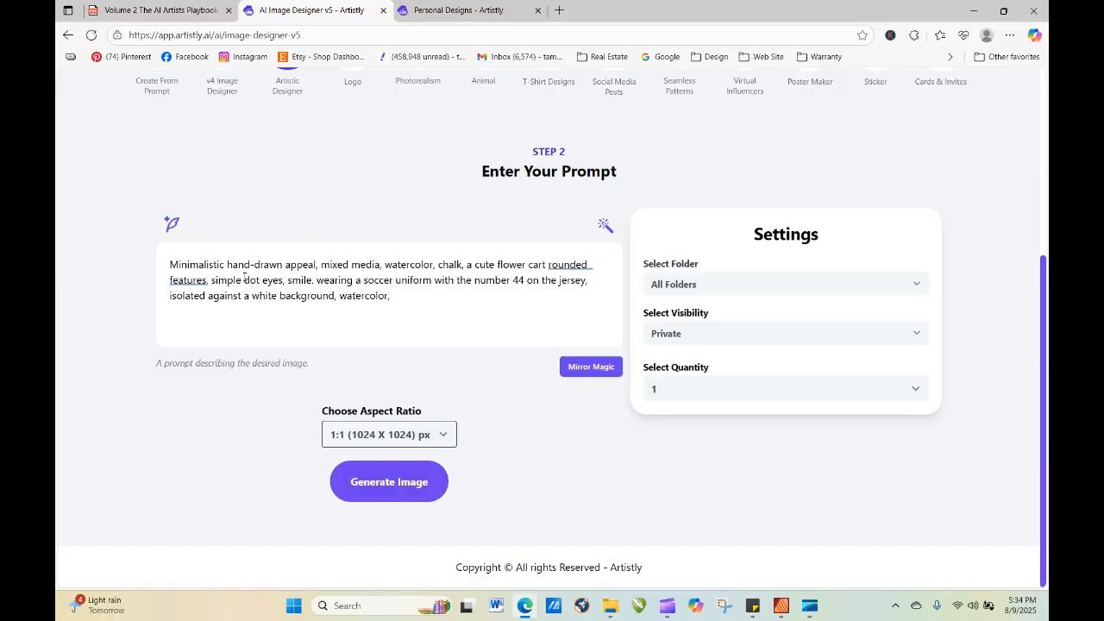
left_click_drag(244, 278, 283, 281)
key("BackSpace")
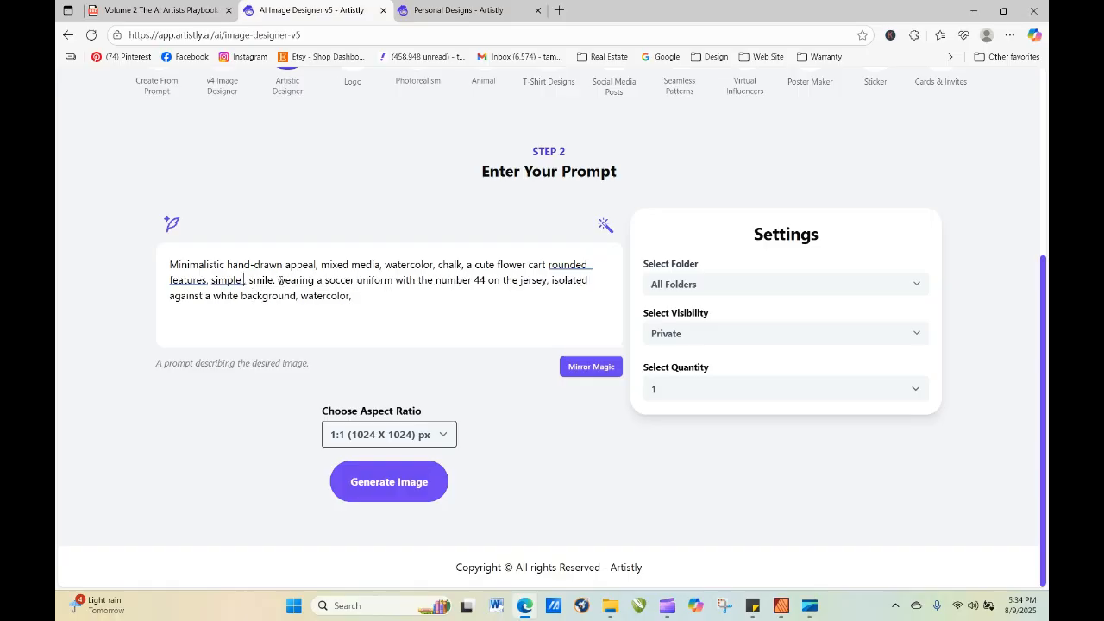
left_click_drag(278, 279, 248, 280)
key("BackSpace")
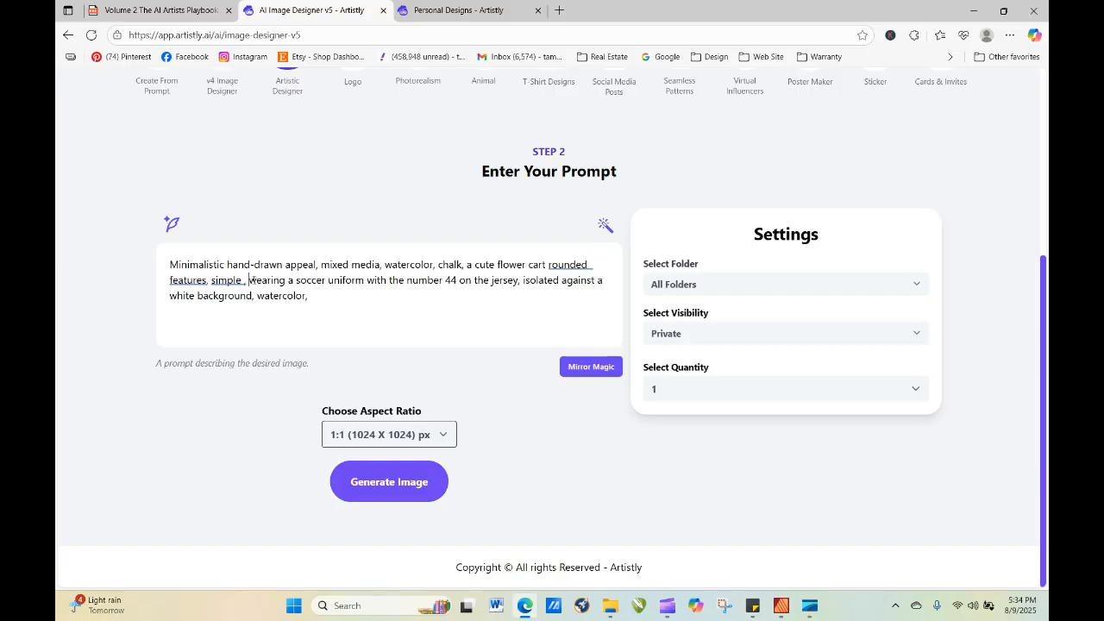
Insert "filled with lovely autumn flowers in baskets," into the prompt before the soccer uniform wording.
type("filled wi")
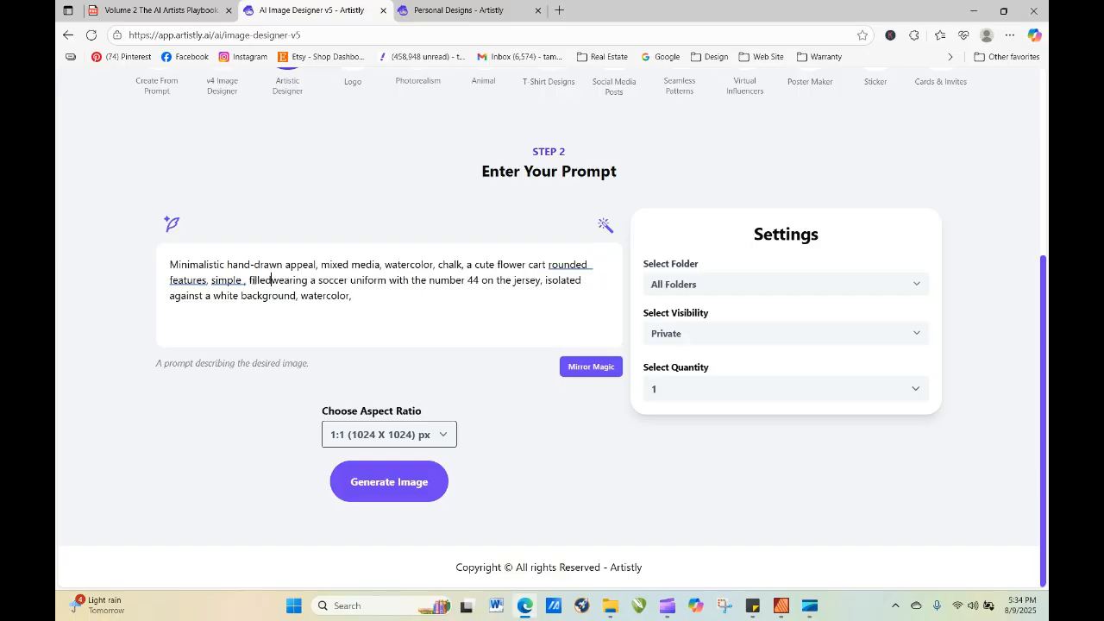
type("th ")
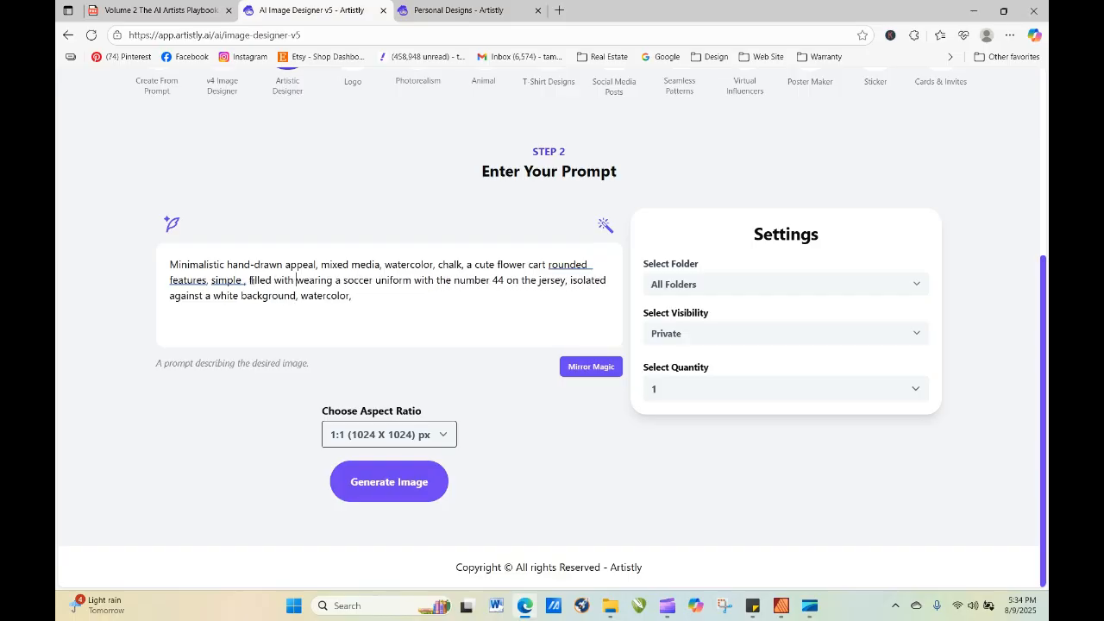
type("lovely ")
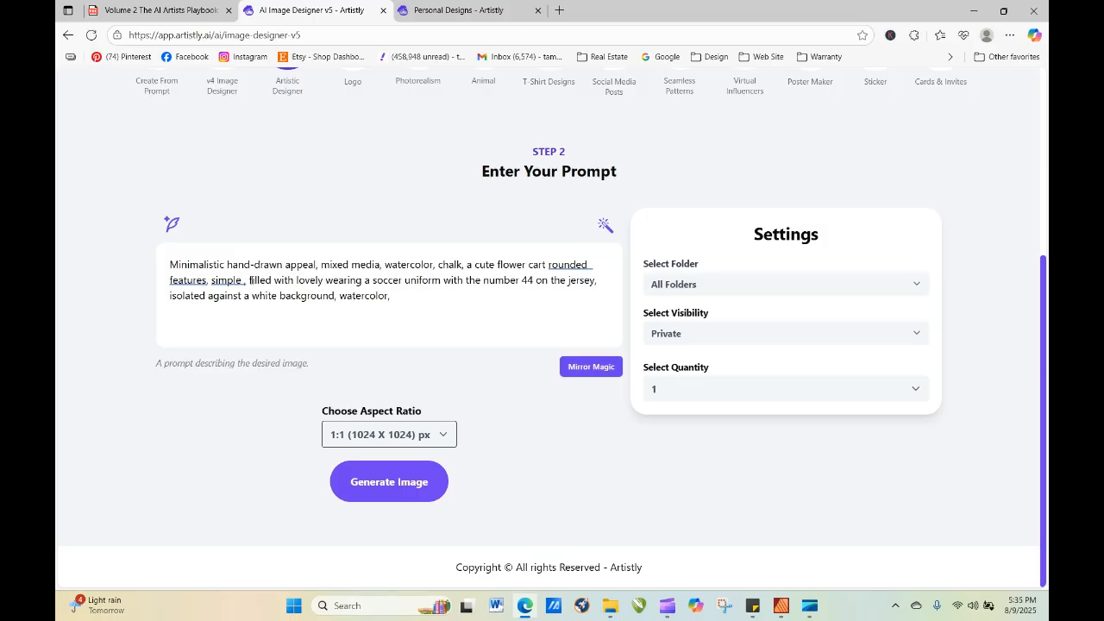
type("sea")
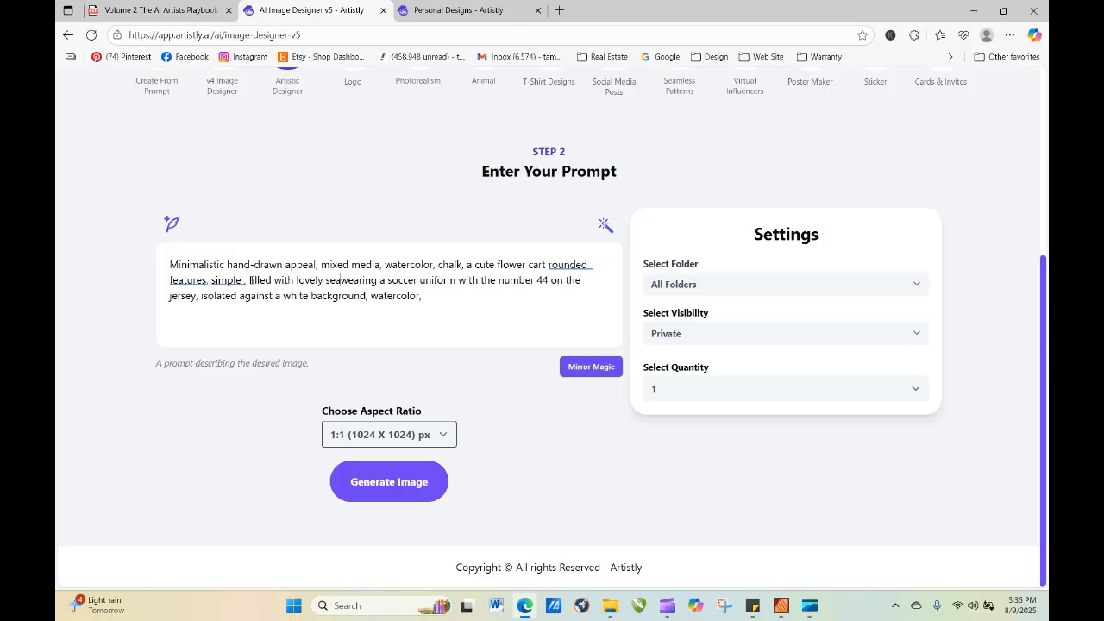
key("BackSpace")
key("BackSpace")
key("BackSpace")
type("autmn")
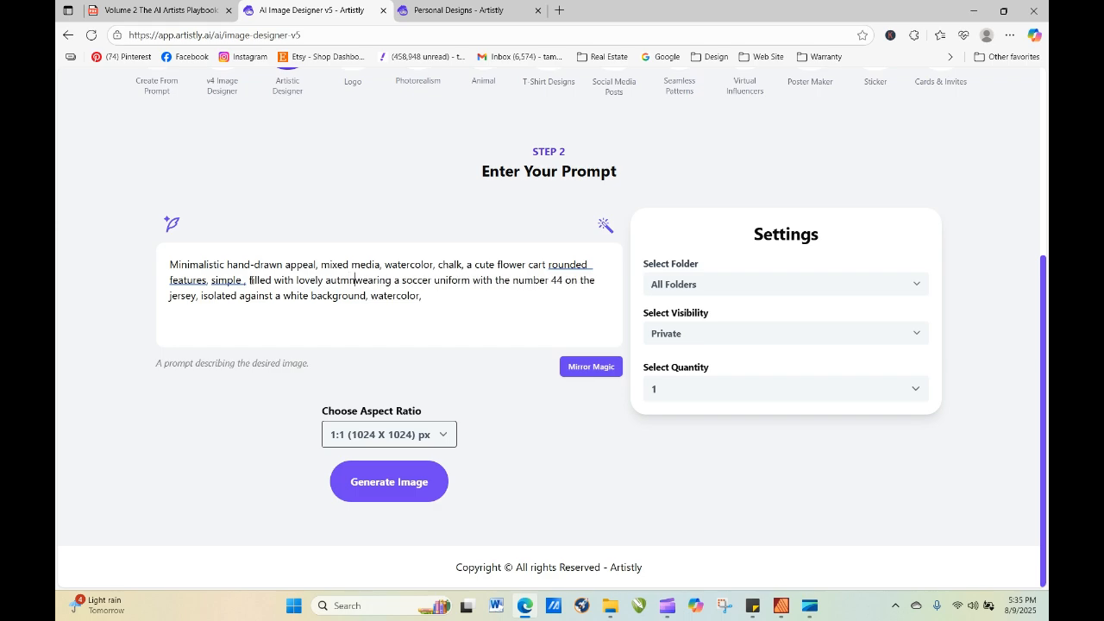
type(" flower")
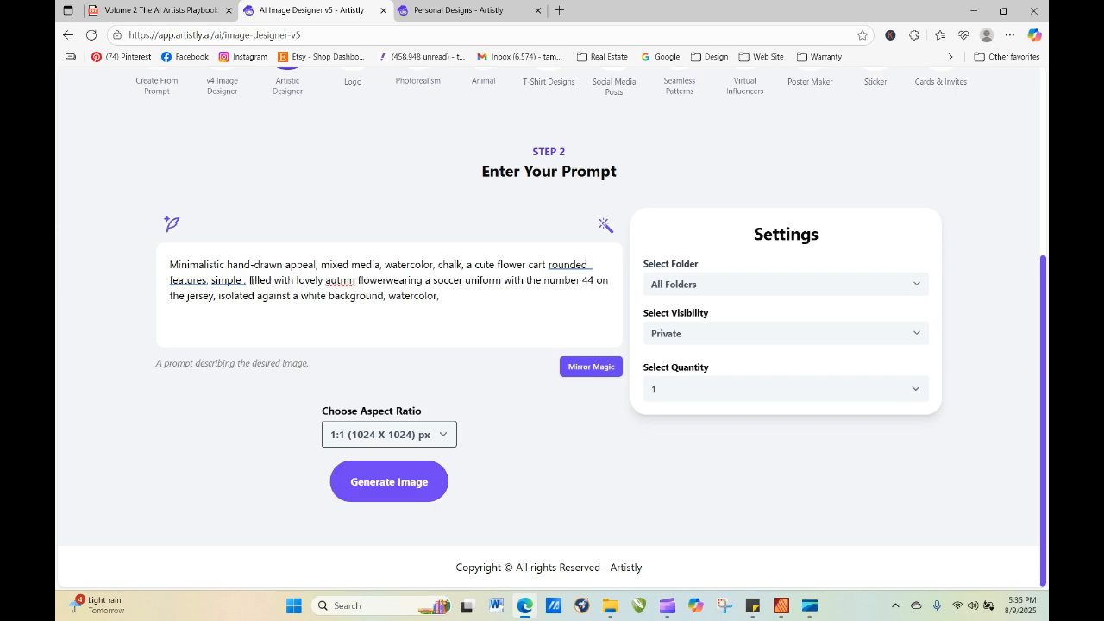
key("BackSpace")
key("BackSpace")
key("BackSpace")
key("BackSpace")
key("BackSpace")
key("BackSpace")
key("BackSpace")
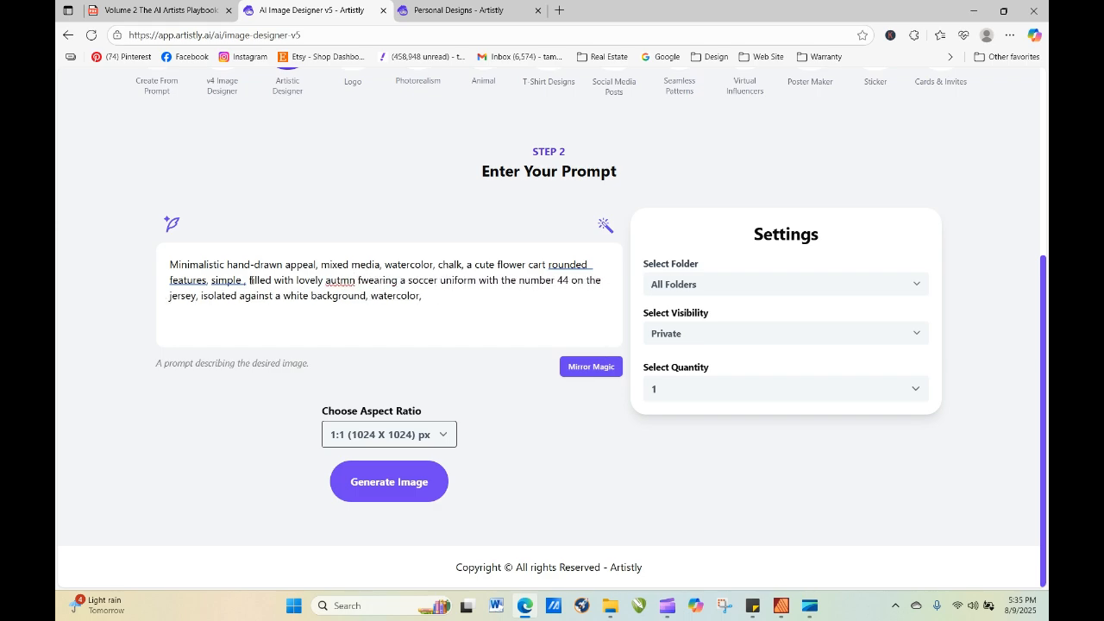
type("um")
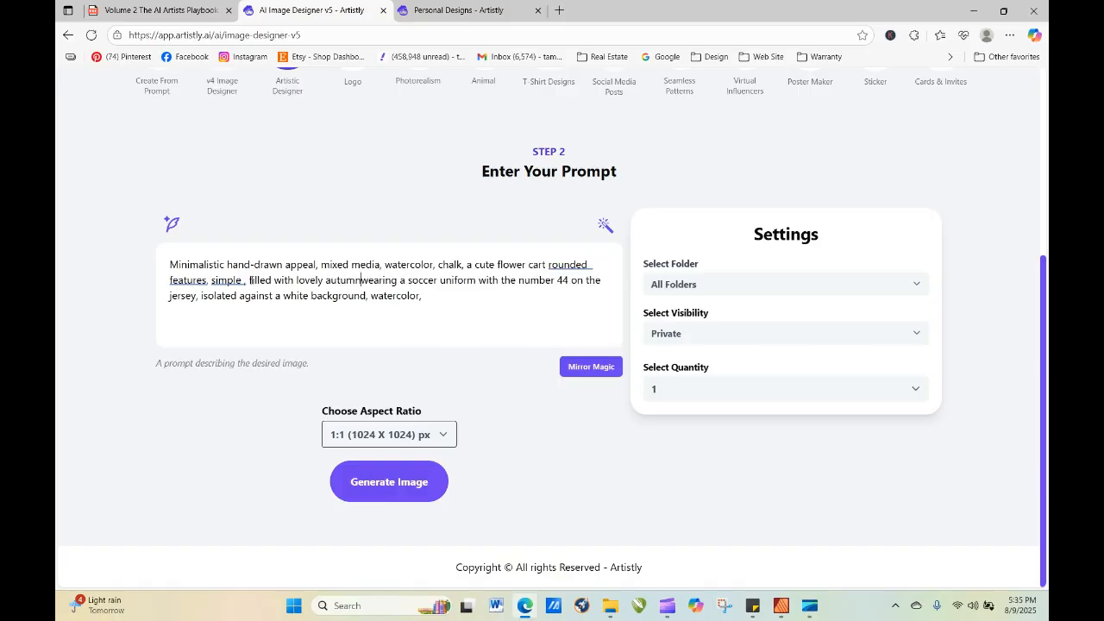
type("n flowers")
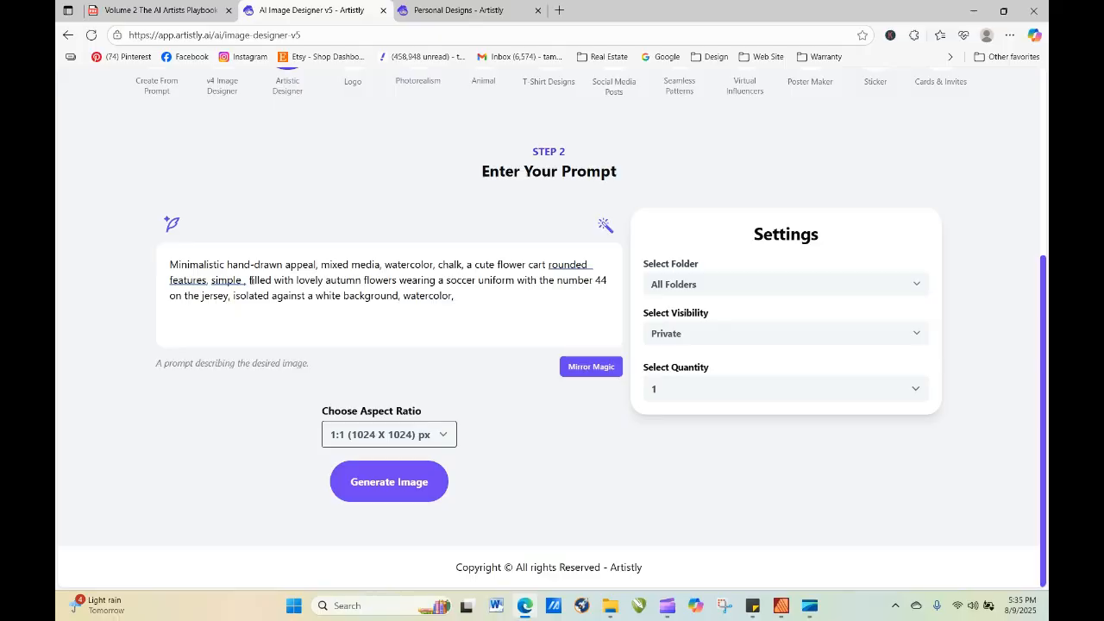
type(" in ba")
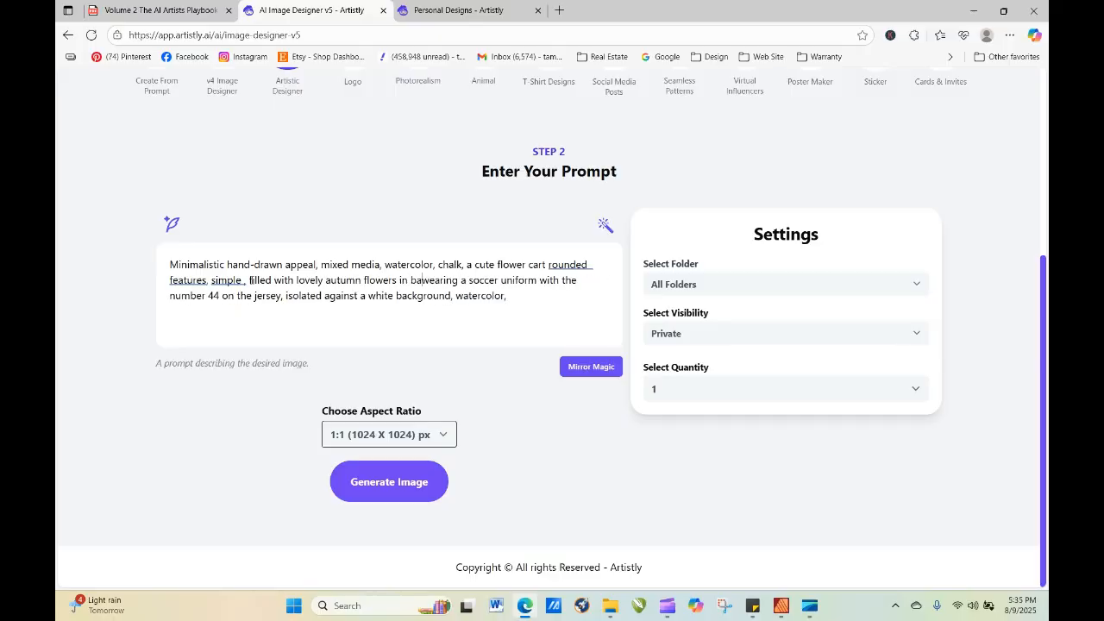
type(" b")
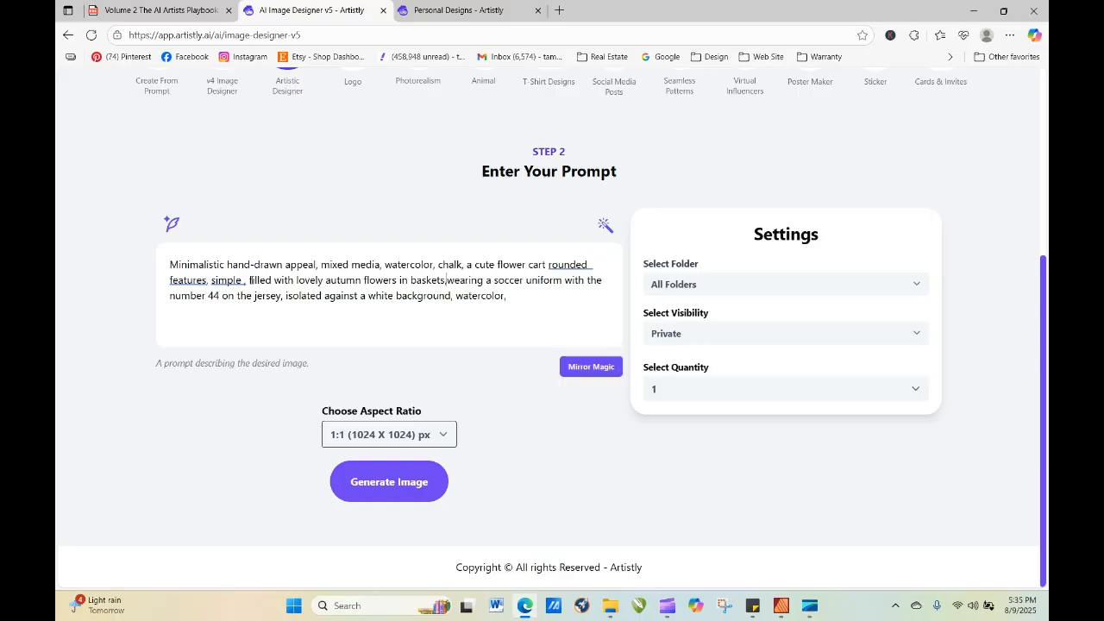
Delete the wording about wearing a number 44 soccer uniform from the prompt and generate the image.
key("Delete")
key("Delete")
key("Delete")
key("Delete")
key("Delete")
key("Delete")
key("Delete")
key("Delete")
key("Delete")
key("Delete")
key("Delete")
key("Delete")
key("Delete")
key("Delete")
key("Delete")
key("Delete")
key("Delete")
key("Delete")
key("Delete")
key("Delete")
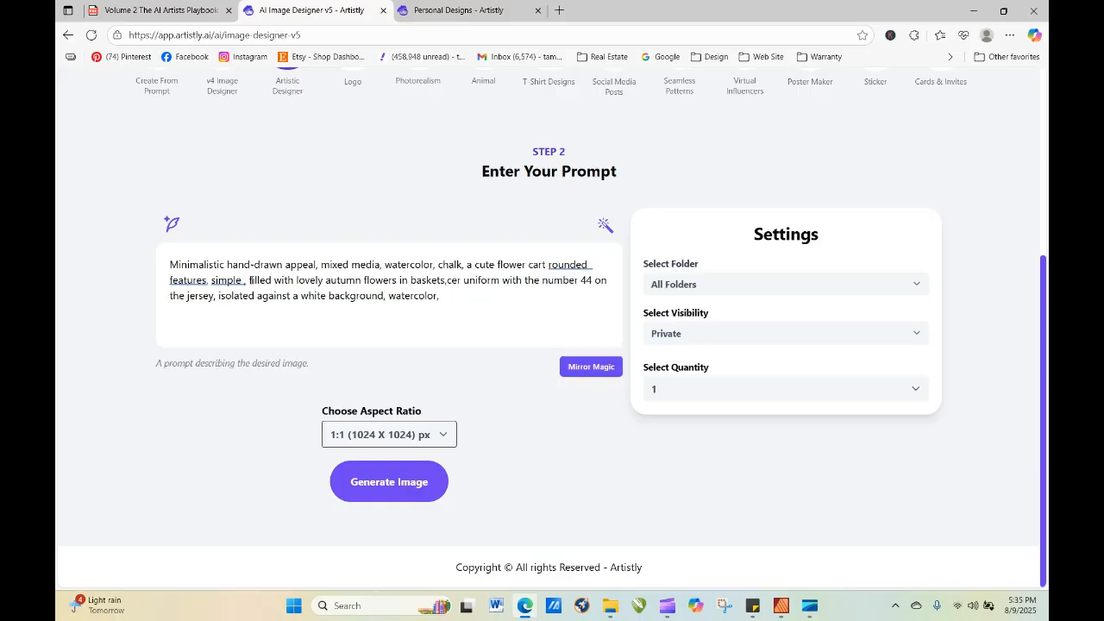
key("Delete")
key("Delete")
key("Delete")
key("Delete")
key("Delete")
key("Delete")
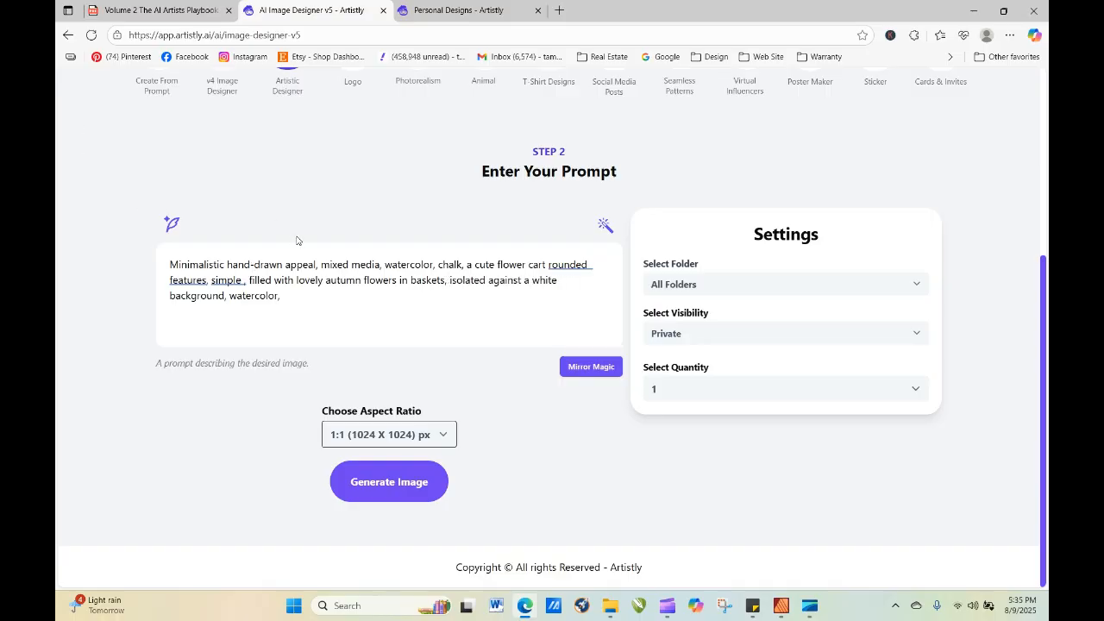
left_click(393, 488)
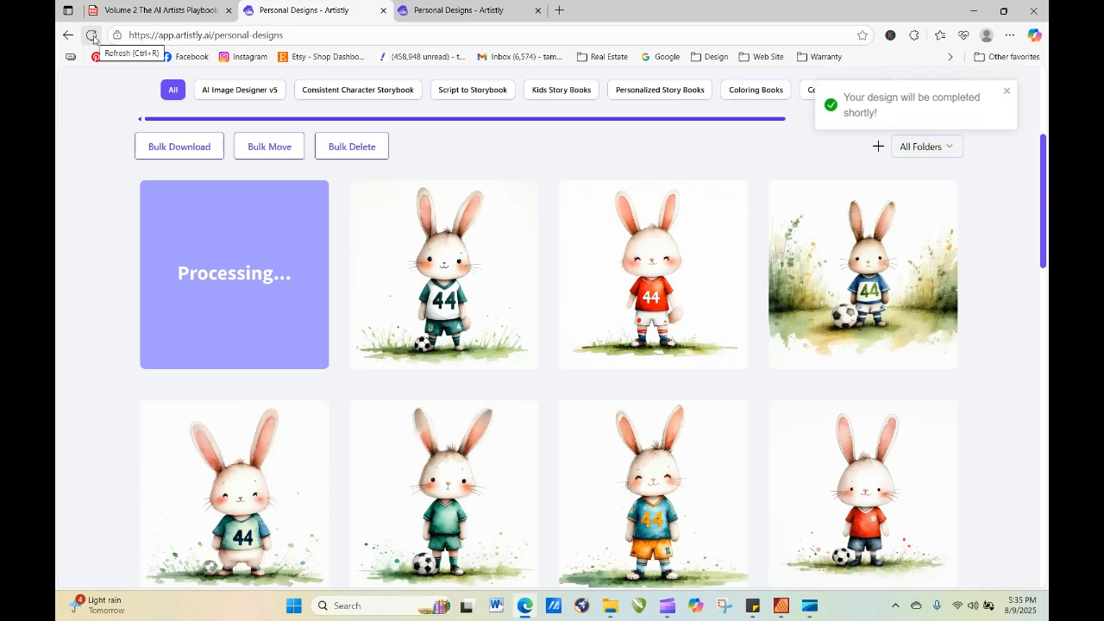
Refresh the personal designs gallery until the flower cart image is ready and open its details.
left_click(92, 35)
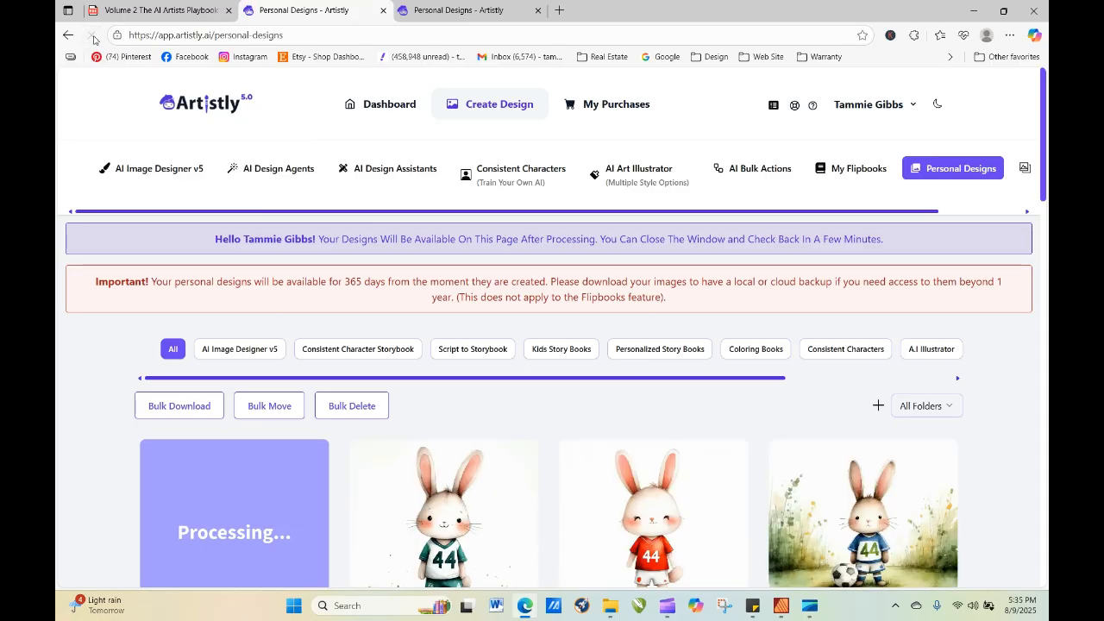
left_click(91, 35)
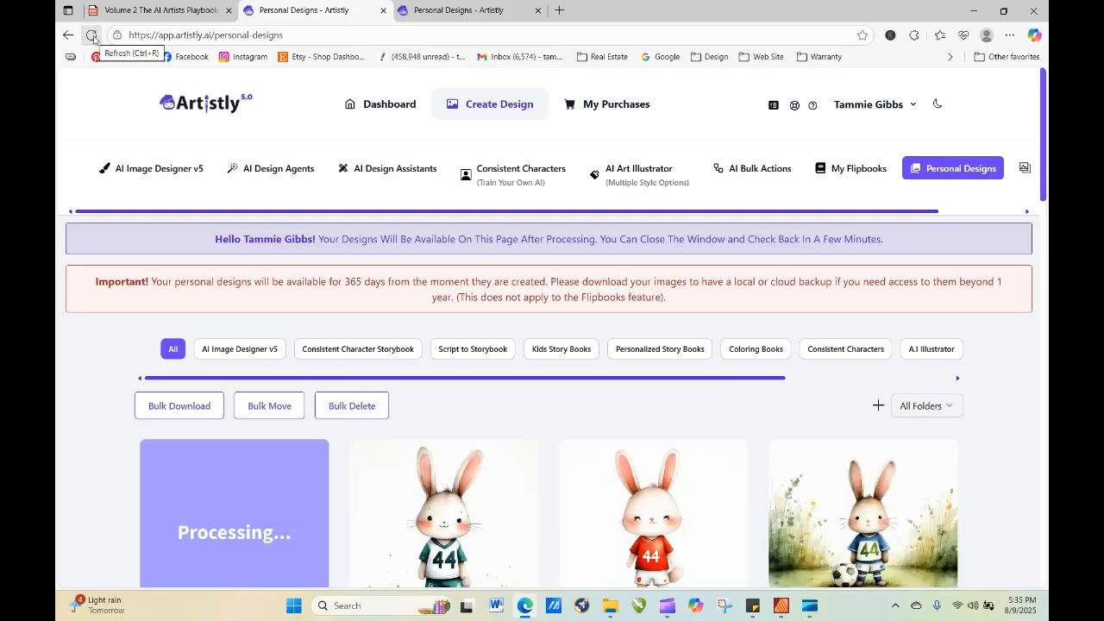
left_click(93, 37)
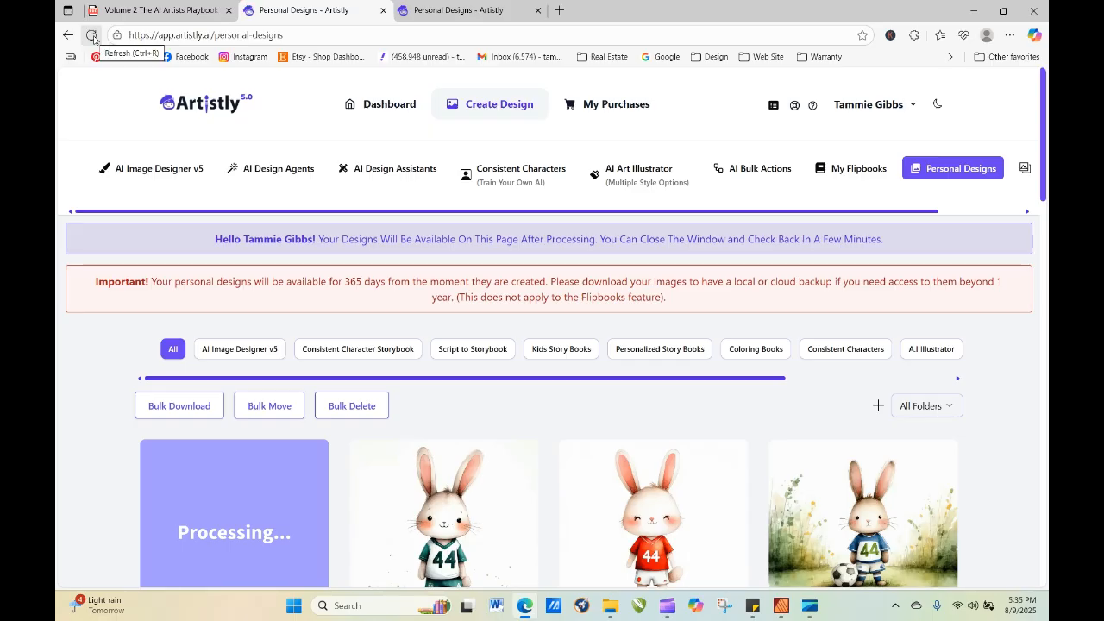
left_click(93, 37)
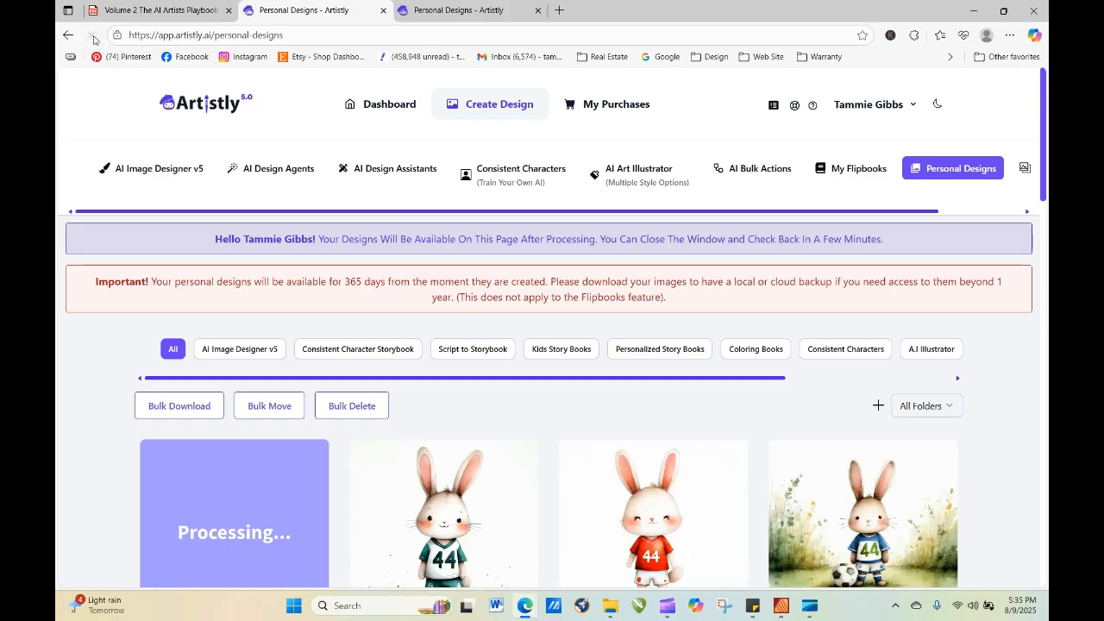
left_click(92, 36)
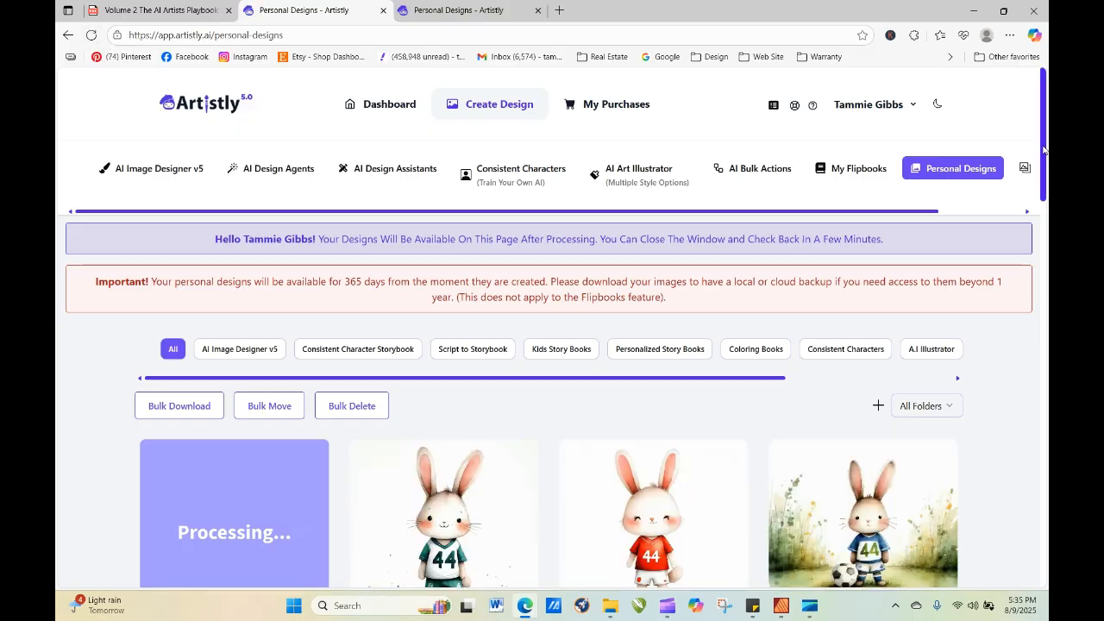
scroll(1043, 150, "down", 3)
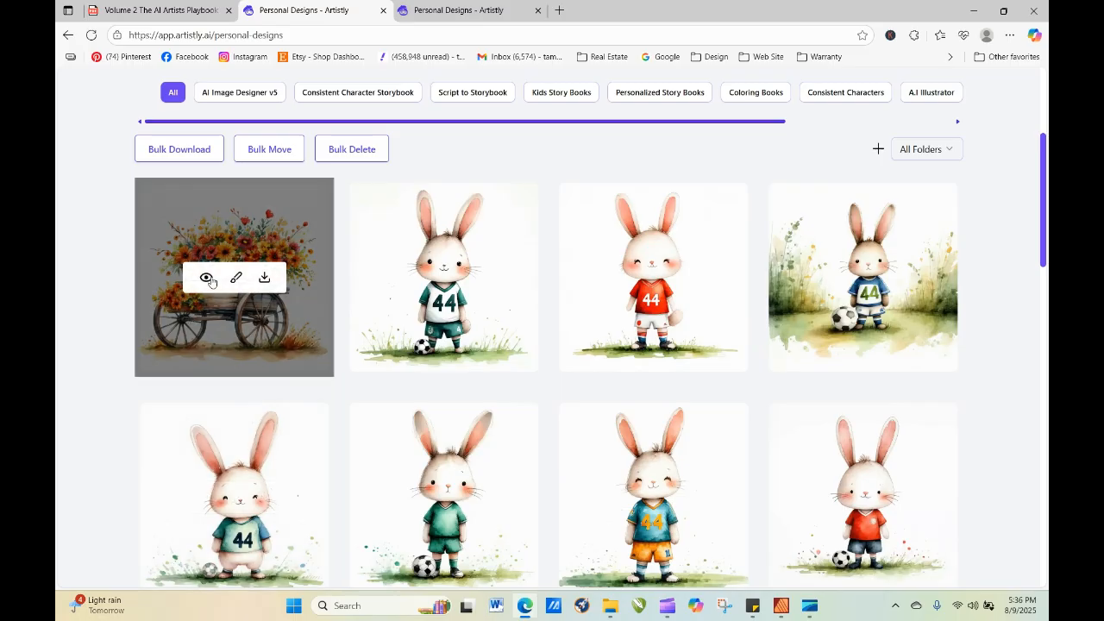
left_click(207, 278)
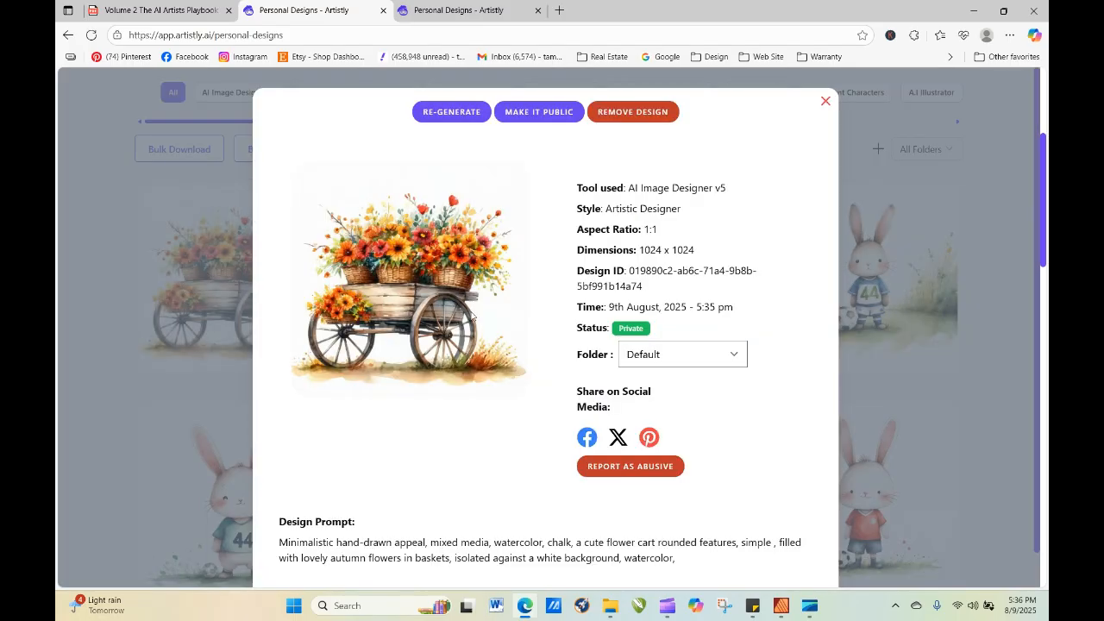
Re-generate the flower cart design with "and pumpkins" added after "autumn flowers" in the prompt.
left_click(451, 111)
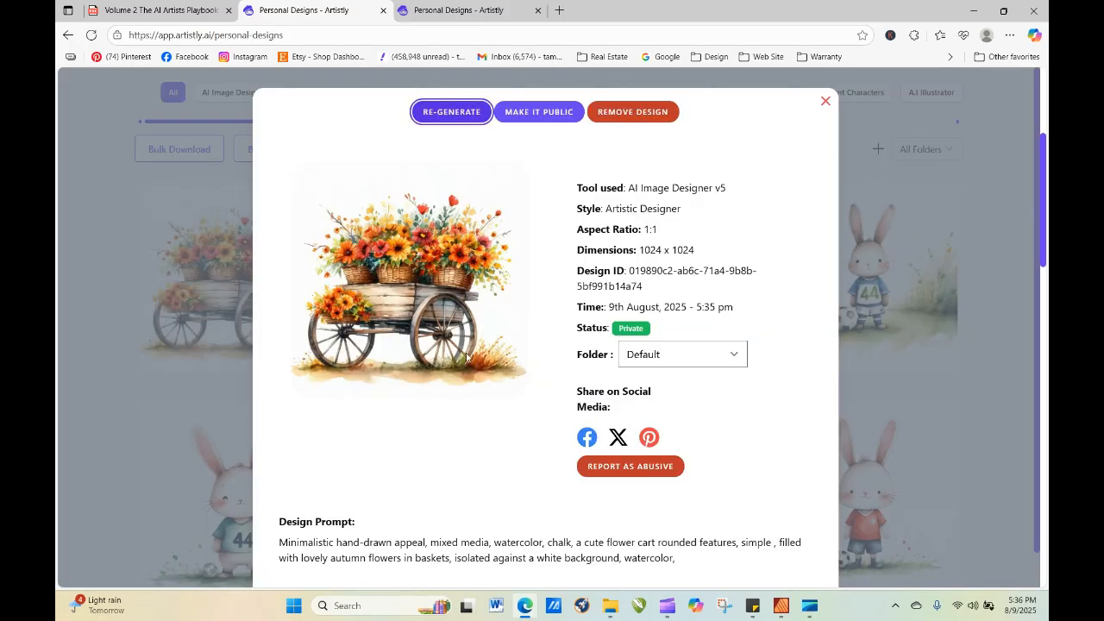
scroll(626, 357, "down", 3)
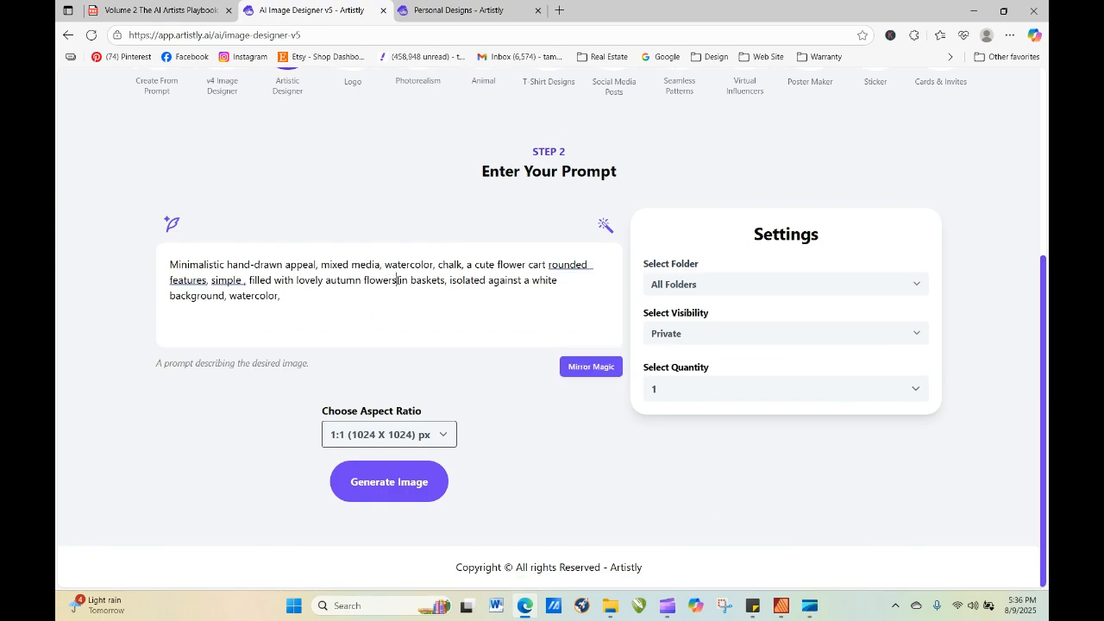
type("and pumpkin ")
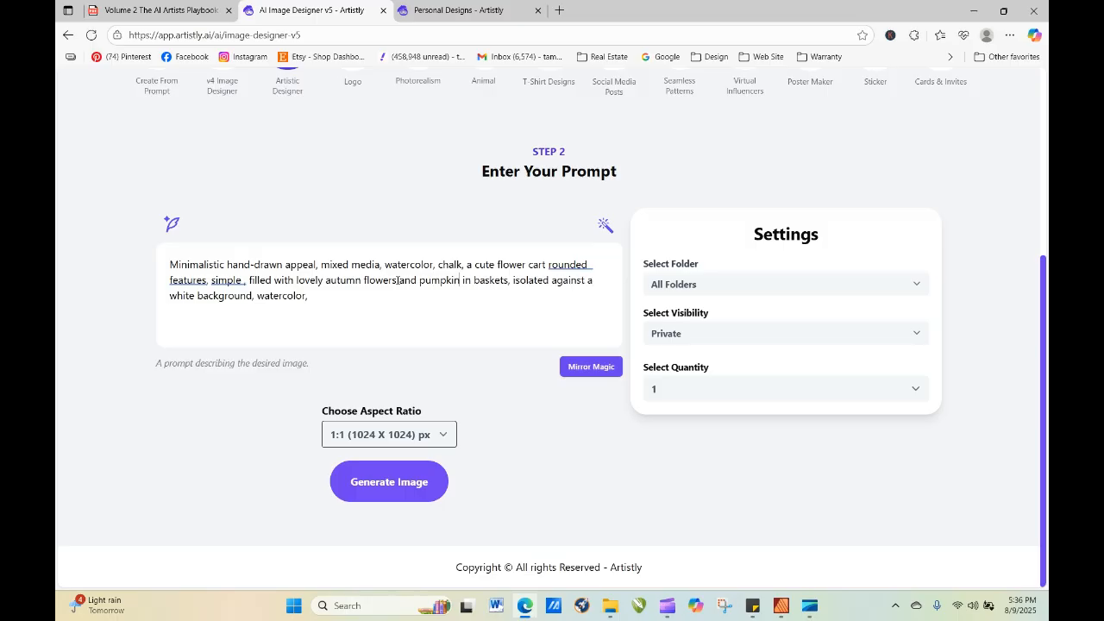
type("s")
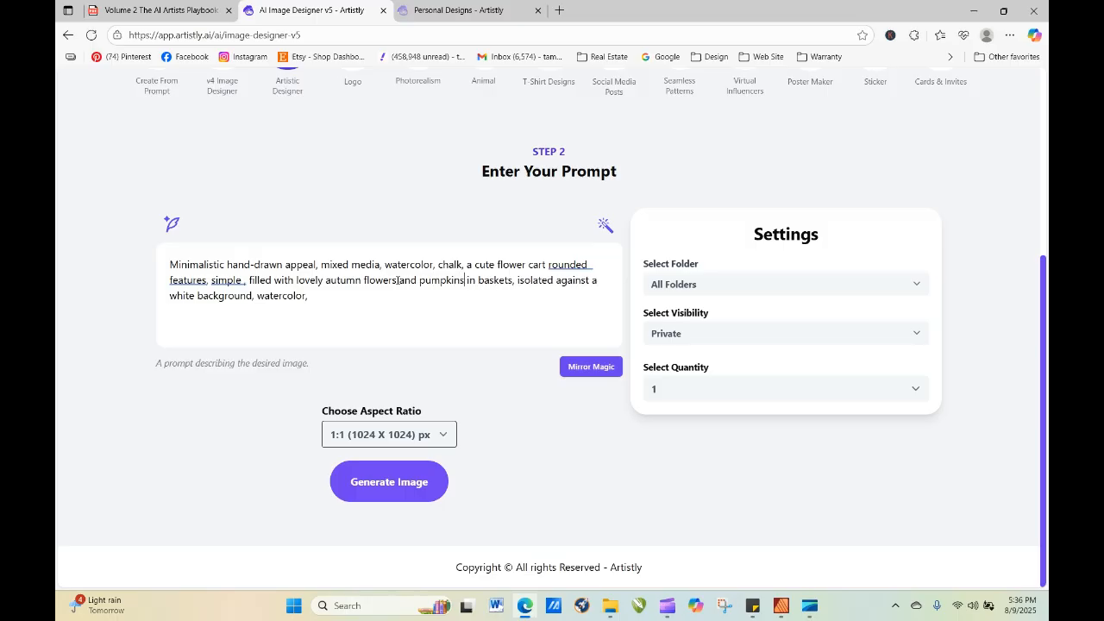
left_click(415, 483)
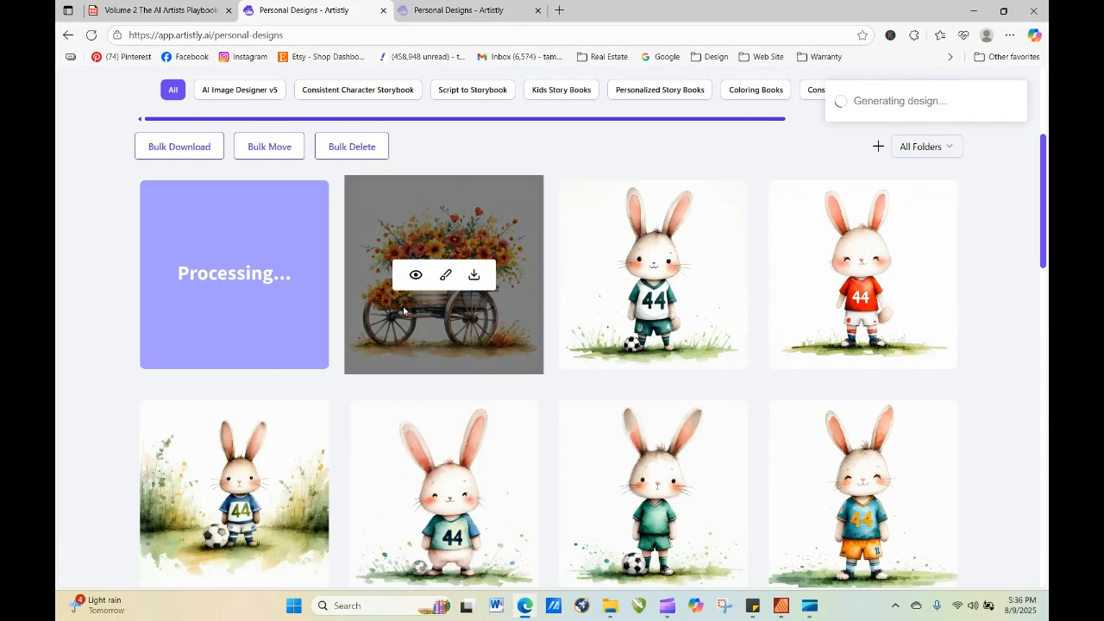
Reopen the autumn flower cart design for re-generation and insert "with a rustic sign beside it" after "in baskets," in the prompt.
left_click(416, 276)
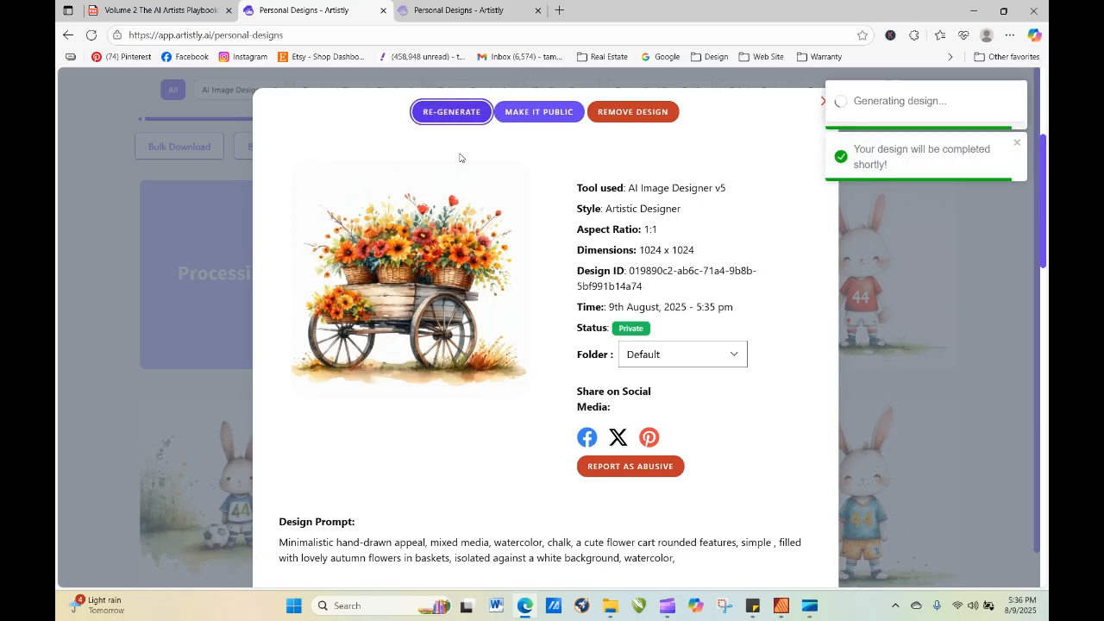
left_click(461, 113)
scroll(490, 421, "down", 2)
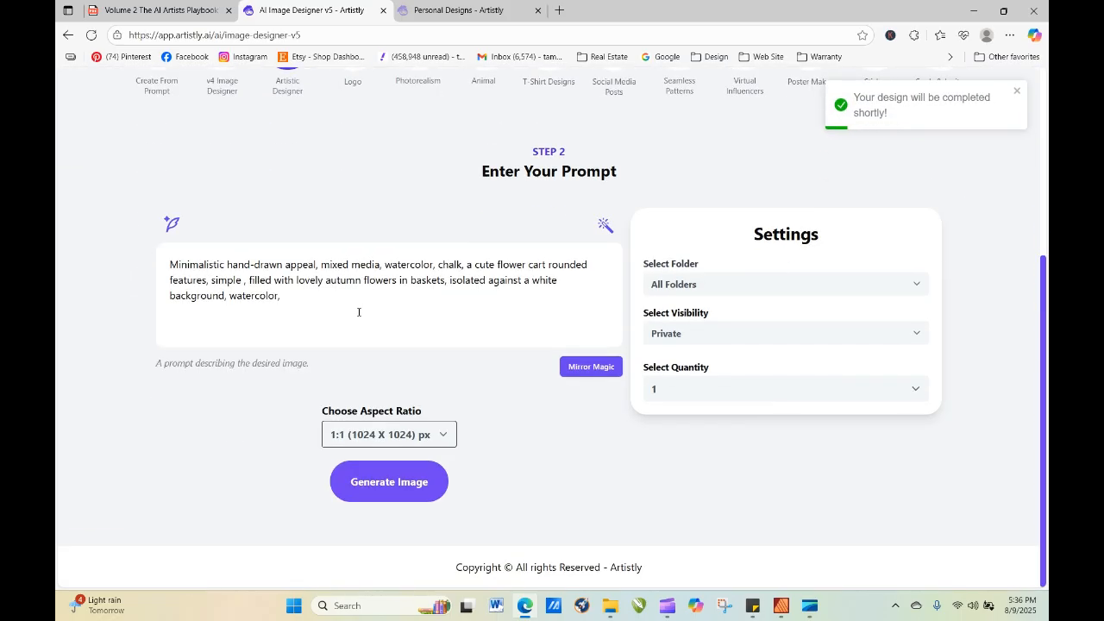
left_click(450, 283)
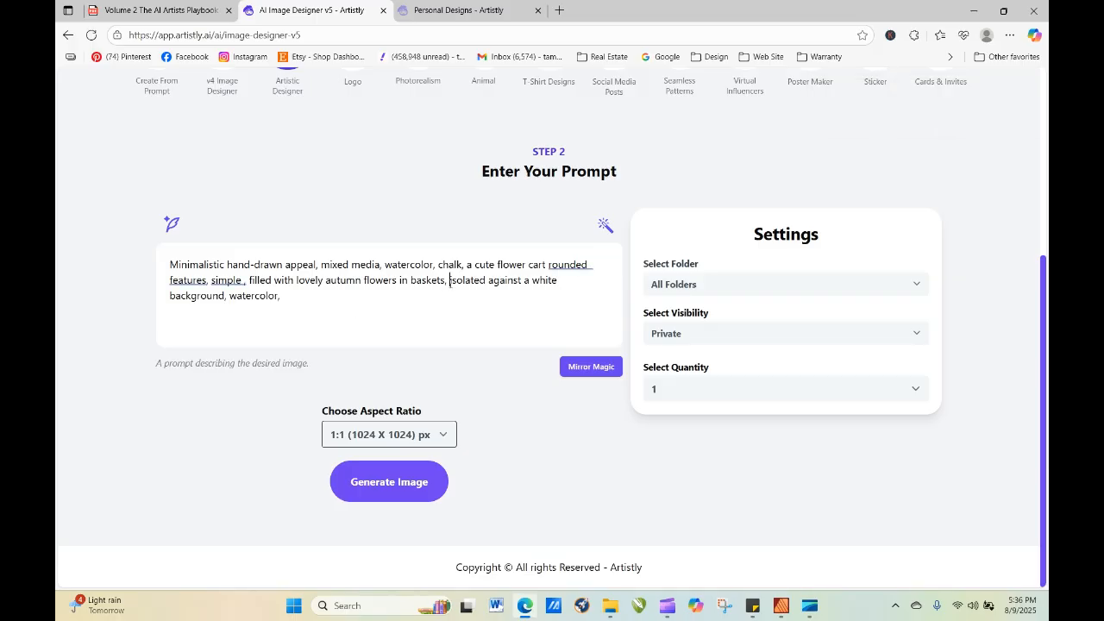
type("with a ")
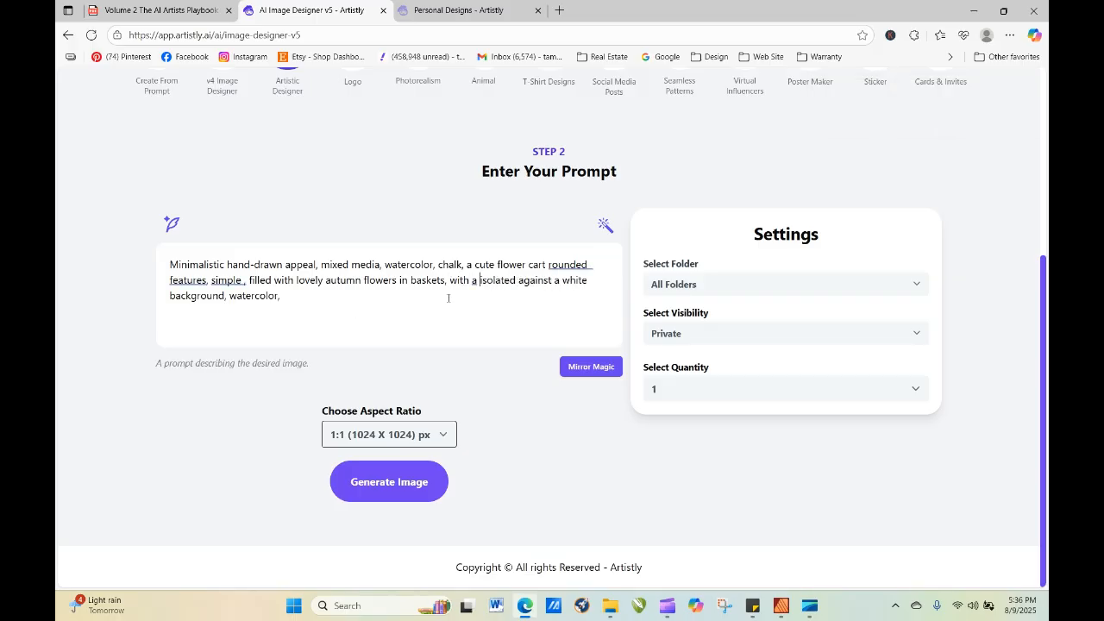
type("rustic sign ")
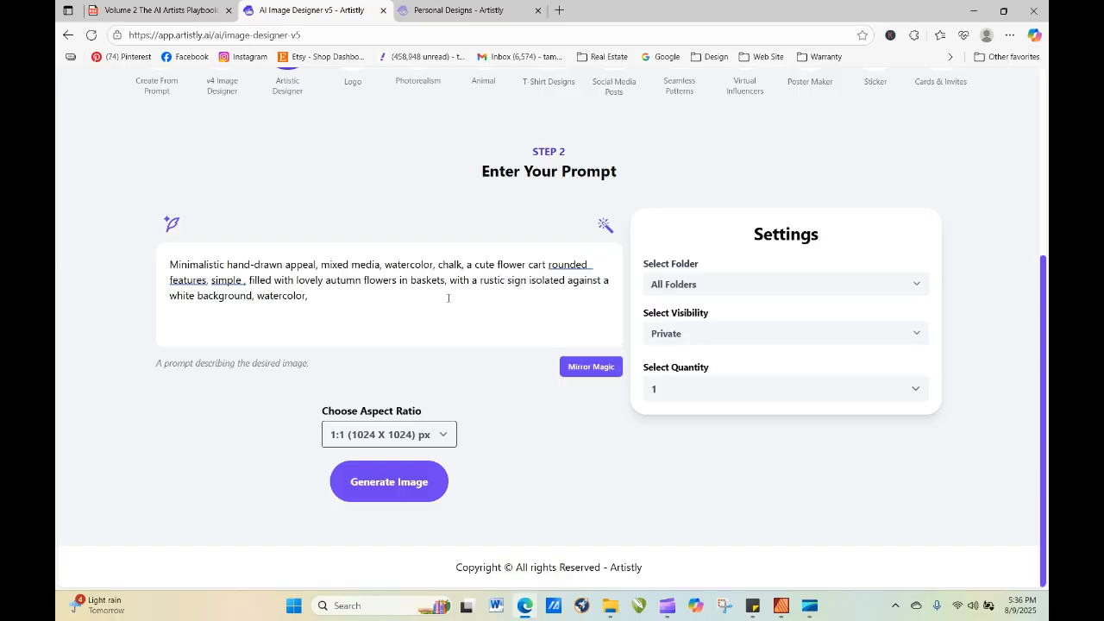
type("beside it ")
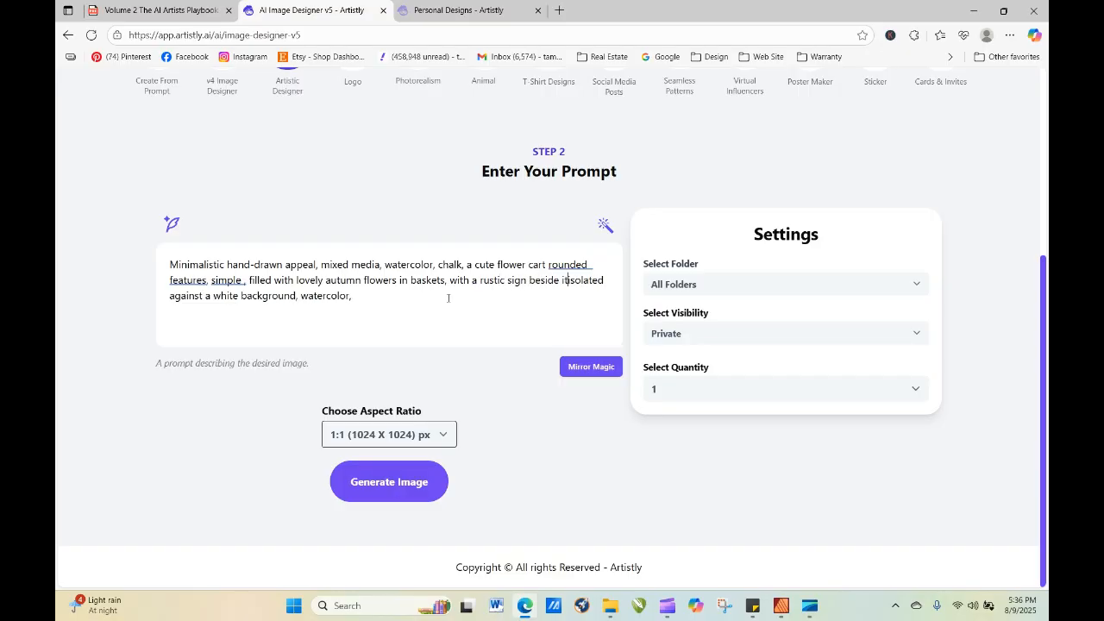
type("that says \"")
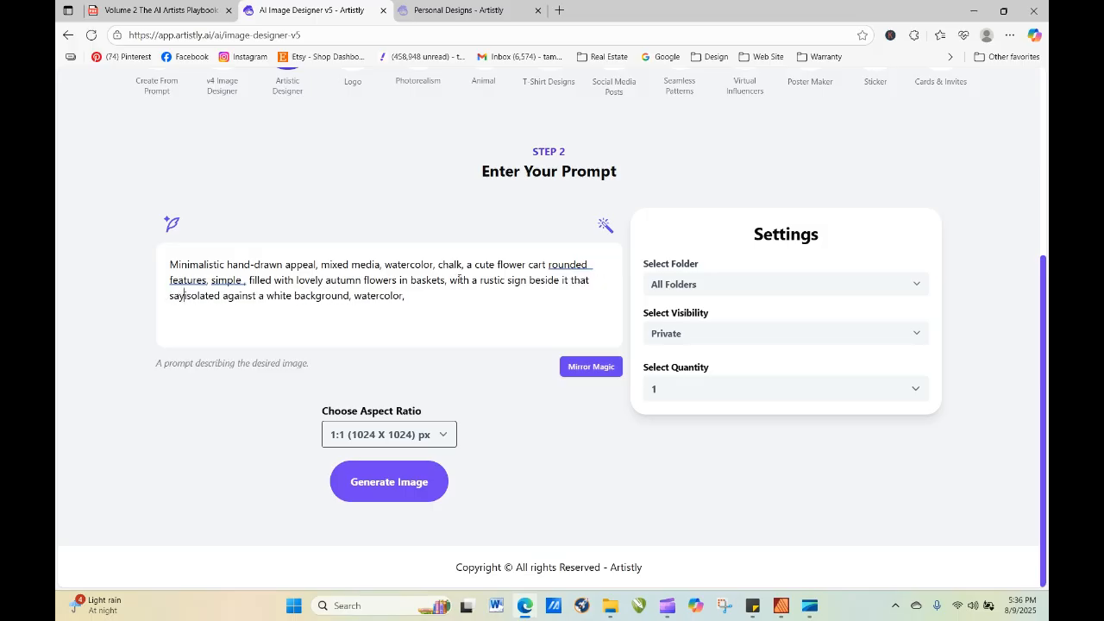
type("Flowr")
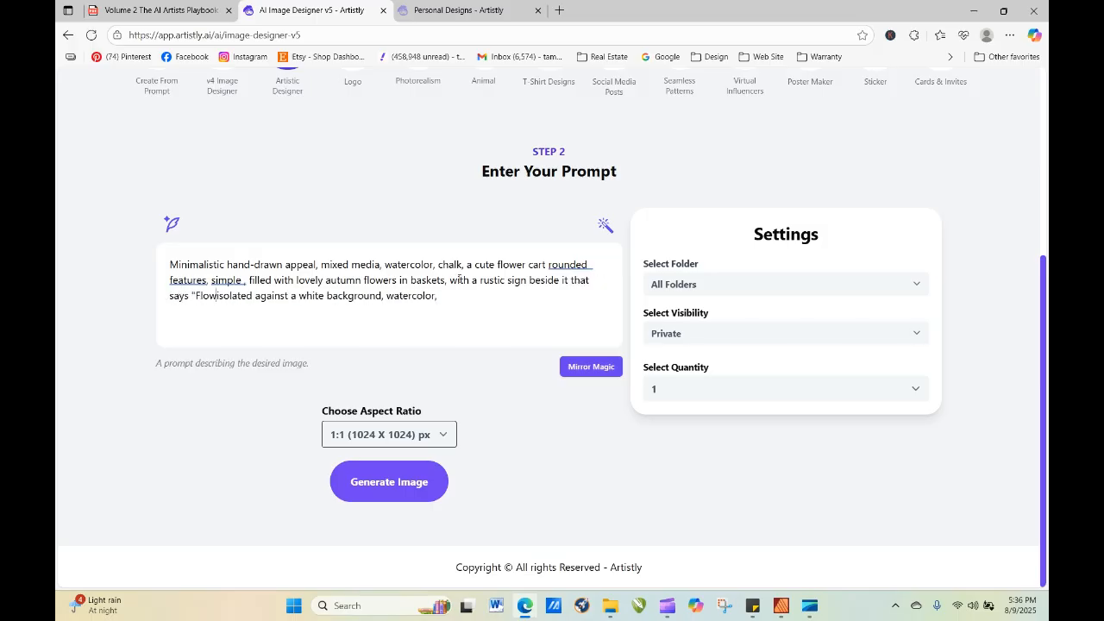
Complete the rustic sign wording with that says "Flowers for Sale" and generate the image.
key("BackSpace")
type("ers")
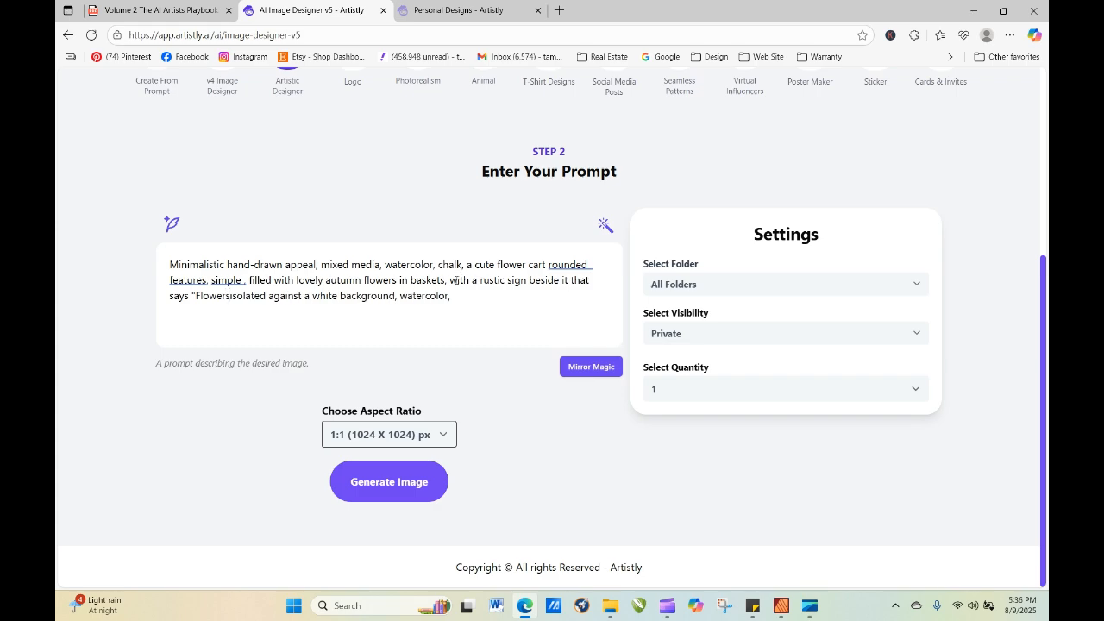
type(" for Sale\"")
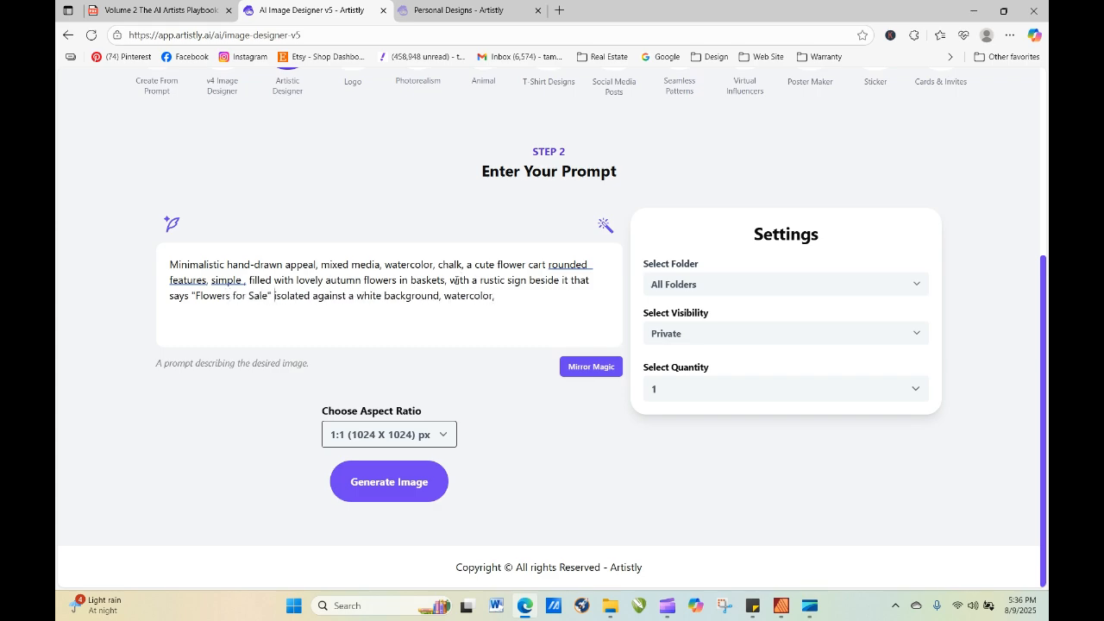
left_click(445, 487)
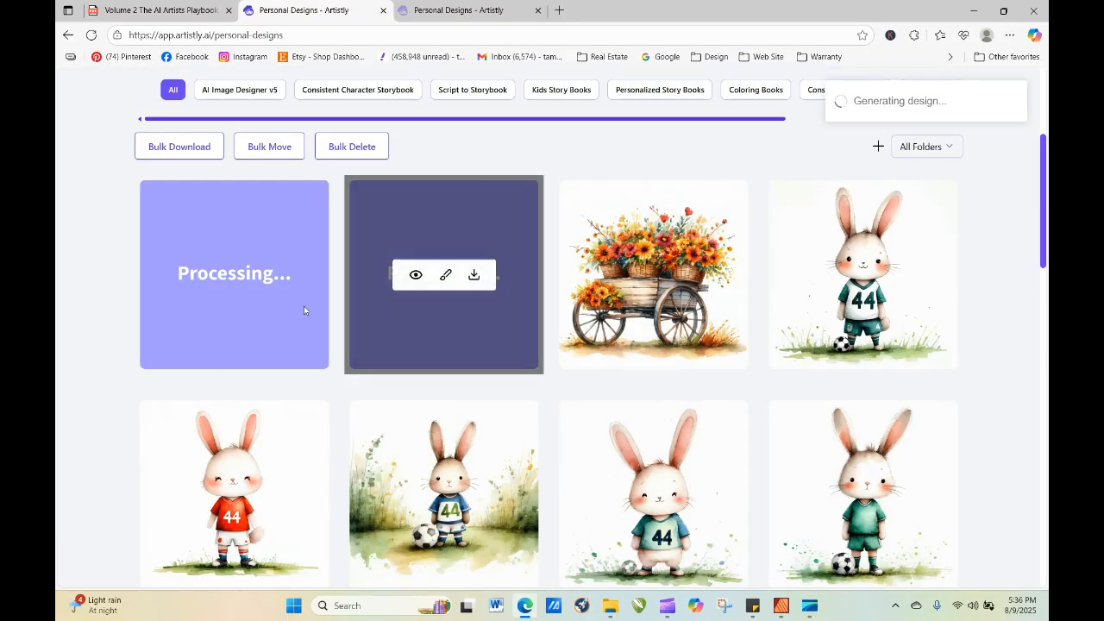
Refresh the personal designs gallery until the flower cart with the rustic sign is ready and open its details.
left_click(89, 35)
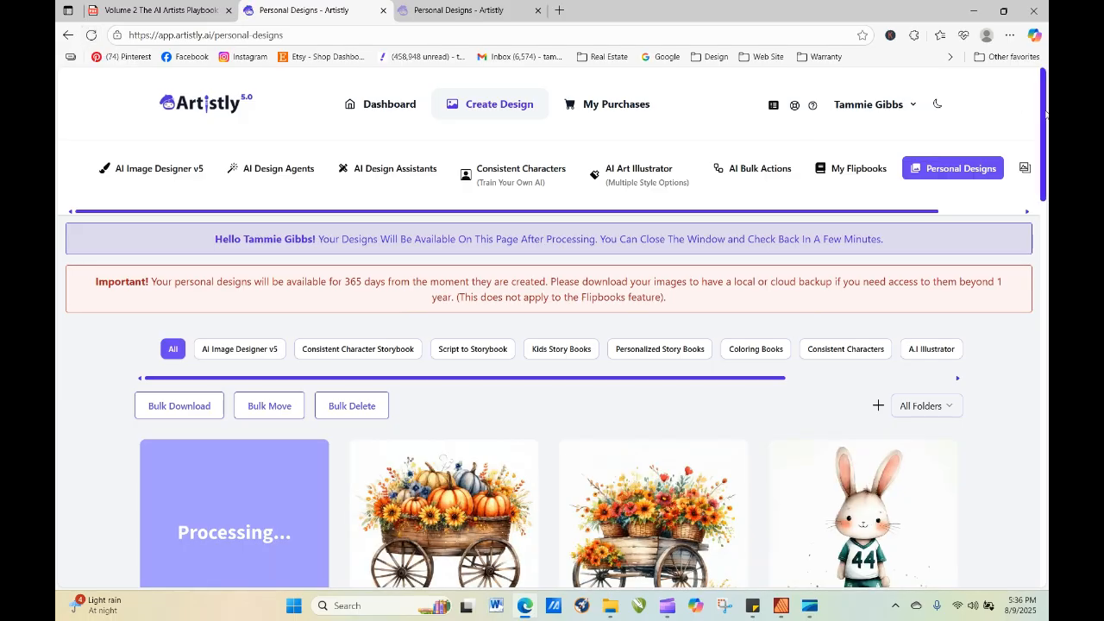
scroll(1046, 112, "down", 3)
mouse_move(424, 310)
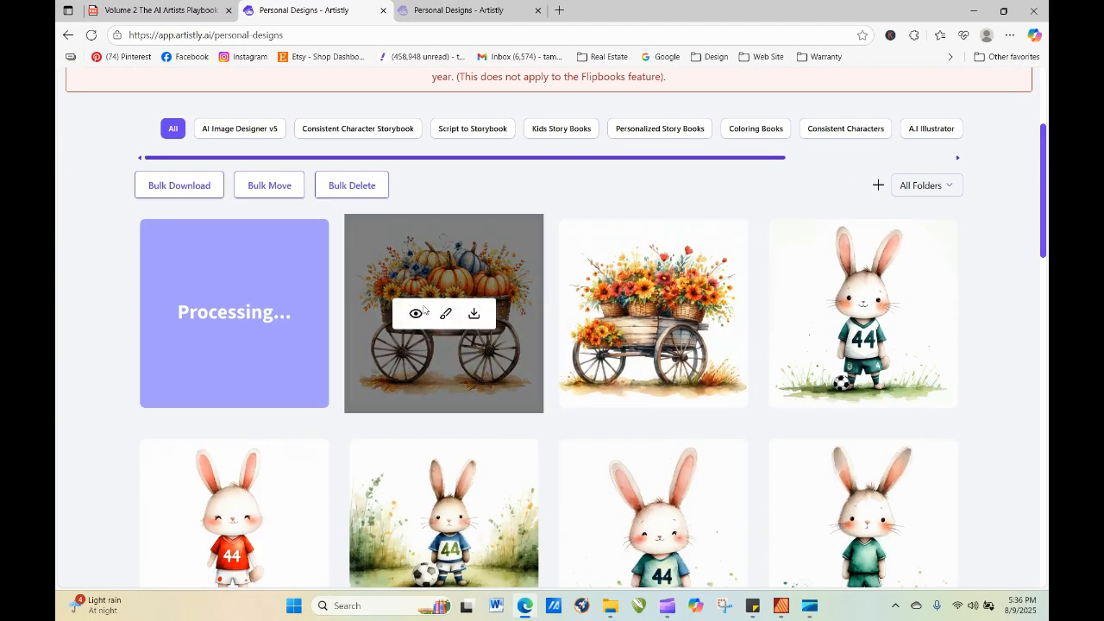
left_click(92, 36)
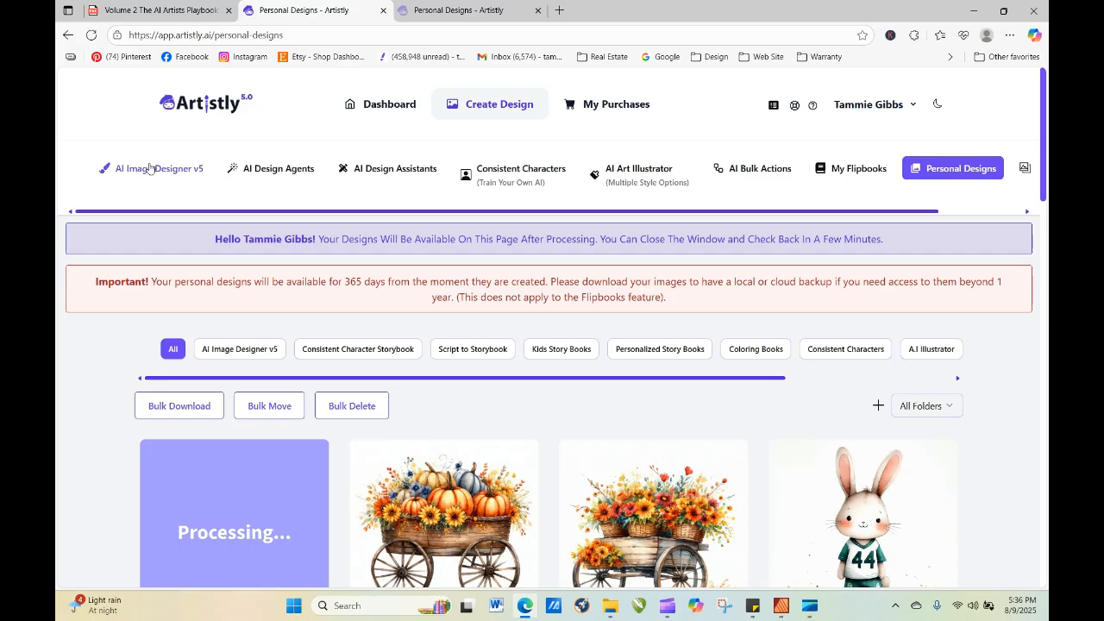
left_click(90, 39)
left_click(91, 39)
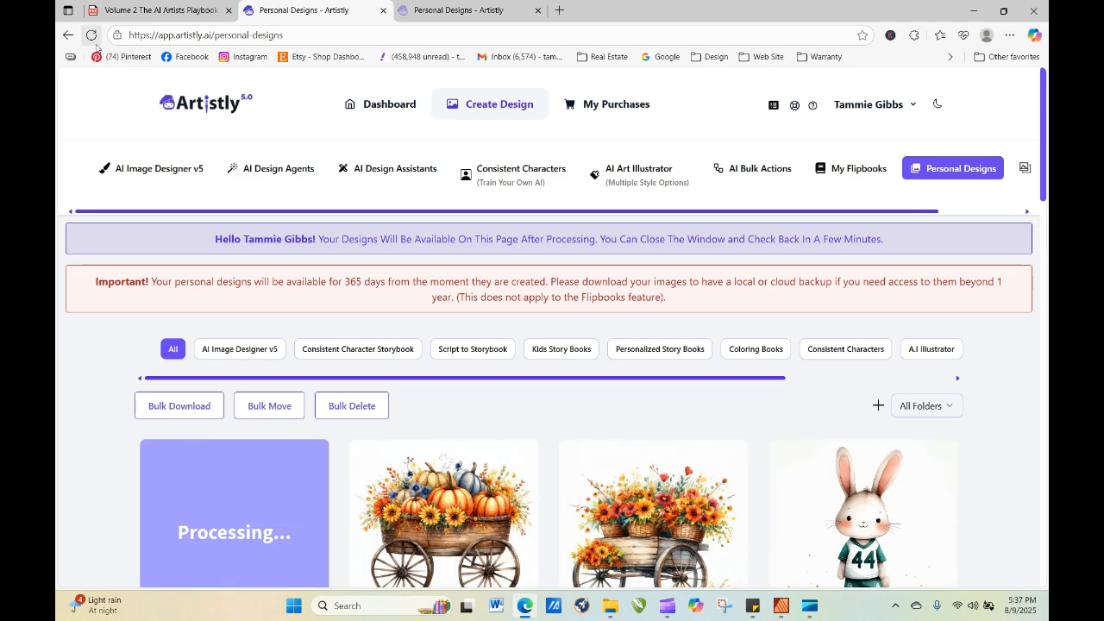
left_click(91, 35)
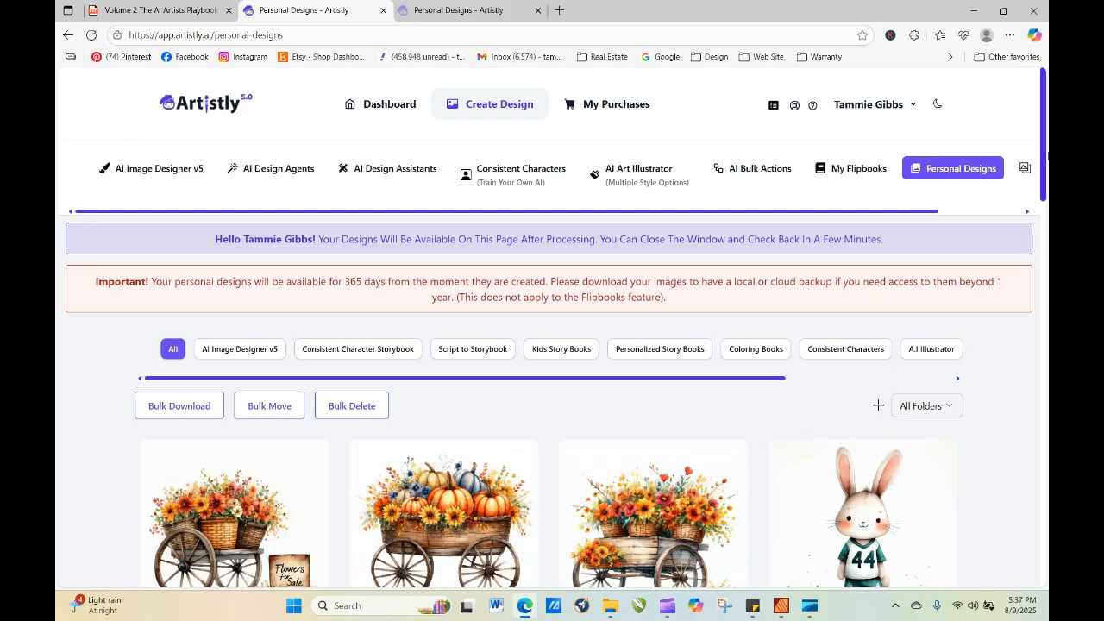
left_click_drag(1046, 132, 1046, 173)
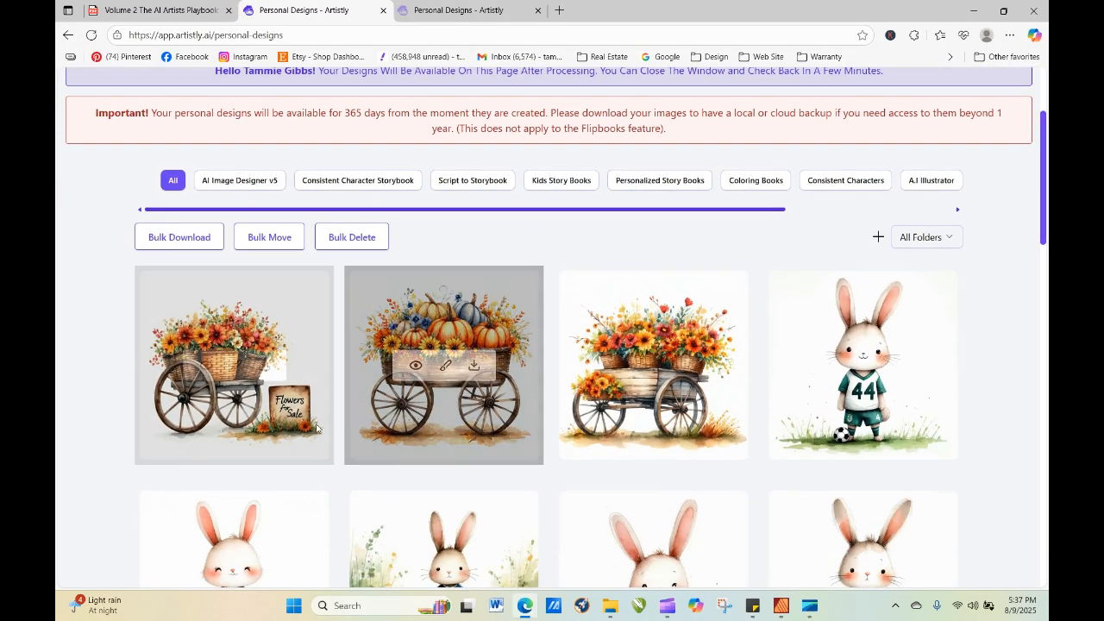
left_click(206, 366)
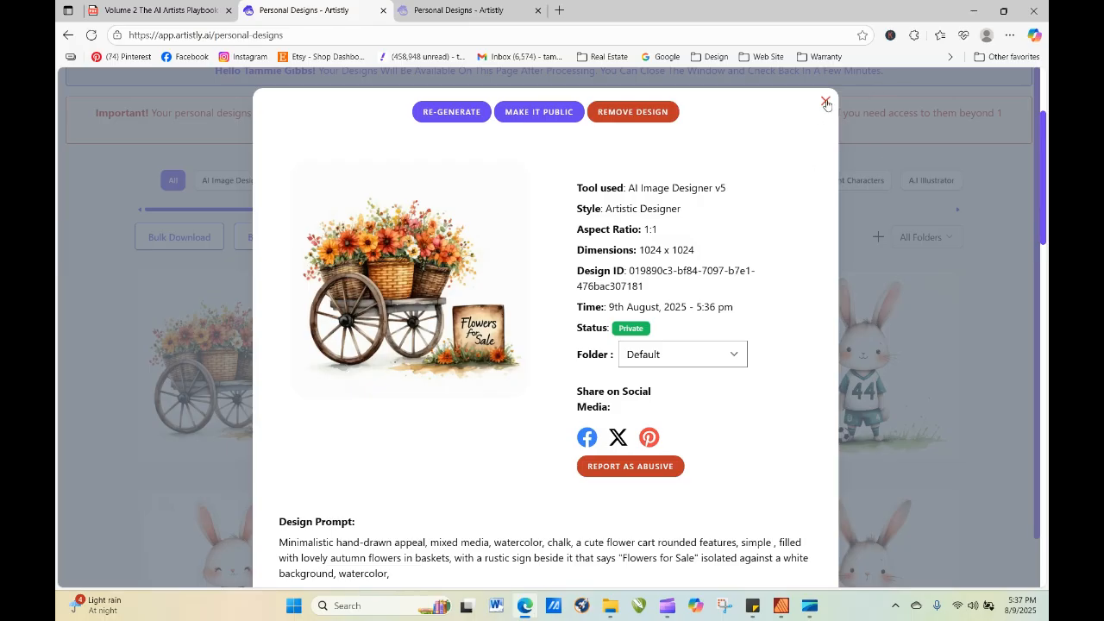
Re-generate the rustic sign flower cart with "Market style, cottagecore," inserted before "flower cart" in the prompt.
left_click(466, 111)
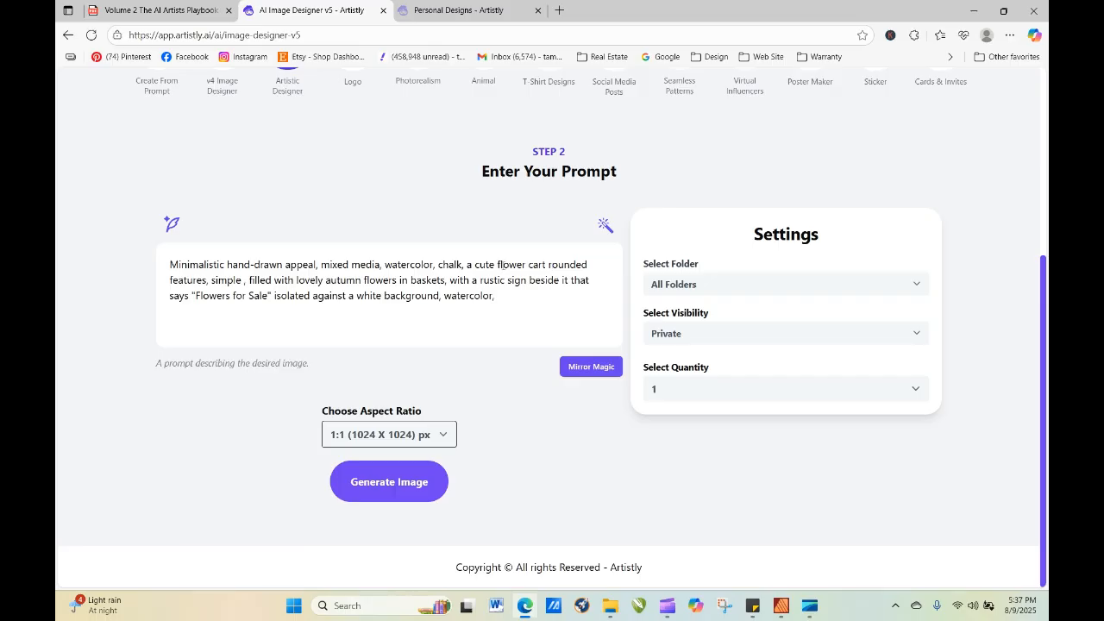
left_click(498, 265)
type("Marke")
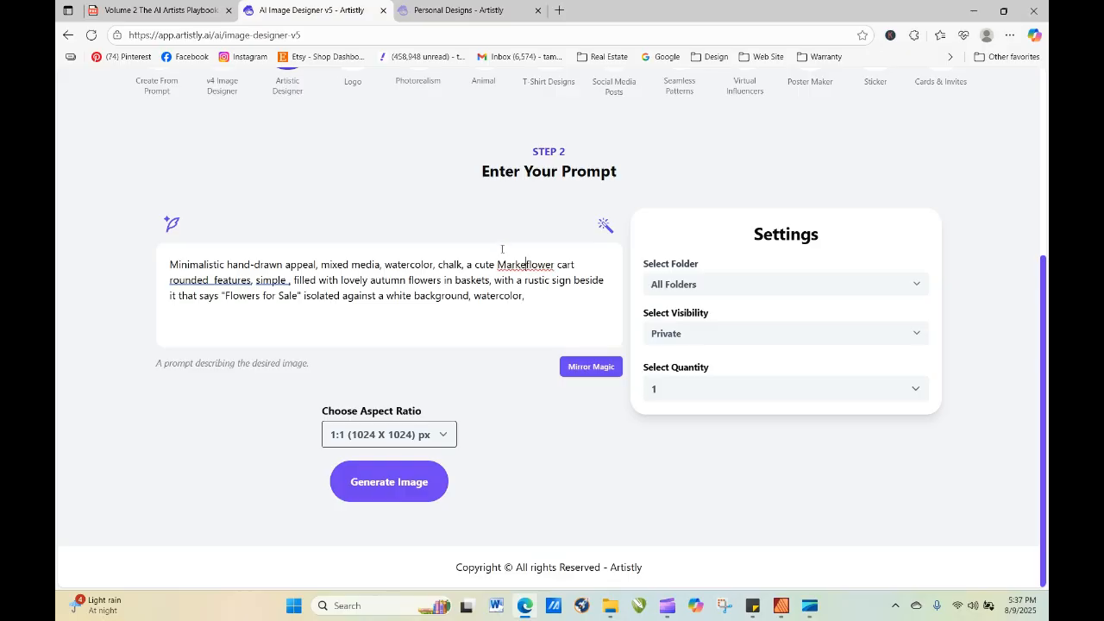
type("t style, cottag")
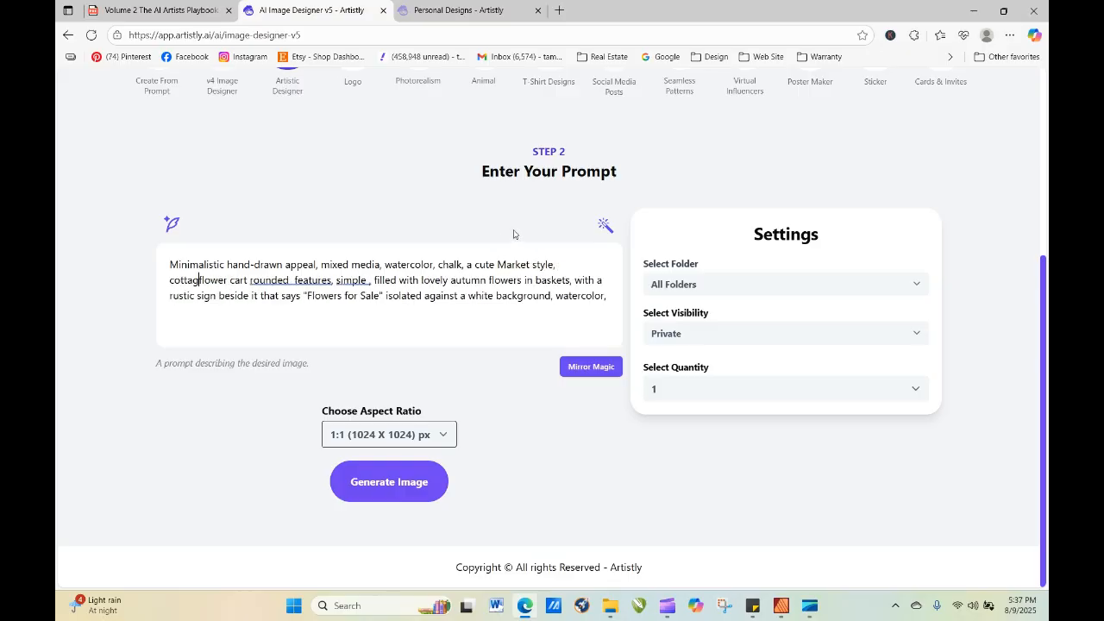
type("ecore,")
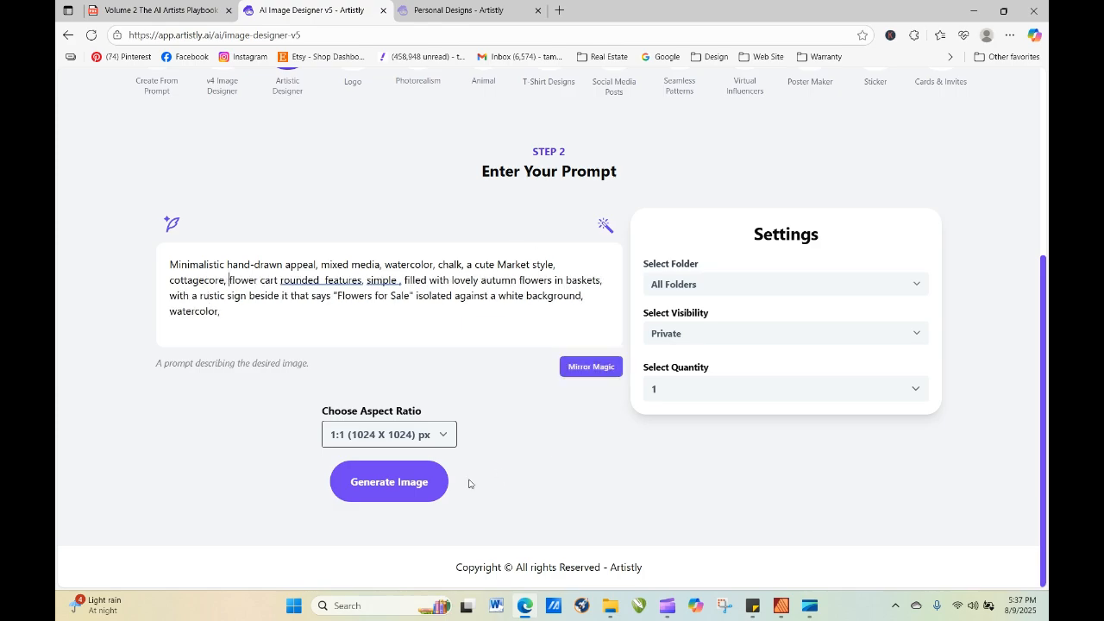
left_click(423, 479)
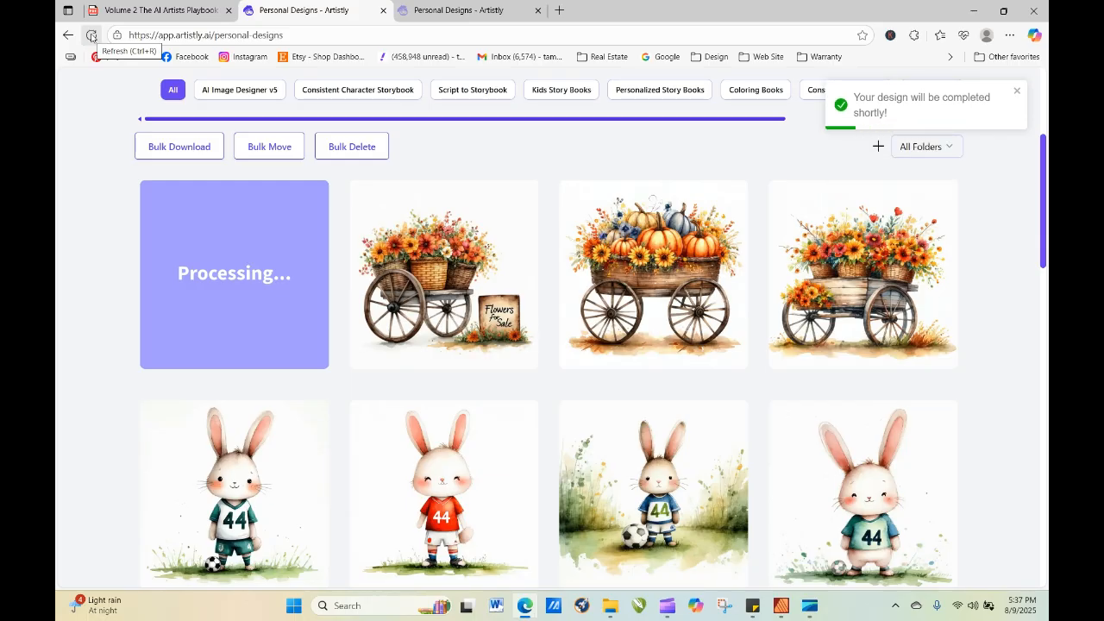
Refresh the gallery until the market style, cottagecore flower cart is ready, view its details and close them.
left_click(91, 36)
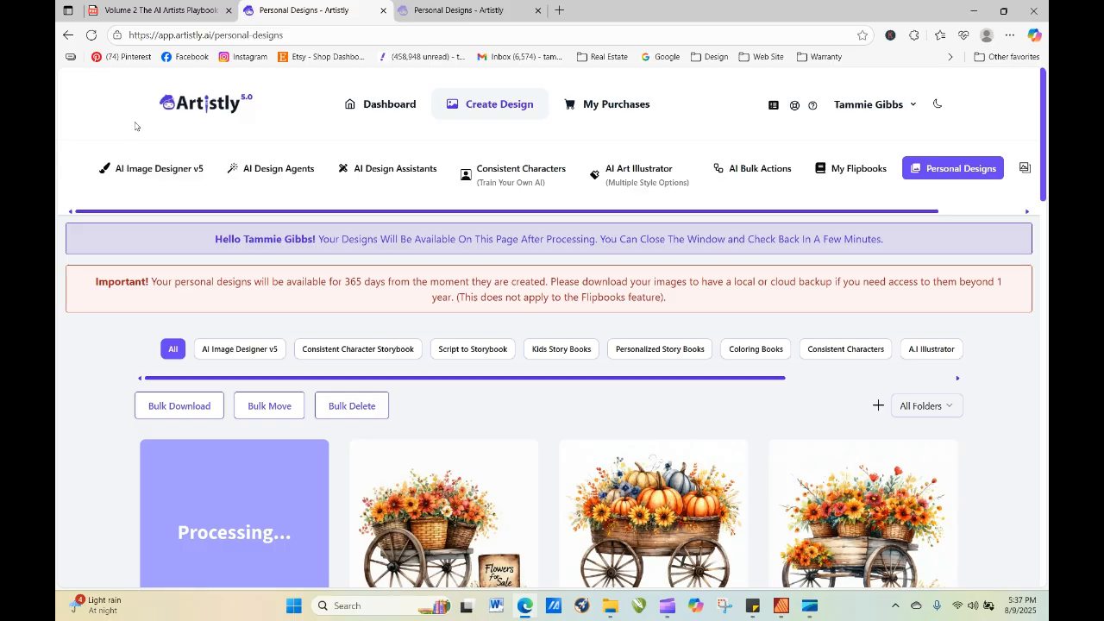
left_click(91, 35)
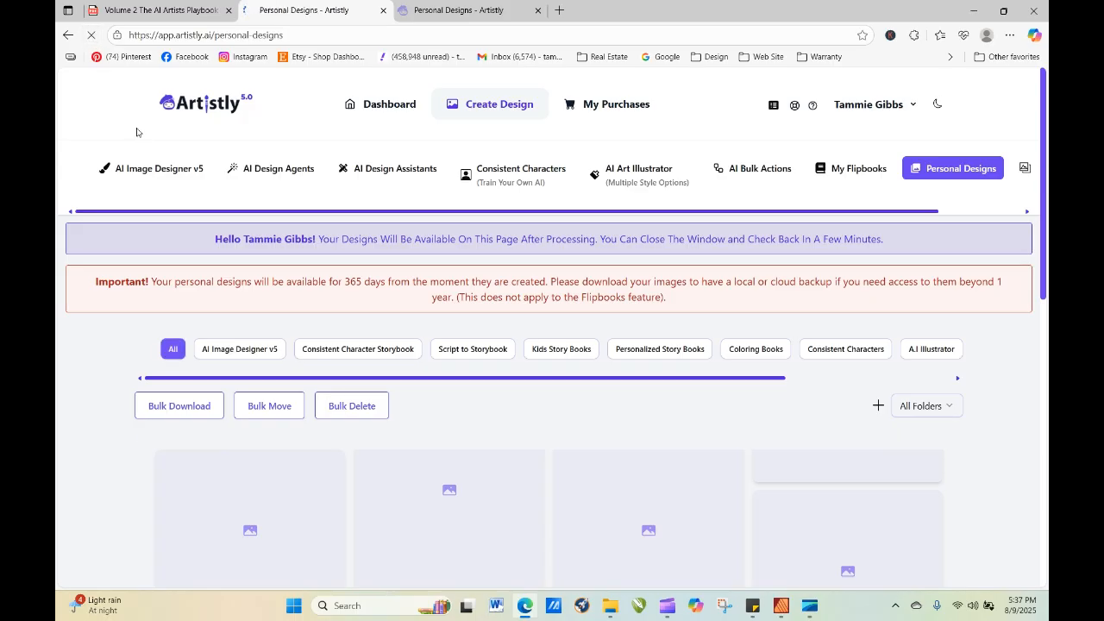
left_click(92, 35)
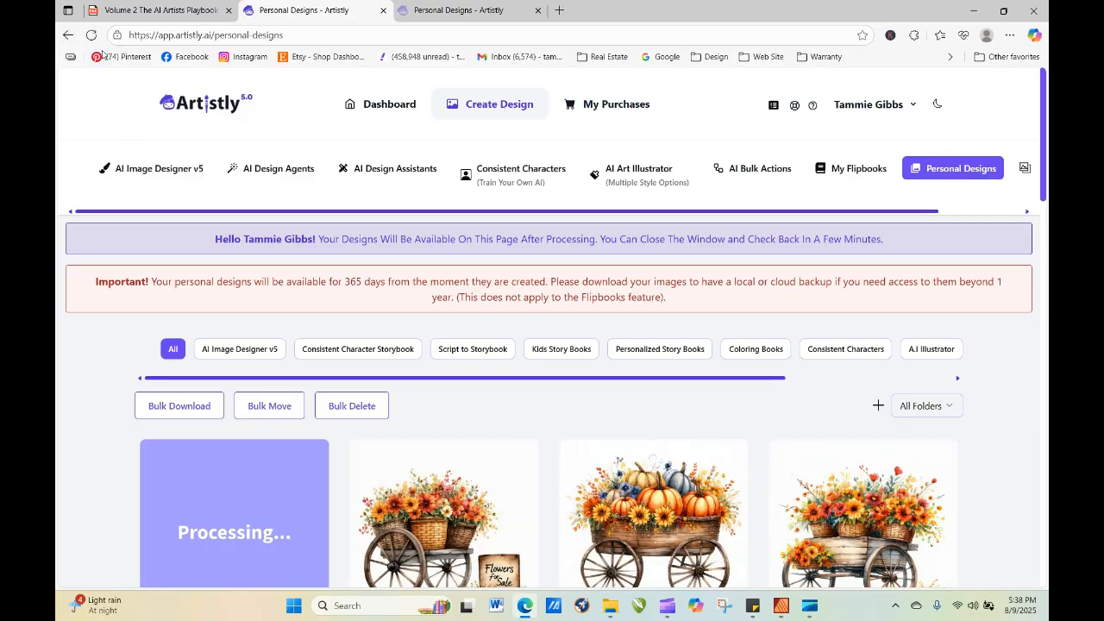
left_click(93, 38)
left_click(91, 35)
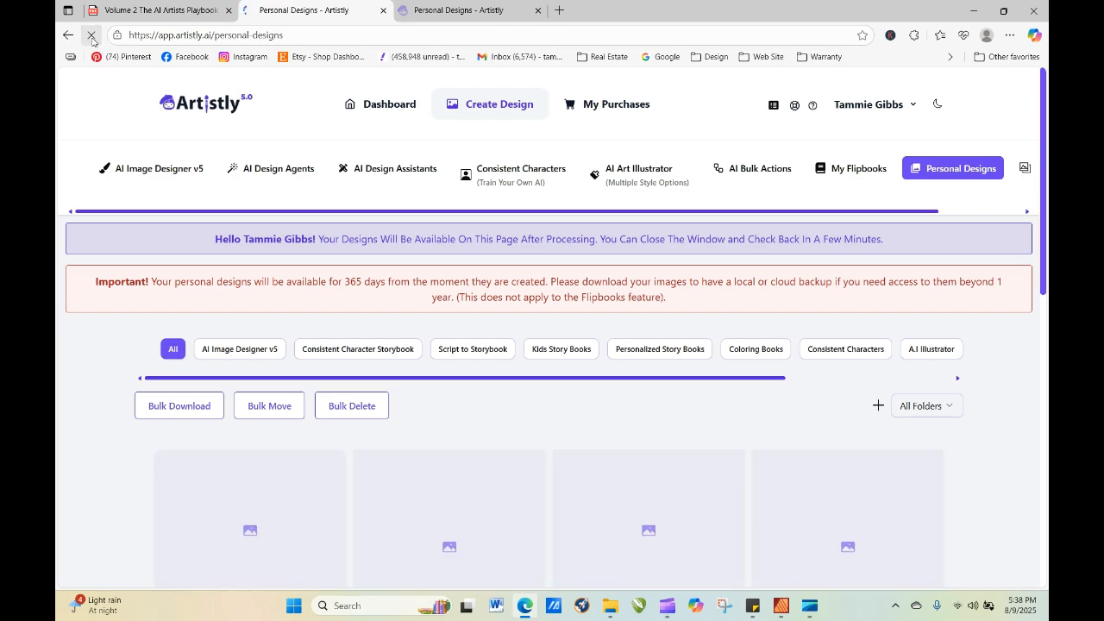
left_click(92, 35)
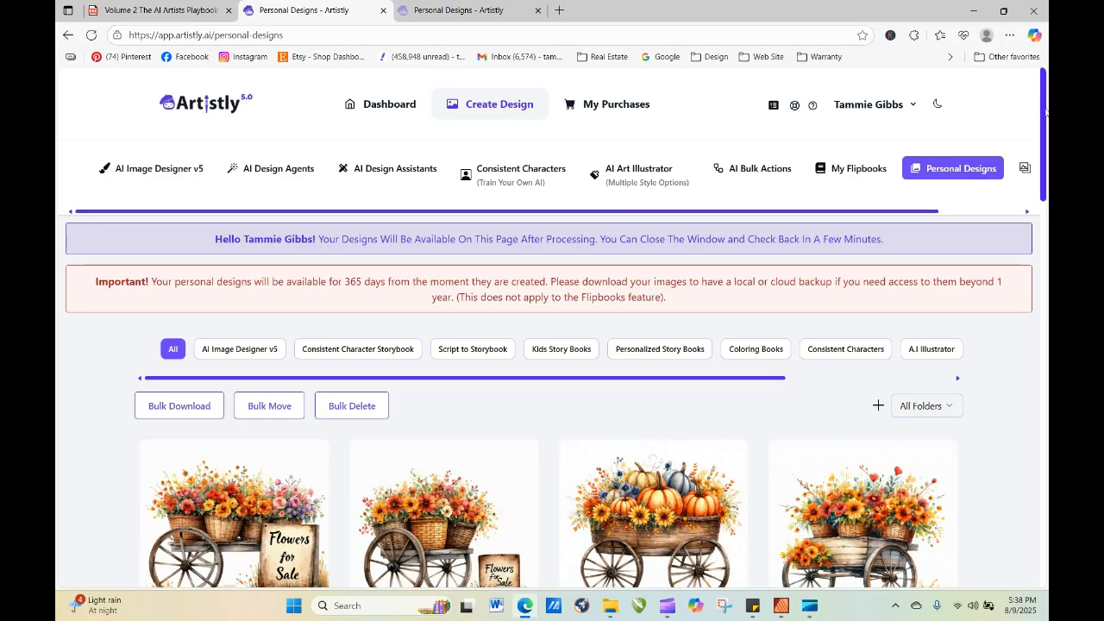
left_click_drag(1044, 117, 1044, 169)
mouse_move(231, 344)
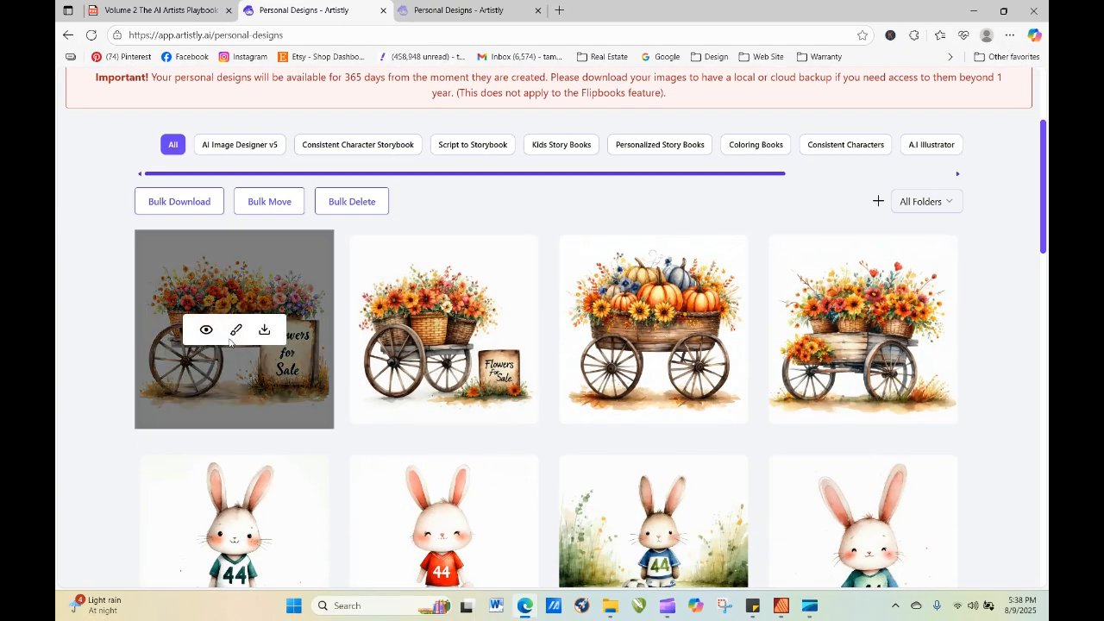
left_click(207, 330)
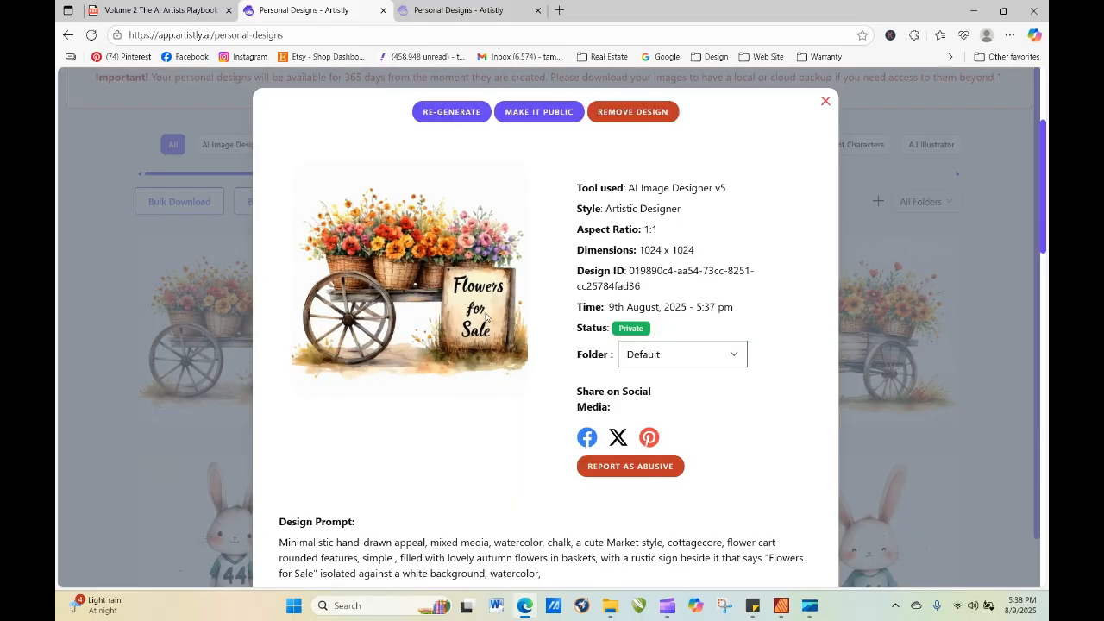
left_click(826, 104)
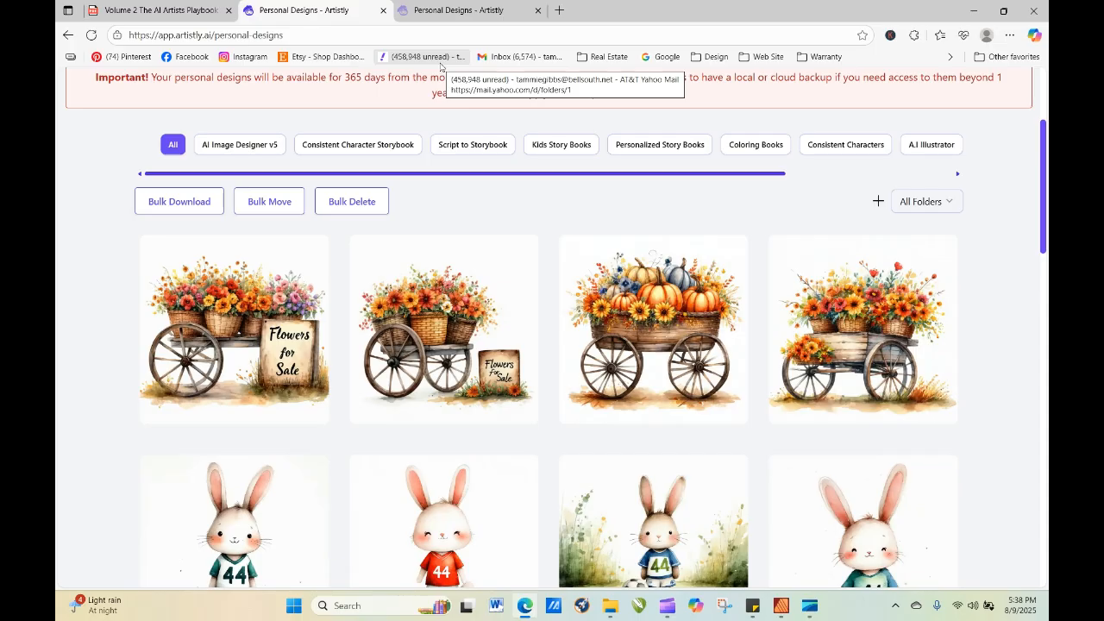
Open Google in a new browser tab.
left_click(559, 10)
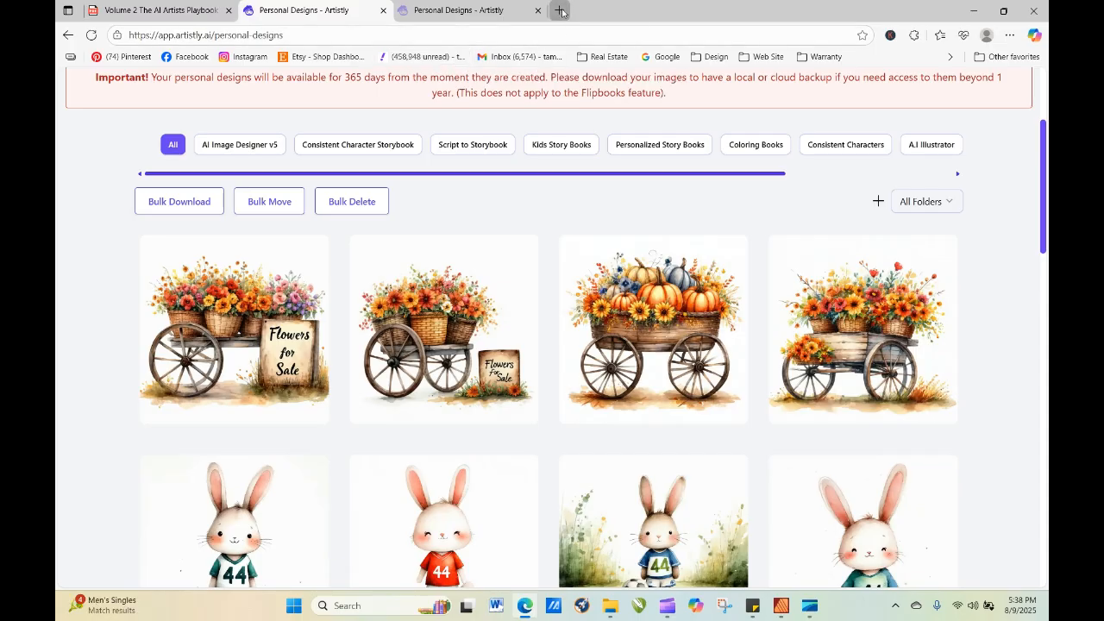
left_click(660, 57)
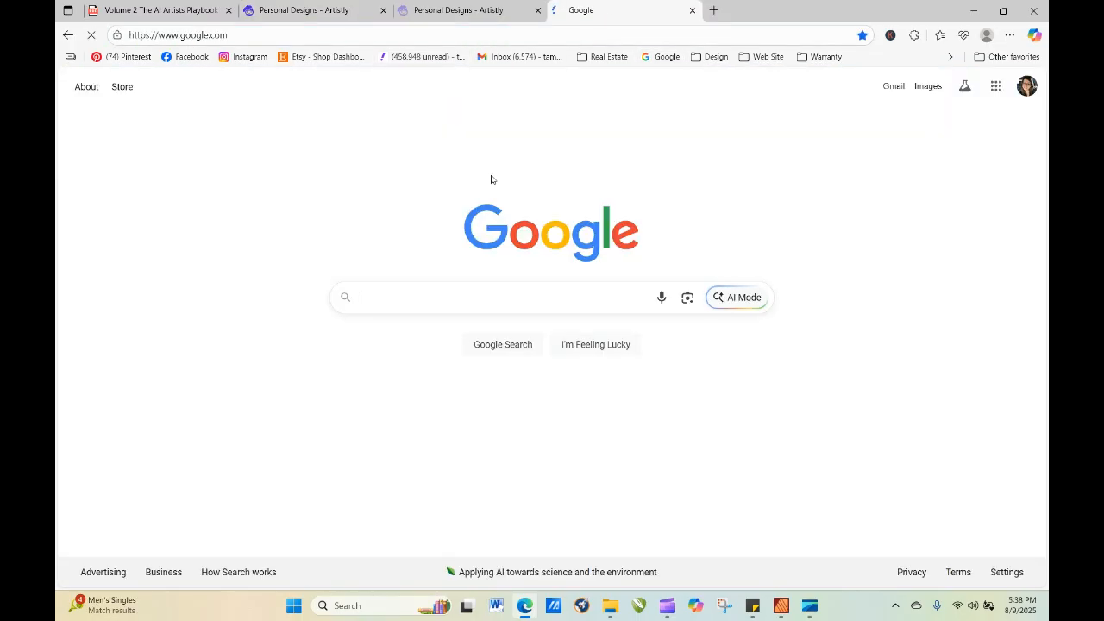
left_click(456, 305)
type("flowr")
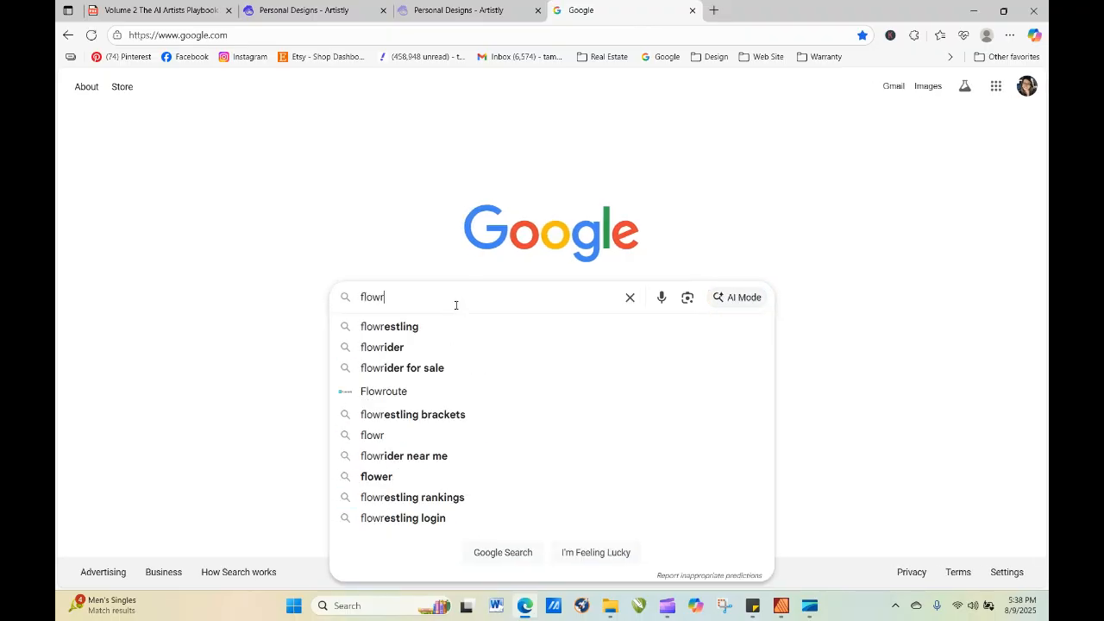
key("BackSpace")
type("e")
key("BackSpace")
type("wer")
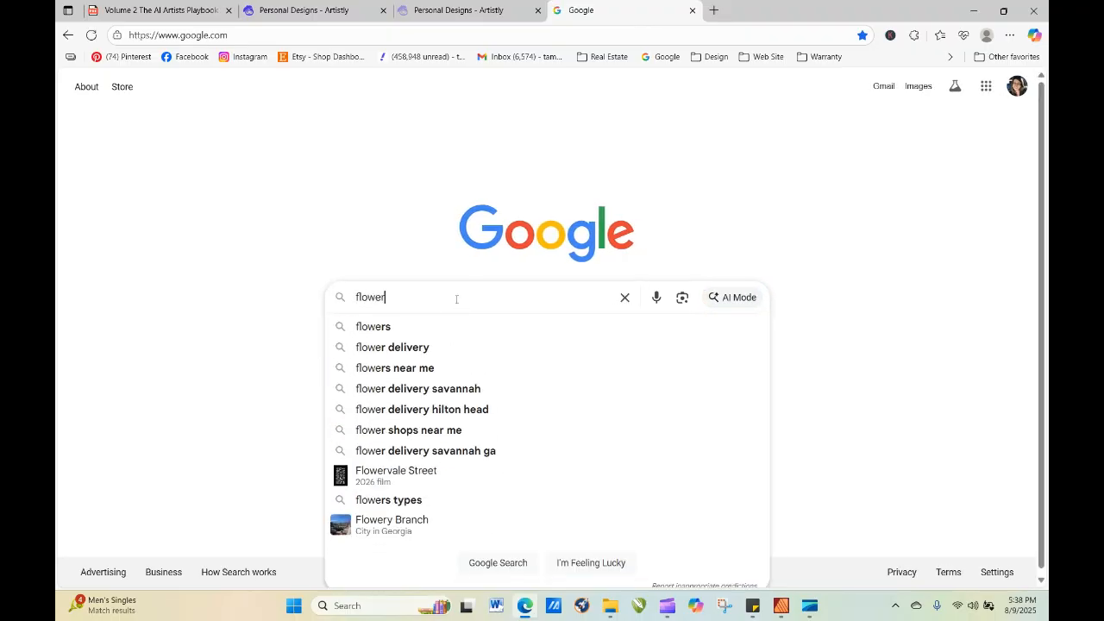
type(" cart")
key("BackSpace")
key("BackSpace")
key("BackSpace")
key("BackSpace")
key("BackSpace")
key("BackSpace")
key("BackSpace")
key("BackSpace")
key("BackSpace")
key("BackSpace")
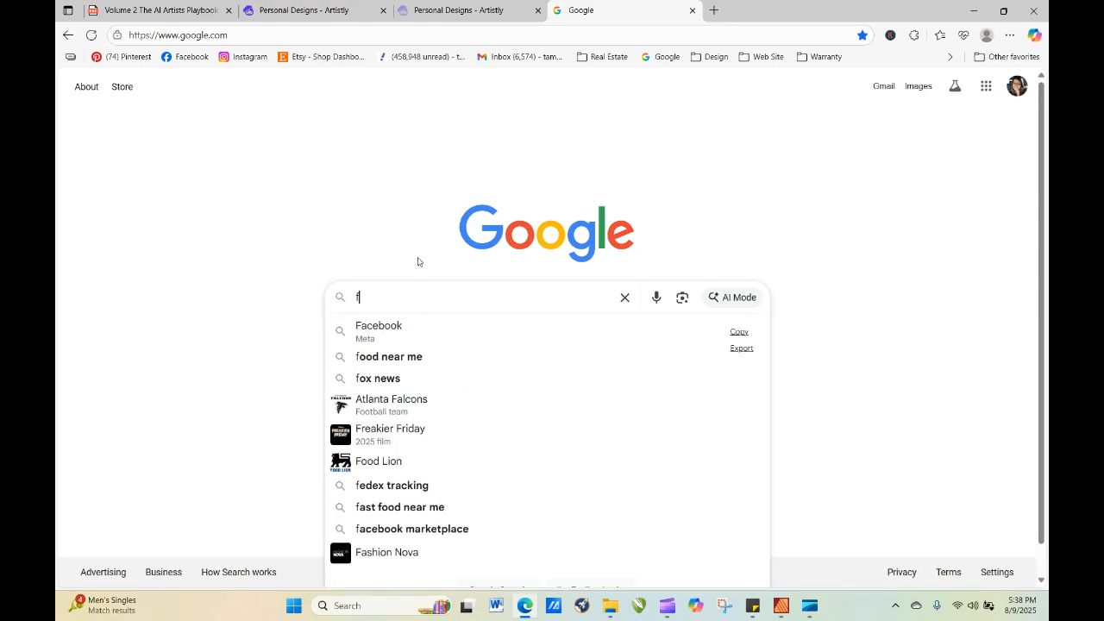
key("BackSpace")
Go to pixabay.com and complete the human verification check.
left_click(251, 35)
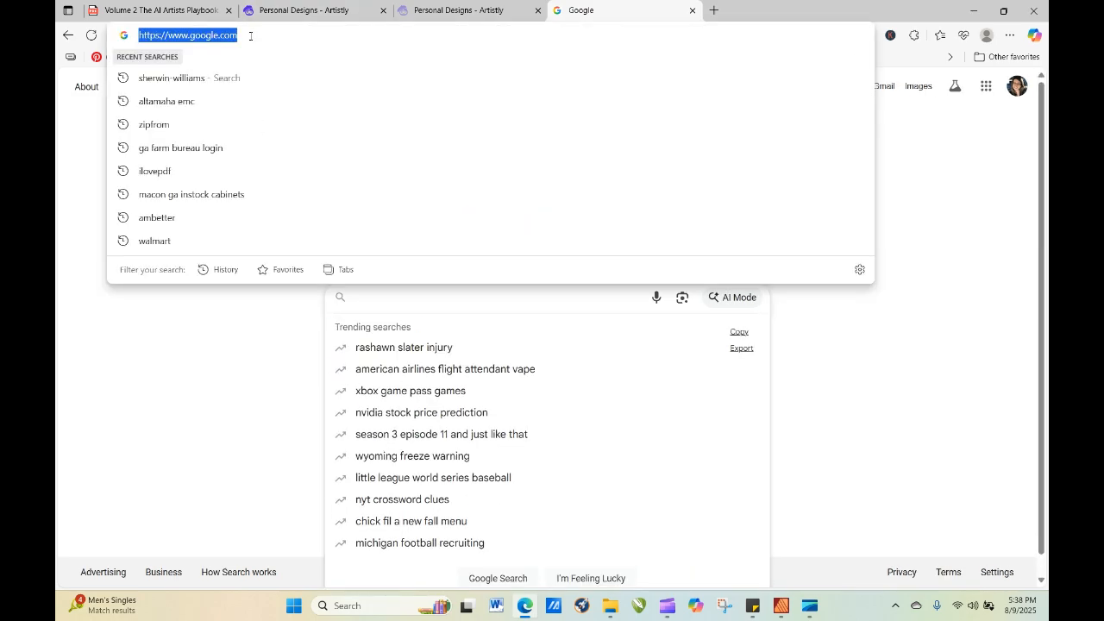
type("pixabay.co")
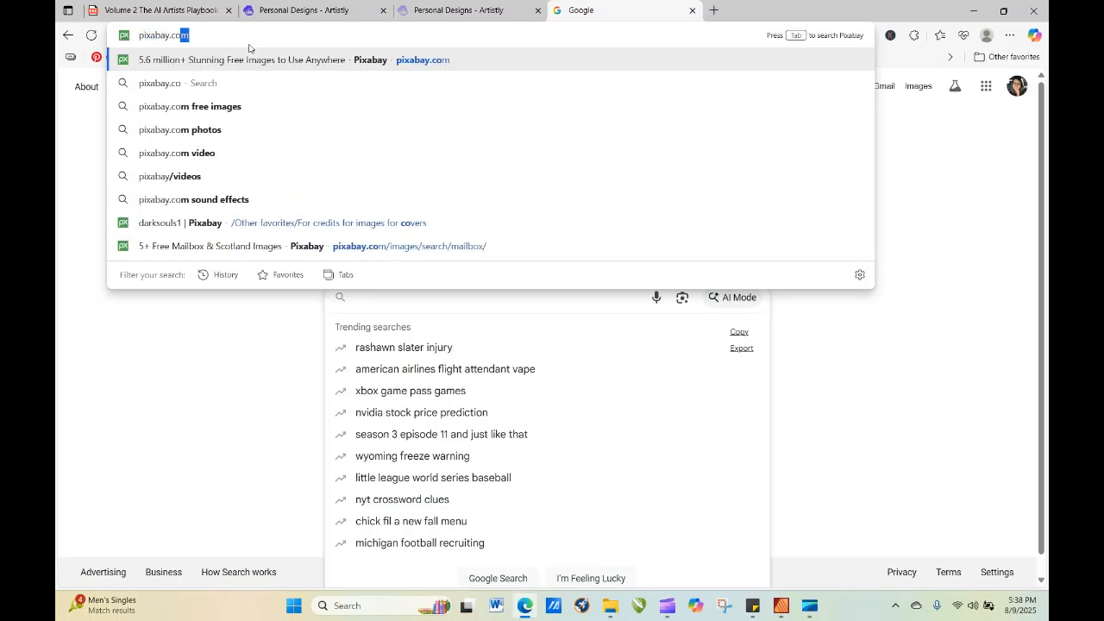
key("Return")
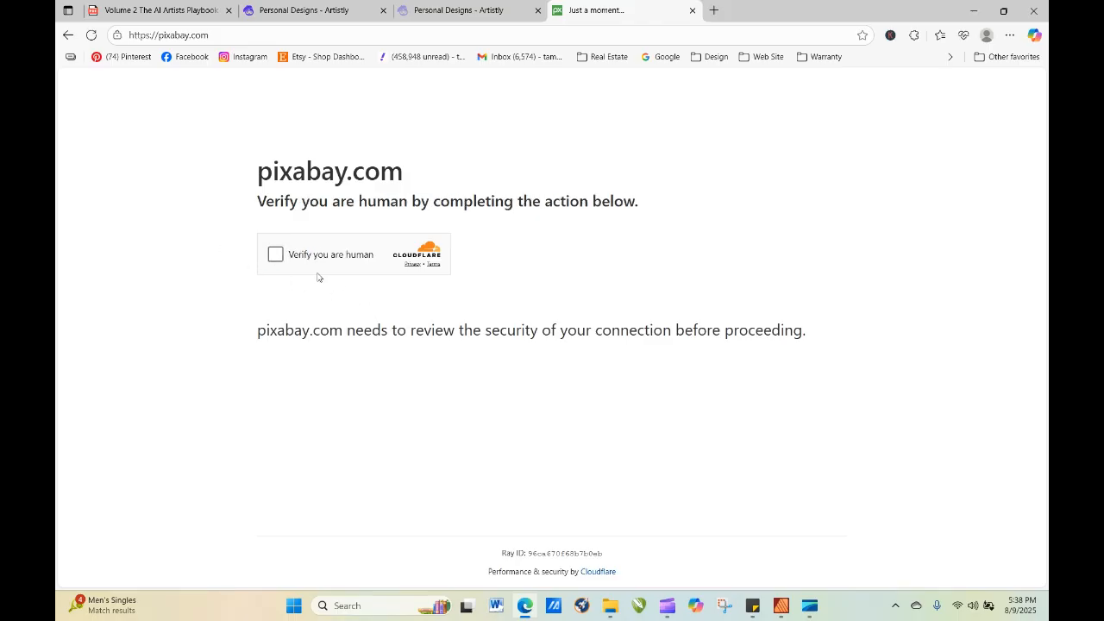
left_click(276, 255)
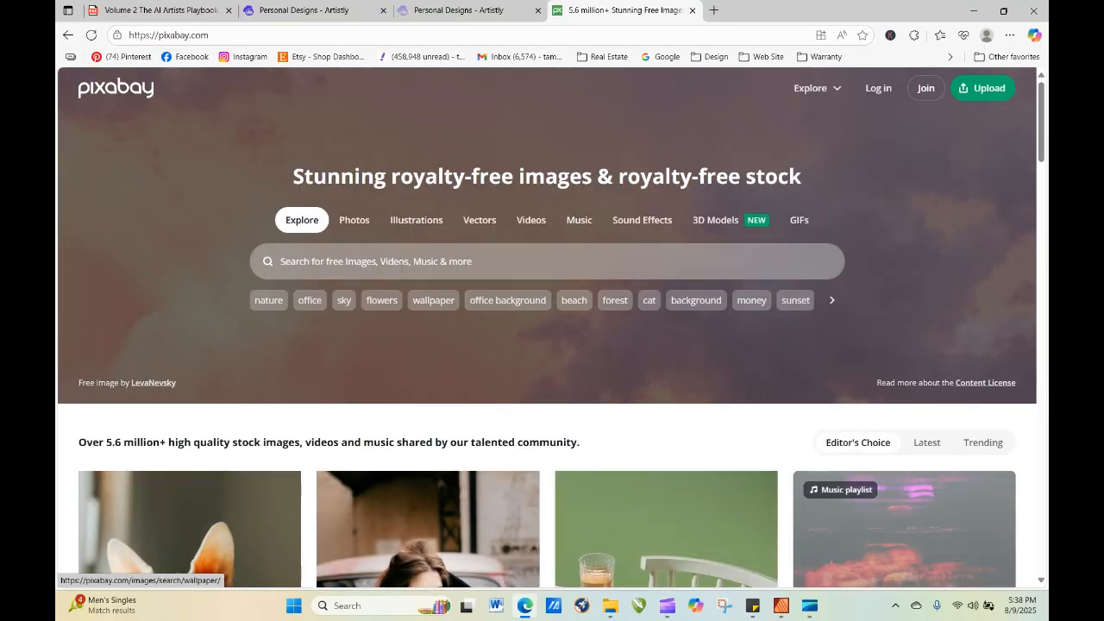
Search Pixabay for "flower cart", limit the results to illustrations and browse them for cart ideas.
left_click(402, 259)
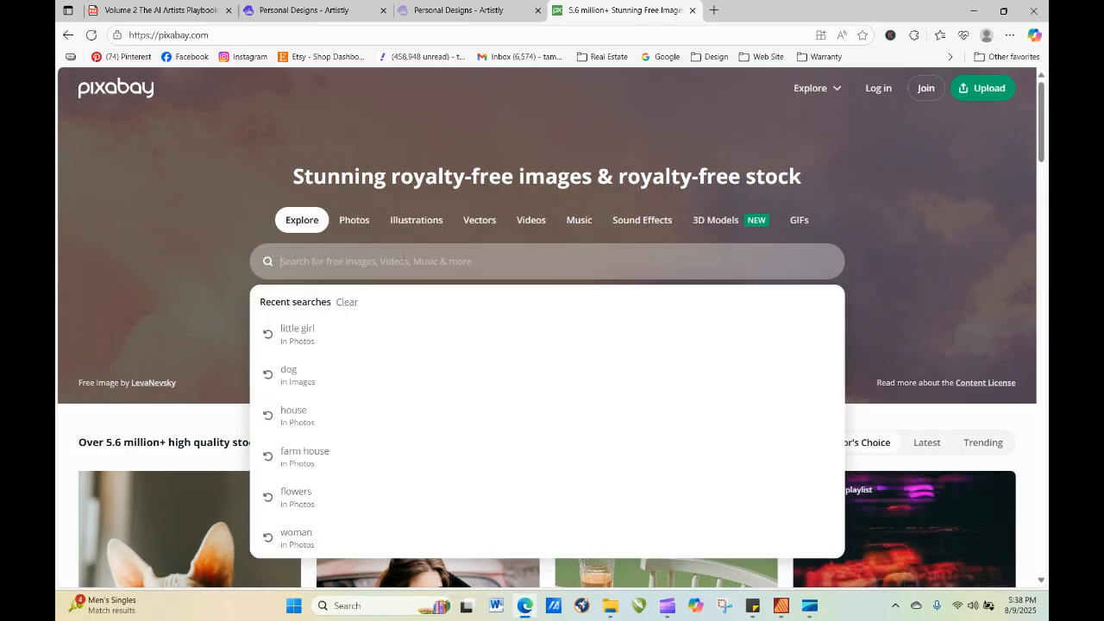
type("flower cart")
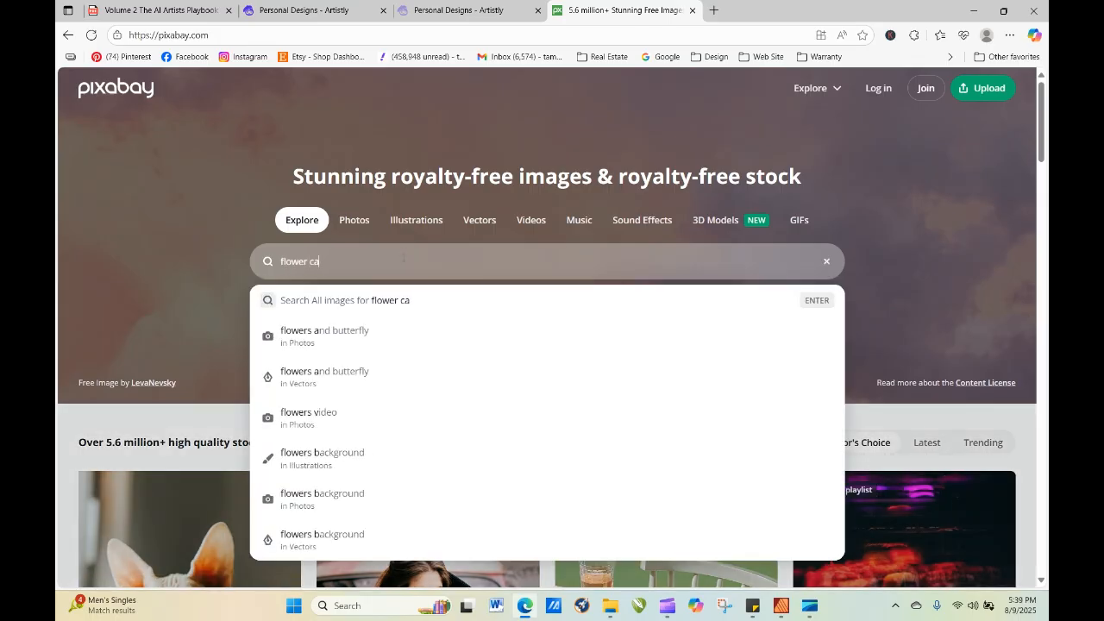
key("Return")
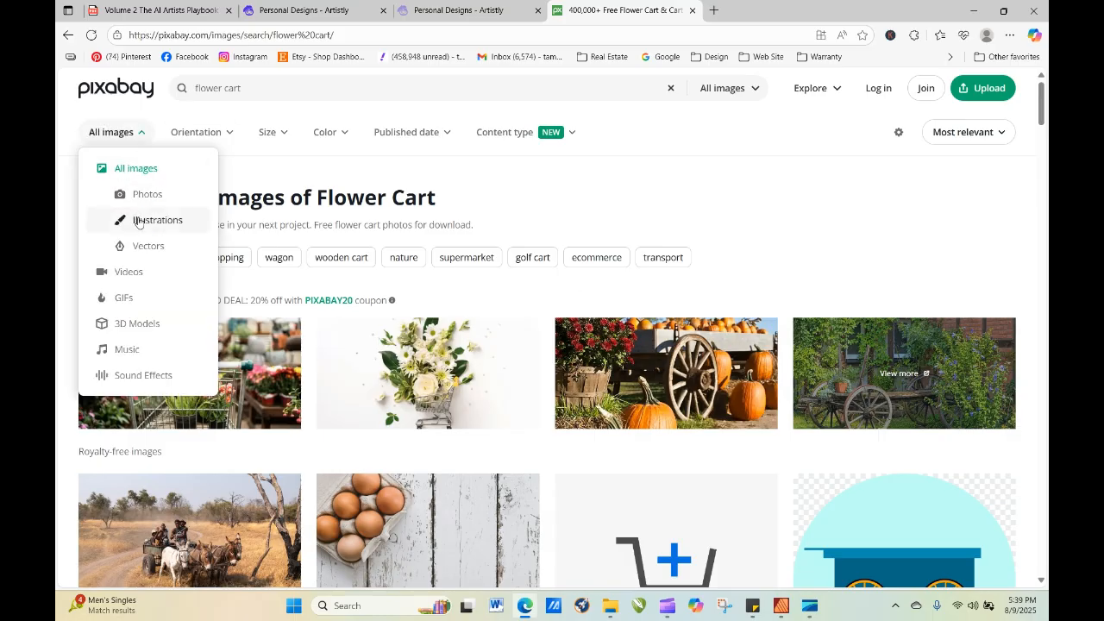
left_click(757, 189)
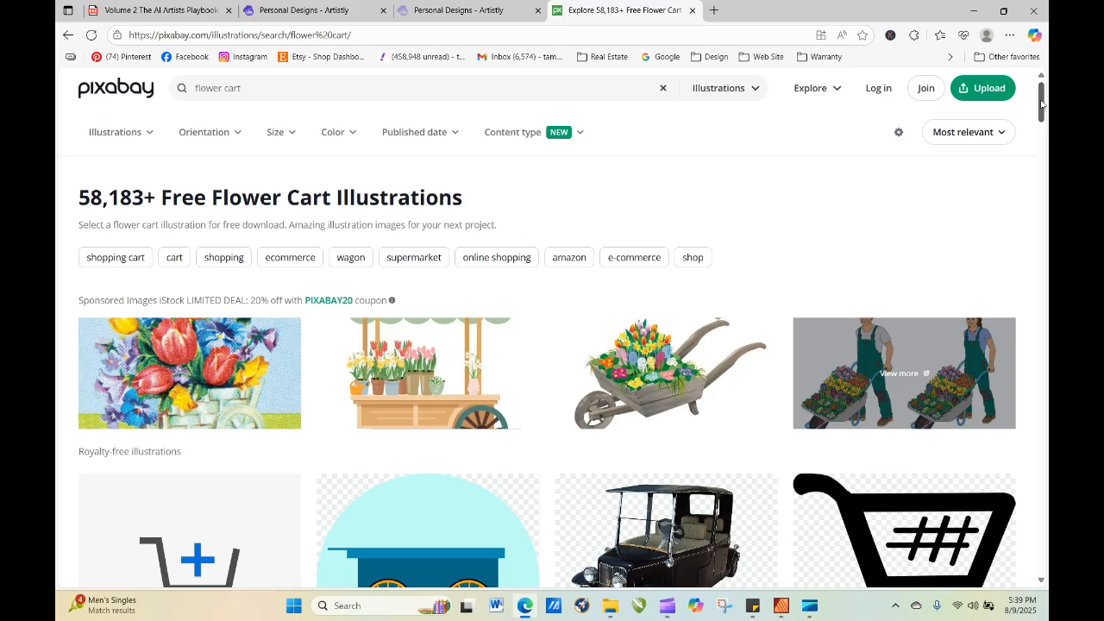
left_click_drag(1042, 103, 1046, 393)
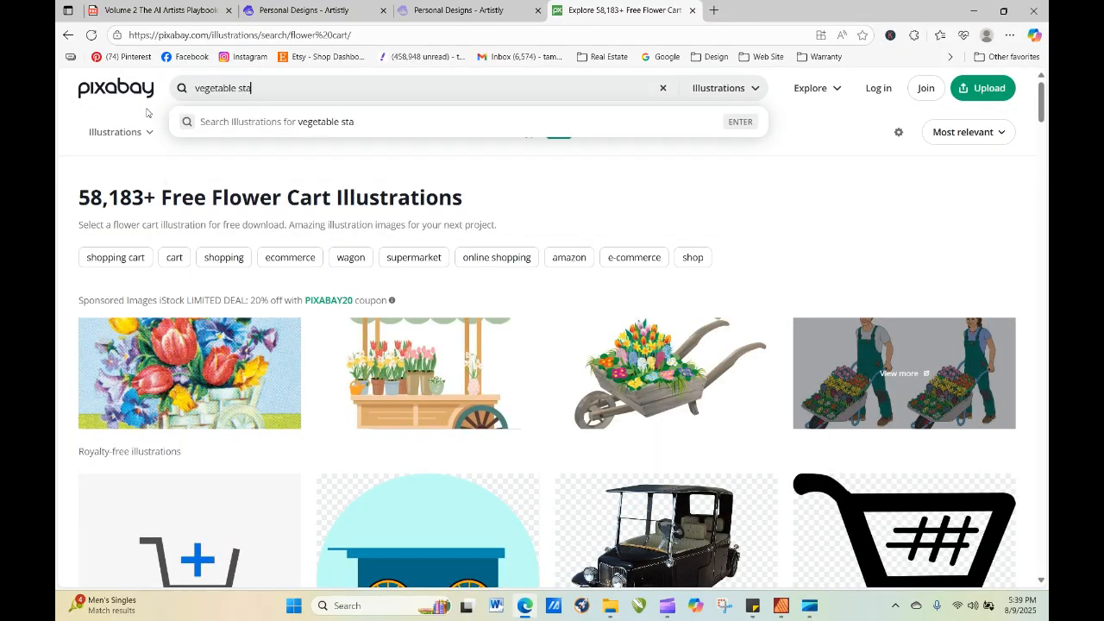
Search the Pixabay illustrations for "vegetable stand" and look over the results.
type("nd")
key("Return")
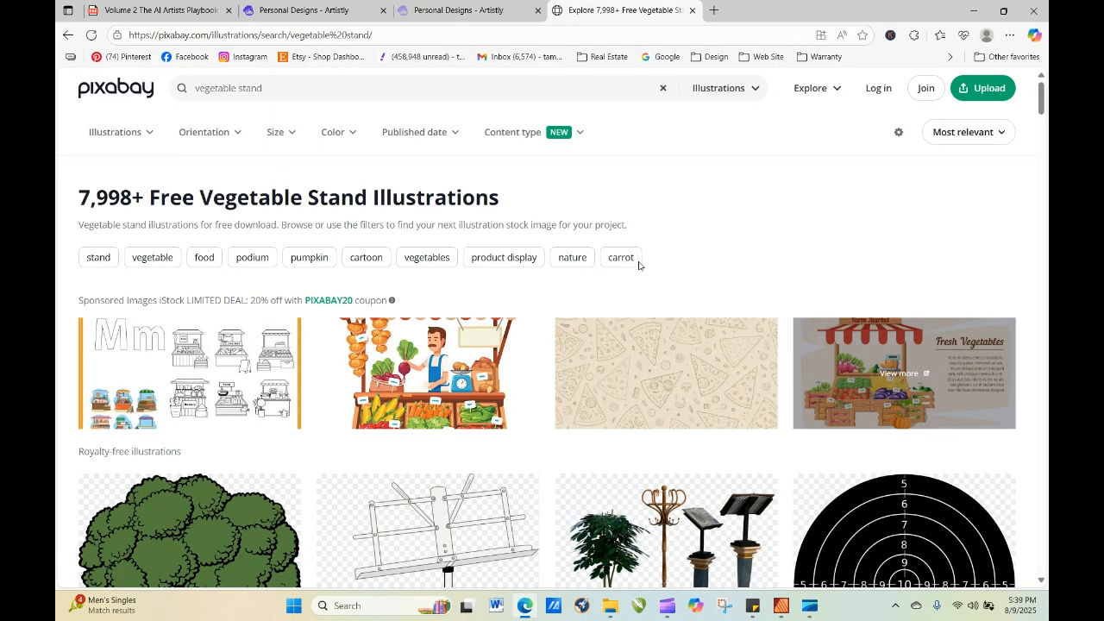
mouse_move(1042, 97)
left_mouse_down()
mouse_move(1047, 518)
mouse_move(1042, 96)
left_mouse_up()
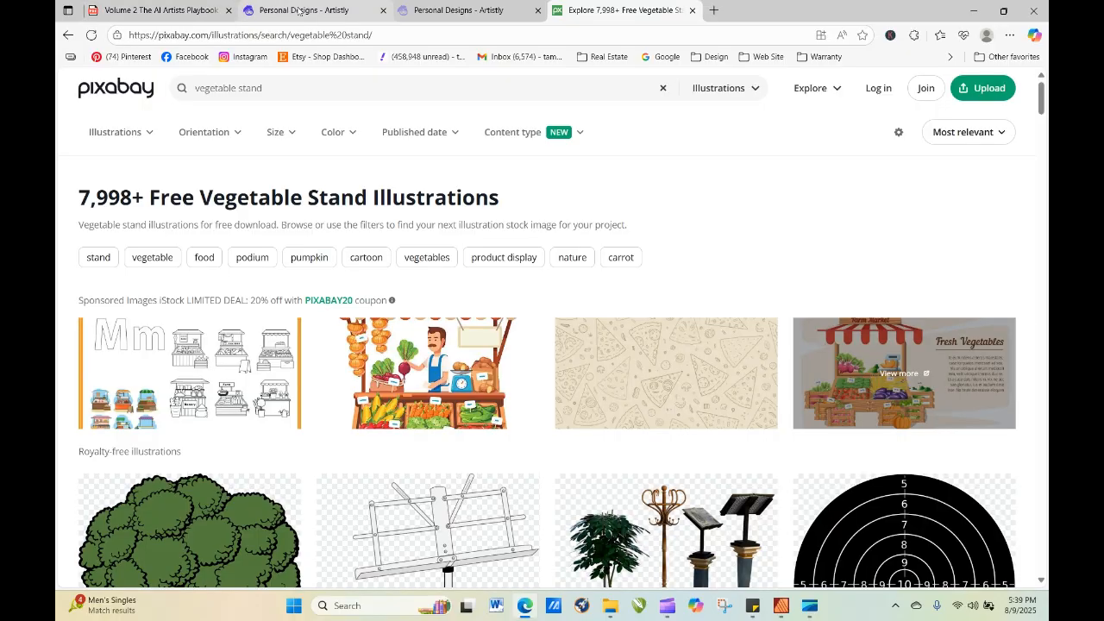
Return to the Artistly personal designs and reopen the newest "Flowers for Sale" cart's prompt for re-generation.
left_click(258, 9)
mouse_move(198, 391)
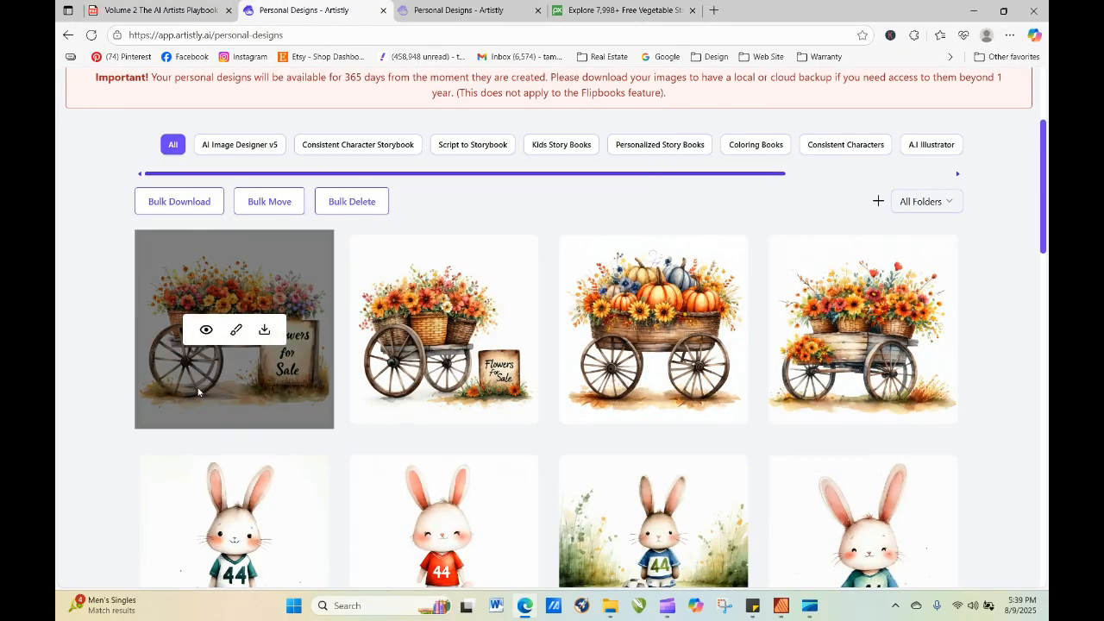
left_click(206, 332)
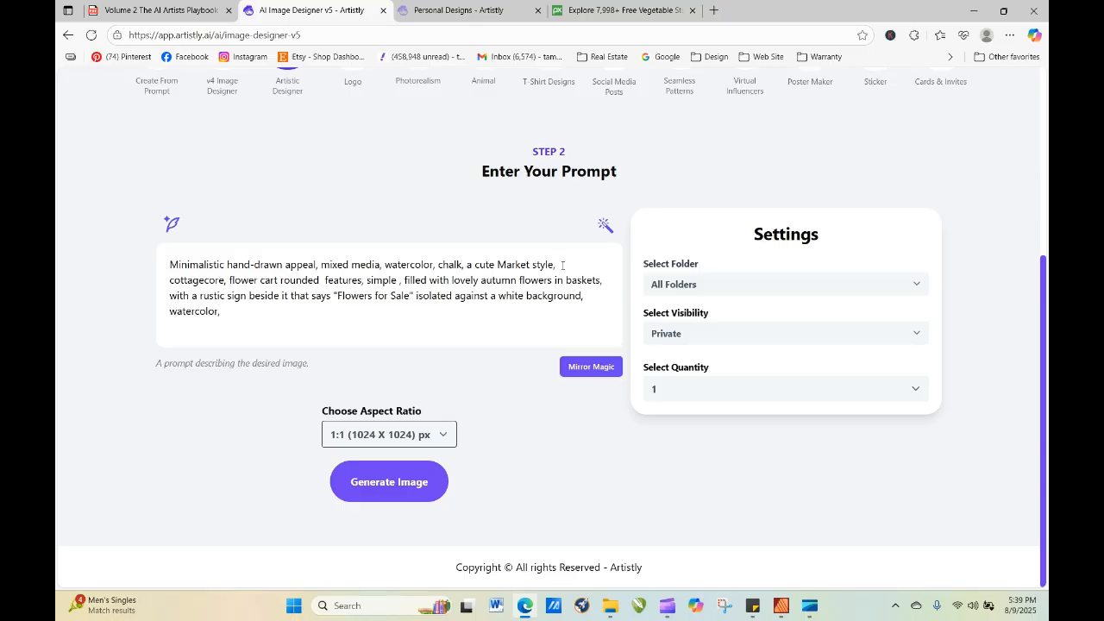
Insert "with a canopy similar to a vegetable stand," after "flower cart" in the prompt and generate the image.
left_click(280, 283)
type("with a ")
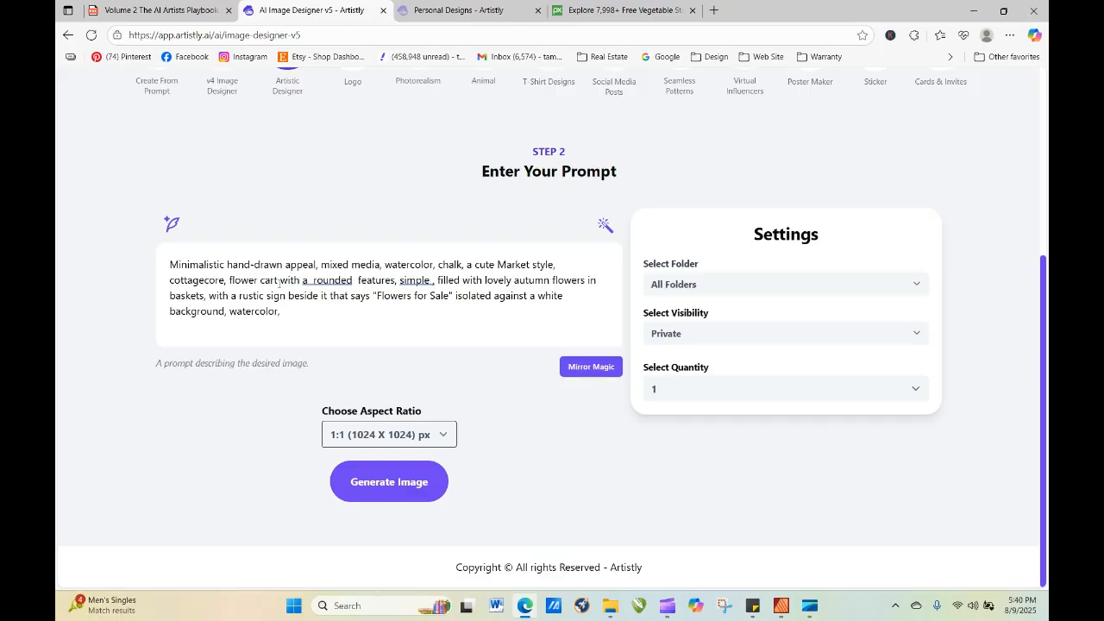
type("canopy")
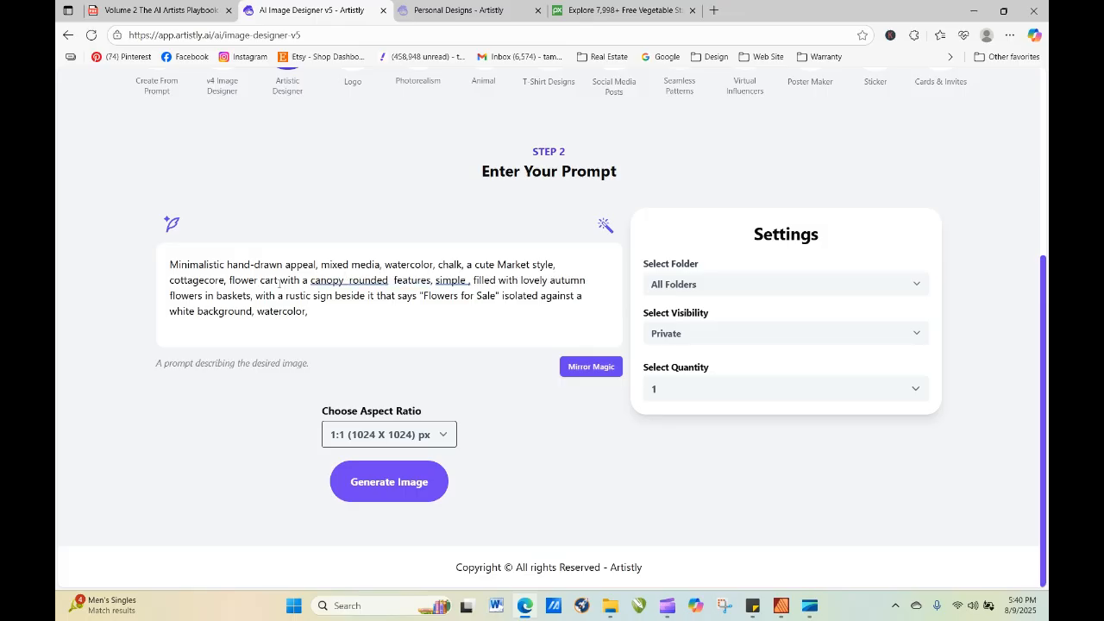
type(" similar to a")
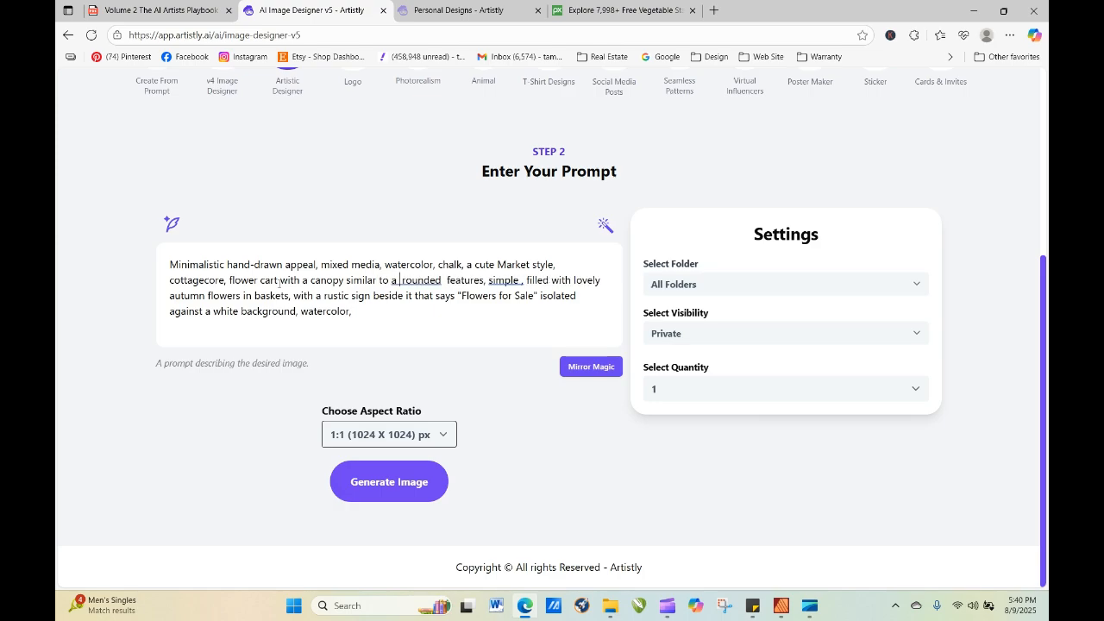
type(" vege")
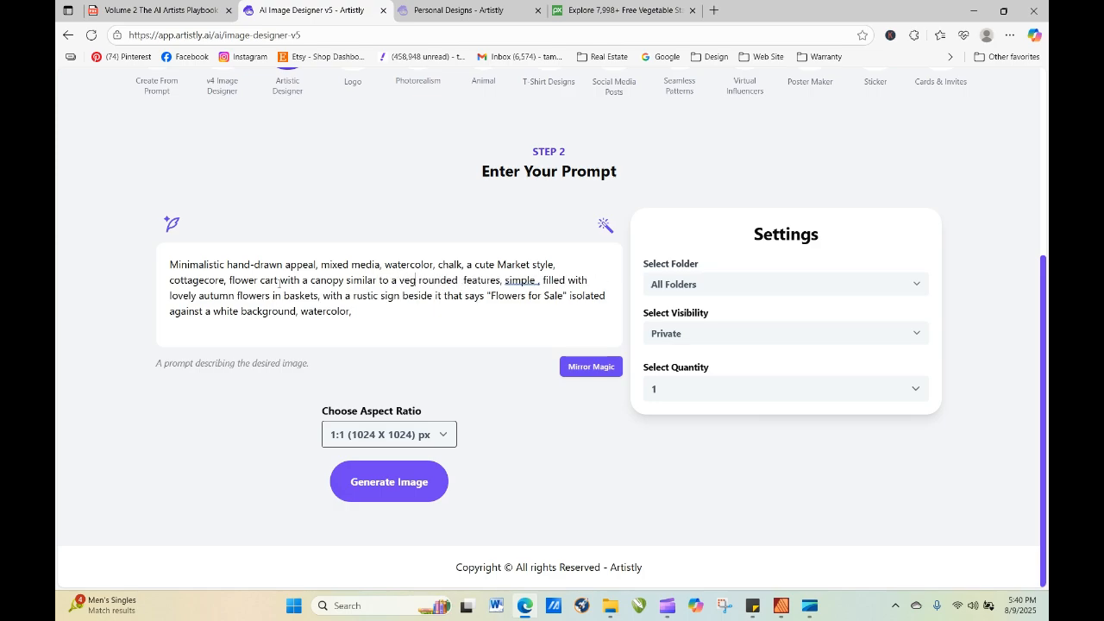
type("table stand")
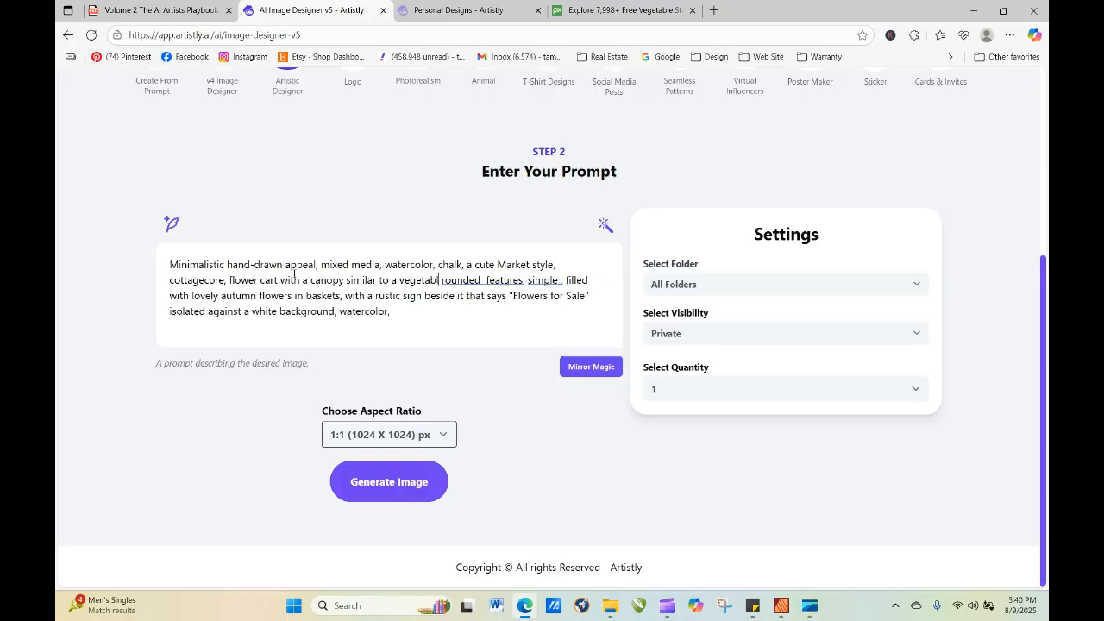
type(",")
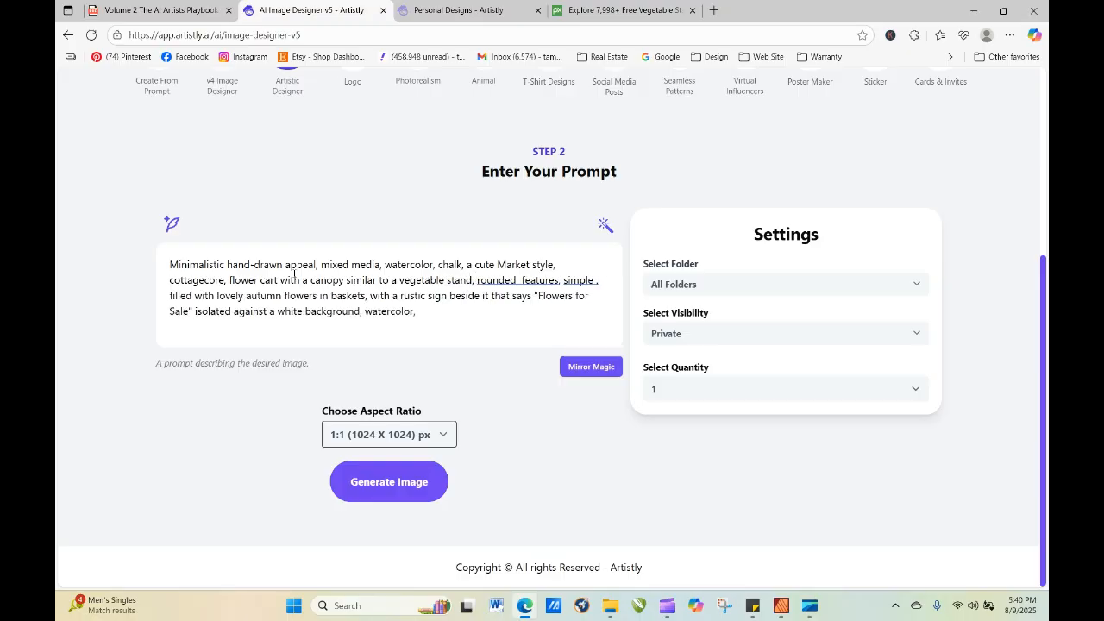
left_click(368, 495)
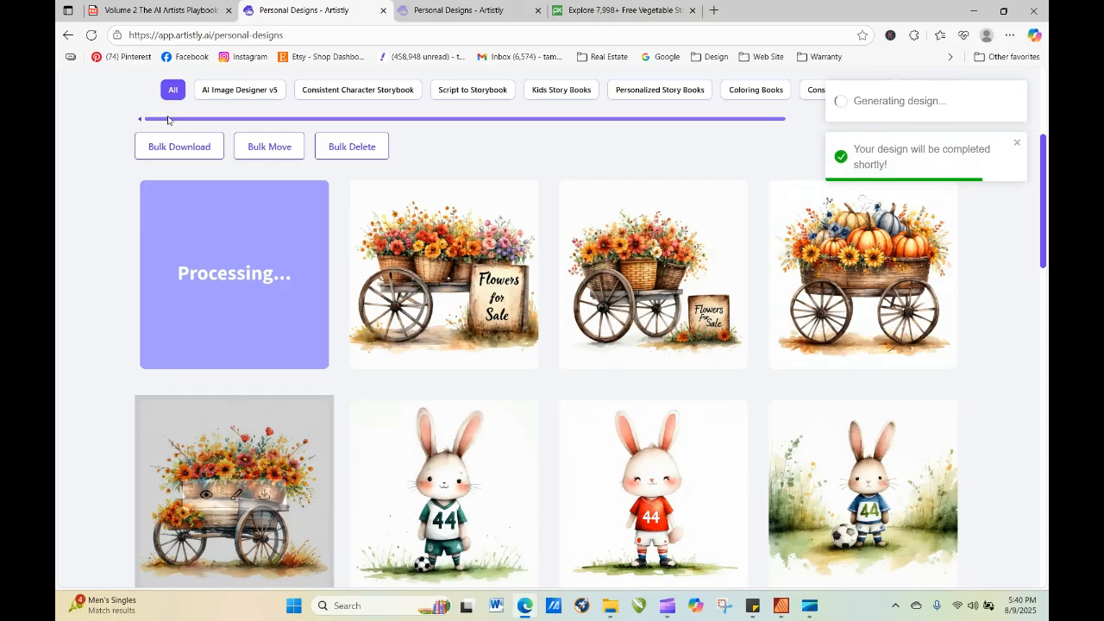
Refresh the personal designs gallery repeatedly to check on the canopy flower cart.
left_click(91, 37)
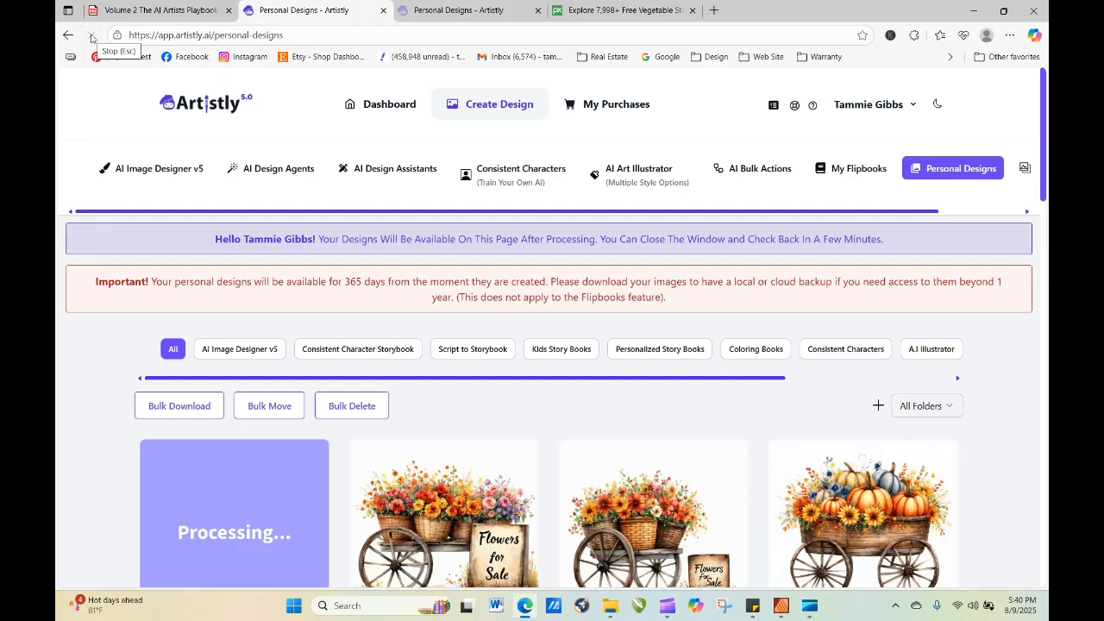
left_click(93, 37)
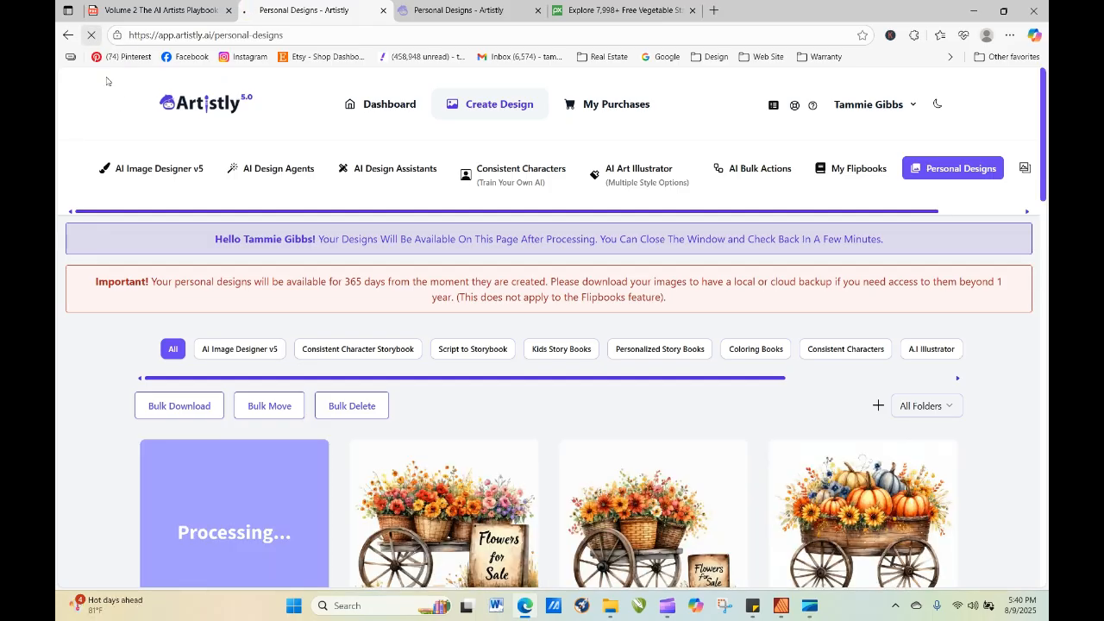
left_click(92, 35)
left_click(93, 35)
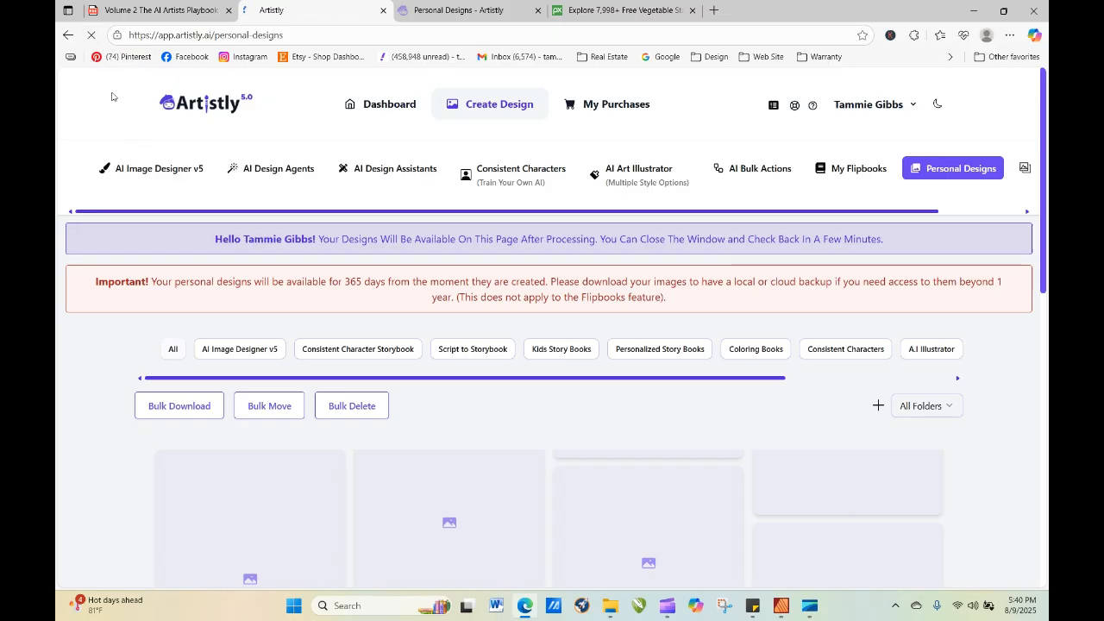
left_click(93, 36)
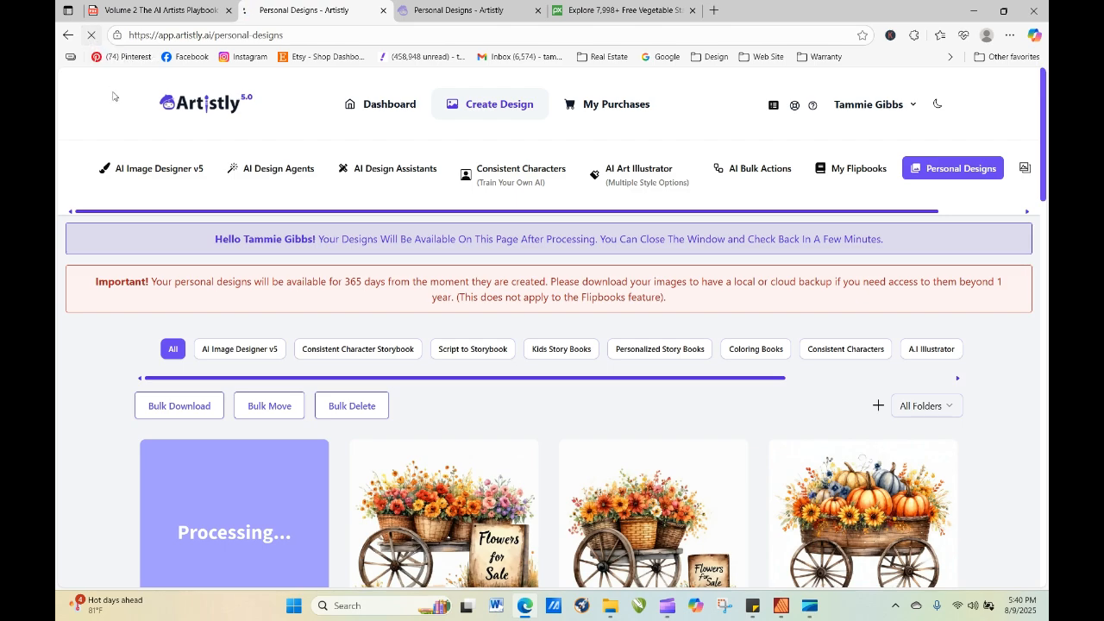
left_click(92, 35)
Reopen the prompt of the bunny in the red number 44 soccer jersey for re-generation.
scroll(677, 214, "down", 6)
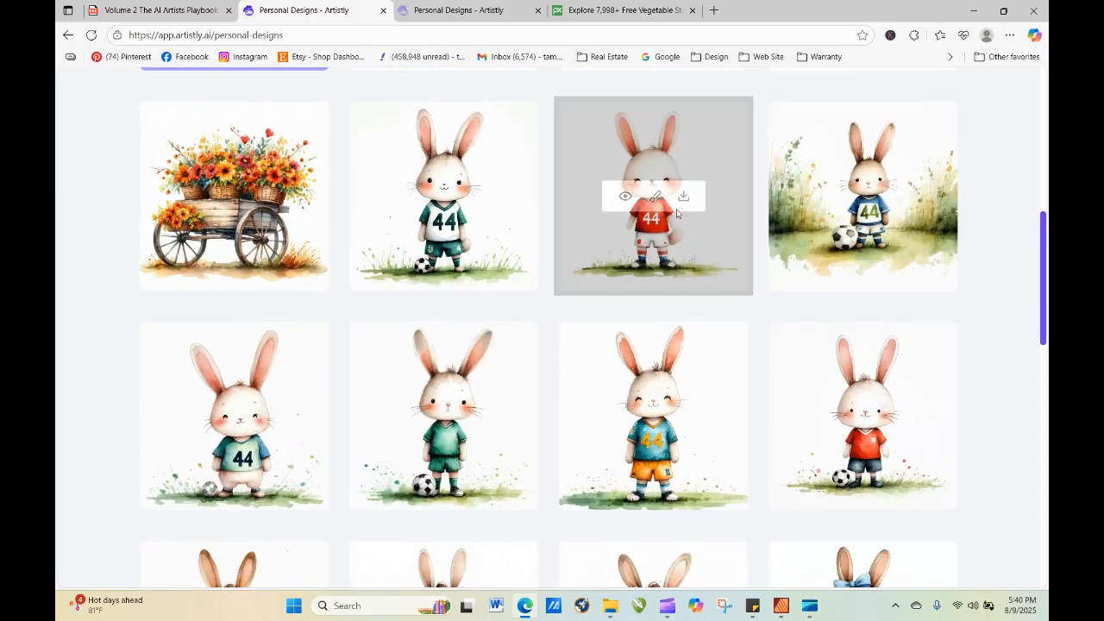
left_click(626, 197)
scroll(498, 273, "down", 4)
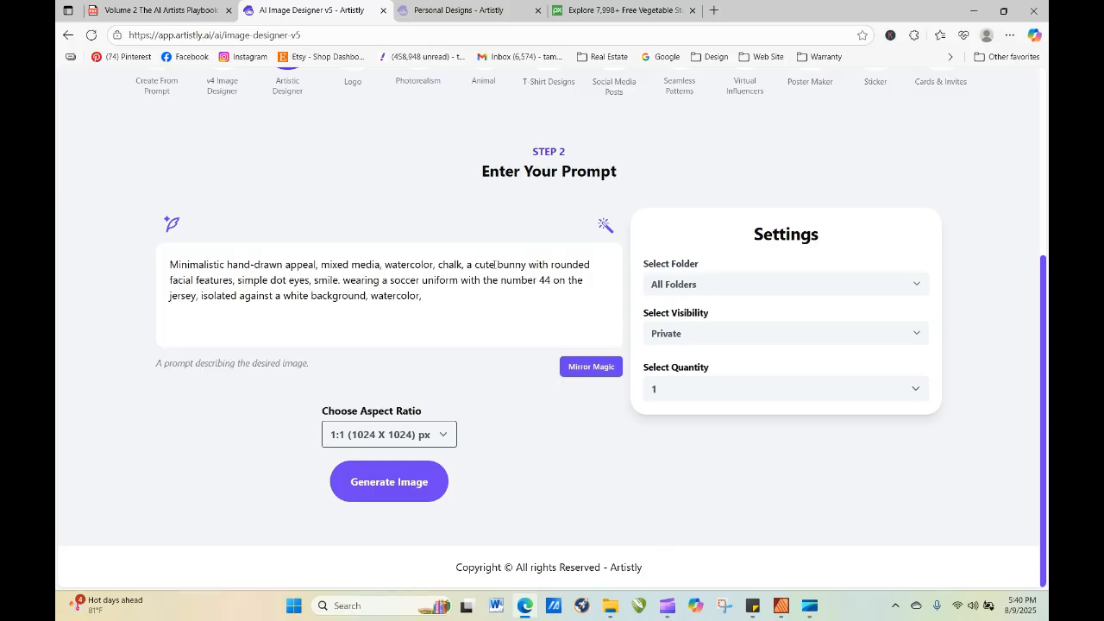
Insert "little granny" before "bunny" in the soccer bunny prompt.
left_click(496, 265)
type("little")
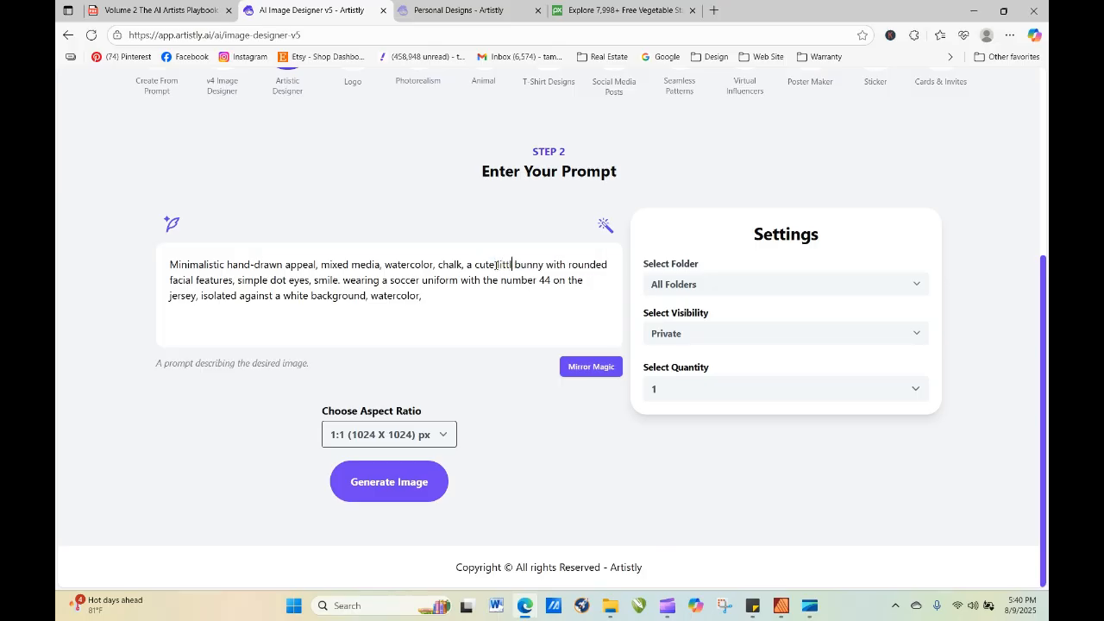
left_click_drag(496, 264, 552, 265)
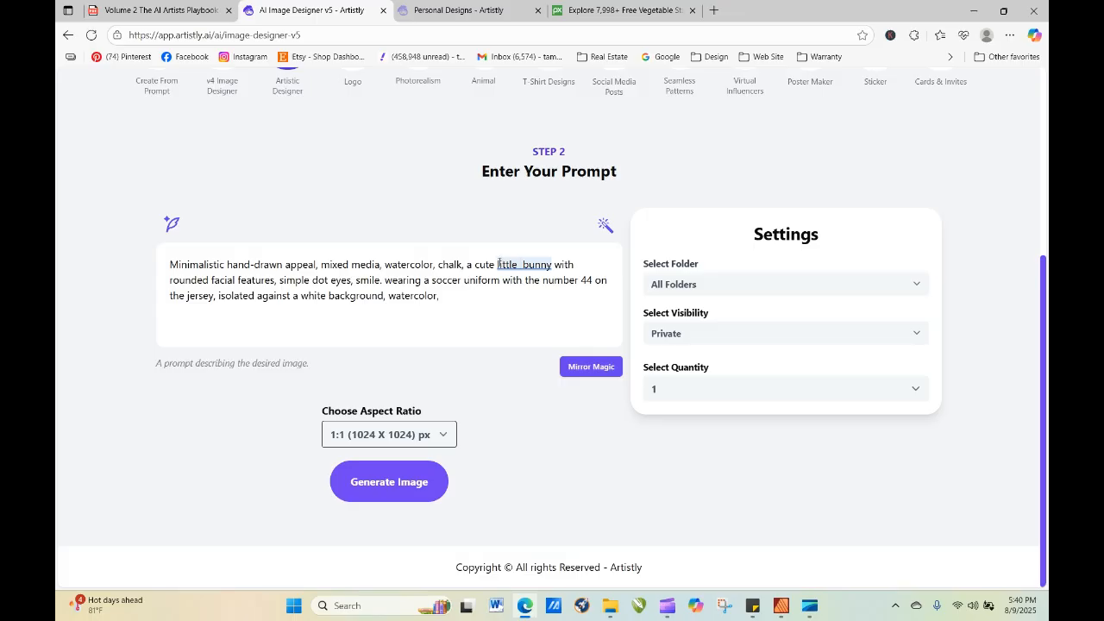
type("flu")
key("BackSpace")
key("BackSpace")
key("BackSpace")
type("granny")
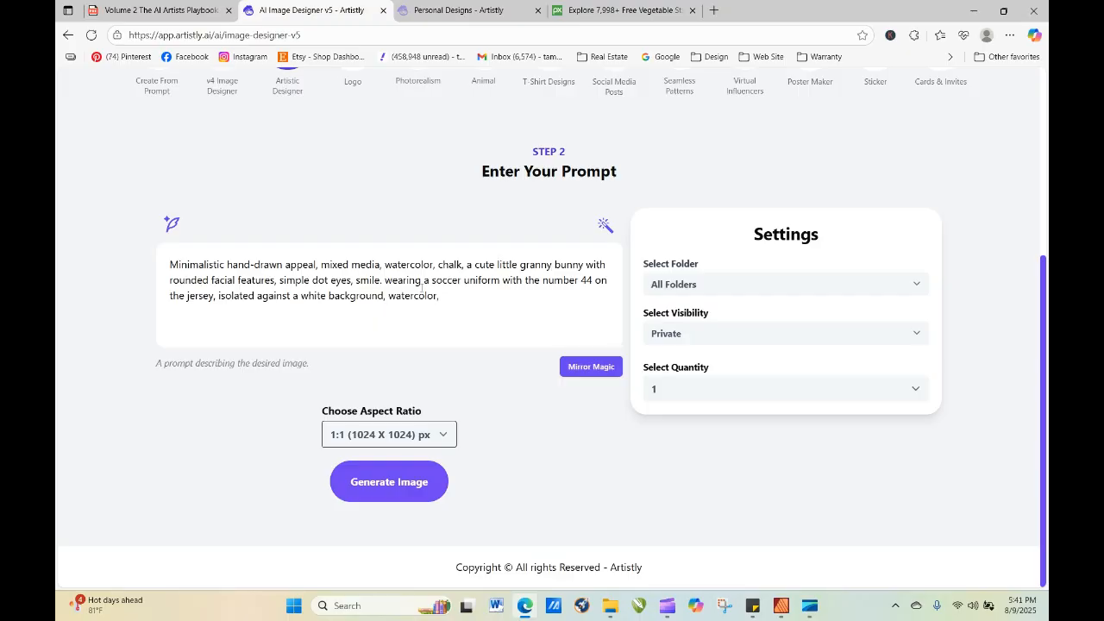
Replace "soccer uniform with the number 44" in the granny bunny prompt with "house smock".
left_click_drag(424, 281, 594, 277)
type("a  house")
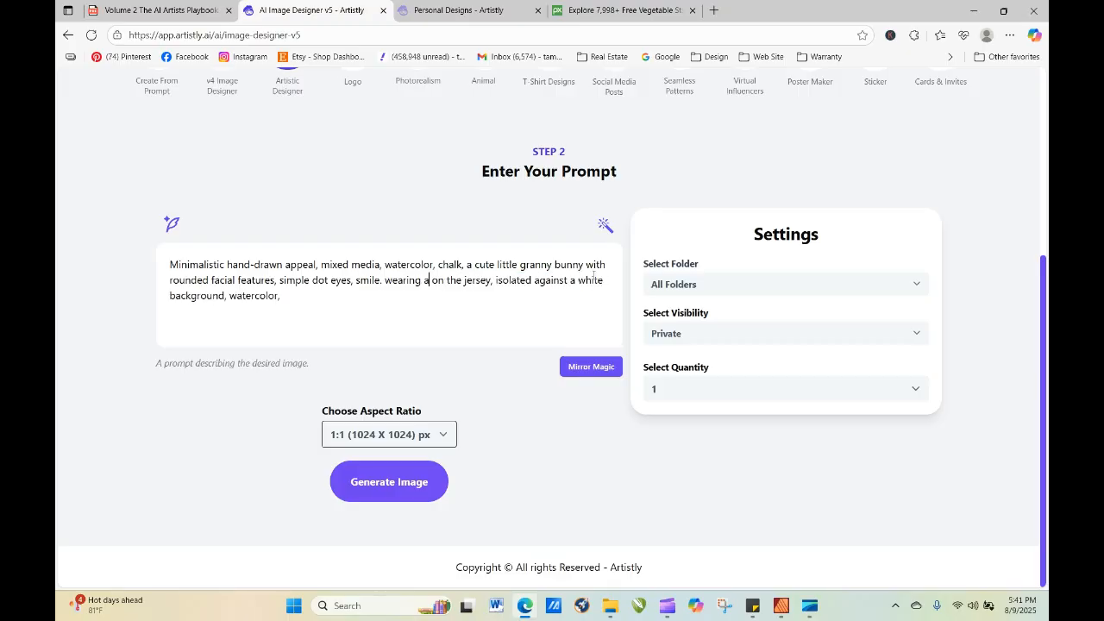
key("BackSpace")
key("BackSpace")
key("BackSpace")
key("BackSpace")
key("BackSpace")
key("BackSpace")
key("BackSpace")
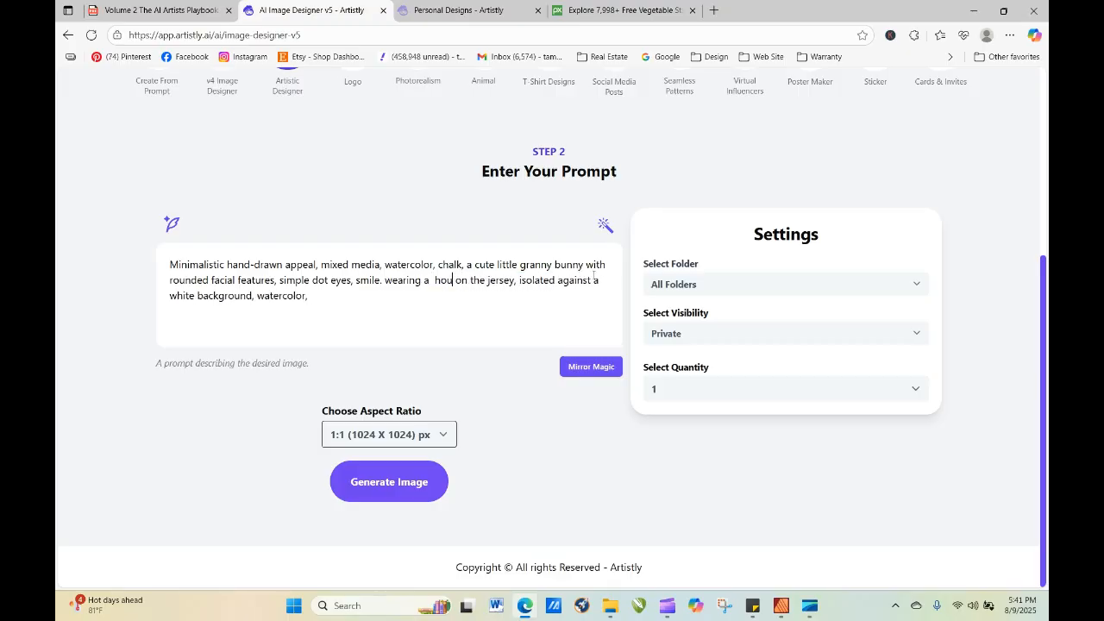
type("house smock")
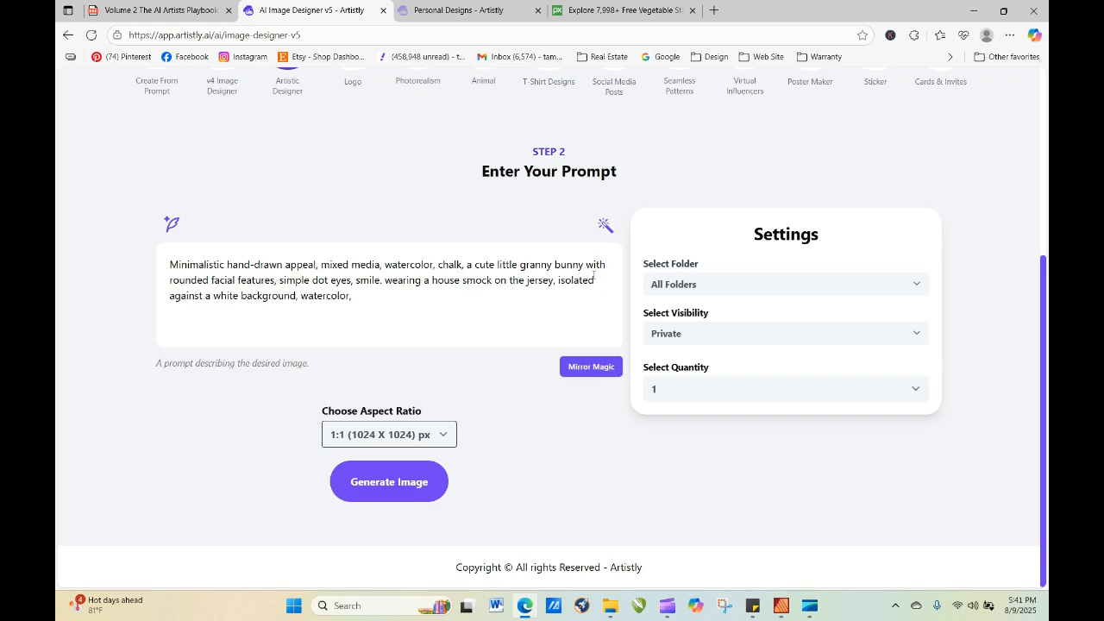
Remove the leftover "on the jersey" from the prompt, keep a comma after "house smock", and generate the granny bunny image.
key("Delete")
key("Delete")
key("Delete")
key("Delete")
key("Delete")
key("Delete")
key("Delete")
key("Delete")
key("Delete")
key("Delete")
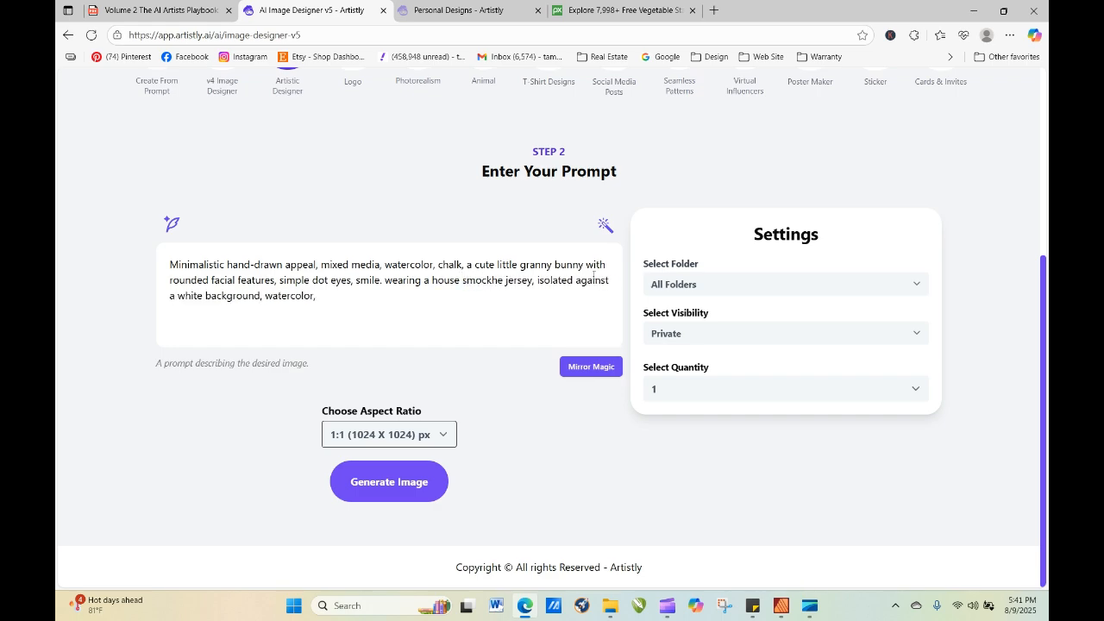
key("Delete")
key("Delete")
key("Delete")
key("Delete")
key("Delete")
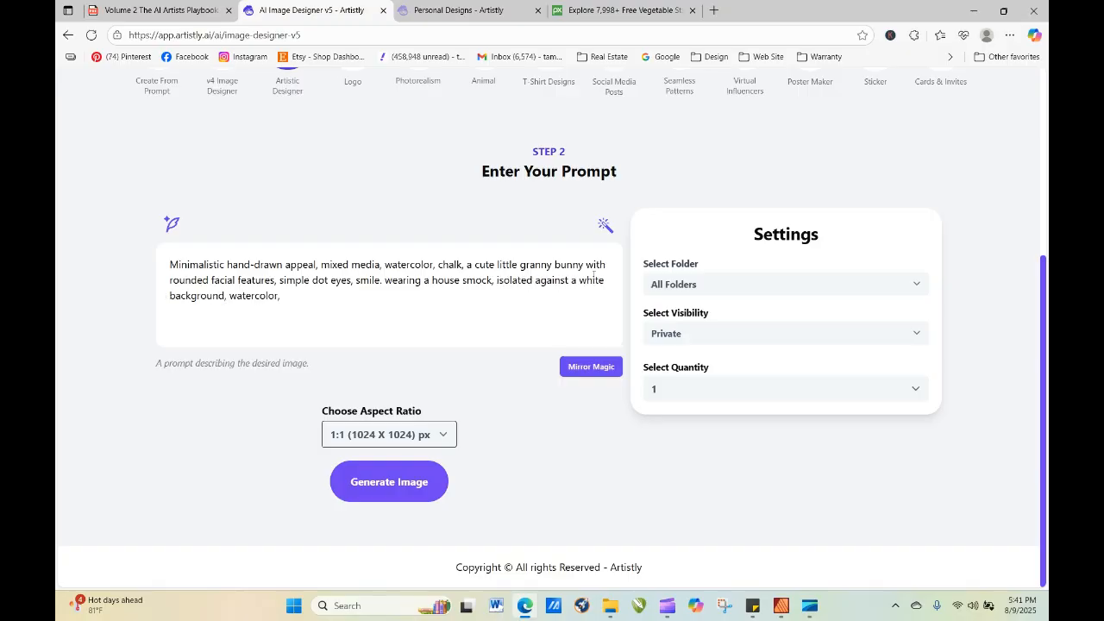
type(",")
left_click(426, 496)
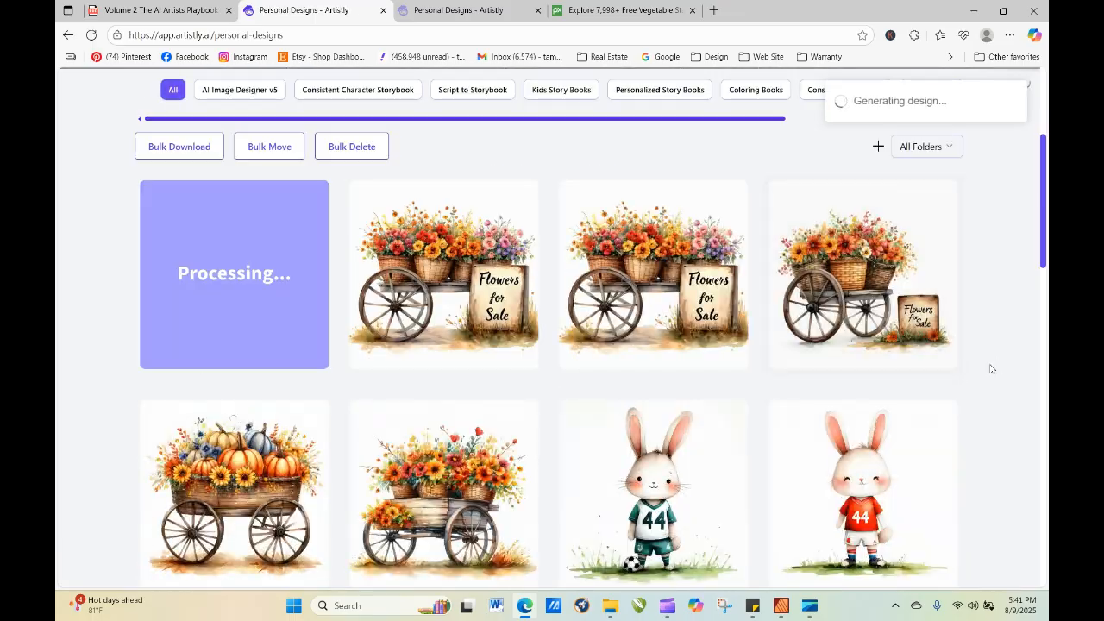
Reopen the canopy flower cart design's prompt for re-generation, set the quantity to 4, and generate the images.
left_click(414, 275)
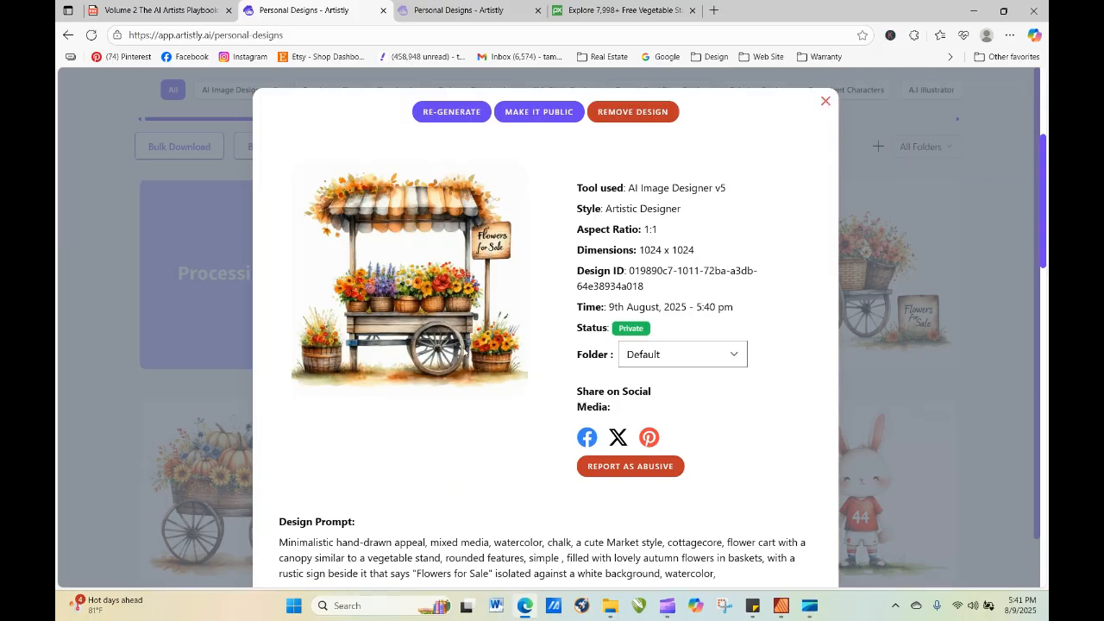
left_click(452, 112)
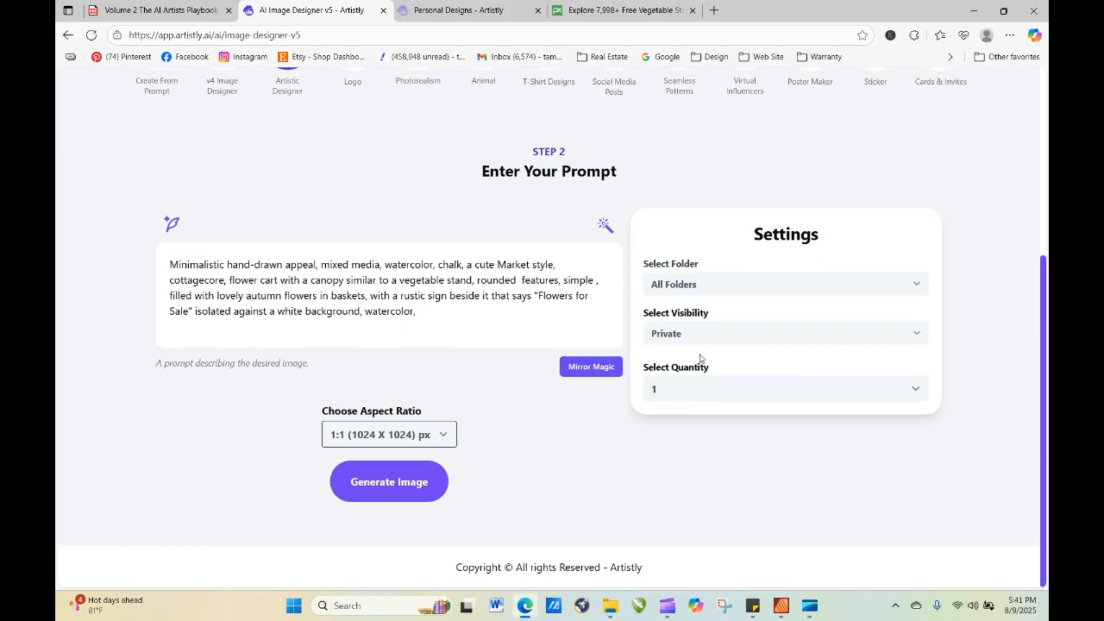
left_click(700, 385)
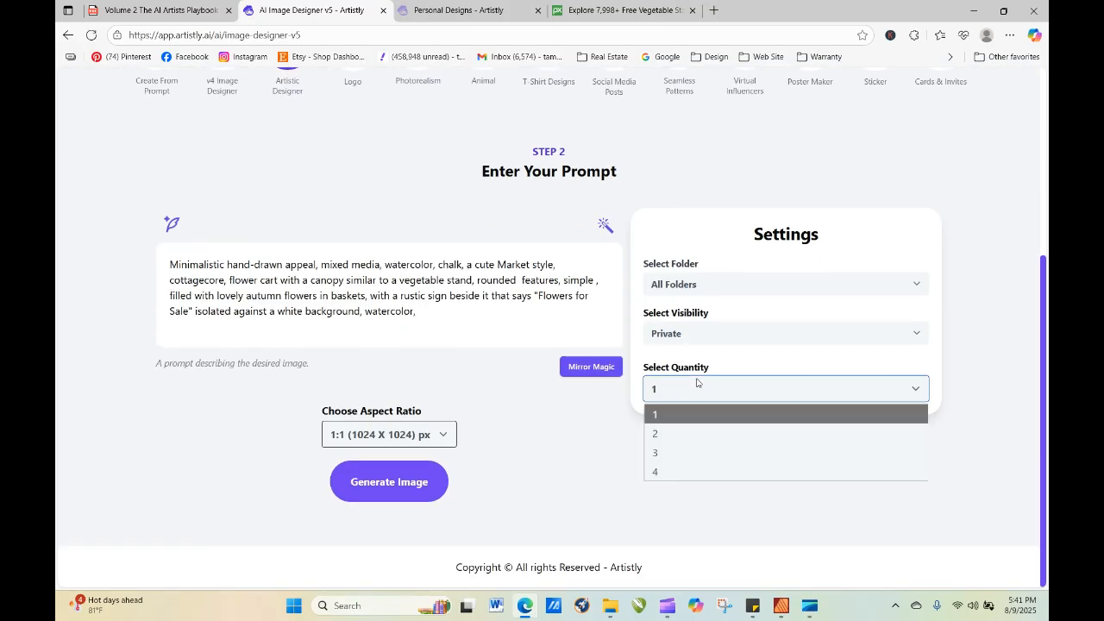
left_click(689, 468)
left_click(415, 481)
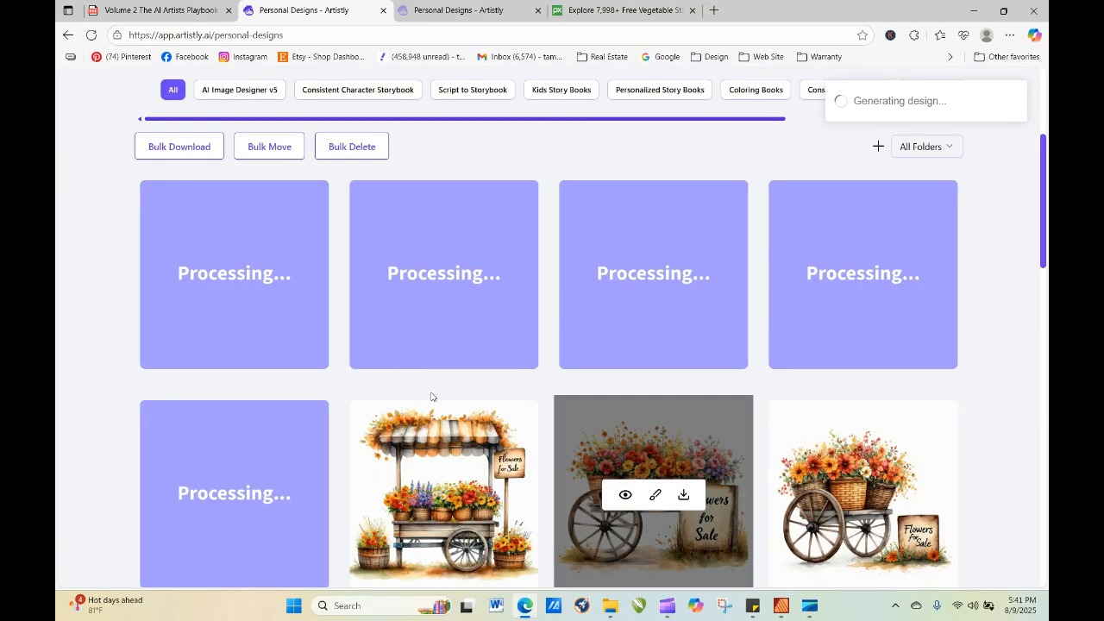
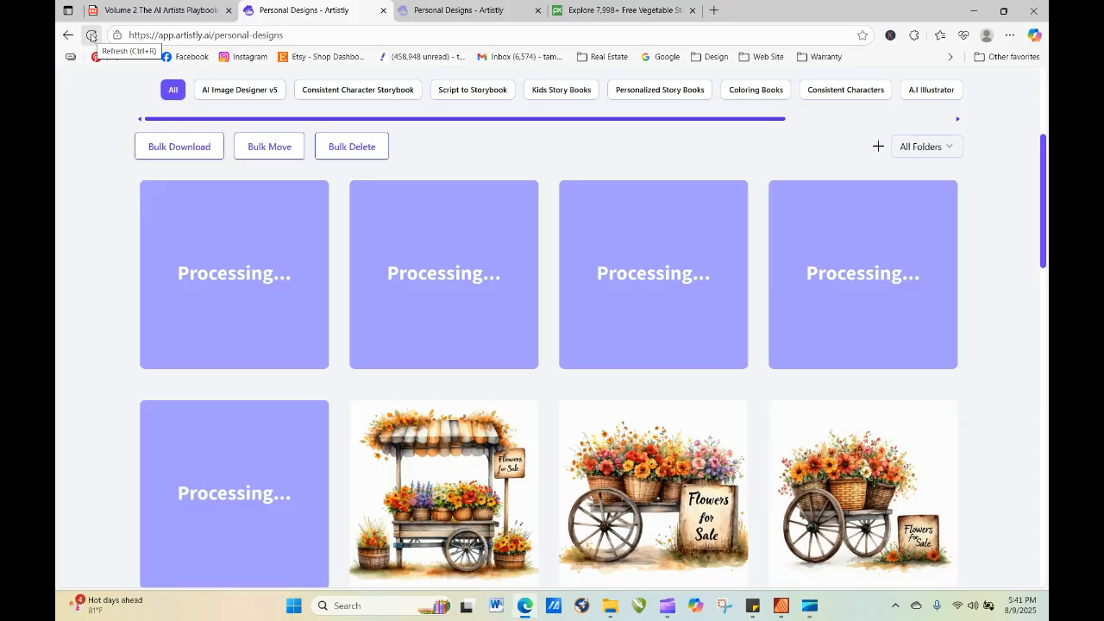
Refresh the personal designs and view the canopy flower cart and the granny bunny designs enlarged.
left_click(92, 37)
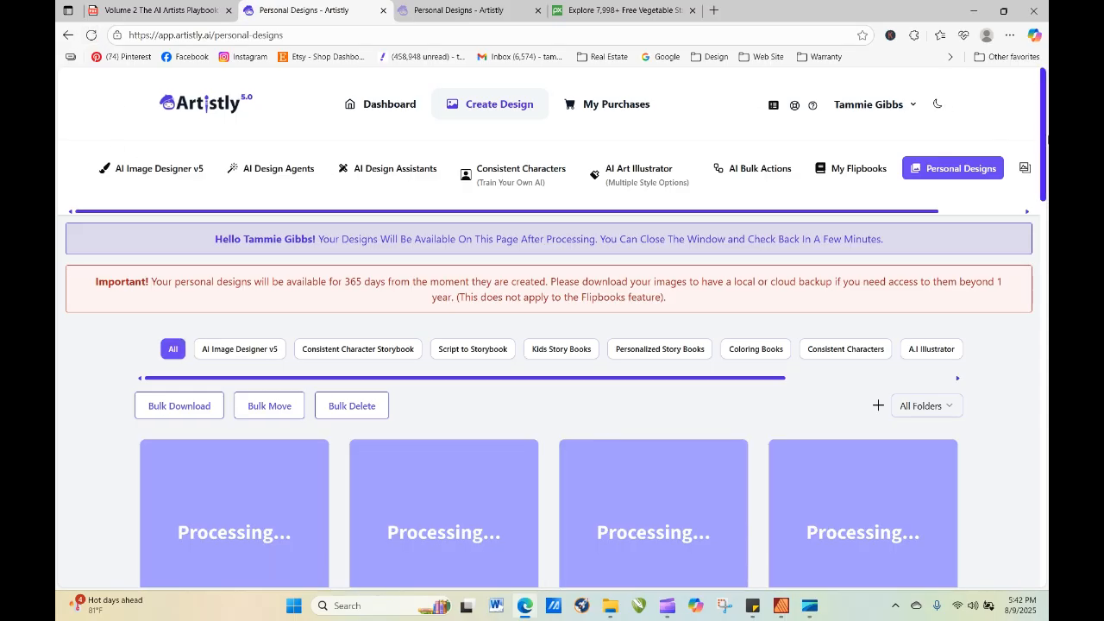
left_click_drag(1044, 121, 1048, 211)
mouse_move(440, 248)
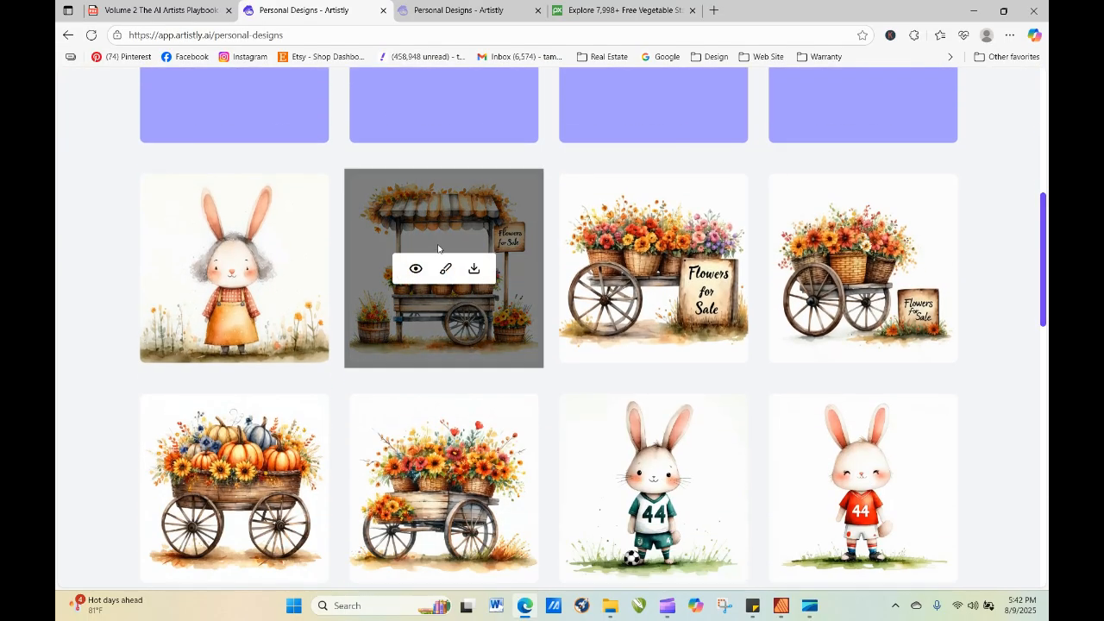
left_click(418, 268)
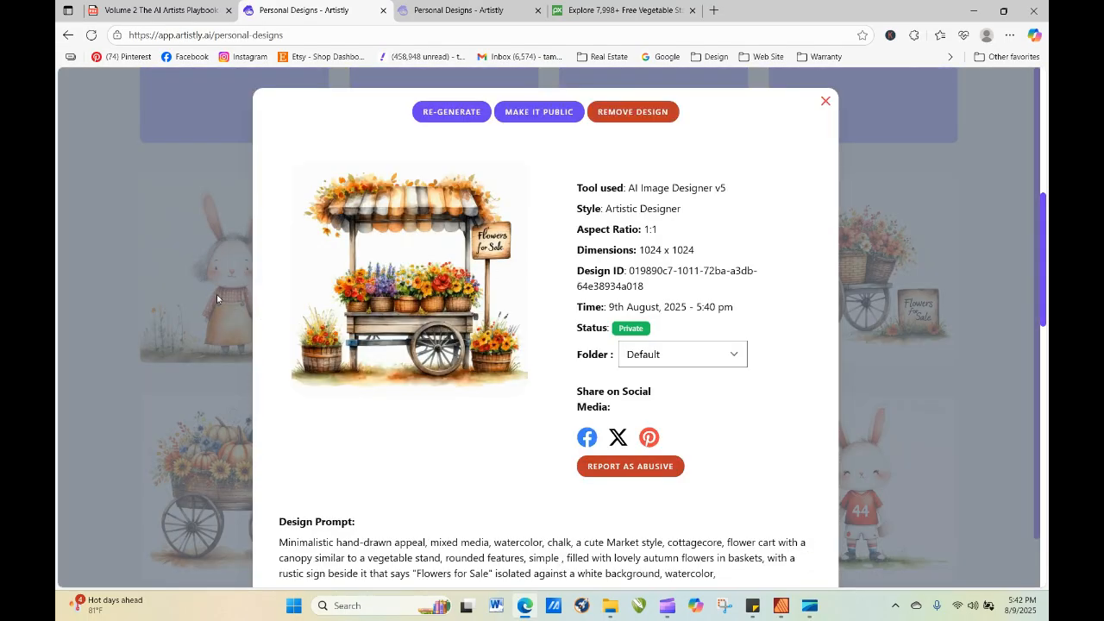
left_click(826, 102)
mouse_move(185, 295)
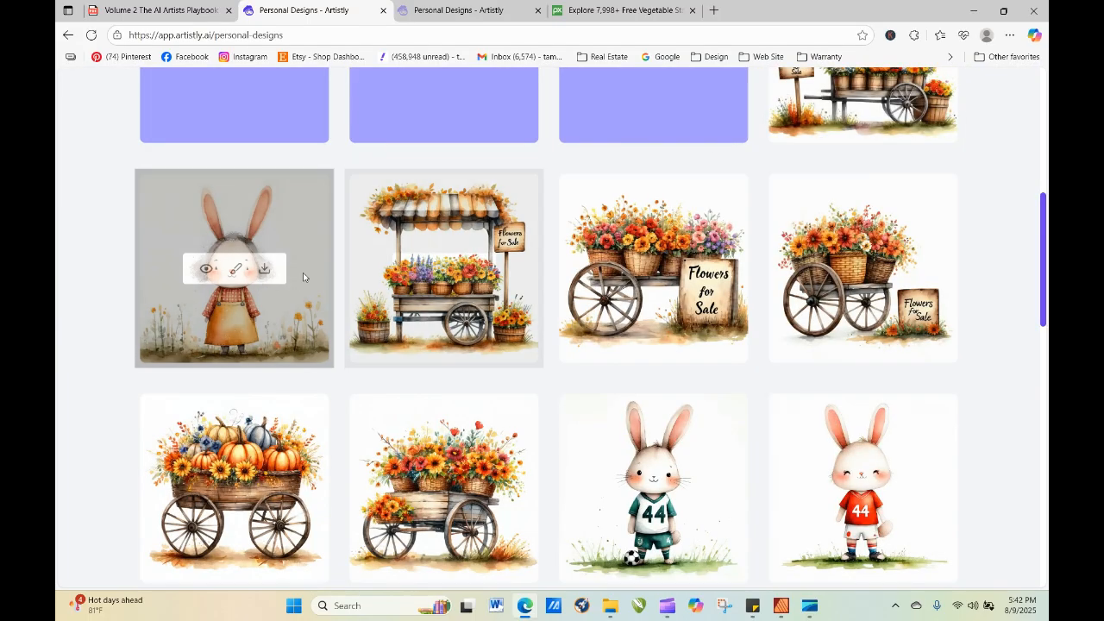
left_click(206, 270)
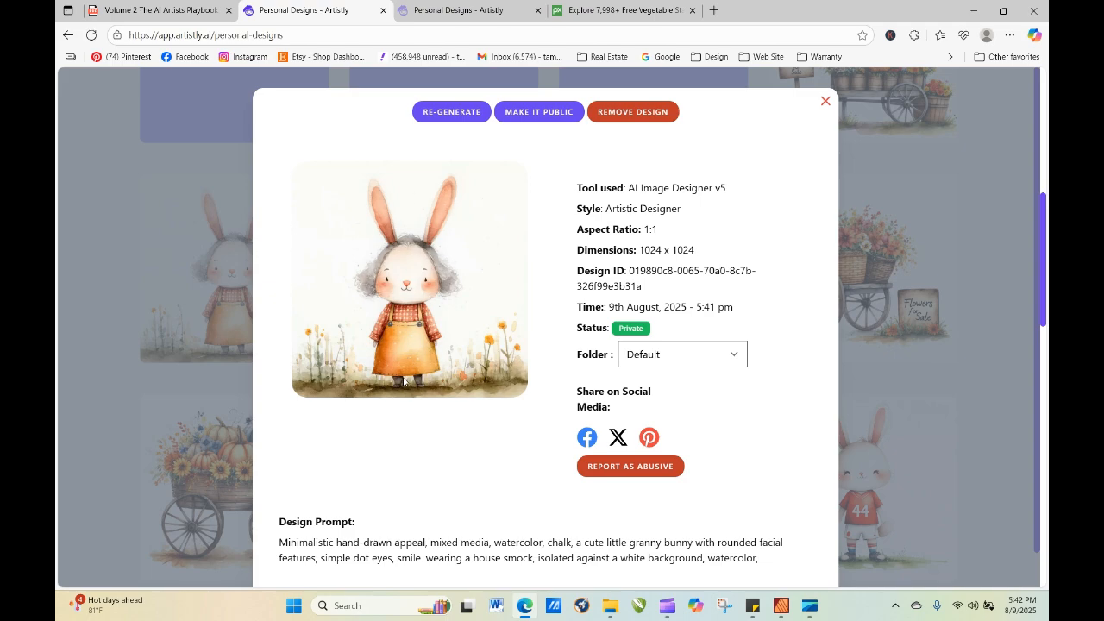
left_click(825, 103)
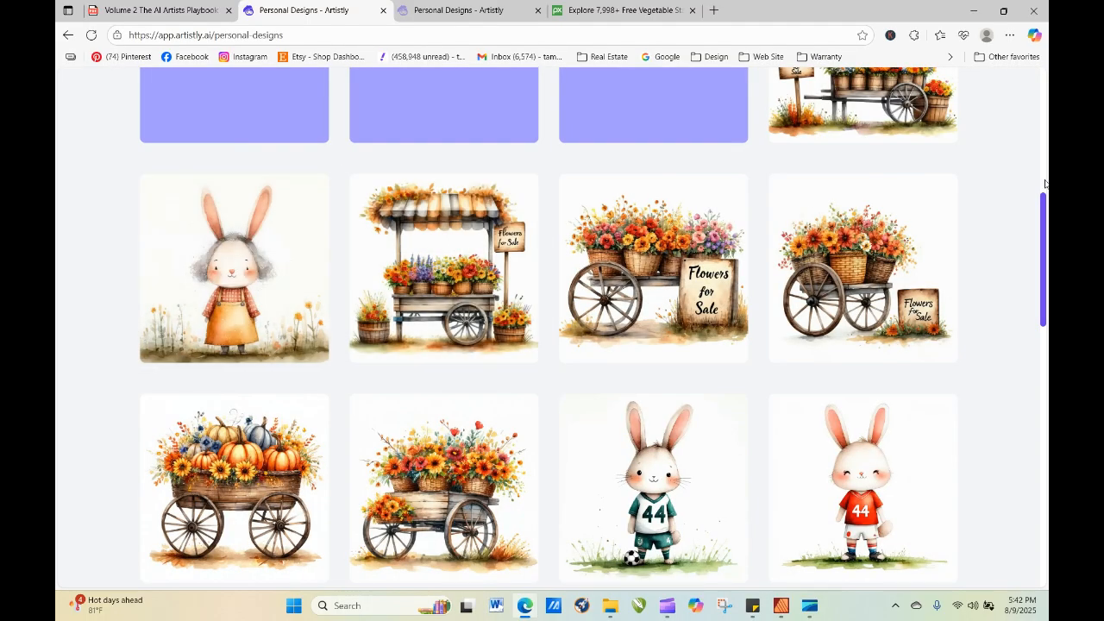
Reopen the prompt of the green-jersey soccer bunny for re-generation and replace "soccer uniform" with "fireman's uniform".
mouse_move(1044, 241)
left_mouse_down()
mouse_move(1034, 167)
mouse_move(1046, 252)
left_mouse_up()
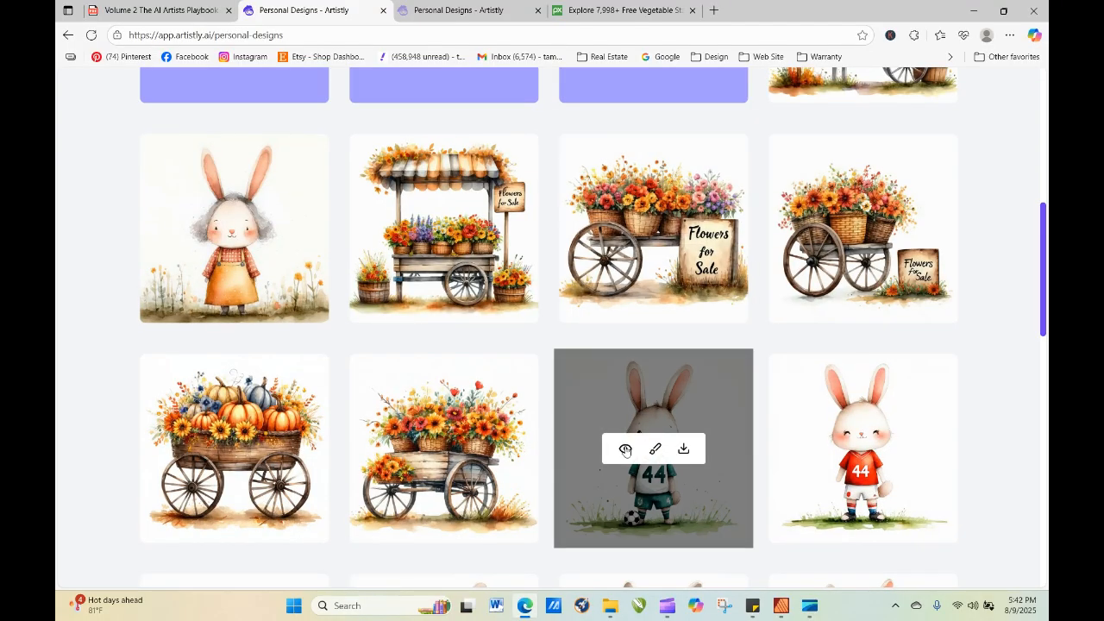
left_click(626, 450)
left_click(453, 113)
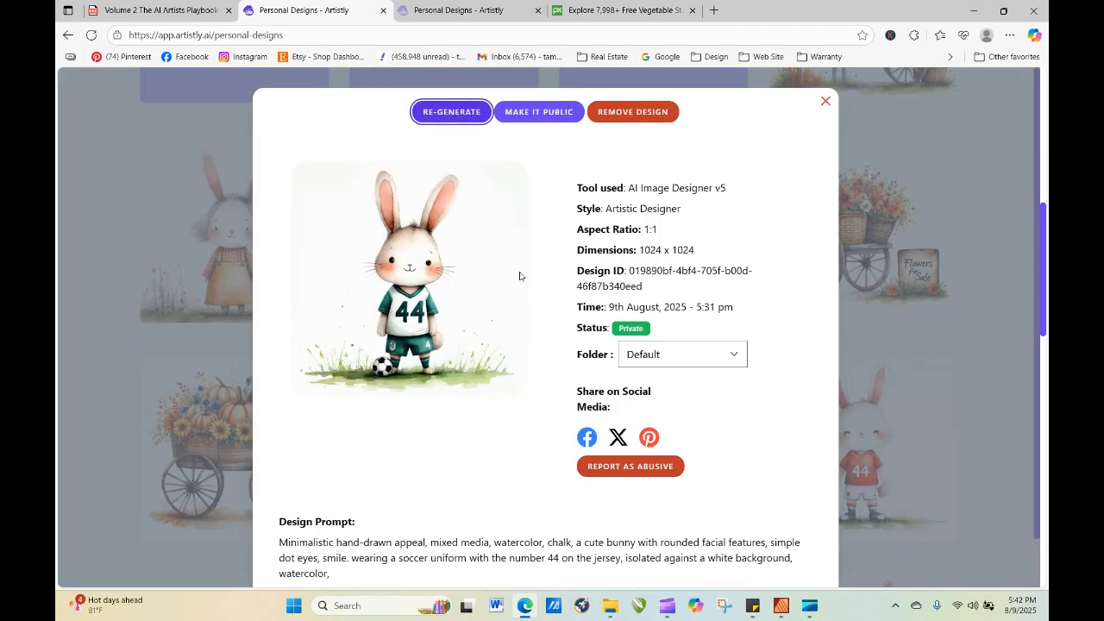
scroll(390, 316, "down", 2)
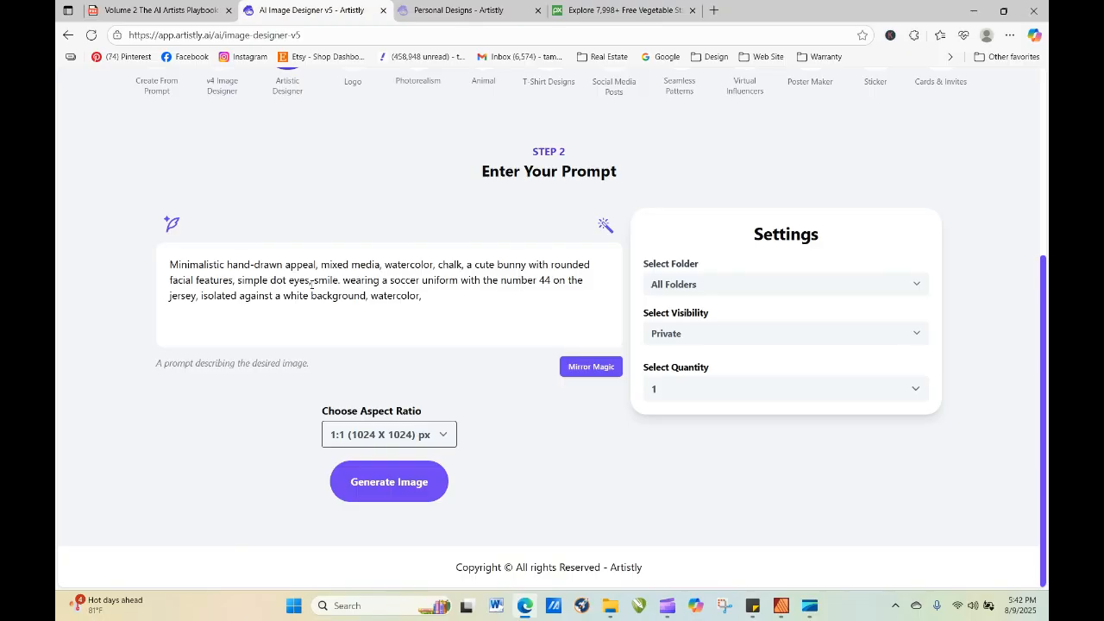
left_click_drag(390, 279, 458, 280)
type("fire")
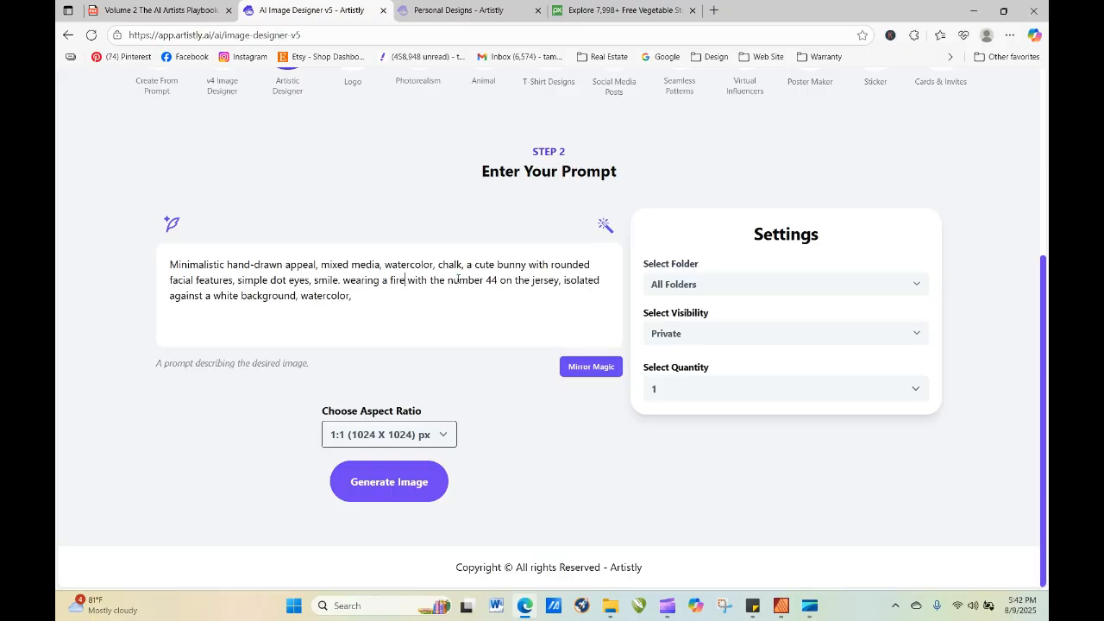
type("man's un")
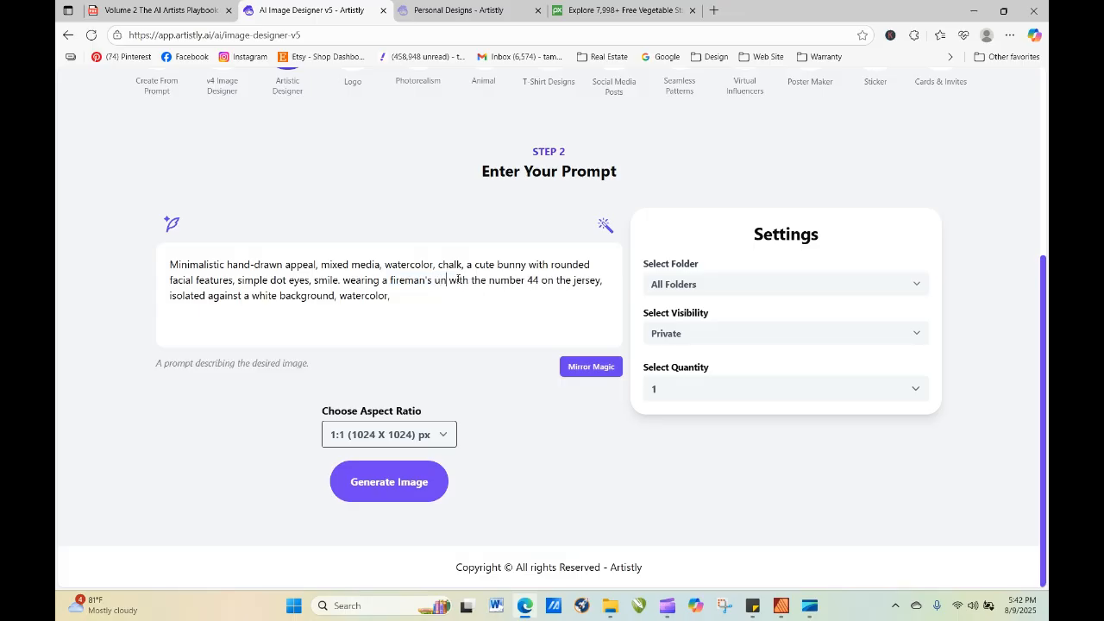
type("iform")
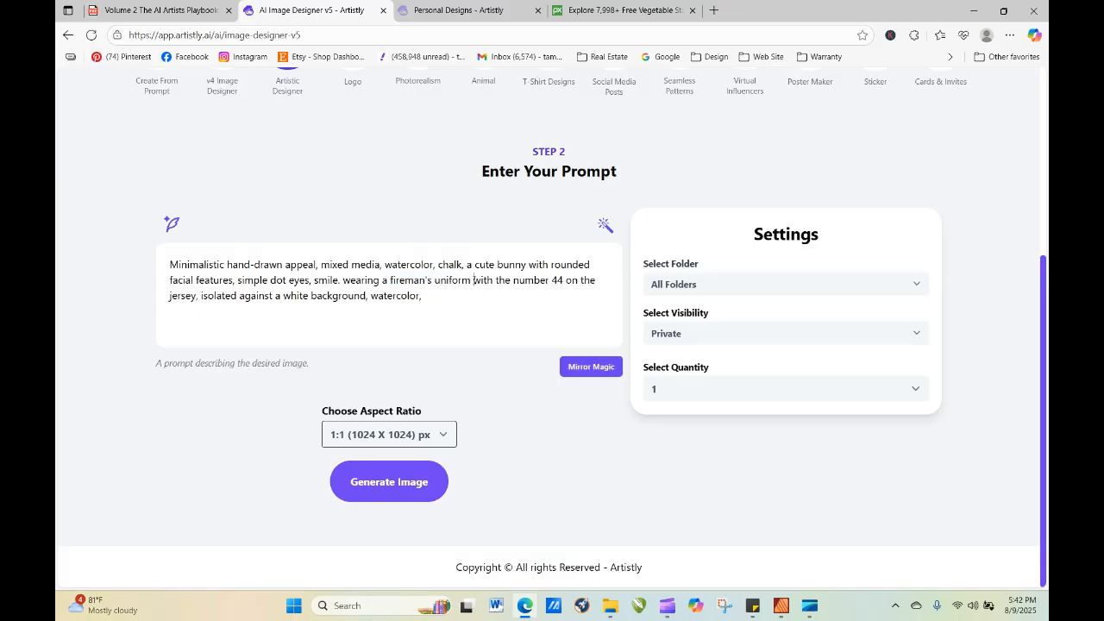
Remove "with the number 44 on the jersey," from the bunny prompt and generate the image.
left_click_drag(473, 280, 199, 313)
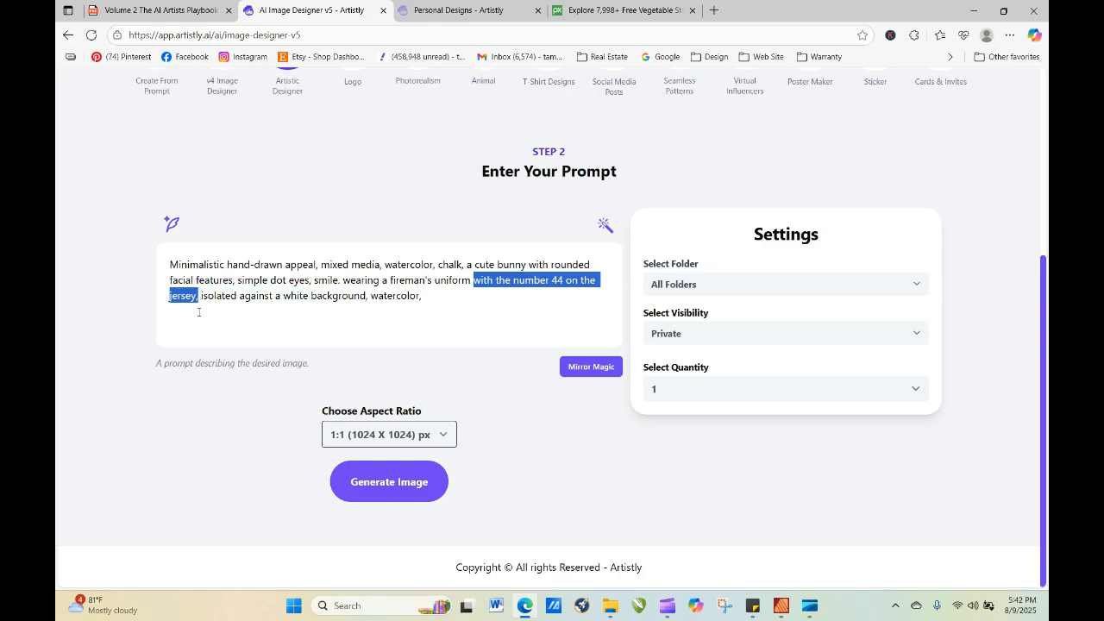
key("Return")
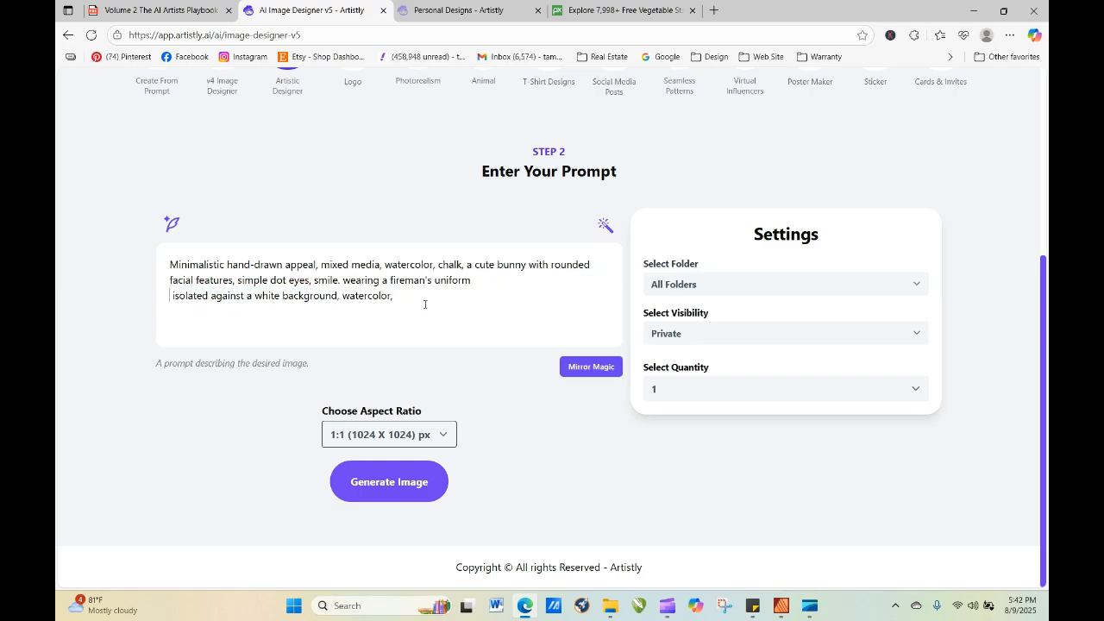
left_click(400, 495)
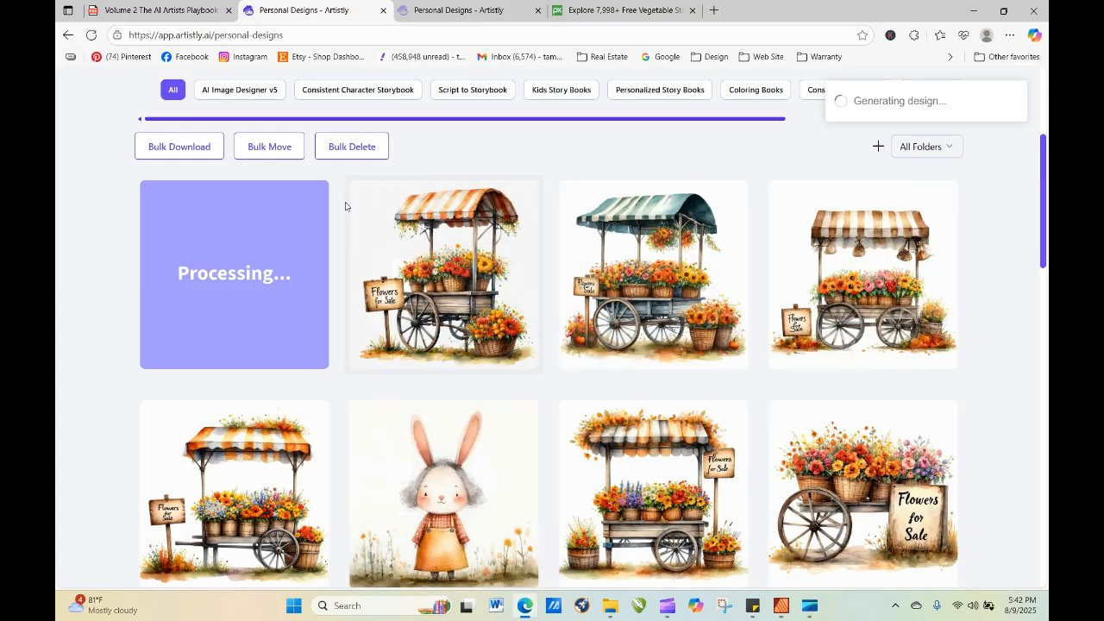
View the flower cart with the orange-striped canopy enlarged and close it.
mouse_move(436, 291)
left_click(415, 276)
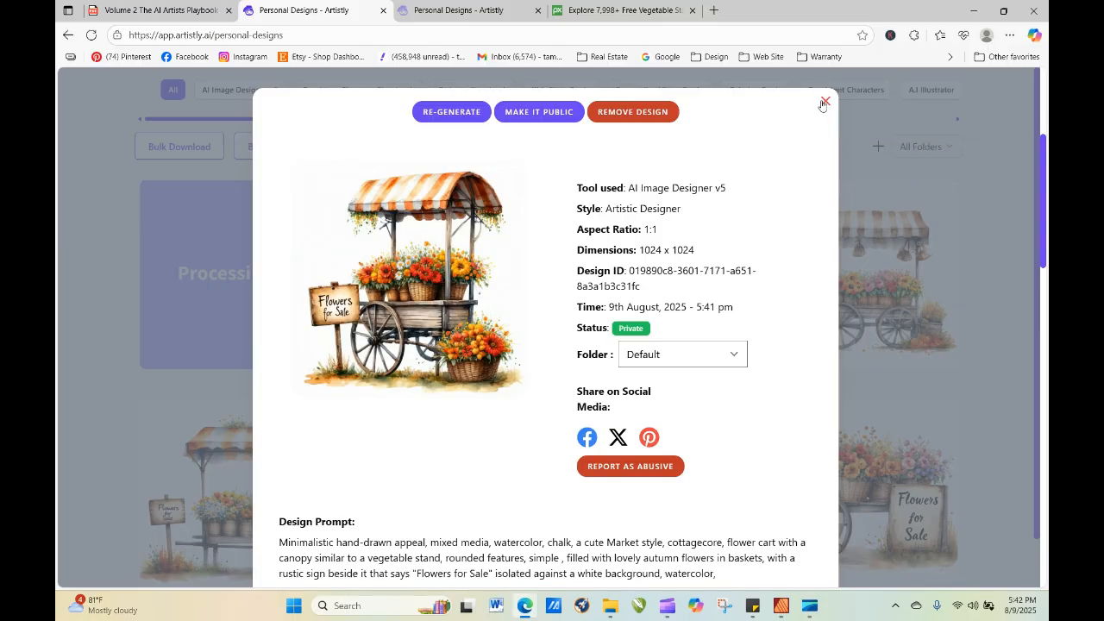
left_click(825, 104)
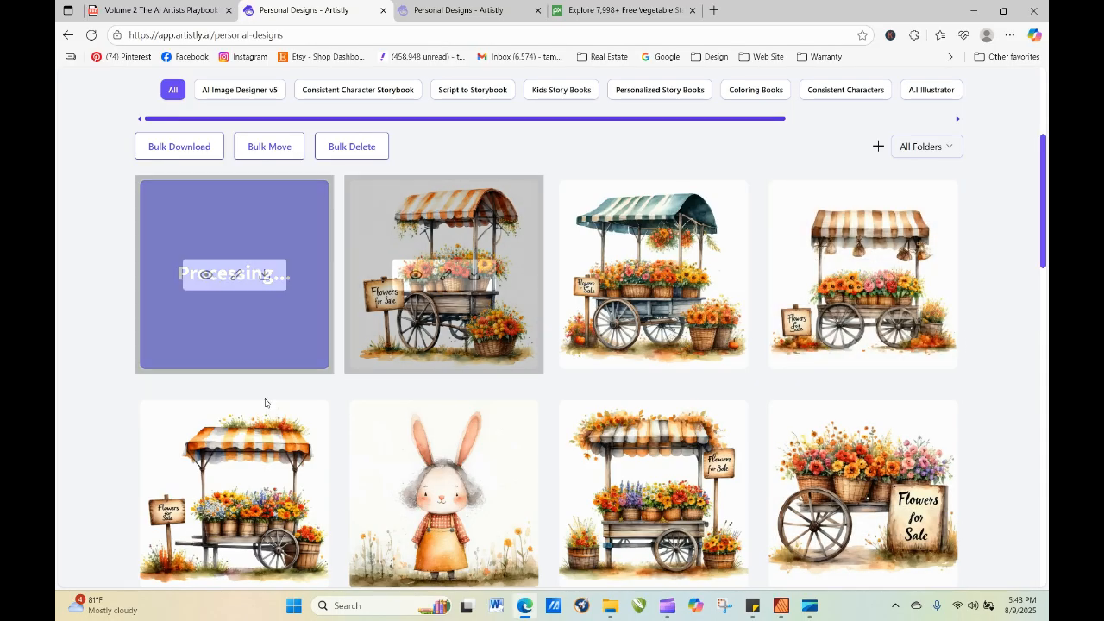
Reopen the orange-striped canopy cart's prompt for re-generation and remove the word "autumn" before "flowers in baskets".
left_click(413, 276)
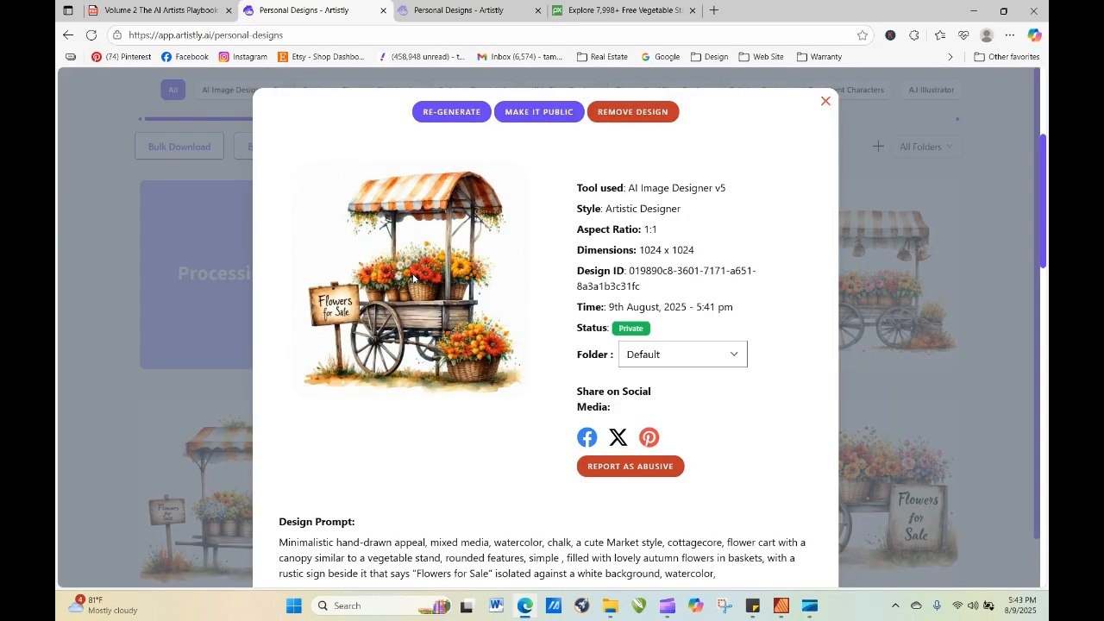
left_click(475, 103)
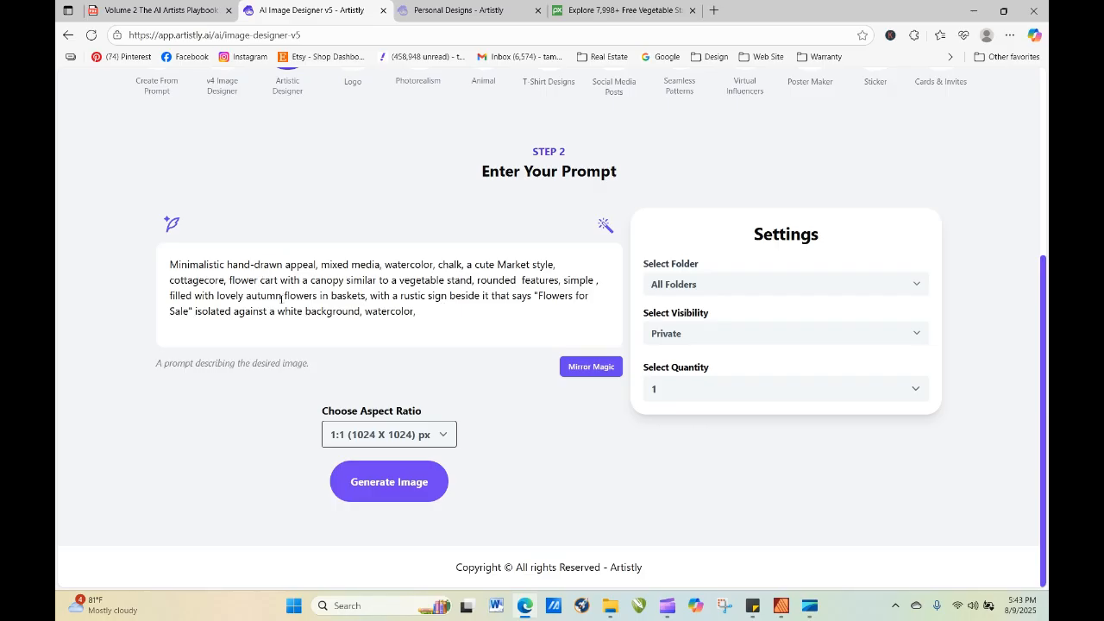
left_click_drag(281, 298, 246, 298)
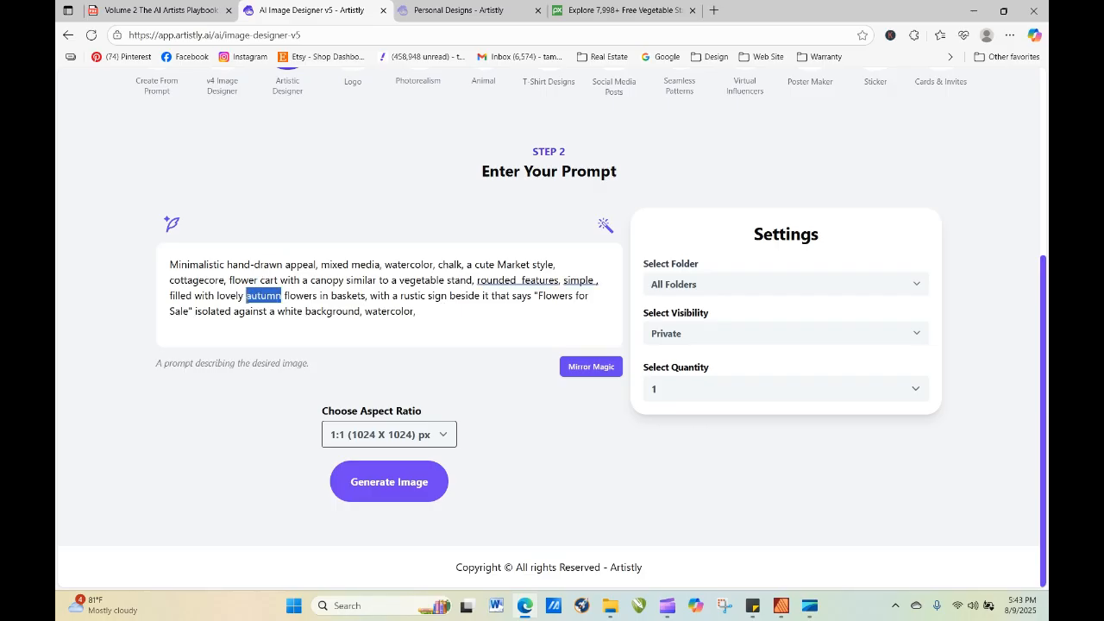
key("Return")
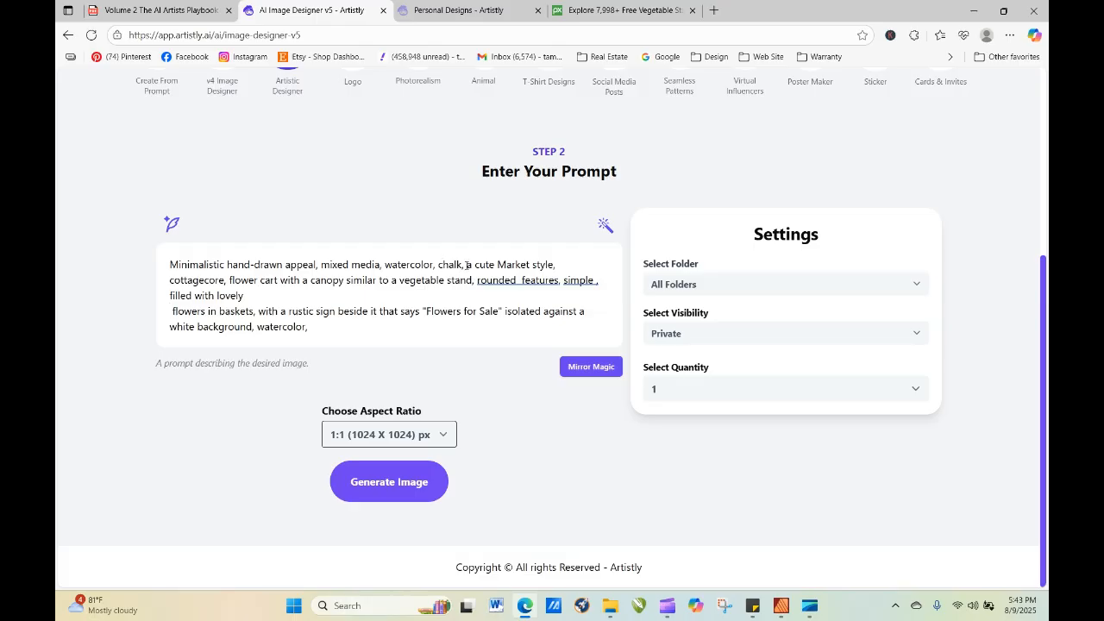
Insert "in a soft pink color" after "chalk," in the flower cart prompt.
type("in a ")
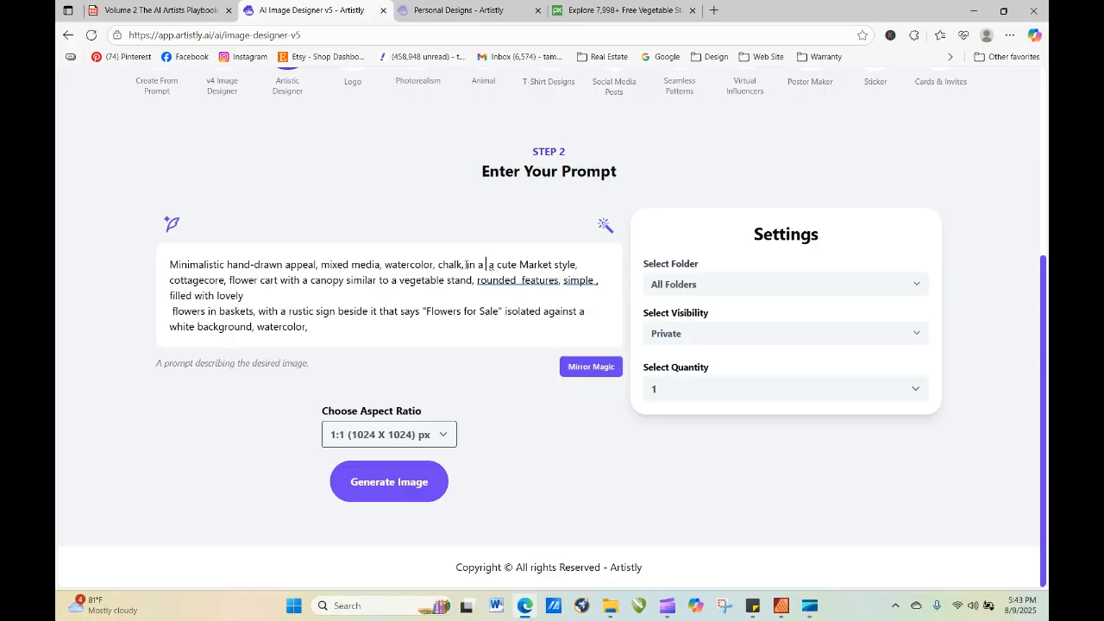
type("pink")
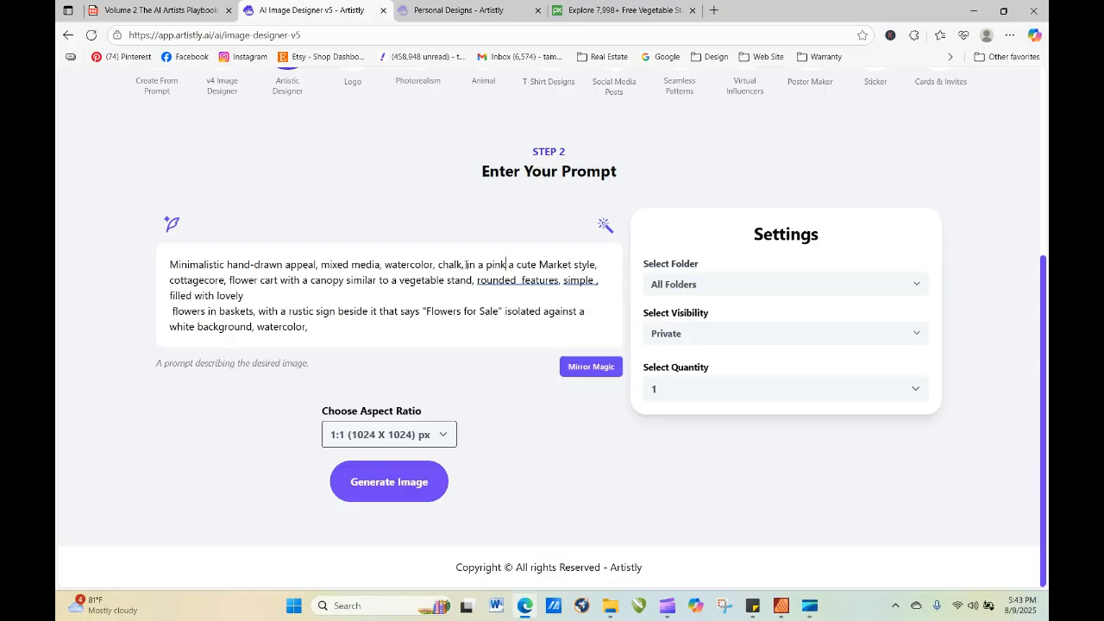
key("BackSpace")
key("BackSpace")
key("BackSpace")
key("BackSpace")
type("sof")
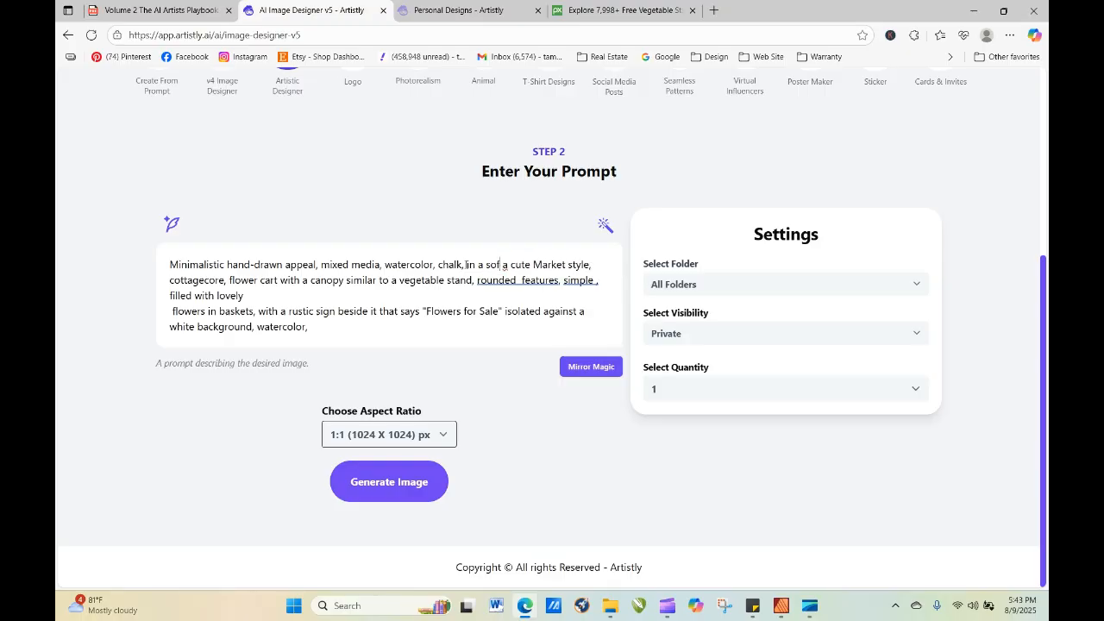
type("t pink")
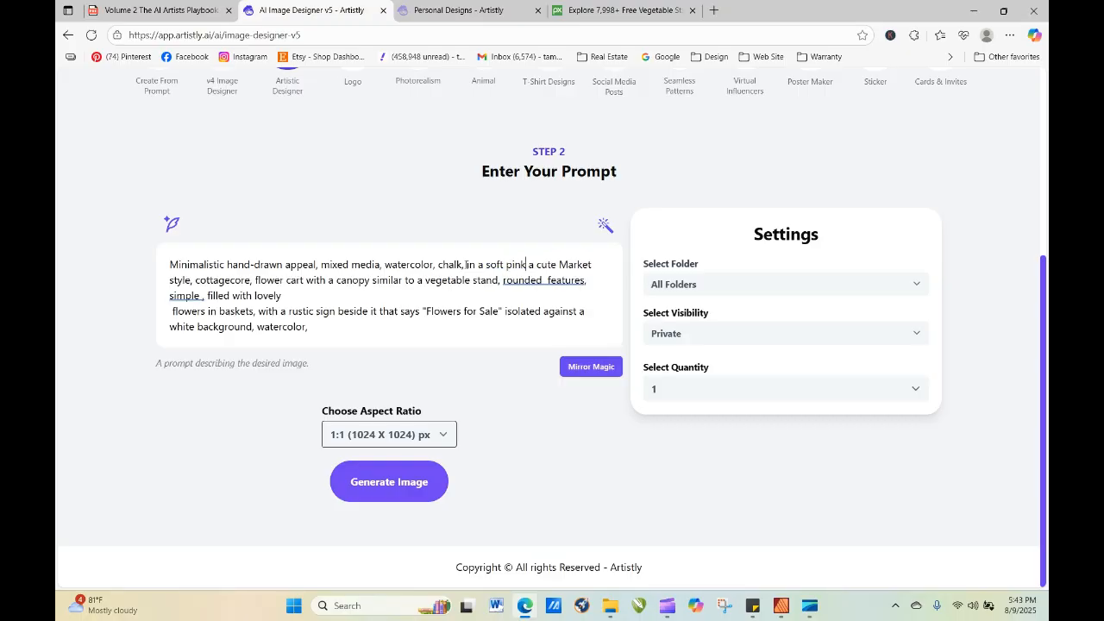
type(" color")
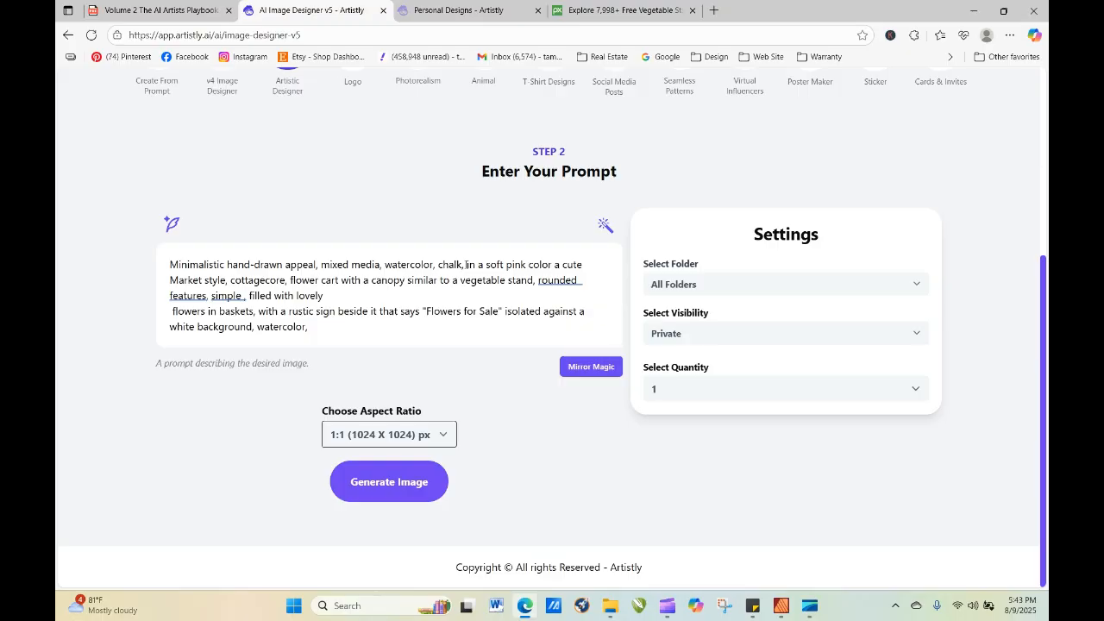
Reword the color phrase to "in soft pink colors" before "a cute Market style" and generate the flower cart image.
key("BackSpace")
key("BackSpace")
key("BackSpace")
key("BackSpace")
key("BackSpace")
key("BackSpace")
key("BackSpace")
key("BackSpace")
key("BackSpace")
key("BackSpace")
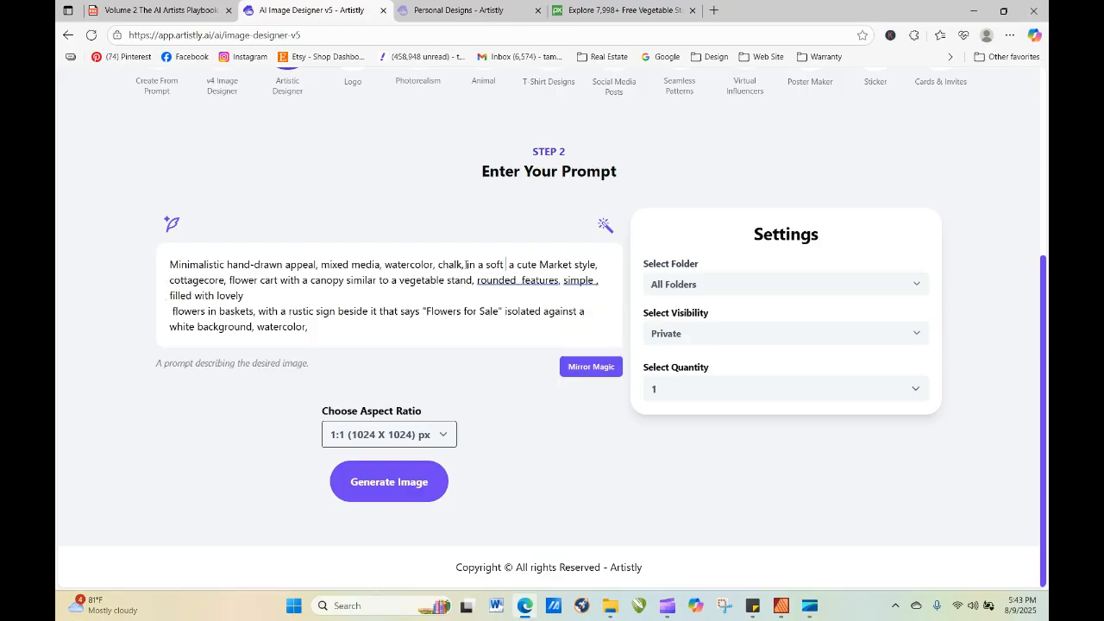
key("BackSpace")
key("BackSpace")
key("BackSpace")
key("BackSpace")
key("BackSpace")
key("BackSpace")
key("BackSpace")
type("sof")
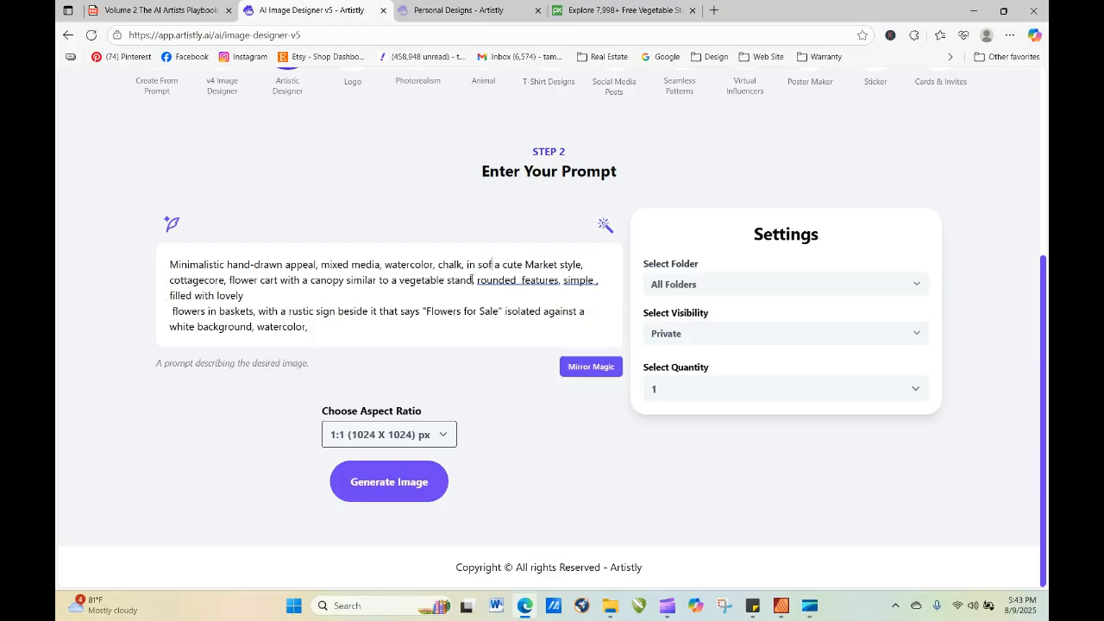
type("t pink")
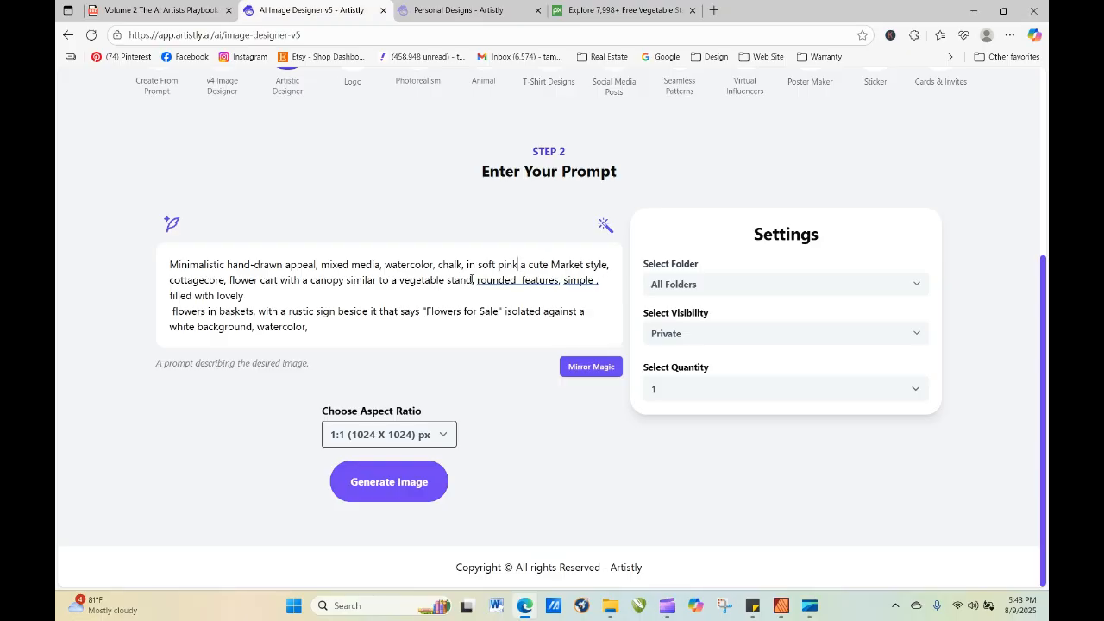
key("Delete")
key("Delete")
key("Delete")
type("col")
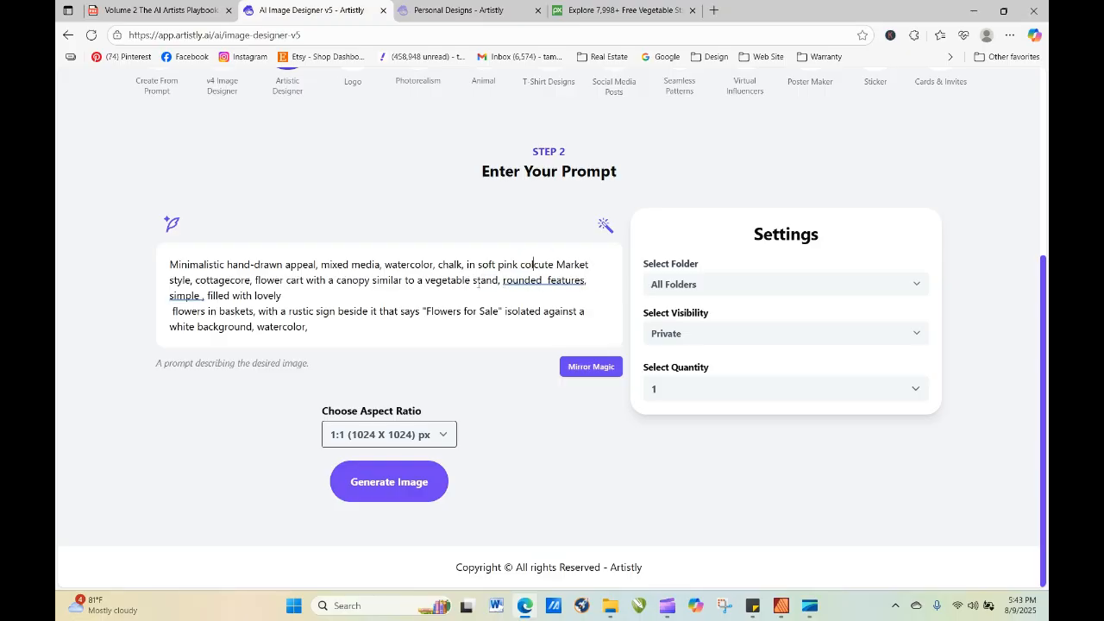
type("ors a")
left_click(414, 502)
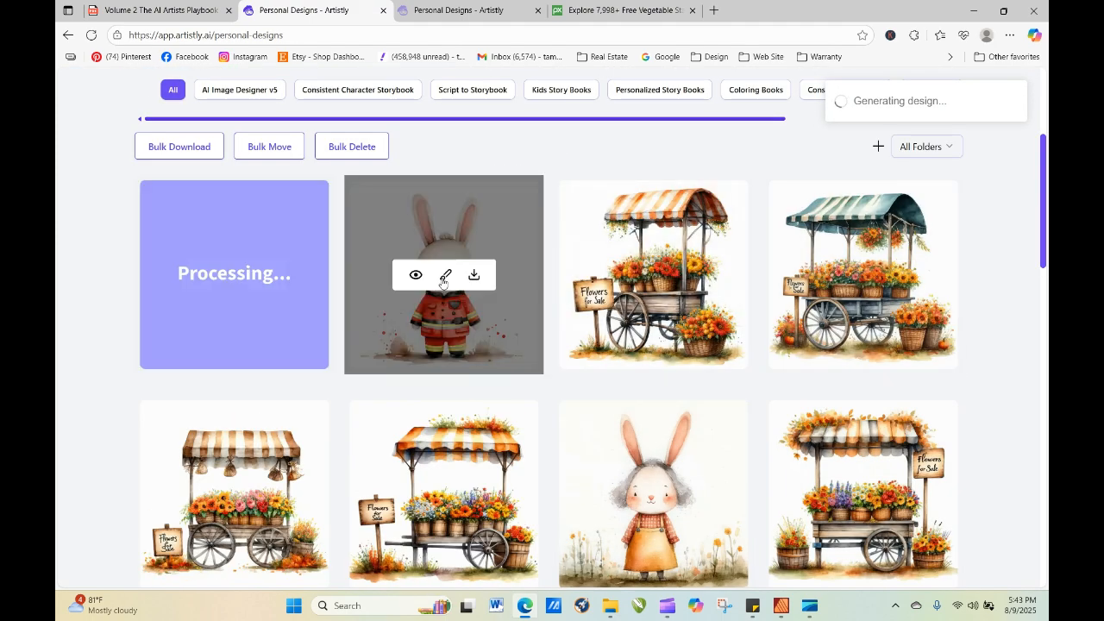
View the fireman bunny design enlarged, close it, and refresh the personal designs.
left_click(415, 274)
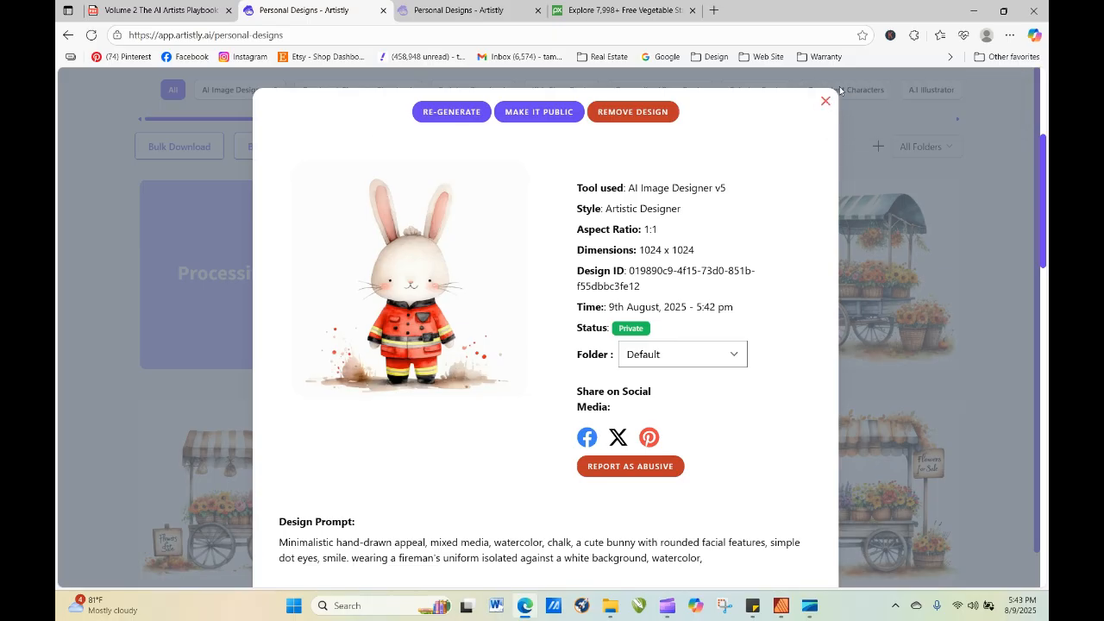
left_click(825, 101)
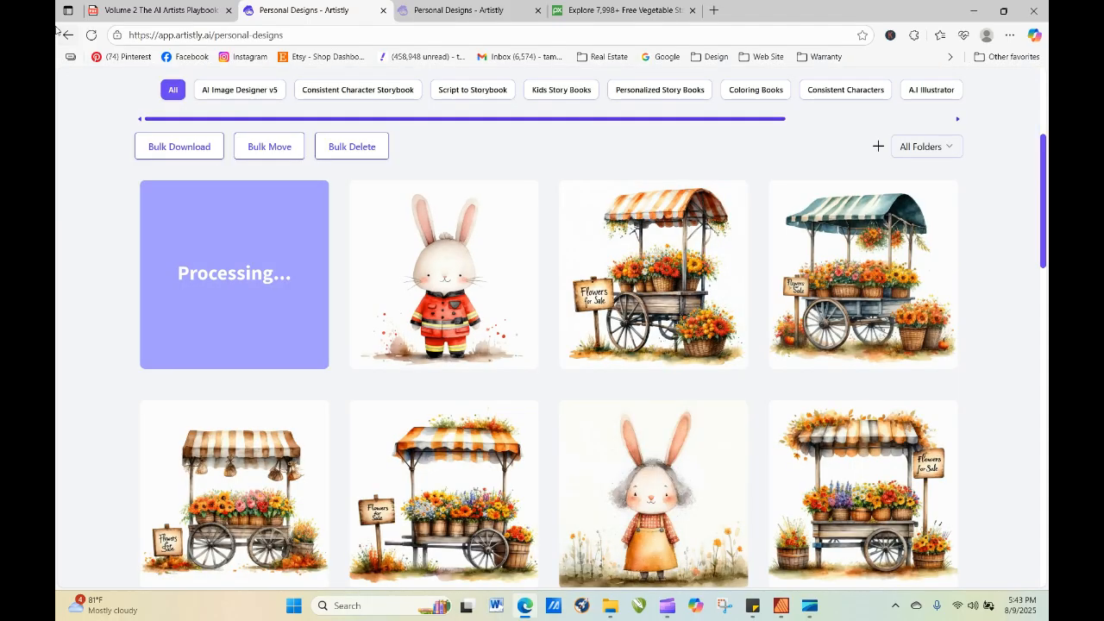
left_click(91, 38)
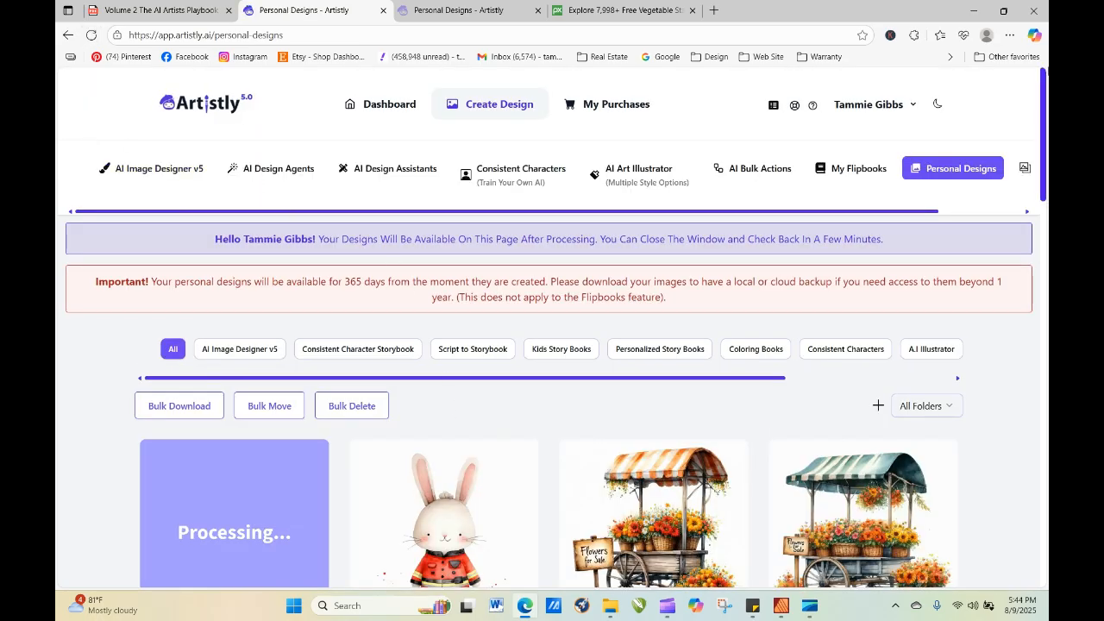
Load older personal designs twice and look through the ballerina bunnies, puppies, elves and girls.
left_click_drag(1043, 80, 1044, 469)
left_click(556, 509)
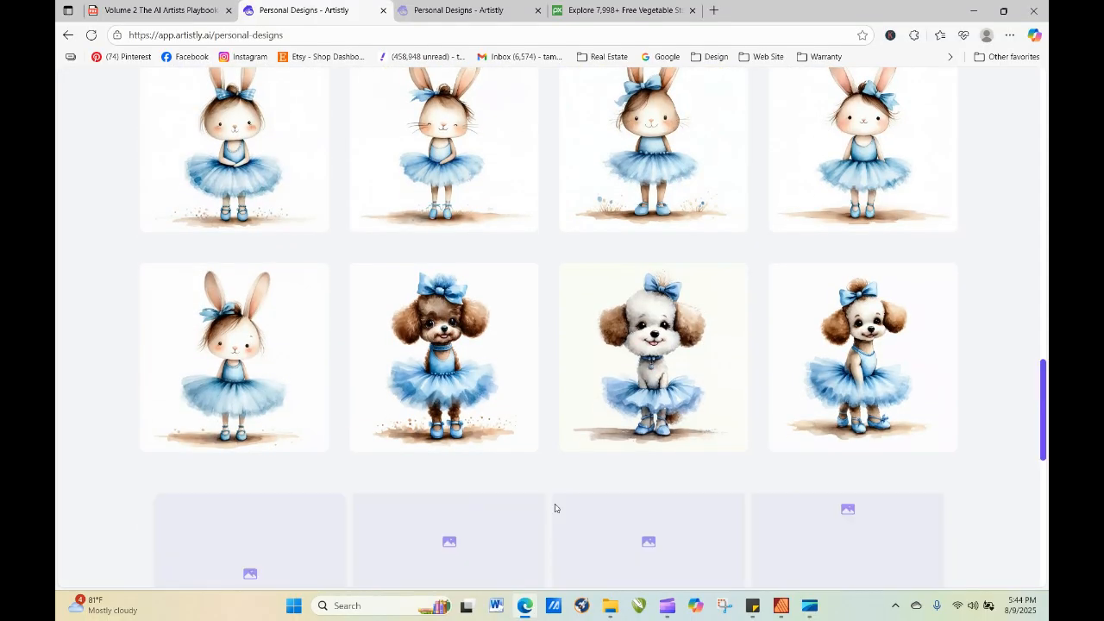
scroll(973, 276, "up", 4)
scroll(978, 330, "down", 9)
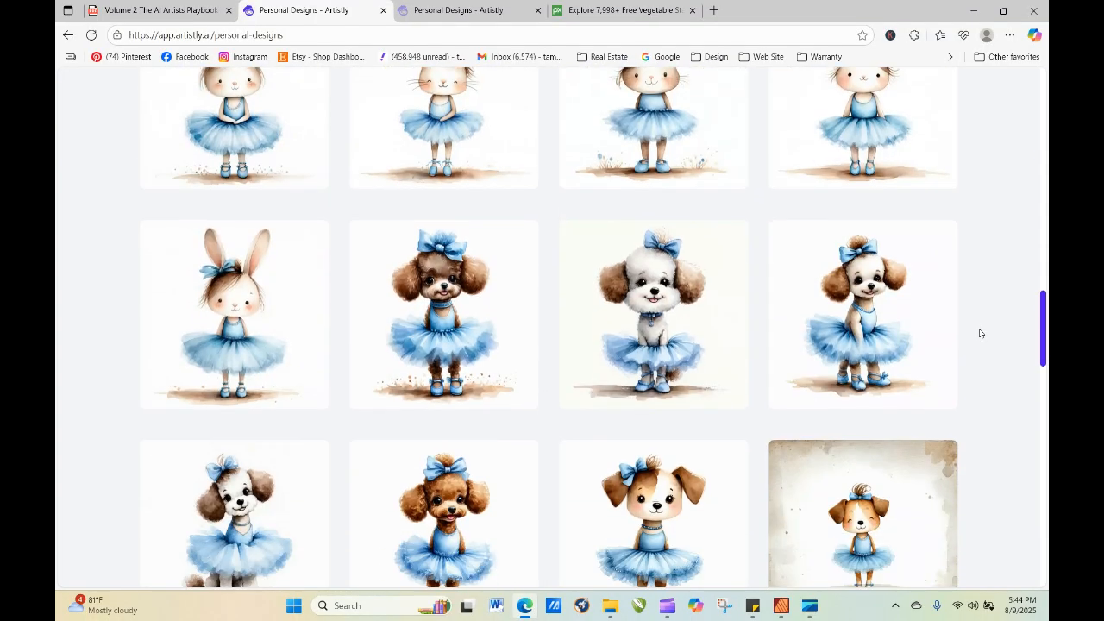
scroll(989, 394, "down", 9)
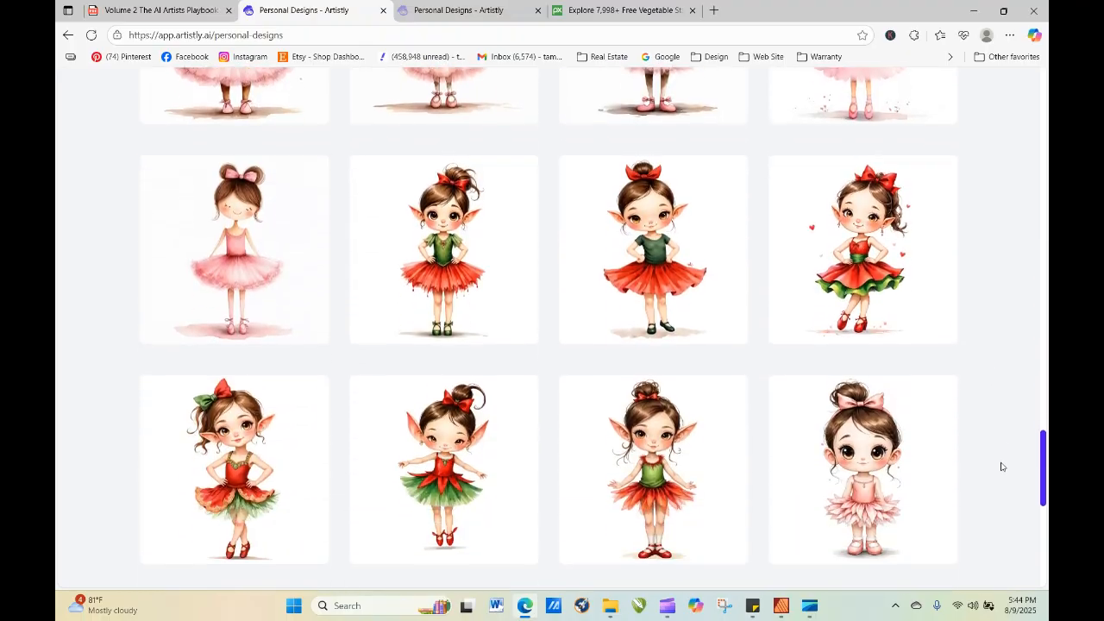
scroll(1012, 508, "down", 3)
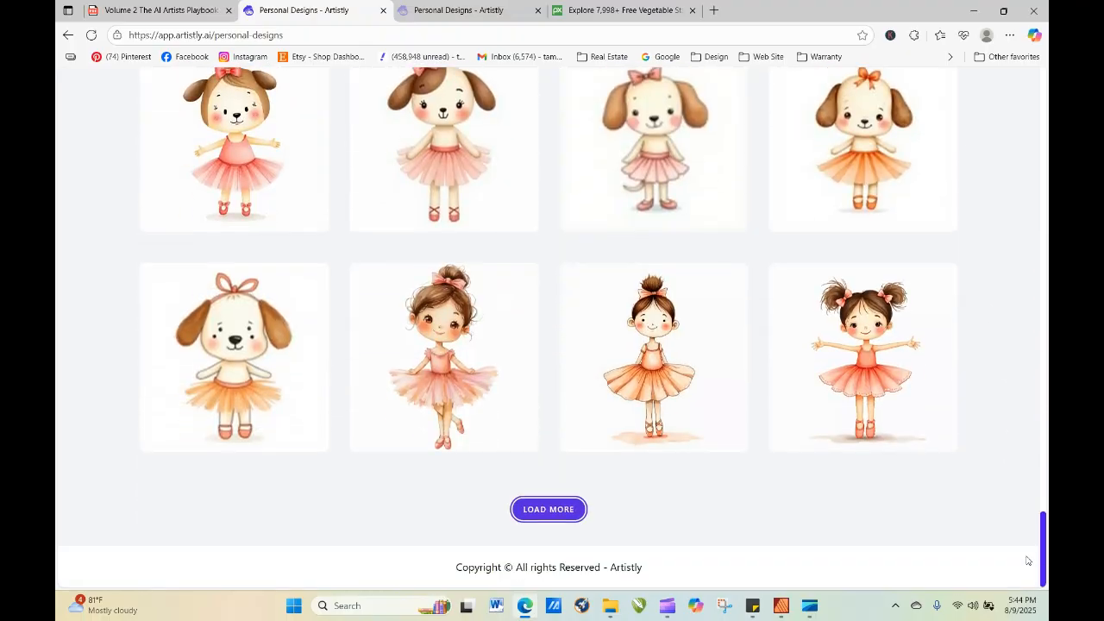
left_click(530, 511)
scroll(530, 511, "down", 8)
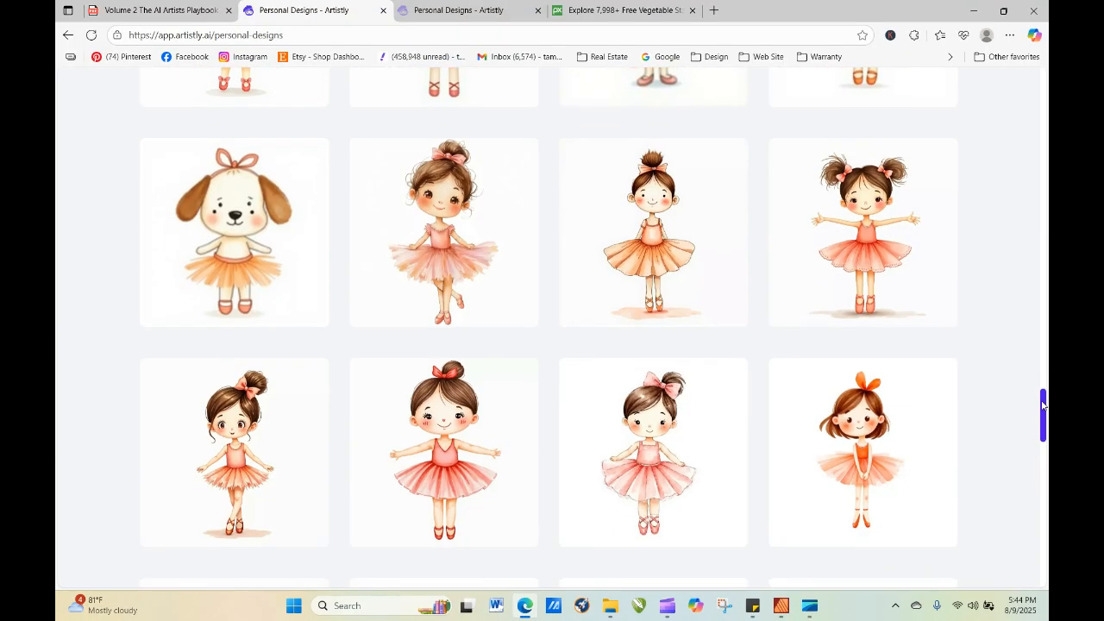
scroll(576, 571, "down", 8)
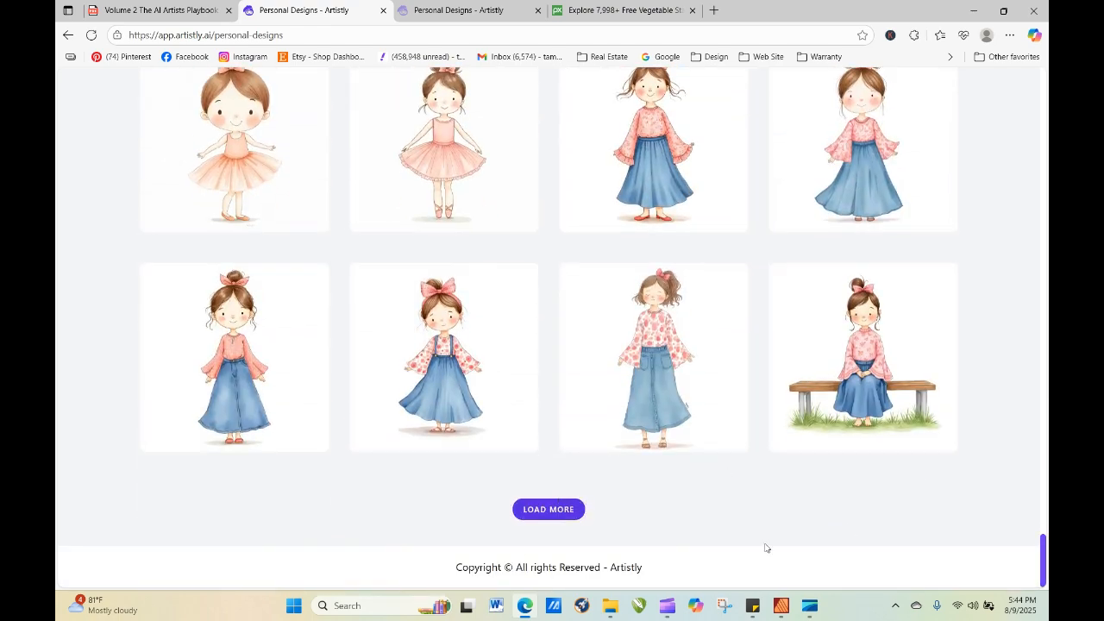
Load further batches of older designs and look through the watercolor girls seated on benches.
left_click(568, 514)
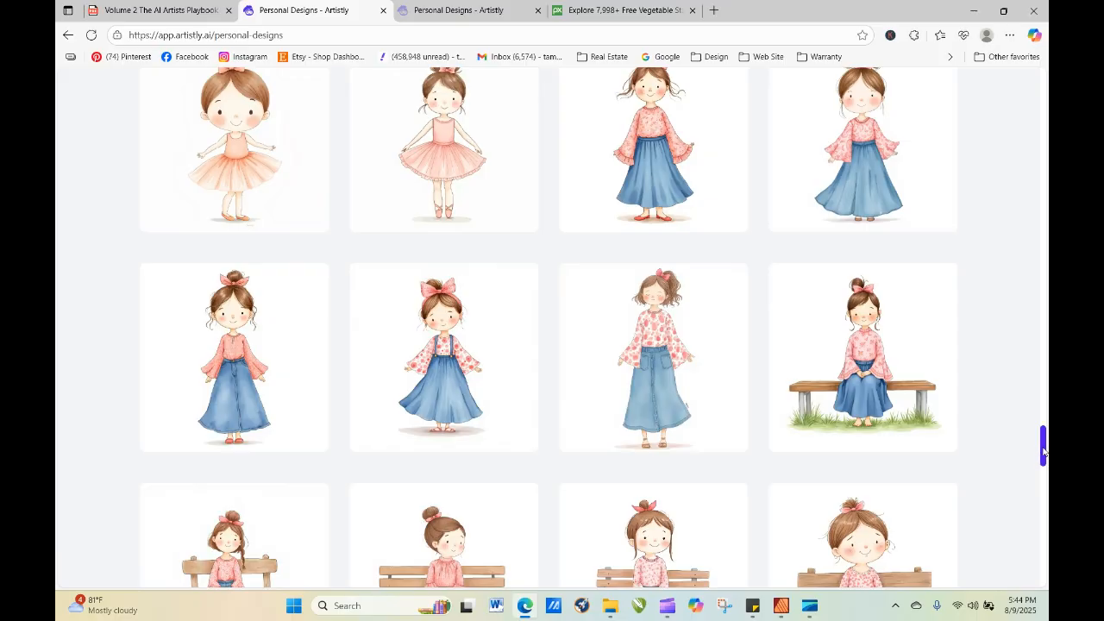
left_click_drag(1044, 451, 1045, 573)
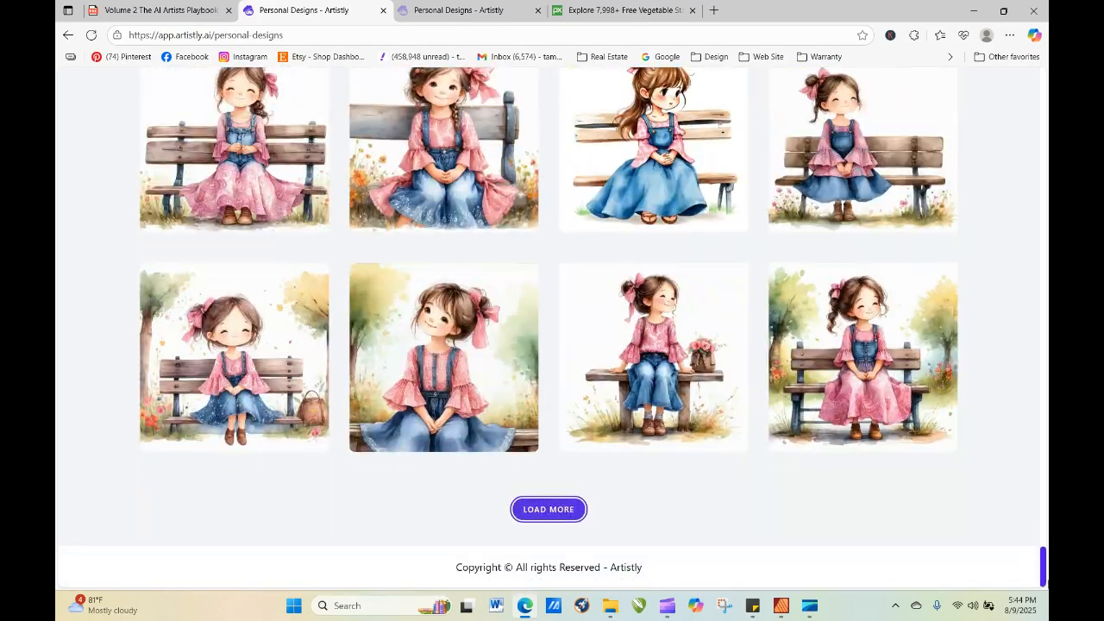
left_click(573, 509)
left_click_drag(1044, 468, 1044, 505)
mouse_move(738, 250)
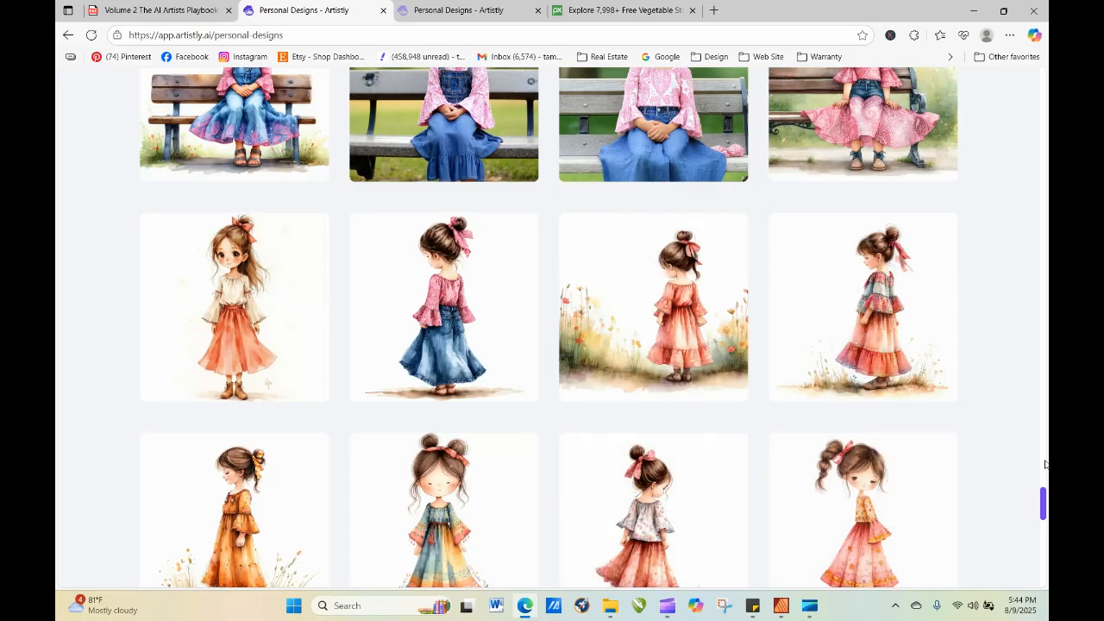
View the details and prompt of the watercolor girl with the pink bow and scarf, and close them.
left_click_drag(1040, 509, 1043, 567)
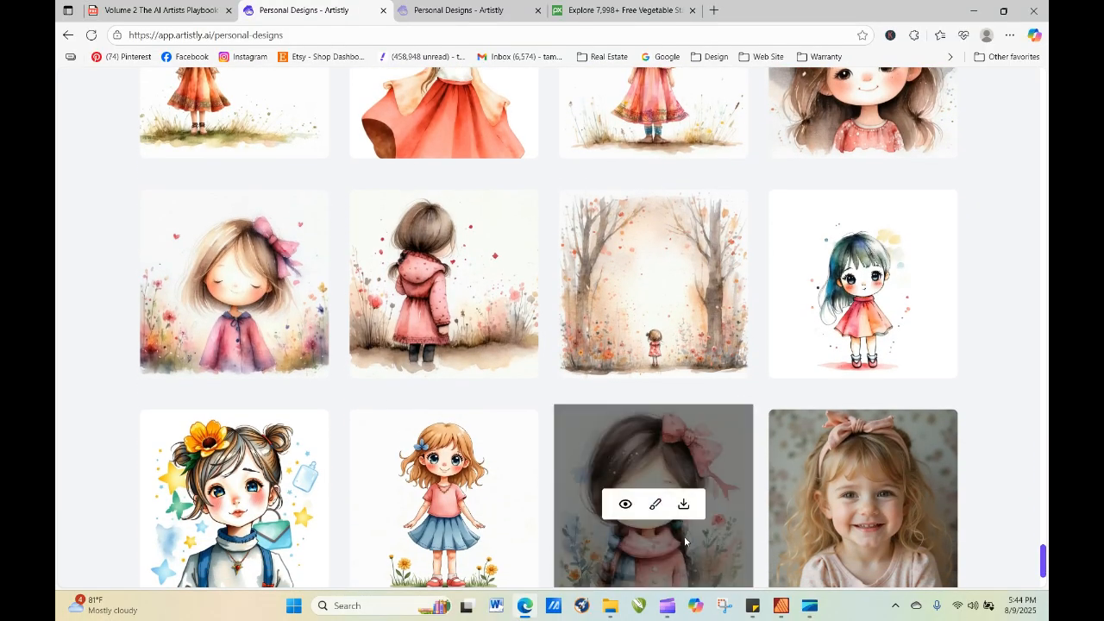
left_click(623, 506)
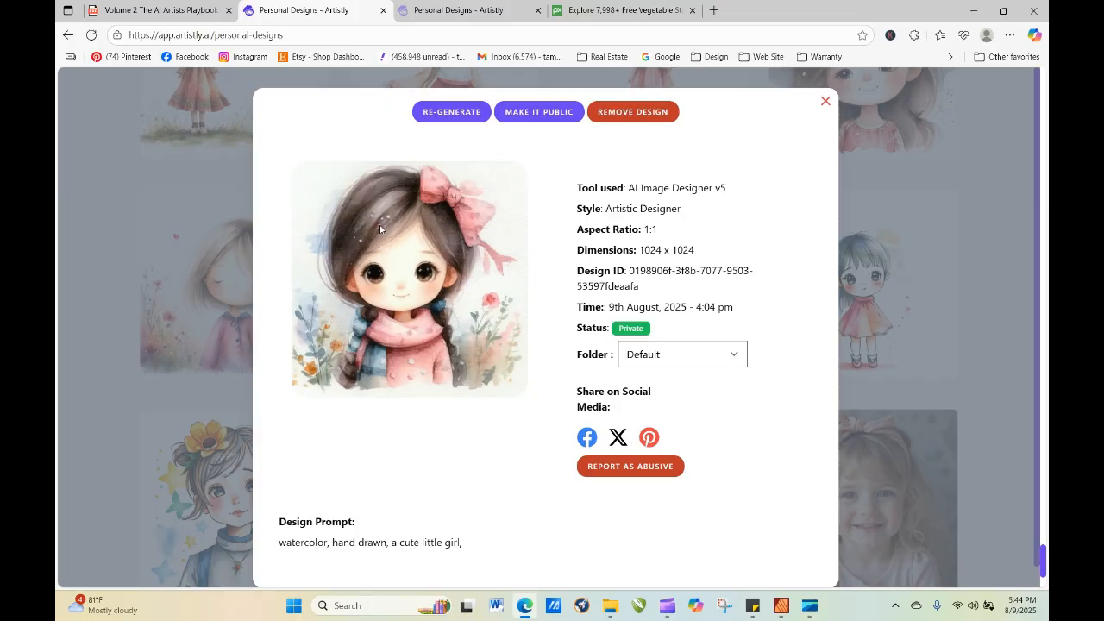
left_click(826, 101)
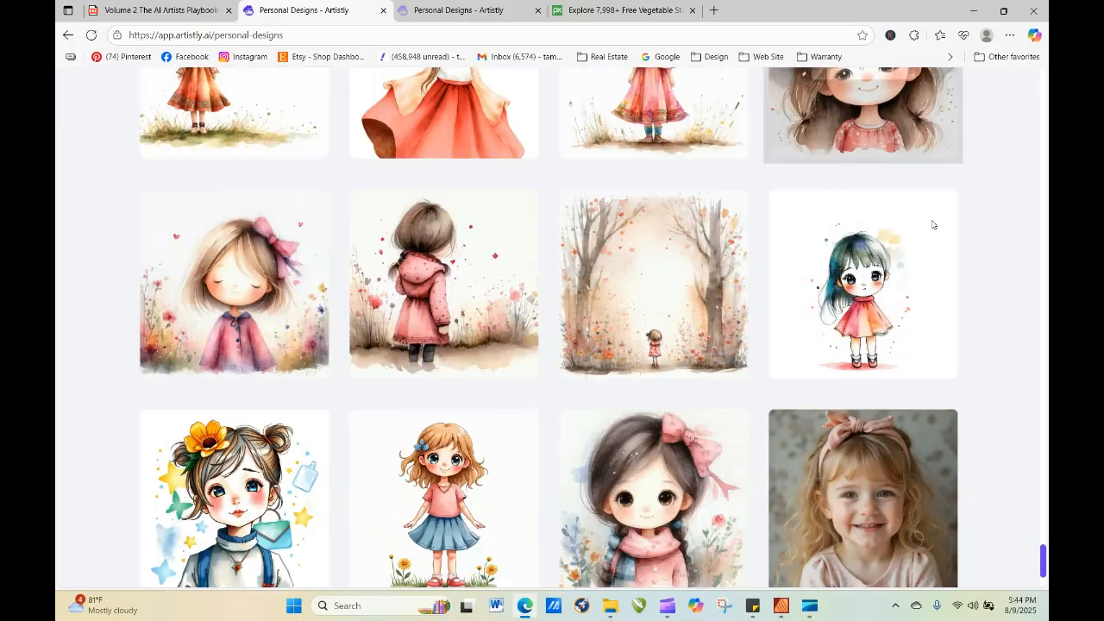
Load the next batch of older designs and look through the girl portraits and the boys in baseball caps.
scroll(1041, 528, "down", 3)
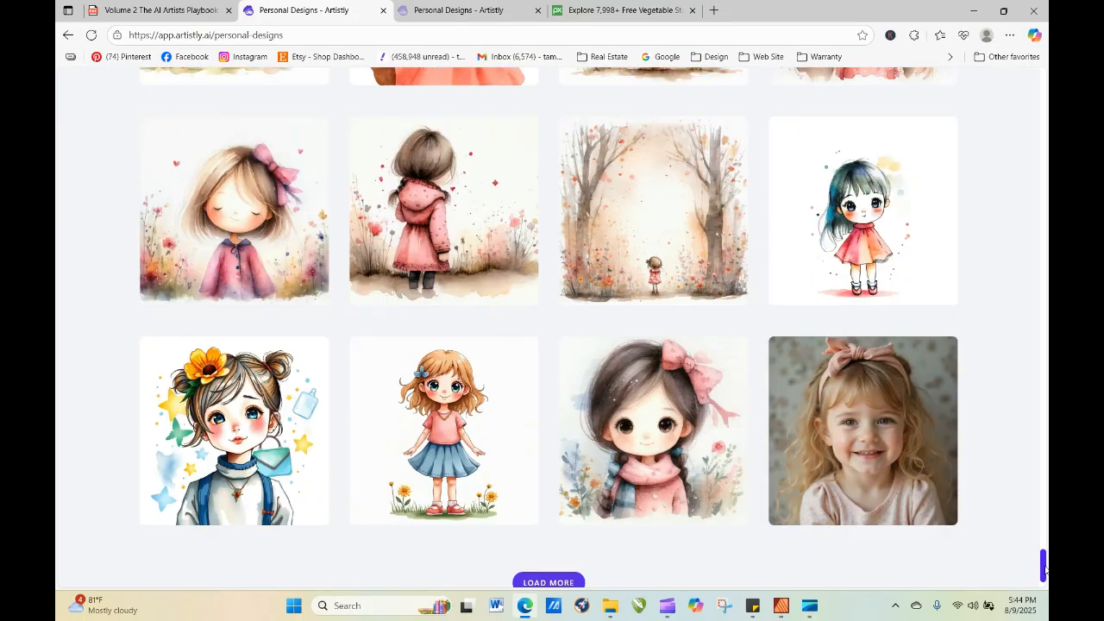
mouse_move(883, 414)
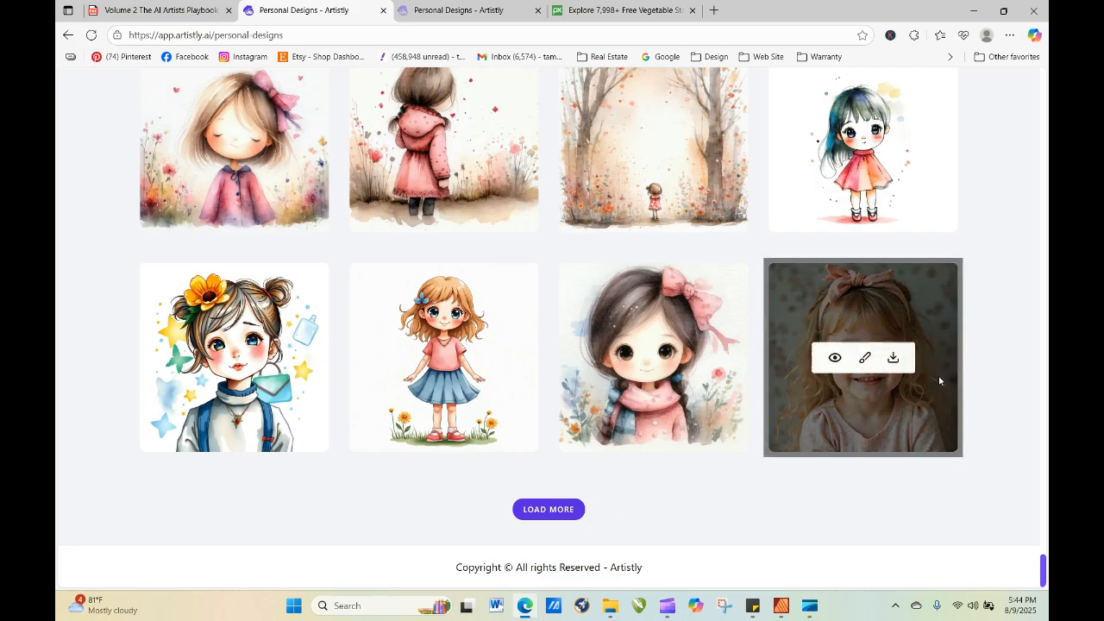
left_click(573, 510)
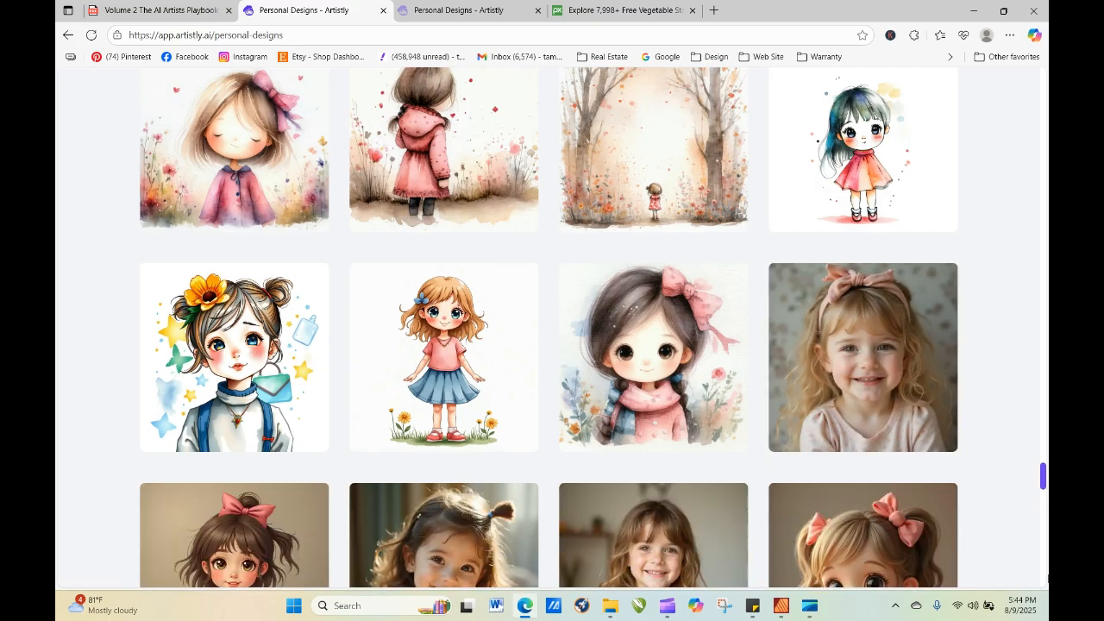
scroll(544, 450, "down", 5)
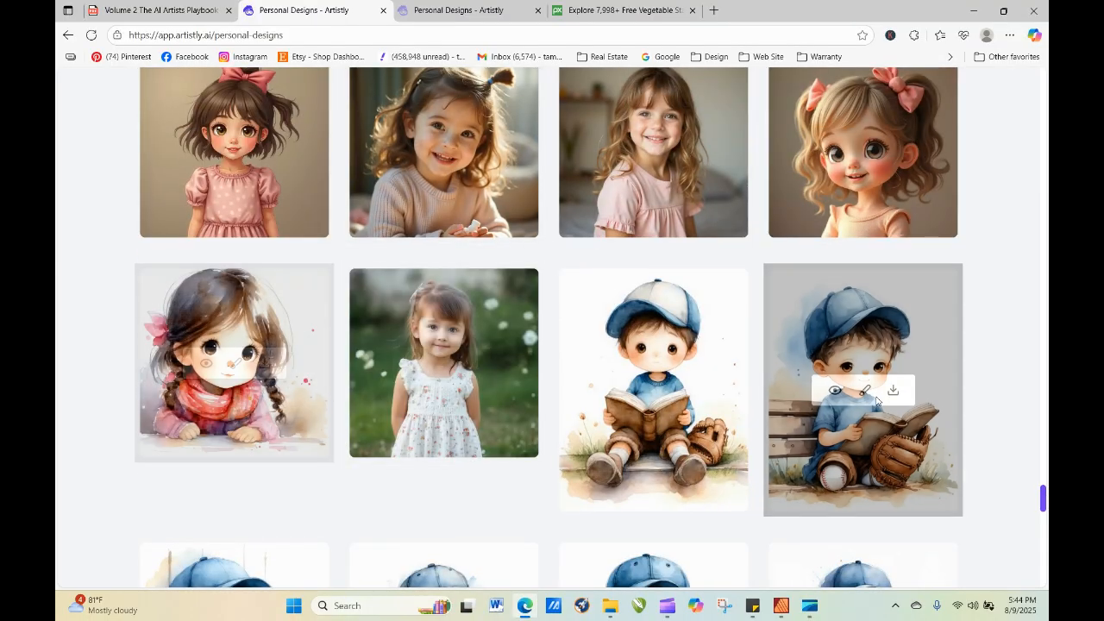
Return to the newest personal designs, refresh them, view the pink canopy flower cart enlarged with its prompt, and close it.
left_click_drag(1045, 508, 1031, 143)
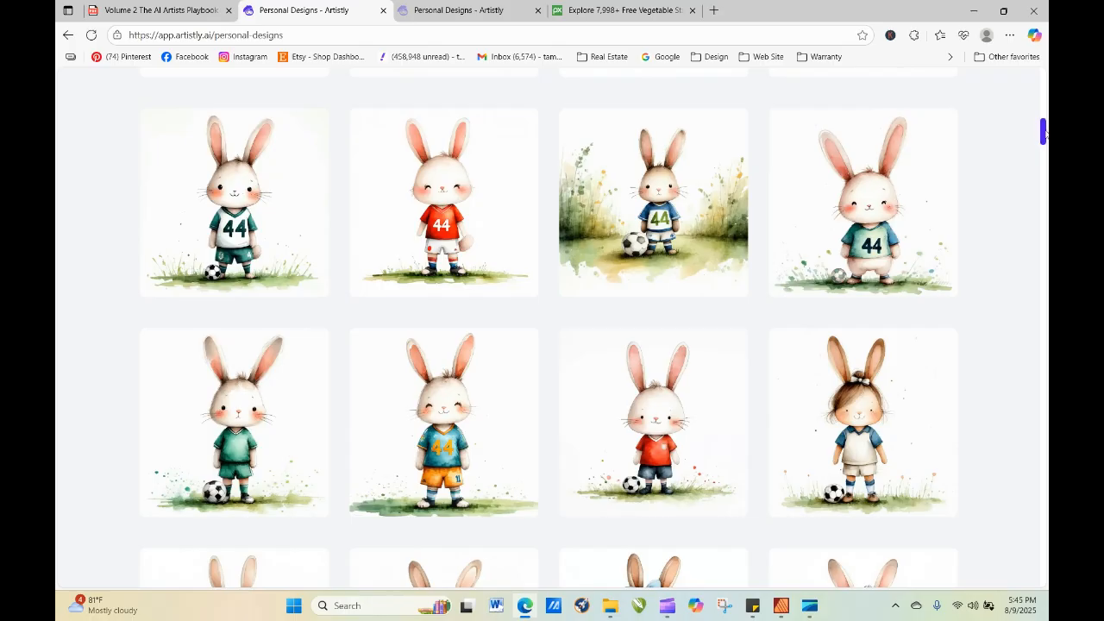
left_click_drag(1043, 132, 1043, 57)
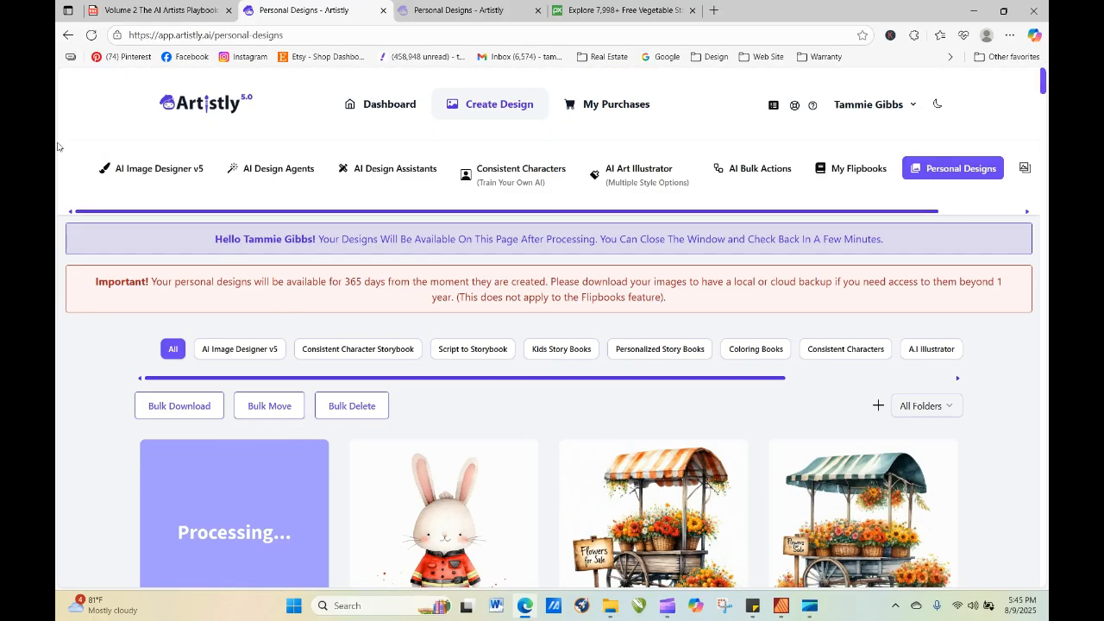
left_click(91, 34)
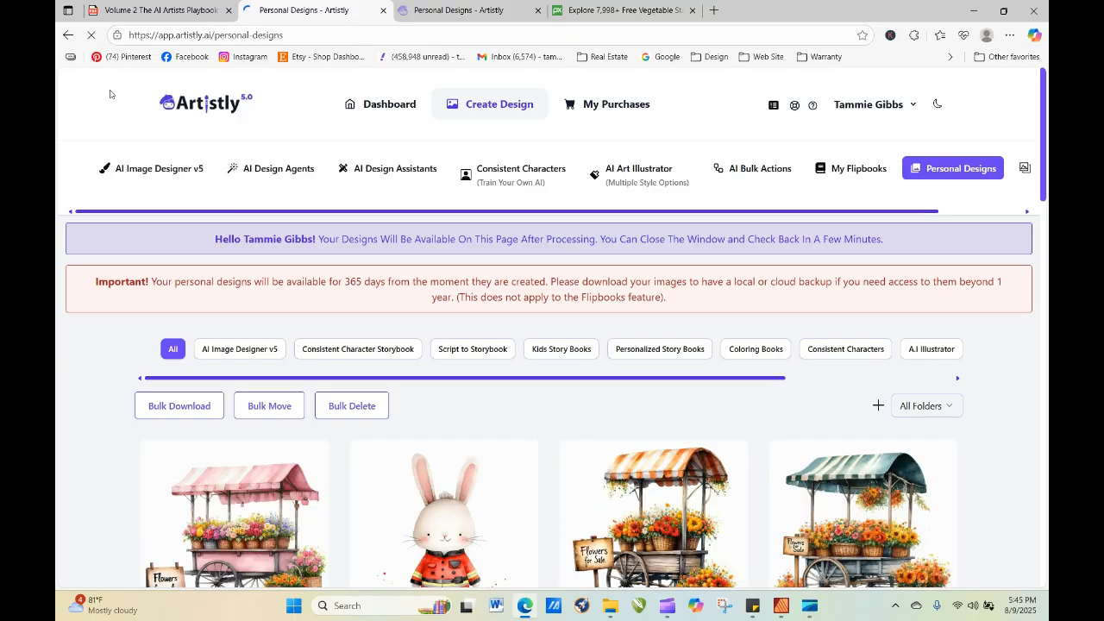
scroll(1045, 136, "down", 3)
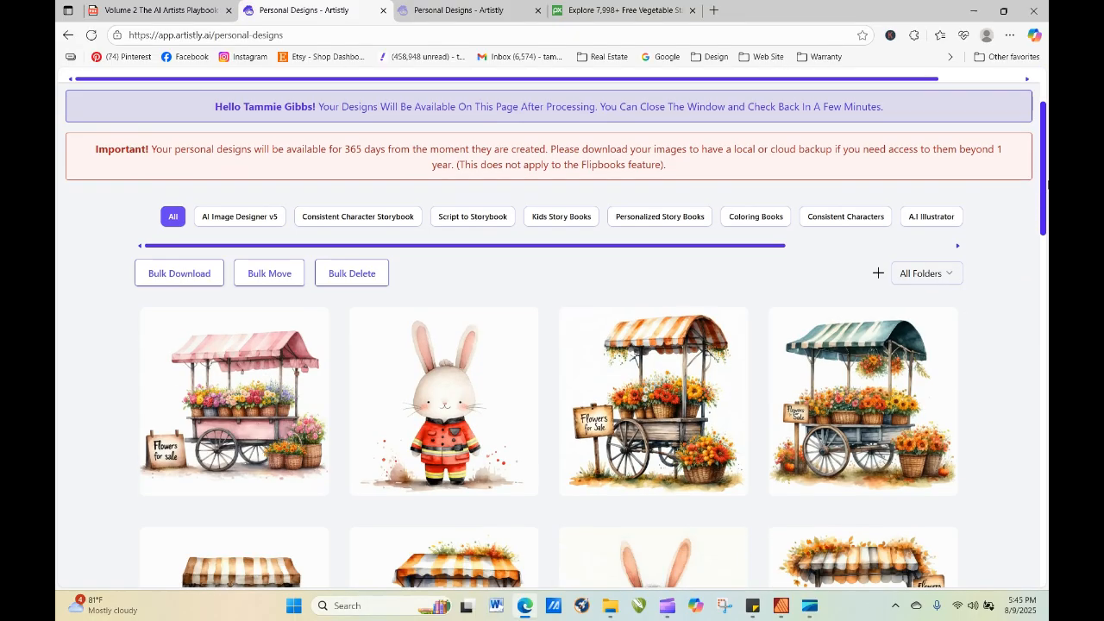
mouse_move(242, 315)
left_click(207, 300)
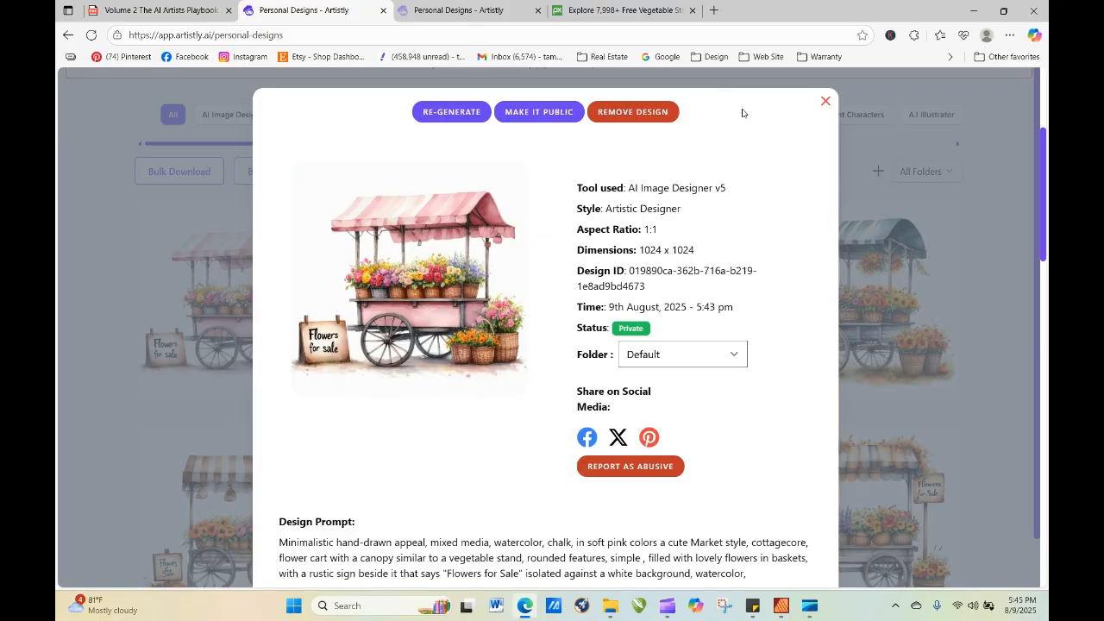
left_click(825, 102)
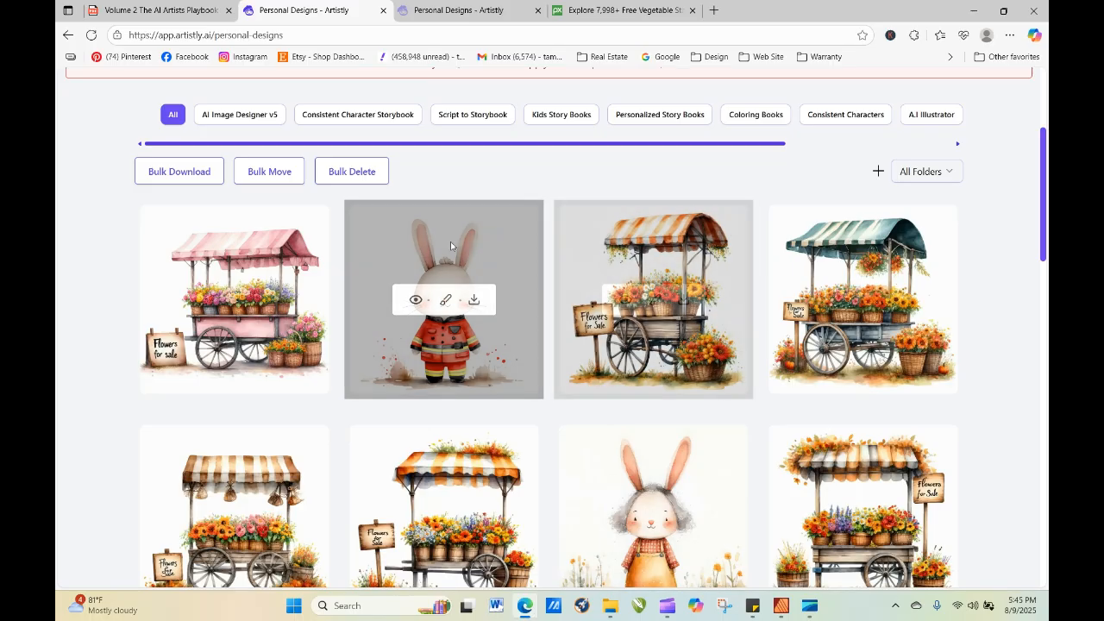
Look over the newest flower carts and bunny designs and the blue-tutu ballerina animals further down the gallery.
mouse_move(312, 290)
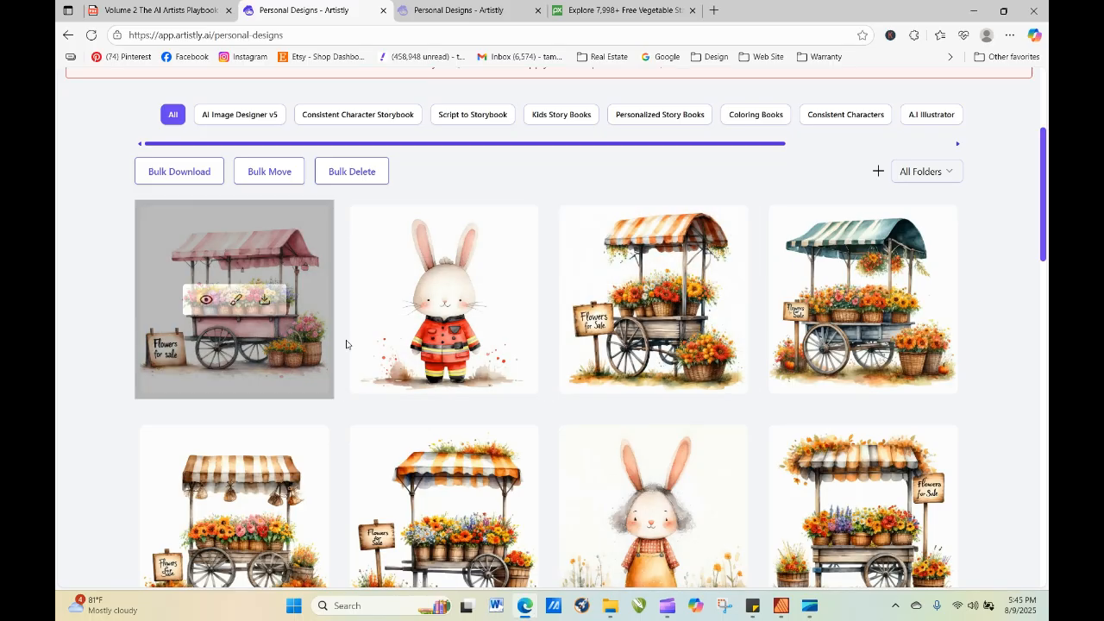
mouse_move(799, 300)
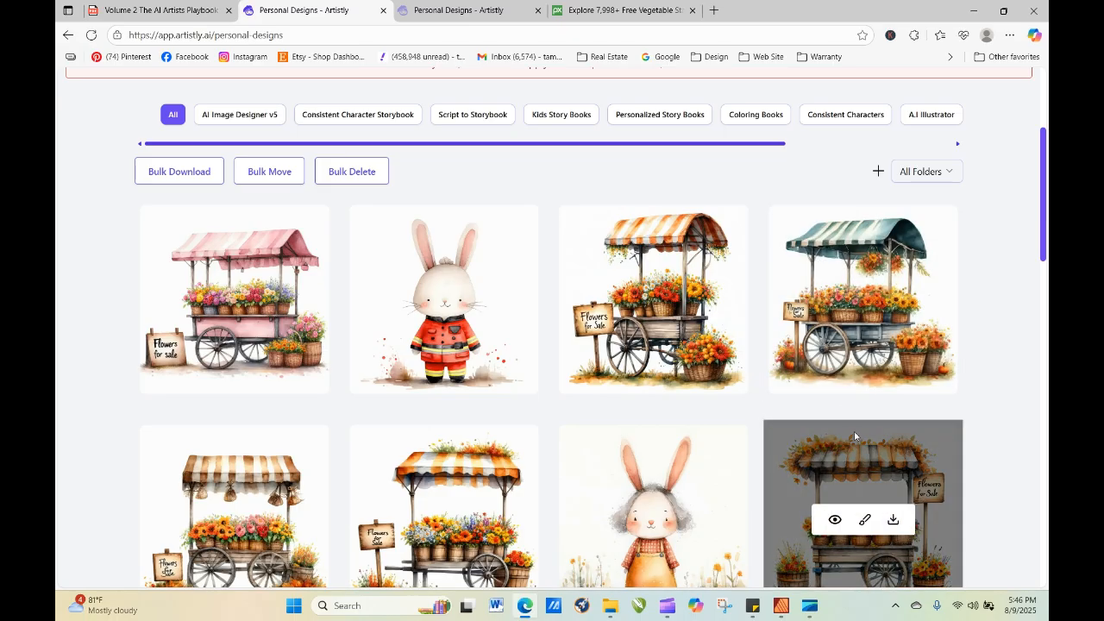
scroll(1047, 181, "down", 1)
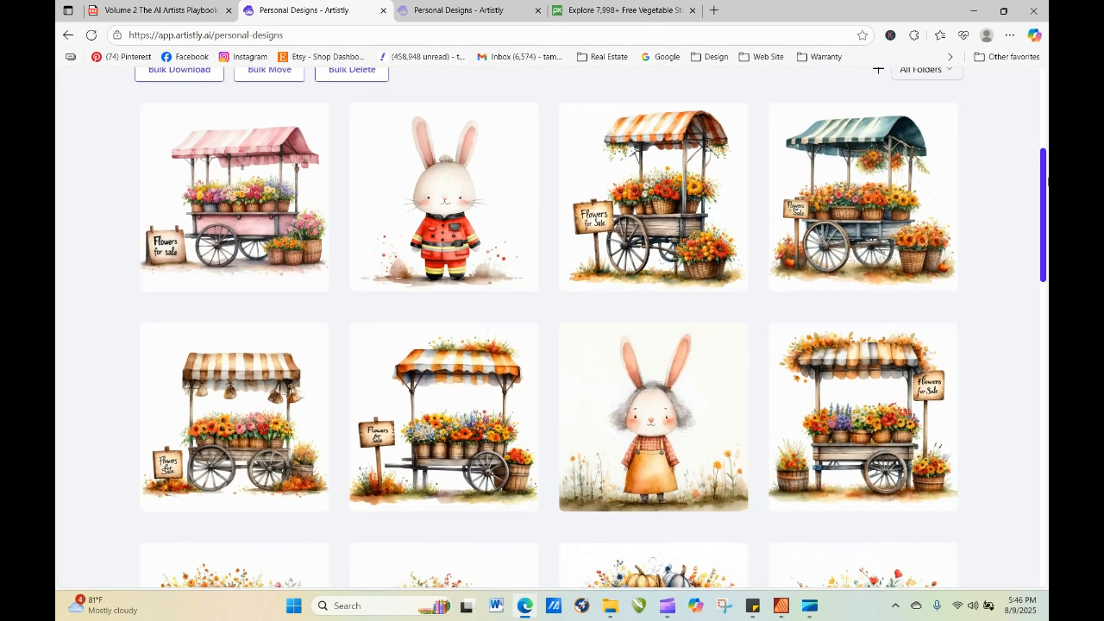
left_click_drag(1047, 182, 1047, 488)
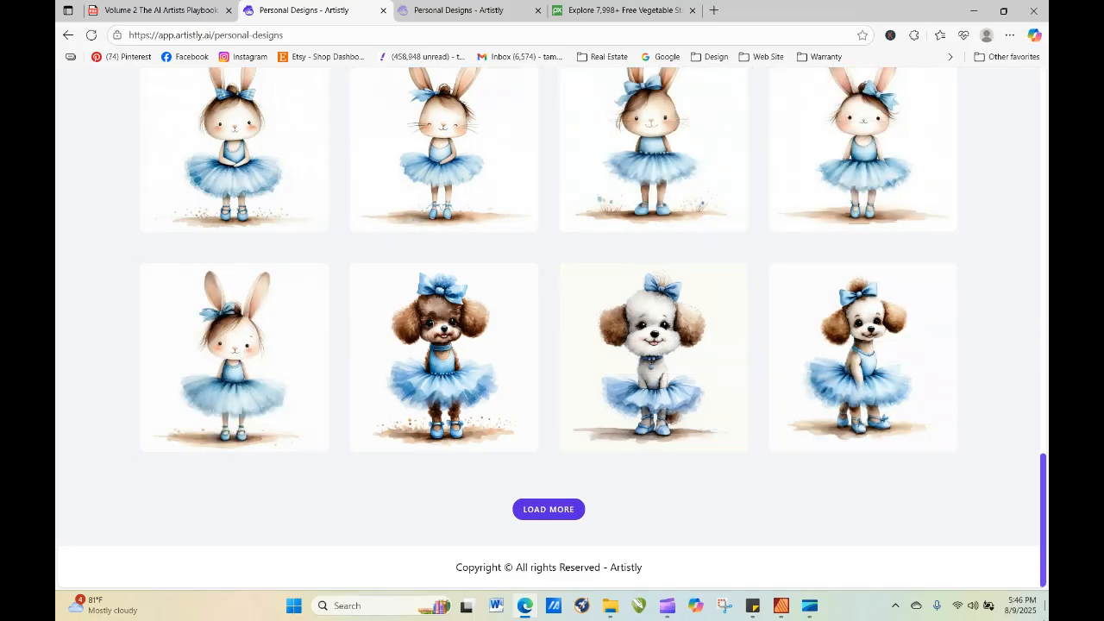
left_click_drag(1044, 516, 1030, 210)
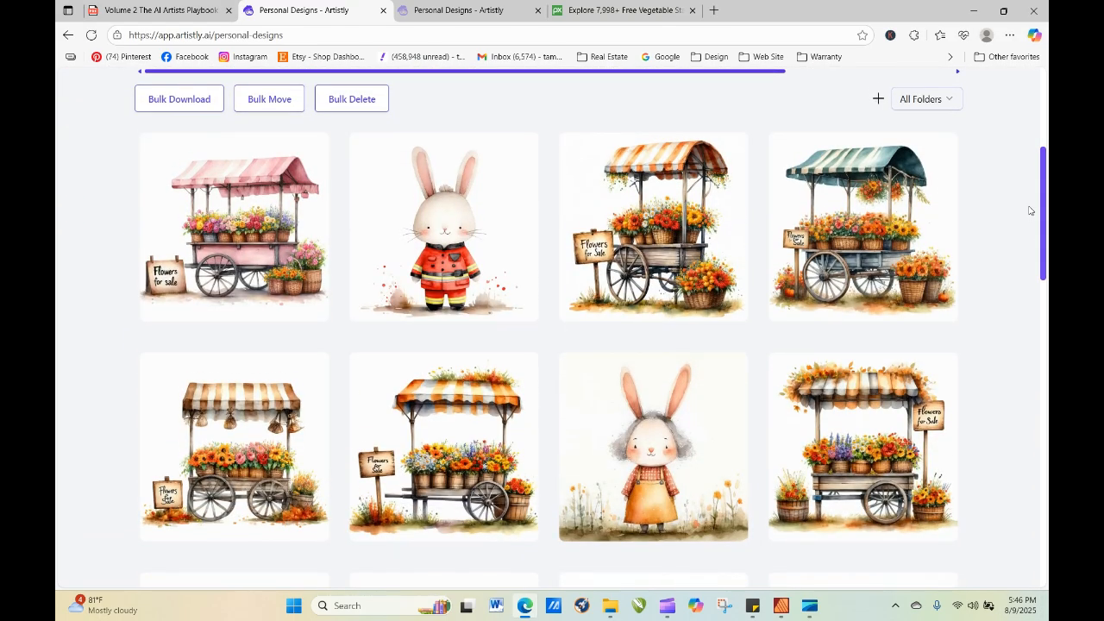